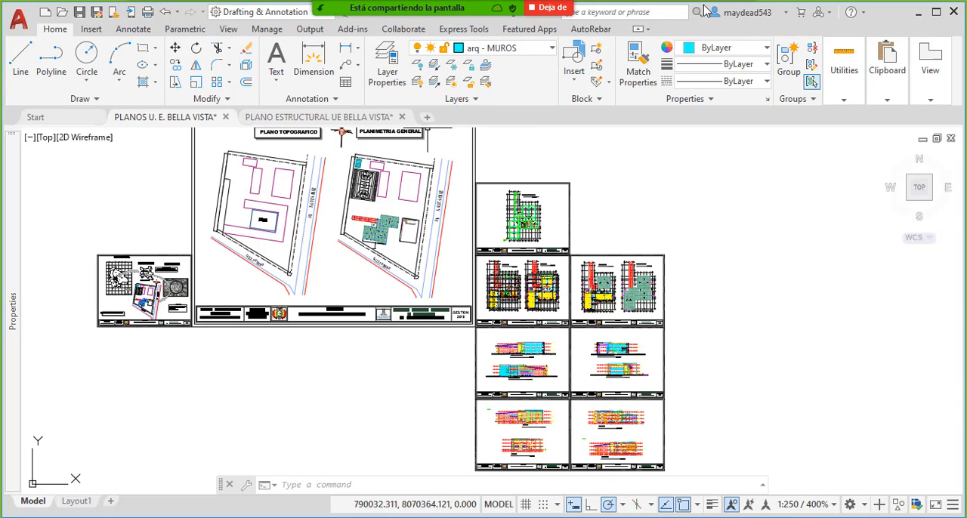
- Review the meeting's full participant list, scrolling through all attendees, and minimize the list
click(729, 17)
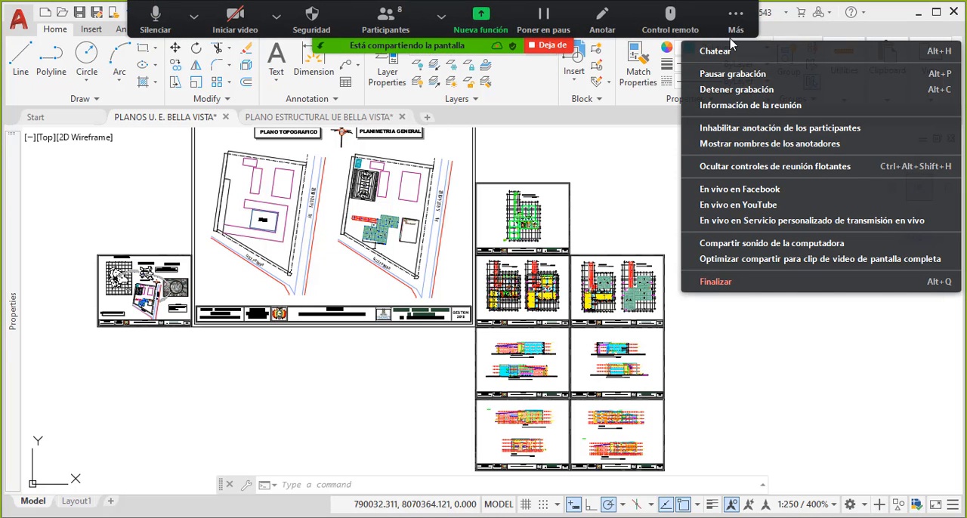
click(277, 15)
click(385, 19)
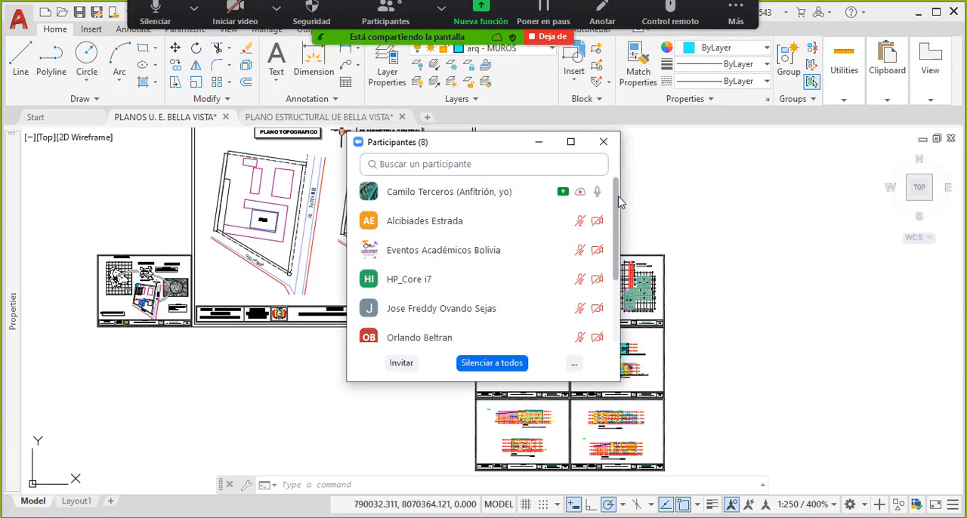
scroll(513, 253, down, 3)
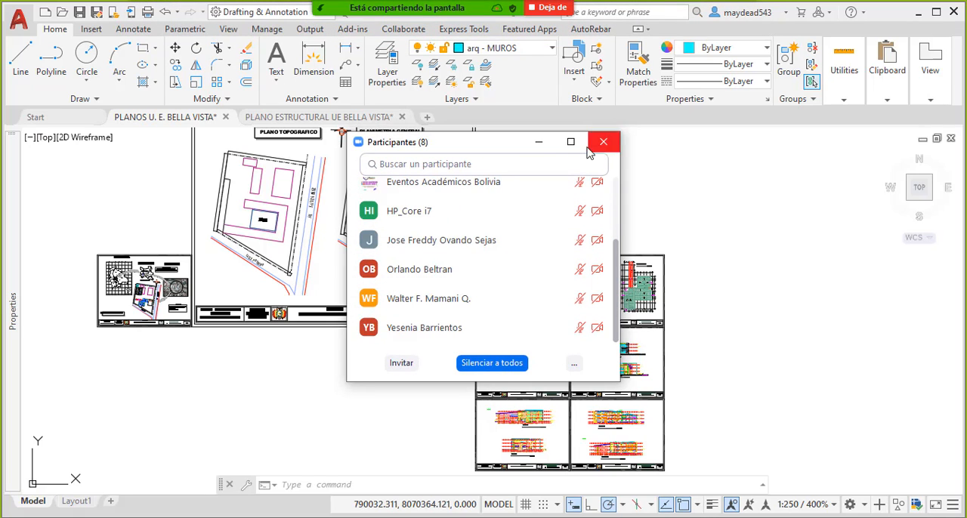
click(539, 143)
- Read the meeting chat, keep Todos (en la reunión) as the message recipient, and minimize the chat
click(736, 20)
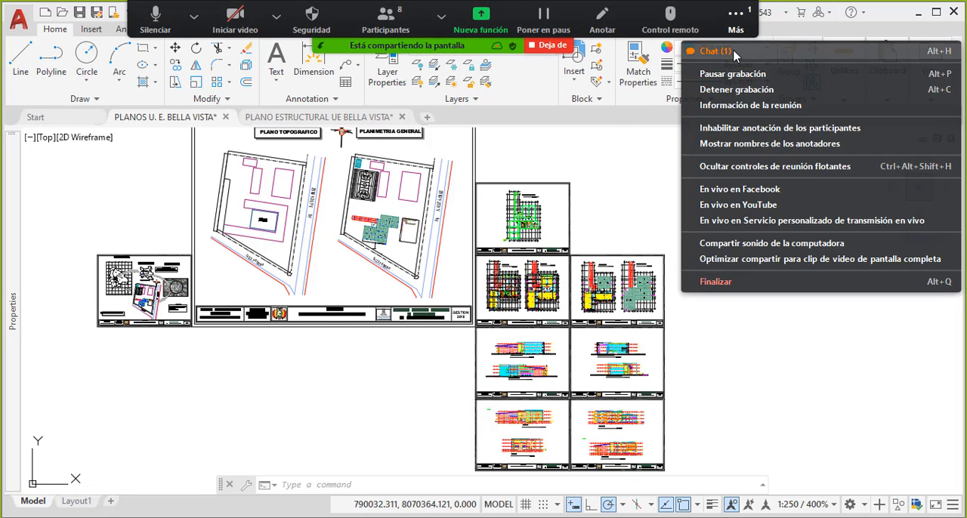
click(736, 54)
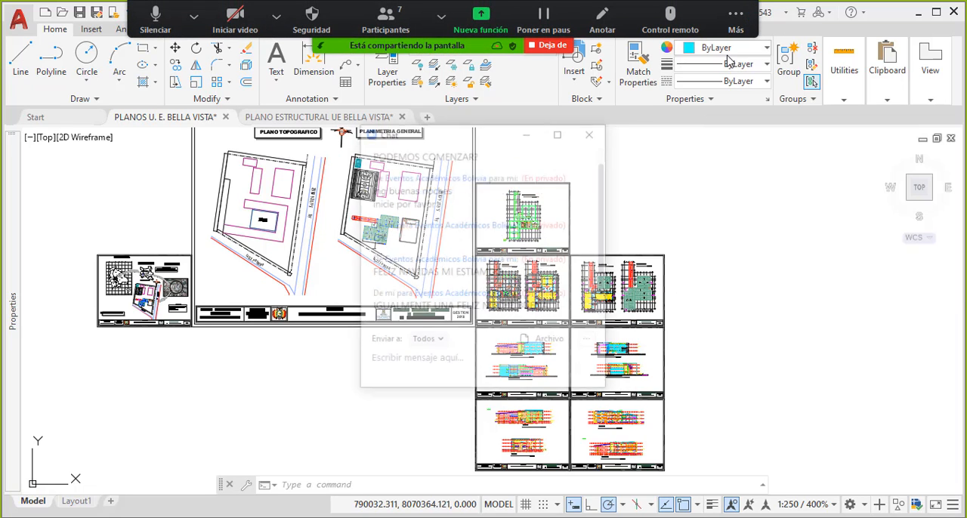
click(442, 345)
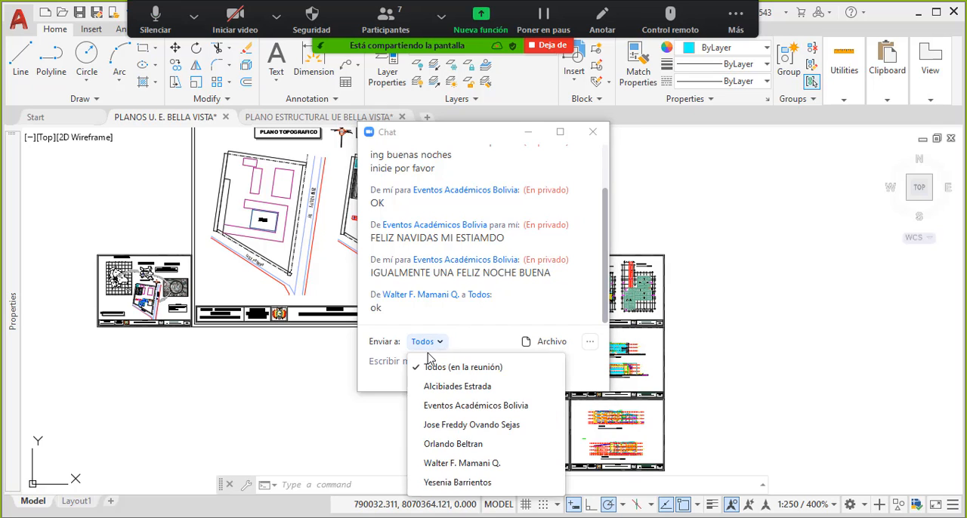
click(444, 366)
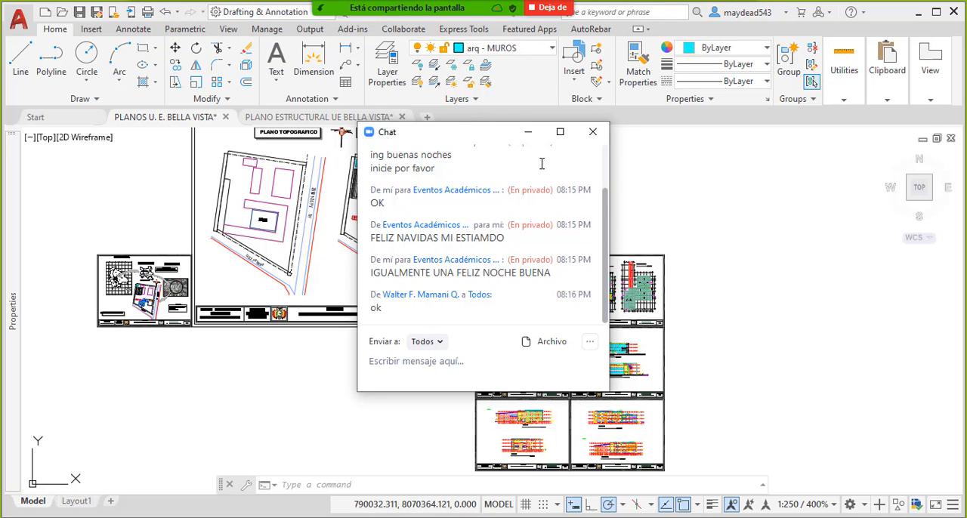
click(528, 133)
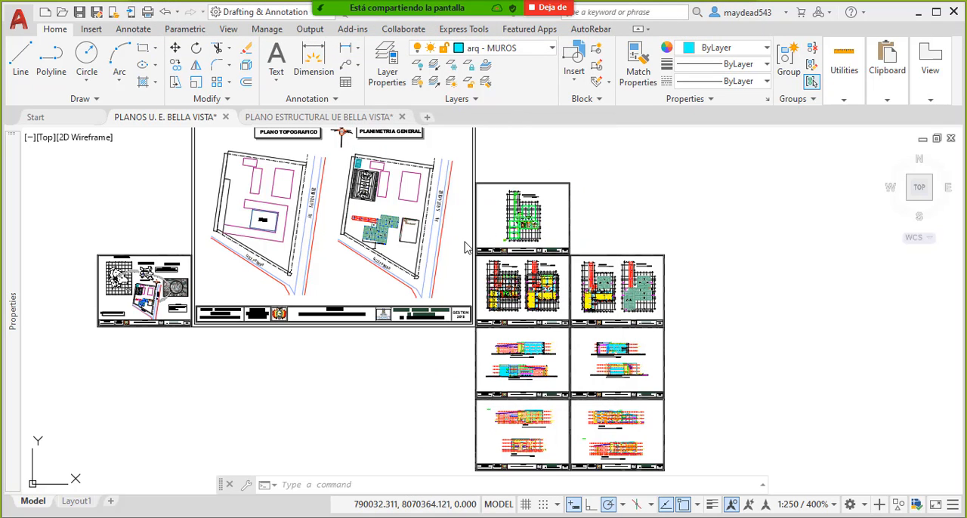
- Zoom in on the PLANTA BAJA CIMIENTOS sheet in the Bella Vista drawing and bring the foundation plan into view
scroll(457, 277, down, 4)
scroll(454, 270, up, 4)
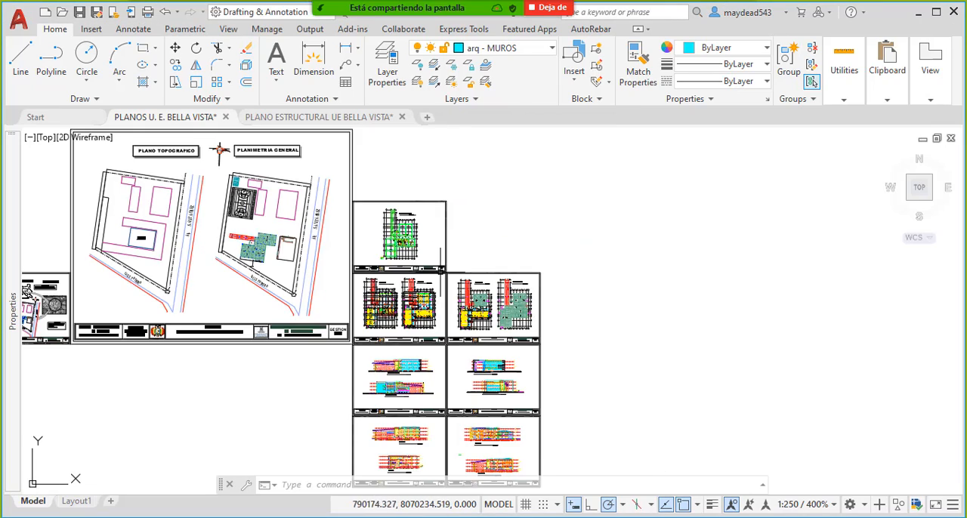
mouse_move(423, 249)
middle_down()
mouse_move(521, 221)
mouse_move(449, 224)
mouse_move(434, 287)
middle_up()
scroll(449, 225, up, 8)
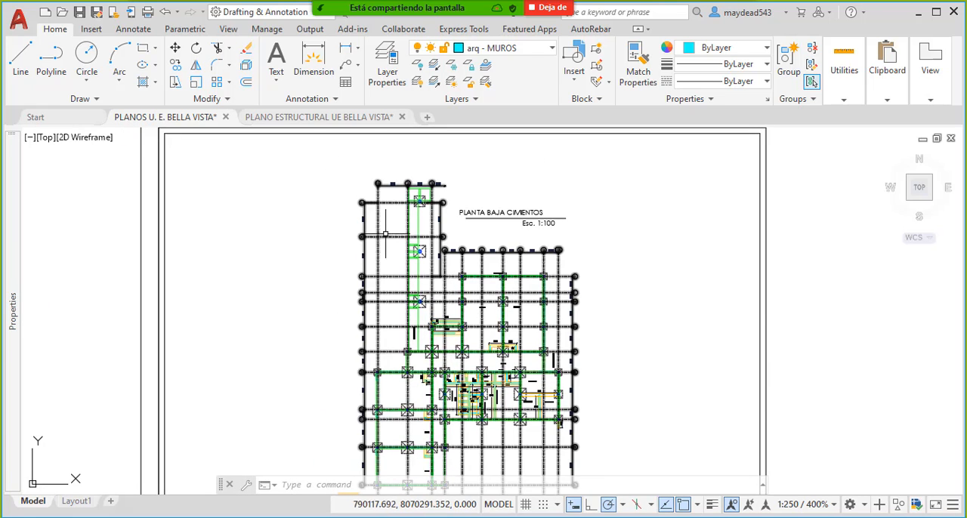
middle_drag(397, 297, 320, 279)
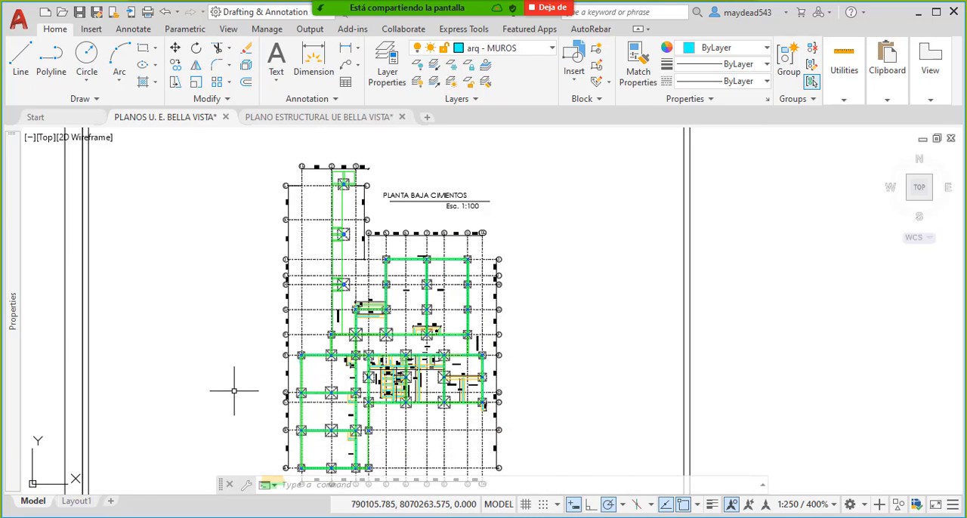
- Open the presentation PRESUPUESTOS Y COMPUTOS METRICOS EN OBRA in PowerPoint and show slide 4, Volumetría desde AUTOCAD
key(super)
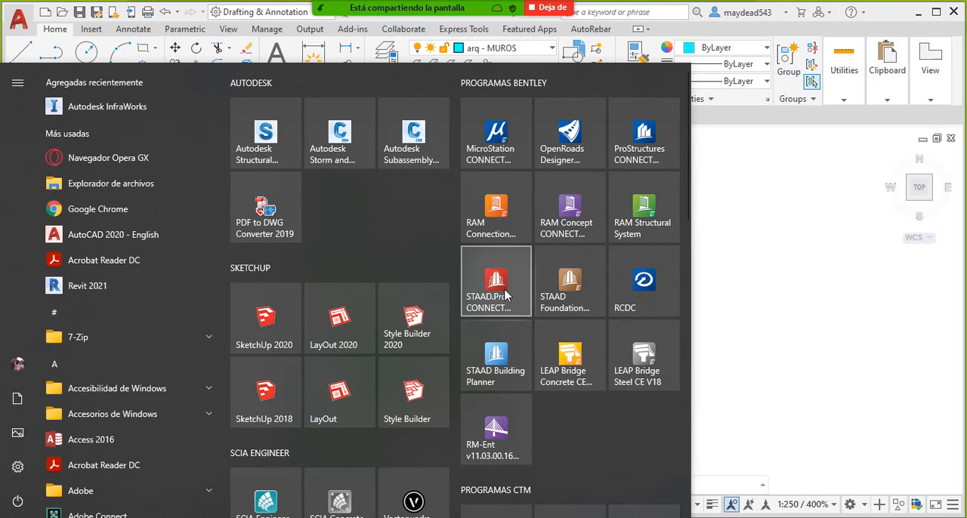
text(PO)
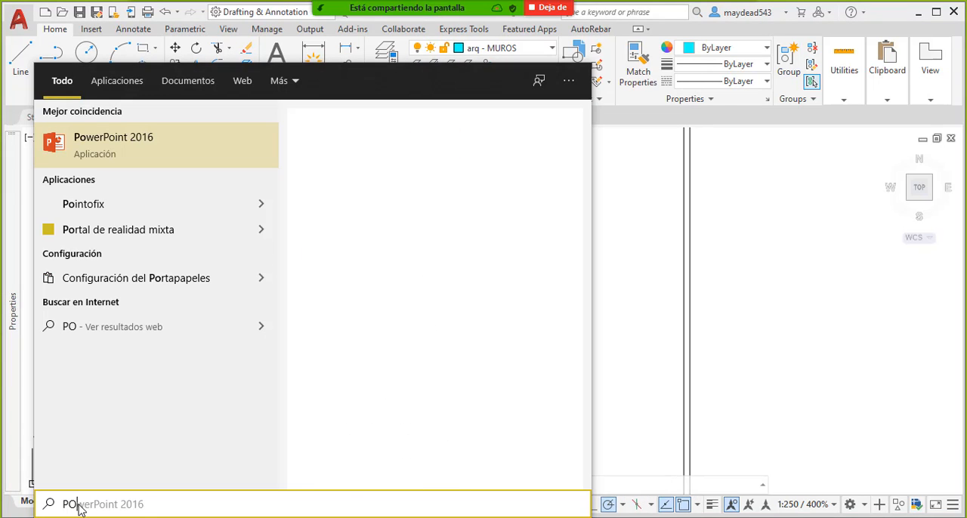
click(151, 146)
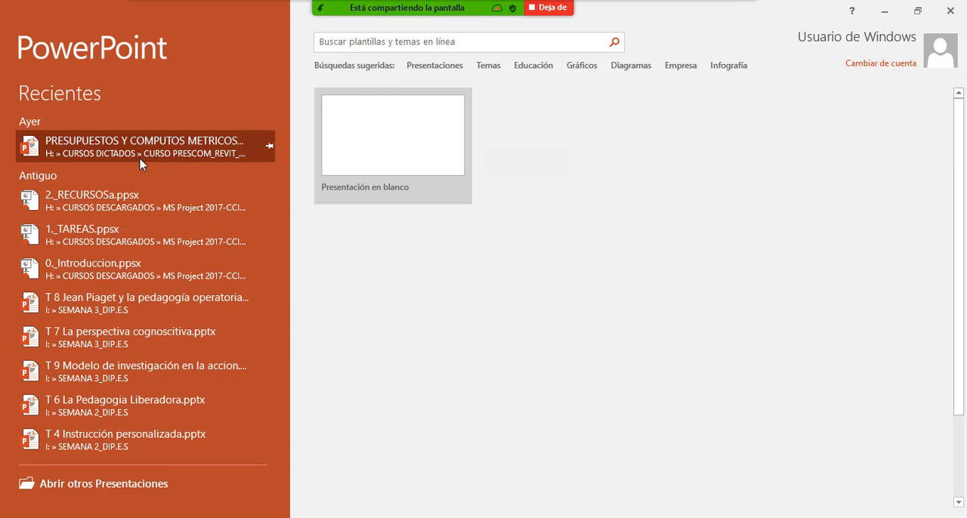
click(136, 160)
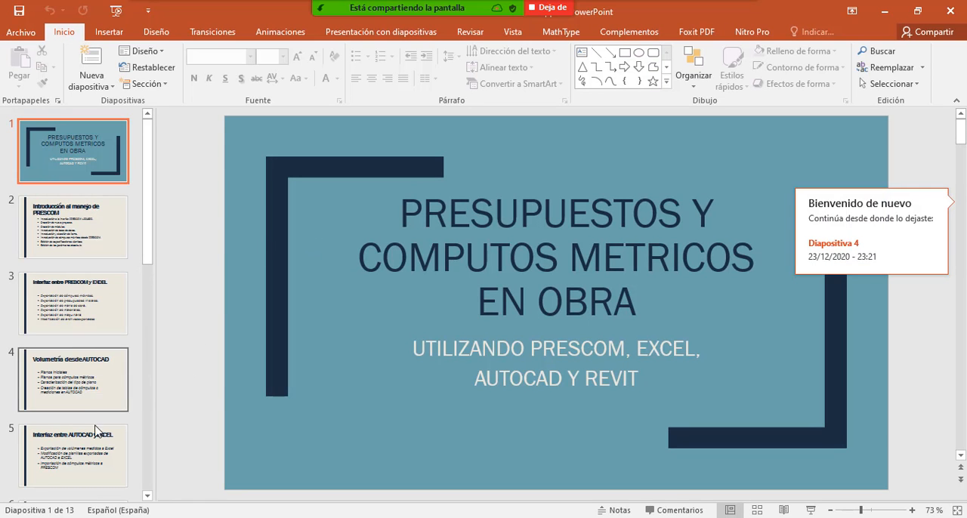
click(87, 400)
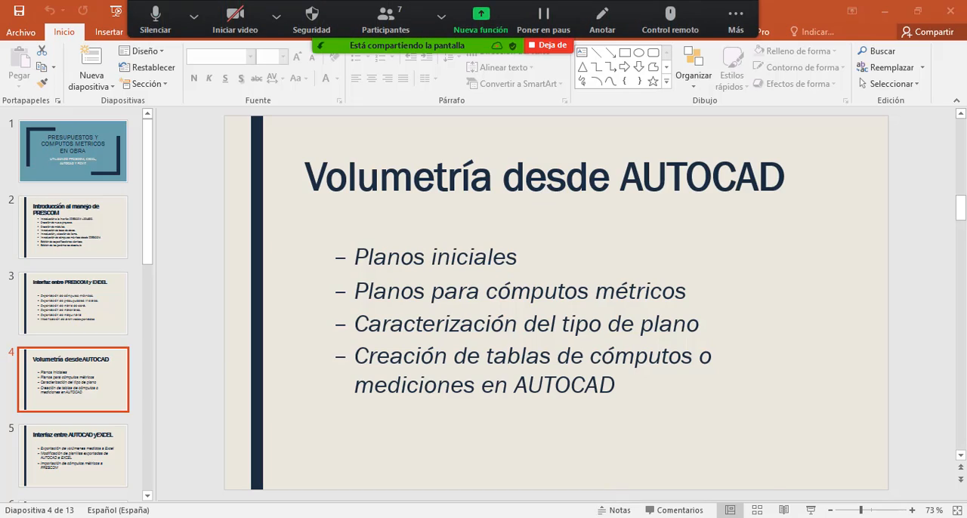
- Switch back to AutoCAD and fit the whole PLANTA BAJA CIMIENTOS foundation plan in view
click(580, 479)
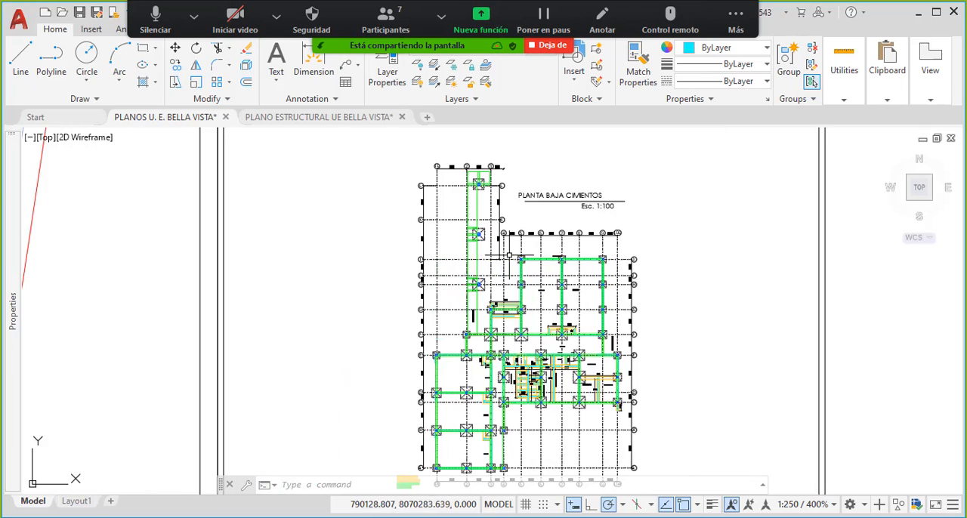
scroll(510, 255, down, 8)
scroll(510, 238, up, 8)
middle_drag(514, 316, 489, 310)
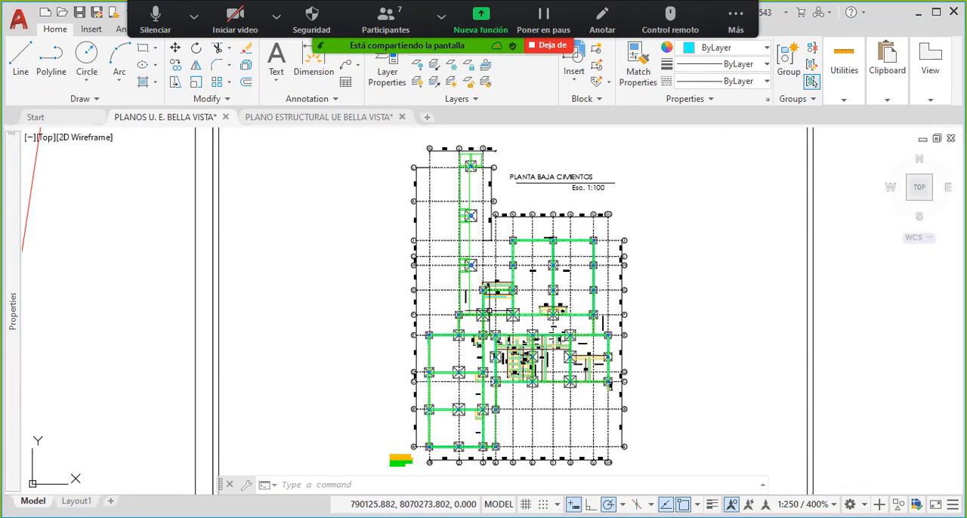
- Change the meeting's screen share to the PRESCOM 2013-20 window containing the Bella Vista D-7 budget
click(481, 19)
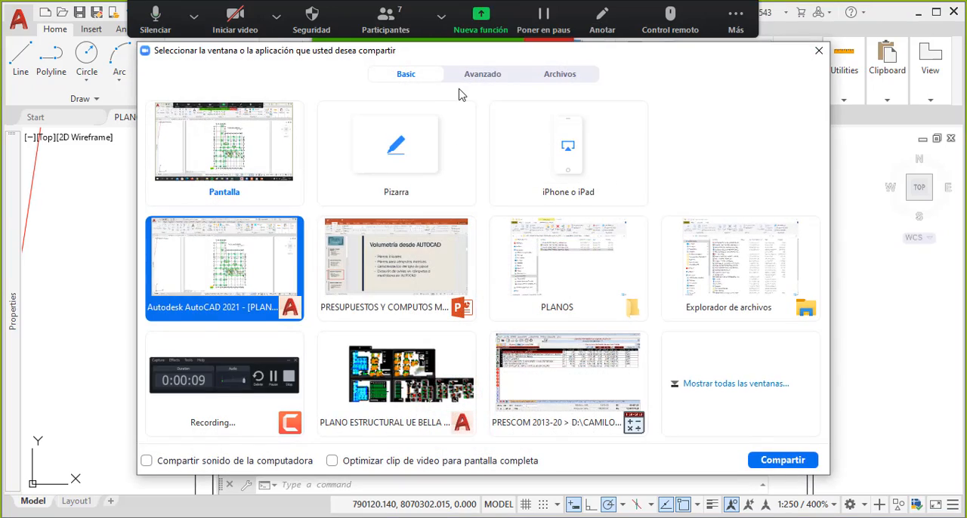
click(557, 353)
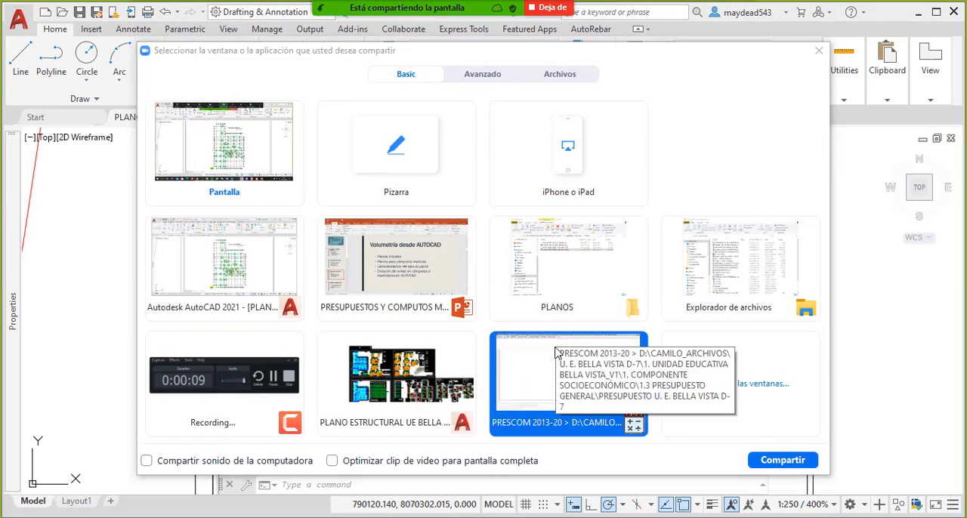
click(556, 353)
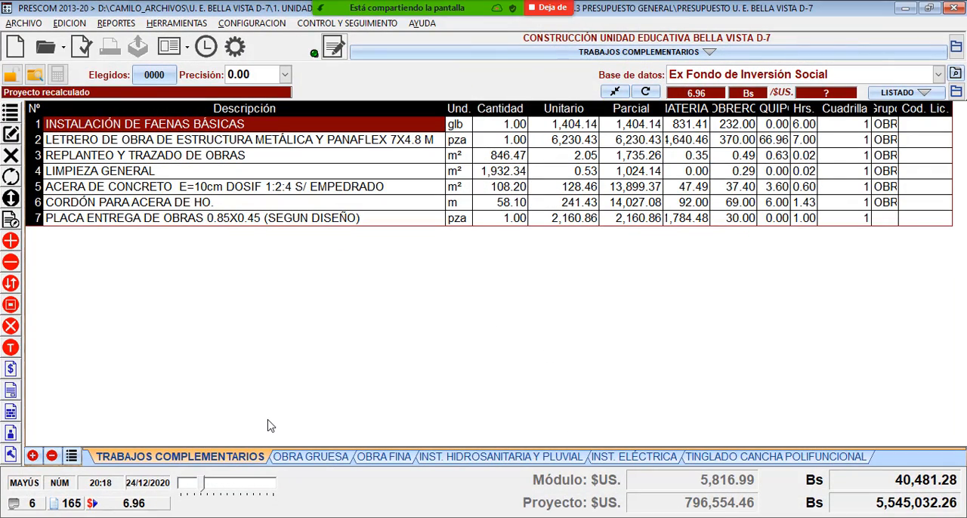
- Look through the budget modules from OBRA GRUESA and OBRA FINA to the installations and TINGLADO CANCHA POLIFUNCIONAL
click(306, 458)
click(380, 458)
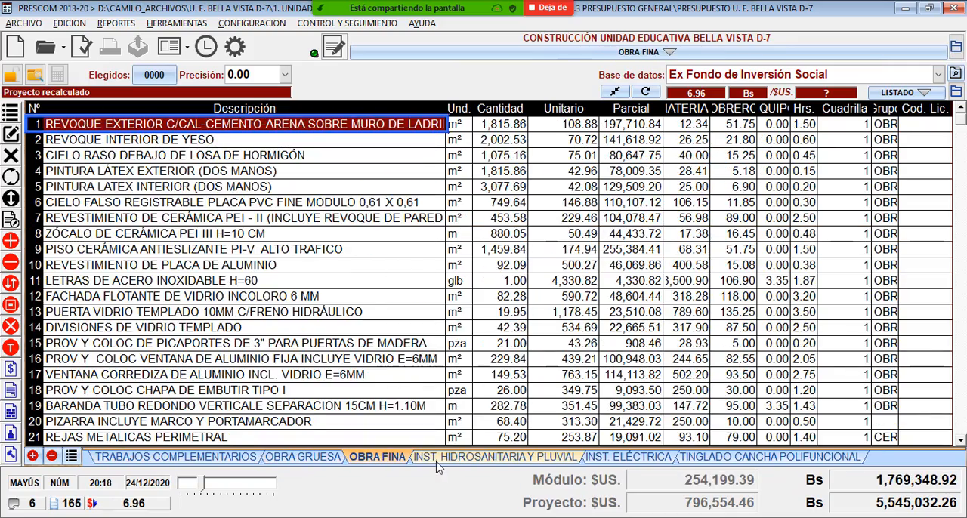
click(437, 459)
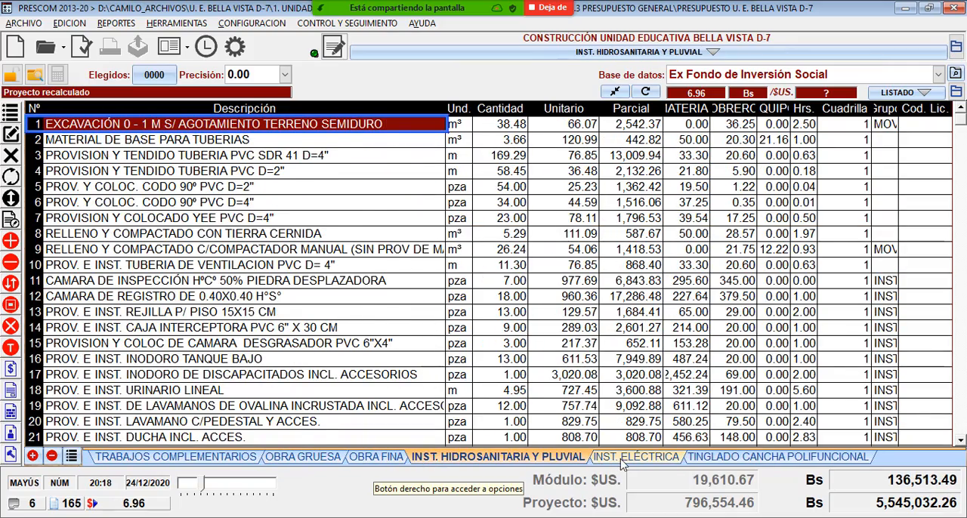
click(626, 458)
click(715, 458)
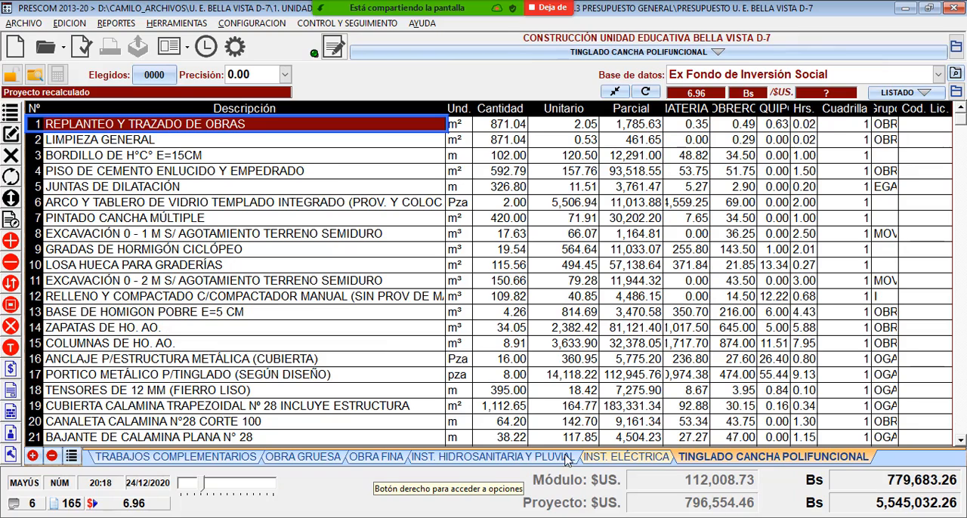
- Examine the TRABAJOS COMPLEMENTARIOS items, including the works sign, site layout, concrete sidewalk, kerb and handover plaque, glancing at OBRA GRUESA for comparison
click(217, 457)
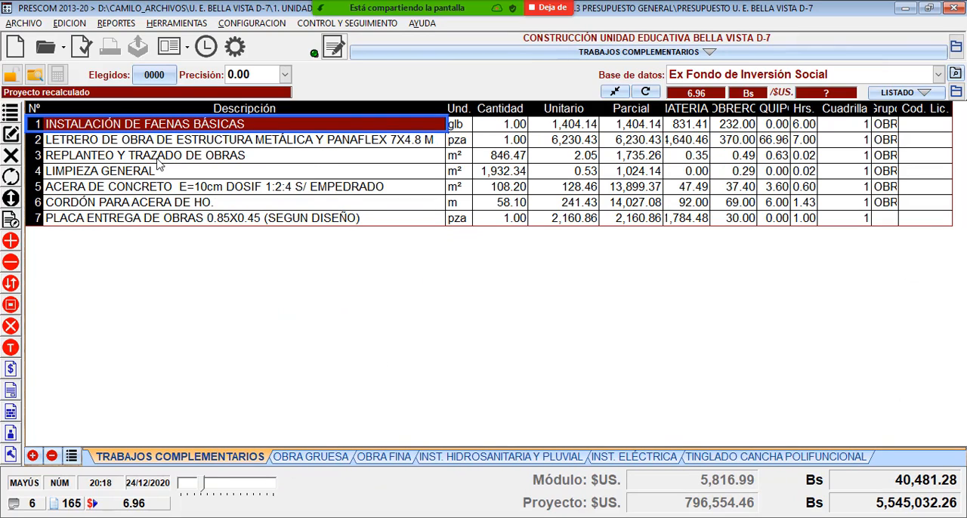
click(367, 159)
click(357, 141)
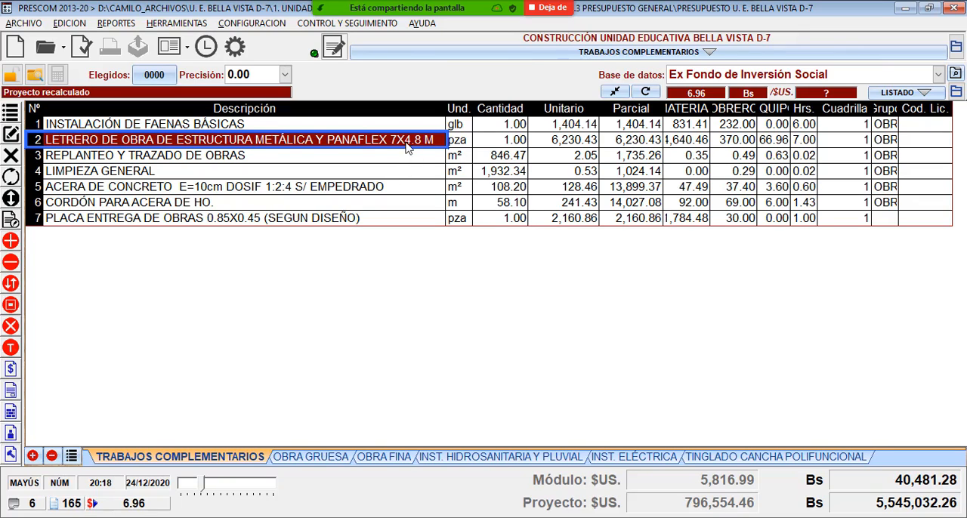
click(317, 458)
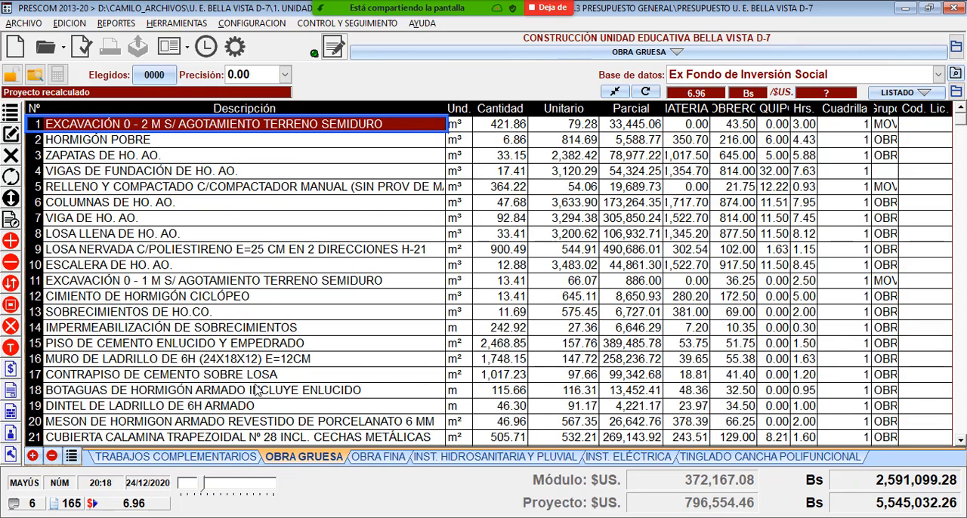
click(189, 458)
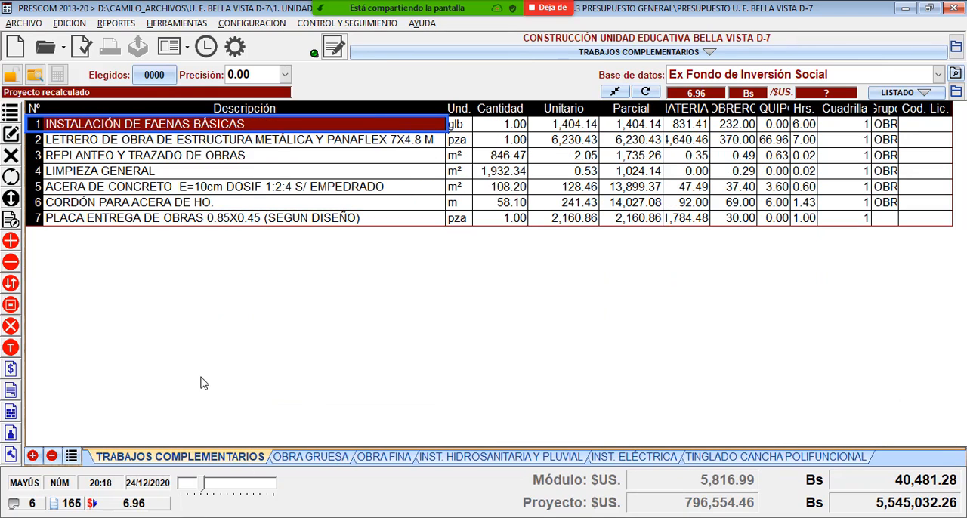
click(242, 158)
click(226, 189)
click(211, 219)
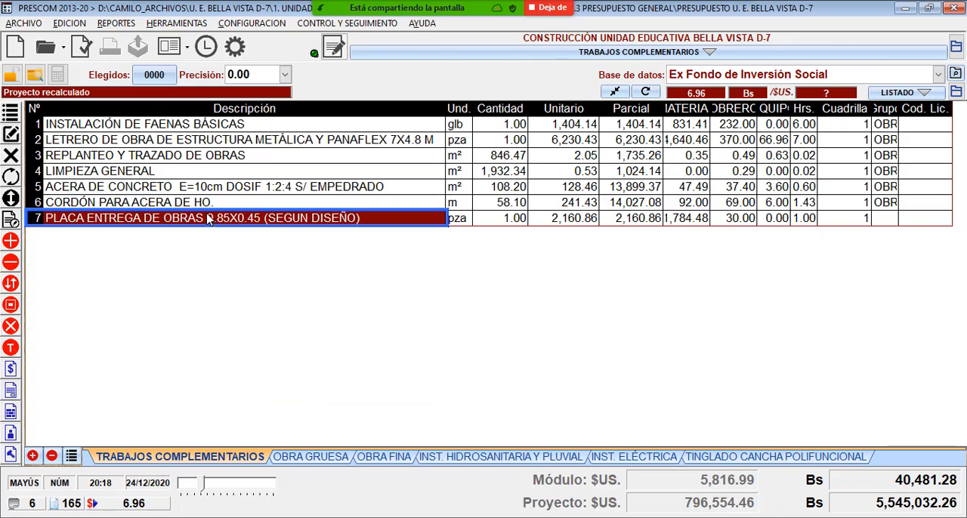
click(203, 205)
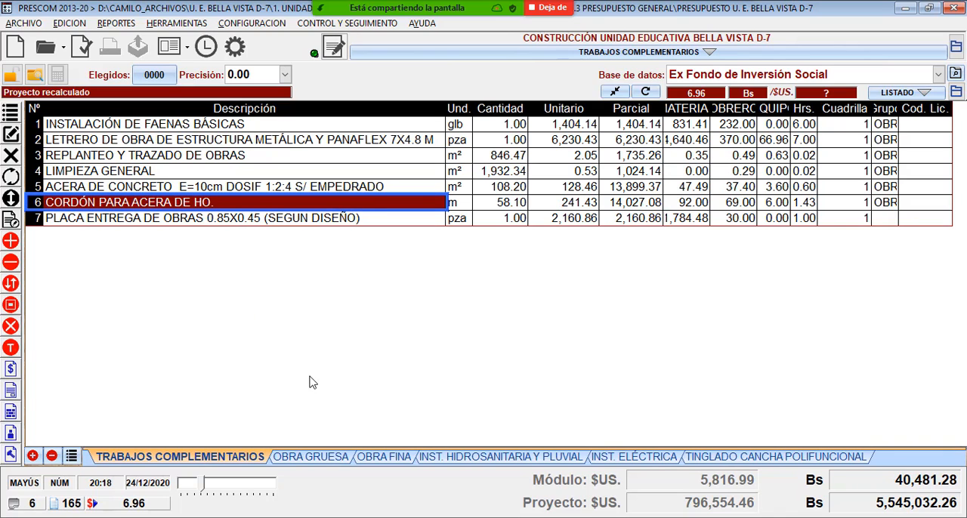
- Widen the Descripción column of the OBRA GRUESA item list to fit the long names and select HORMIGÓN POBRE
click(311, 458)
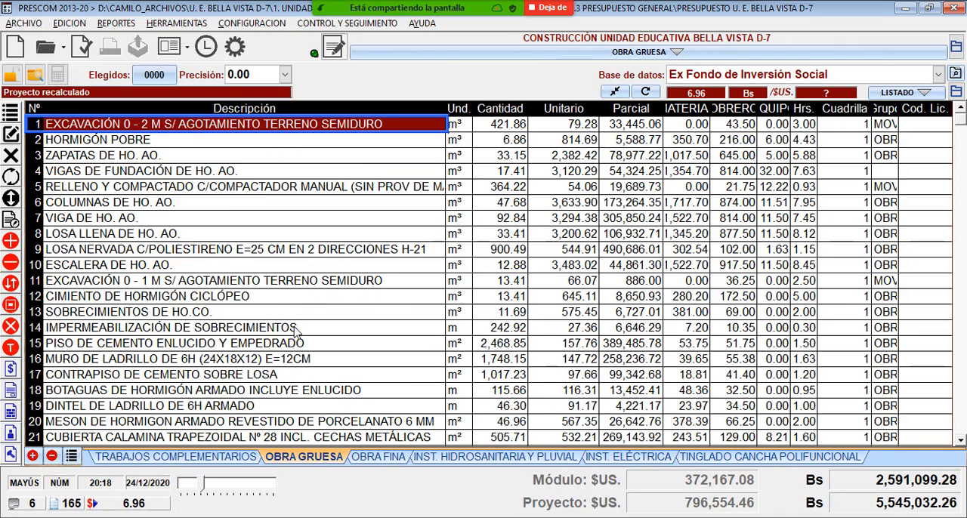
scroll(372, 306, down, 2)
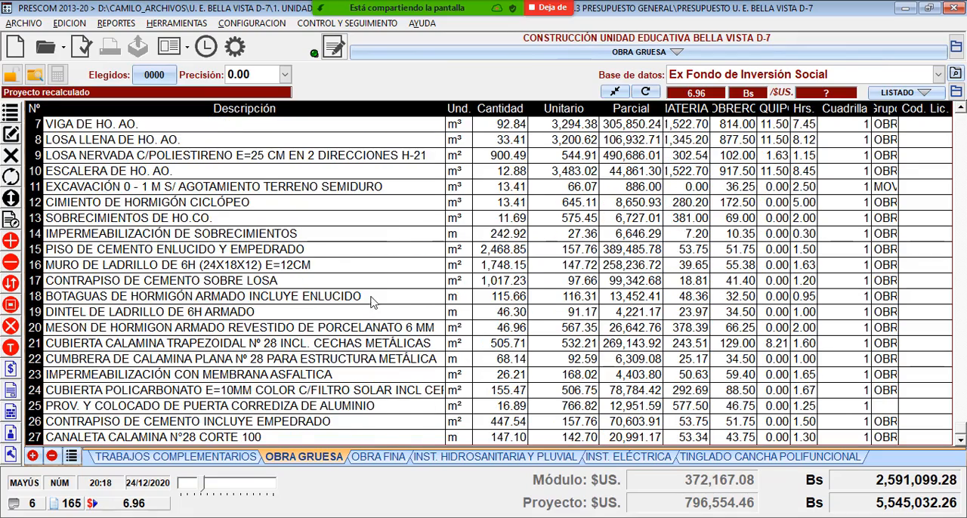
scroll(374, 303, up, 2)
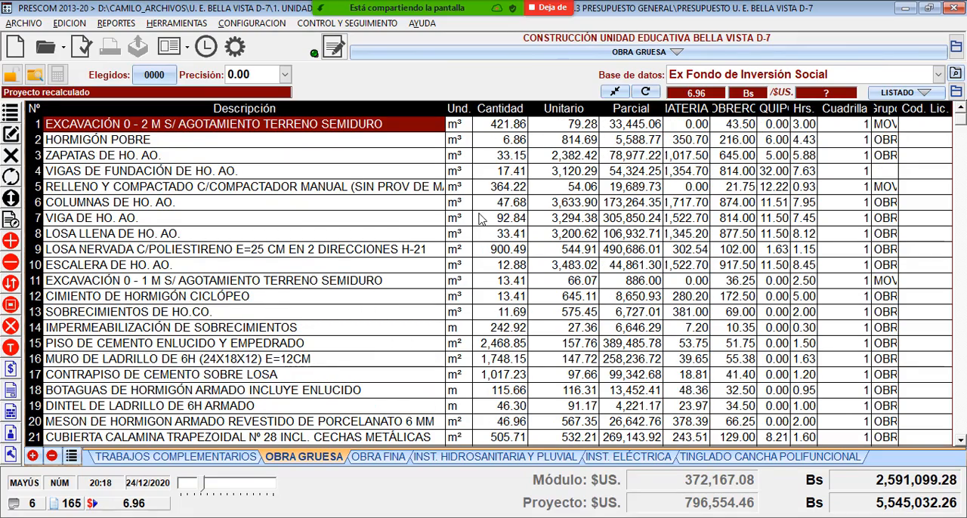
drag(445, 107, 464, 107)
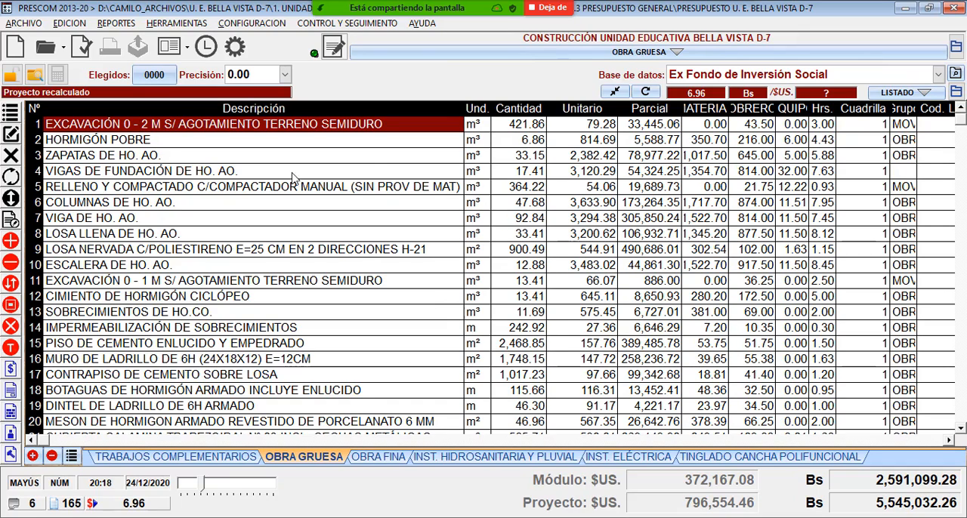
click(200, 141)
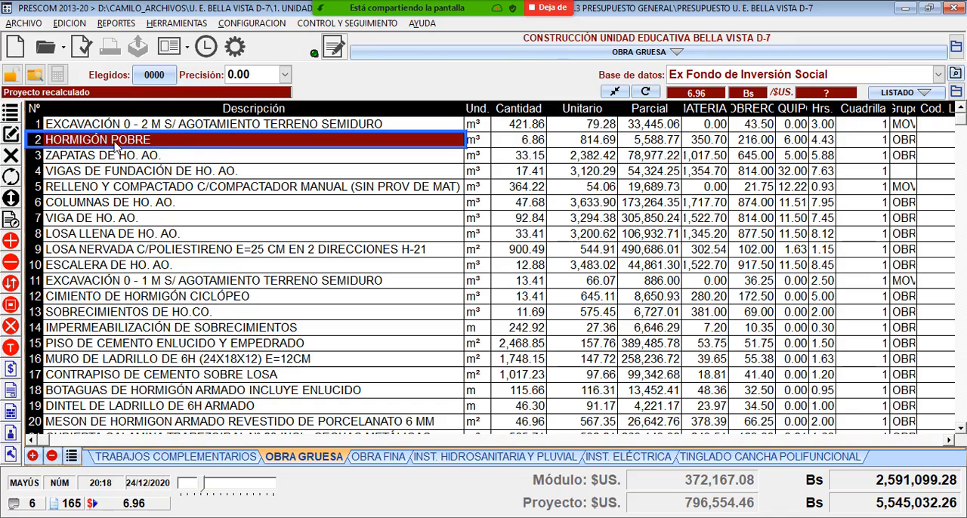
- Go through the first OBRA GRUESA items, from the excavation and HORMIGÓN POBRE to footings, foundation beams and RELLENO Y COMPACTADO
click(120, 130)
click(129, 144)
click(167, 159)
click(198, 176)
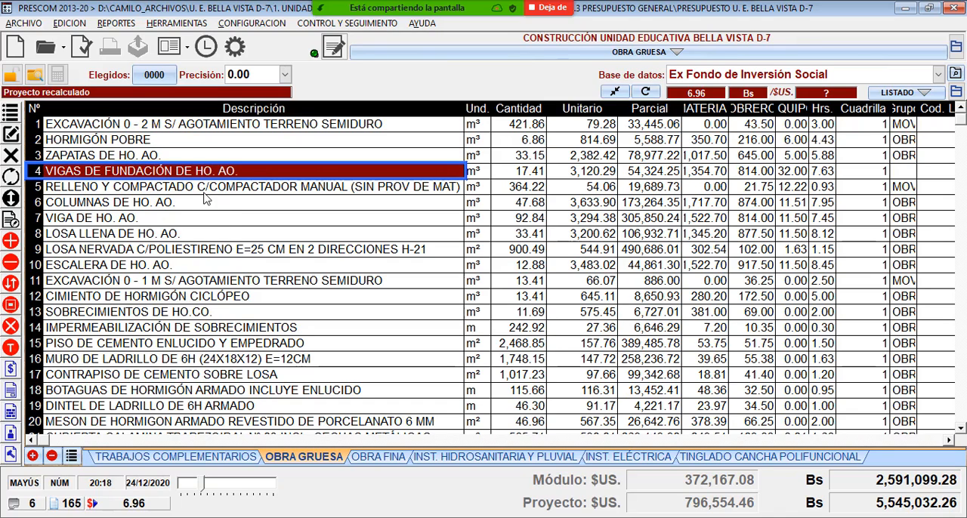
click(204, 194)
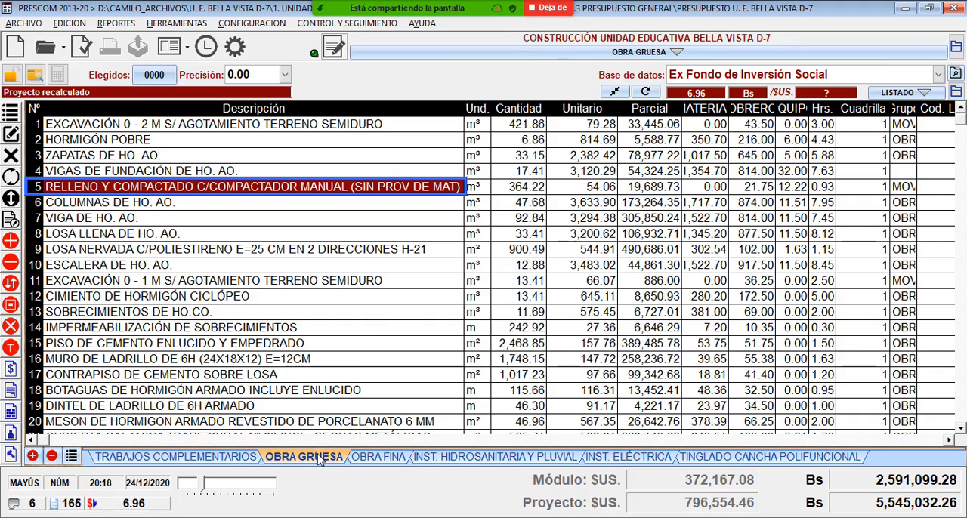
- Change the meeting's screen share to the AutoCAD window and look over the sheets of PLANOS U. E. BELLA VISTA
click(493, 17)
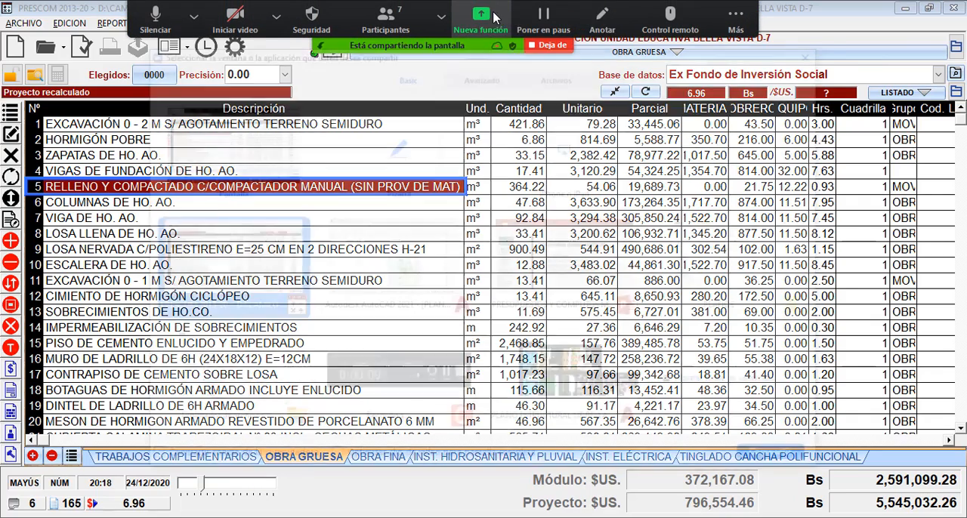
double_click(412, 268)
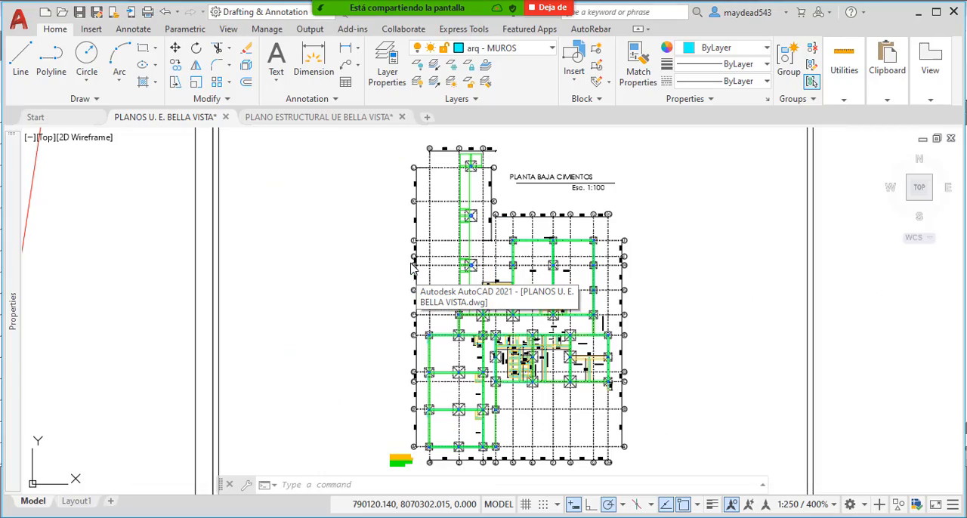
scroll(423, 257, down, 8)
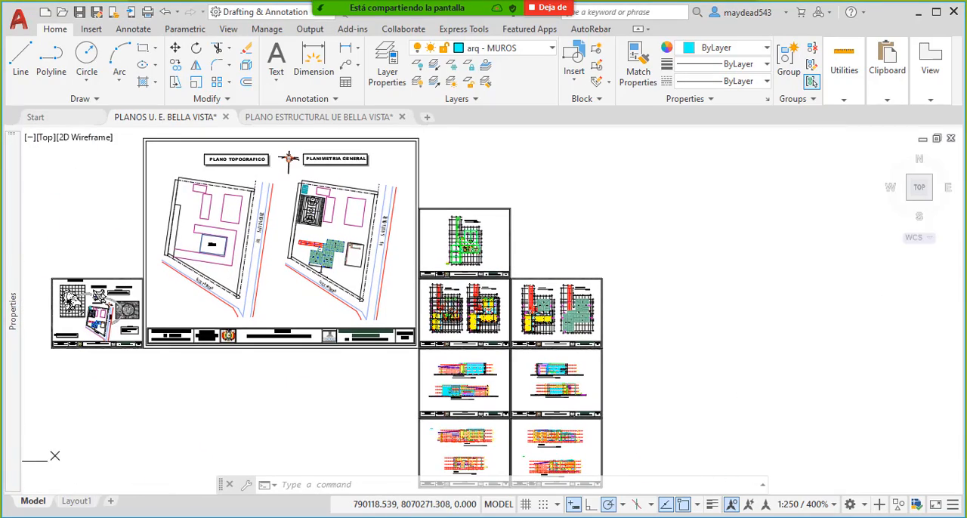
middle_drag(500, 316, 441, 288)
middle_drag(434, 238, 405, 264)
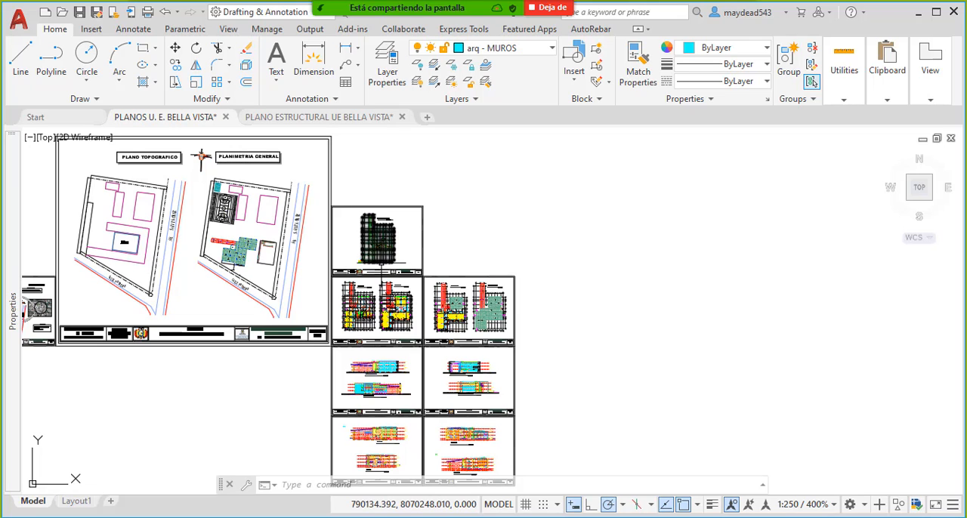
mouse_move(382, 264)
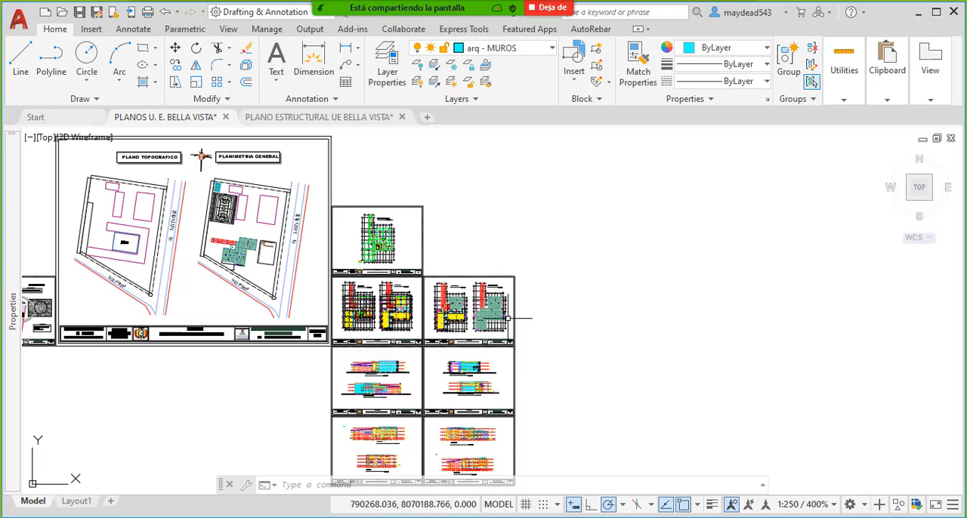
- Examine the PLANTA BAJA CIMIENTOS plan, focusing on the footings near axes L and K
scroll(380, 232, up, 10)
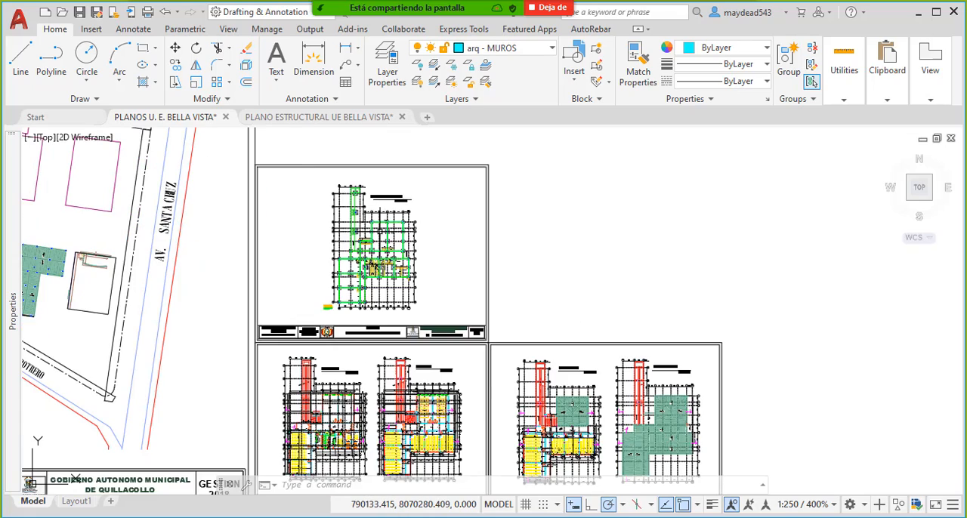
mouse_move(380, 232)
middle_down()
mouse_move(428, 270)
mouse_move(495, 299)
middle_up()
middle_drag(404, 200, 390, 271)
scroll(370, 198, up, 4)
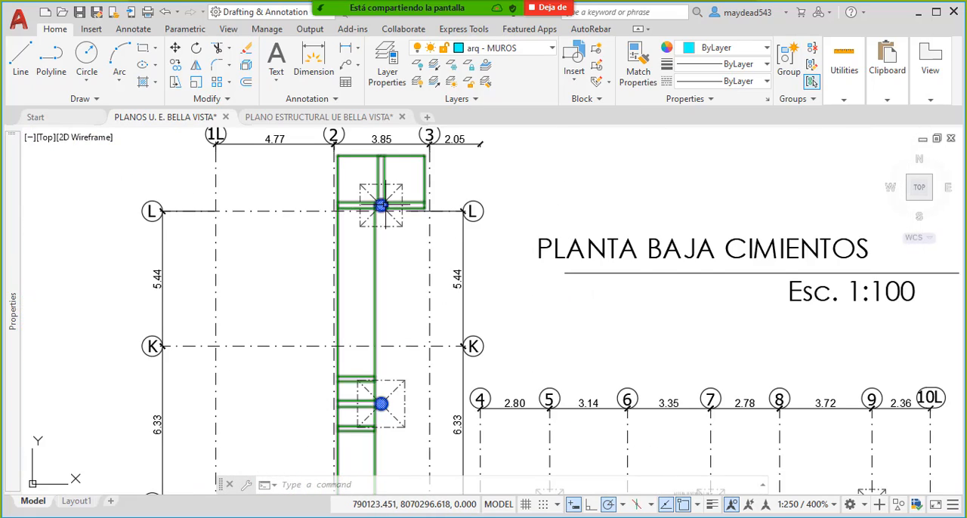
mouse_move(378, 204)
middle_down()
mouse_move(387, 244)
mouse_move(470, 249)
middle_up()
- Open the PLANO ESTRUCTURAL UE BELLA VISTA drawing and look over its full set of structural sheets
click(287, 117)
scroll(470, 249, down, 8)
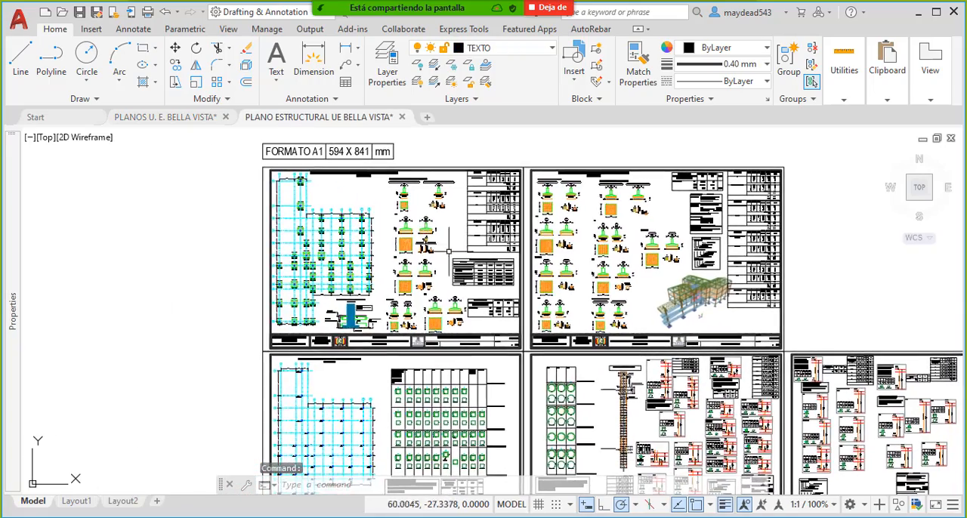
mouse_move(356, 246)
middle_down()
mouse_move(437, 266)
mouse_move(435, 243)
middle_up()
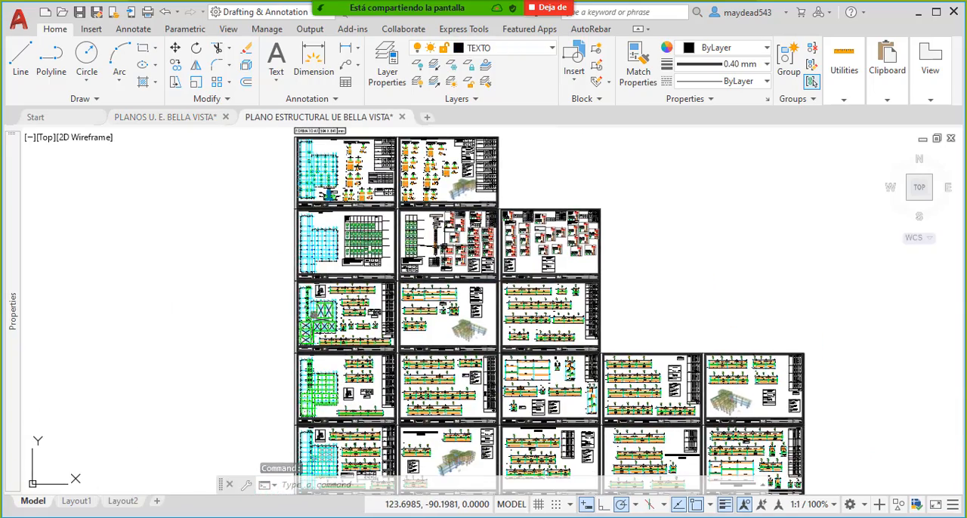
- Change the meeting's screen share back to the PRESCOM budget and look over the OBRA GRUESA item list
mouse_move(426, 5)
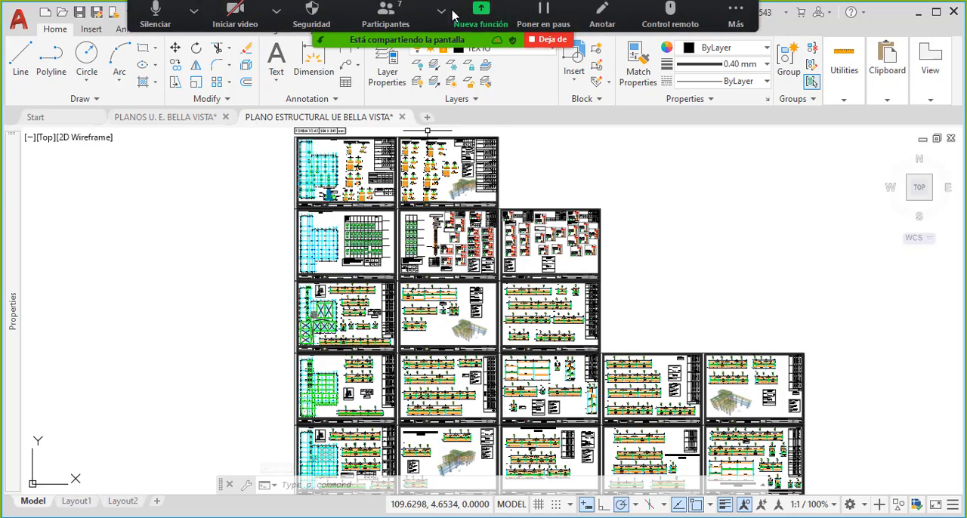
click(489, 23)
click(370, 268)
double_click(370, 268)
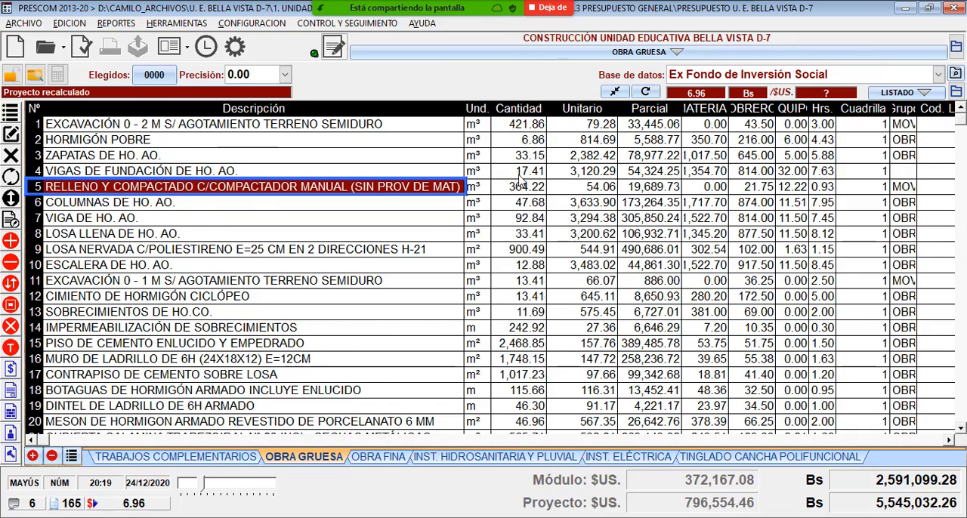
scroll(514, 304, down, 7)
scroll(514, 304, up, 7)
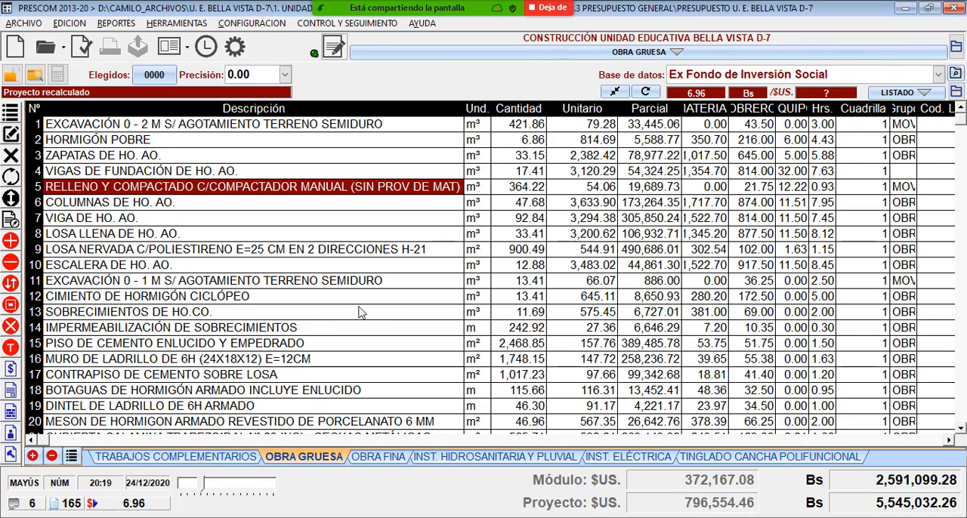
- Look through the items of the OBRA FINA, INST. HIDROSANITARIA Y PLUVIAL and INST. ELÉCTRICA modules
click(378, 457)
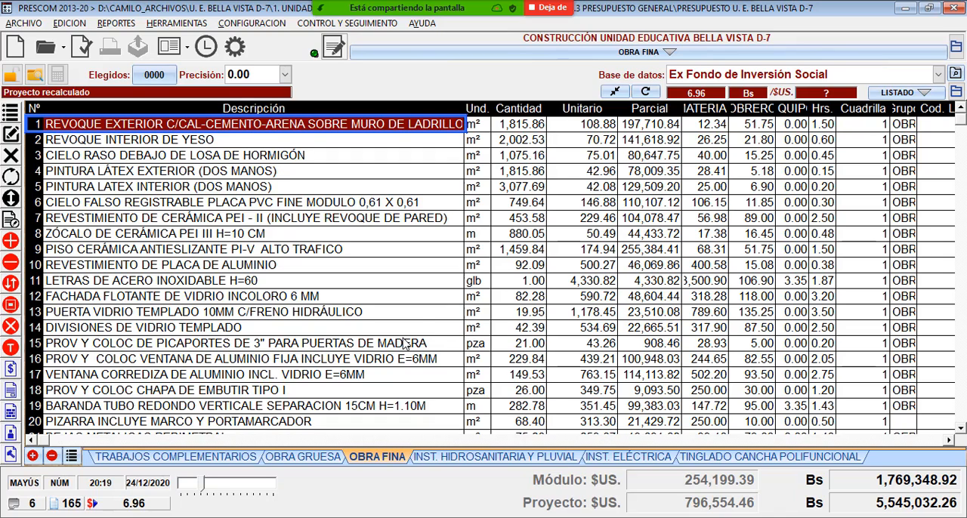
click(514, 456)
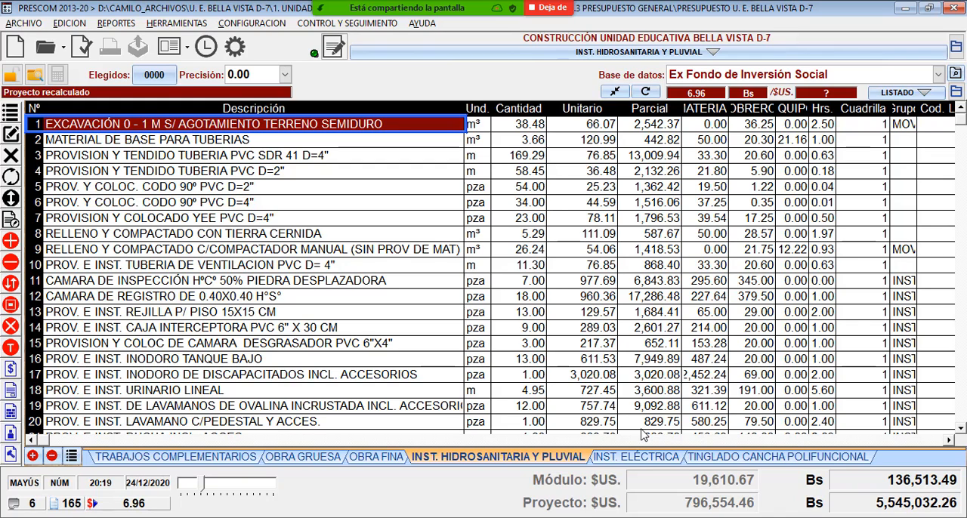
click(630, 455)
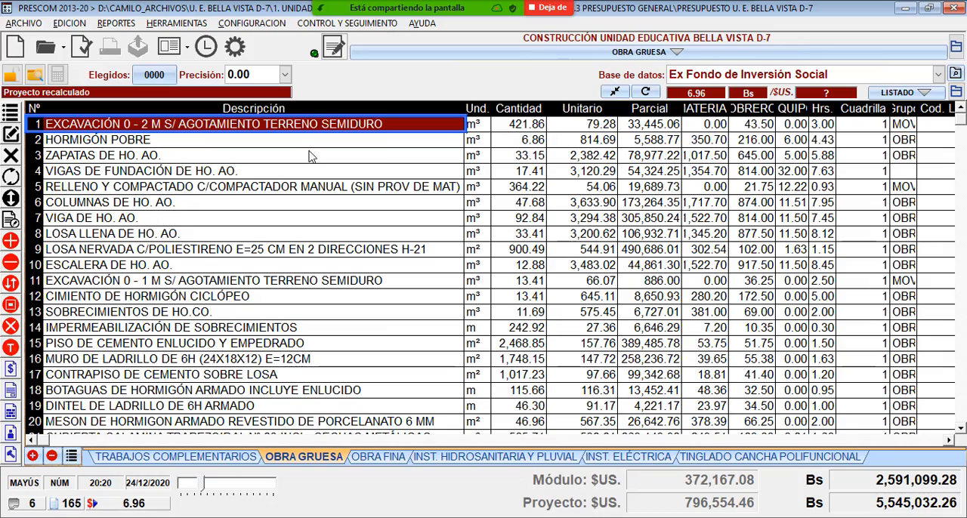
- Change the meeting's screen share to AutoCAD and bring the first foundation sheet of the structural drawing into view
mouse_move(424, 9)
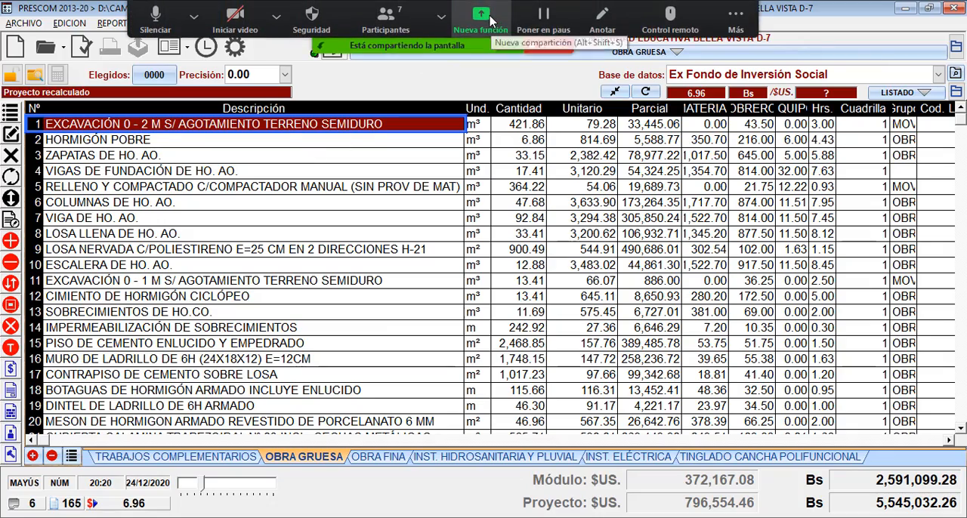
click(481, 11)
double_click(356, 273)
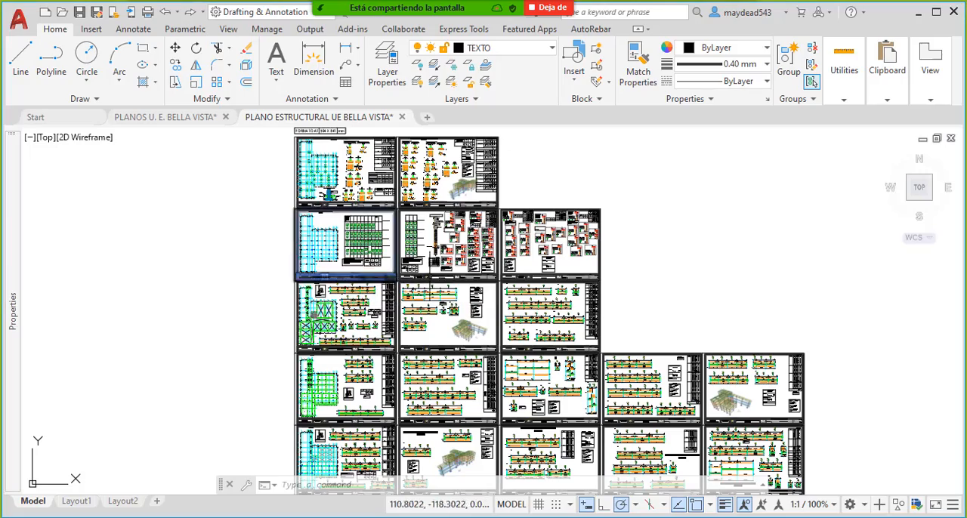
scroll(461, 228, up, 2)
scroll(461, 224, up, 6)
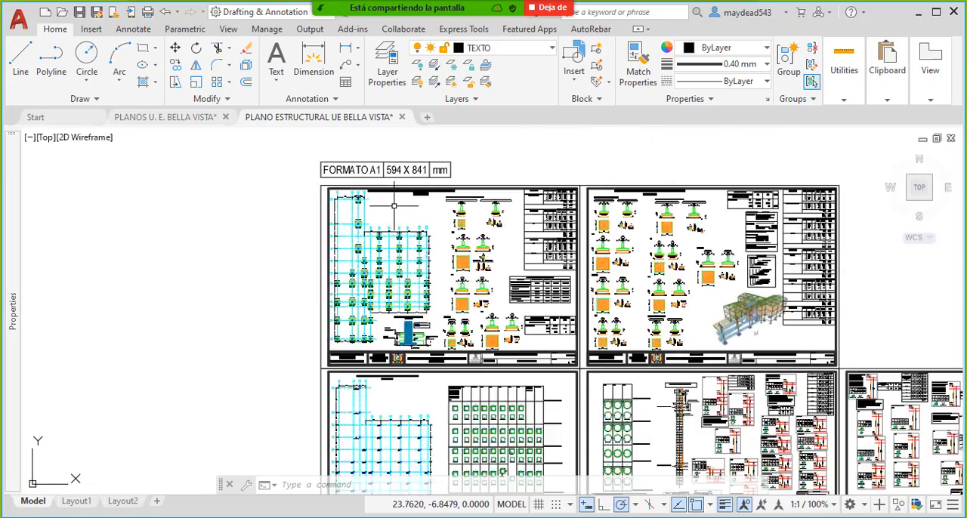
mouse_move(406, 213)
middle_down()
mouse_move(395, 247)
mouse_move(394, 225)
middle_up()
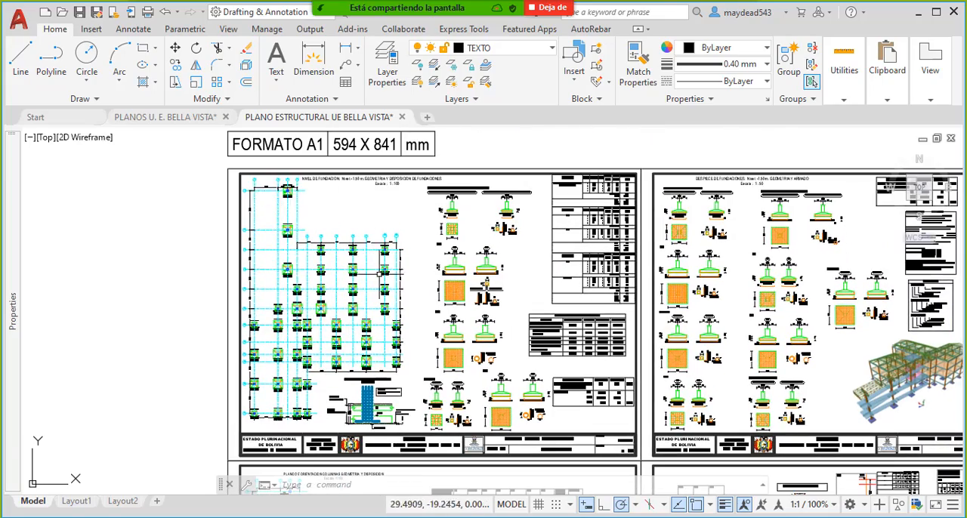
- Examine the title block of the FUNDACIONES sheet, including the project name, plan type, date and sheet number
middle_drag(406, 335, 409, 293)
scroll(605, 420, up, 4)
mouse_move(427, 416)
middle_down()
mouse_move(471, 380)
mouse_move(622, 350)
mouse_move(413, 362)
middle_up()
scroll(650, 333, up, 6)
scroll(640, 321, down, 4)
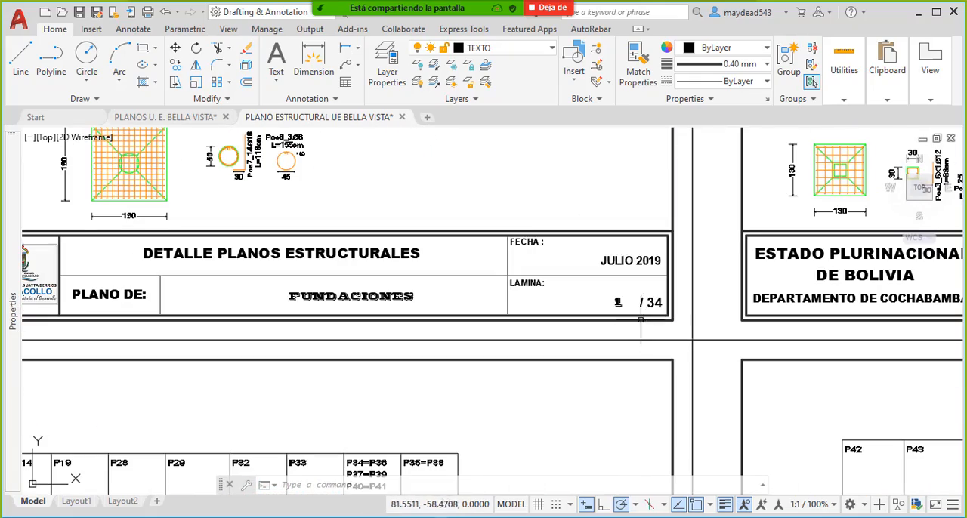
middle_drag(537, 316, 572, 313)
middle_drag(77, 314, 160, 319)
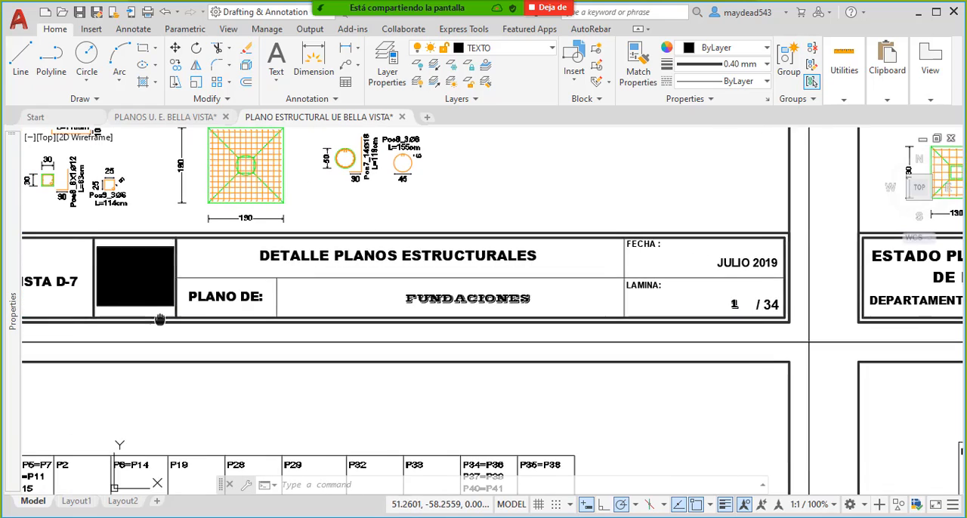
middle_drag(277, 333, 366, 340)
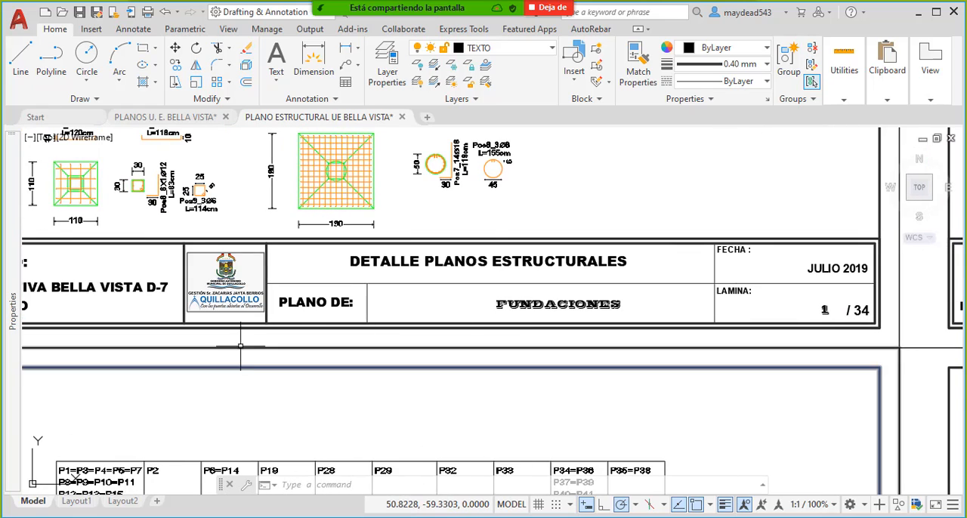
middle_drag(246, 345, 376, 343)
middle_drag(675, 293, 559, 340)
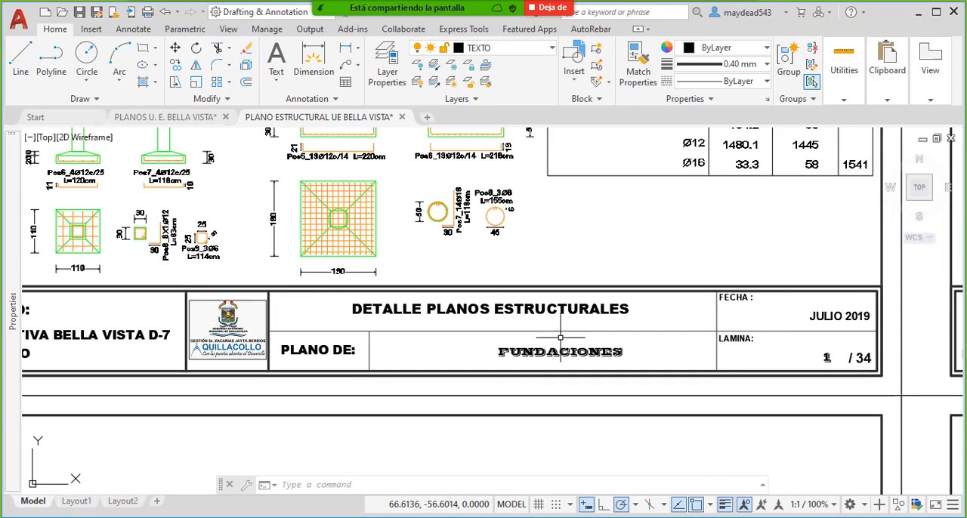
- Examine the lower part of the foundation sheet, including the footing details and the NIVELES Y TRATAMIENTO DE TERRENO detail
scroll(563, 313, down, 3)
middle_drag(297, 290, 444, 325)
middle_drag(181, 266, 393, 278)
middle_drag(540, 250, 451, 312)
middle_drag(551, 312, 383, 321)
middle_drag(272, 322, 376, 307)
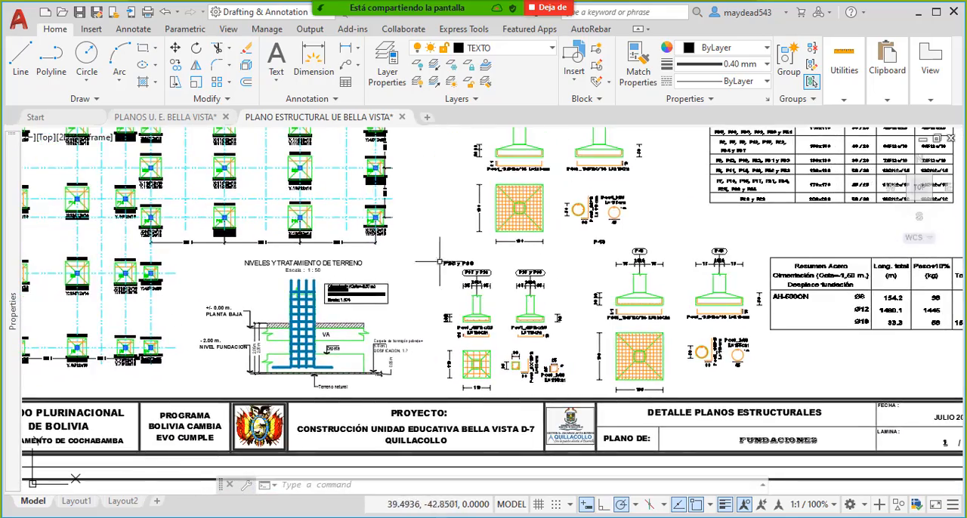
mouse_move(311, 237)
middle_down()
mouse_move(383, 313)
mouse_move(473, 282)
middle_up()
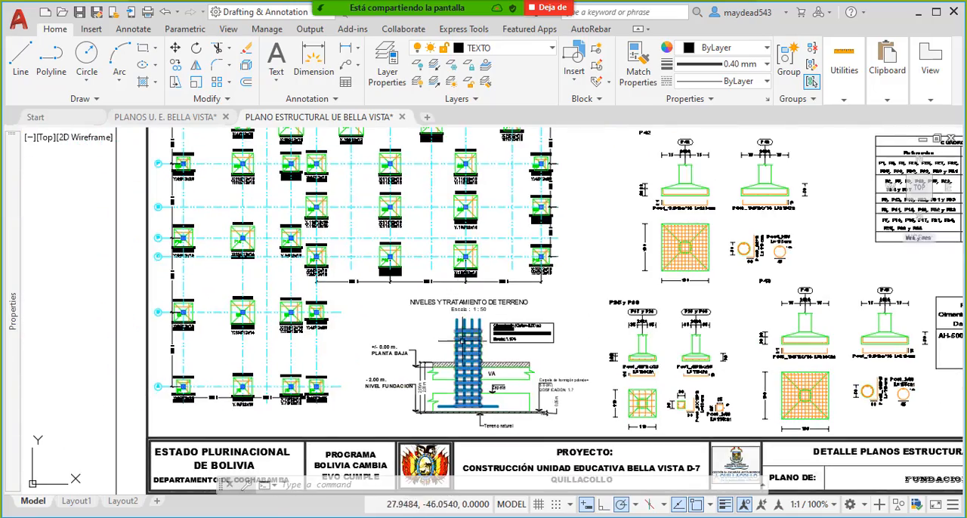
- Examine the foundation layout plan titled GEOMETRIA Y DISPOSICION DE FUNDACIONES, including its level, scale and footing arrangement
middle_drag(454, 181, 464, 362)
mouse_move(392, 188)
middle_down()
mouse_move(456, 307)
mouse_move(414, 347)
middle_up()
middle_drag(587, 306, 484, 264)
scroll(454, 224, up, 2)
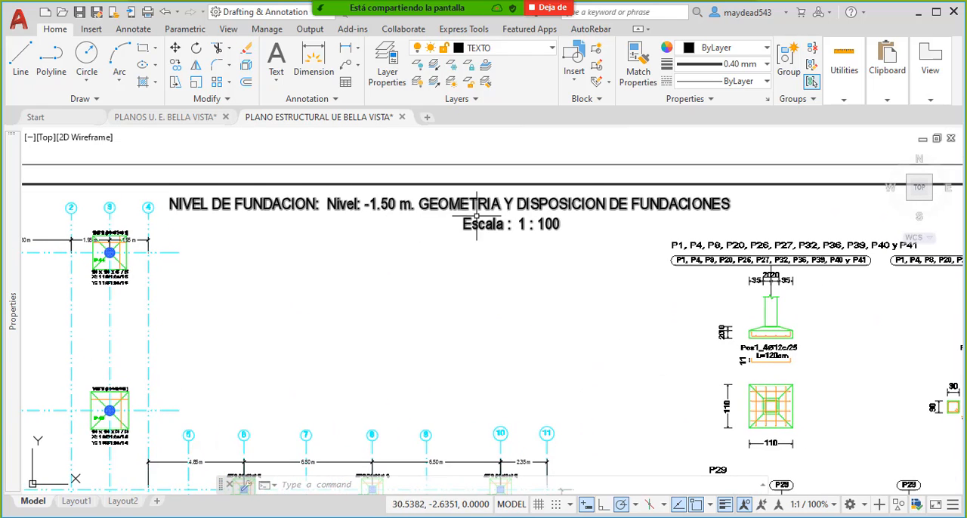
scroll(543, 227, down, 5)
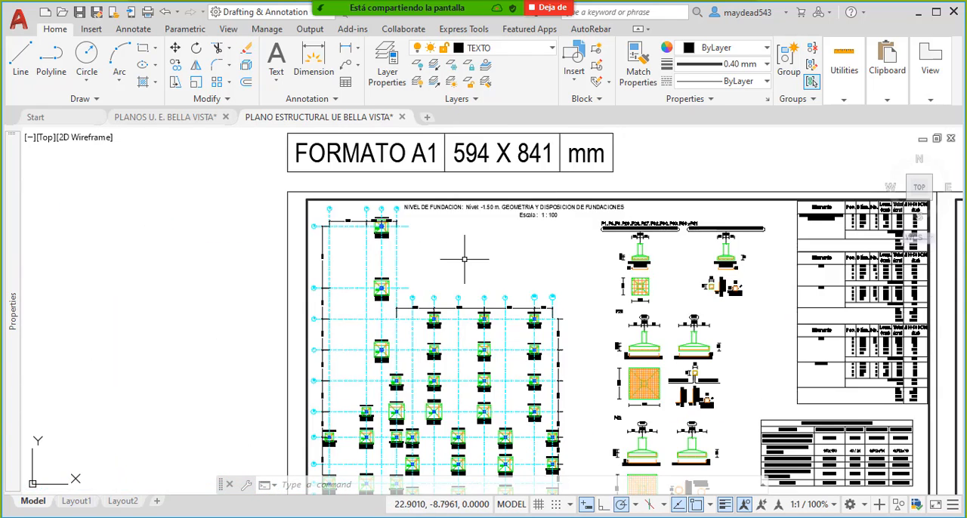
scroll(458, 261, up, 1)
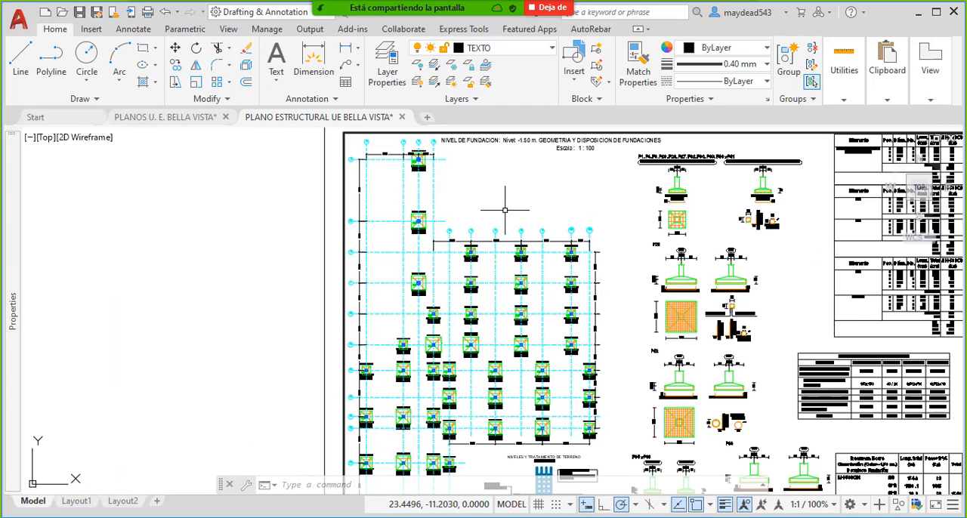
scroll(573, 150, up, 6)
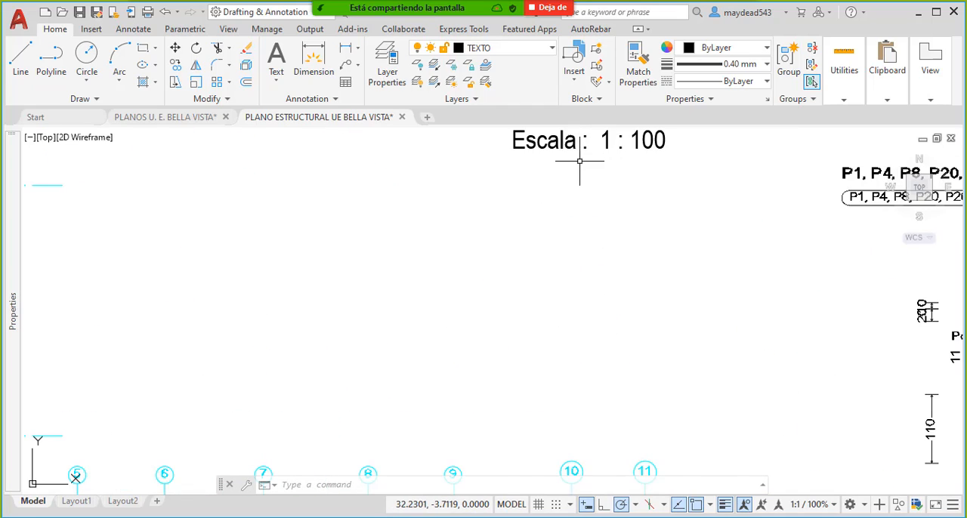
scroll(580, 161, down, 3)
middle_drag(609, 196, 460, 202)
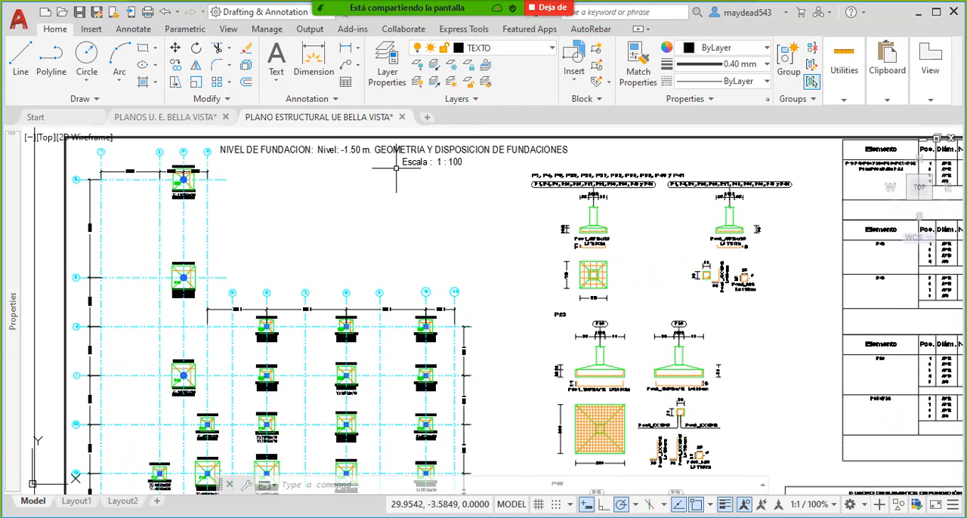
middle_drag(287, 236, 417, 212)
middle_drag(341, 234, 385, 305)
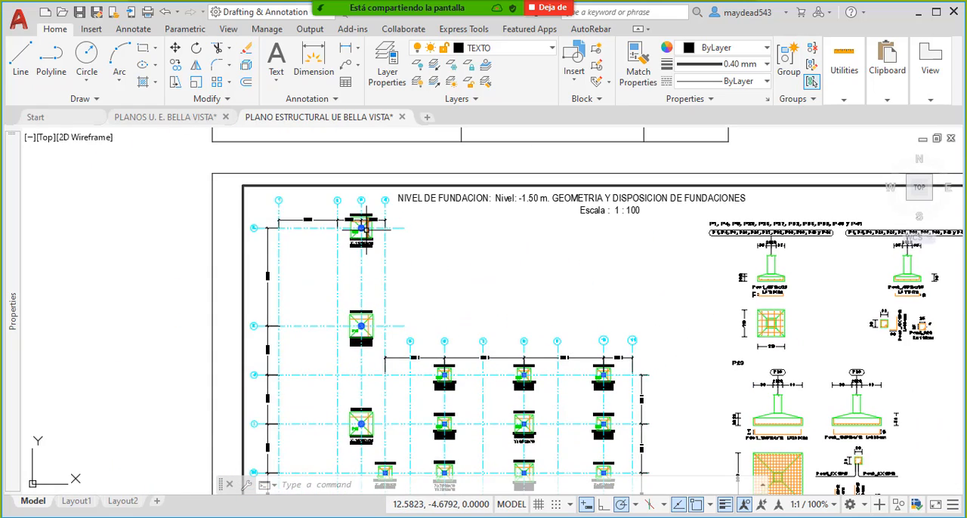
- Inspect footing P44 at the top of the foundation plan, including its dimensions and reinforcement labels
scroll(366, 232, up, 8)
scroll(370, 243, down, 2)
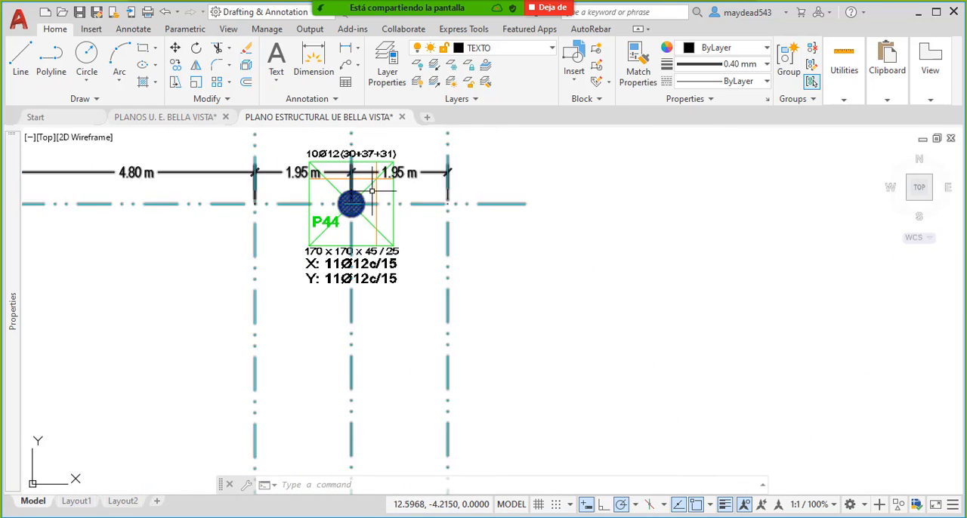
scroll(391, 207, down, 2)
scroll(341, 159, up, 4)
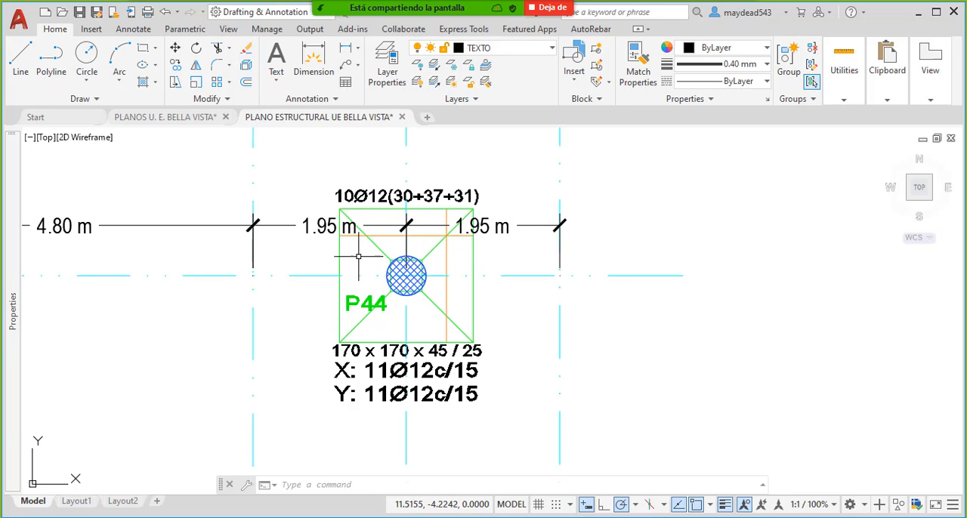
- Read footing P44's size label and its X and Y reinforcement notes on the foundation plan
scroll(383, 243, down, 4)
scroll(389, 272, up, 4)
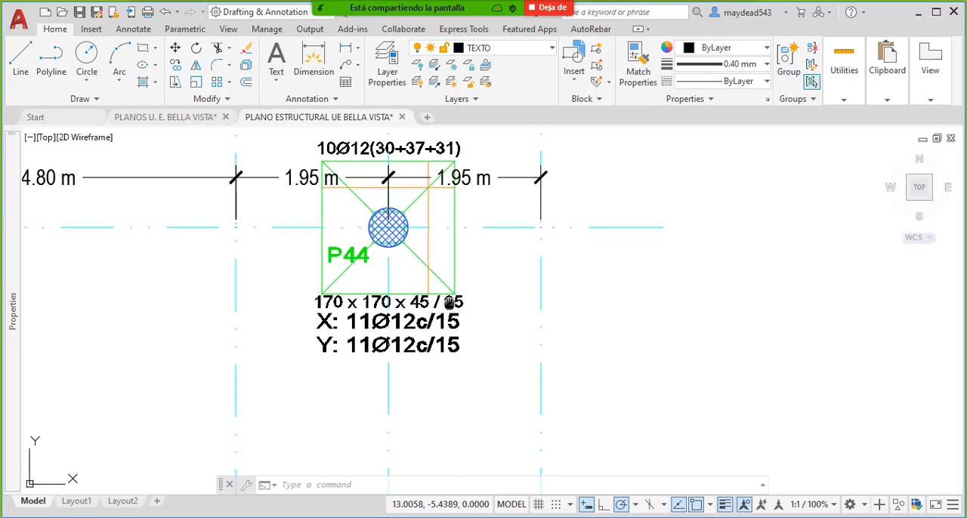
middle_drag(459, 313, 412, 319)
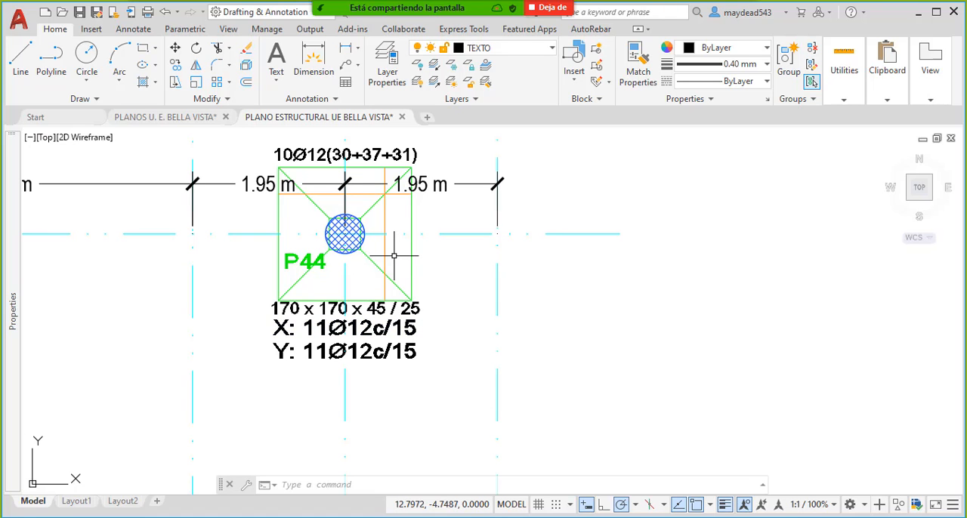
mouse_move(480, 277)
middle_down()
mouse_move(427, 304)
mouse_move(397, 306)
mouse_move(405, 297)
middle_up()
scroll(426, 285, down, 4)
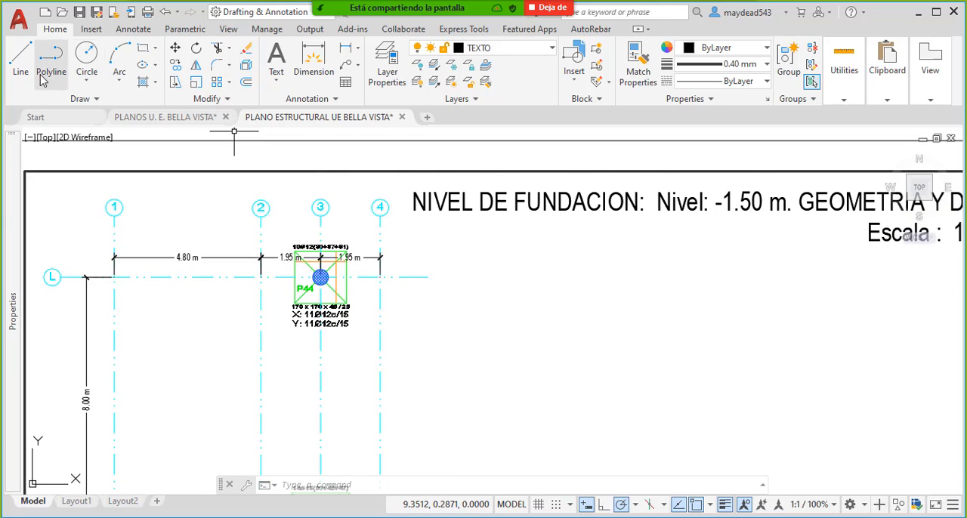
- Examine the elevation detail of the P1, P4, P8 footing group, including its base and slope height dimensions
scroll(544, 288, down, 8)
middle_drag(672, 325, 573, 295)
scroll(571, 294, up, 10)
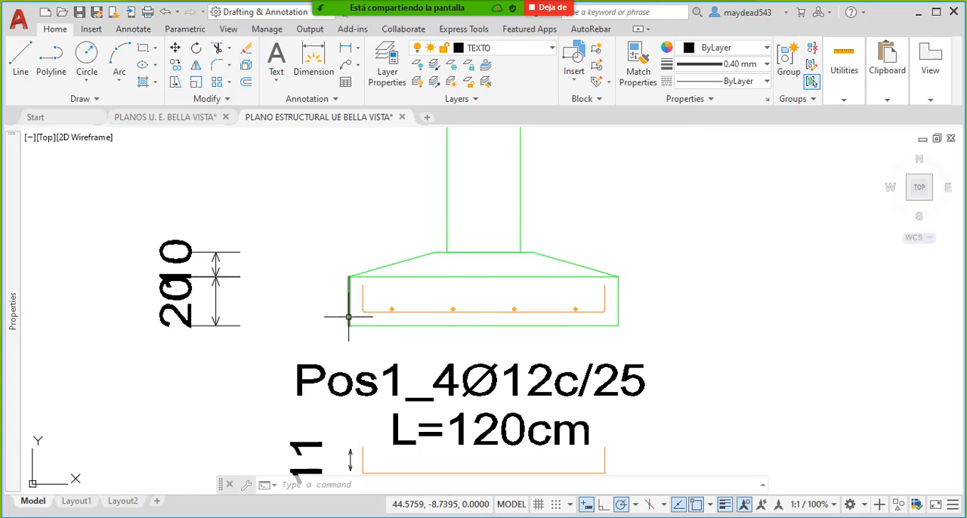
middle_drag(458, 283, 449, 279)
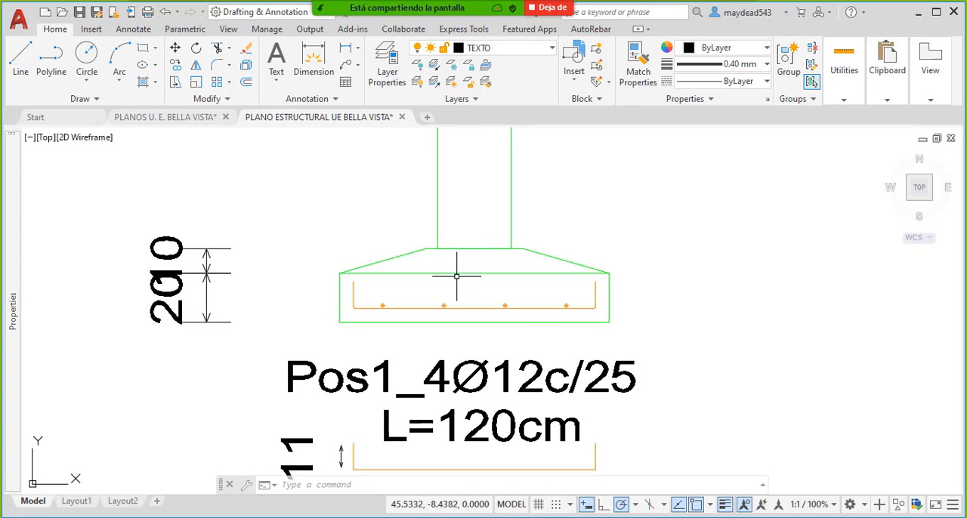
scroll(491, 321, down, 4)
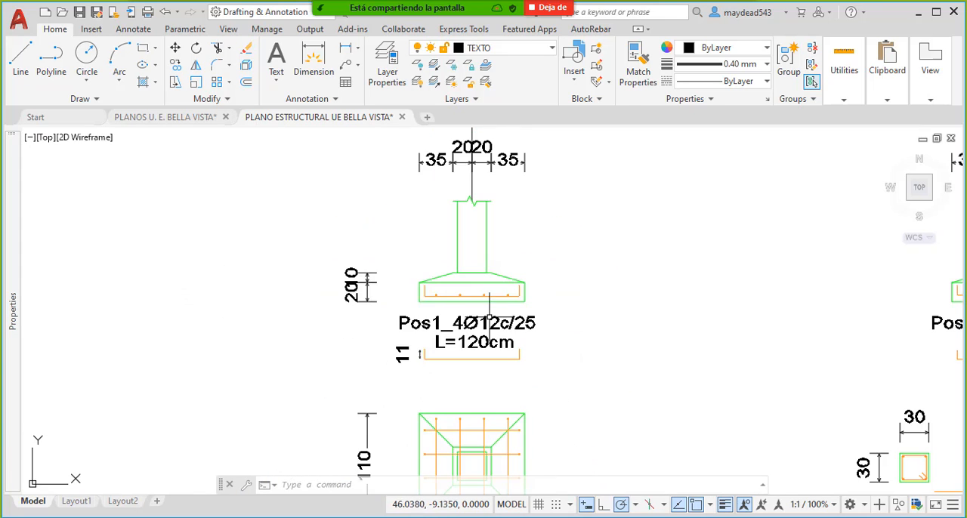
scroll(393, 291, up, 4)
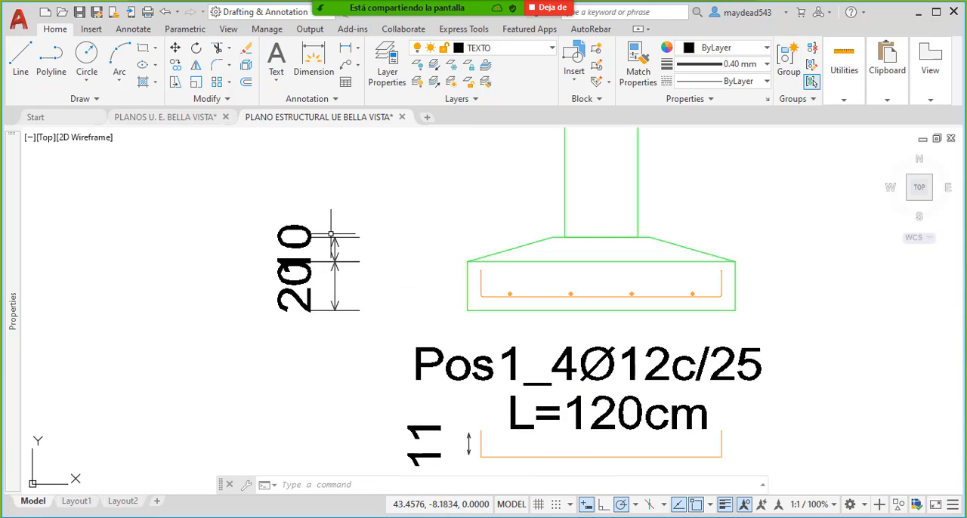
- Return to footing P44 on the foundation plan and check the height values in its size label
scroll(331, 234, down, 6)
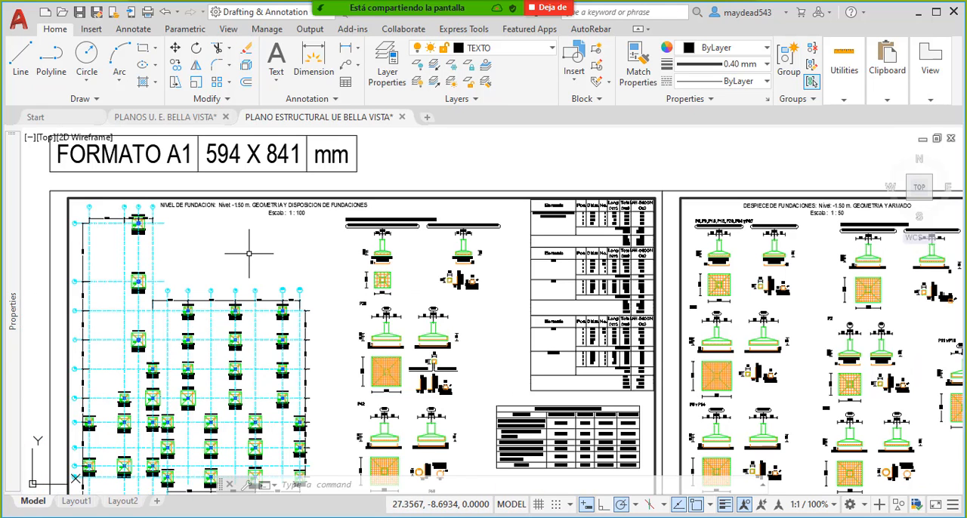
scroll(249, 254, up, 12)
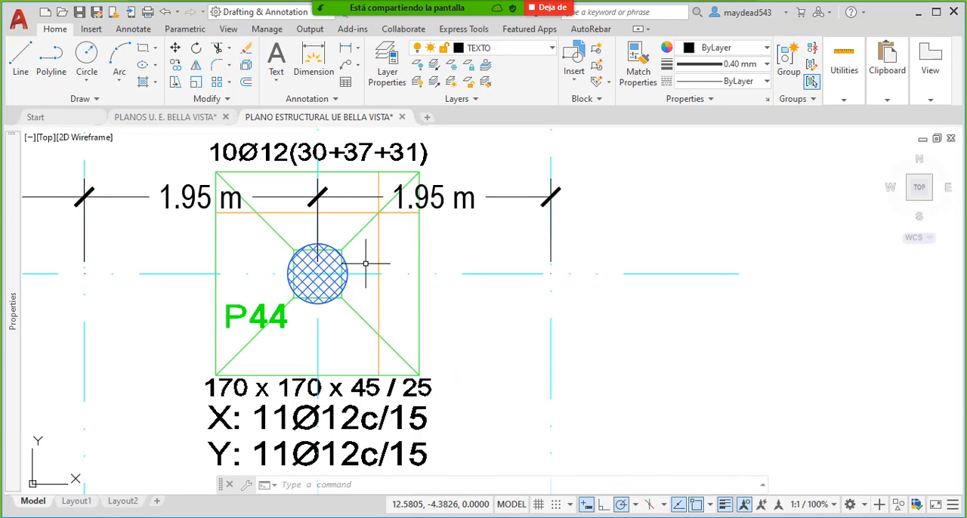
mouse_move(375, 384)
middle_down()
mouse_move(369, 350)
mouse_move(378, 356)
middle_up()
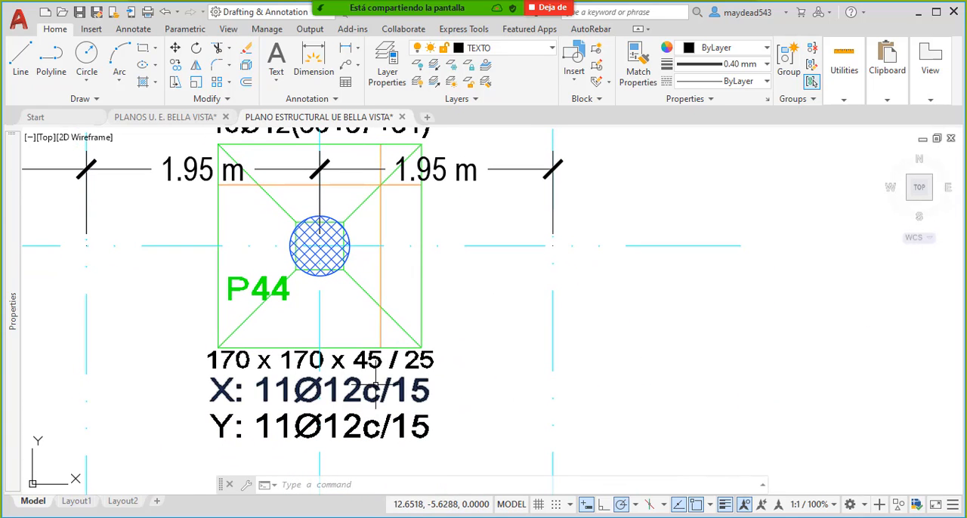
middle_drag(391, 387, 323, 367)
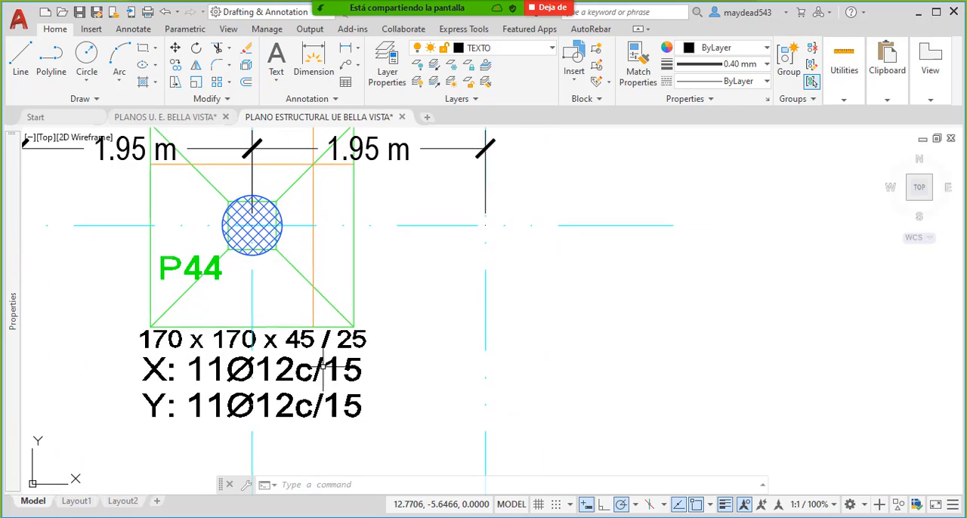
scroll(288, 320, down, 5)
scroll(616, 378, up, 6)
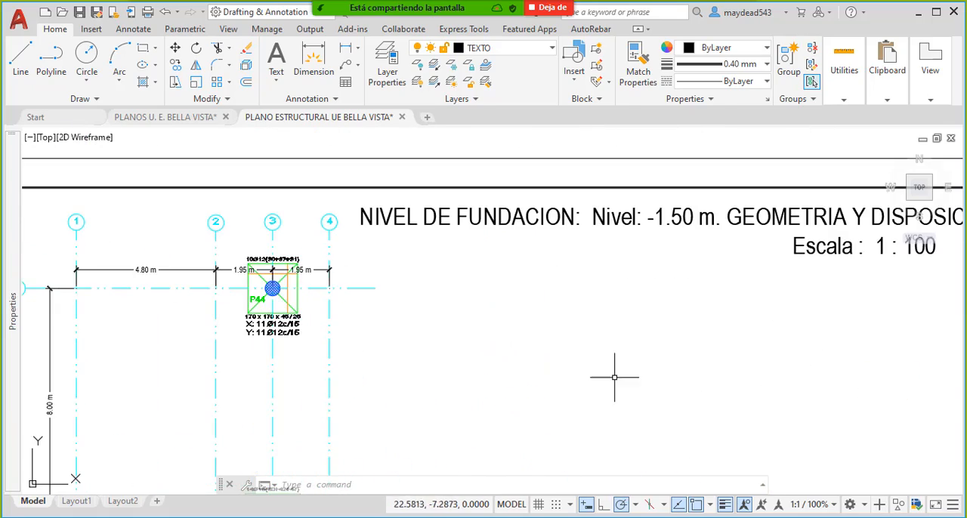
- Examine both elevations, the plan view and the rebar details of the P1, P4, P8 footing group
scroll(453, 302, down, 5)
scroll(417, 282, up, 5)
scroll(503, 294, down, 2)
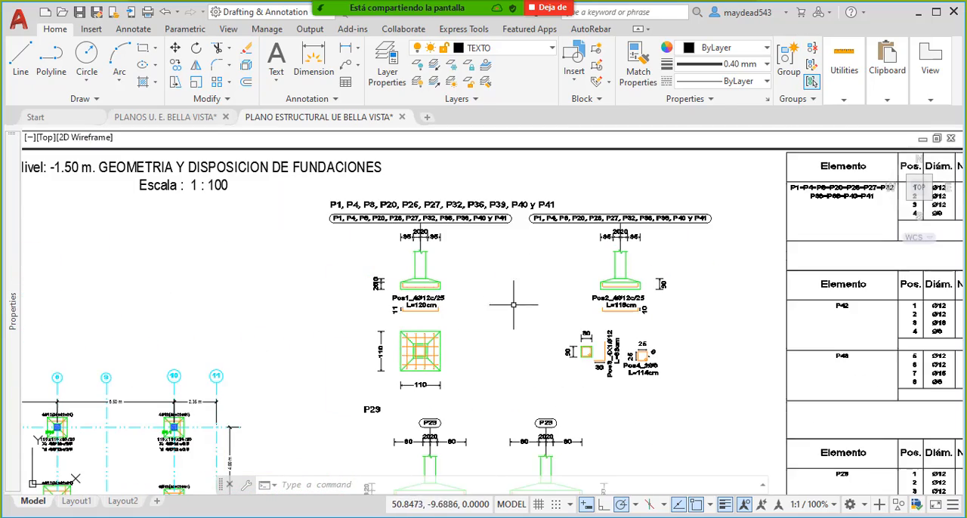
scroll(570, 317, up, 1)
scroll(619, 306, up, 3)
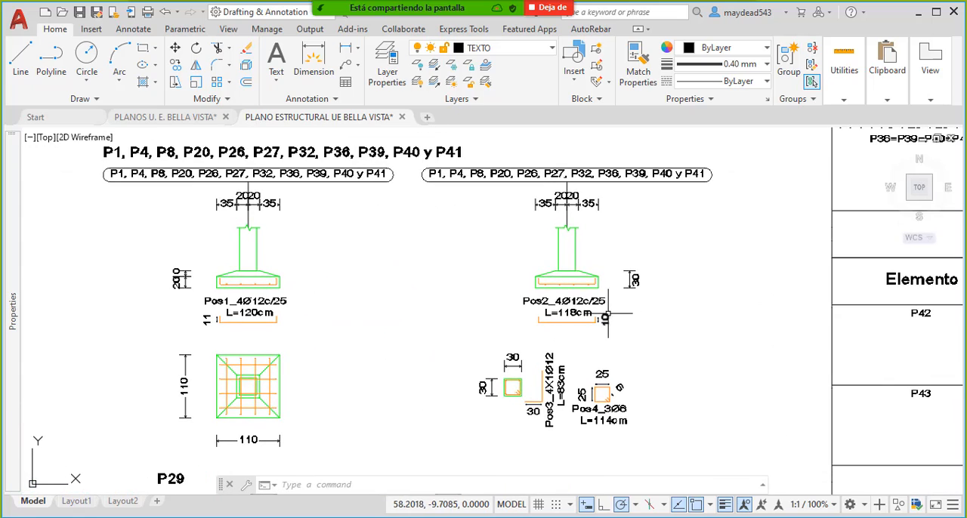
scroll(626, 298, up, 2)
scroll(611, 270, down, 5)
- Compare footing P44's size label on the foundation plan with the footing details drawn beside the plan
scroll(529, 287, up, 4)
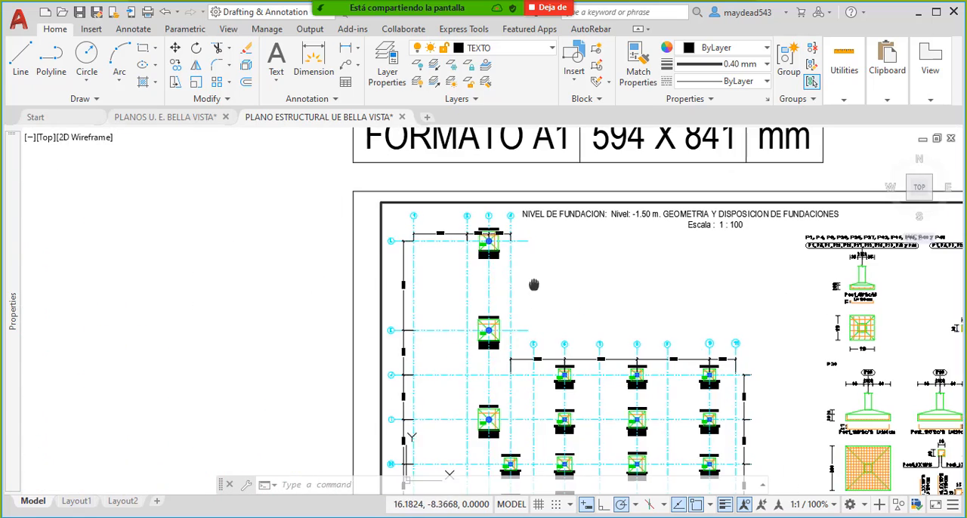
scroll(454, 242, up, 8)
scroll(356, 244, down, 1)
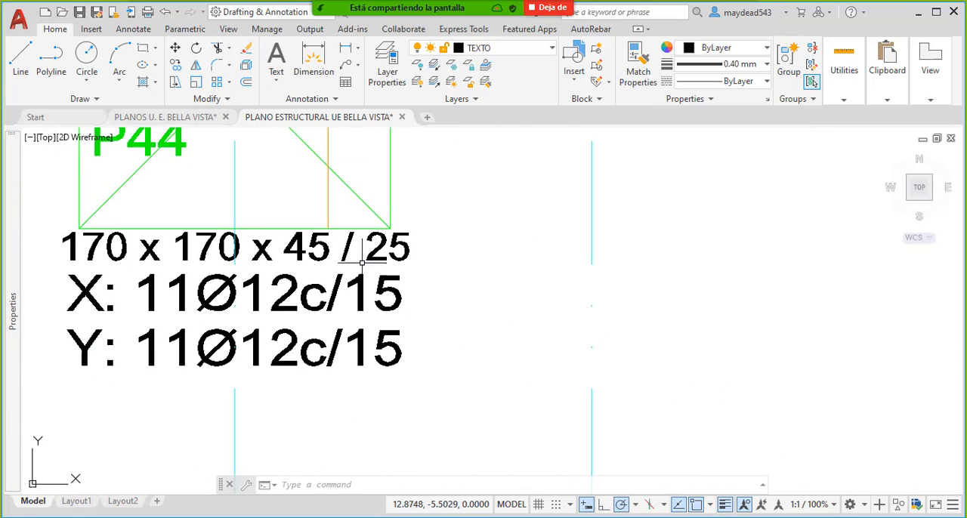
scroll(452, 268, down, 8)
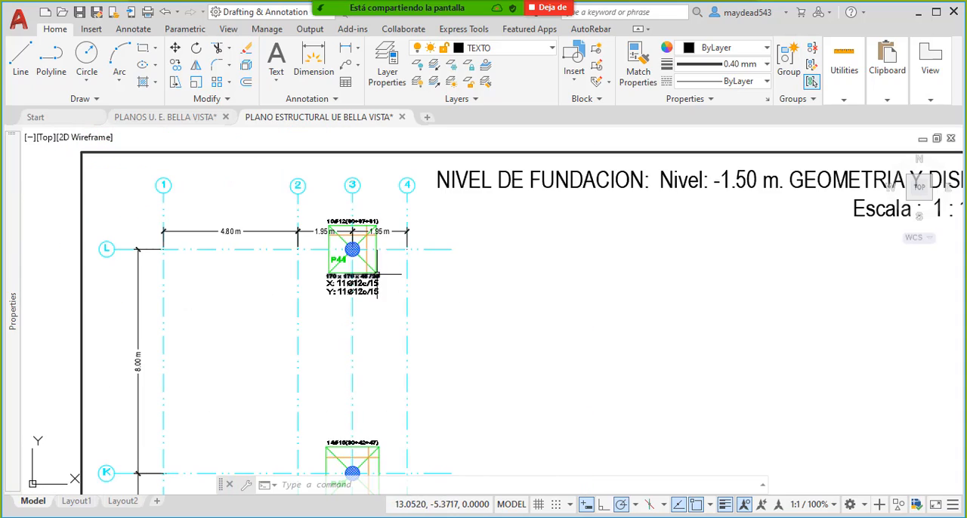
scroll(388, 261, down, 2)
middle_drag(563, 411, 460, 324)
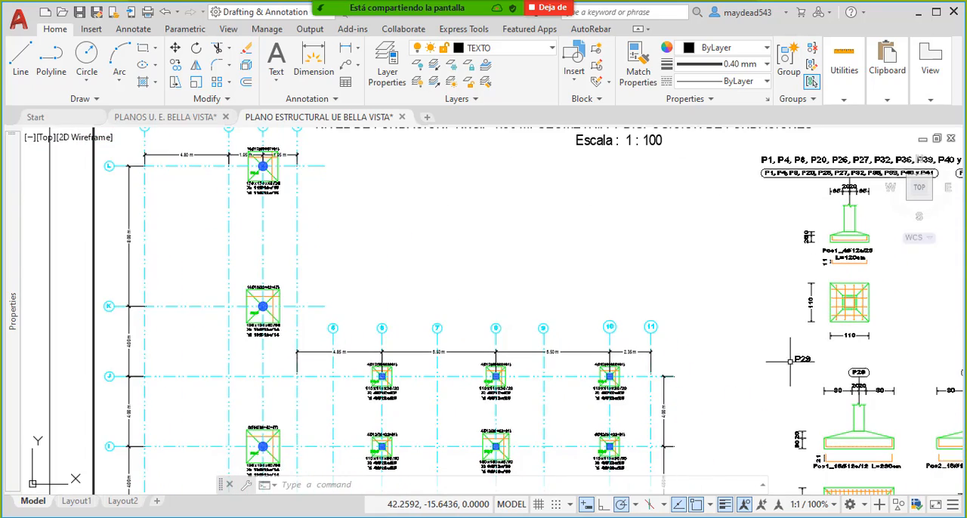
middle_drag(790, 363, 605, 327)
middle_drag(675, 325, 562, 321)
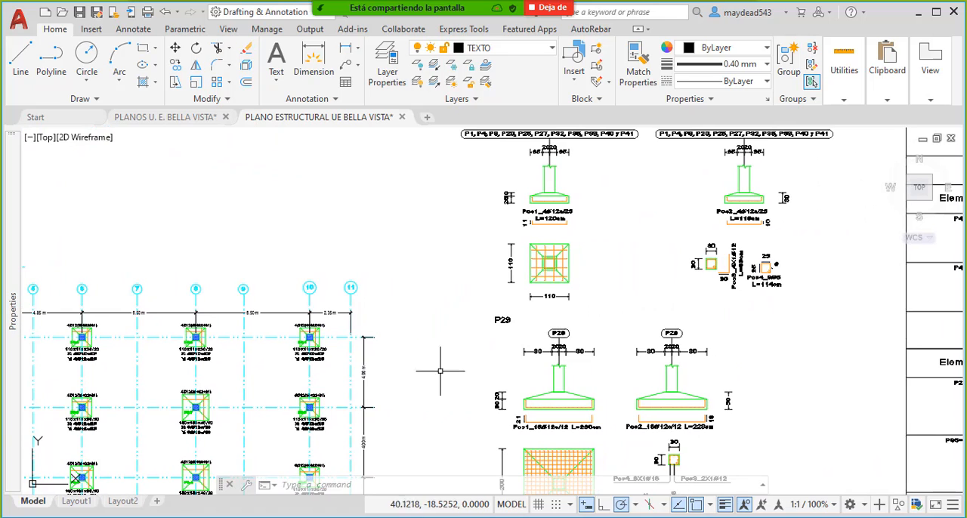
middle_drag(260, 326, 615, 325)
middle_drag(388, 248, 430, 322)
scroll(329, 181, up, 6)
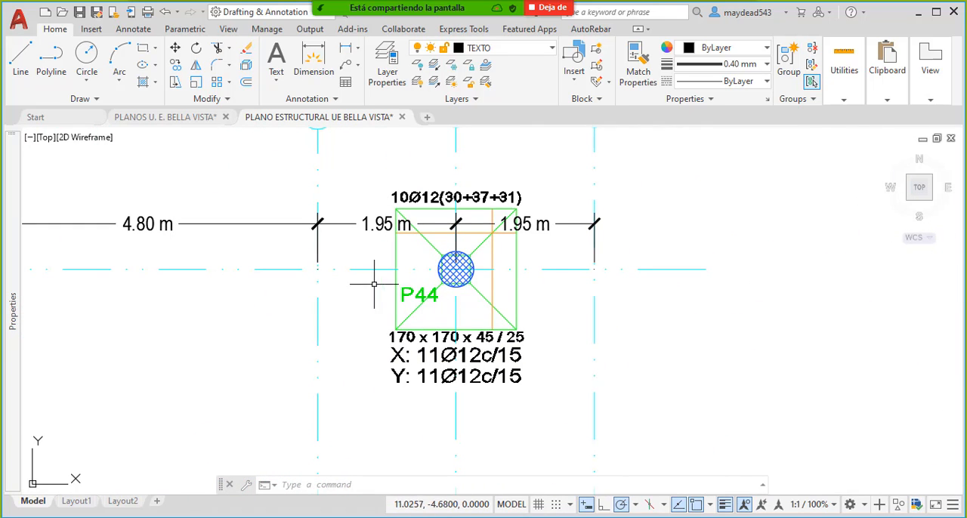
- Search the footing details on the first foundation sheet for P44, checking P29, P42, P43 and P35 y P38
scroll(355, 280, down, 8)
drag(613, 379, 343, 325)
scroll(516, 237, up, 2)
scroll(516, 236, up, 2)
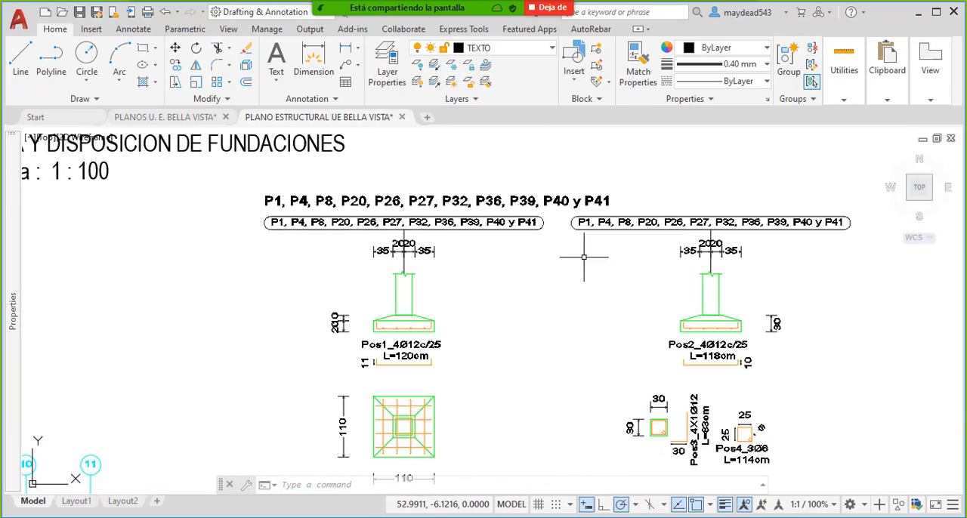
scroll(403, 226, down, 3)
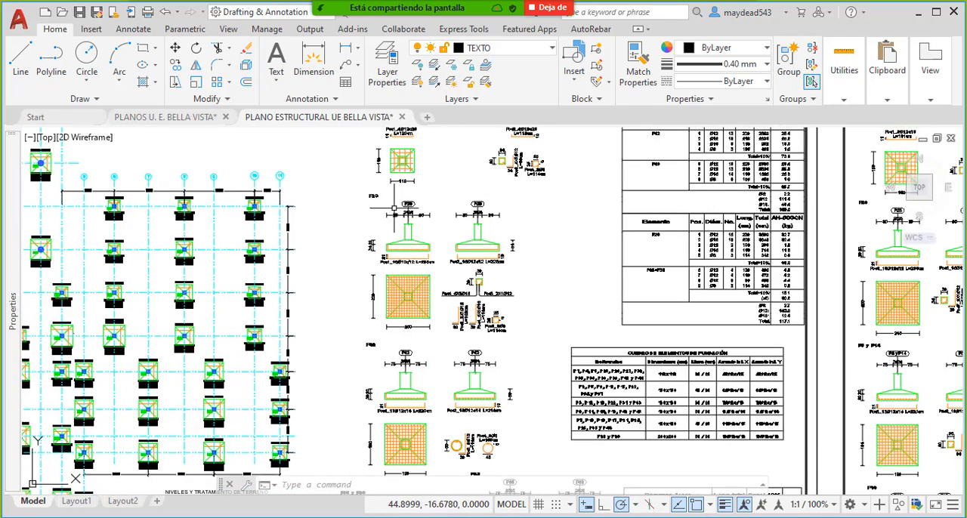
scroll(394, 208, up, 5)
scroll(394, 208, down, 5)
scroll(427, 341, up, 2)
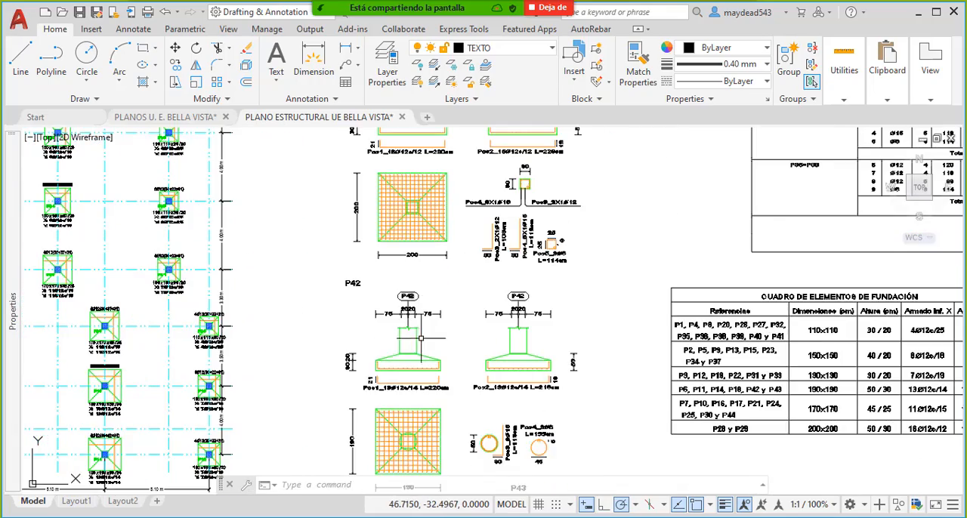
middle_drag(428, 401, 448, 344)
middle_drag(472, 420, 451, 273)
middle_drag(412, 336, 428, 310)
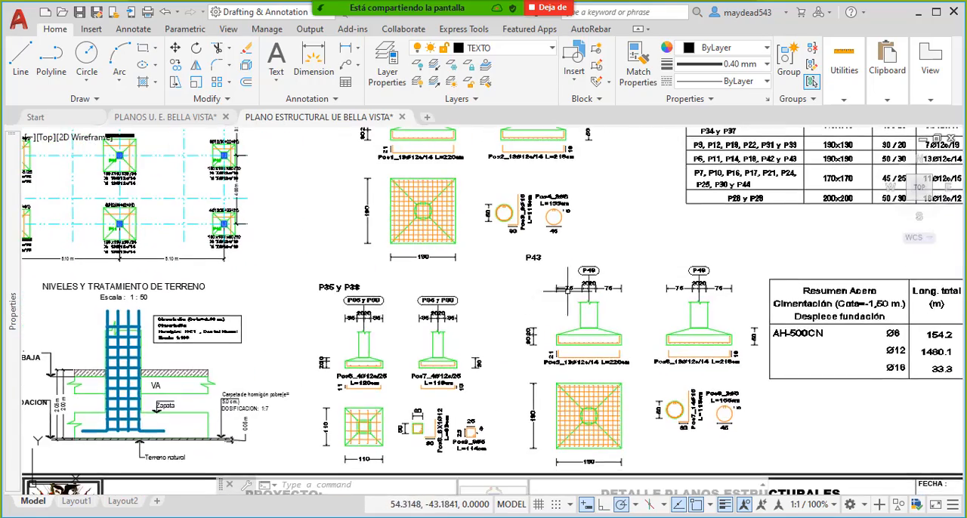
middle_drag(632, 290, 549, 272)
scroll(568, 262, up, 2)
middle_drag(430, 317, 631, 229)
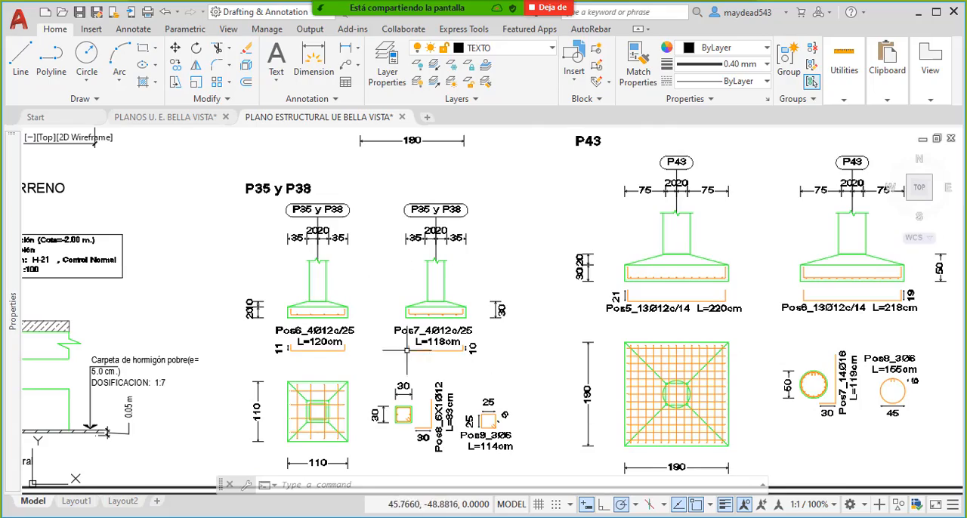
scroll(407, 350, down, 6)
mouse_move(653, 282)
middle_down()
mouse_move(466, 316)
mouse_move(428, 358)
middle_up()
middle_drag(539, 152, 526, 230)
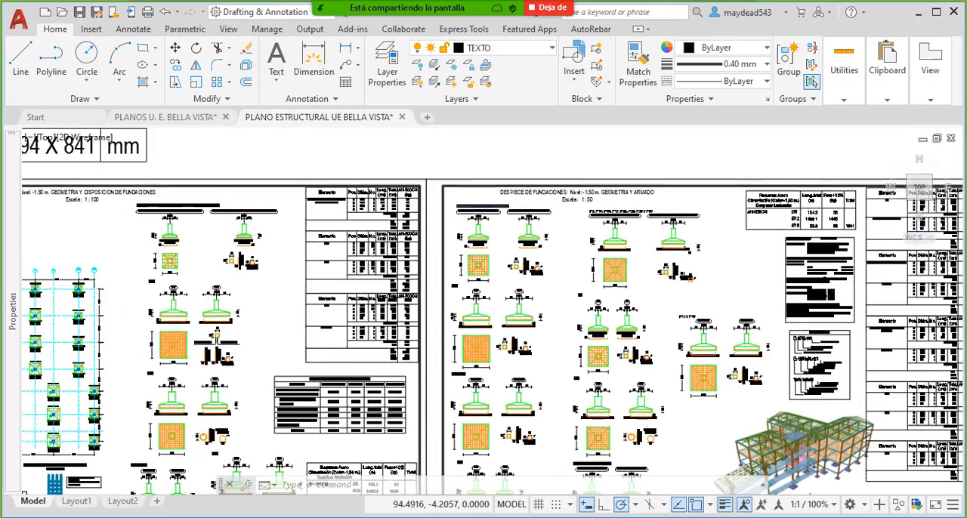
- Locate the P44 footing detail on the DESPIECE DE FUNDACIONES sheet
scroll(496, 206, up, 4)
middle_drag(703, 305, 617, 289)
middle_drag(731, 329, 642, 251)
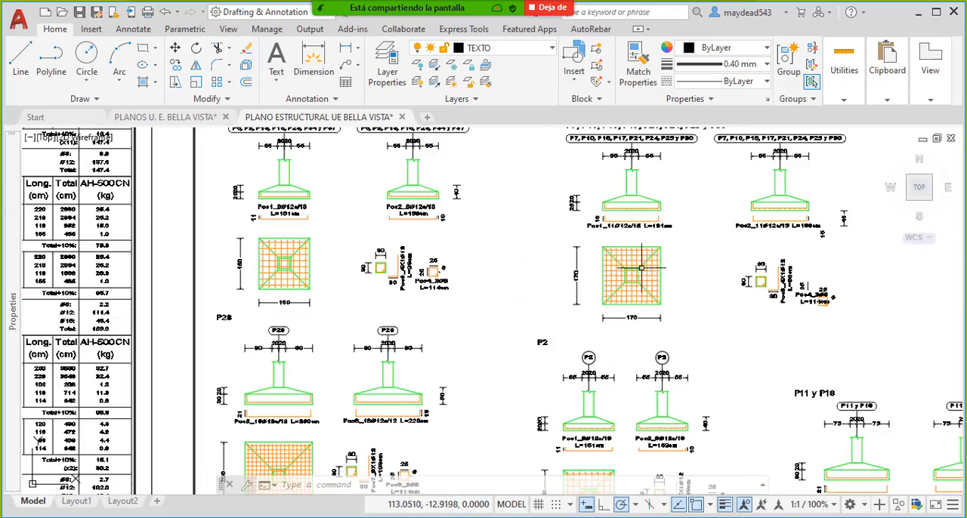
middle_drag(616, 359, 620, 297)
middle_drag(375, 355, 381, 271)
middle_drag(554, 361, 408, 276)
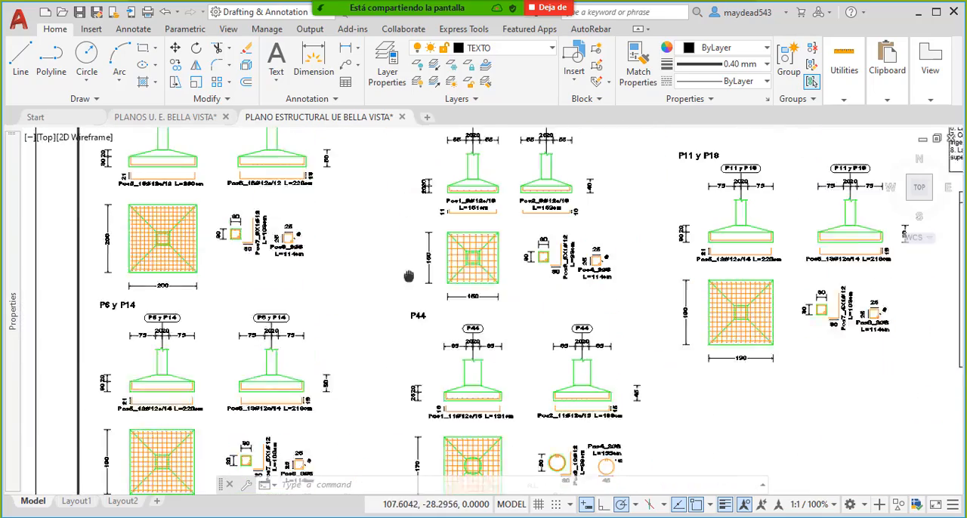
mouse_move(740, 273)
middle_down()
mouse_move(670, 277)
mouse_move(621, 310)
middle_up()
middle_drag(347, 458, 523, 303)
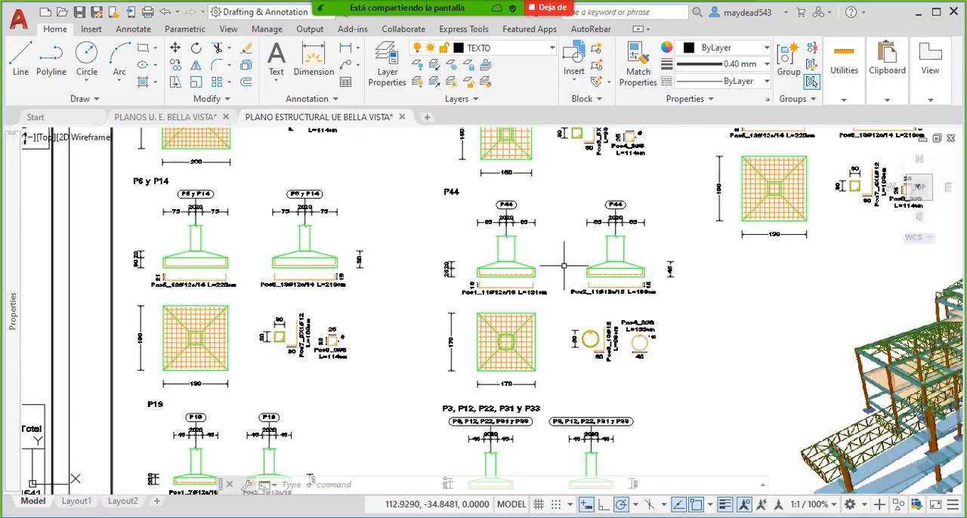
- Examine footing P44's two elevation details, including the base, slope and total heights and the bottom reinforcement
scroll(564, 266, up, 4)
scroll(557, 335, down, 3)
scroll(464, 353, up, 3)
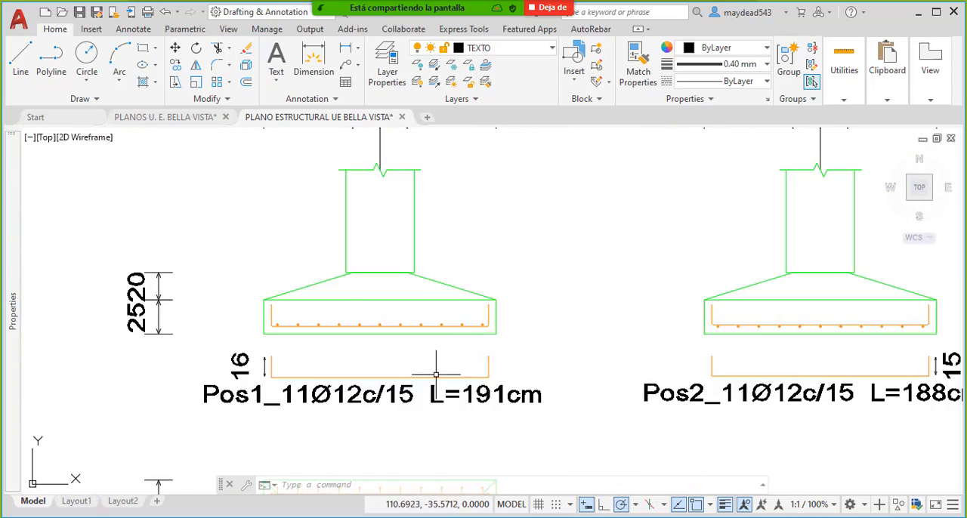
scroll(427, 339, down, 3)
middle_drag(428, 364, 432, 330)
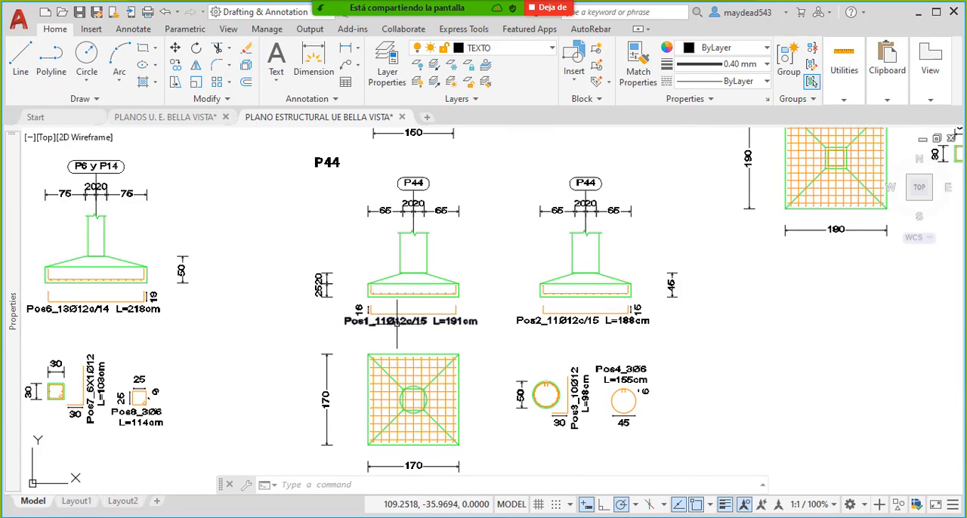
scroll(743, 293, up, 5)
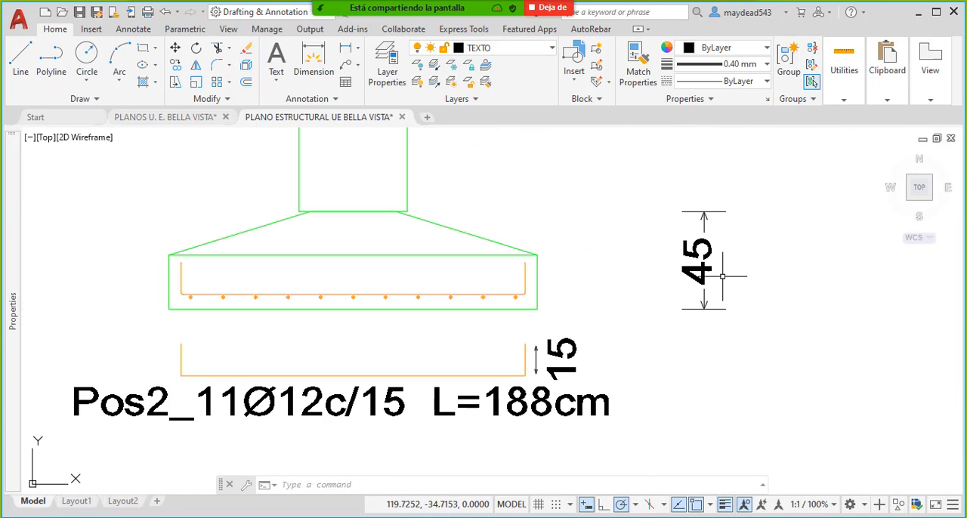
scroll(736, 245, down, 6)
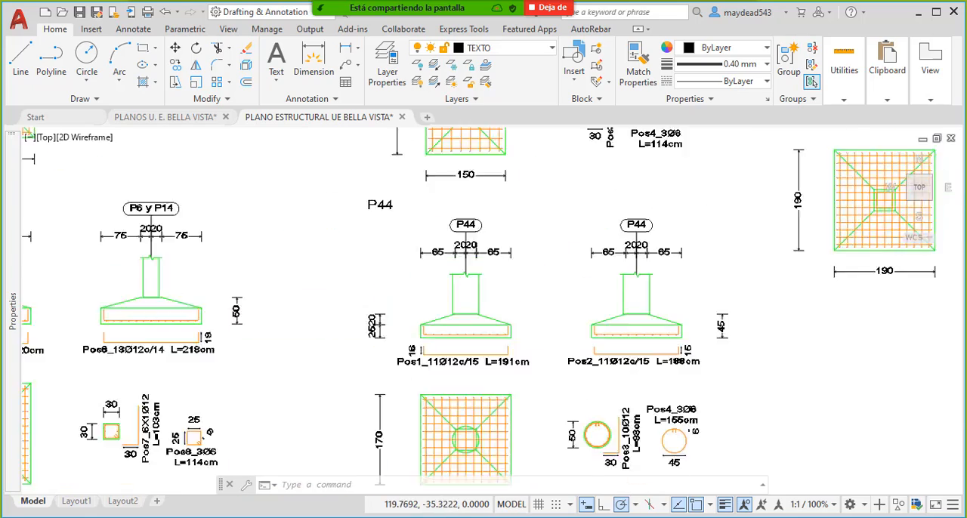
- Check the P44 size label on the foundation plan against the heights in its elevation details
scroll(321, 229, up, 4)
scroll(428, 224, up, 10)
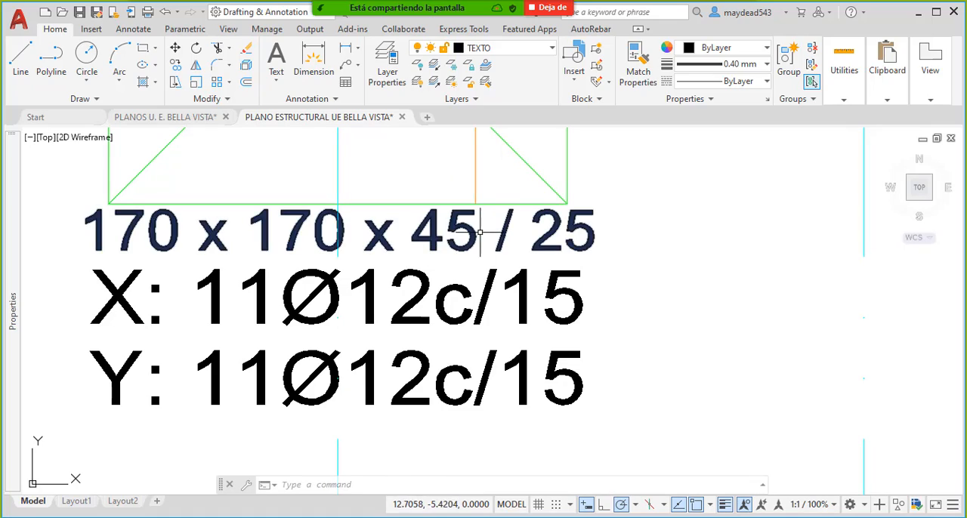
scroll(564, 255, down, 10)
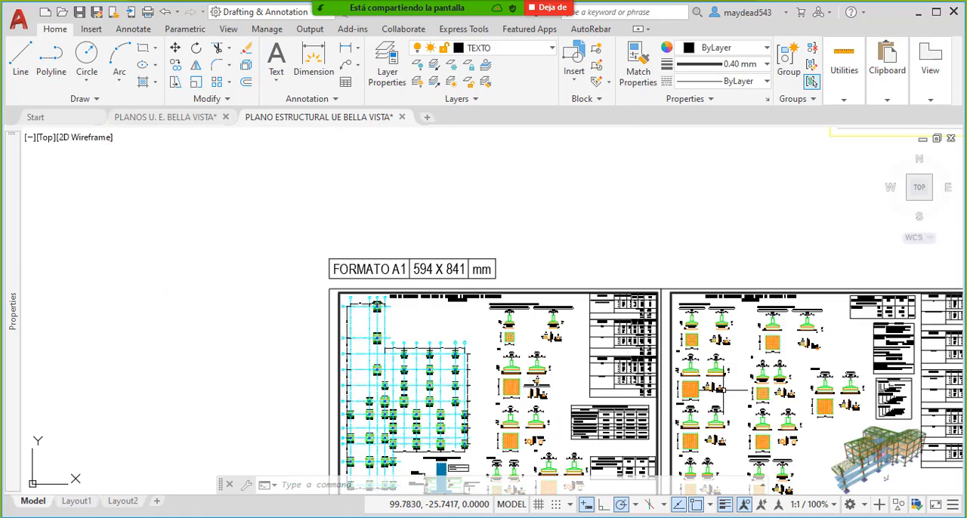
- Locate the P44 footing detail on the foundation sheet, passing the P11 y P18 and P2 details
scroll(532, 376, up, 5)
scroll(533, 377, up, 4)
middle_drag(467, 400, 476, 374)
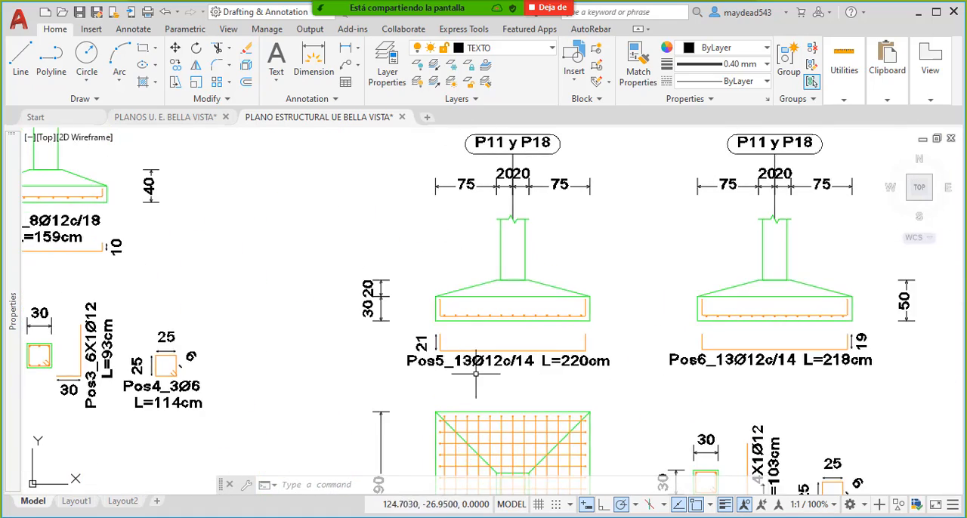
middle_drag(583, 391, 497, 315)
scroll(499, 315, down, 2)
scroll(499, 314, down, 4)
scroll(489, 261, up, 4)
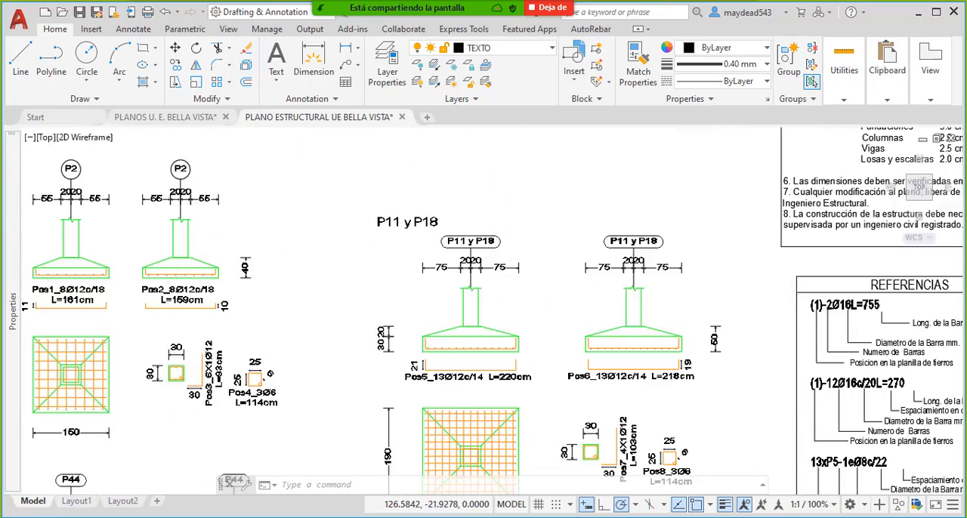
scroll(489, 261, down, 2)
mouse_move(371, 328)
middle_down()
mouse_move(398, 231)
mouse_move(452, 160)
middle_up()
middle_drag(365, 298, 470, 269)
scroll(470, 269, up, 2)
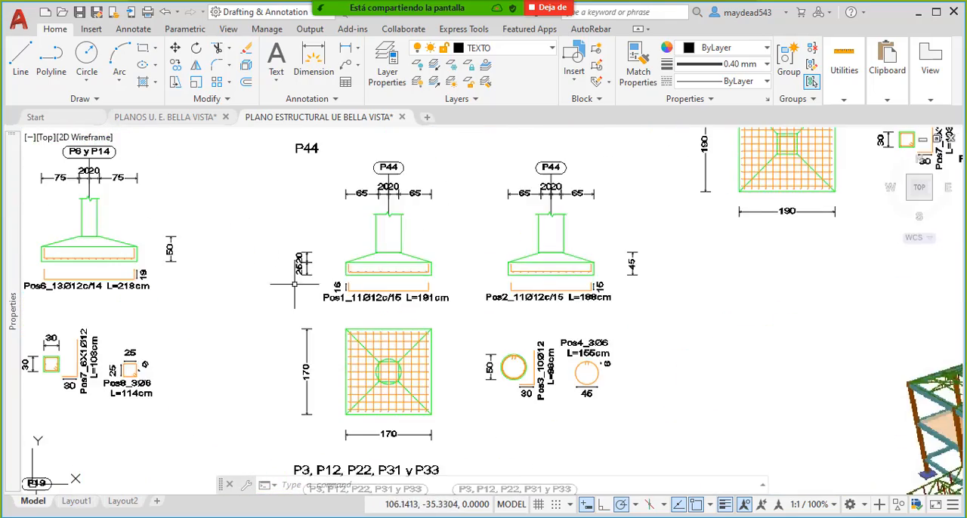
- Examine the base height, slope height and bottom bars in footing P44's Pos1 elevation
middle_drag(295, 285, 379, 276)
scroll(380, 275, up, 4)
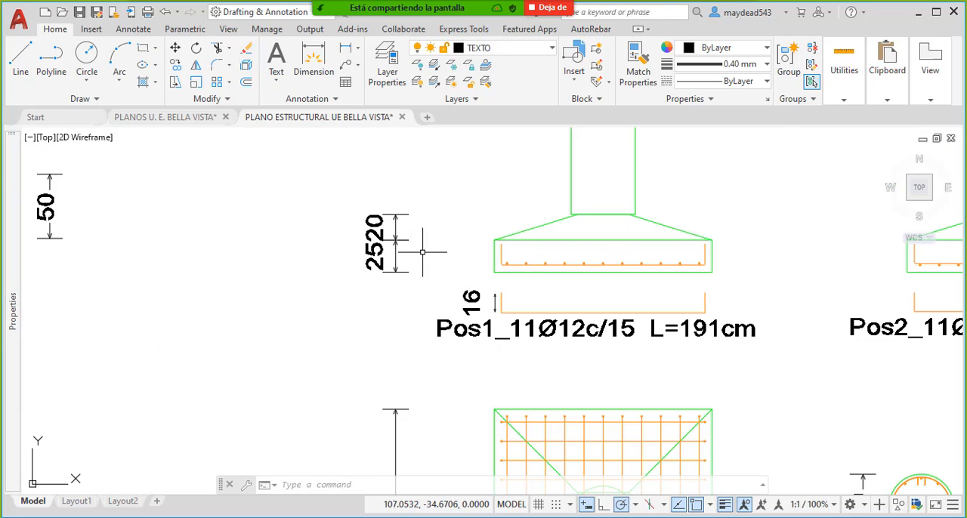
scroll(399, 266, up, 2)
middle_drag(500, 267, 405, 312)
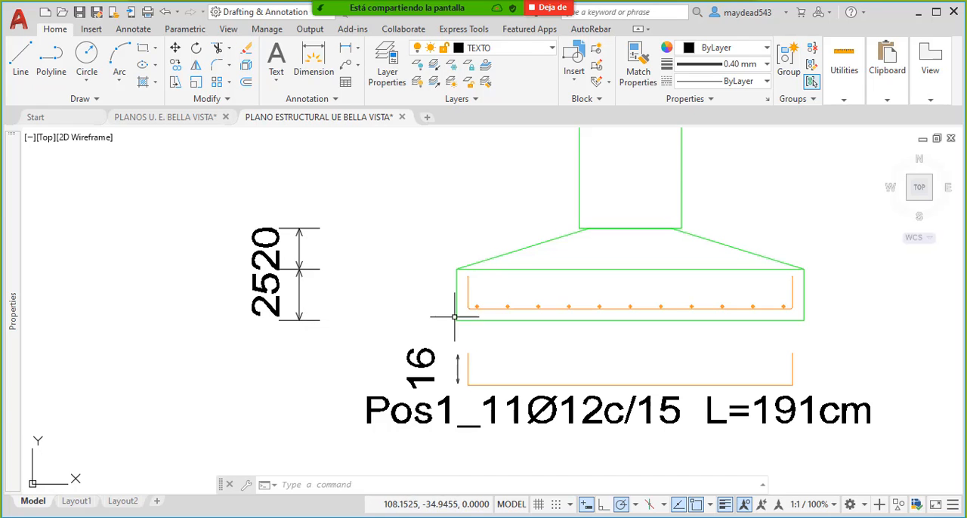
mouse_move(454, 317)
middle_down()
mouse_move(400, 325)
mouse_move(355, 352)
middle_up()
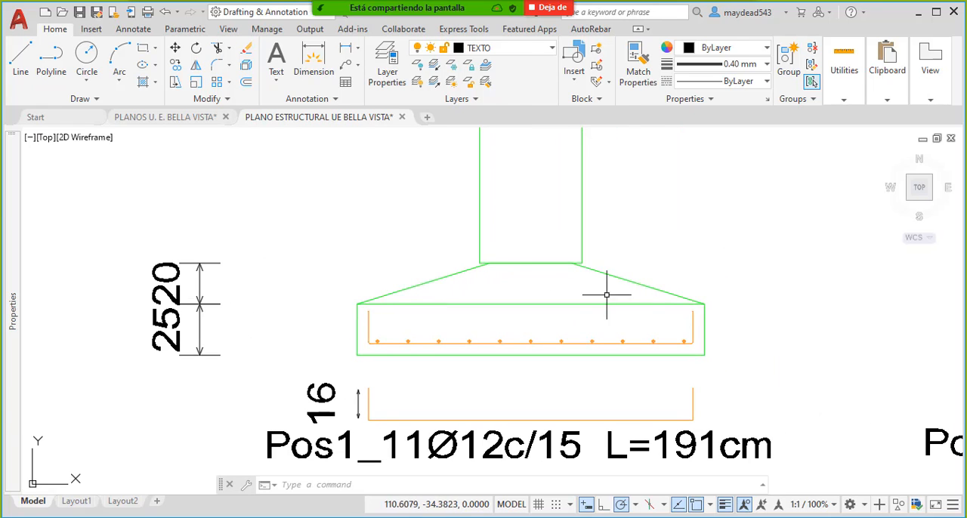
scroll(641, 301, down, 4)
middle_drag(616, 302, 546, 313)
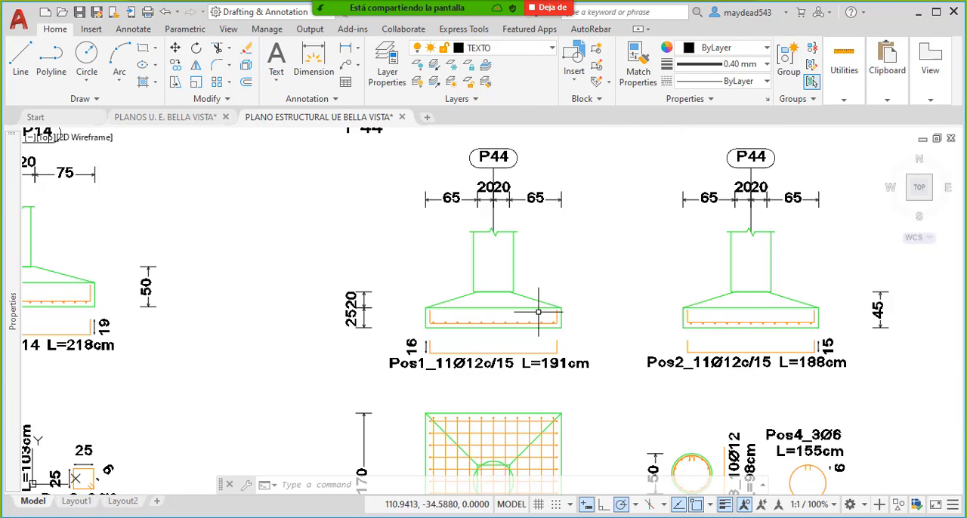
- Compare footing P44's elevations with the plan view below them, including the top of the slope under the column
middle_drag(550, 367, 524, 293)
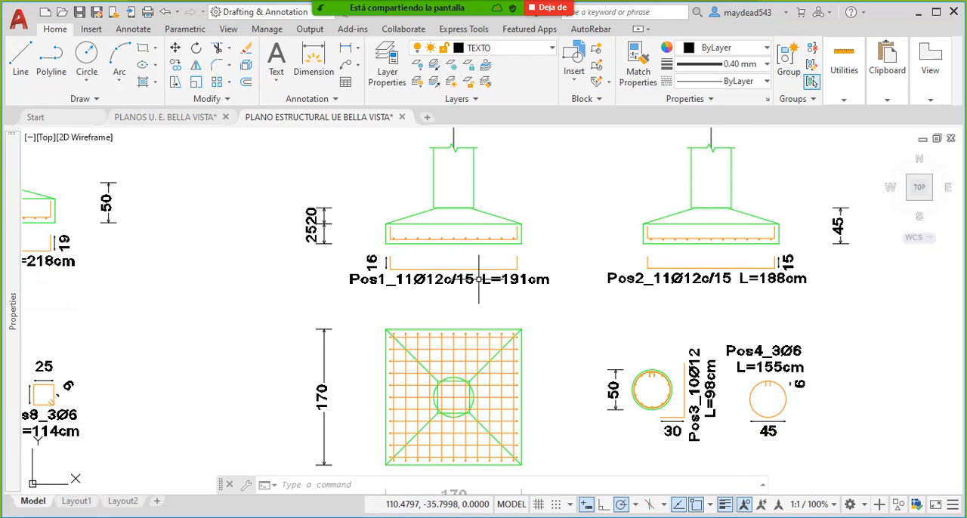
middle_drag(460, 249, 481, 280)
scroll(462, 226, up, 2)
scroll(463, 249, up, 8)
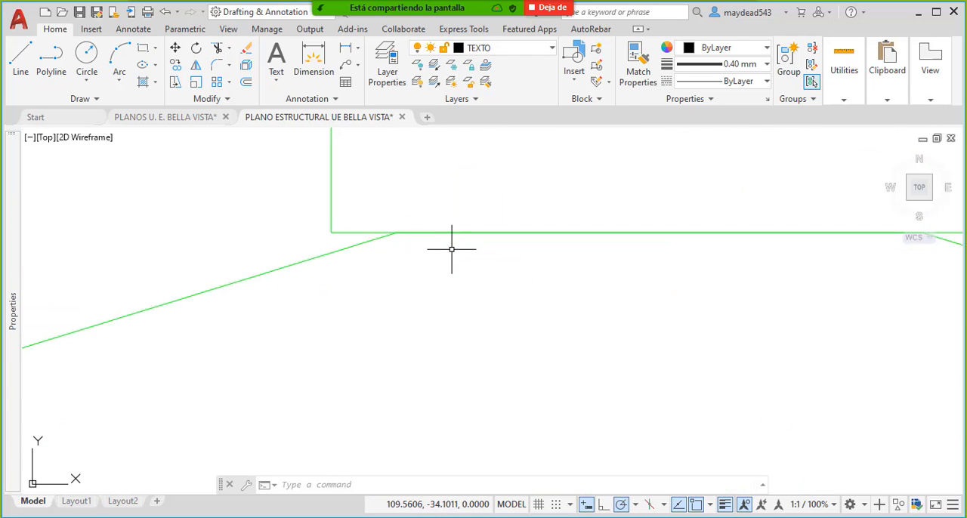
scroll(452, 273, down, 5)
middle_drag(518, 229, 496, 297)
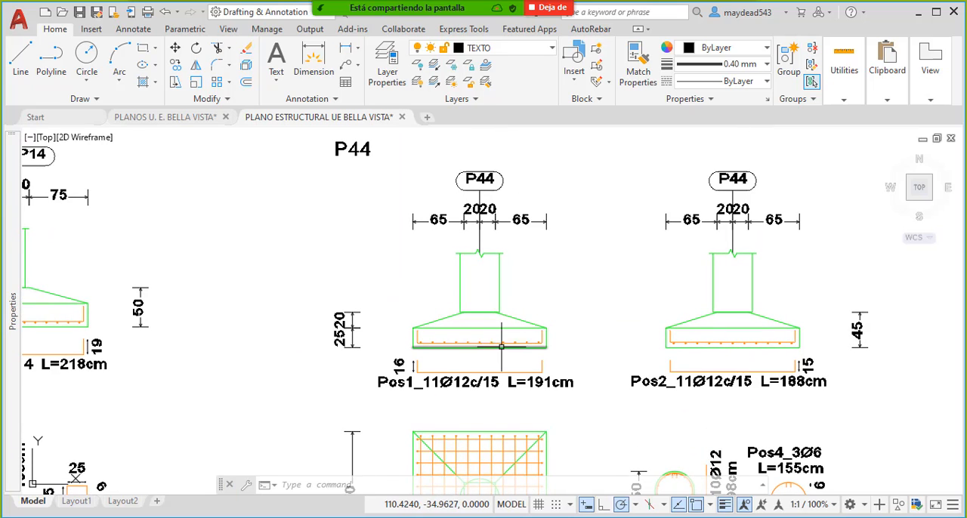
middle_drag(559, 320, 499, 310)
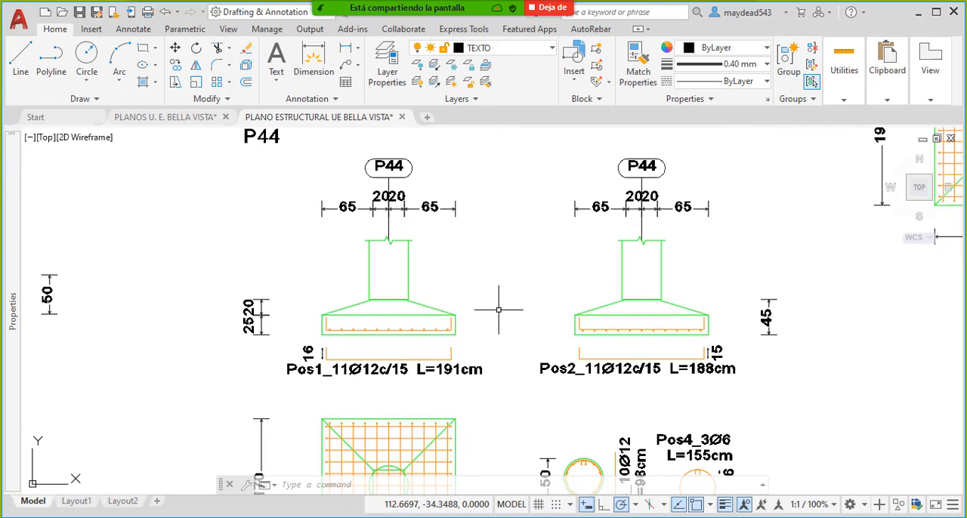
mouse_move(413, 263)
middle_down()
mouse_move(493, 258)
mouse_move(495, 240)
middle_up()
middle_drag(518, 392, 459, 270)
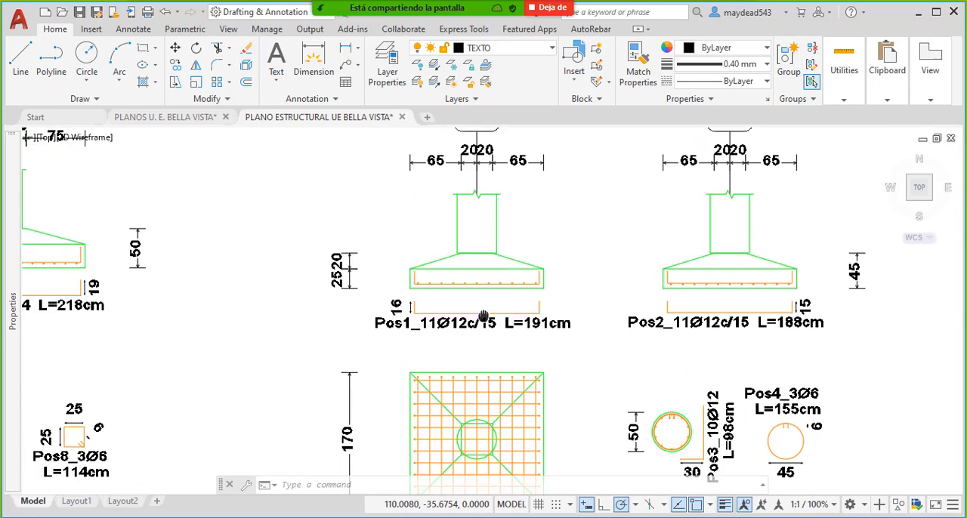
- Examine where P44's sloped faces meet the column and relate them to the footing's plan view
scroll(459, 269, up, 6)
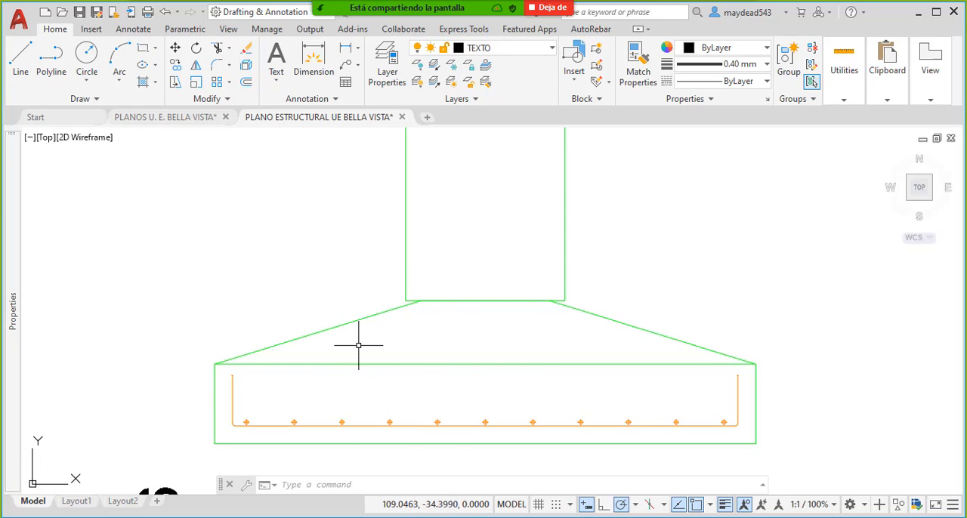
scroll(461, 288, down, 2)
scroll(465, 289, up, 2)
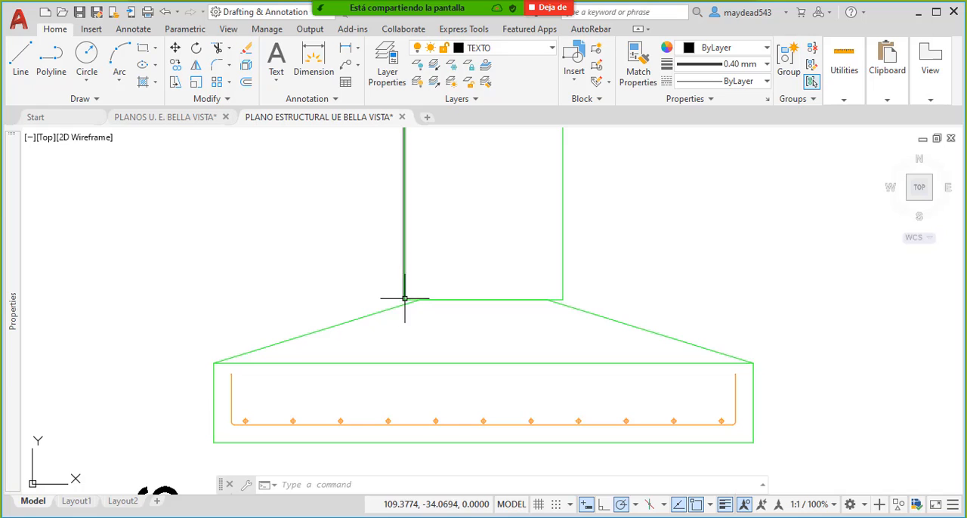
middle_drag(431, 311, 413, 289)
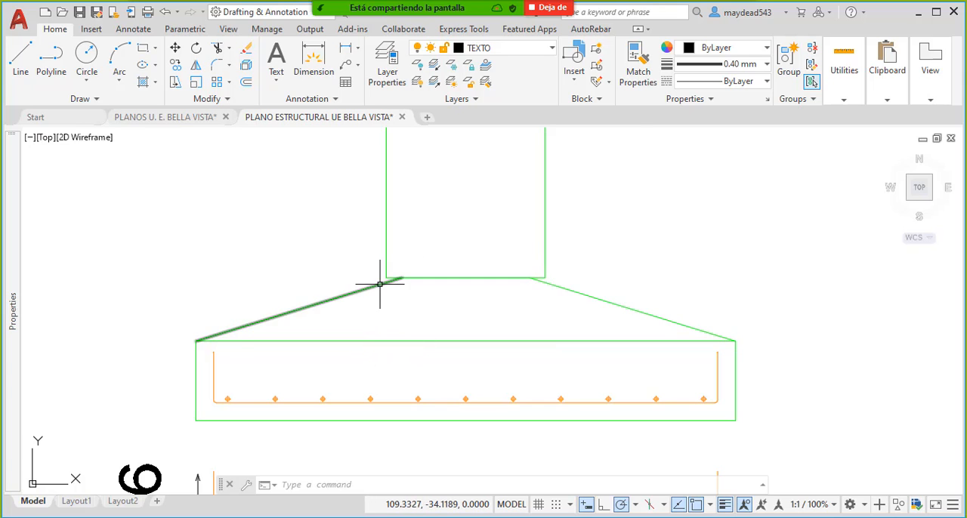
scroll(383, 282, up, 1)
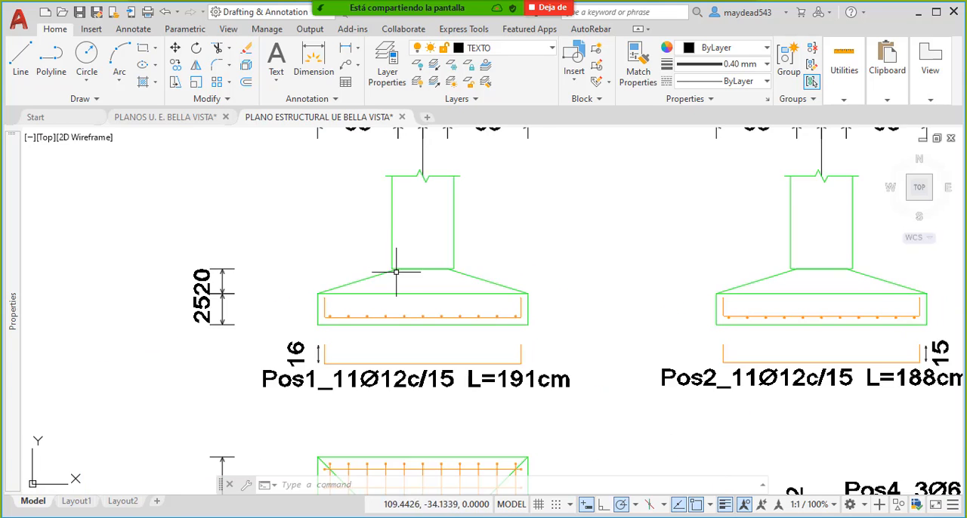
scroll(389, 270, down, 3)
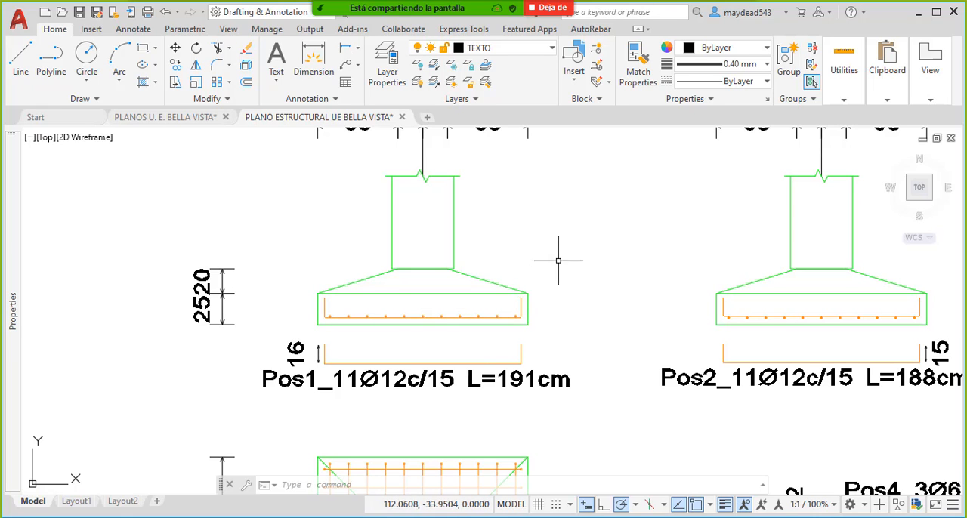
scroll(558, 261, down, 8)
scroll(529, 276, up, 4)
mouse_move(511, 269)
middle_down()
mouse_move(538, 275)
mouse_move(499, 280)
middle_up()
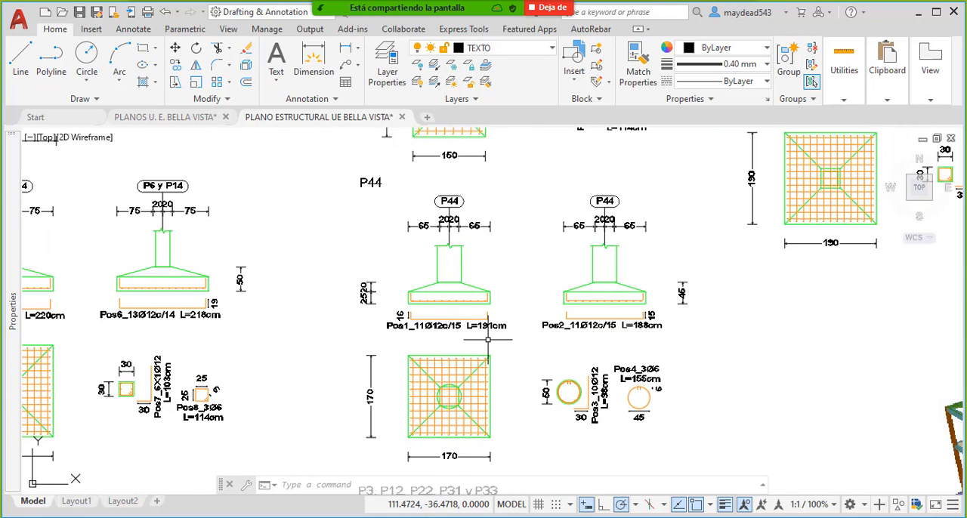
scroll(443, 298, up, 4)
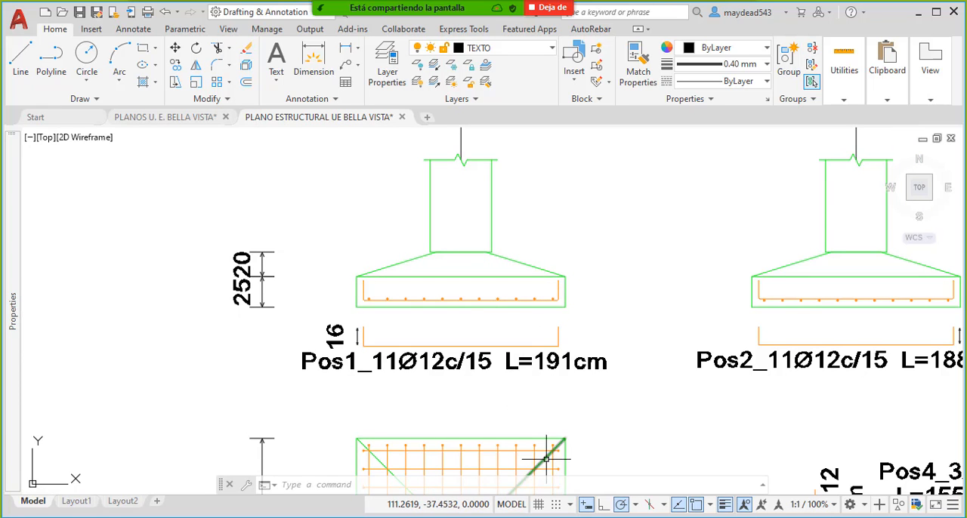
- Switch the screen share to the Excel workbook M02 - CM OBRA GRUESA.xlsx
click(539, 517)
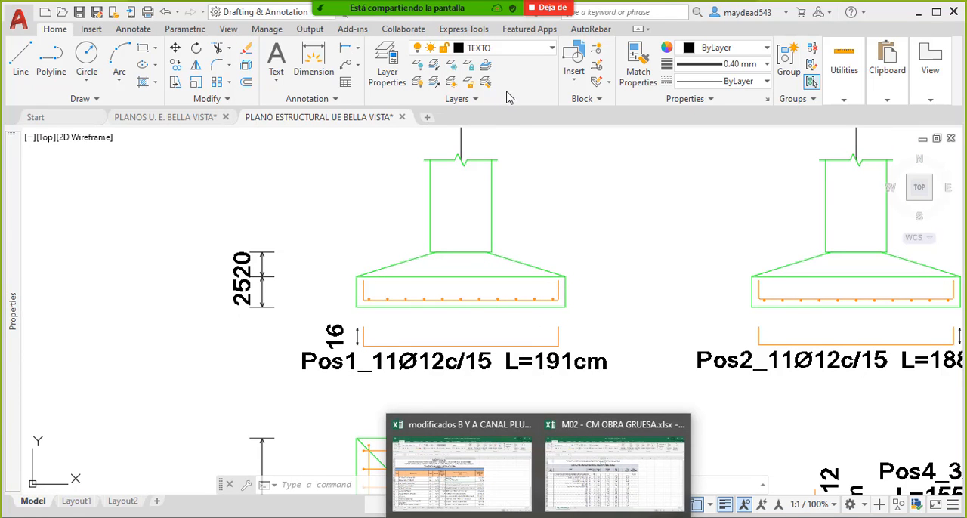
mouse_move(422, 6)
click(474, 15)
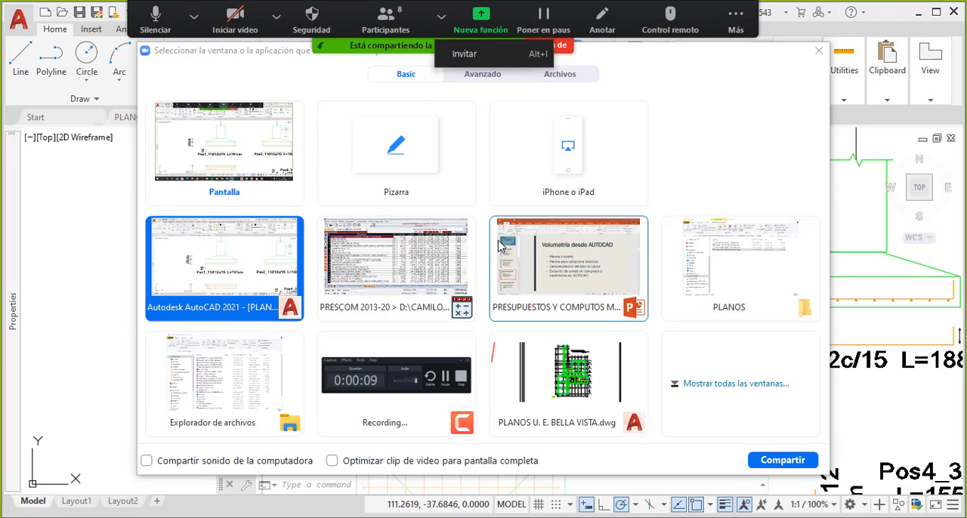
click(684, 383)
scroll(665, 377, down, 3)
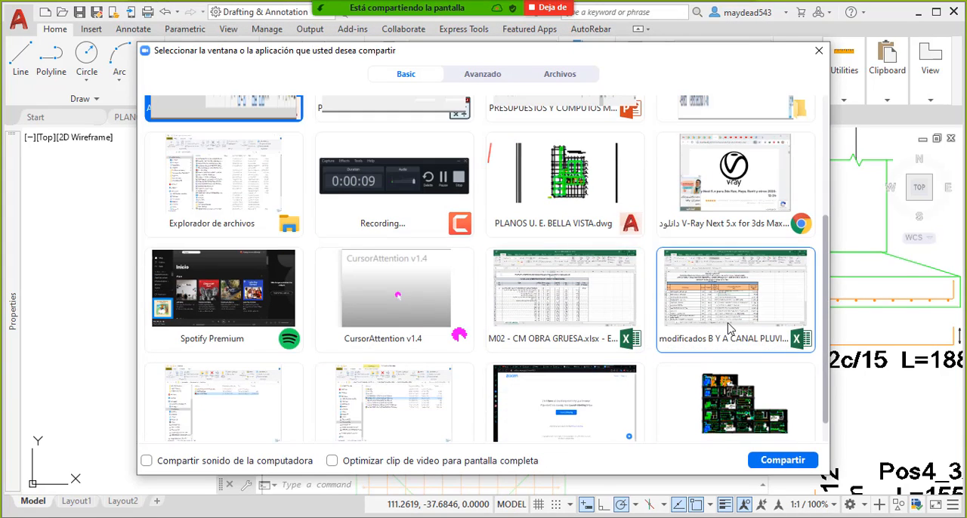
double_click(568, 299)
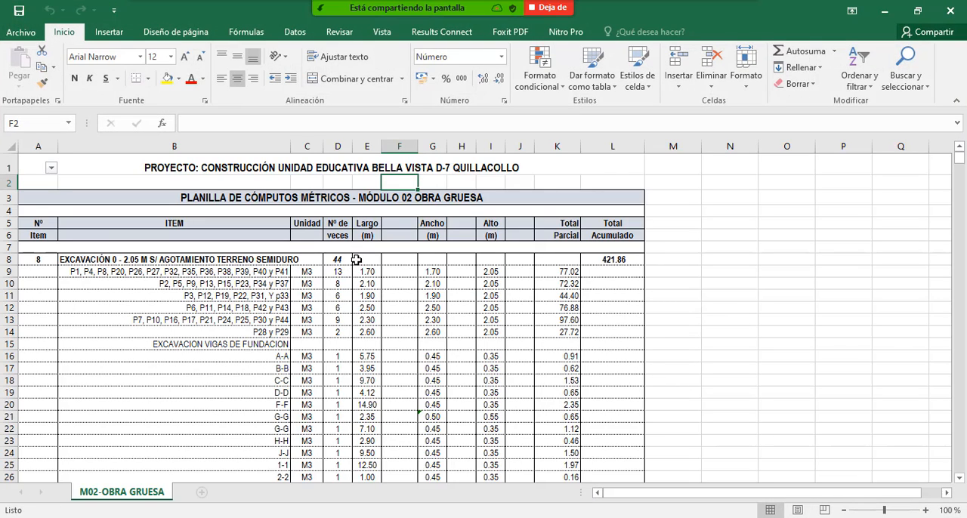
- Review the footing rows of excavation item 8 and select the first row from its footing list to its height
scroll(333, 230, down, 1)
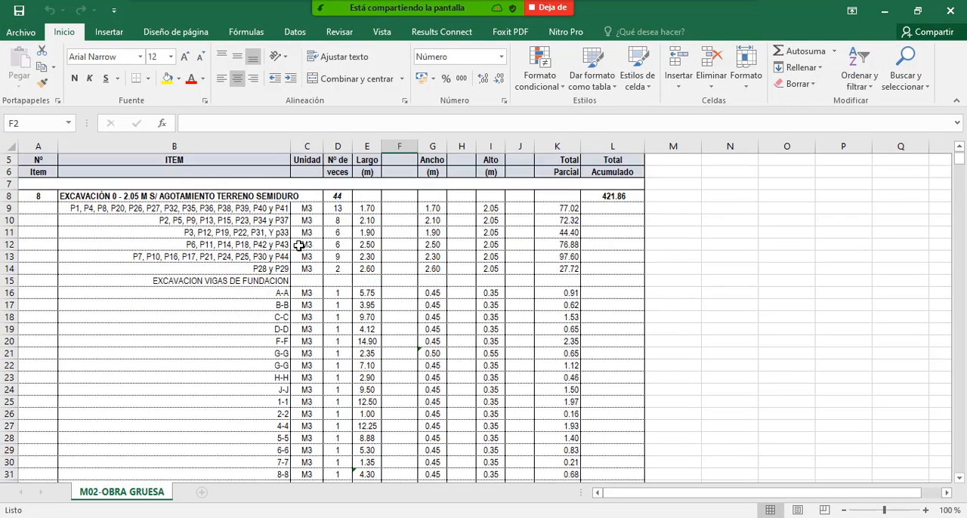
scroll(302, 257, up, 1)
scroll(246, 289, down, 1)
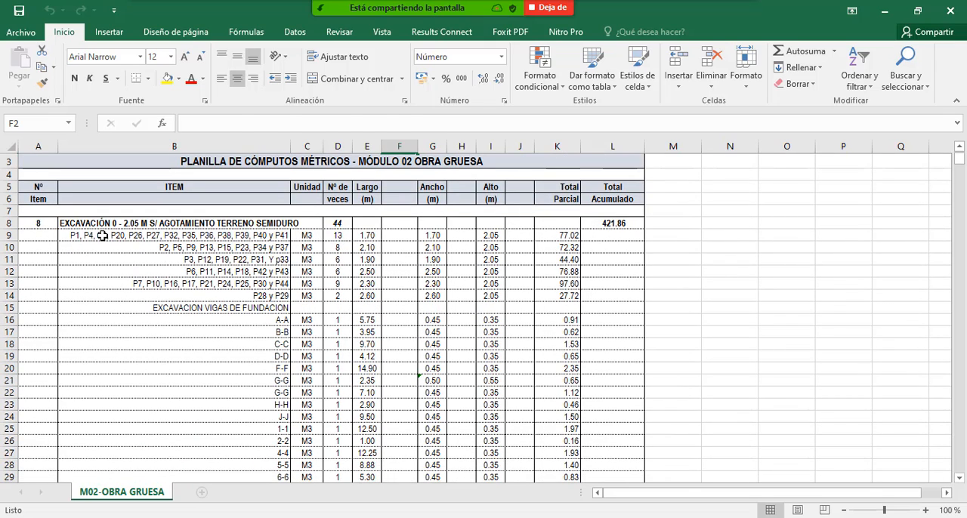
drag(102, 236, 492, 236)
- Review the takeoff items for lean concrete, footings, foundation beams, compacted fill and columns
scroll(190, 230, down, 6)
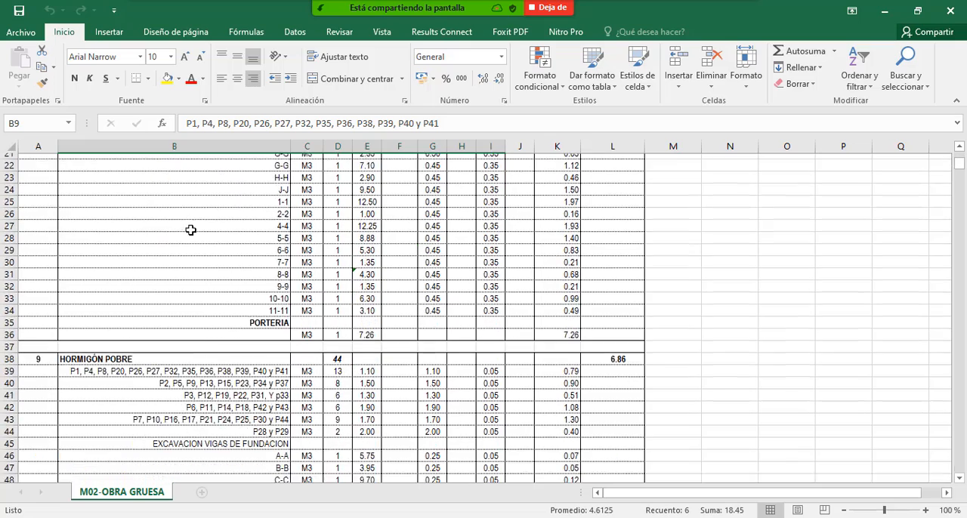
scroll(190, 229, down, 5)
scroll(152, 213, down, 10)
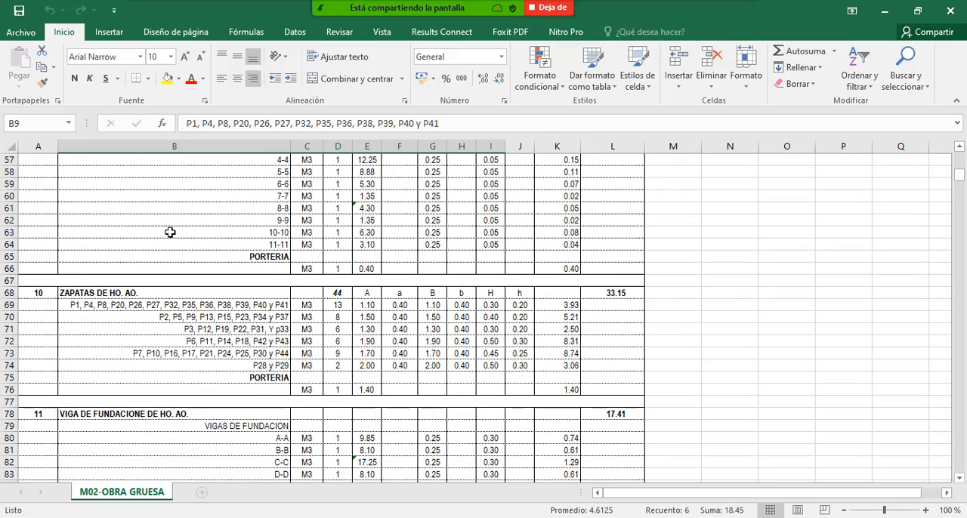
scroll(173, 220, down, 11)
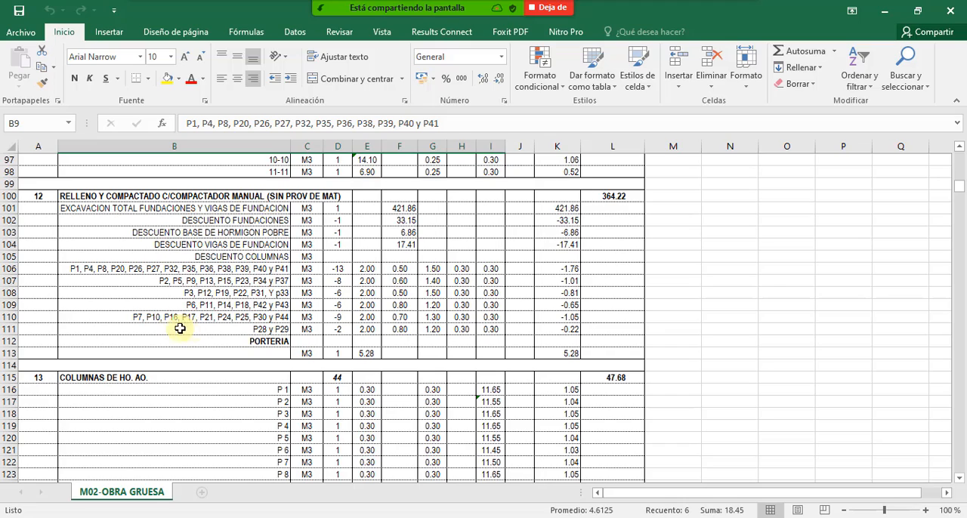
scroll(174, 333, down, 3)
scroll(222, 287, up, 1)
scroll(209, 319, down, 3)
scroll(209, 319, down, 20)
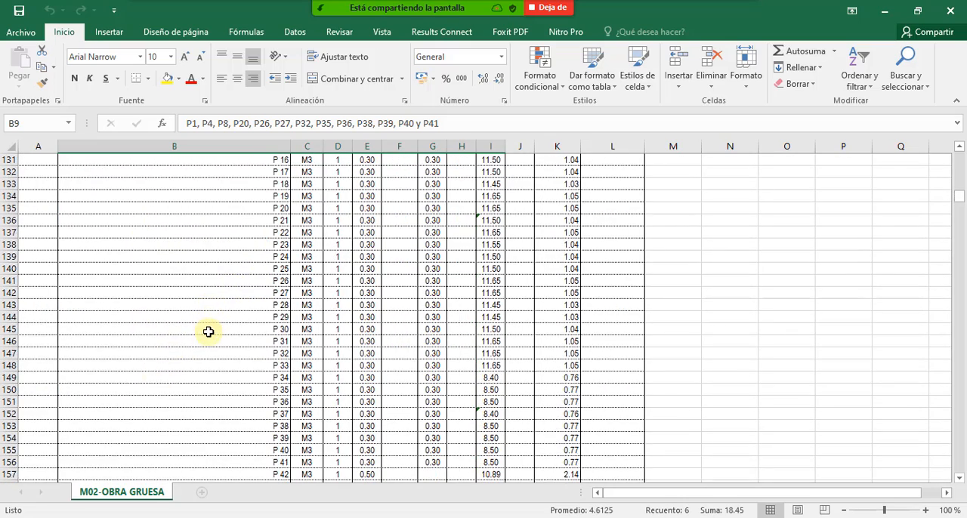
- Review the takeoff rows for roof beams, stairs, 0 - 1 m excavation, SOBRECIMIENTOS DE HO.CO. and the Planta Baja areas
scroll(167, 326, down, 20)
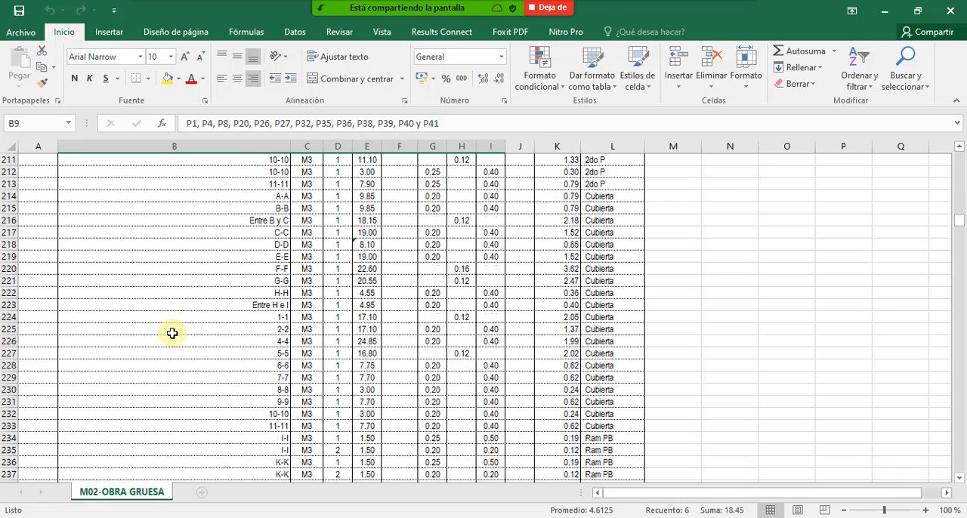
scroll(166, 366, down, 20)
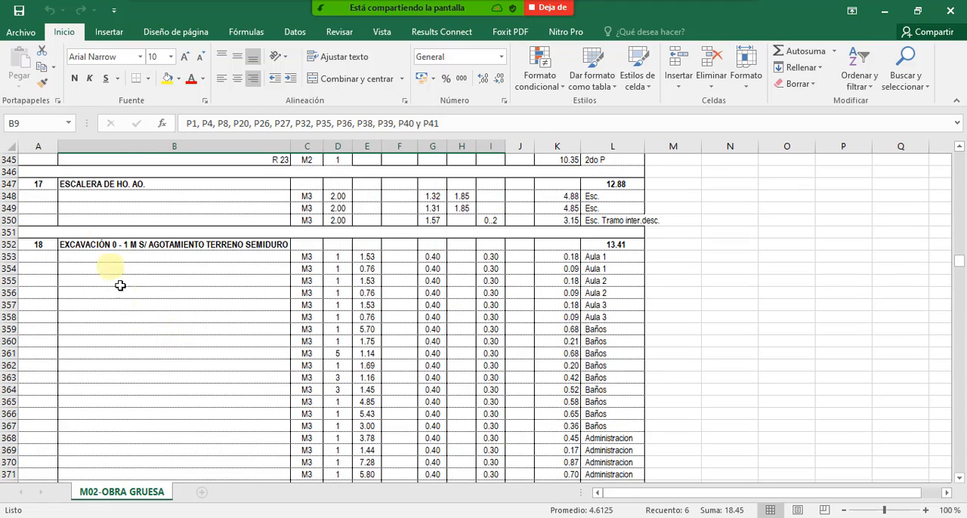
scroll(147, 318, down, 18)
scroll(157, 332, down, 20)
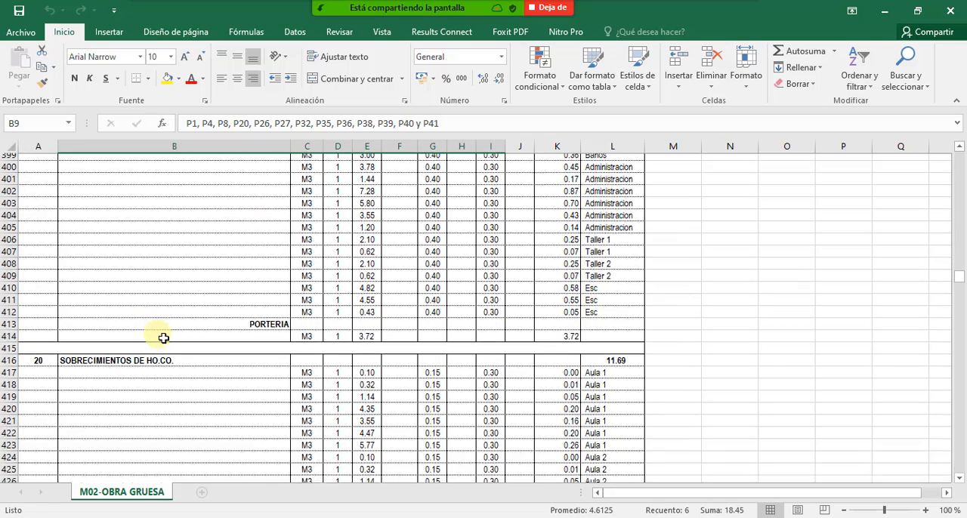
scroll(175, 384, down, 17)
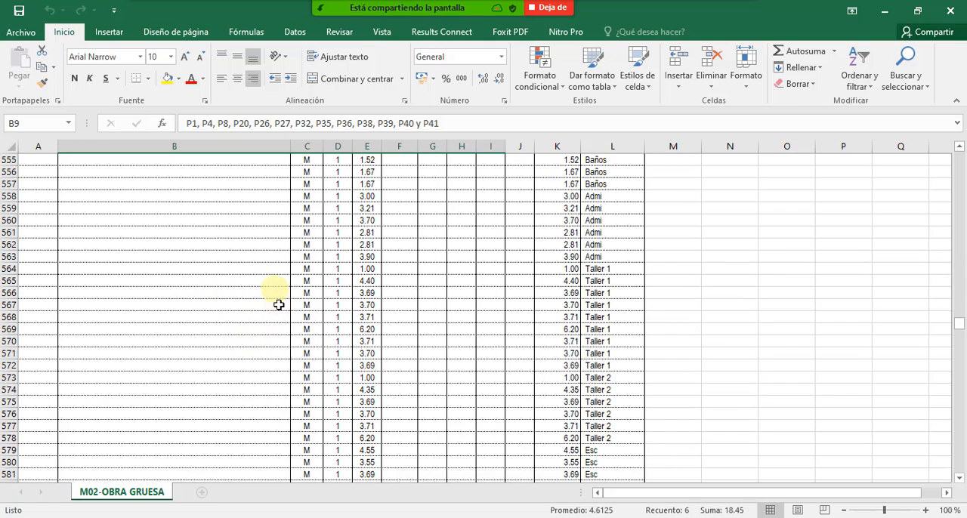
scroll(255, 282, down, 10)
scroll(189, 307, down, 20)
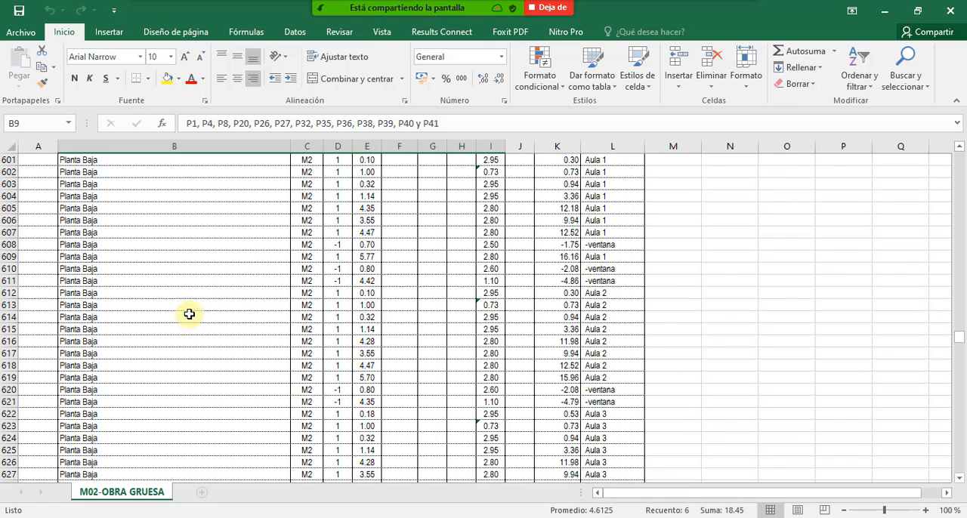
scroll(255, 369, down, 10)
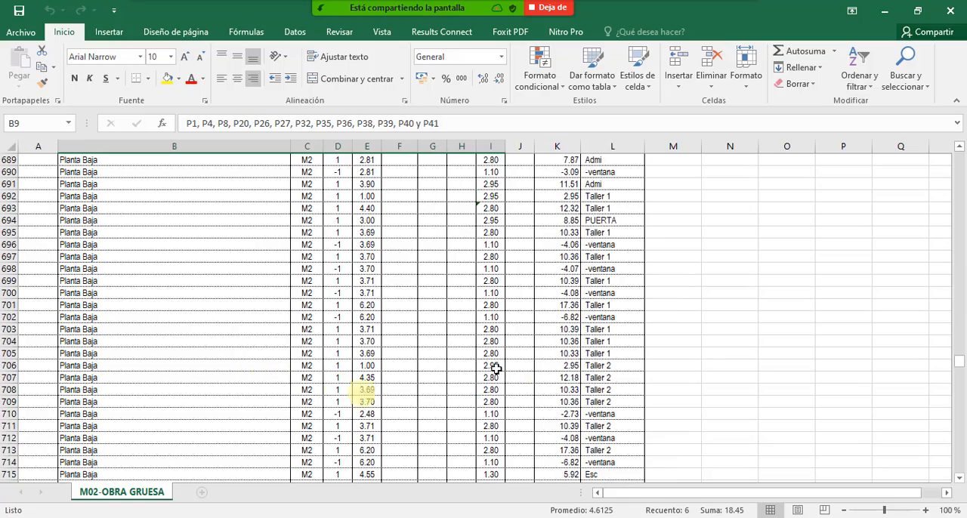
- Review the end of the takeoff sheet, down to item 34 CANALETA CALAMINA N°28 CORTE 100
drag(962, 370, 960, 462)
scroll(542, 390, down, 5)
scroll(542, 390, down, 1)
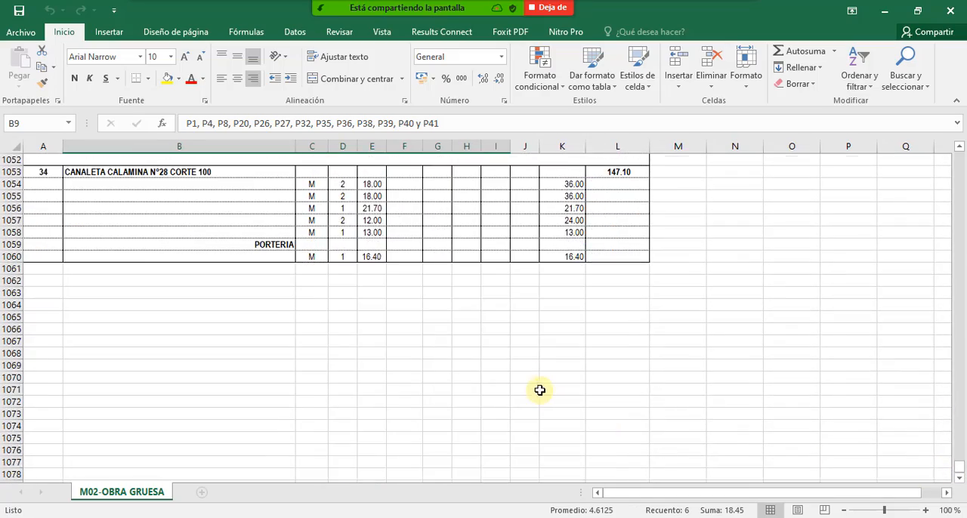
scroll(537, 388, up, 3)
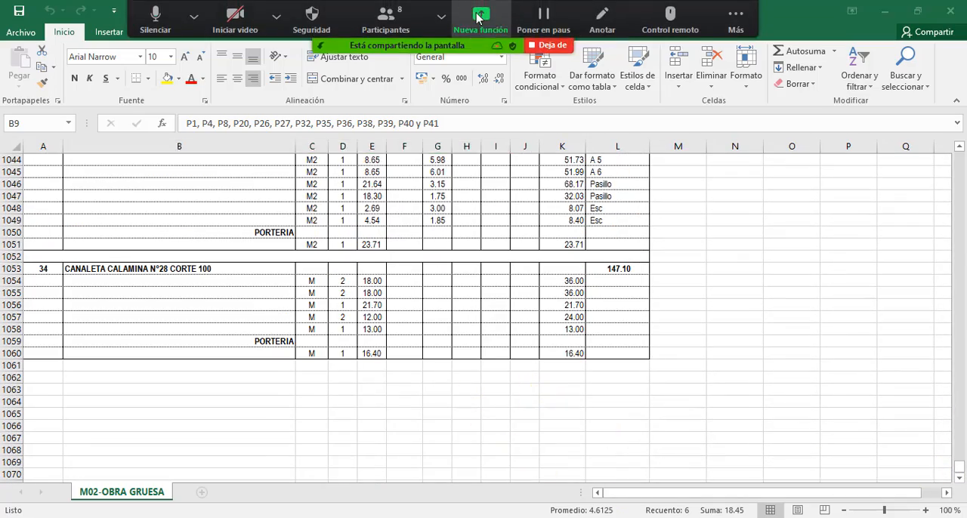
- Switch the screen share to the PRESCOM 2013-20 budget of the Bella Vista school
click(481, 12)
click(709, 261)
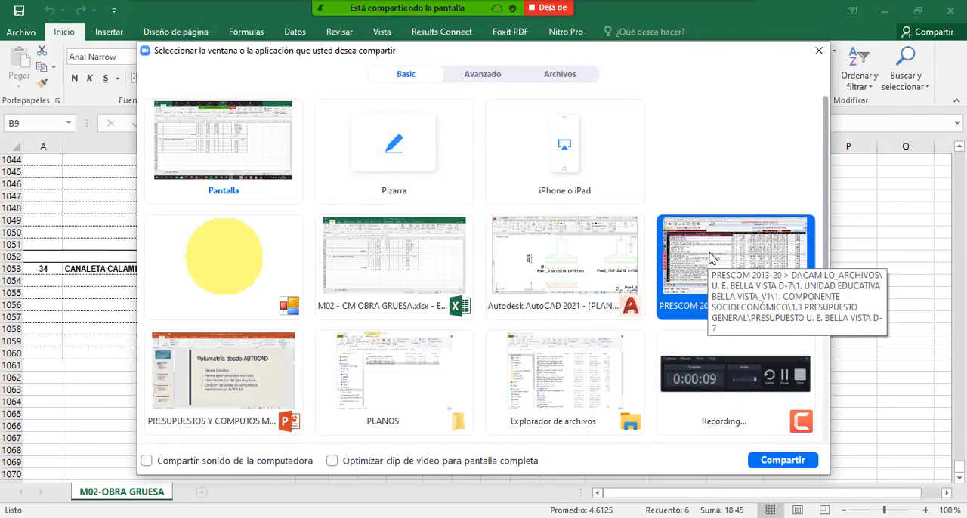
double_click(711, 259)
- Review the OBRA GRUESA budget items, from foundation beams and stairs to CONTRAPISO DE CEMENTO SOBRE LOSA and the polycarbonate roof
scroll(256, 314, down, 3)
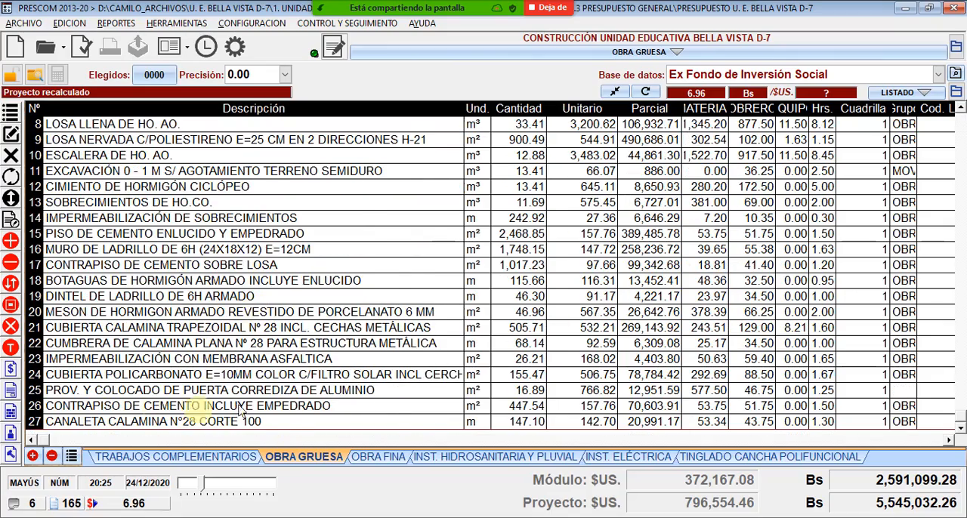
scroll(199, 400, up, 3)
click(210, 199)
click(190, 140)
click(185, 172)
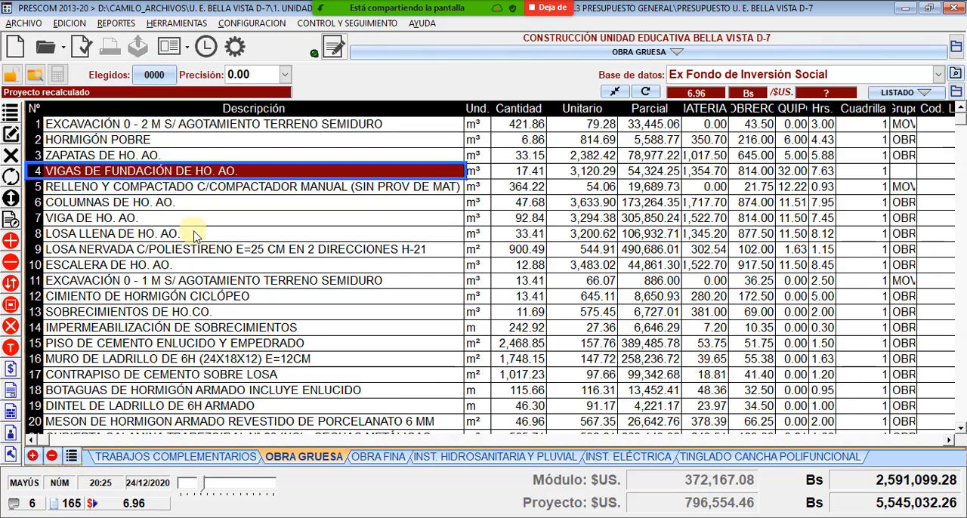
click(200, 250)
click(204, 265)
scroll(216, 228, down, 3)
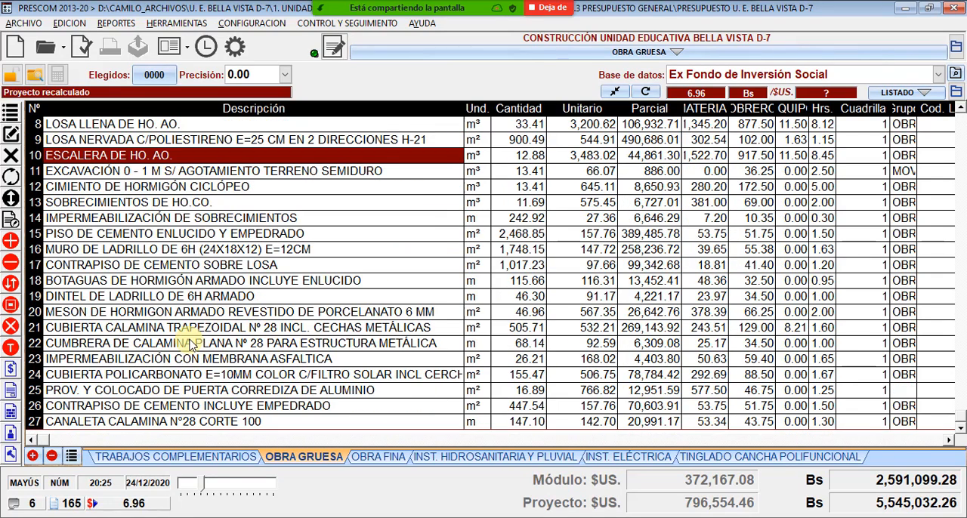
click(201, 265)
click(216, 375)
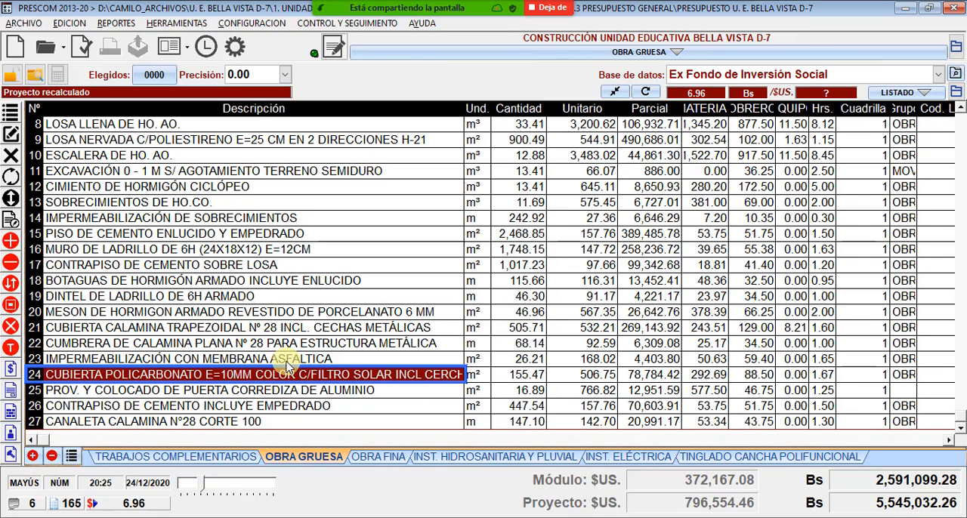
- Return to the Excel workbook M02 - CM OBRA GRUESA.xlsx and review its takeoff items backwards from item 34 to item 24
mouse_move(540, 516)
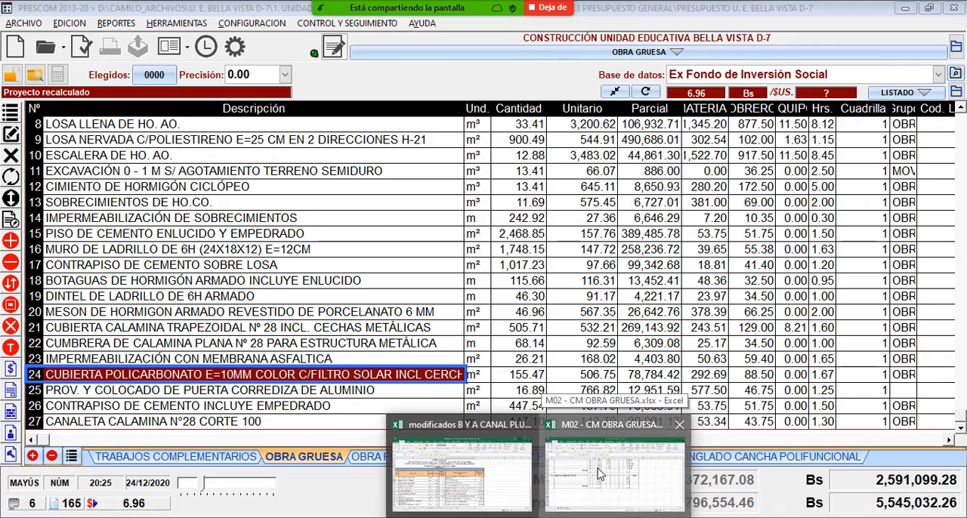
click(601, 474)
click(177, 337)
scroll(216, 302, up, 8)
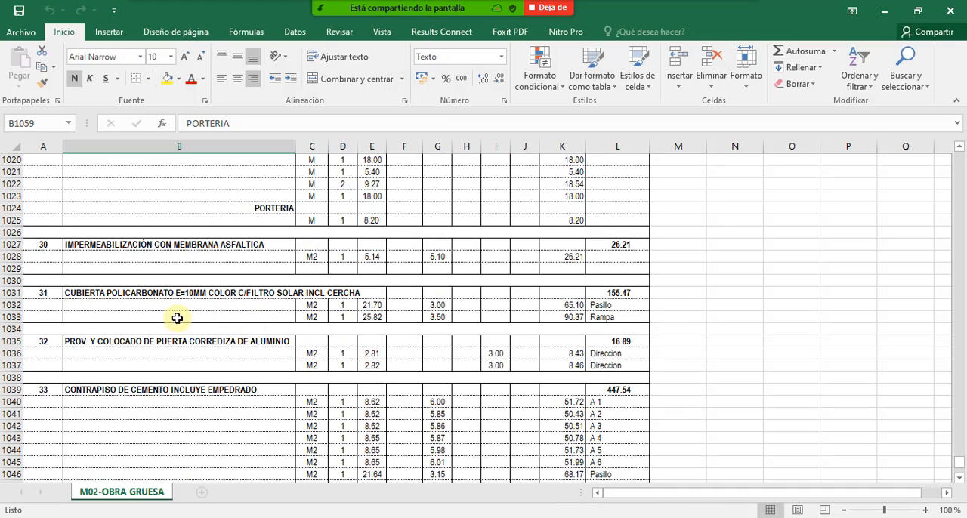
scroll(175, 325, up, 12)
scroll(174, 328, up, 14)
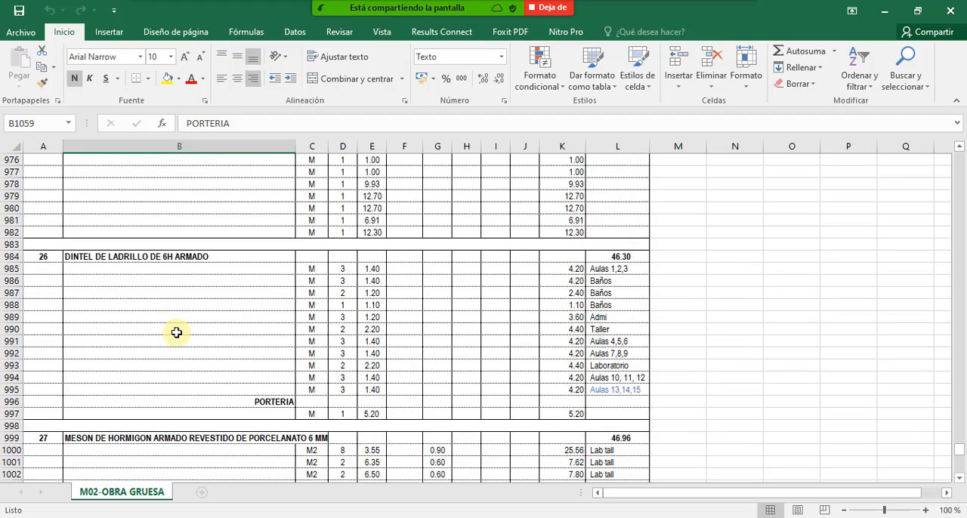
scroll(175, 325, up, 20)
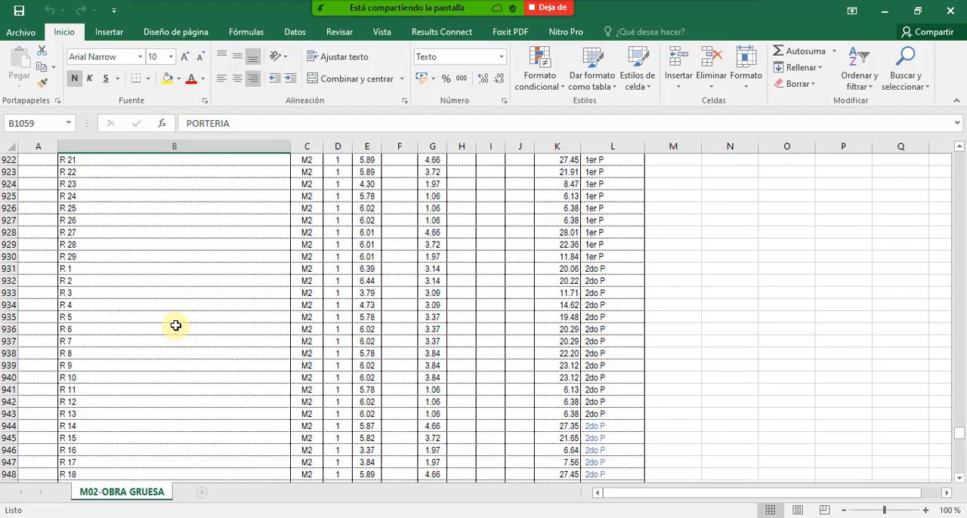
- Review the takeoff rows of item 24 CONTRAPISO DE CEMENTO SOBRE LOSA, item 25 BOTAGUAS and item 26 DINTEL DE LADRILLO
scroll(179, 325, down, 1)
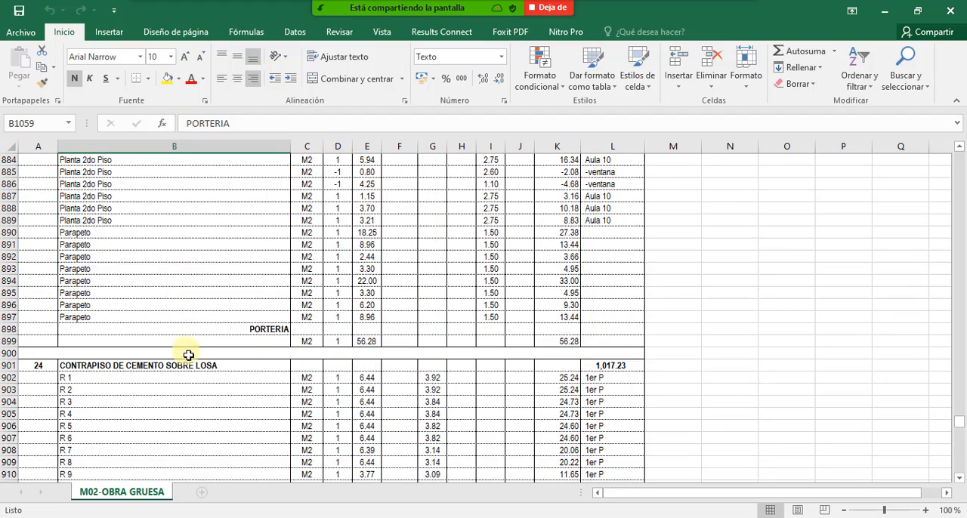
scroll(174, 321, down, 4)
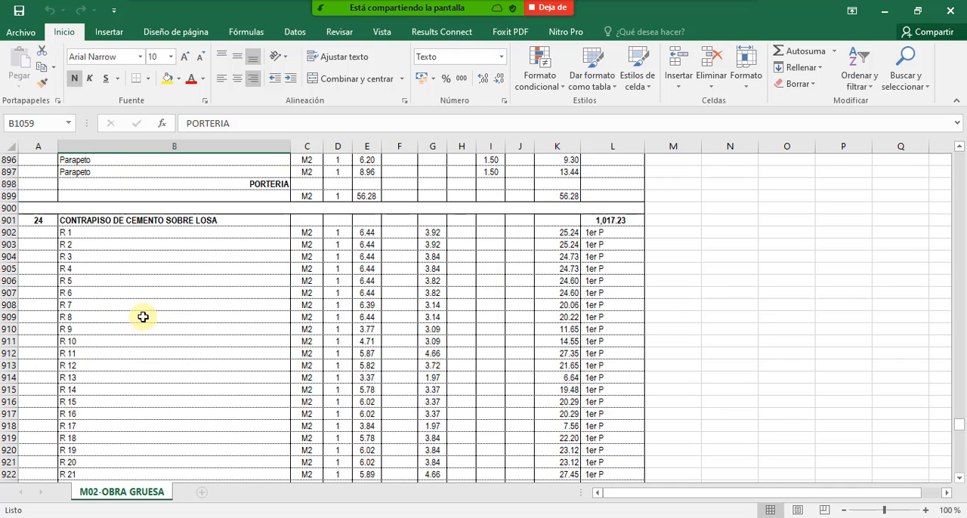
scroll(201, 316, up, 3)
scroll(161, 298, down, 5)
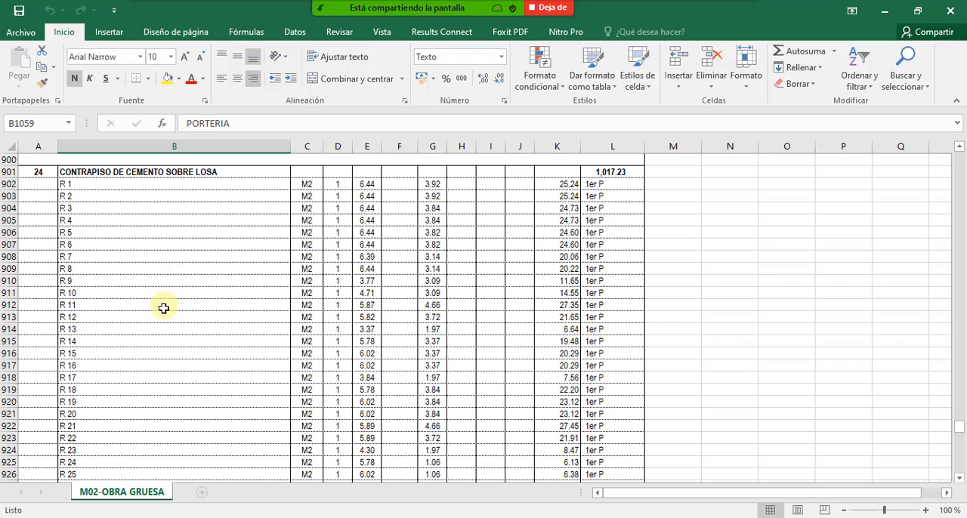
scroll(162, 308, down, 20)
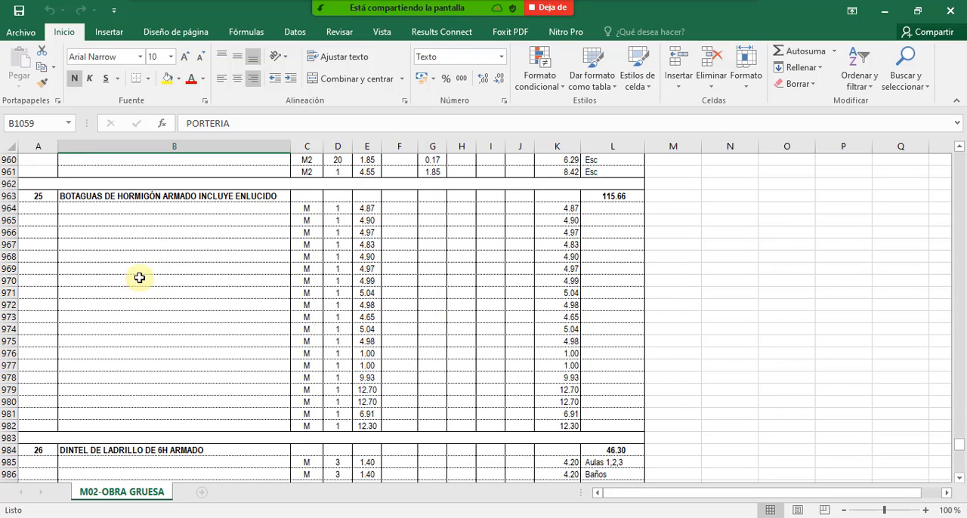
scroll(151, 279, down, 4)
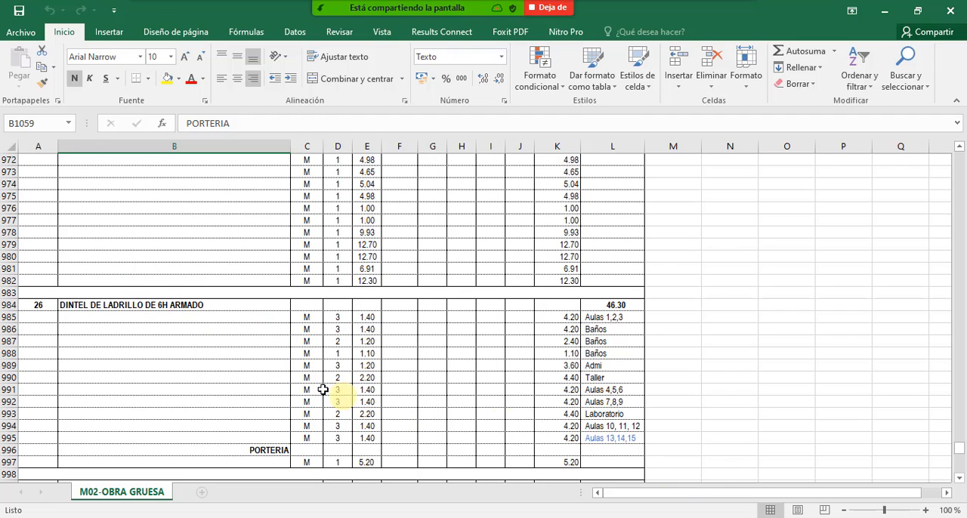
scroll(119, 331, down, 8)
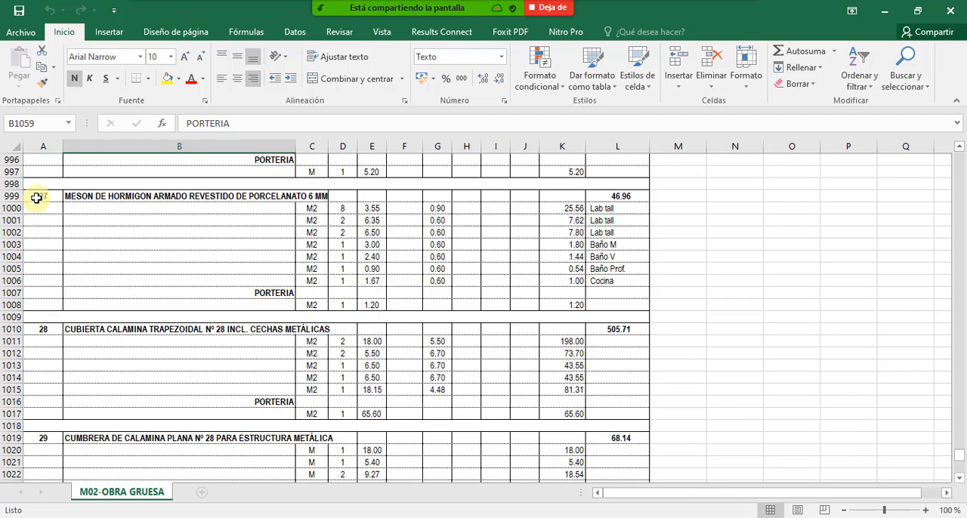
- Highlight the rows of countertop item 27 and roofing item 28, and review the remaining items through gutter item 34
drag(39, 199, 616, 296)
scroll(227, 318, down, 2)
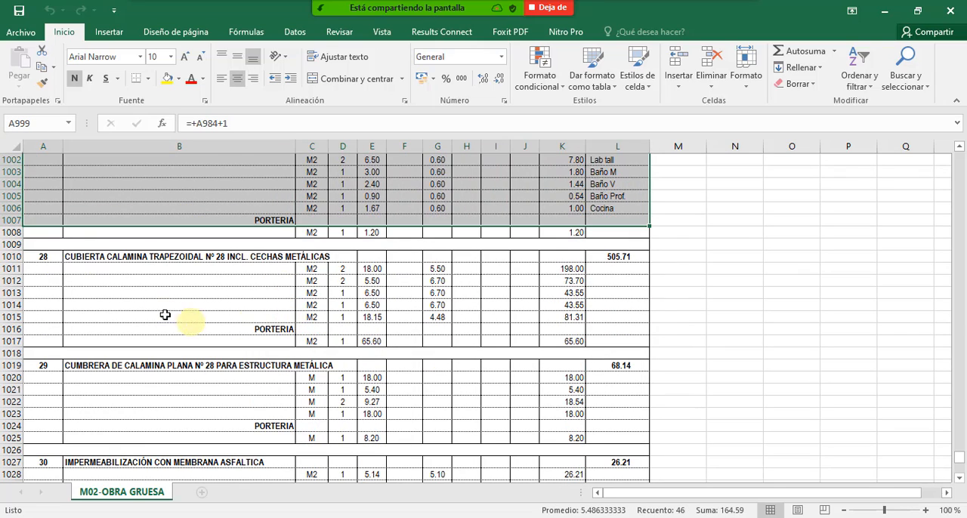
drag(47, 255, 454, 341)
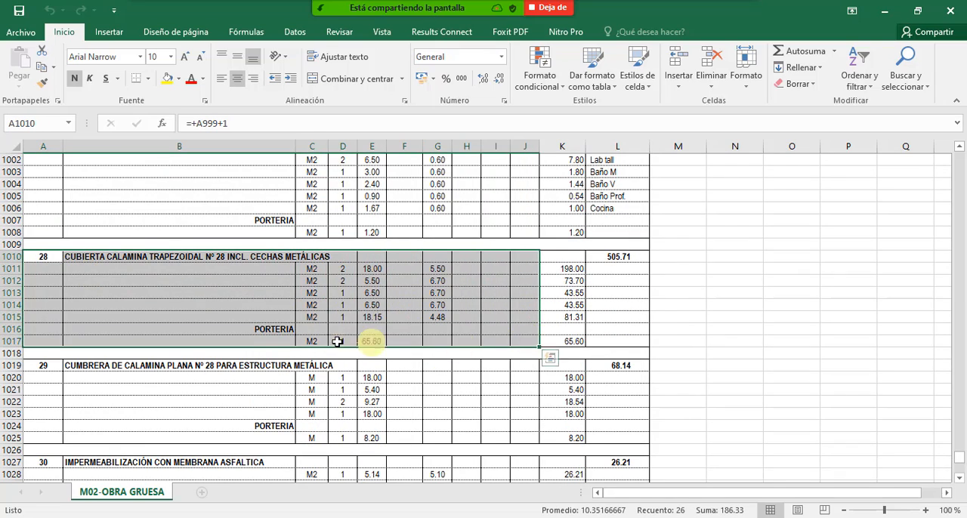
scroll(205, 341, down, 3)
scroll(194, 309, down, 4)
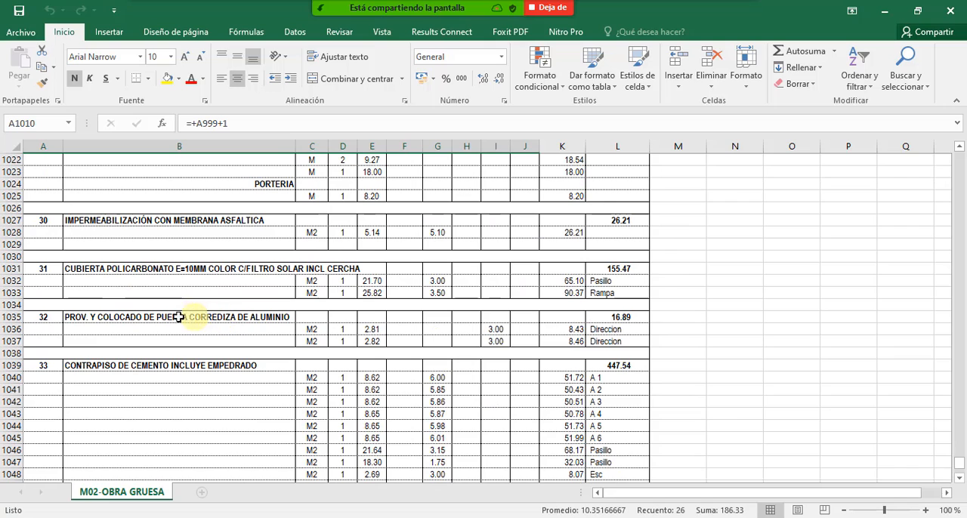
scroll(189, 322, down, 7)
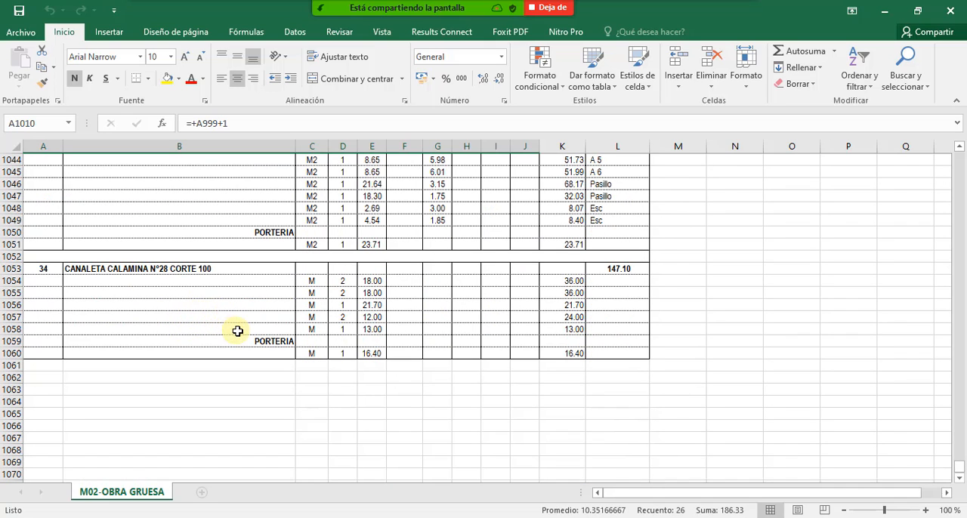
click(342, 305)
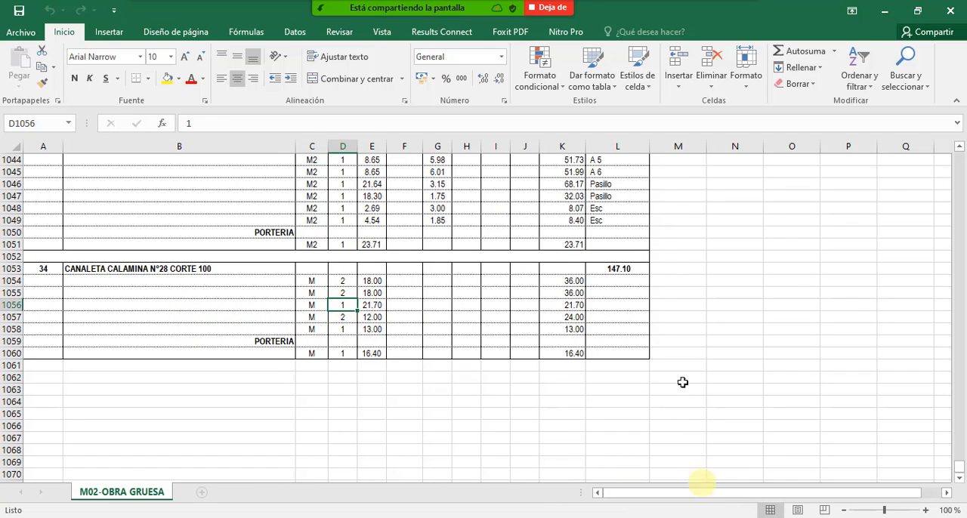
- Switch the screen share from the Excel workbook to the PRESCOM 2013-20 budget
click(503, 15)
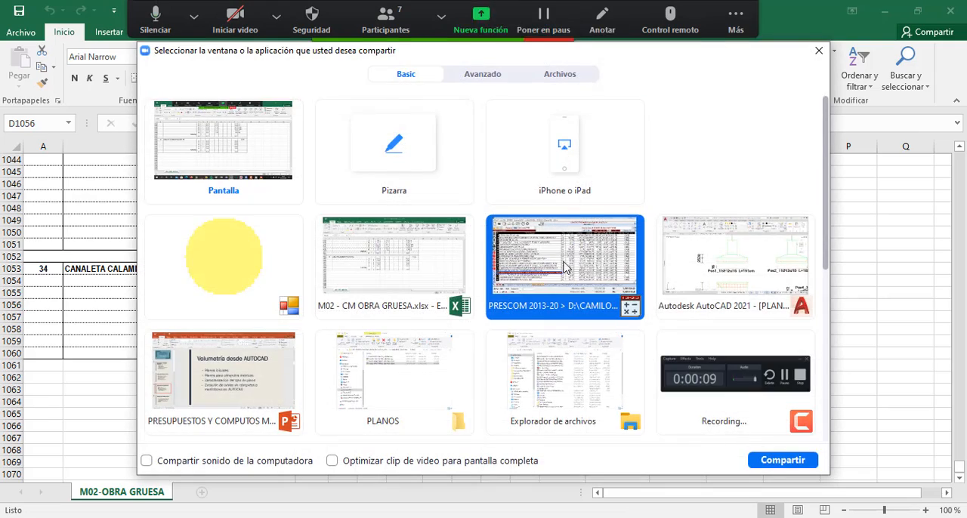
double_click(566, 251)
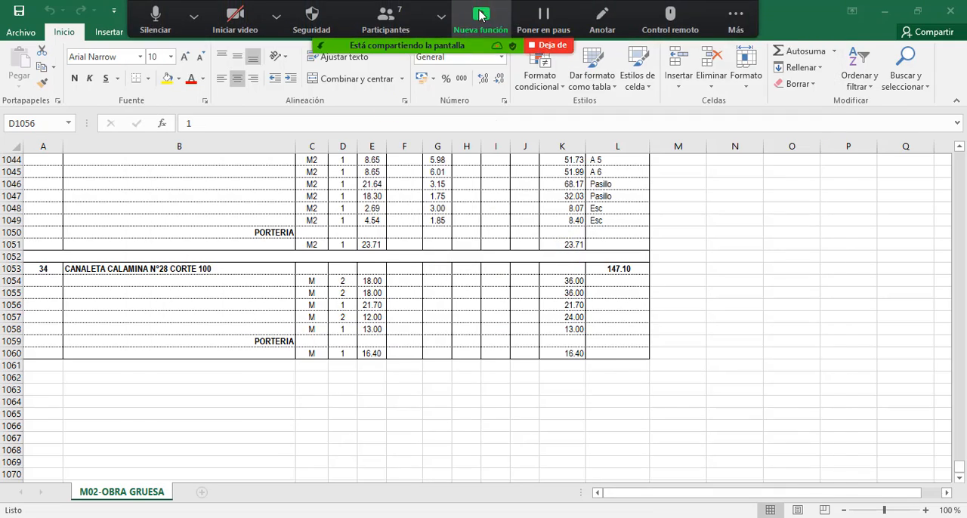
click(480, 15)
double_click(616, 274)
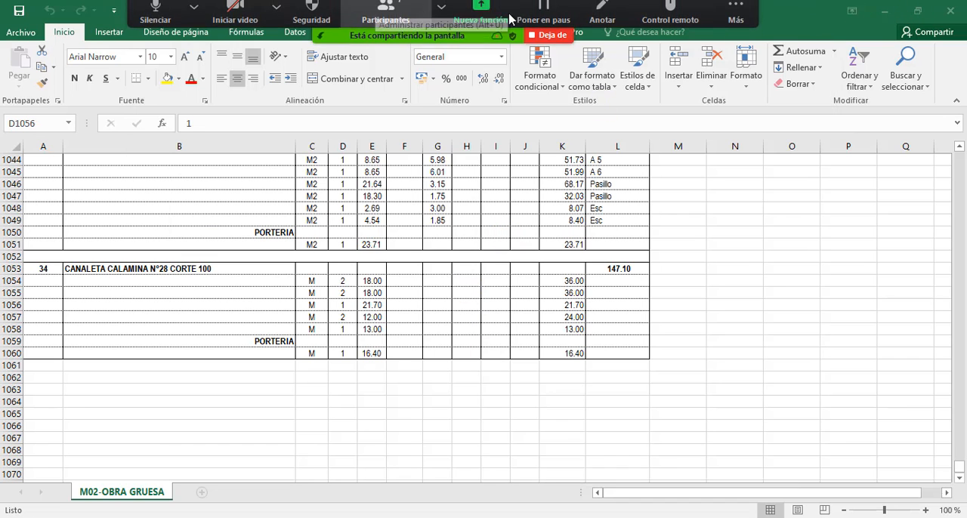
click(480, 14)
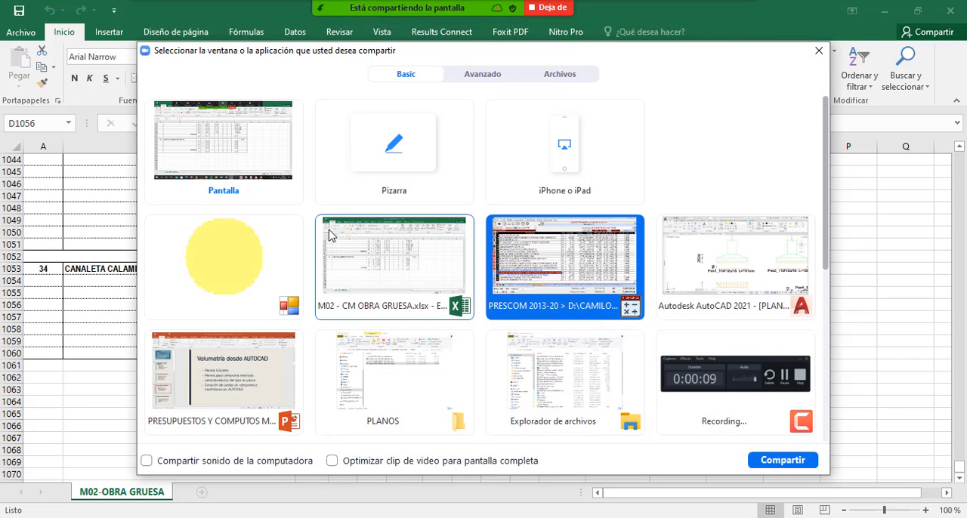
click(726, 249)
double_click(725, 249)
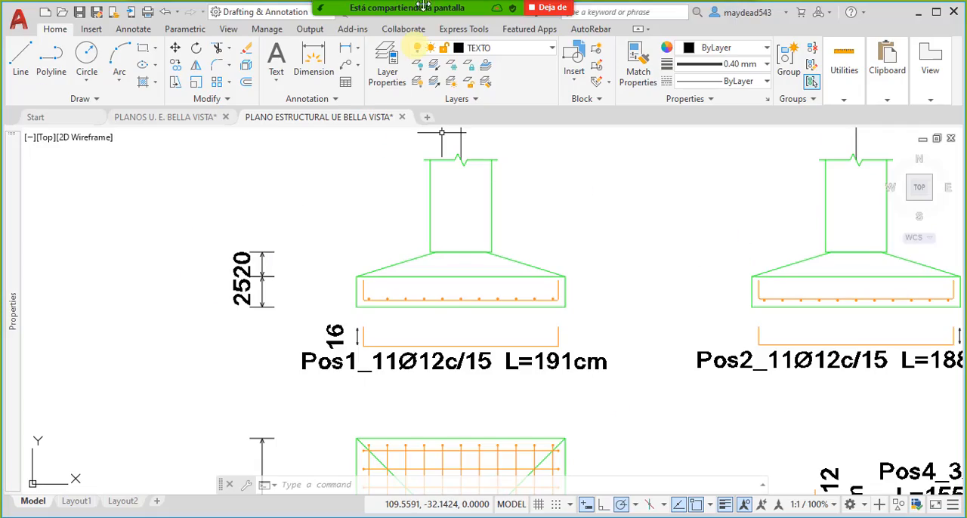
click(481, 14)
double_click(725, 249)
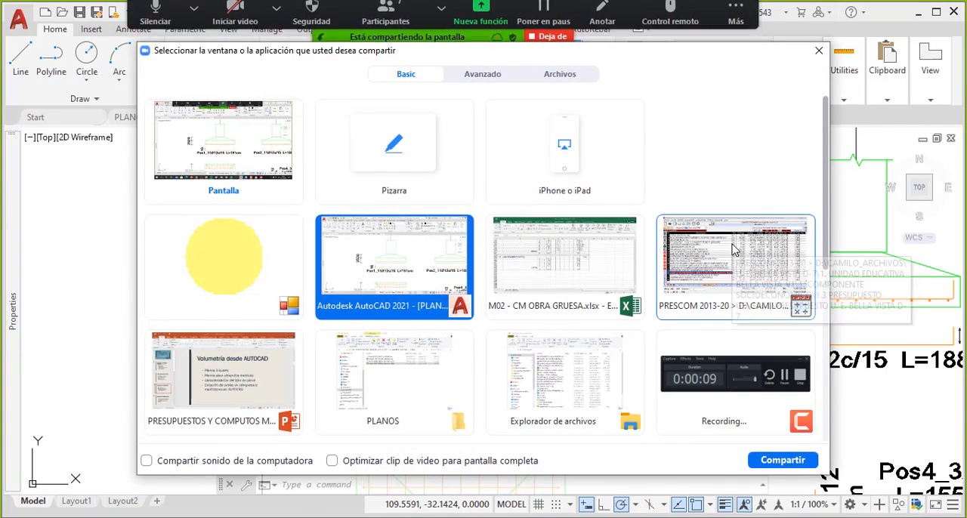
- Point out OBRA GRUESA budget items such as the calamine roof and cyclopean foundation, and items 1 to 4 from excavation to foundation beams
click(303, 328)
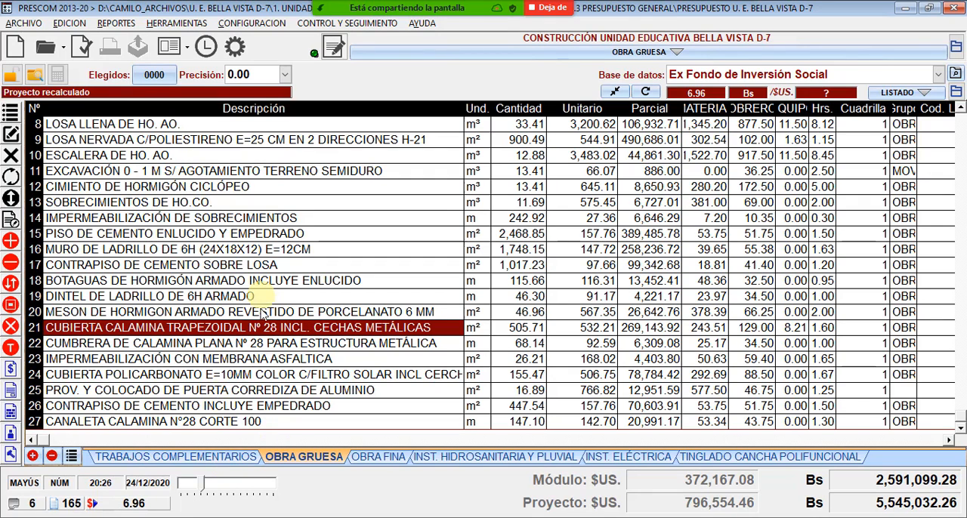
click(185, 187)
scroll(189, 191, up, 3)
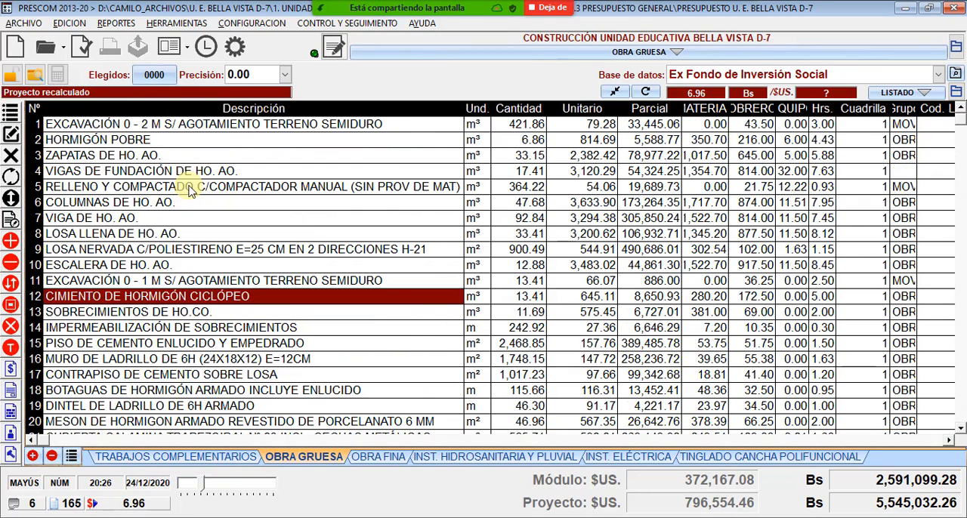
click(249, 156)
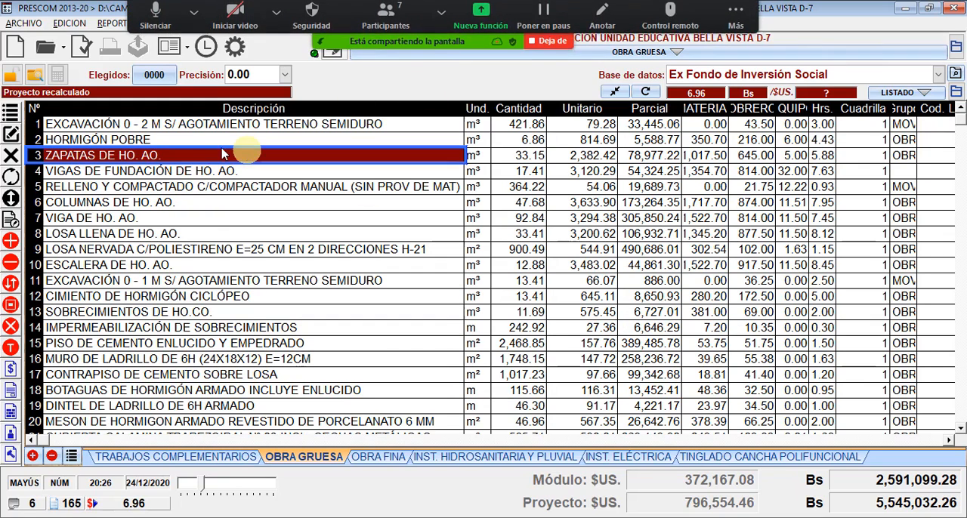
click(155, 127)
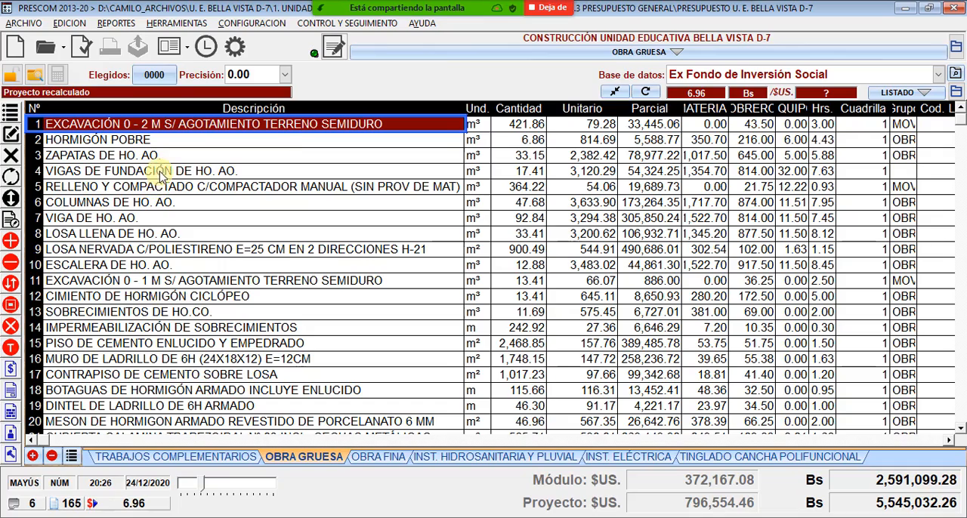
click(154, 142)
click(154, 157)
click(156, 172)
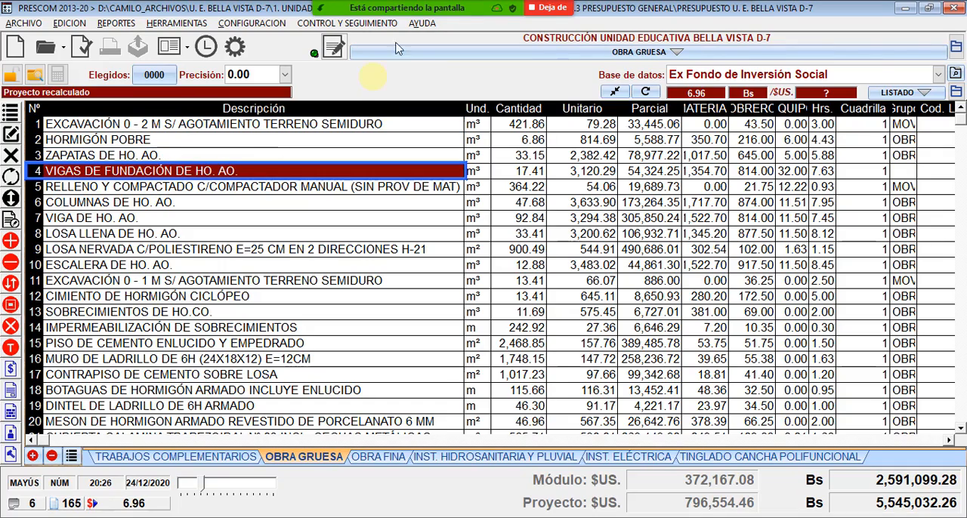
- Switch the screen share back to the Excel workbook M02 - CM OBRA GRUESA.xlsx
click(475, 23)
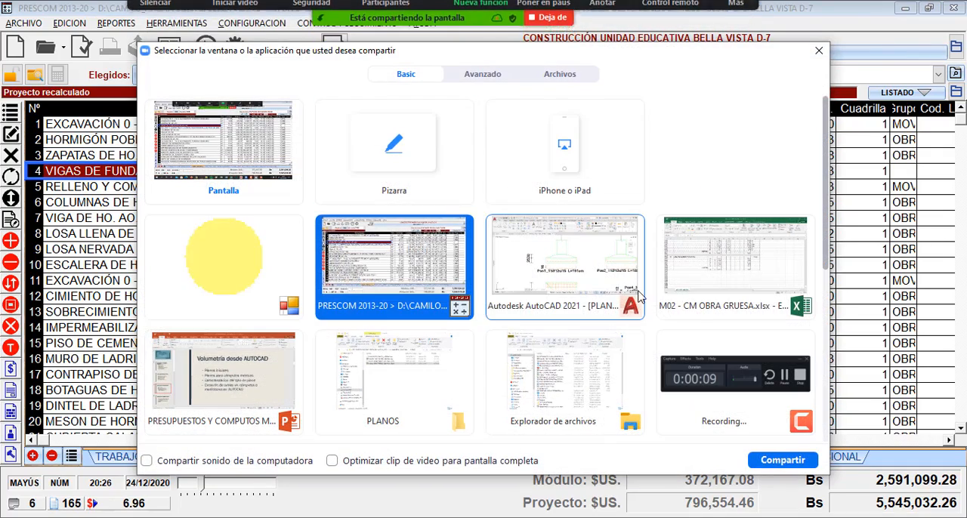
click(752, 250)
double_click(752, 249)
scroll(605, 318, up, 6)
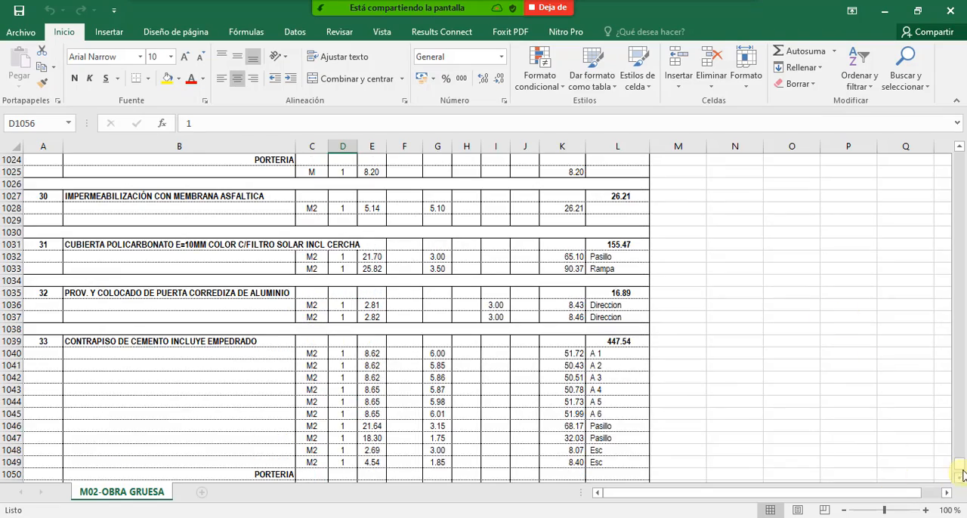
- Go back to excavation item 8 and point out its footing groups, from the P1, P4, P8 row down to P28 y P29
drag(959, 464, 960, 154)
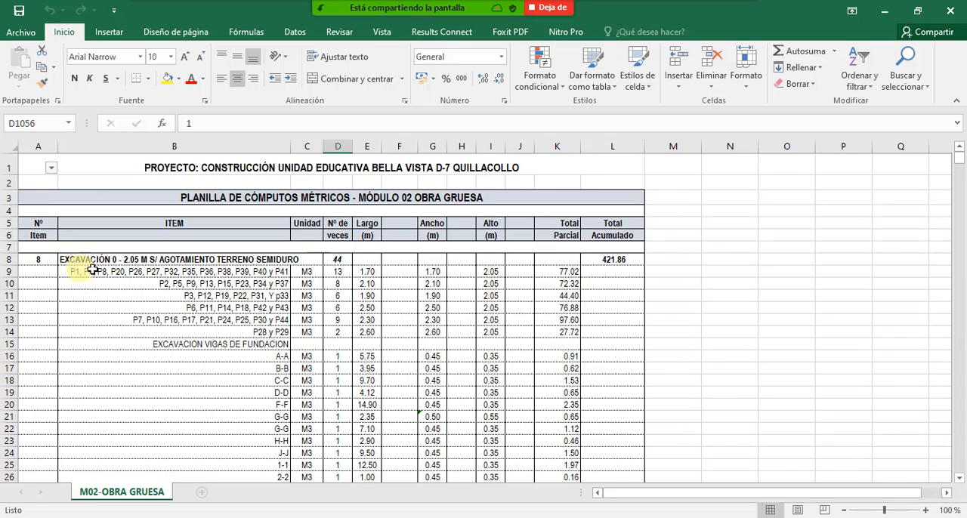
scroll(108, 291, down, 15)
scroll(113, 298, up, 7)
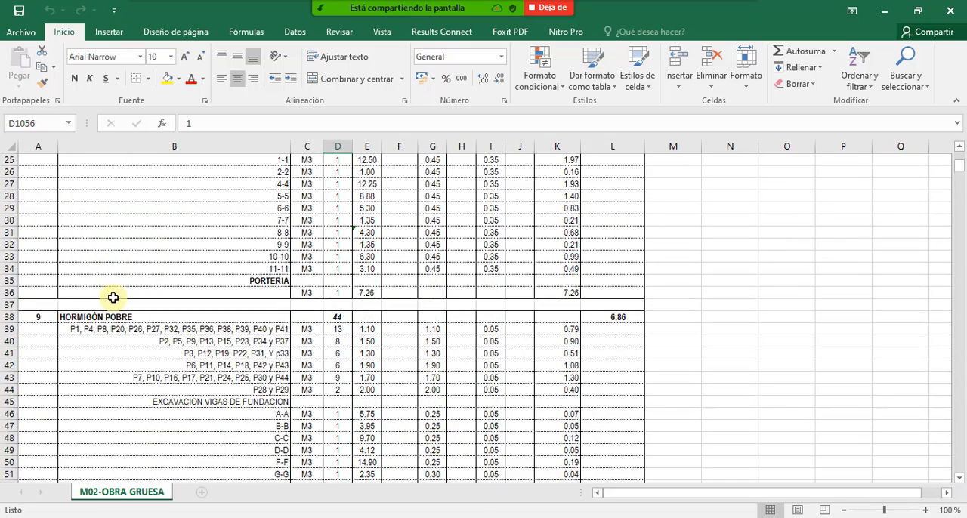
scroll(113, 298, up, 8)
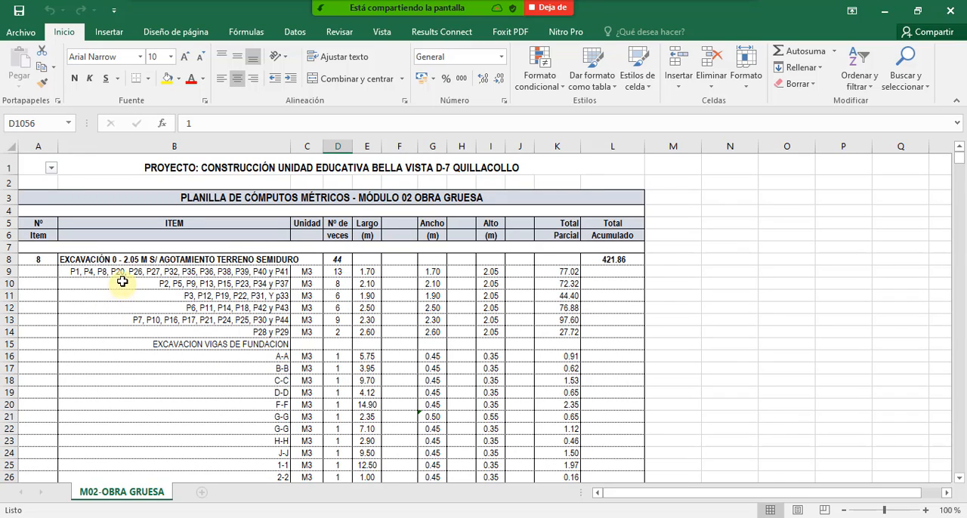
click(120, 272)
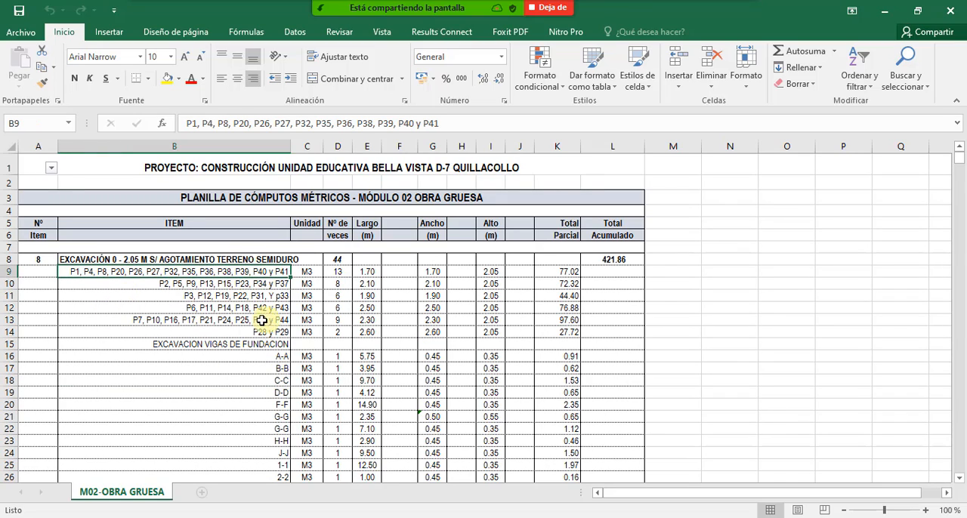
click(224, 287)
click(235, 295)
click(246, 307)
click(257, 320)
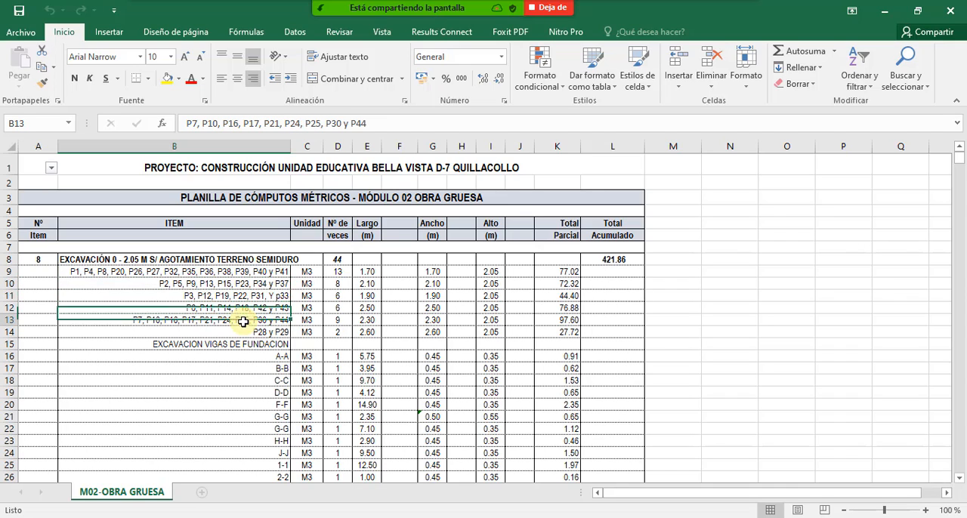
click(262, 332)
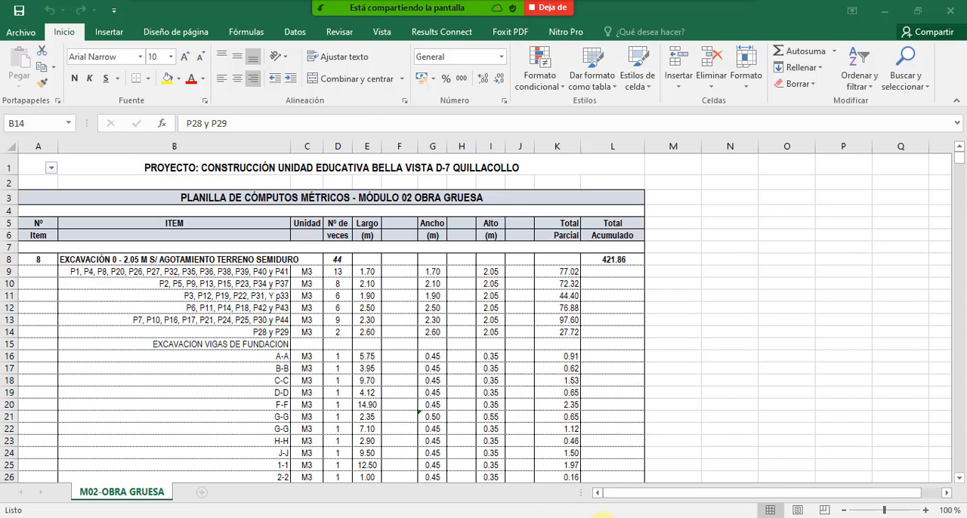
- Switch the screen share from the Excel workbook to the structural plan PLANO ESTRUCTURAL UE BELLA VISTA in AutoCAD
mouse_move(608, 517)
click(474, 8)
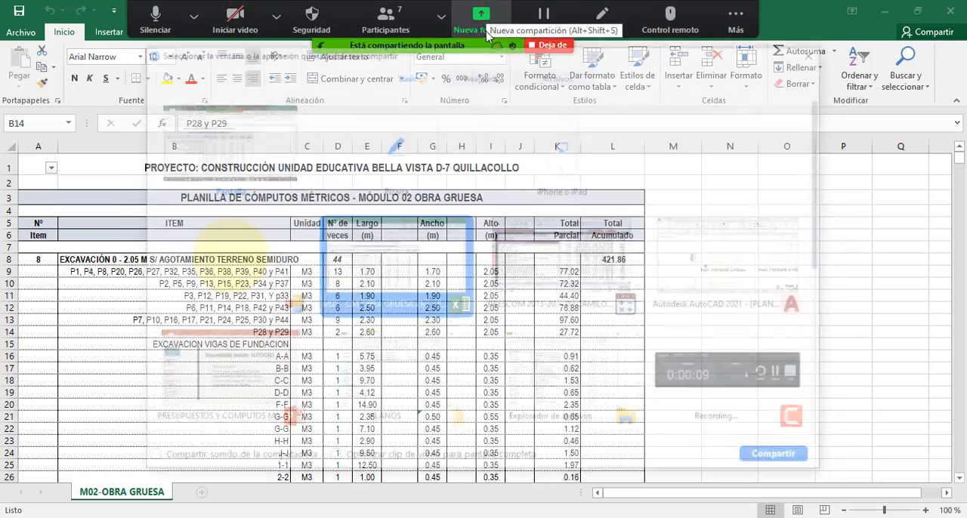
double_click(739, 291)
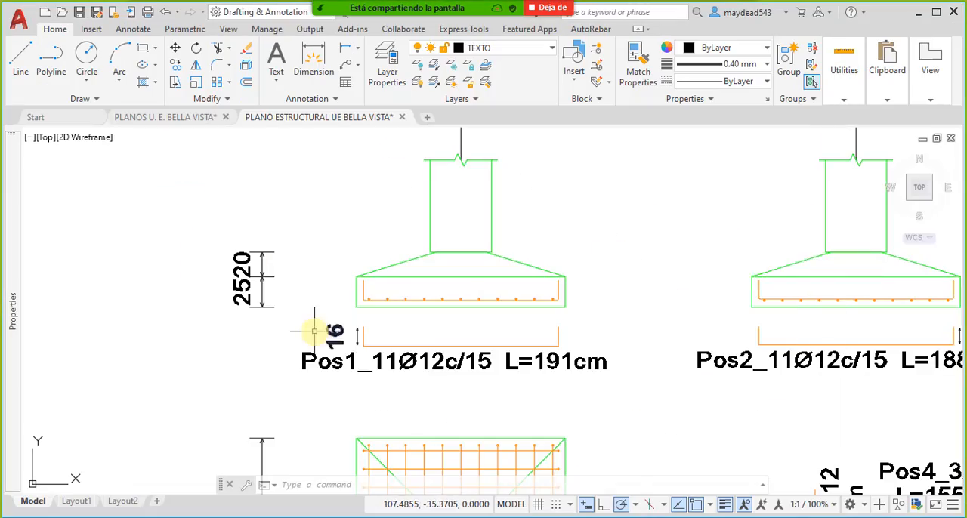
- Locate the foundation plan sheet and examine the section detail of the footing group P1, P4, P8 to P41
scroll(317, 330, down, 6)
scroll(421, 321, up, 10)
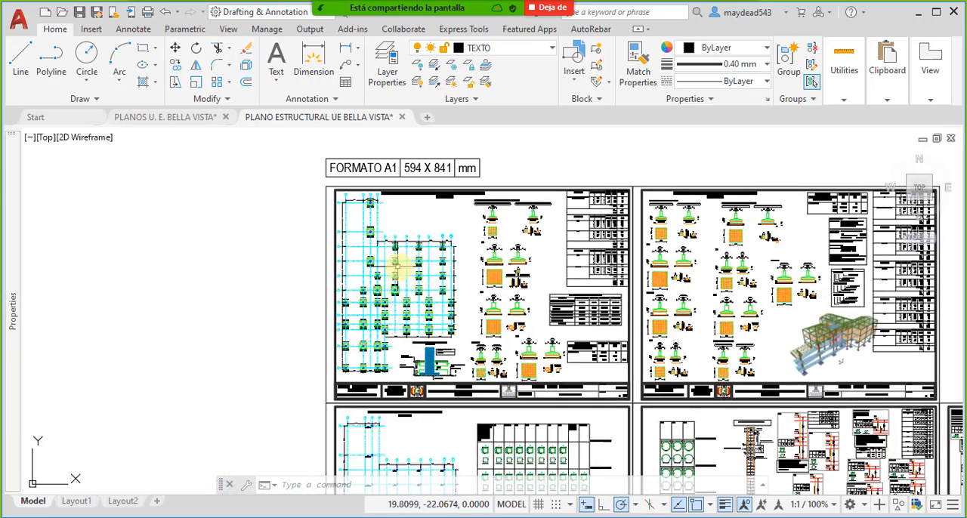
middle_drag(547, 244, 502, 264)
middle_drag(604, 265, 468, 303)
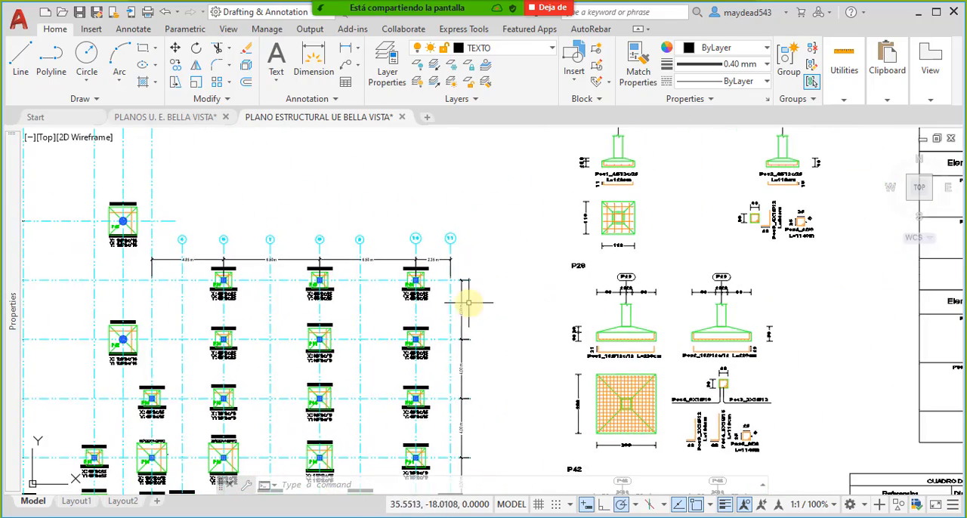
middle_drag(578, 219, 500, 257)
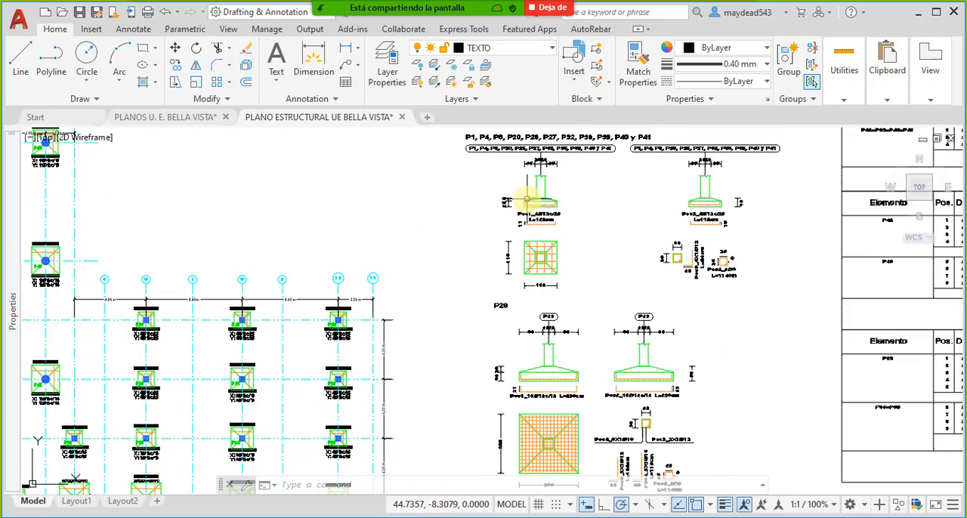
mouse_move(582, 219)
middle_down()
mouse_move(605, 251)
mouse_move(486, 257)
middle_up()
scroll(432, 246, up, 6)
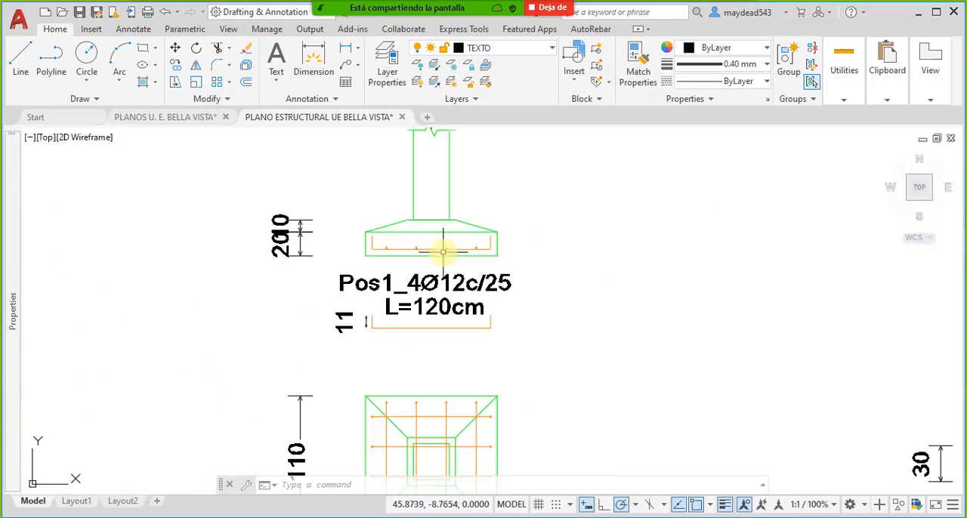
- Examine the footing layout on the foundation plan together with the section and plan detail of footing P29
scroll(398, 266, down, 6)
middle_drag(282, 269, 461, 279)
scroll(462, 280, down, 4)
middle_drag(357, 299, 471, 310)
scroll(450, 275, up, 6)
middle_drag(539, 341, 463, 229)
middle_drag(577, 394, 427, 243)
middle_drag(544, 355, 401, 280)
middle_drag(704, 314, 498, 341)
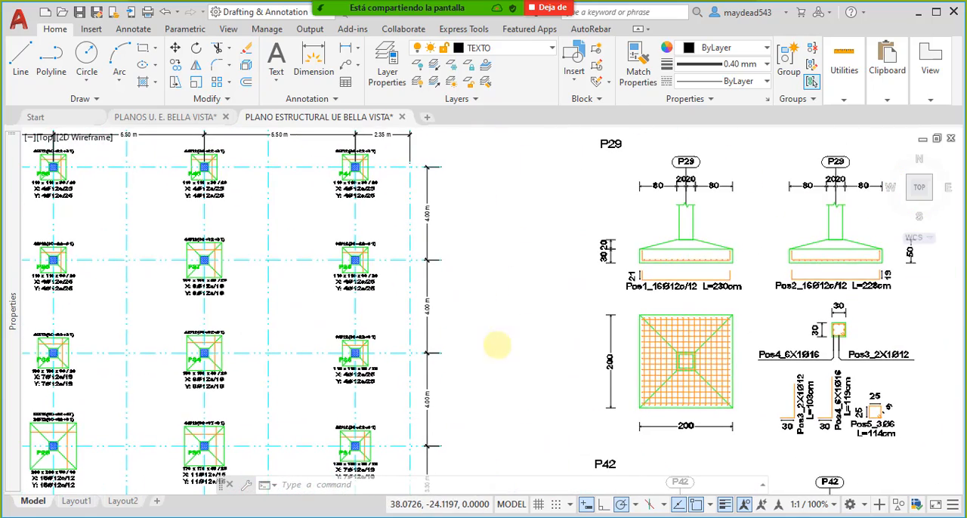
mouse_move(655, 274)
middle_down()
mouse_move(588, 312)
mouse_move(572, 284)
mouse_move(547, 272)
middle_up()
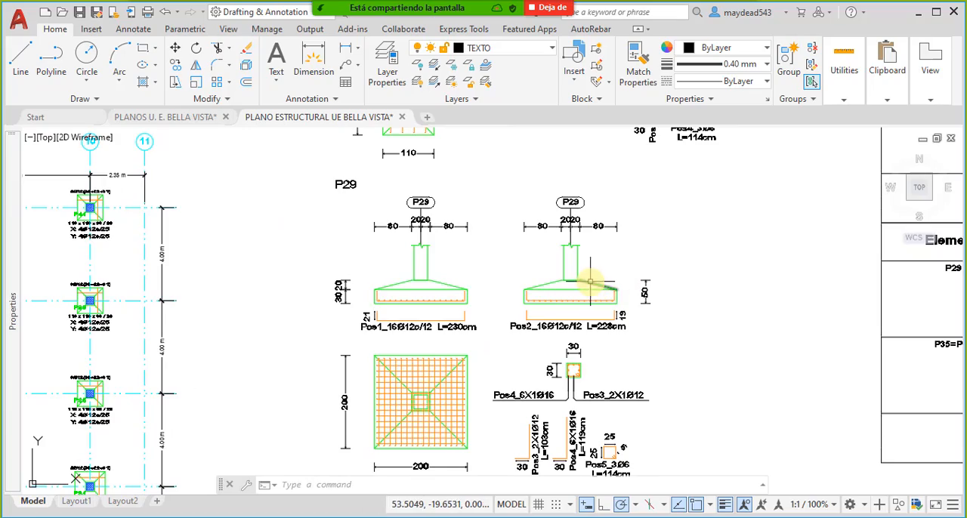
- Review the two foundation sheets as a whole, including the 3D view of the structure
scroll(593, 280, down, 4)
middle_drag(692, 250, 477, 258)
scroll(478, 259, down, 3)
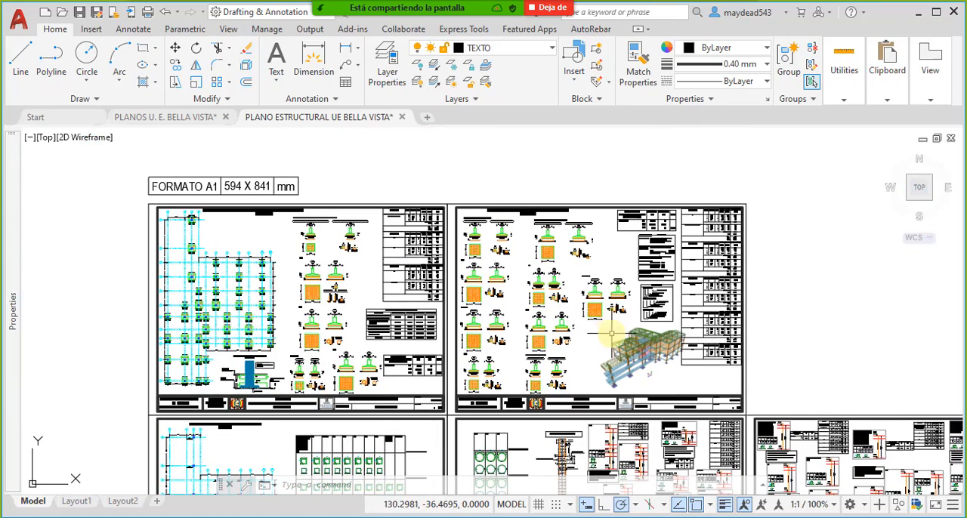
middle_drag(602, 344, 648, 314)
middle_drag(673, 384, 714, 364)
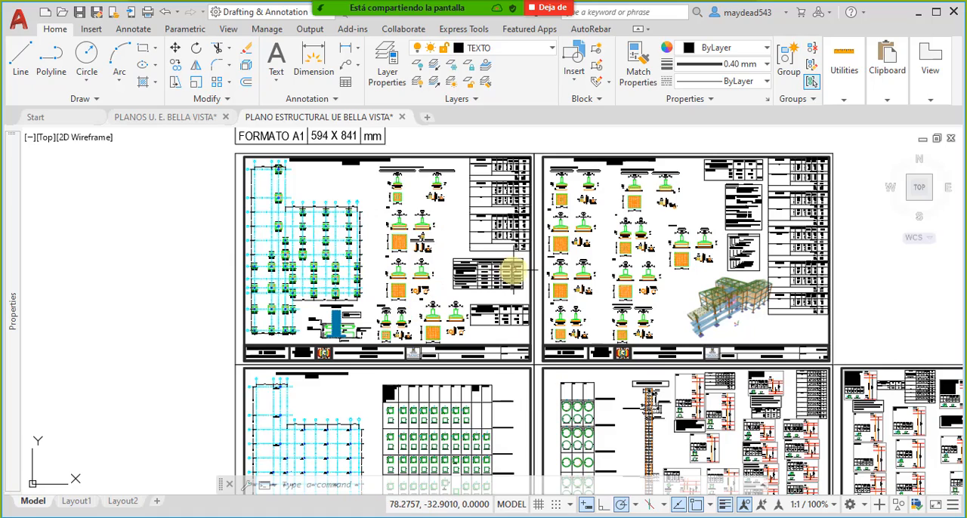
- Examine the foundation layout plan's axis grid, footing P44 and the footings along axes 5 to 11
middle_drag(393, 261, 479, 261)
scroll(373, 188, up, 10)
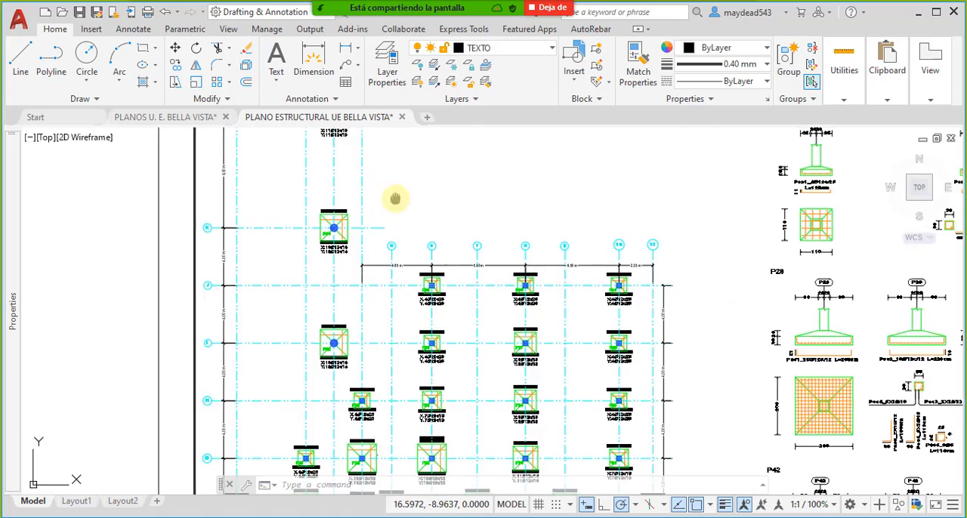
scroll(348, 227, down, 10)
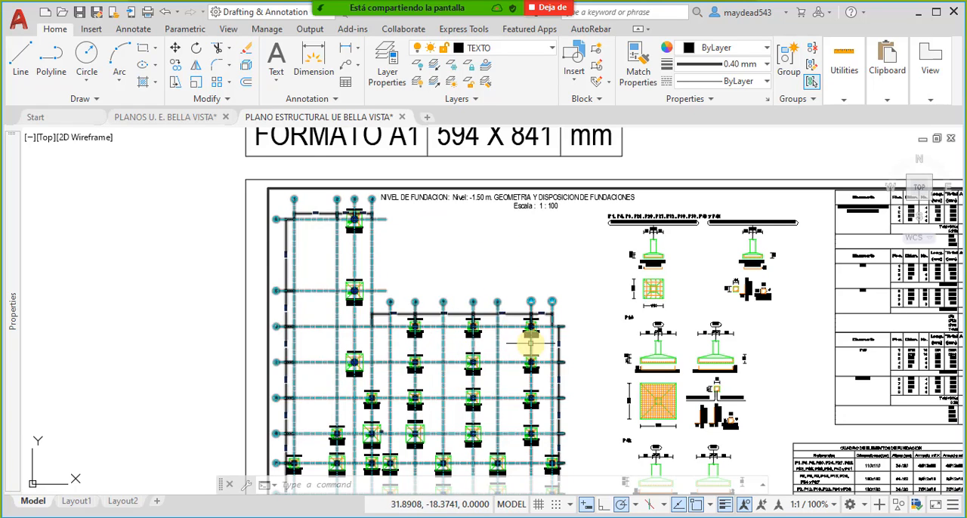
middle_drag(418, 288, 500, 287)
scroll(432, 216, up, 5)
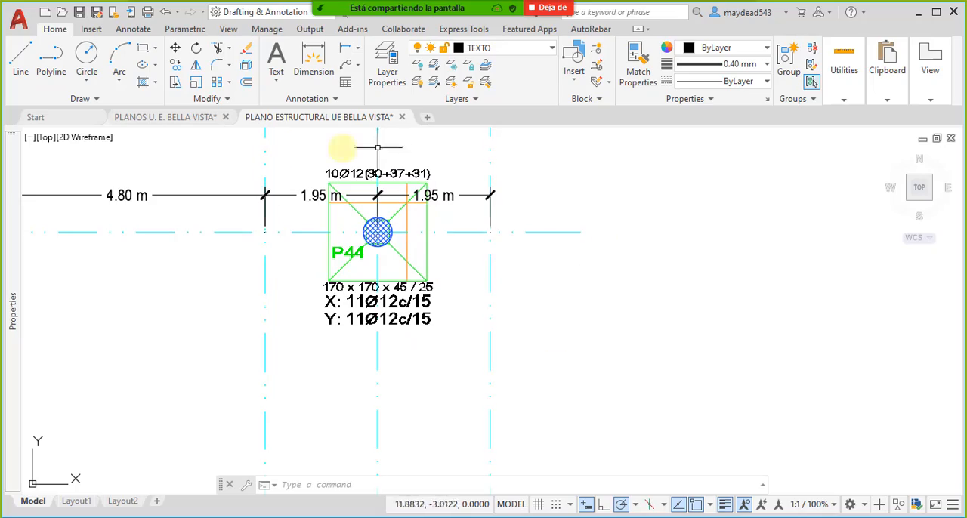
scroll(302, 302, down, 6)
scroll(529, 296, up, 3)
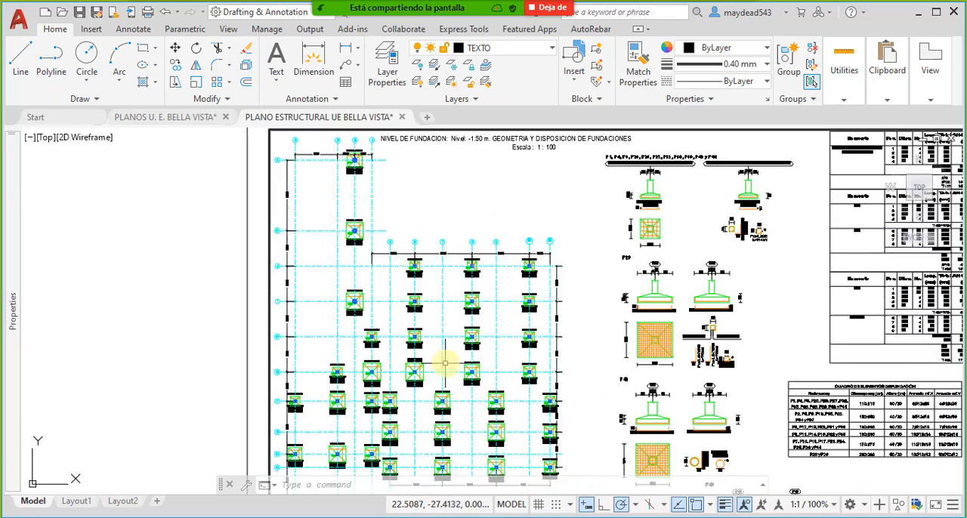
scroll(453, 211, up, 5)
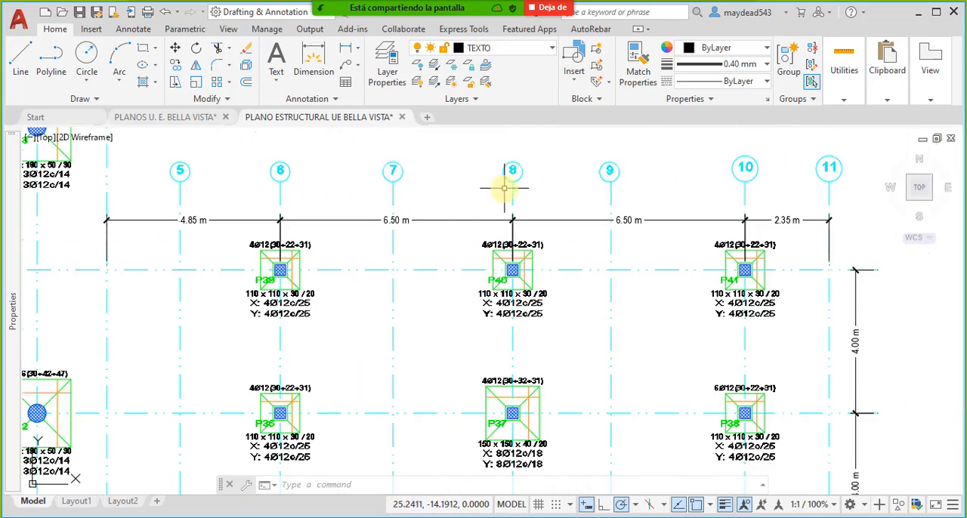
- Inspect the details of footing P29 and of the footings around P28 on the neighbouring foundation sheet
scroll(544, 227, down, 4)
middle_drag(590, 250, 482, 272)
scroll(650, 286, up, 4)
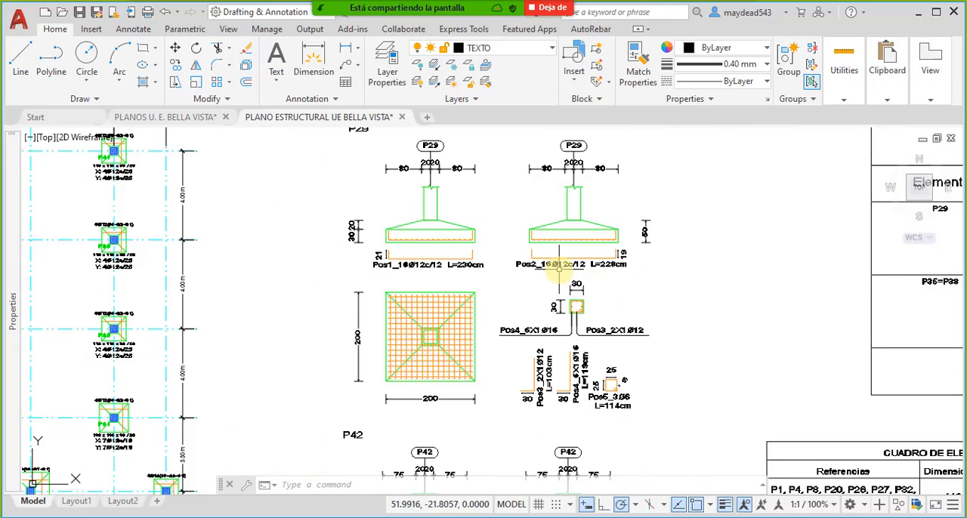
scroll(563, 262, up, 2)
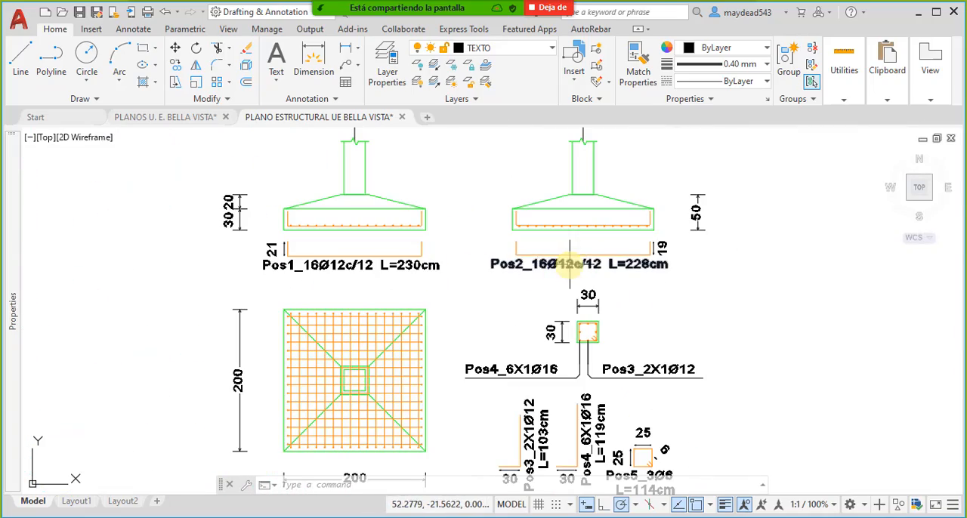
scroll(514, 238, down, 2)
scroll(514, 238, down, 4)
scroll(602, 273, up, 4)
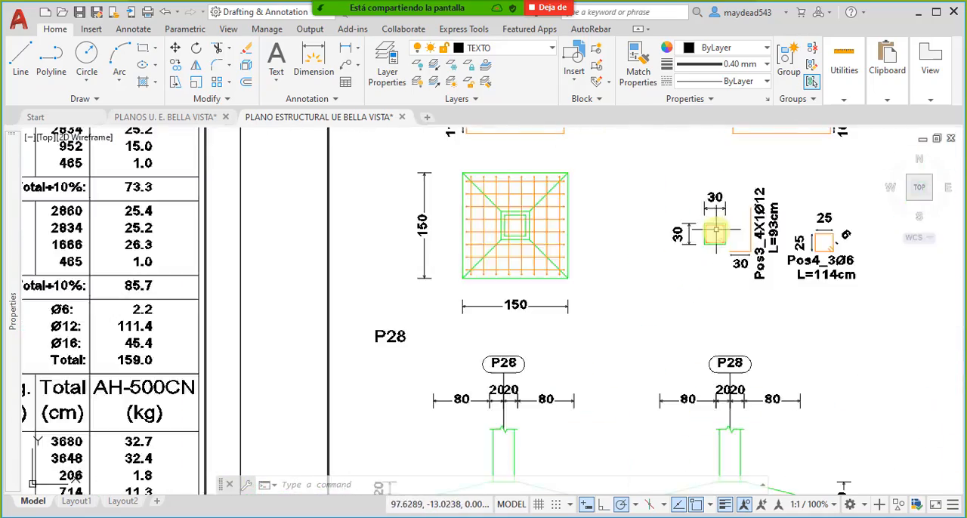
scroll(694, 224, down, 4)
scroll(556, 292, up, 4)
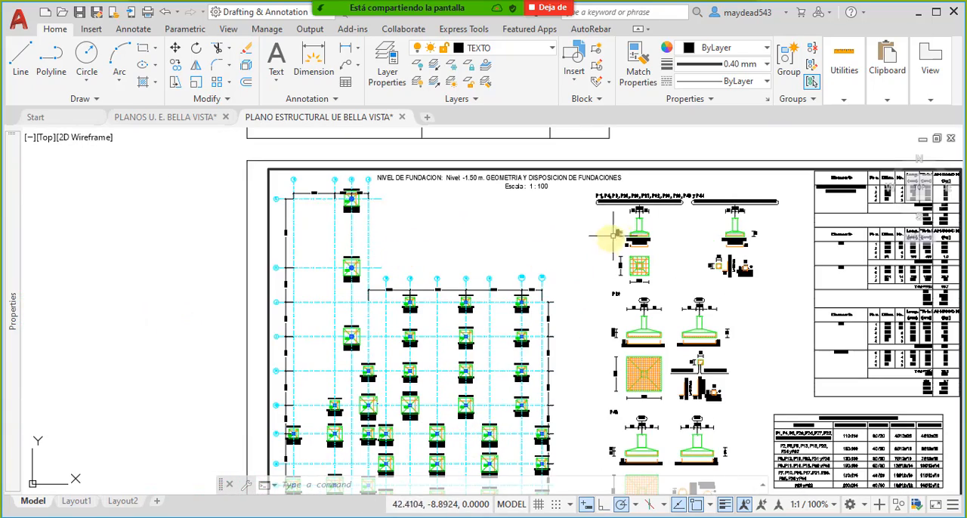
- Show the title and dimensioned section of the footing type shared by P1, P4, P8 through P41
scroll(660, 220, up, 5)
middle_drag(658, 218, 565, 267)
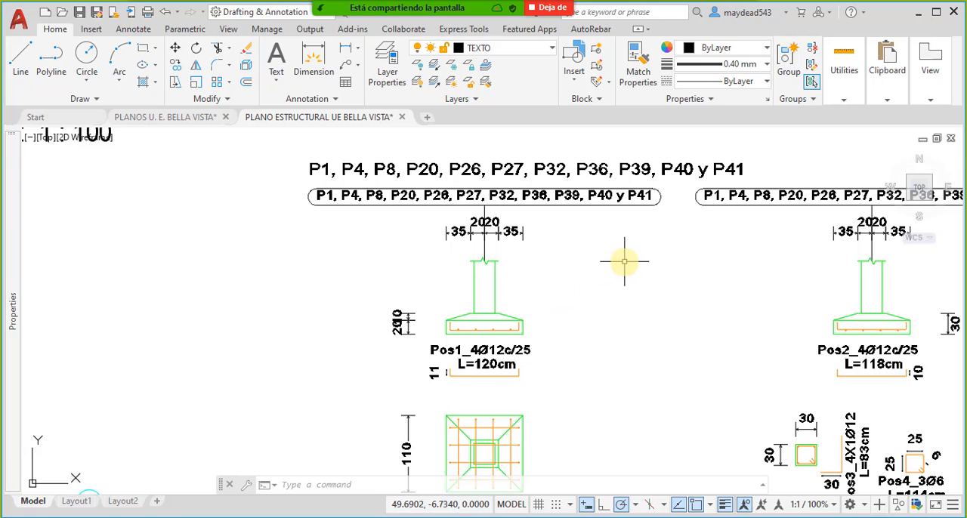
scroll(630, 232, down, 4)
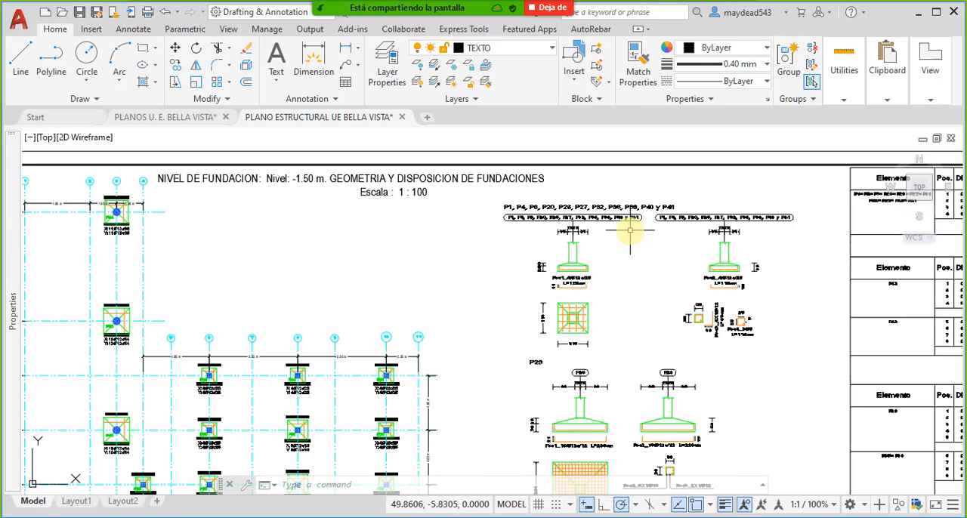
- Look over the footings on the foundation layout and inspect P44 at the crossing of axes L and 3
mouse_move(133, 368)
middle_down()
mouse_move(231, 306)
mouse_move(318, 280)
middle_up()
scroll(404, 390, down, 3)
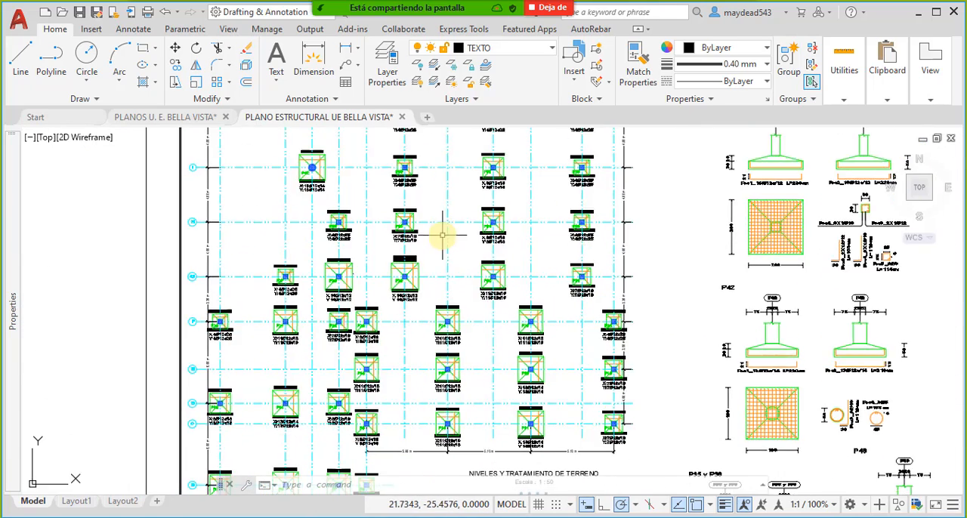
middle_drag(458, 209, 401, 313)
scroll(405, 308, up, 3)
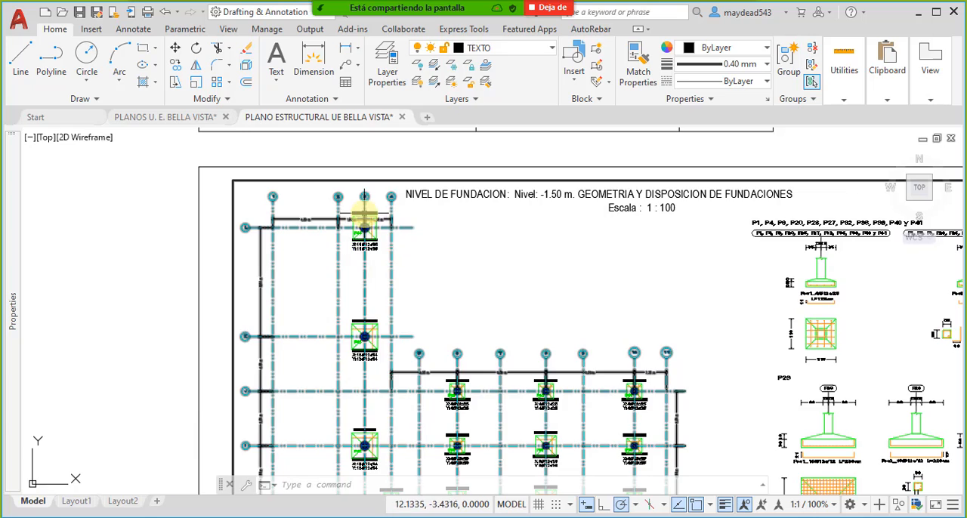
scroll(365, 221, up, 4)
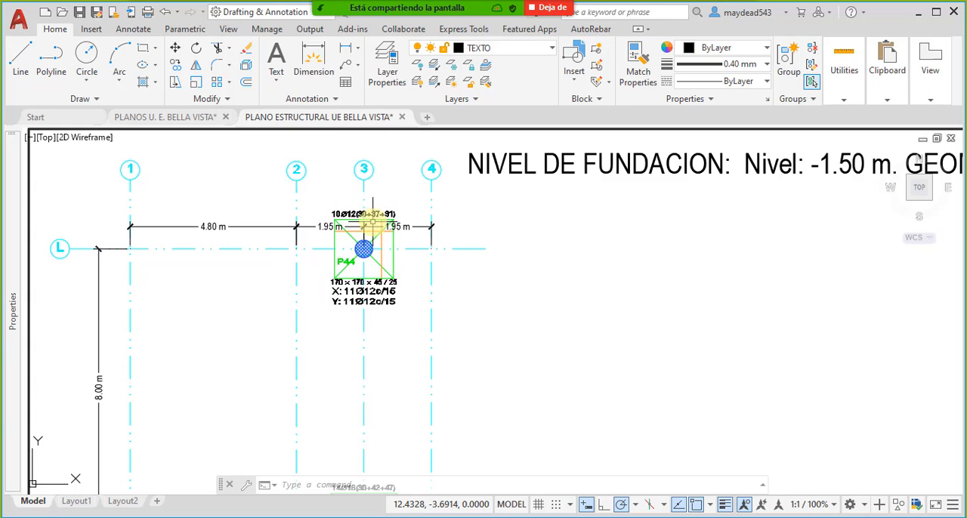
- Switch the screen share from the AutoCAD structural plan to the PRESCOM 2013-20 budget
mouse_move(554, 5)
click(481, 15)
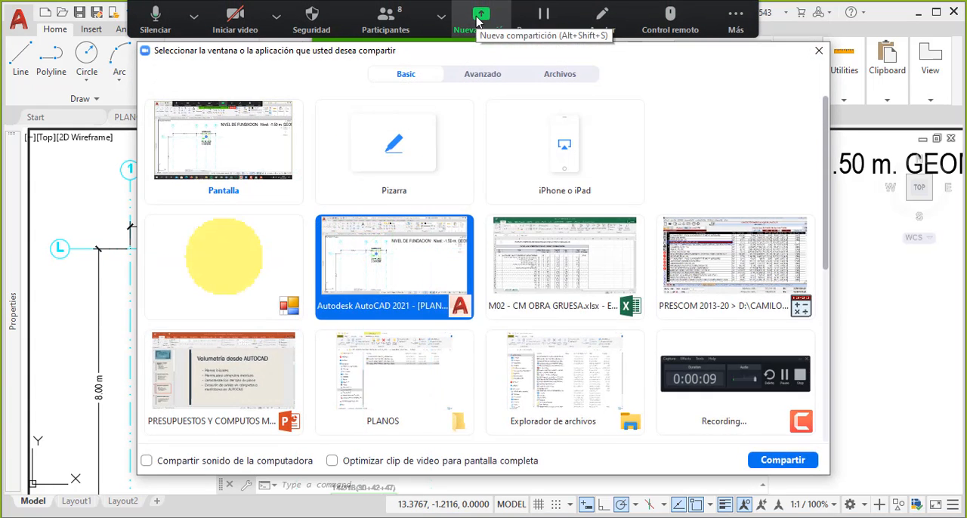
double_click(702, 261)
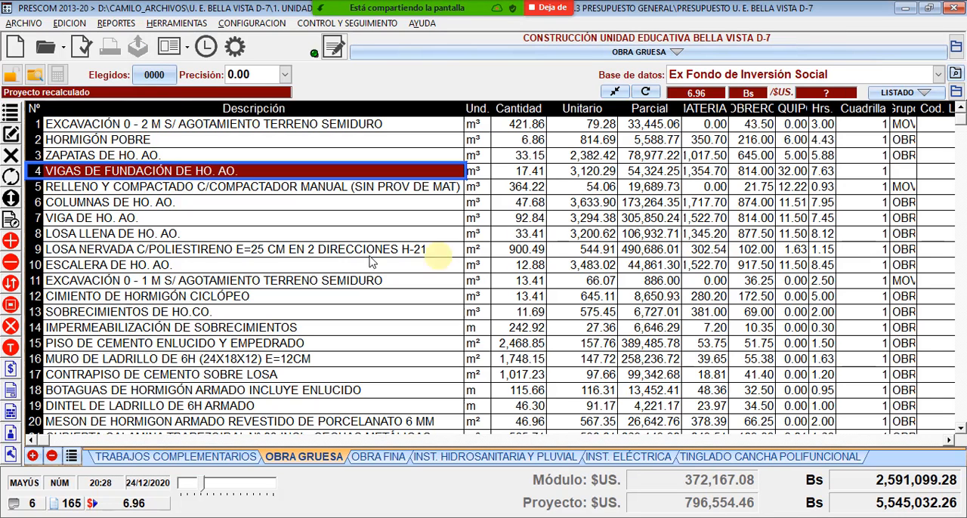
- Point out OBRA GRUESA budget items 1, EXCAVACIÓN 0 - 2 M, and 2, HORMIGÓN POBRE
click(179, 124)
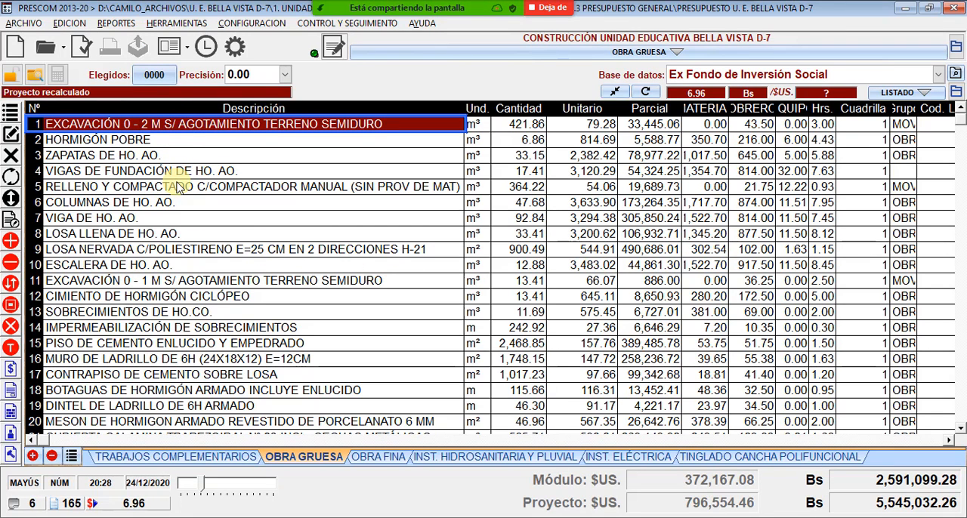
click(166, 143)
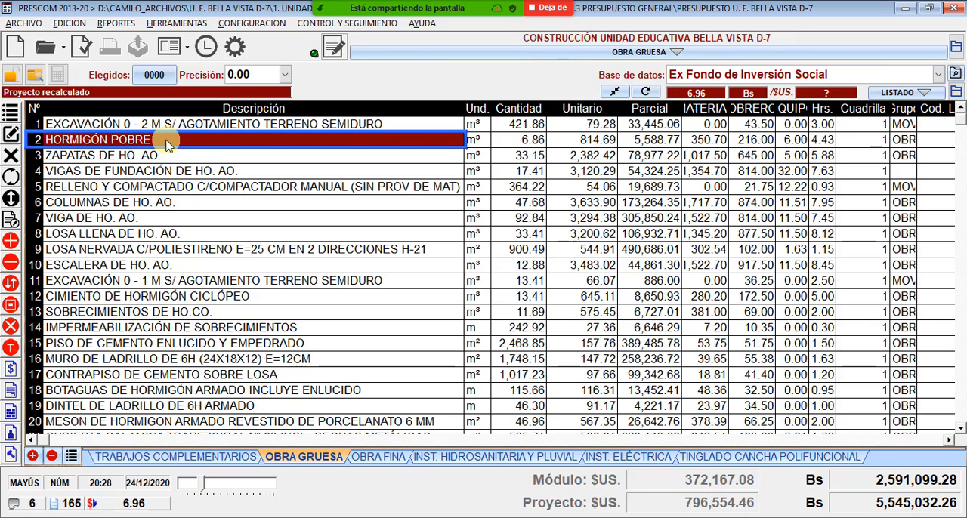
click(209, 127)
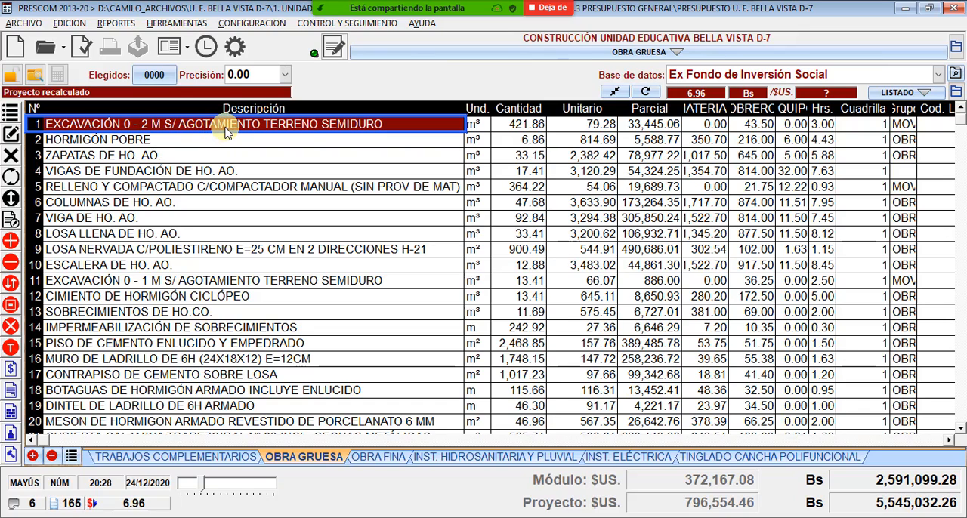
- Point out the descriptions of OBRA GRUESA items 1 to 3: excavation, HORMIGÓN POBRE and ZAPATAS DE HO. AO
click(217, 142)
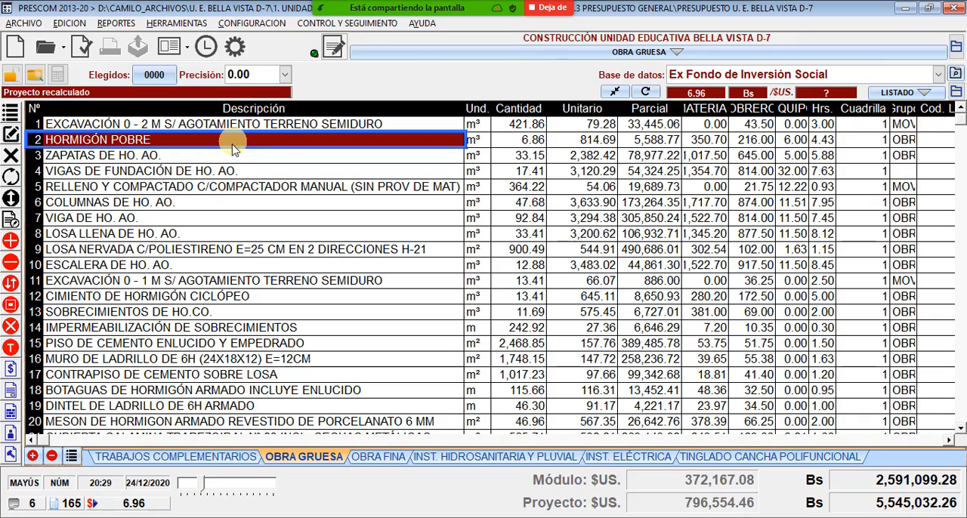
click(198, 155)
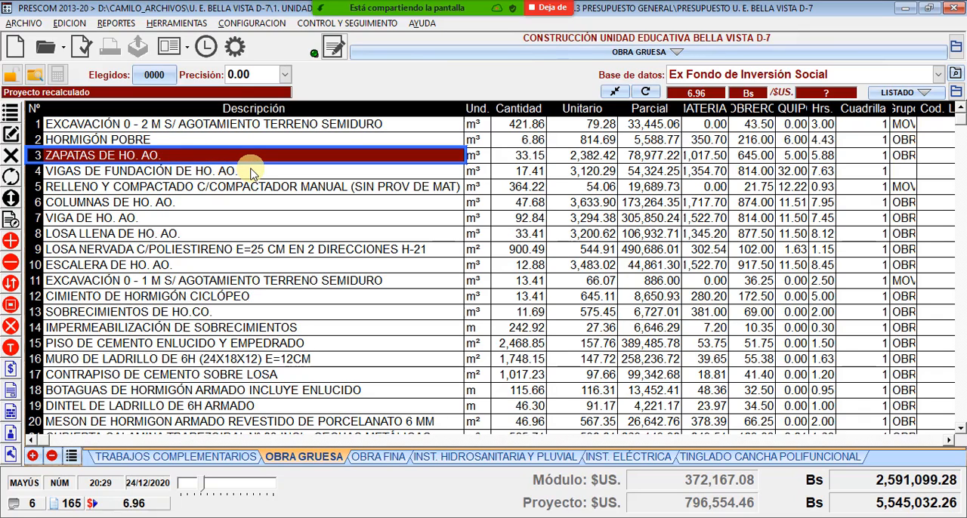
click(284, 127)
click(291, 143)
click(296, 156)
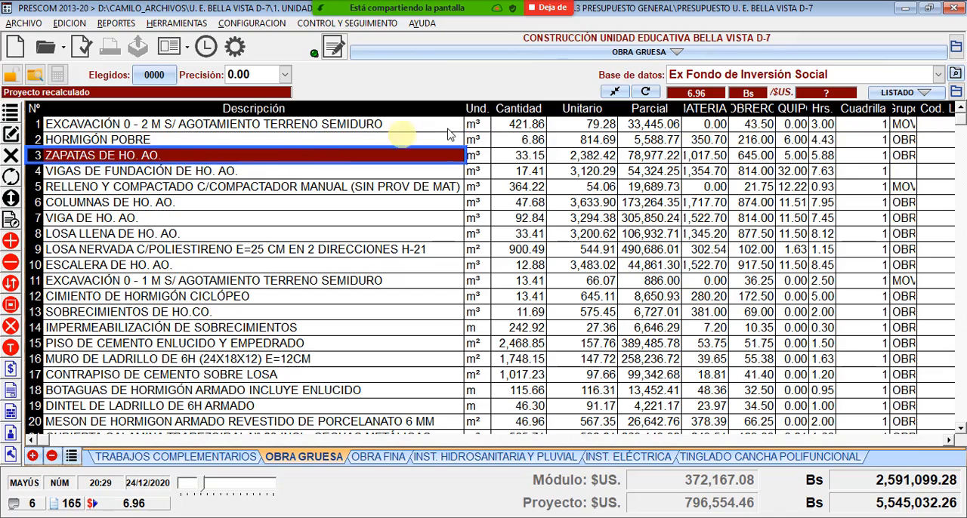
- Examine the Cantidad values of the excavation, HORMIGÓN POBRE and ZAPATAS DE HO. AO. items
click(527, 125)
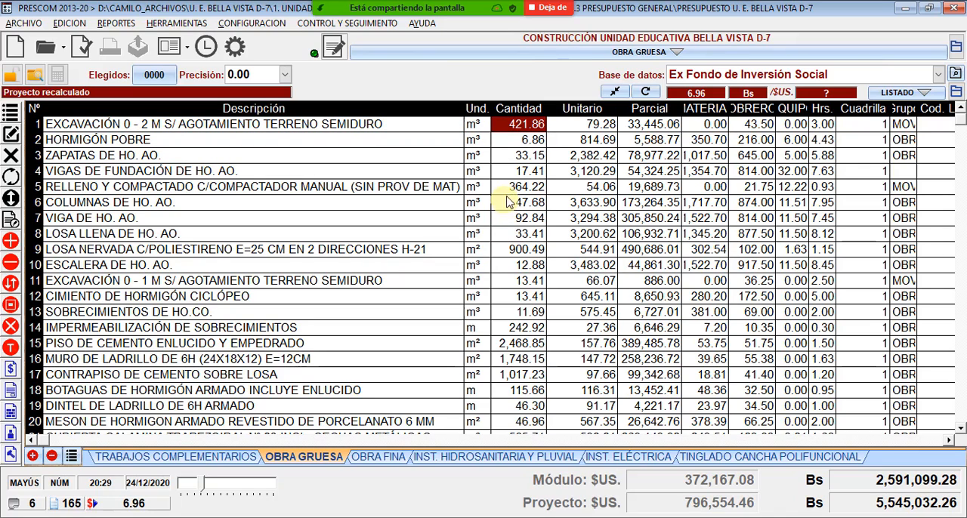
click(526, 141)
click(524, 127)
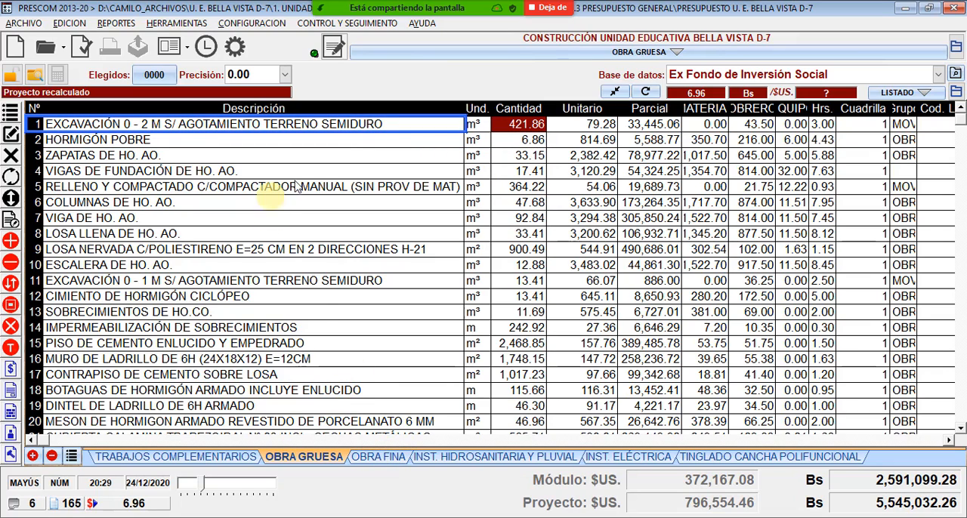
click(522, 140)
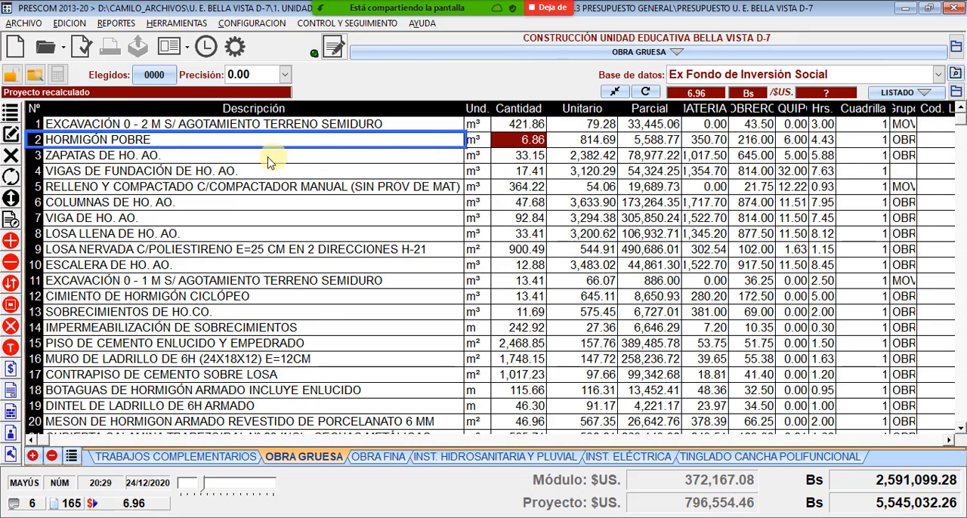
click(385, 156)
click(534, 159)
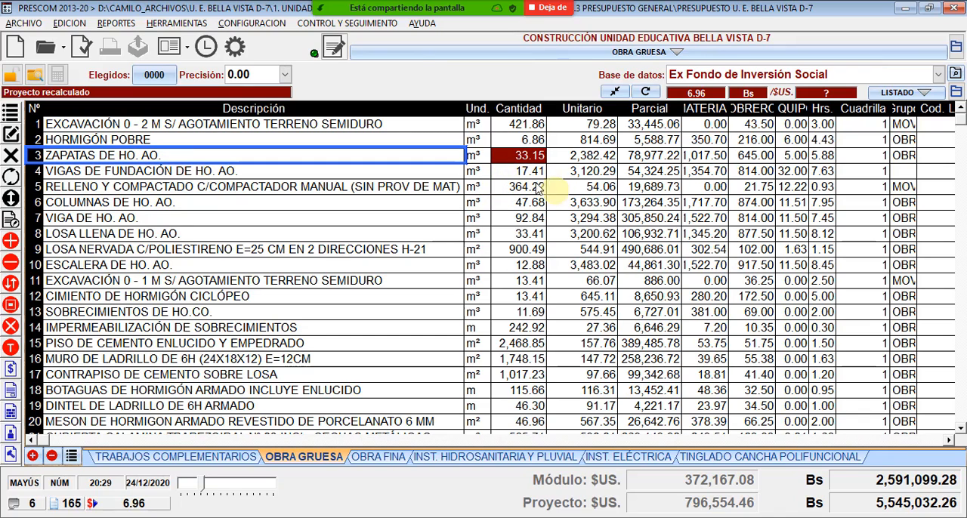
- Switch the screen share from the PRESCOM budget to the AutoCAD 2021 structural plan
mouse_move(472, 19)
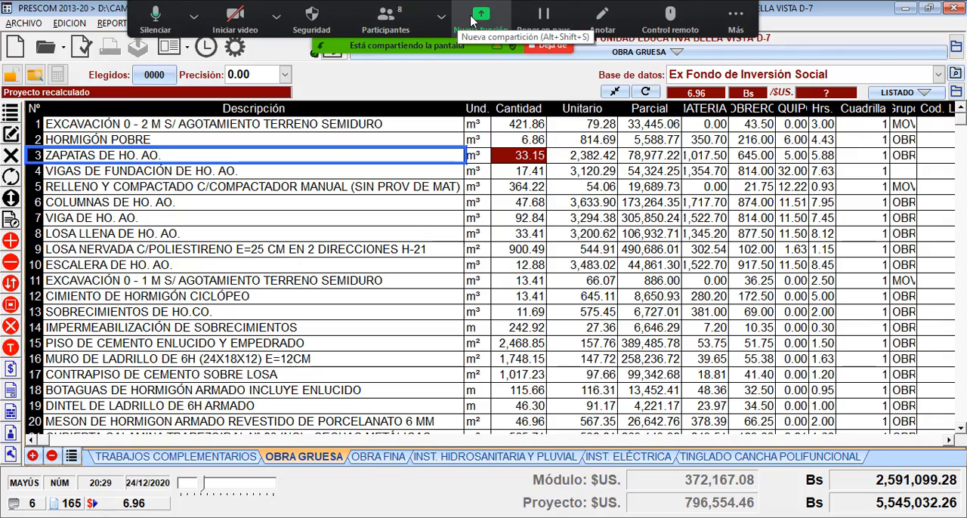
click(472, 19)
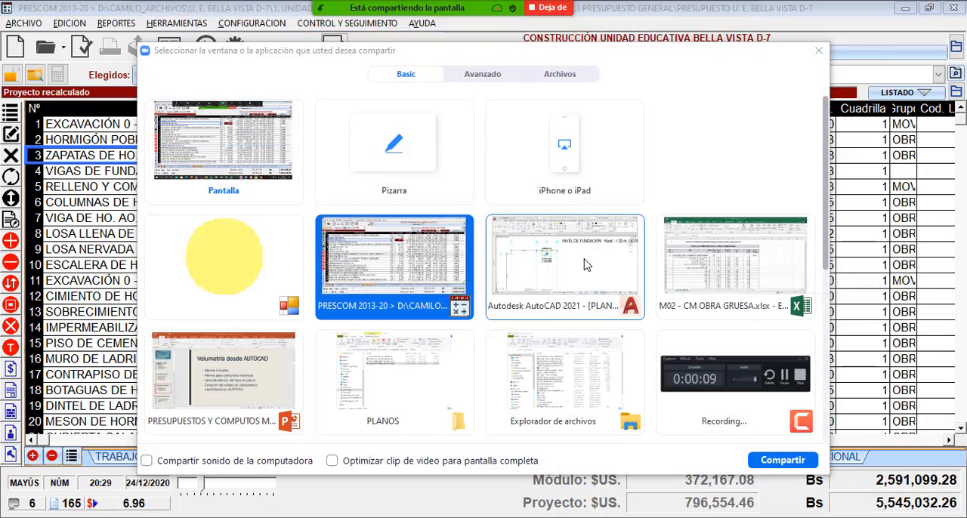
double_click(588, 265)
- Copy the foundation layout with its terrain-treatment detail from the first A1 sheet to the empty space left of the sheets
scroll(410, 210, down, 6)
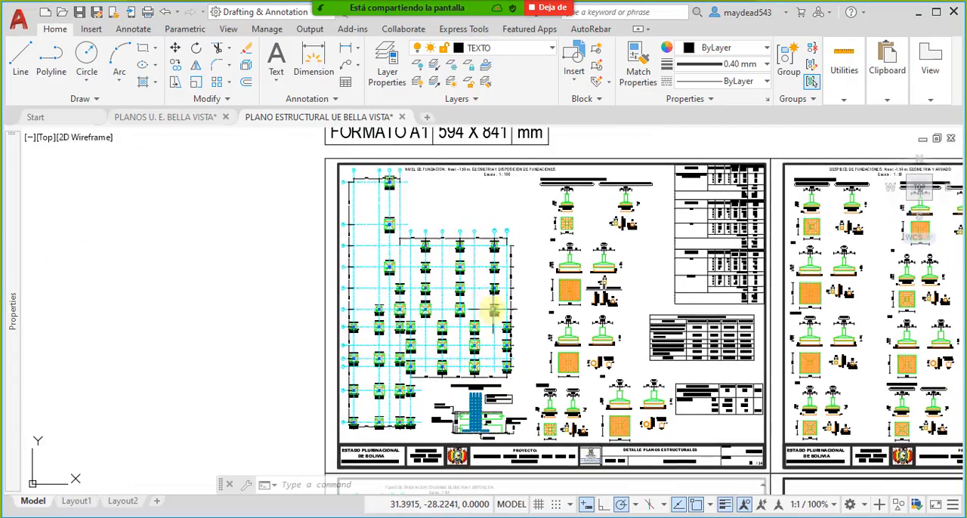
scroll(494, 310, down, 6)
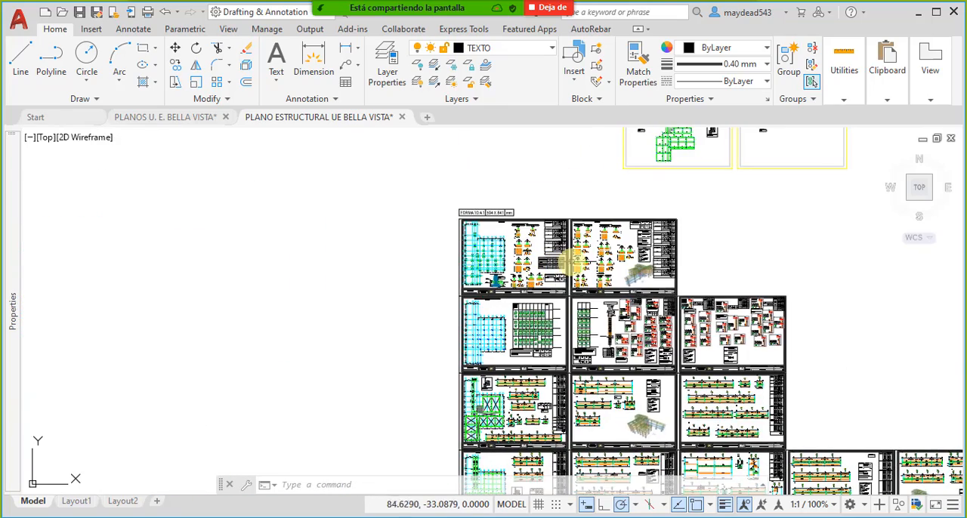
scroll(472, 264, up, 4)
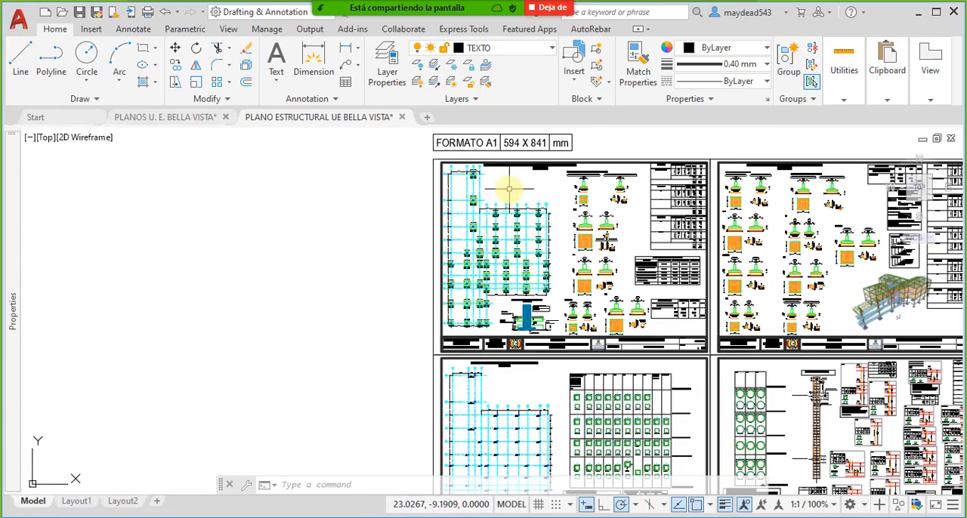
scroll(470, 184, up, 6)
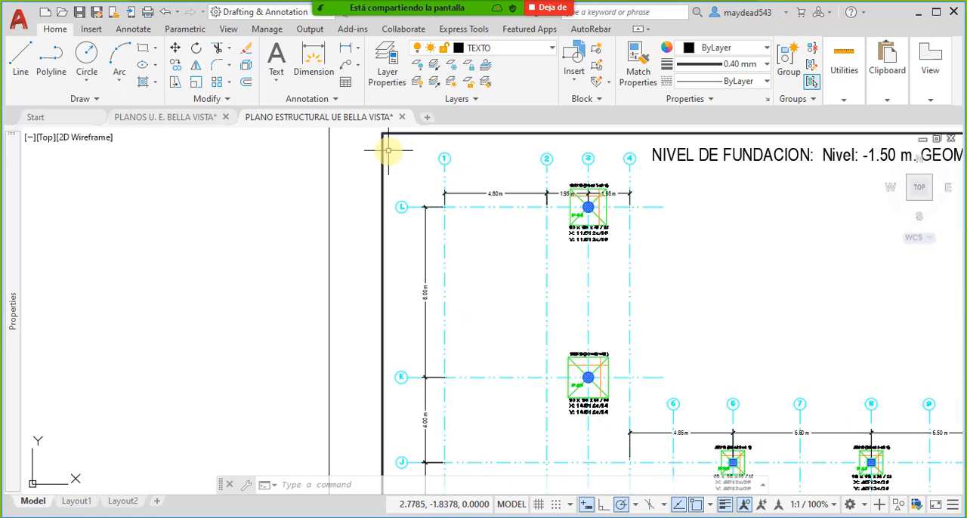
click(388, 142)
scroll(496, 281, down, 5)
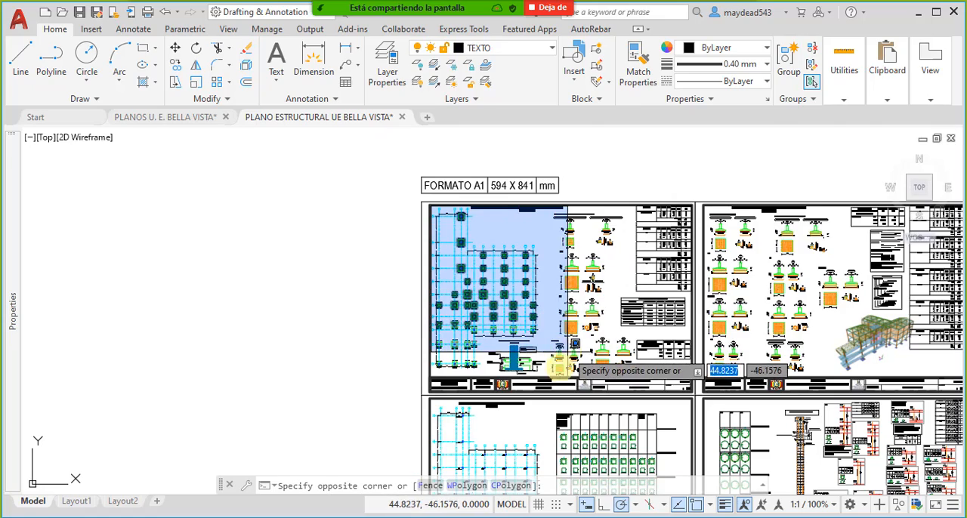
scroll(547, 372, up, 2)
click(554, 372)
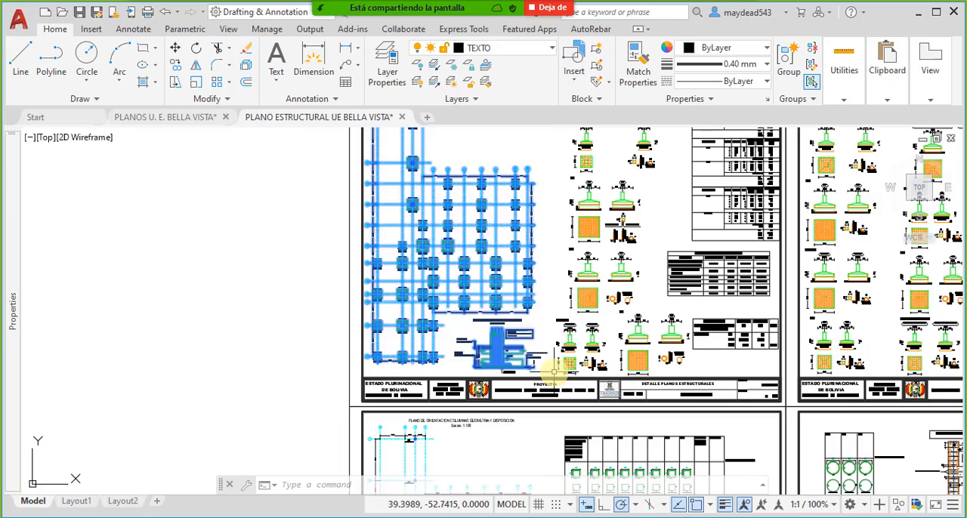
middle_drag(490, 243, 537, 283)
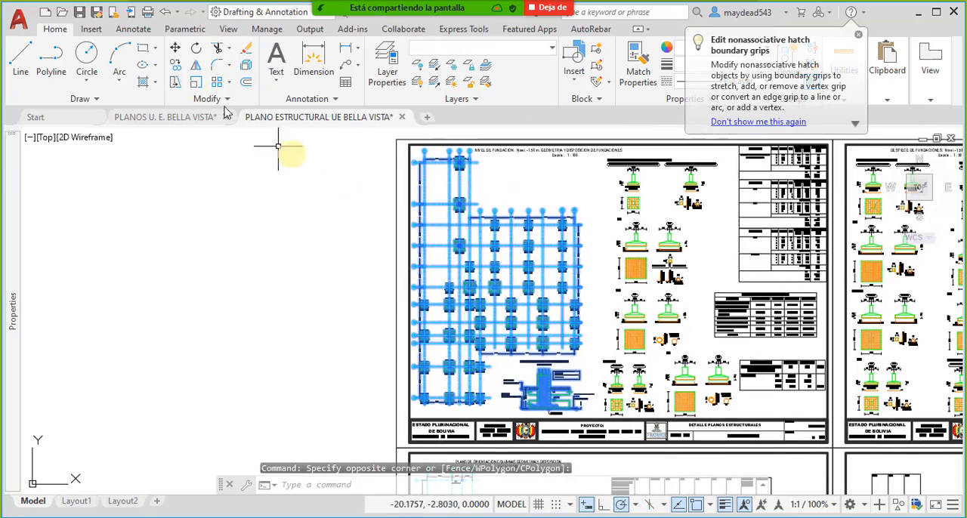
click(177, 67)
click(521, 263)
scroll(595, 267, down, 4)
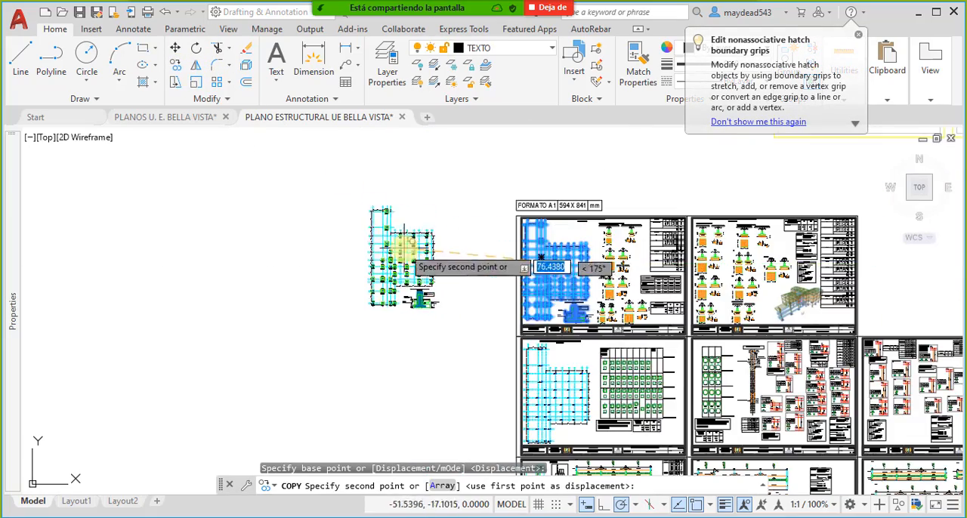
scroll(403, 245, up, 4)
click(364, 255)
key(Escape)
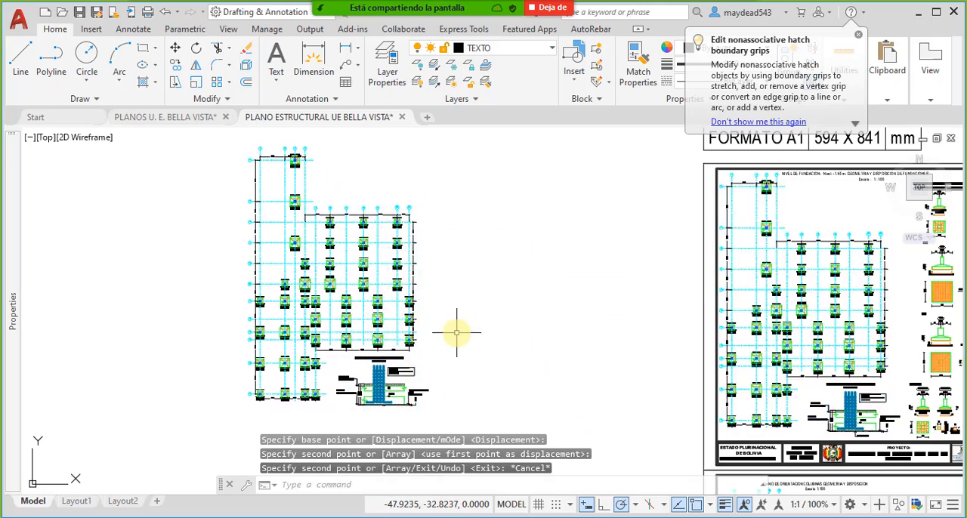
- Delete the NIVELES Y TRATAMIENTO DE TERRENO detail from the copied foundation layout
scroll(377, 381, up, 4)
click(609, 340)
click(278, 155)
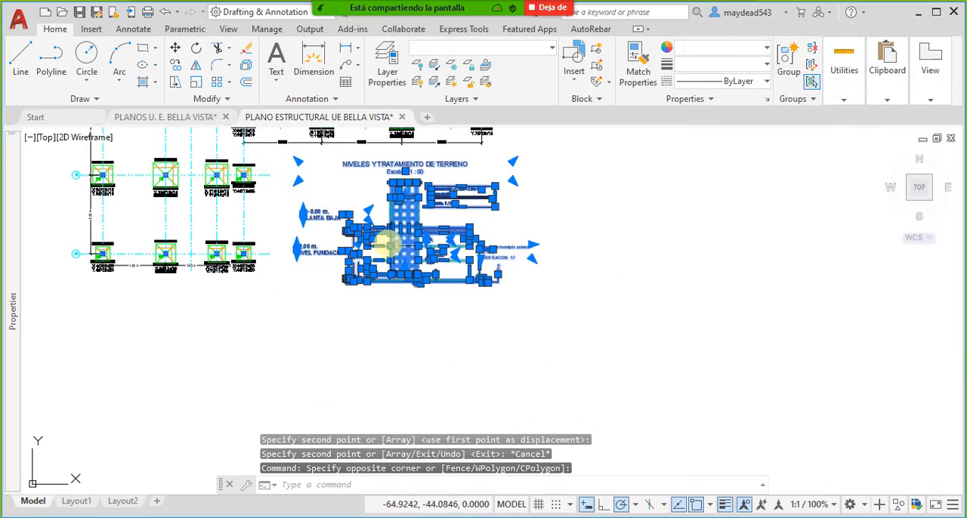
middle_drag(385, 242, 438, 263)
key(Delete)
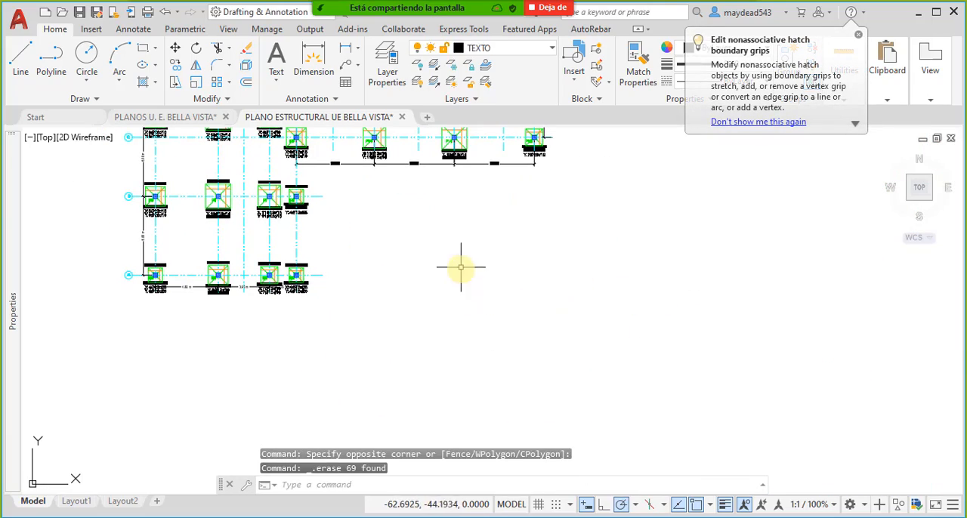
- Look over the footings and axes of the copied foundation layout up to axis L
scroll(443, 227, down, 2)
middle_drag(444, 227, 500, 311)
scroll(385, 219, up, 4)
middle_drag(400, 226, 408, 490)
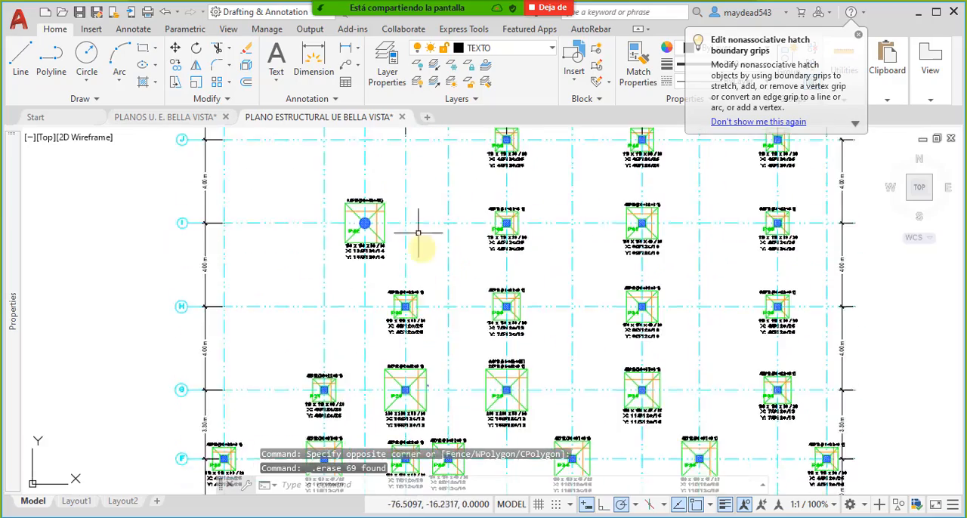
middle_drag(413, 157, 436, 284)
middle_drag(430, 199, 427, 268)
scroll(433, 221, down, 2)
middle_drag(432, 207, 433, 216)
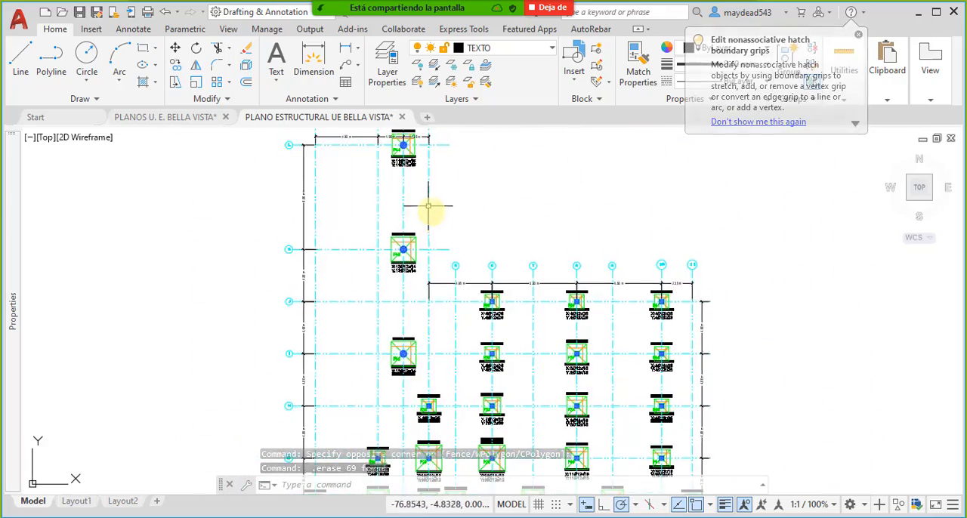
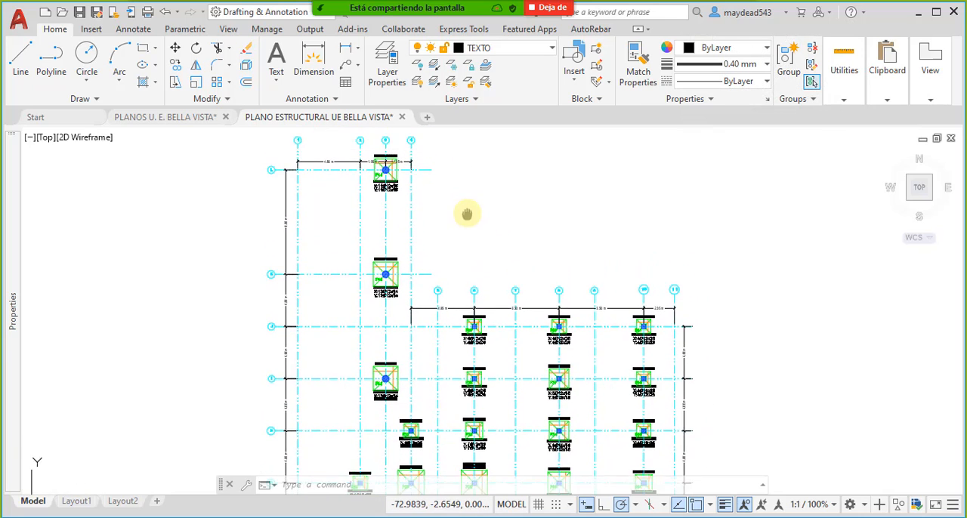
- Move the three-line dimension and reinforcement text of footing P44 further down, clear of the footing outline
scroll(408, 214, up, 4)
scroll(429, 233, up, 4)
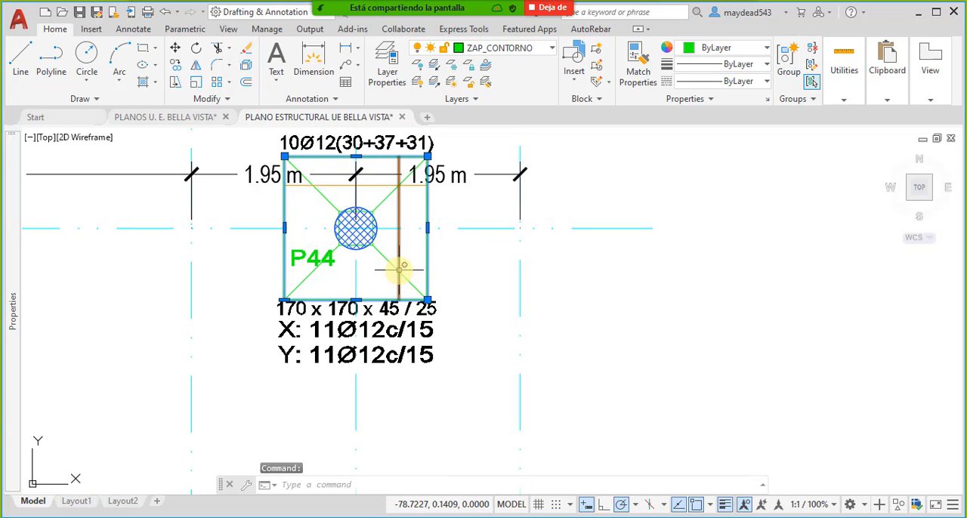
key(Escape)
click(454, 376)
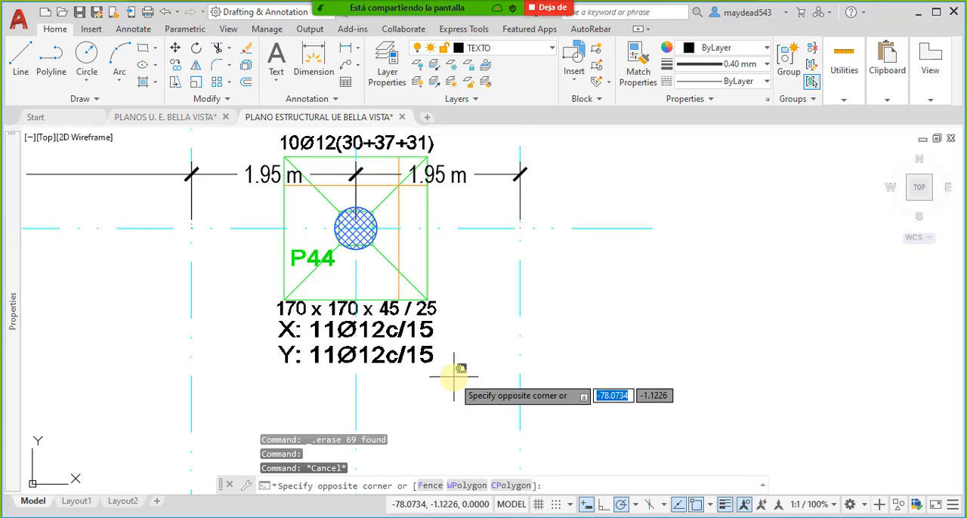
click(402, 323)
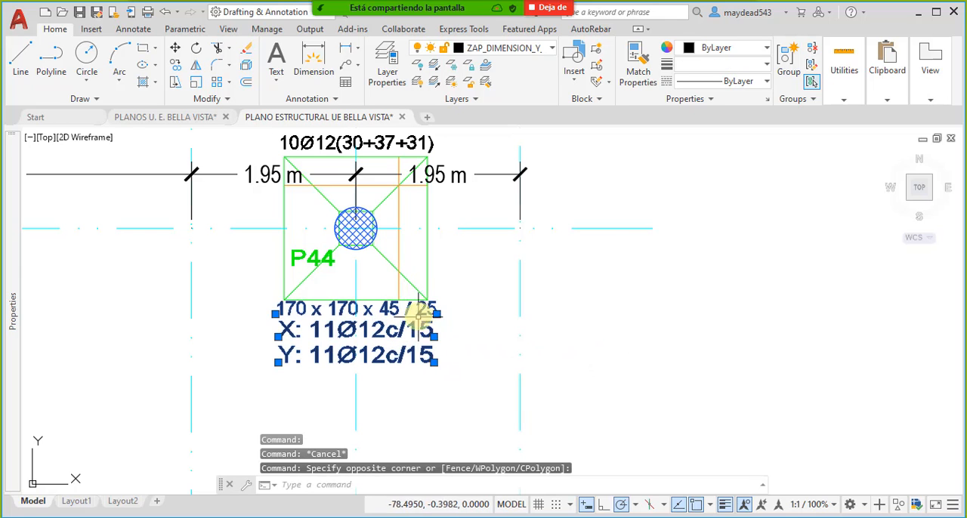
text(M)
key(Return)
click(409, 355)
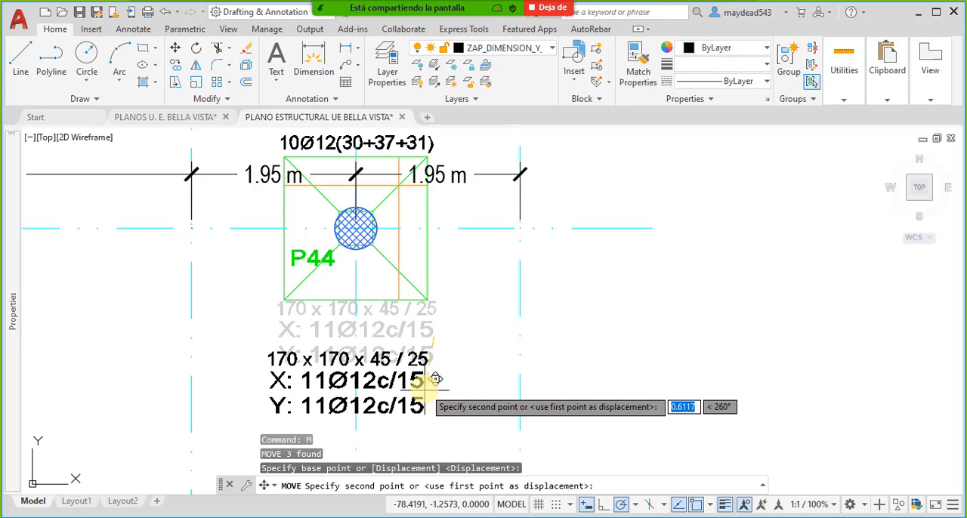
click(414, 428)
- Move the 10Ø12(30+37+31) label above footing P44 into the empty space to the right of axis 4
middle_drag(430, 253, 466, 278)
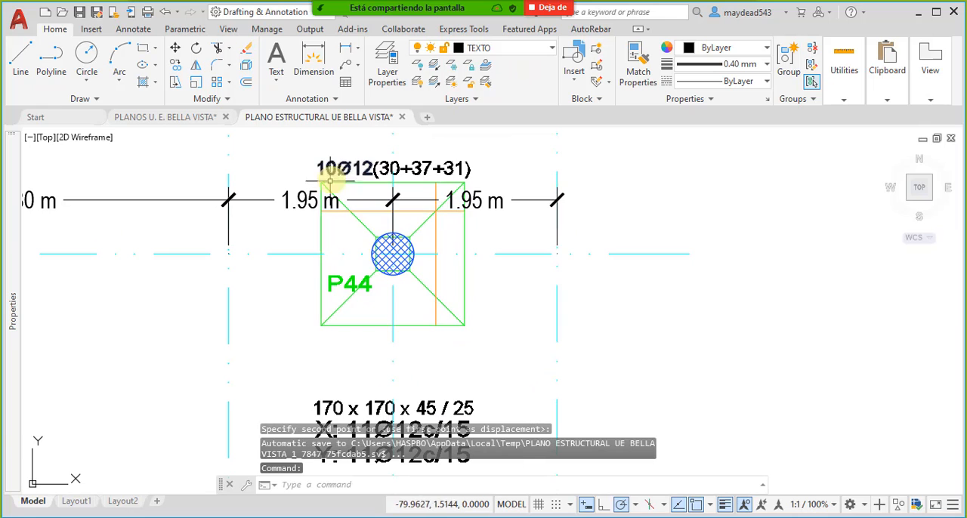
click(476, 162)
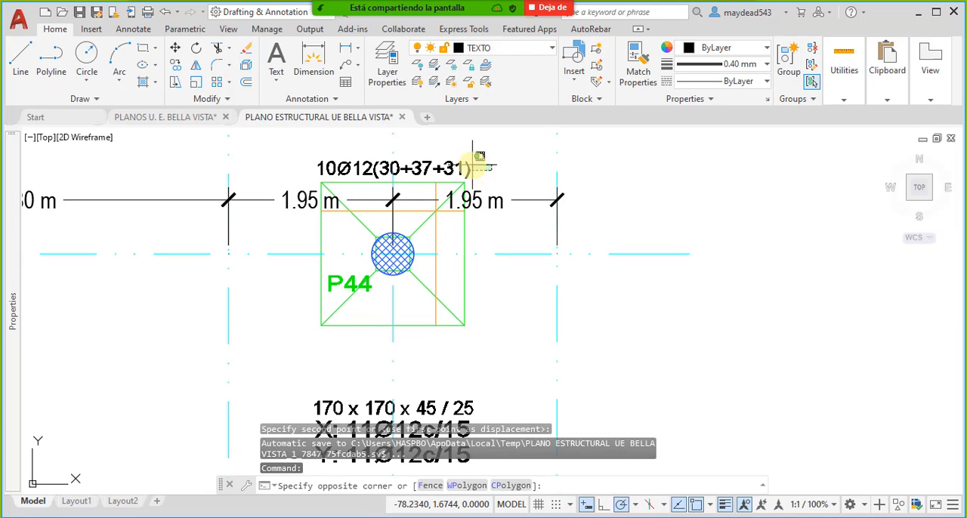
click(447, 163)
middle_drag(353, 167, 390, 251)
scroll(390, 249, up, 4)
key(Escape)
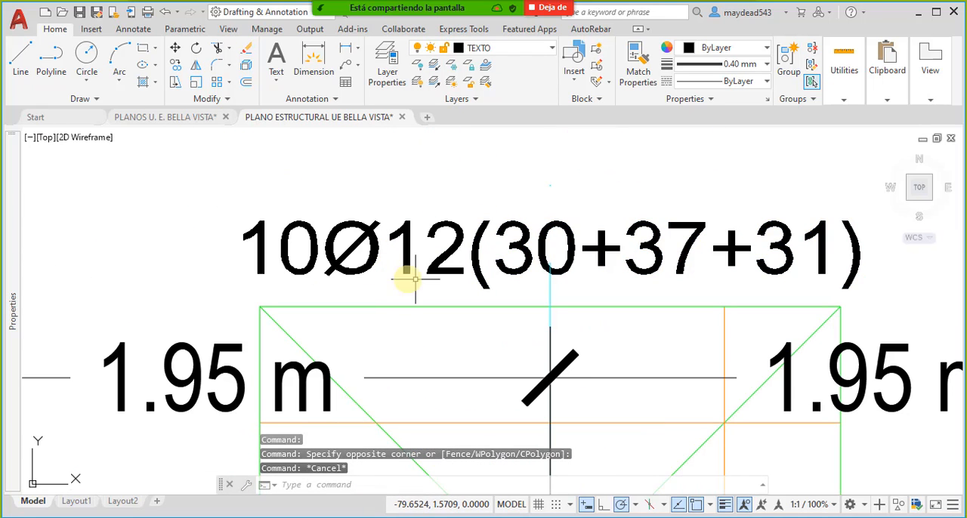
click(479, 287)
click(255, 216)
scroll(321, 215, down, 4)
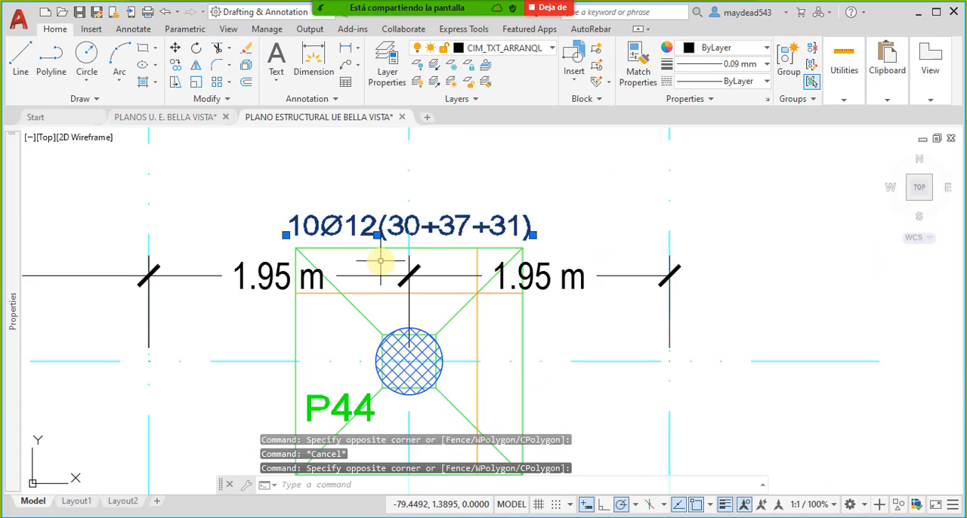
key(Return)
click(470, 205)
scroll(521, 189, down, 4)
scroll(552, 151, up, 3)
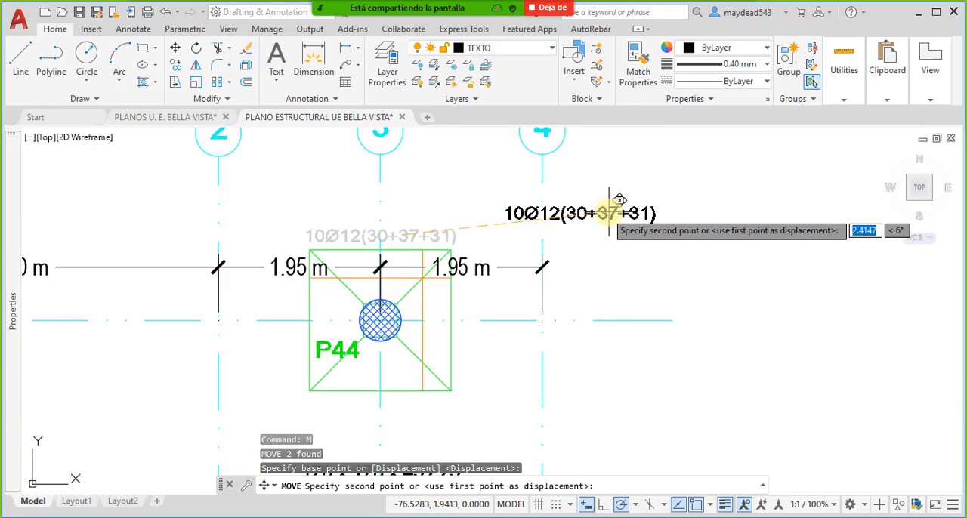
click(687, 207)
scroll(426, 303, up, 5)
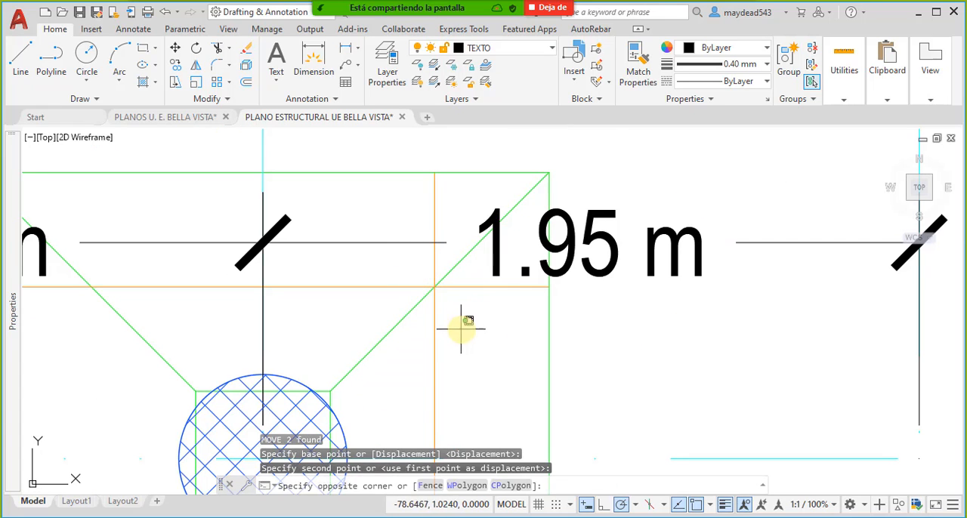
click(434, 322)
click(396, 291)
click(389, 269)
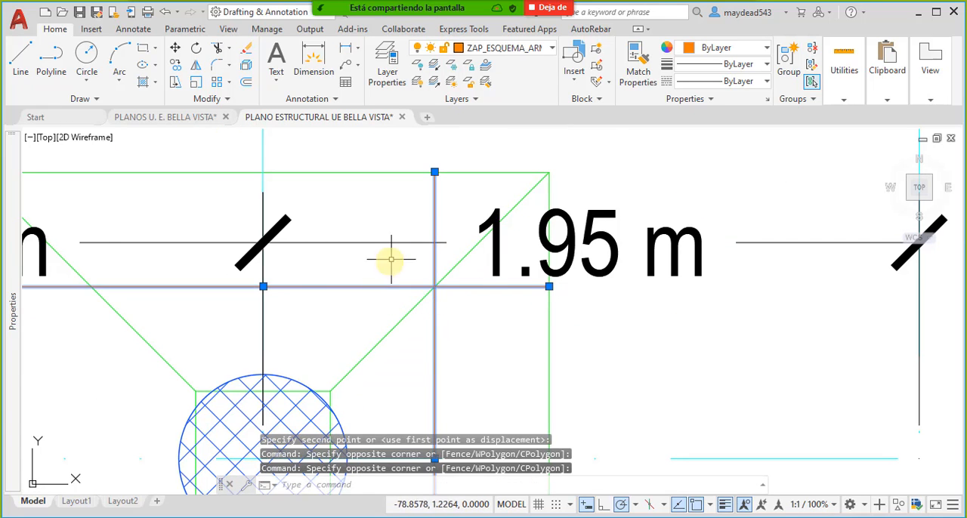
scroll(391, 260, down, 5)
key(Escape)
- Select all lines similar to the horizontal orange reinforcement line in footing P44 and isolate them
scroll(393, 258, up, 3)
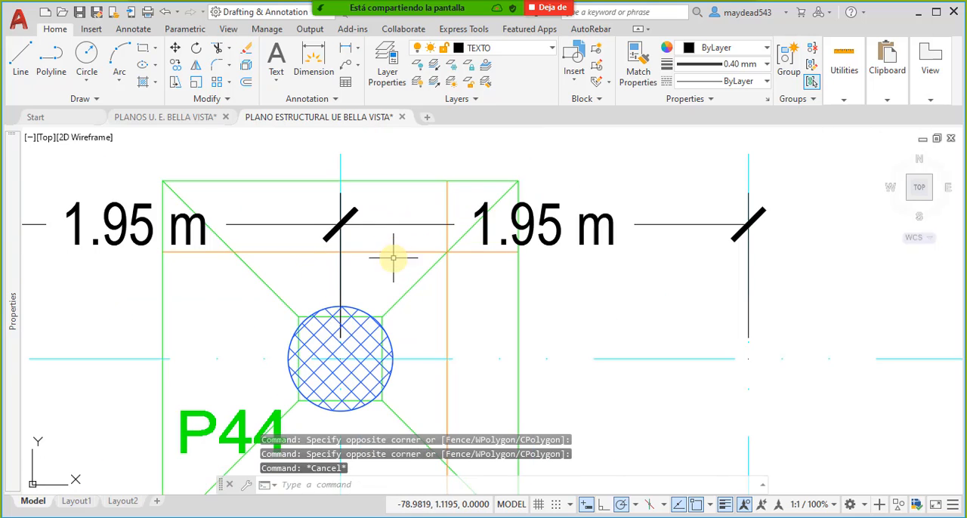
click(394, 253)
right_click(395, 251)
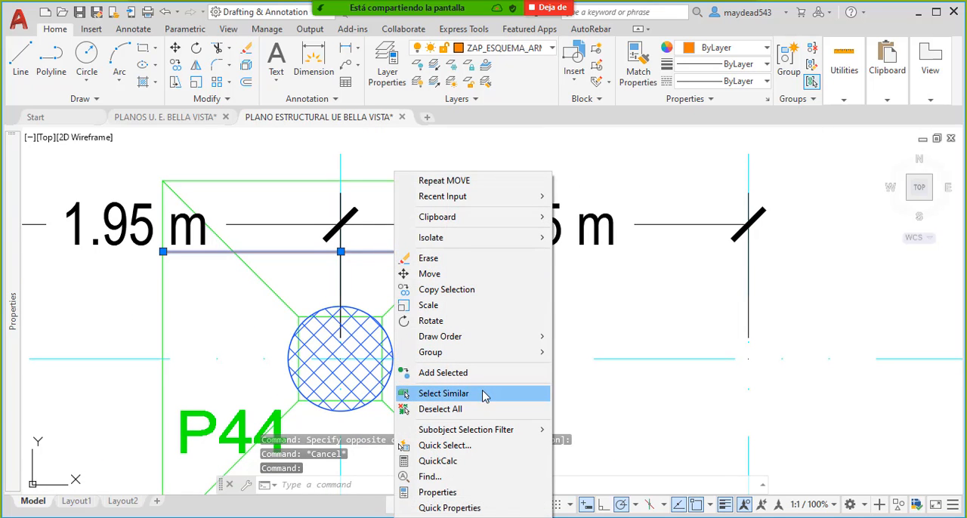
click(367, 274)
click(404, 254)
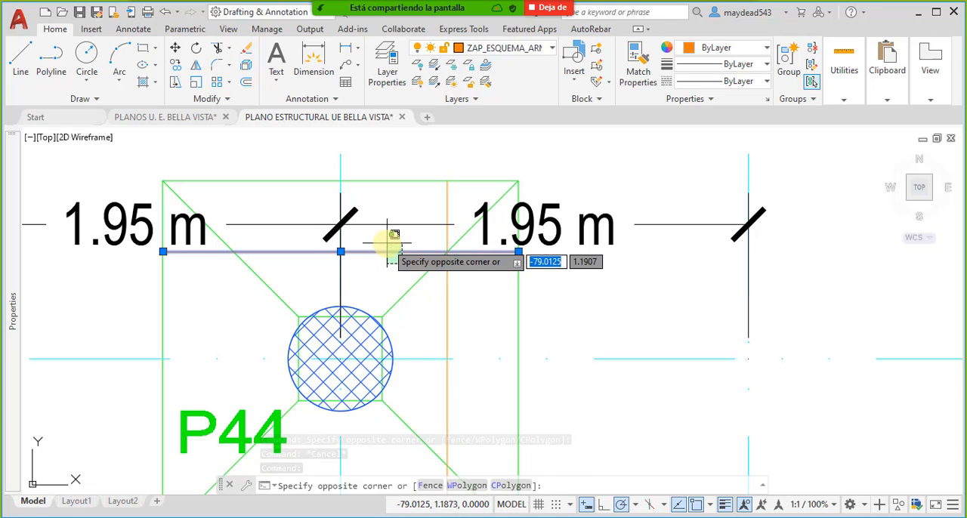
right_click(395, 255)
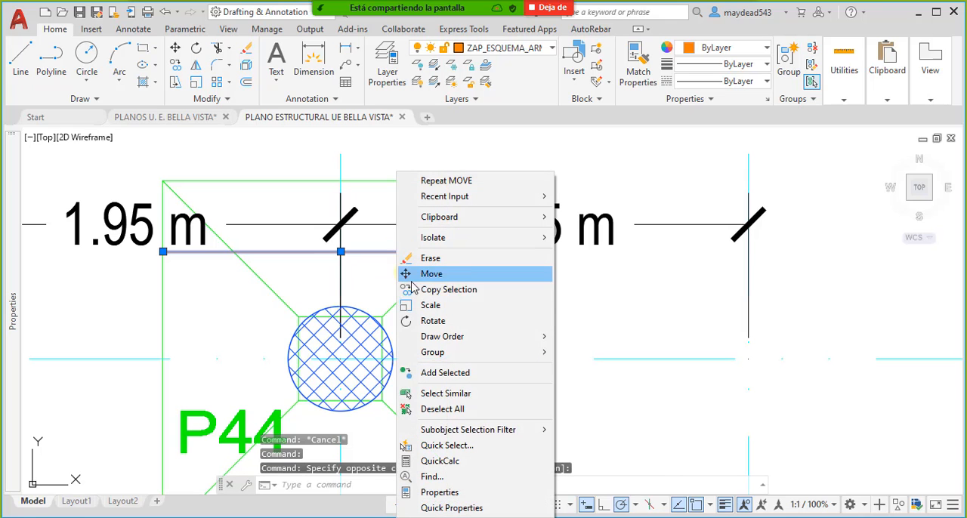
click(446, 393)
scroll(425, 249, down, 6)
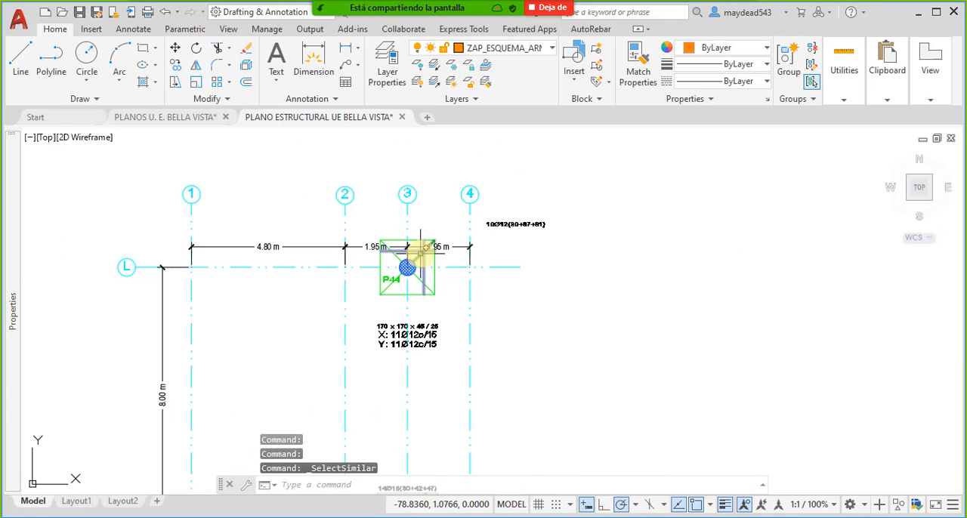
right_click(433, 184)
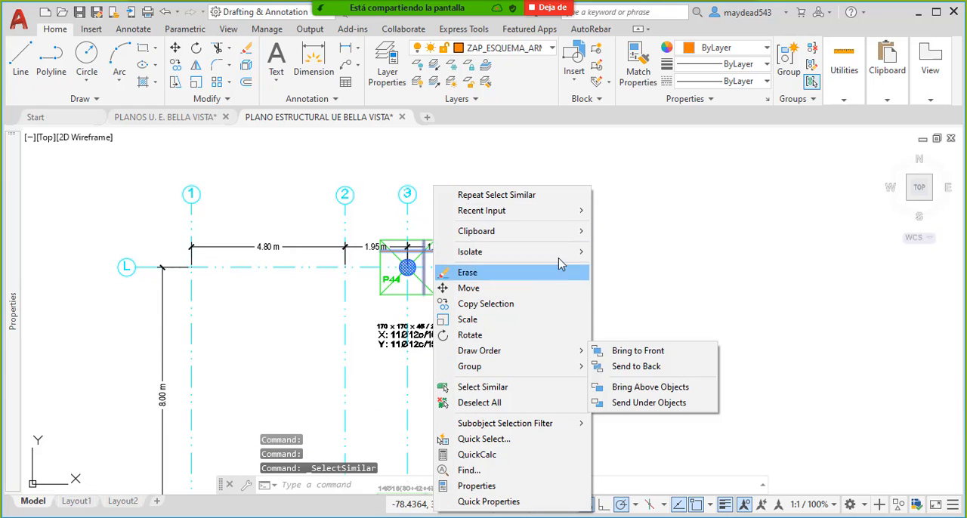
mouse_move(565, 252)
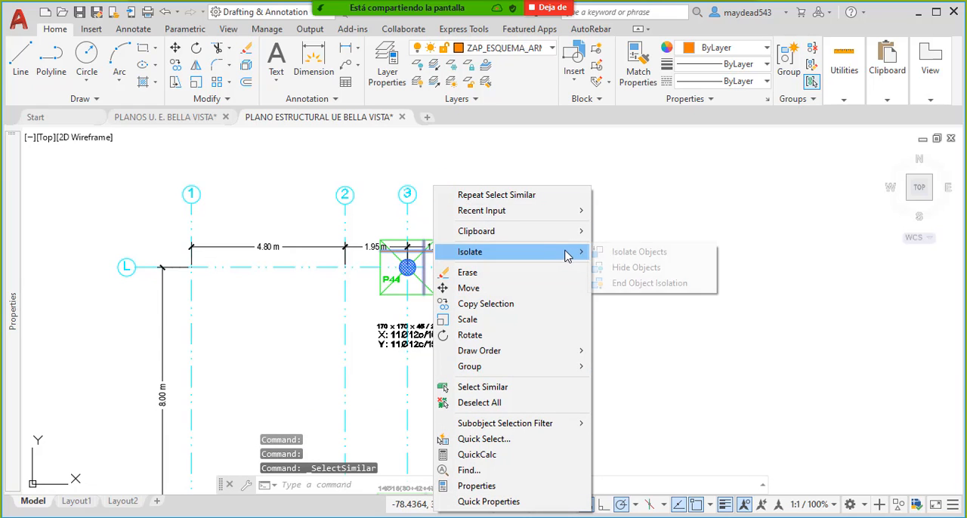
click(650, 252)
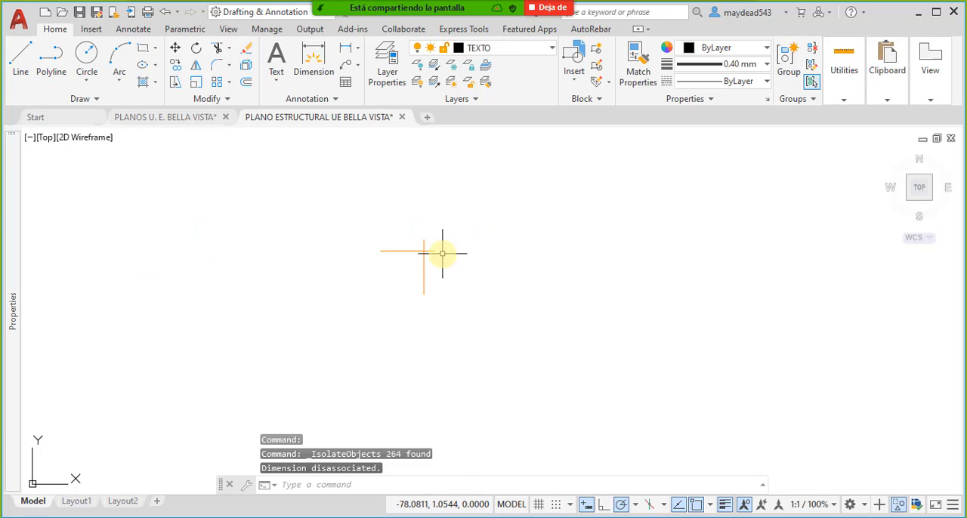
- Erase all isolated orange reinforcement lines belonging to the copied foundation layout, leaving those of the original sheet
click(544, 423)
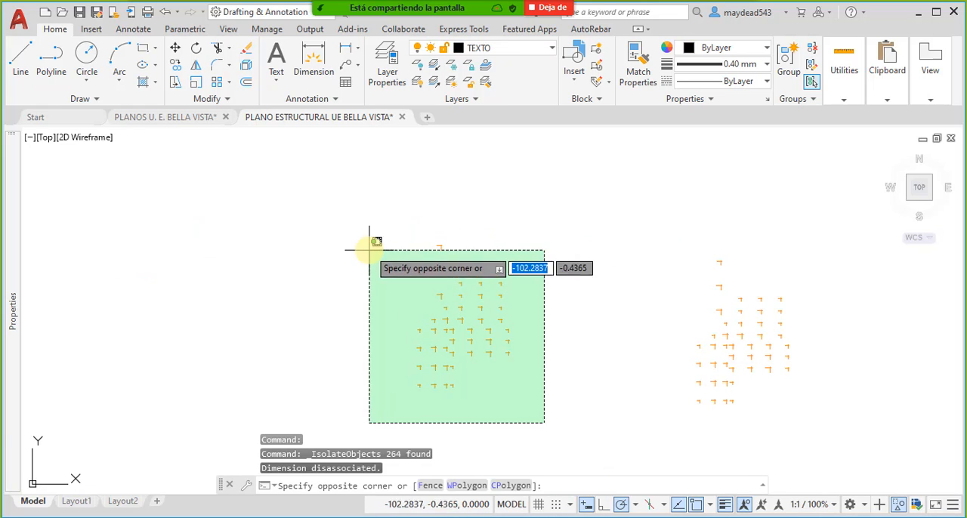
click(336, 198)
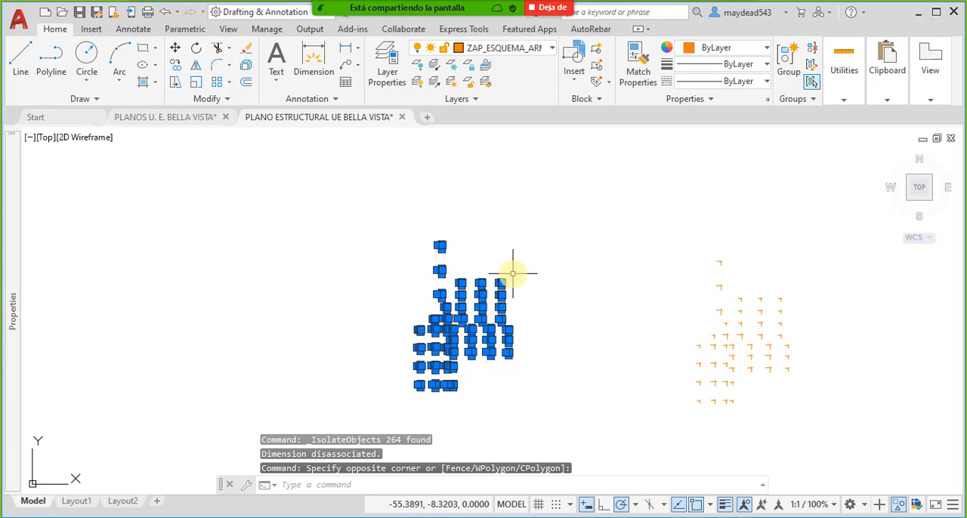
key(Delete)
- End the object isolation to show the whole drawing again
right_click(496, 190)
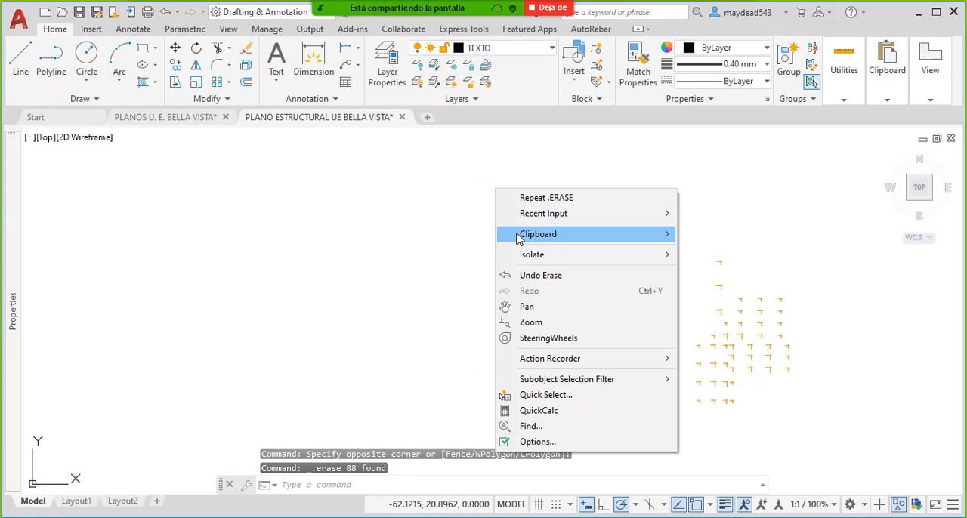
mouse_move(522, 238)
click(321, 166)
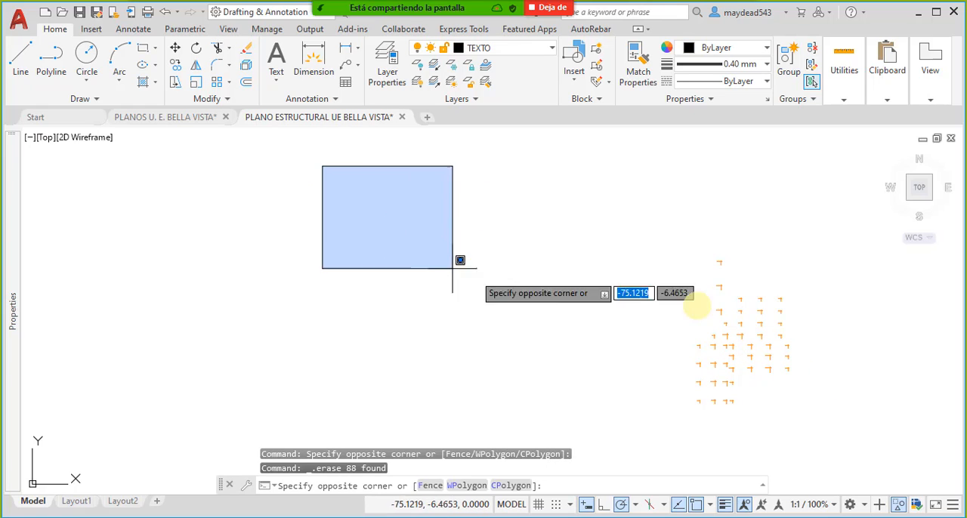
click(719, 234)
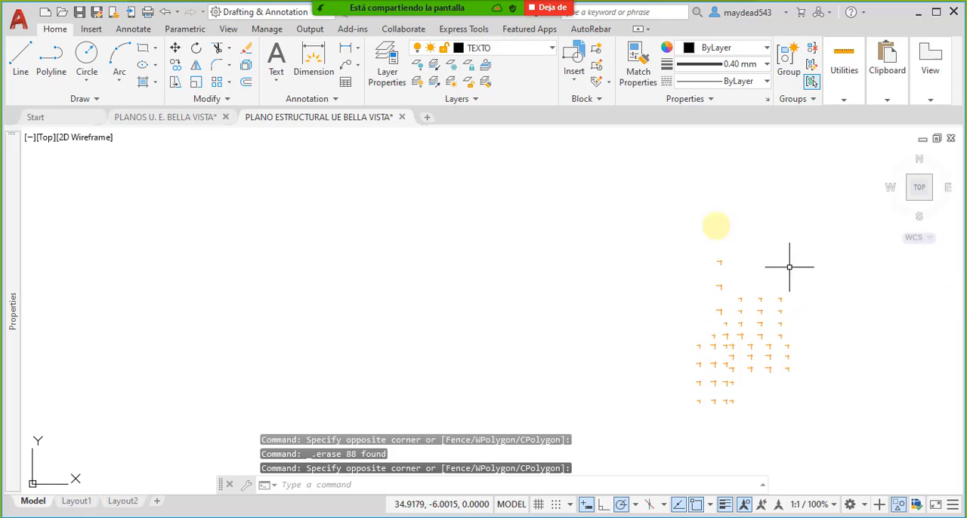
right_click(413, 186)
mouse_move(491, 256)
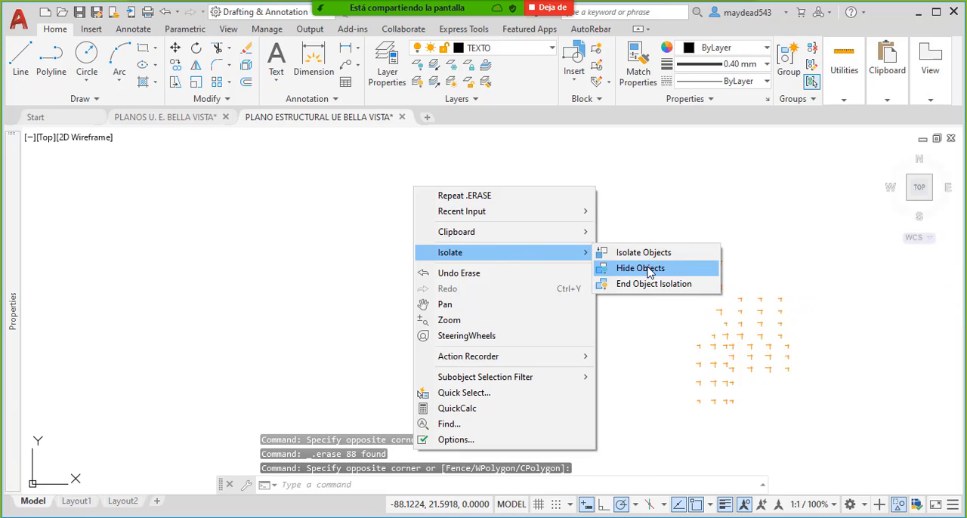
click(654, 285)
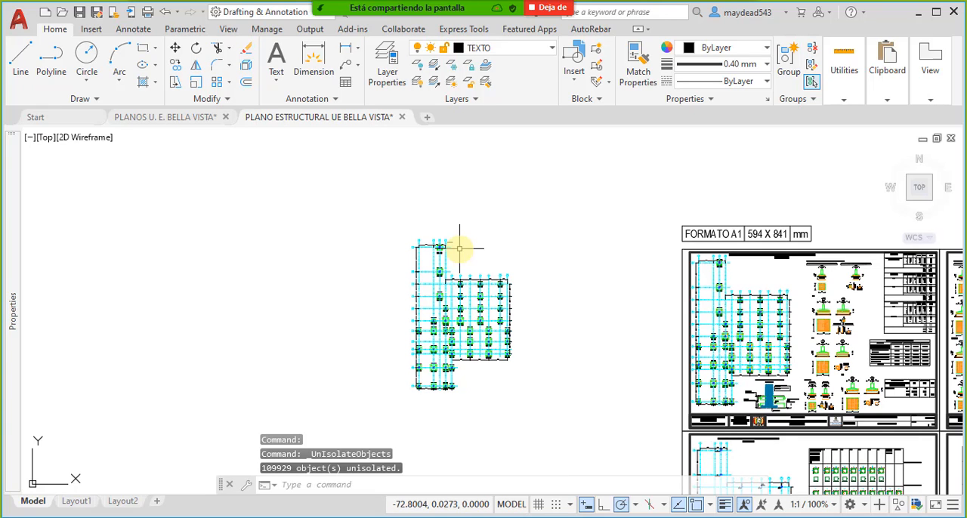
- Select both parts of the 4Ø12(30+22+31) label above footing P39 together with all similar texts
scroll(459, 304, up, 8)
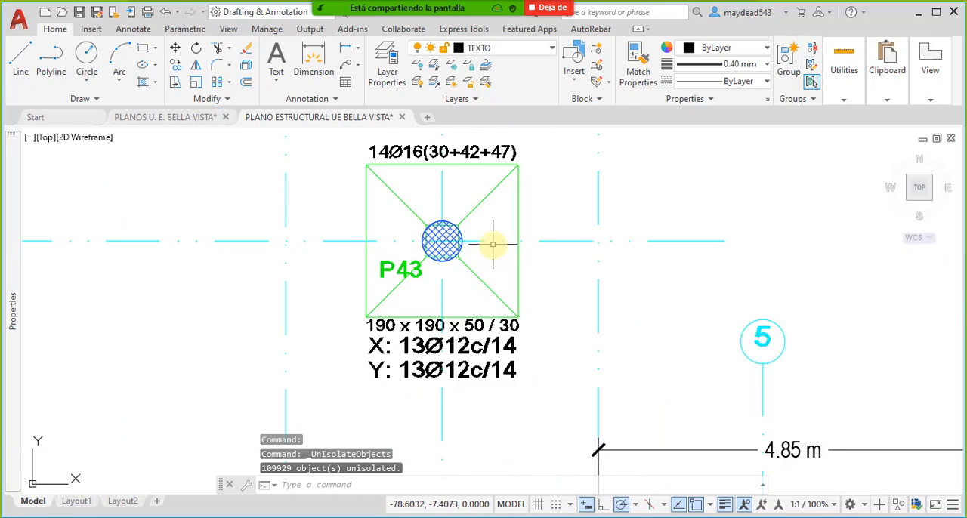
scroll(492, 242, down, 4)
scroll(621, 330, up, 4)
scroll(567, 298, down, 4)
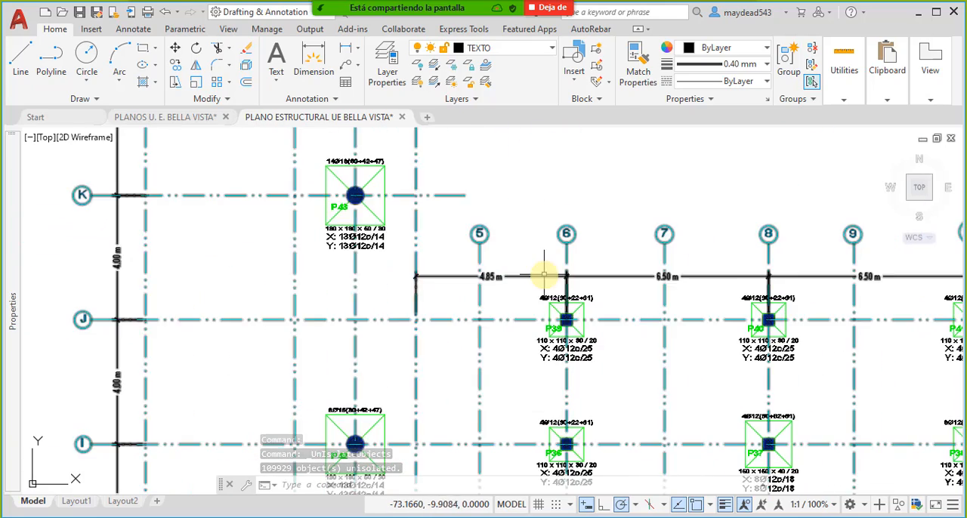
scroll(539, 274, up, 6)
middle_drag(489, 418, 566, 319)
click(566, 320)
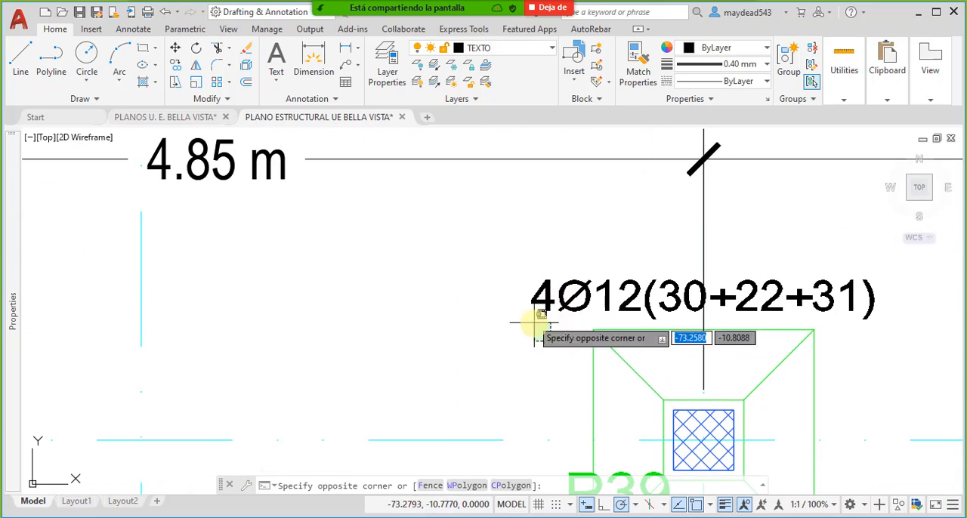
click(507, 276)
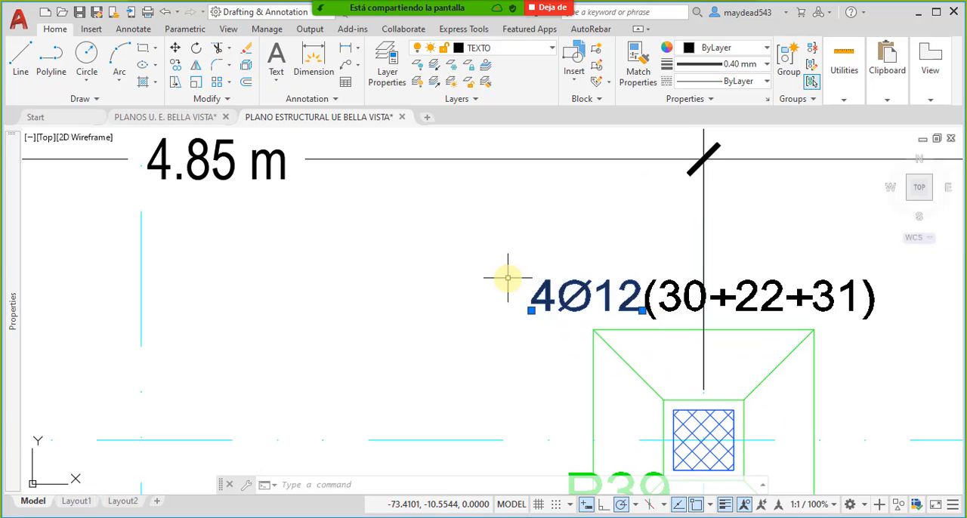
click(891, 317)
click(859, 296)
scroll(667, 294, down, 2)
right_click(756, 136)
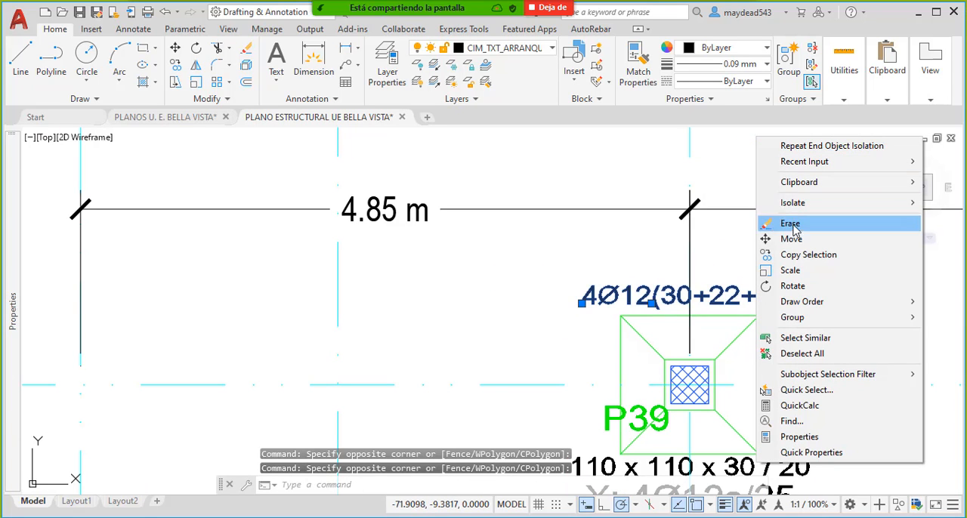
click(771, 337)
- Check the selected bar labels across the copied layout's footings and isolate them
scroll(539, 307, down, 6)
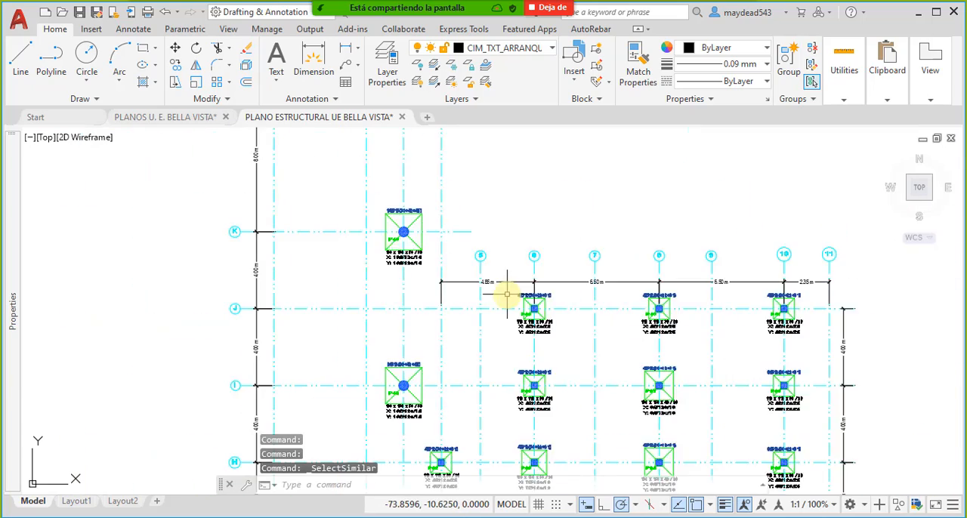
scroll(524, 302, up, 6)
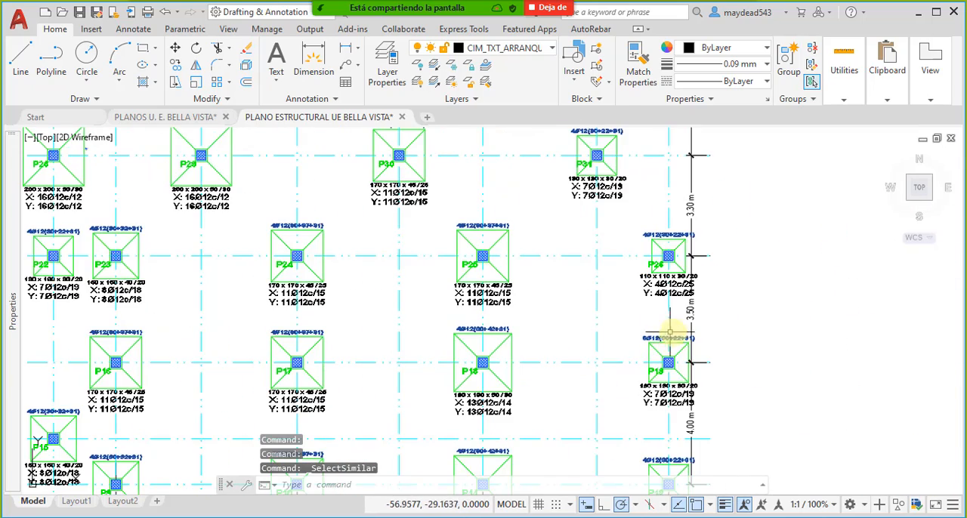
scroll(632, 338, down, 5)
mouse_move(571, 132)
middle_down()
mouse_move(564, 277)
mouse_move(599, 347)
middle_up()
right_click(546, 222)
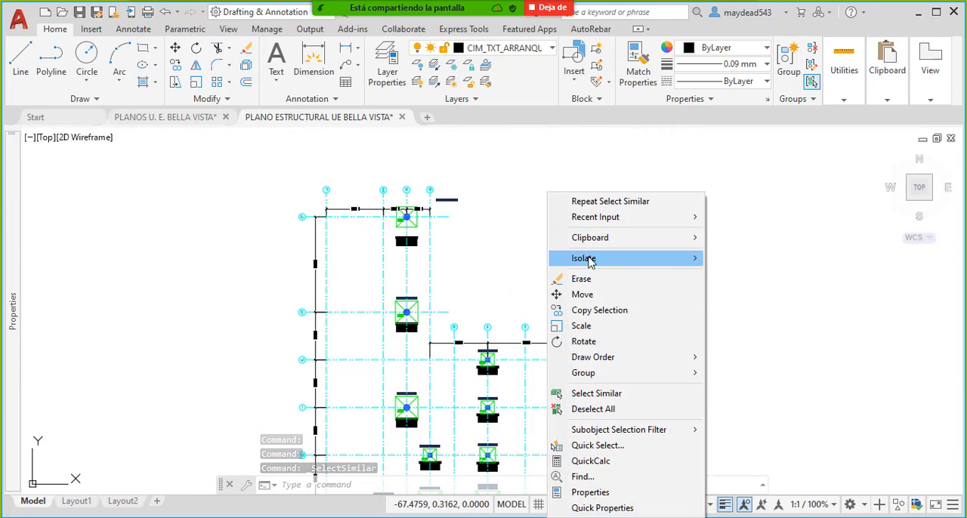
mouse_move(589, 260)
click(767, 261)
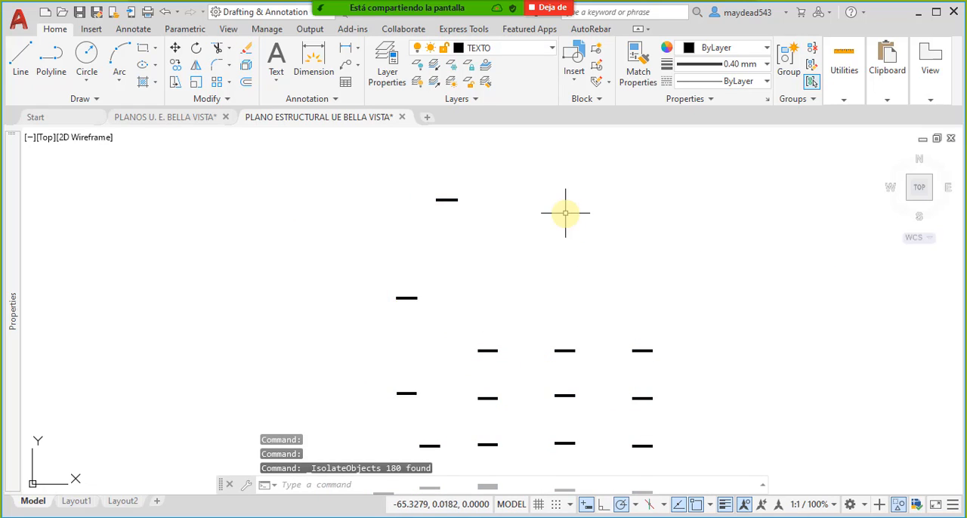
- Erase the isolated bar labels belonging to the copied foundation layout and end the object isolation
click(646, 440)
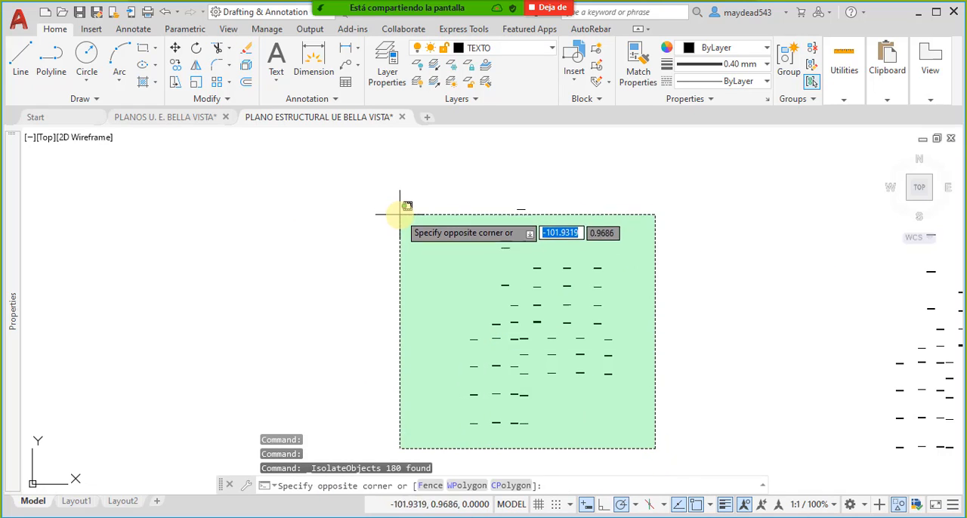
click(402, 204)
key(Delete)
right_click(511, 190)
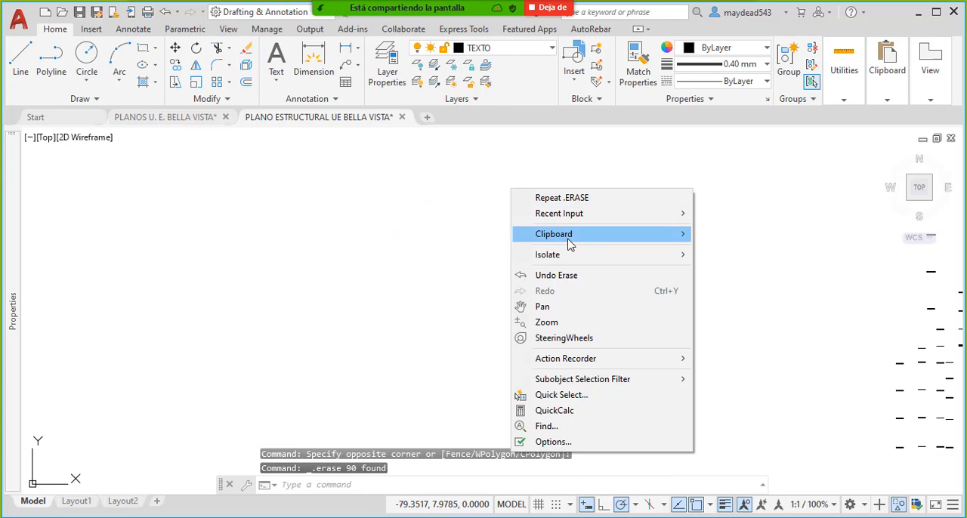
mouse_move(585, 257)
click(753, 288)
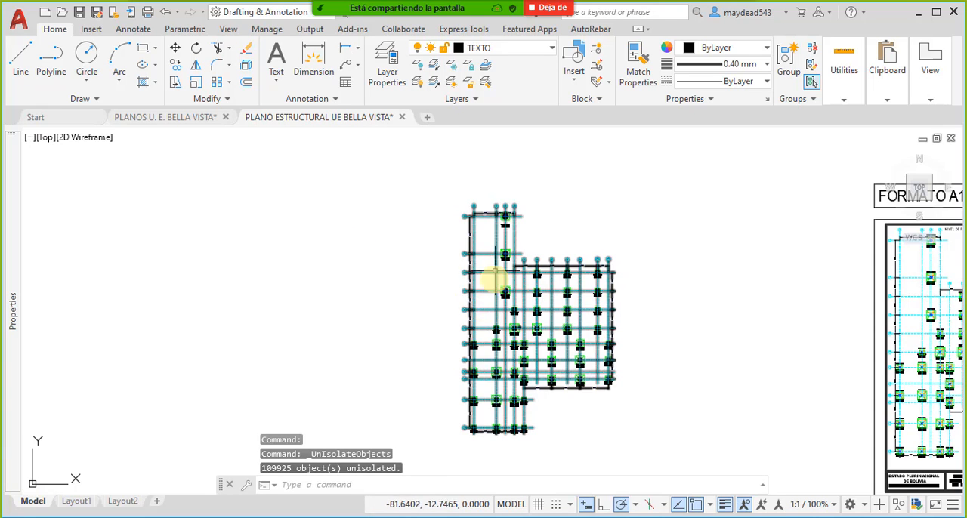
- Examine footing P44 in the copied layout, including its column, dimensions, size text and X/Y reinforcement texts
scroll(501, 276, up, 8)
middle_drag(480, 377, 492, 256)
scroll(484, 257, up, 7)
scroll(472, 255, down, 7)
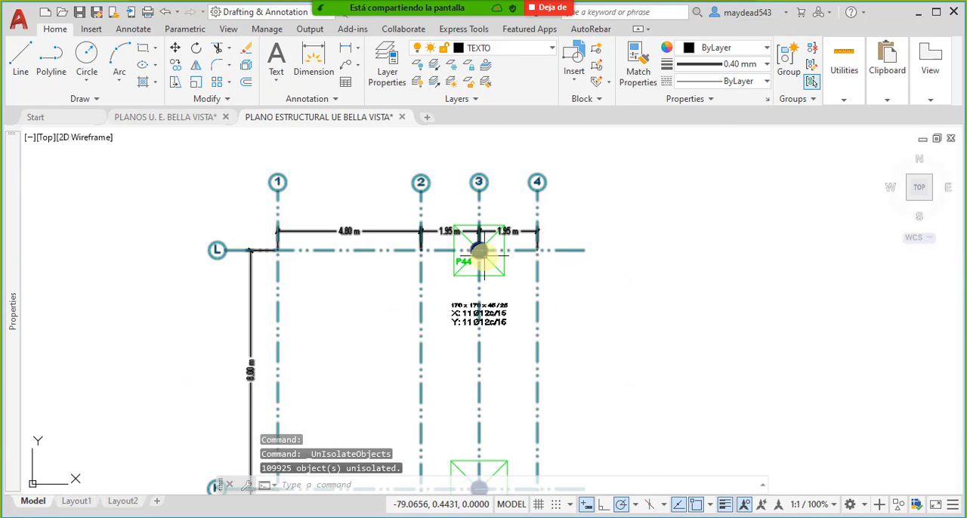
scroll(475, 257, up, 6)
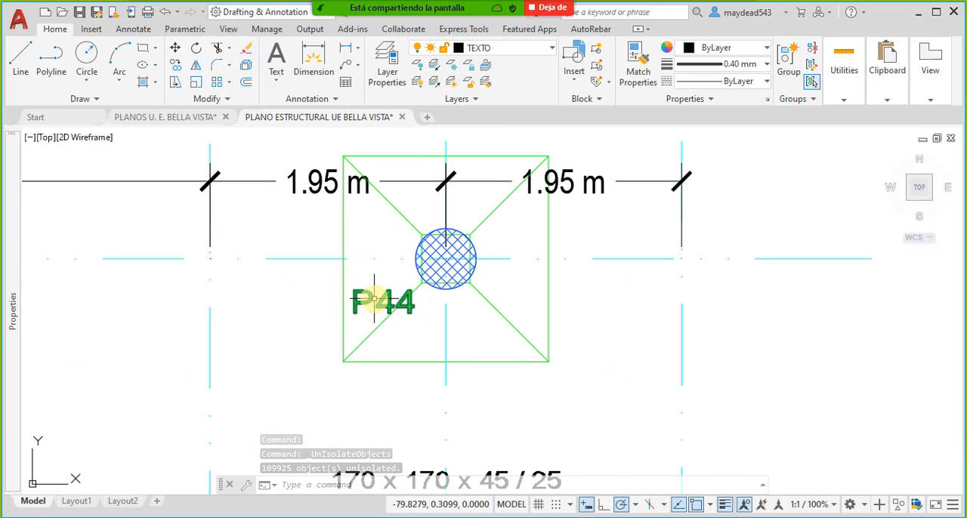
mouse_move(374, 299)
middle_down()
mouse_move(452, 294)
mouse_move(455, 325)
mouse_move(478, 326)
middle_up()
scroll(458, 291, down, 5)
scroll(458, 291, up, 5)
scroll(464, 317, down, 2)
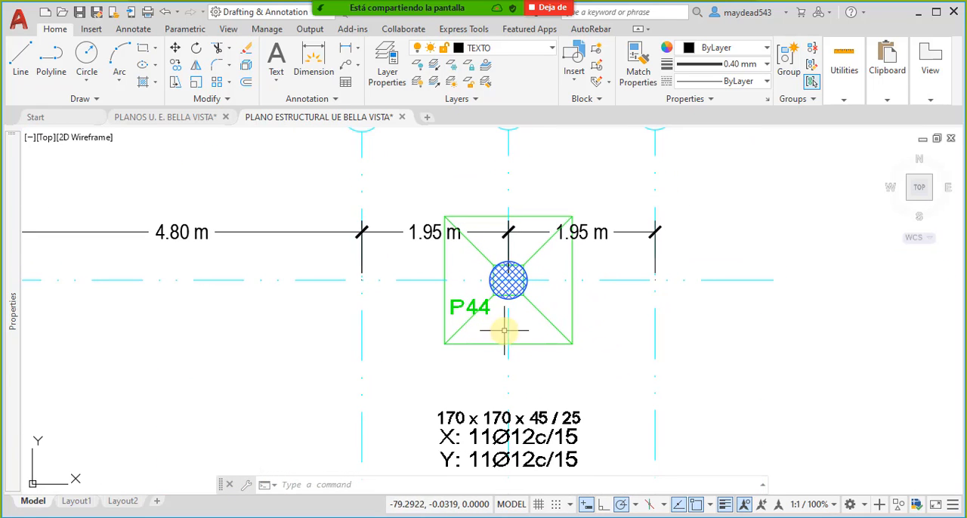
middle_drag(478, 221, 454, 205)
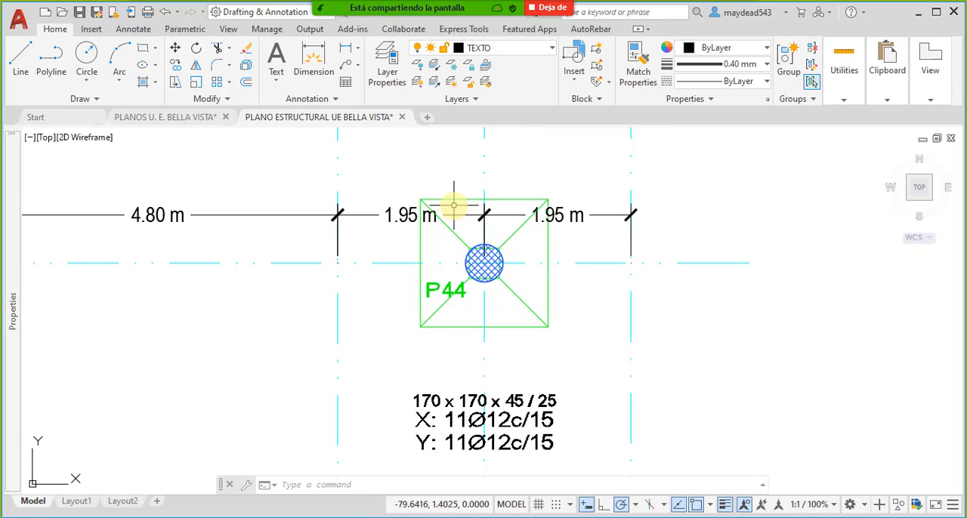
middle_drag(514, 243, 516, 214)
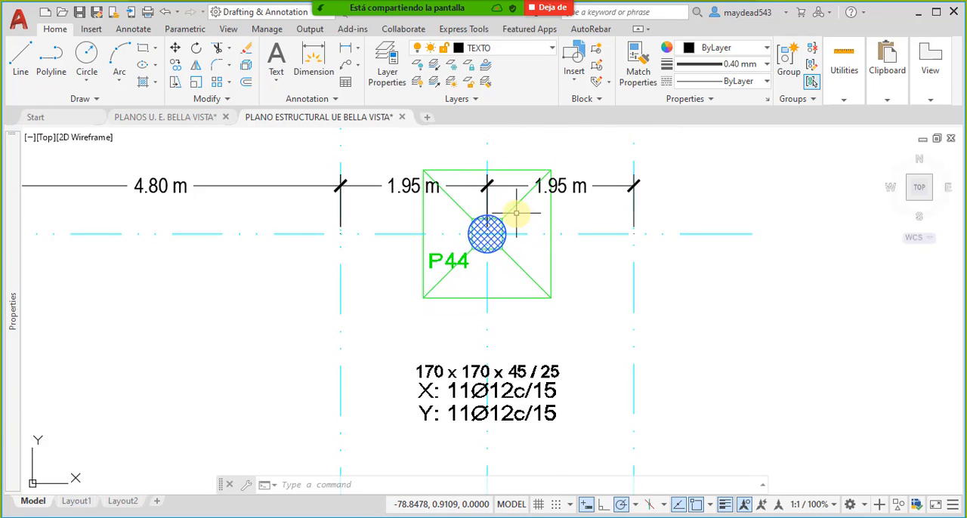
- Look over the other footings of the copied layout, such as P43 and P39 to P41, and return to P44
scroll(517, 213, down, 2)
middle_drag(531, 281, 489, 209)
middle_drag(493, 344, 492, 246)
scroll(496, 339, down, 4)
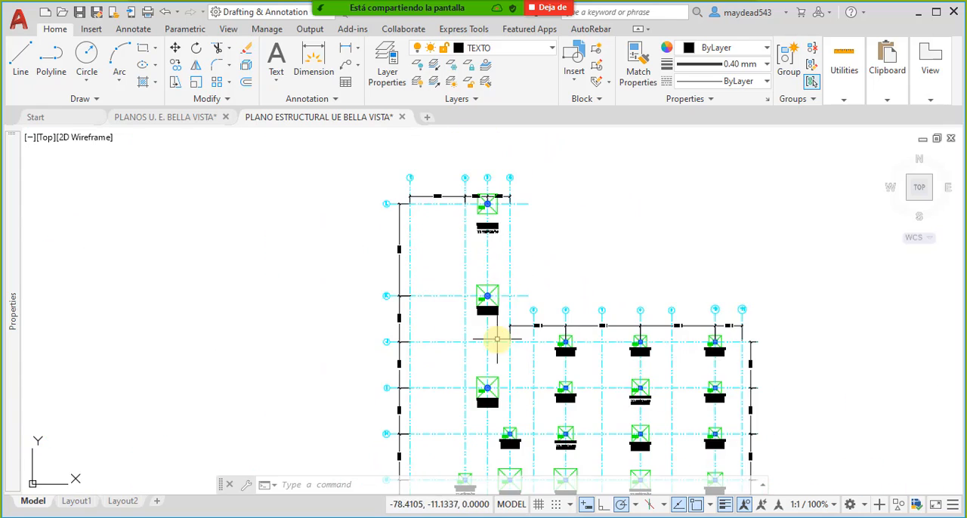
scroll(503, 384, up, 4)
scroll(489, 324, up, 3)
scroll(477, 323, down, 4)
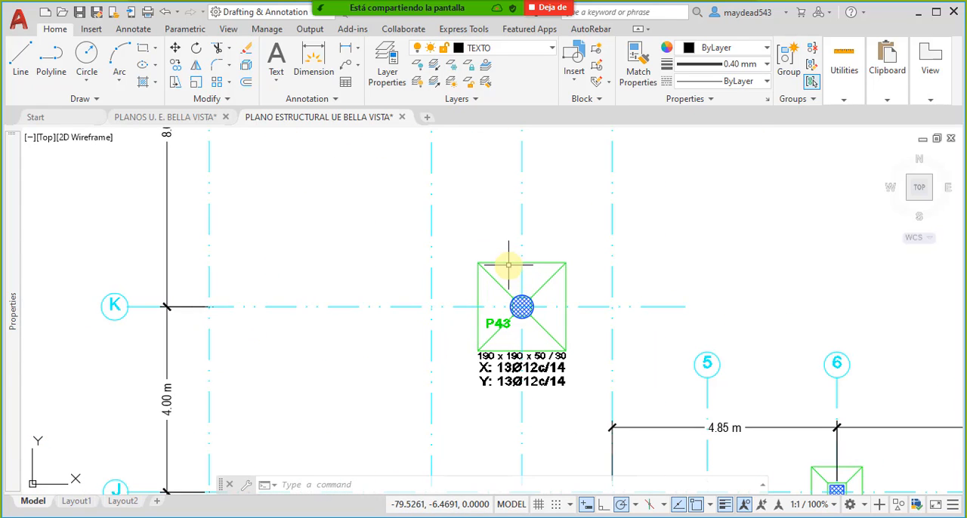
middle_drag(513, 390, 424, 298)
middle_drag(645, 371, 416, 248)
scroll(528, 310, down, 6)
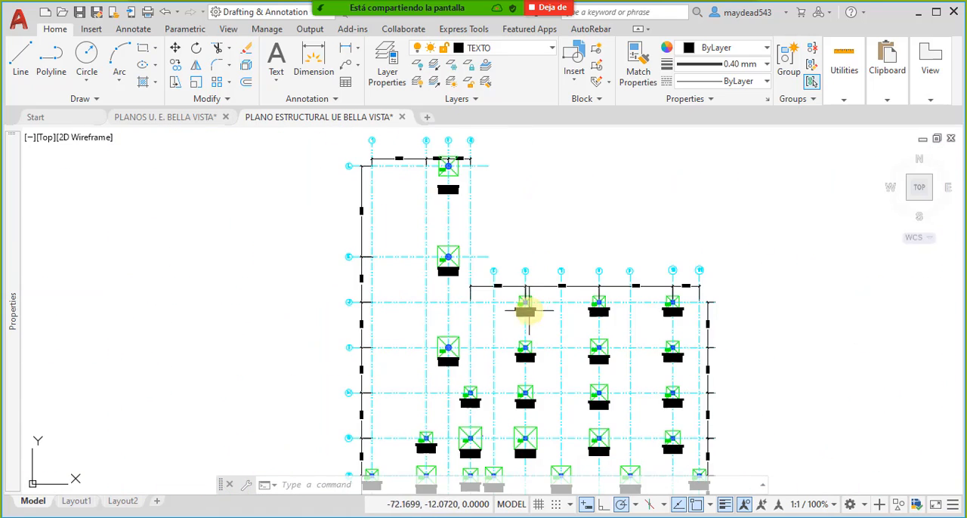
middle_drag(550, 304, 544, 308)
scroll(586, 330, up, 6)
scroll(587, 312, down, 2)
middle_drag(426, 268, 501, 428)
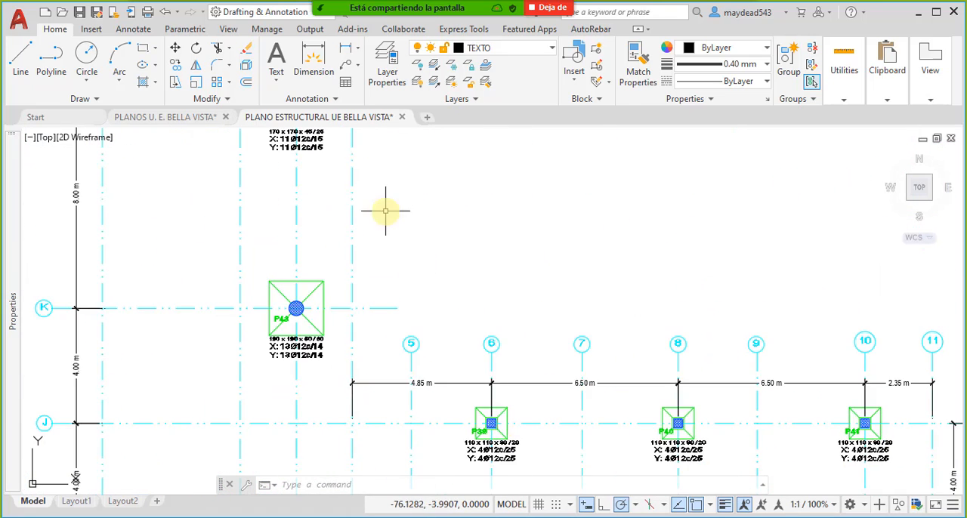
middle_drag(386, 210, 554, 403)
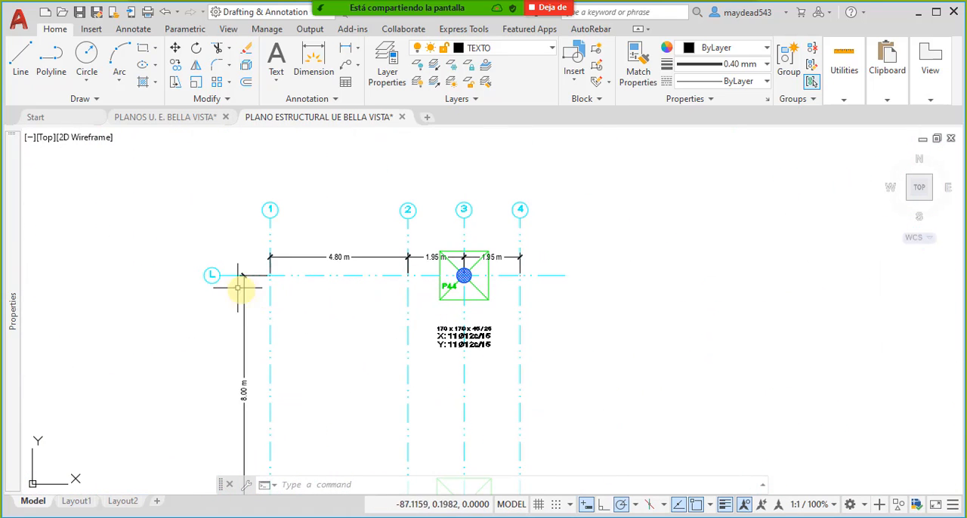
scroll(459, 281, up, 2)
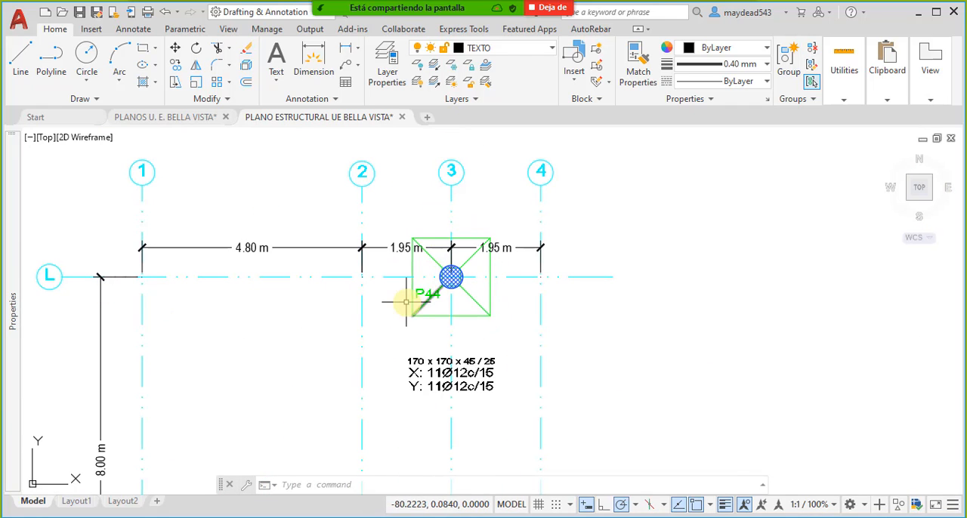
scroll(422, 294, up, 4)
scroll(430, 291, down, 2)
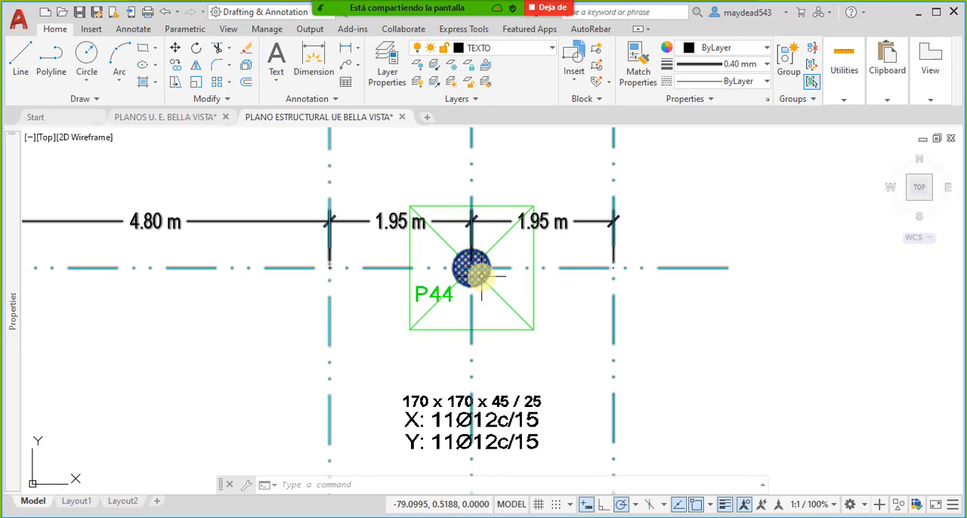
scroll(483, 271, down, 10)
right_click(540, 516)
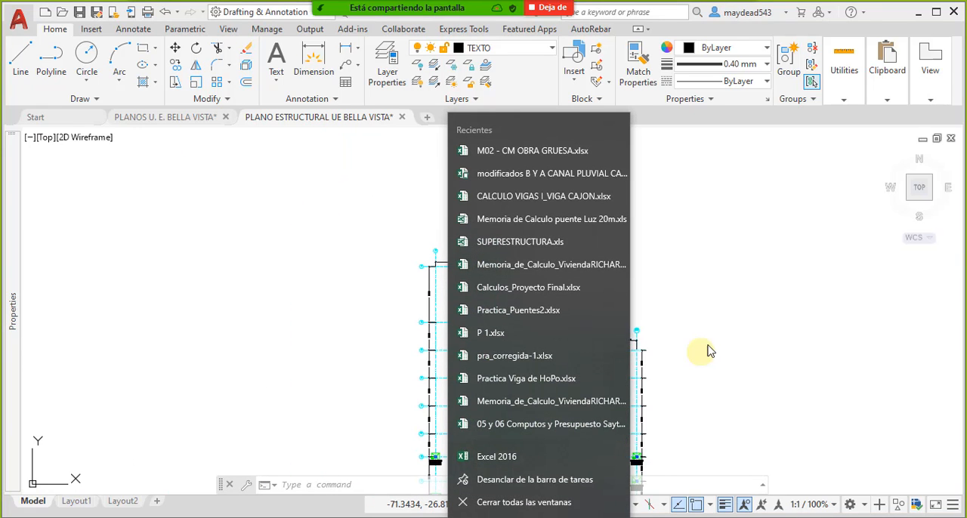
click(626, 324)
- Erase the single object that holds the axis grid, dimensions and column hatches of the copied foundation layout
scroll(627, 324, up, 4)
scroll(597, 310, up, 4)
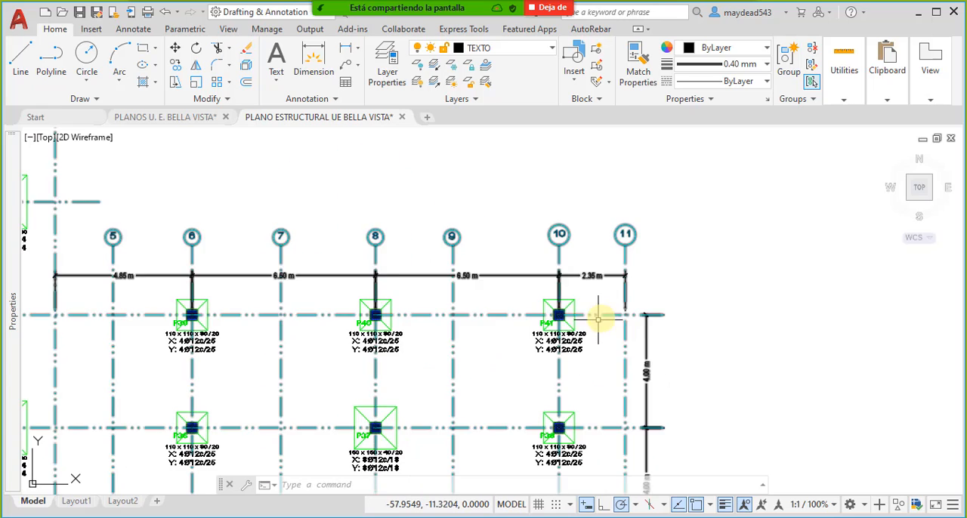
scroll(582, 306, up, 3)
scroll(583, 308, down, 3)
middle_drag(581, 315, 725, 319)
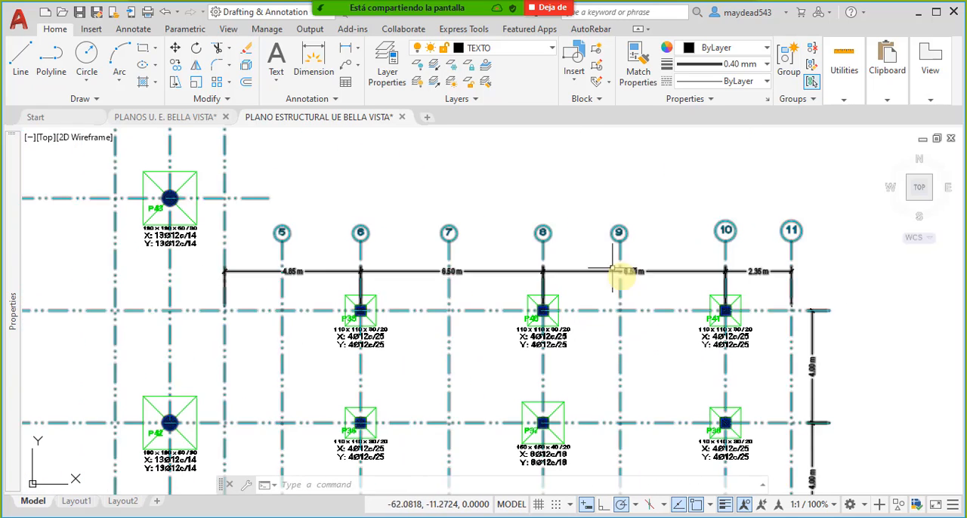
click(575, 247)
click(453, 205)
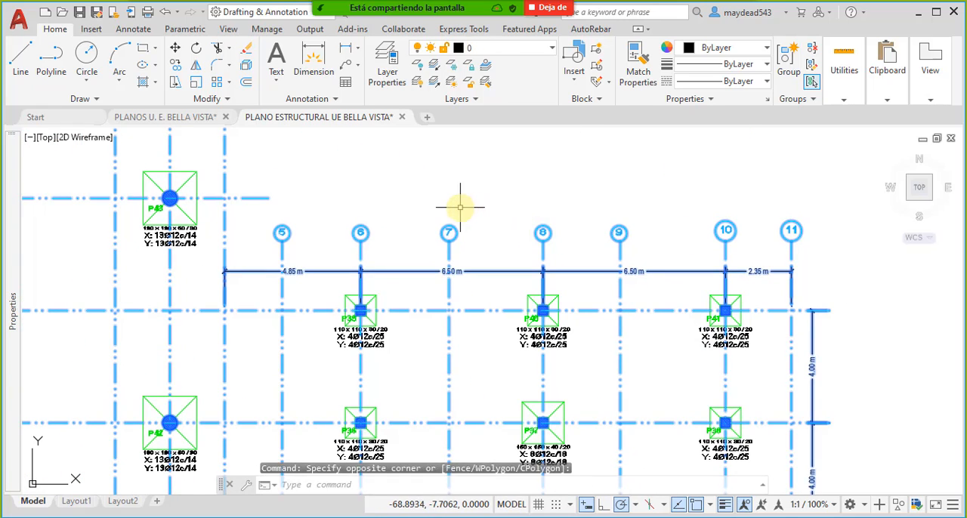
scroll(492, 222, down, 5)
scroll(561, 246, up, 4)
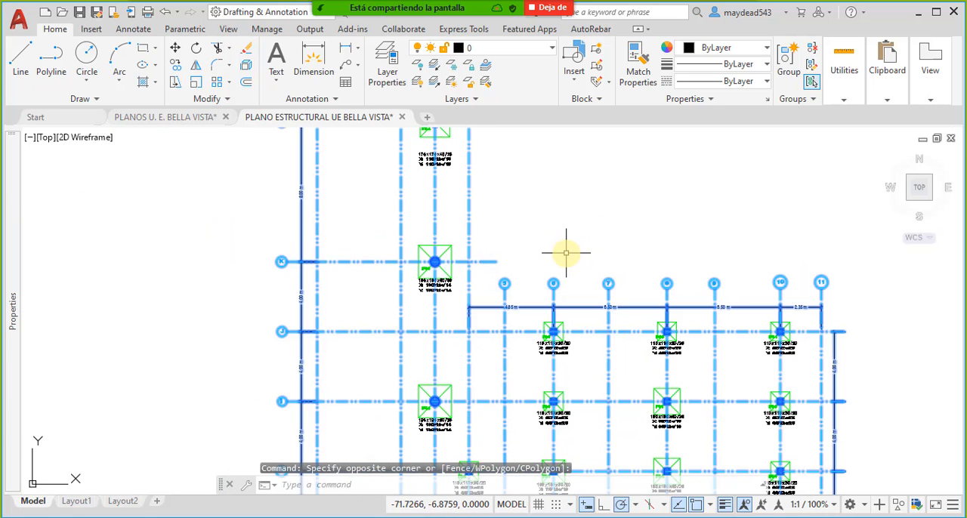
key(Delete)
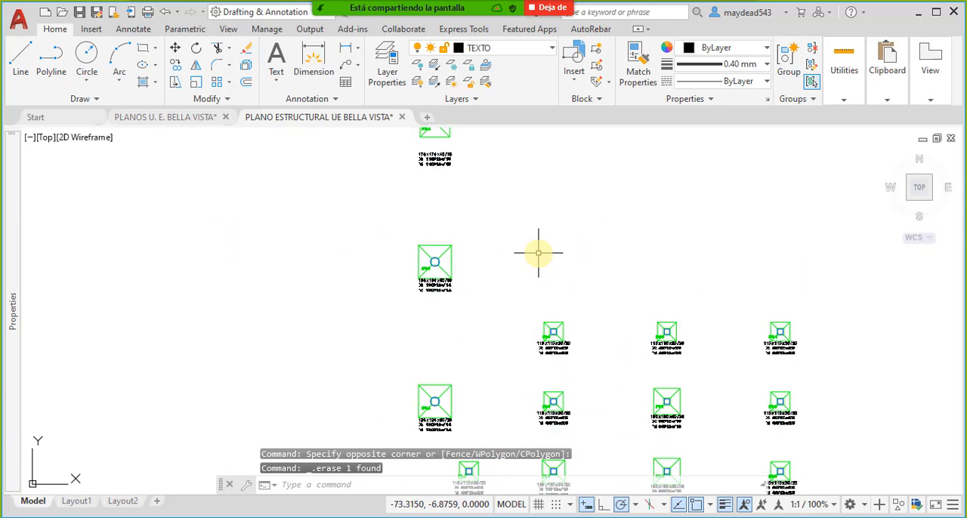
- Try to select the X and Y reinforcement texts below footing P44 together with all similar texts
scroll(538, 249, down, 6)
scroll(523, 255, up, 10)
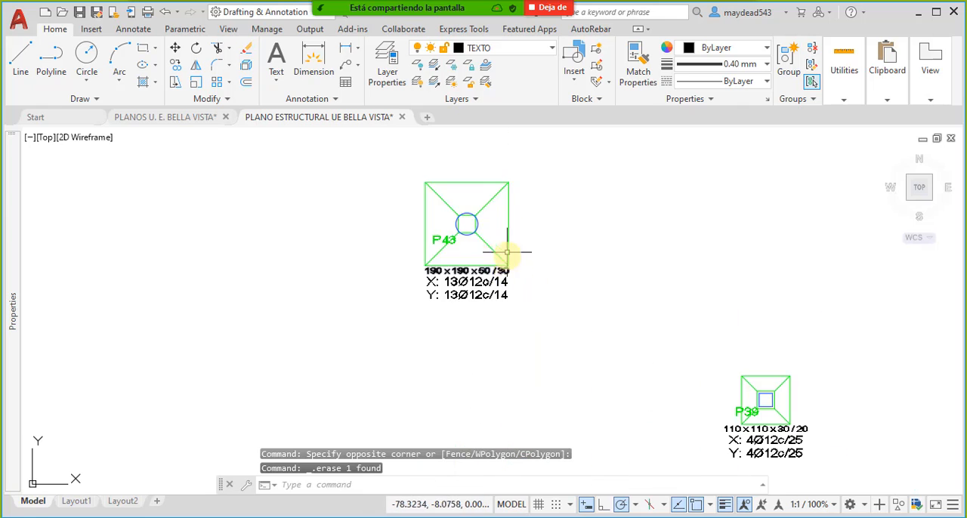
middle_drag(507, 267, 514, 320)
middle_drag(534, 199, 538, 373)
middle_drag(412, 170, 407, 233)
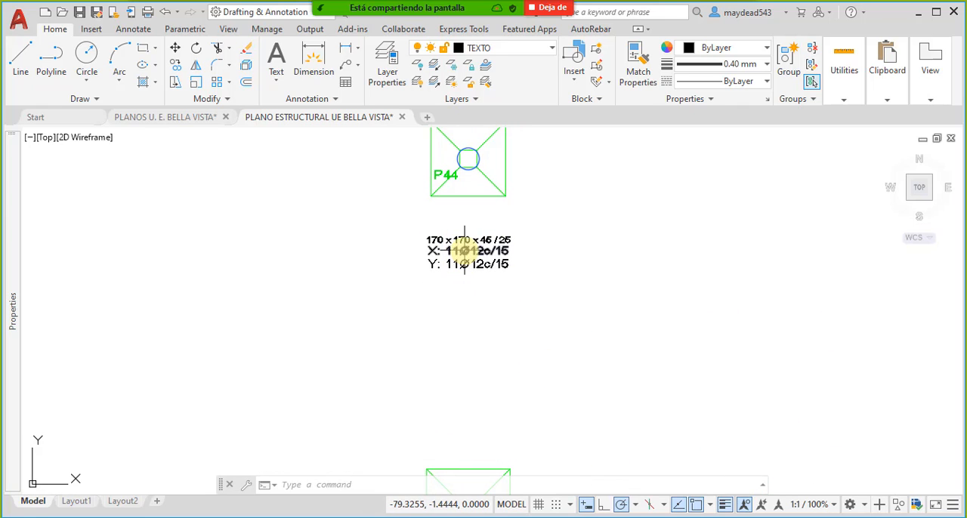
scroll(456, 253, up, 4)
click(675, 340)
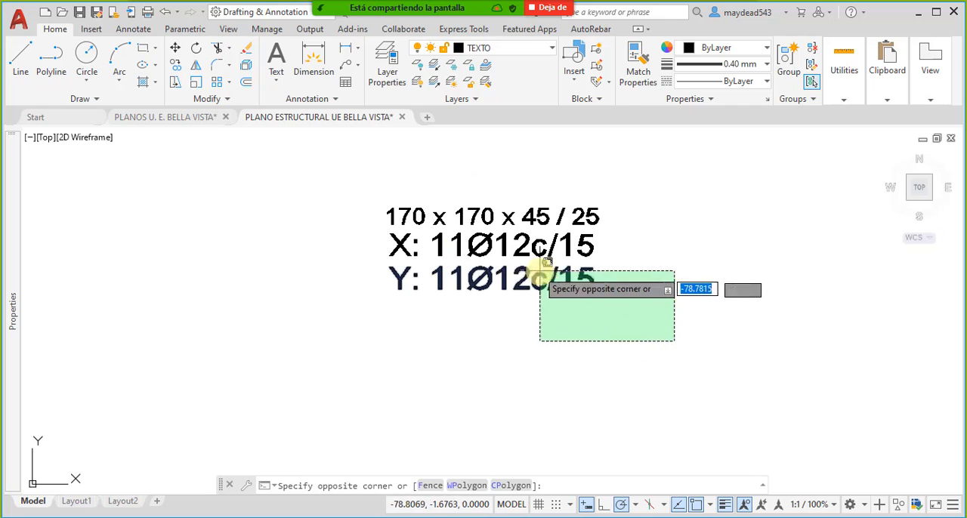
click(441, 234)
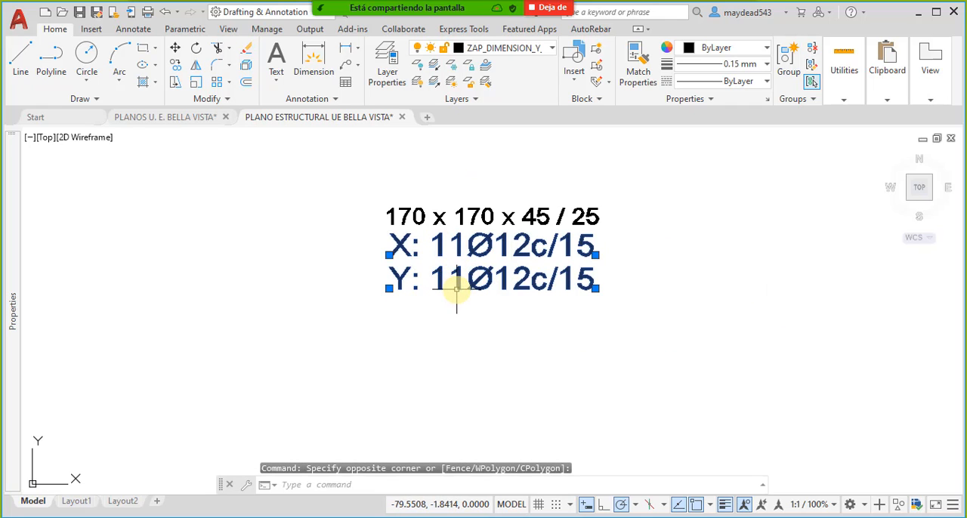
scroll(480, 274, down, 4)
right_click(627, 190)
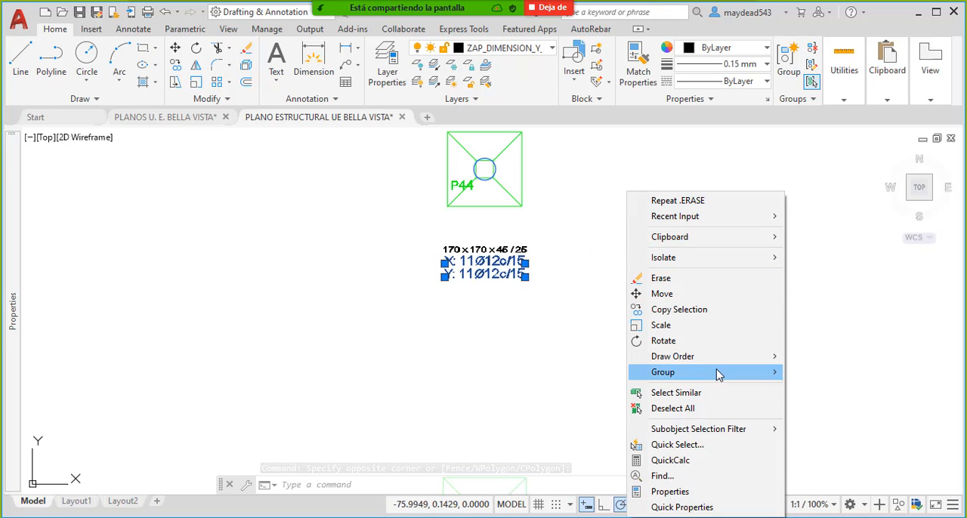
click(725, 393)
scroll(556, 243, down, 2)
scroll(555, 243, up, 4)
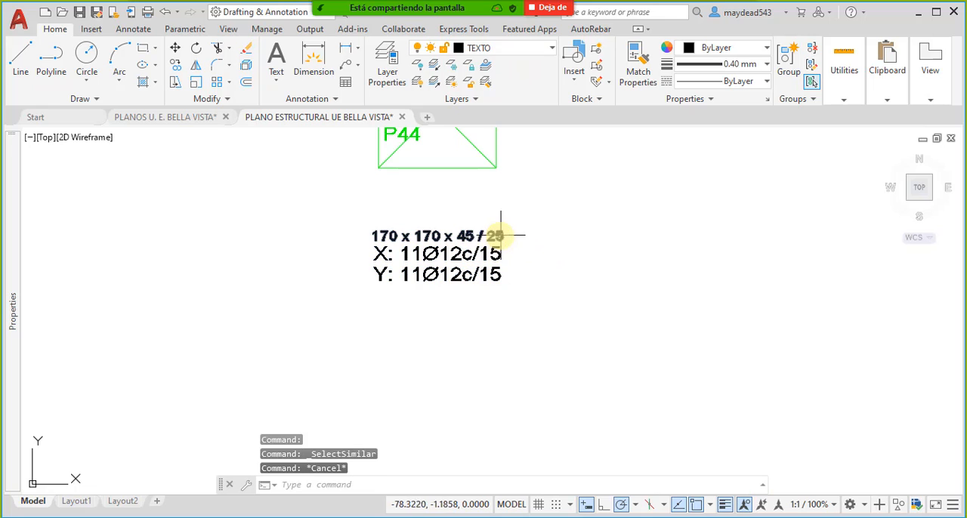
- Erase the X and Y reinforcement texts below footings P44 and P43, keeping their size texts
middle_drag(462, 300, 501, 302)
click(717, 313)
click(464, 246)
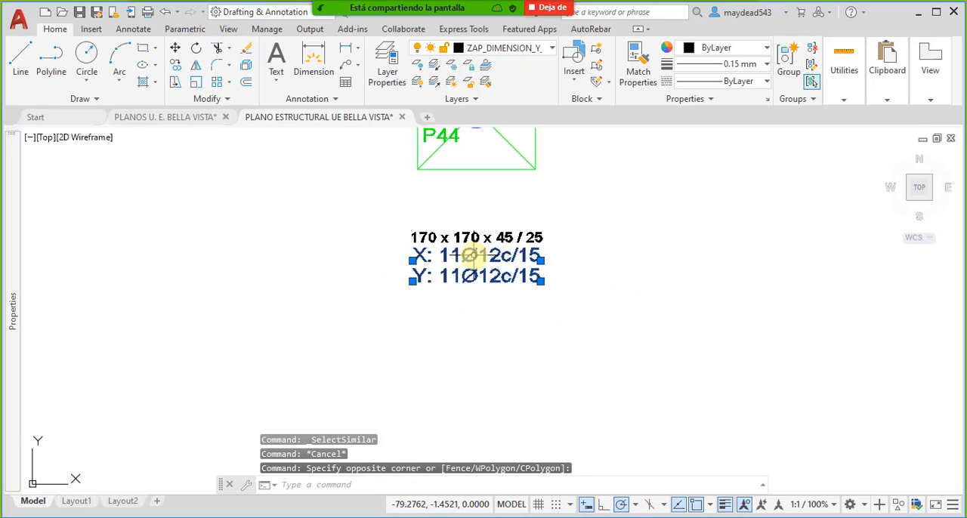
key(Delete)
scroll(509, 233, down, 7)
scroll(514, 331, up, 7)
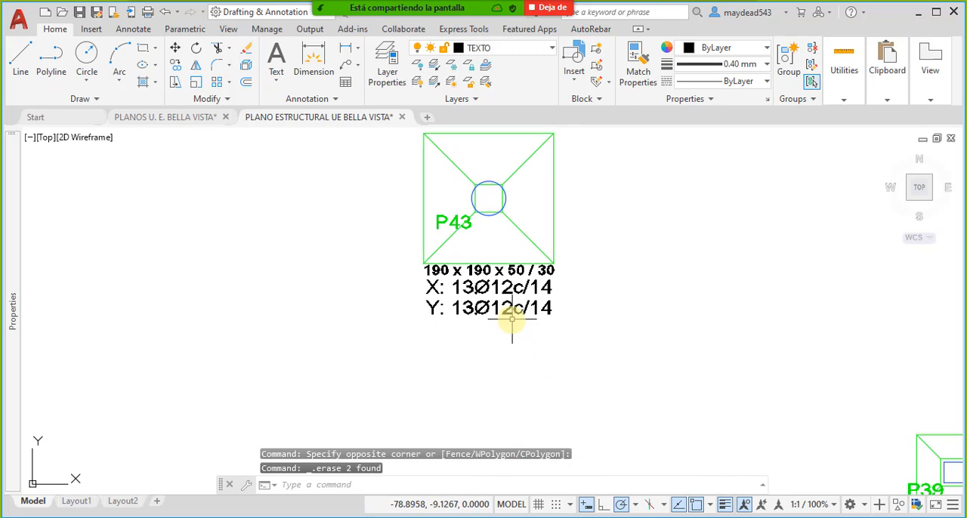
click(582, 333)
click(501, 297)
key(Delete)
- Erase the X and Y reinforcement texts below footings P39 and P40, keeping their size texts
scroll(569, 361, down, 7)
scroll(639, 367, up, 7)
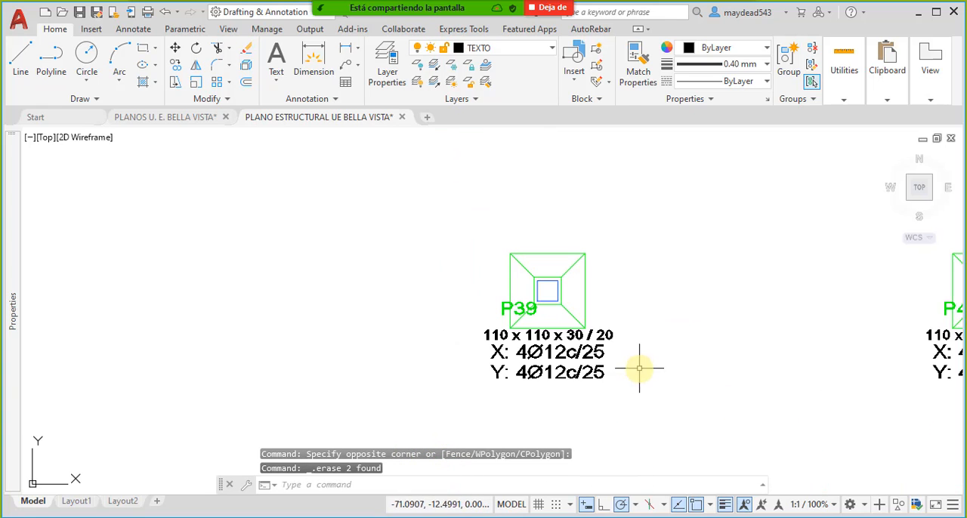
click(633, 388)
click(511, 368)
key(Delete)
scroll(645, 361, down, 7)
scroll(645, 361, up, 7)
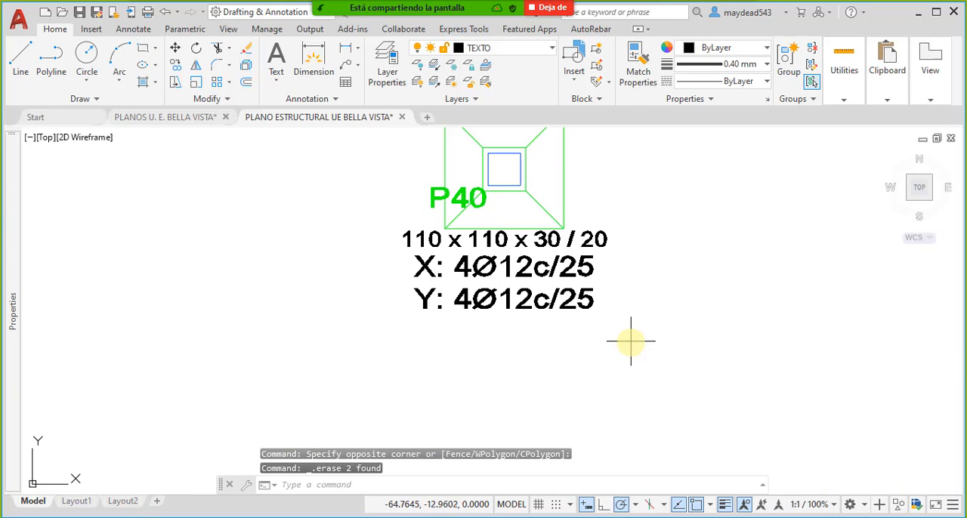
click(630, 339)
click(573, 268)
key(Delete)
- Erase the X and Y reinforcement texts below footings P41 and P38, keeping their size texts
scroll(648, 309, down, 7)
scroll(659, 313, up, 7)
click(567, 333)
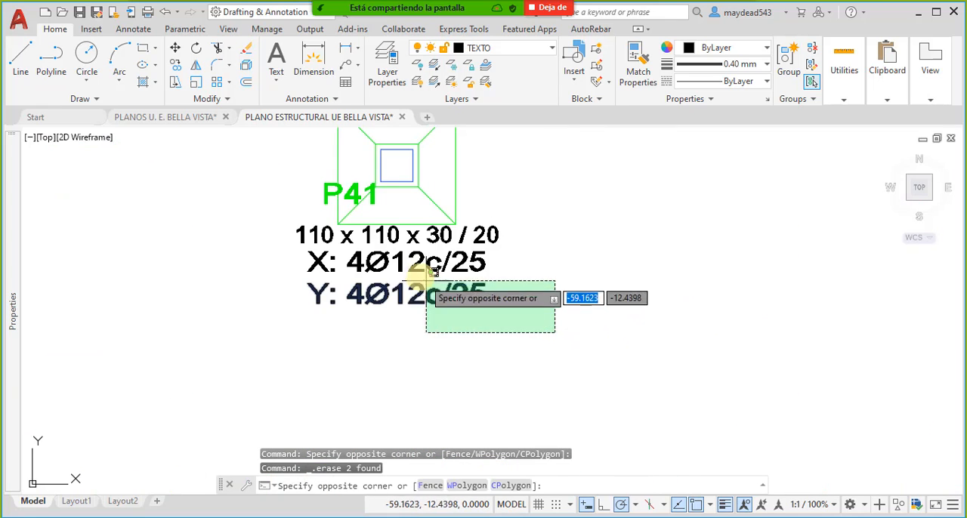
click(416, 274)
key(Delete)
scroll(410, 264, down, 7)
scroll(524, 324, up, 7)
click(545, 318)
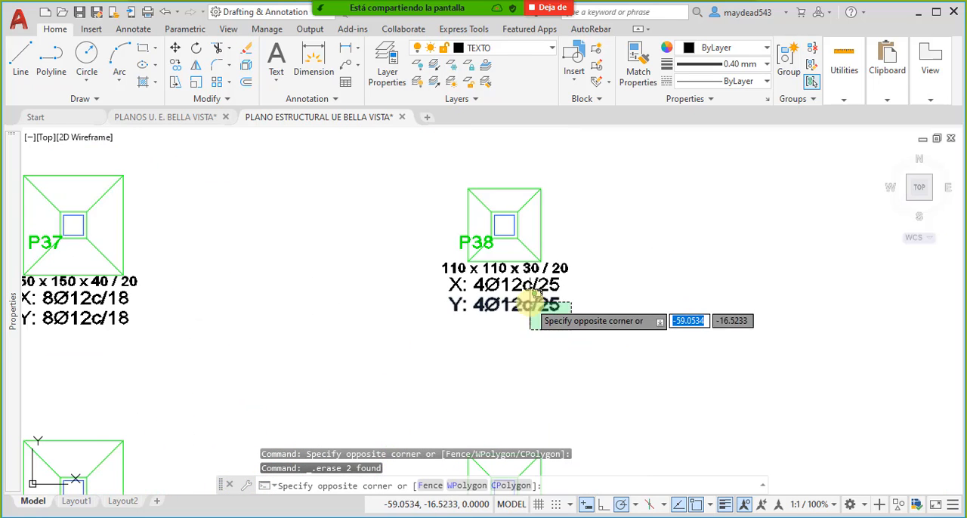
click(473, 272)
key(Delete)
- Inspect the outer outline of footing P44 in its properties, checking its layer, area and length
scroll(557, 317, down, 7)
middle_drag(453, 287, 501, 332)
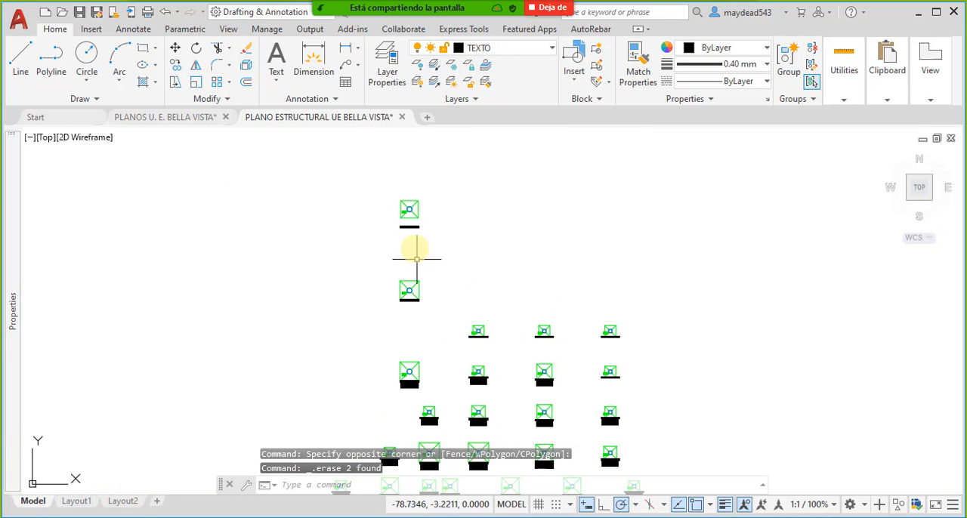
scroll(412, 244, up, 10)
scroll(450, 242, down, 3)
click(458, 246)
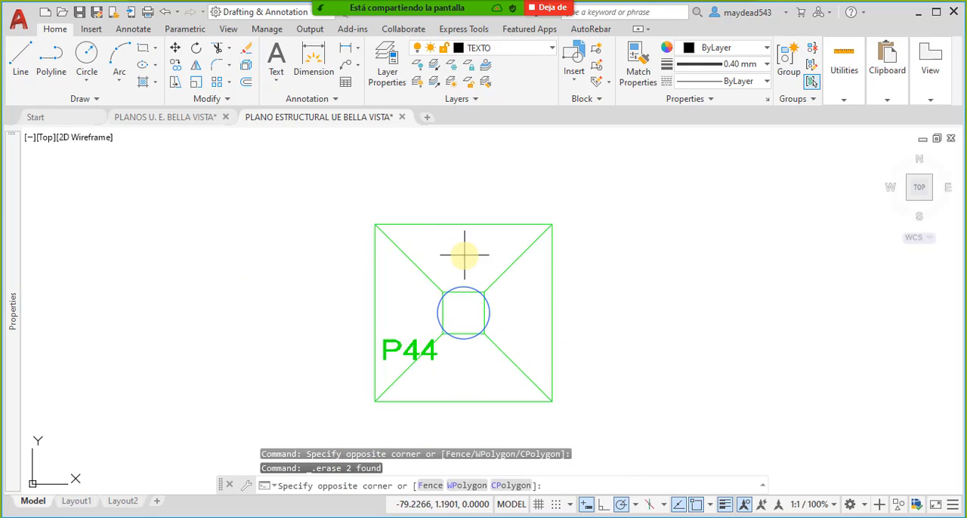
click(436, 202)
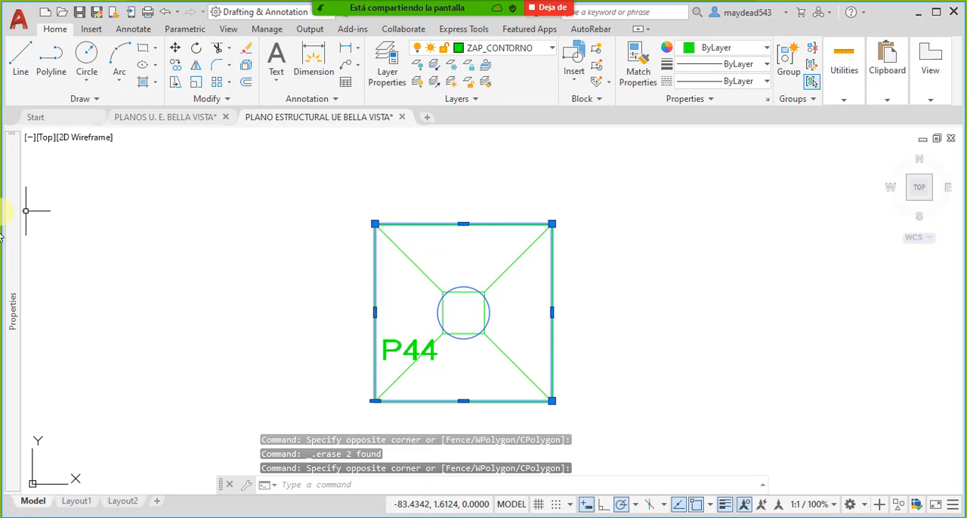
mouse_move(12, 263)
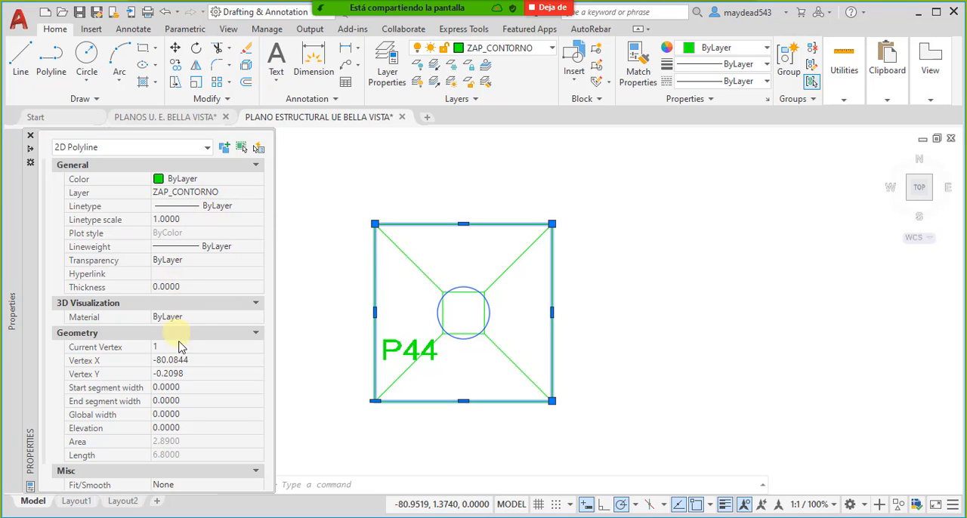
scroll(196, 344, down, 1)
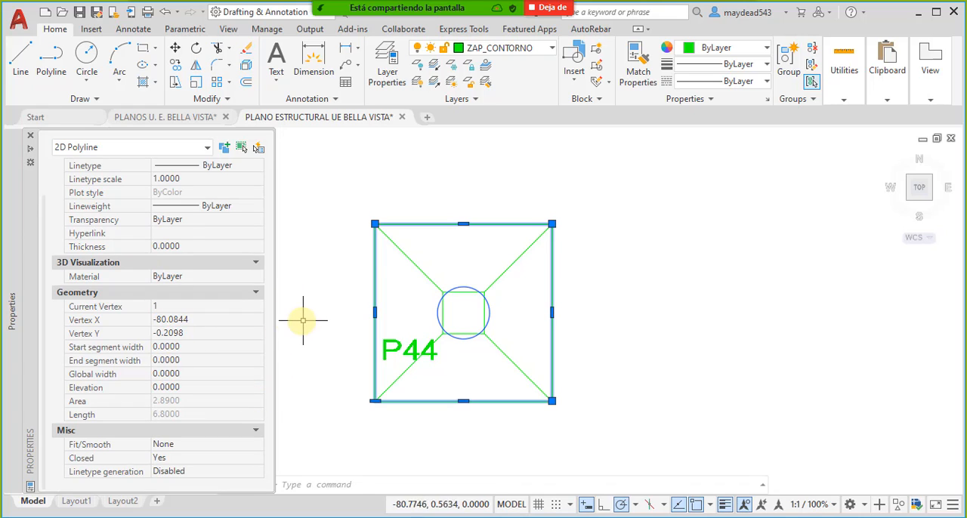
key(Escape)
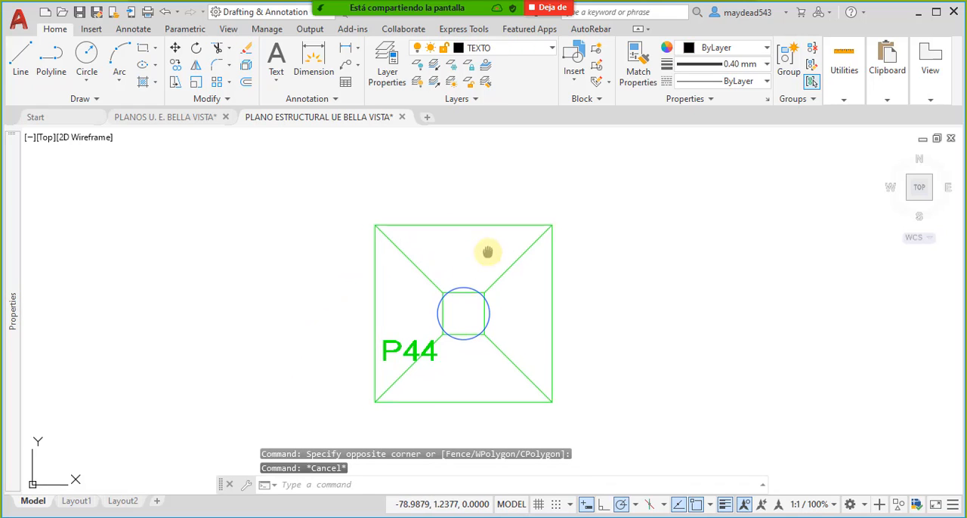
- Examine footing P44 and the neighbouring footings with their size texts
middle_drag(488, 252, 467, 279)
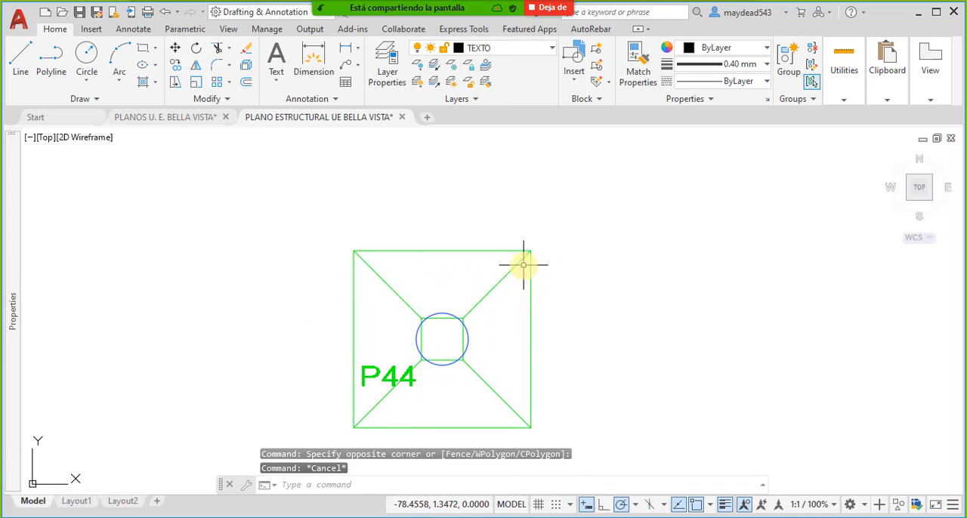
scroll(523, 264, down, 6)
scroll(524, 266, up, 4)
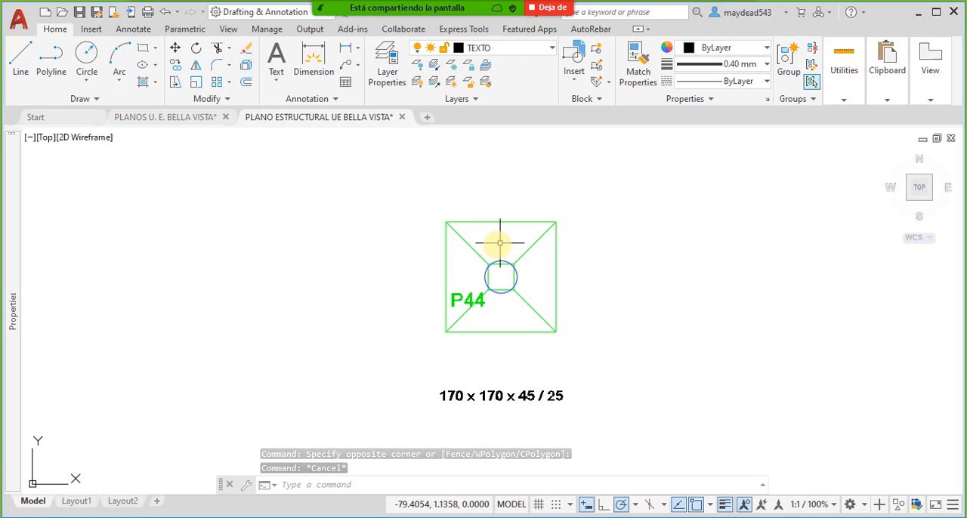
scroll(501, 226, down, 5)
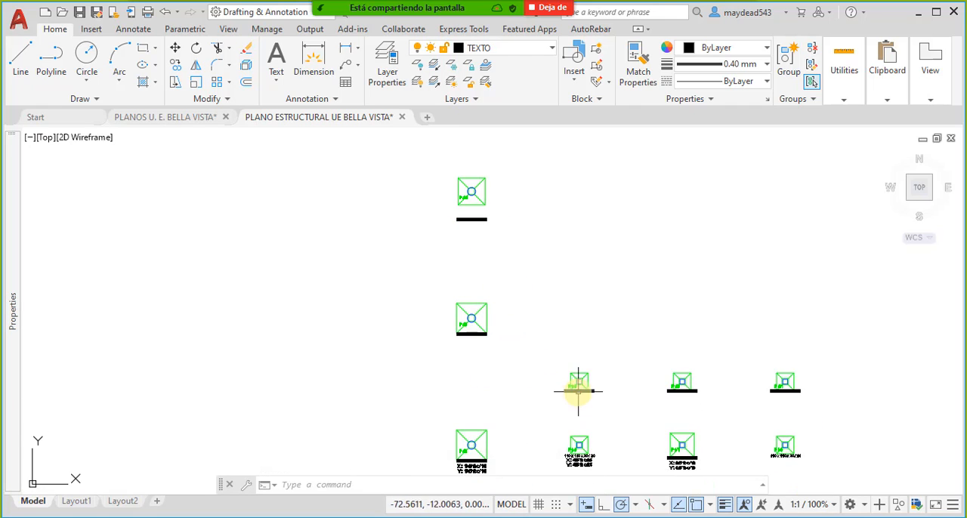
scroll(578, 391, up, 5)
scroll(544, 335, down, 6)
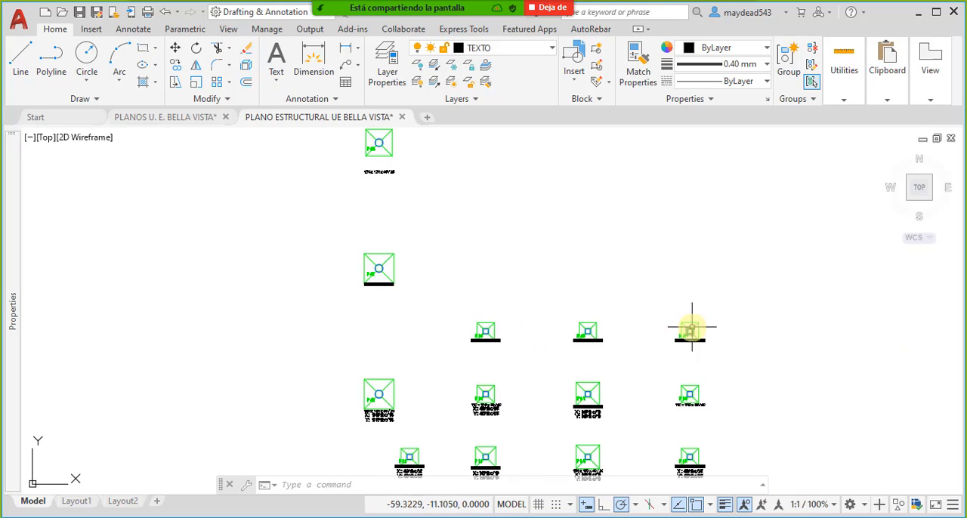
scroll(691, 328, up, 3)
scroll(468, 266, down, 3)
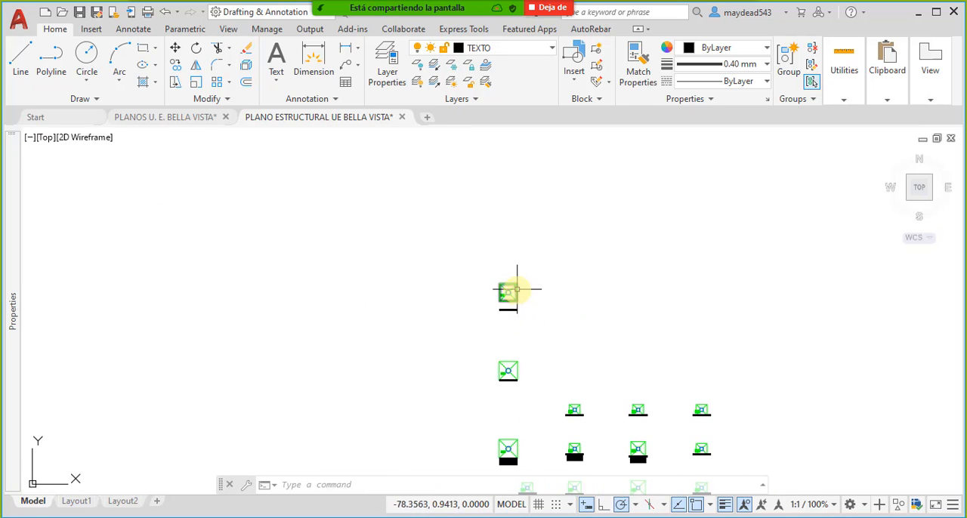
scroll(502, 288, up, 8)
scroll(500, 325, down, 6)
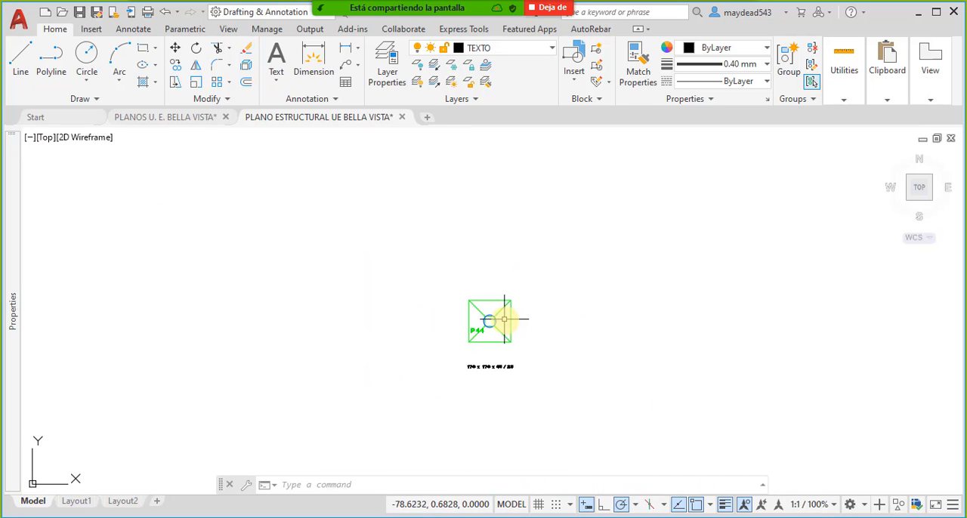
scroll(501, 323, up, 5)
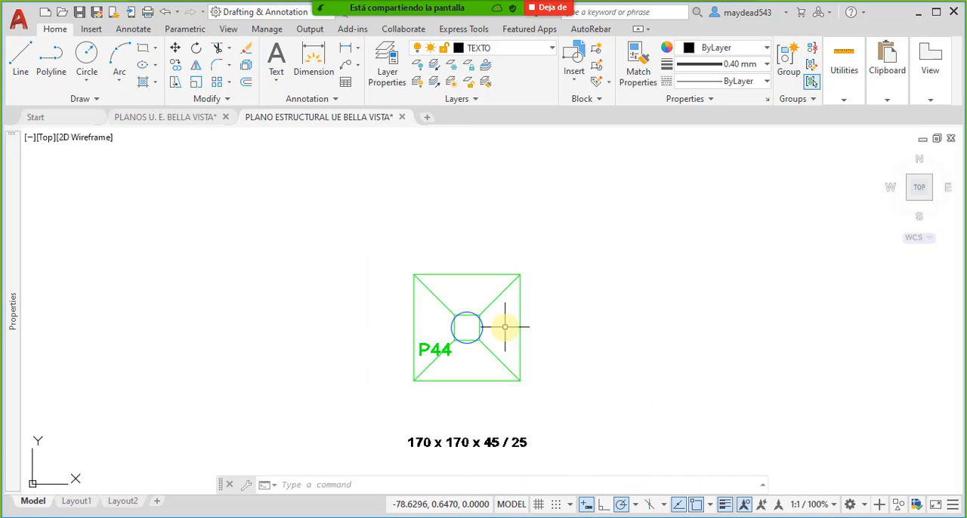
- Select the outer outline of footing P44 and extend the selection to all similar objects with Select Similar
click(475, 288)
click(460, 244)
right_click(460, 244)
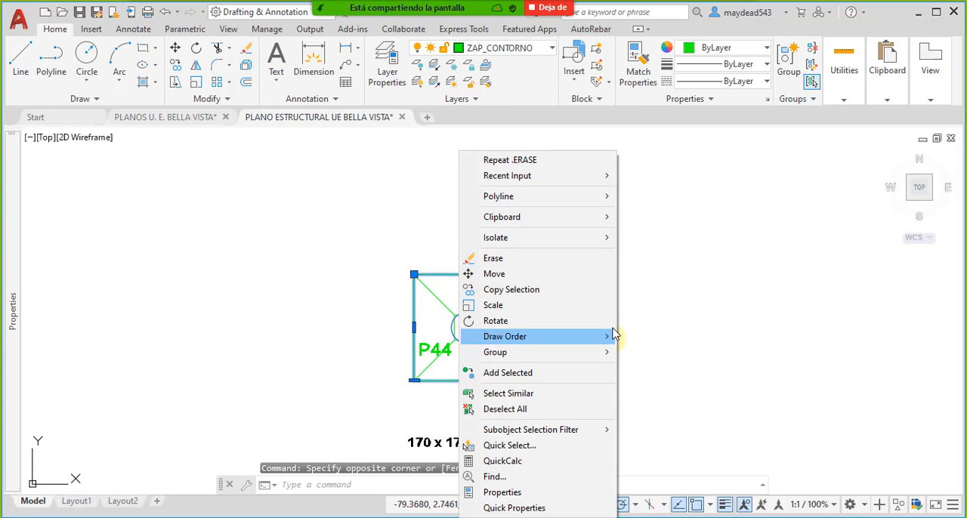
click(615, 393)
- Check which outlines are included in the selection at footings P44, P43 and P39 and across the layout
scroll(501, 339, up, 4)
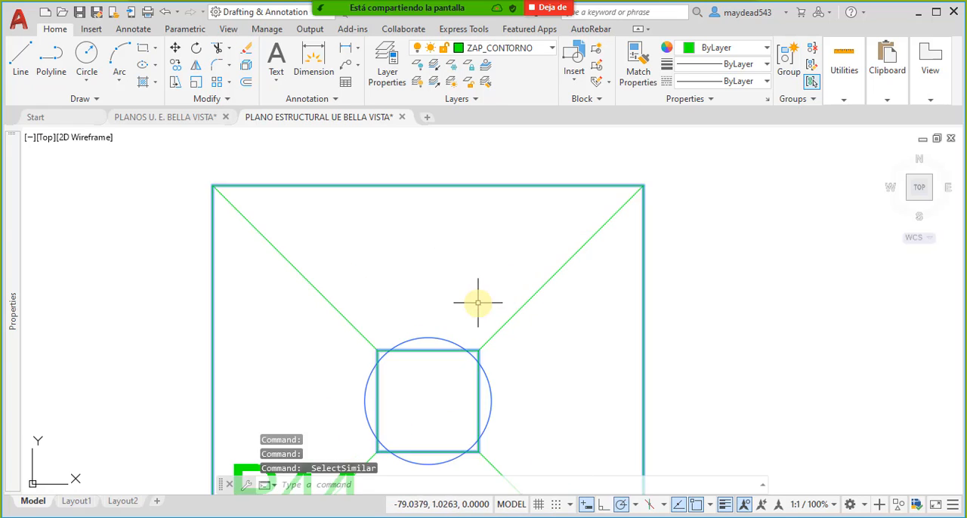
scroll(509, 309, down, 5)
scroll(514, 253, up, 6)
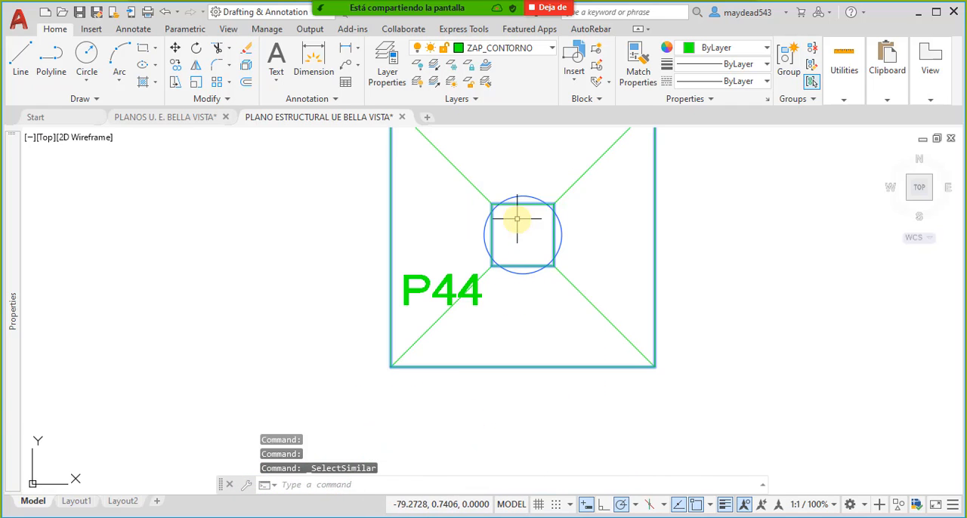
scroll(522, 224, down, 7)
scroll(523, 316, up, 4)
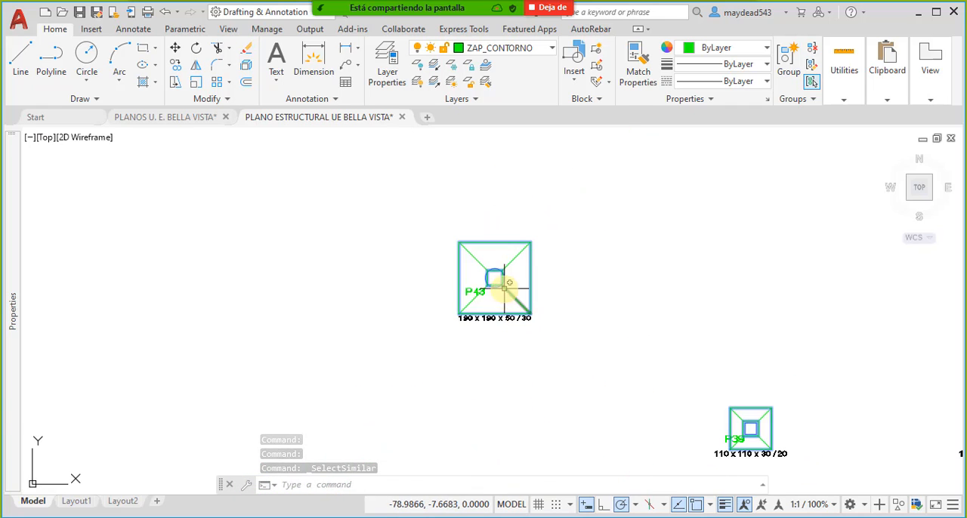
scroll(509, 289, down, 2)
middle_drag(573, 340, 569, 343)
scroll(597, 344, up, 4)
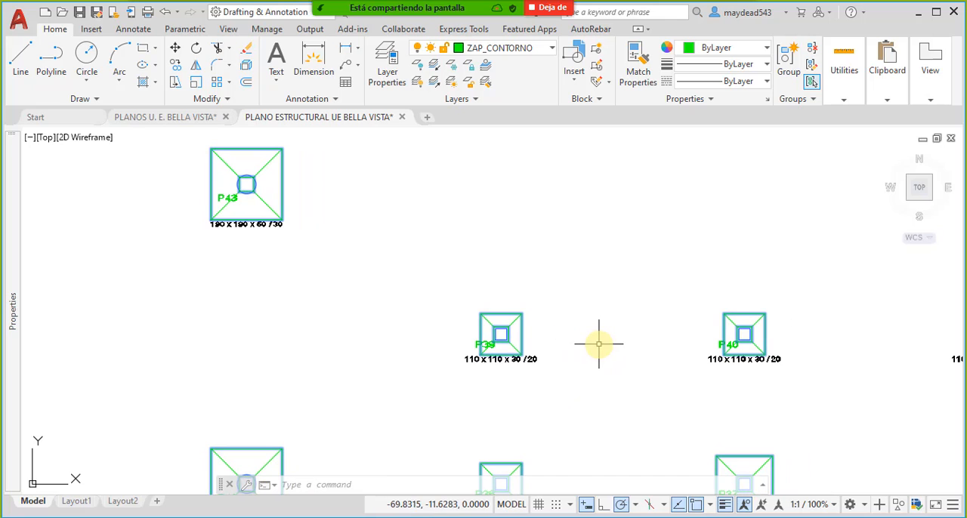
scroll(507, 330, up, 6)
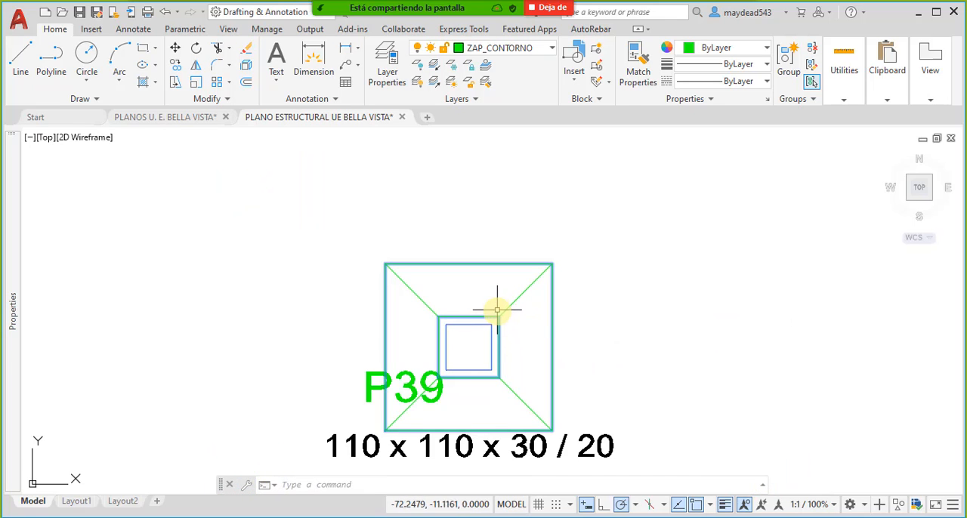
scroll(497, 310, down, 6)
scroll(480, 299, down, 5)
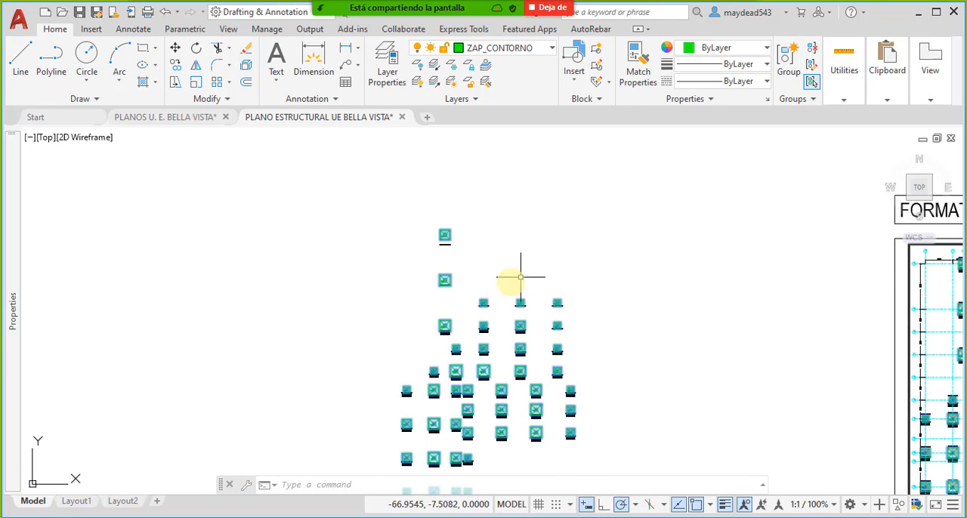
- Isolate the selected footing outlines so all other objects are hidden
right_click(610, 193)
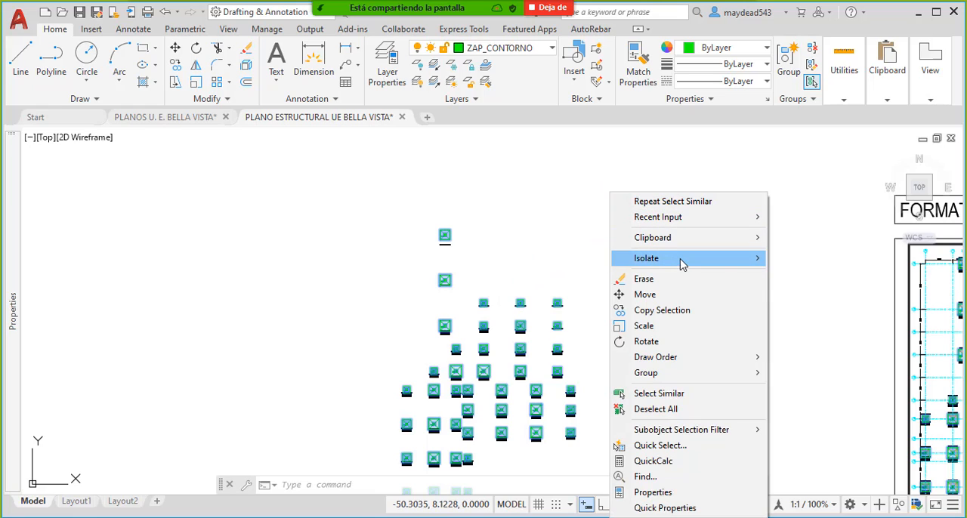
mouse_move(683, 261)
click(813, 258)
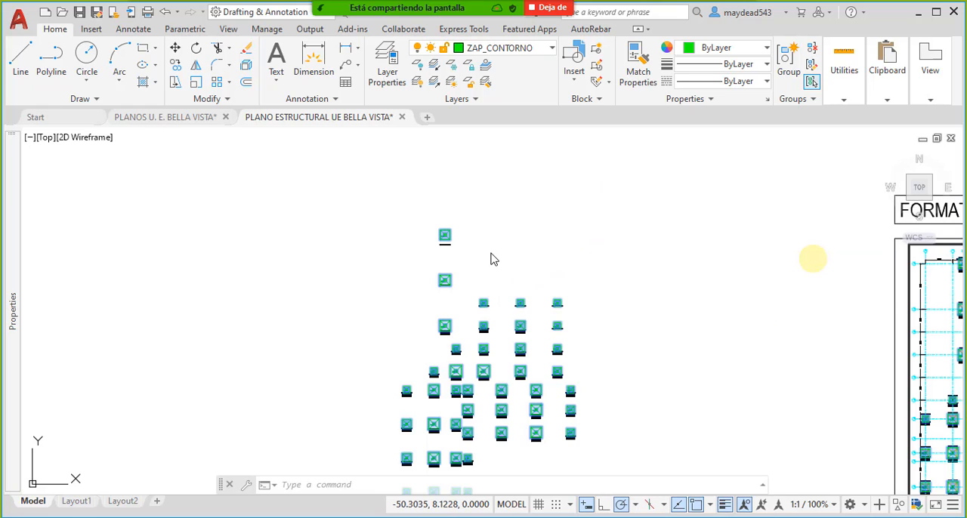
- Select only the outer outlines of P44 and the two large footings directly below it, leaving out the inner squares
scroll(442, 234, up, 8)
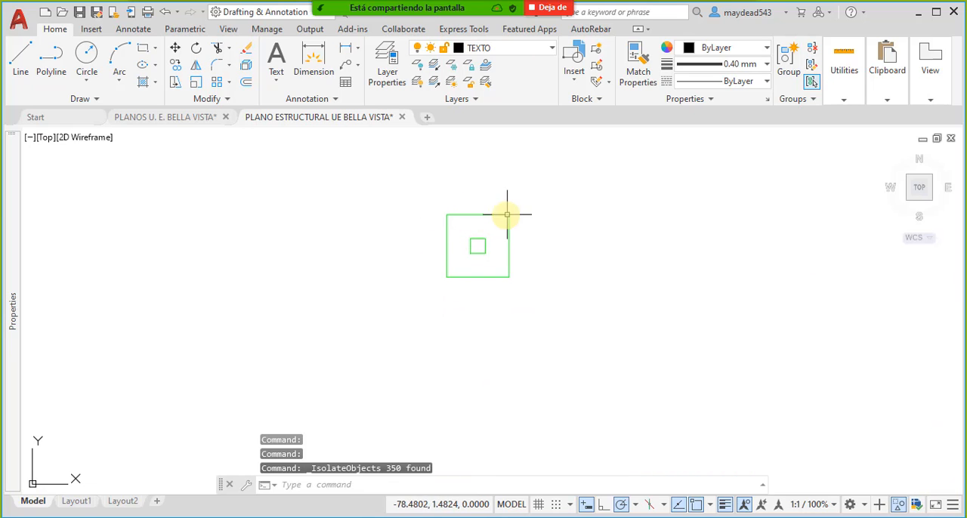
click(524, 297)
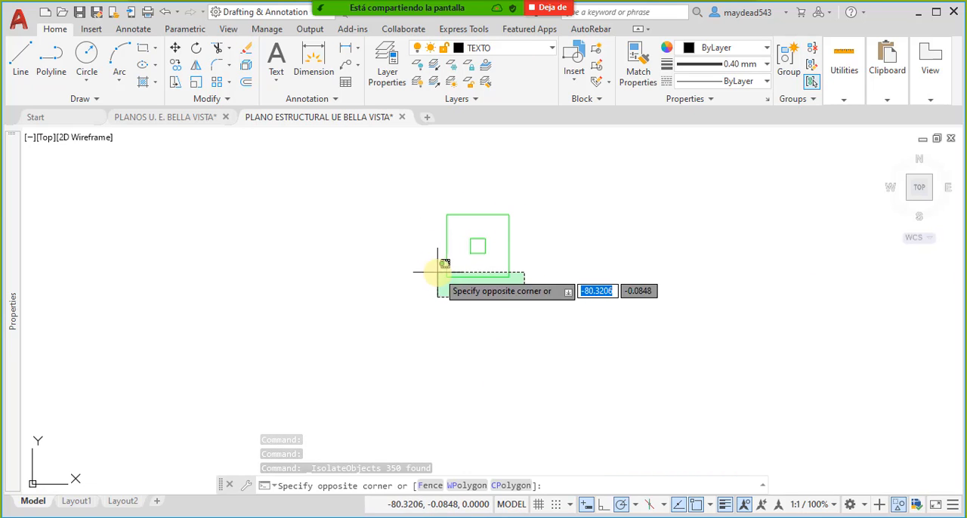
click(425, 270)
scroll(494, 310, down, 5)
scroll(468, 276, up, 2)
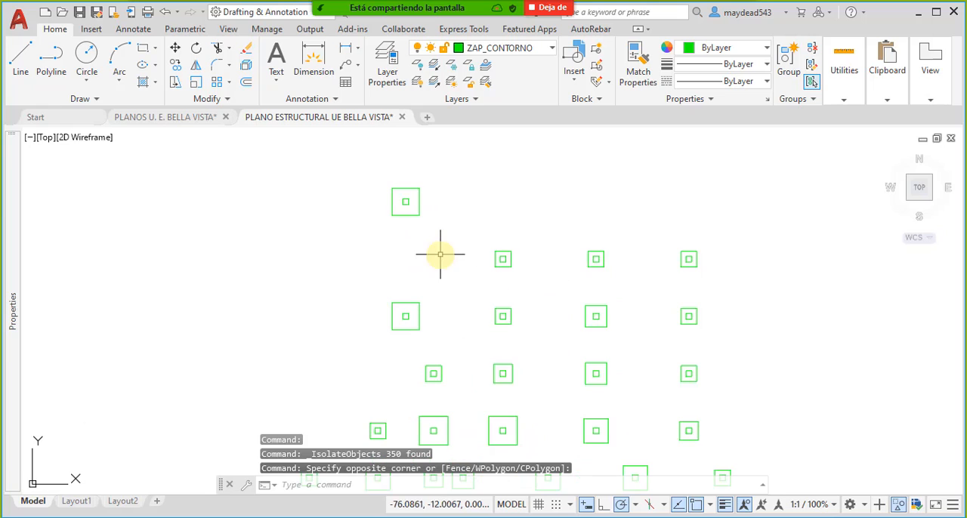
click(442, 250)
click(378, 210)
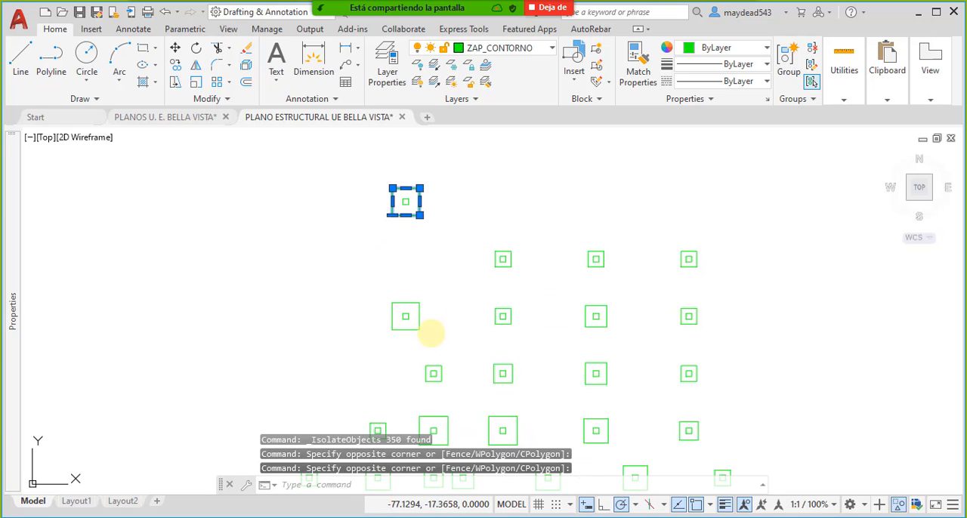
click(430, 333)
click(417, 286)
- Add the outer outlines of the two four-footing rows below the large footings to the selection, without the inner squares
middle_drag(476, 363, 551, 276)
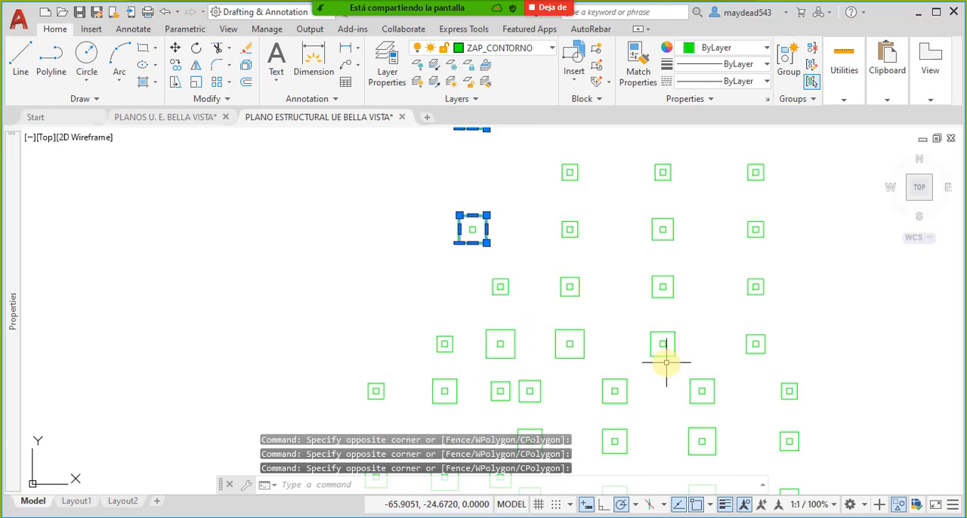
click(784, 359)
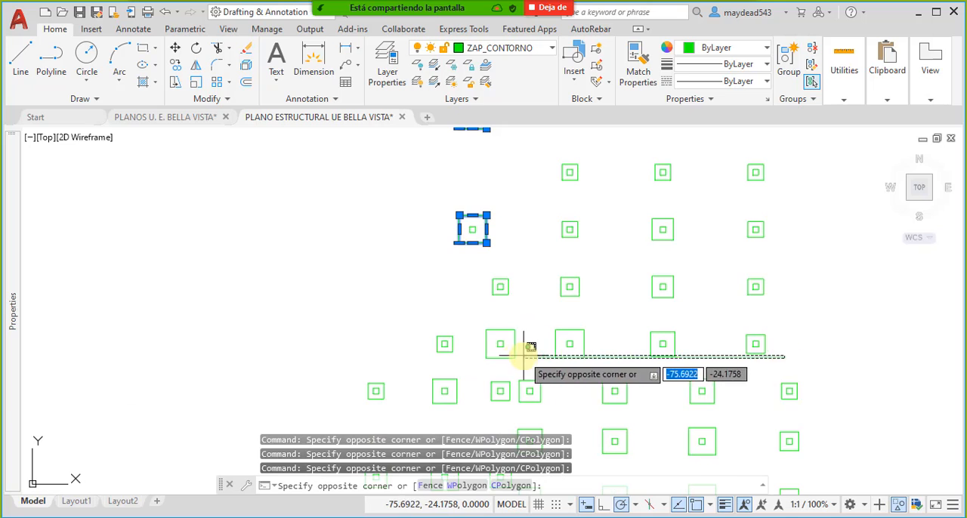
click(468, 340)
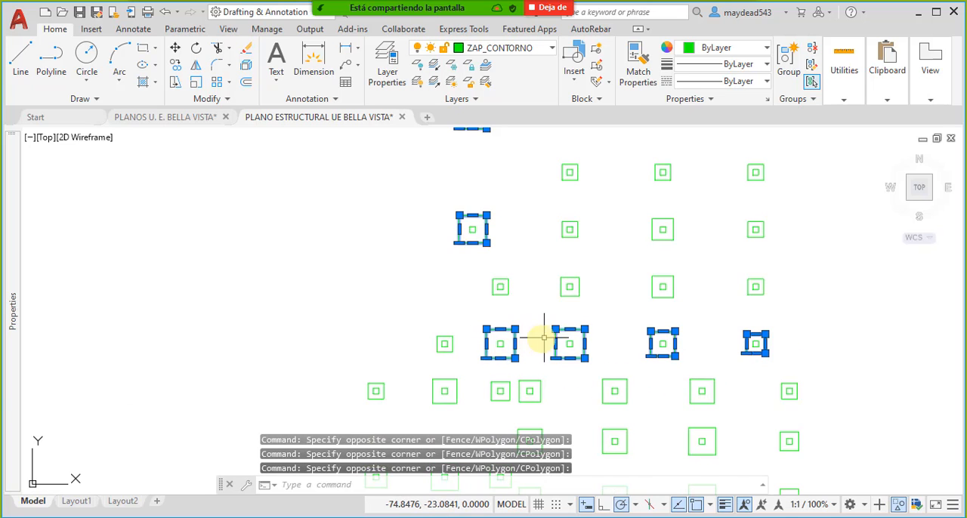
click(793, 309)
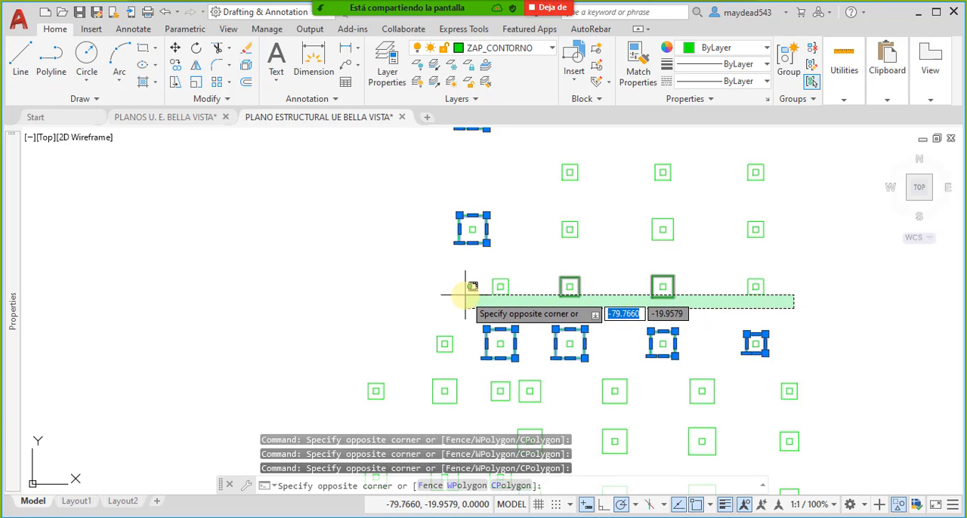
click(459, 290)
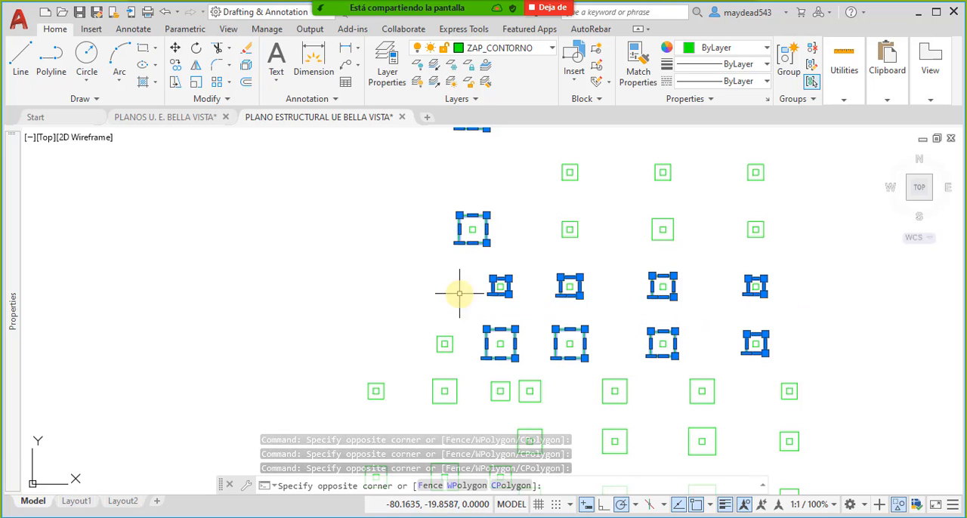
- Add the outer outlines of the six footings in the upper two rows of three to the selection
click(786, 248)
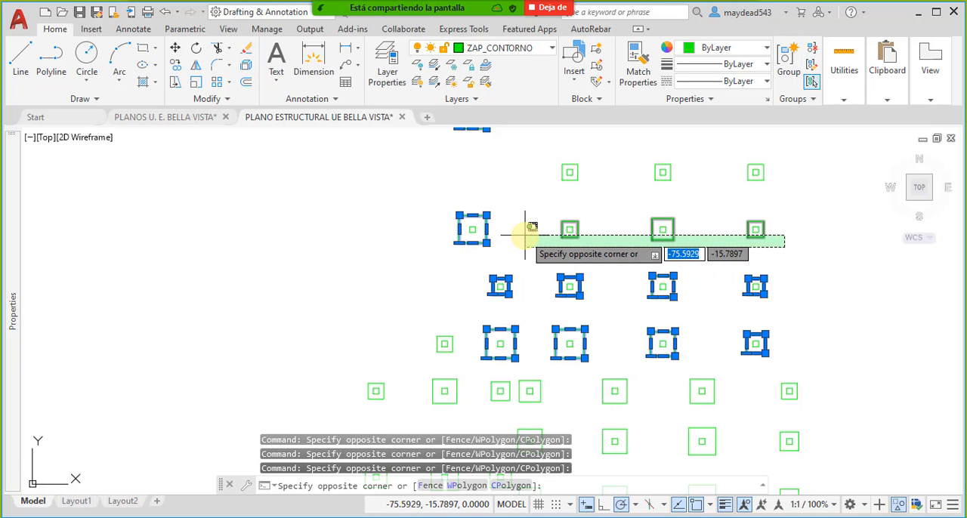
click(525, 234)
click(790, 181)
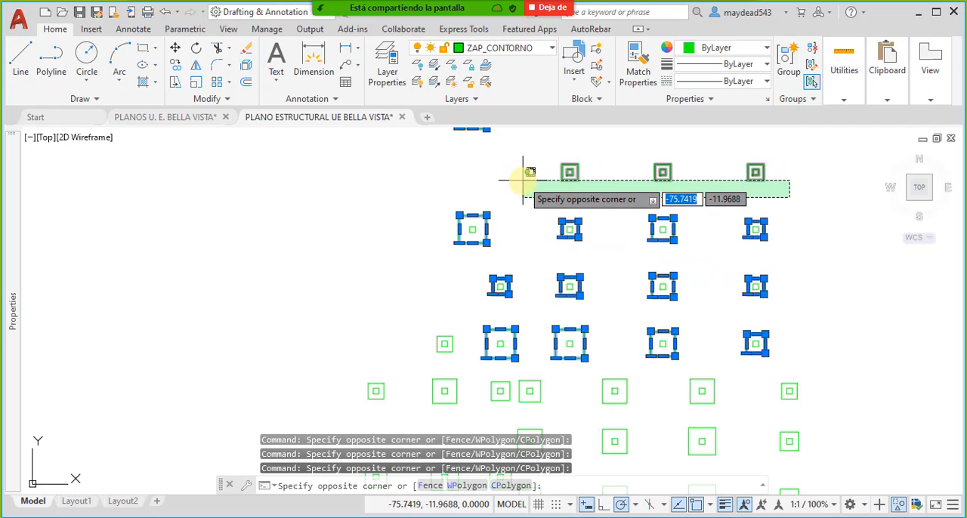
click(520, 173)
- Add the outer outlines of the seven-footing row and the single footing just above it to the selection, without the inner squares
scroll(518, 190, down, 5)
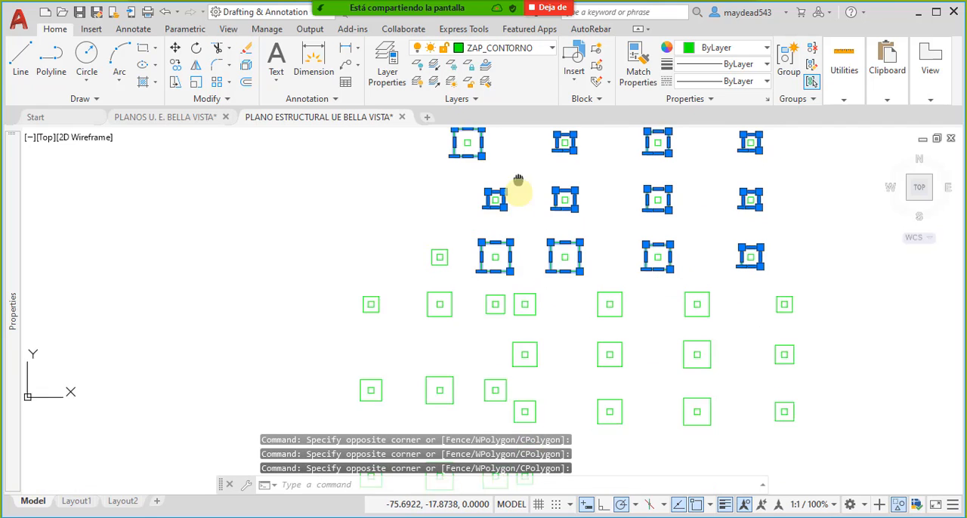
click(799, 315)
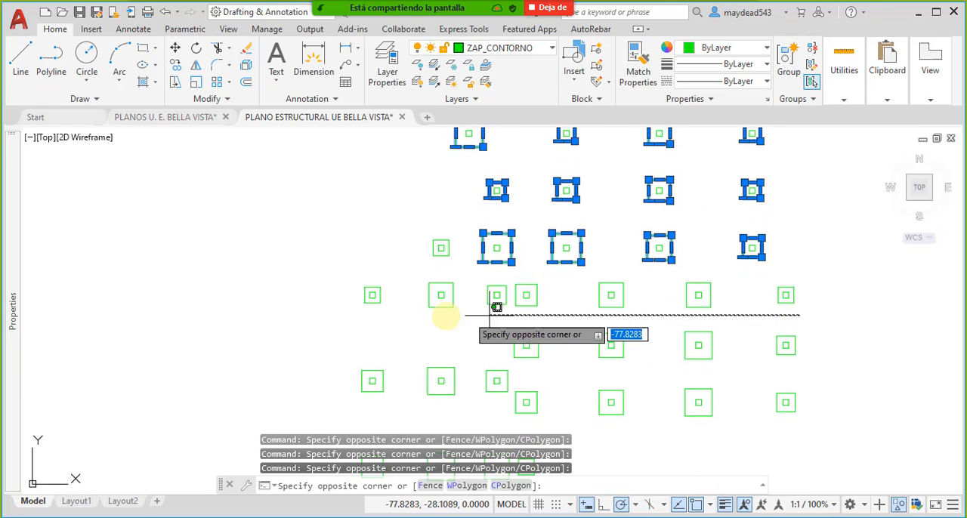
click(322, 296)
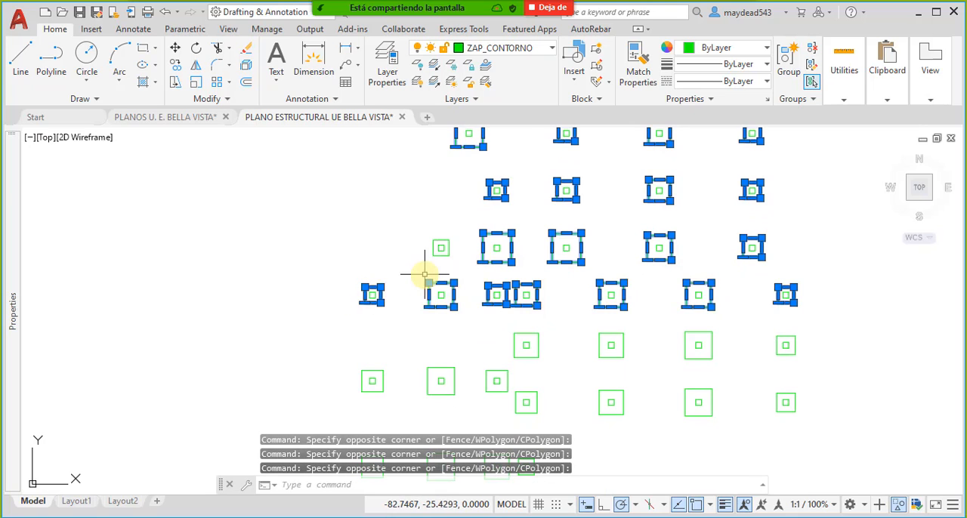
scroll(430, 250, up, 3)
click(444, 288)
click(421, 259)
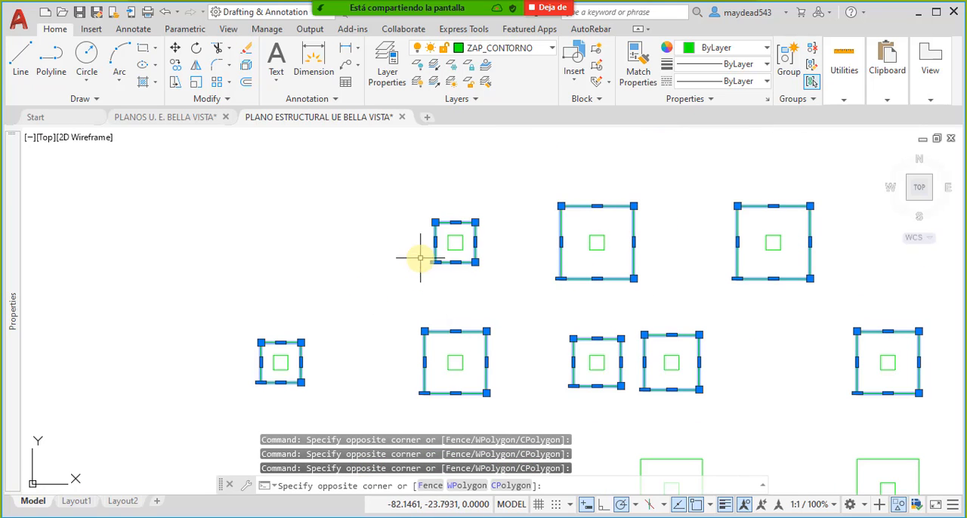
scroll(382, 230, down, 3)
middle_drag(405, 328, 442, 263)
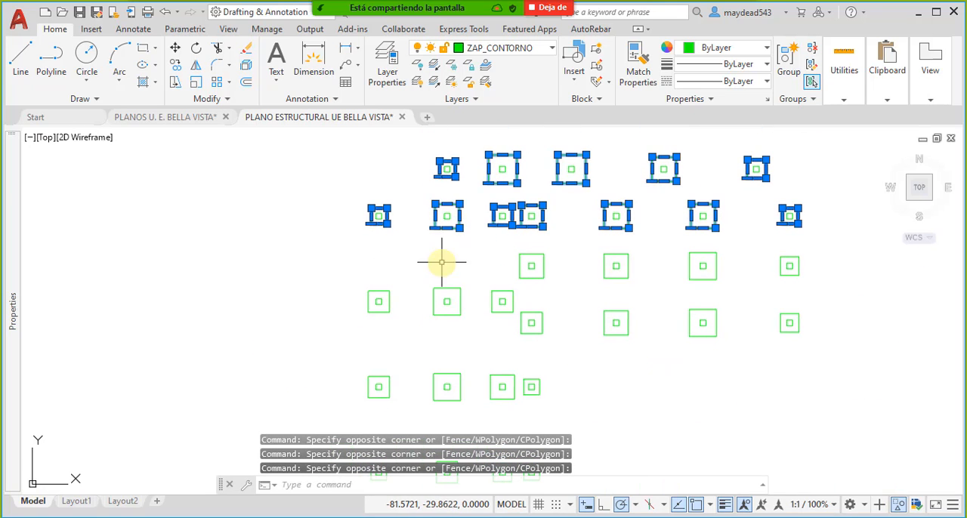
- Add the outer outlines of the two four-footing rows below the right part of the seven-footing row to the selection
click(808, 361)
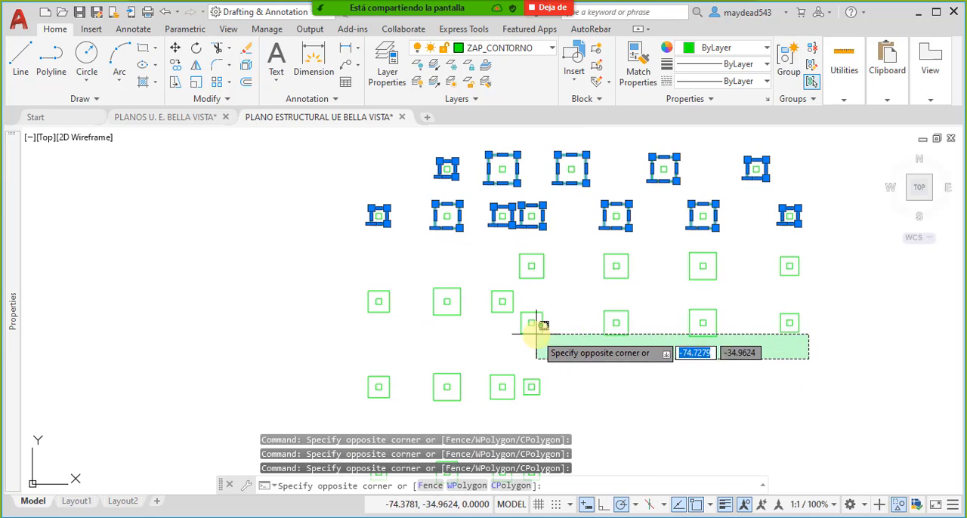
click(500, 323)
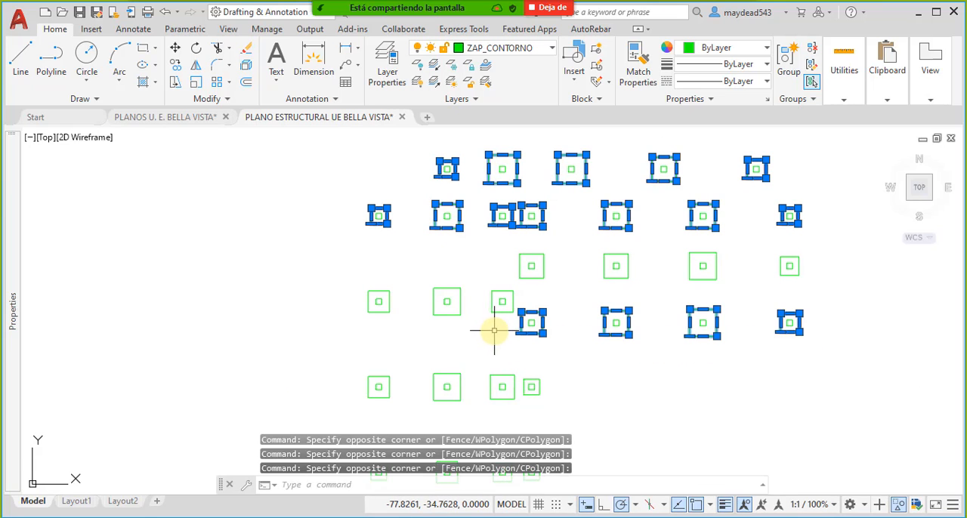
click(807, 286)
click(512, 270)
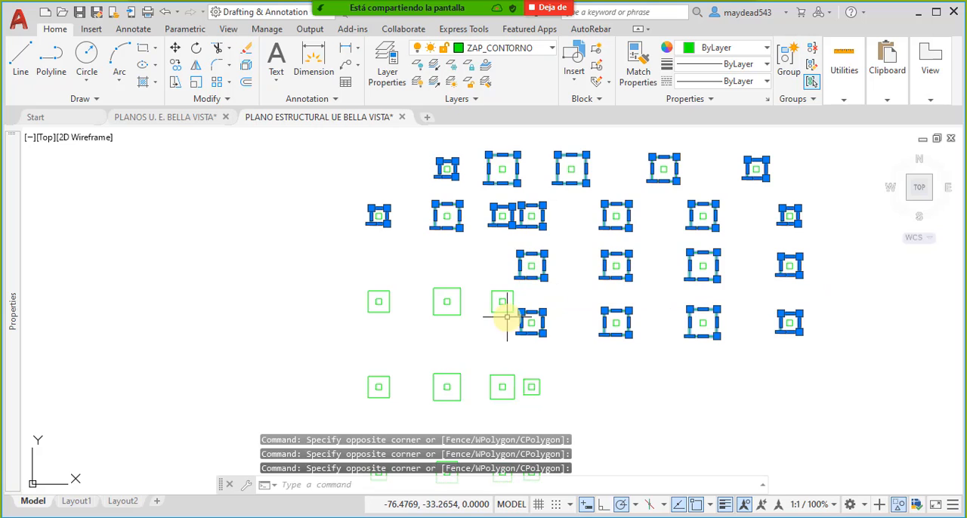
- Add the outer outlines of the row of three footings on the plan's left side to the selection
scroll(507, 316, up, 5)
click(511, 327)
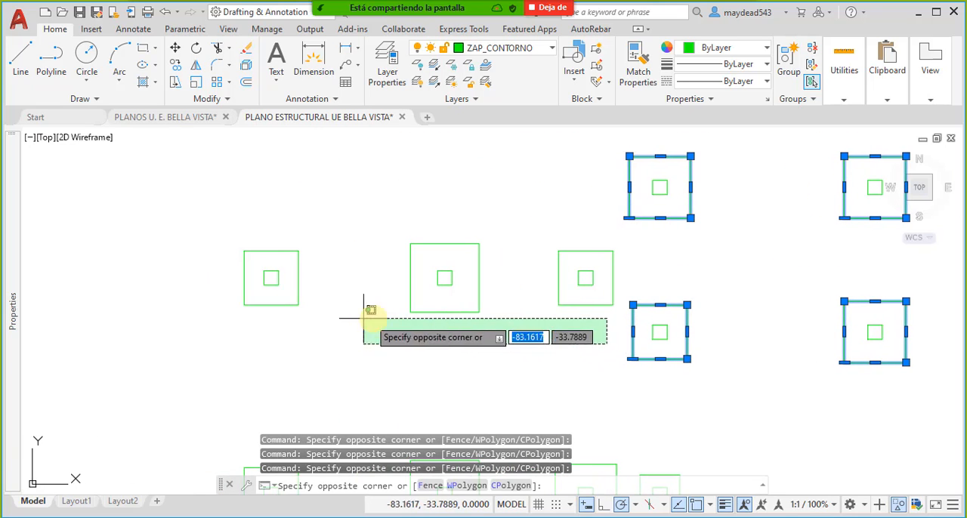
click(237, 301)
middle_drag(271, 322, 344, 286)
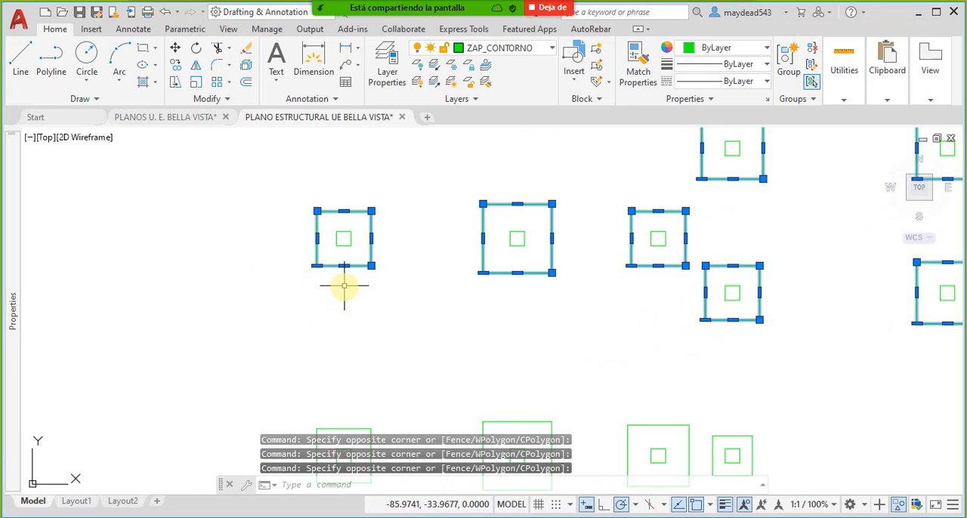
- Add the outer outlines of the four-footing row below to the selection and delete all selected outlines, keeping the inner squares
middle_drag(468, 392, 495, 225)
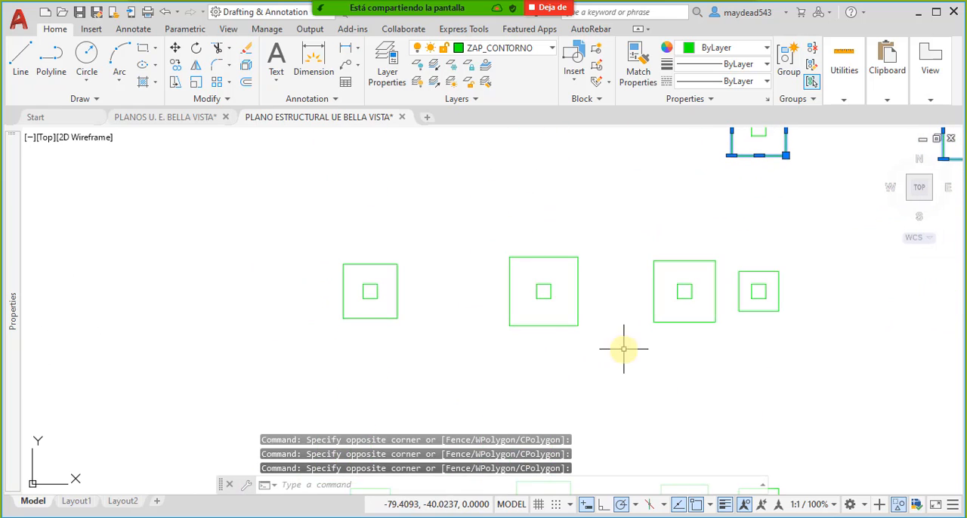
click(832, 364)
click(268, 300)
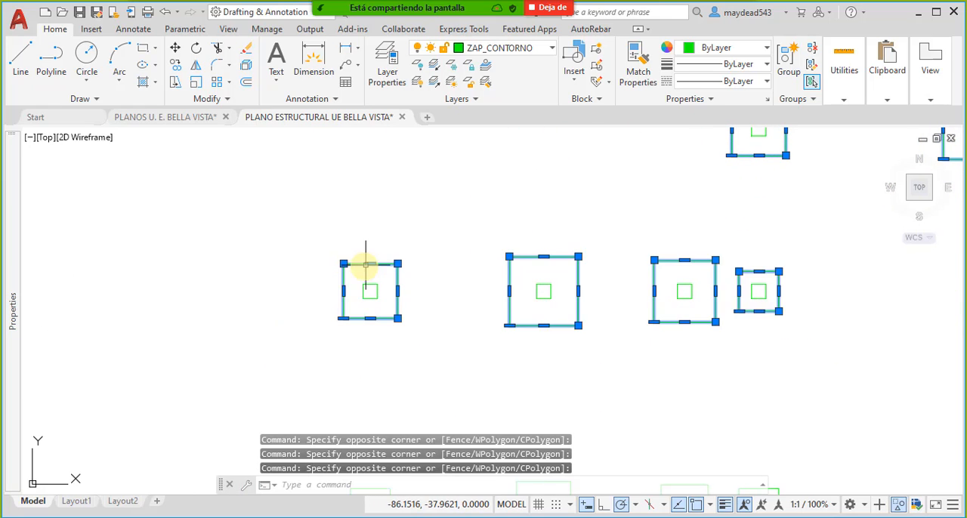
middle_drag(367, 265, 412, 319)
key(Delete)
- Erase the outer outlines of the four footings in the copy's lowest row, keeping their inner squares
scroll(436, 312, down, 6)
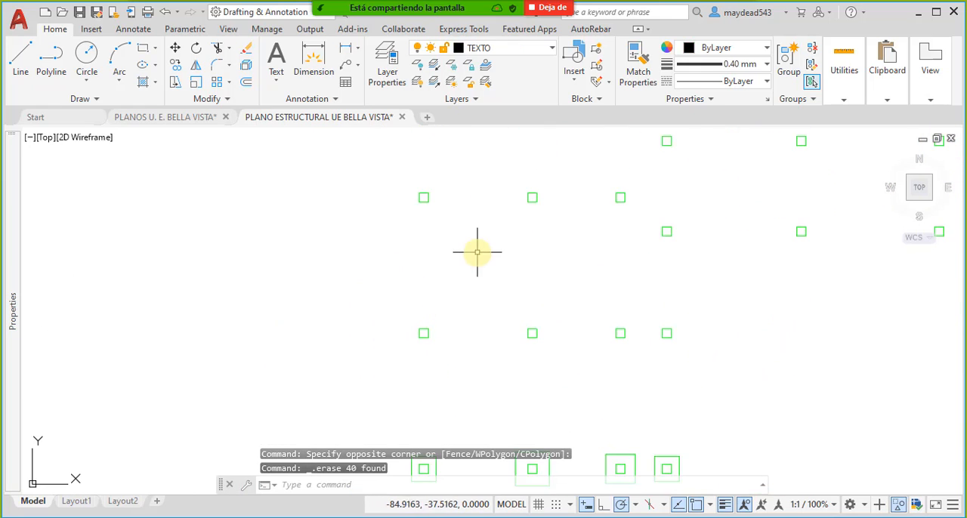
mouse_move(492, 296)
middle_down()
mouse_move(513, 263)
mouse_move(495, 323)
middle_up()
middle_drag(500, 367, 527, 276)
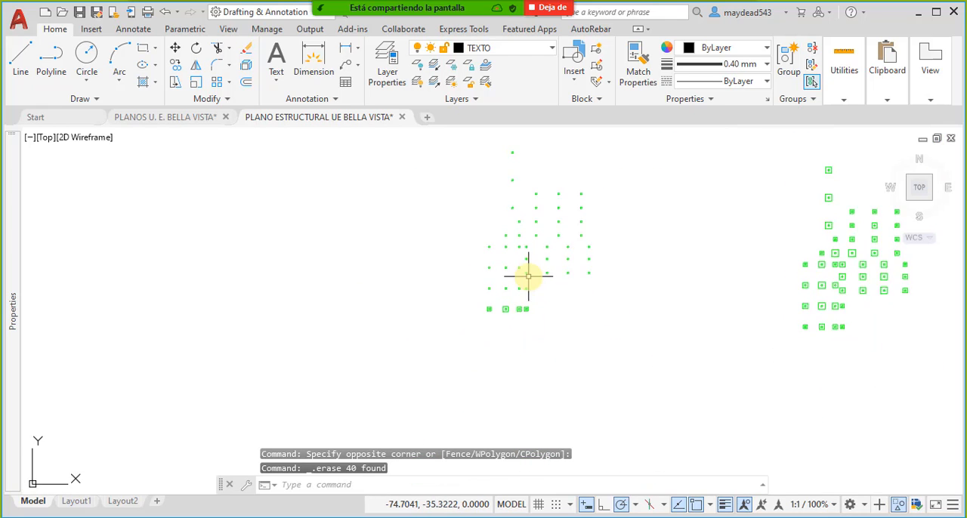
scroll(507, 311, up, 6)
scroll(567, 334, up, 2)
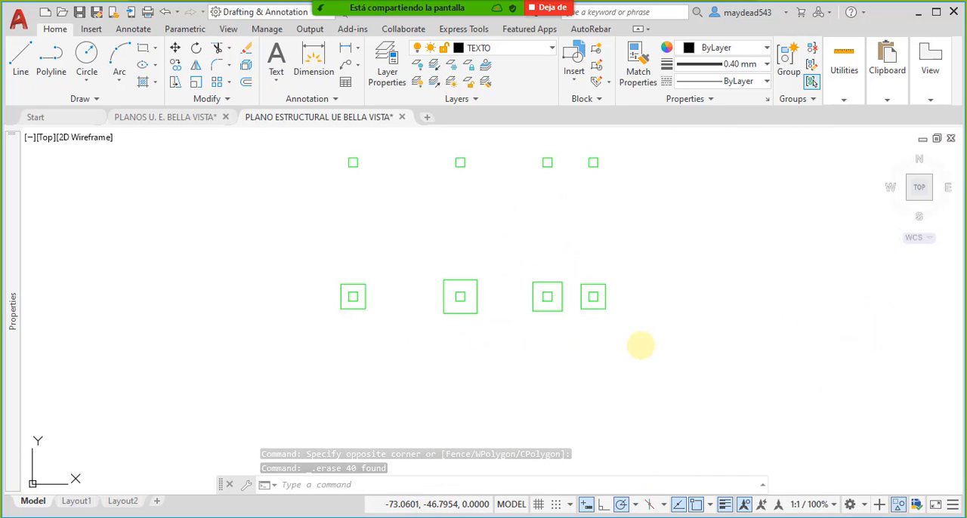
click(642, 344)
click(309, 306)
middle_drag(371, 276, 484, 328)
key(Delete)
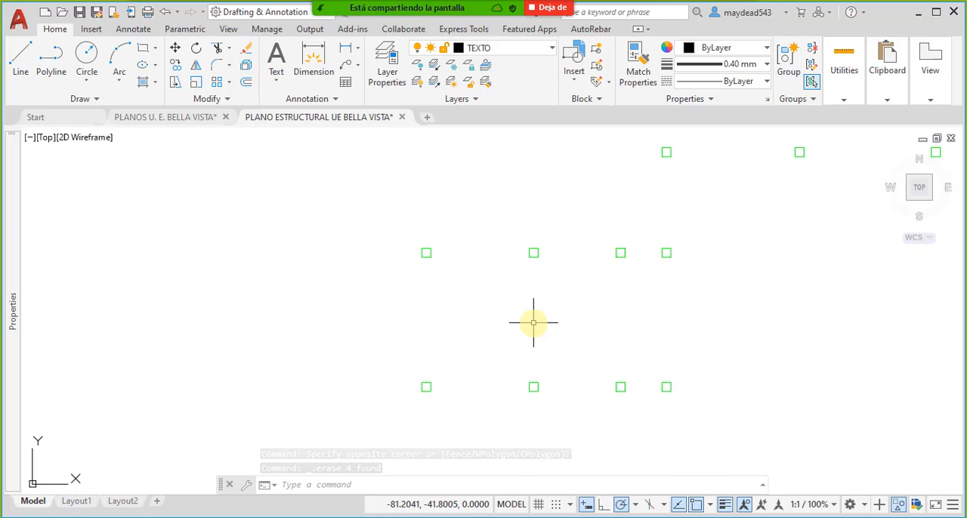
- End the object isolation so the hidden drawing objects are displayed again
middle_drag(608, 182, 487, 394)
scroll(524, 308, down, 4)
middle_drag(538, 270, 501, 371)
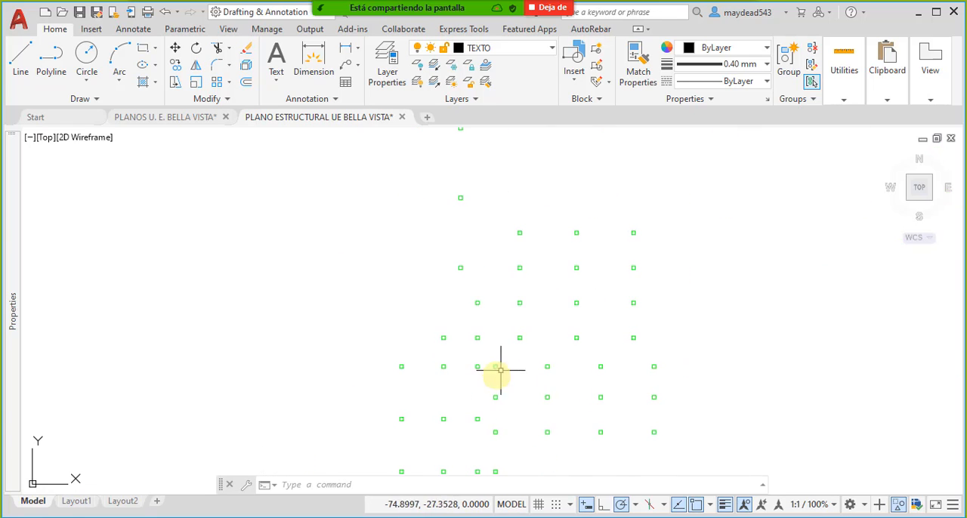
mouse_move(487, 229)
middle_down()
mouse_move(490, 333)
mouse_move(509, 371)
middle_up()
scroll(495, 297, up, 2)
right_click(555, 204)
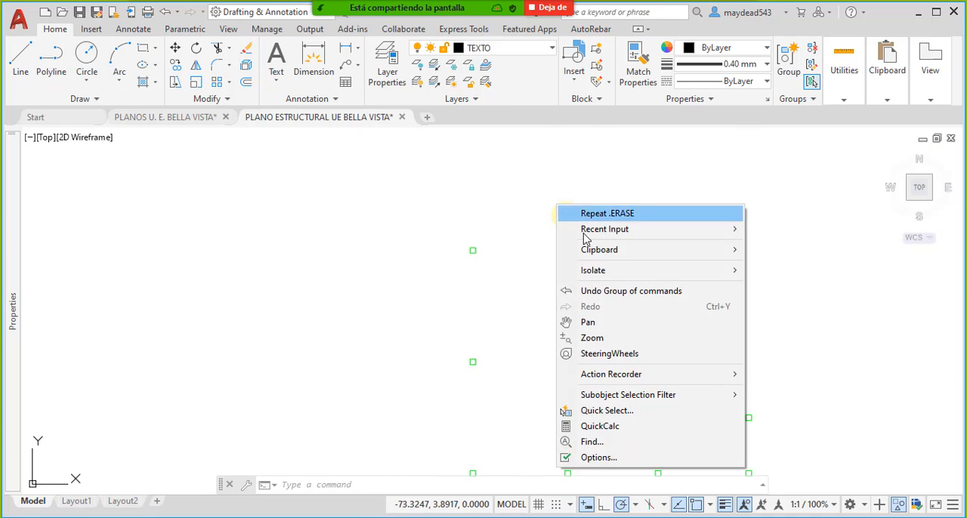
mouse_move(620, 270)
click(835, 301)
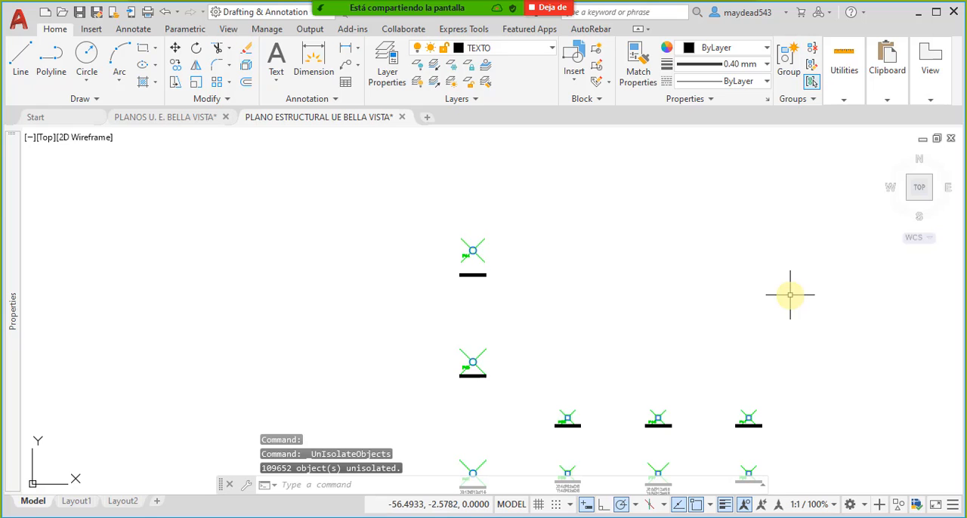
- Examine the P44 footing at the top of the copy, including its column symbol and dimension label
middle_drag(483, 360, 451, 283)
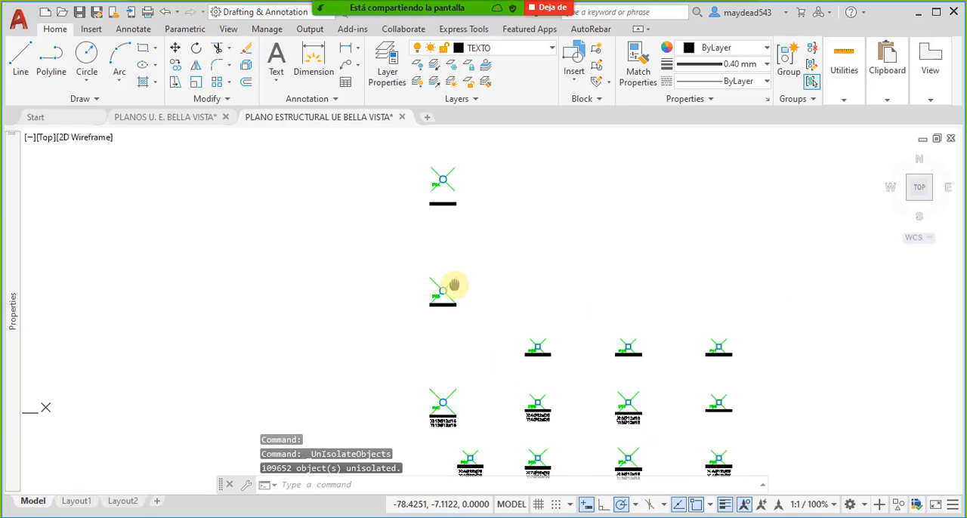
middle_drag(509, 263, 531, 287)
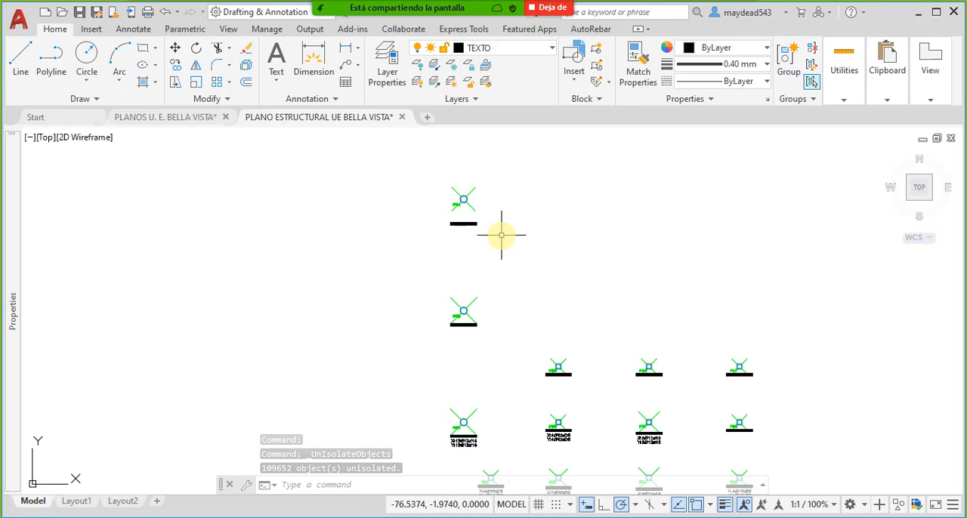
mouse_move(502, 235)
middle_down()
mouse_move(519, 257)
mouse_move(539, 239)
middle_up()
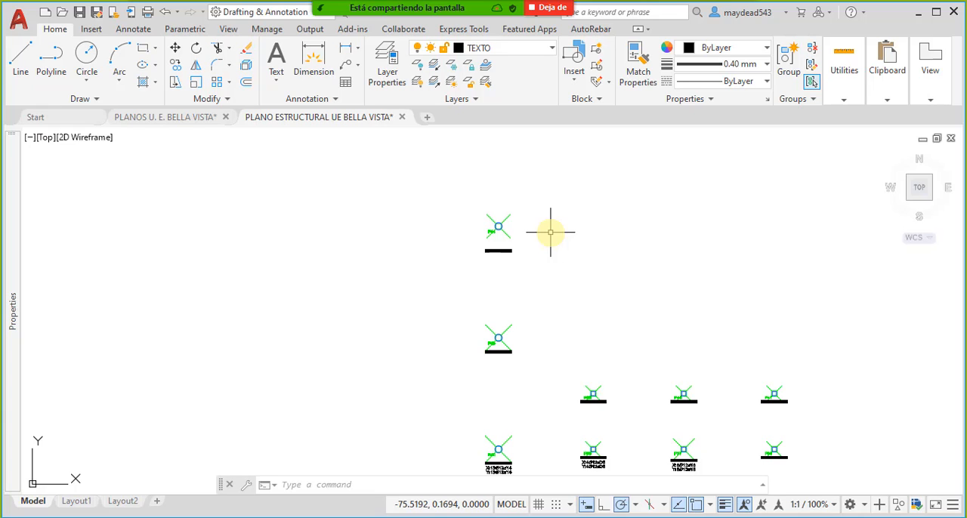
scroll(540, 232, up, 4)
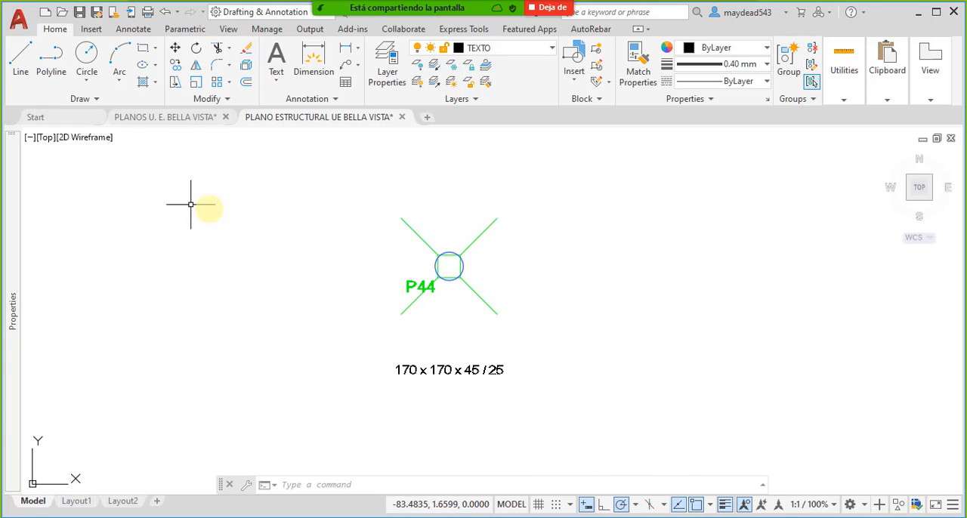
middle_drag(538, 310, 518, 322)
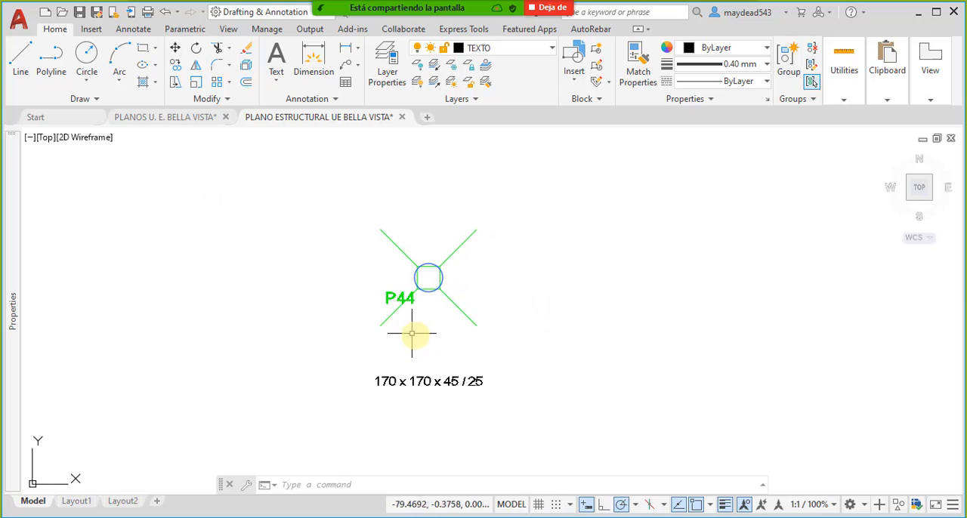
middle_drag(439, 333, 437, 329)
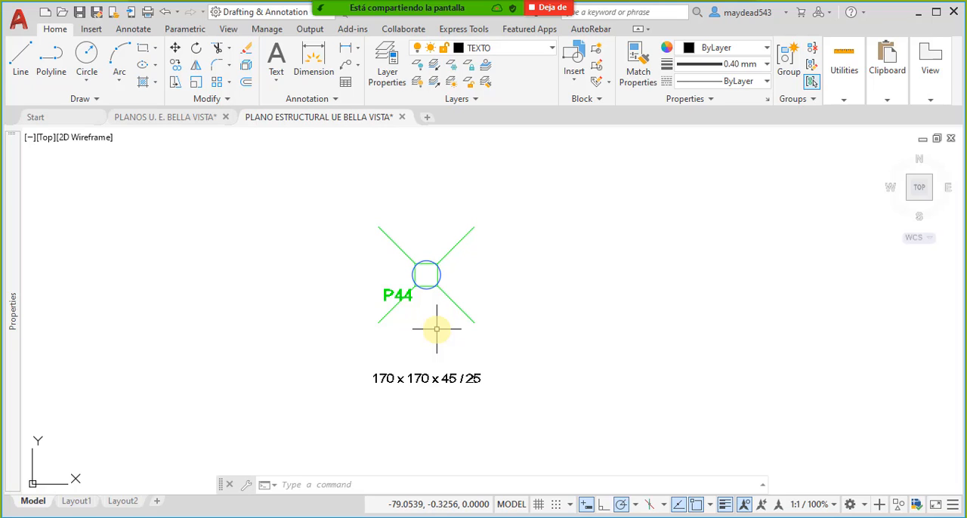
middle_drag(435, 328, 367, 330)
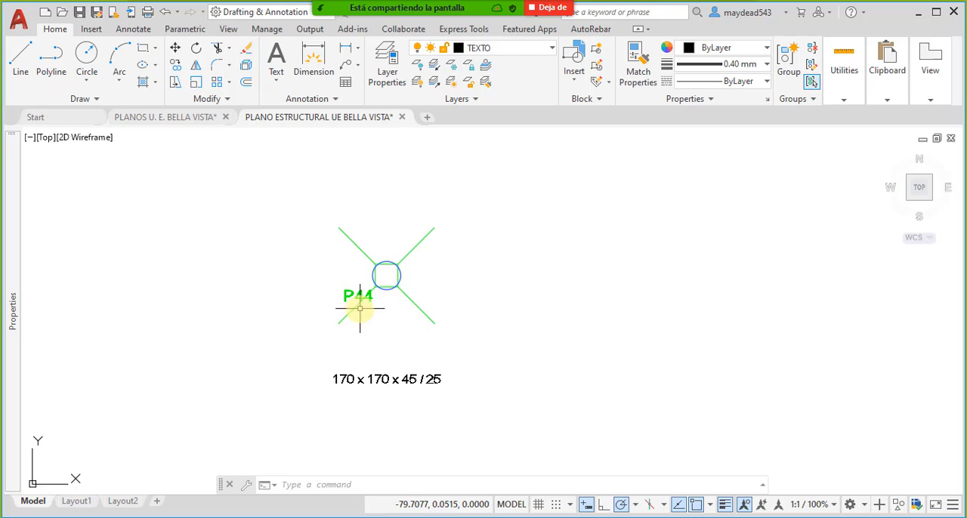
middle_drag(346, 300, 318, 294)
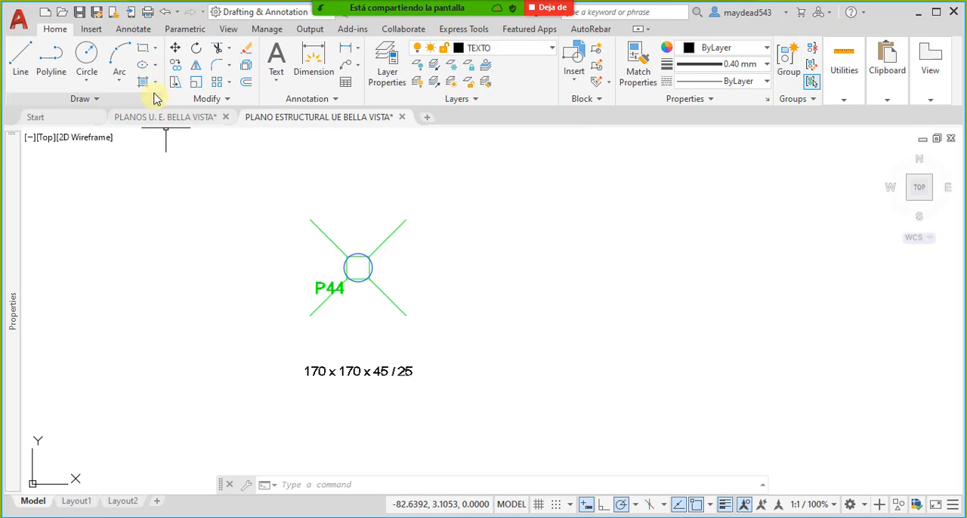
- Draw a freehand rectangle in the empty area above and to the right of footing P44
click(143, 48)
middle_drag(595, 236, 470, 330)
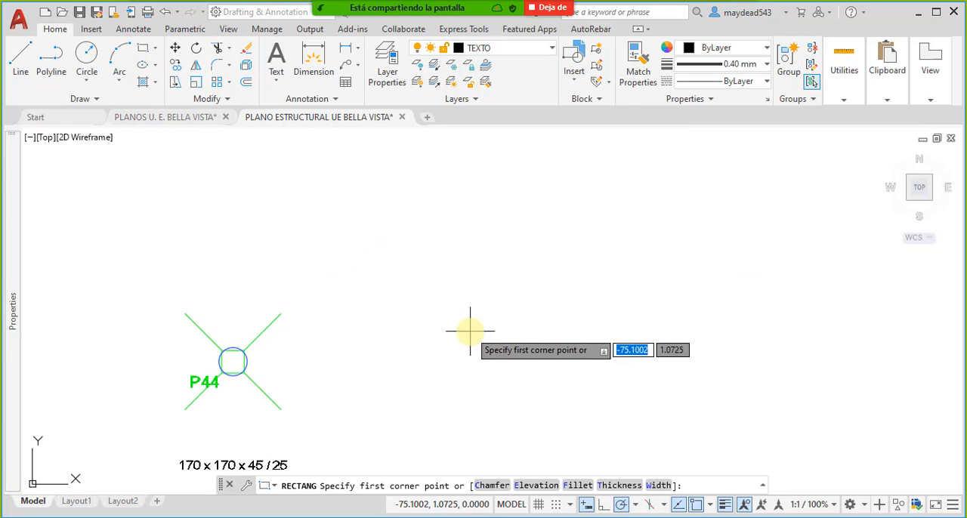
scroll(477, 305, down, 4)
scroll(485, 260, up, 4)
click(497, 292)
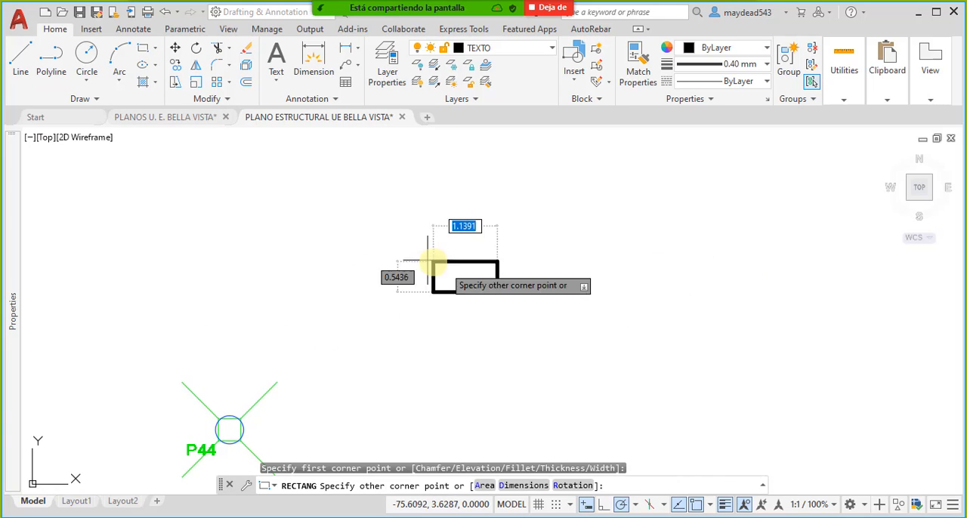
click(319, 180)
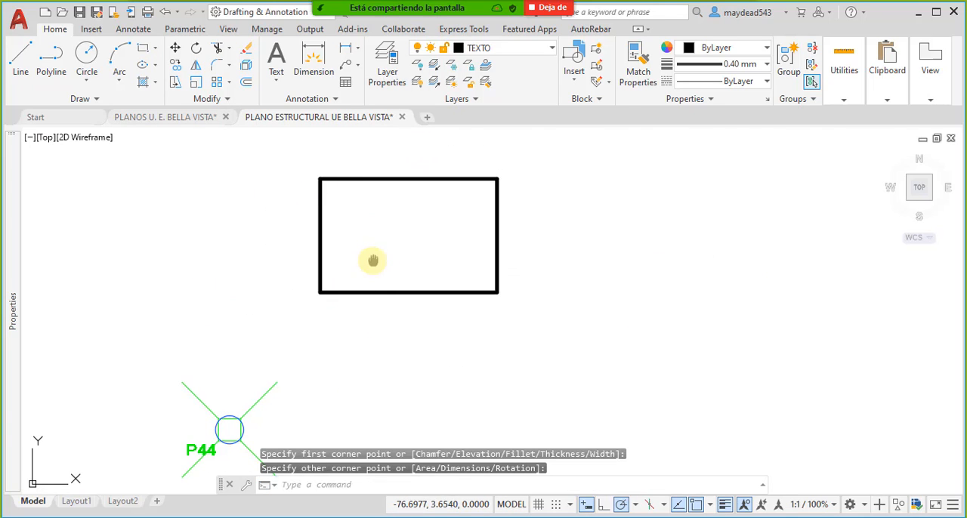
middle_drag(373, 261, 399, 260)
key(Escape)
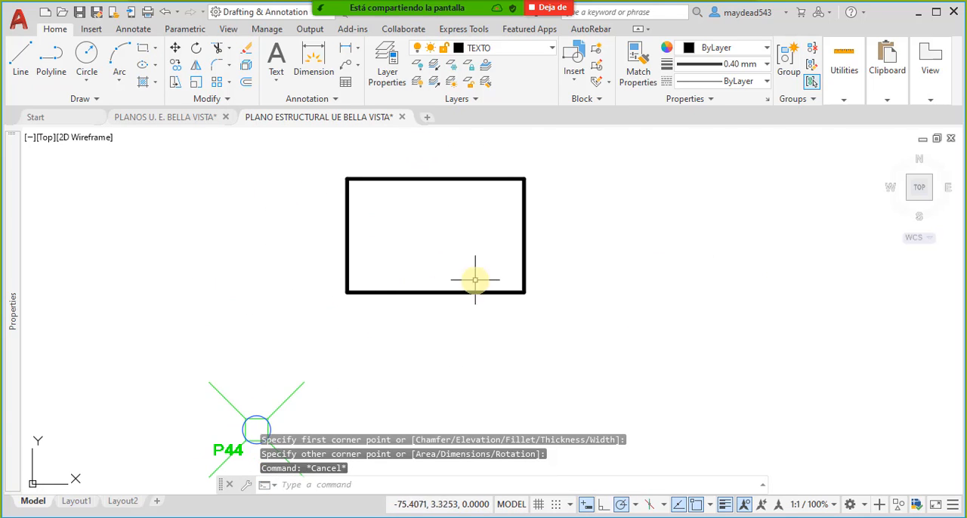
- Create a new layer called perimetro excavacion and give it color 34
click(394, 80)
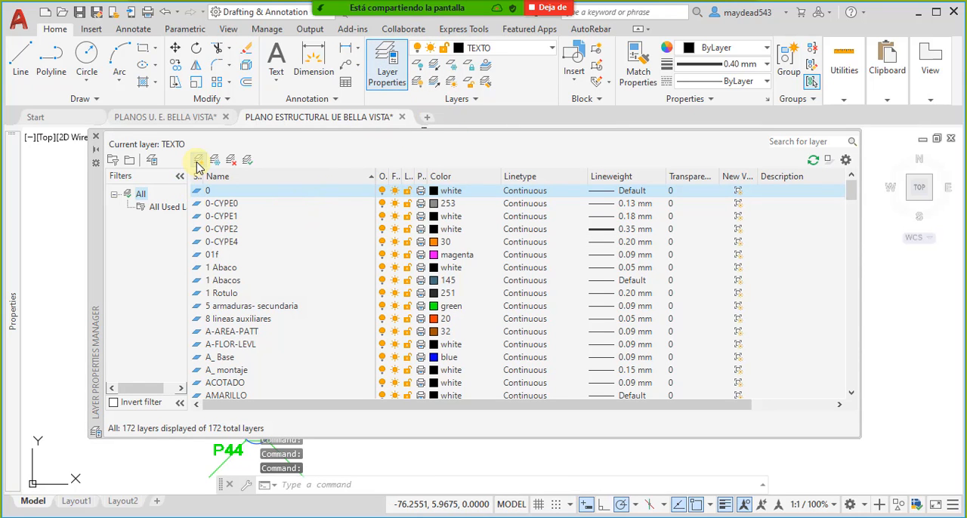
click(198, 162)
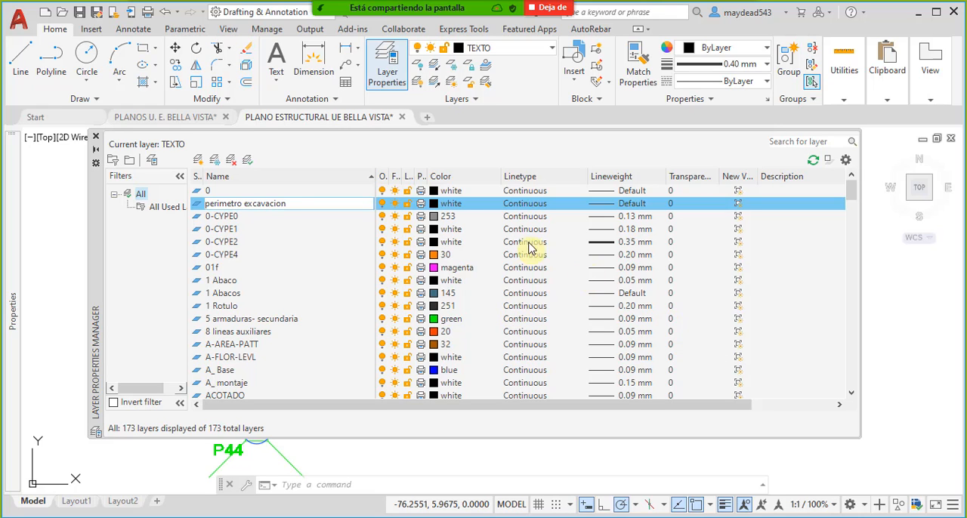
click(435, 203)
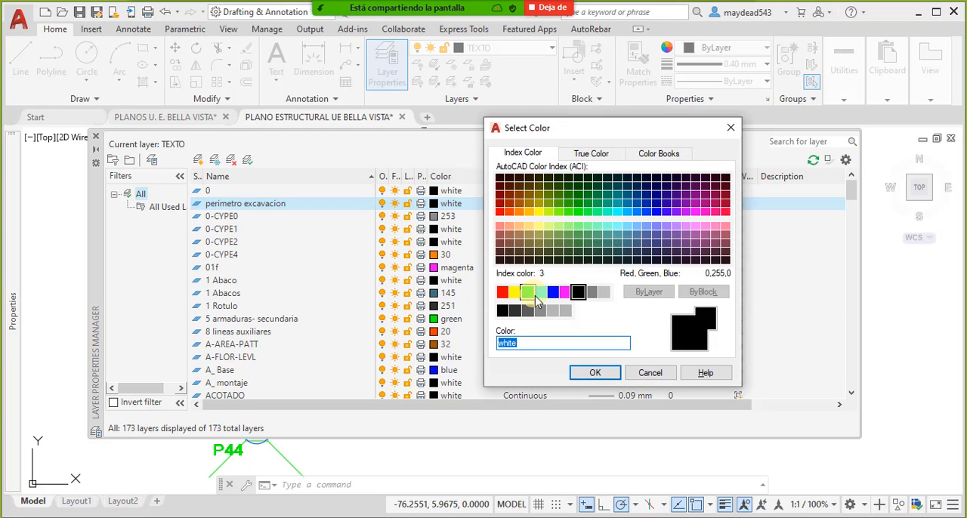
click(519, 195)
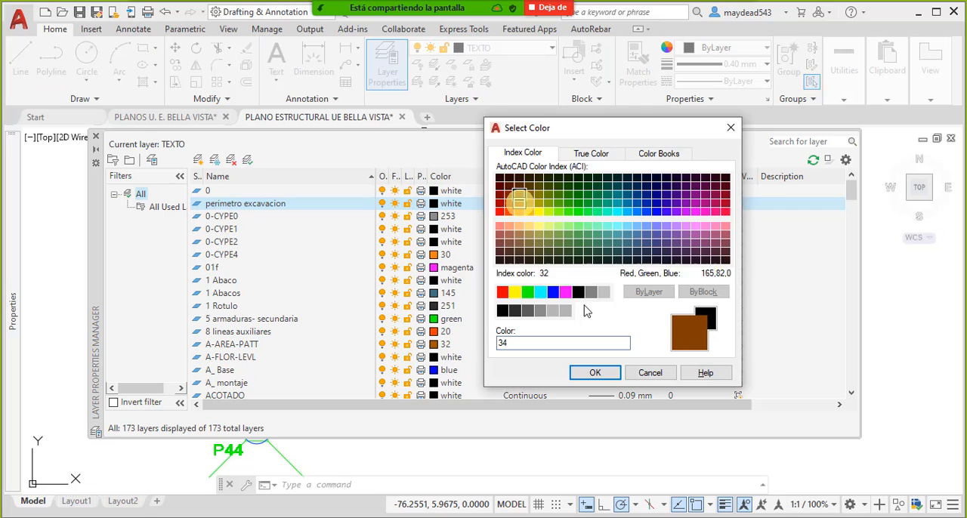
click(594, 372)
click(96, 136)
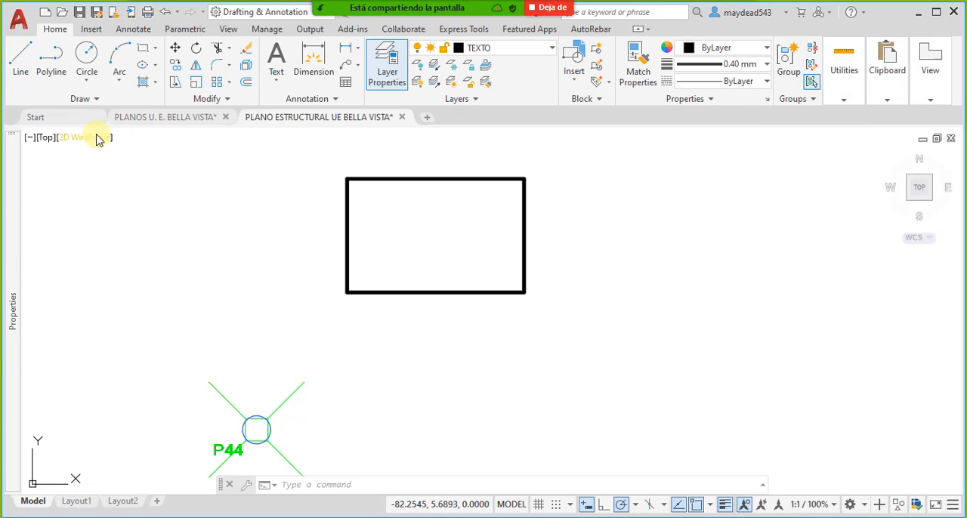
- Move the rectangle above footing P44 to the perimetro excavacion layer
click(619, 252)
click(465, 213)
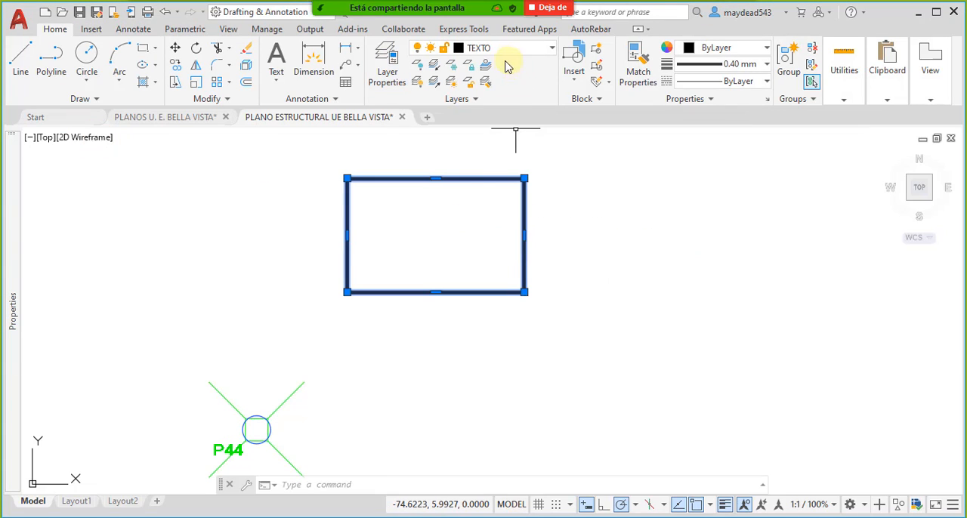
click(552, 48)
scroll(544, 201, up, 5)
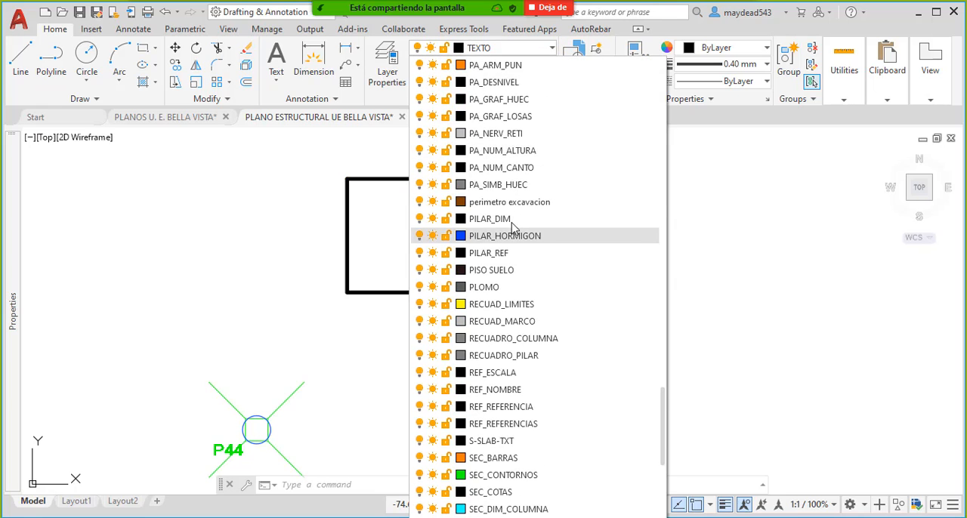
click(506, 232)
click(587, 268)
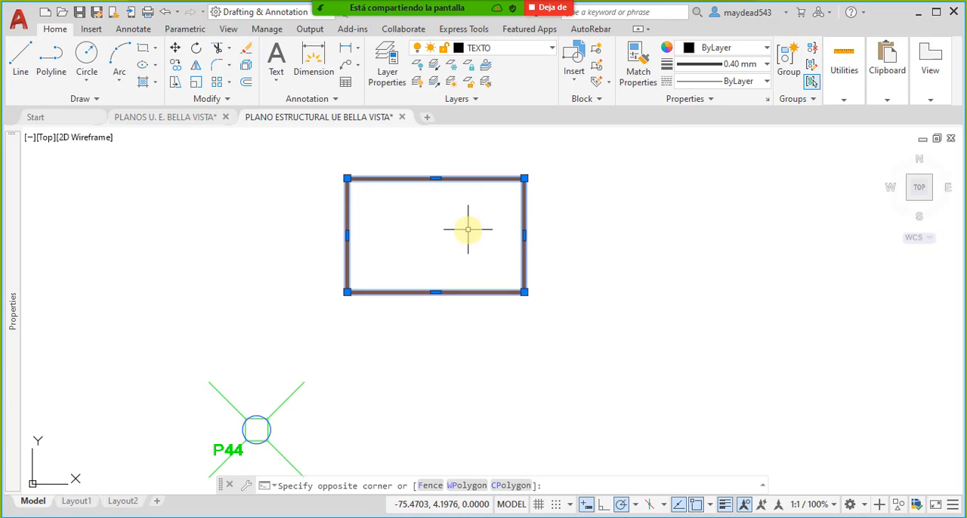
click(478, 224)
middle_drag(549, 258, 529, 264)
key(Escape)
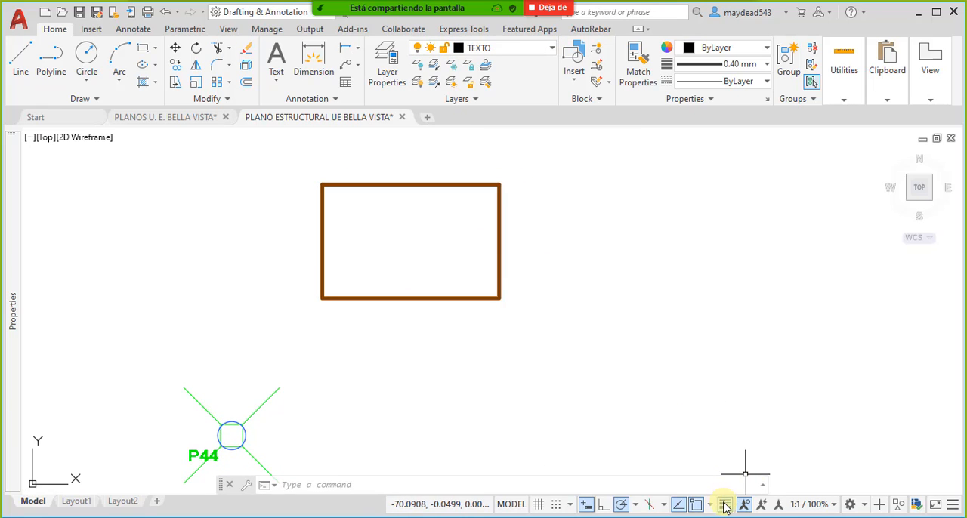
- Set the lineweight of the perimetro excavacion layer to 0.05 mm
click(725, 504)
click(725, 504)
click(543, 267)
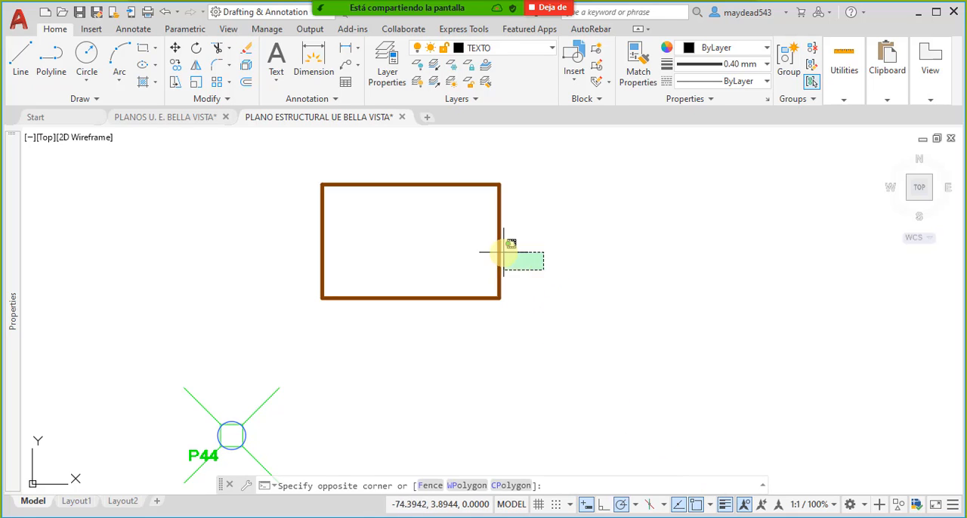
click(484, 235)
click(388, 60)
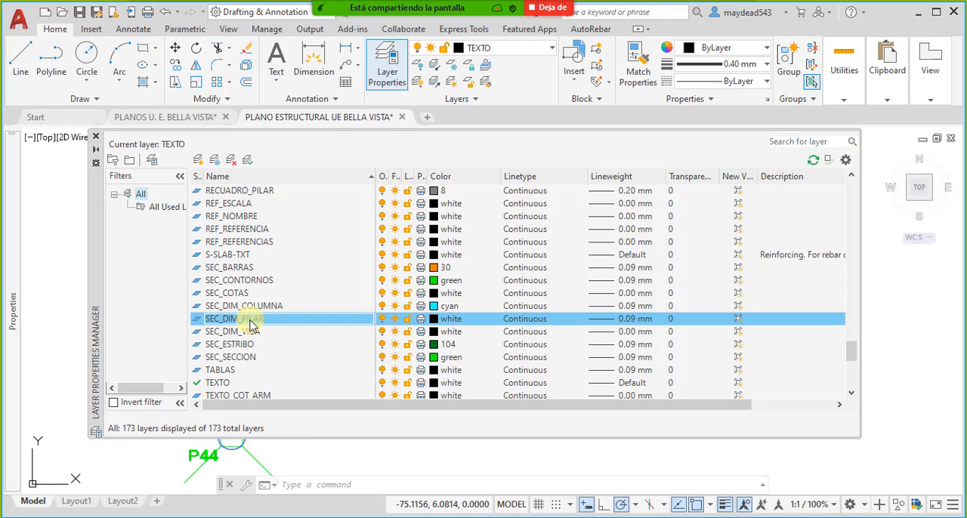
key(p)
scroll(275, 219, down, 2)
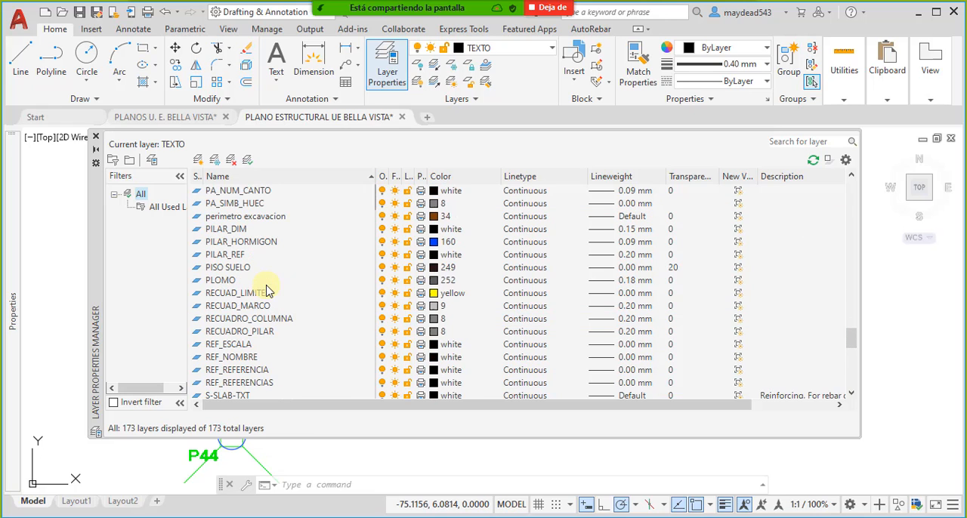
click(276, 219)
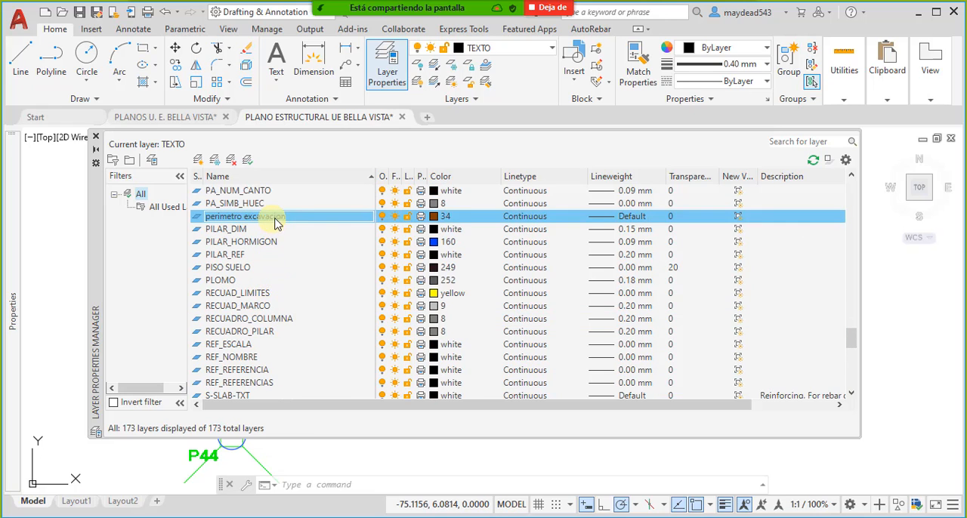
click(601, 217)
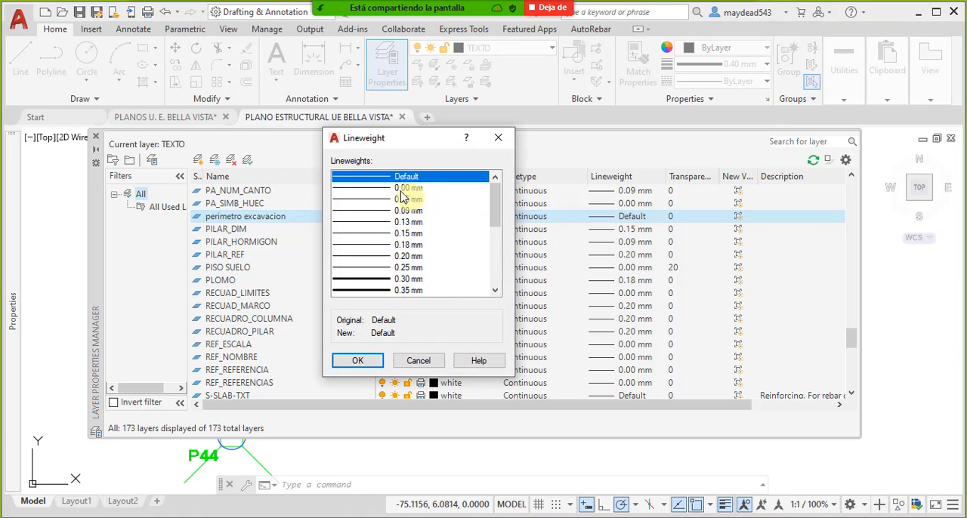
click(358, 199)
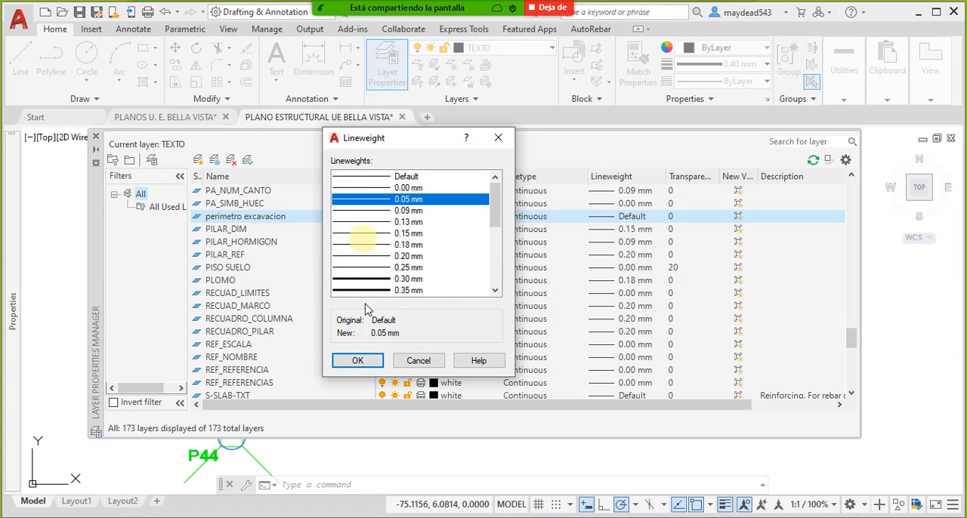
click(358, 360)
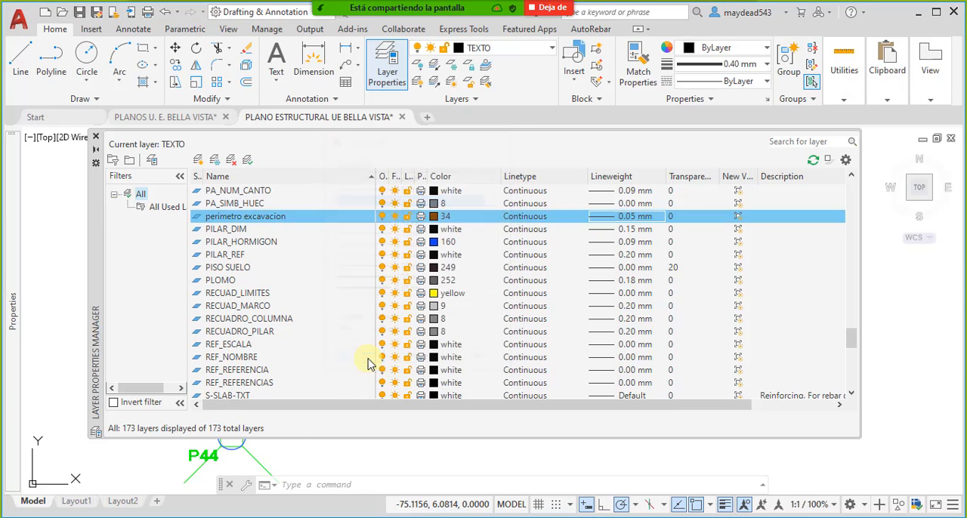
click(95, 137)
- Make perimetro excavacion the current layer, with no objects selected
click(456, 219)
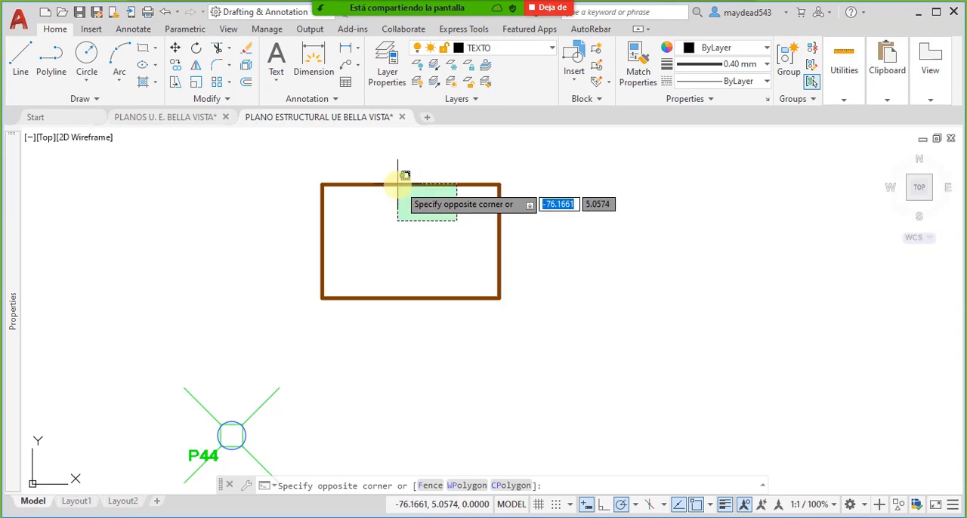
click(369, 167)
key(Escape)
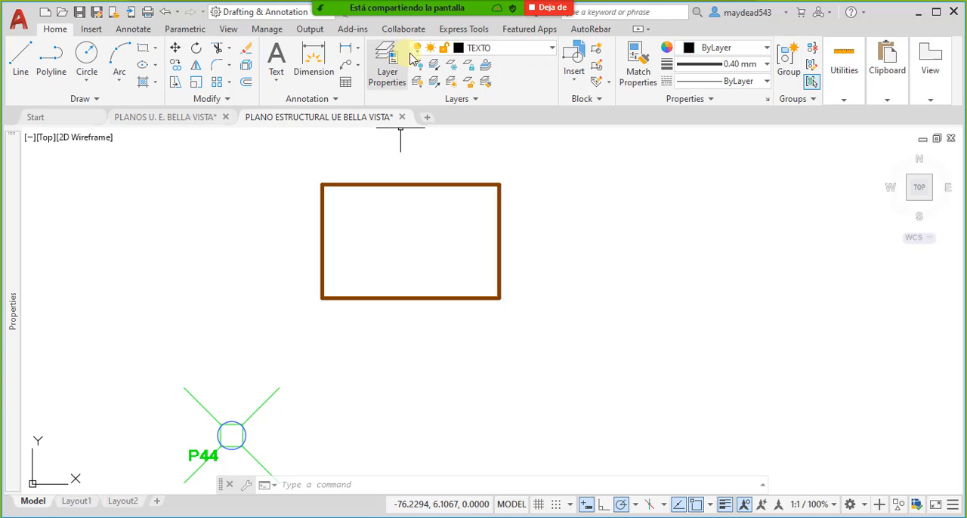
click(553, 50)
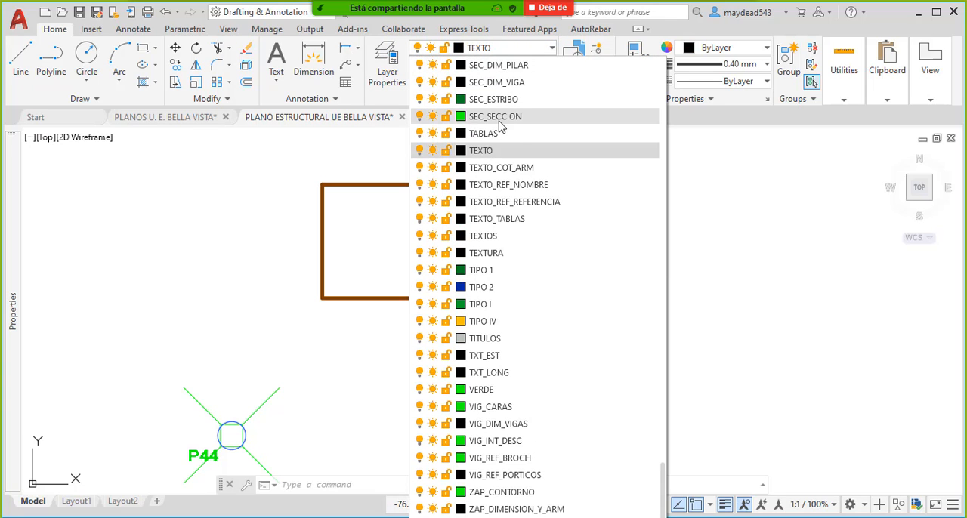
scroll(446, 264, up, 8)
click(505, 203)
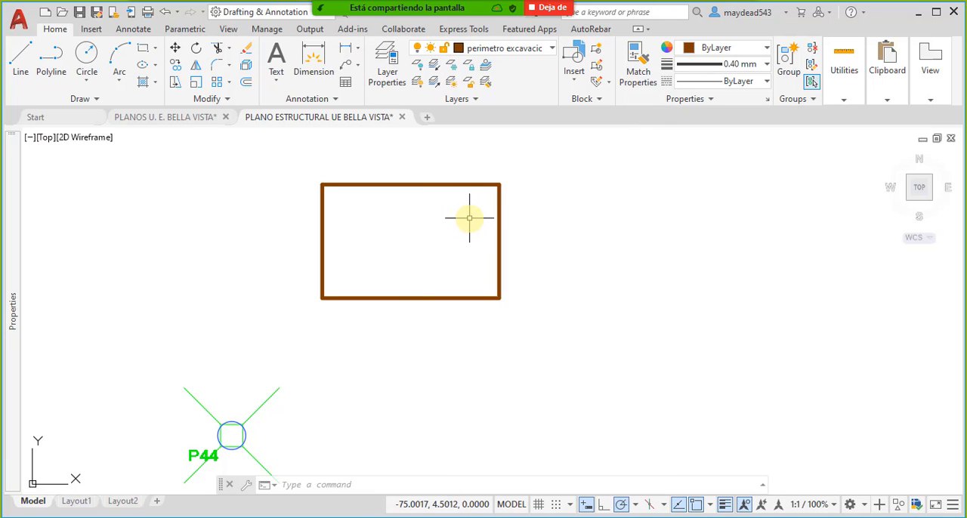
- Set the rectangle's lineweight to ByLayer so it follows the perimetro excavacion layer
click(467, 216)
click(401, 162)
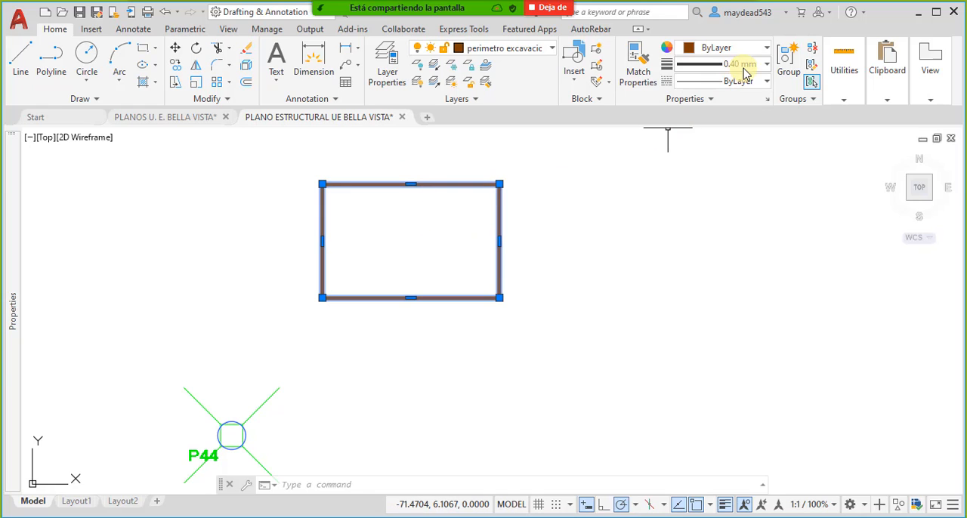
click(766, 66)
scroll(725, 151, up, 5)
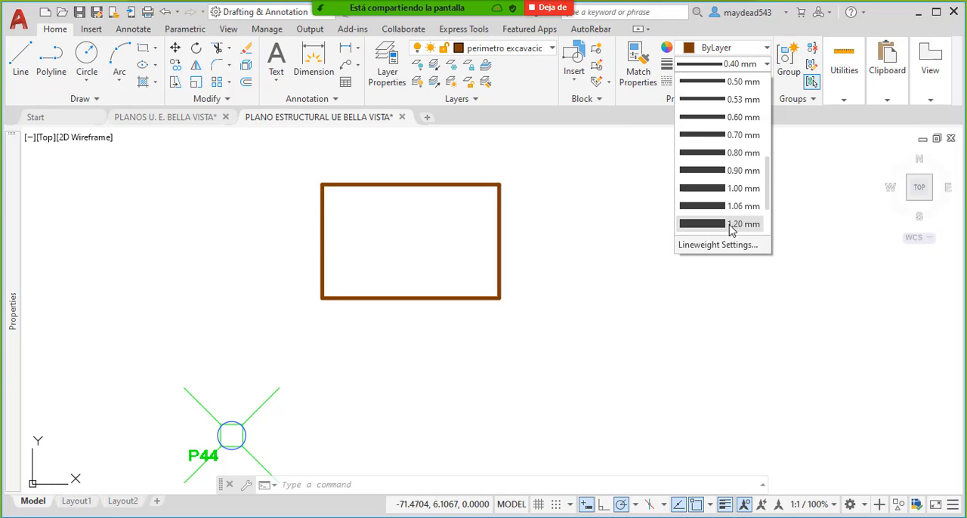
scroll(741, 87, up, 3)
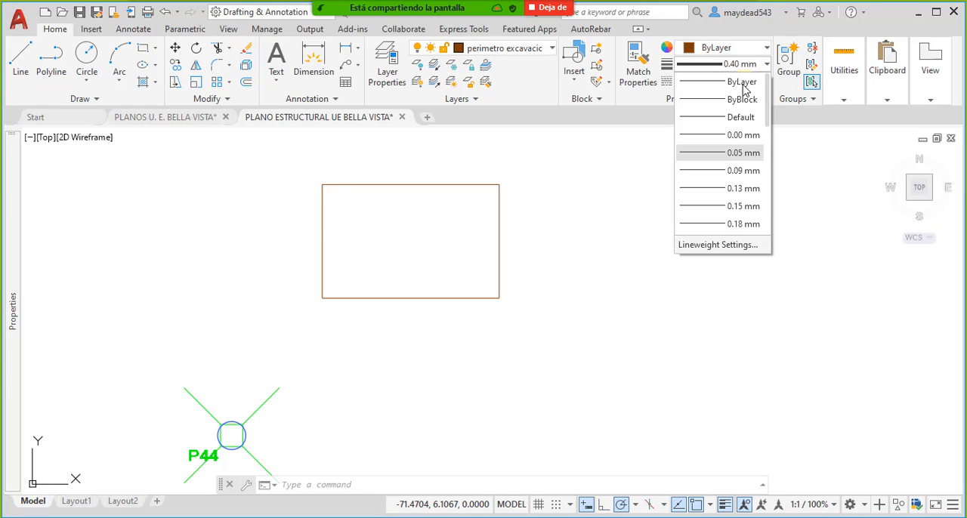
click(711, 90)
key(Escape)
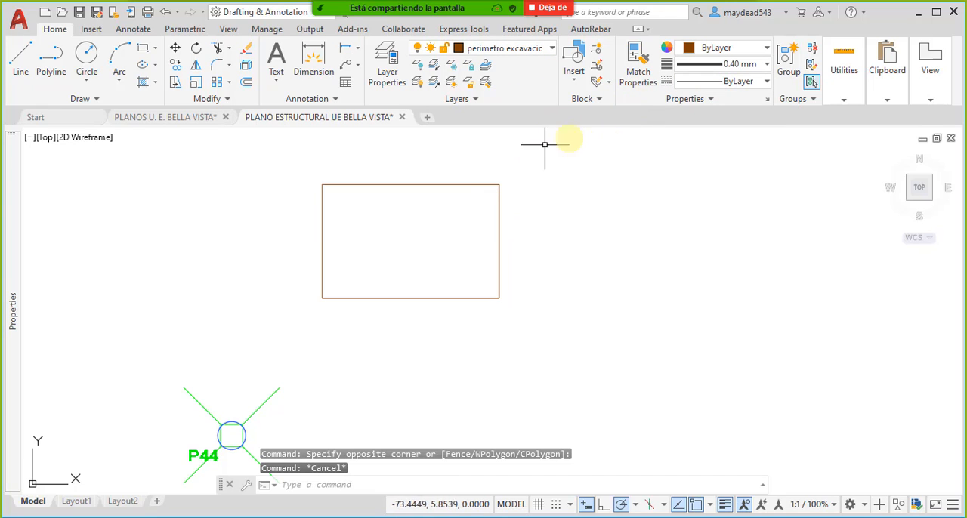
- With nothing selected, set the current lineweight for new objects to ByLayer
middle_drag(530, 230, 541, 226)
click(541, 226)
click(496, 237)
key(Escape)
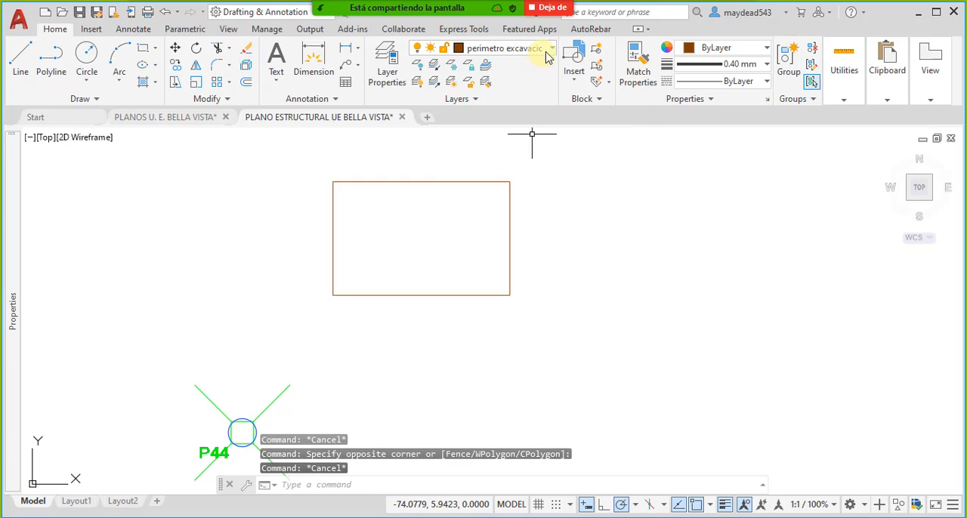
click(764, 64)
scroll(729, 92, up, 5)
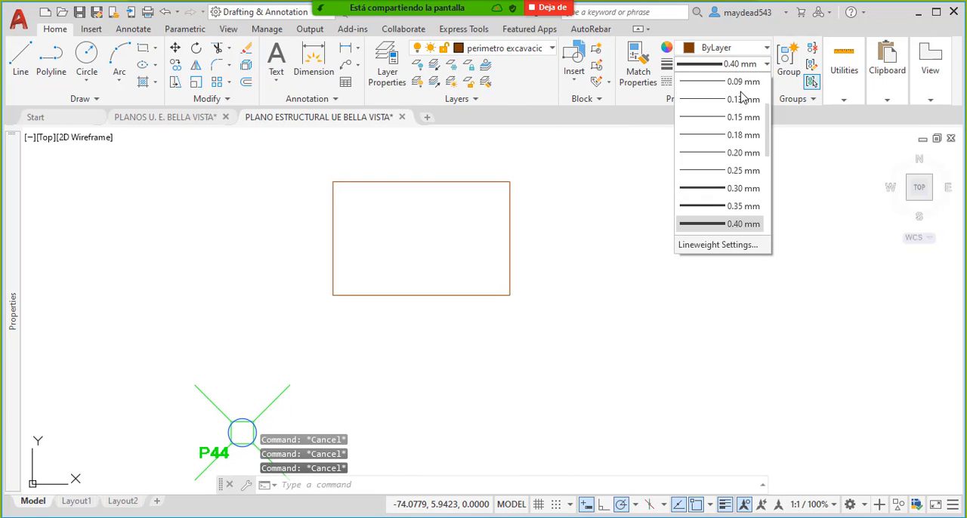
click(721, 83)
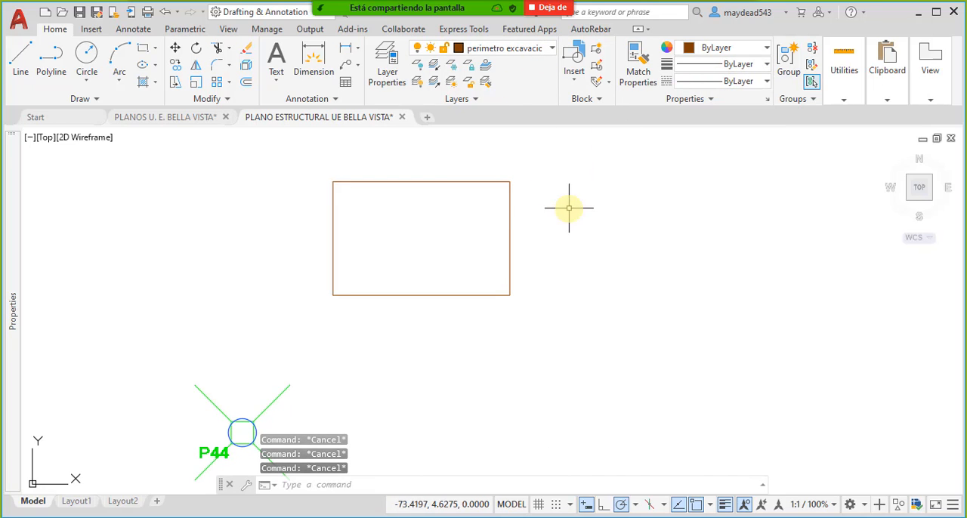
middle_drag(568, 207, 617, 198)
middle_drag(485, 214, 477, 212)
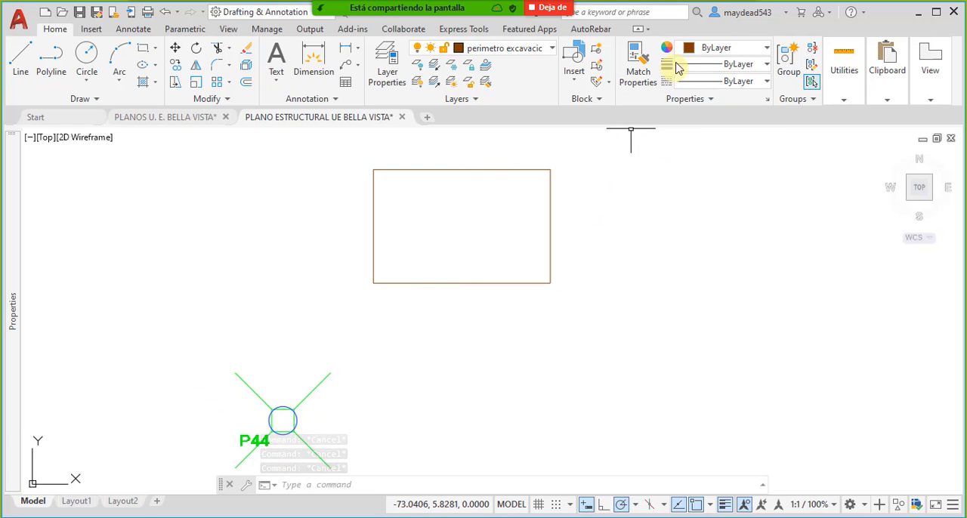
mouse_move(438, 287)
middle_down()
mouse_move(471, 280)
mouse_move(460, 290)
middle_up()
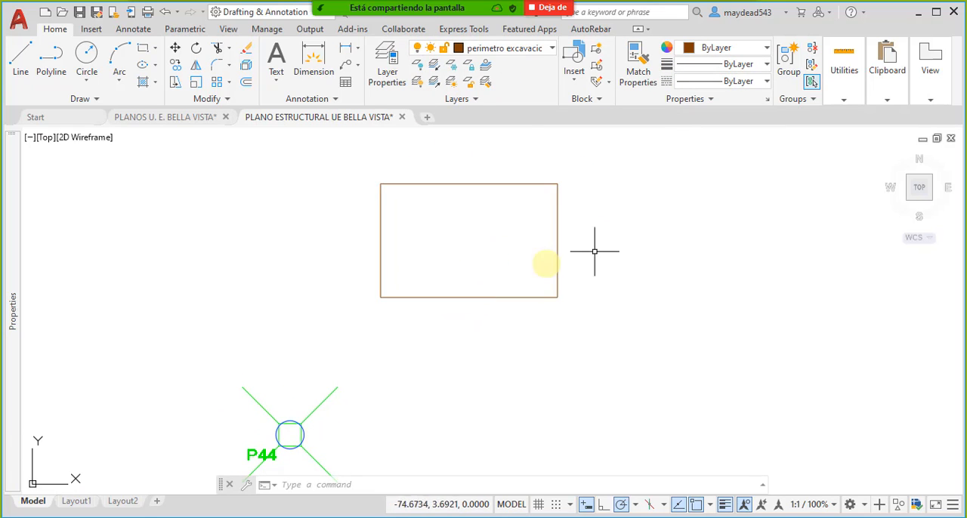
- Start a block definition from the brown rectangle, naming it Perimetro Excavacion and using Meters as the block unit
click(671, 247)
click(500, 212)
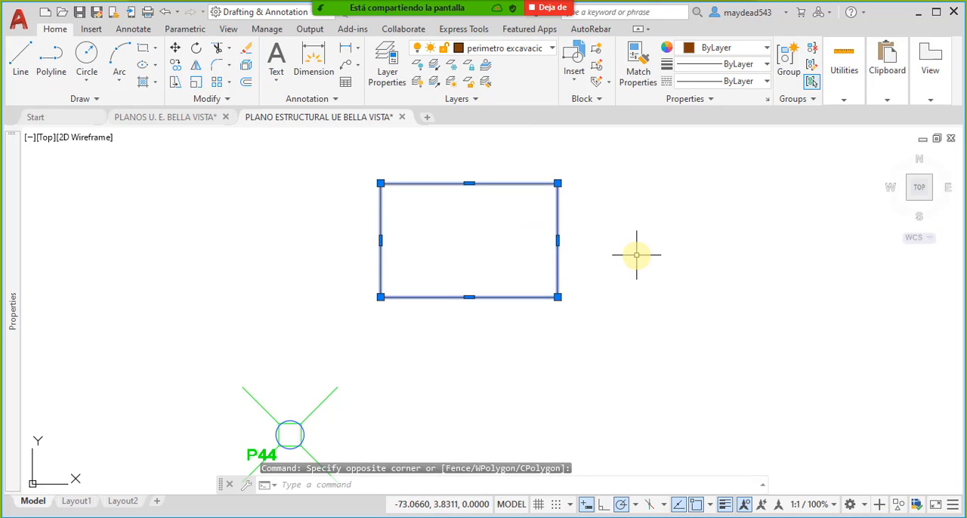
text(bl)
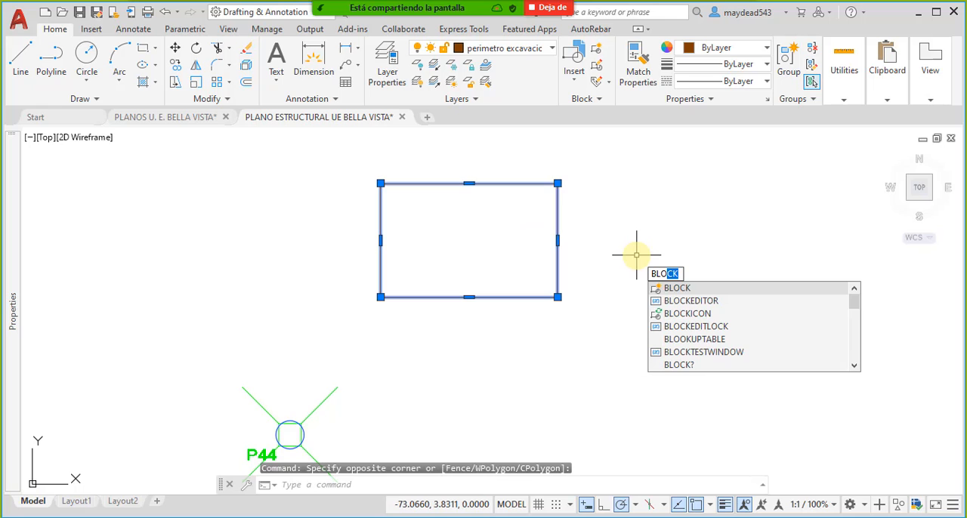
key(Return)
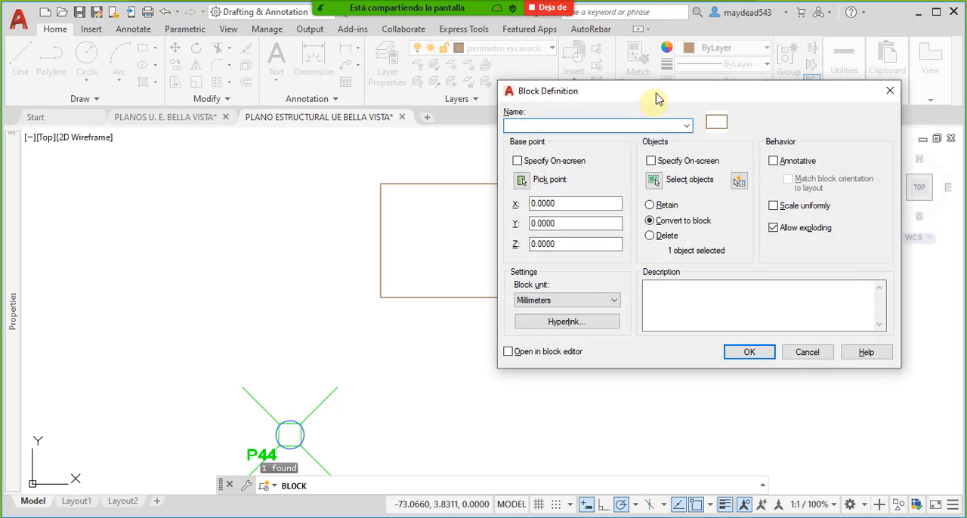
drag(656, 98, 599, 123)
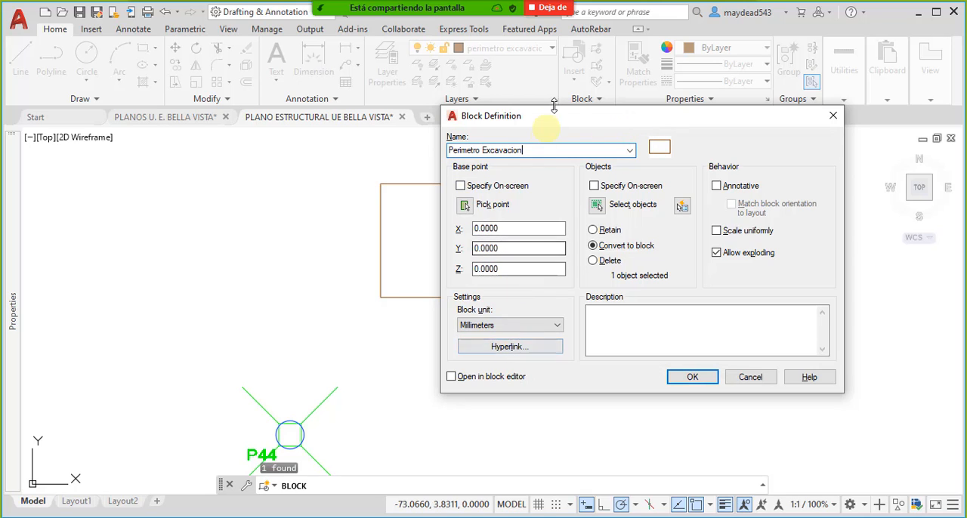
drag(572, 123, 625, 109)
click(587, 312)
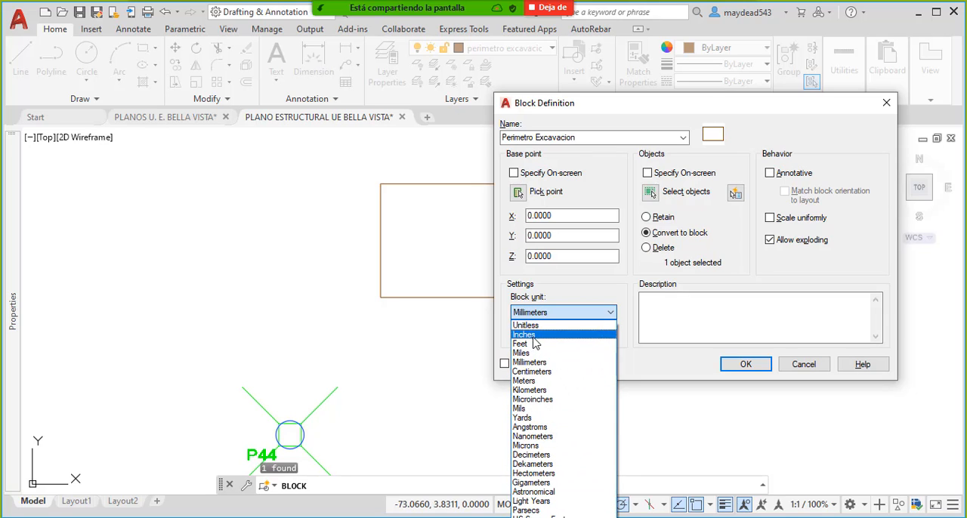
click(561, 381)
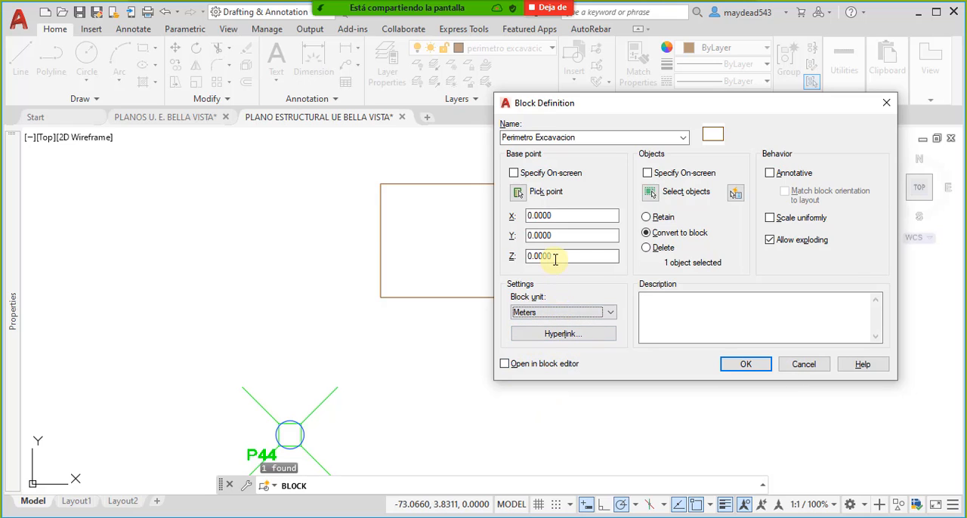
- Set the rectangle's centre as the insertion base point and create the Perimetro Excavacion block
click(519, 194)
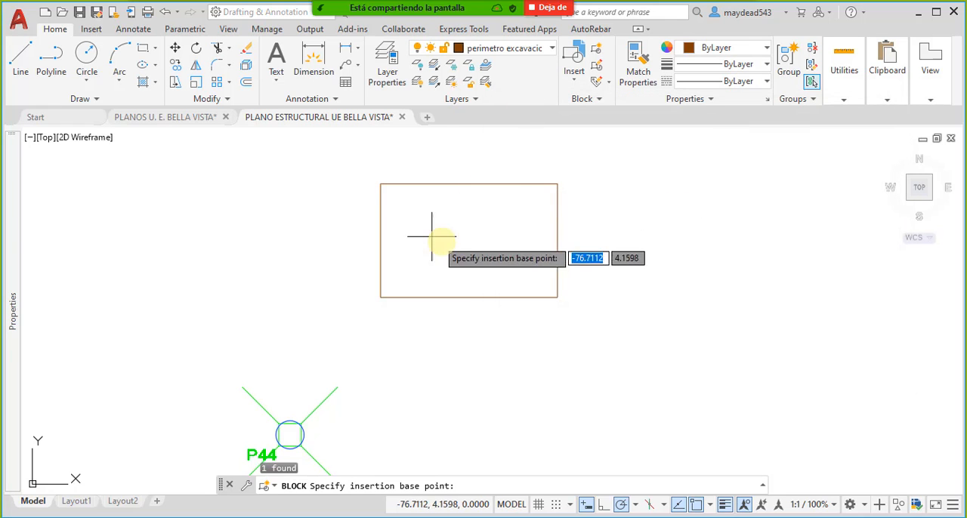
click(466, 239)
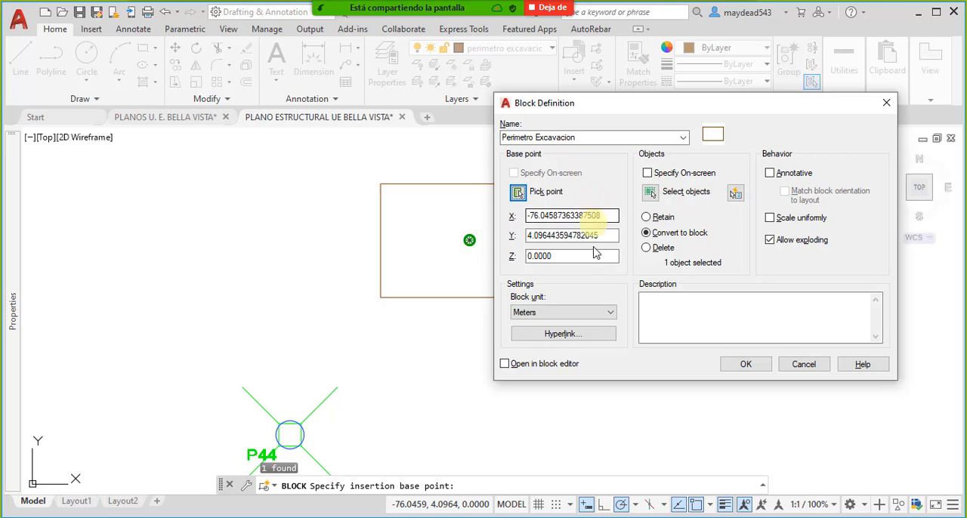
click(744, 363)
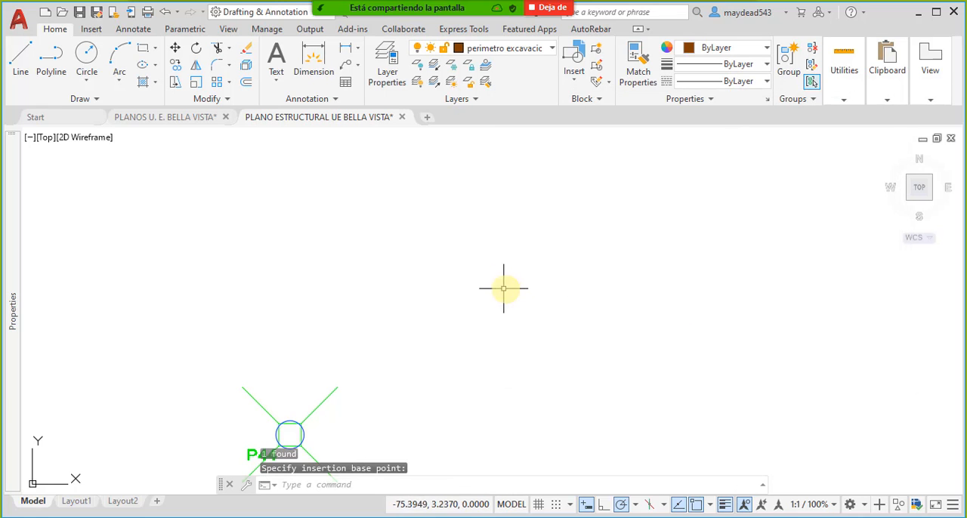
- Zoom to the drawing extents and examine where the new block lies and how large it is
scroll(529, 250, down, 5)
scroll(534, 272, down, 3)
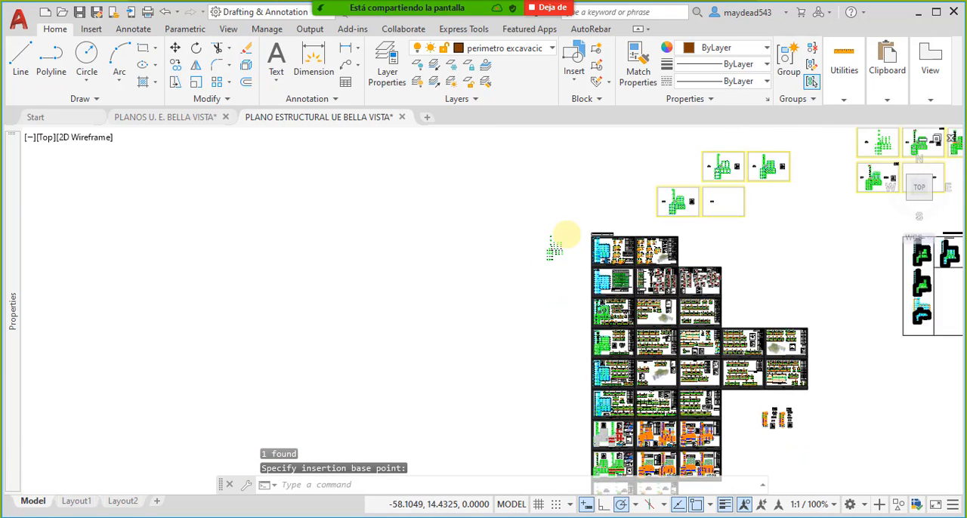
scroll(566, 238, down, 2)
middle_drag(572, 309, 573, 277)
text(z)
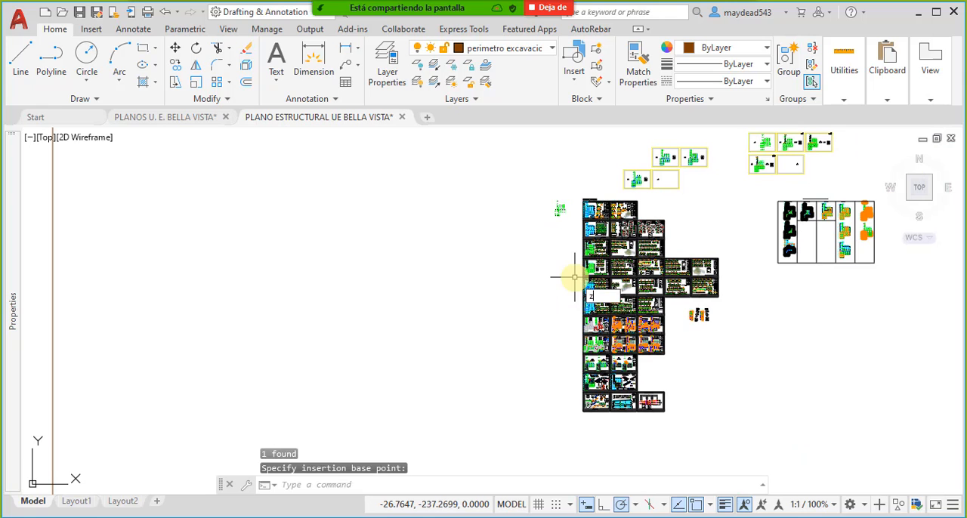
key(Return)
text(e)
key(Return)
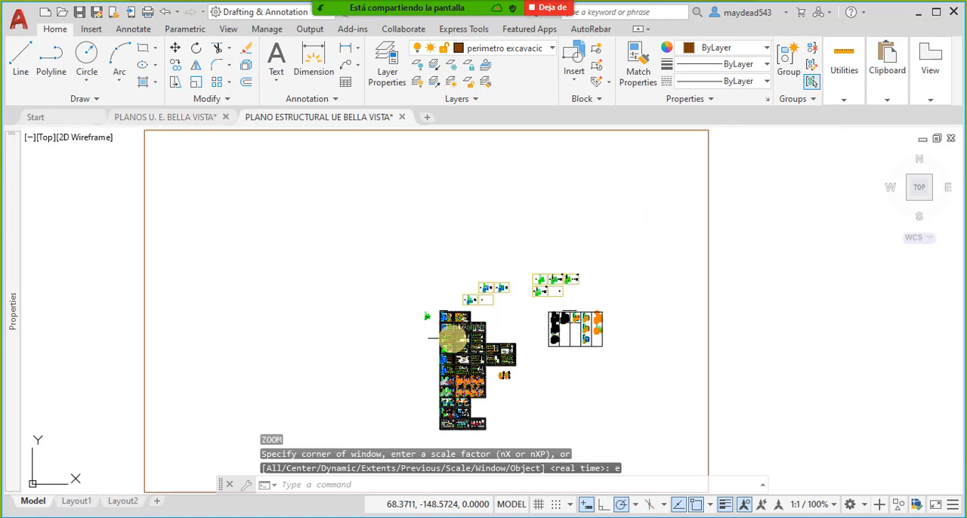
middle_drag(453, 331, 517, 240)
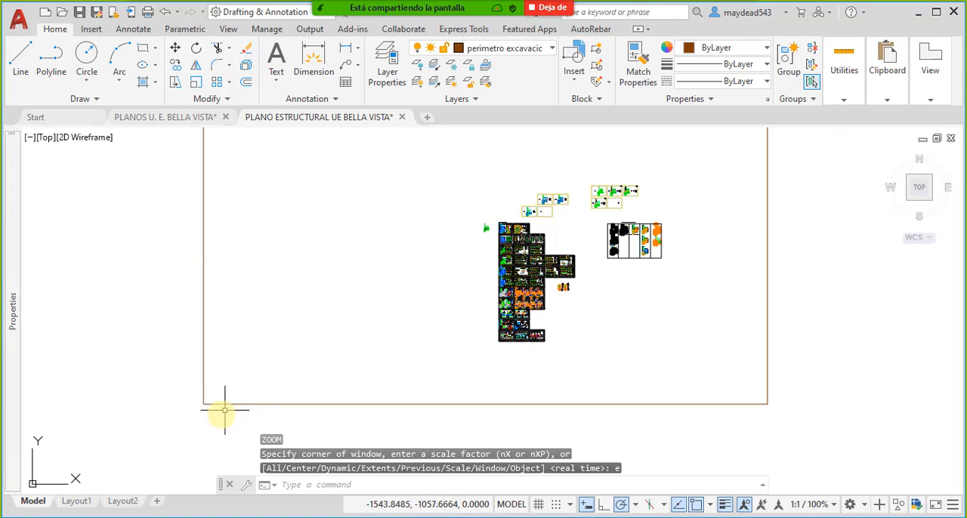
mouse_move(446, 316)
middle_down()
mouse_move(416, 341)
mouse_move(417, 357)
middle_up()
text(z)
key(Return)
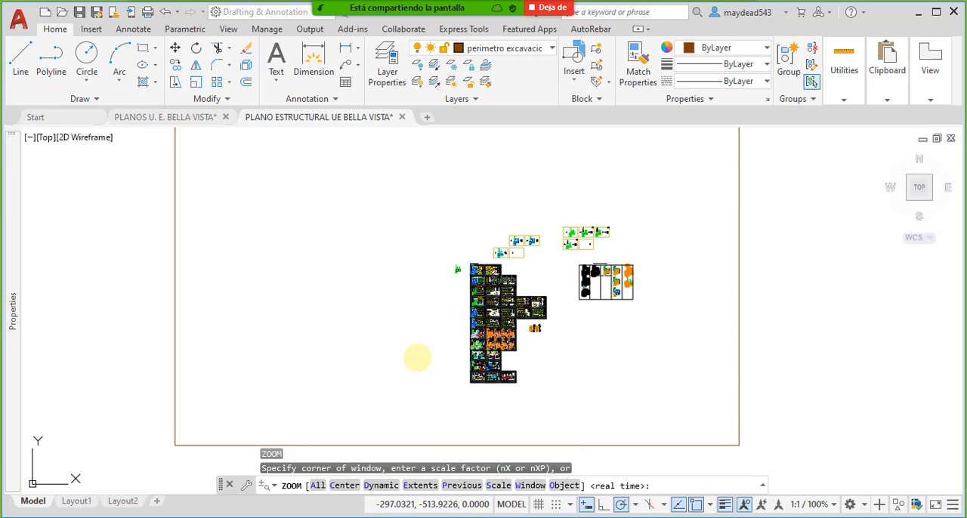
text(e)
key(Return)
- Examine the structural sheets and the copied footing layout up close, and return to the drawing extents
scroll(446, 430, up, 15)
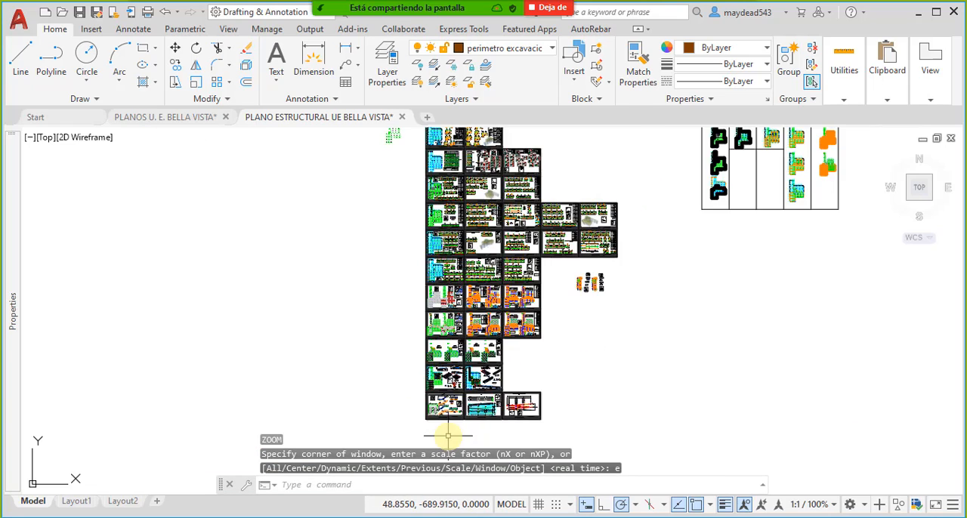
scroll(401, 406, down, 8)
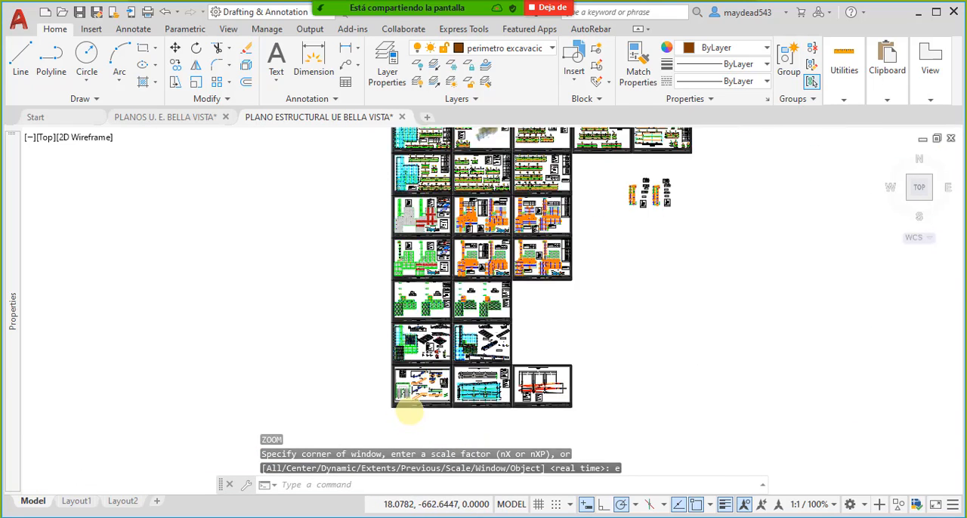
scroll(401, 406, up, 3)
scroll(401, 183, up, 5)
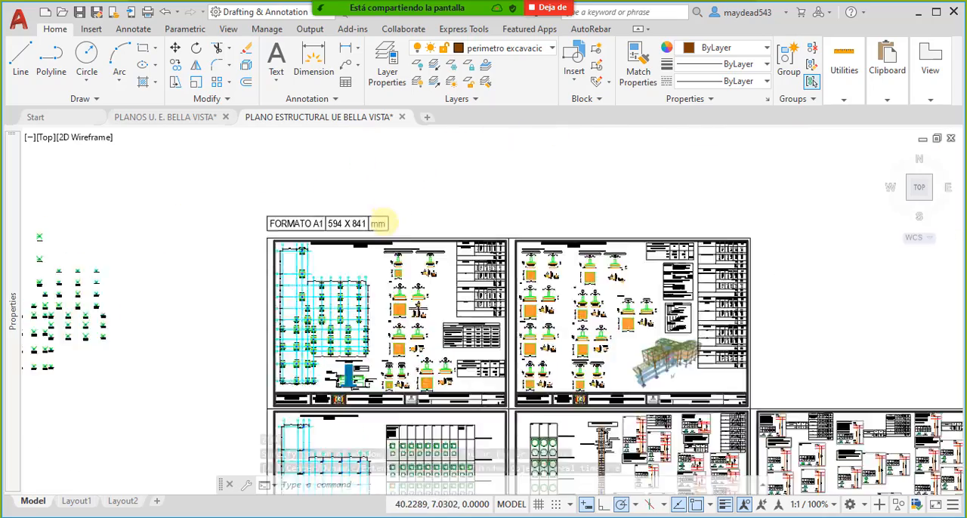
scroll(378, 216, down, 5)
middle_drag(85, 472, 268, 350)
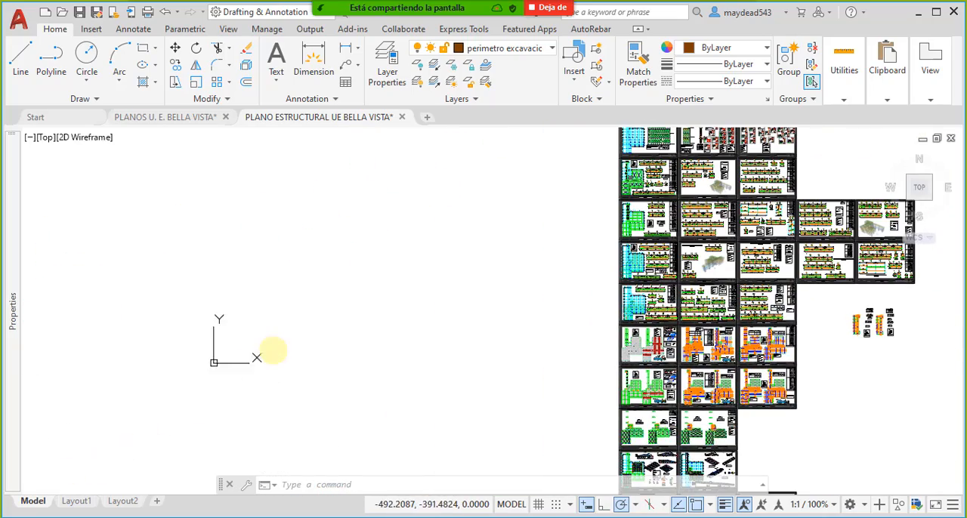
text(z)
key(Return)
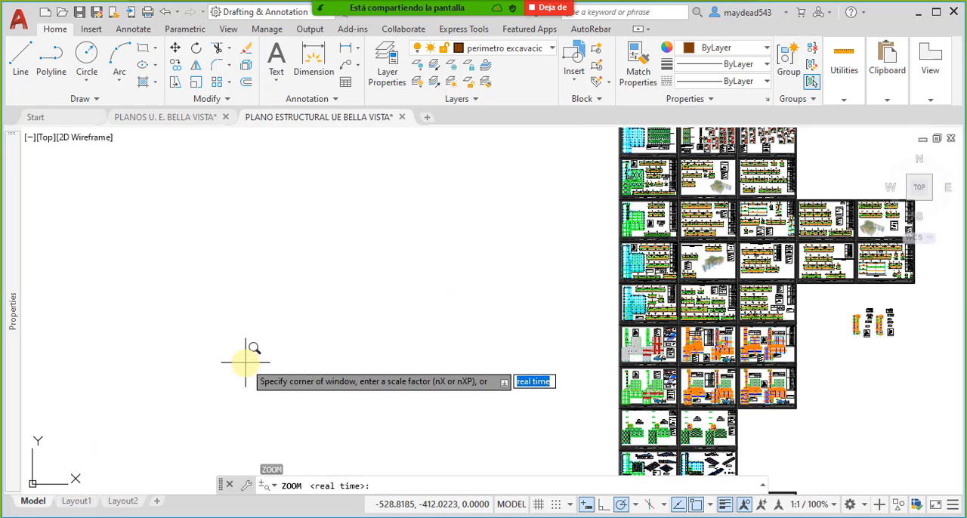
text(e)
key(Return)
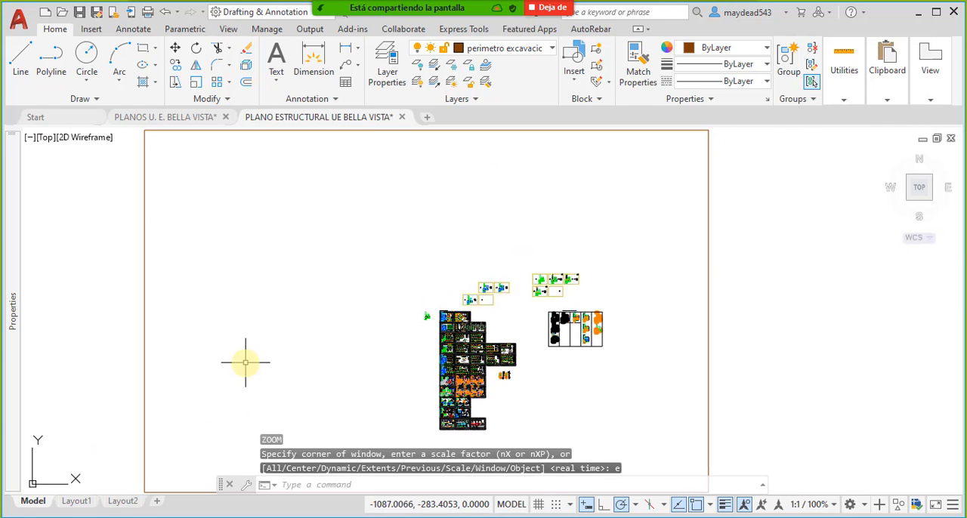
- Select the large brown rectangle enclosing the sheets and inspect its block reference properties
click(722, 224)
click(110, 161)
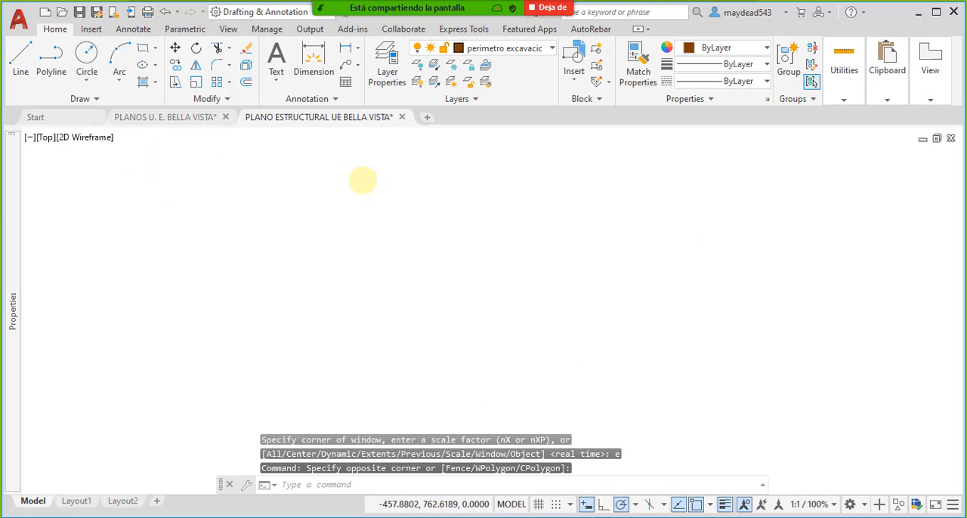
key(Escape)
middle_drag(394, 226, 449, 253)
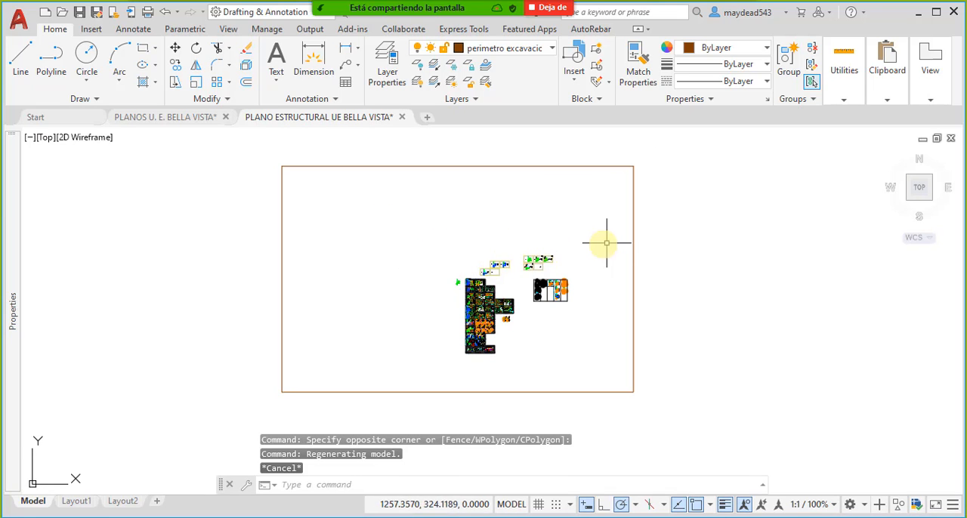
click(676, 233)
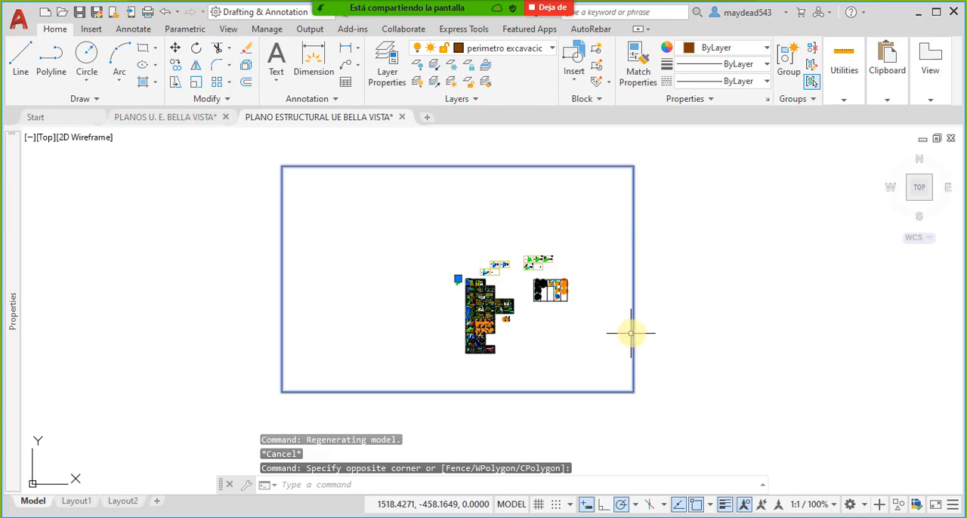
key(Escape)
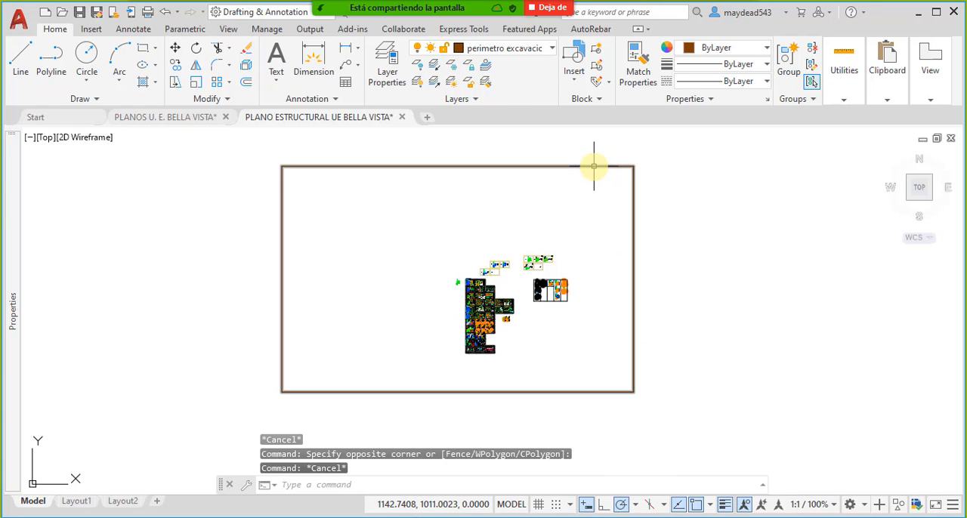
click(592, 167)
mouse_move(18, 274)
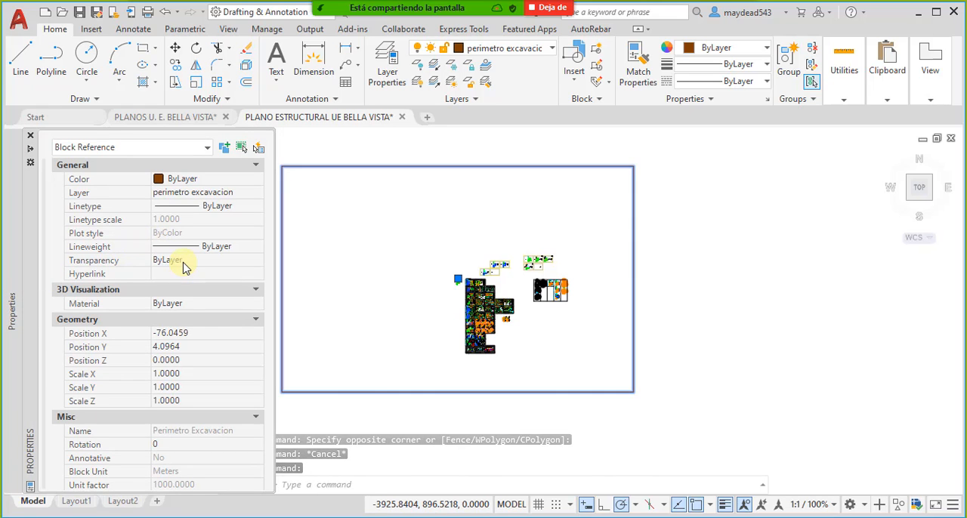
click(209, 148)
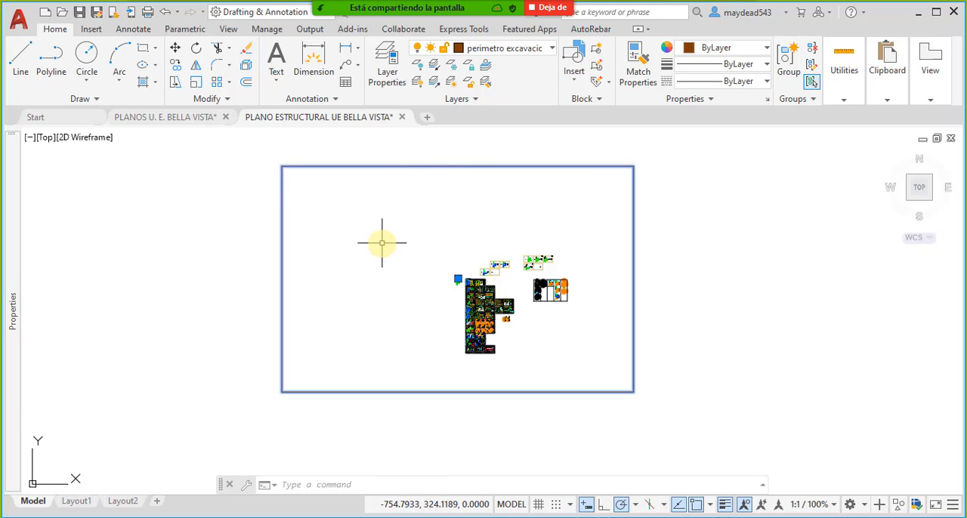
- Clear the block selection at the foundation level plan so that nothing remains selected
middle_drag(413, 246, 426, 272)
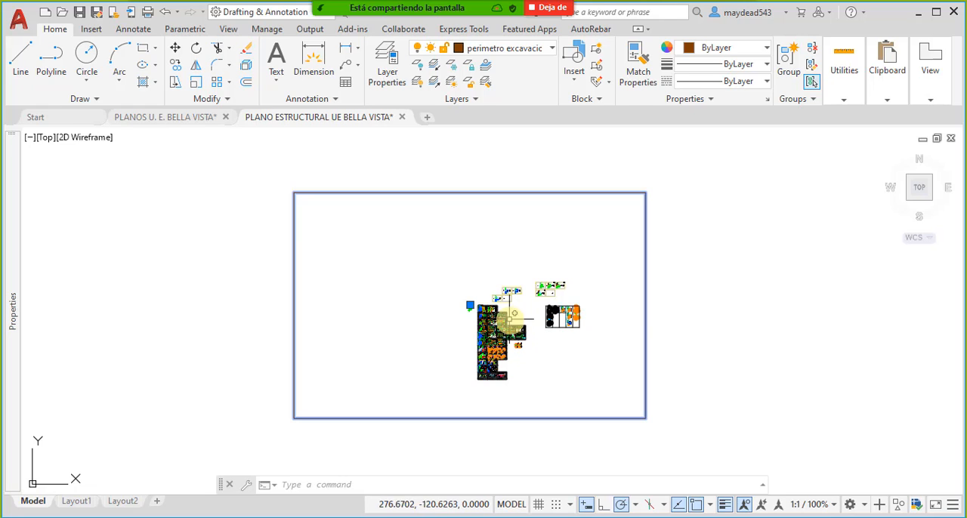
scroll(503, 318, up, 2)
scroll(453, 299, up, 8)
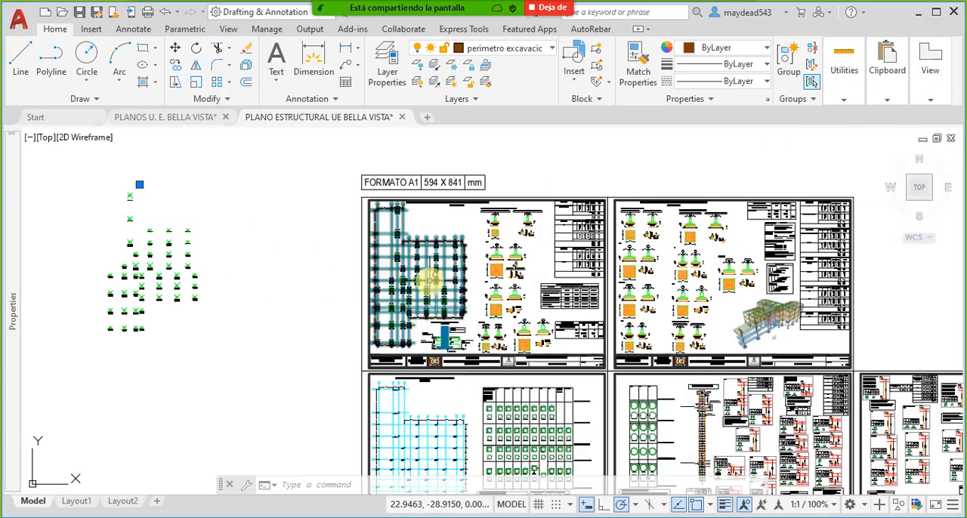
middle_drag(520, 309, 541, 321)
middle_drag(398, 235, 508, 303)
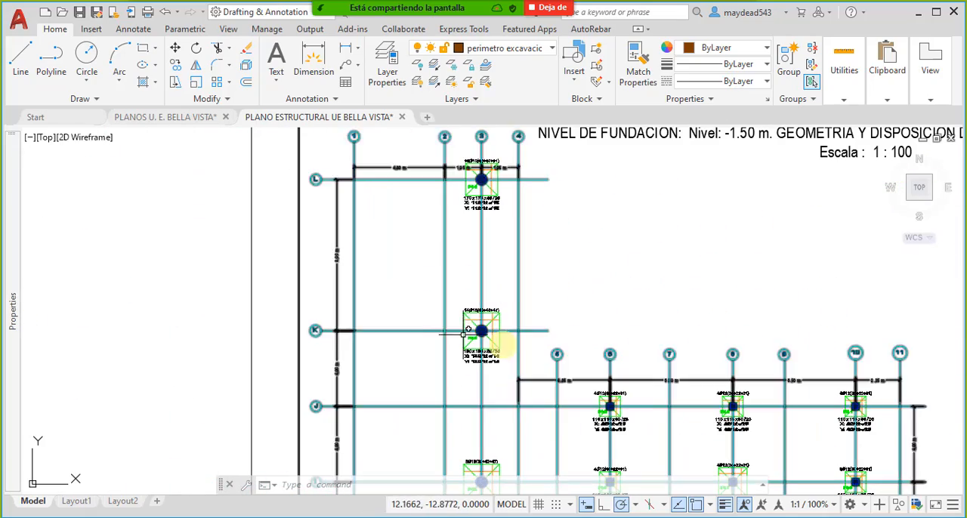
middle_drag(472, 224, 480, 277)
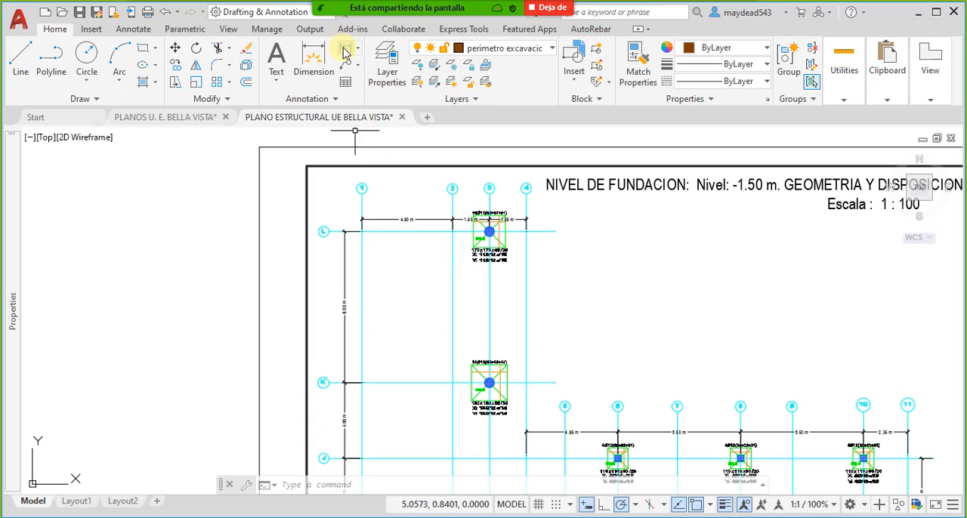
click(335, 98)
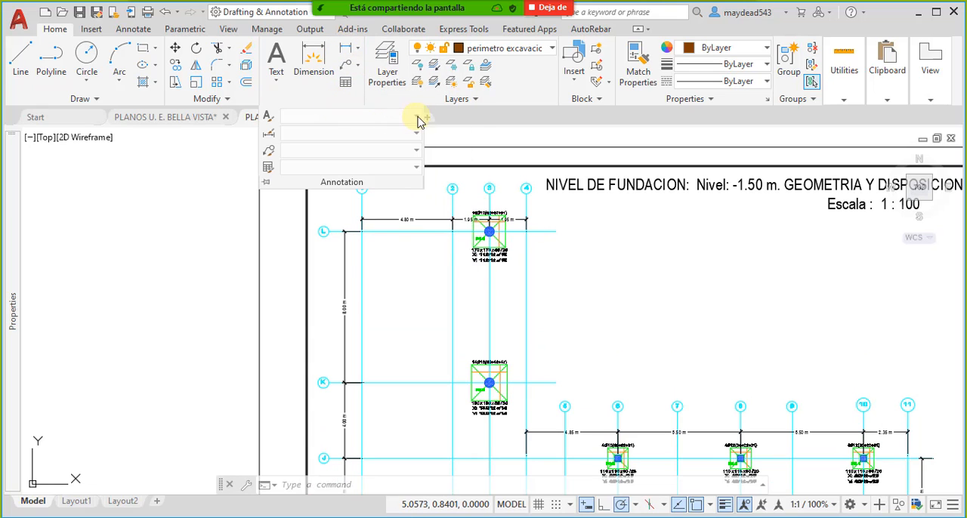
key(Escape)
key(Escape)
key(Escape)
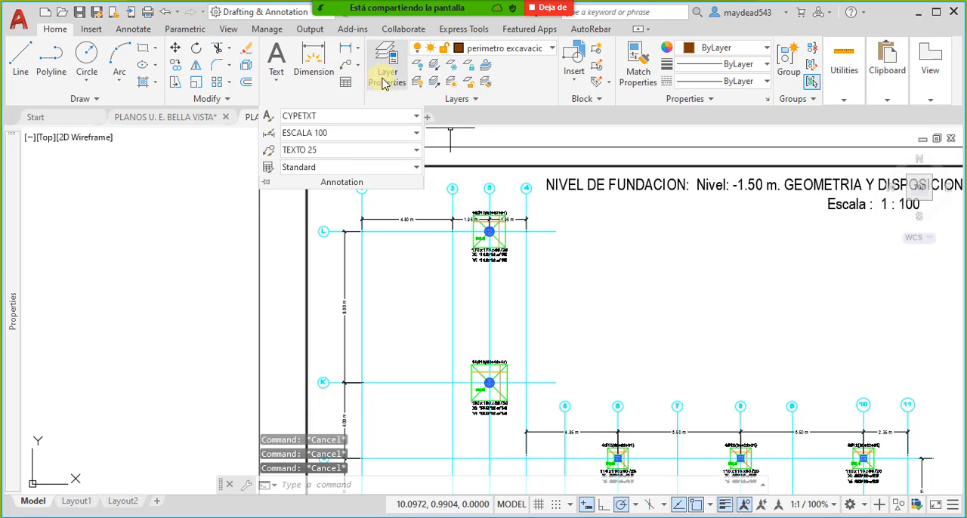
click(594, 194)
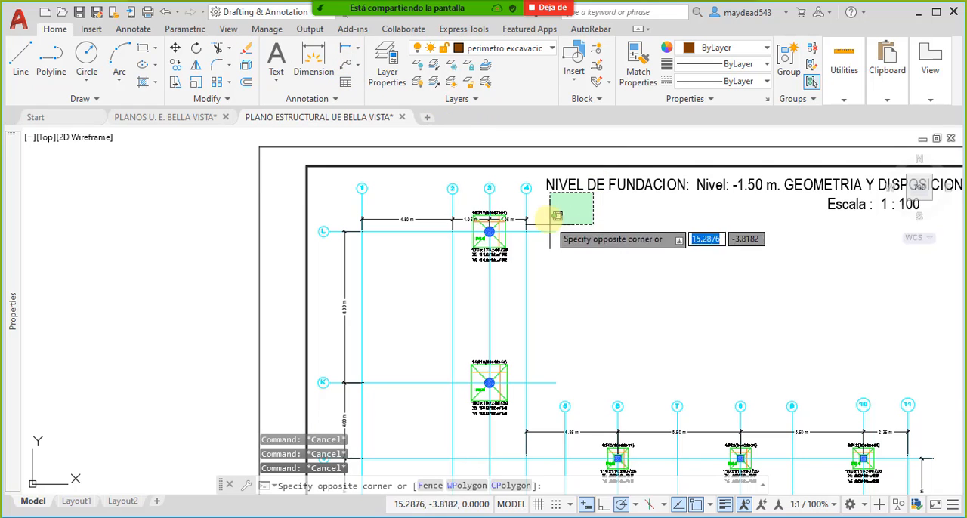
click(548, 225)
key(Escape)
key(Escape)
- Set the current text style to CYPETXT and the current dimension style to Standard
click(345, 102)
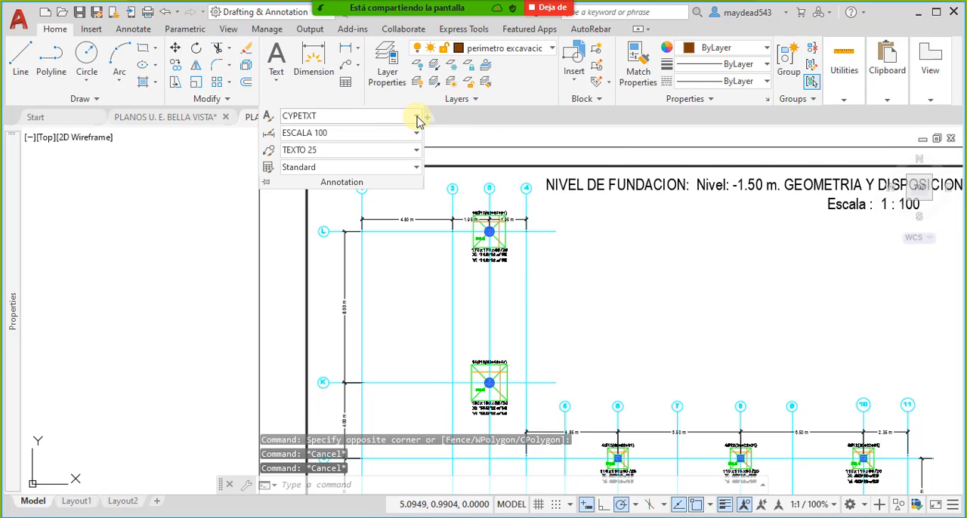
click(377, 115)
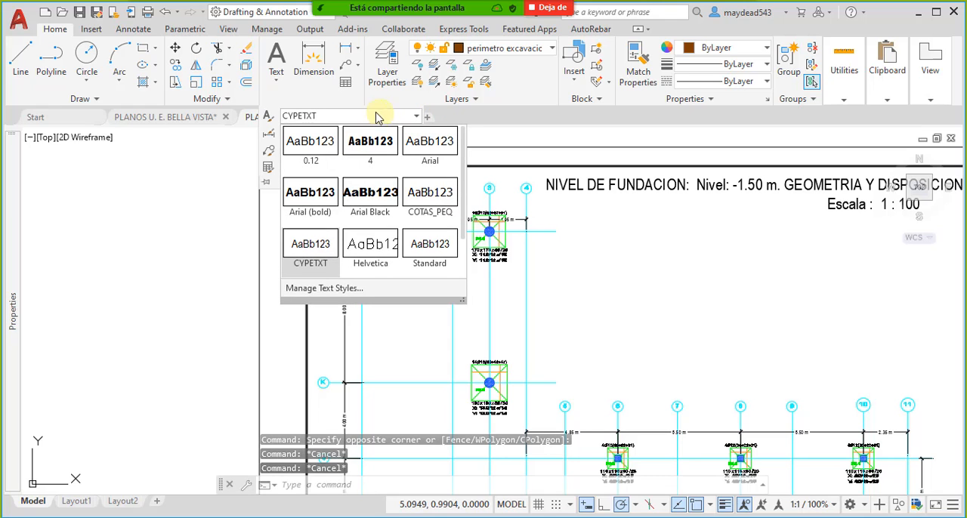
click(318, 236)
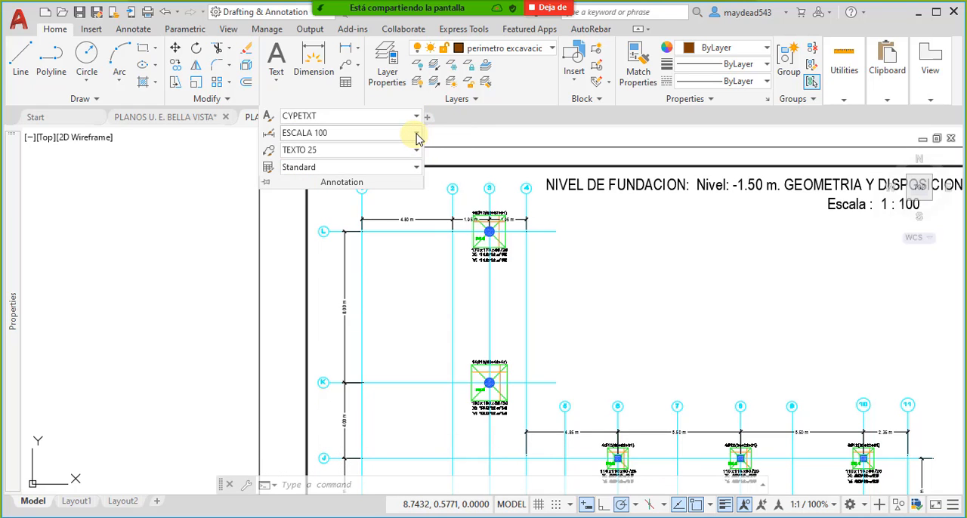
click(417, 139)
scroll(423, 264, down, 2)
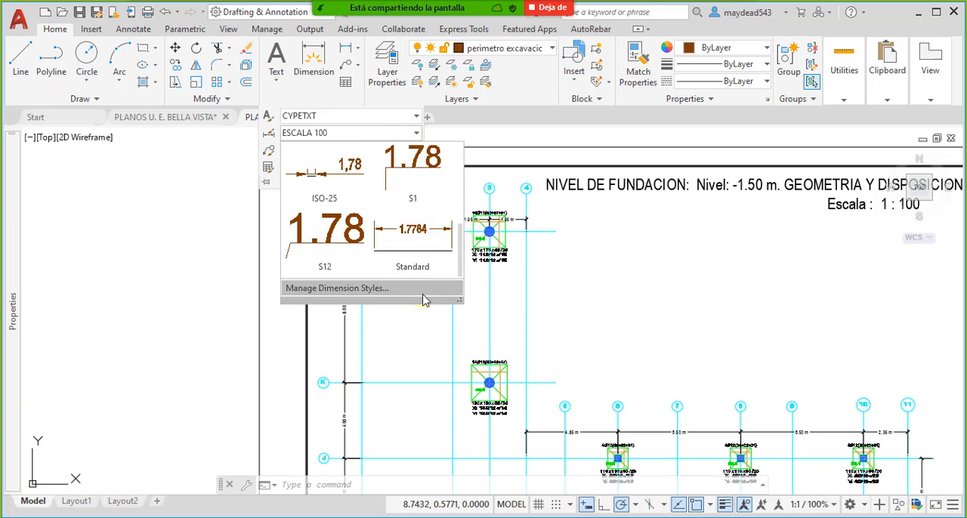
click(415, 236)
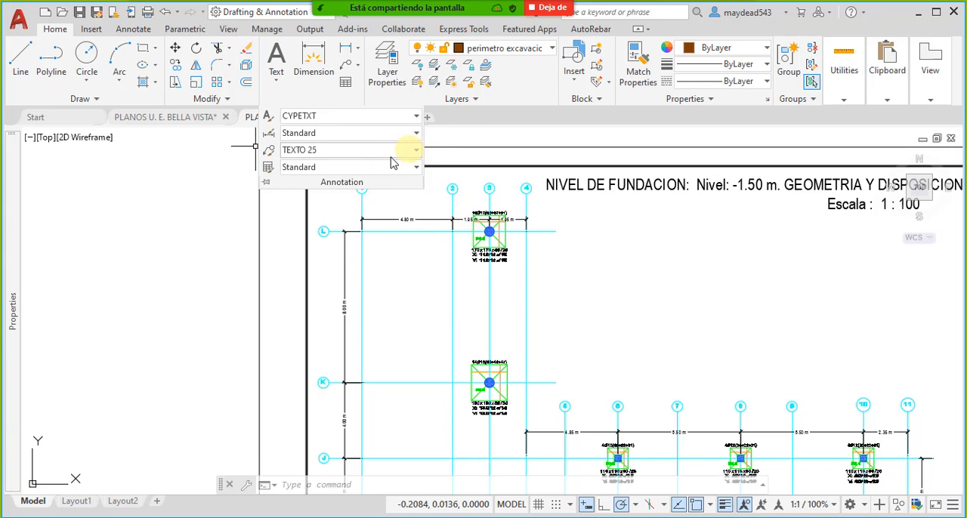
key(Escape)
key(Escape)
- Add a horizontal linear dimension across the top edge of footing P44, placed above its reinforcement label
click(347, 53)
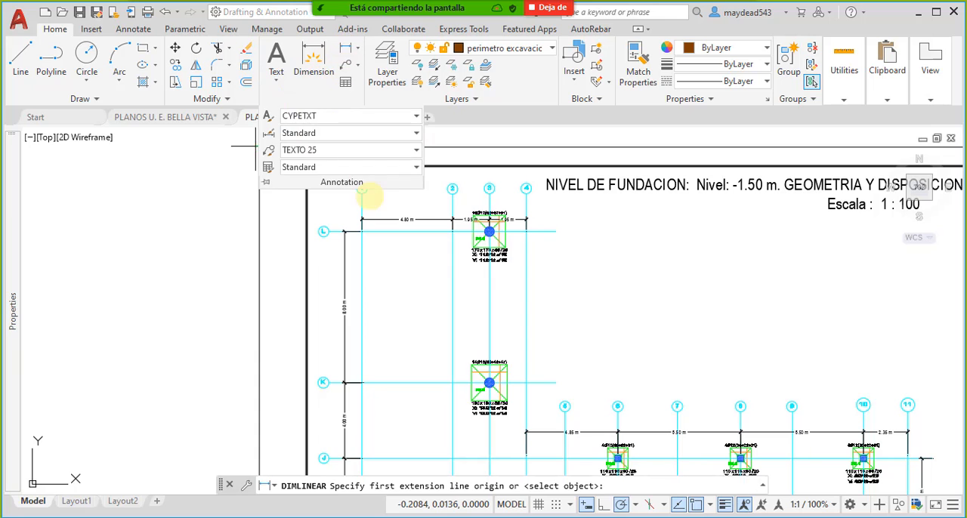
scroll(472, 215, up, 4)
click(478, 215)
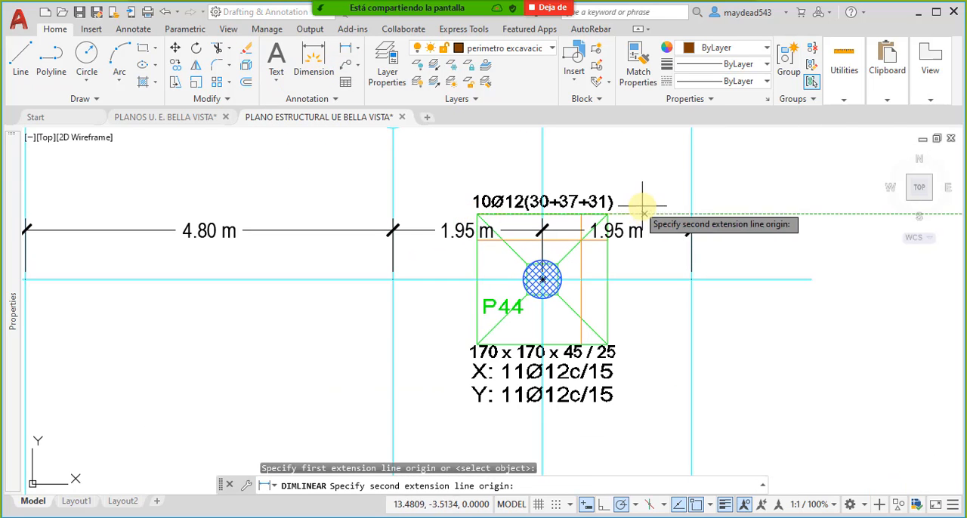
click(688, 210)
middle_drag(602, 157, 602, 164)
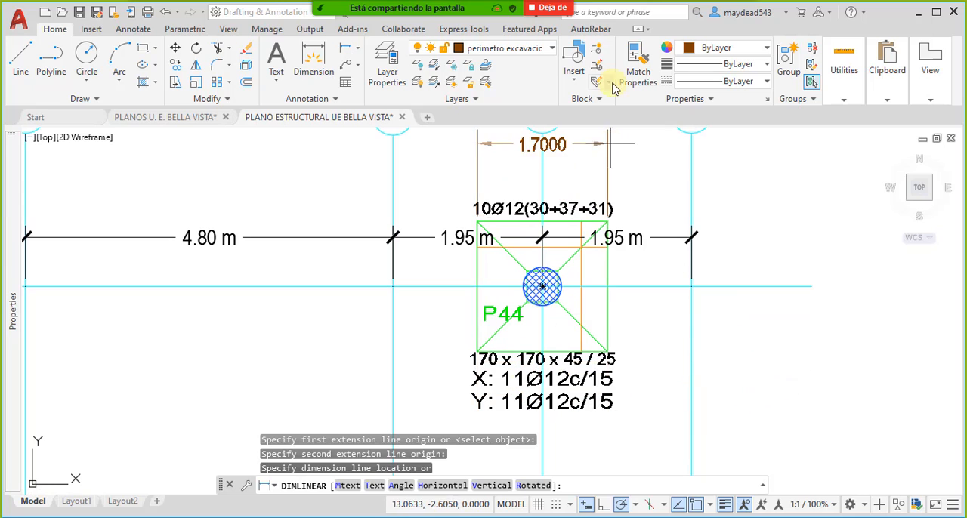
click(597, 155)
middle_drag(629, 165, 598, 237)
click(589, 230)
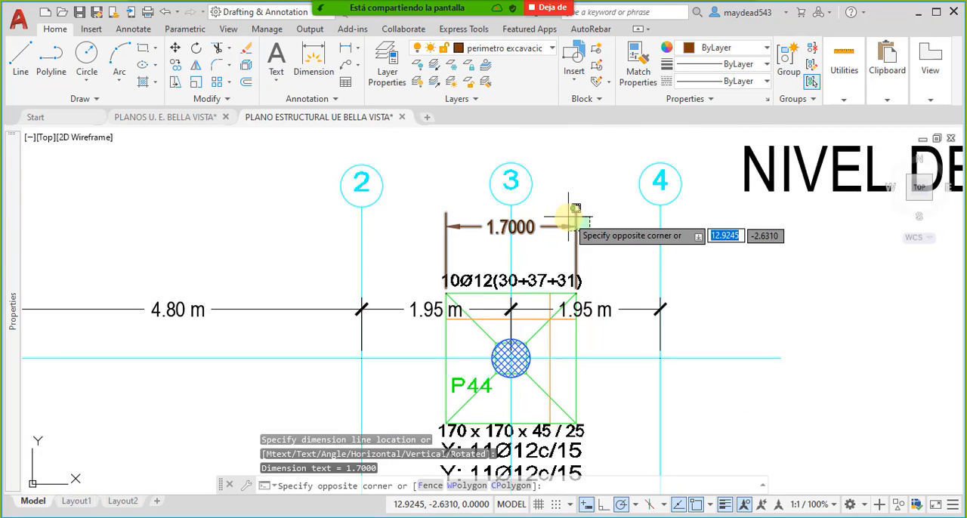
click(568, 210)
key(Escape)
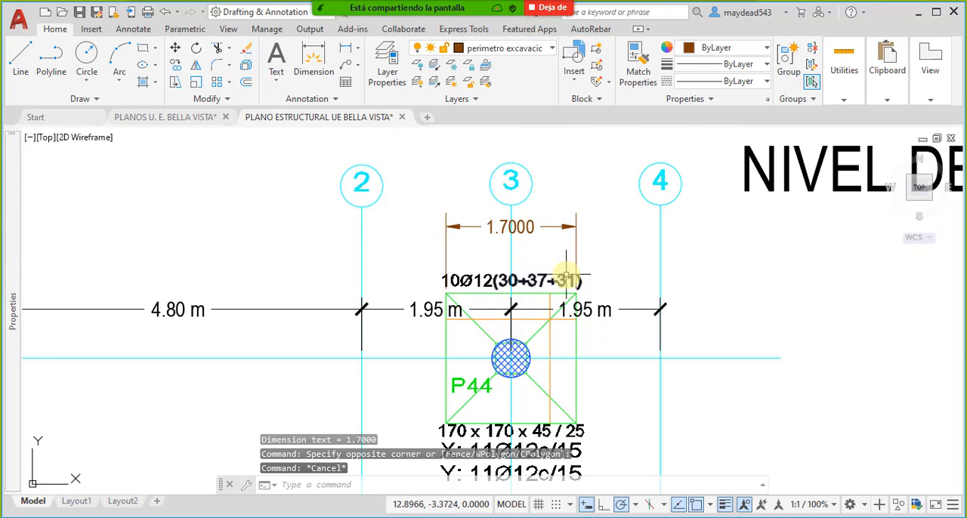
click(382, 486)
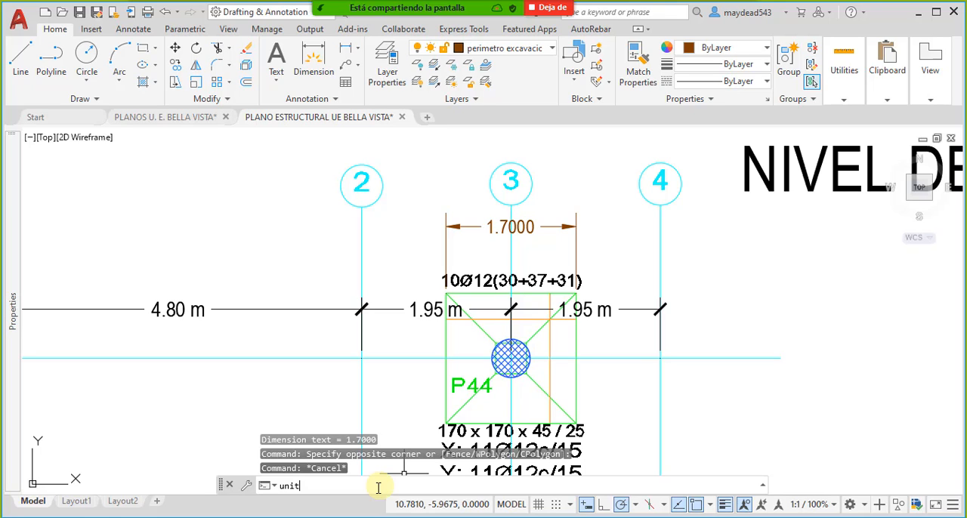
key(Return)
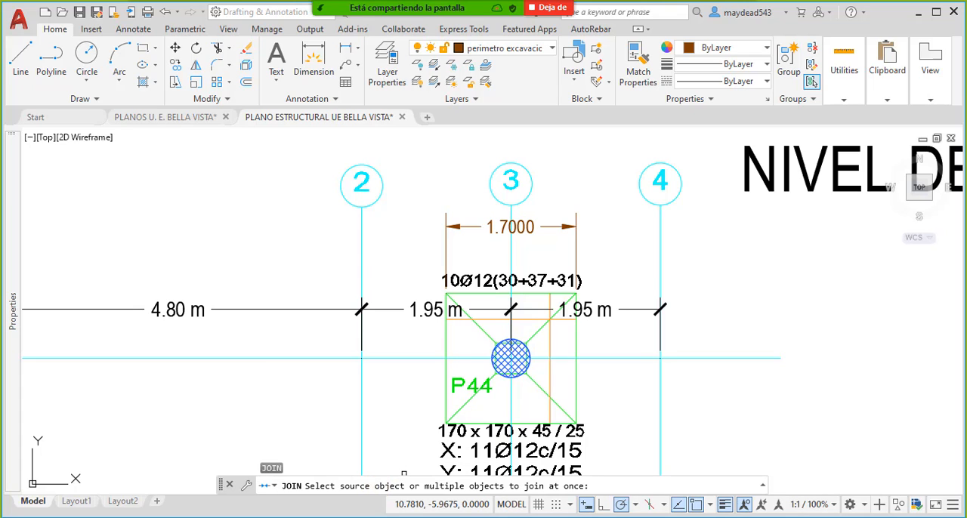
key(Escape)
key(Escape)
key(Escape)
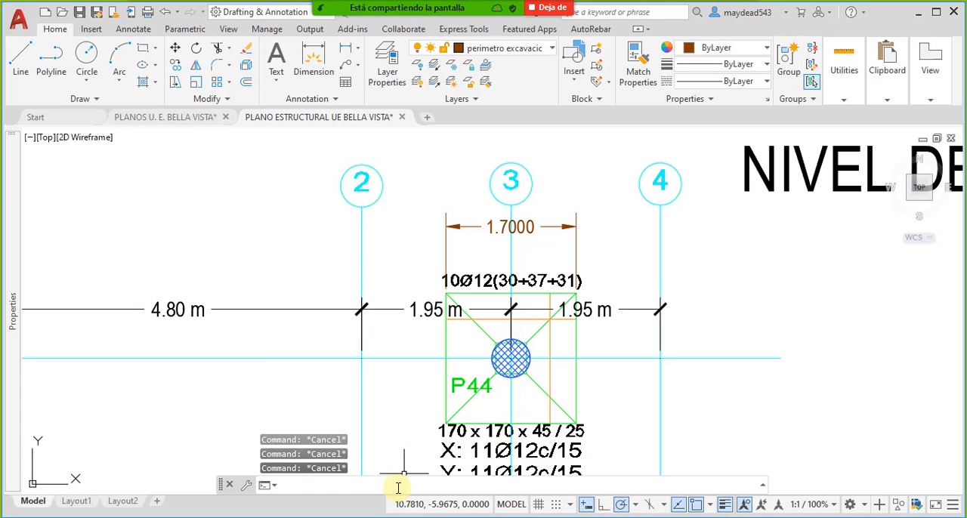
- Run UNITS to review the drawing's length type, precision and insertion scale, and leave without changing anything
text(uni)
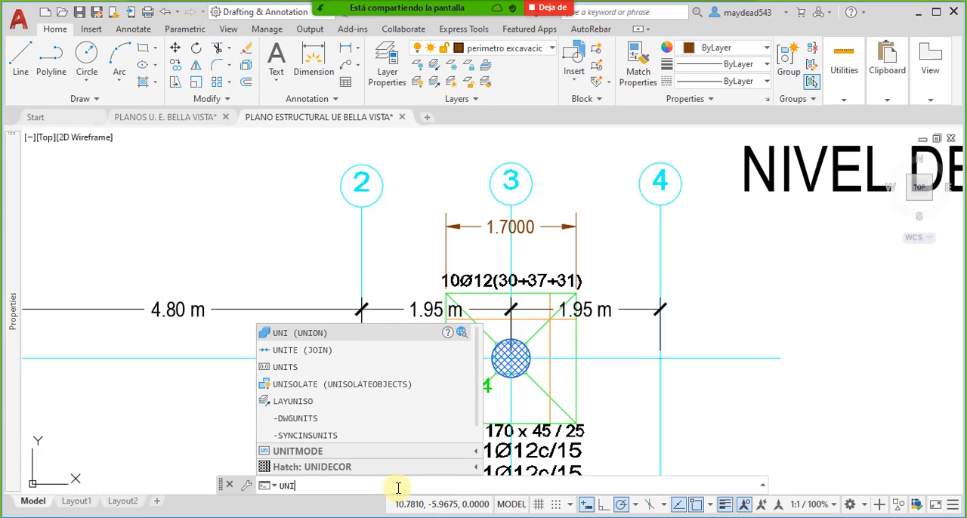
text(ts)
key(Return)
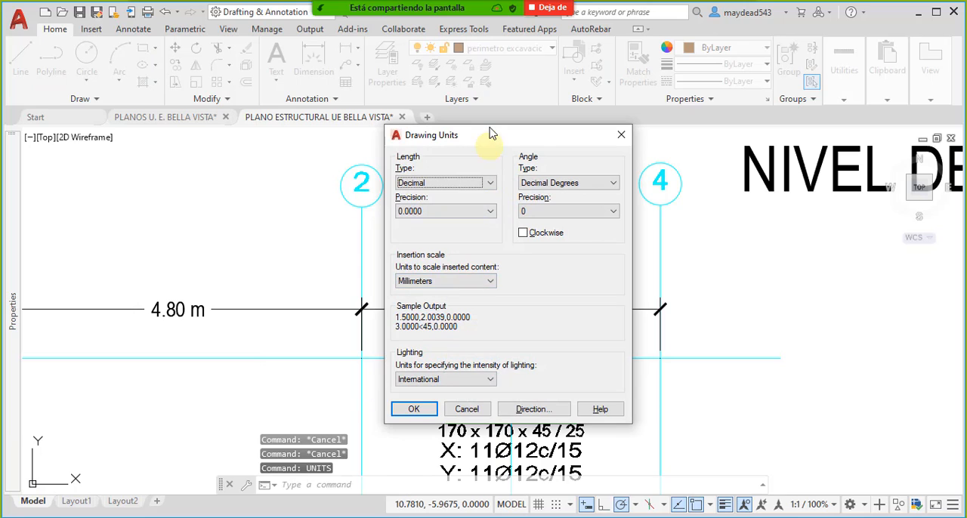
mouse_move(491, 134)
mouse_down()
mouse_move(510, 134)
mouse_move(499, 133)
mouse_up()
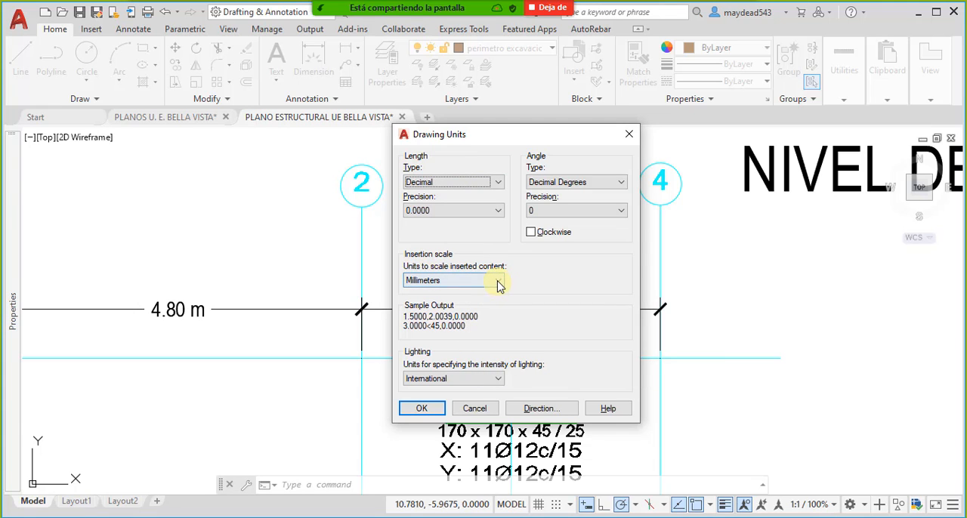
click(476, 409)
- Open the Perimetro Excavacion block from the large brown rectangle in the Block Editor, inspect it, and return to the drawing
scroll(468, 280, down, 6)
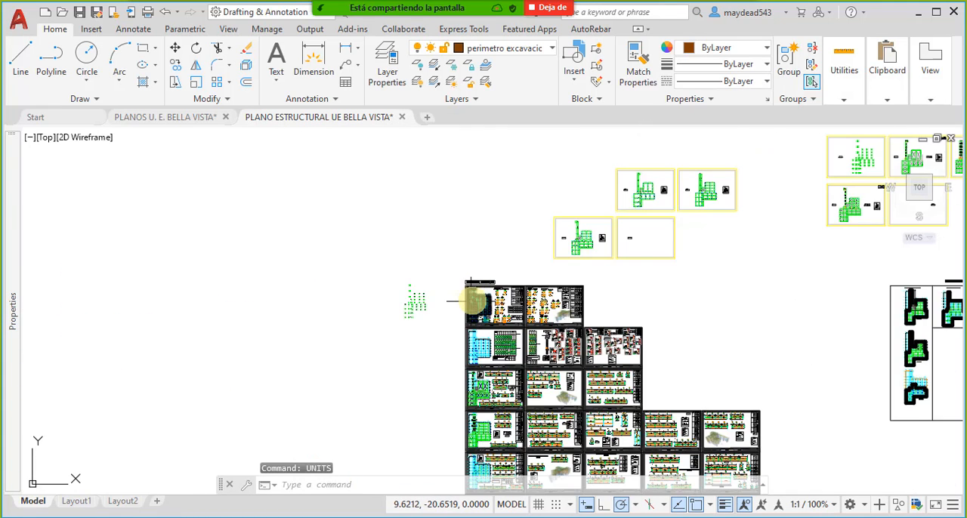
scroll(475, 301, down, 6)
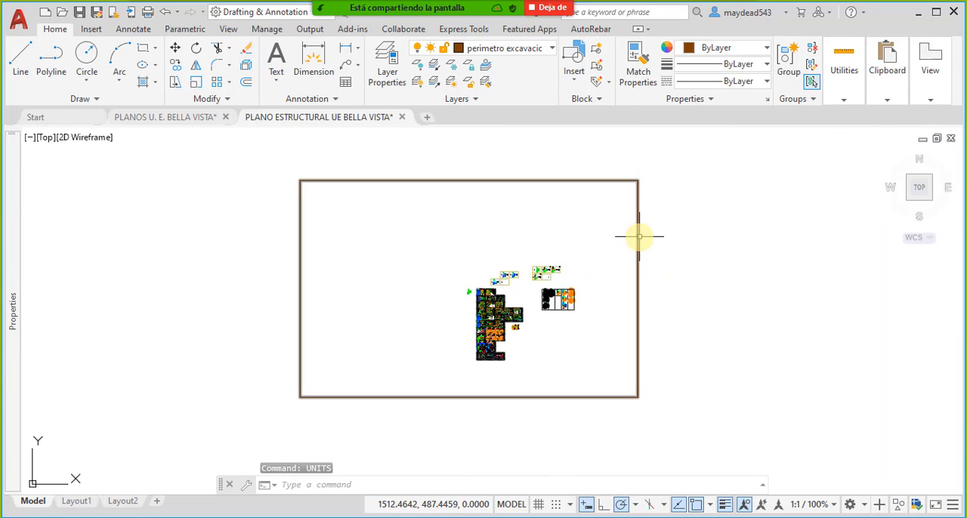
double_click(639, 236)
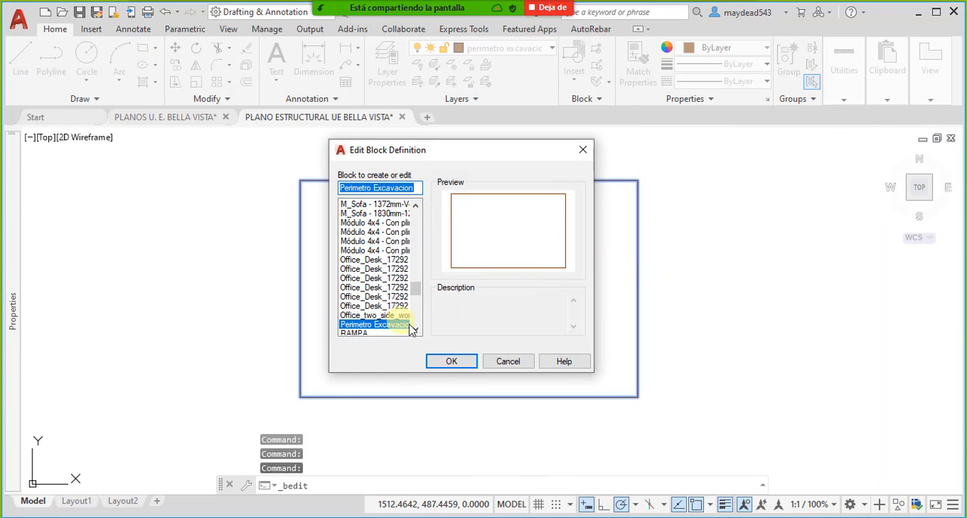
click(447, 362)
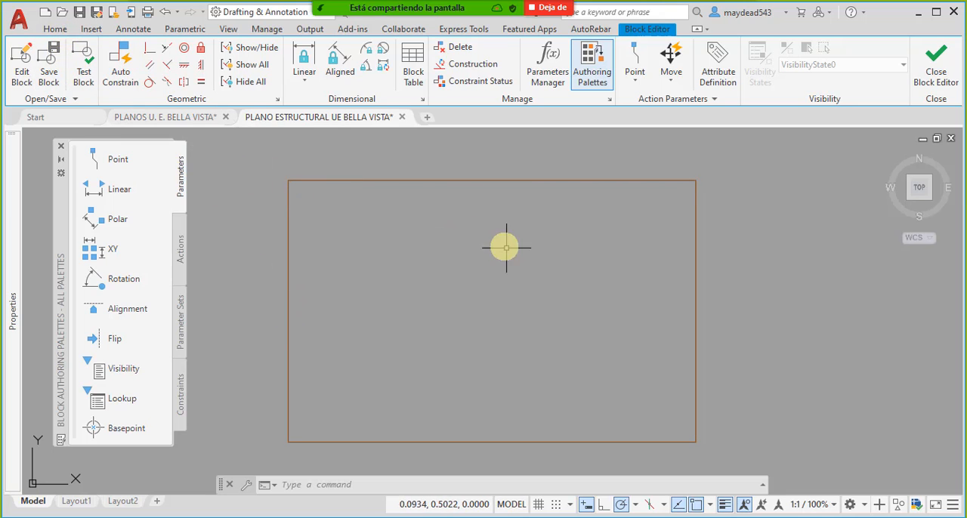
click(54, 29)
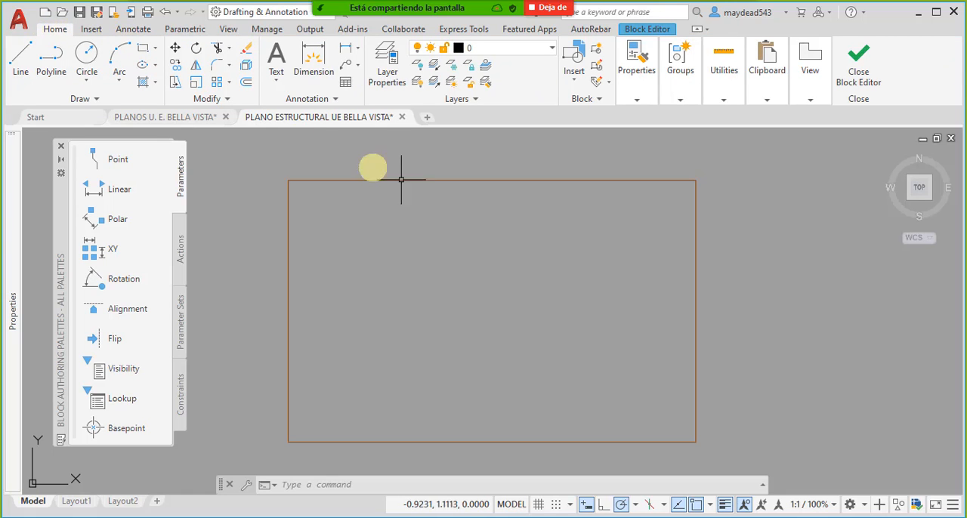
click(641, 32)
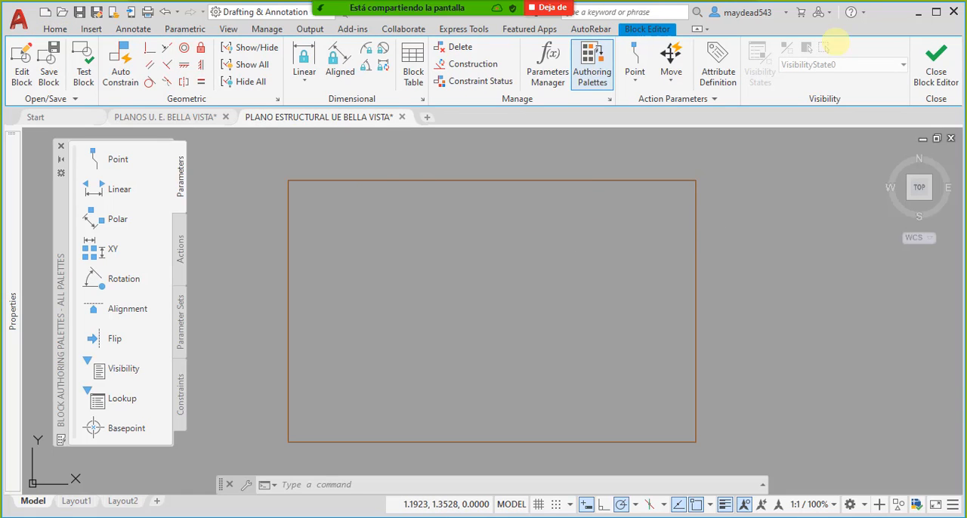
key(Escape)
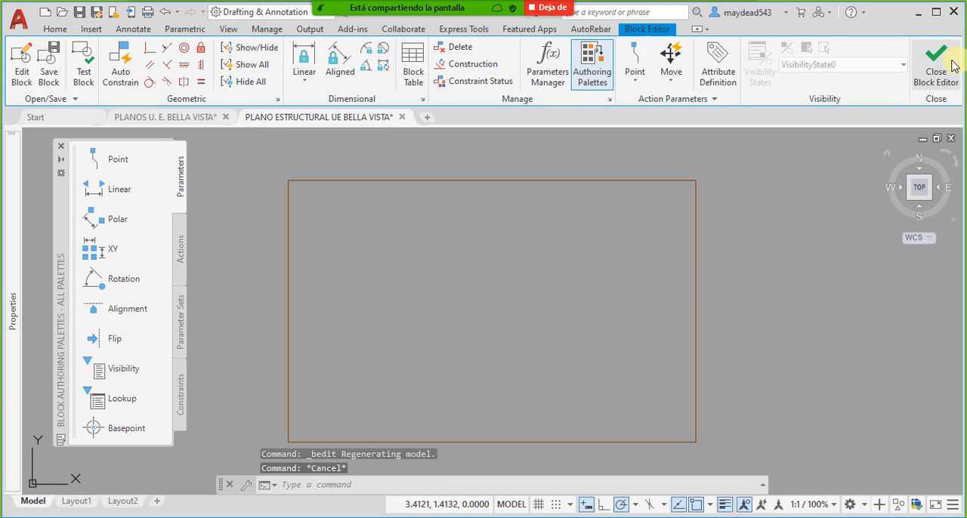
click(944, 68)
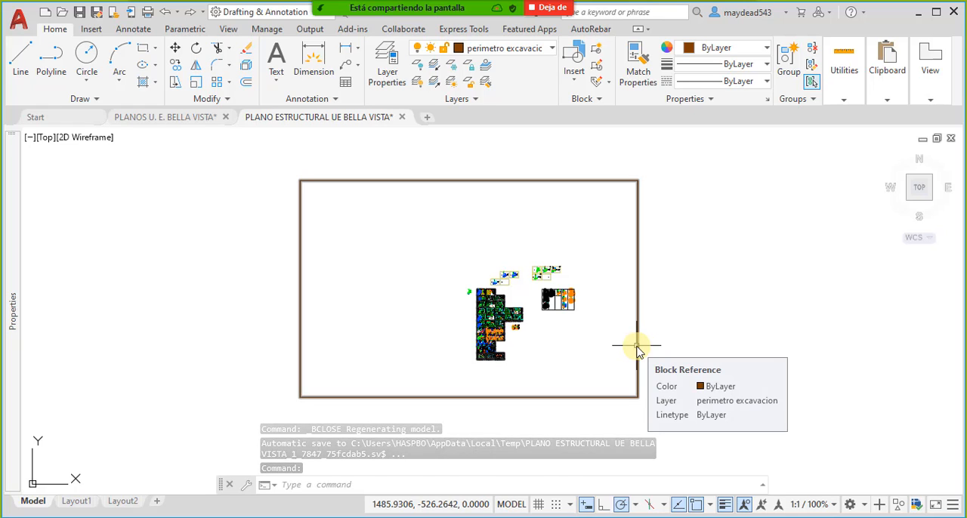
middle_drag(647, 362, 657, 359)
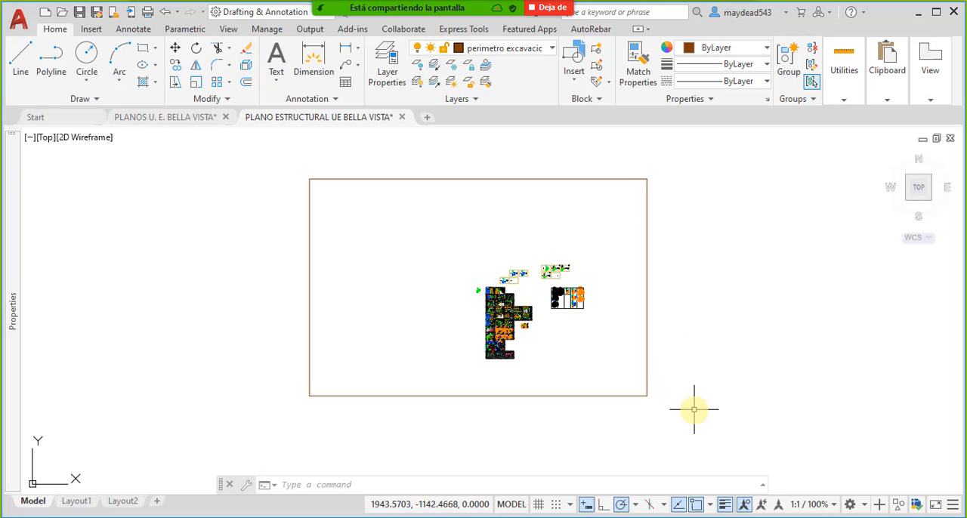
click(690, 386)
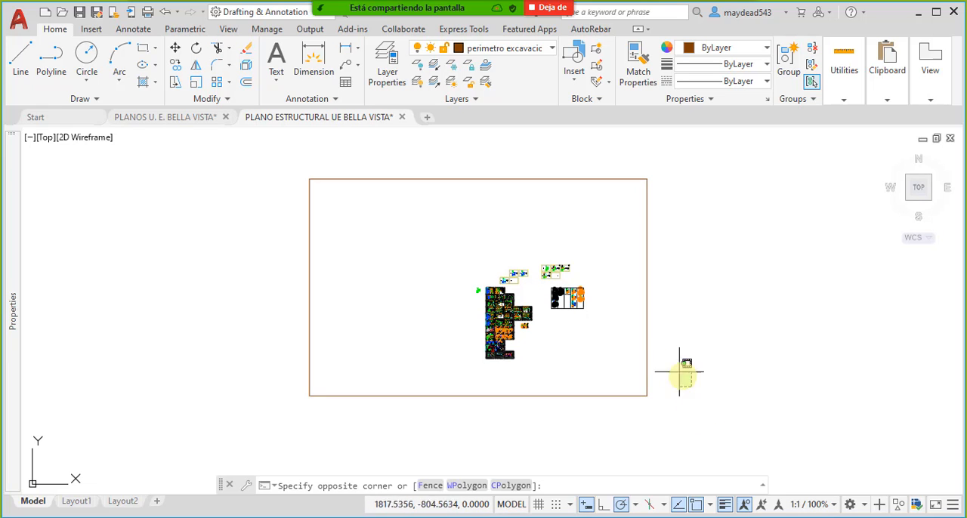
click(684, 378)
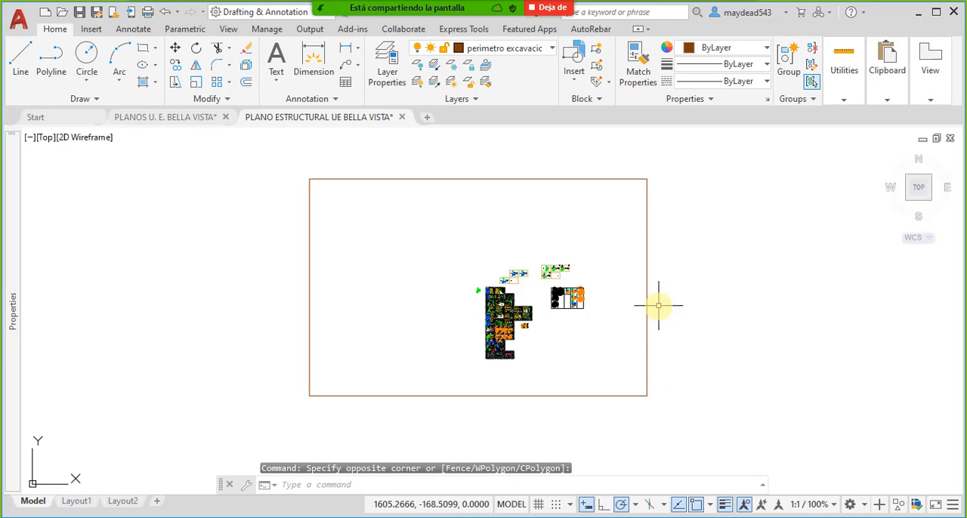
mouse_move(498, 292)
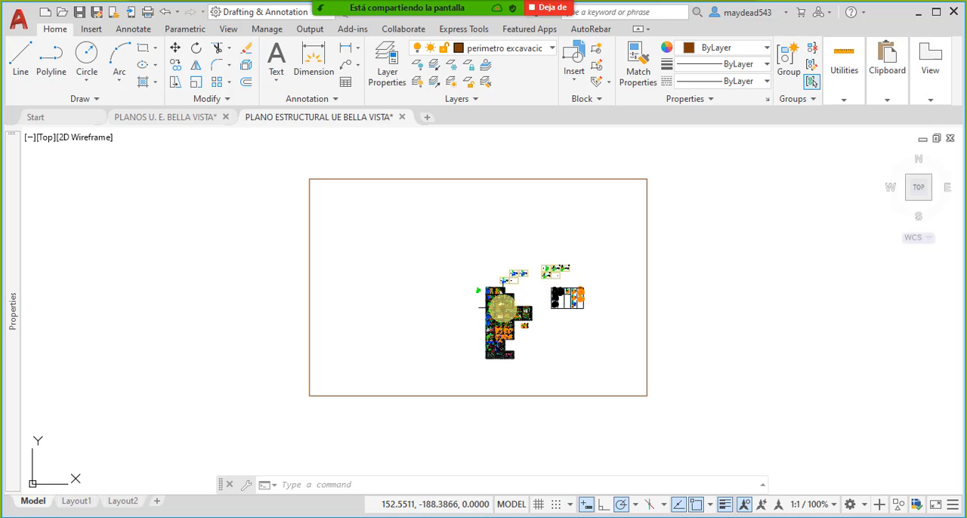
scroll(503, 291, up, 7)
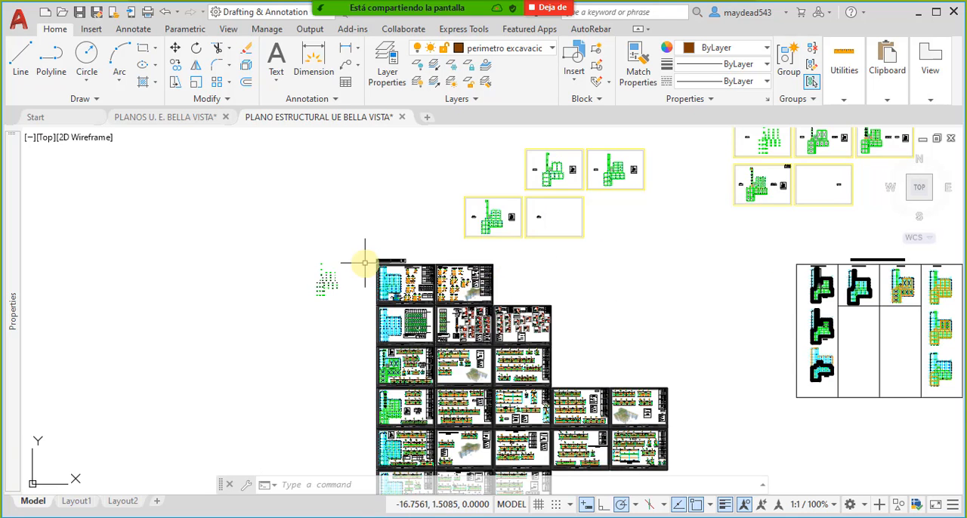
scroll(439, 302, up, 5)
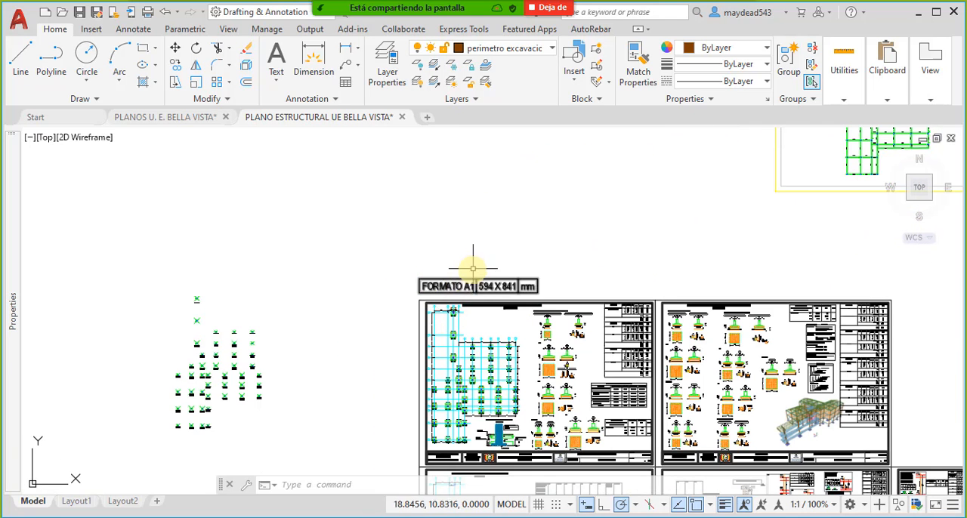
middle_drag(474, 268, 514, 271)
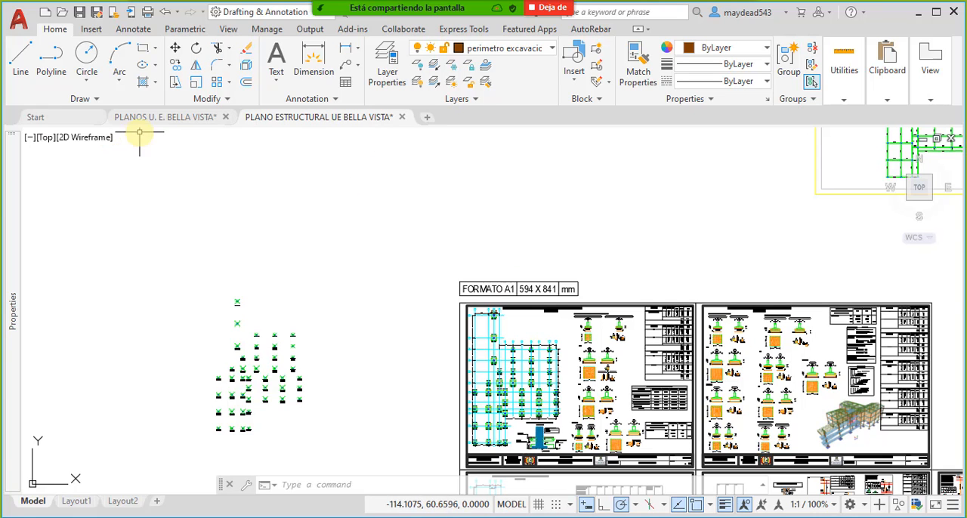
- Browse the list of drawing templates available for starting a new drawing from the Start page
click(71, 123)
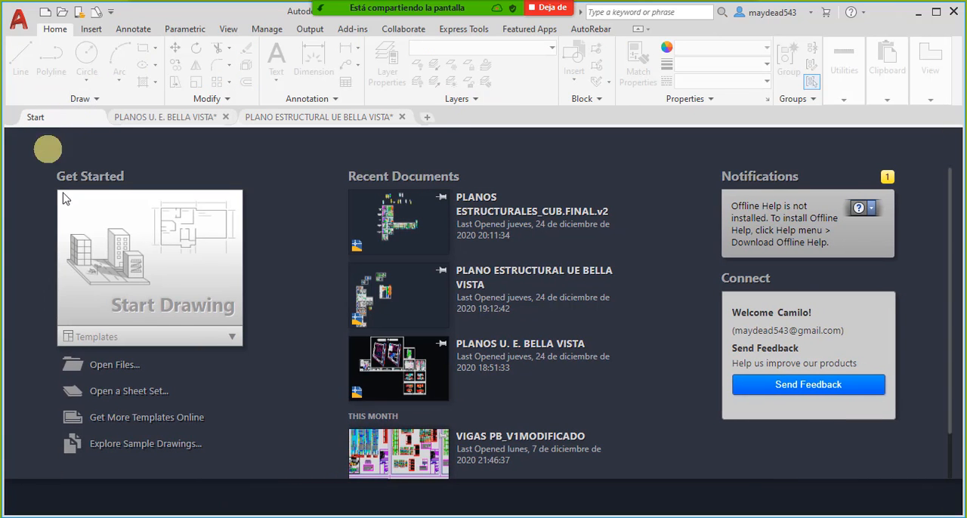
click(231, 337)
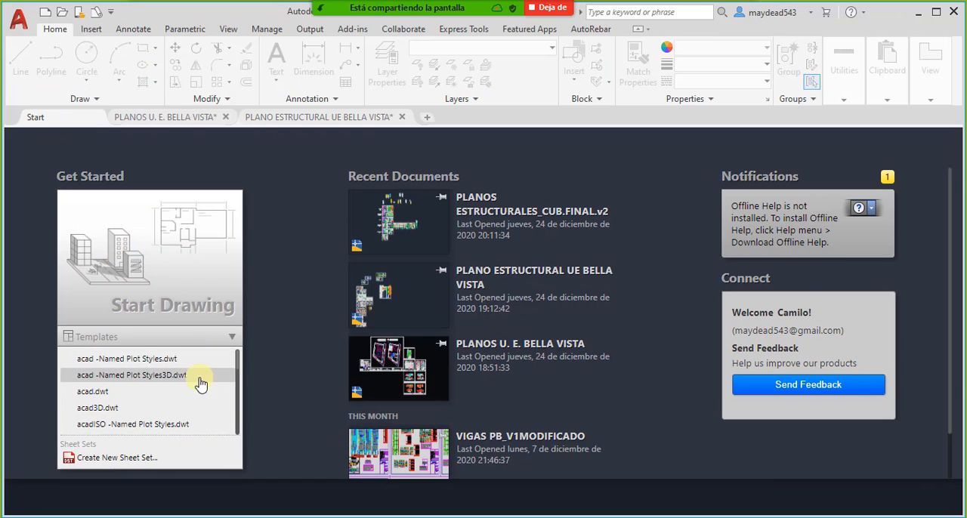
scroll(155, 405, down, 6)
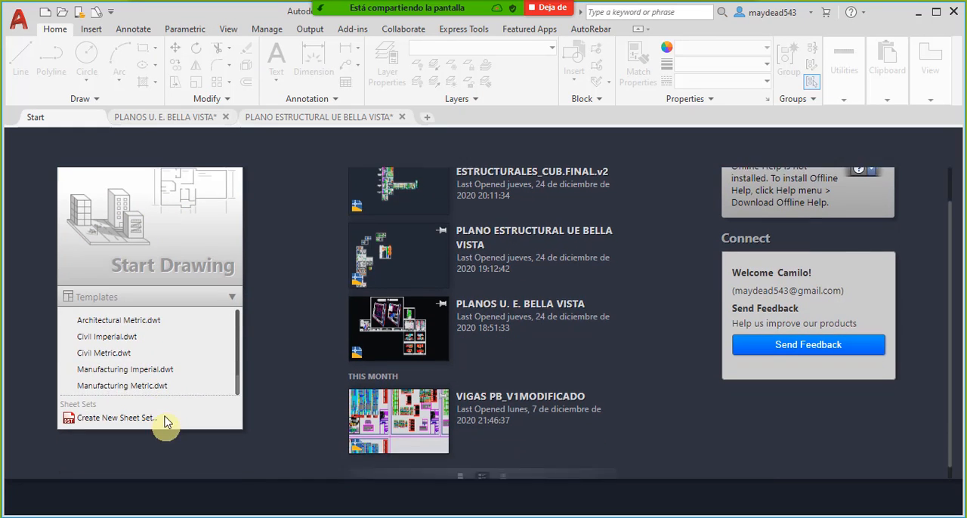
scroll(153, 368, up, 3)
scroll(151, 368, up, 2)
scroll(151, 341, down, 5)
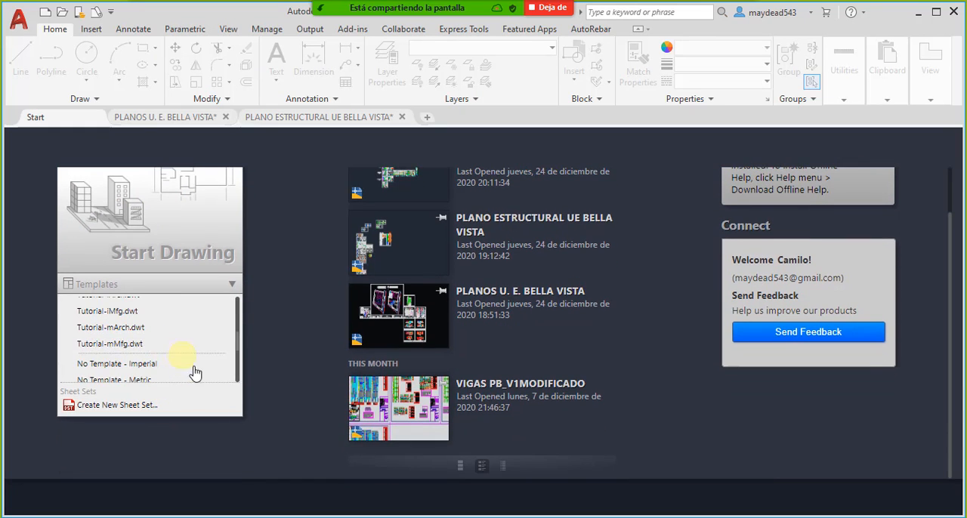
scroll(195, 371, up, 4)
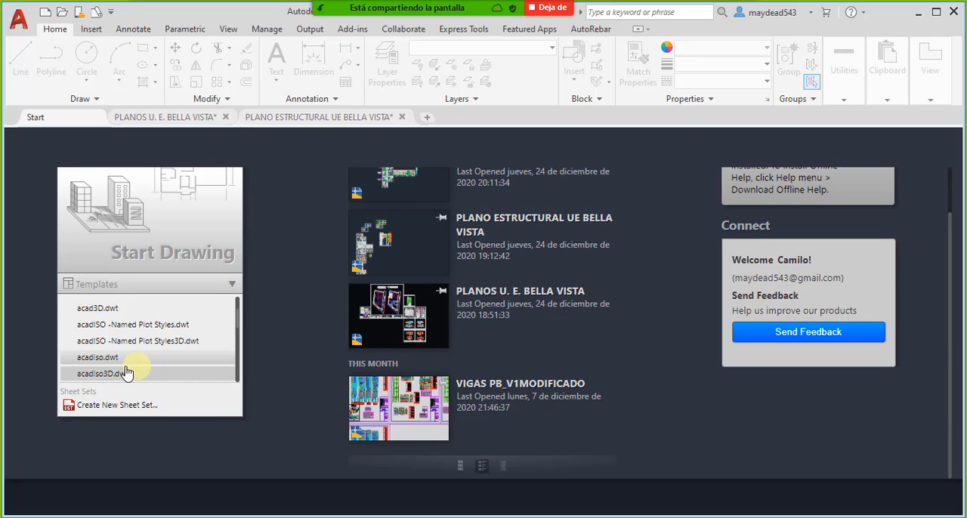
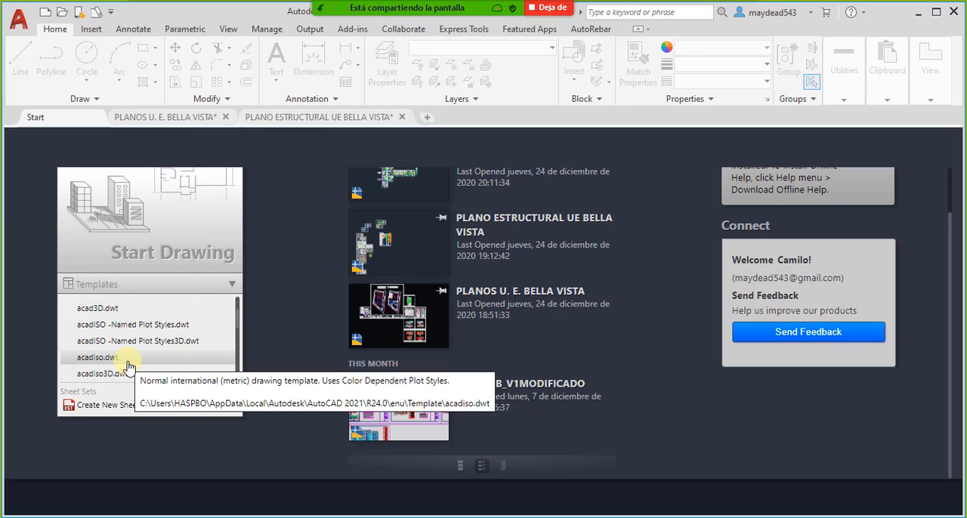
- Start a new drawing and draw a horizontal line 10 units long just above and to the right of the origin
click(159, 214)
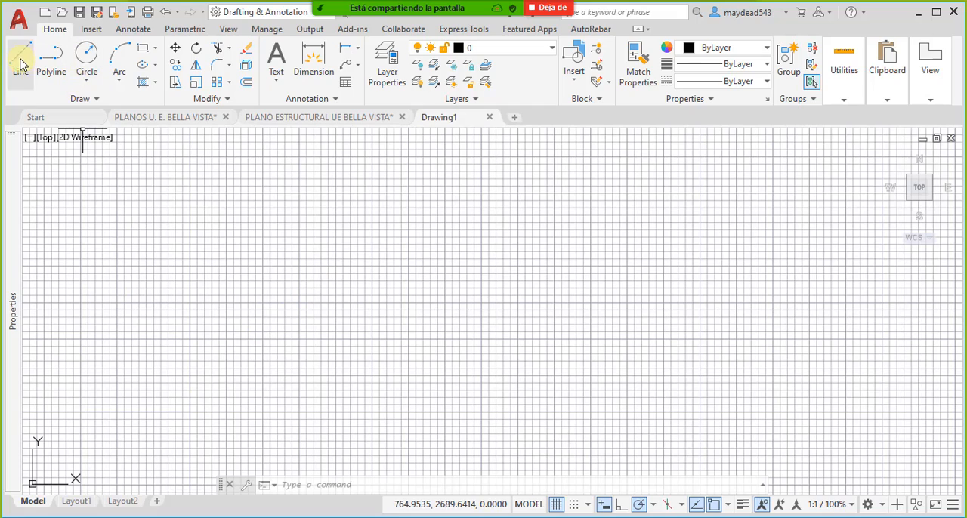
click(20, 56)
scroll(226, 408, up, 10)
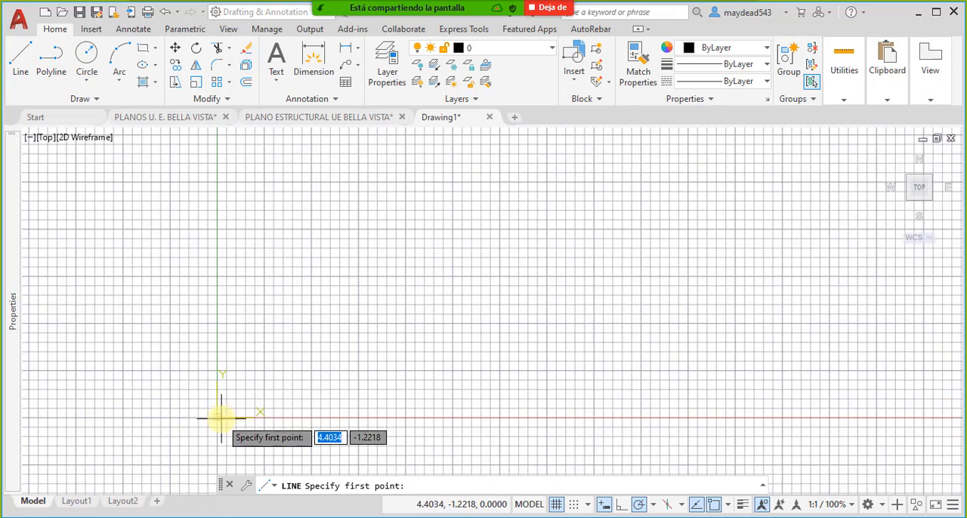
scroll(221, 418, up, 10)
click(214, 322)
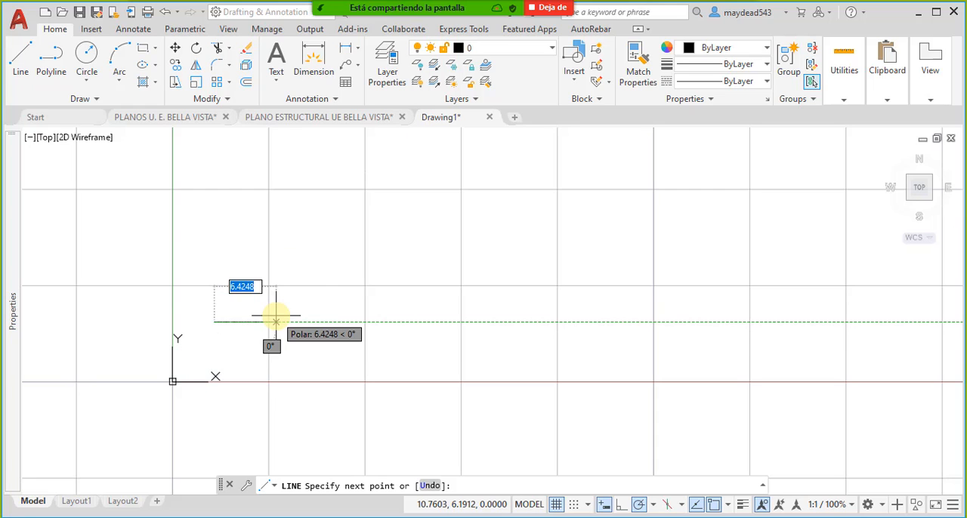
text(10)
key(Return)
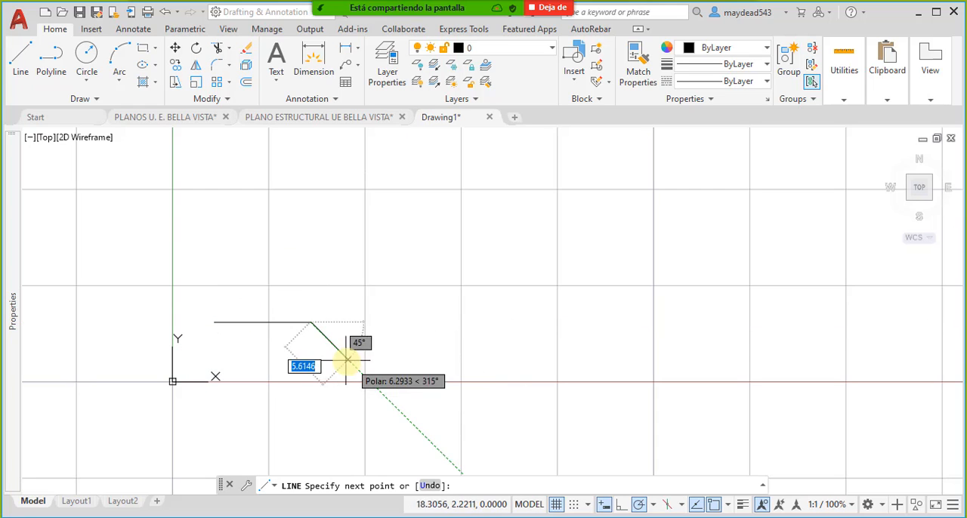
key(Escape)
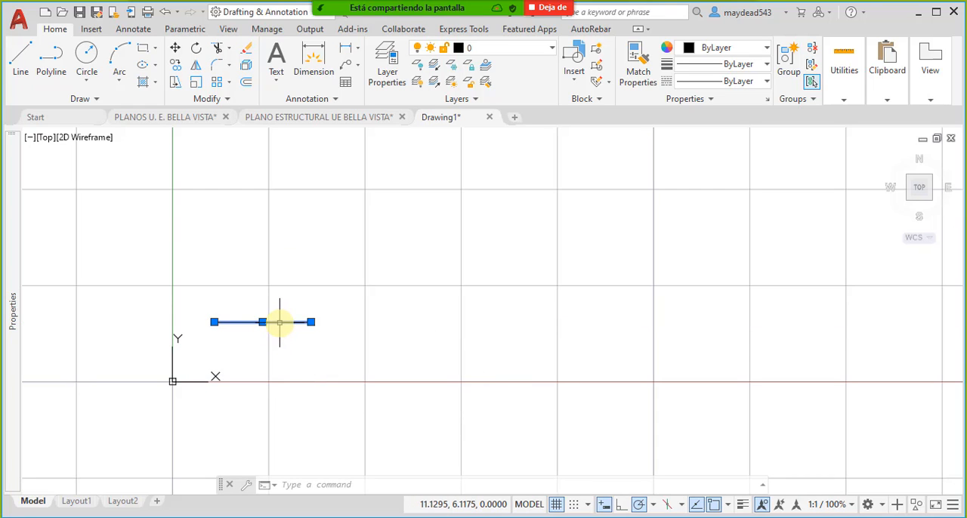
key(Escape)
- Add a linear dimension between the line's two endpoints, placed above the line
click(346, 47)
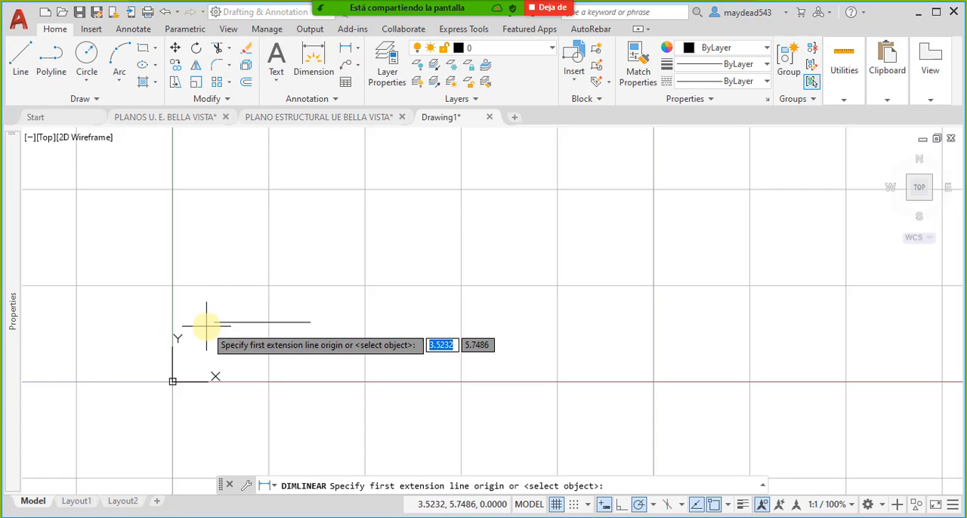
click(215, 321)
click(312, 322)
click(315, 241)
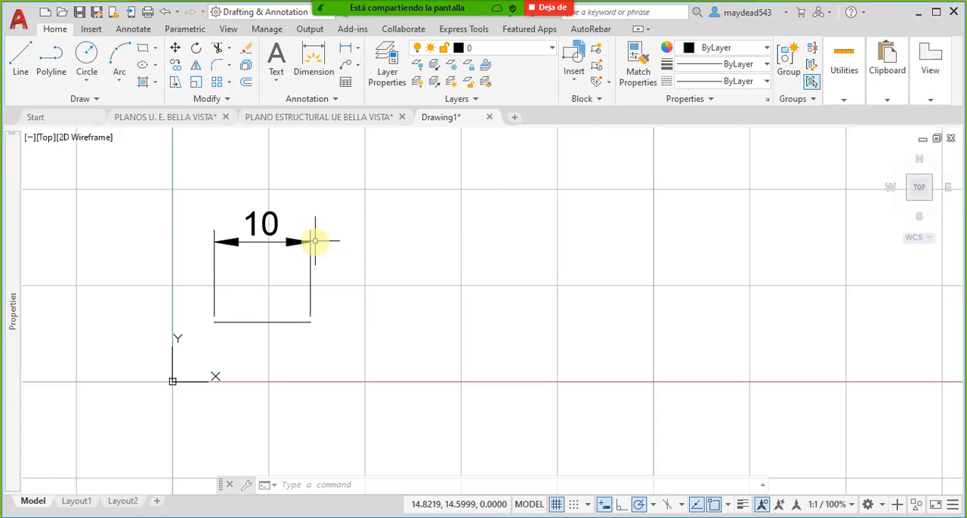
mouse_move(324, 276)
middle_down()
mouse_move(417, 283)
mouse_move(427, 311)
middle_up()
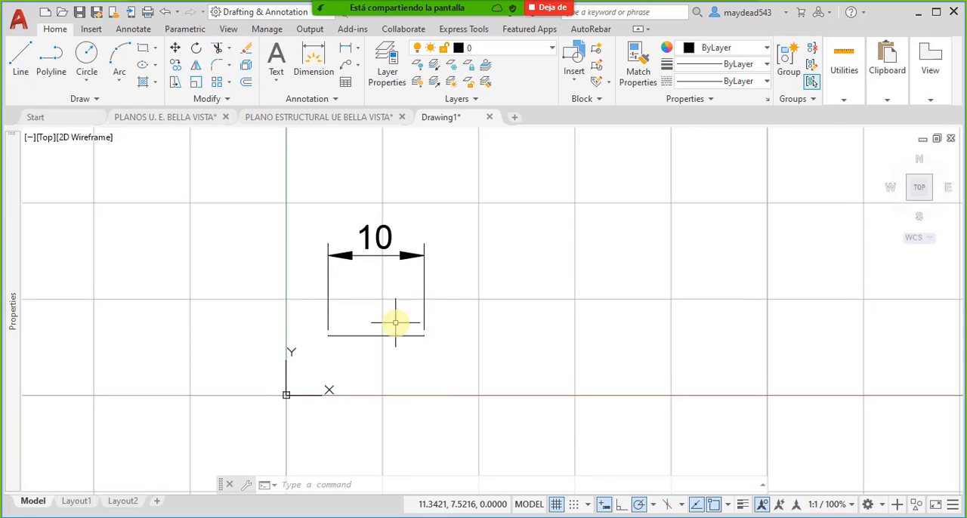
scroll(399, 324, up, 5)
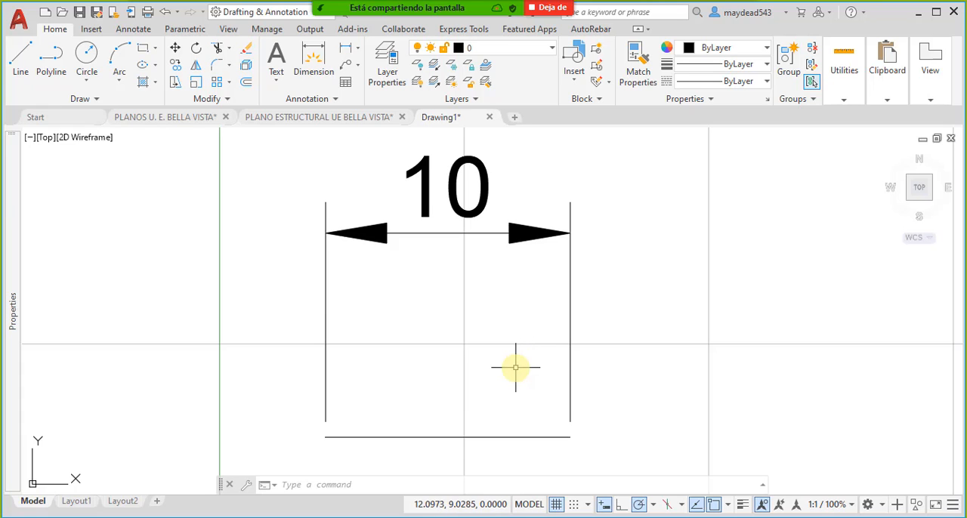
scroll(553, 274, down, 4)
scroll(539, 342, up, 3)
click(542, 340)
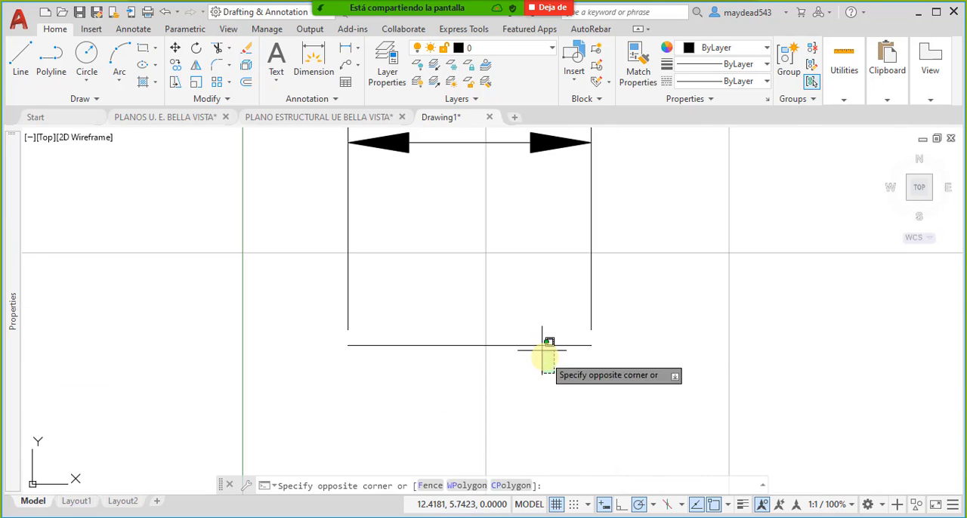
click(531, 336)
scroll(539, 344, down, 2)
key(Escape)
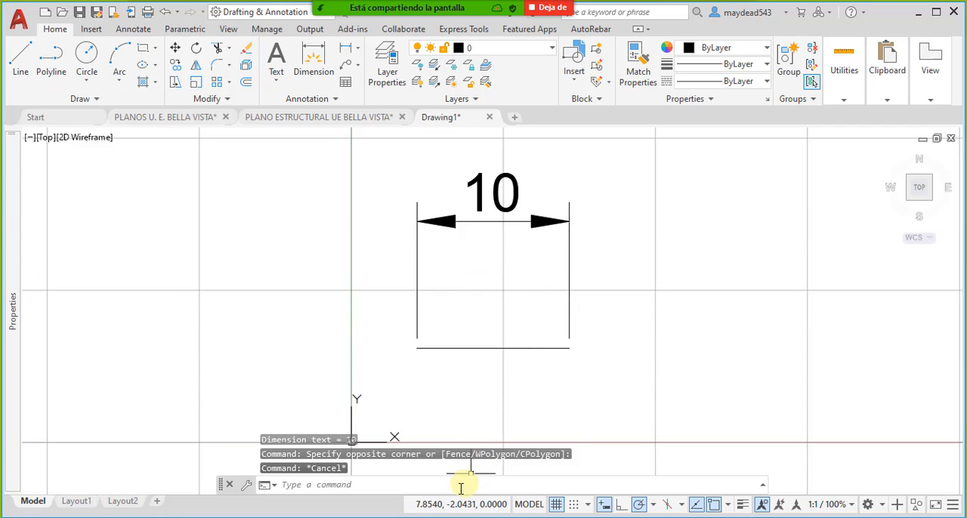
- Run UNITS and set the insertion scale to Meters and the length precision to 0.000
text(uni)
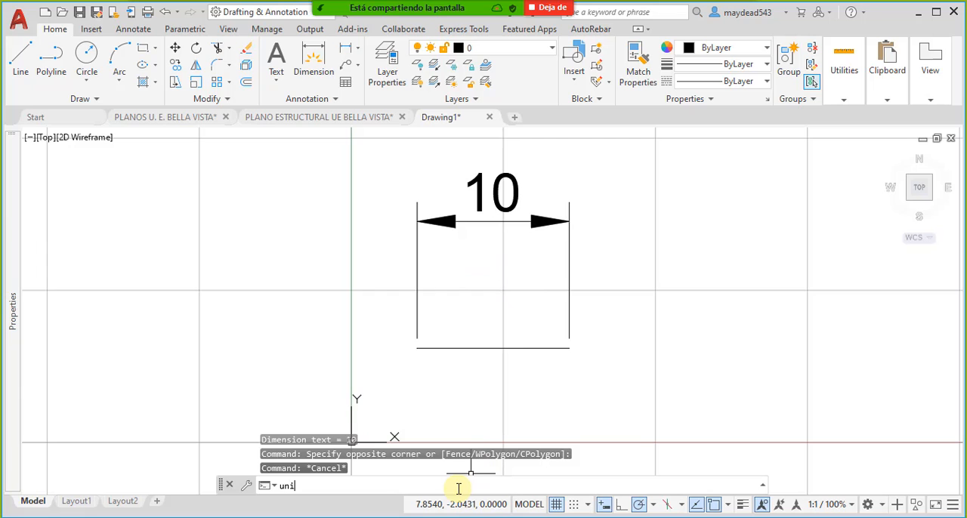
text(ts)
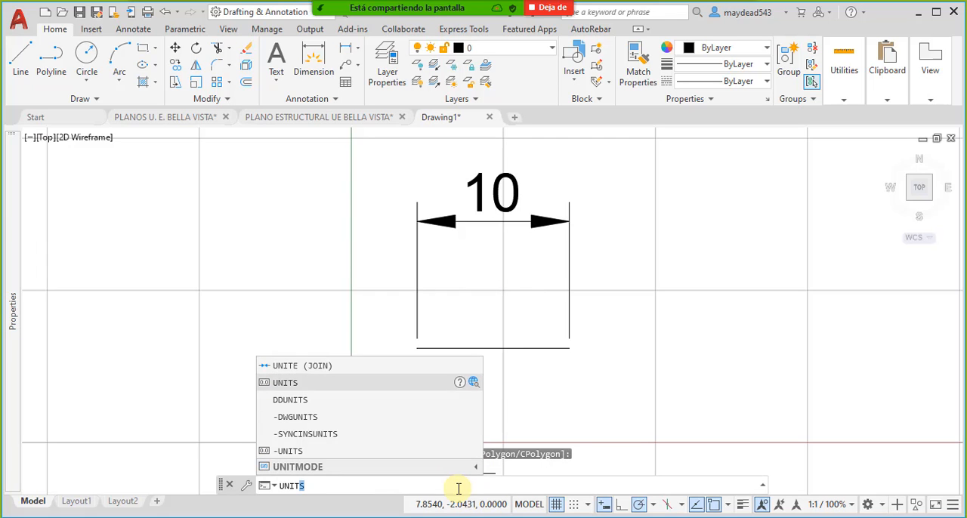
key(Return)
click(476, 277)
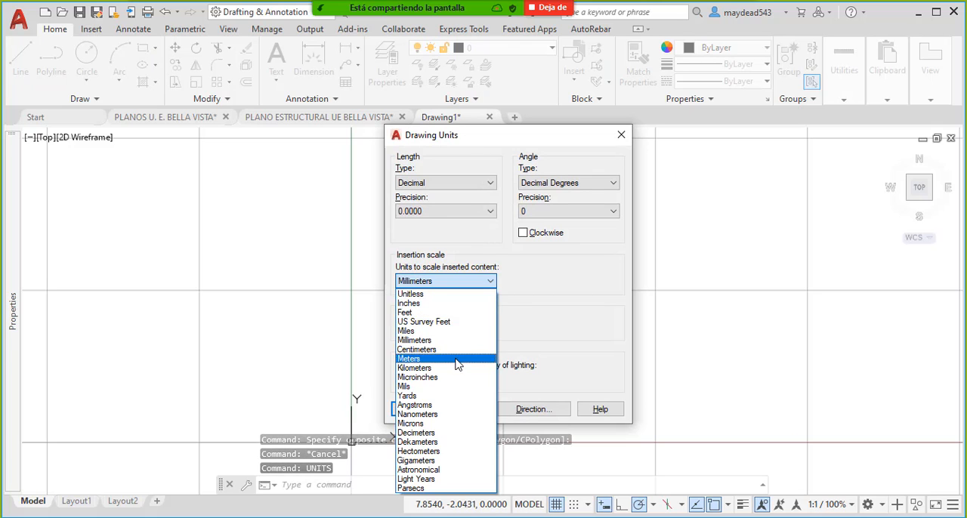
click(456, 359)
click(462, 211)
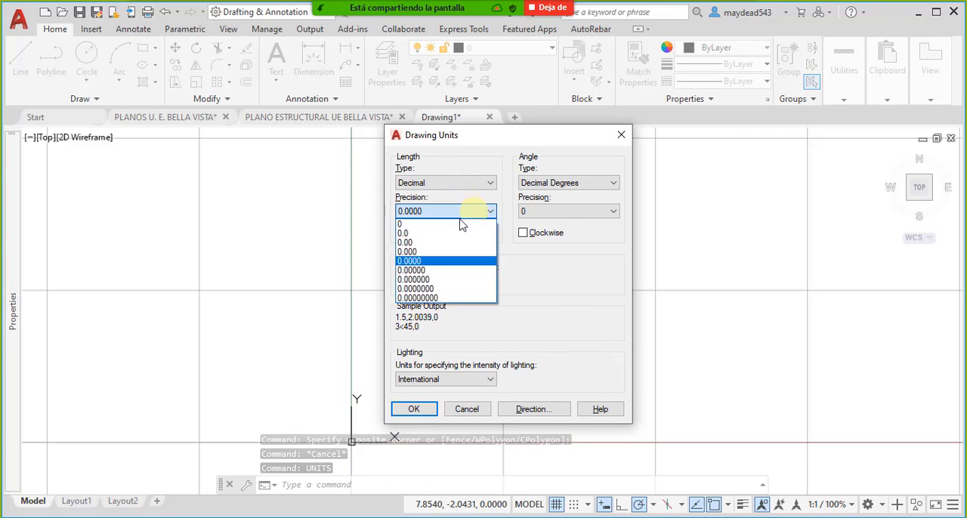
click(430, 253)
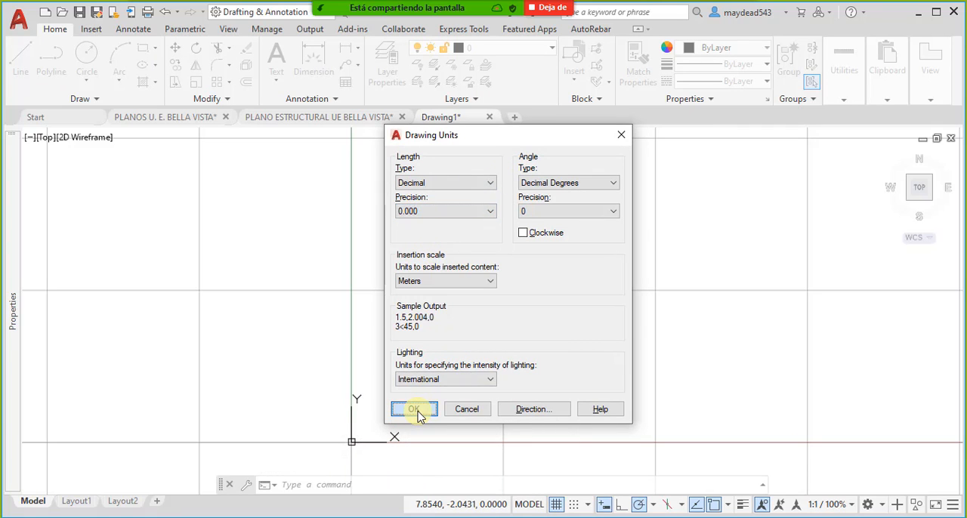
click(417, 415)
- Review the list of annotation scales available for the new drawing and leave the current scale as it is
middle_drag(476, 290, 415, 325)
key(Escape)
click(478, 406)
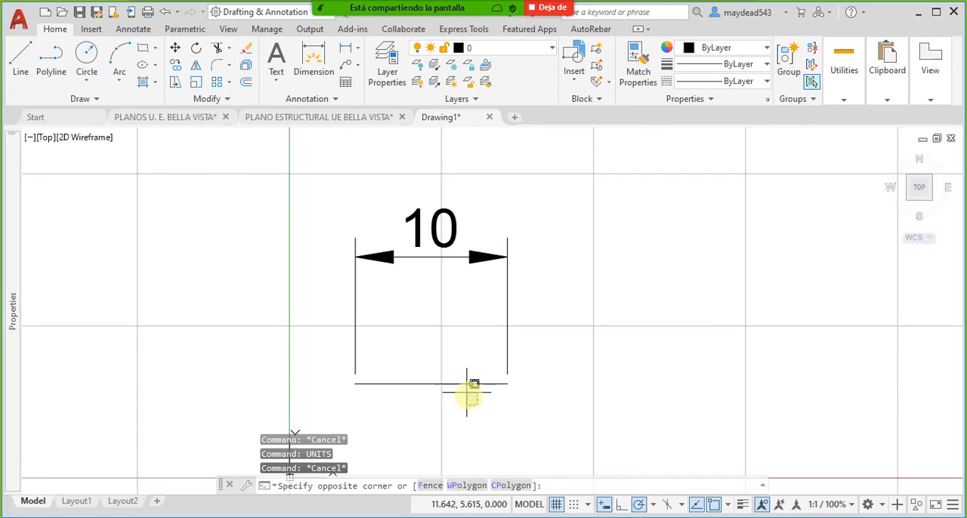
click(445, 369)
middle_drag(447, 400, 444, 381)
key(Escape)
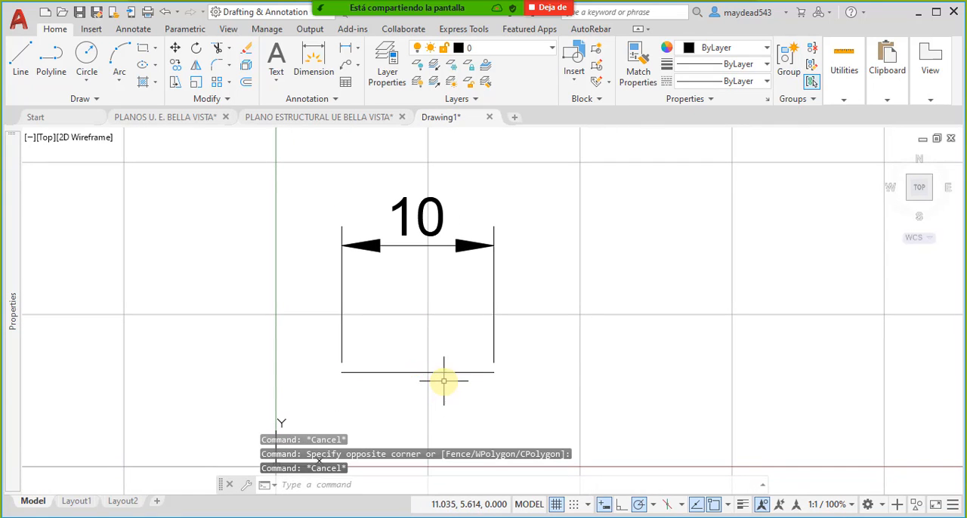
click(850, 505)
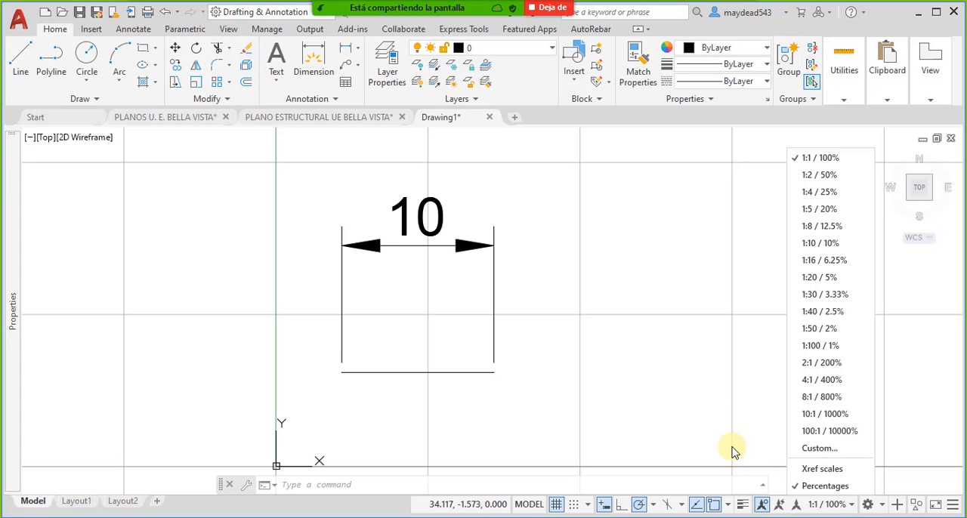
click(567, 389)
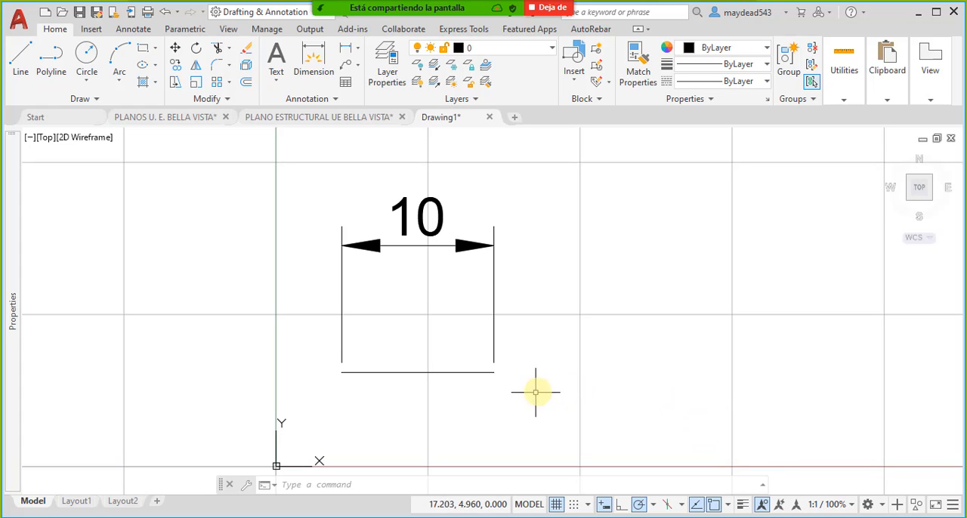
scroll(359, 401, down, 2)
mouse_move(358, 401)
middle_down()
mouse_move(453, 405)
mouse_move(426, 393)
mouse_move(451, 409)
middle_up()
scroll(446, 392, up, 4)
scroll(455, 400, down, 2)
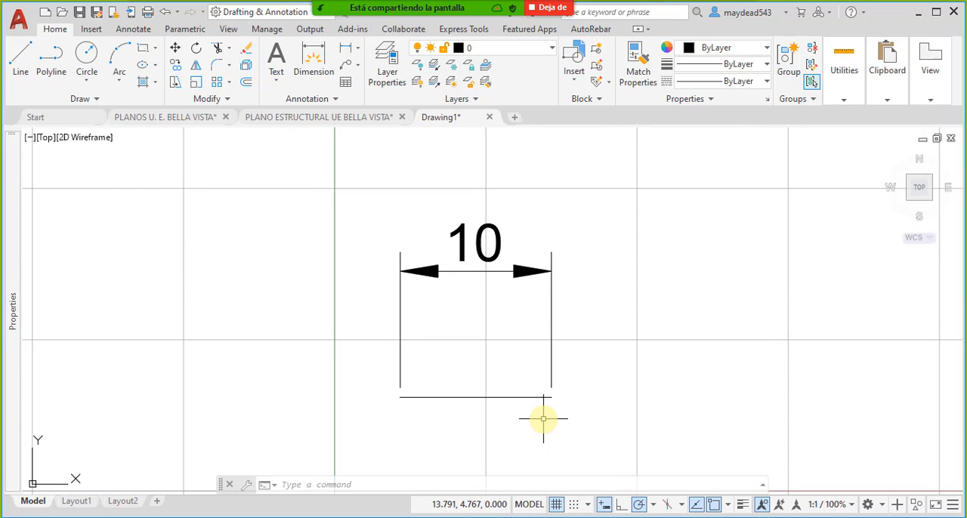
mouse_move(541, 417)
middle_down()
mouse_move(507, 342)
mouse_move(531, 363)
middle_up()
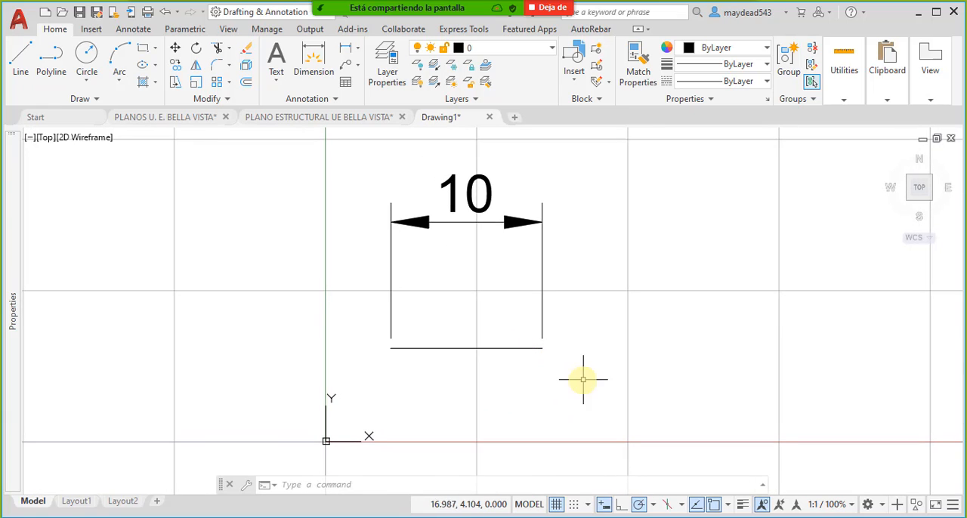
click(585, 381)
click(320, 202)
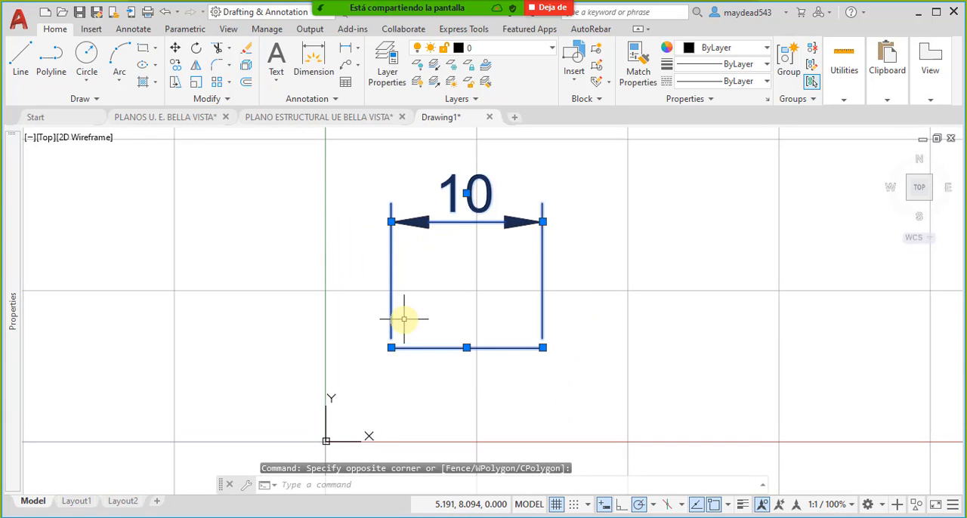
key(Escape)
key(Escape)
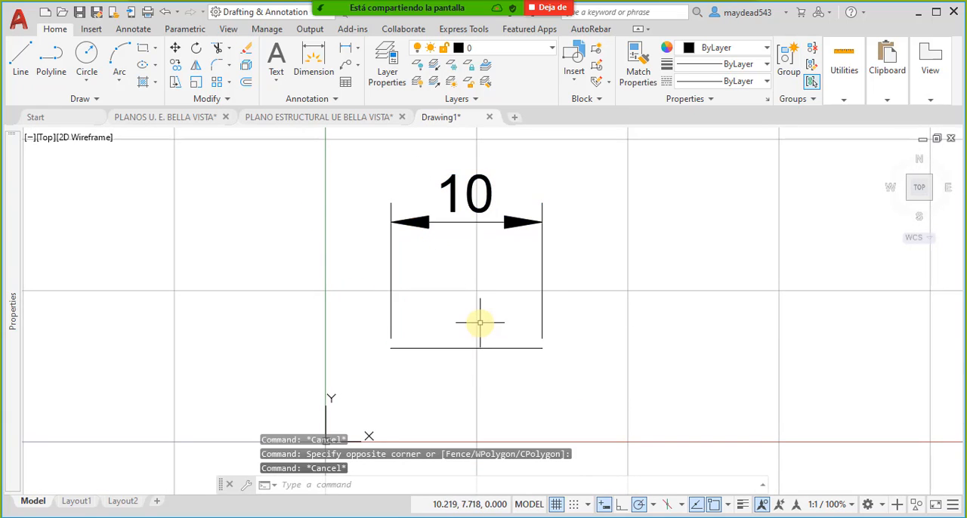
middle_drag(479, 320, 458, 325)
- Return to the Start page and examine the imperial and metric drawing templates, including the description of acad.dwt
click(76, 123)
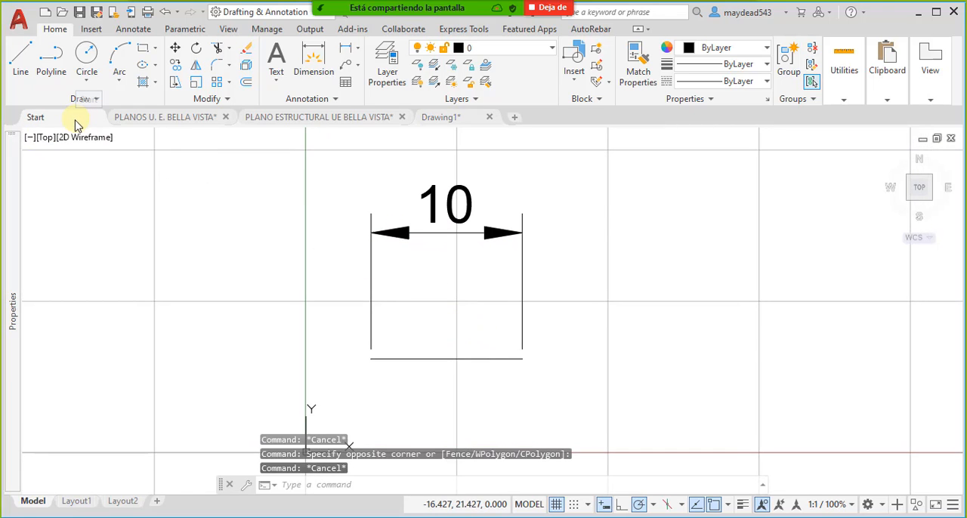
mouse_move(212, 352)
scroll(168, 404, down, 3)
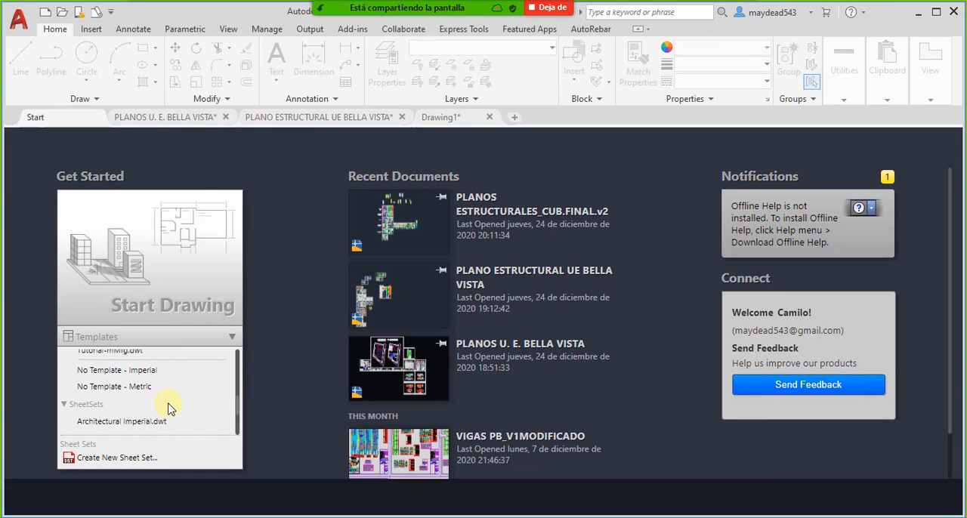
scroll(168, 409, up, 2)
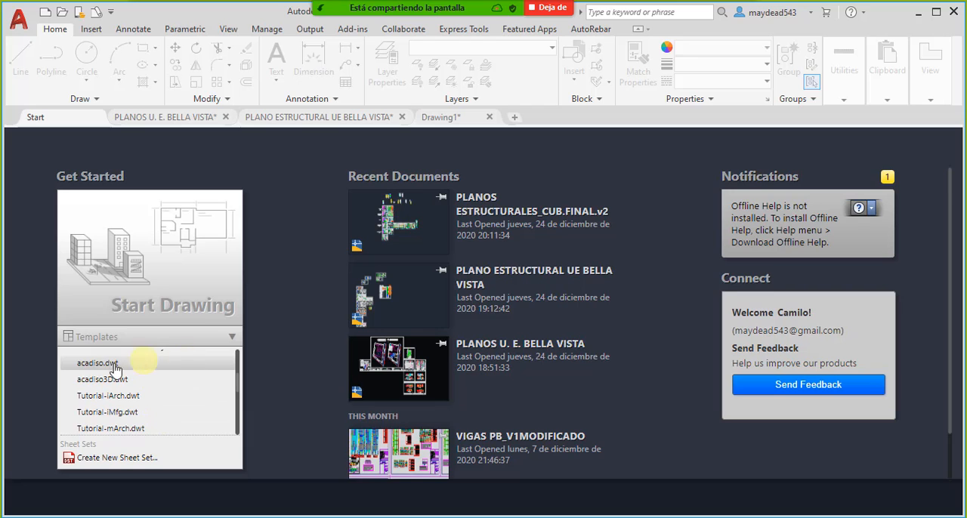
scroll(133, 374, up, 1)
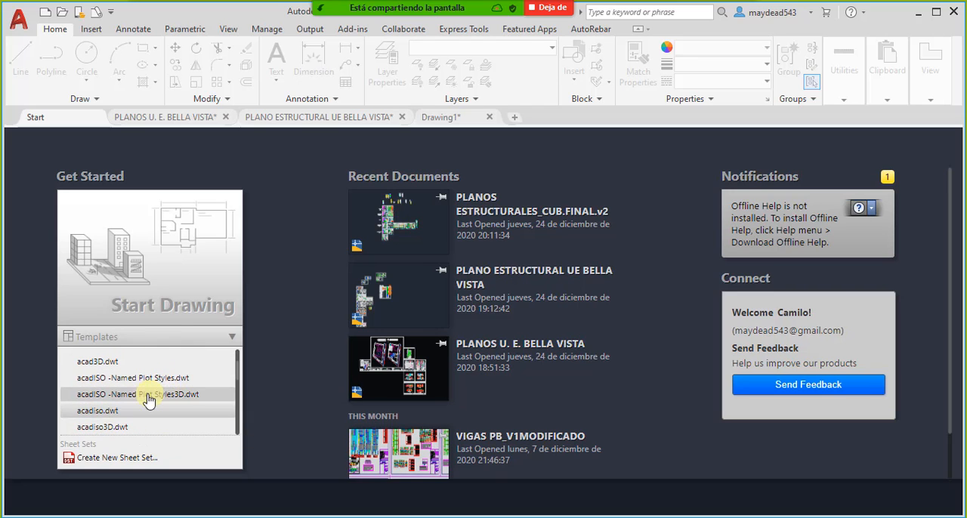
scroll(147, 397, up, 1)
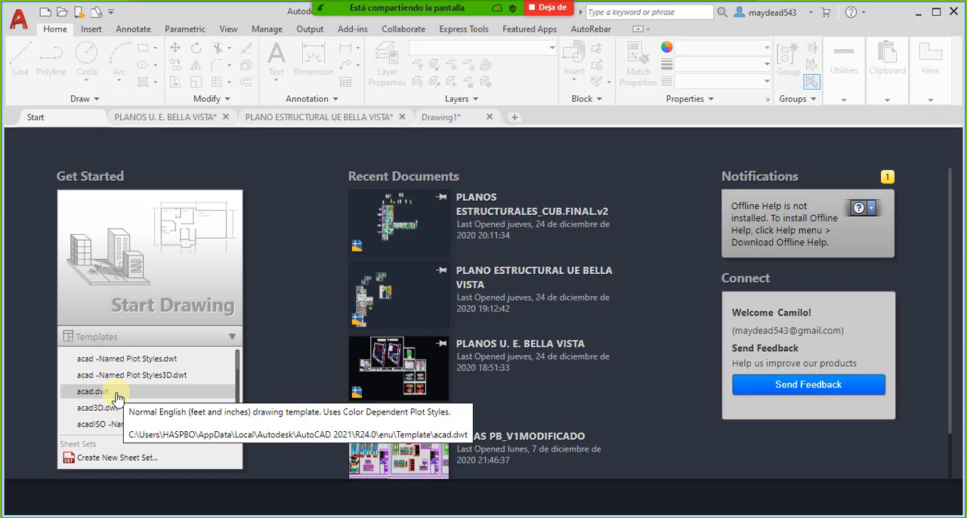
scroll(96, 408, down, 1)
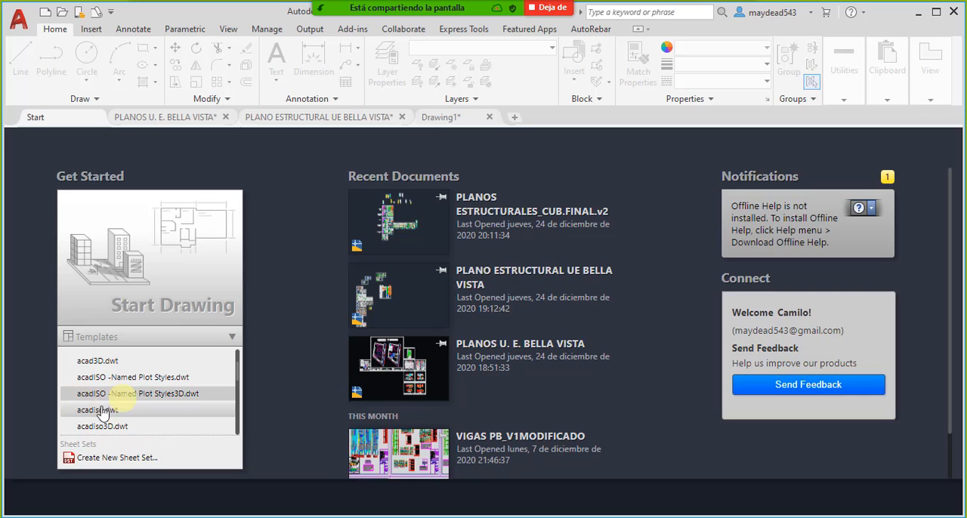
- Look at the dimensioned line in Drawing1 again, and recheck the Start page's template list, leaving it collapsed
click(447, 119)
middle_drag(454, 277, 460, 307)
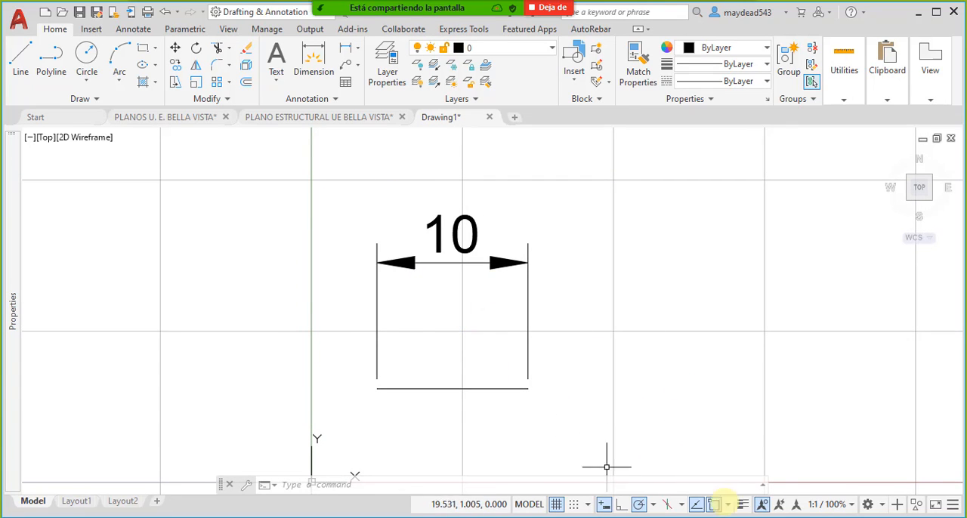
click(36, 117)
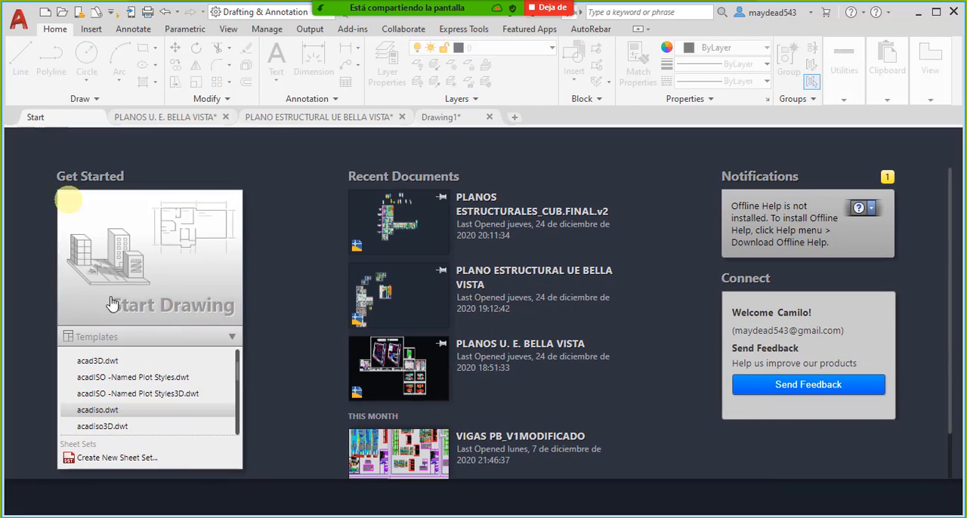
click(232, 337)
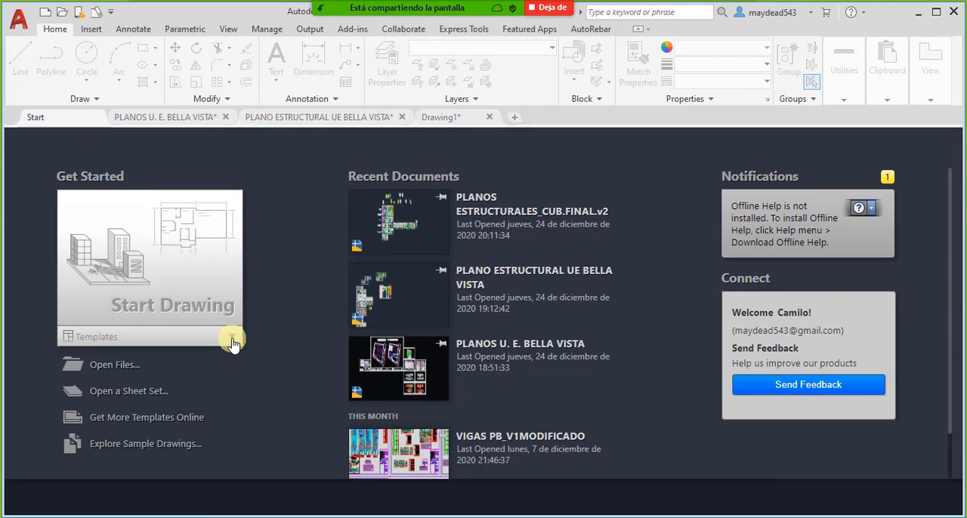
click(232, 340)
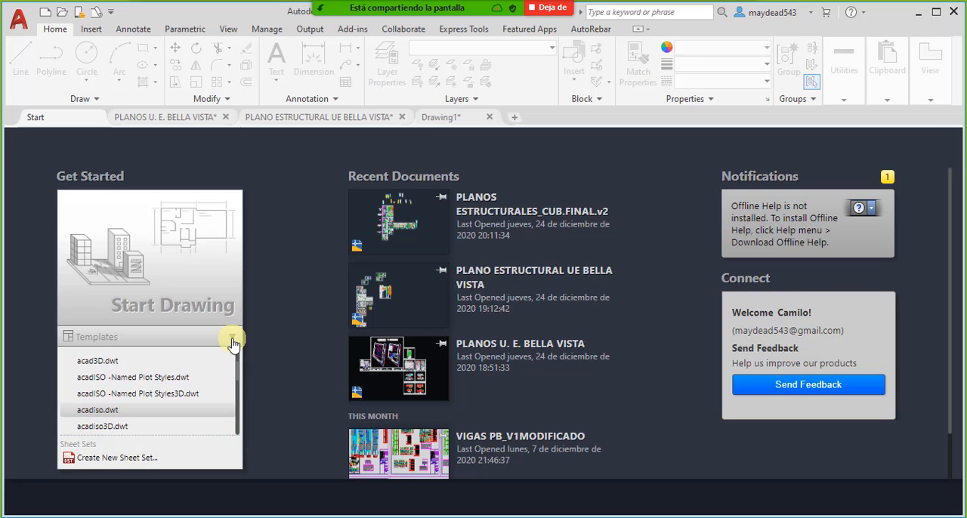
scroll(213, 367, down, 5)
click(231, 339)
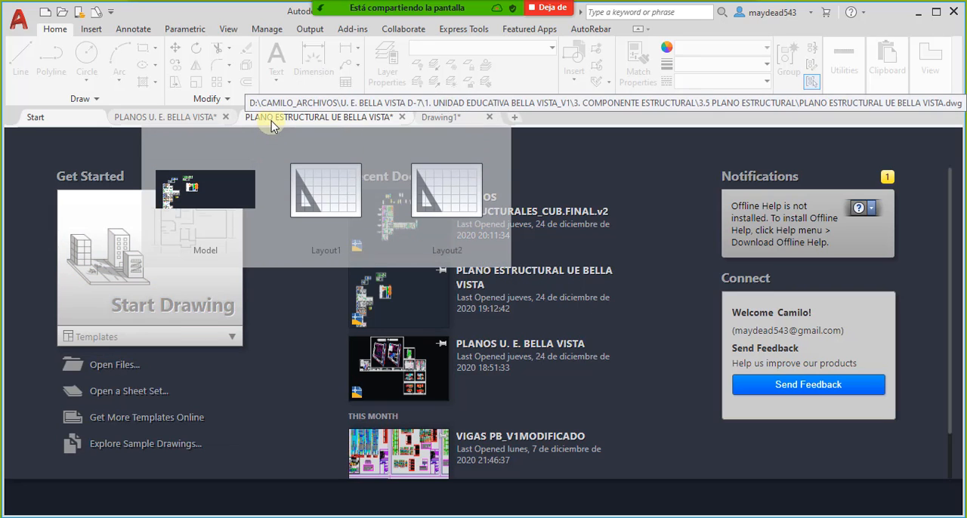
- Switch to the PLANO ESTRUCTURAL UE BELLA VISTA drawing and bring its complete set of plan sheets into view
click(280, 121)
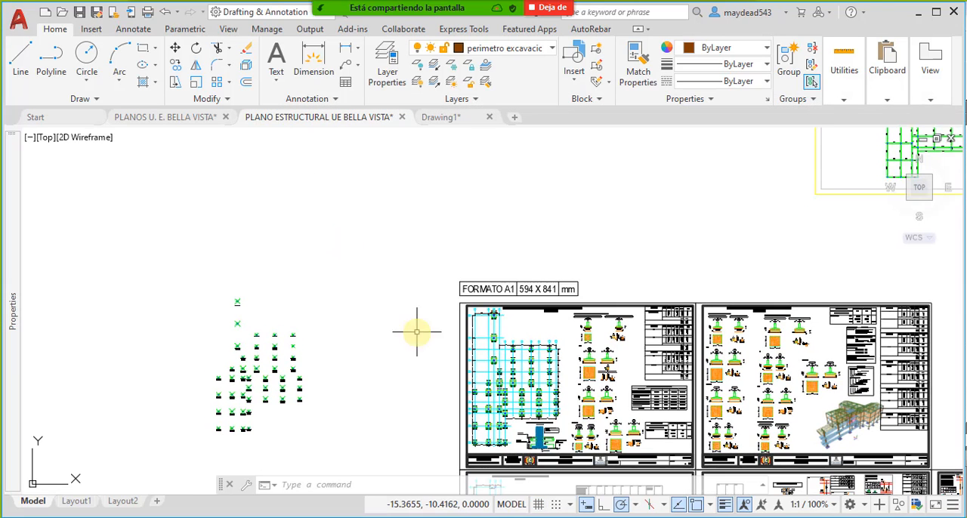
middle_drag(263, 334, 396, 317)
scroll(371, 295, down, 6)
- Move the oversized excavation perimeter block straight up, clear of the plan sheets
click(383, 276)
click(98, 185)
scroll(181, 204, down, 2)
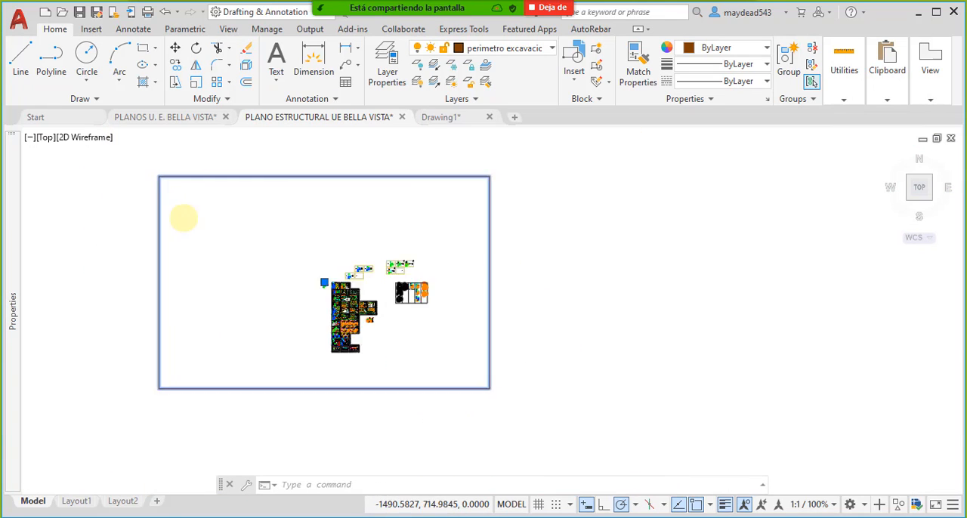
scroll(279, 270, down, 2)
middle_drag(284, 270, 286, 274)
text(m)
key(space)
click(306, 273)
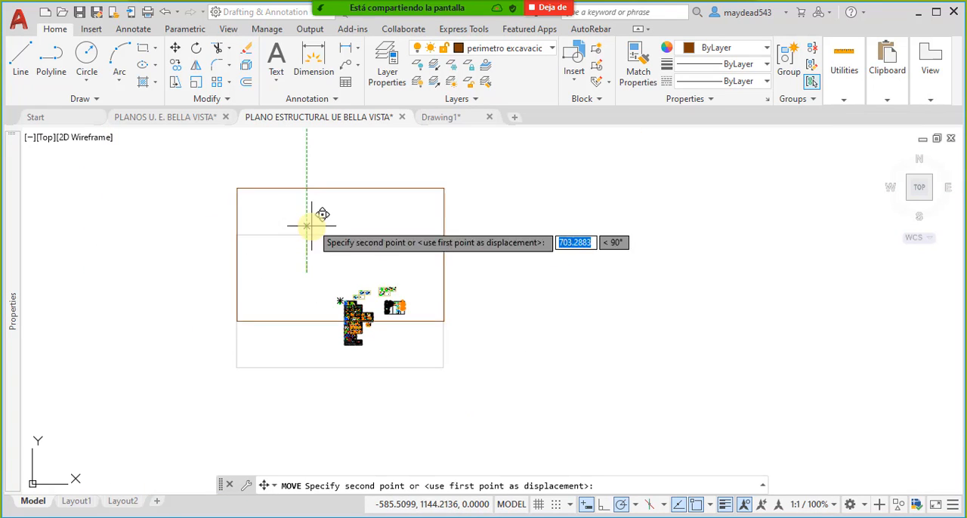
click(310, 182)
middle_drag(454, 223, 487, 247)
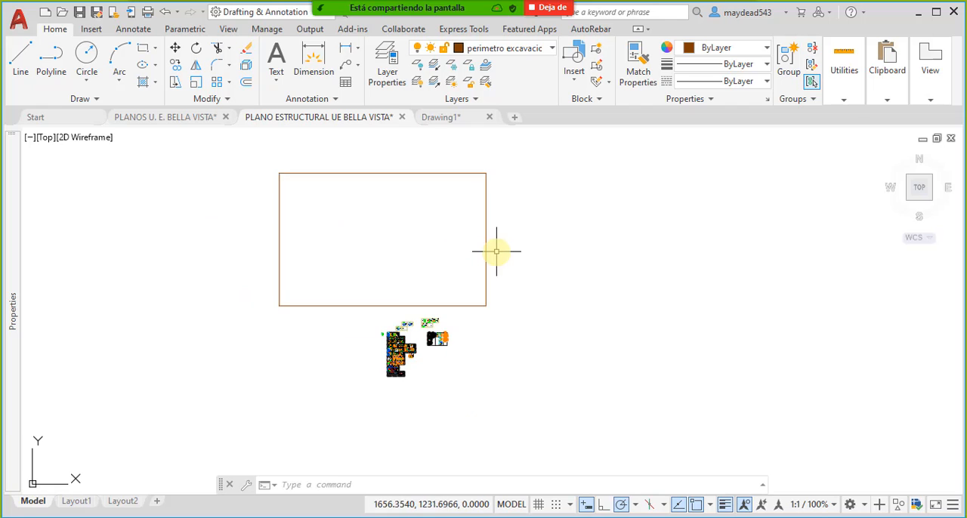
- Check the oversized rectangle's Perimetro Excavacion block definition without editing it, and delete the block from the drawing
double_click(487, 235)
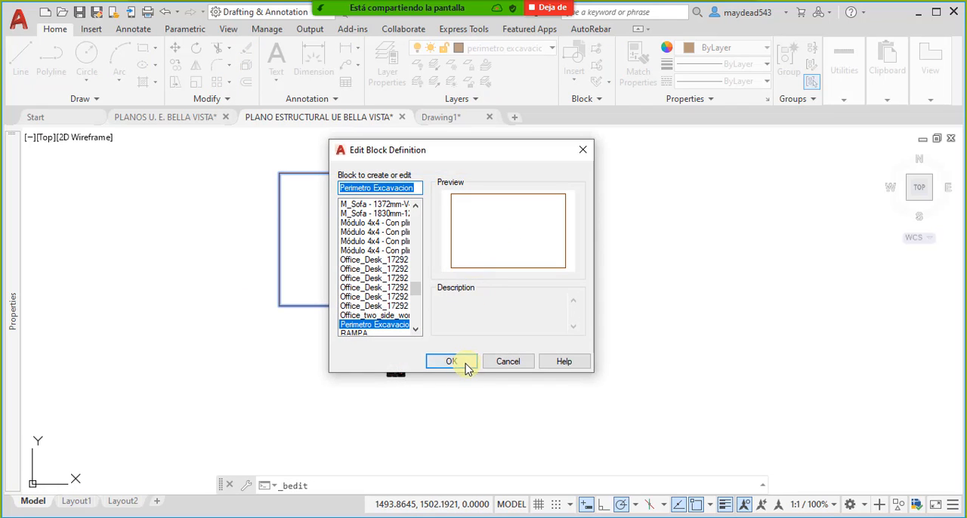
click(508, 362)
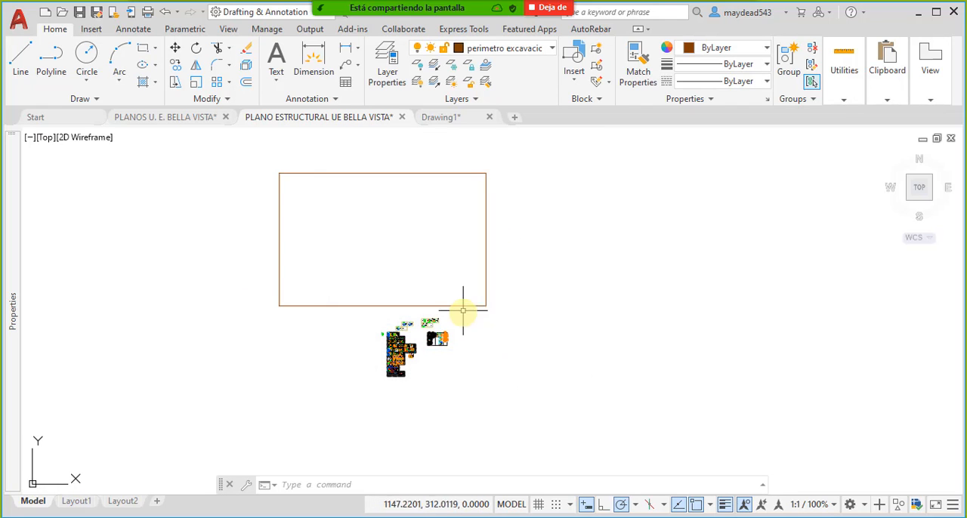
click(459, 311)
click(464, 273)
key(Delete)
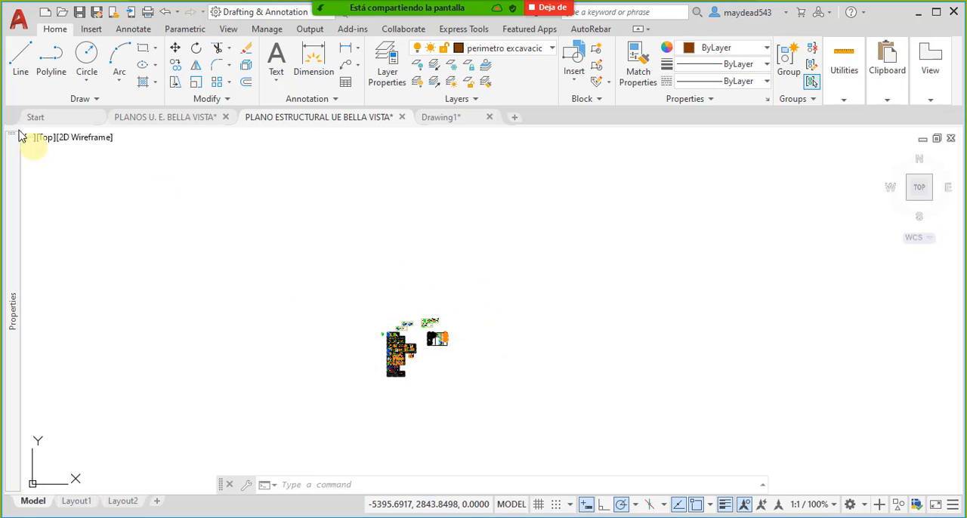
click(146, 53)
scroll(382, 334, up, 14)
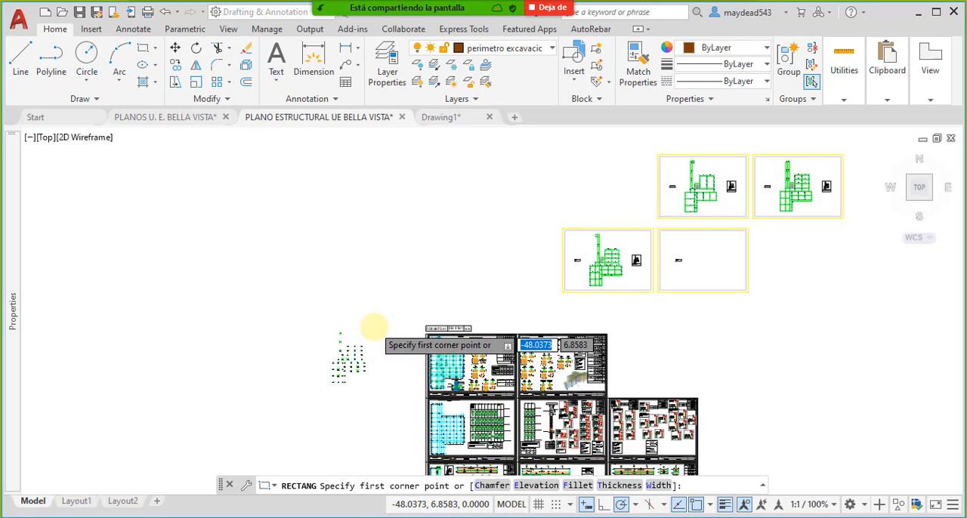
middle_drag(303, 381, 422, 312)
scroll(341, 288, up, 6)
middle_drag(339, 283, 472, 320)
click(480, 236)
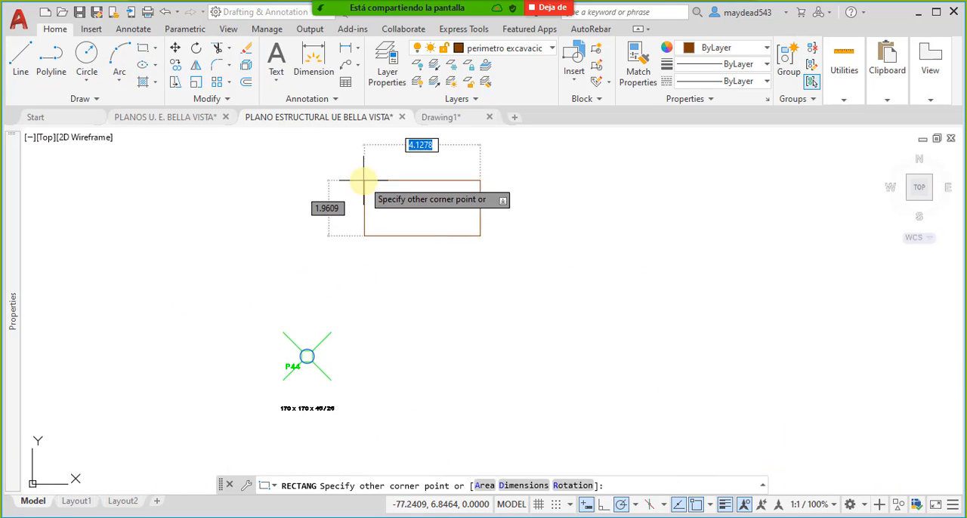
middle_drag(364, 178, 384, 207)
key(Escape)
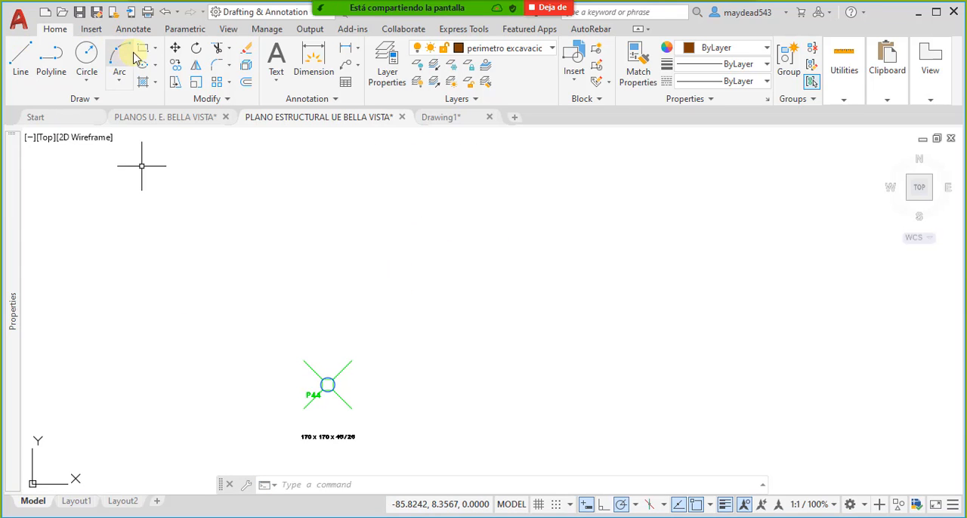
- Draw a rectangle about 6.44 by 3.39 units just above footing P44 on the excavation perimeter layer
click(142, 50)
click(523, 305)
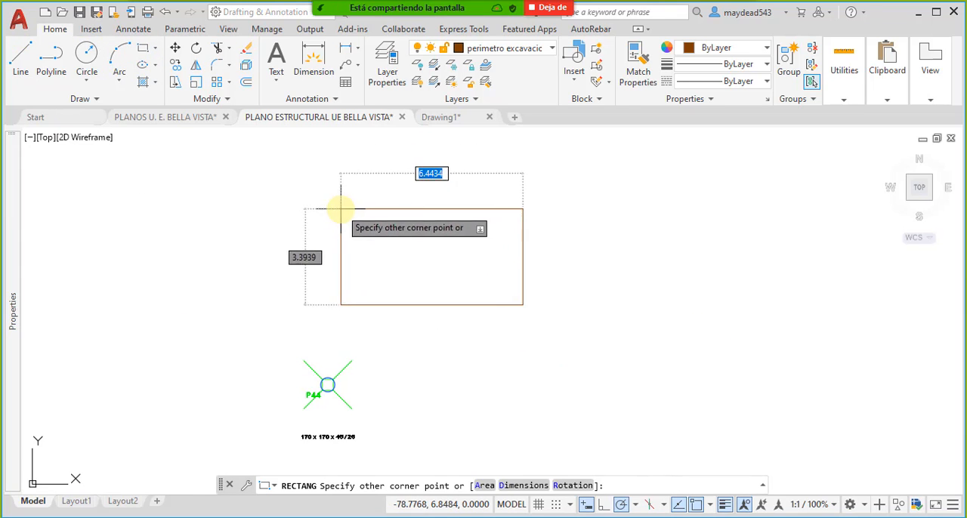
click(340, 209)
click(523, 252)
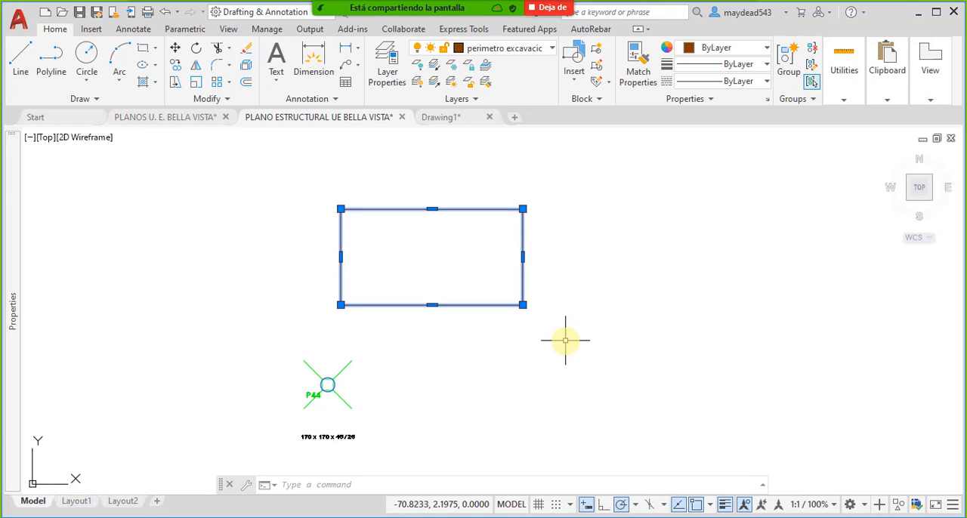
key(Escape)
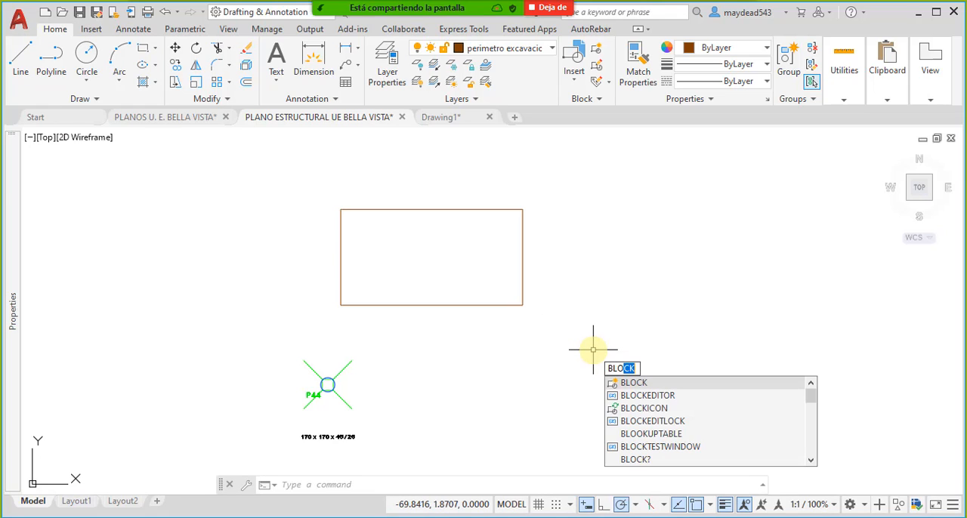
- Create a block named Perimetro Excavacion ZApatas from the rectangle above footing P44, with its base point at the rectangle's centre
key(Return)
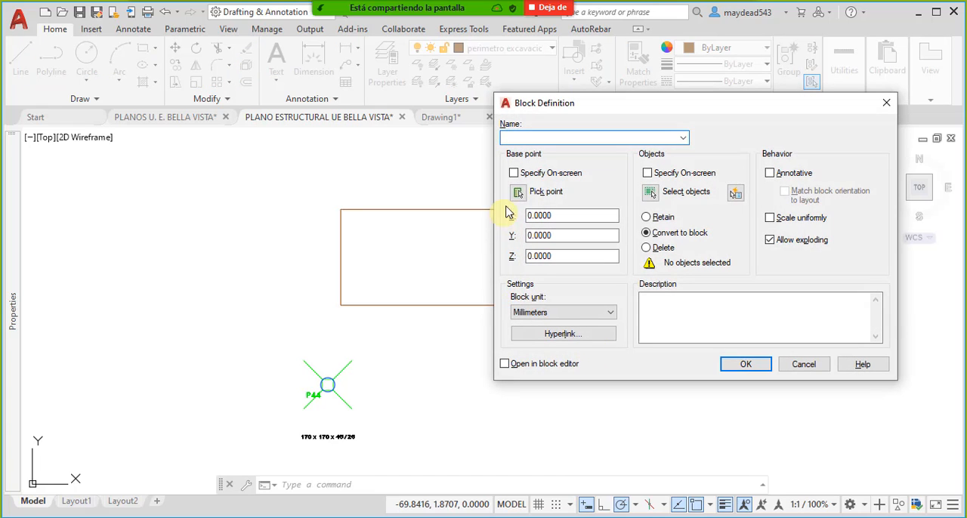
click(651, 193)
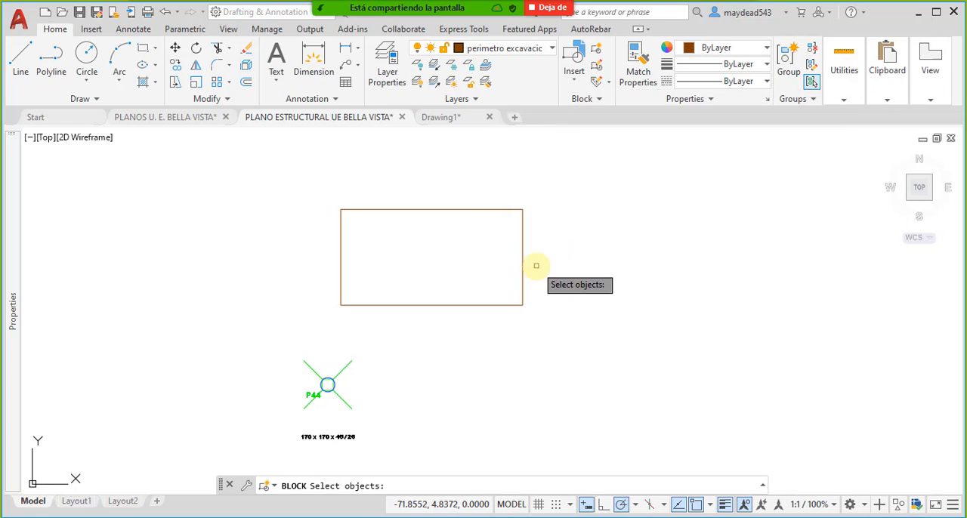
click(533, 265)
click(518, 244)
key(Return)
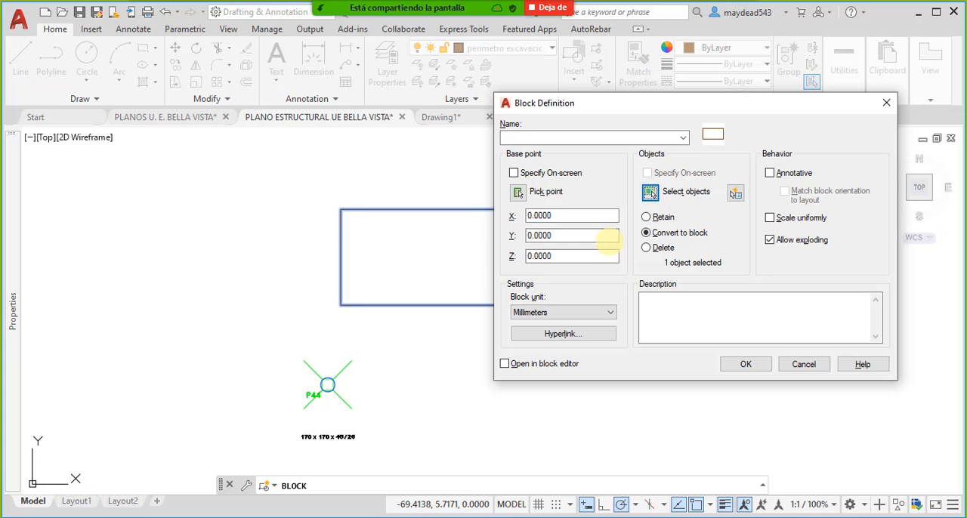
click(519, 193)
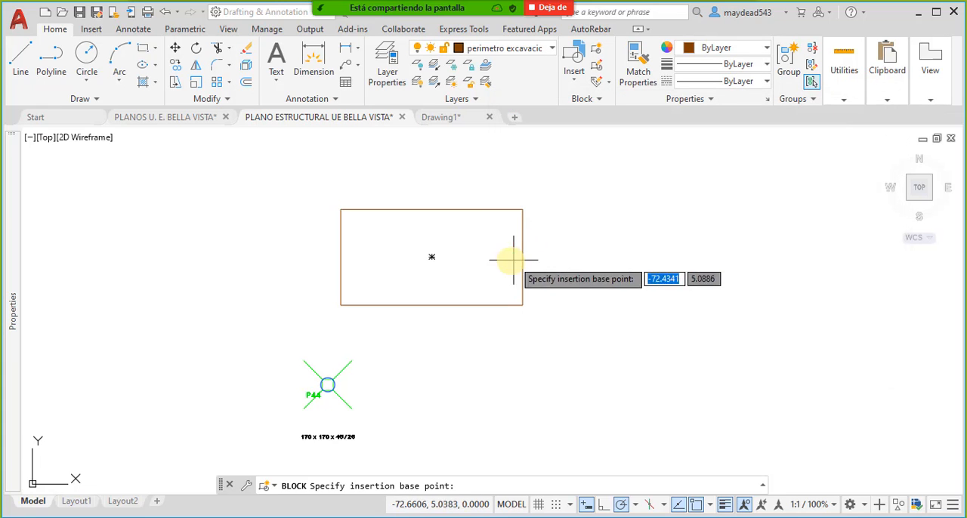
click(432, 258)
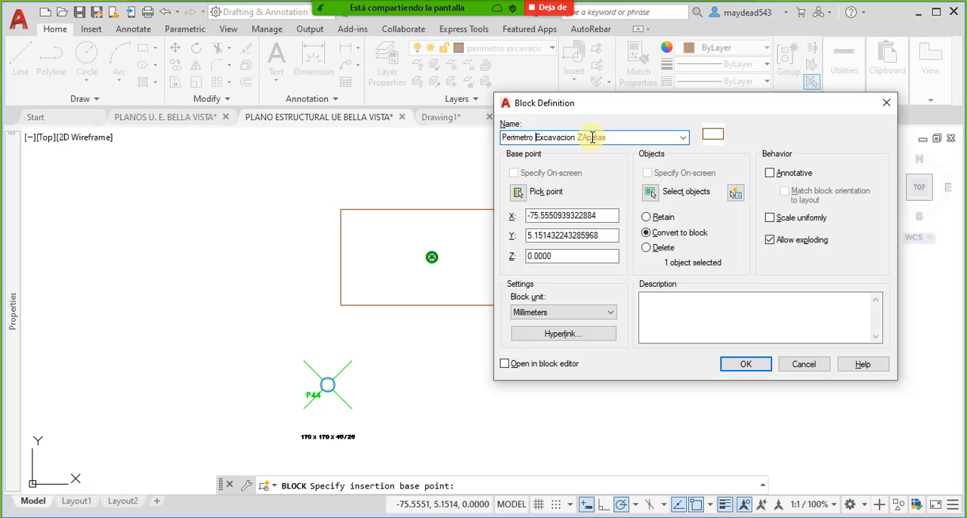
click(745, 365)
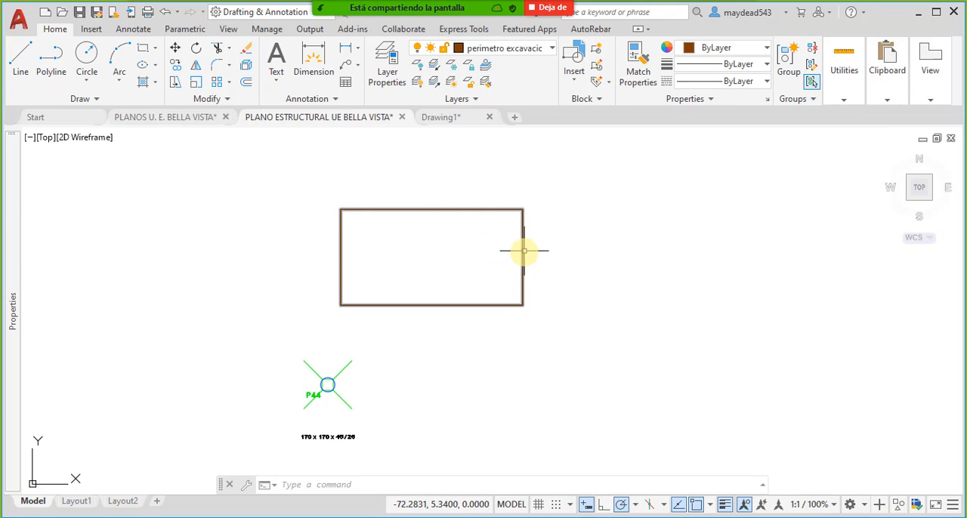
- Examine the new perimeter block's size and location relative to the footing layout and the surrounding plan sheets
scroll(478, 357, down, 5)
scroll(475, 346, up, 2)
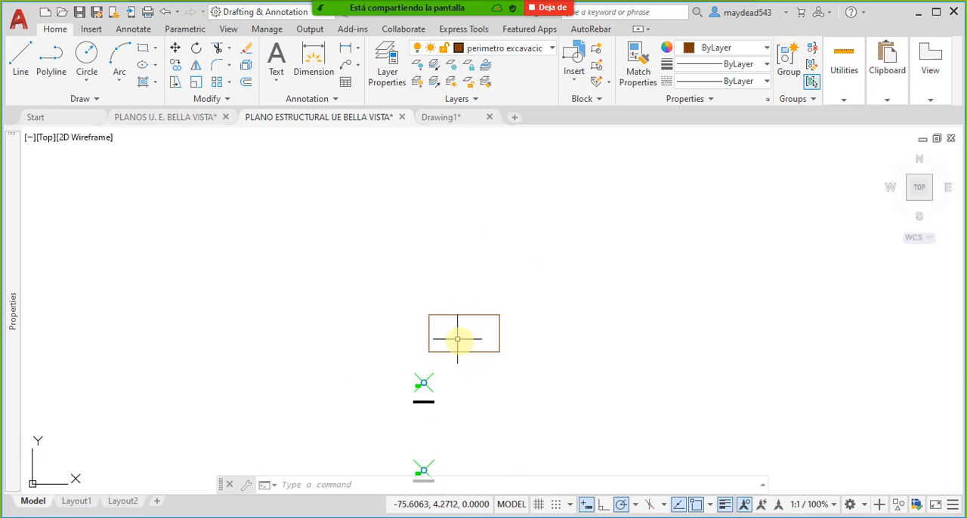
scroll(427, 302, down, 8)
scroll(449, 328, down, 4)
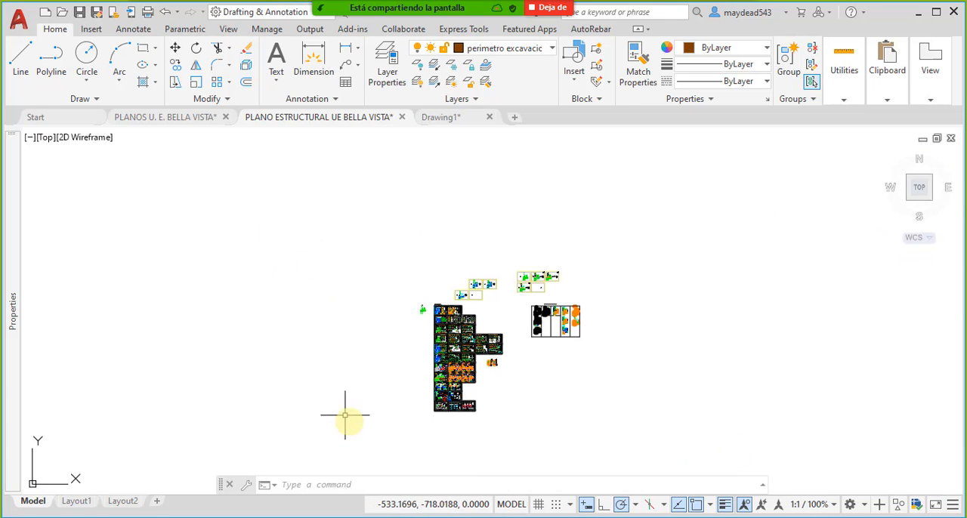
scroll(441, 309, up, 5)
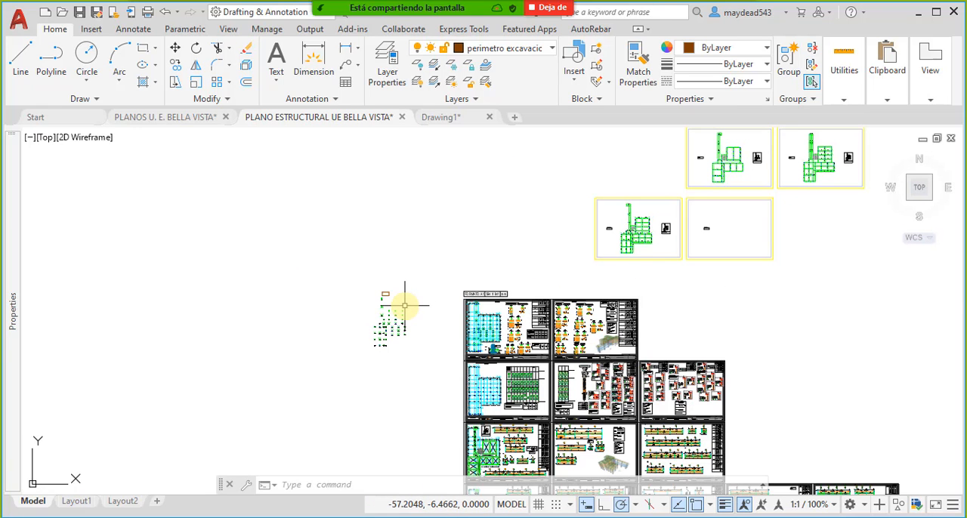
scroll(375, 285, up, 6)
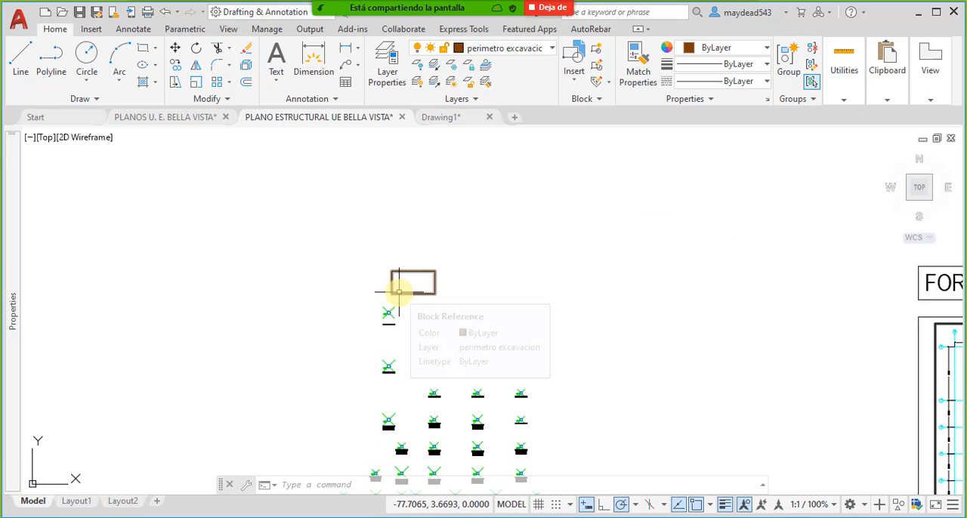
scroll(395, 265, down, 5)
middle_drag(441, 264, 393, 281)
scroll(385, 335, down, 4)
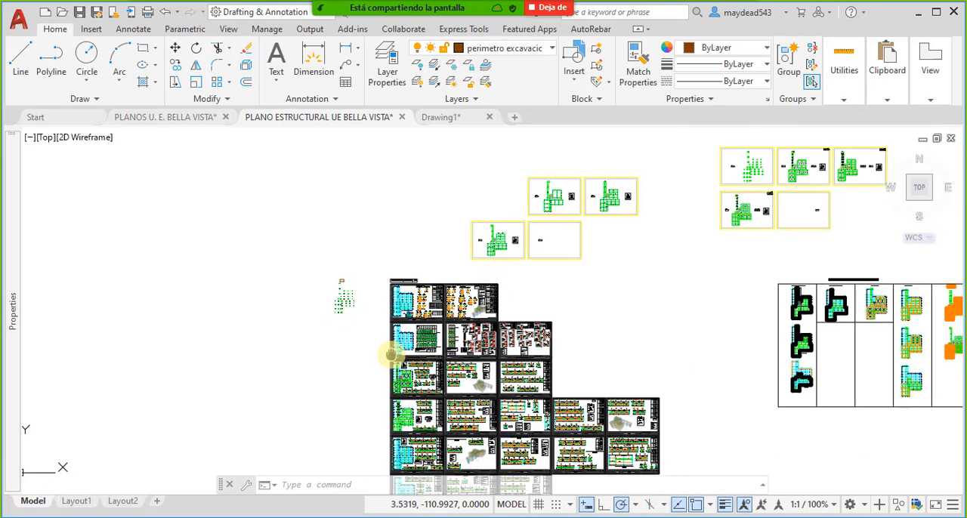
scroll(336, 272, up, 5)
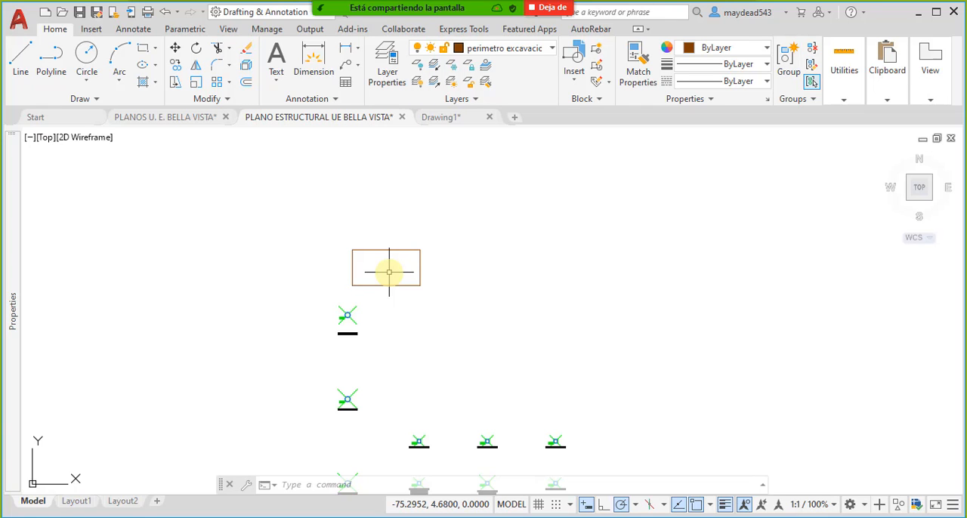
scroll(358, 304, down, 8)
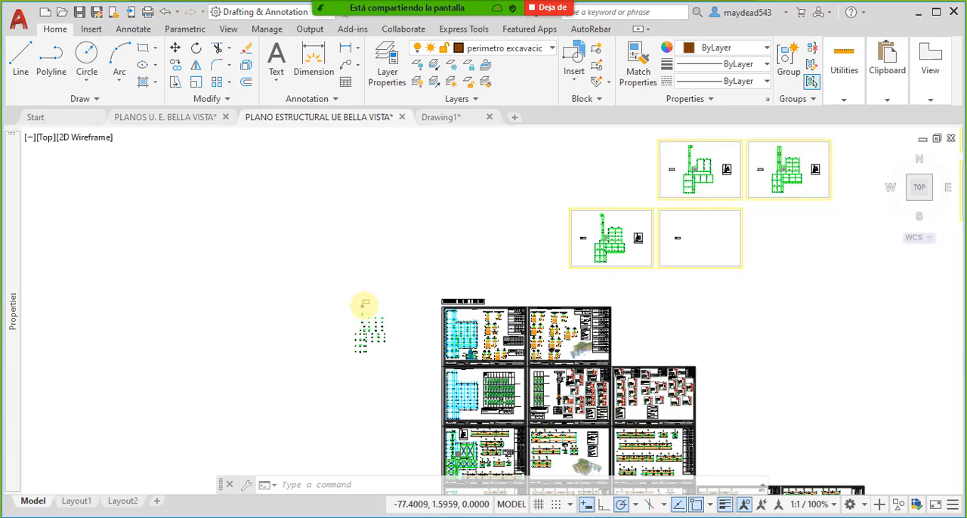
scroll(365, 303, down, 6)
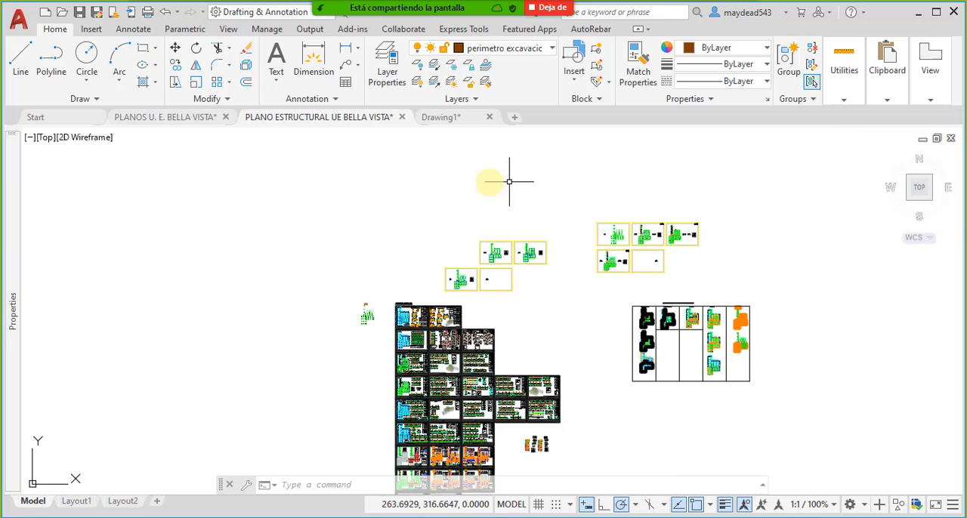
mouse_move(620, 387)
middle_down()
mouse_move(624, 354)
mouse_move(641, 344)
middle_up()
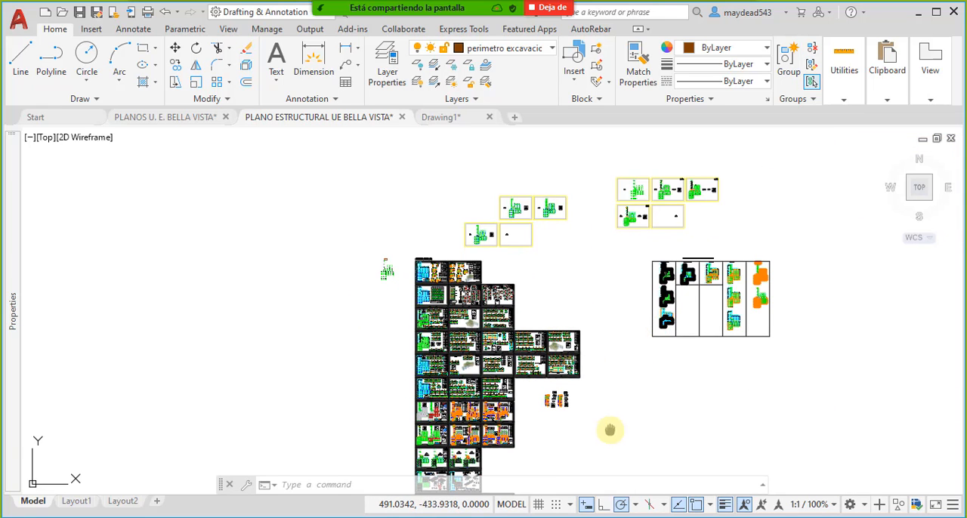
middle_drag(608, 430, 657, 420)
mouse_move(575, 321)
middle_down()
mouse_move(432, 375)
mouse_move(549, 335)
mouse_move(628, 326)
middle_up()
scroll(457, 282, up, 6)
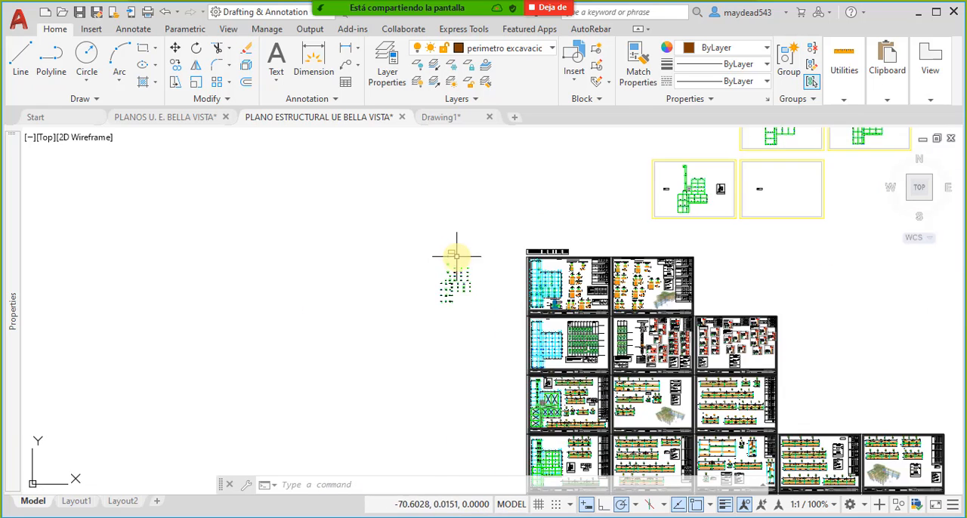
middle_drag(442, 248, 454, 270)
scroll(491, 265, up, 2)
mouse_move(491, 238)
middle_down()
mouse_move(494, 272)
mouse_move(538, 287)
middle_up()
scroll(492, 280, up, 2)
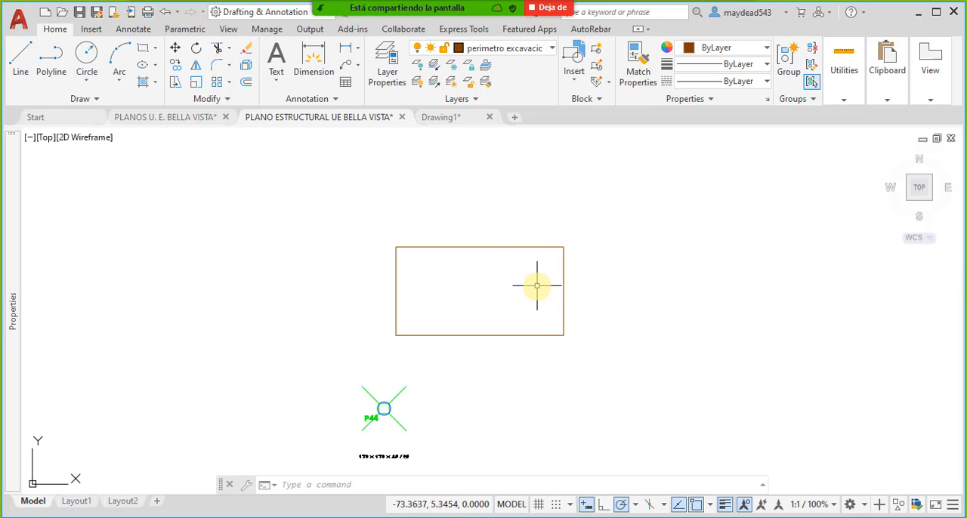
- Open the Perimetro Excavacion ZApatas block above footing P44 for editing in the Block Editor
click(573, 264)
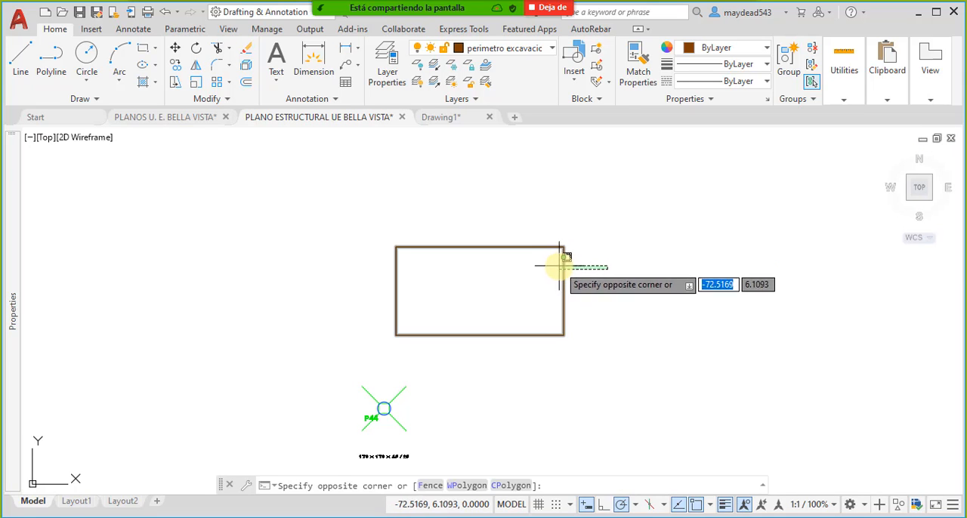
click(557, 261)
key(Escape)
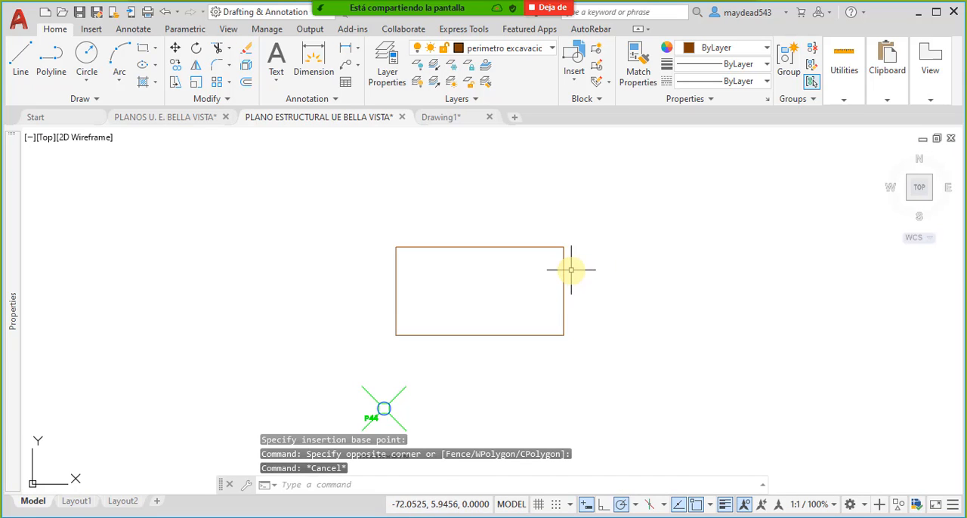
double_click(566, 266)
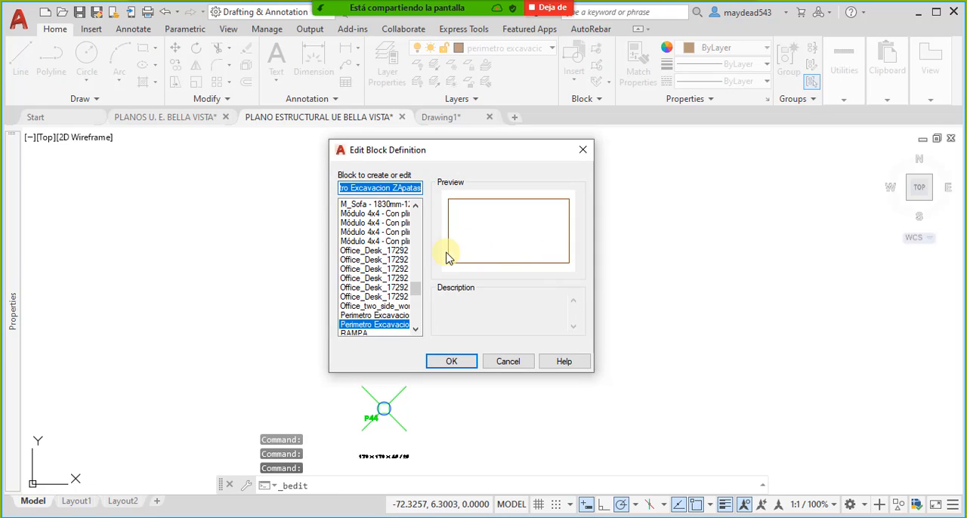
click(451, 363)
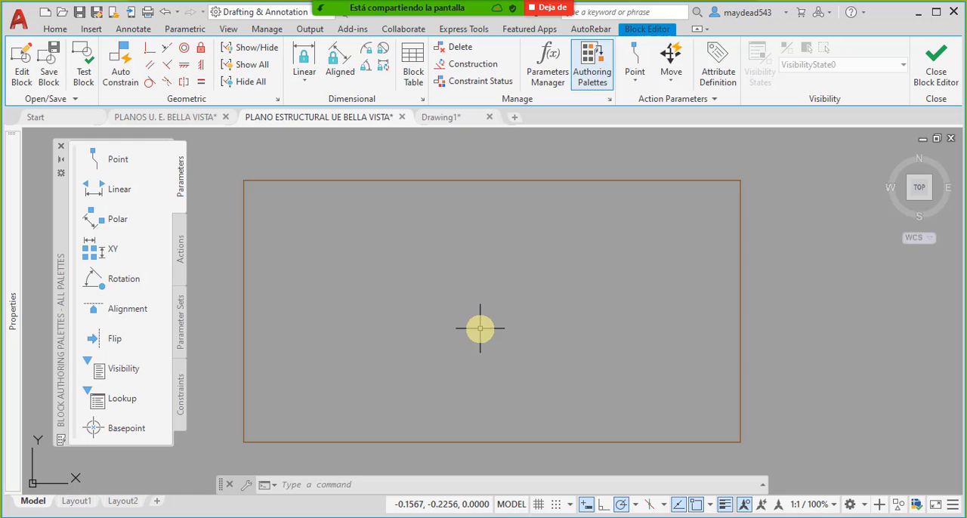
scroll(496, 274, down, 2)
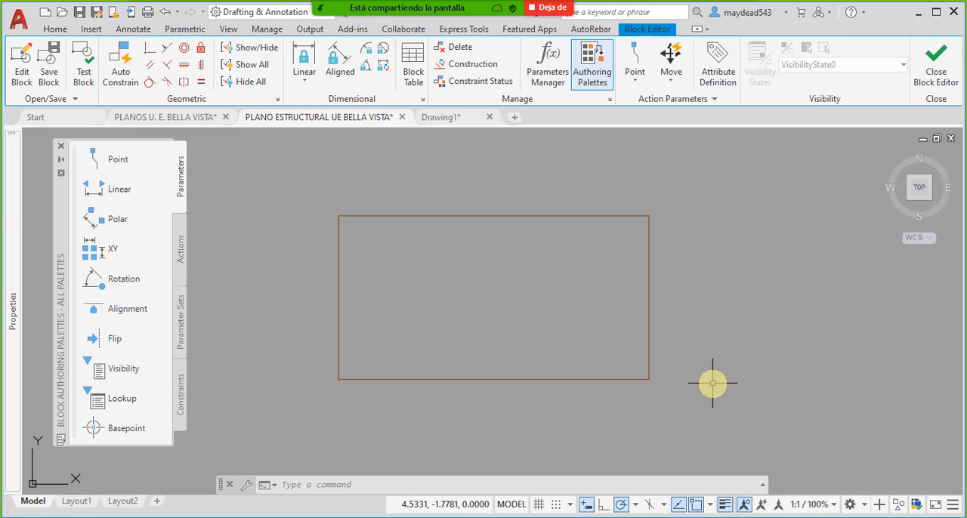
- Explode the perimeter rectangle into individual lines and check that its sides can be selected separately
click(648, 384)
click(617, 202)
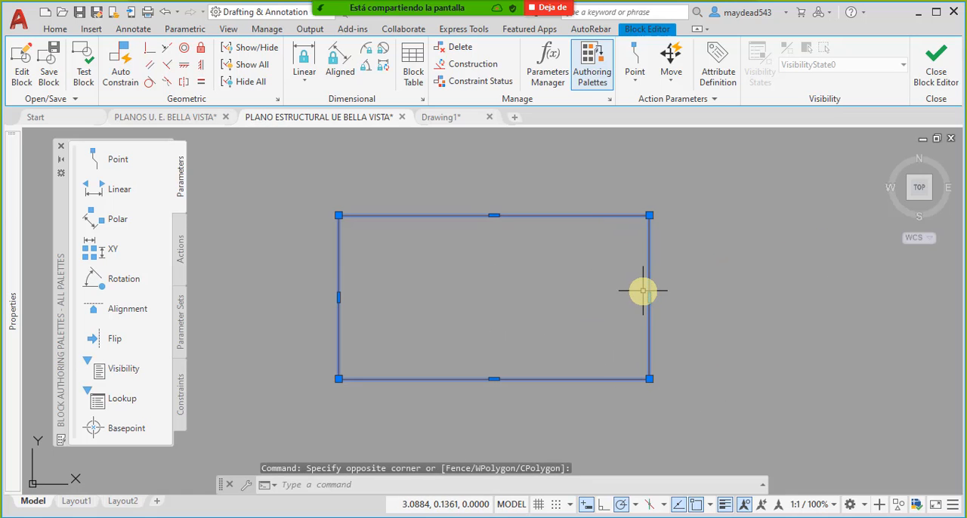
key(Escape)
click(652, 387)
click(616, 200)
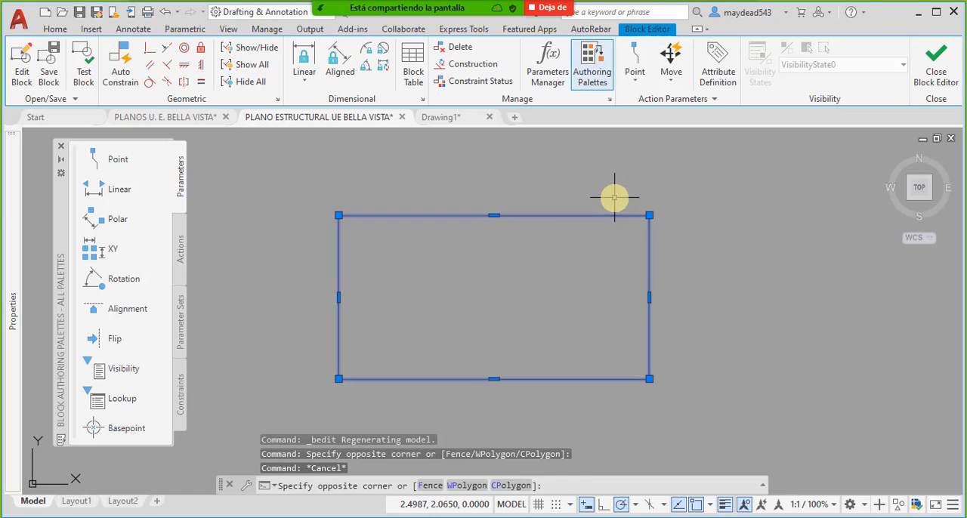
click(55, 28)
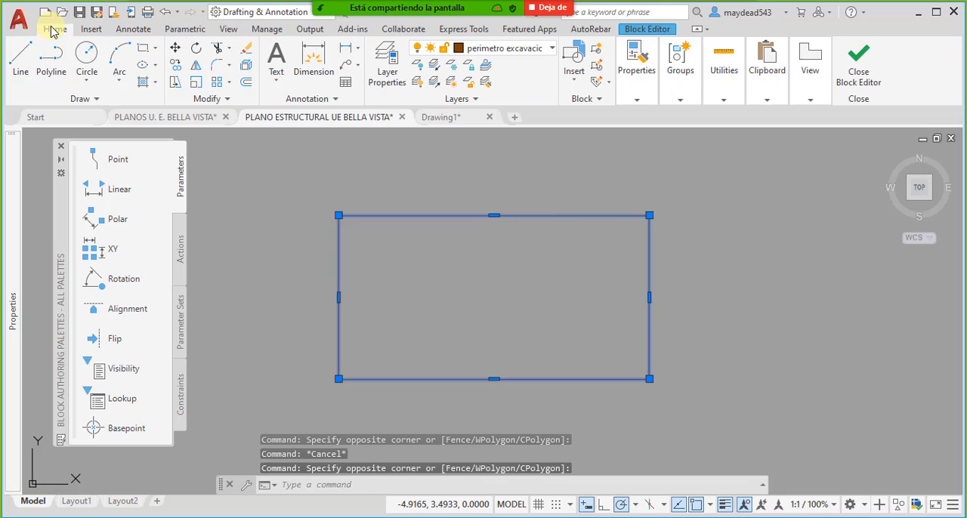
click(251, 73)
click(737, 397)
click(611, 196)
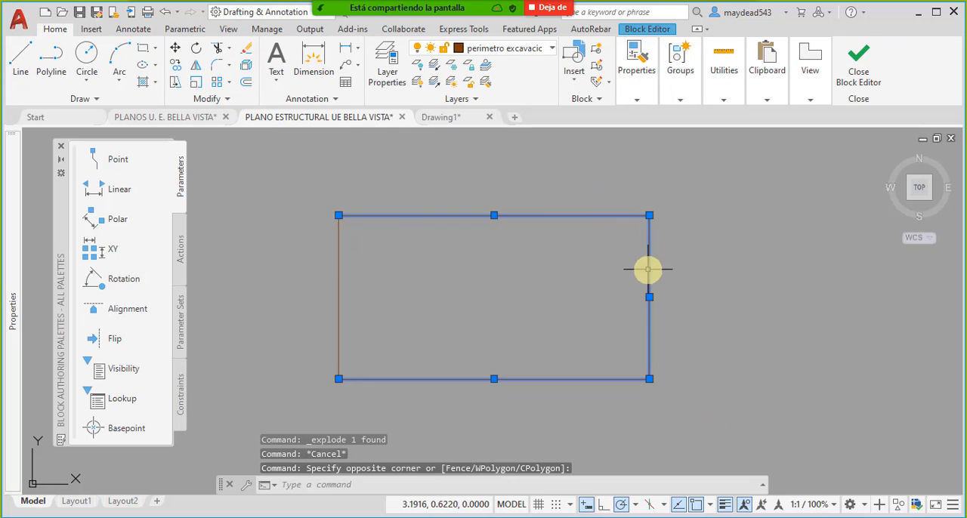
key(Escape)
click(748, 412)
click(301, 185)
key(Escape)
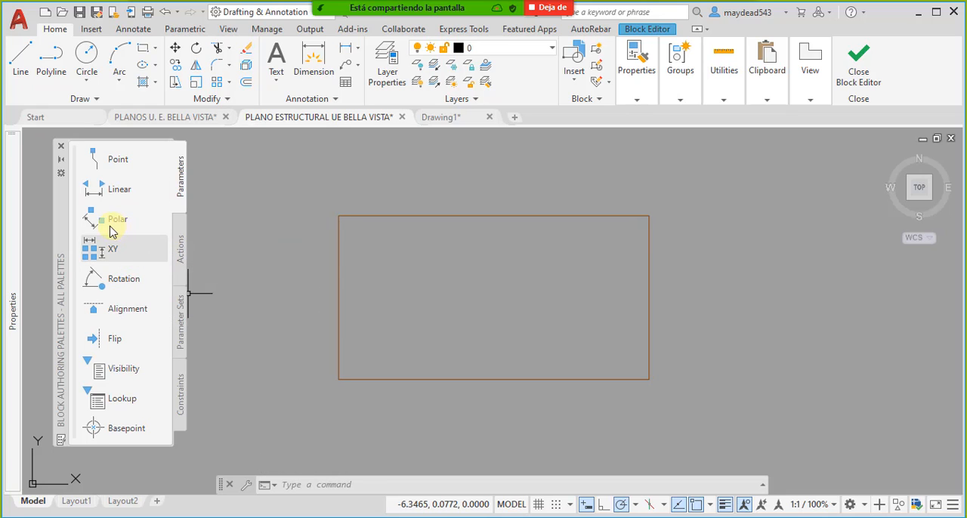
- Add a linear parameter between the midpoints of the rectangle's left and right sides, placing its label above the rectangle
click(121, 190)
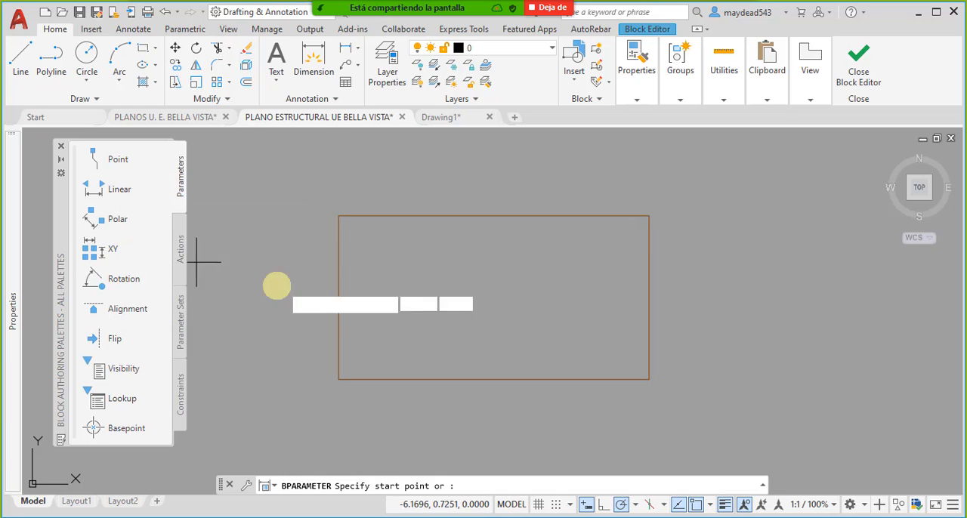
click(338, 297)
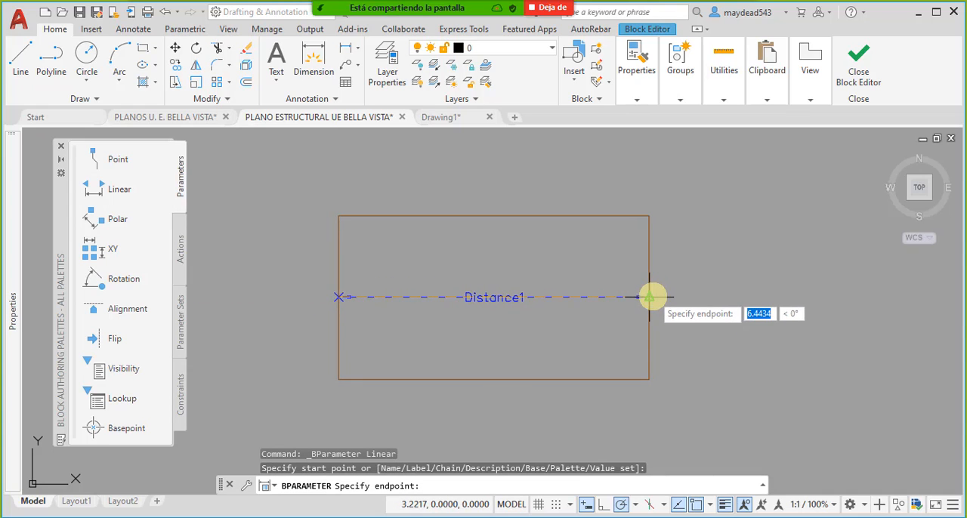
click(650, 297)
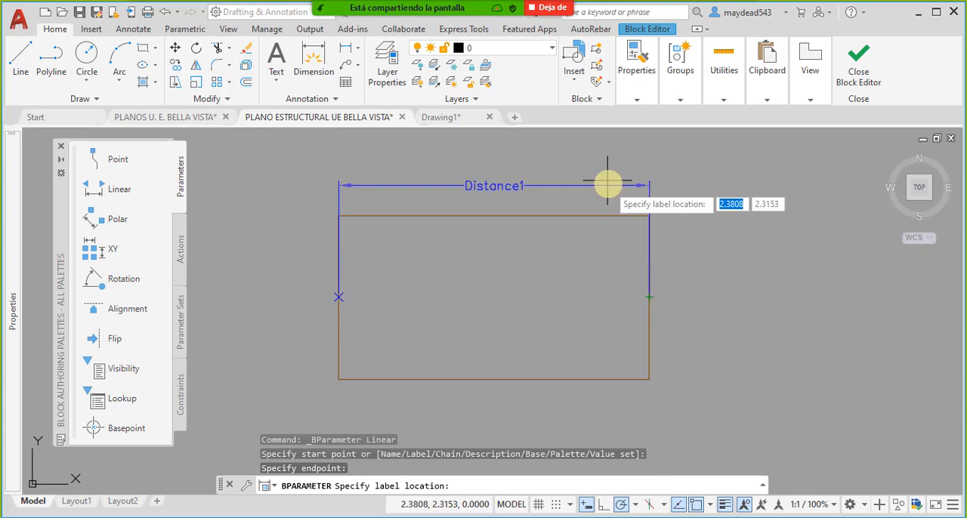
middle_drag(610, 184, 611, 222)
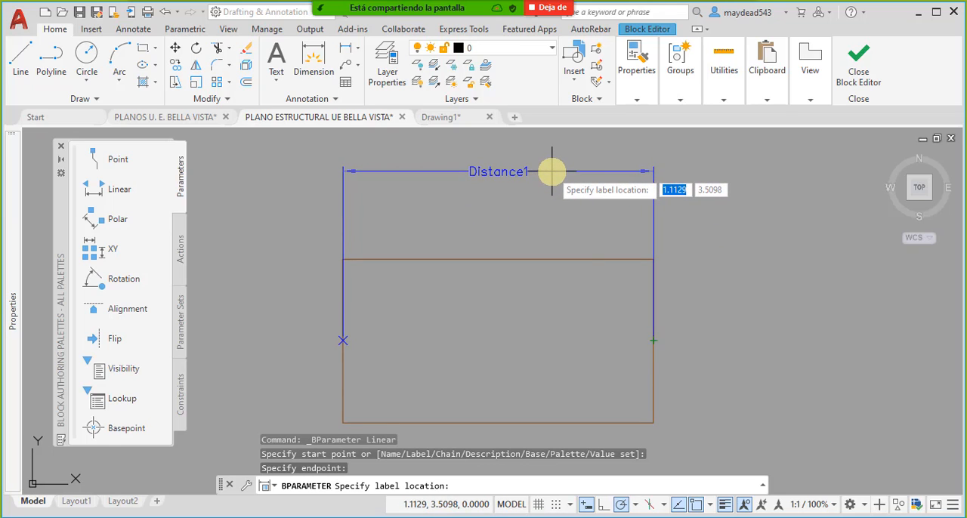
click(546, 165)
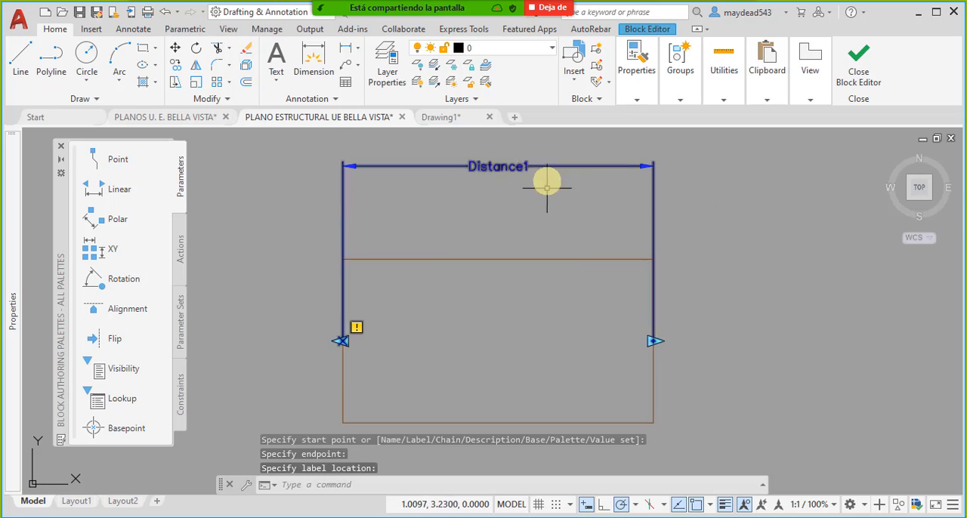
- Add a second linear parameter between the midpoints of the rectangle's top and bottom sides, placing its label left of the rectangle
mouse_move(12, 272)
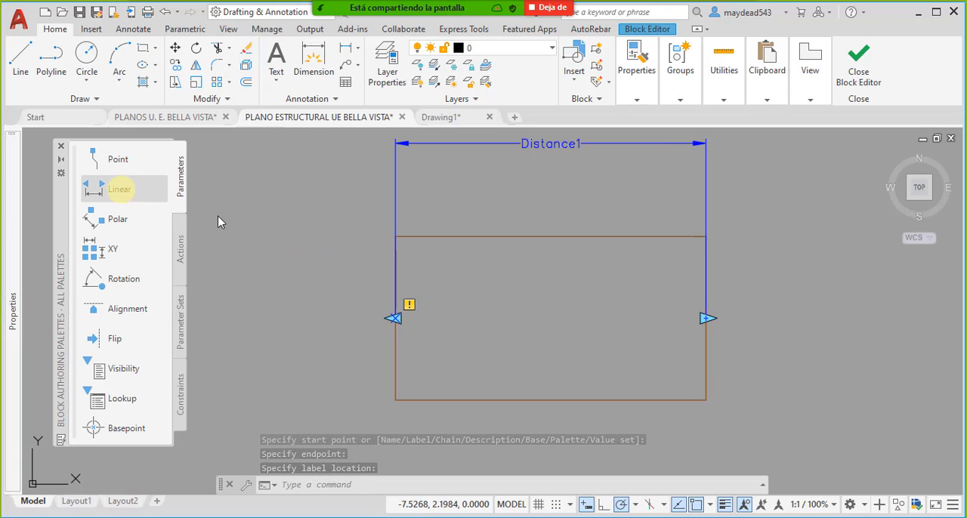
click(121, 190)
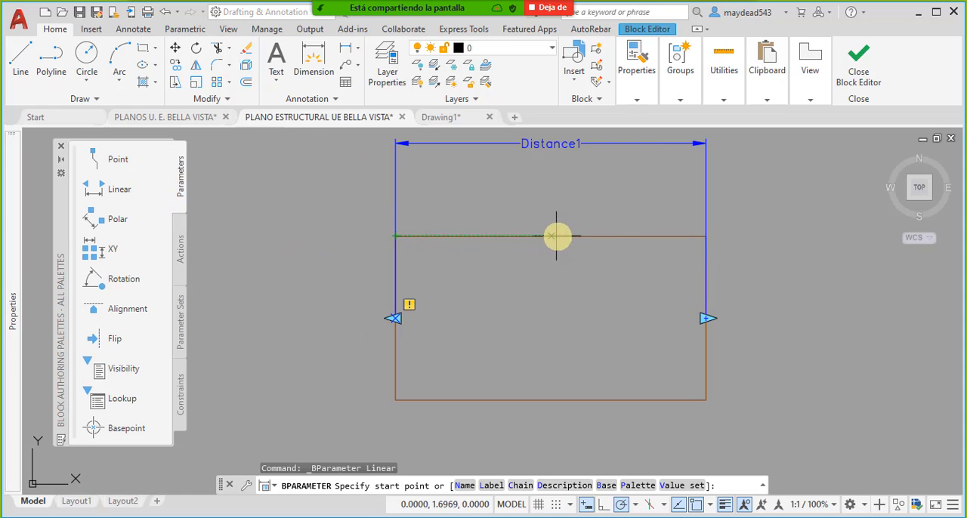
click(554, 395)
click(283, 370)
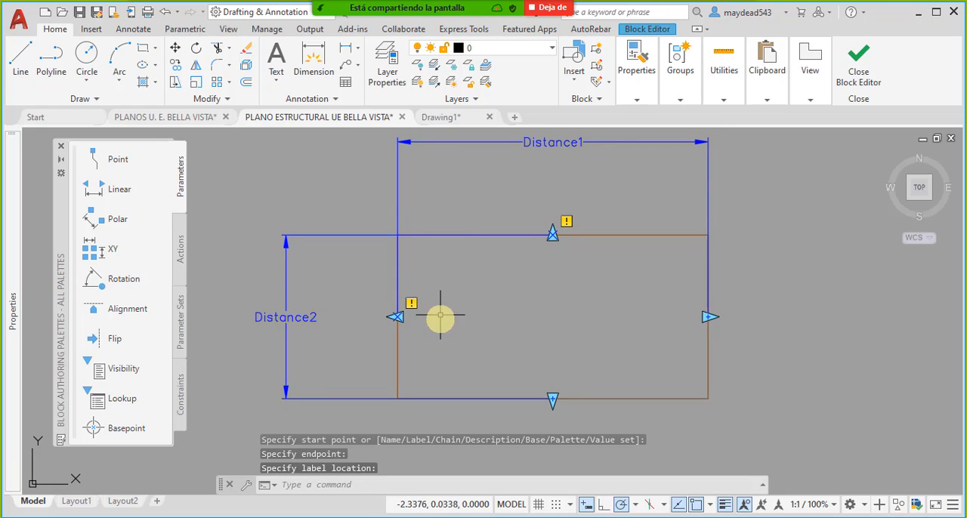
middle_drag(454, 295, 452, 305)
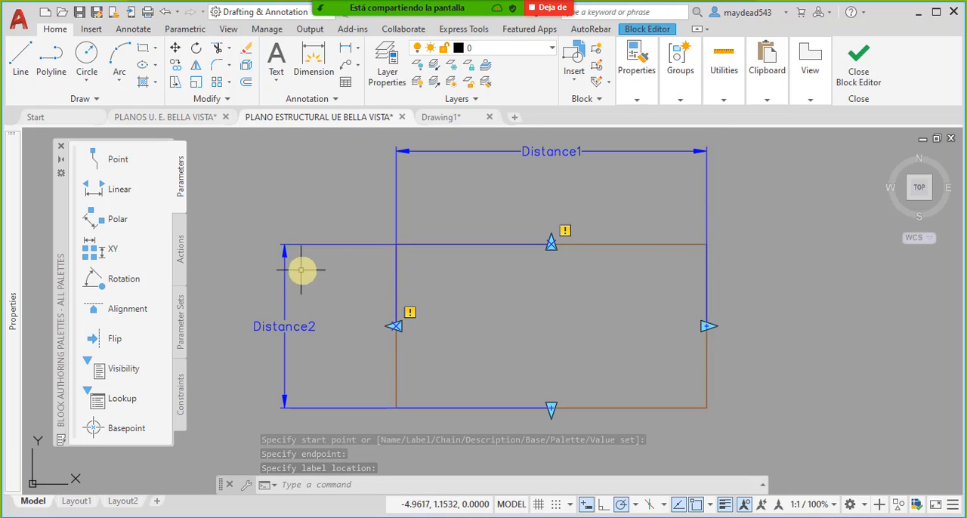
middle_drag(467, 242, 448, 237)
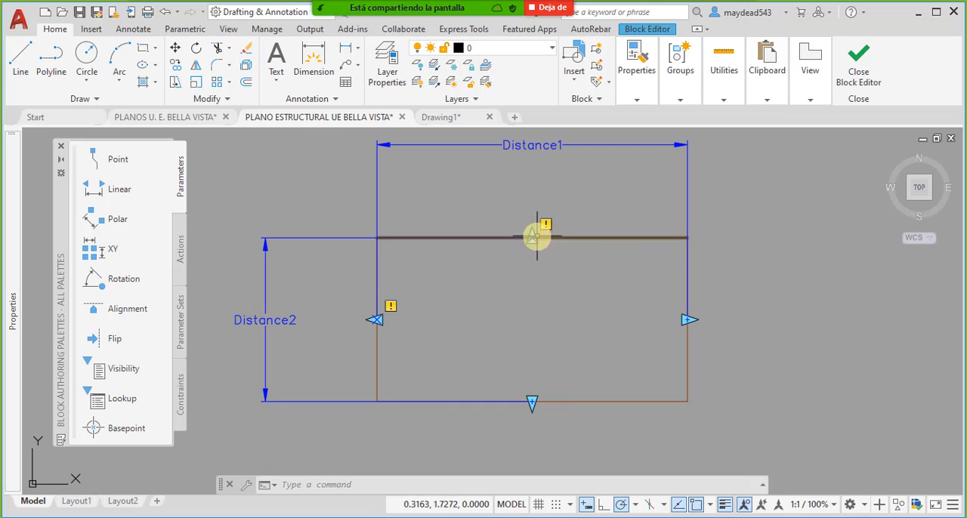
middle_drag(542, 276, 536, 290)
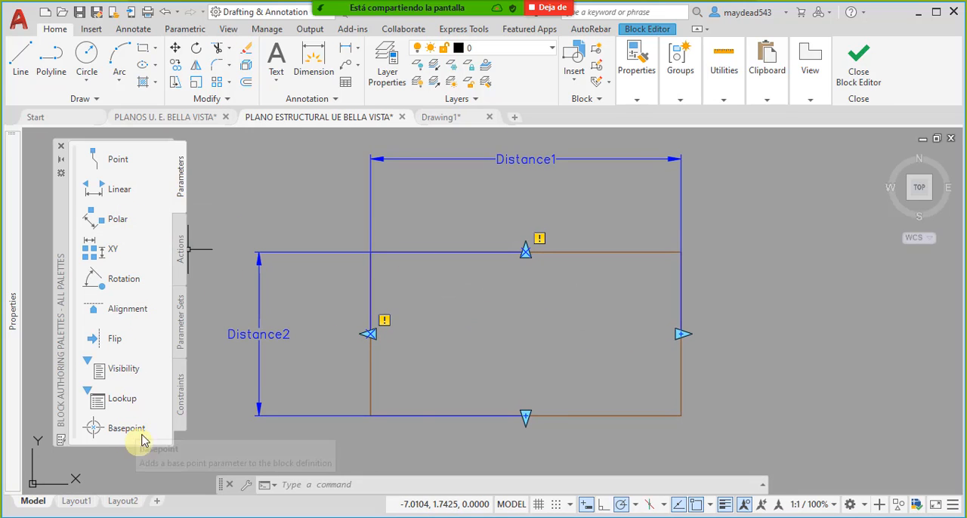
- Erase both the horizontal and the vertical linear parameters from the rectangle
click(419, 221)
click(320, 173)
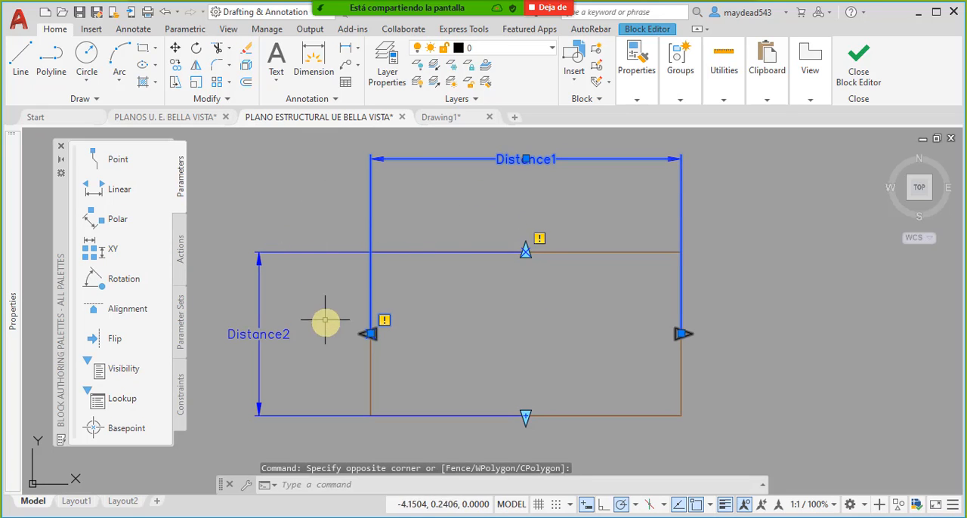
click(325, 321)
click(270, 212)
key(Delete)
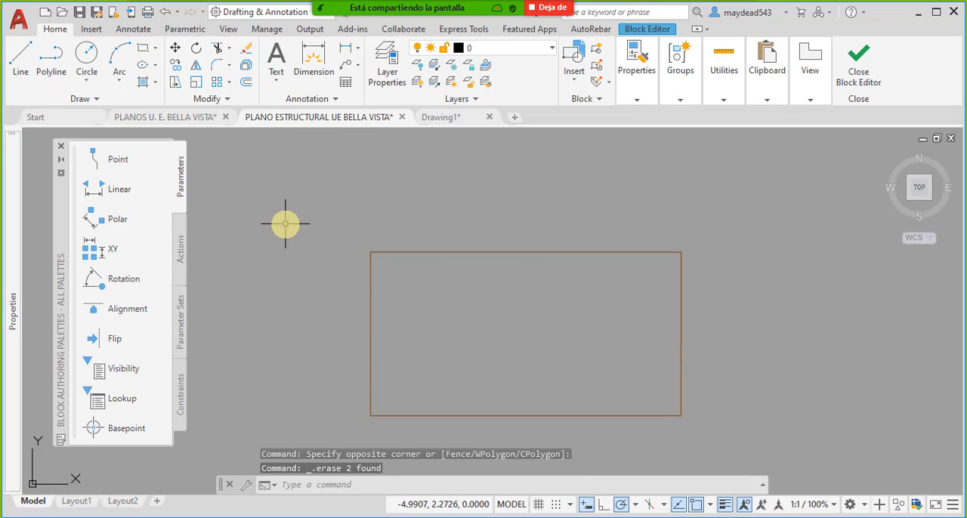
middle_drag(367, 265, 353, 248)
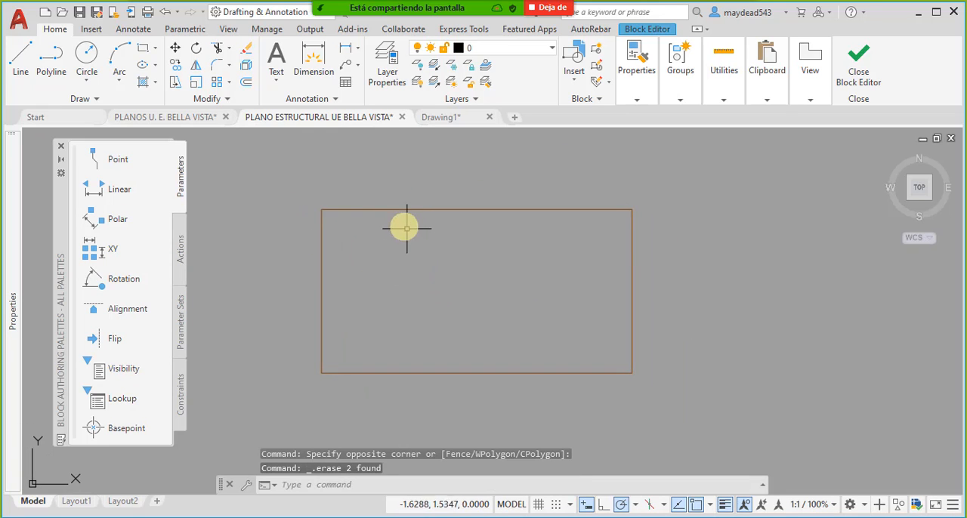
click(679, 417)
click(670, 377)
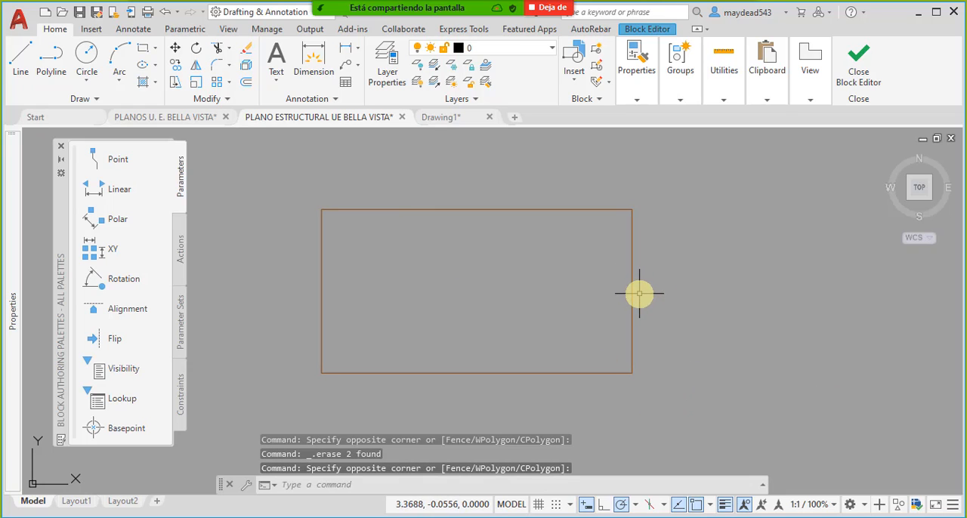
middle_drag(493, 381, 487, 358)
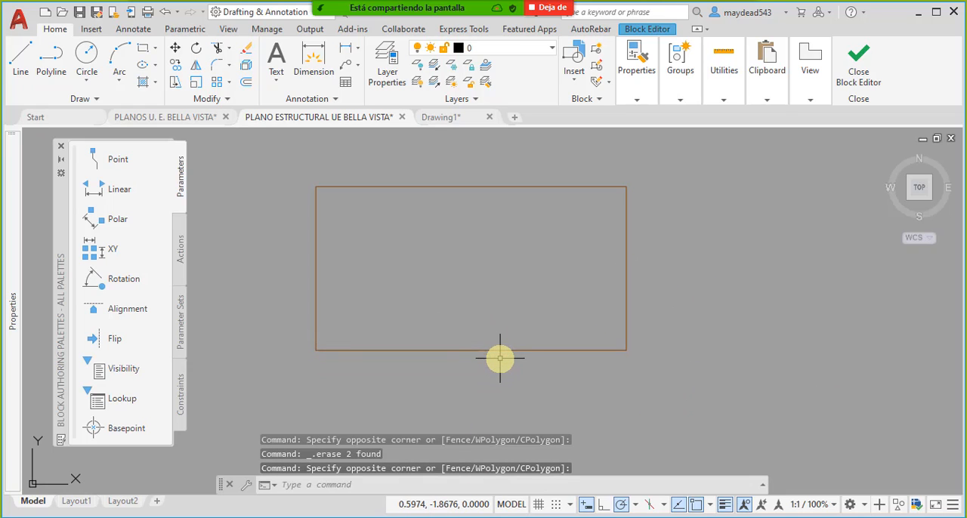
middle_drag(504, 312, 504, 332)
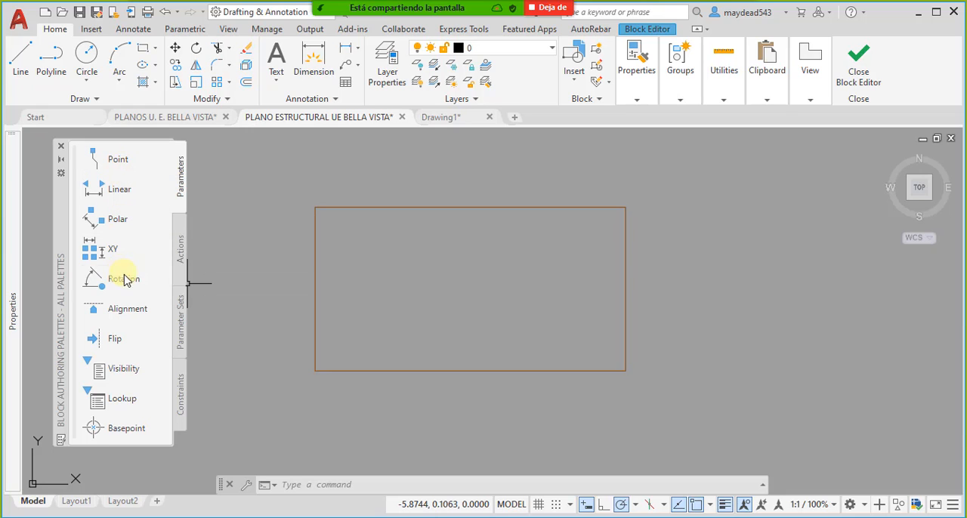
- Define the rectangle's width with a linear parameter from the left side's midpoint to the right side's midpoint, labelled above the top edge
click(119, 189)
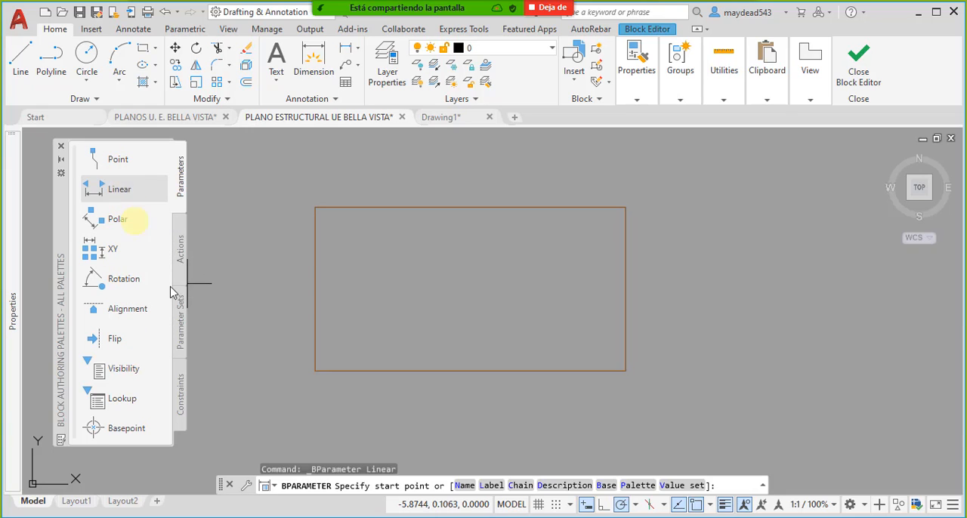
click(316, 290)
click(625, 291)
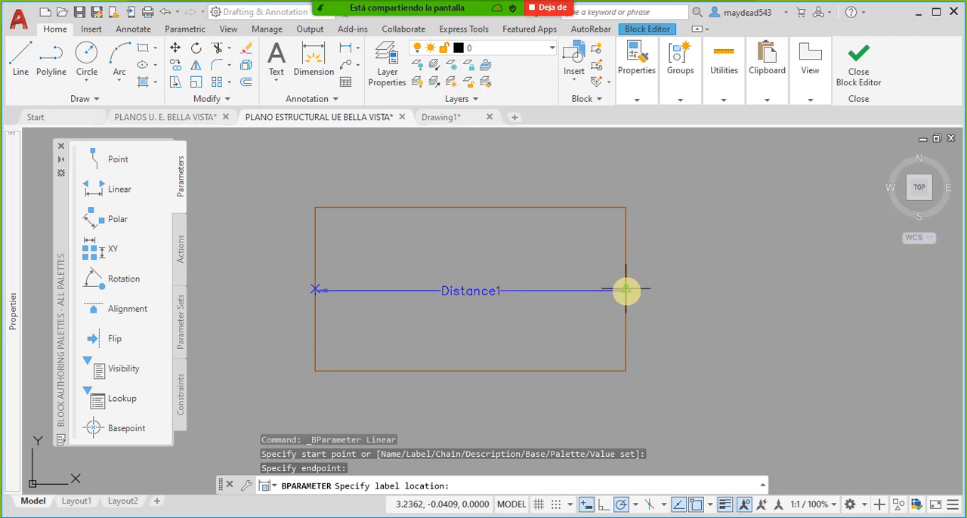
middle_drag(587, 203, 602, 251)
click(591, 176)
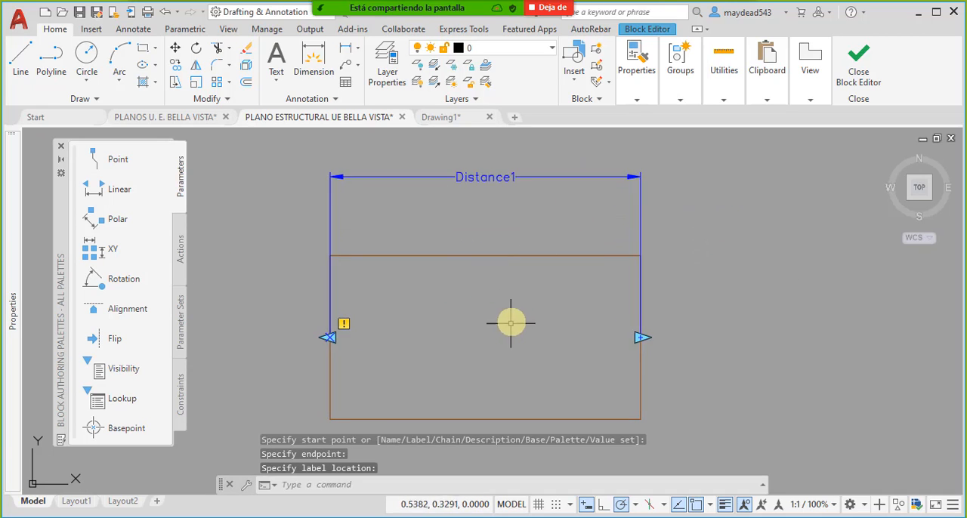
middle_drag(511, 323, 520, 310)
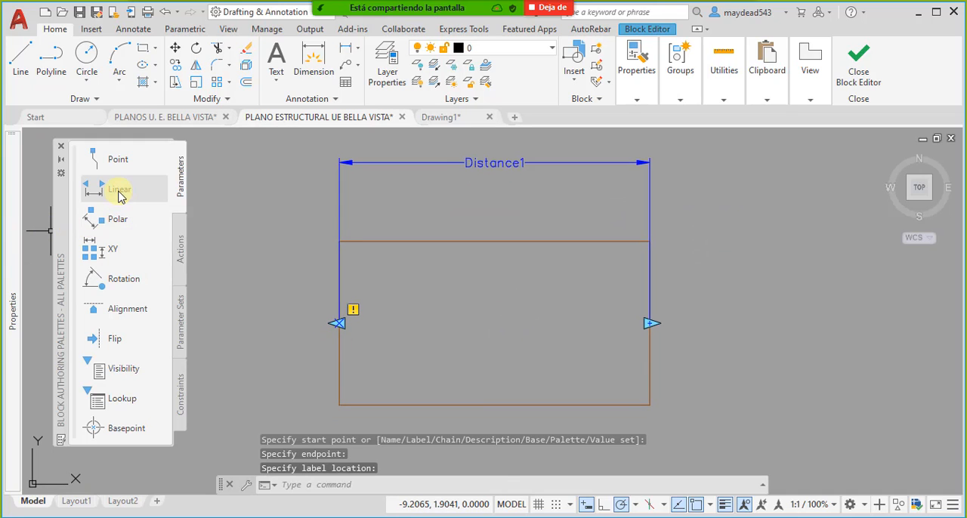
- Define the rectangle's height with a linear parameter from the top side's midpoint to the bottom side's midpoint, labelled beyond the left edge
click(94, 189)
click(495, 241)
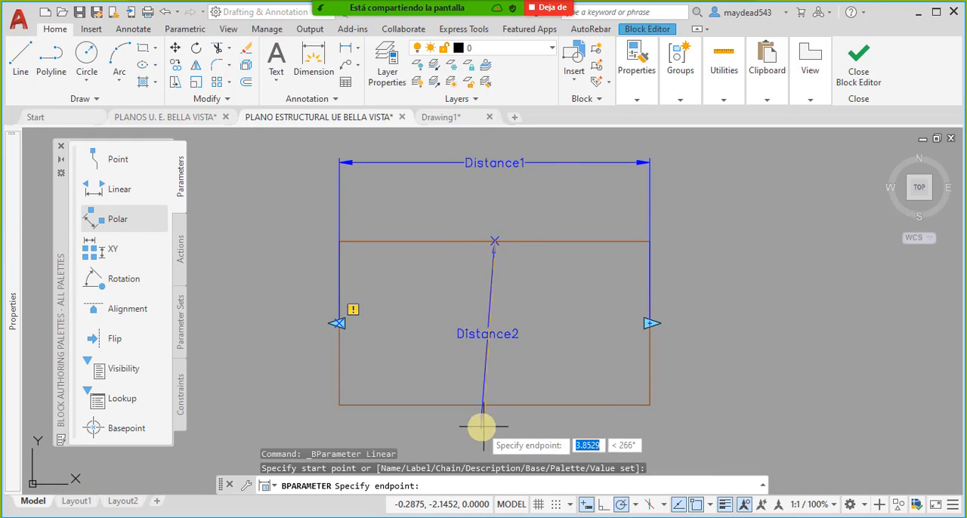
click(495, 405)
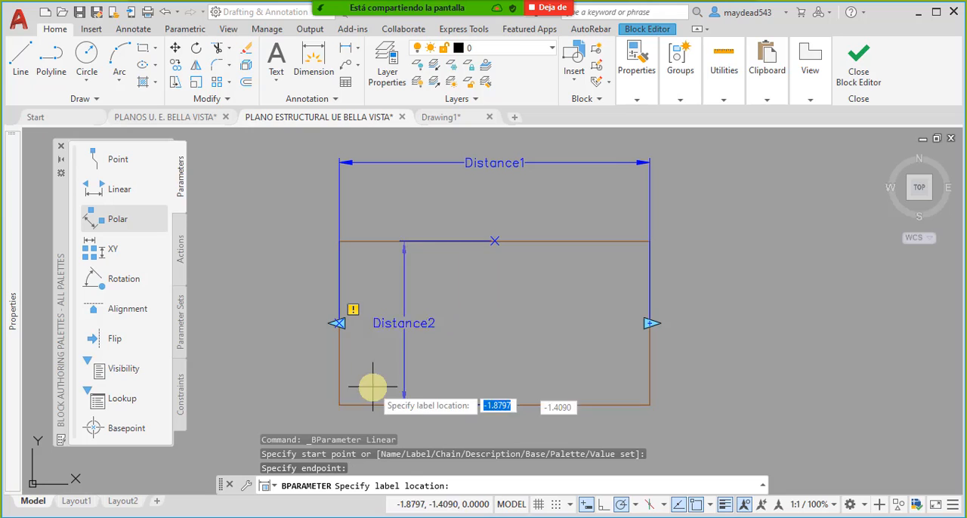
click(261, 364)
middle_drag(357, 378, 394, 372)
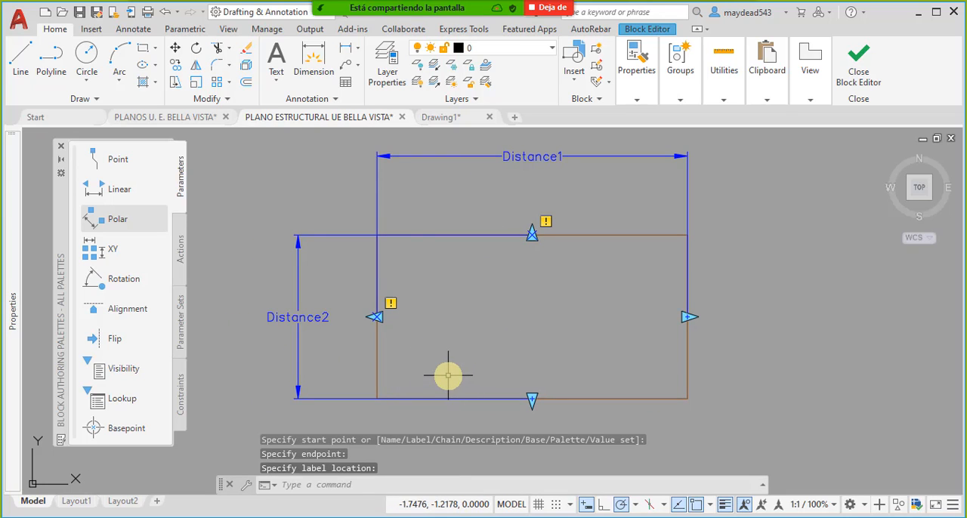
middle_drag(453, 367, 434, 341)
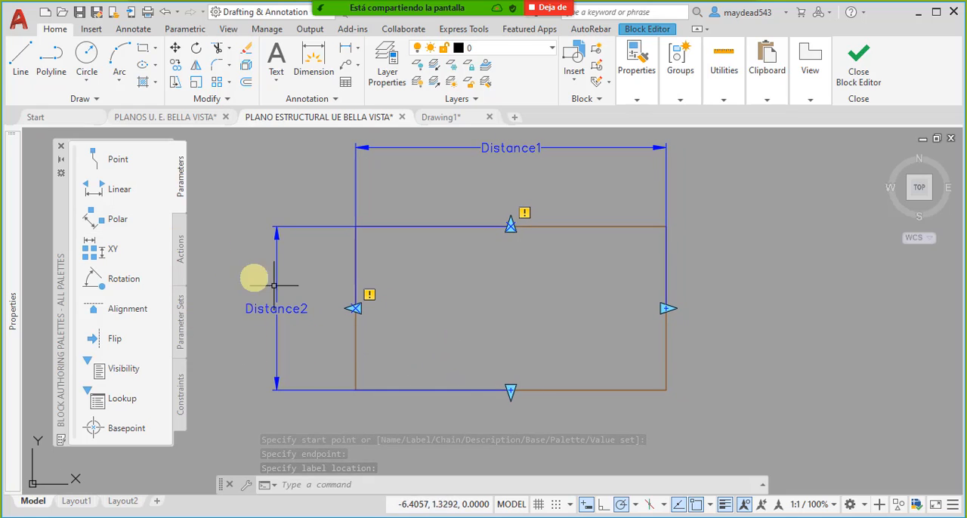
middle_drag(375, 179, 385, 199)
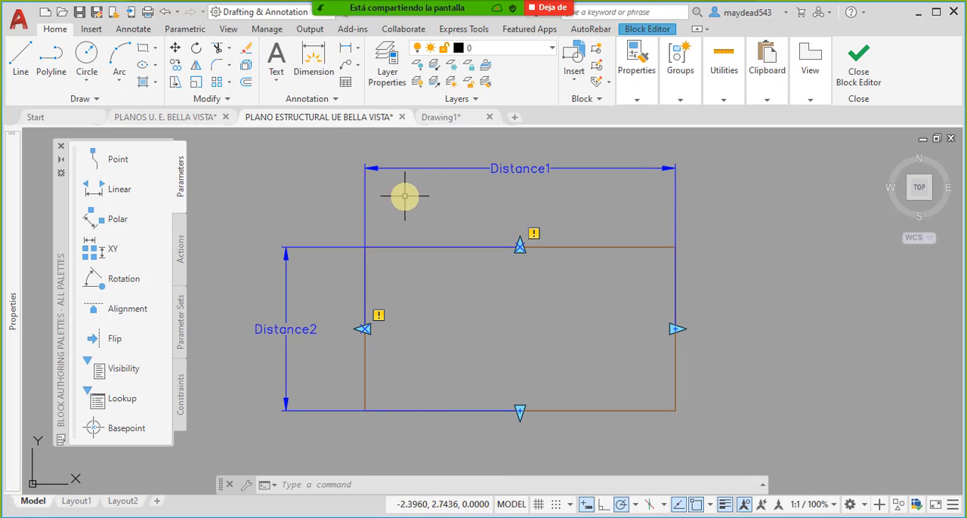
- Start a stretch action on the horizontal linear parameter's right point, with a stretch frame enclosing the right part of the rectangle
click(180, 248)
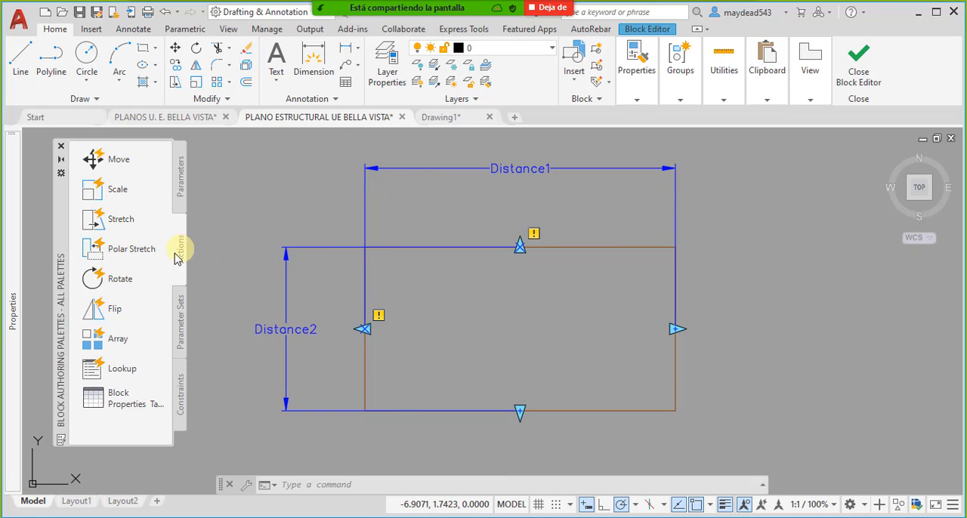
click(133, 220)
middle_drag(516, 328, 484, 305)
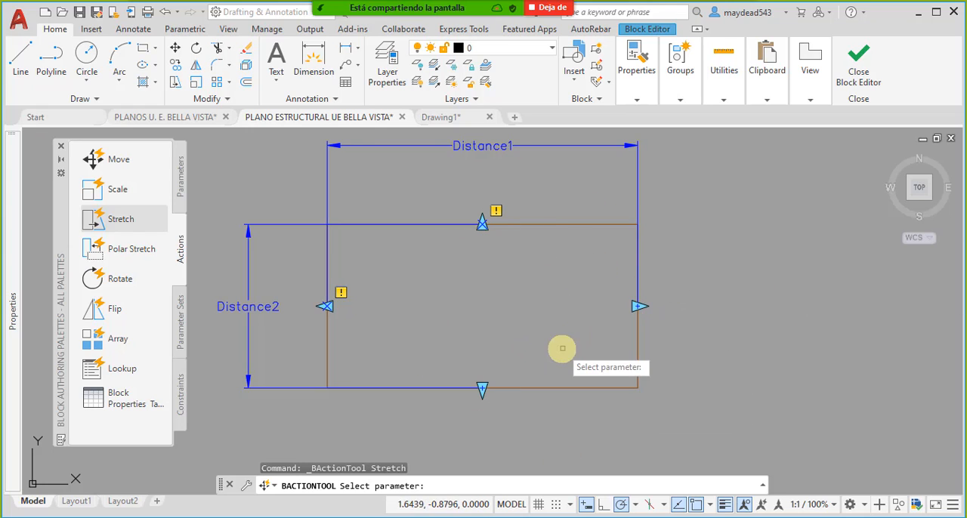
middle_drag(574, 331, 566, 354)
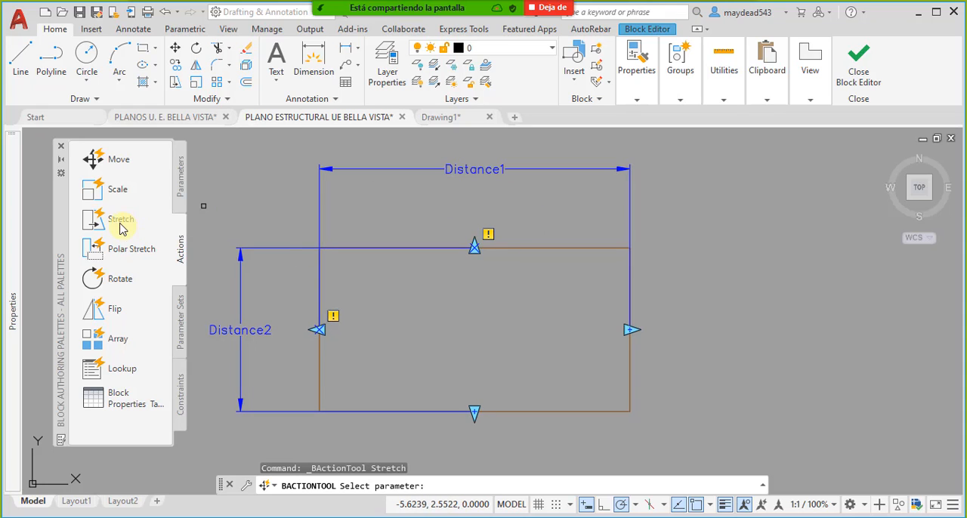
click(472, 170)
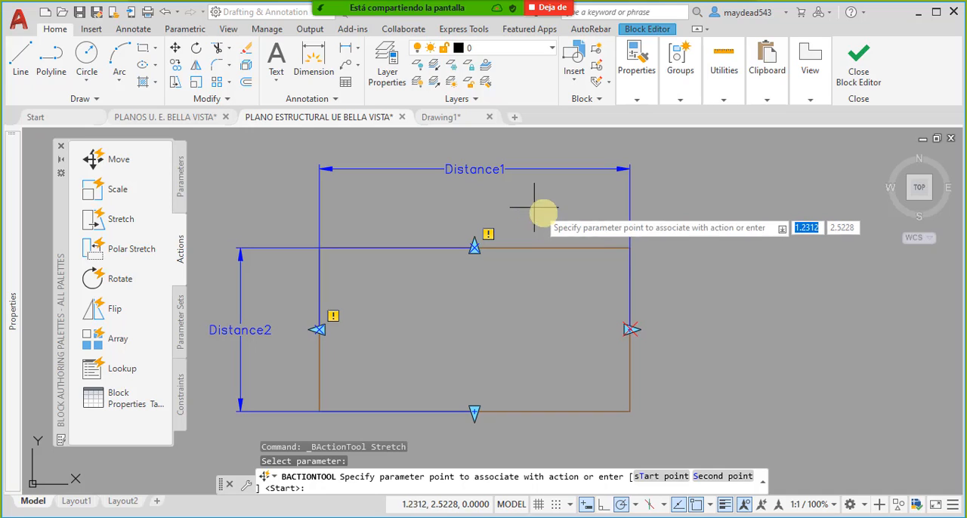
click(630, 330)
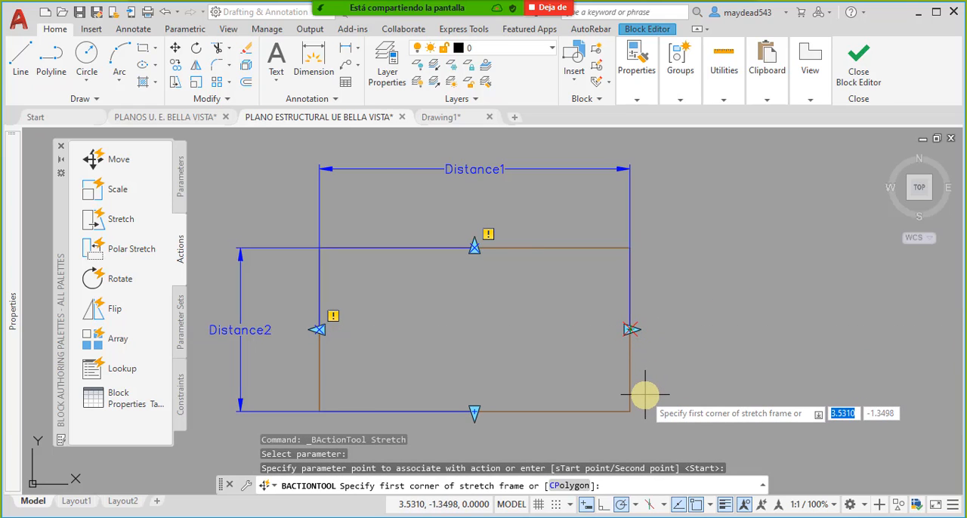
click(686, 437)
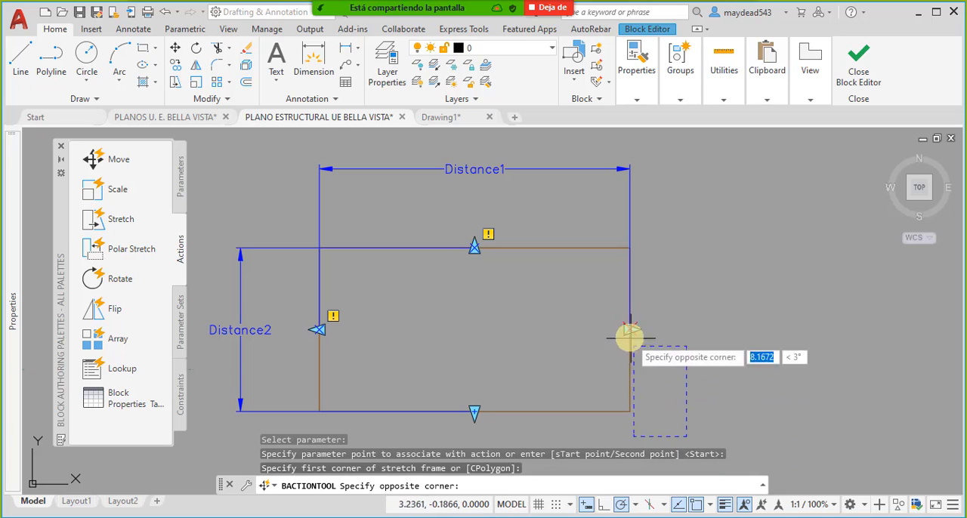
click(526, 214)
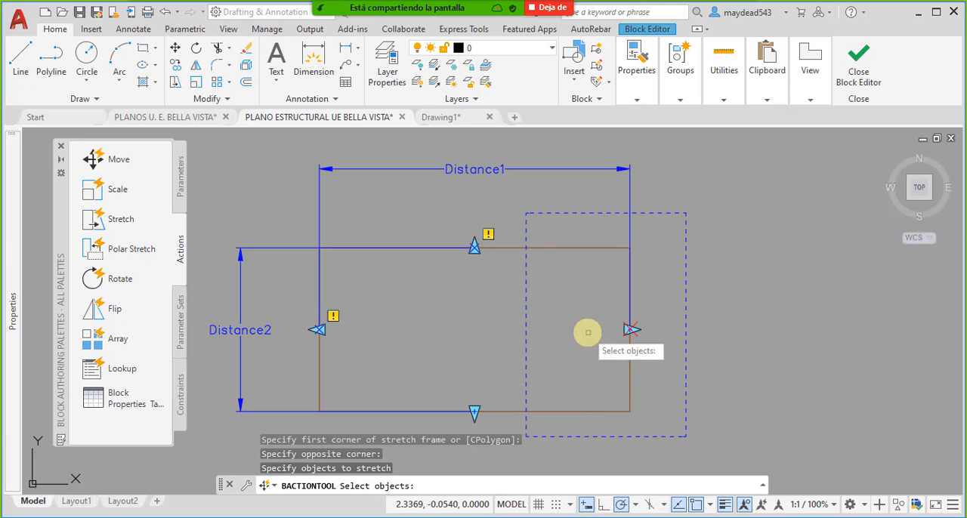
- Complete the horizontal stretch action with the rectangle's top, right and bottom sides and the width parameter as the objects to stretch
click(656, 421)
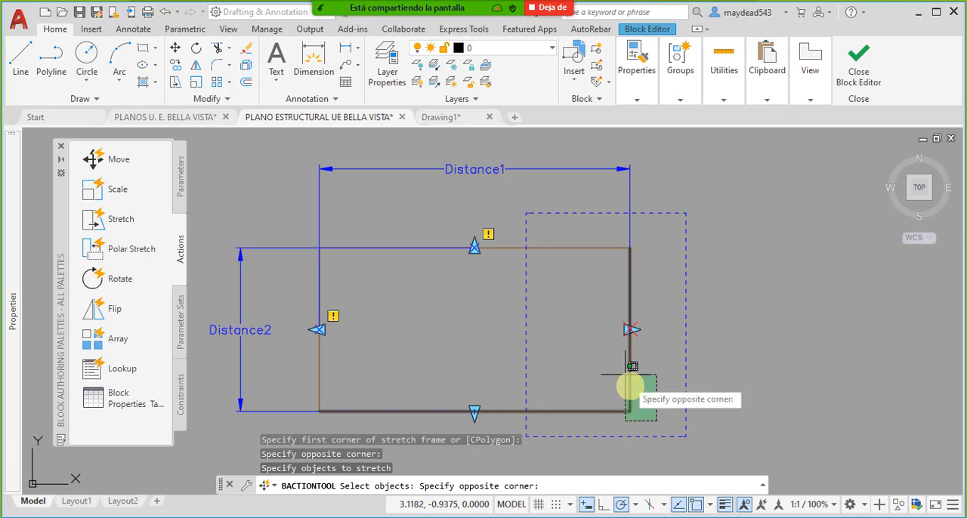
click(578, 237)
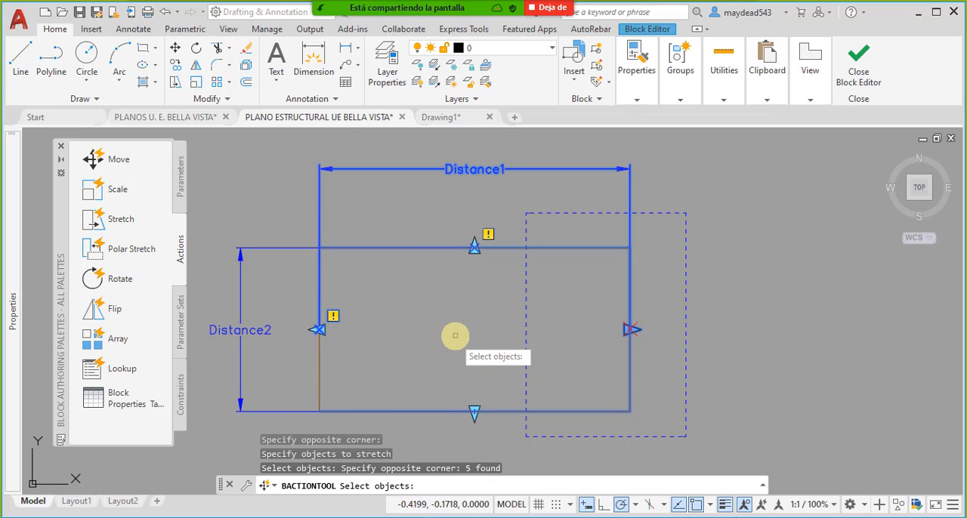
middle_drag(455, 335, 467, 280)
middle_drag(577, 253, 564, 298)
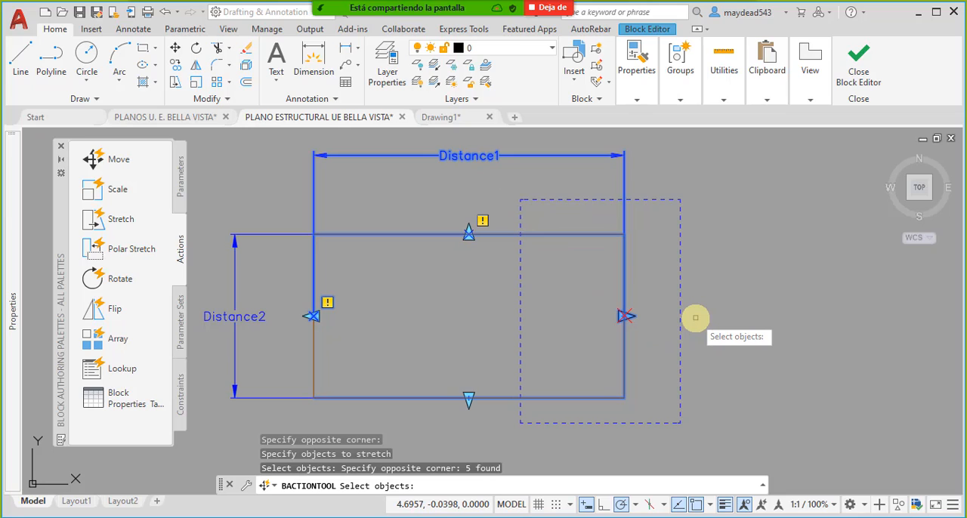
key(Return)
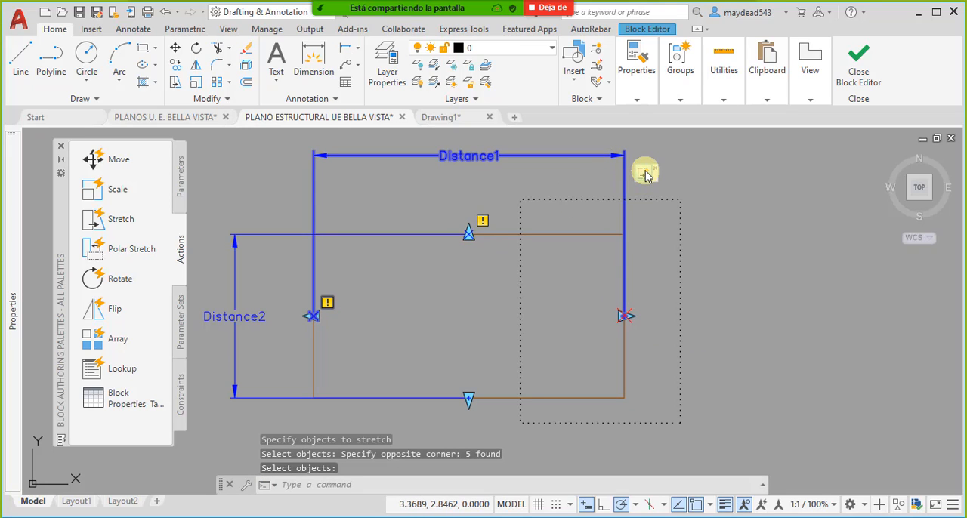
- Add a stretch action to the vertical parameter's bottom point, framing the rectangle's lower part and including its left, bottom and right sides
middle_drag(452, 270, 579, 242)
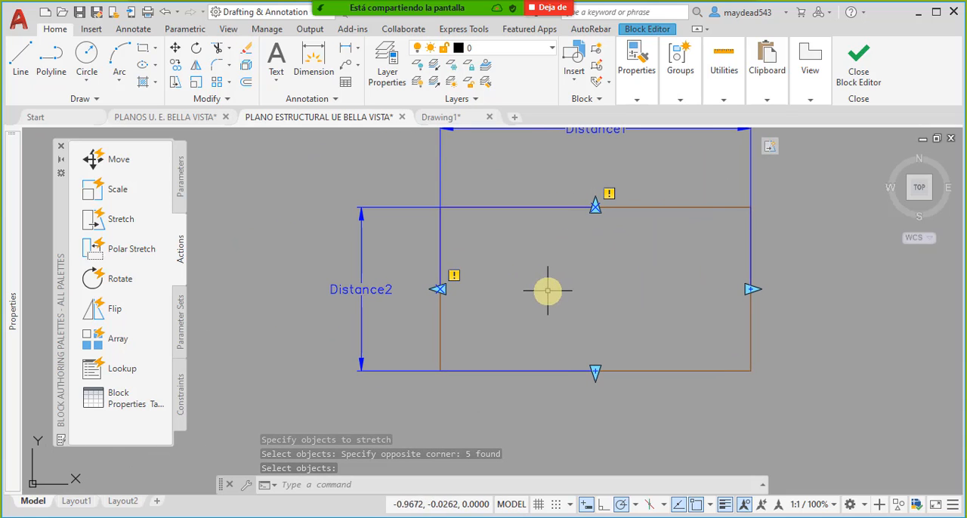
click(105, 220)
middle_drag(521, 283, 485, 317)
click(324, 311)
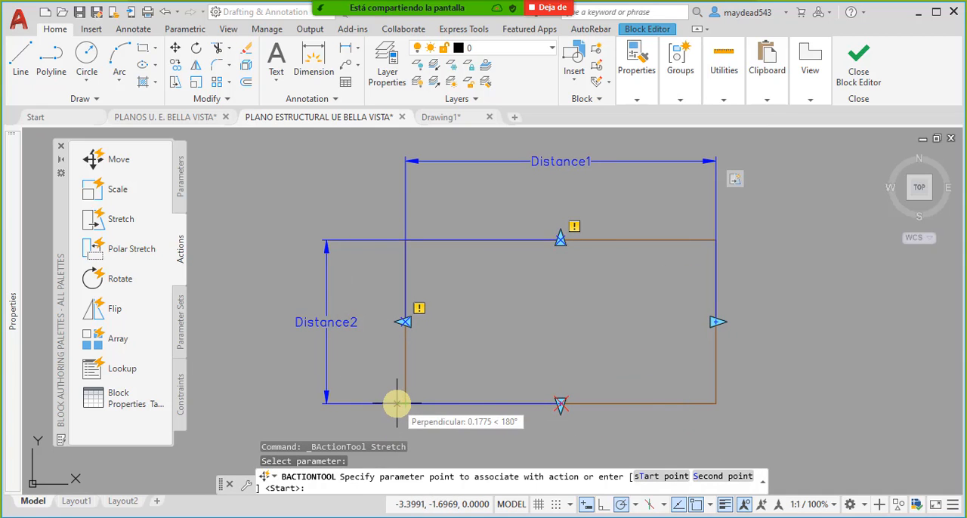
middle_drag(468, 401, 484, 336)
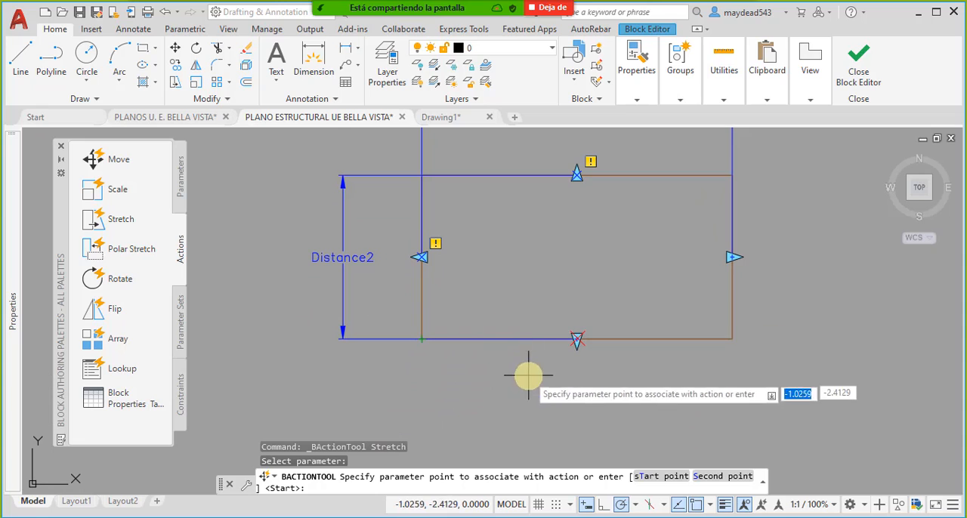
click(578, 339)
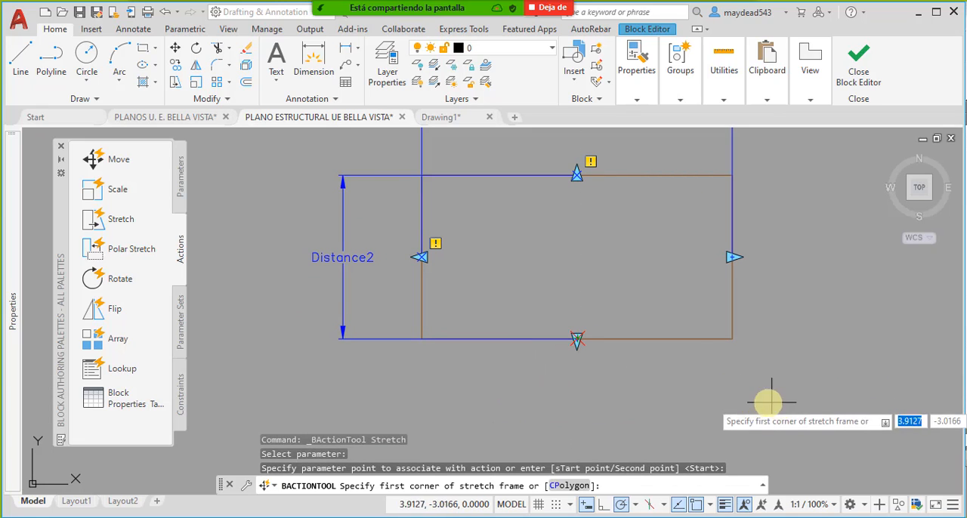
click(809, 408)
click(381, 291)
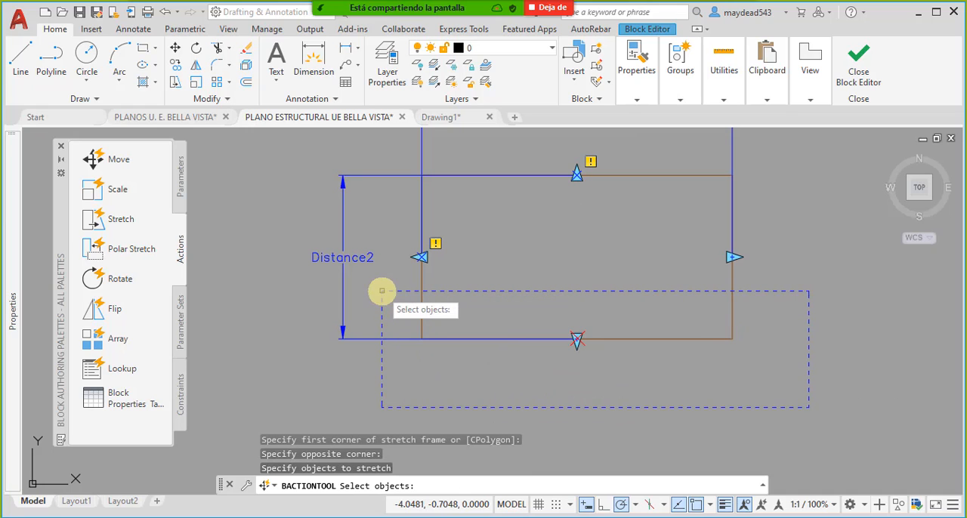
click(755, 383)
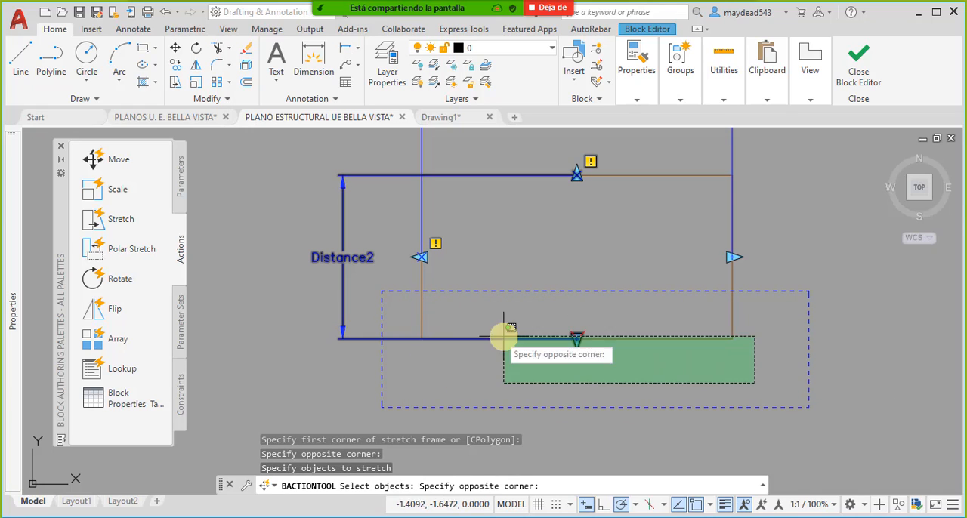
click(402, 313)
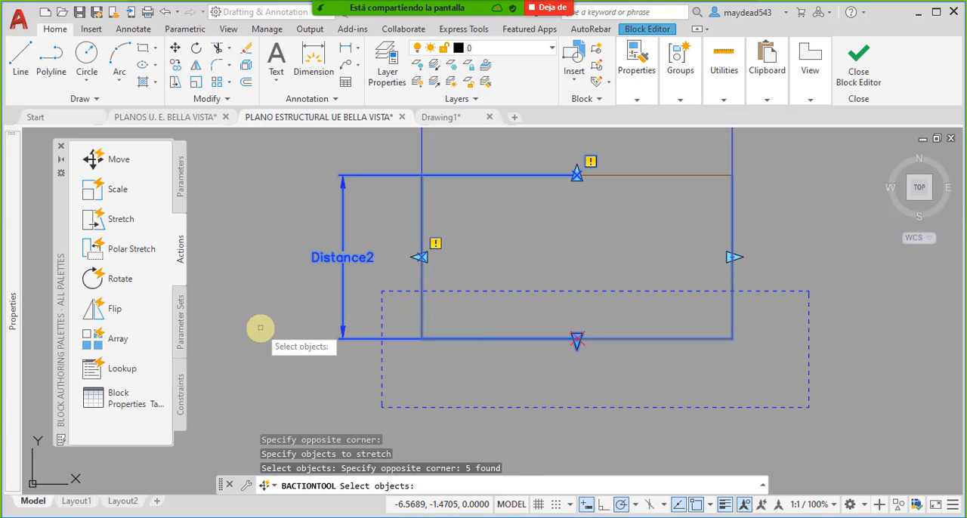
key(Return)
- Close the block editor and save the changes to the Perimetro Excavacion ZApatas block
middle_drag(488, 242, 477, 278)
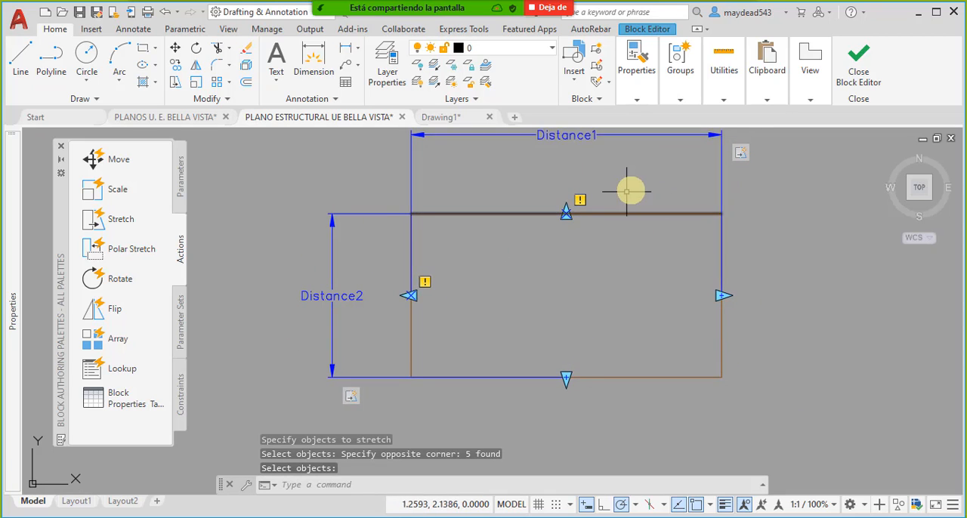
middle_drag(630, 178, 596, 205)
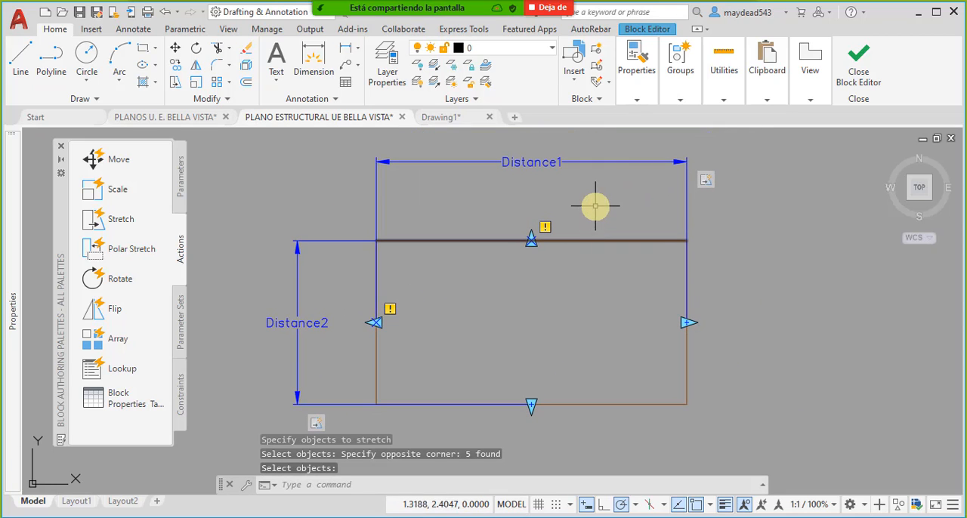
click(863, 68)
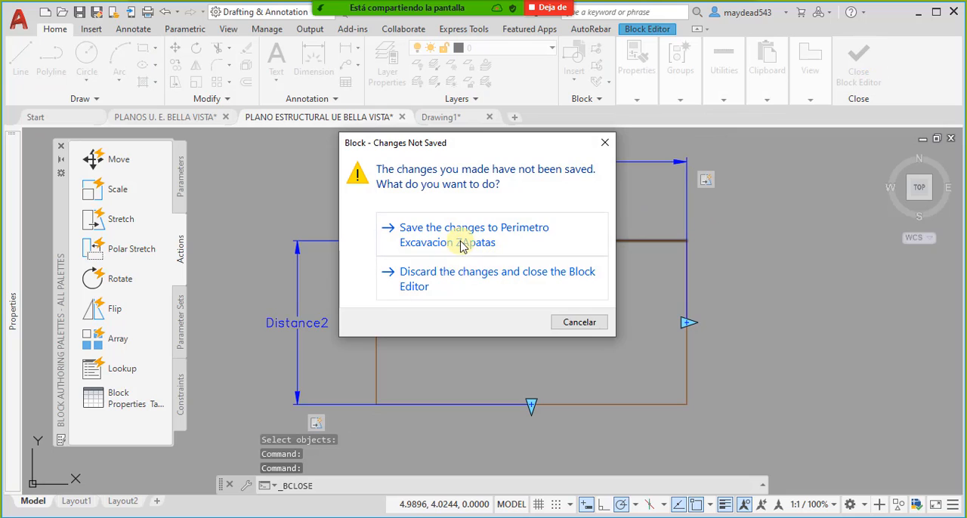
click(462, 240)
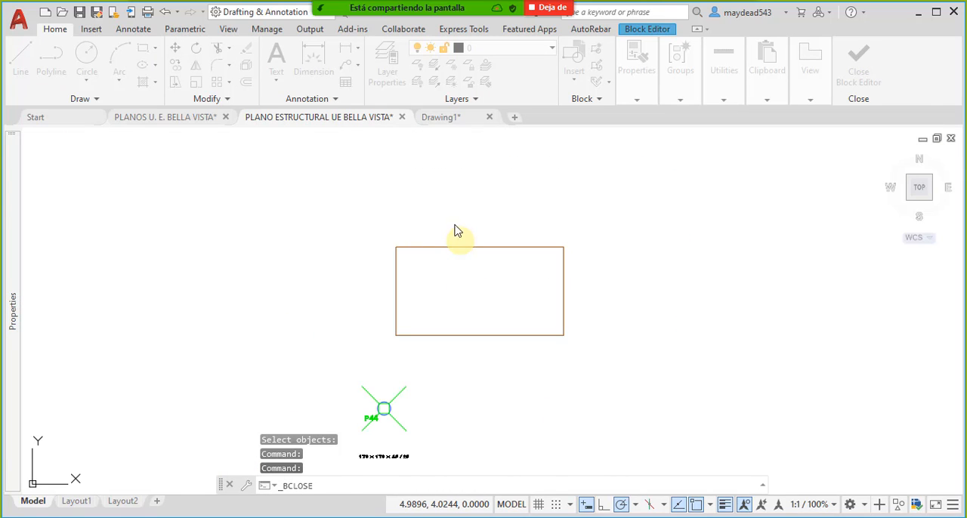
- Stretch the perimeter block rightward to about 14.7 units wide and extend its bottom edge downward below column P44
middle_drag(502, 271, 510, 256)
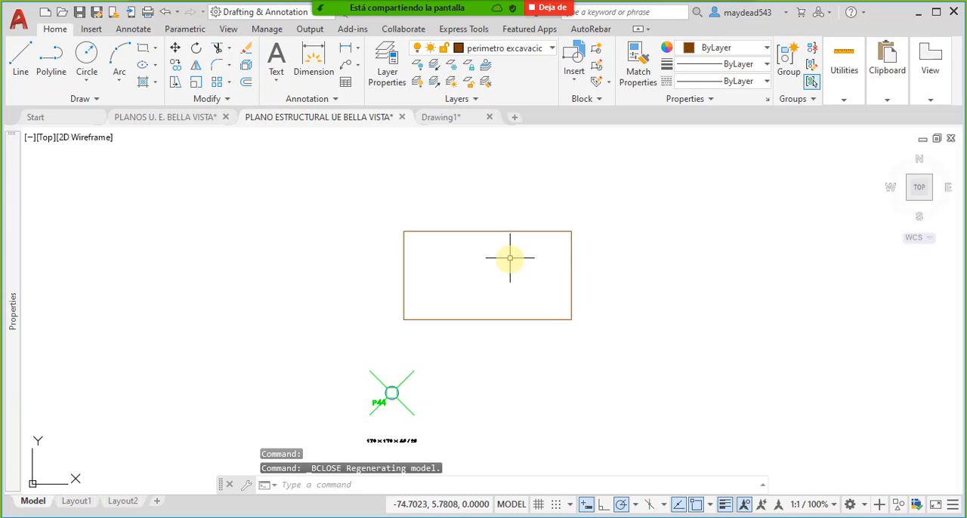
click(605, 275)
click(560, 260)
scroll(587, 309, up, 4)
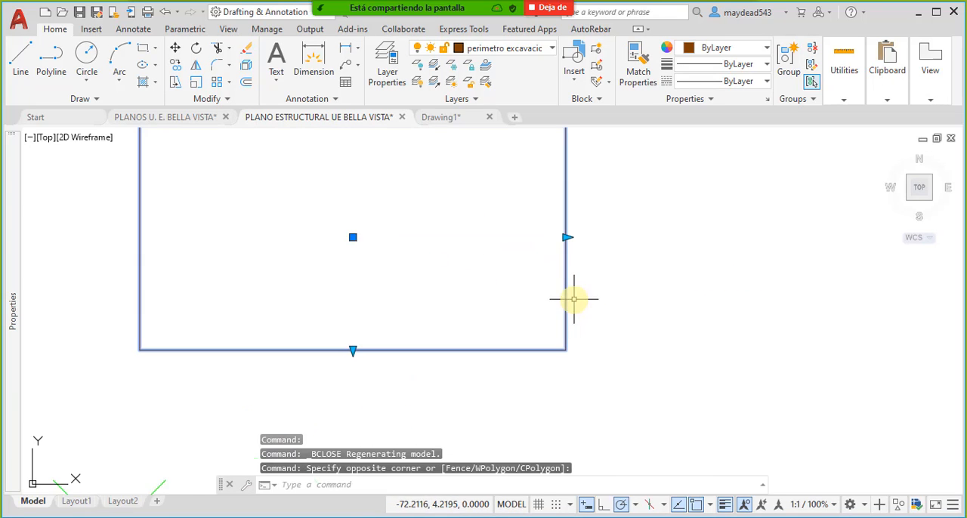
mouse_move(572, 295)
middle_down()
mouse_move(605, 295)
mouse_move(542, 298)
middle_up()
scroll(602, 271, down, 4)
click(546, 259)
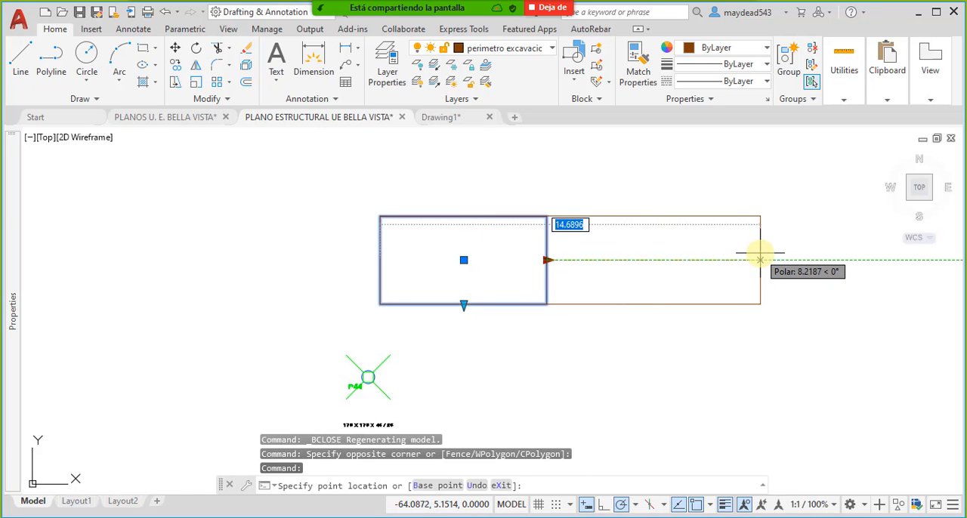
click(764, 260)
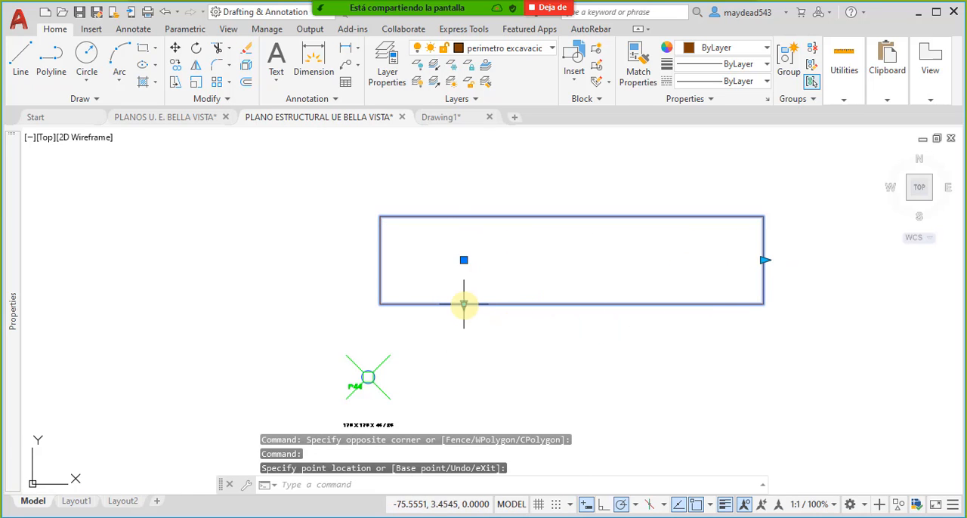
middle_drag(471, 356, 471, 324)
click(469, 418)
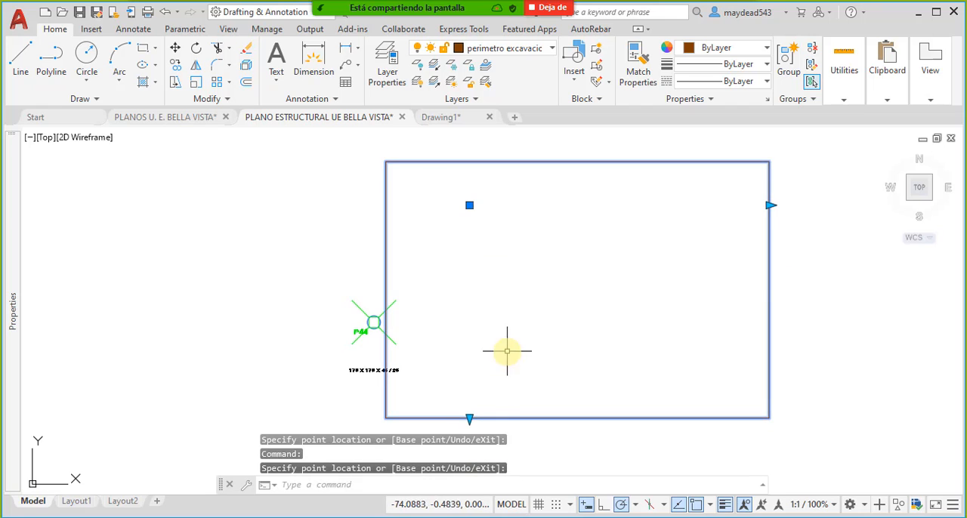
click(470, 205)
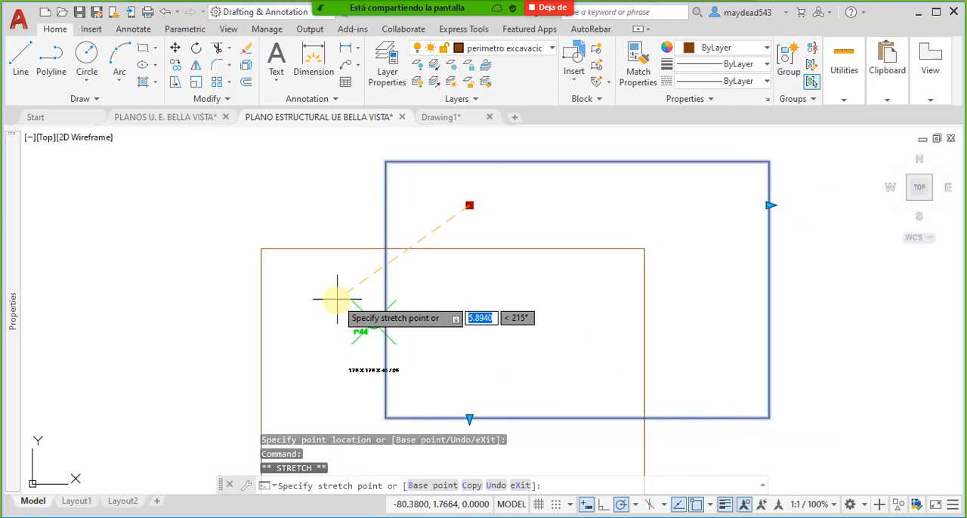
middle_drag(331, 193, 421, 214)
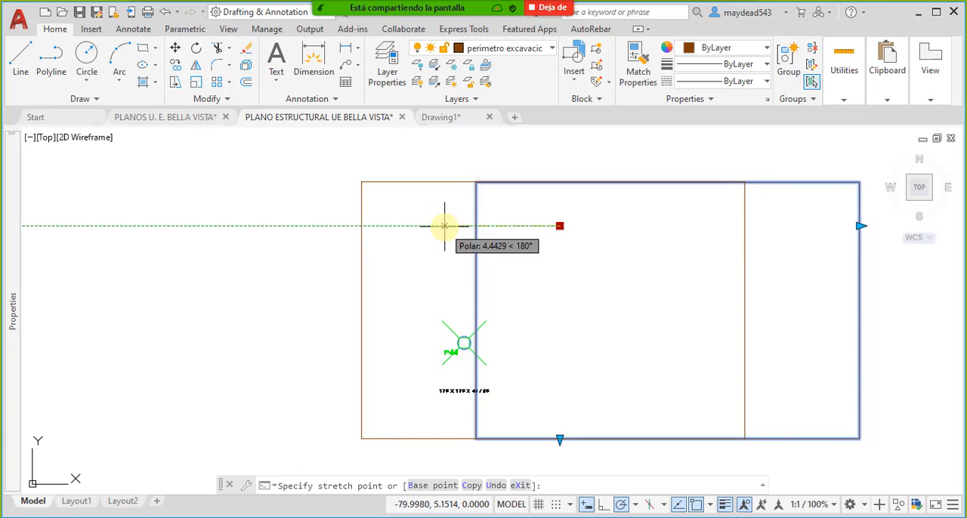
key(Escape)
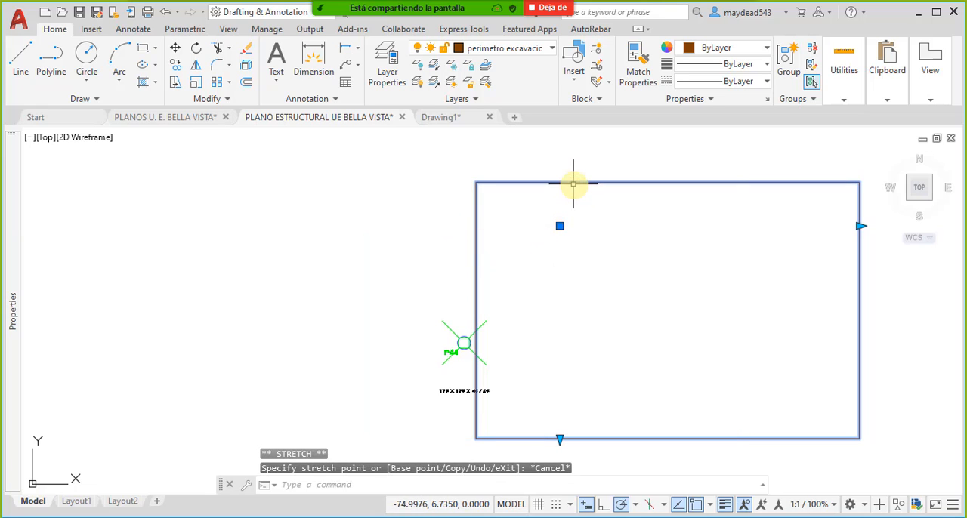
- Open the Perimetro Excavacion ZApatas block in the block editor
middle_drag(581, 221, 538, 201)
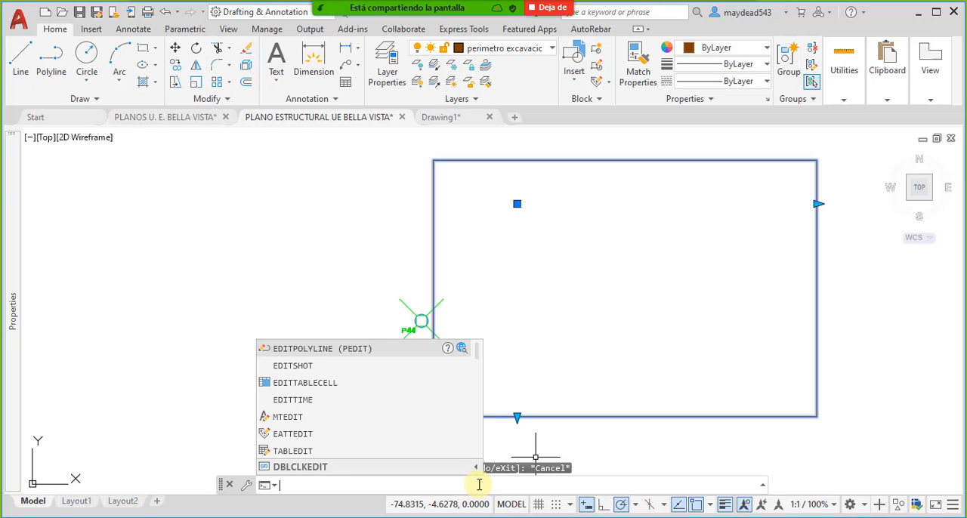
text(k)
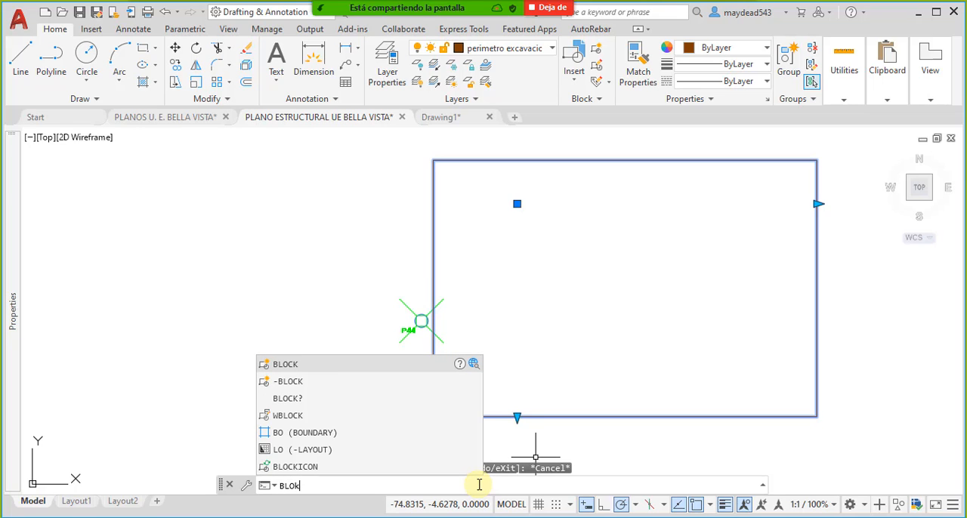
text(e)
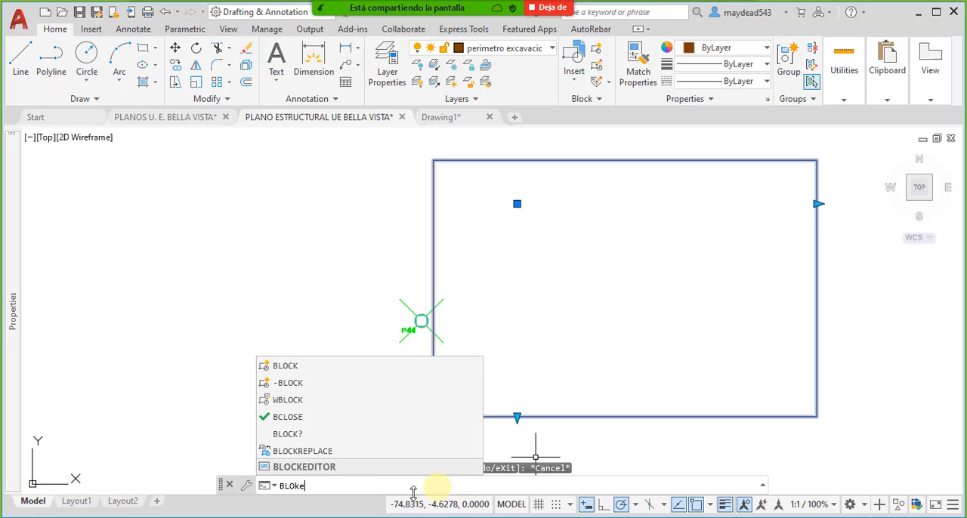
click(316, 473)
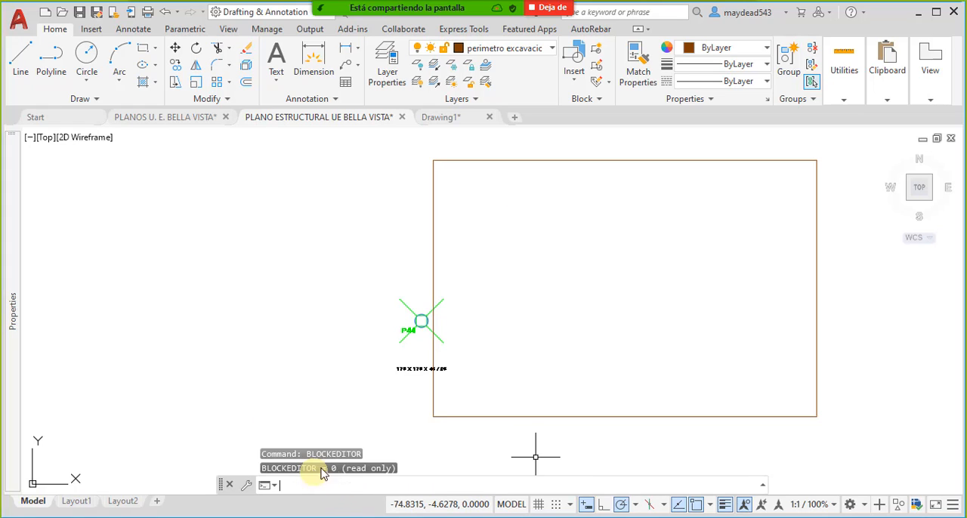
double_click(457, 159)
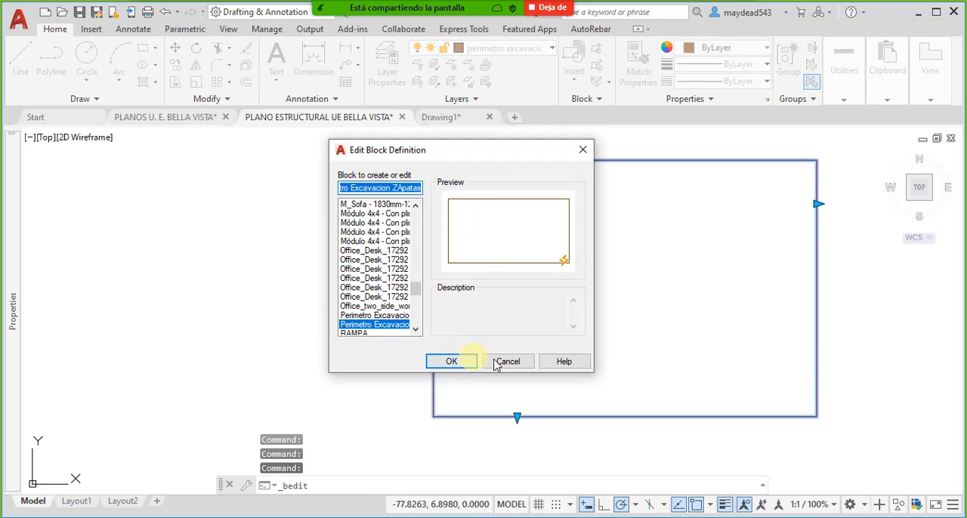
click(459, 366)
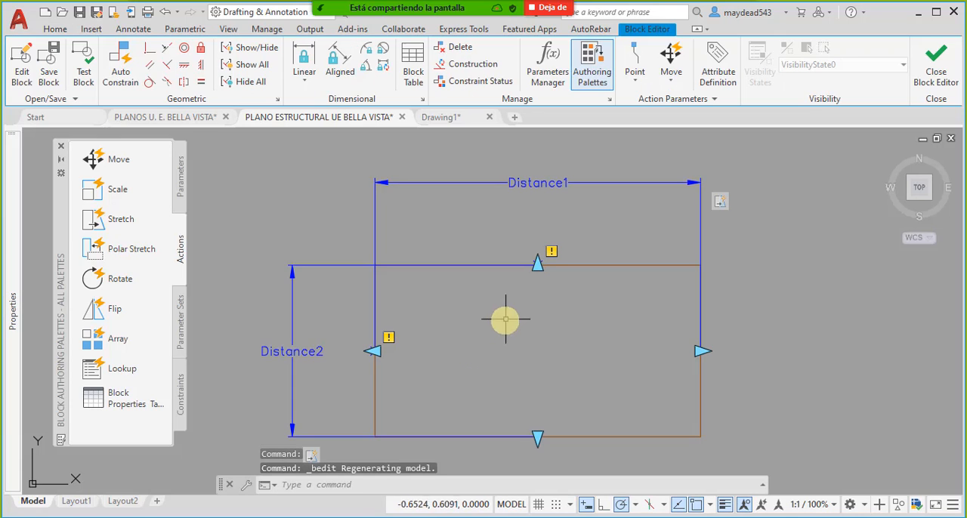
middle_drag(486, 341, 474, 321)
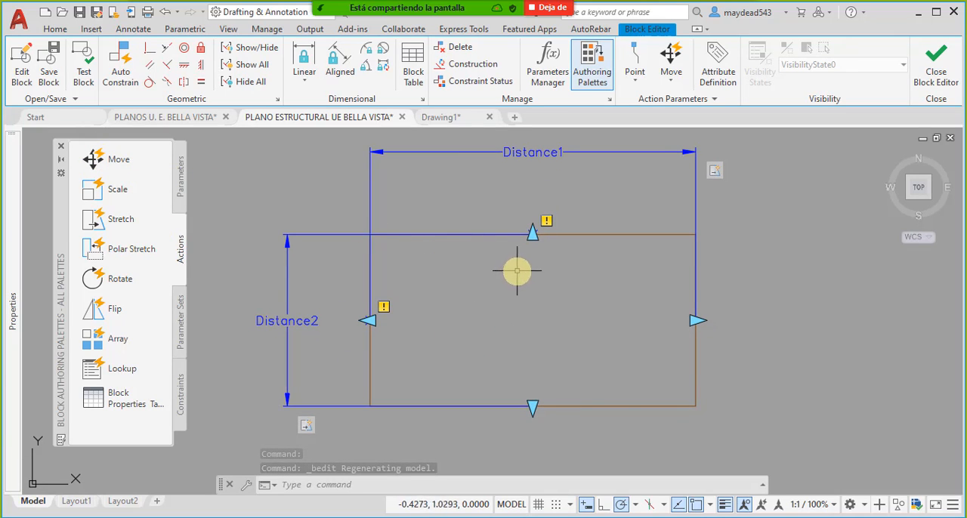
middle_drag(517, 271, 507, 259)
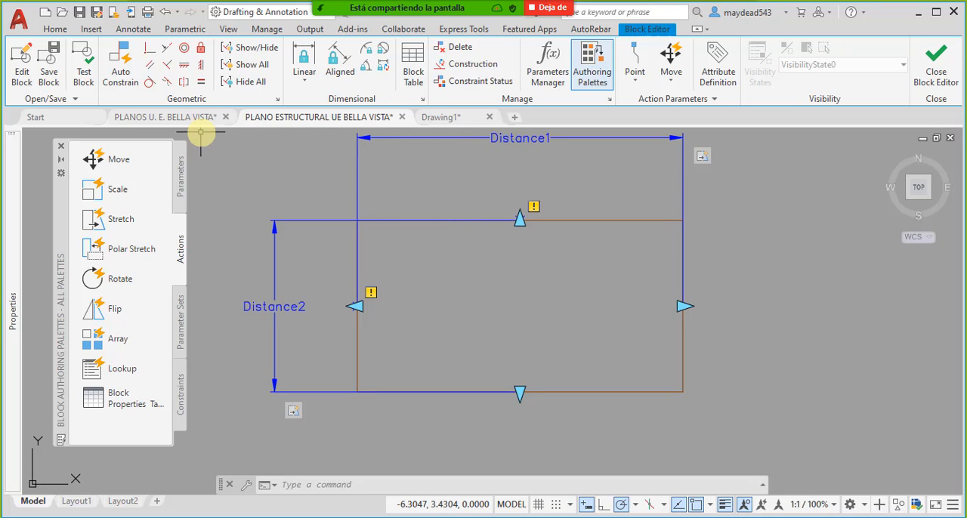
click(30, 70)
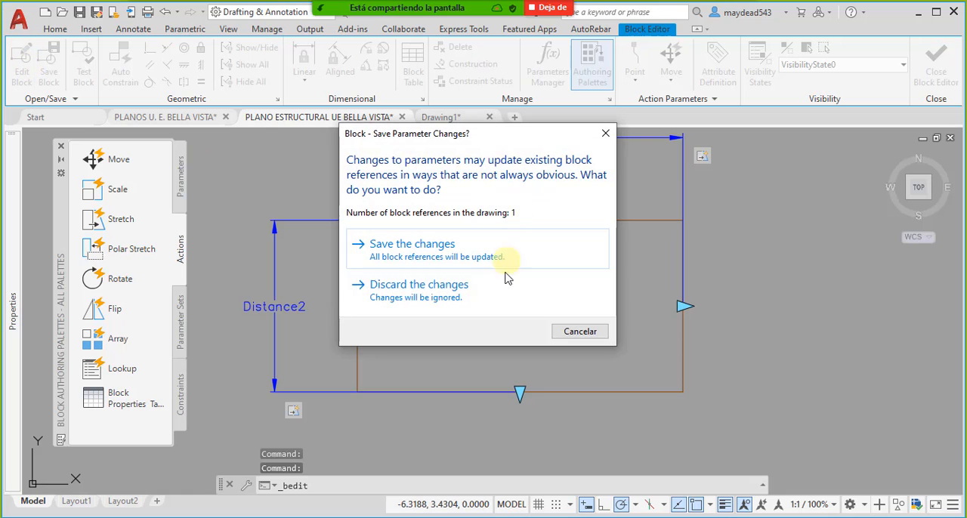
click(484, 257)
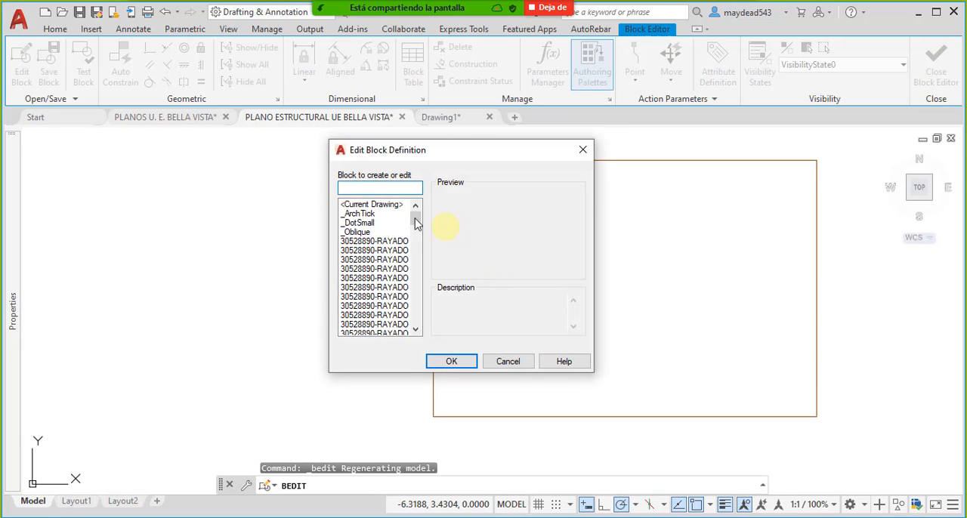
click(509, 362)
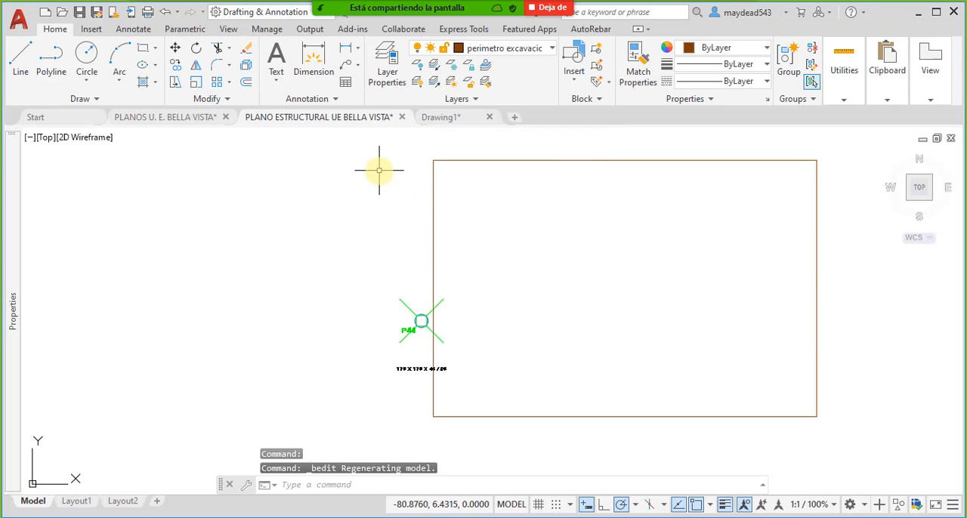
- Reopen the Perimetro Excavacion ZApatas block definition for editing from its rectangle in the drawing
double_click(434, 173)
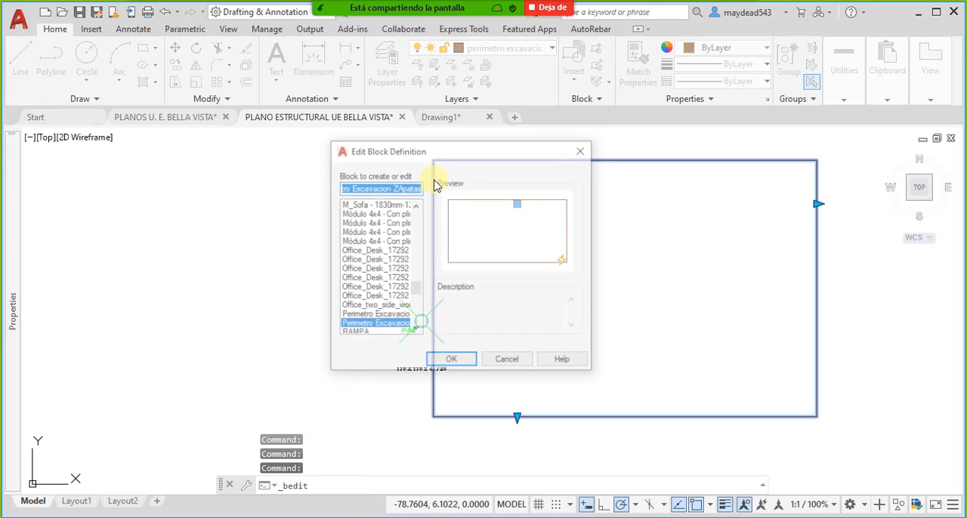
click(456, 361)
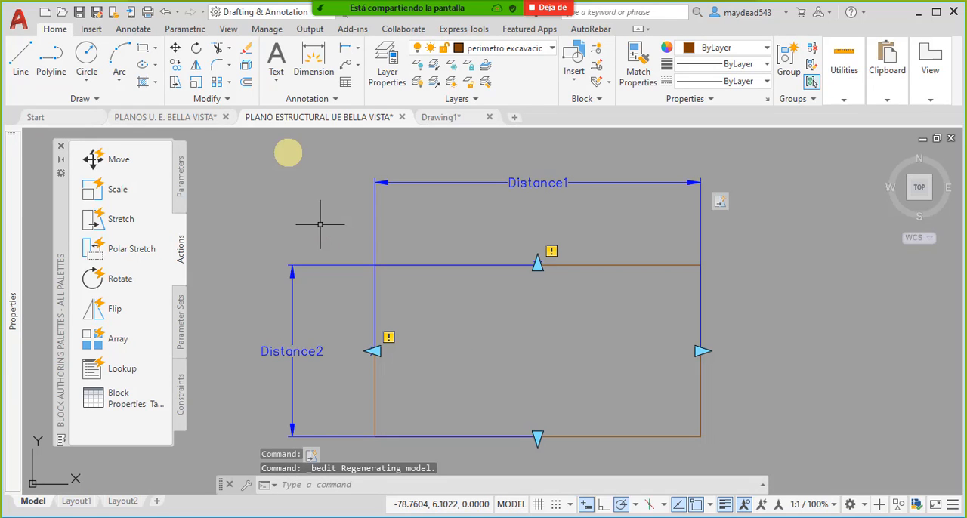
middle_drag(428, 319, 442, 285)
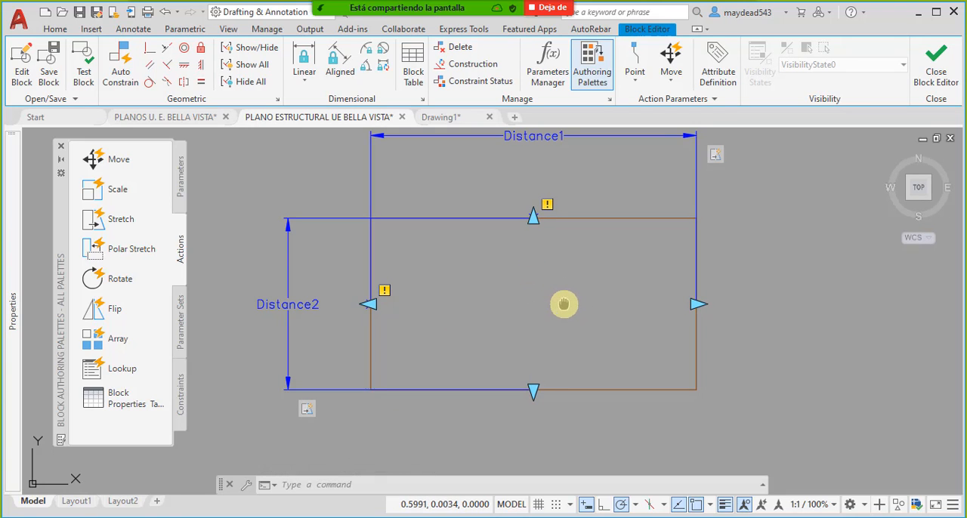
middle_drag(563, 305, 547, 296)
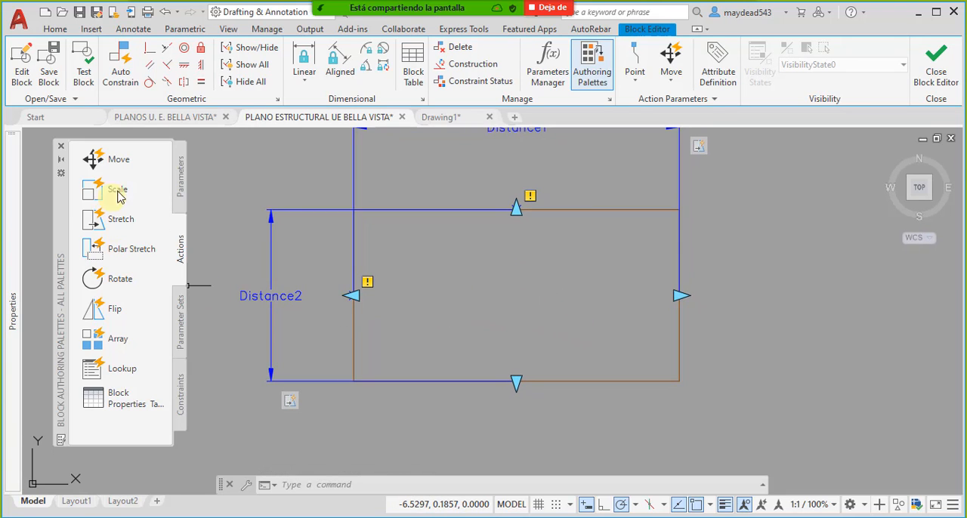
- Add a point parameter at the rectangle's center and place its label below the rectangle's bottom side
click(179, 185)
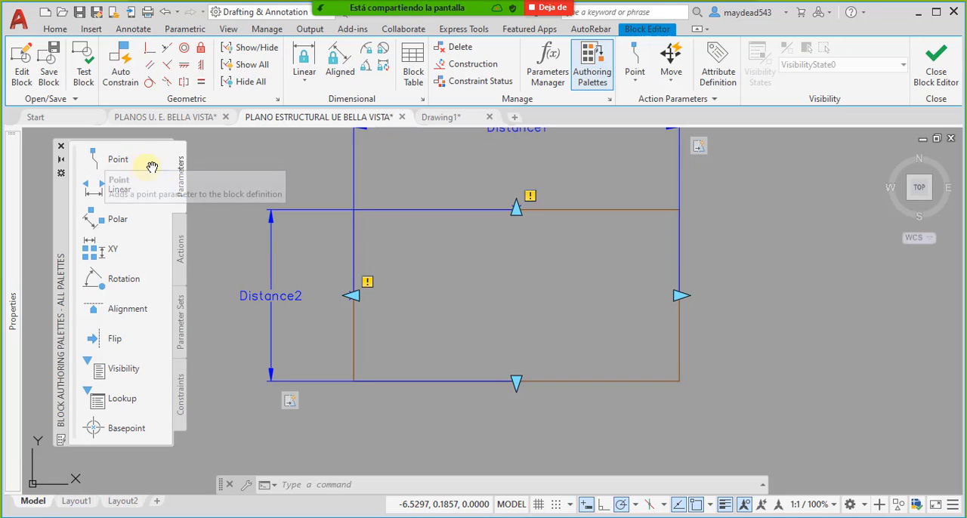
click(115, 159)
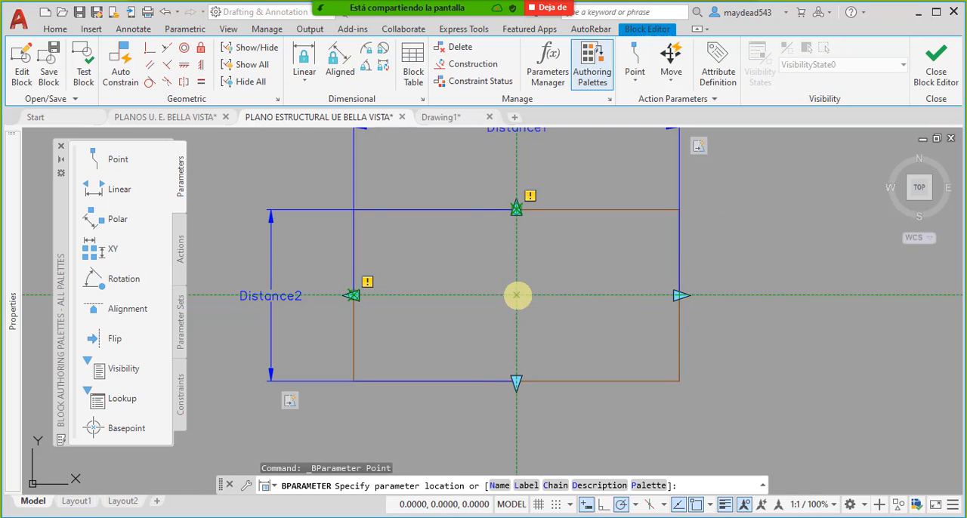
click(517, 295)
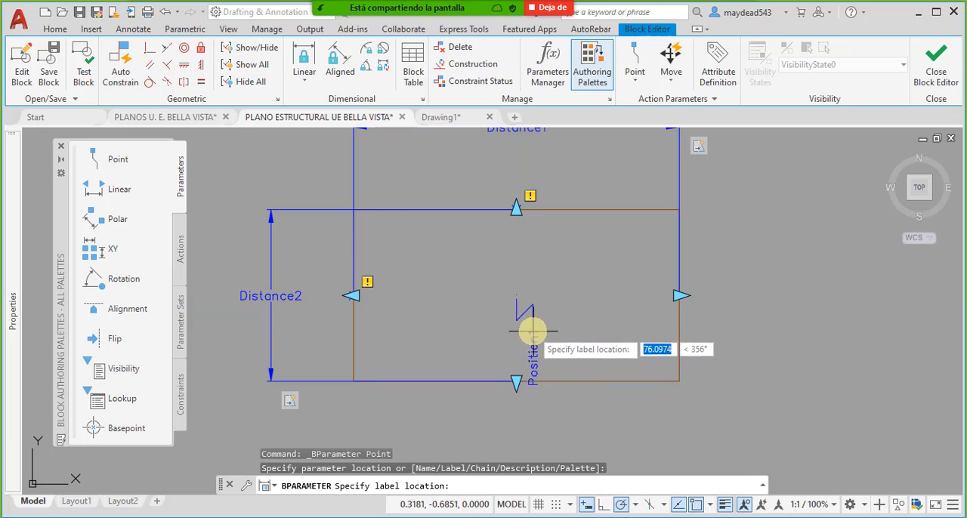
click(638, 406)
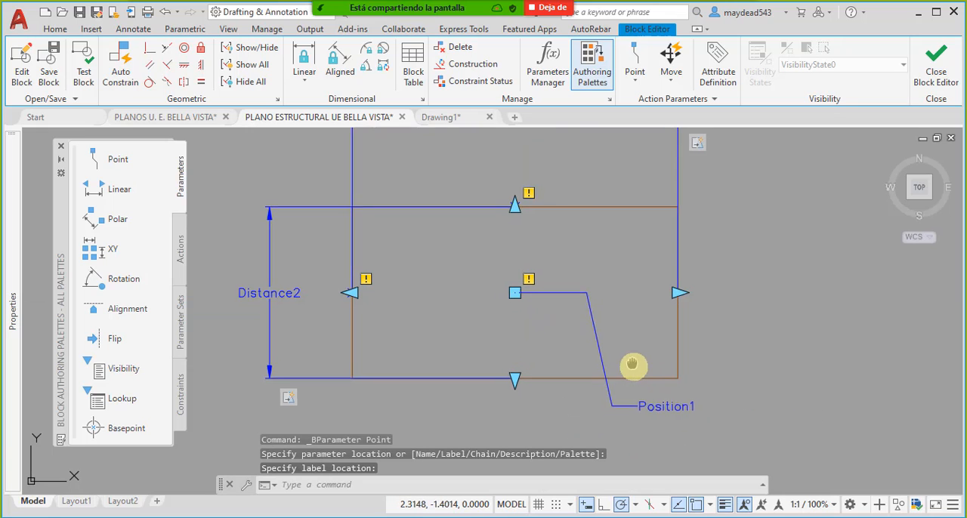
- Add a move action to the center point parameter, covering the whole rectangle and its linear parameters, and close the block editor saving the changes
middle_drag(632, 365, 619, 335)
click(180, 249)
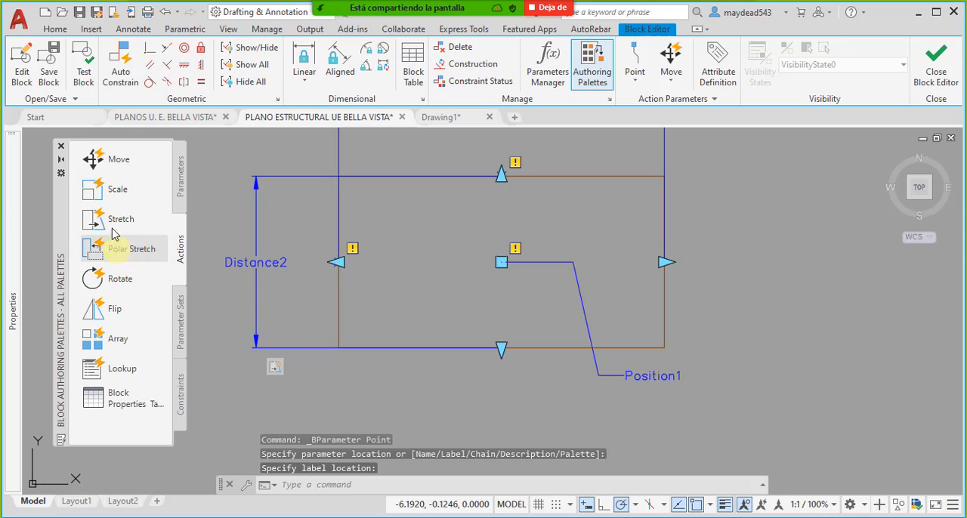
click(93, 159)
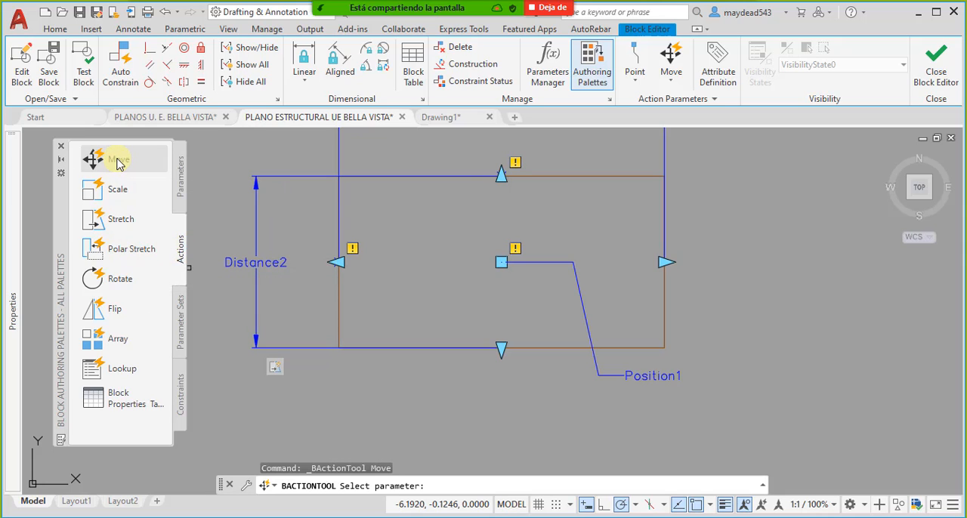
click(597, 368)
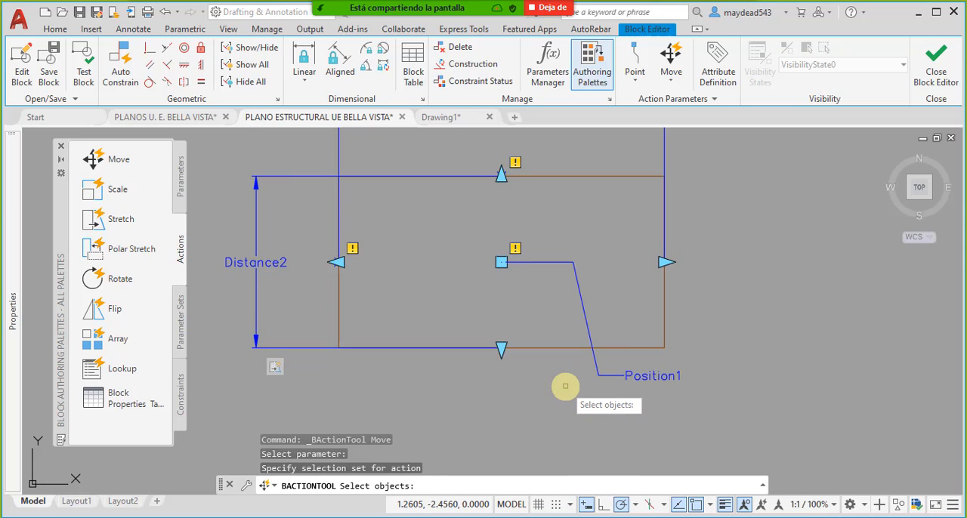
click(731, 365)
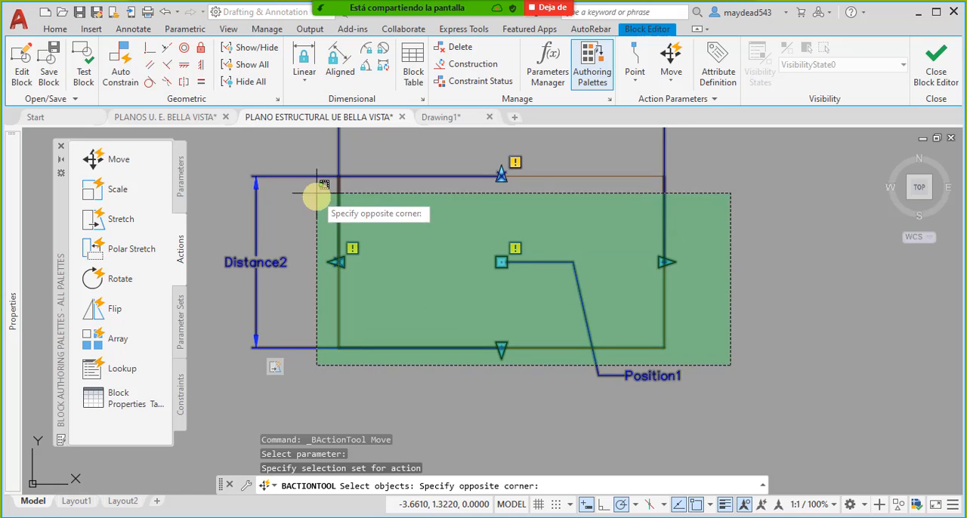
click(302, 156)
key(Return)
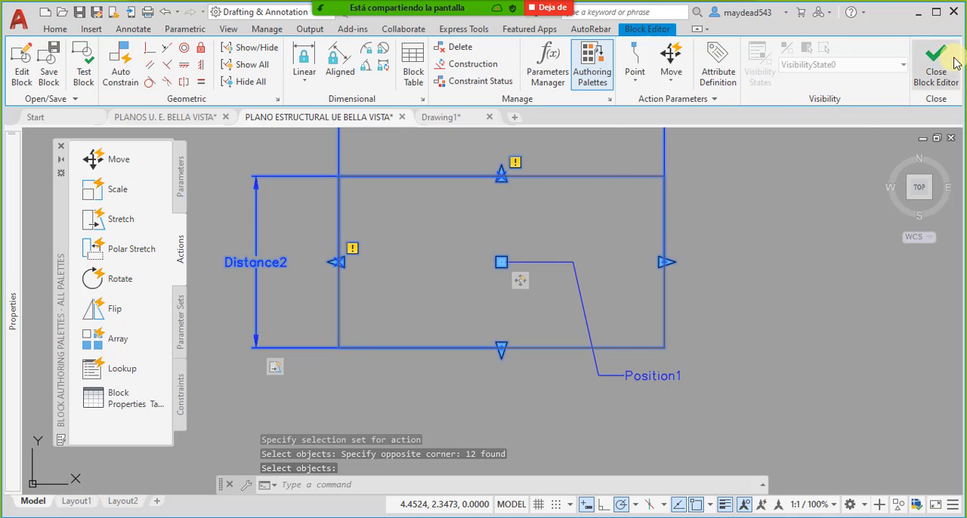
click(941, 75)
click(448, 252)
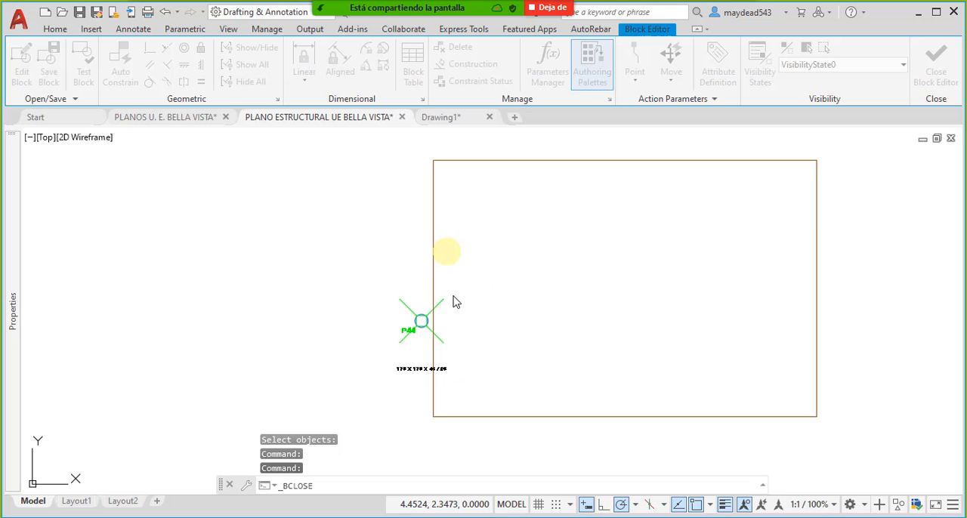
- Move the perimeter rectangle by its new point grip onto the center of column P44
click(563, 159)
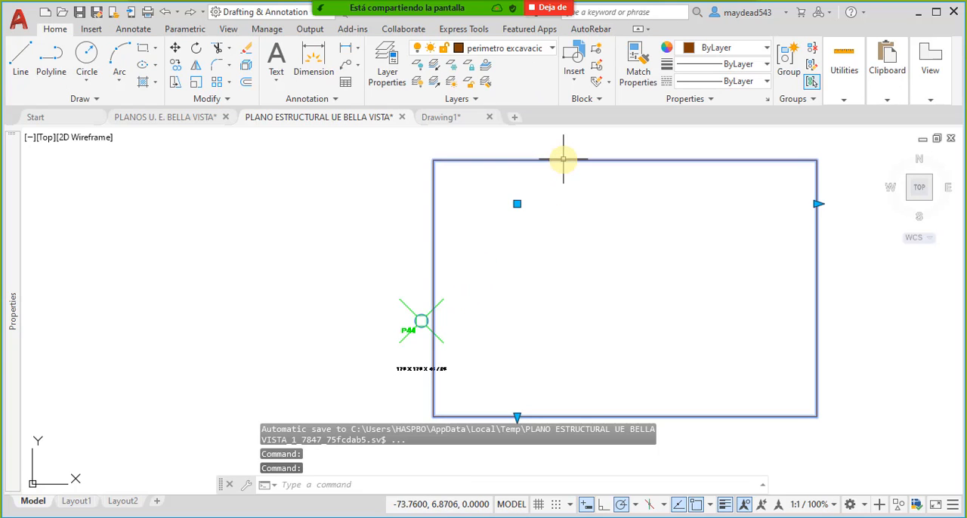
scroll(566, 210, down, 4)
scroll(563, 230, up, 2)
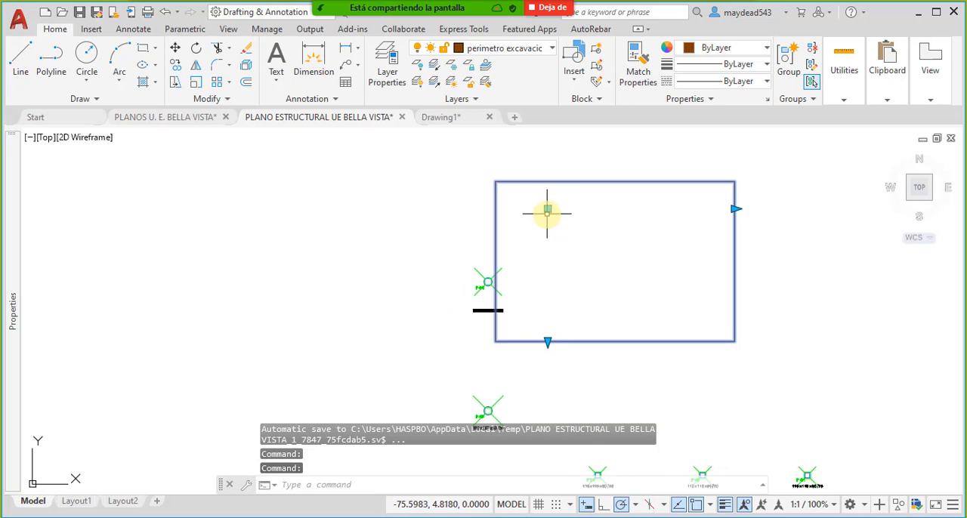
click(547, 213)
scroll(486, 280, up, 5)
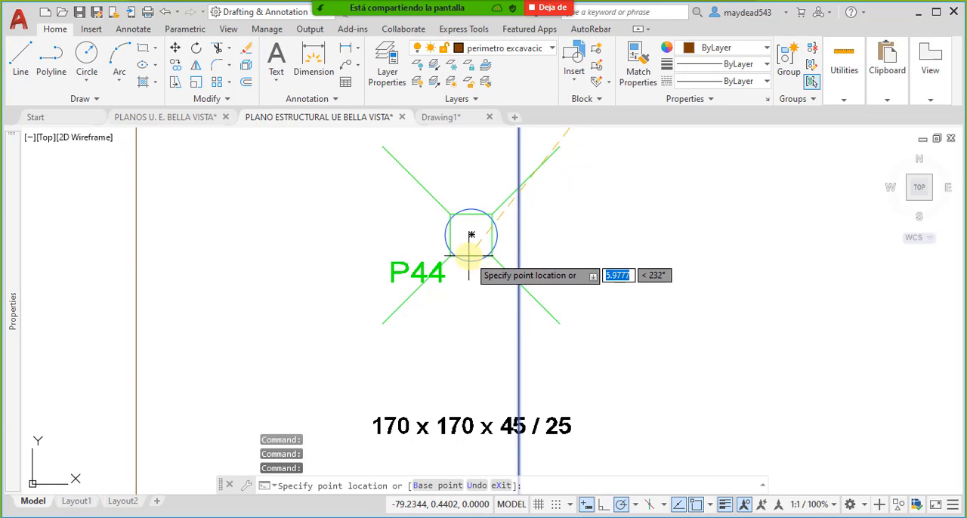
click(467, 238)
scroll(501, 270, down, 5)
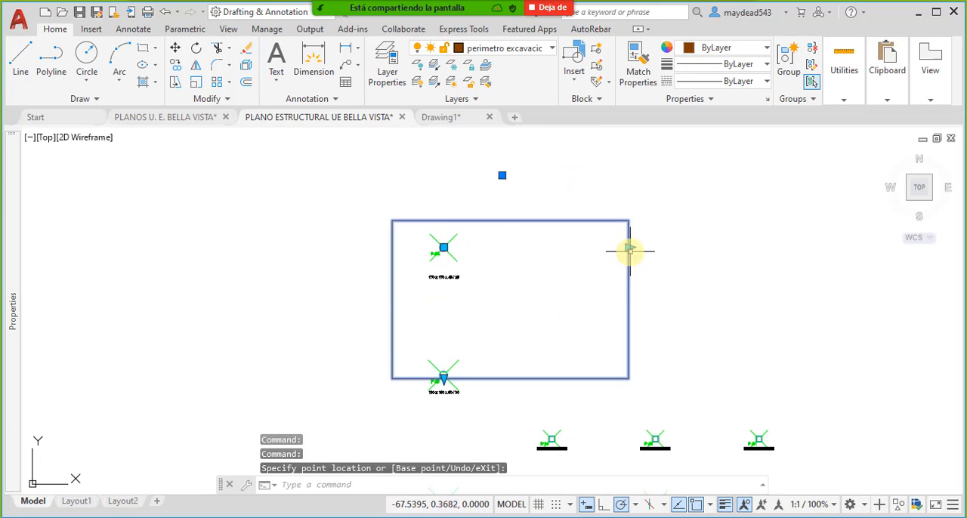
- Move the perimeter block about 13.66 units to the left by its insertion point grip
key(Escape)
click(504, 217)
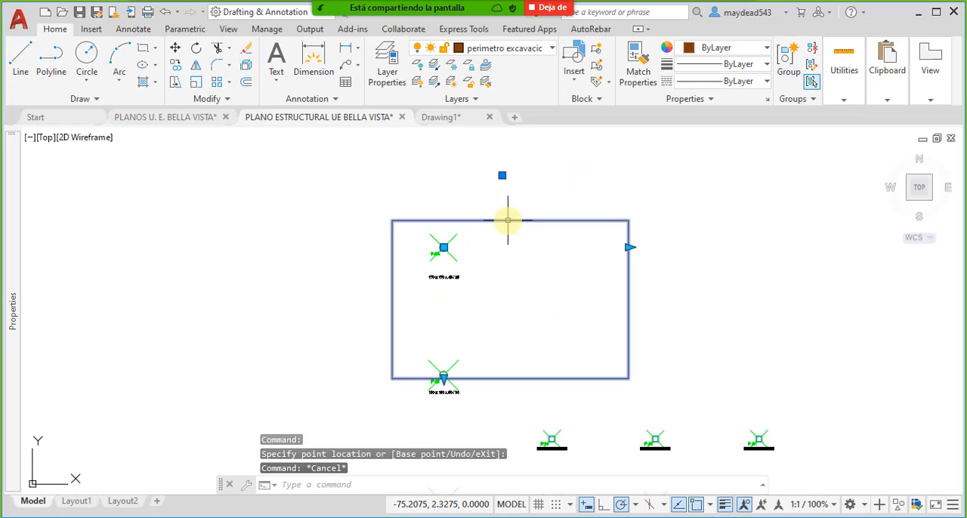
click(504, 174)
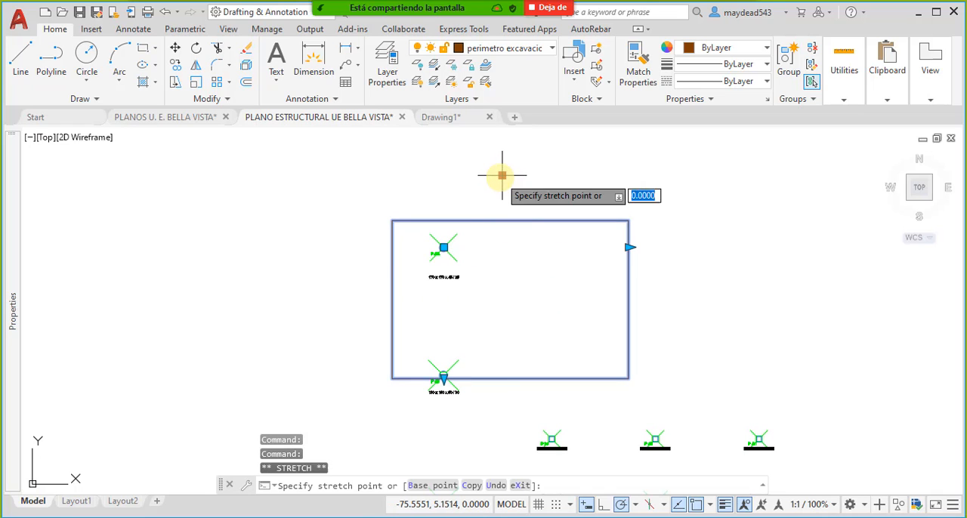
click(284, 166)
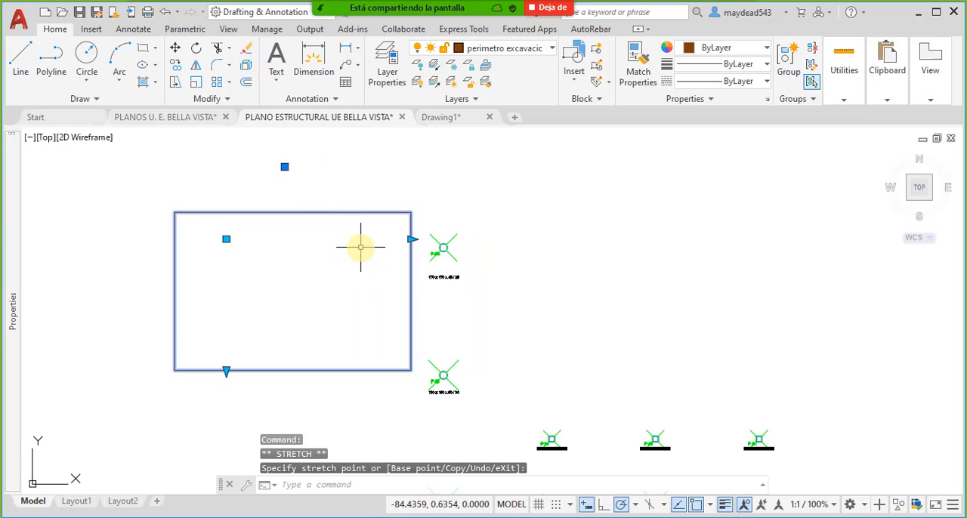
- Undo both moves of the perimeter block and reopen its definition in the block editor
key(ctrl+z)
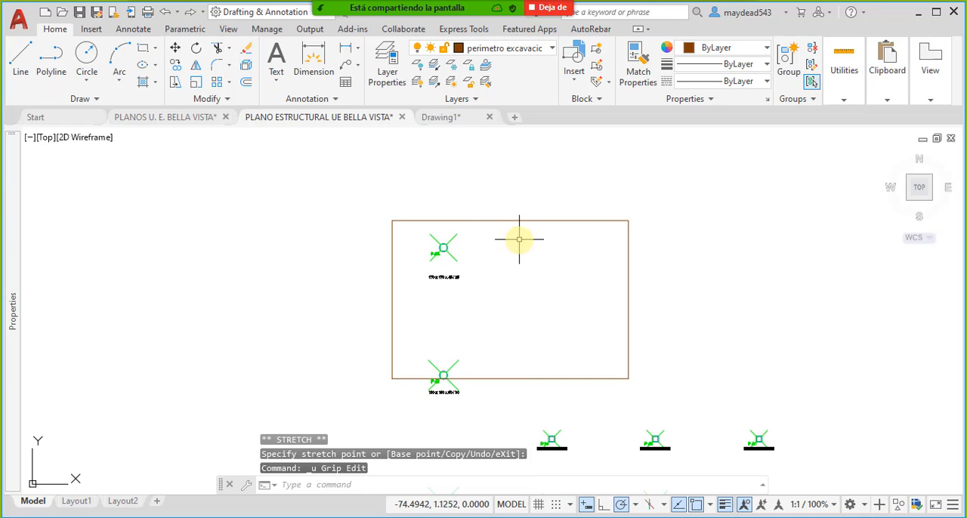
key(ctrl+z)
double_click(536, 183)
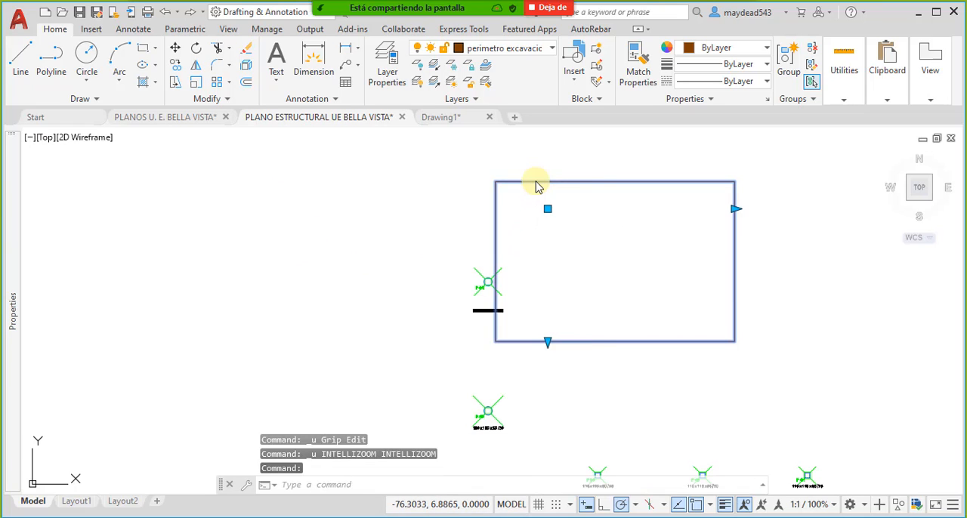
click(451, 362)
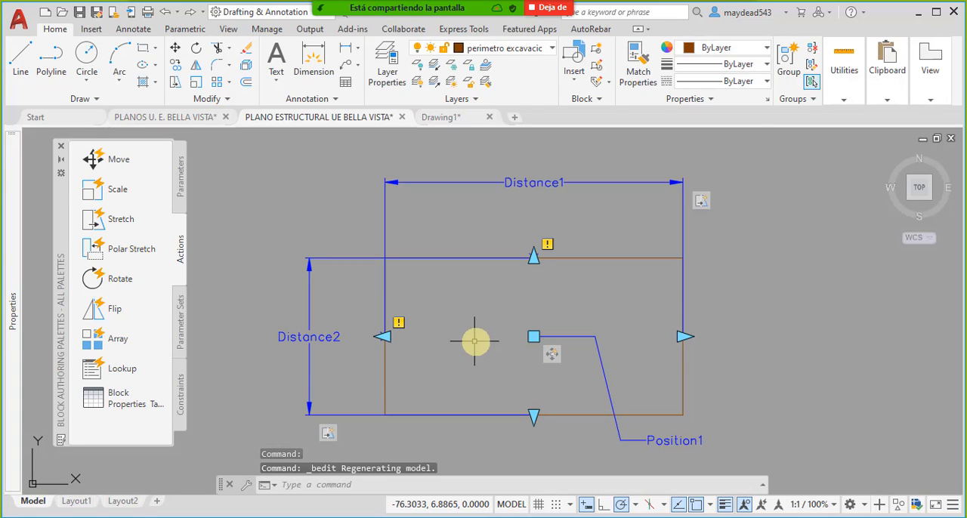
- Delete the center point parameter from the perimeter block and close the block editor, saving the parameter changes
click(594, 398)
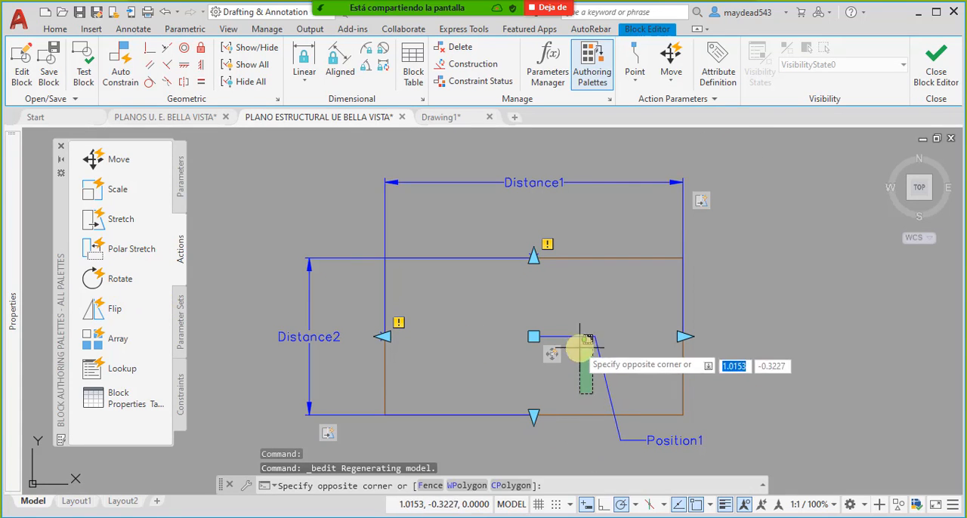
click(572, 331)
key(Delete)
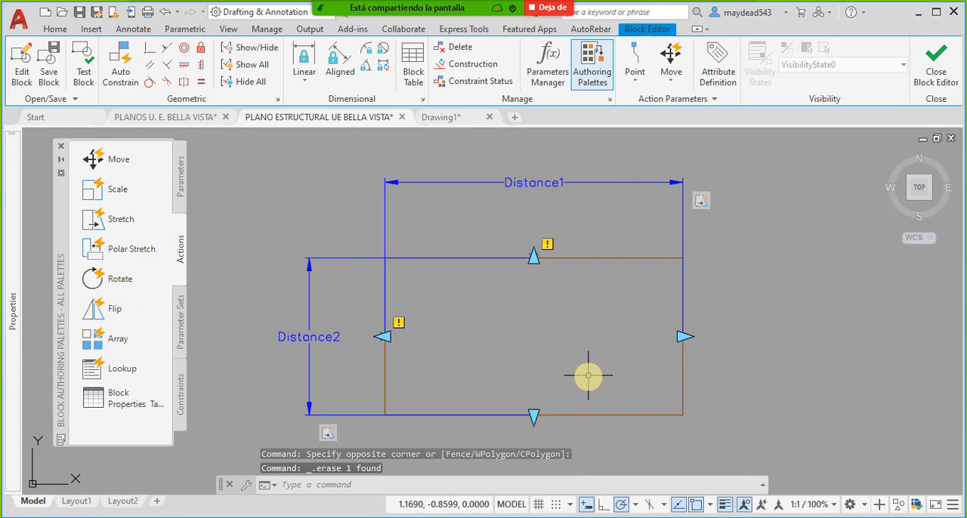
middle_drag(589, 375, 569, 356)
click(936, 67)
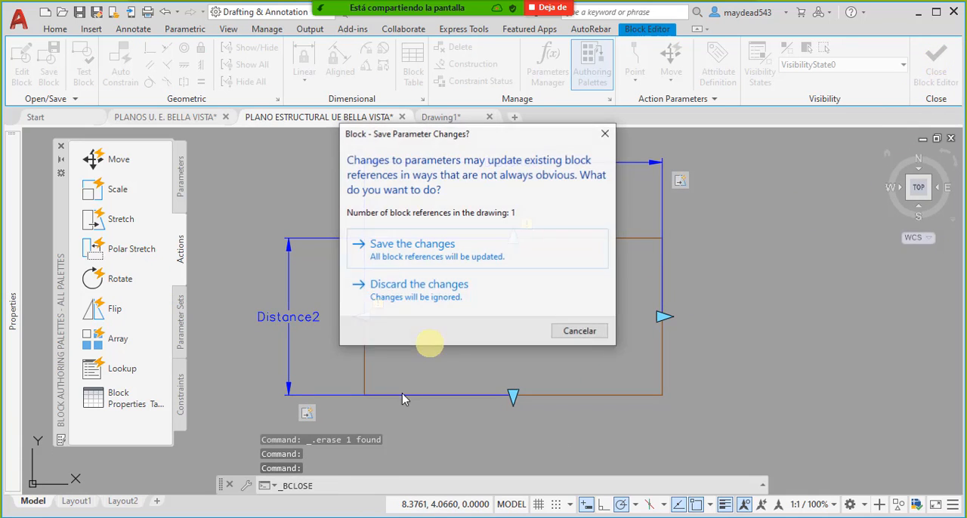
click(423, 250)
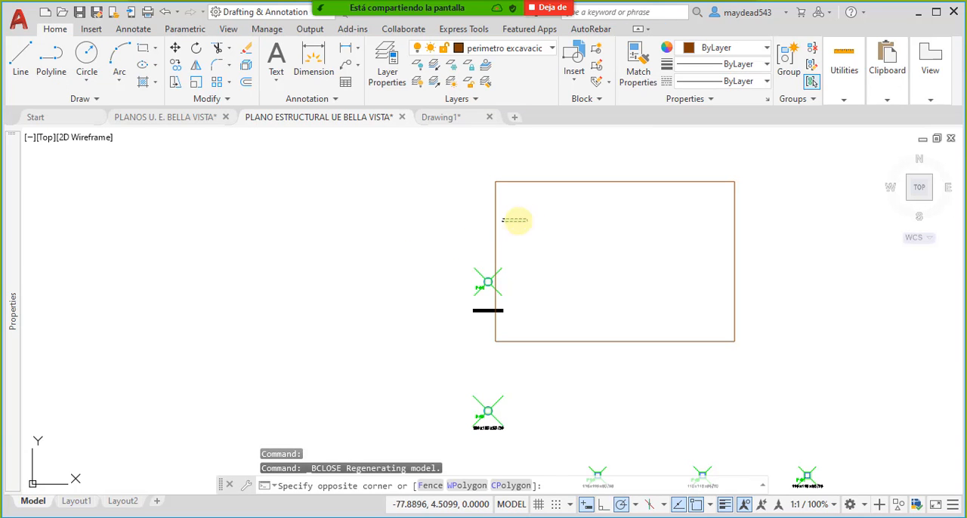
- Move the perimeter block by its upper-left corner onto the upper-left corner of column P44's footing
click(413, 215)
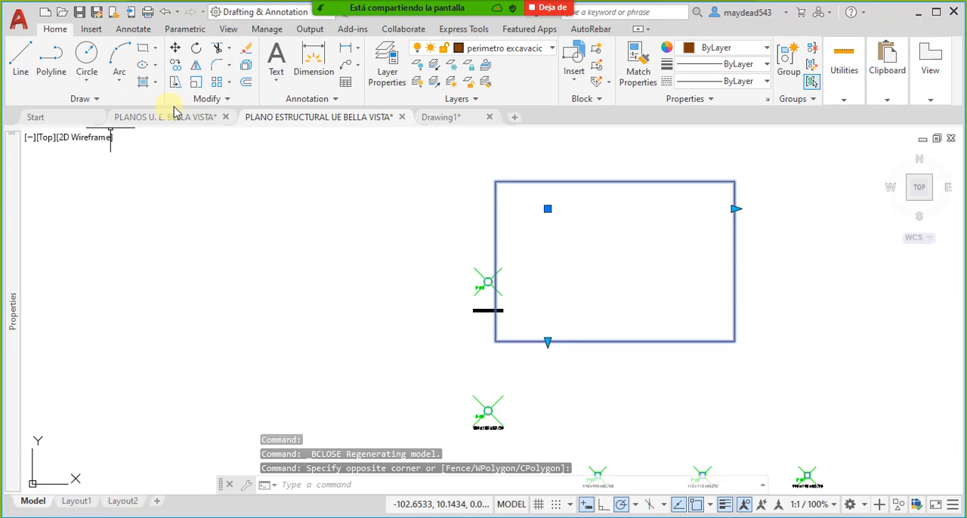
click(174, 48)
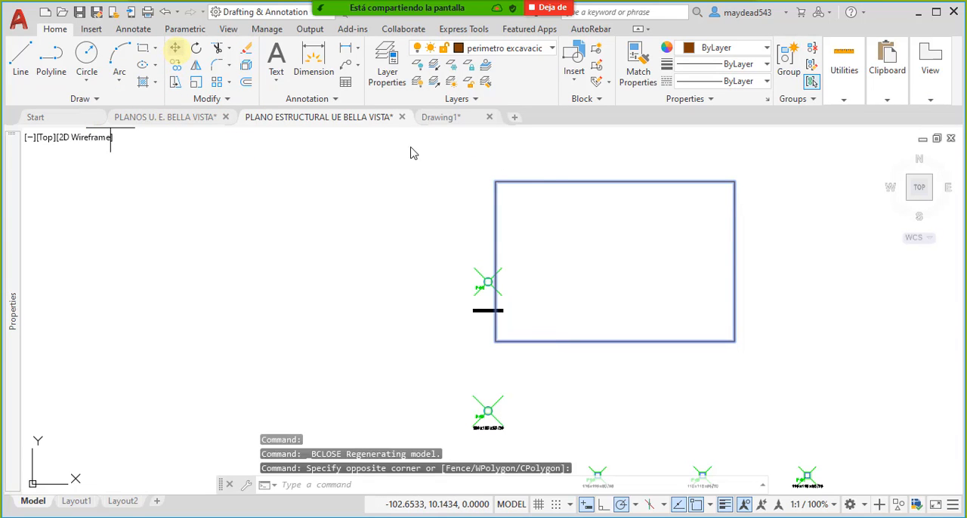
click(495, 182)
scroll(476, 249, up, 5)
click(484, 257)
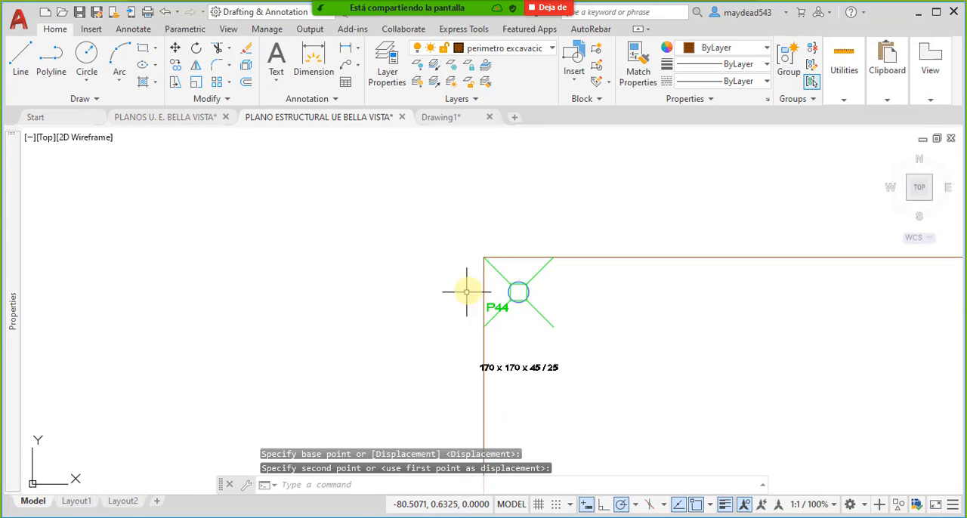
- Stretch the perimeter block's width to the upper-right corner of column P44's footing
scroll(476, 257, down, 5)
click(680, 303)
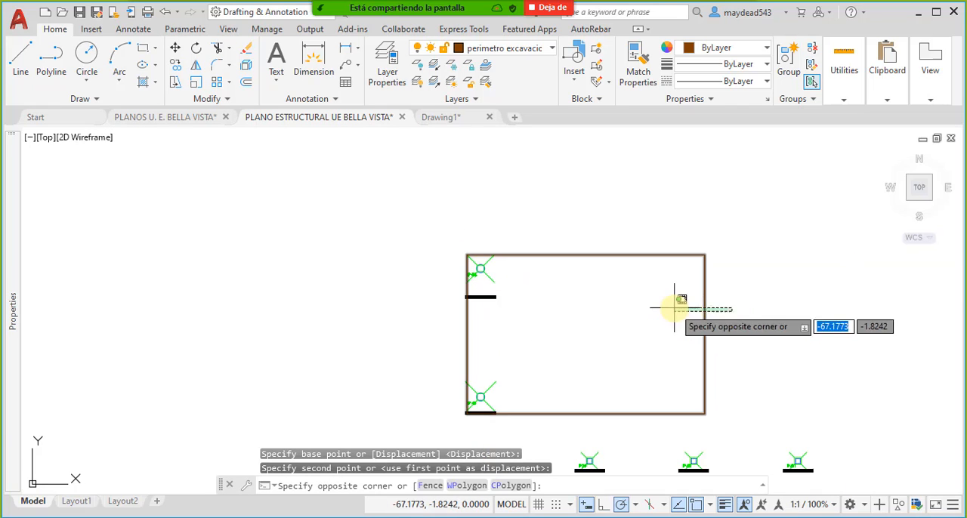
click(706, 291)
click(705, 282)
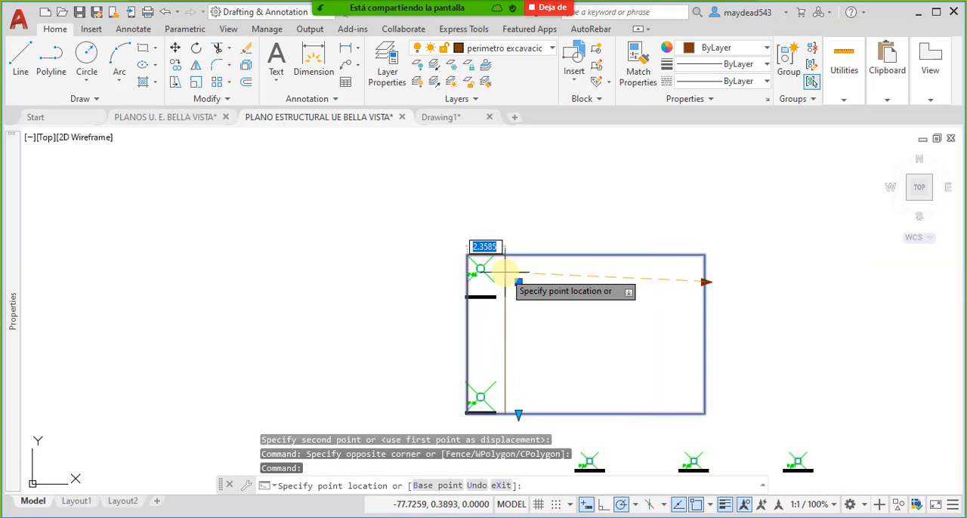
scroll(494, 264, up, 4)
click(485, 197)
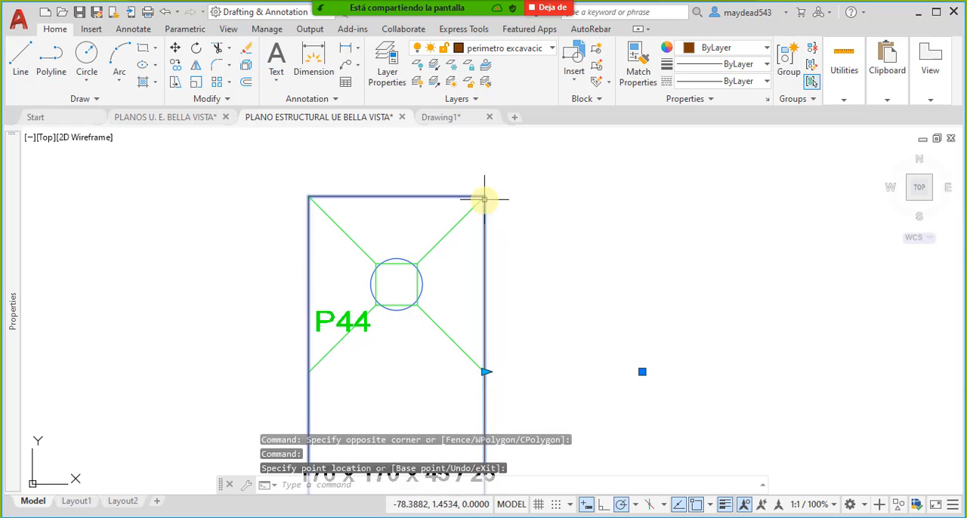
- Stretch the perimeter block's height to the lower edge of column P44's footing
scroll(551, 244, down, 5)
scroll(540, 379, up, 4)
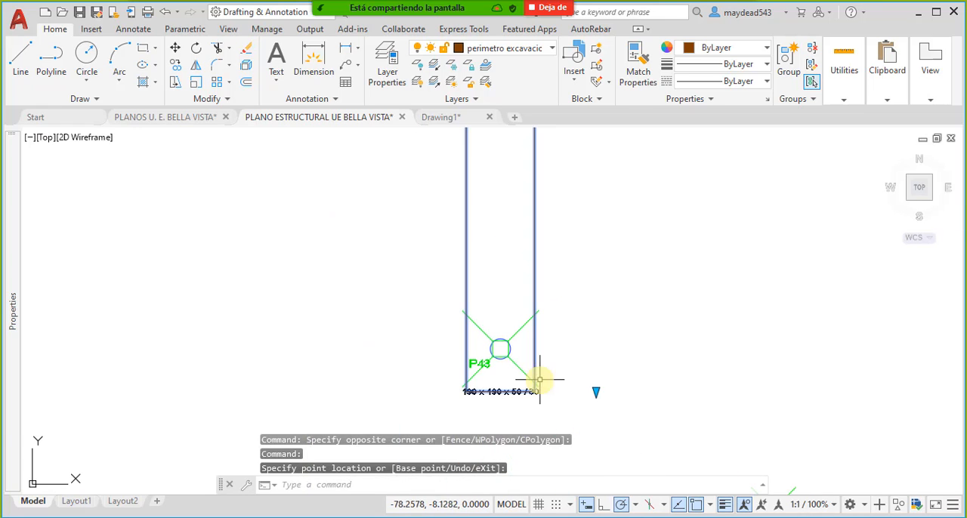
click(596, 391)
middle_drag(529, 214, 524, 376)
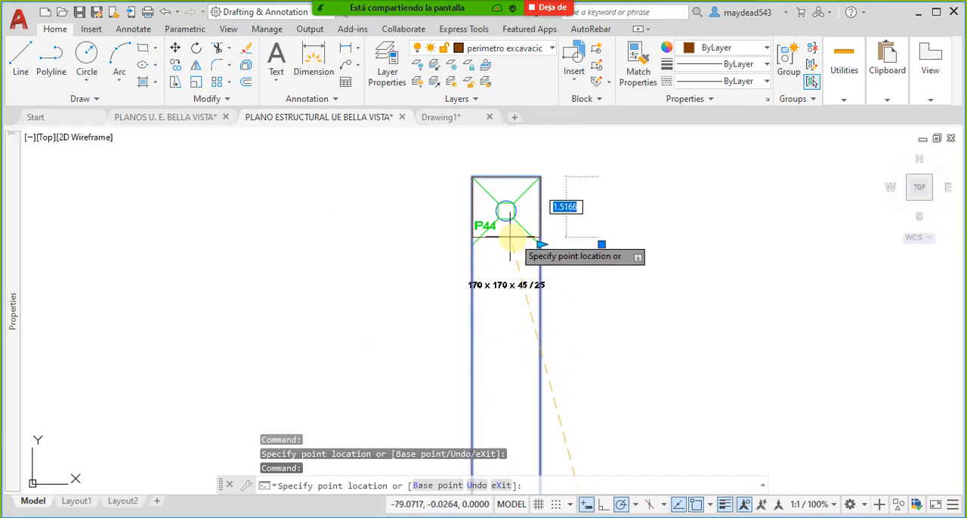
scroll(499, 239, up, 4)
click(461, 253)
scroll(460, 255, down, 4)
middle_drag(549, 248, 590, 287)
scroll(641, 294, up, 2)
key(Escape)
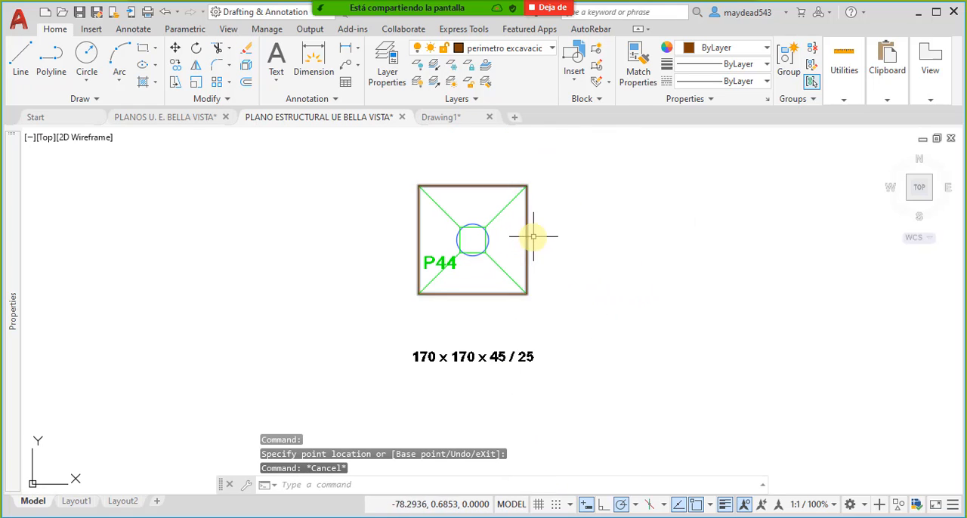
scroll(640, 306, up, 3)
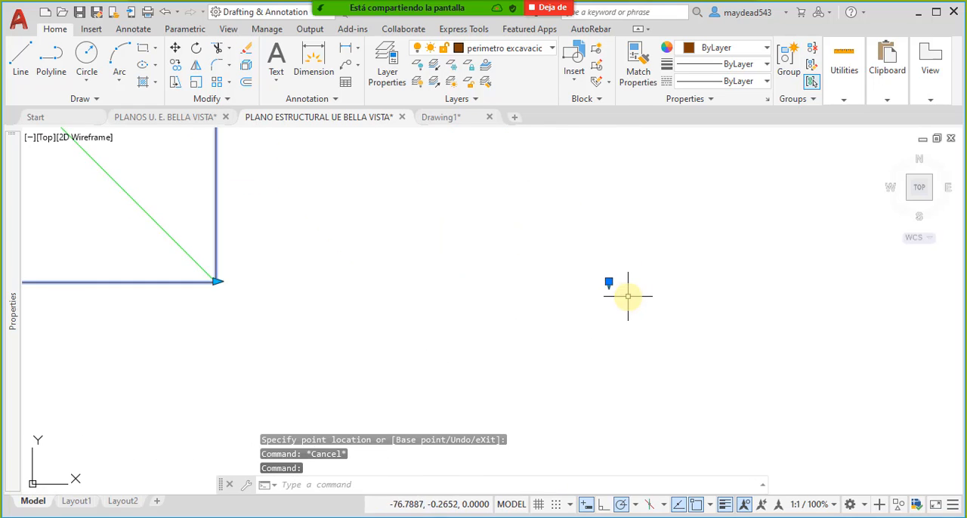
click(609, 281)
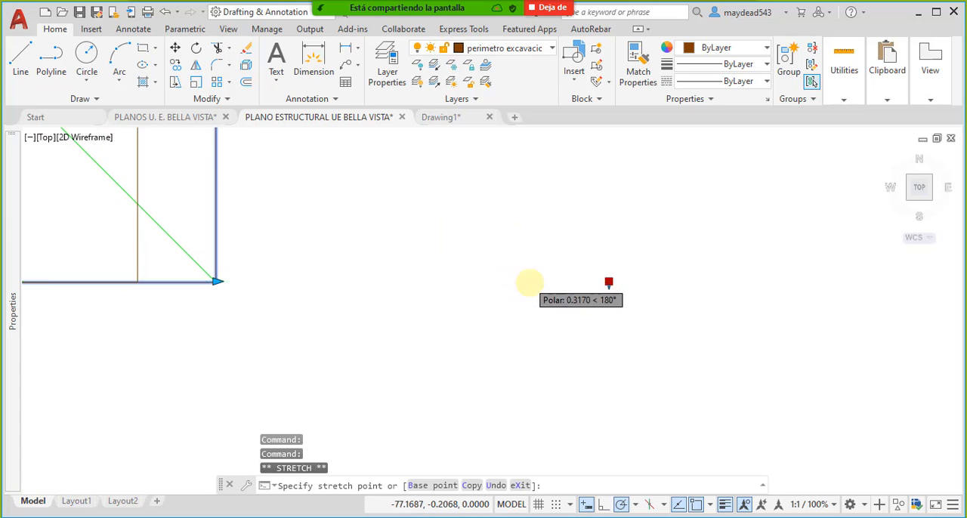
scroll(529, 280, down, 5)
key(Escape)
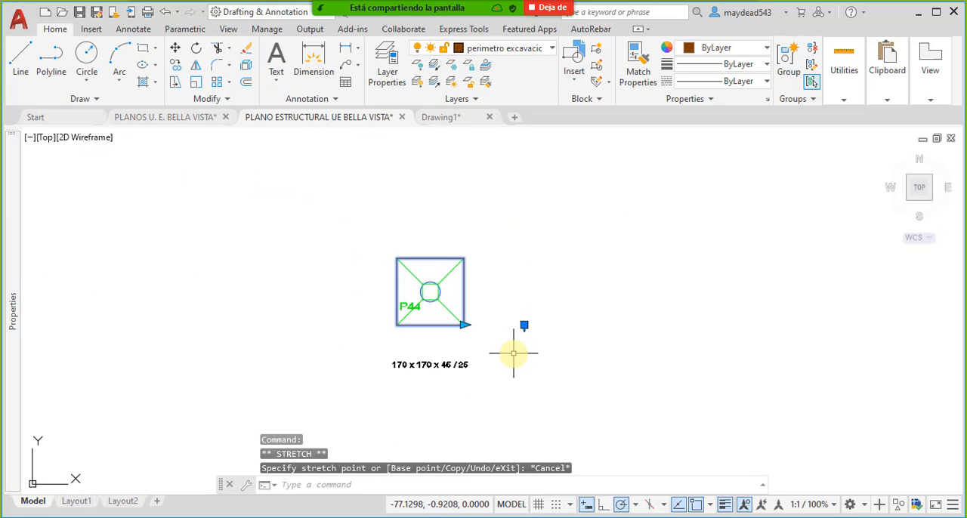
scroll(522, 340, down, 2)
middle_drag(525, 328, 553, 326)
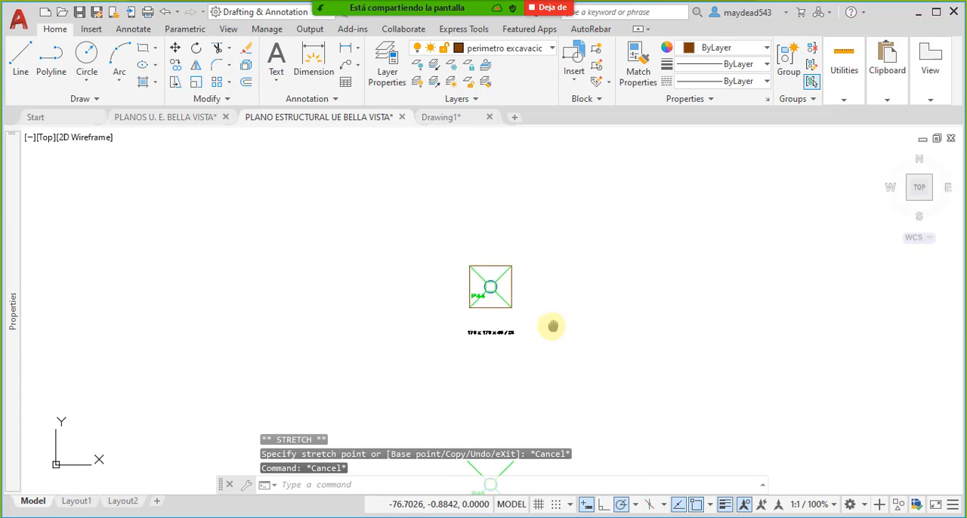
- Start copying the P44 perimeter block from the column's center and place the first copy centered on column P43
click(515, 290)
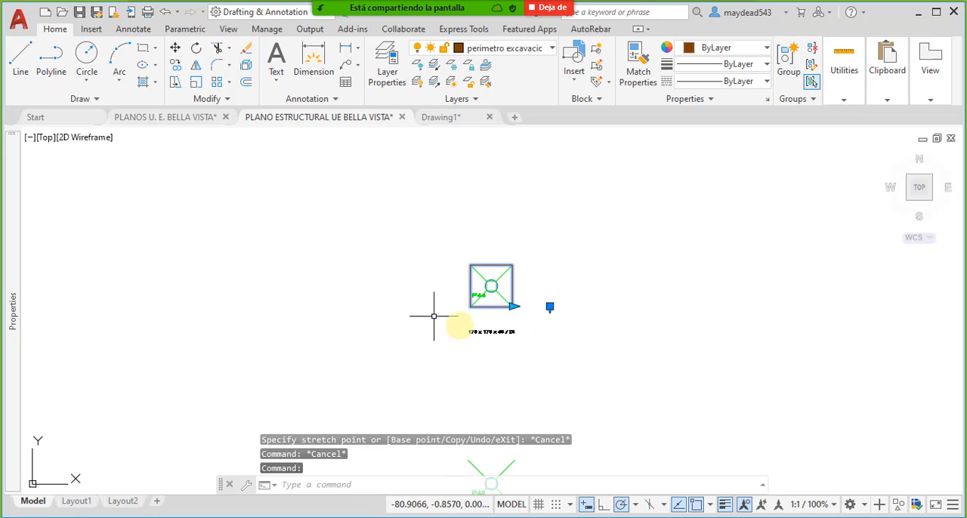
click(175, 65)
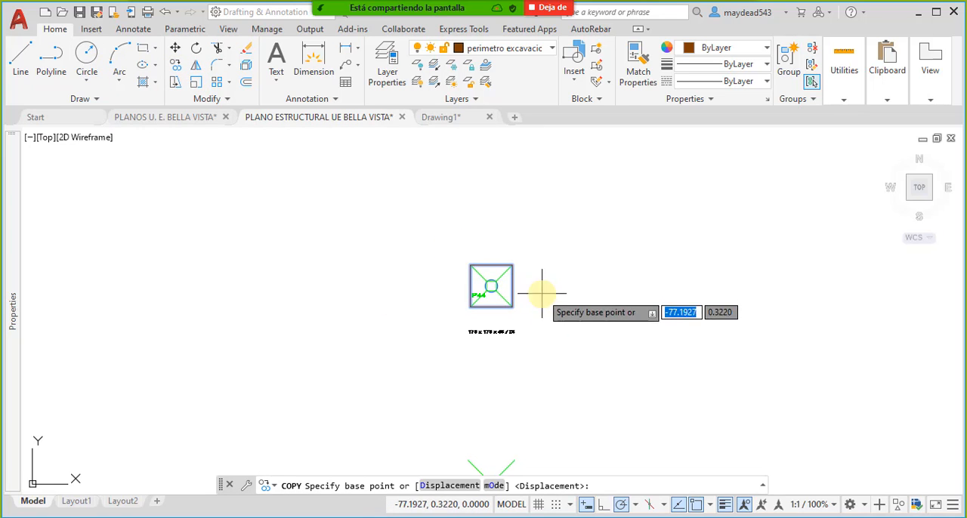
scroll(540, 281, up, 3)
click(490, 269)
scroll(522, 242, down, 5)
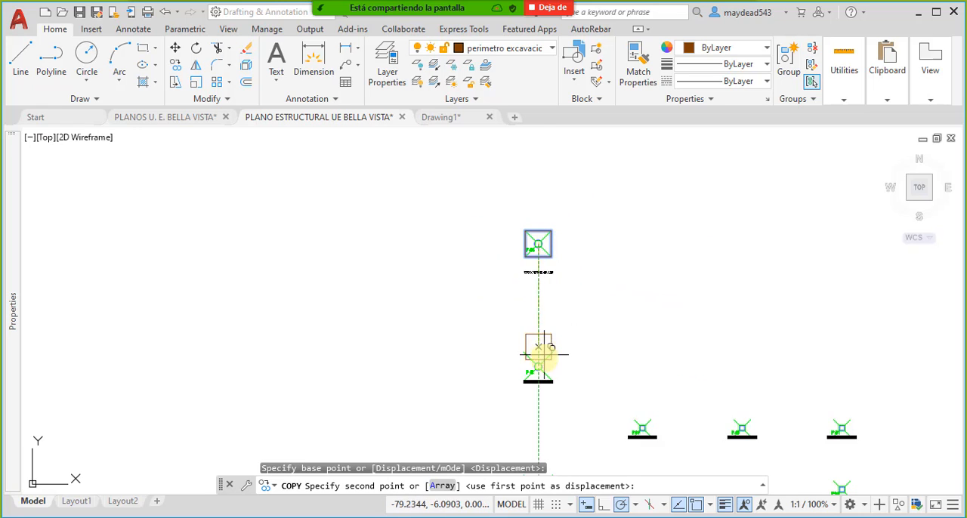
scroll(538, 347, up, 3)
click(543, 342)
- Place further copies of the perimeter block centered on columns P39, P40 and P41
scroll(543, 342, down, 4)
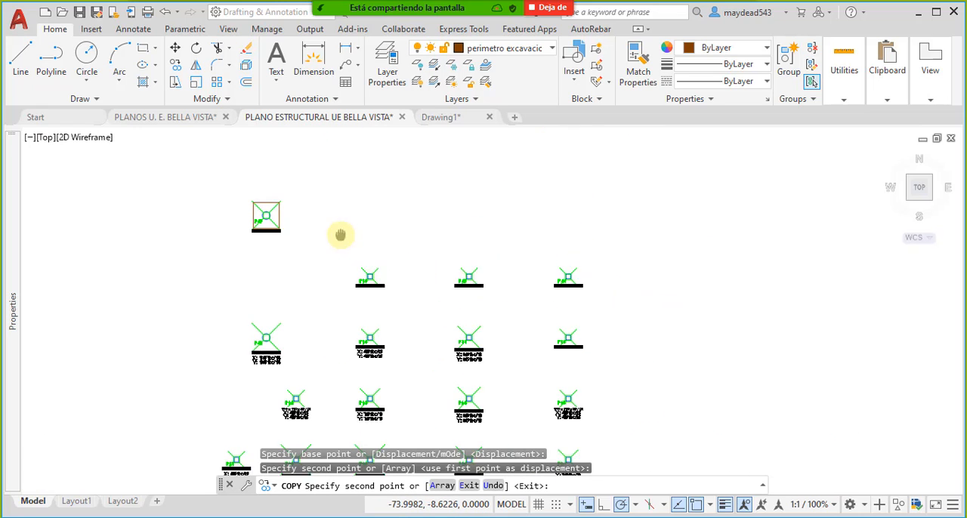
scroll(315, 277, up, 5)
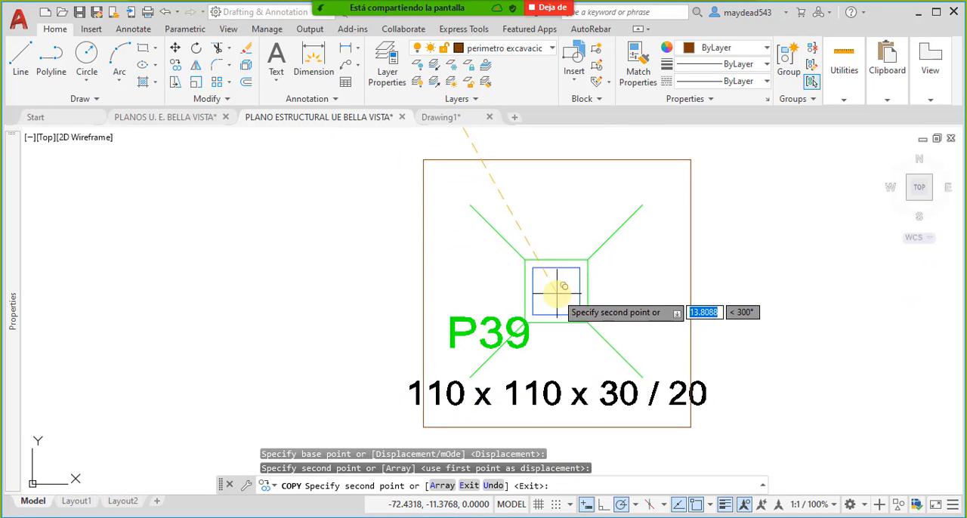
click(557, 287)
scroll(330, 287, down, 5)
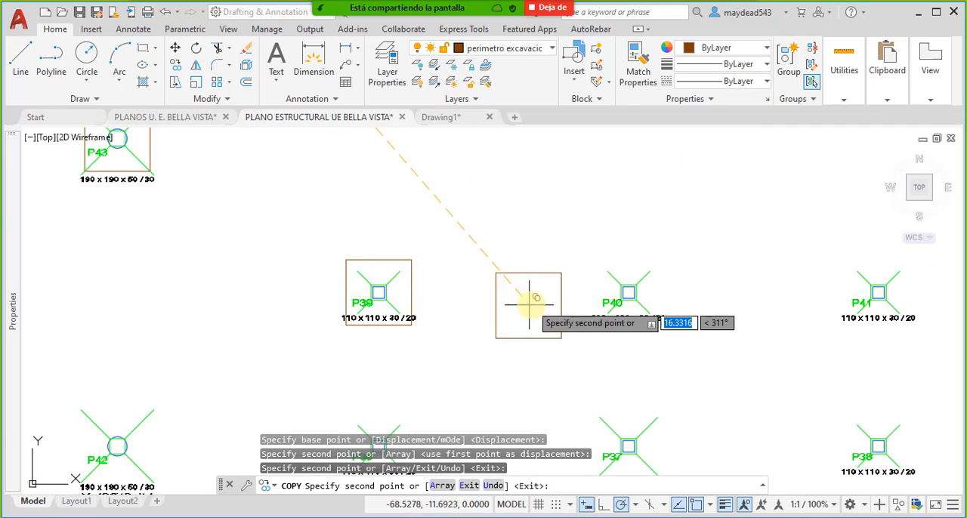
scroll(650, 295, up, 4)
click(665, 288)
scroll(492, 297, down, 3)
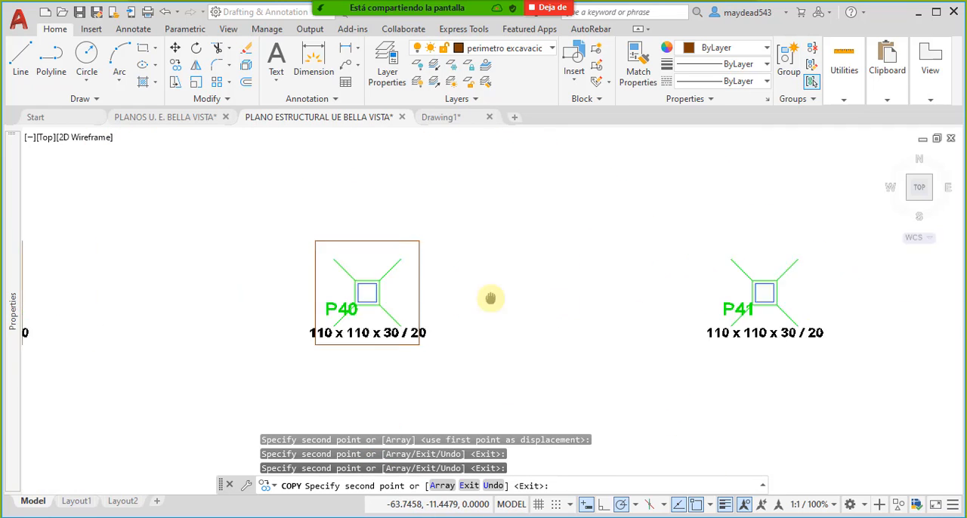
scroll(665, 291, up, 5)
scroll(680, 291, down, 1)
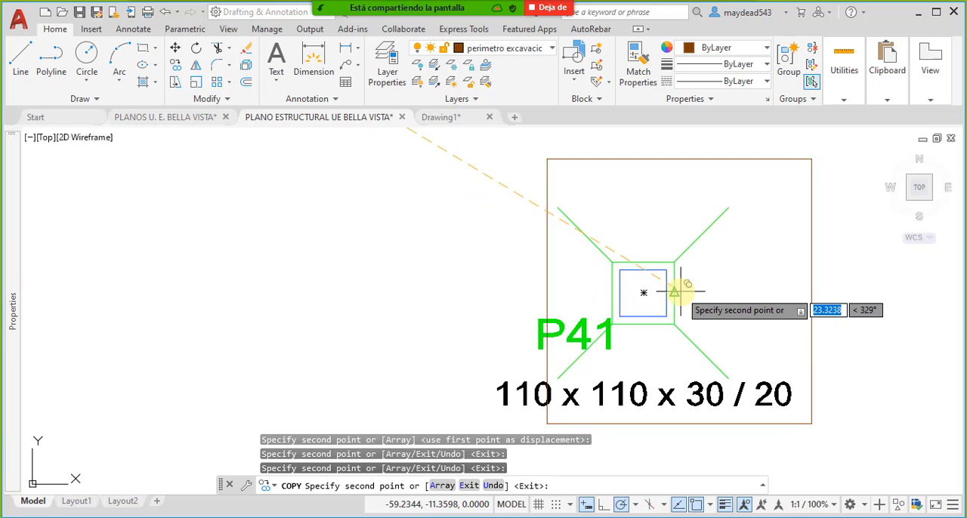
click(643, 292)
- Place perimeter copies centered on columns P38, P37 and P36
scroll(605, 268, down, 8)
scroll(623, 282, up, 8)
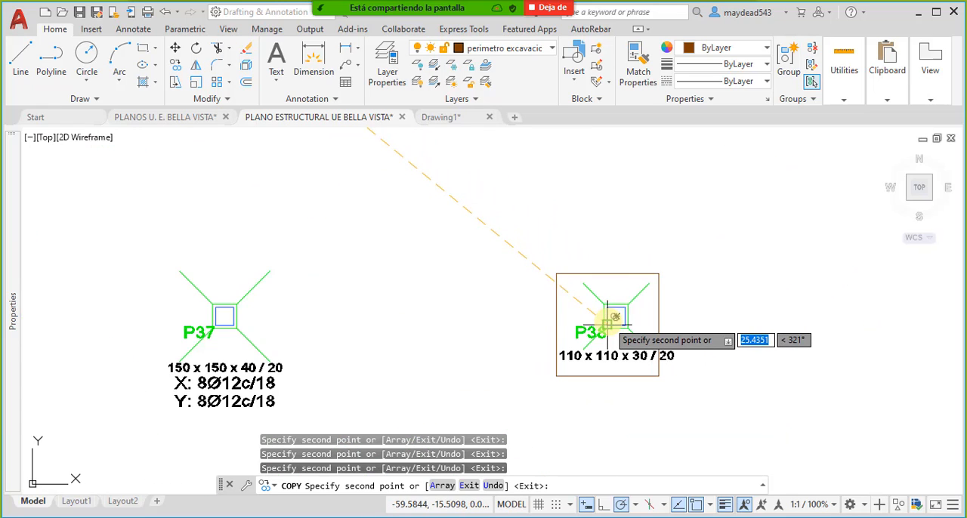
scroll(492, 298, down, 5)
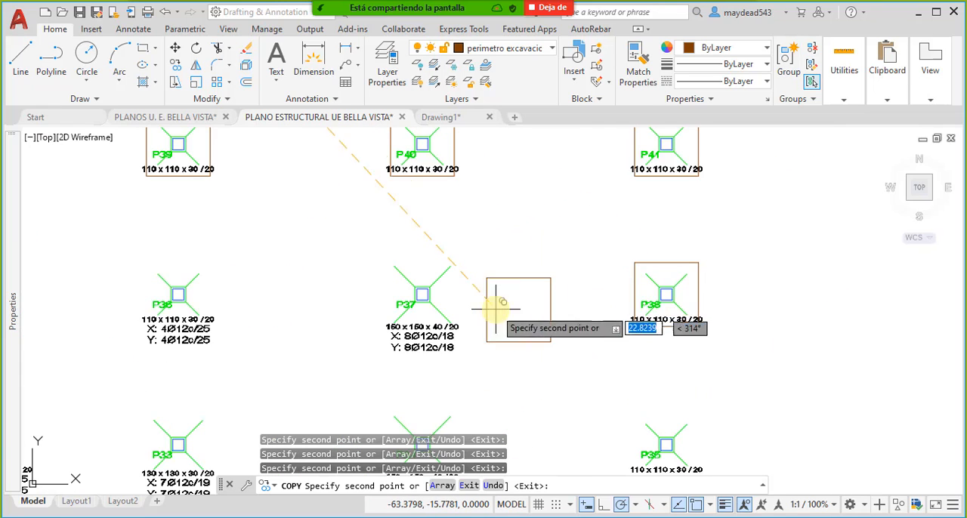
scroll(431, 302, up, 6)
click(445, 283)
scroll(619, 246, down, 5)
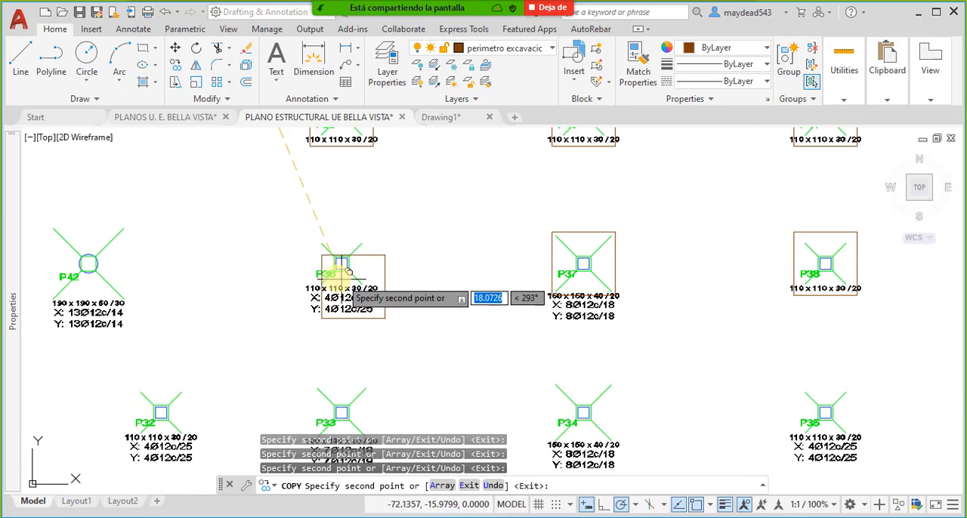
scroll(395, 254, up, 6)
click(392, 253)
- Place perimeter copies centered on columns P42, P32 and P33
scroll(604, 226, down, 5)
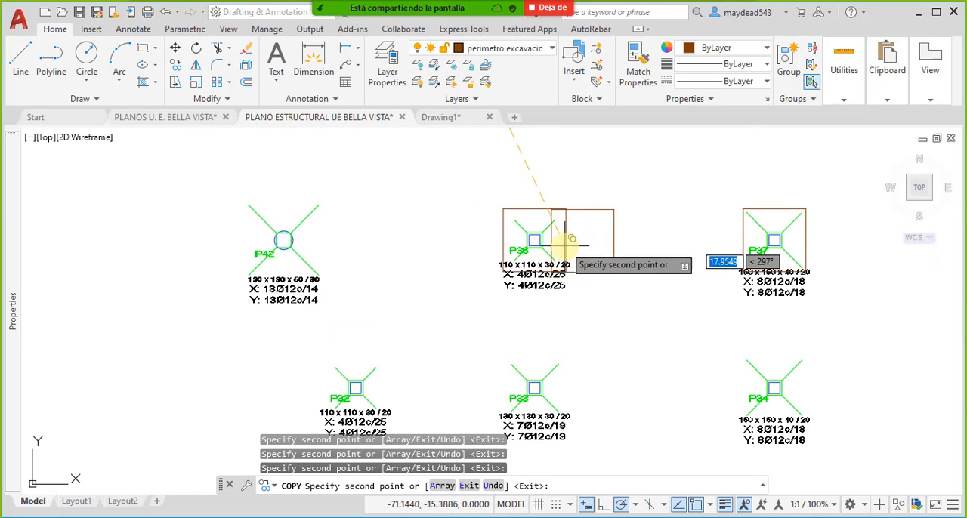
scroll(288, 240, up, 2)
scroll(300, 239, down, 5)
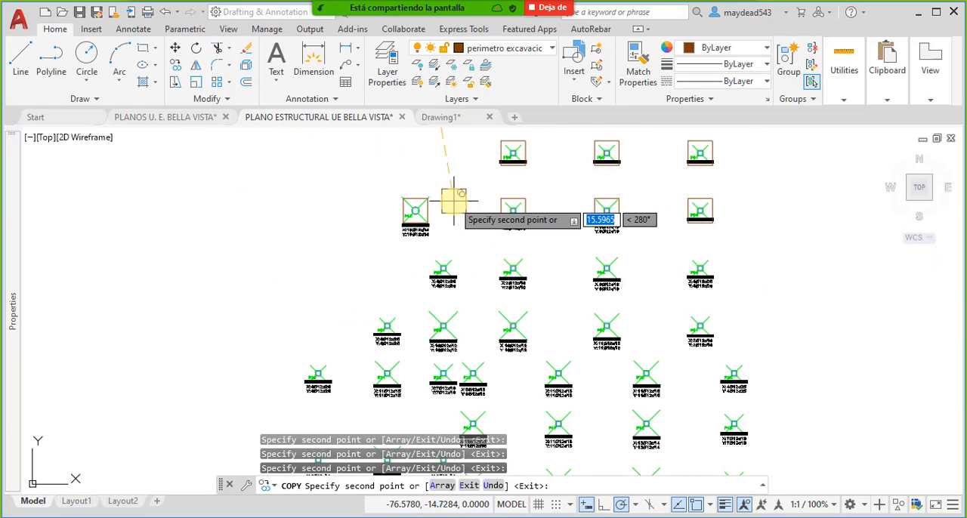
scroll(443, 275, up, 6)
click(448, 257)
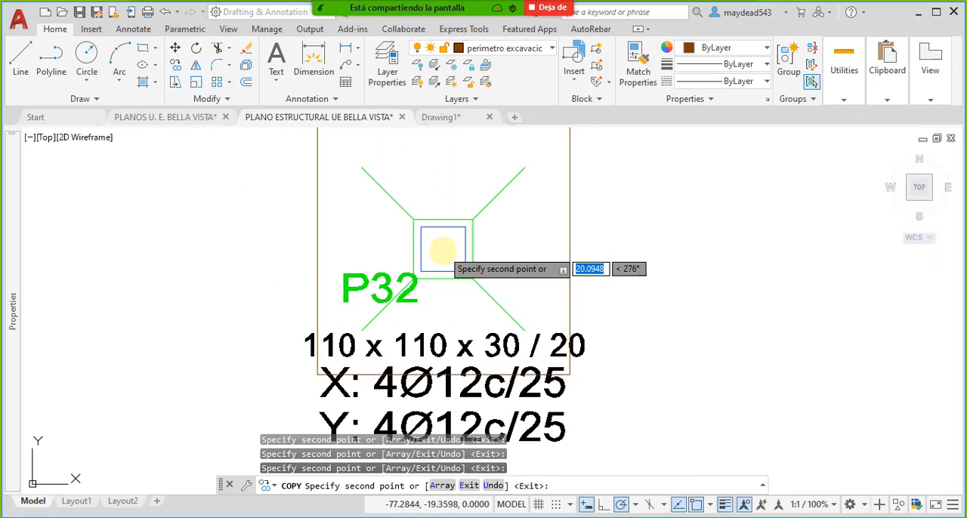
scroll(446, 260, down, 4)
scroll(662, 266, up, 2)
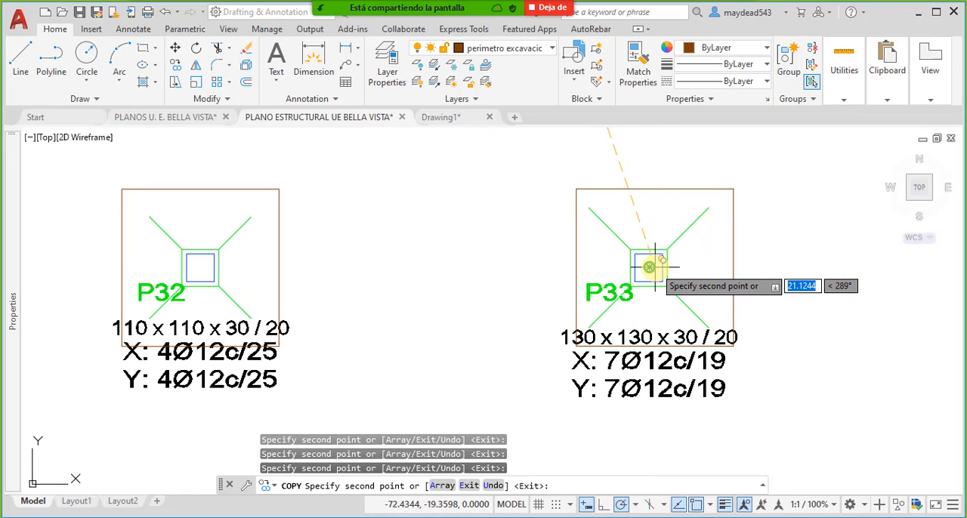
click(663, 267)
- Place copies of the perimeter block centered on columns P34, P35 and P31
scroll(663, 267, down, 4)
scroll(417, 296, up, 4)
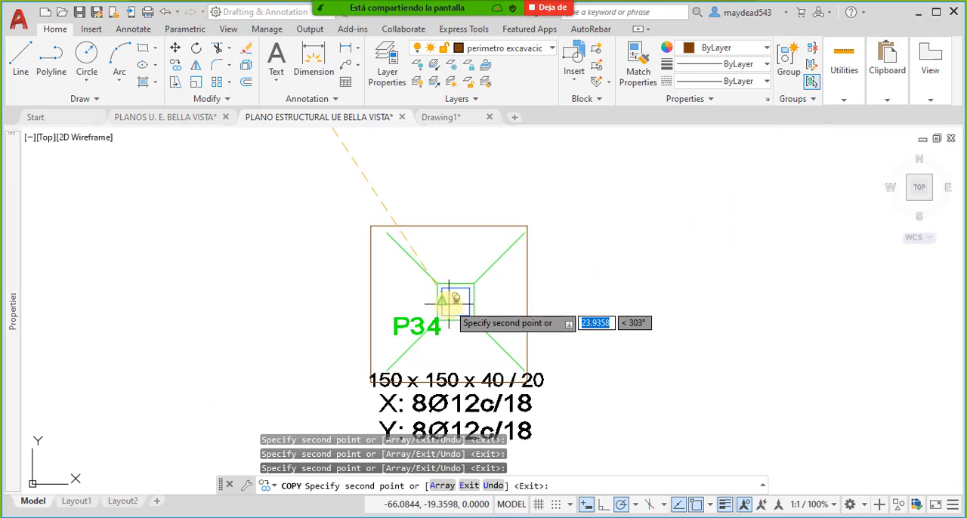
click(453, 303)
scroll(453, 303, down, 4)
scroll(611, 277, up, 4)
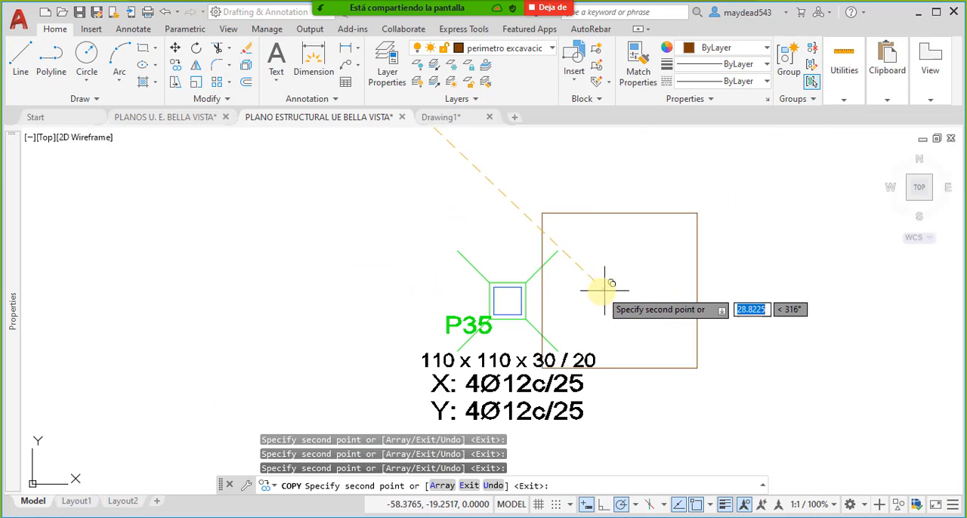
click(508, 301)
scroll(508, 301, down, 4)
scroll(529, 363, up, 4)
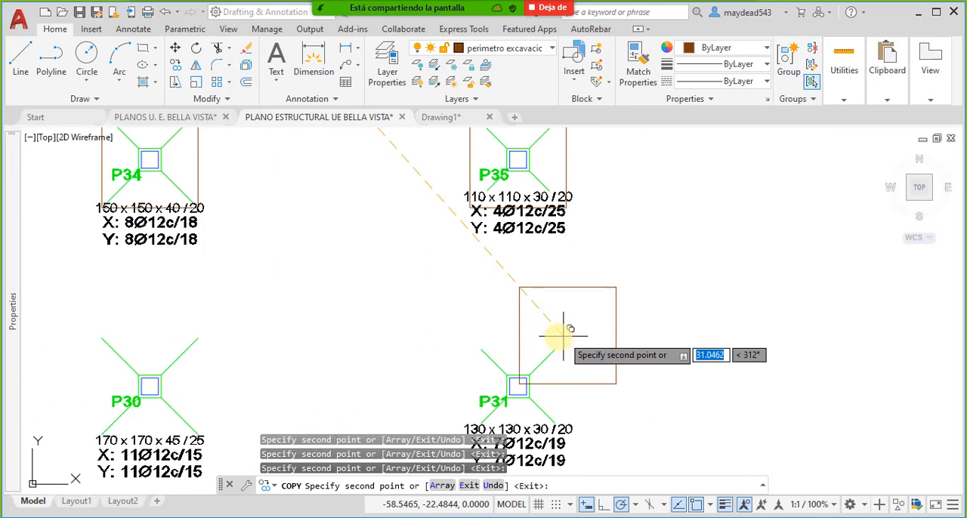
click(521, 391)
- Place perimeter copies centered on columns P27, P28, P29 and P30
scroll(521, 391, down, 4)
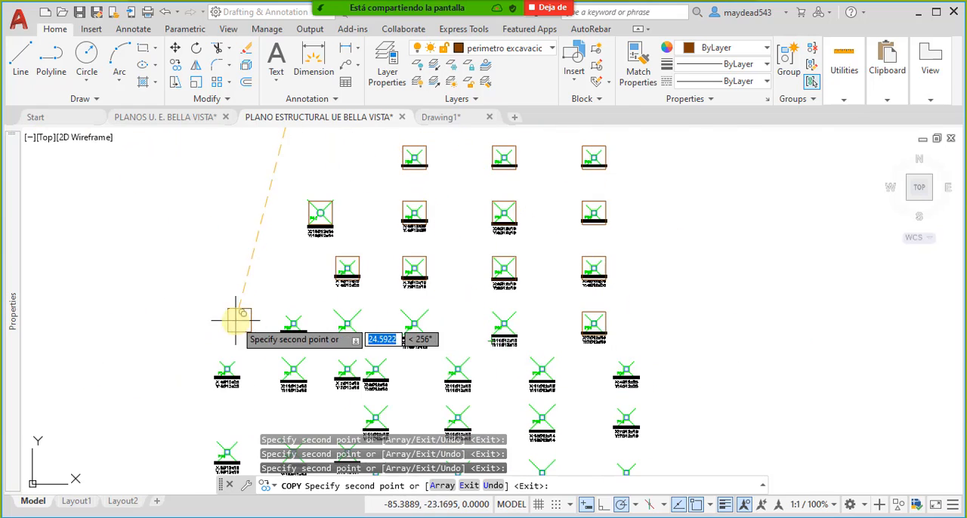
scroll(231, 320, up, 4)
scroll(475, 338, up, 4)
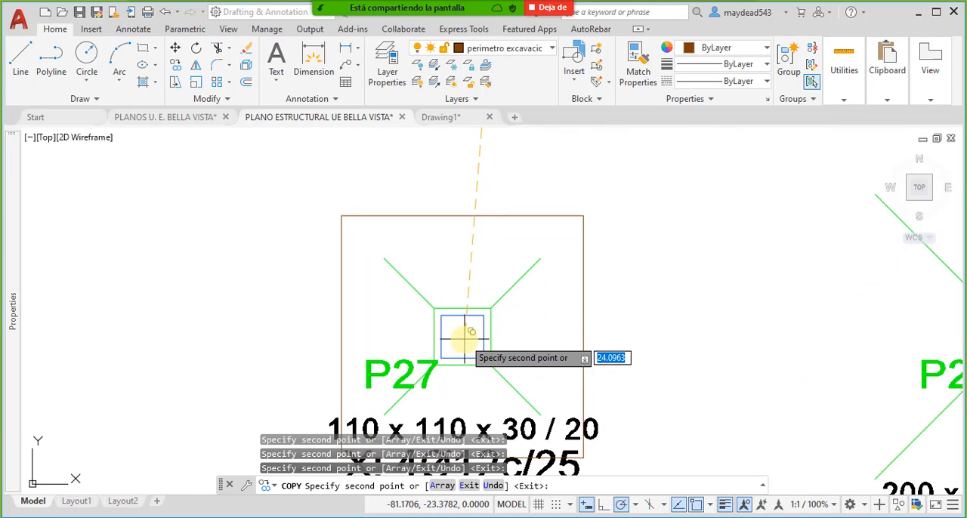
scroll(491, 331, down, 8)
scroll(344, 340, up, 5)
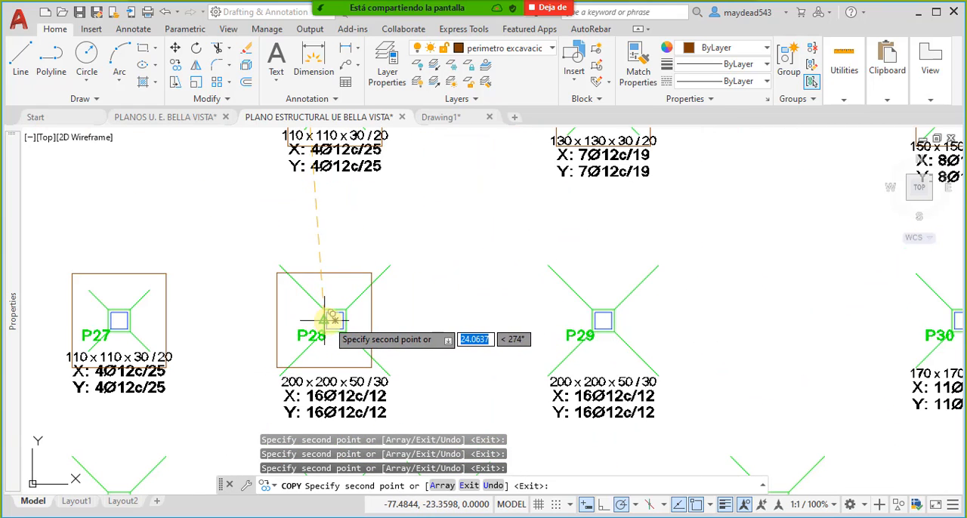
click(335, 322)
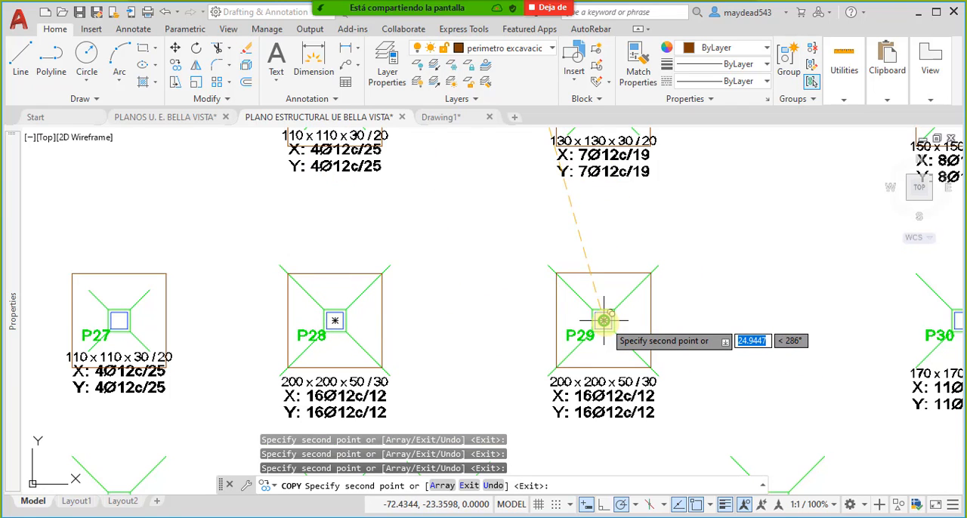
middle_drag(713, 324, 250, 332)
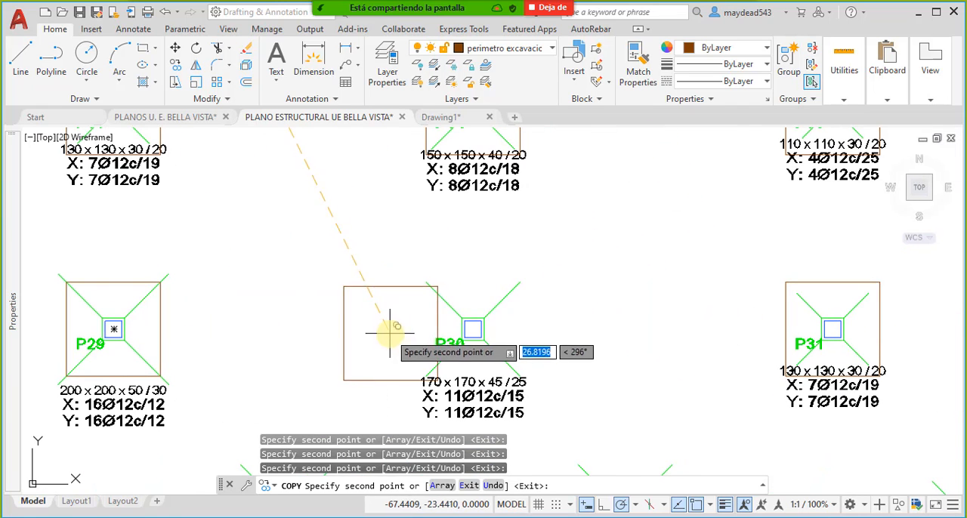
click(470, 327)
- Place perimeter copies centered on columns P20, P21 and P22
middle_drag(728, 314, 446, 315)
scroll(504, 266, down, 8)
middle_drag(469, 379, 518, 333)
scroll(325, 246, up, 6)
middle_drag(327, 247, 423, 261)
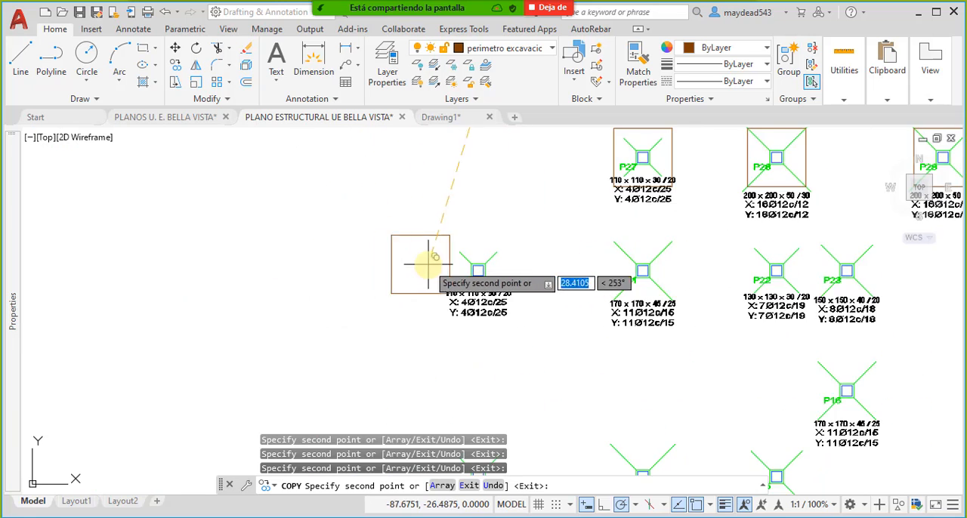
scroll(462, 265, up, 2)
click(488, 274)
middle_drag(713, 288, 461, 298)
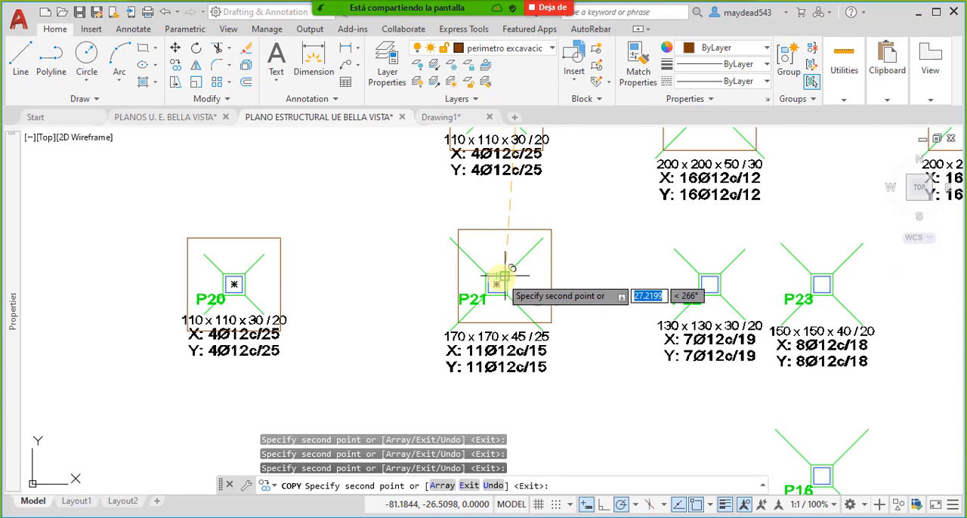
click(499, 281)
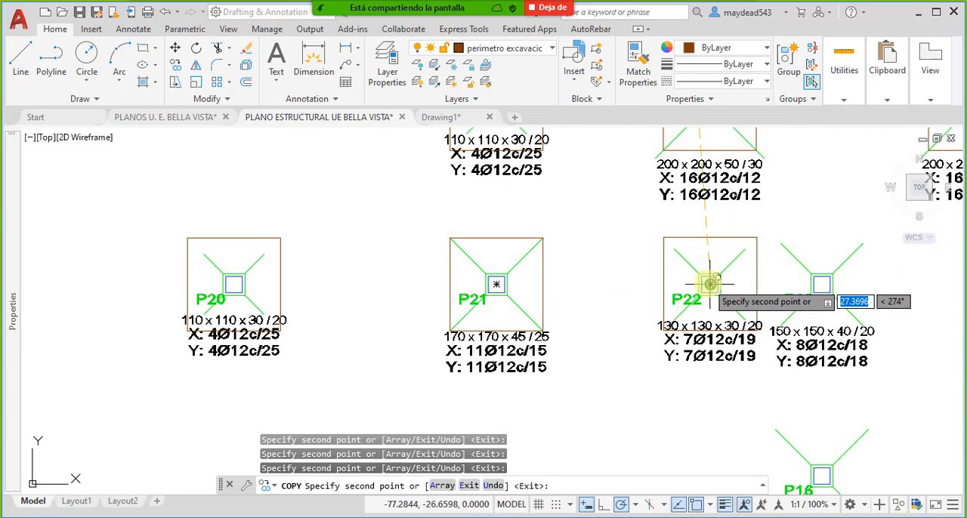
click(710, 284)
- Place perimeter copies centered on columns P23, P24 and P25
middle_drag(760, 290, 492, 302)
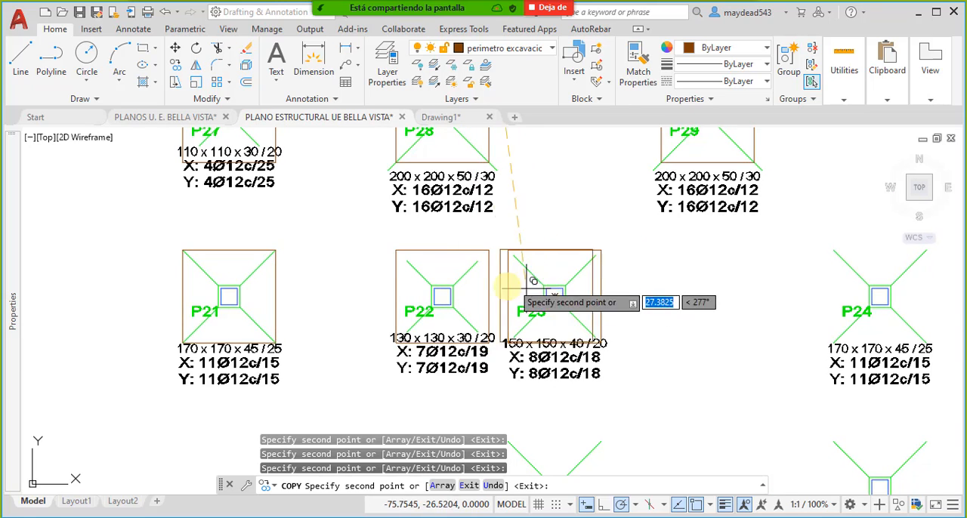
click(533, 281)
scroll(574, 284, down, 2)
scroll(695, 297, up, 4)
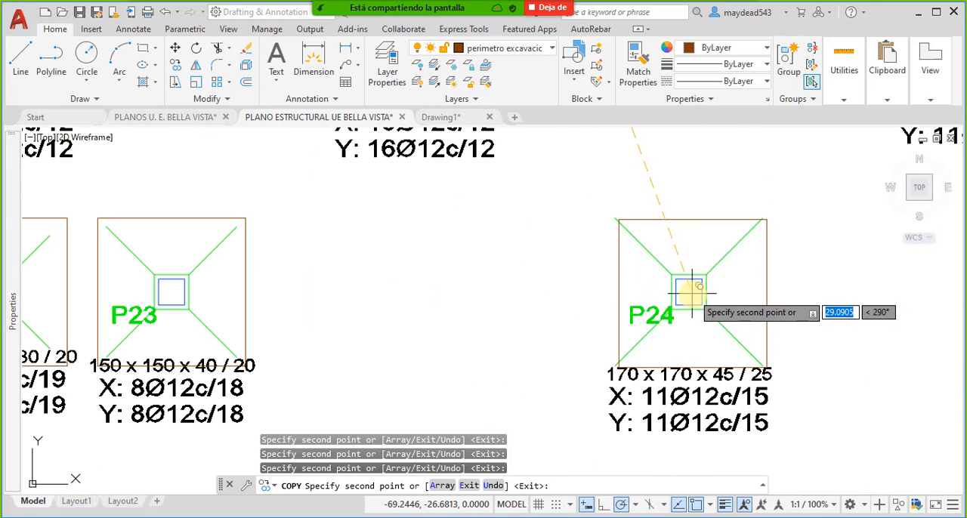
click(689, 292)
scroll(479, 294, down, 2)
middle_drag(660, 301, 459, 308)
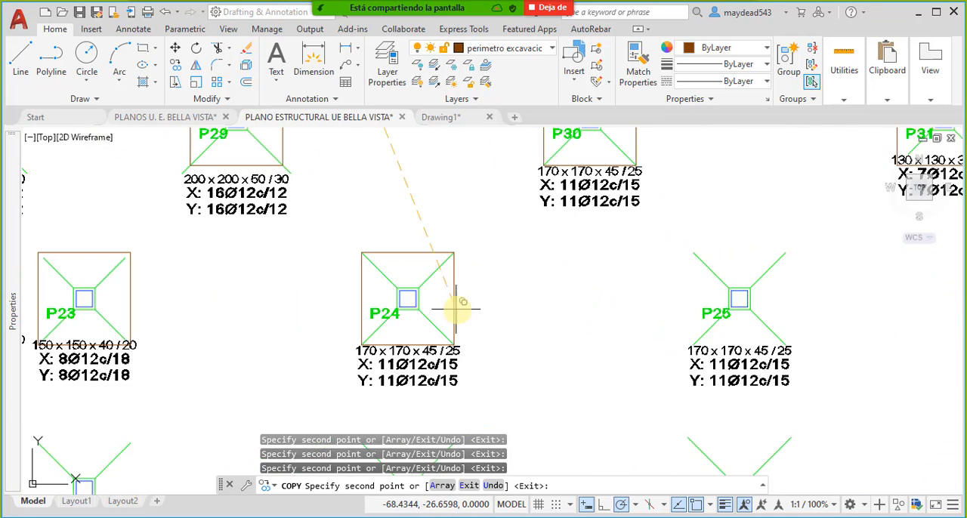
click(740, 298)
- Place perimeter copies centered on columns P26, P19 and P18
scroll(739, 298, down, 2)
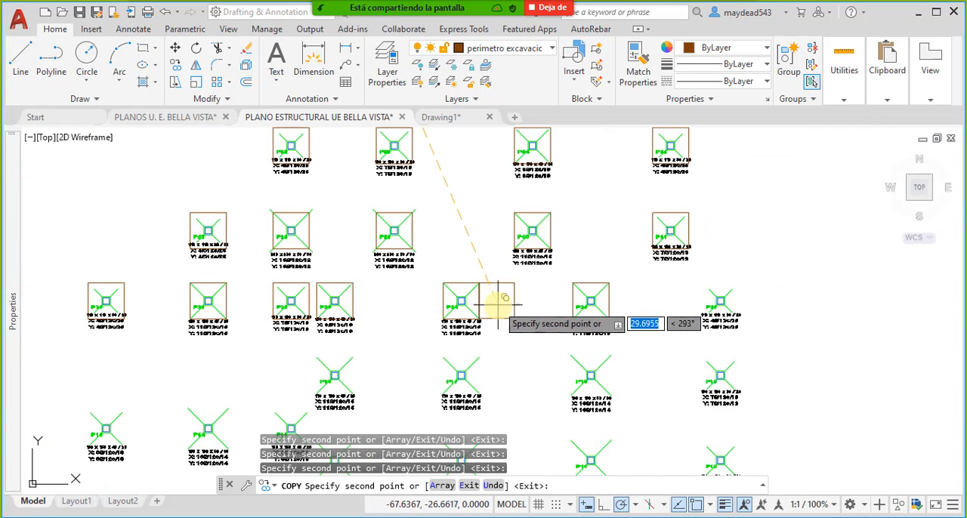
scroll(763, 294, up, 4)
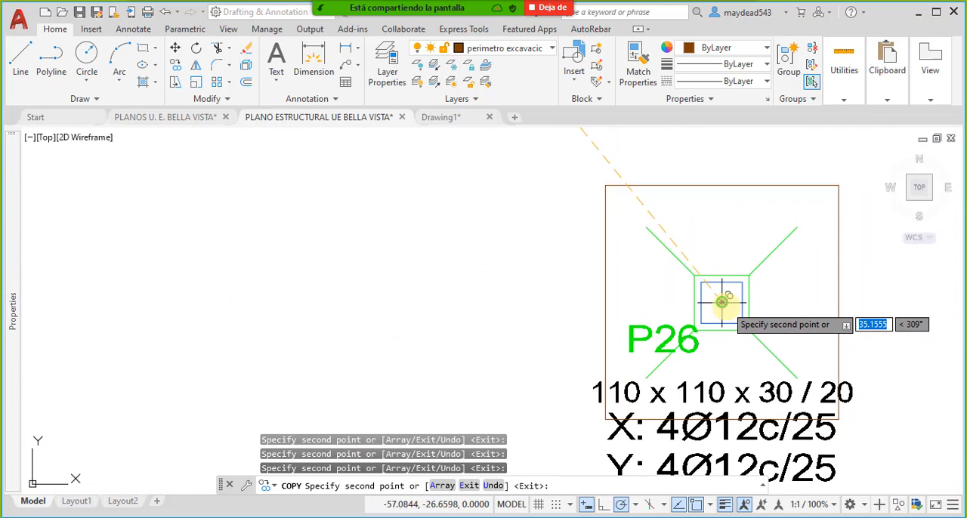
click(722, 302)
scroll(567, 275, down, 4)
scroll(629, 323, up, 2)
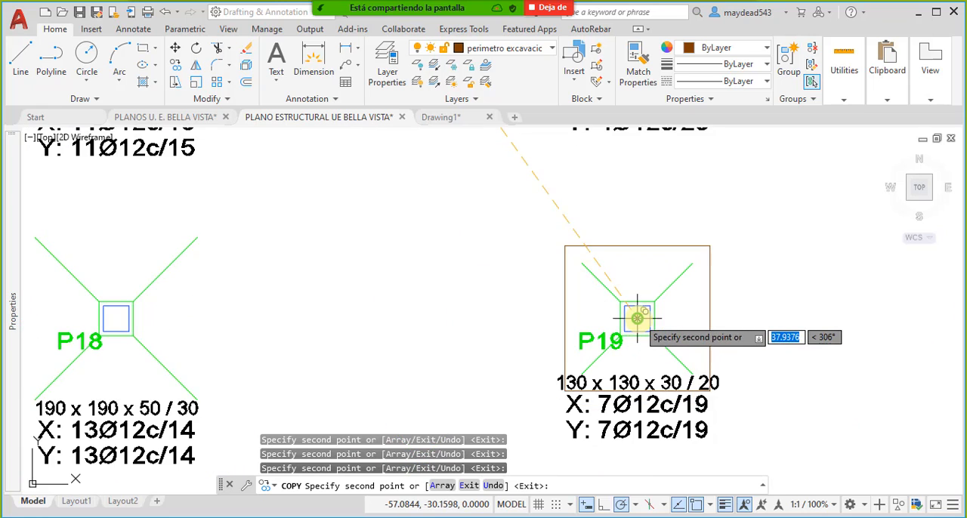
click(632, 320)
scroll(676, 264, down, 1)
scroll(434, 308, up, 3)
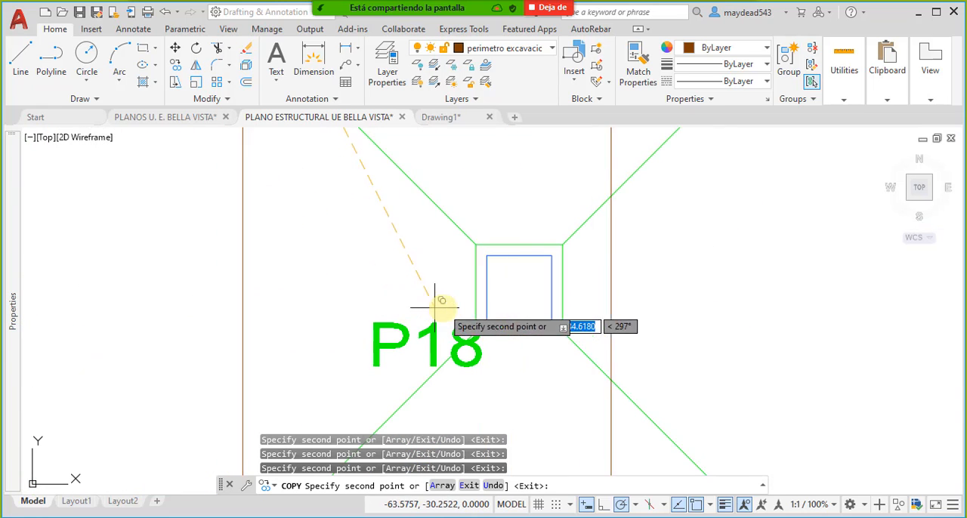
click(527, 284)
- Place perimeter copies centered on columns P17, P16 and P13
scroll(529, 284, down, 3)
scroll(313, 298, down, 1)
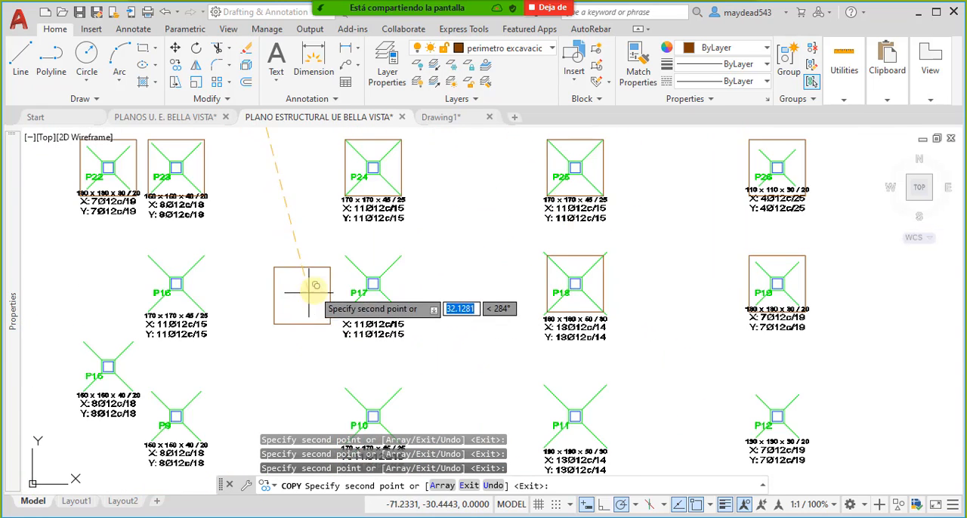
scroll(395, 276, up, 3)
click(414, 289)
scroll(553, 267, down, 4)
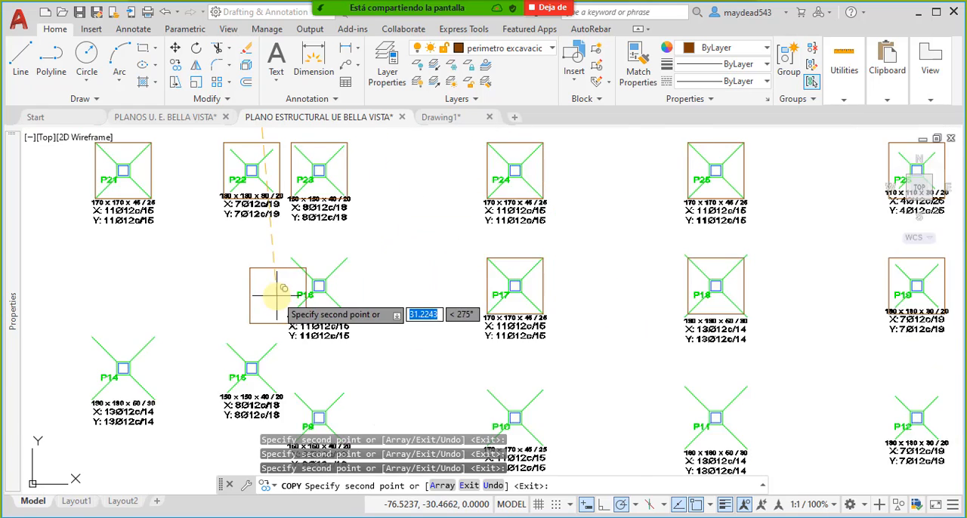
scroll(270, 287, up, 3)
click(344, 282)
scroll(270, 303, down, 4)
scroll(313, 292, up, 5)
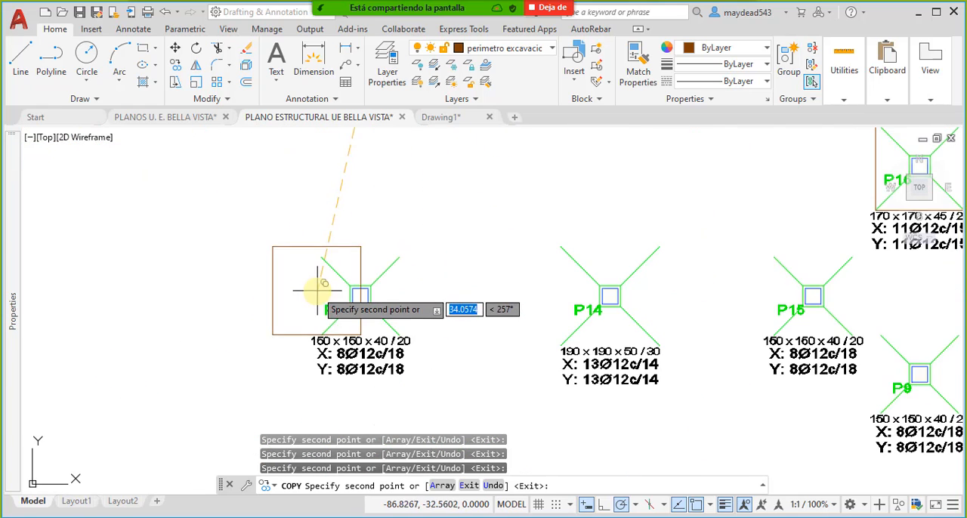
click(371, 295)
- Place perimeter copies centered on columns P14, P15 and P9
scroll(400, 291, down, 4)
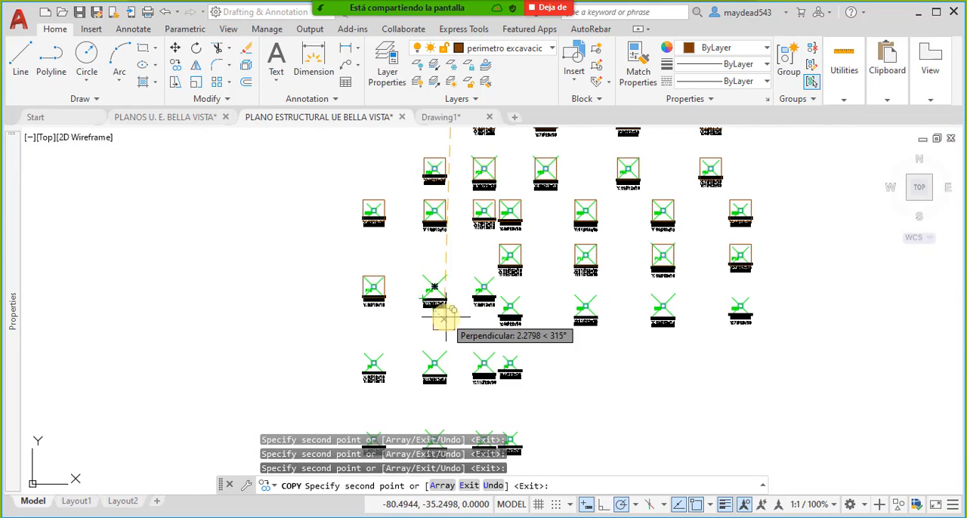
scroll(446, 317, down, 2)
scroll(446, 313, up, 7)
middle_drag(343, 171, 348, 230)
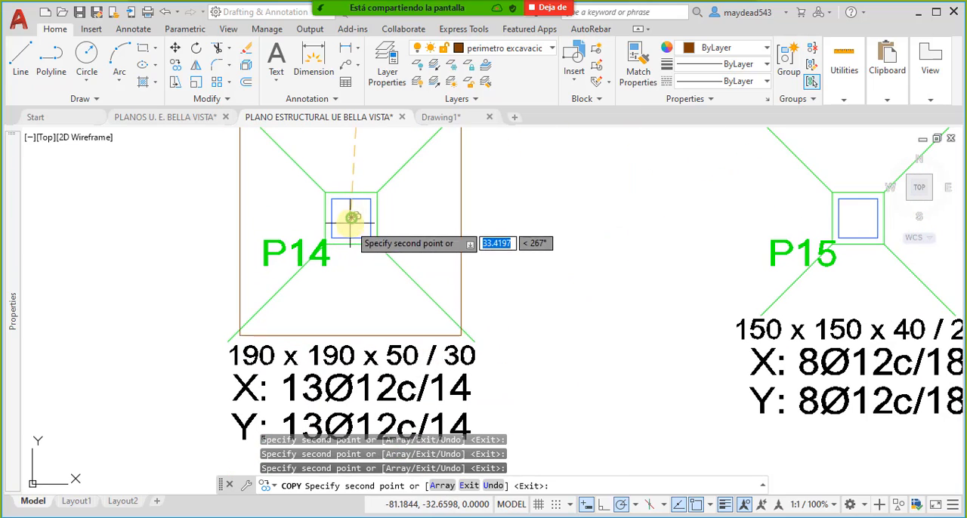
click(349, 219)
middle_drag(857, 219, 462, 280)
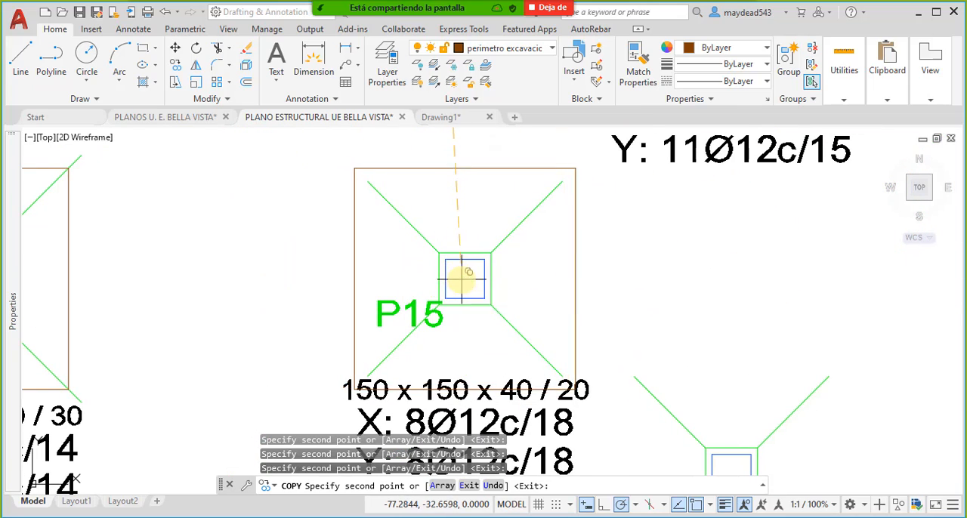
click(463, 280)
middle_drag(698, 350, 371, 227)
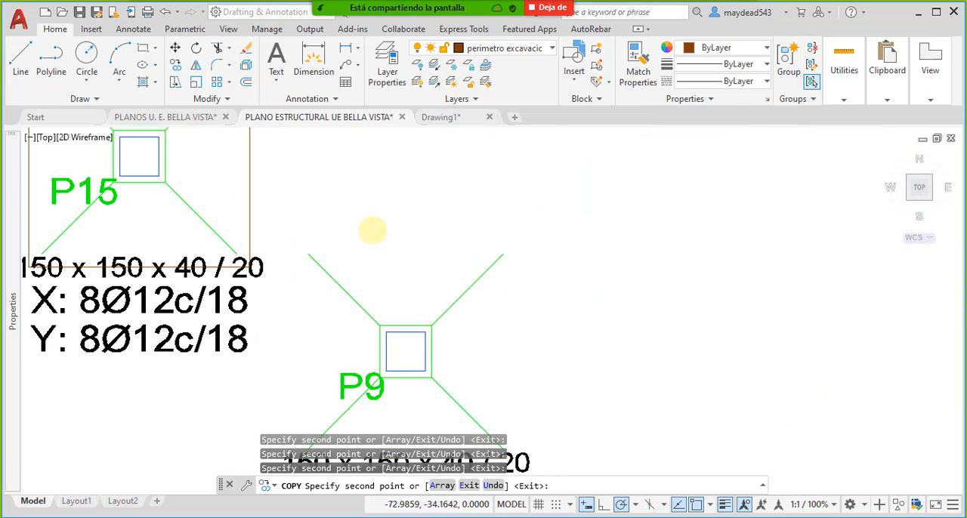
click(404, 338)
- Place perimeter copies centered on columns P10, P11 and P12
scroll(404, 337, down, 4)
scroll(598, 326, up, 3)
click(598, 324)
scroll(650, 328, down, 2)
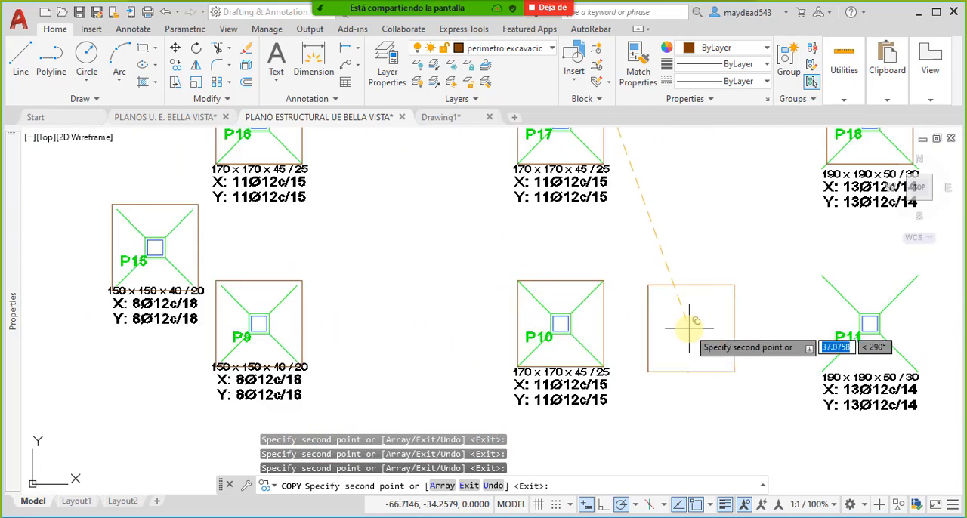
middle_drag(861, 325, 667, 315)
scroll(667, 315, up, 2)
click(679, 313)
scroll(587, 316, down, 4)
middle_drag(764, 321, 475, 323)
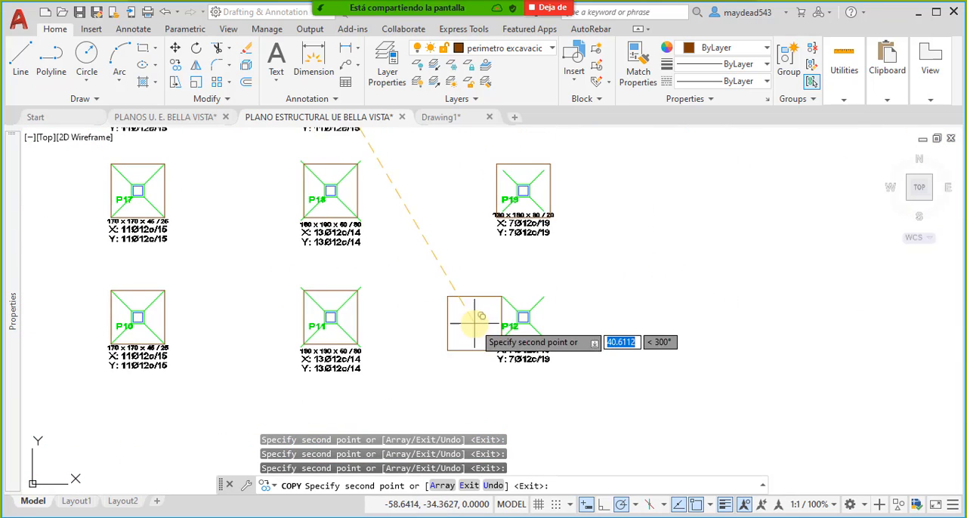
scroll(507, 323, up, 2)
click(547, 309)
- Place perimeter copies centered on columns P5, P6, P7 and P8
scroll(560, 273, down, 4)
middle_drag(390, 344, 542, 284)
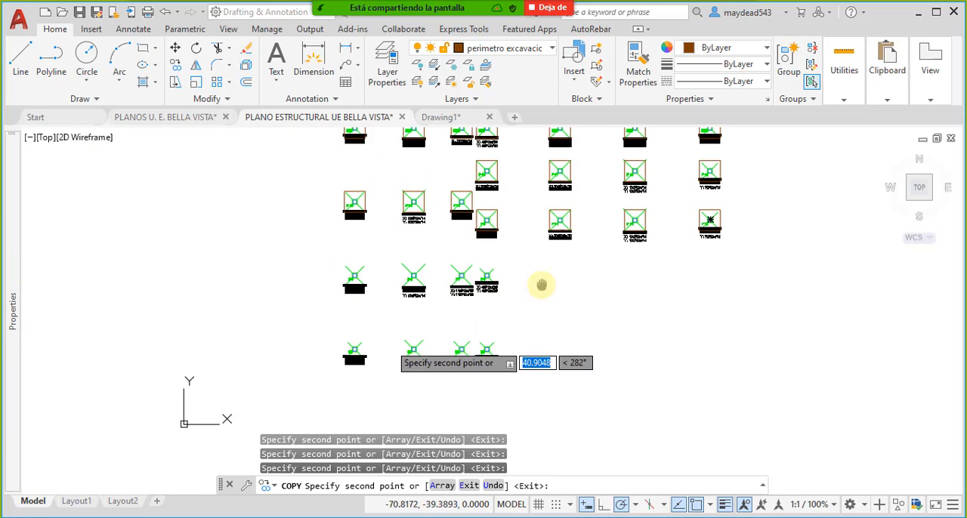
scroll(325, 269, up, 4)
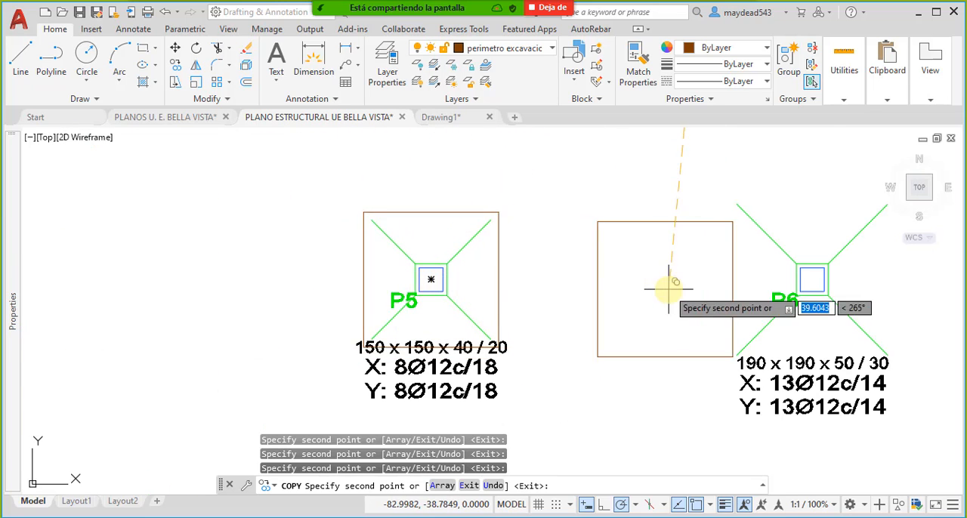
middle_drag(778, 287, 356, 296)
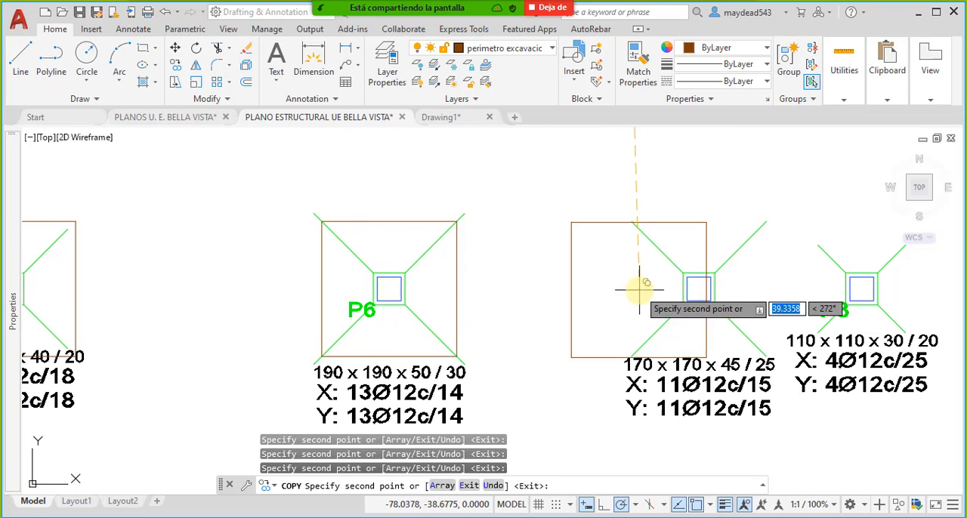
middle_drag(648, 292, 486, 295)
click(536, 290)
middle_drag(722, 295, 620, 295)
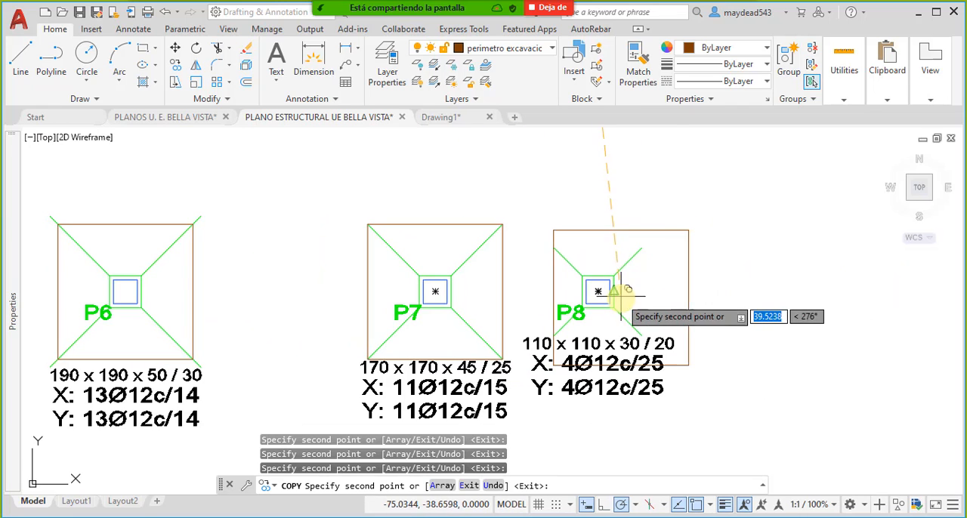
click(598, 292)
- Place perimeter copies centered on columns P1 and P2 in the lowest row of footings
scroll(634, 250, down, 4)
middle_drag(553, 357, 619, 278)
middle_drag(552, 390, 412, 324)
scroll(447, 310, up, 4)
click(457, 315)
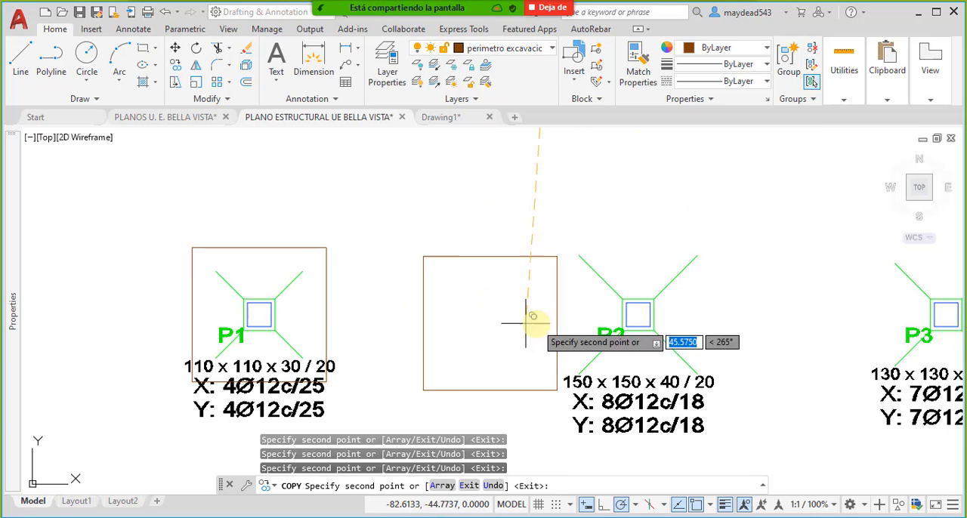
click(639, 313)
- Place the remaining perimeter copies of the lowest row centered on columns P3 and P4
scroll(686, 313, down, 3)
middle_drag(687, 313, 496, 302)
scroll(574, 309, up, 3)
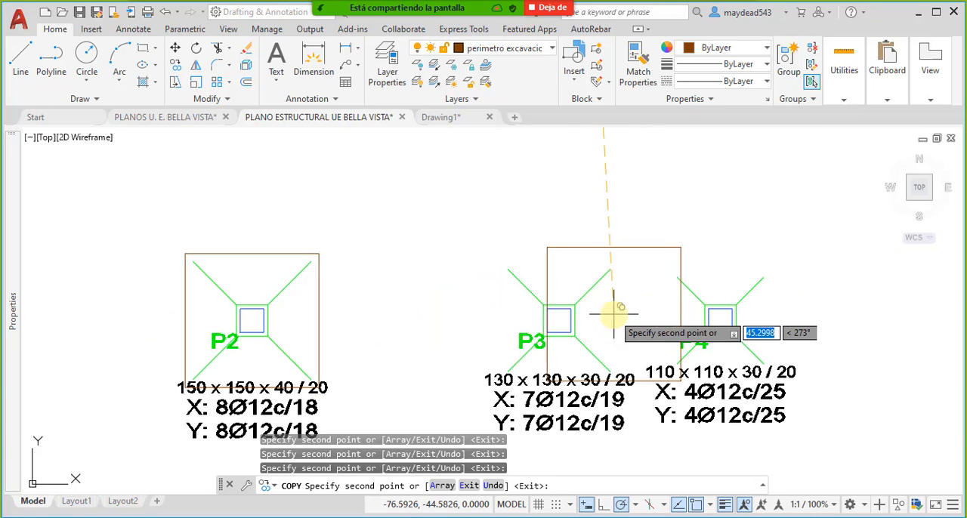
click(559, 316)
middle_drag(732, 309, 591, 307)
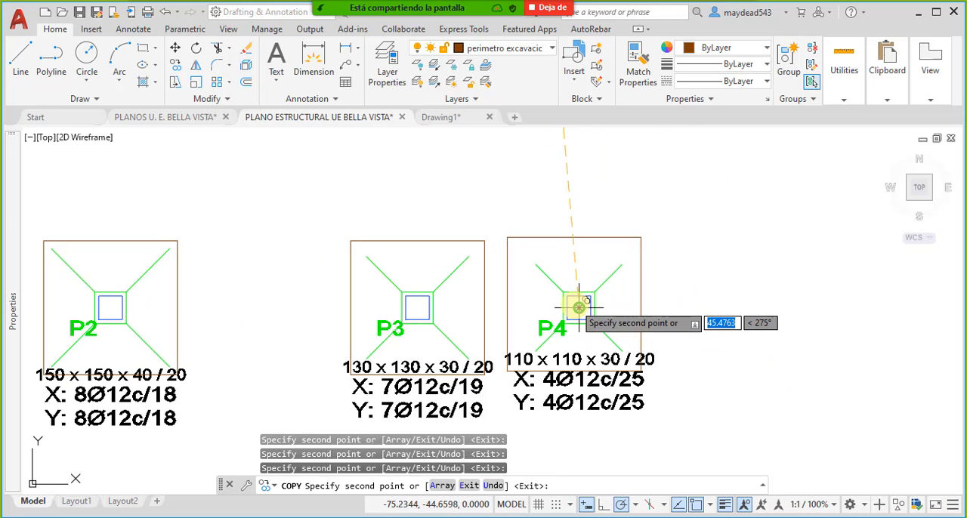
click(579, 307)
scroll(580, 306, down, 3)
scroll(590, 302, down, 2)
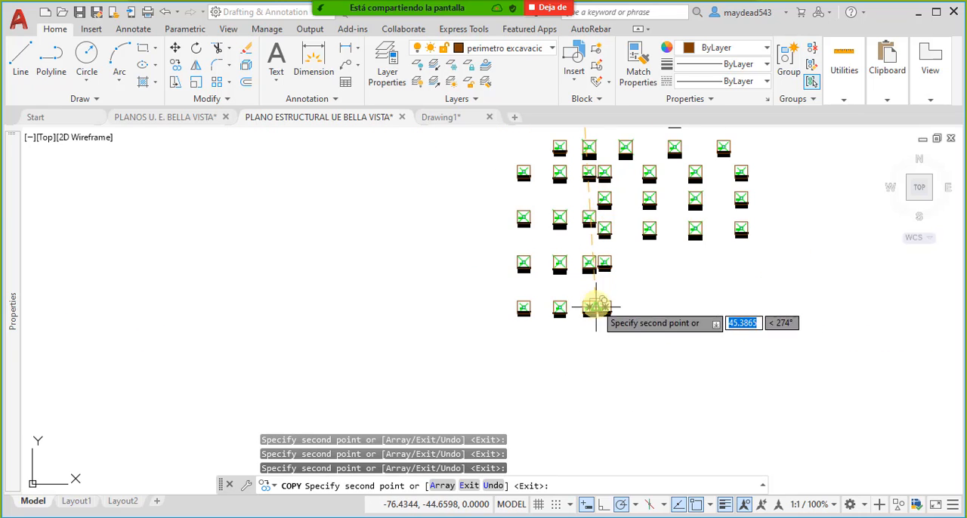
- Finish copying and stretch the width of the perimeter block on footing P43 to 1.80 at the footing's lower-right corner
key(Escape)
scroll(572, 180, up, 5)
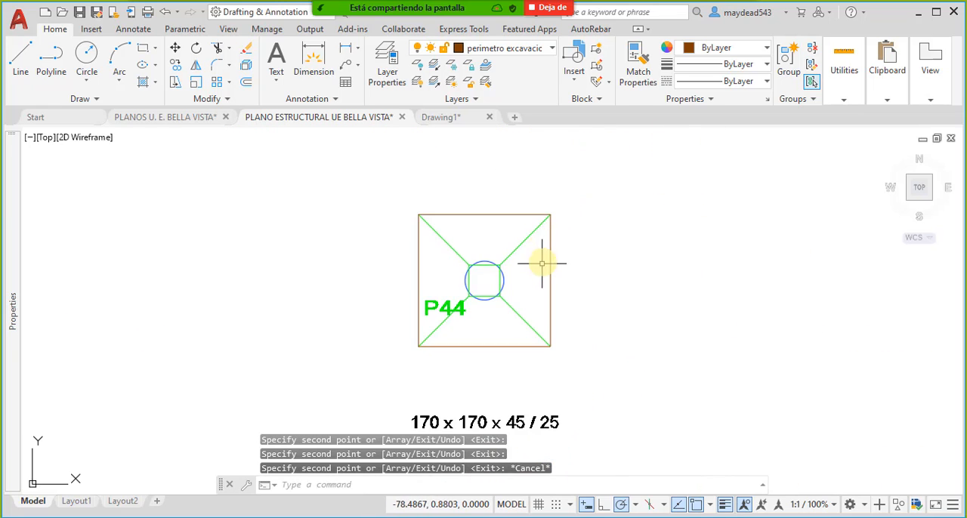
scroll(529, 317, down, 4)
scroll(514, 330, up, 5)
click(559, 319)
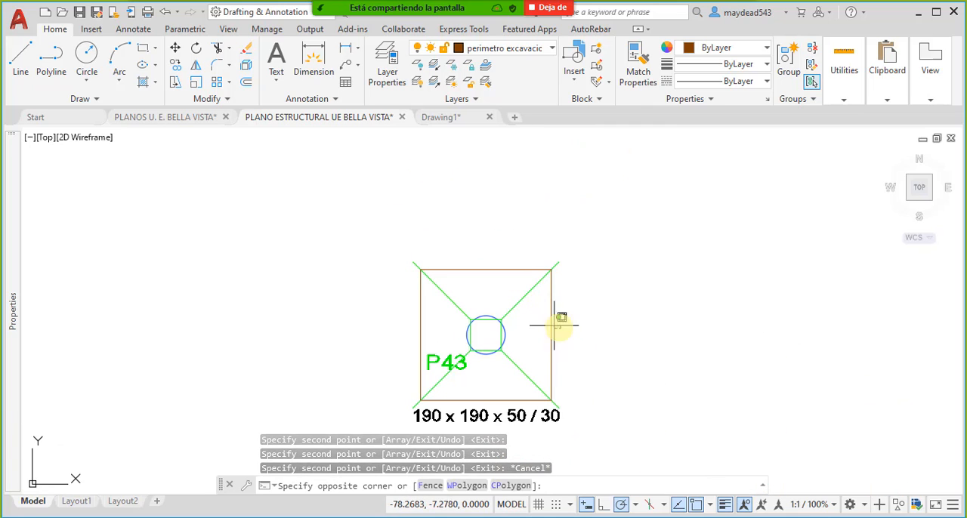
click(536, 323)
scroll(557, 402, up, 4)
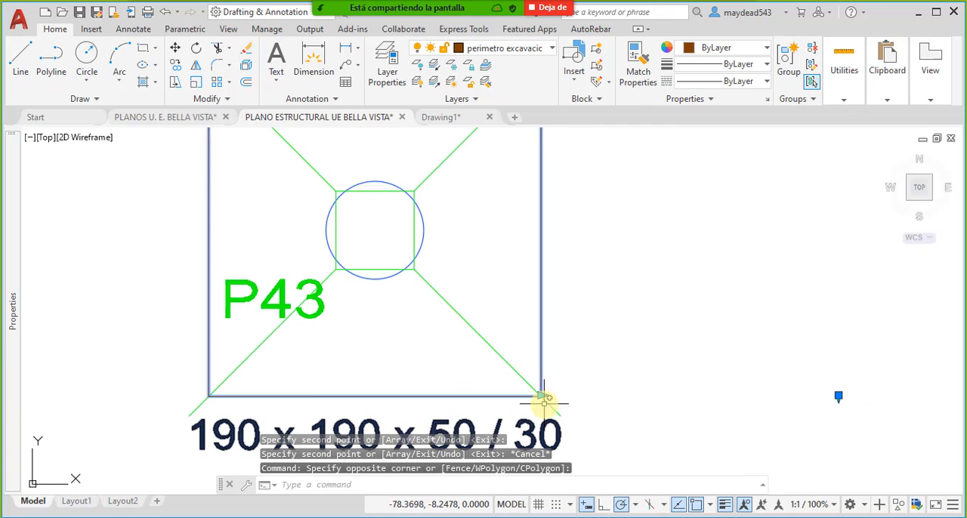
click(552, 399)
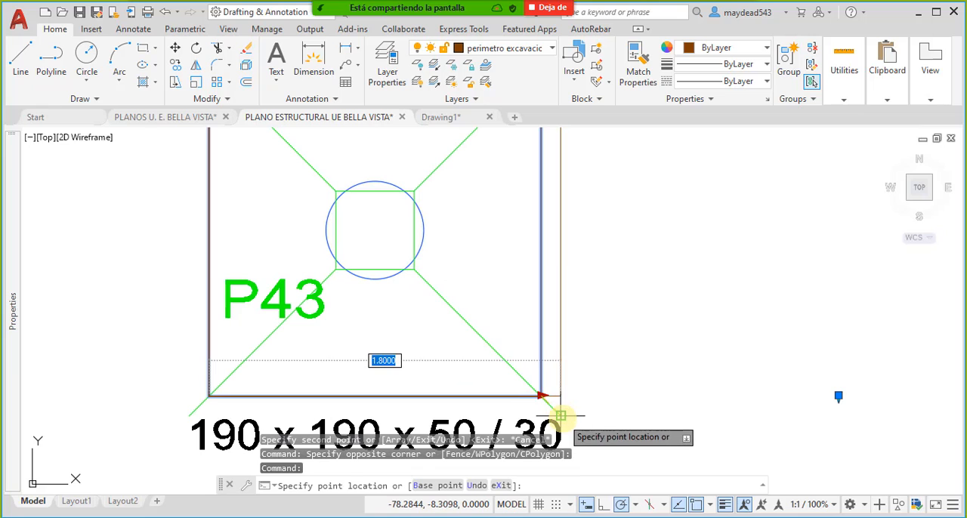
click(561, 412)
scroll(732, 376, down, 4)
scroll(702, 371, up, 2)
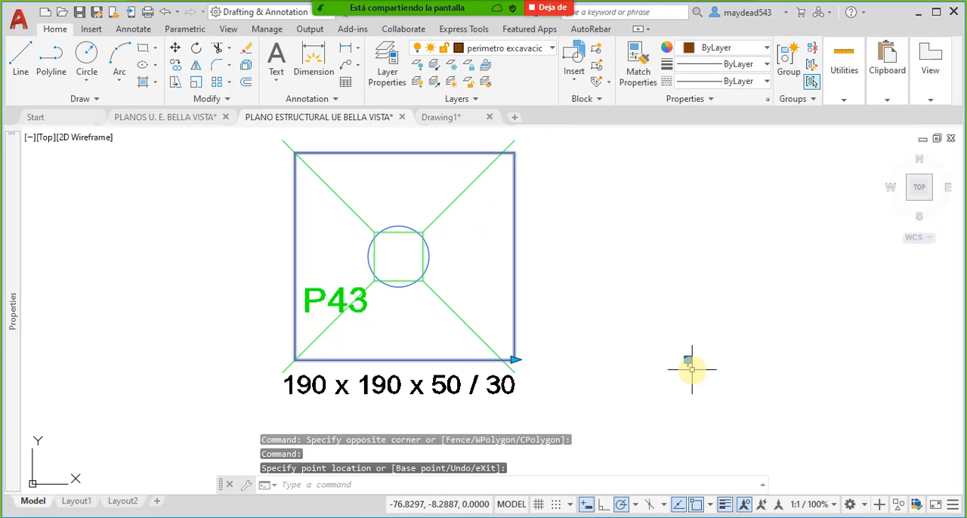
- Stretch the height of the P43 perimeter block down to the footing's lower-right corner and clear the selection
scroll(688, 366, up, 5)
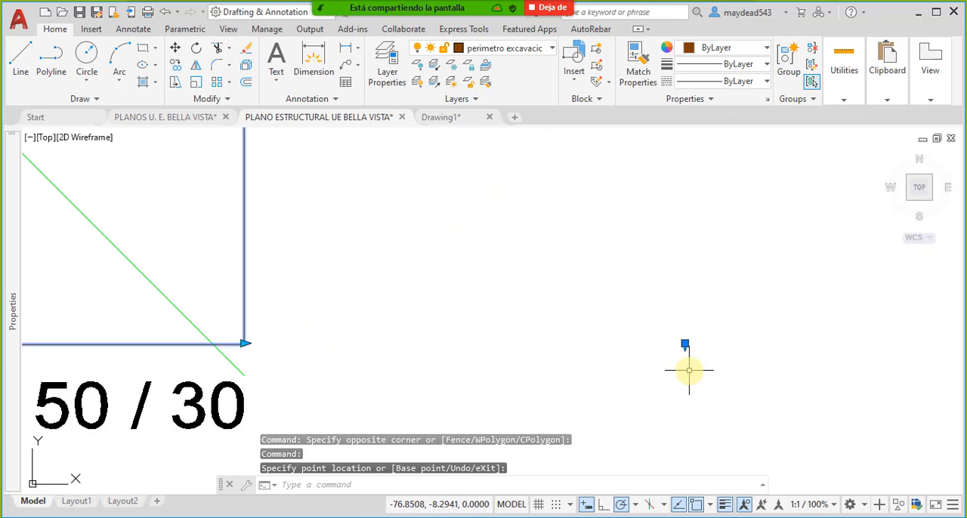
click(683, 331)
scroll(676, 335, down, 5)
scroll(489, 349, up, 2)
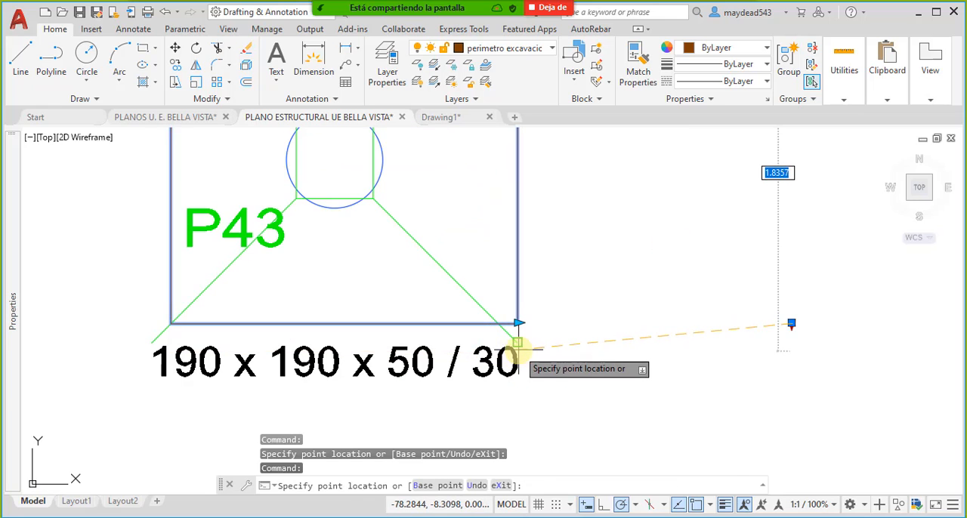
scroll(521, 329, down, 6)
key(Escape)
scroll(505, 241, up, 2)
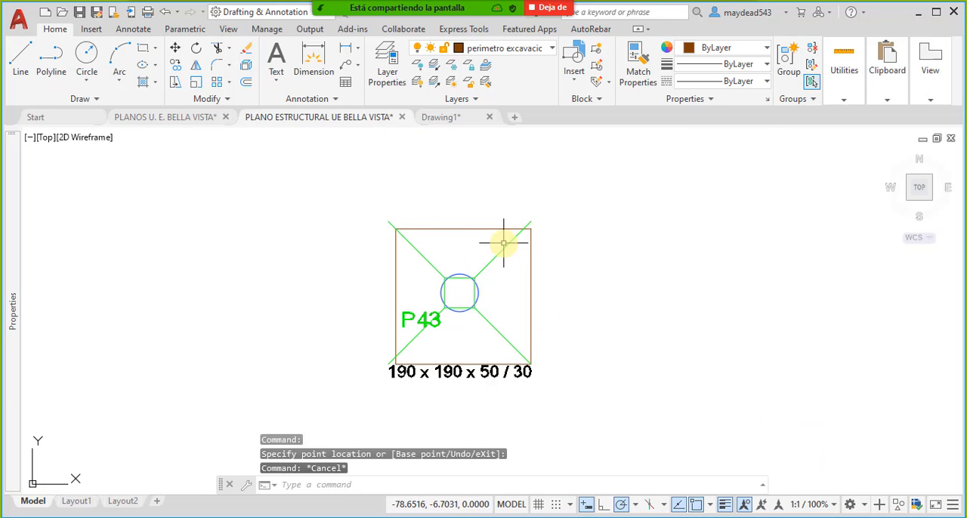
click(504, 243)
click(507, 282)
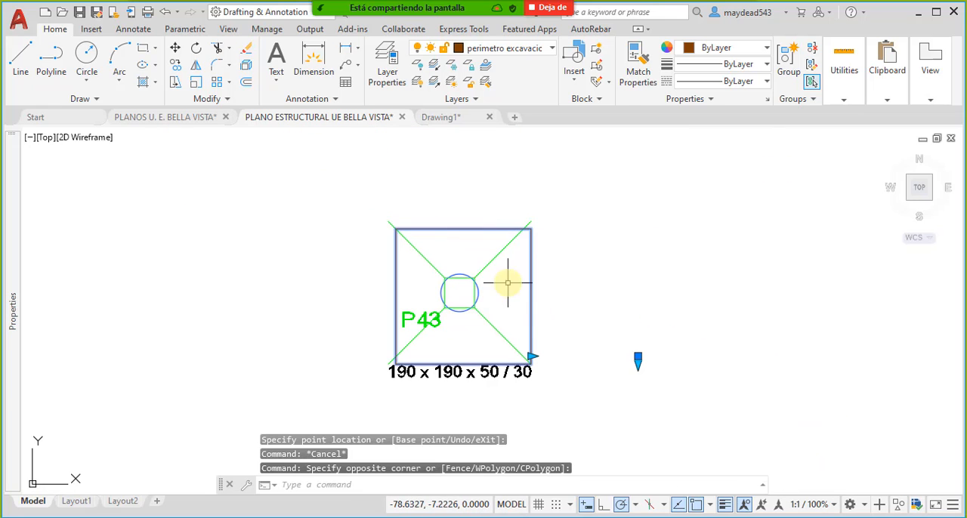
key(Escape)
click(565, 306)
click(524, 287)
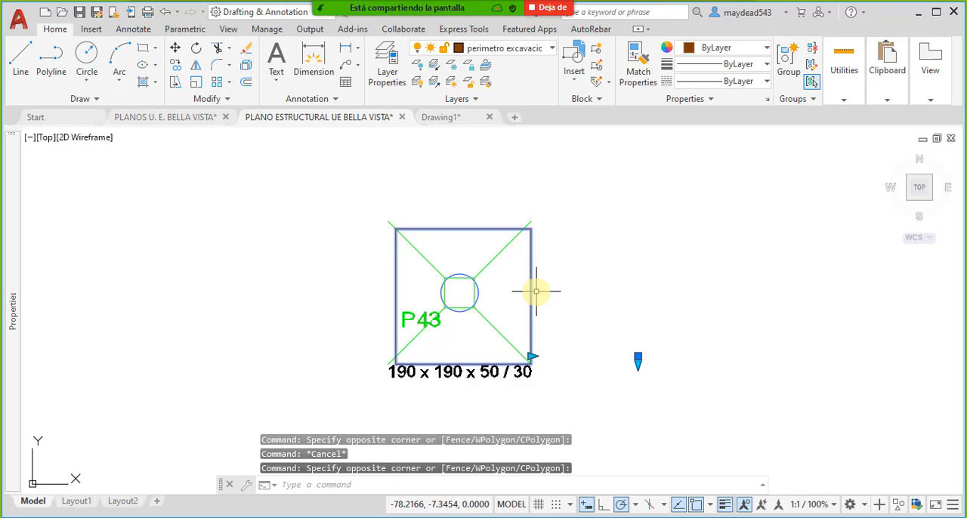
key(Escape)
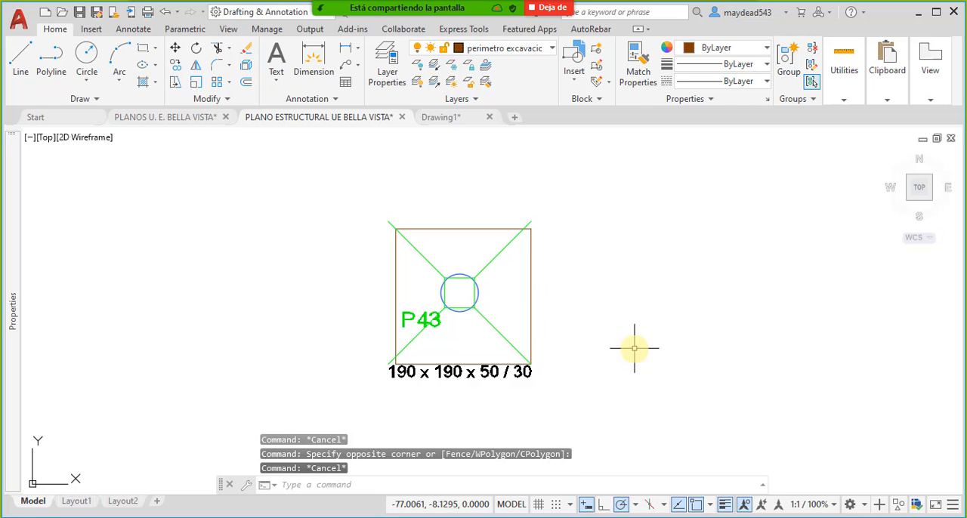
- Open the definition of the perimeter block on footing P43 for editing in the Block Editor
double_click(532, 282)
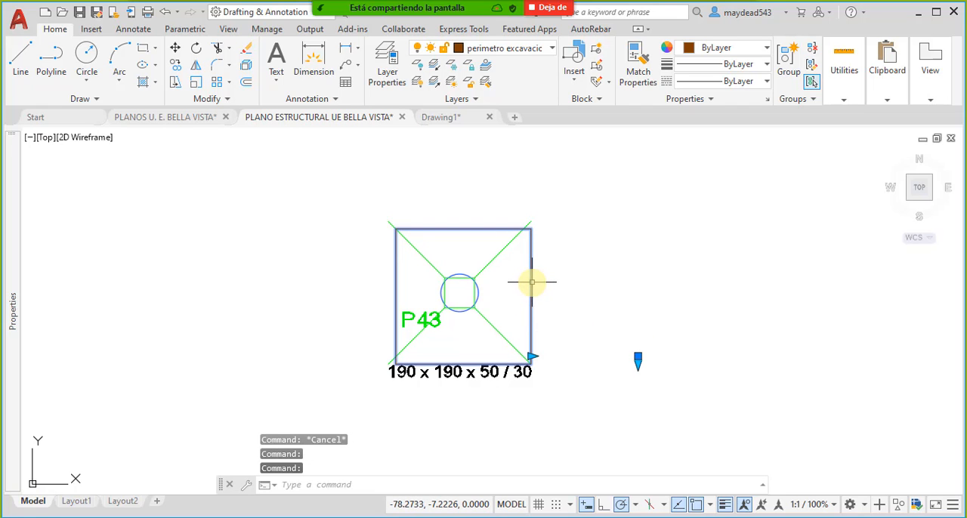
click(452, 362)
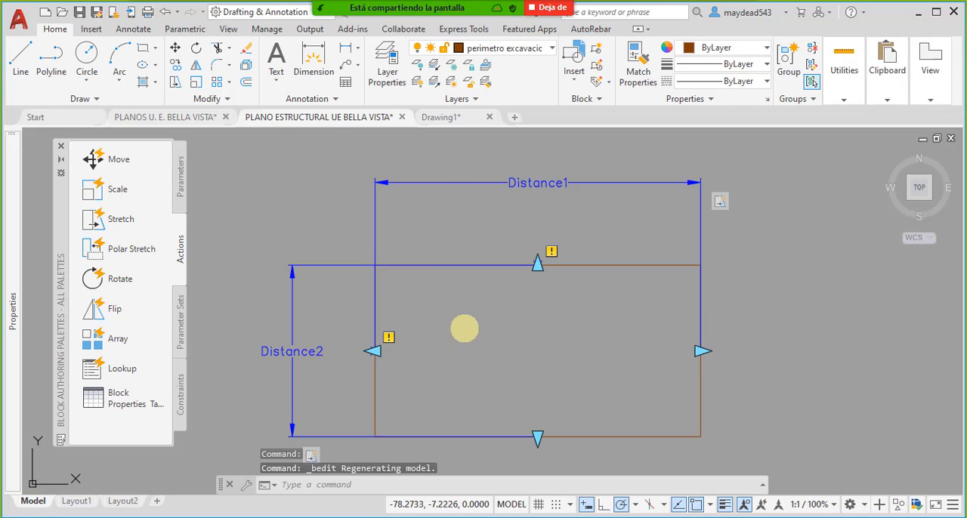
middle_drag(439, 332, 445, 292)
key(Escape)
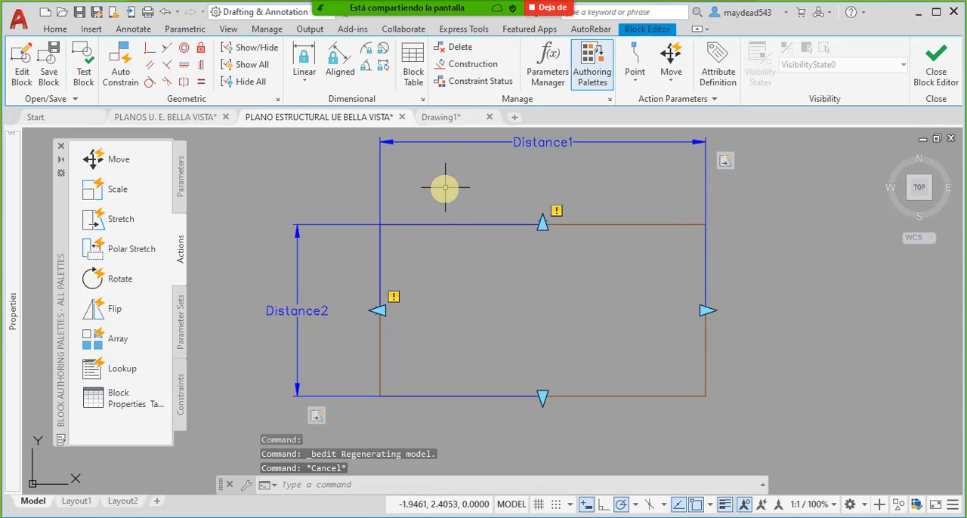
- Examine the Distance2 linear parameter and its grips in the perimeter block definition, leaving it deselected
click(444, 187)
click(309, 173)
key(Escape)
click(323, 330)
click(234, 340)
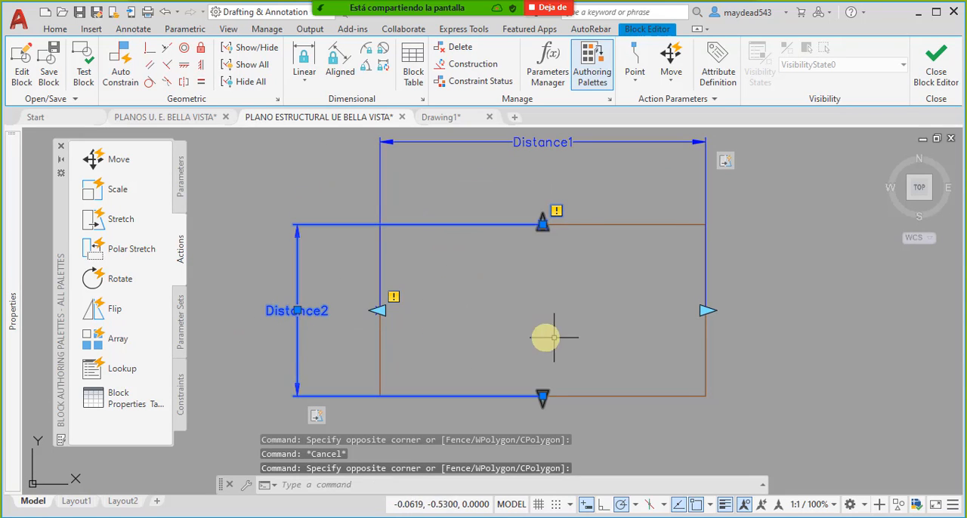
key(Escape)
middle_drag(512, 318, 514, 302)
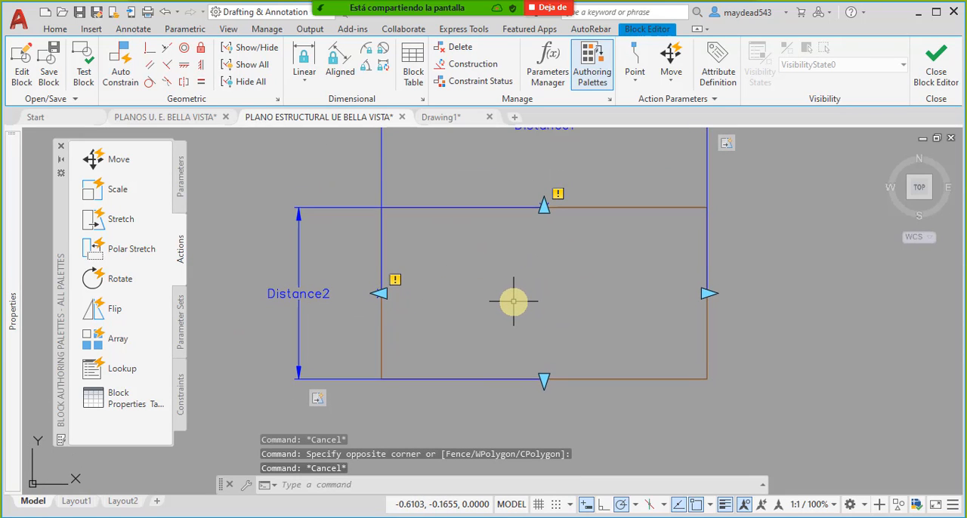
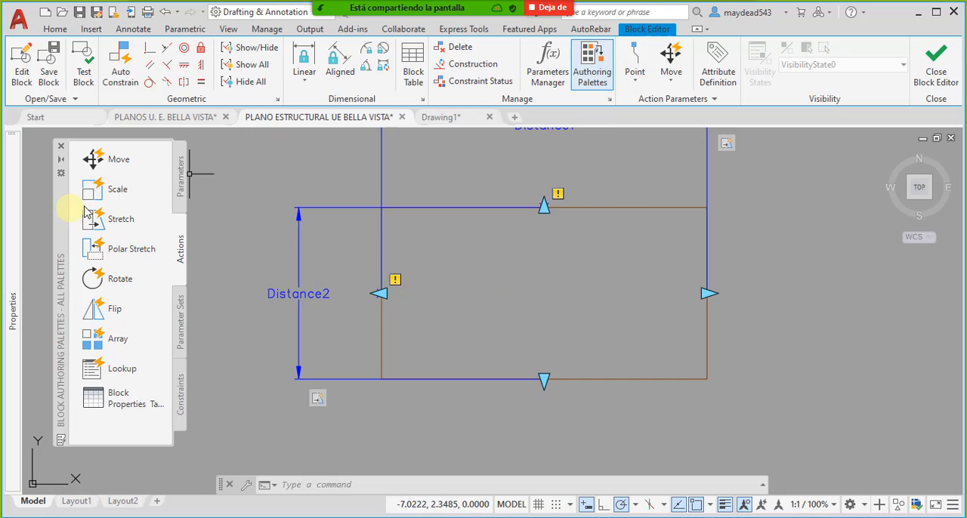
- Add a Point parameter at the perimeter rectangle's lower-left corner and place its label below the corner
click(178, 185)
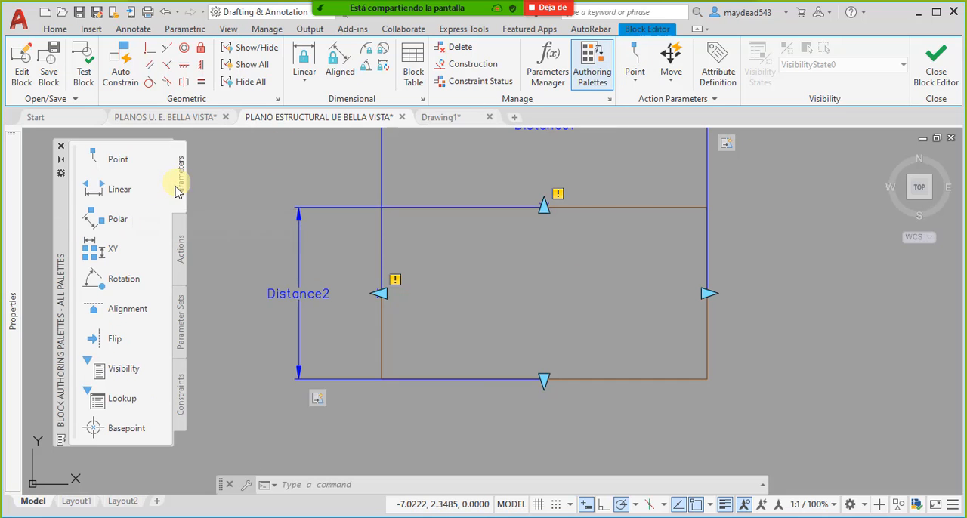
click(112, 165)
scroll(382, 287, up, 3)
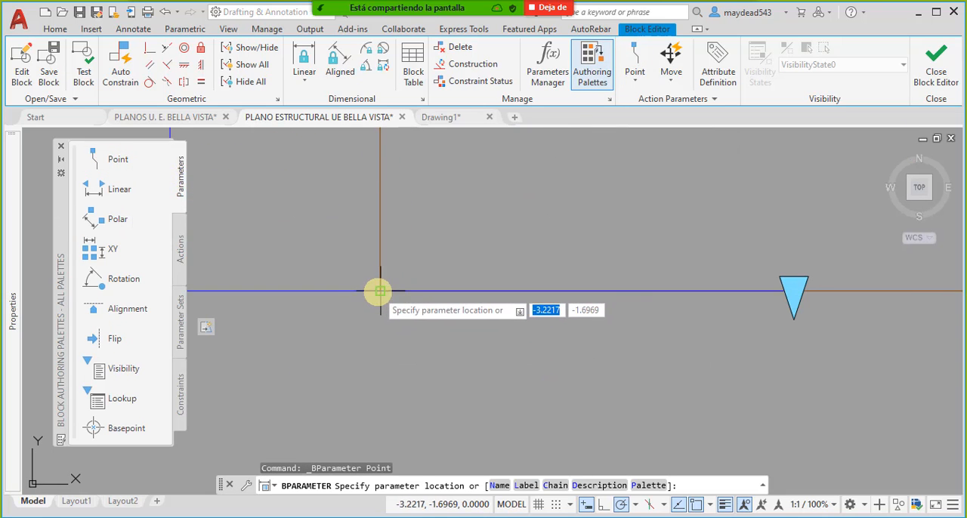
click(379, 291)
scroll(382, 285, down, 3)
click(424, 359)
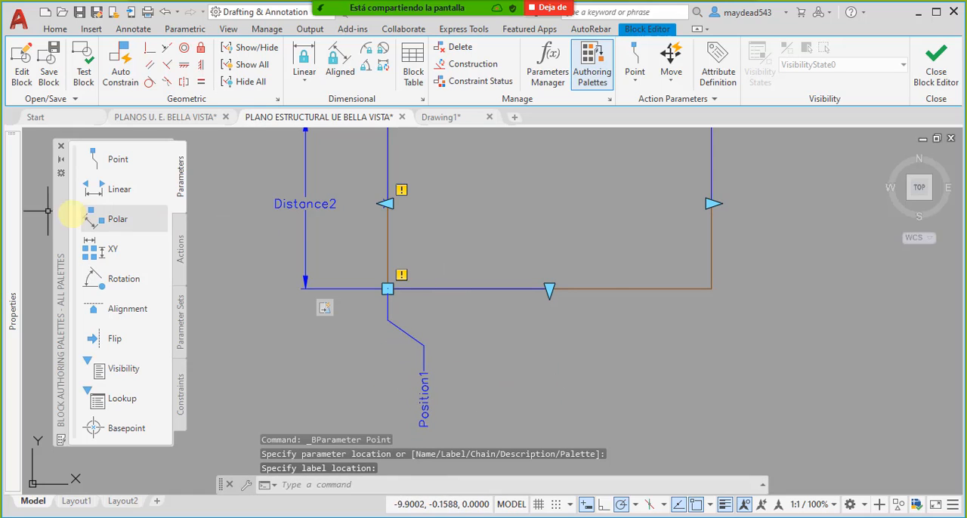
- Assign a Move action to the point parameter for the whole perimeter block, and close the Block Editor saving the changes
click(179, 253)
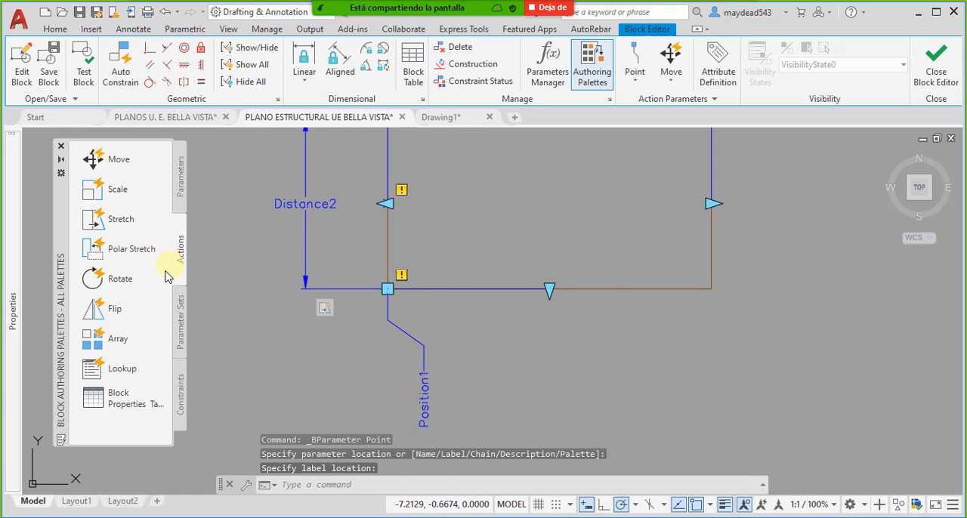
click(123, 160)
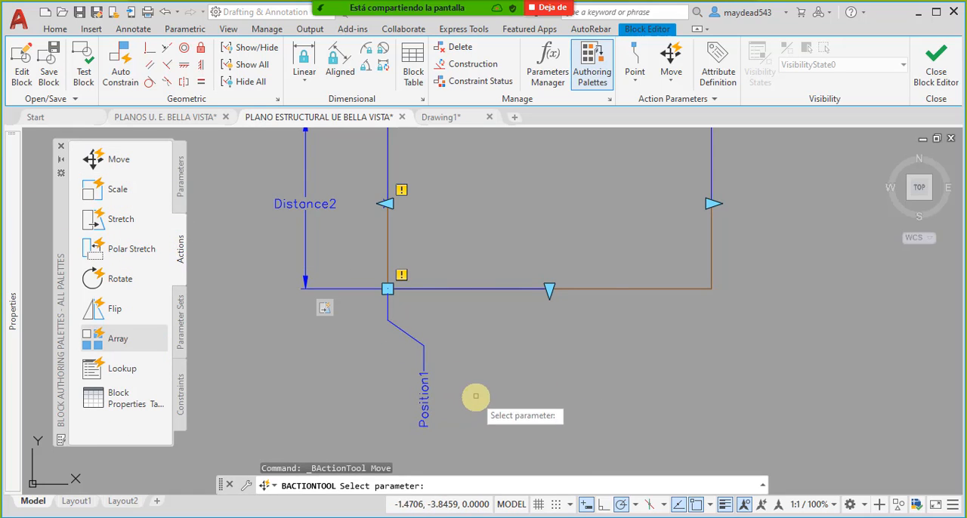
click(420, 345)
scroll(465, 335, down, 4)
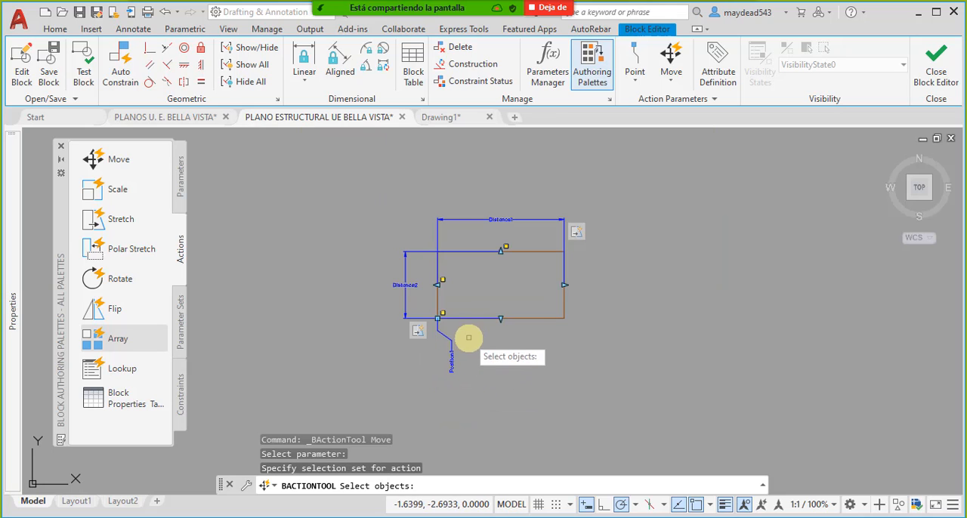
click(591, 333)
click(364, 226)
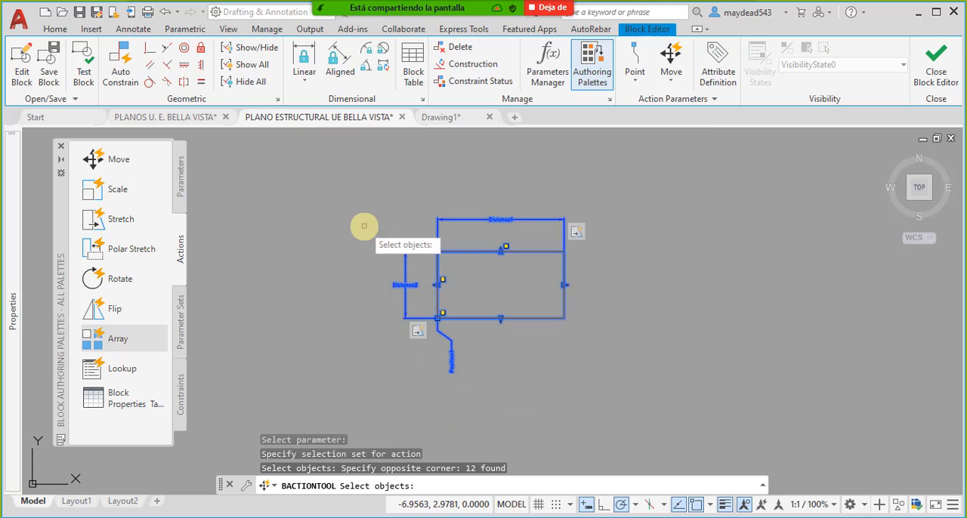
right_click(626, 243)
click(948, 69)
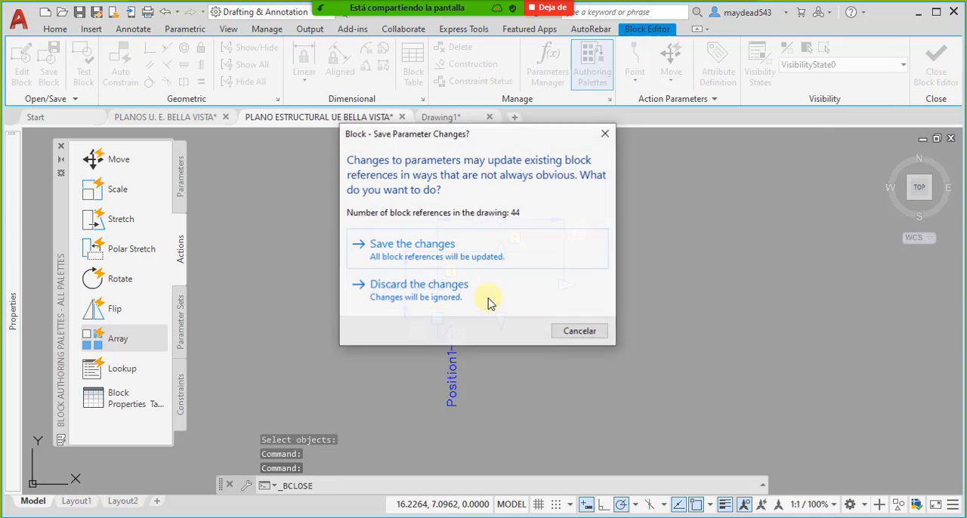
click(452, 252)
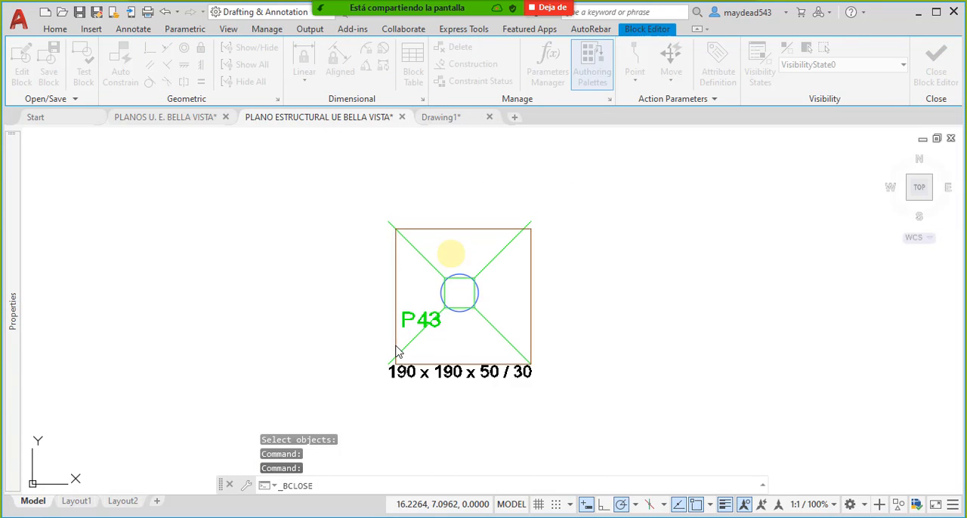
- Move the P43 perimeter block by its lower-left corner onto the footing's lower-left corner
click(419, 297)
middle_drag(413, 372, 485, 316)
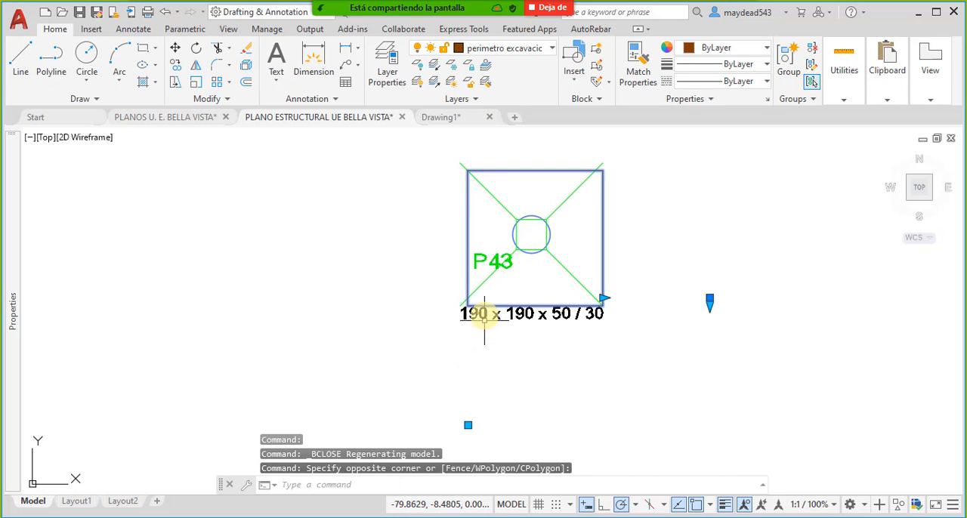
click(468, 426)
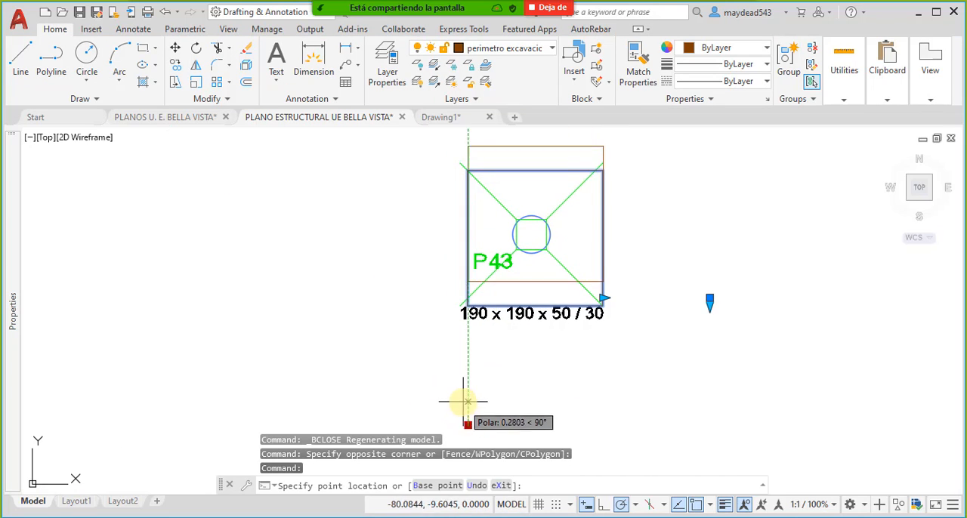
key(Escape)
scroll(473, 306, up, 4)
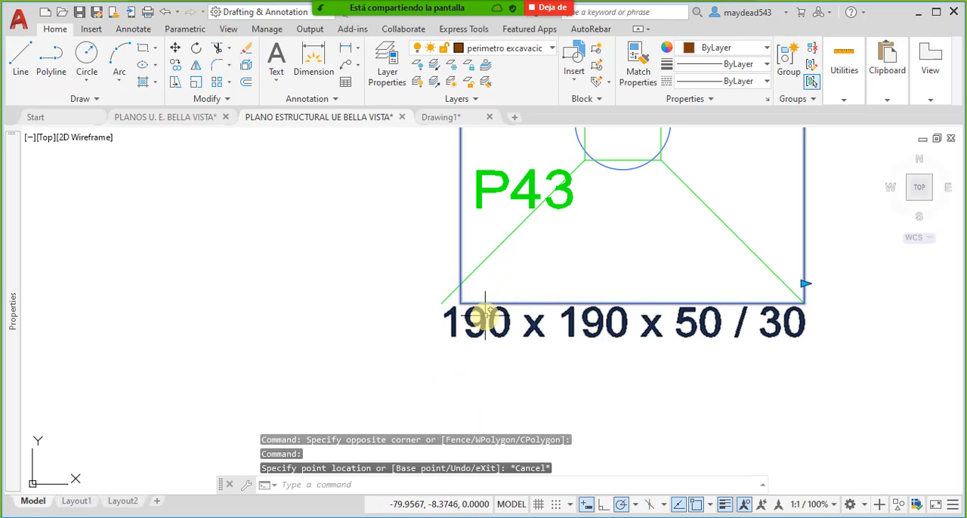
text(m)
key(Return)
click(461, 303)
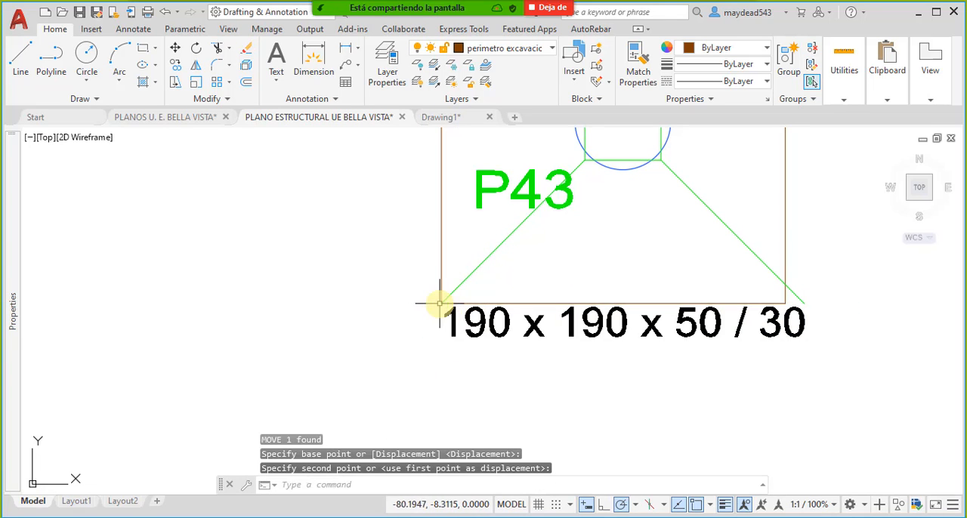
- Stretch the width of the P43 perimeter block to the footing's lower-right corner
scroll(495, 302, down, 6)
click(529, 275)
scroll(524, 307, up, 6)
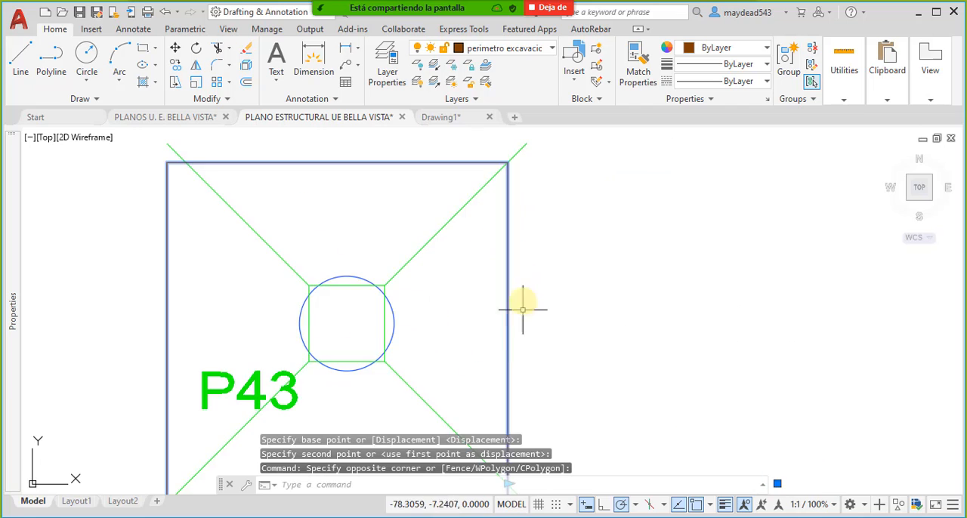
scroll(533, 350, down, 4)
scroll(529, 363, up, 3)
scroll(522, 366, up, 2)
click(535, 361)
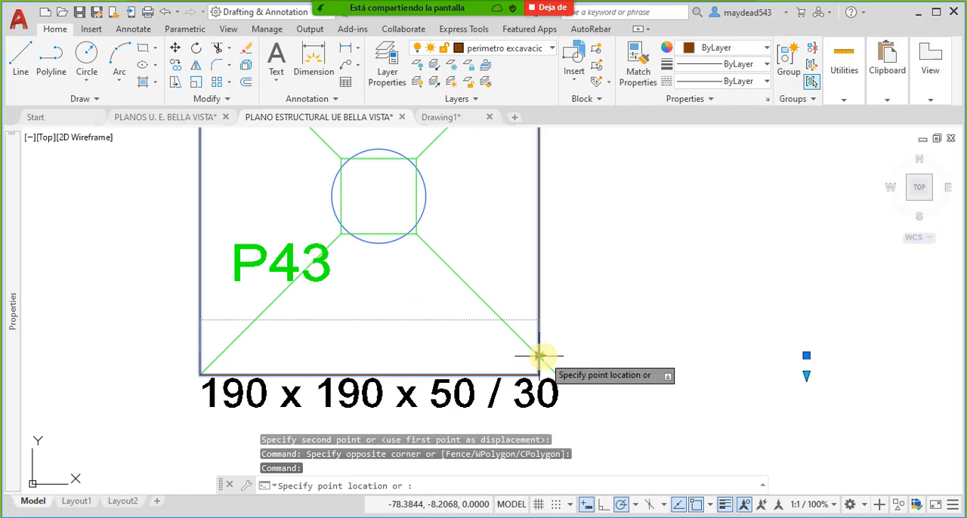
click(557, 356)
scroll(781, 380, down, 2)
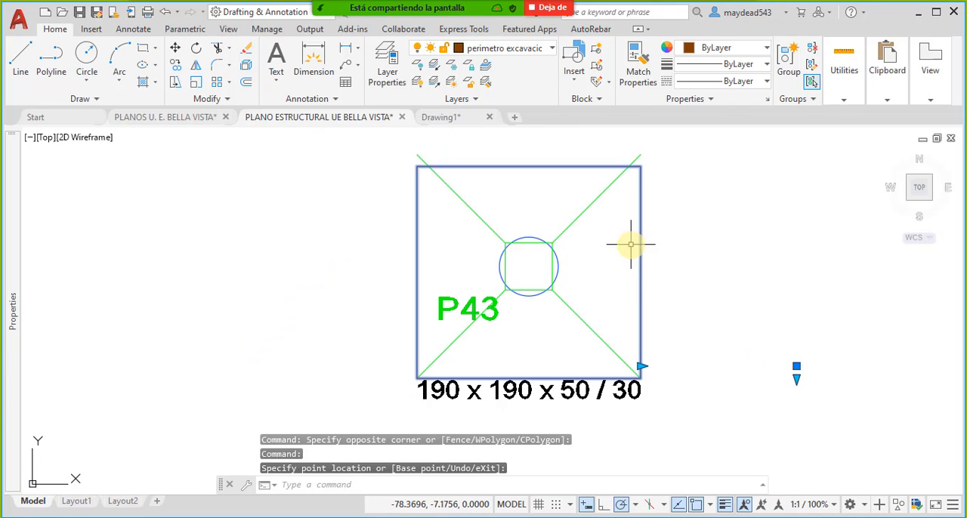
- Move the P43 perimeter block up 0.10, from its upper-left corner to the footing's upper-left corner
click(448, 272)
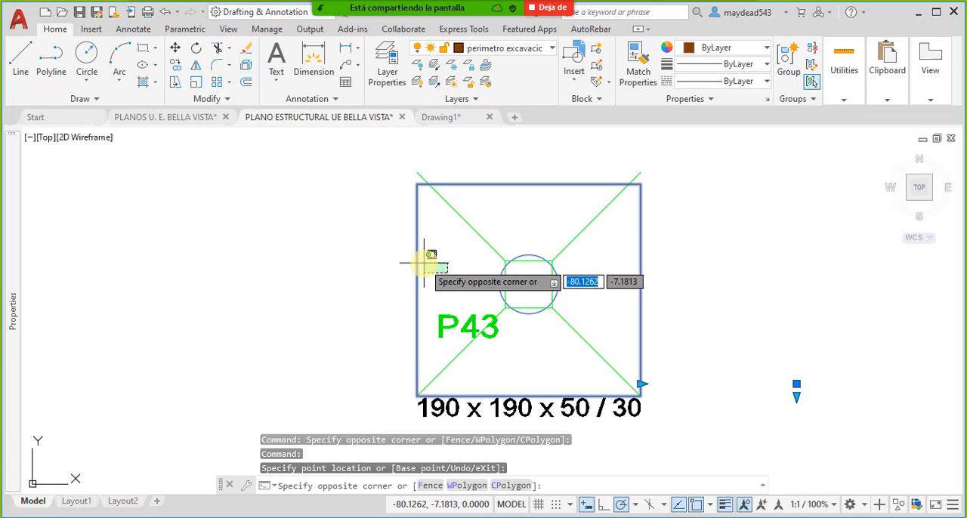
click(413, 258)
middle_drag(415, 236, 423, 259)
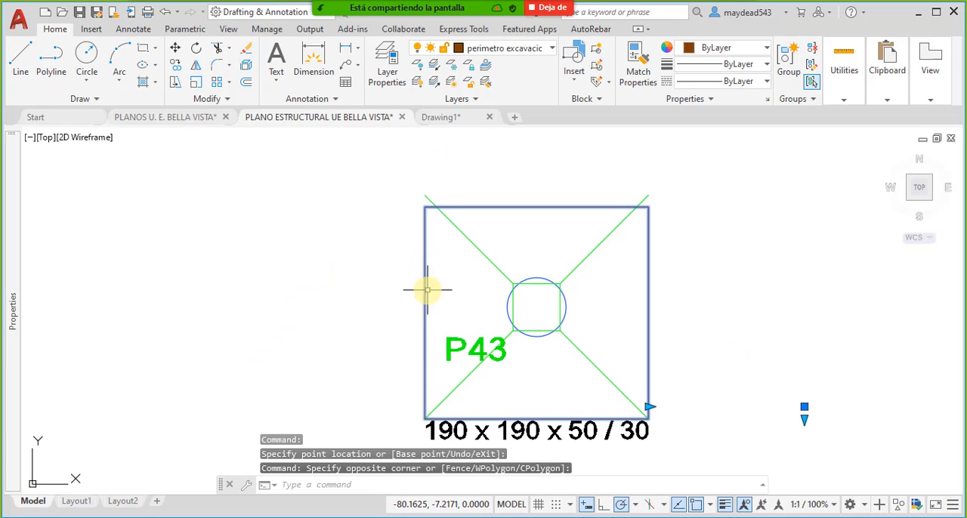
text(m)
key(Return)
click(425, 208)
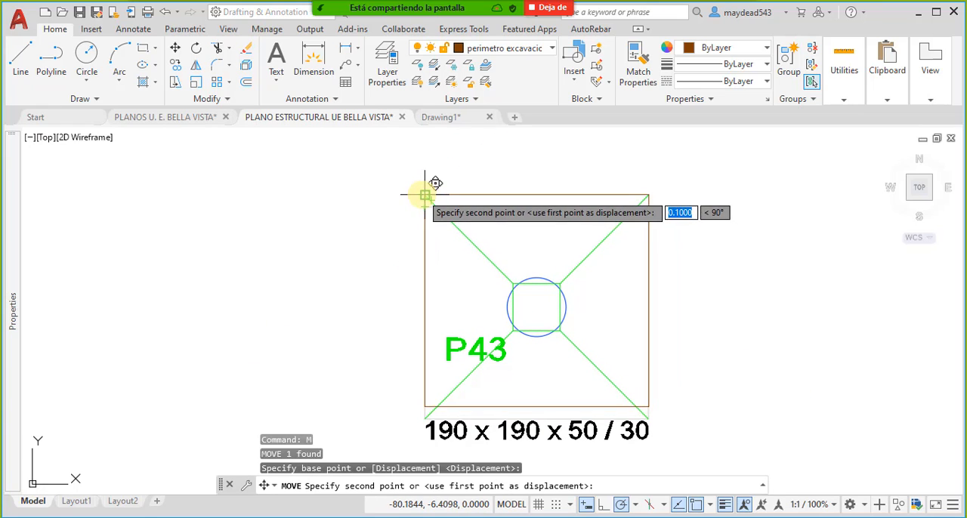
click(424, 196)
- Stretch the height of the P43 perimeter block to 1.90 at the footing's lower-right corner and clear the selection
middle_drag(691, 368, 646, 316)
click(639, 292)
click(603, 302)
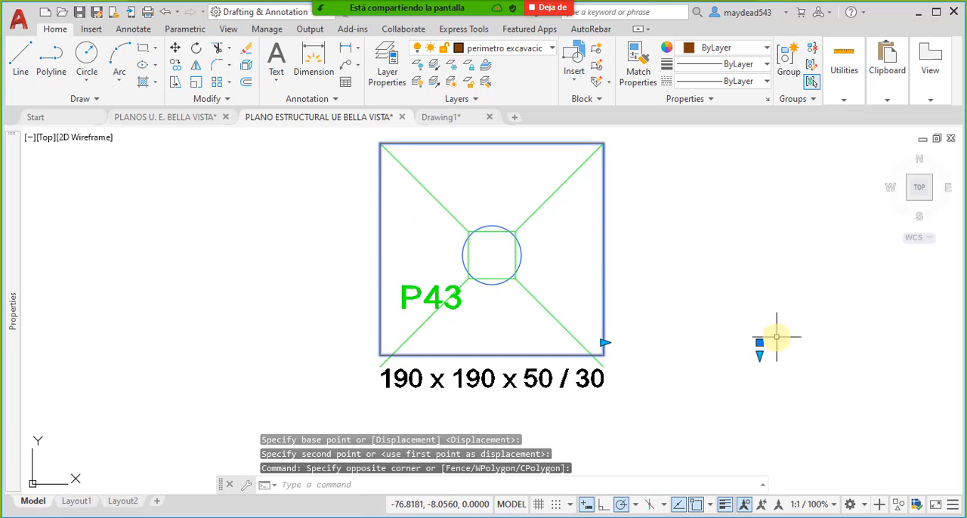
click(759, 354)
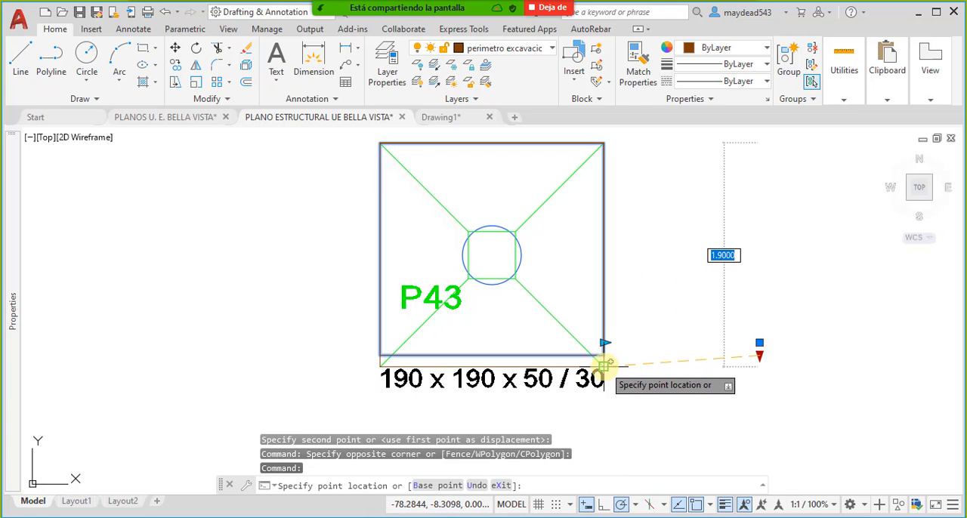
click(605, 369)
scroll(647, 330, down, 5)
key(Escape)
- Stretch the width of the perimeter block on footing P39 to 1.40 at the footing's lower-right corner
middle_drag(648, 330, 529, 356)
scroll(637, 389, up, 2)
scroll(638, 389, up, 2)
middle_drag(637, 388, 594, 265)
click(609, 328)
click(590, 289)
scroll(548, 348, up, 6)
scroll(556, 349, down, 3)
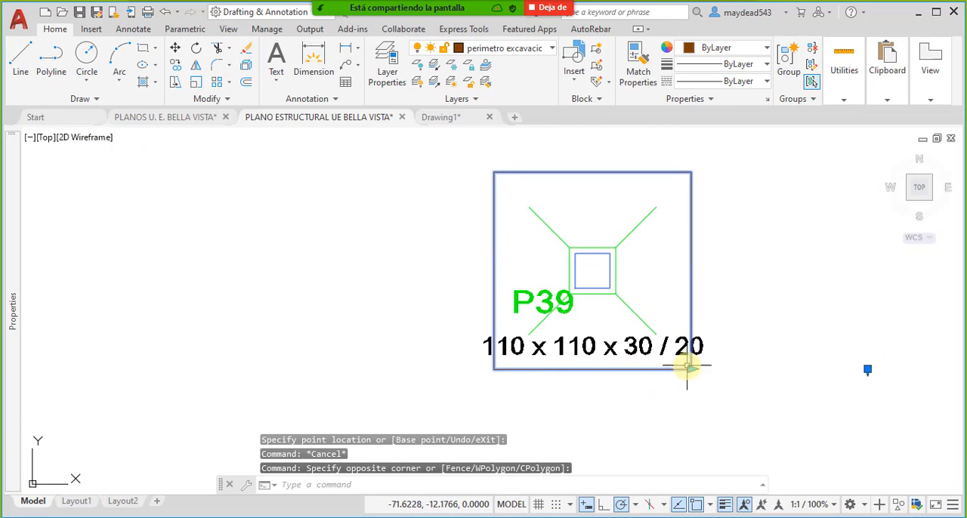
scroll(687, 368, up, 3)
click(693, 382)
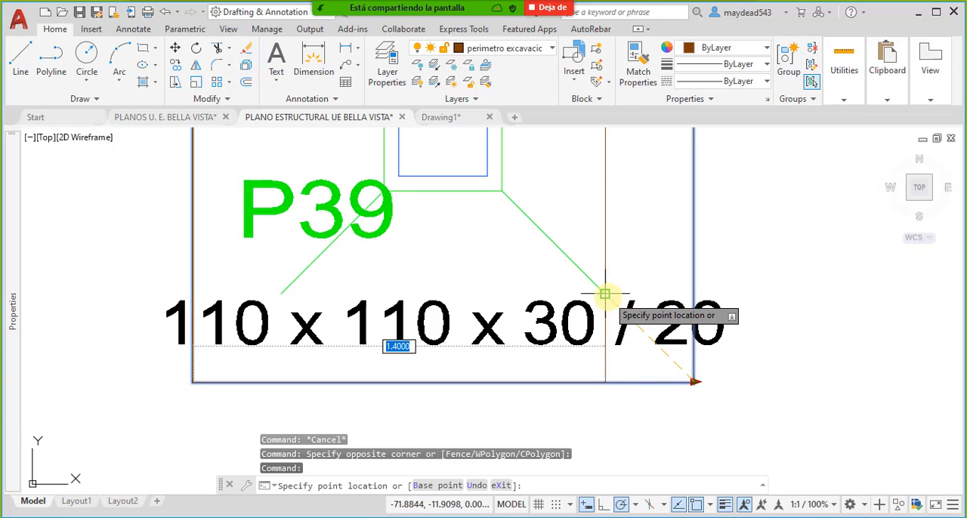
scroll(619, 309, down, 3)
scroll(746, 351, up, 5)
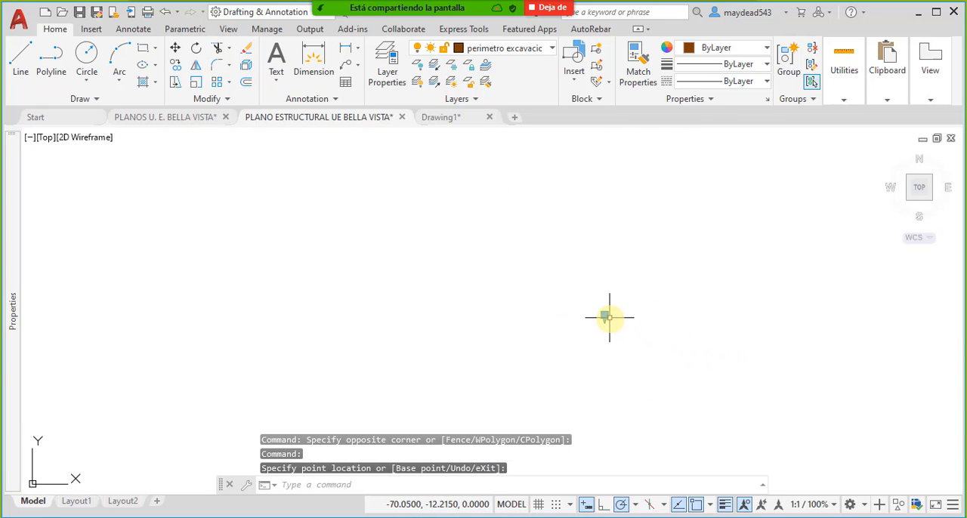
- Stretch the height of the P39 perimeter block to the footing's lower-right corner
click(605, 316)
scroll(594, 324, down, 4)
scroll(555, 303, up, 5)
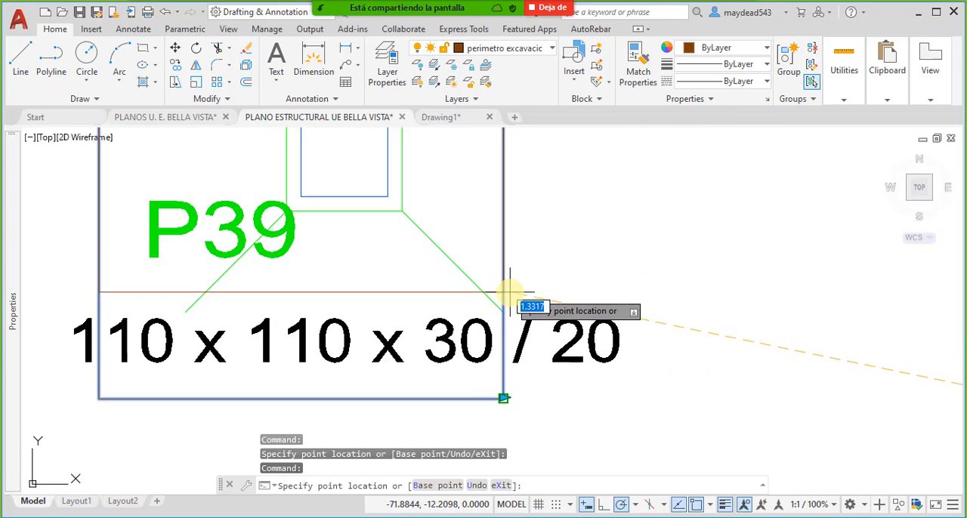
click(502, 312)
scroll(503, 312, down, 6)
scroll(551, 296, up, 2)
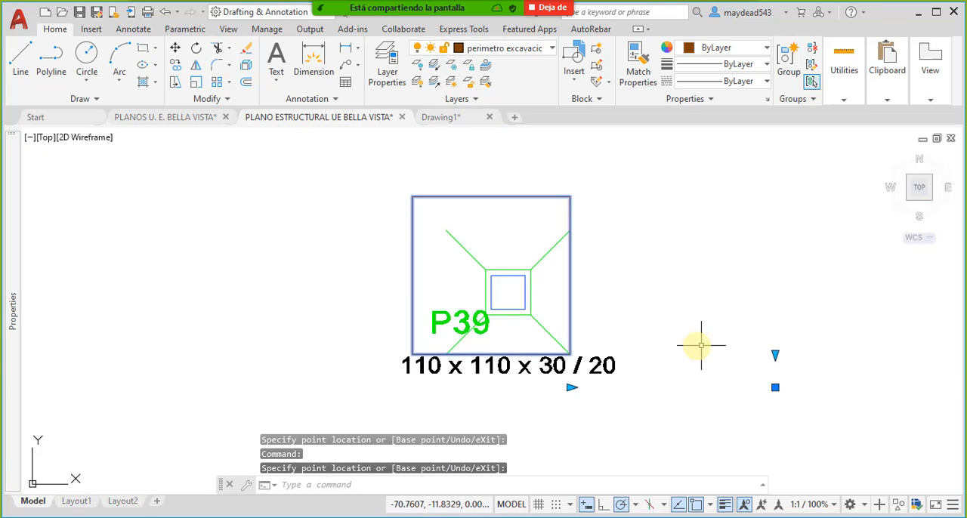
- Move the P39 perimeter block by its upper-left corner onto the footing's upper-left corner
click(462, 215)
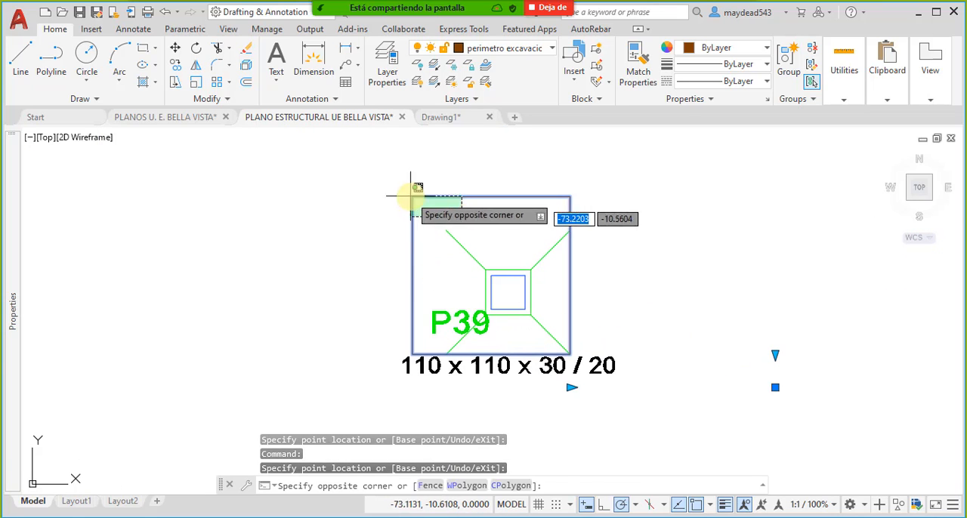
click(389, 187)
text(m)
key(Return)
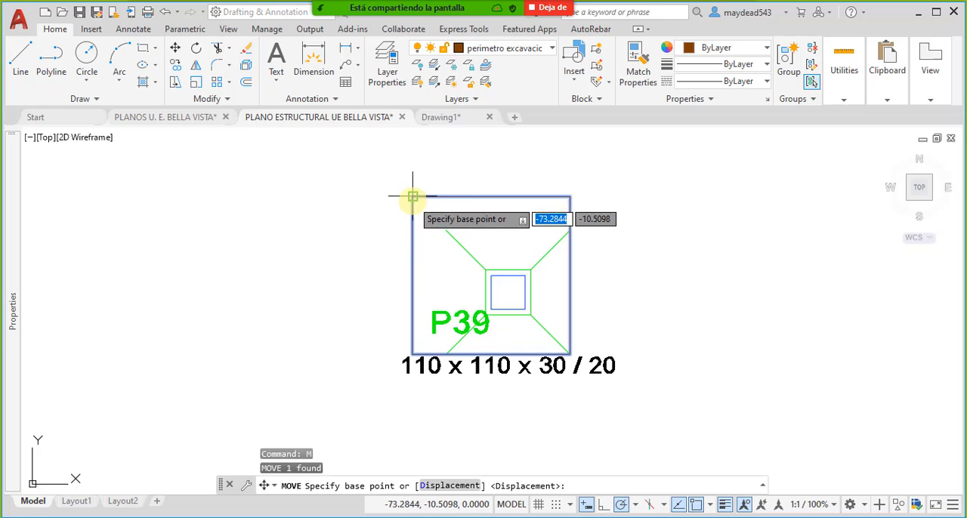
click(412, 197)
middle_drag(558, 334, 553, 306)
- Stretch the P39 perimeter block to 1.10 wide and 1.10 high at the footing's lower-right corner, and clear the selection
click(535, 384)
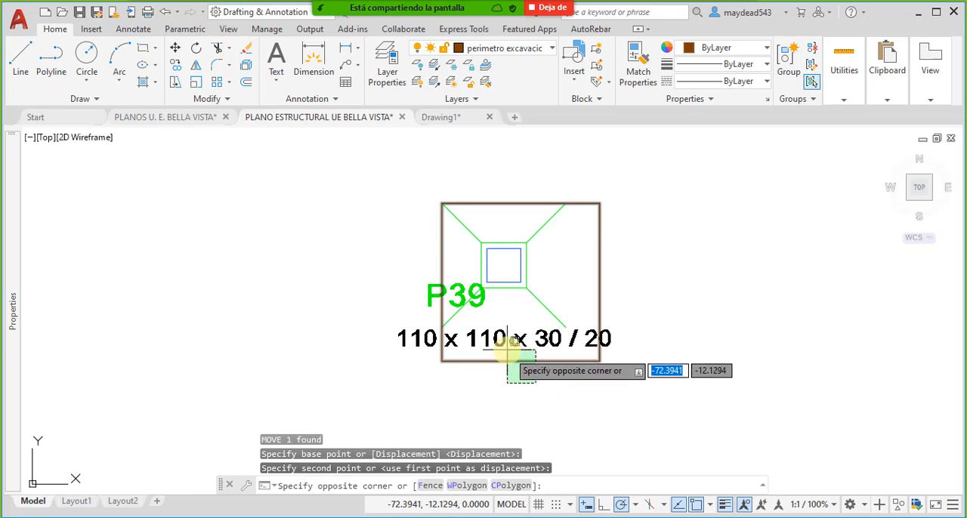
click(510, 352)
click(602, 393)
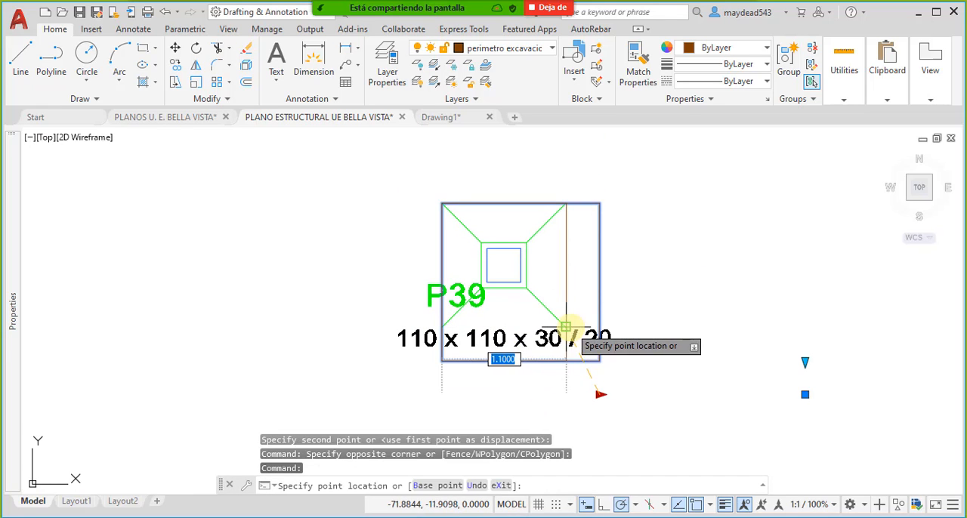
click(568, 328)
click(805, 364)
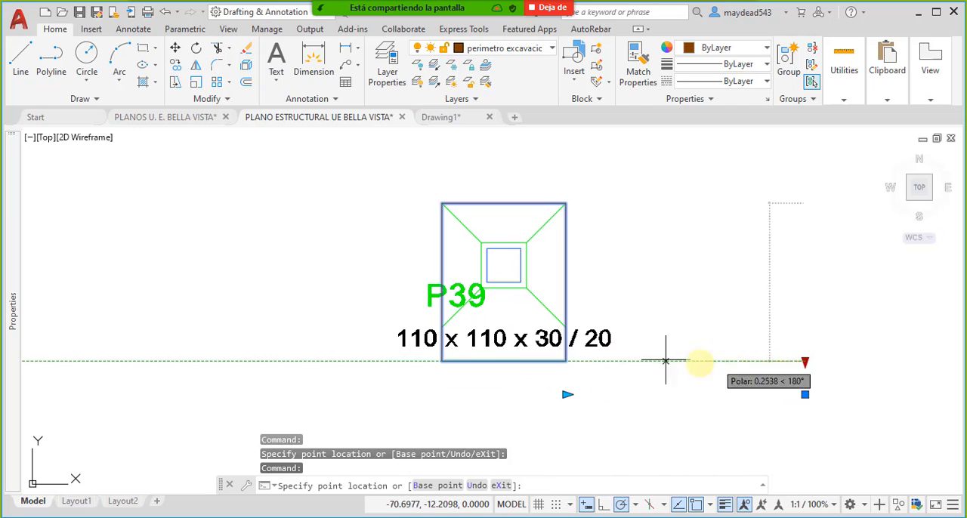
click(567, 327)
scroll(559, 331, down, 8)
key(Escape)
- Select all blocks similar to the perimeter block on footing P43, look over the highlighted copies across the layout, and clear the selection
scroll(585, 331, up, 2)
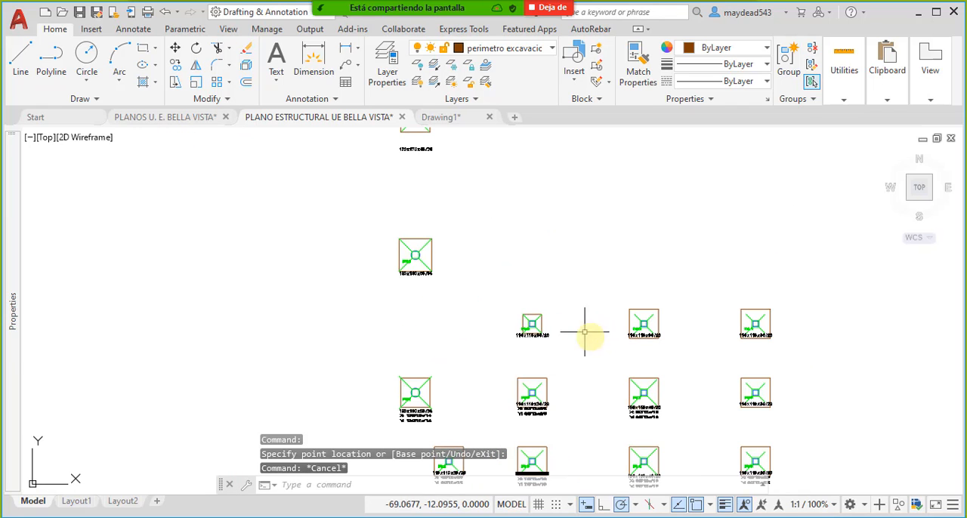
scroll(415, 238, up, 7)
scroll(438, 249, down, 10)
scroll(447, 261, up, 3)
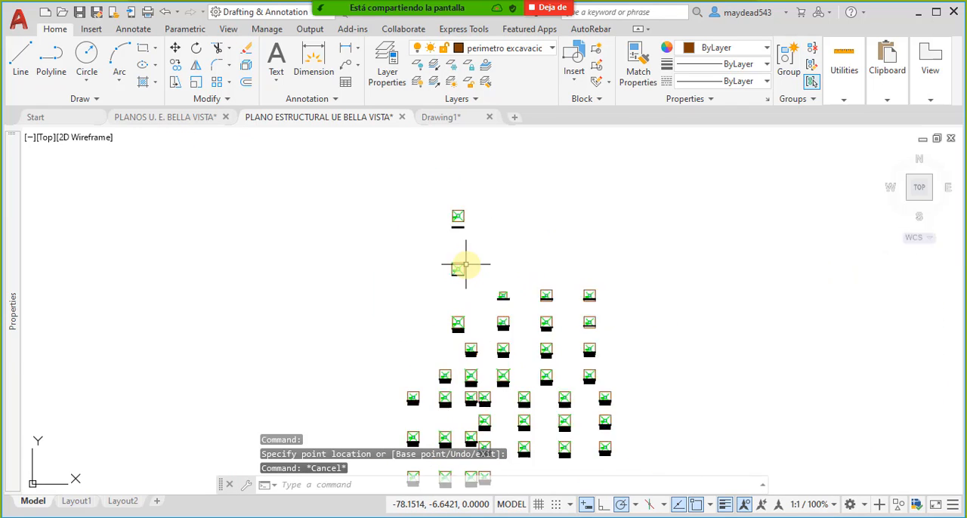
click(448, 258)
right_click(447, 263)
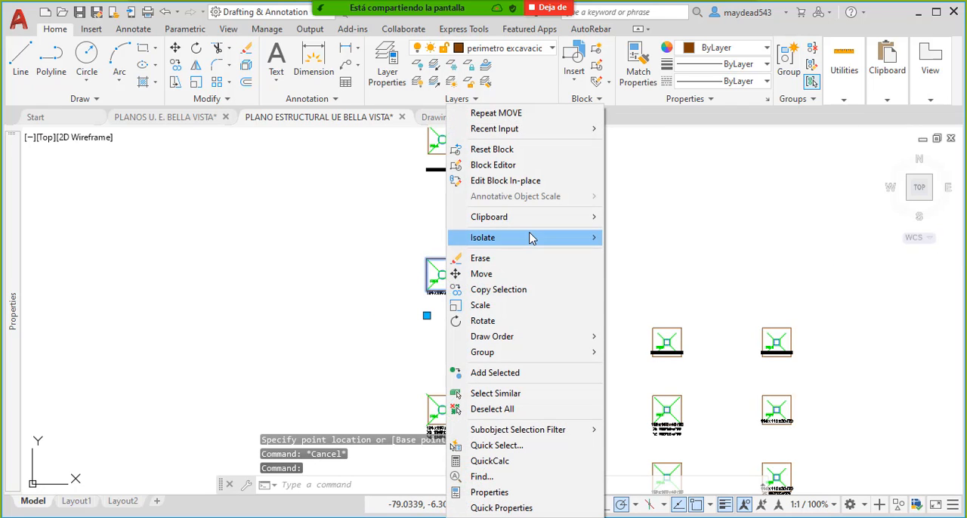
mouse_move(533, 237)
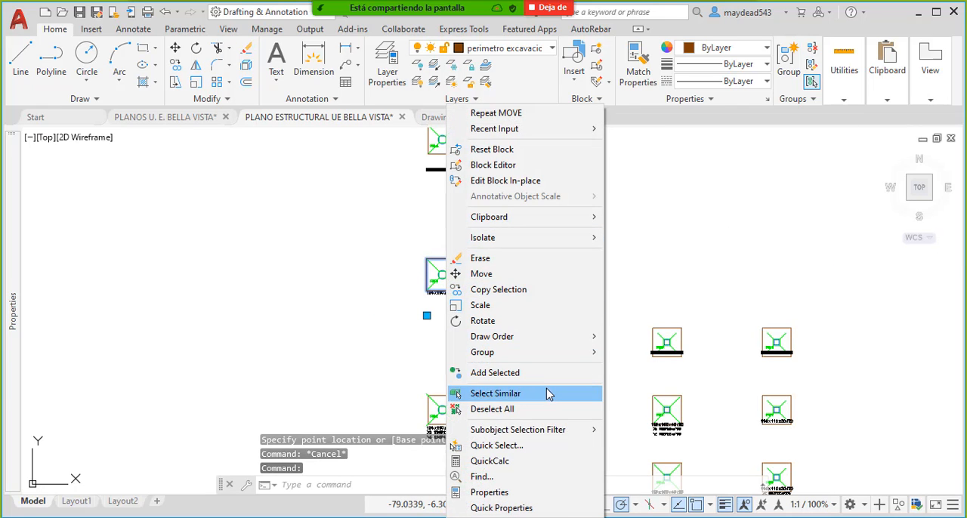
click(548, 393)
scroll(534, 253, down, 6)
scroll(501, 244, up, 7)
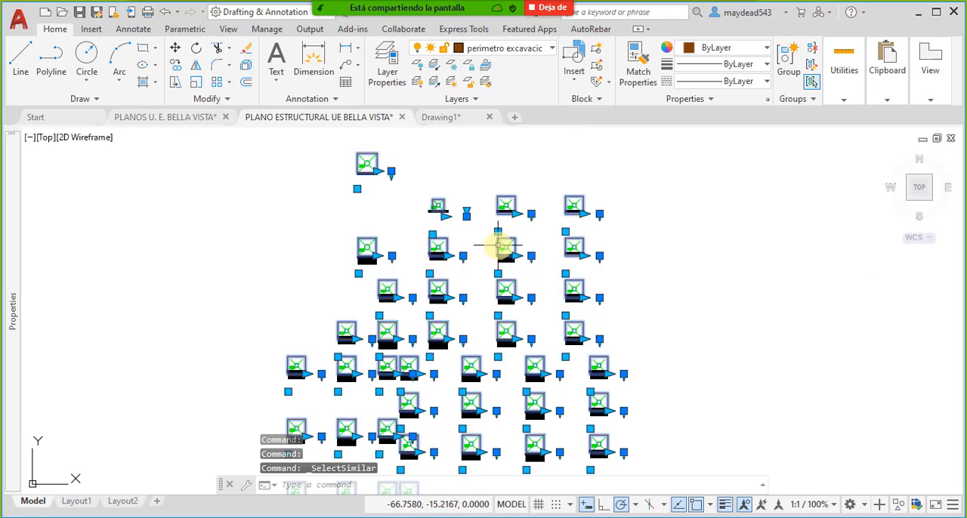
key(Escape)
- Select all blocks similar to the perimeter block on footing P44, check their quantity in the properties, and clear the selection
middle_drag(416, 258, 458, 274)
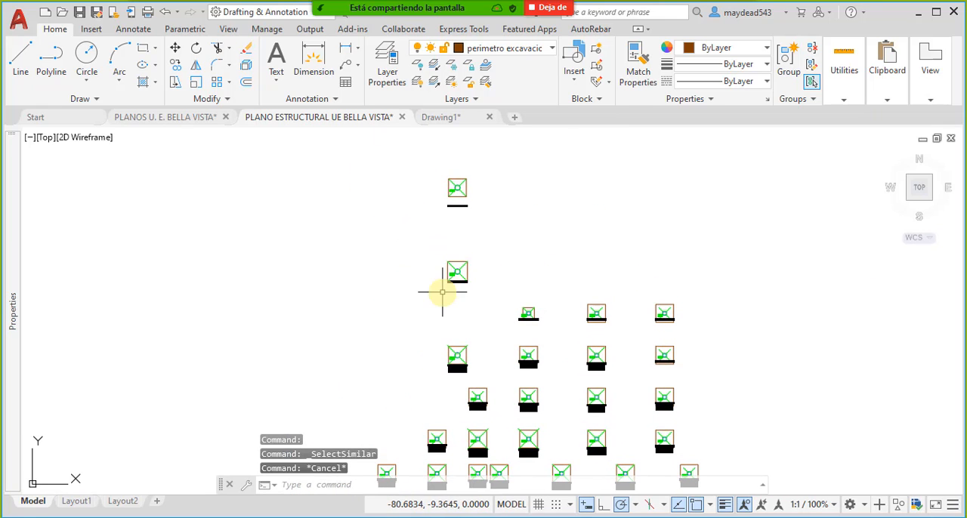
scroll(514, 317, up, 4)
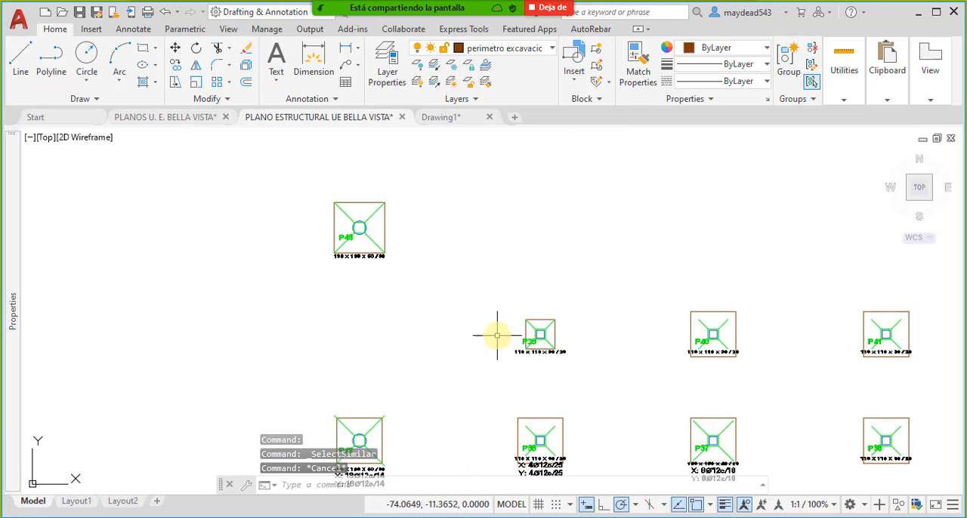
scroll(593, 317, down, 2)
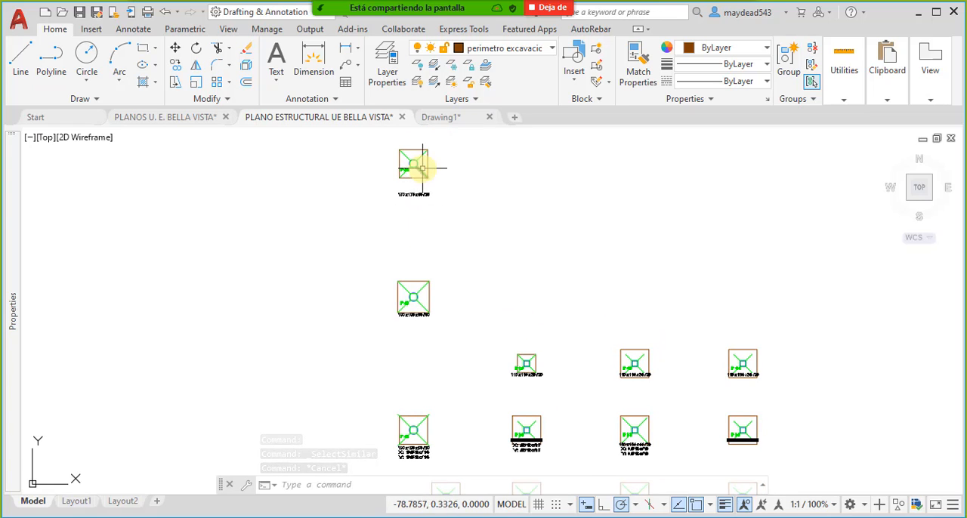
click(427, 167)
right_click(427, 167)
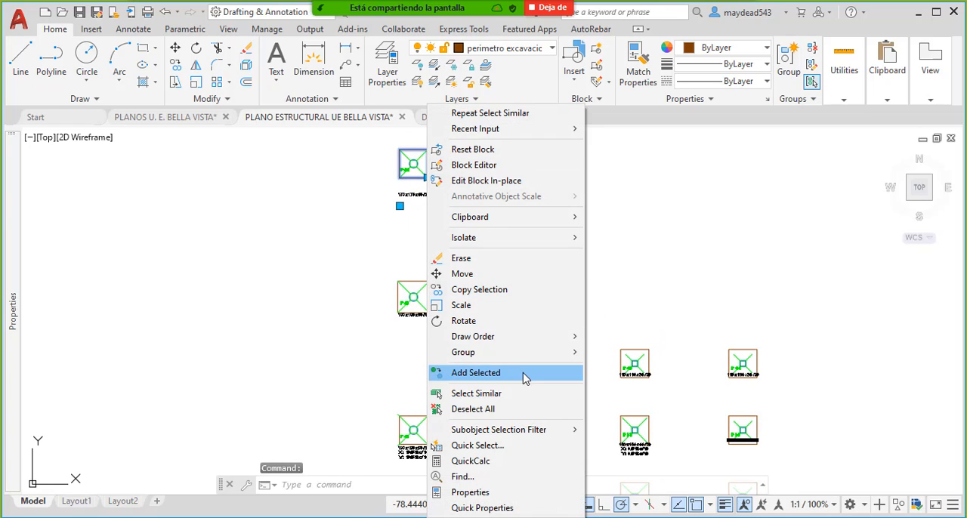
click(518, 395)
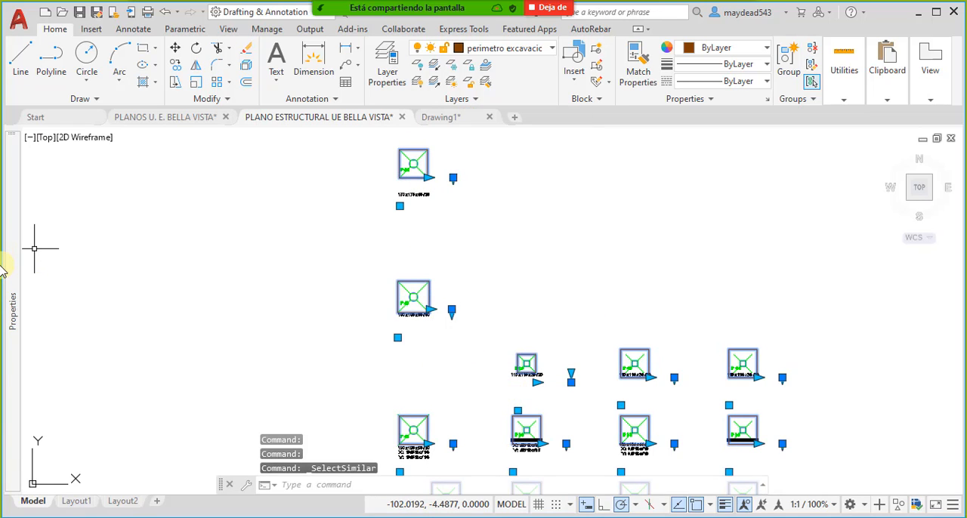
mouse_move(6, 282)
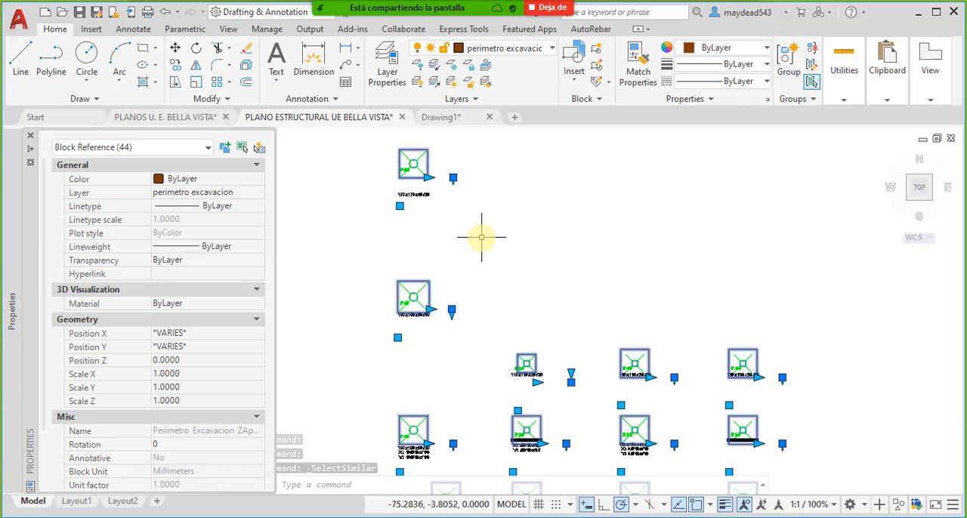
scroll(492, 272, down, 3)
scroll(504, 278, up, 2)
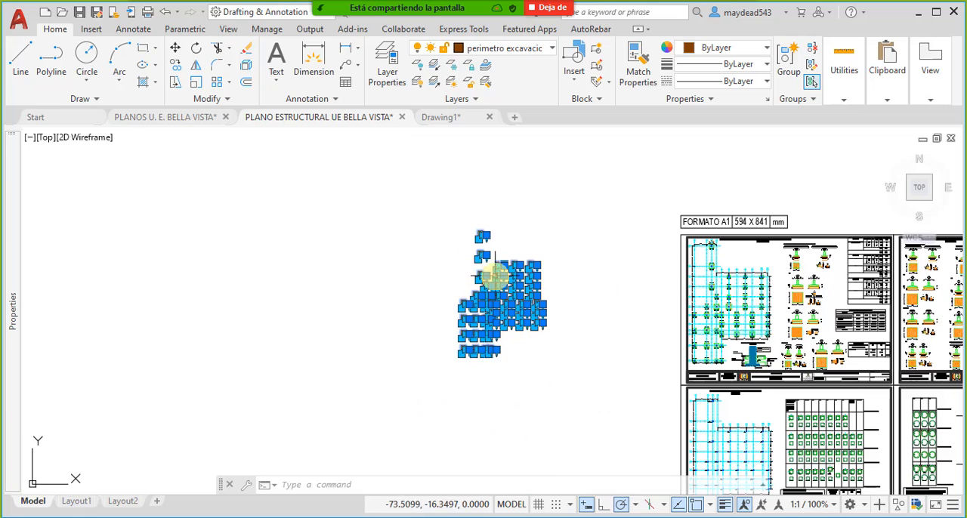
scroll(499, 269, up, 4)
mouse_move(16, 223)
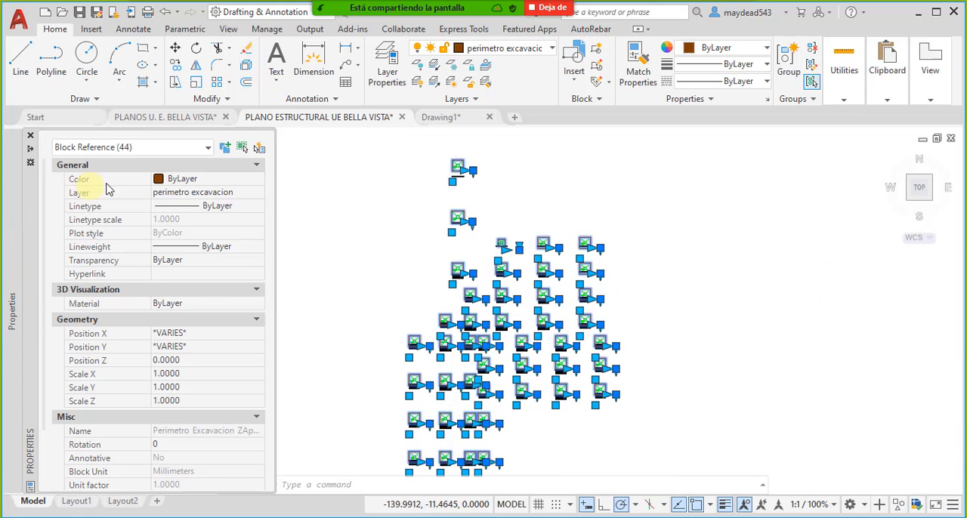
key(Escape)
- Examine how the perimeter blocks fit the footings from P44 down to P39
scroll(477, 204, up, 3)
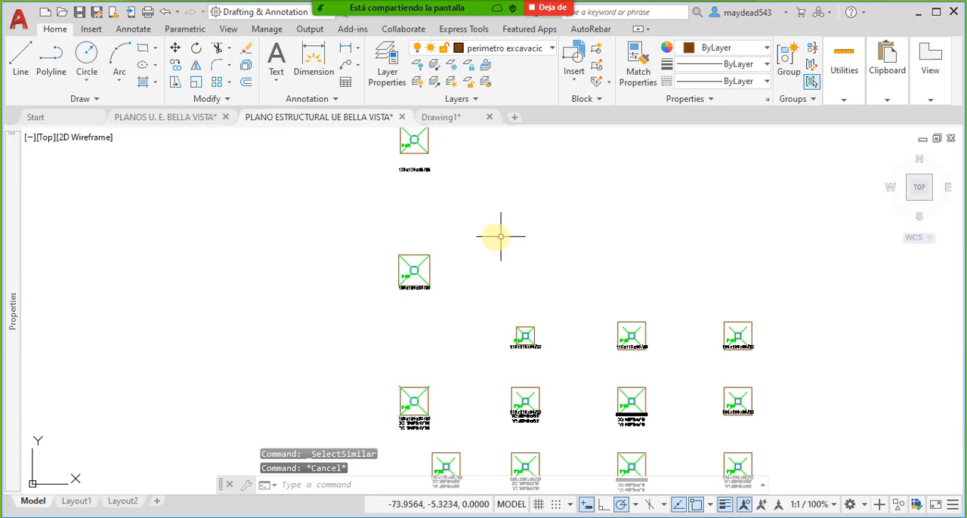
scroll(640, 350, up, 5)
scroll(578, 295, down, 5)
middle_drag(578, 295, 572, 335)
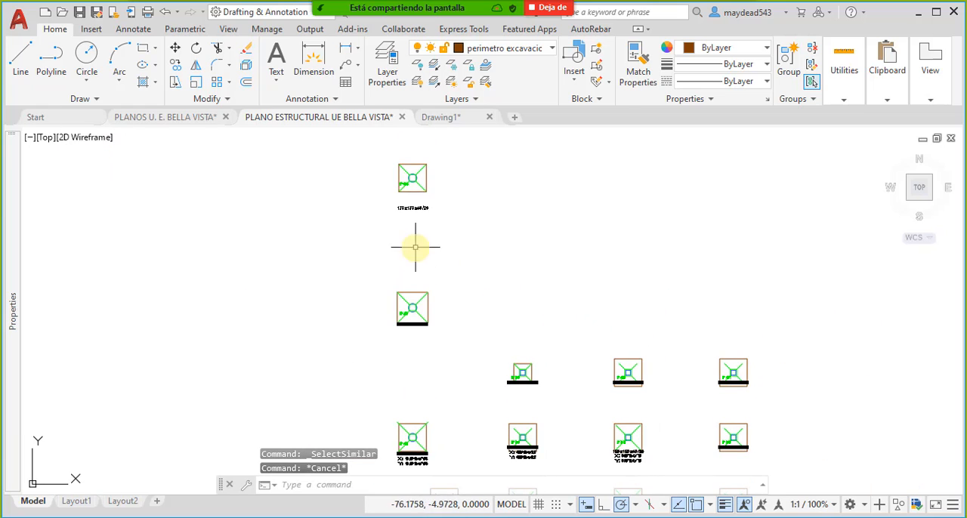
middle_drag(406, 164, 411, 196)
scroll(412, 196, up, 2)
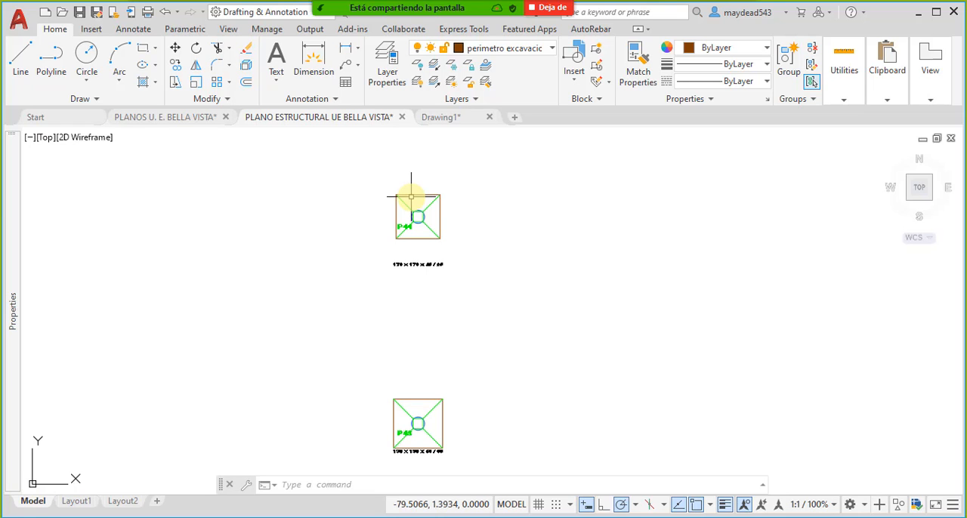
scroll(496, 285, down, 4)
scroll(491, 317, up, 3)
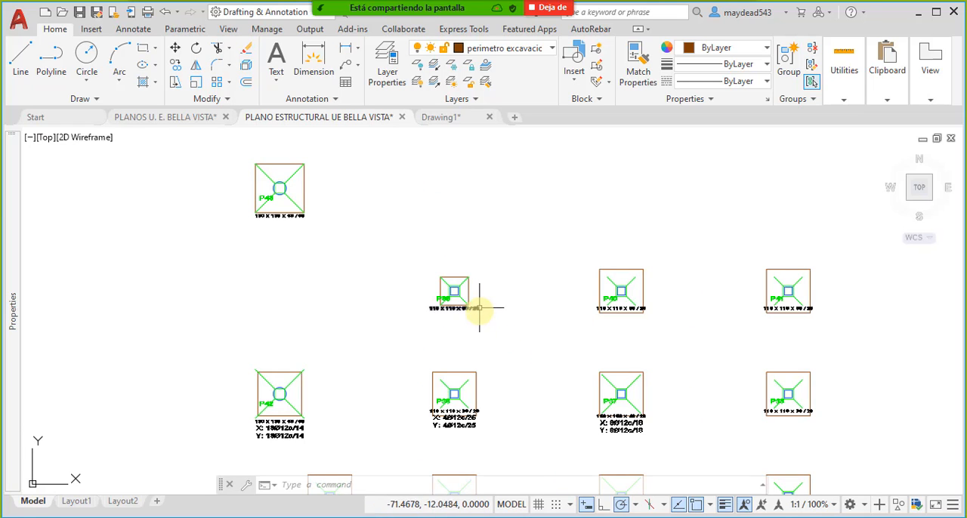
scroll(500, 288, up, 4)
click(496, 306)
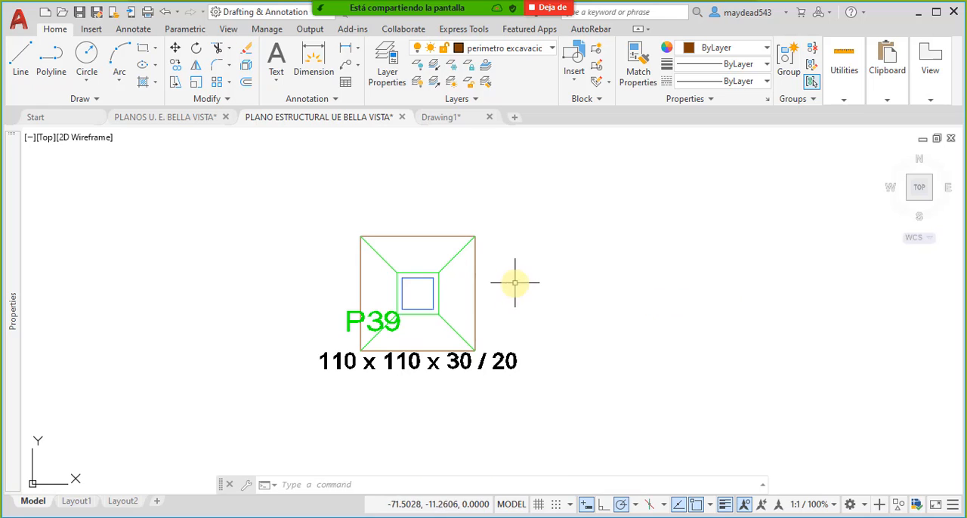
- Move the perimeter block on footing P40 by its upper-left corner onto the footing's upper-left corner
scroll(522, 283, down, 4)
scroll(586, 294, up, 4)
click(622, 285)
click(613, 304)
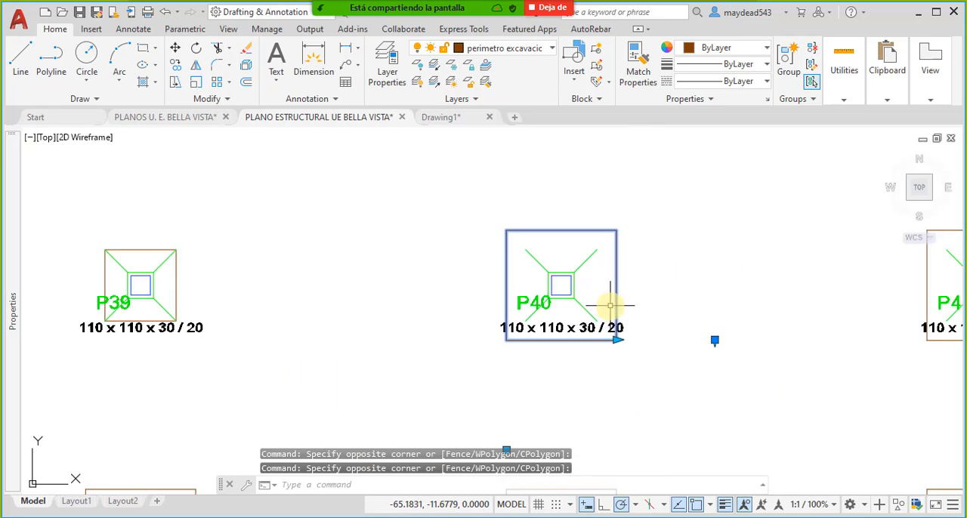
scroll(613, 317, up, 5)
scroll(638, 364, down, 5)
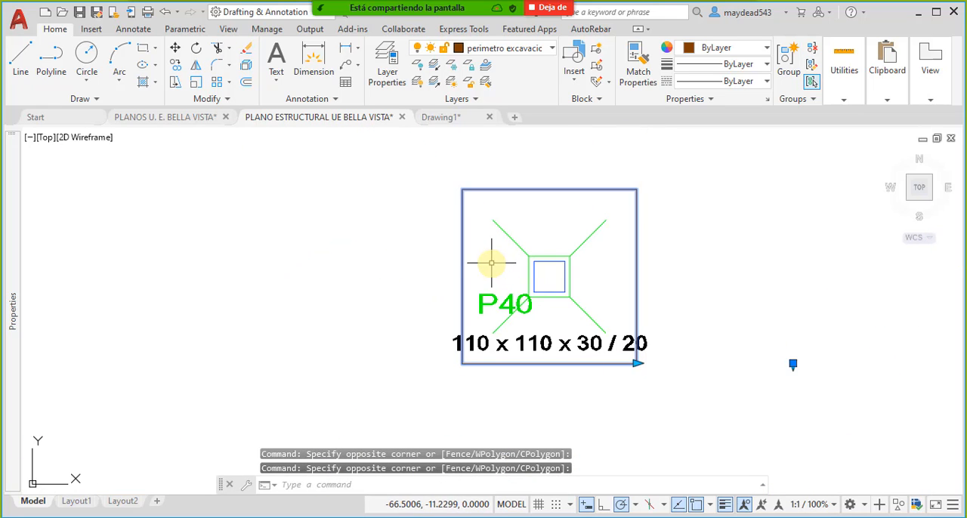
key(space)
key(Escape)
click(493, 268)
click(454, 258)
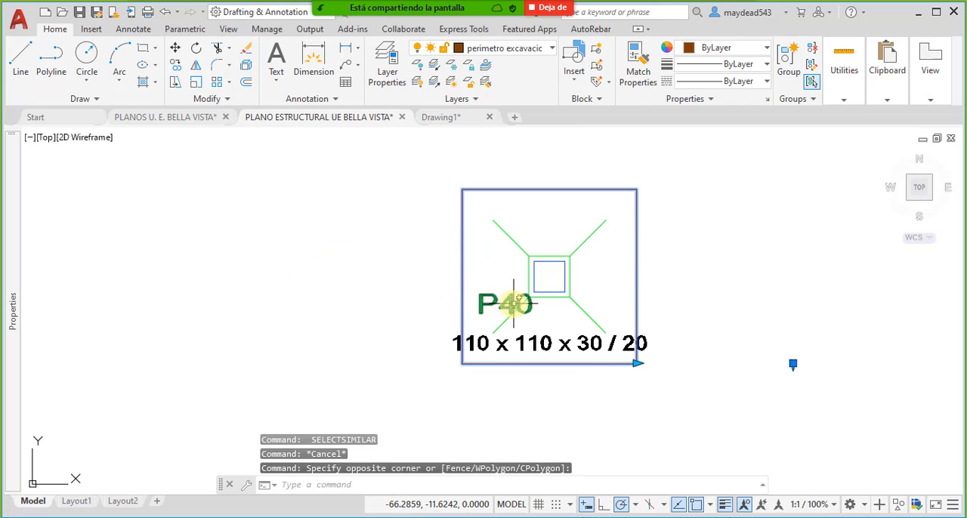
text(m)
key(Return)
click(463, 189)
click(490, 216)
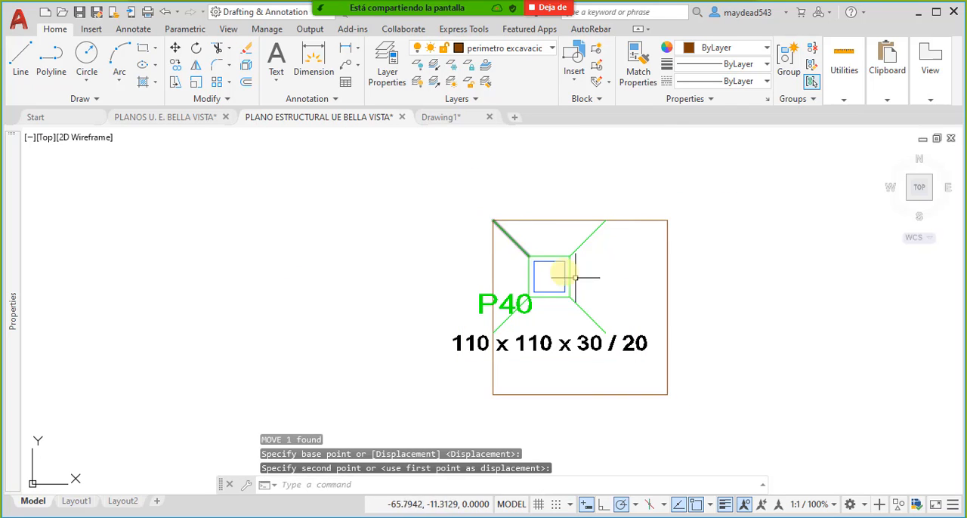
- Stretch the P40 perimeter block's width and height to the footing's lower-right corner, and clear the selection
click(685, 310)
click(651, 291)
click(669, 393)
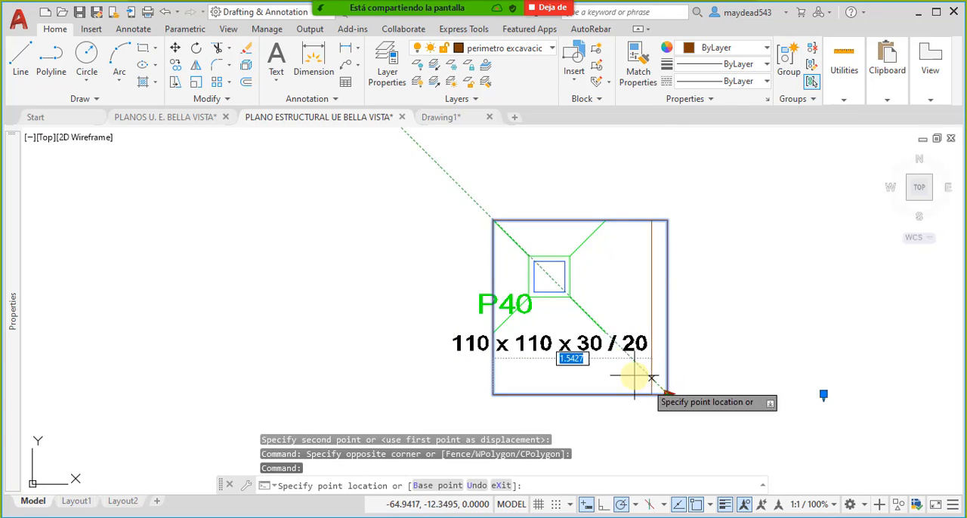
click(607, 340)
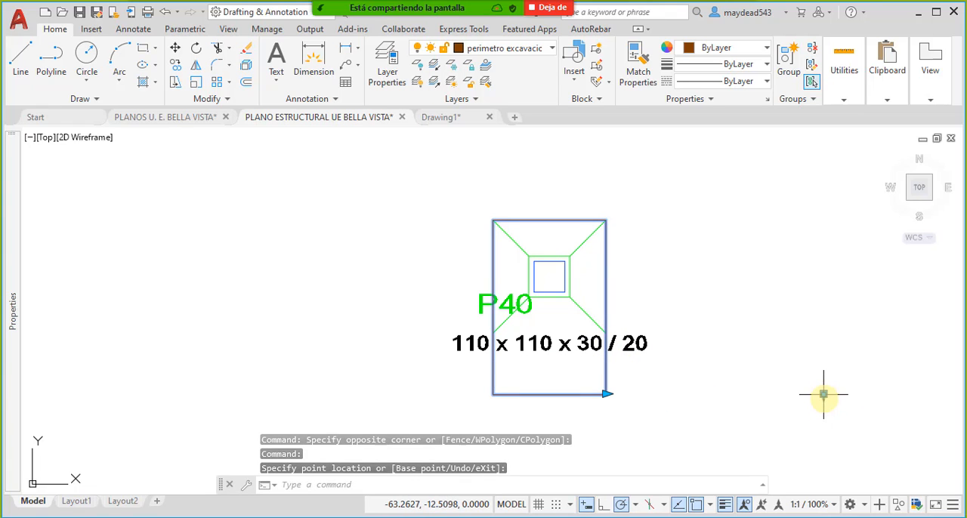
key(Escape)
click(627, 393)
click(581, 380)
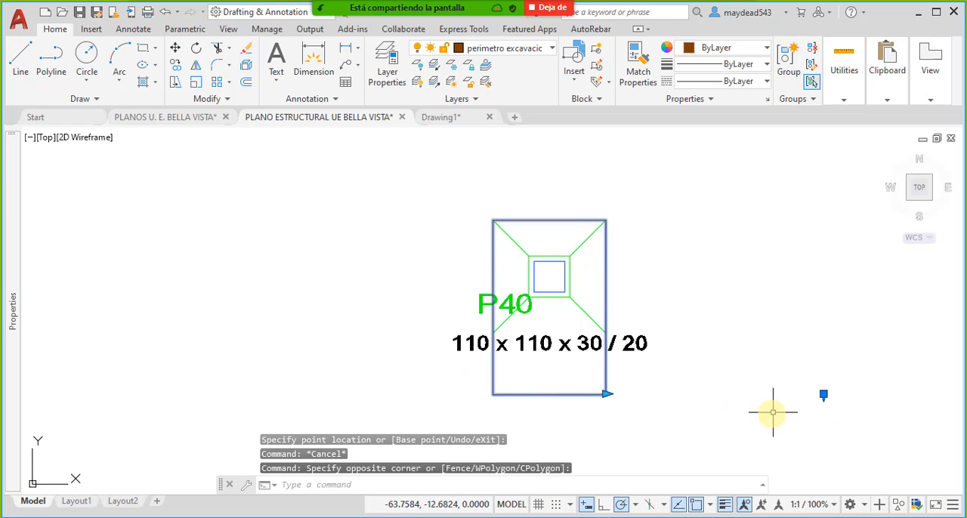
click(823, 395)
key(Escape)
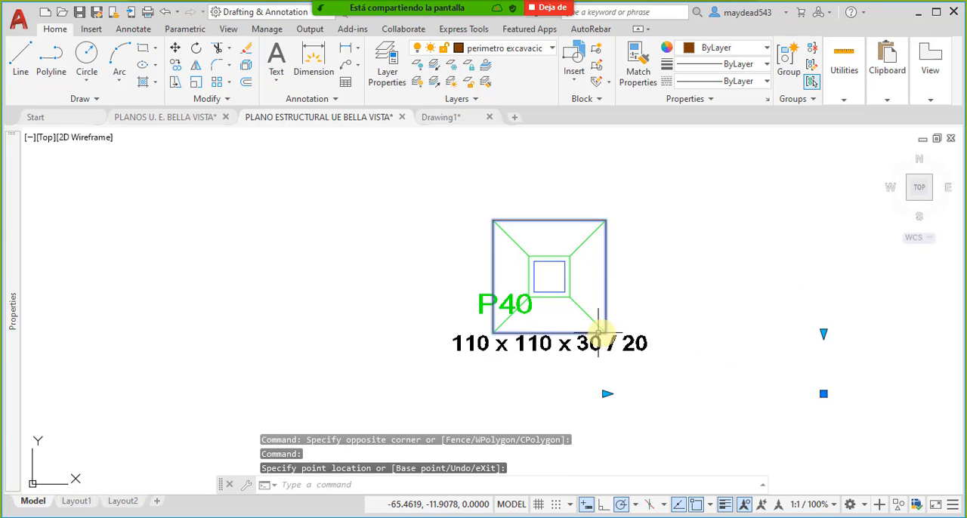
- Move the perimeter block on footing P41 by its upper-left corner onto the footing's upper-left corner
scroll(672, 312, down, 5)
scroll(672, 311, up, 5)
click(578, 280)
click(460, 384)
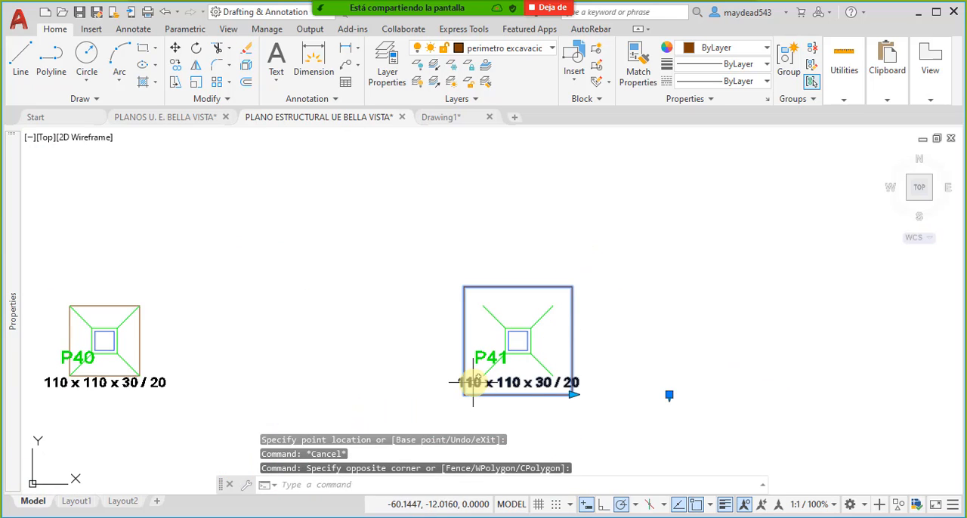
text(m)
key(Return)
click(464, 287)
click(482, 306)
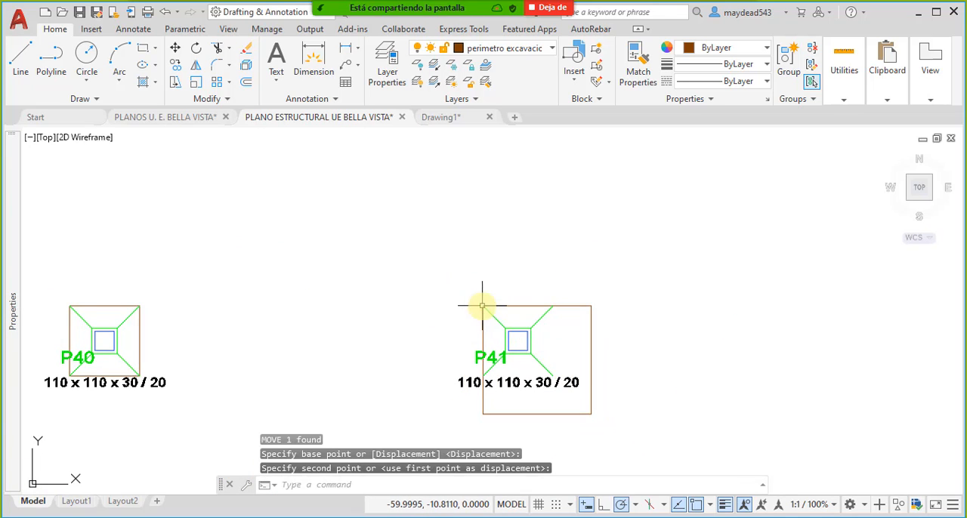
- Stretch the P41 perimeter block's width and height to the footing's lower-right corner, and clear the selection
click(597, 397)
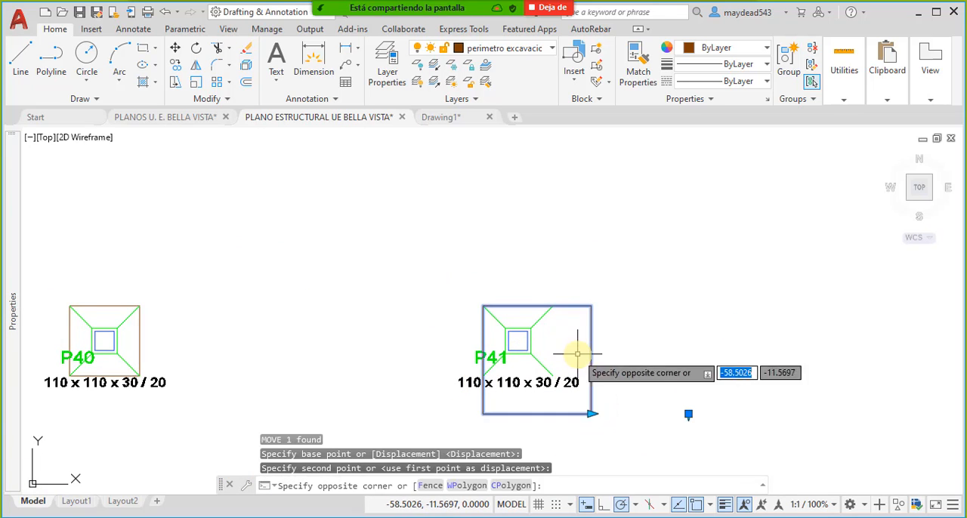
click(592, 413)
click(555, 413)
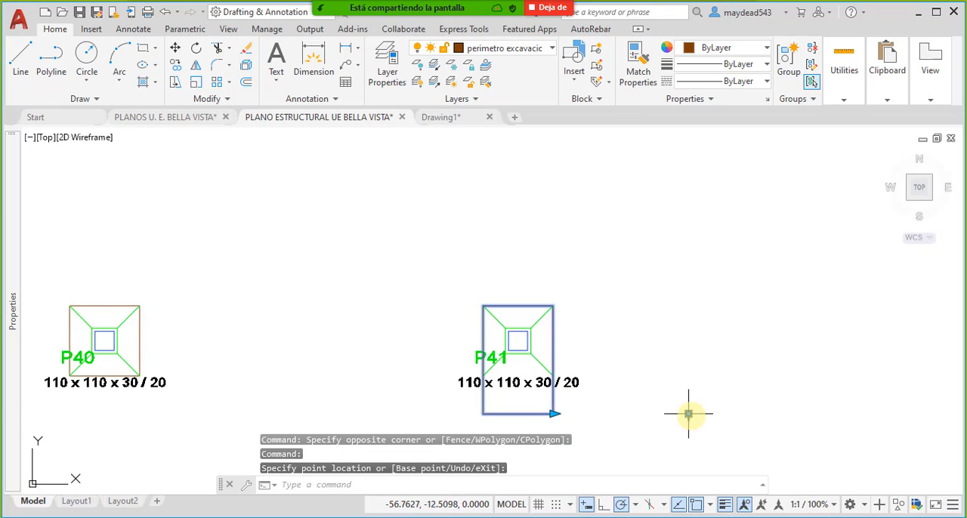
scroll(690, 414, up, 5)
click(670, 412)
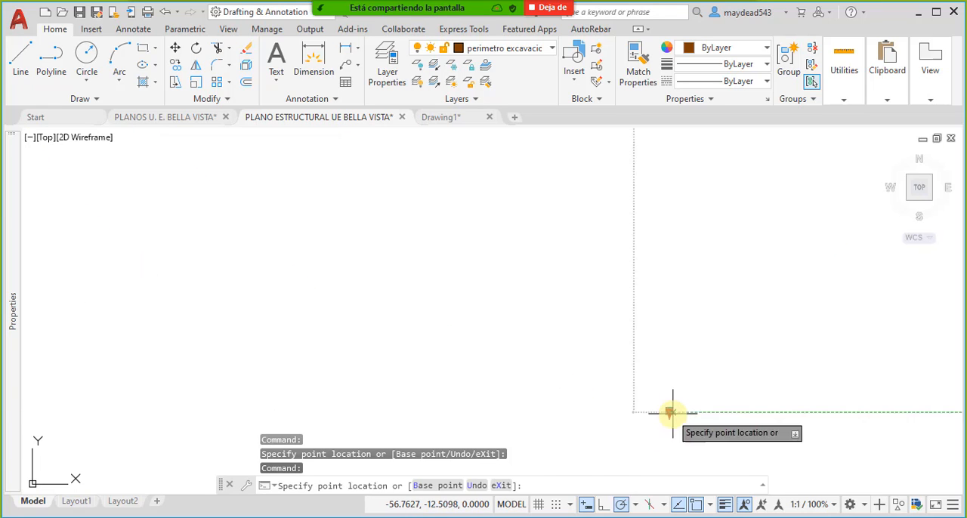
scroll(660, 398, down, 5)
scroll(612, 362, up, 6)
key(Escape)
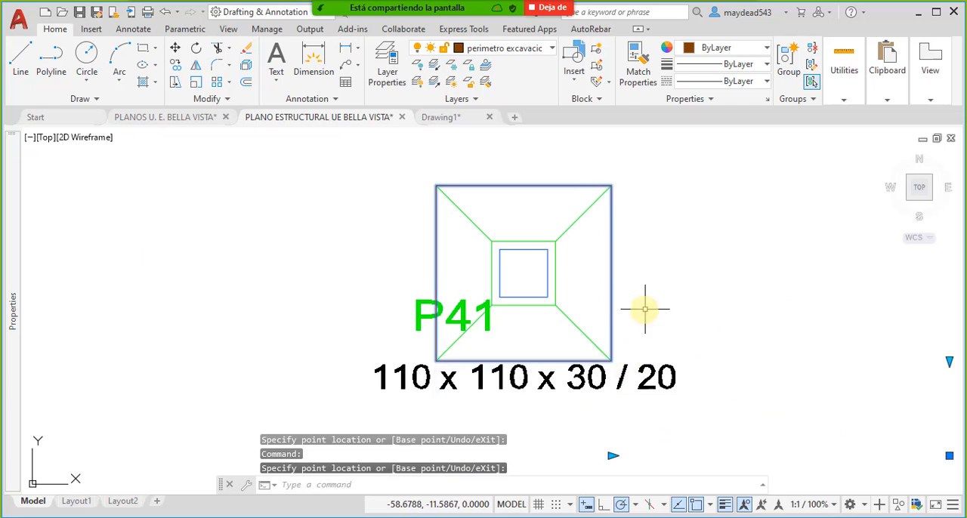
- Check the perimeter block on footing P44 and the blocks on the surrounding footings
scroll(492, 309, down, 10)
scroll(536, 313, up, 6)
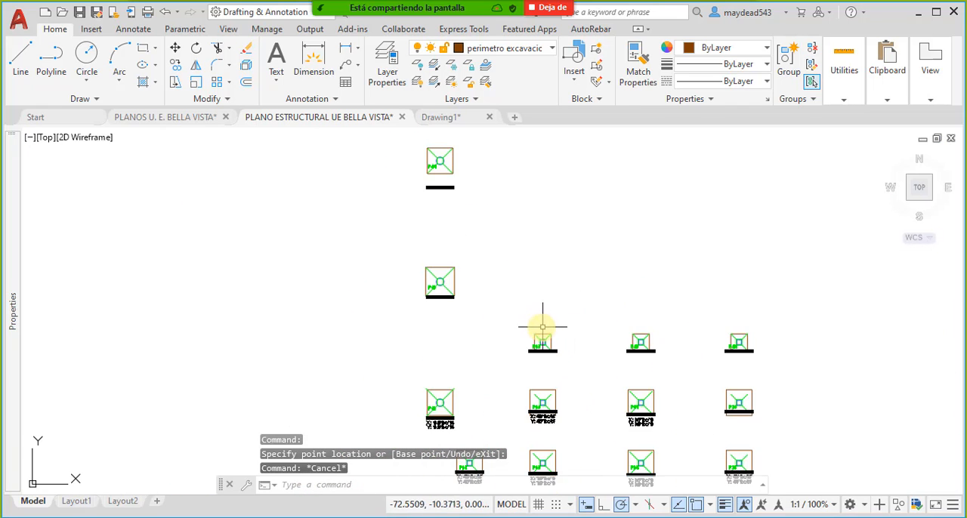
middle_drag(543, 321, 520, 352)
middle_drag(422, 212, 499, 276)
scroll(472, 262, up, 4)
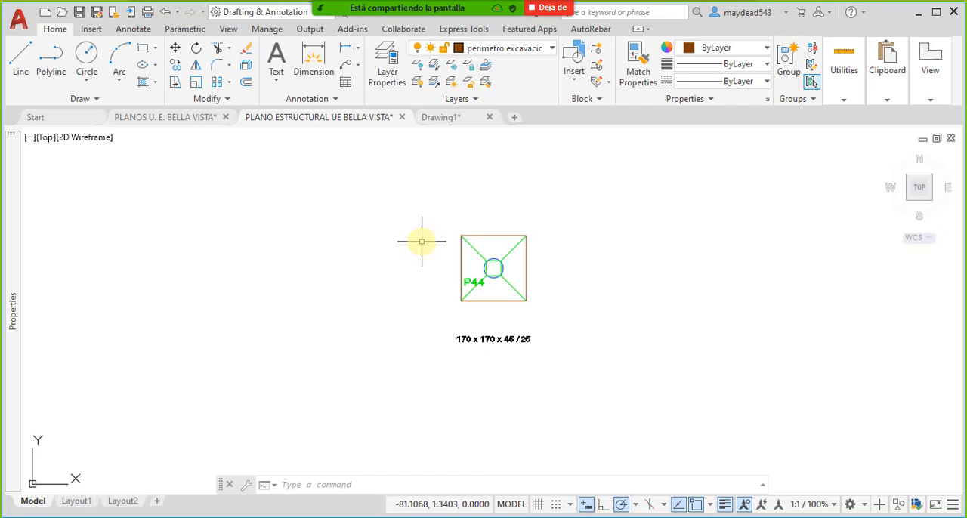
scroll(432, 245, down, 2)
scroll(461, 290, down, 4)
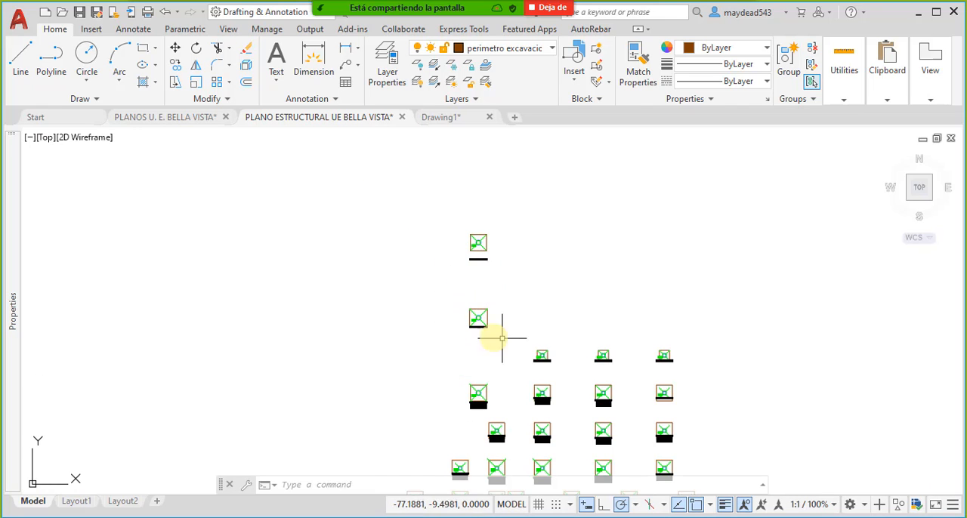
- Open the perimeter block on footing P44 in the Block Editor
scroll(676, 362, up, 3)
middle_drag(194, 251, 424, 346)
middle_drag(423, 244, 431, 267)
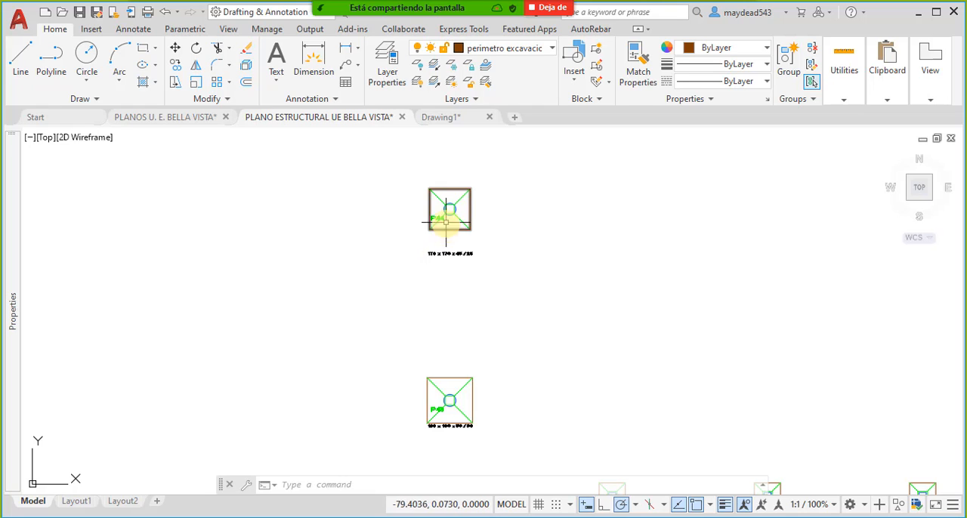
scroll(439, 189, up, 5)
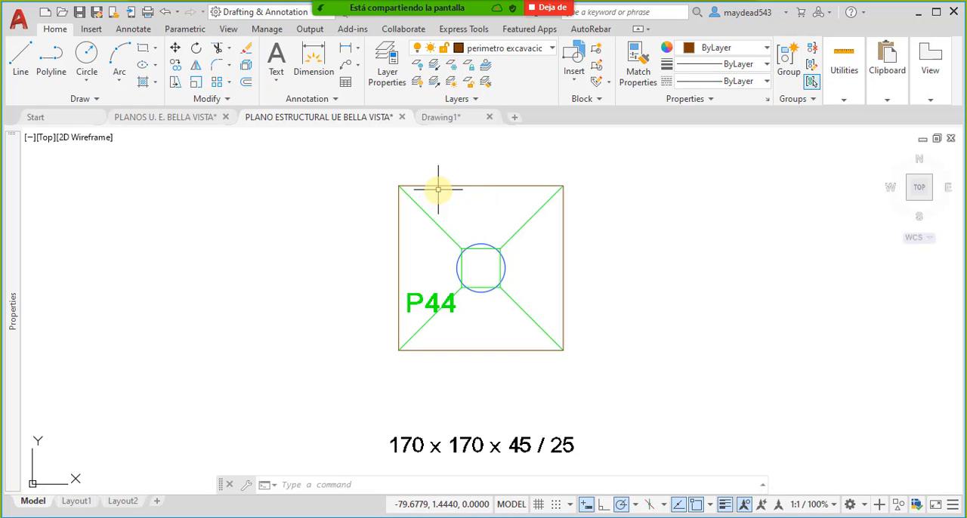
double_click(488, 184)
click(458, 364)
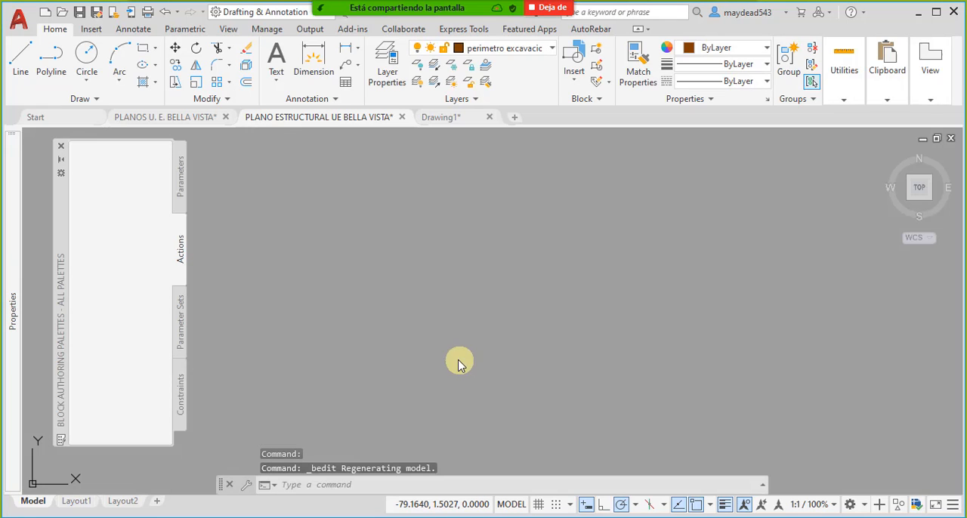
middle_drag(497, 315, 448, 271)
mouse_move(448, 345)
middle_down()
mouse_move(532, 360)
mouse_move(521, 372)
middle_up()
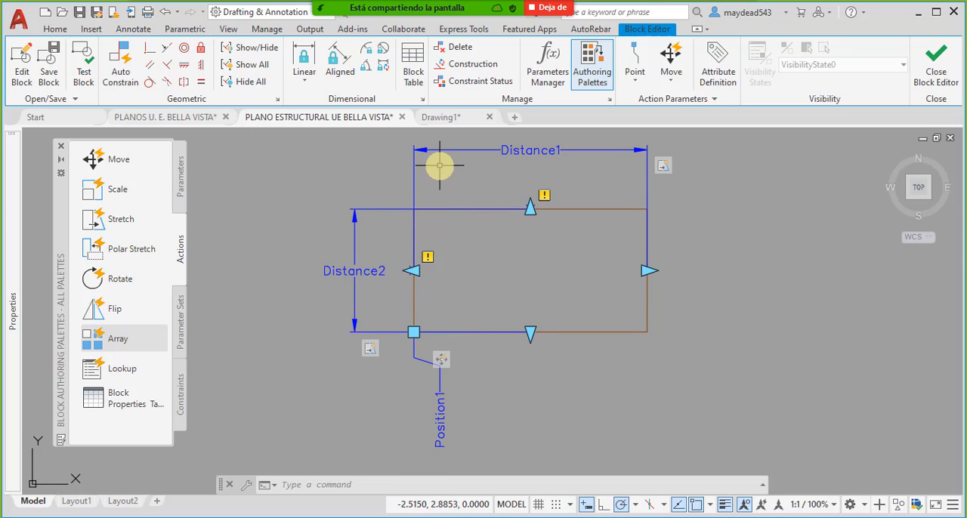
- Start a new attribute definition in the block with the tag "Ancho X" and the prompt "Insetar ancho de zapata"
click(227, 29)
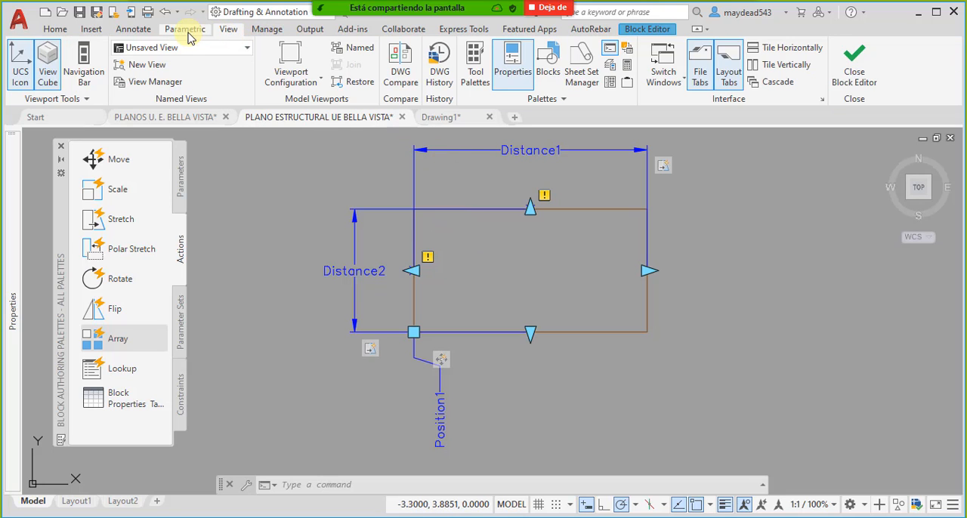
click(186, 30)
click(134, 30)
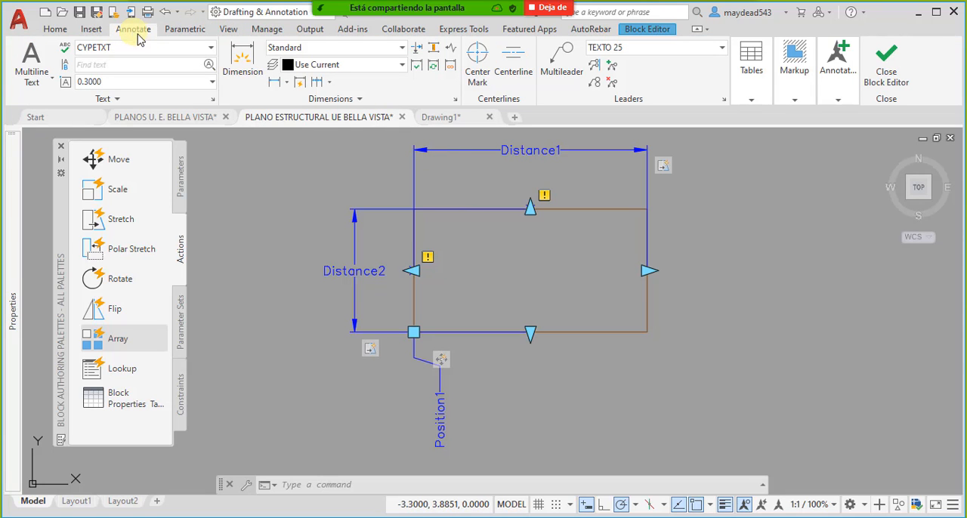
click(91, 29)
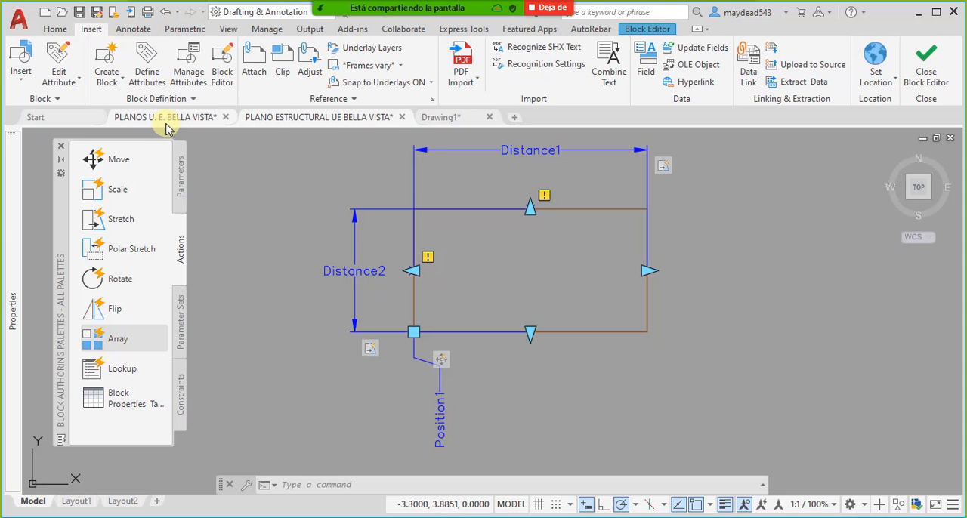
mouse_move(171, 123)
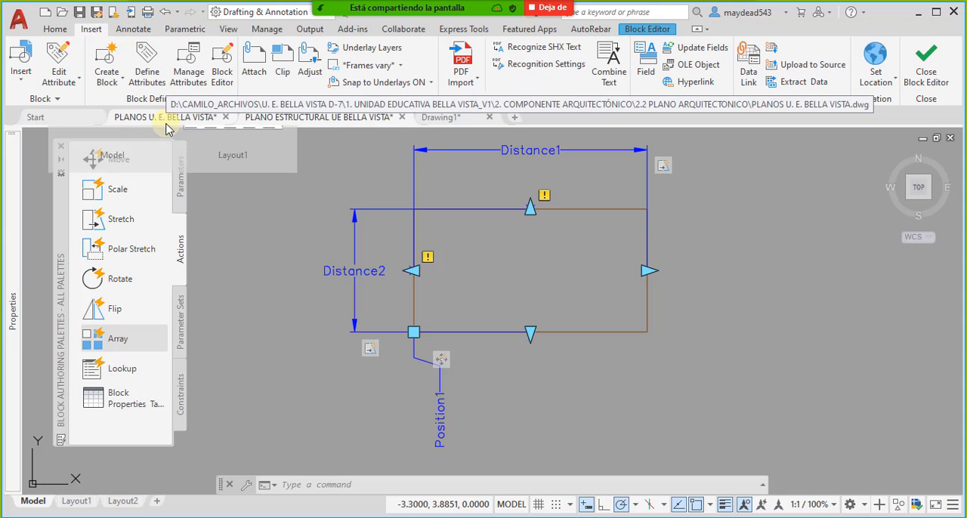
click(147, 57)
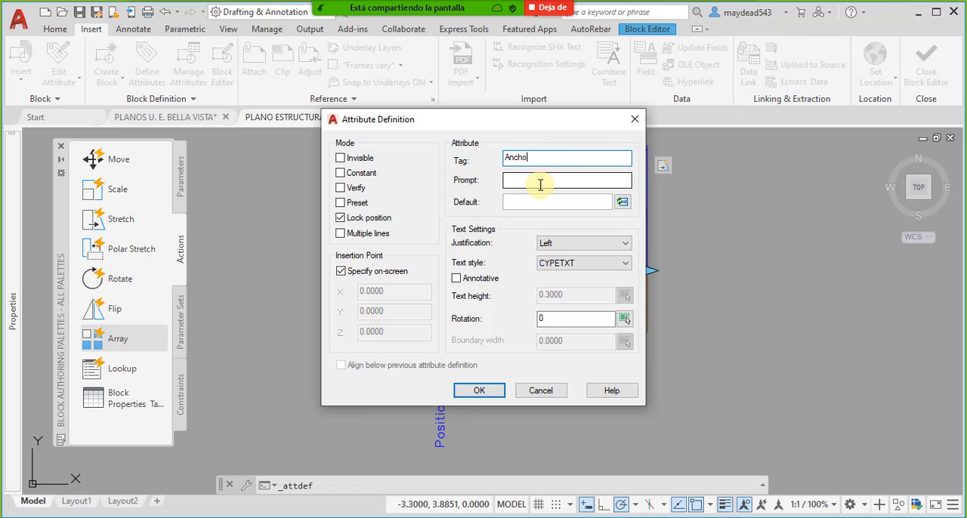
click(536, 179)
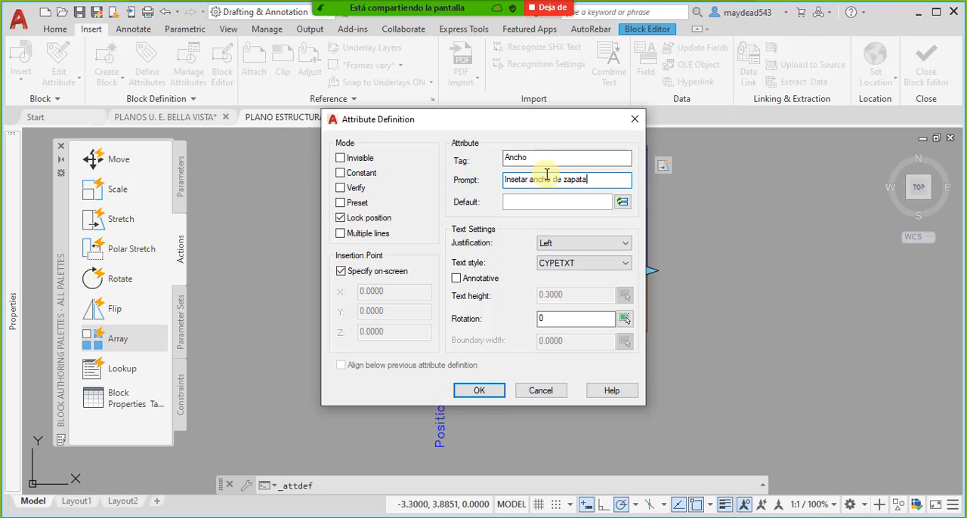
click(559, 161)
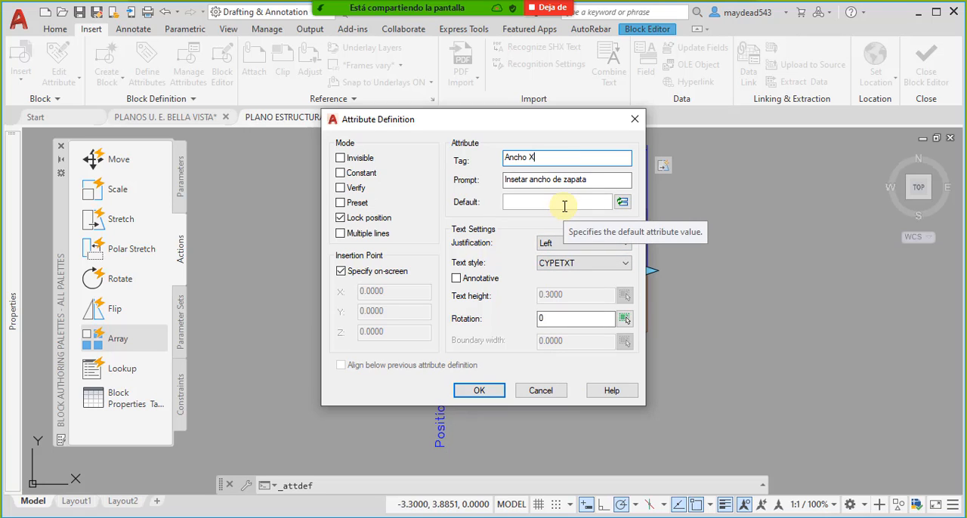
- Start inserting a field as the attribute's default value and choose the Object field
click(623, 202)
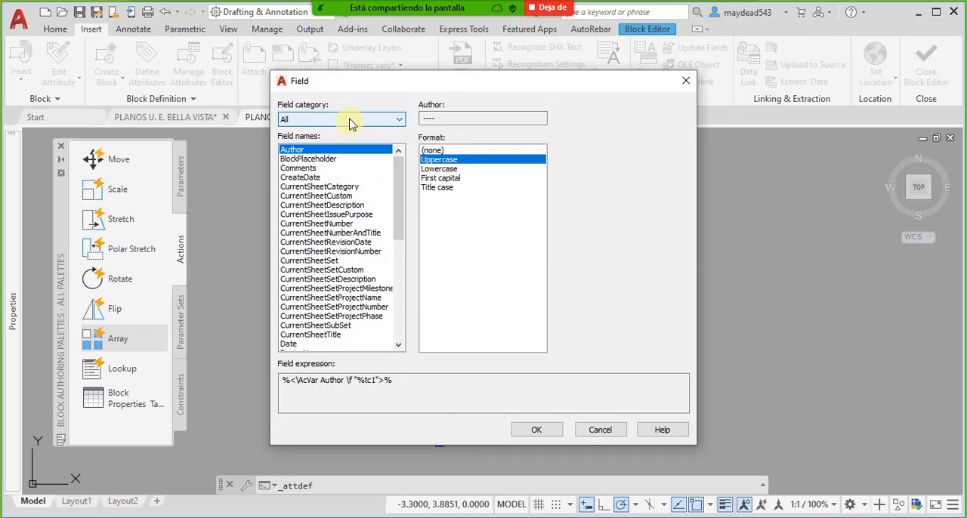
mouse_move(399, 220)
mouse_down()
mouse_move(404, 281)
mouse_move(402, 209)
mouse_move(401, 319)
mouse_move(390, 338)
mouse_up()
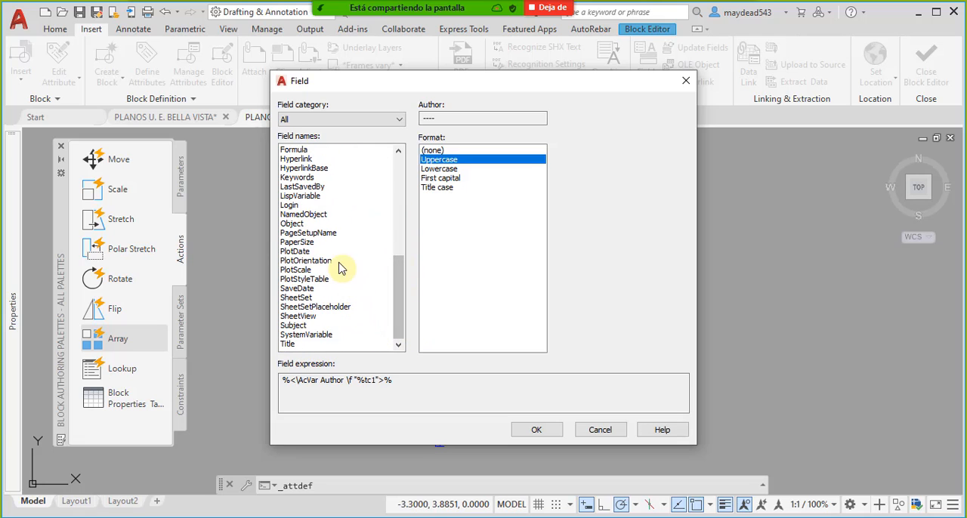
click(293, 224)
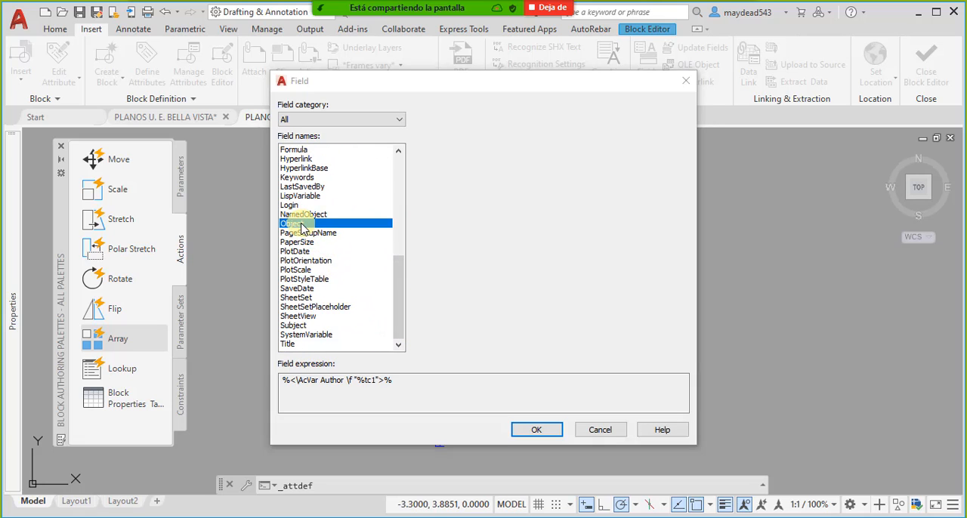
scroll(316, 250, up, 9)
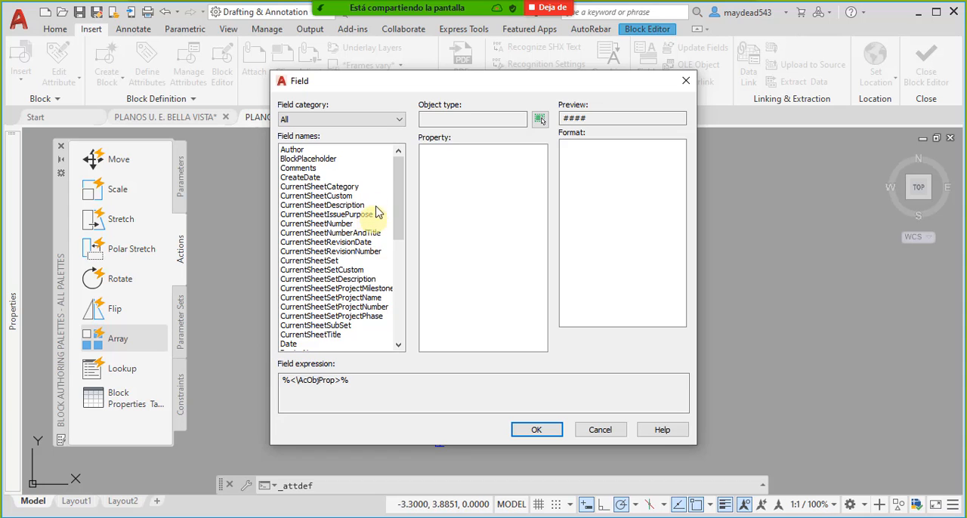
drag(378, 83, 375, 116)
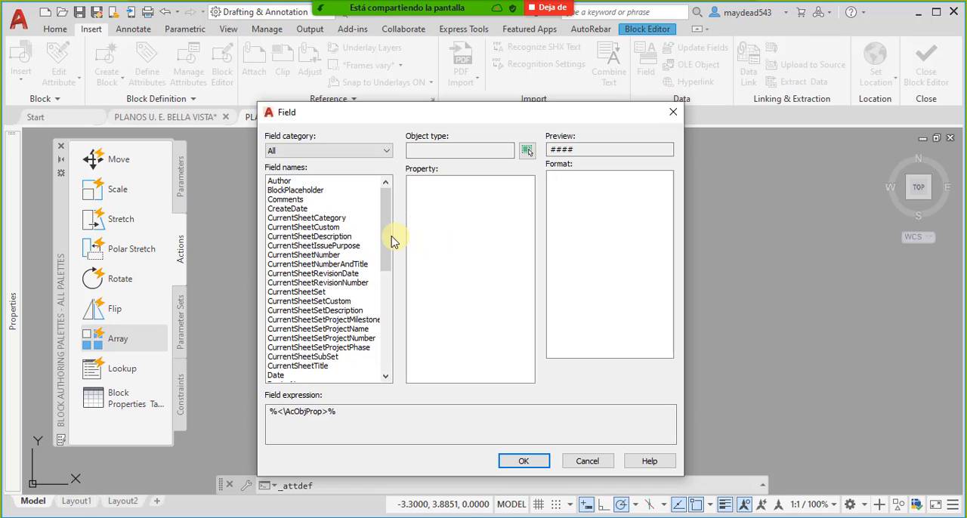
- Look through the Document, Objects and All field categories and their field names for a source for the width value
click(342, 150)
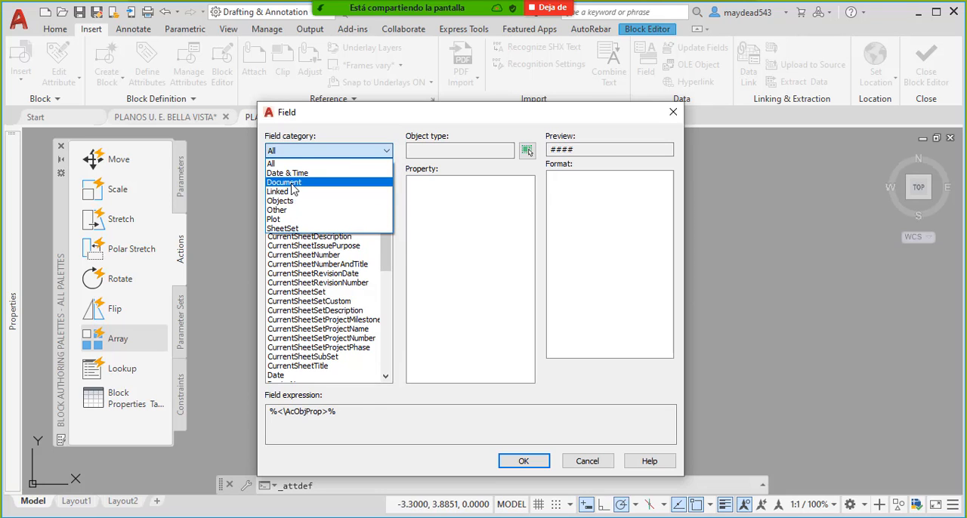
click(293, 186)
click(308, 151)
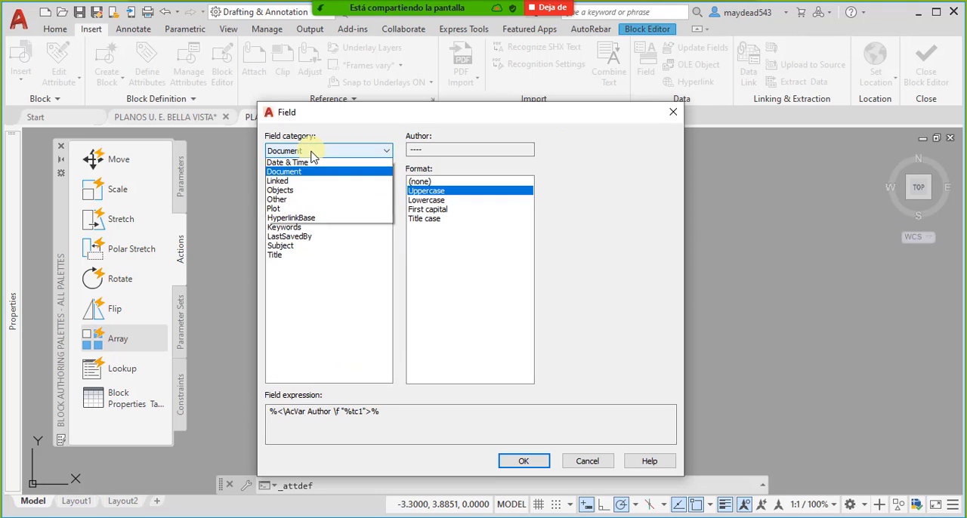
click(302, 200)
click(310, 152)
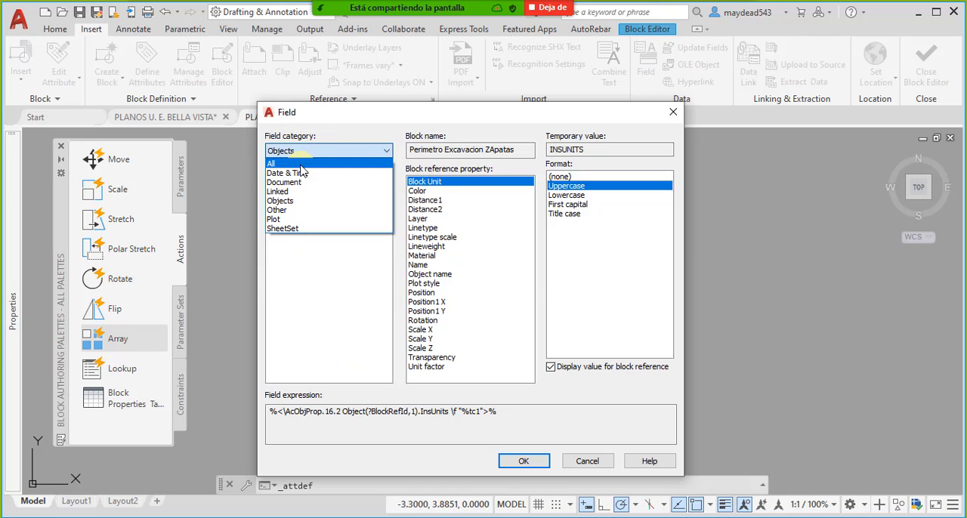
click(302, 164)
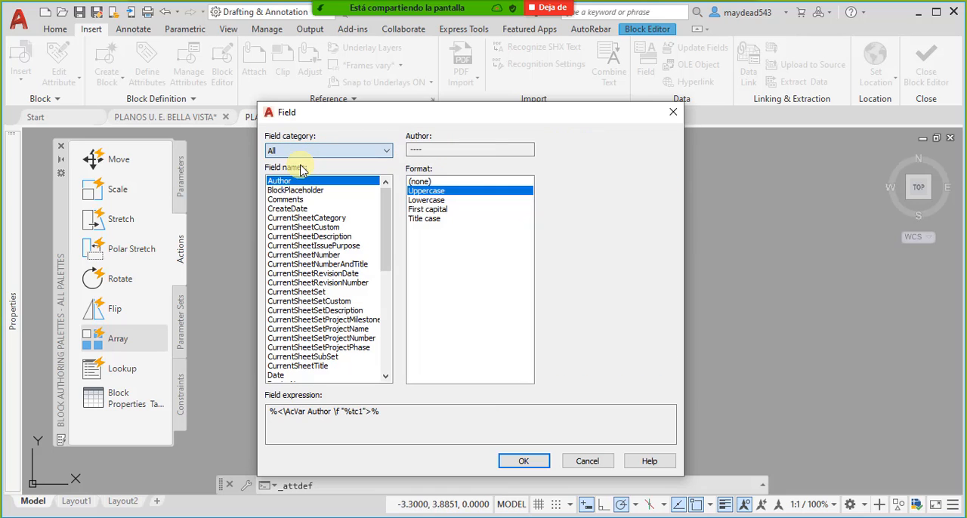
drag(366, 123, 400, 113)
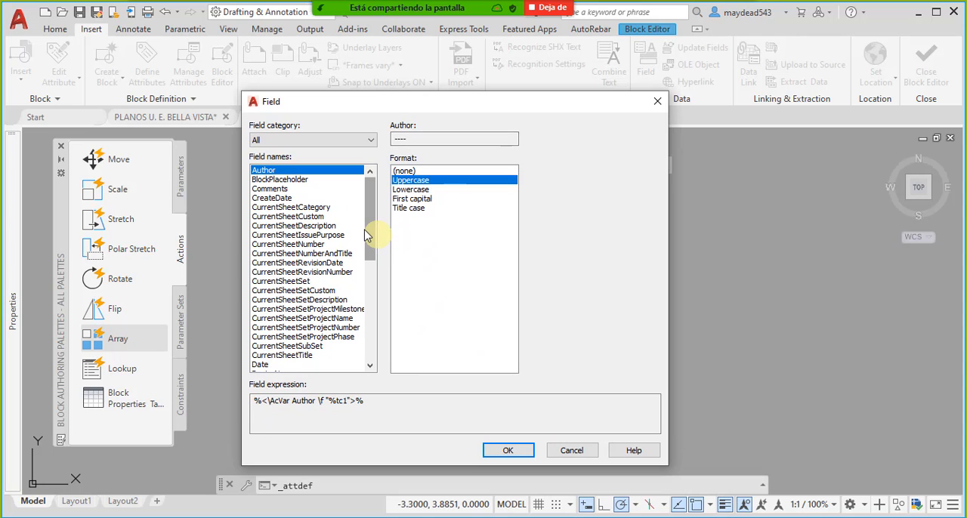
drag(369, 235, 370, 280)
scroll(377, 330, down, 1)
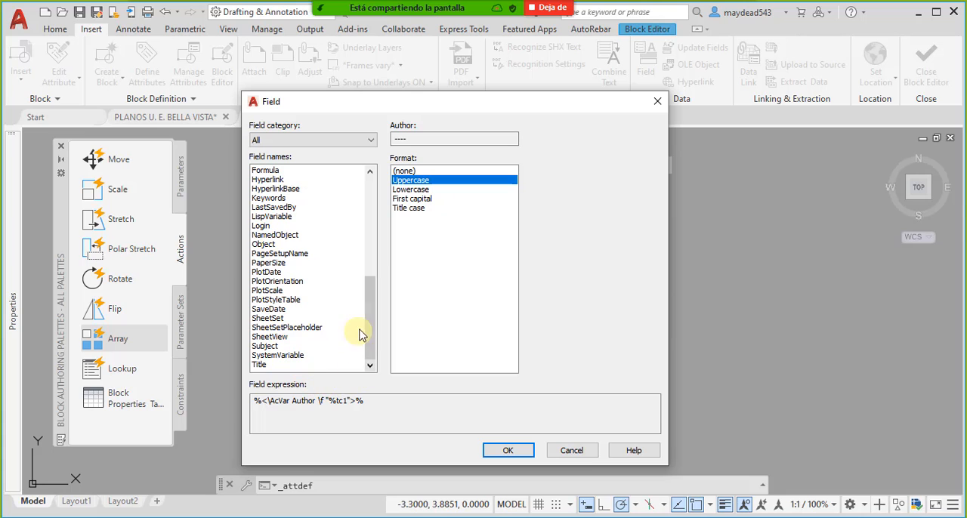
drag(376, 341, 367, 299)
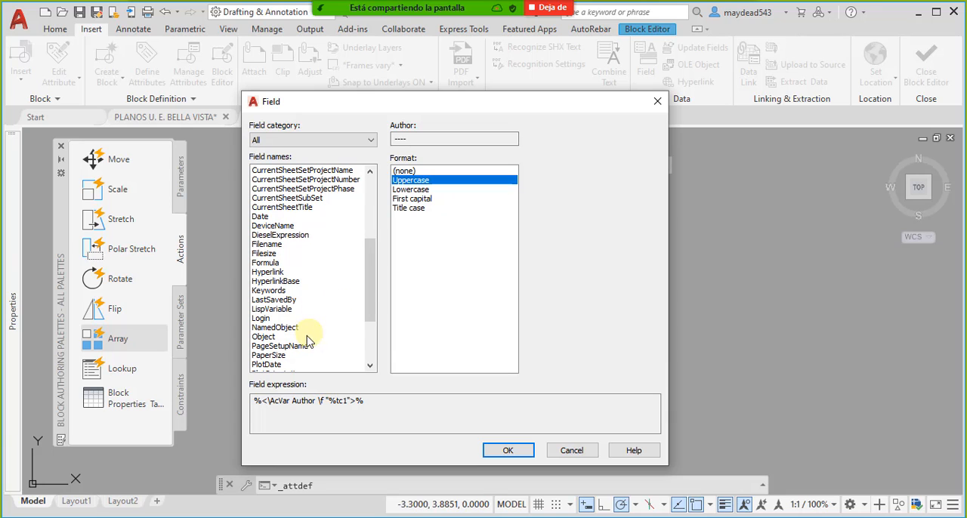
drag(374, 280, 373, 312)
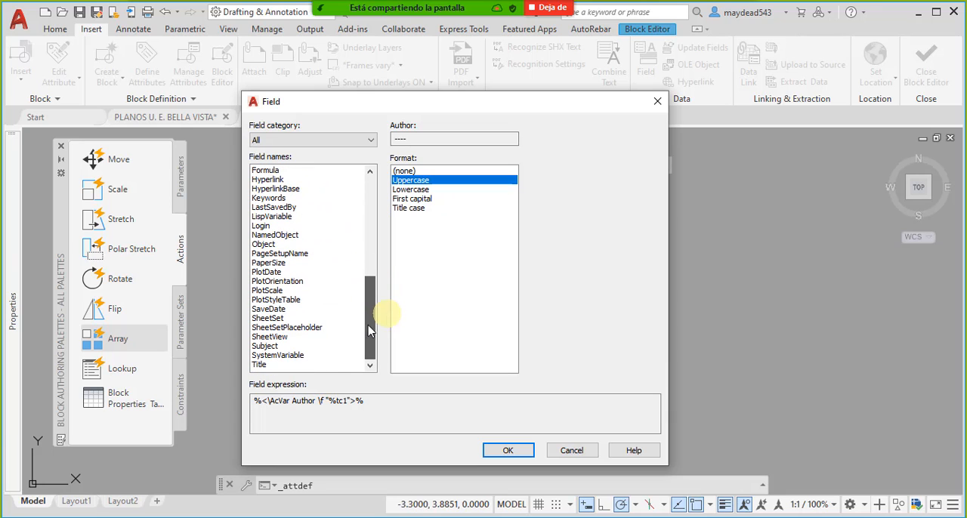
- Choose the Object field and link it to the block's Distance1 linear parameter
click(265, 244)
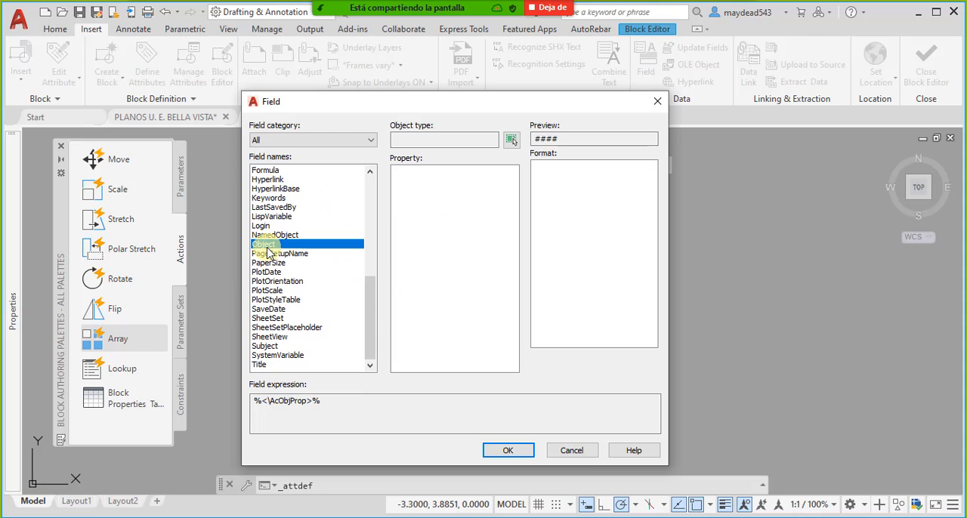
click(510, 144)
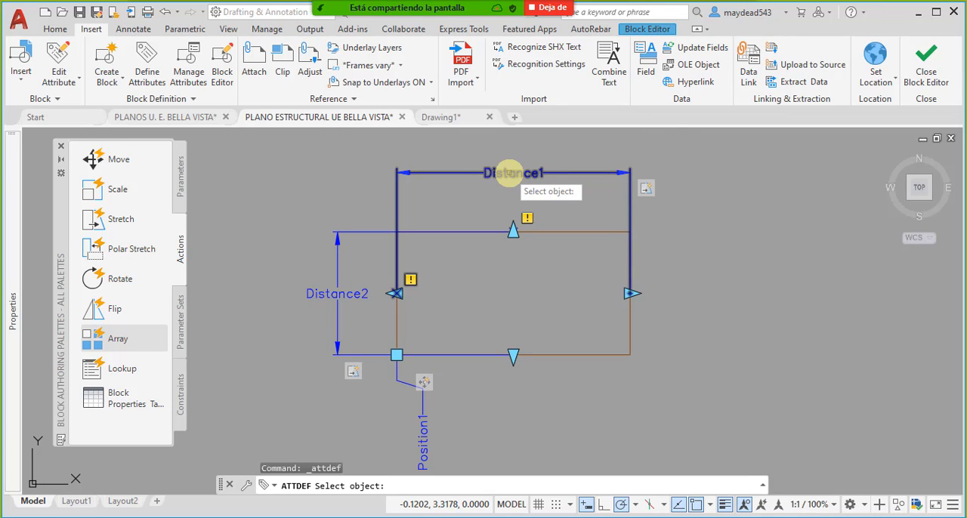
click(509, 173)
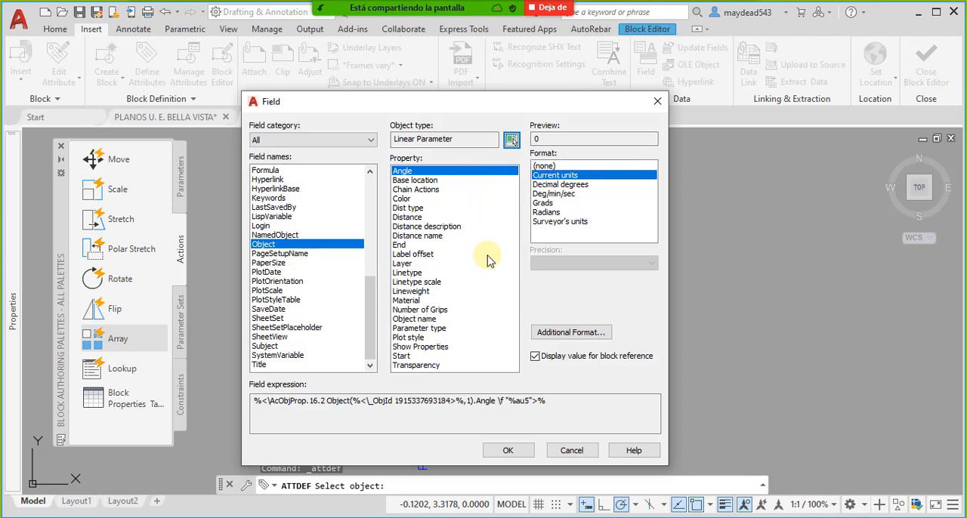
- Use the parameter's Distance property in Decimal format with 0.00 precision and insert the field as the attribute's default value
click(418, 227)
click(412, 217)
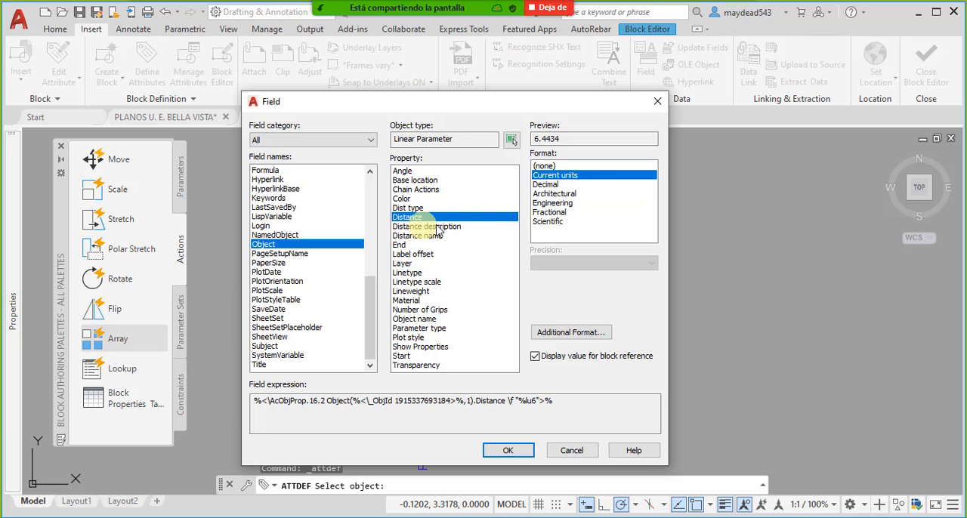
click(547, 184)
click(596, 263)
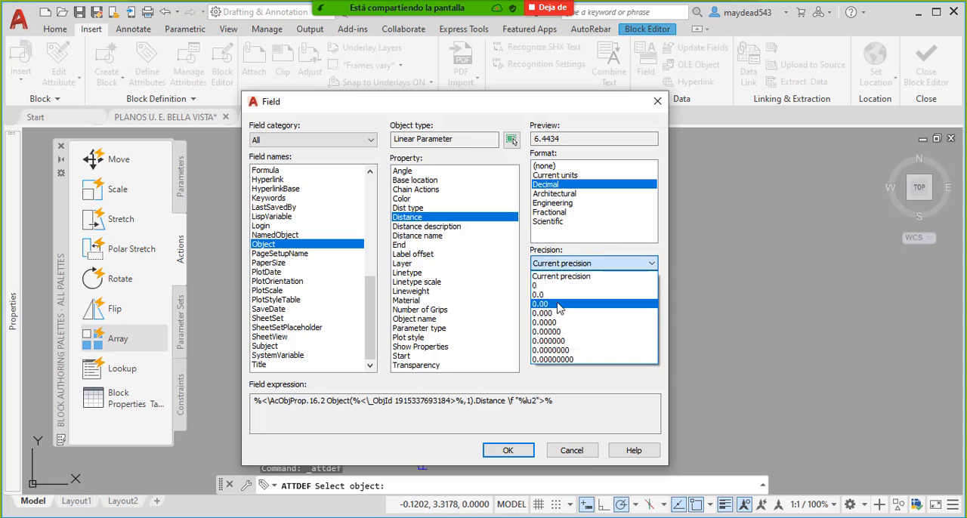
click(559, 304)
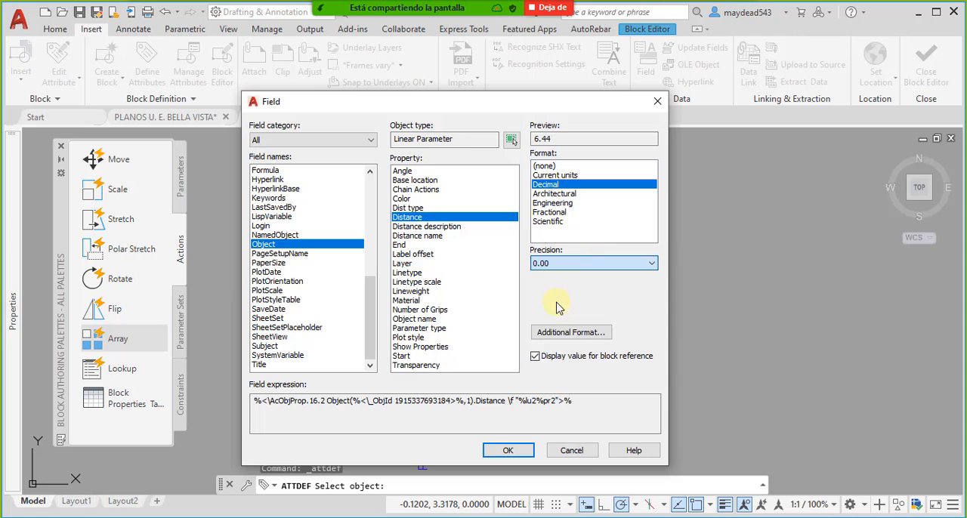
click(519, 456)
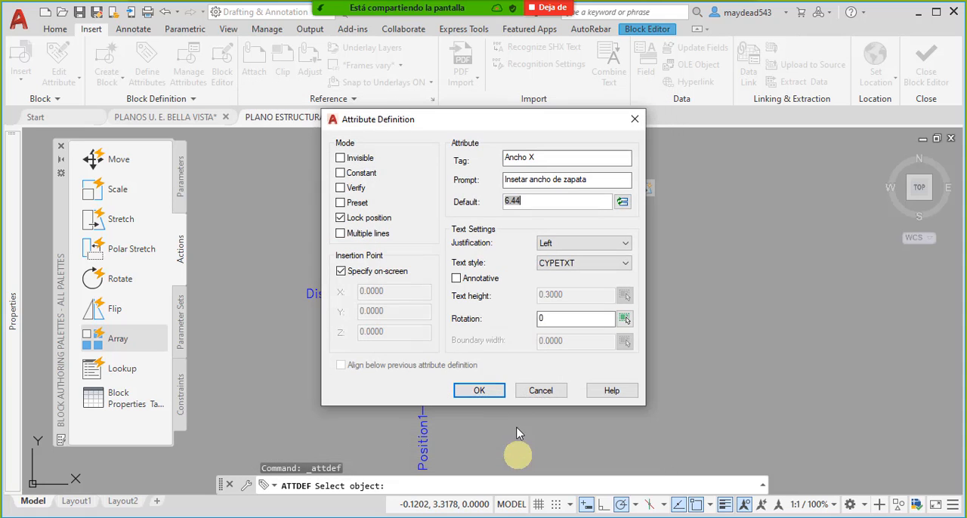
- Set the attribute's justification to Middle center and its text style to Arial, and try to accept the definition
click(585, 244)
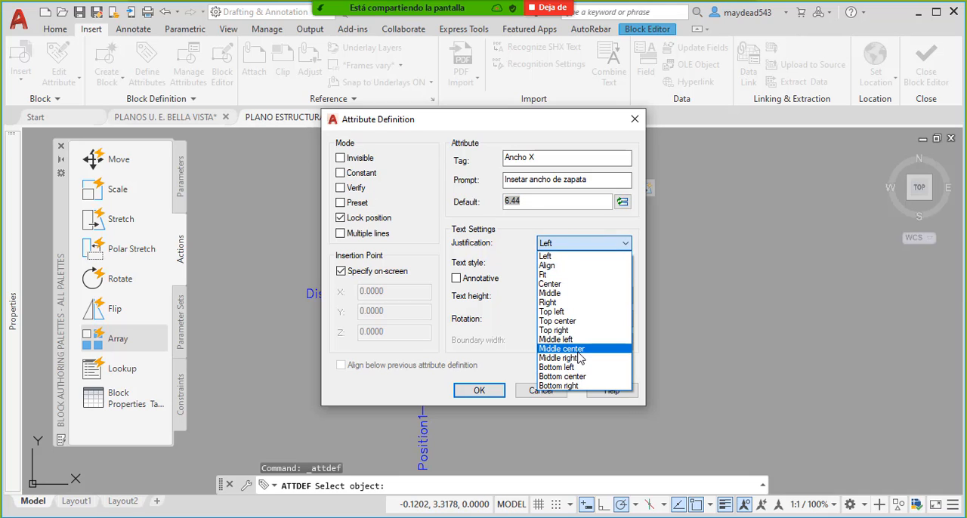
click(566, 348)
click(568, 263)
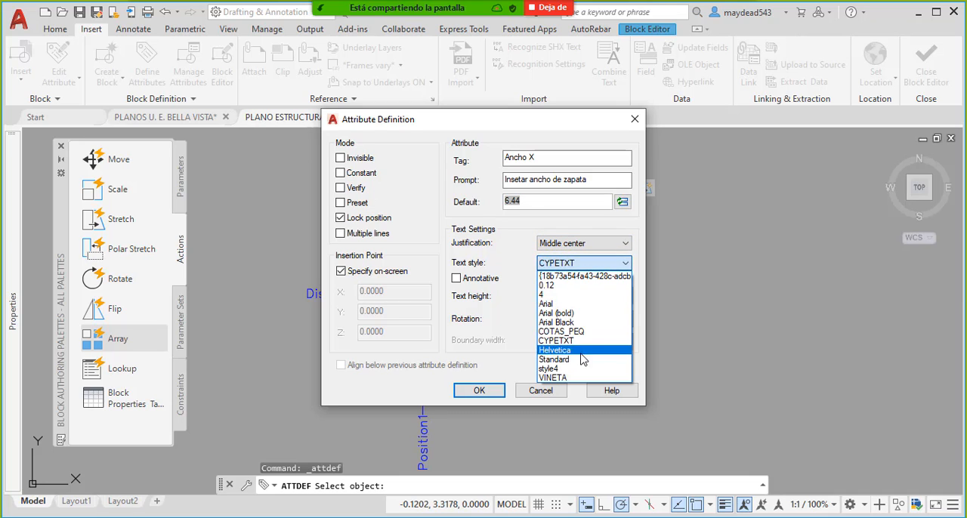
click(559, 303)
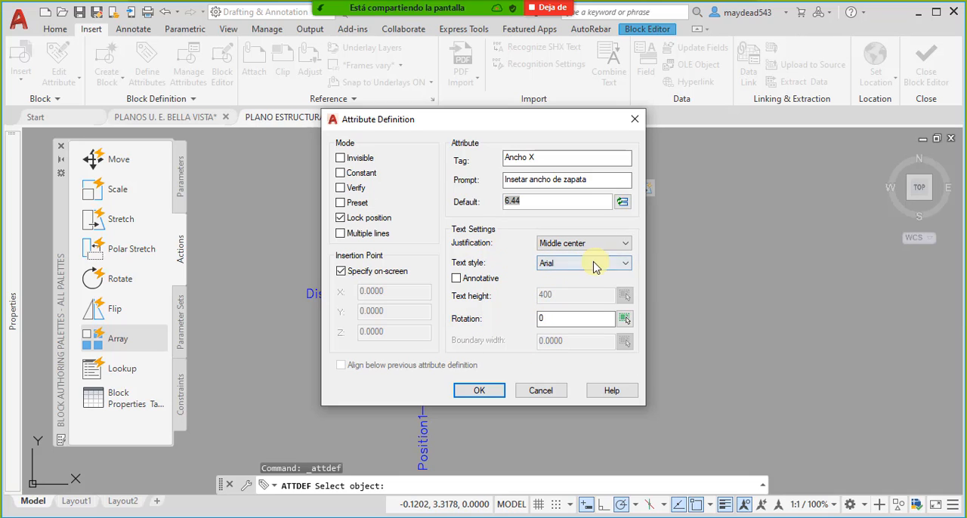
click(483, 391)
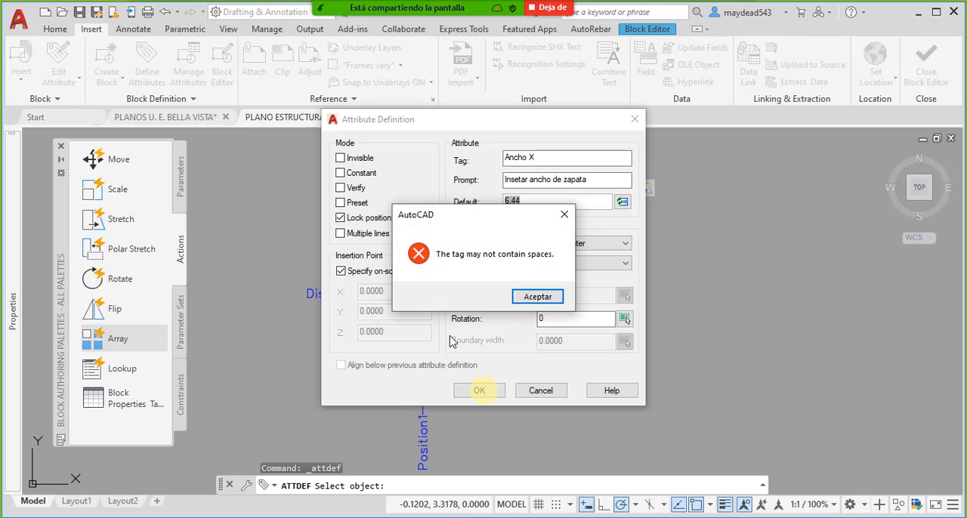
- Replace the space in the attribute's tag so it reads Ancho_X, and accept the definition
click(534, 297)
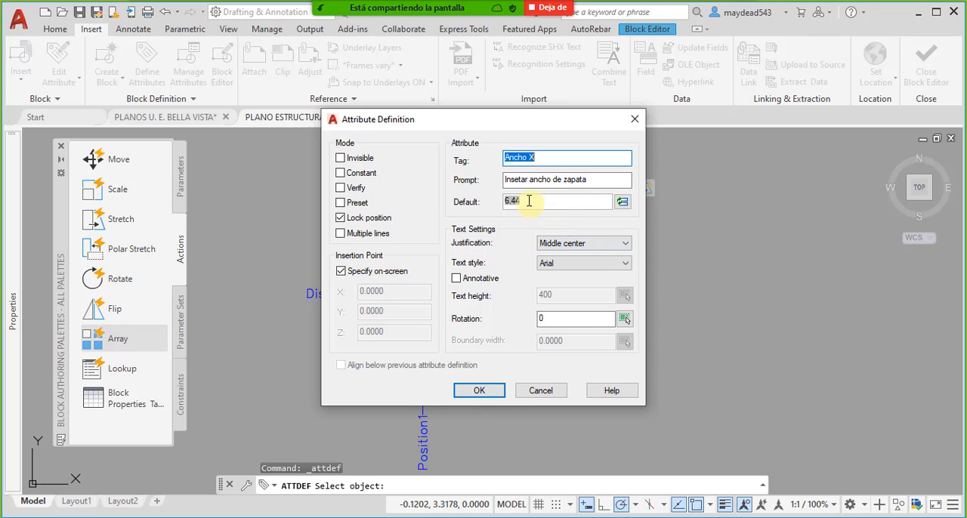
click(484, 391)
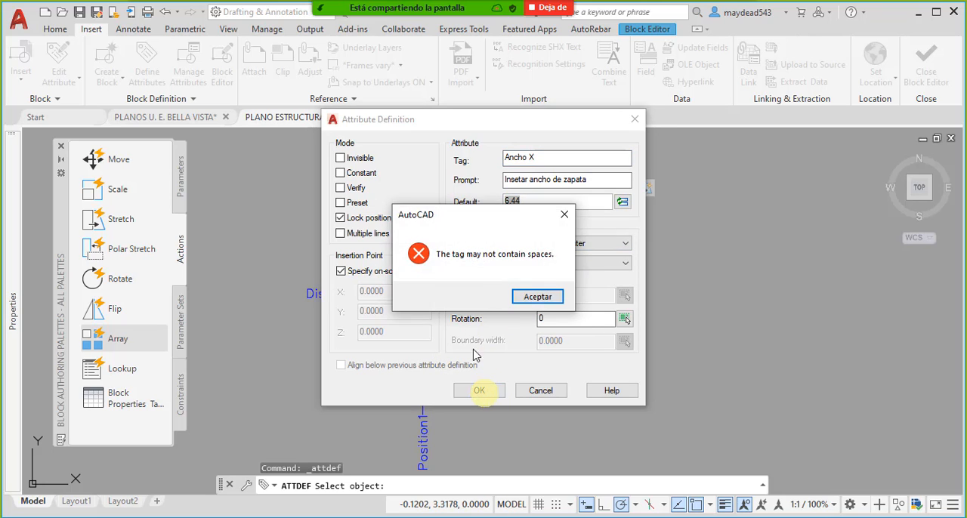
click(536, 296)
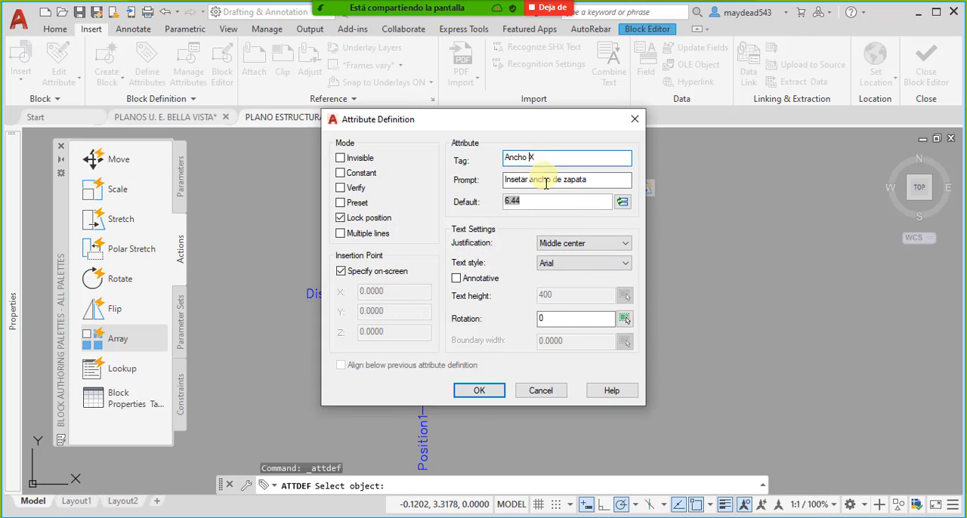
key(BackSpace)
text(_)
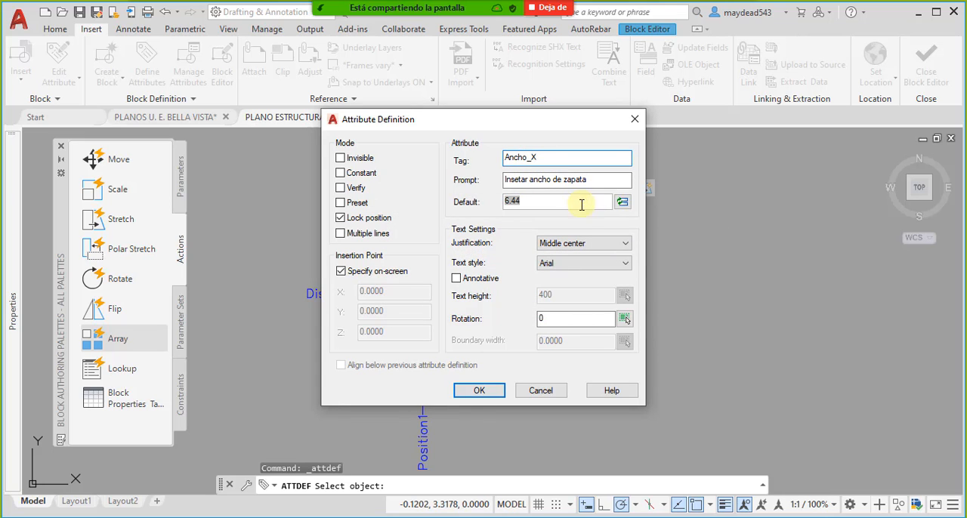
click(475, 391)
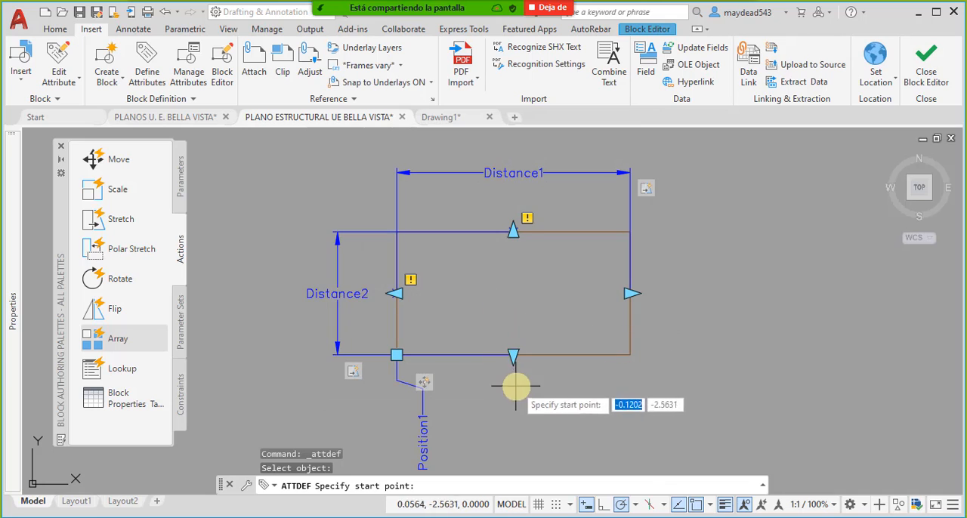
- Place the width attribute centred just below the bottom edge of the perimeter rectangle
scroll(509, 333, up, 5)
scroll(509, 341, down, 4)
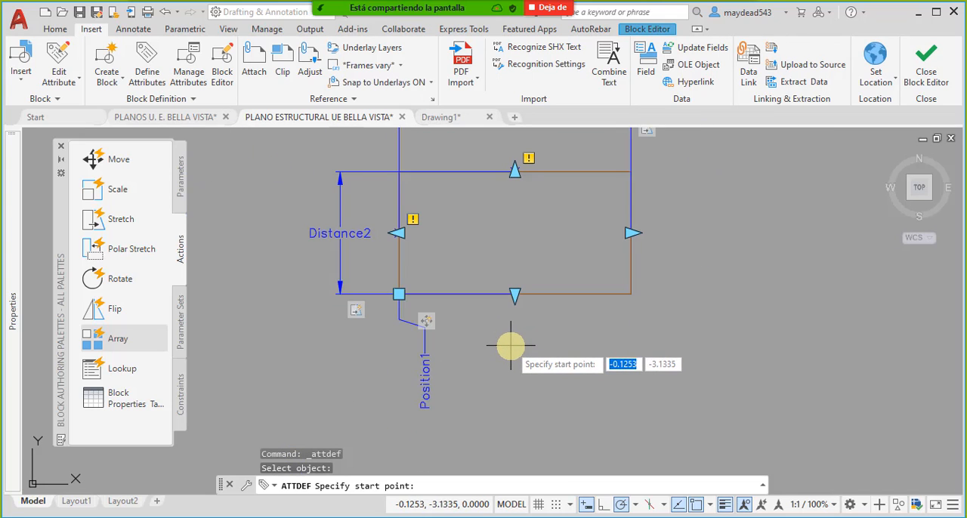
click(517, 354)
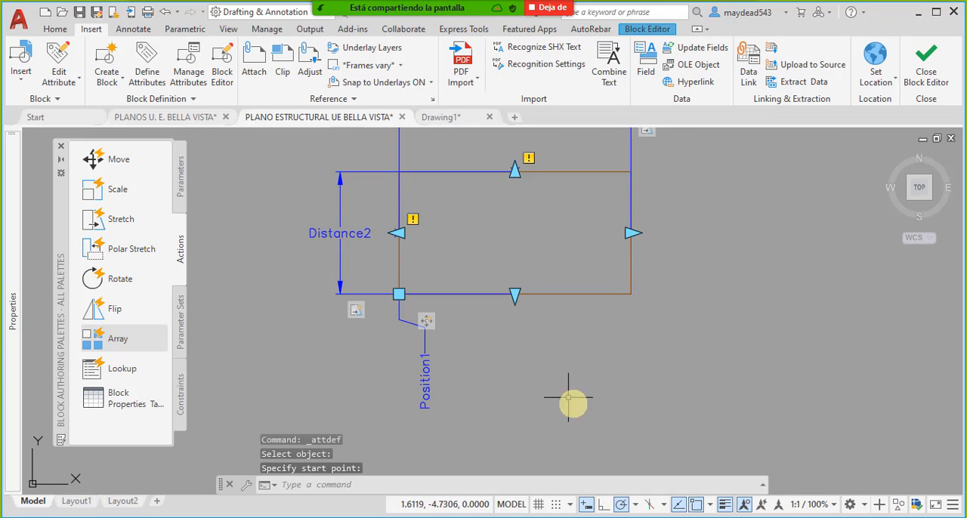
middle_drag(528, 354, 522, 380)
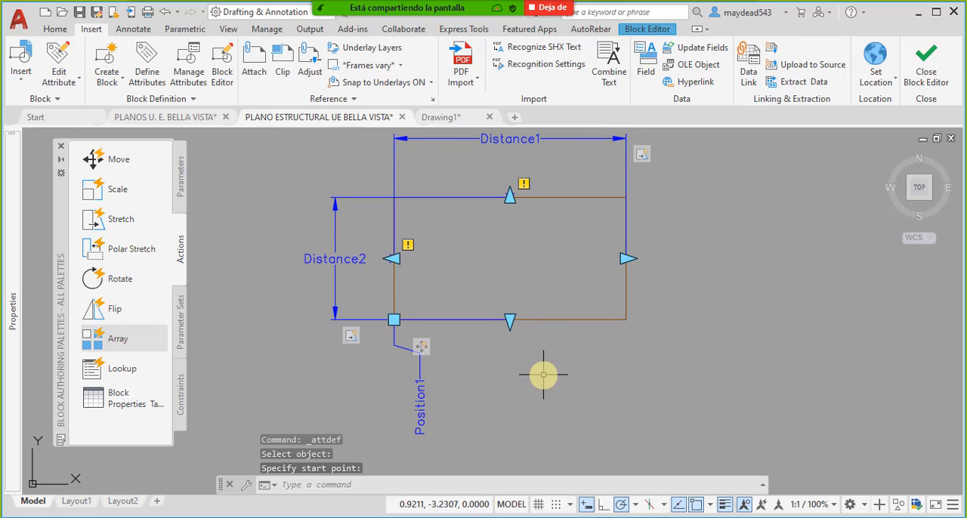
middle_drag(508, 340, 500, 322)
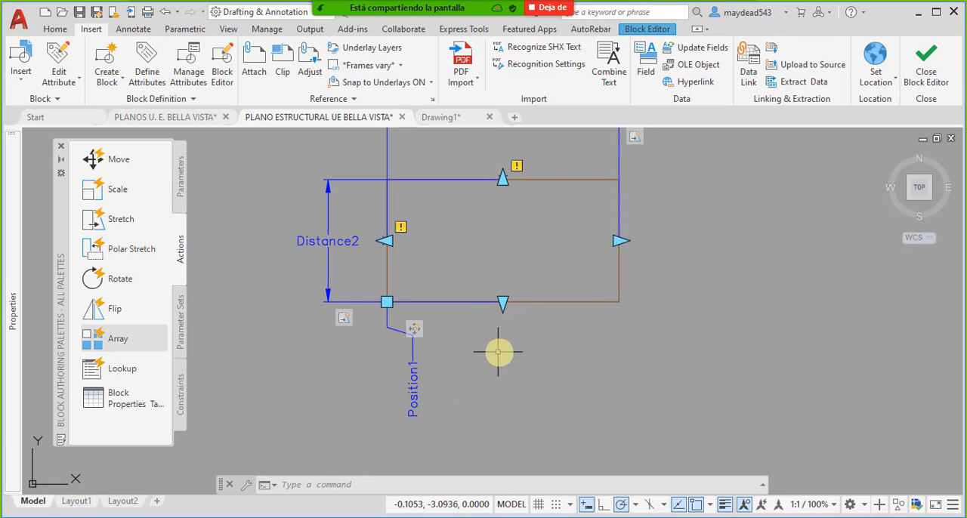
- Close the block editor and save the parameter changes to the perimeter block
click(663, 409)
click(263, 247)
scroll(511, 292, down, 2)
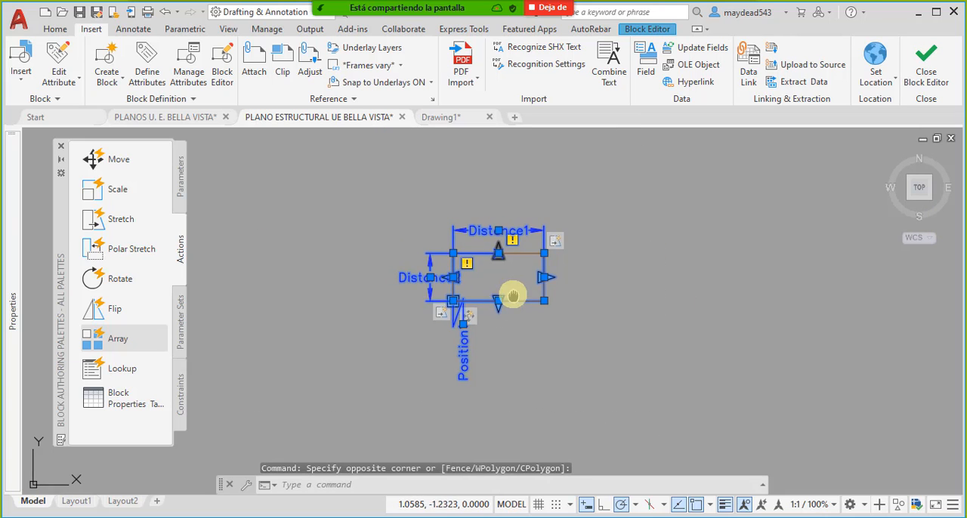
scroll(511, 296, up, 2)
key(Escape)
click(926, 72)
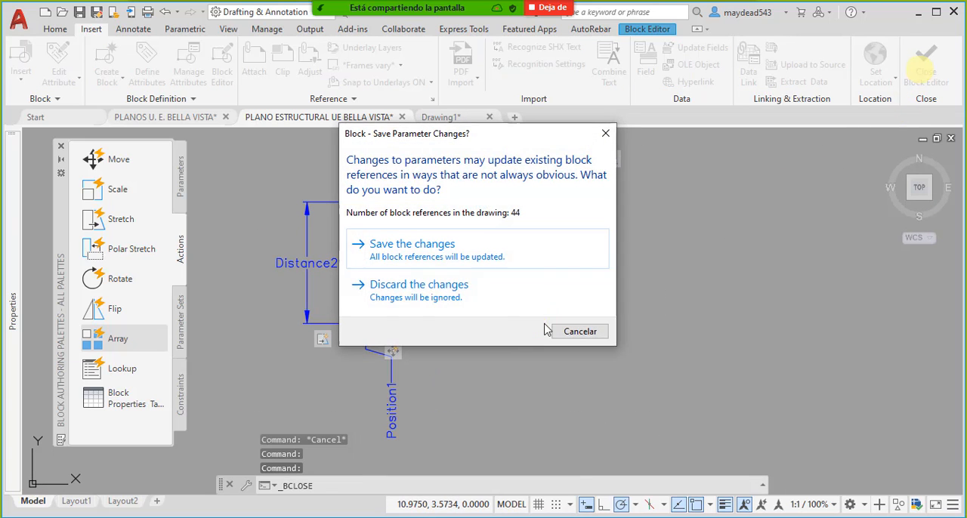
click(484, 257)
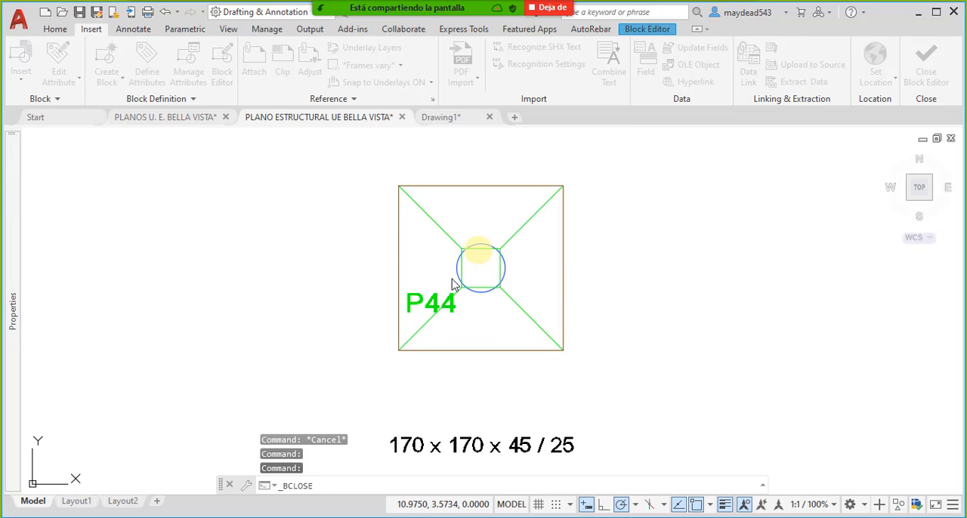
- Reopen the excavation perimeter block around footing P44 in the block editor
scroll(499, 292, down, 6)
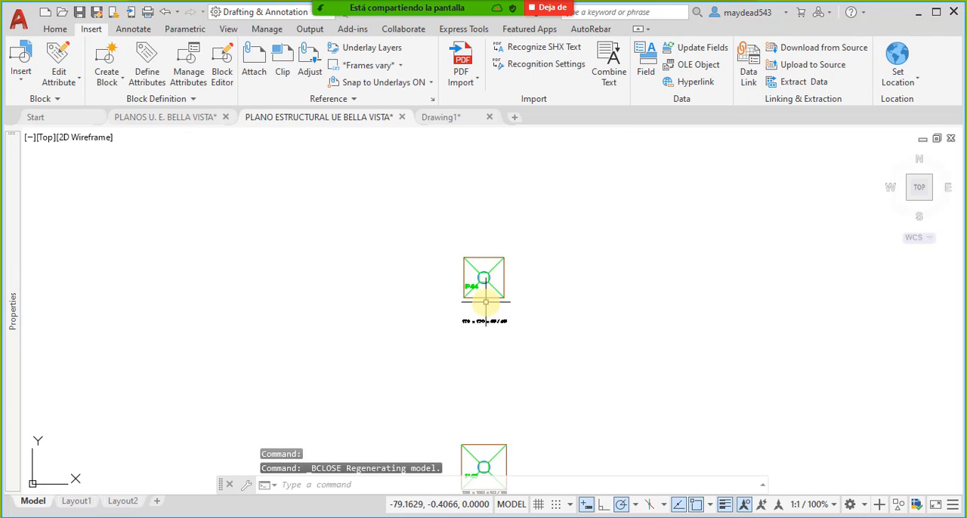
scroll(488, 310, up, 8)
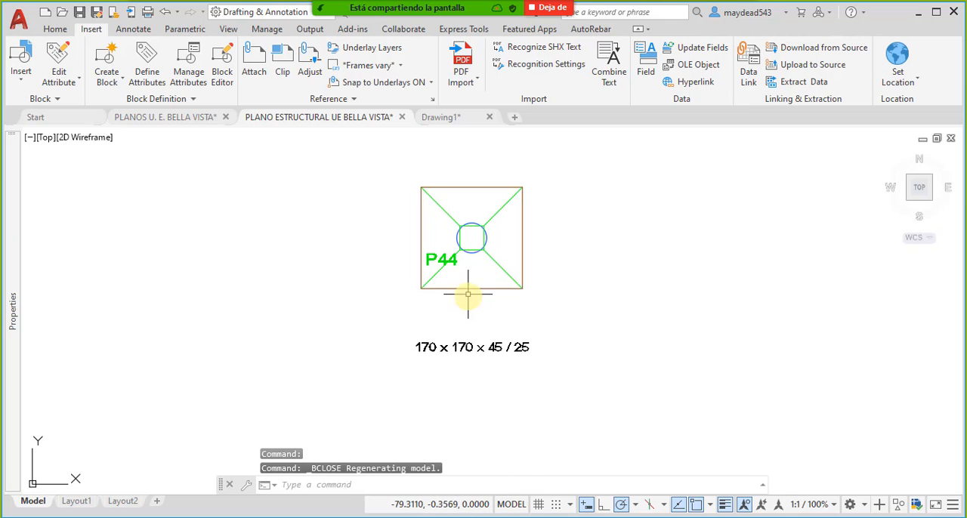
scroll(470, 283, up, 4)
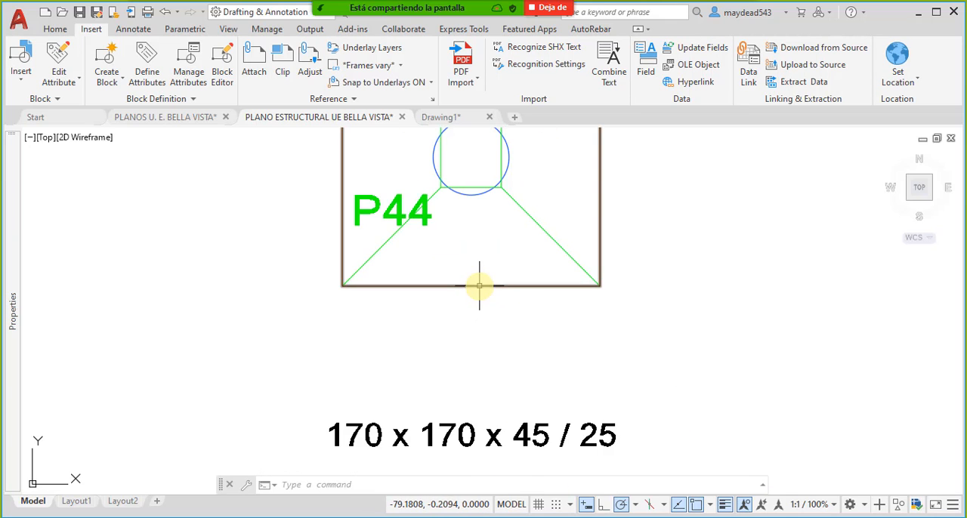
double_click(480, 285)
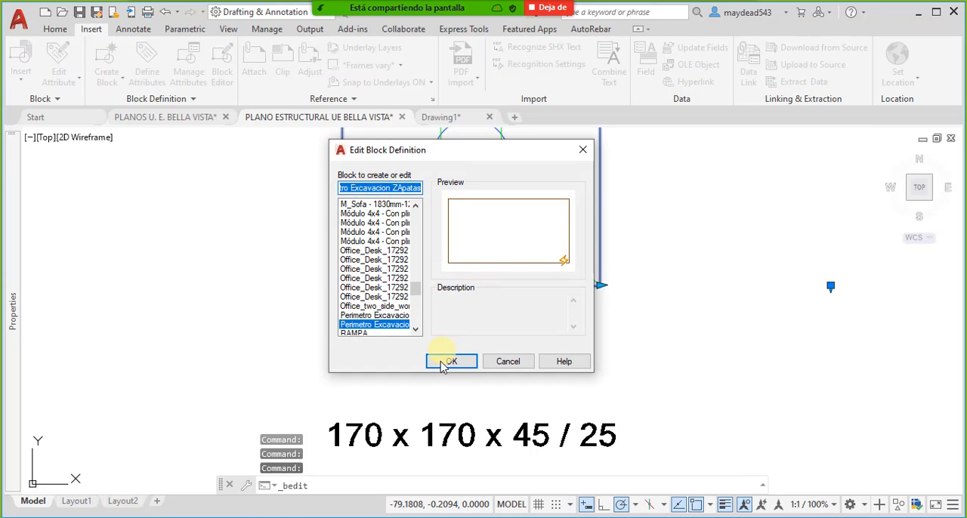
click(453, 362)
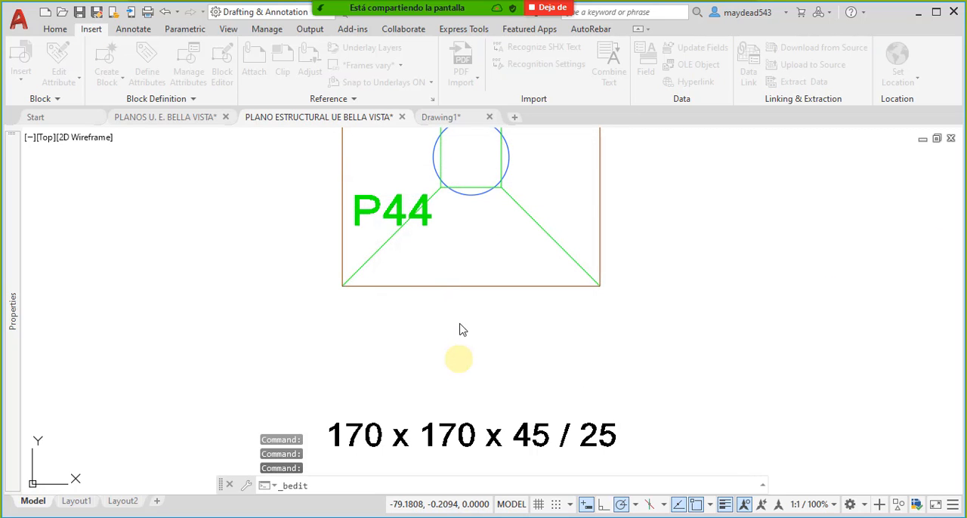
click(460, 371)
key(Escape)
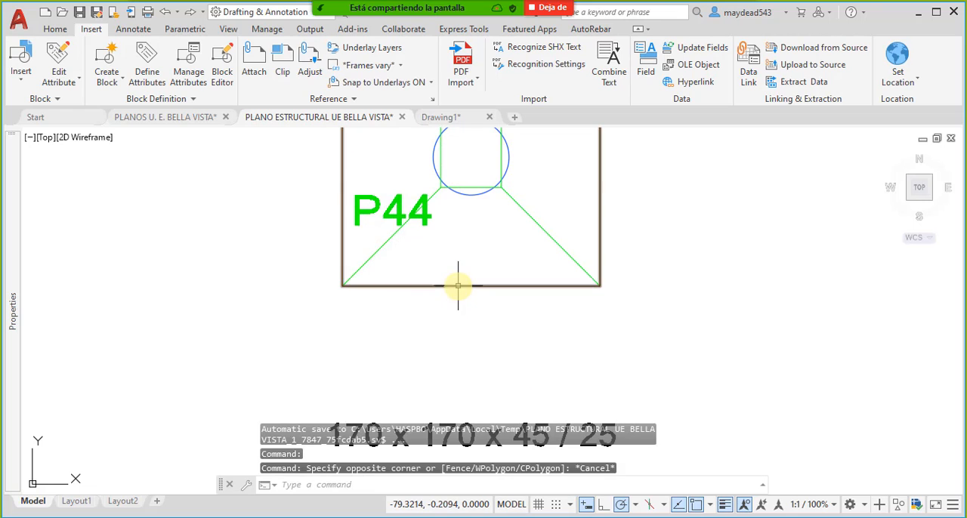
double_click(457, 285)
click(466, 363)
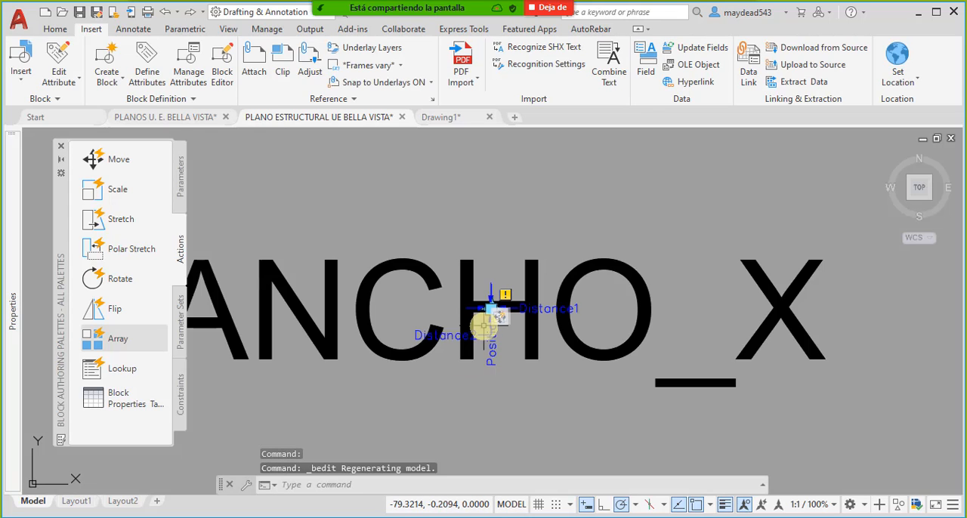
- Select the ANCHO_X attribute definition and set its linetype scale to 0.1
scroll(482, 285, down, 8)
scroll(501, 290, up, 5)
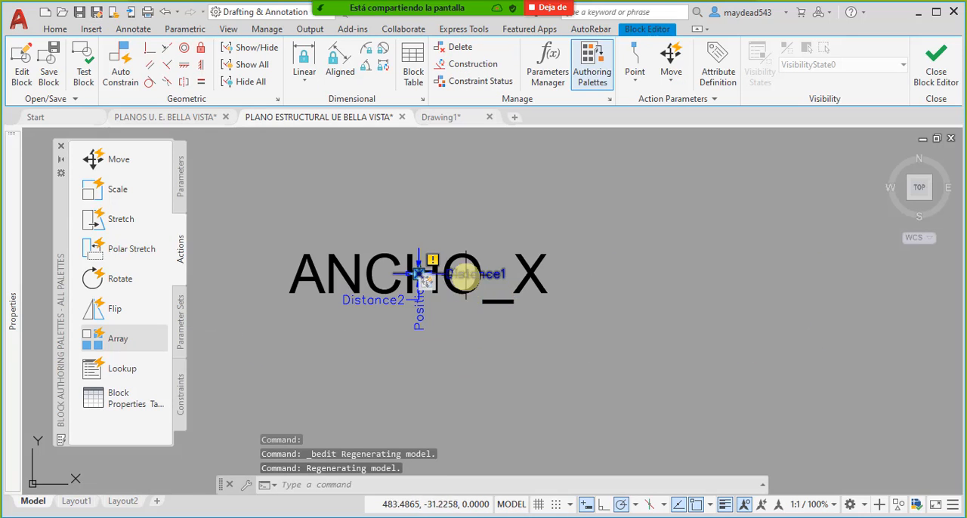
click(466, 276)
scroll(442, 265, up, 3)
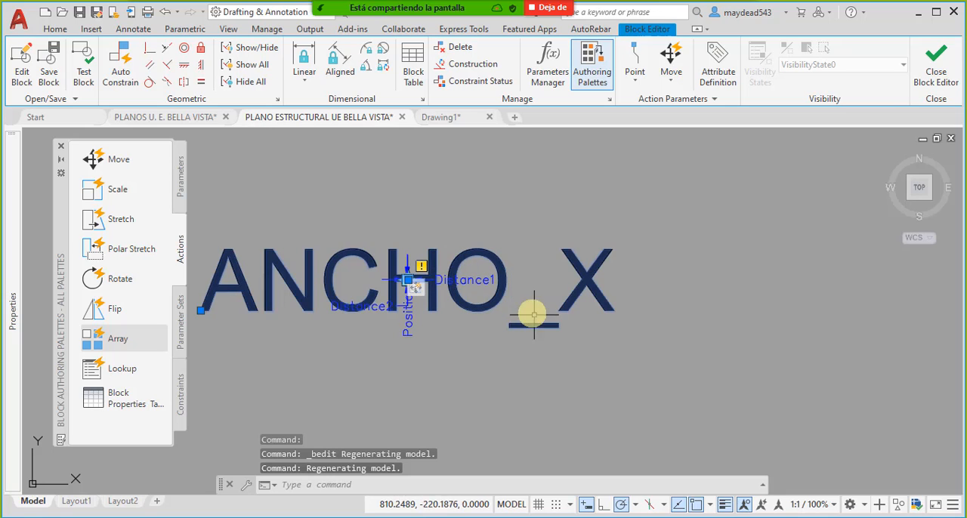
key(Escape)
middle_drag(476, 262, 520, 260)
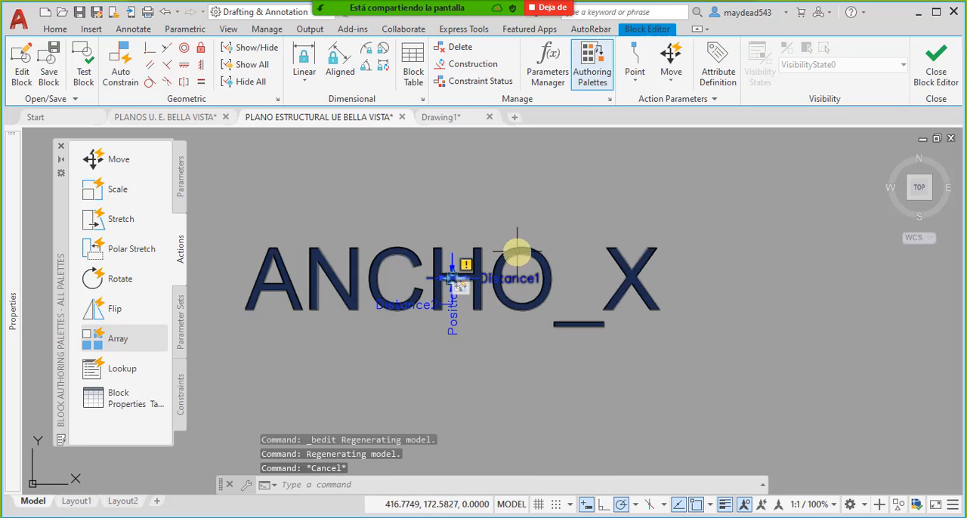
click(517, 252)
click(511, 223)
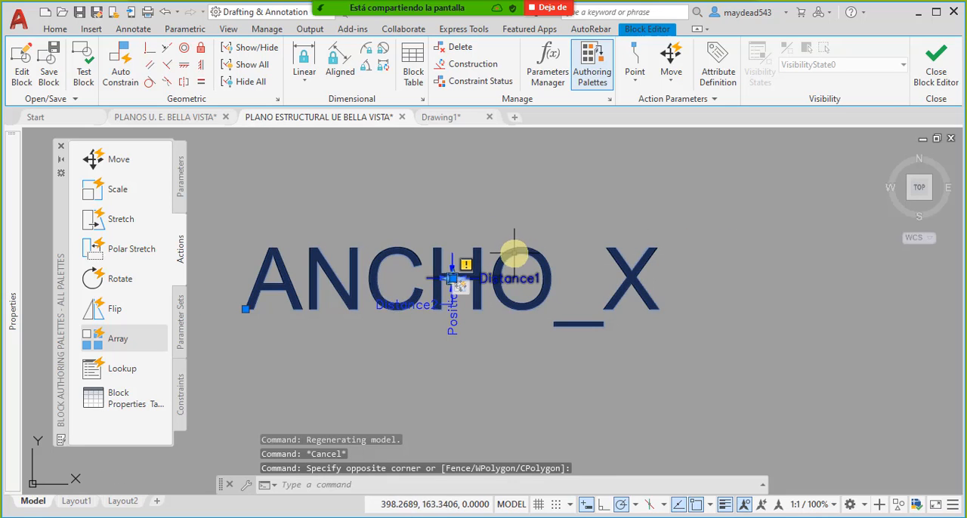
key(Escape)
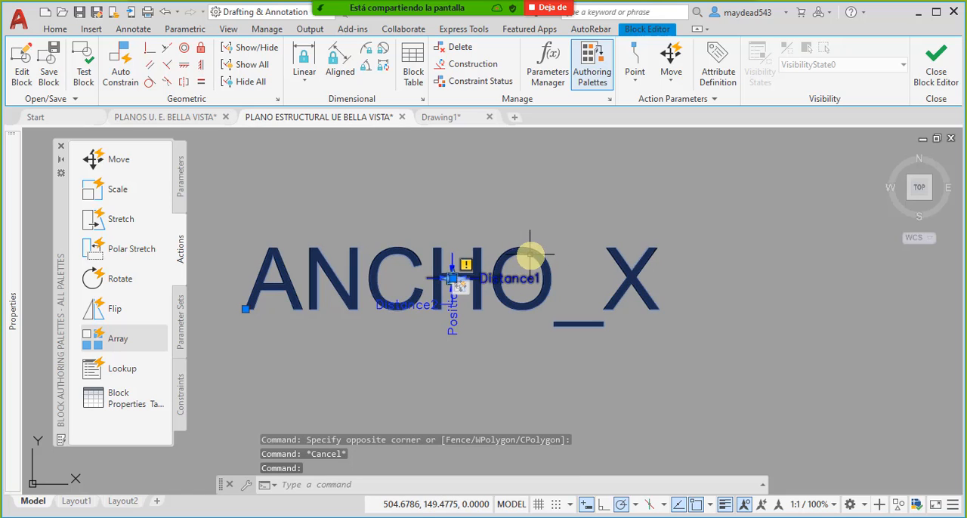
mouse_move(23, 276)
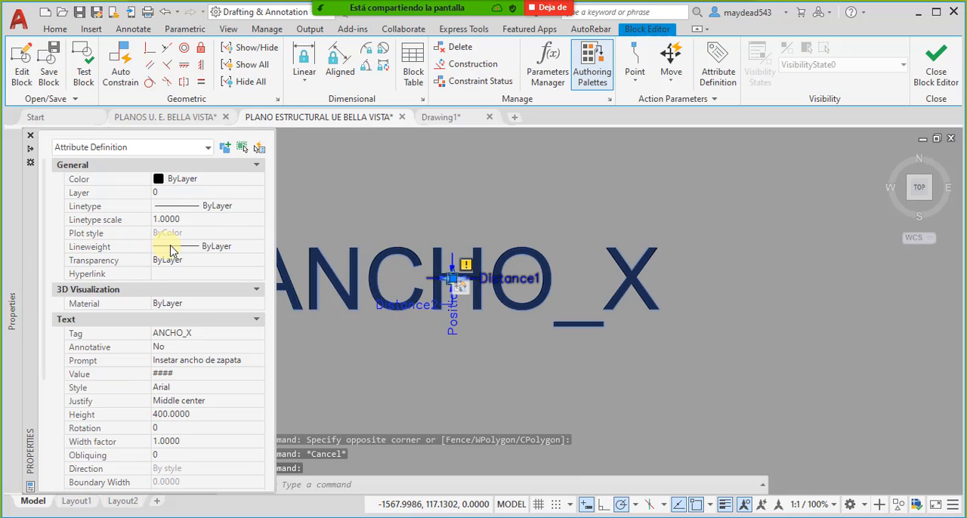
click(195, 220)
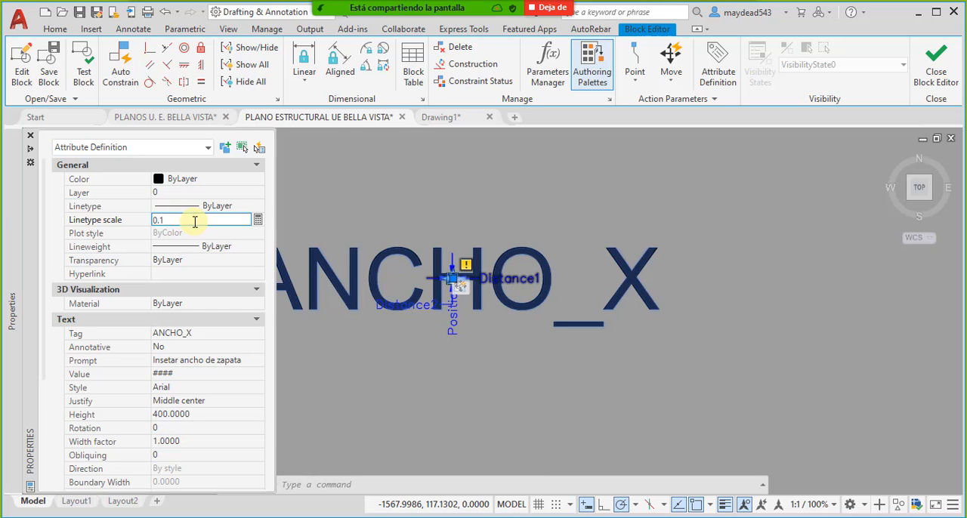
text(0.1)
key(Return)
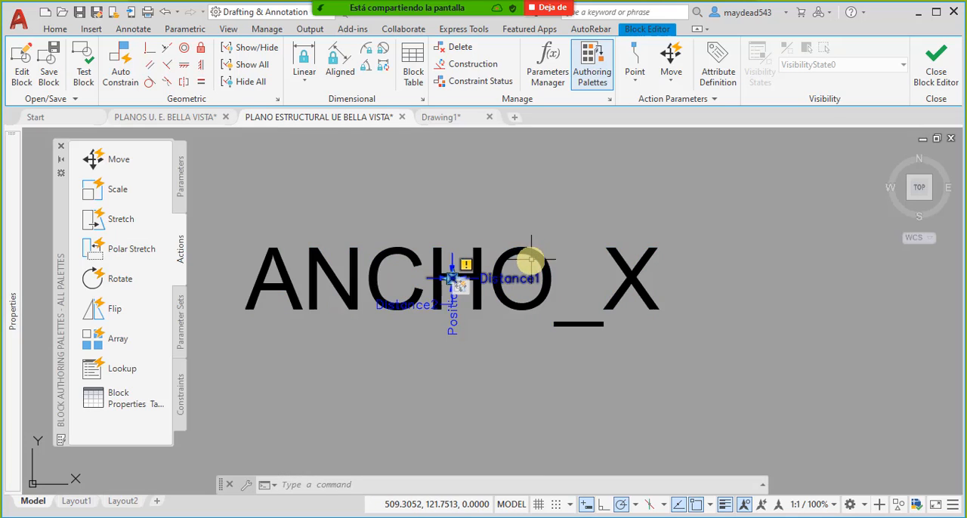
- Set the text height of the ANCHO_X attribute definition to 1.8
mouse_move(13, 234)
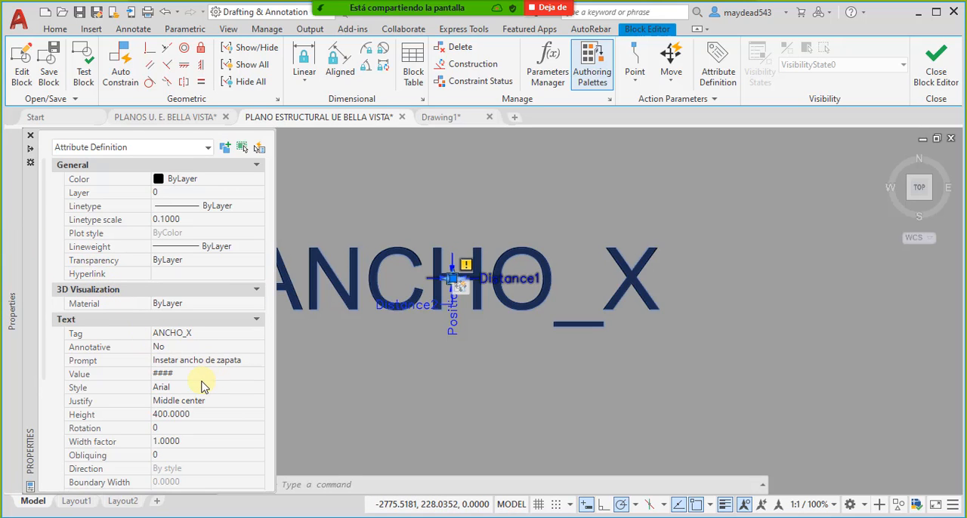
click(208, 418)
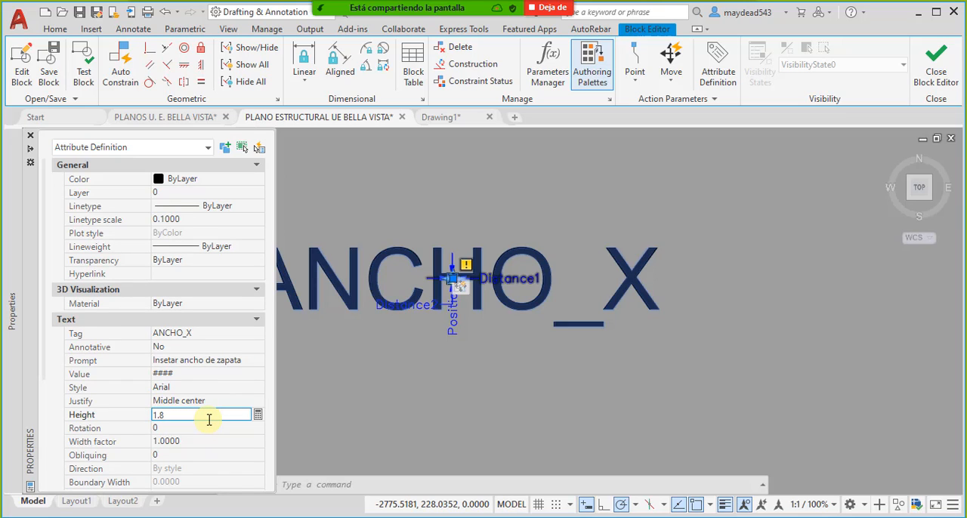
key(Return)
scroll(455, 284, up, 10)
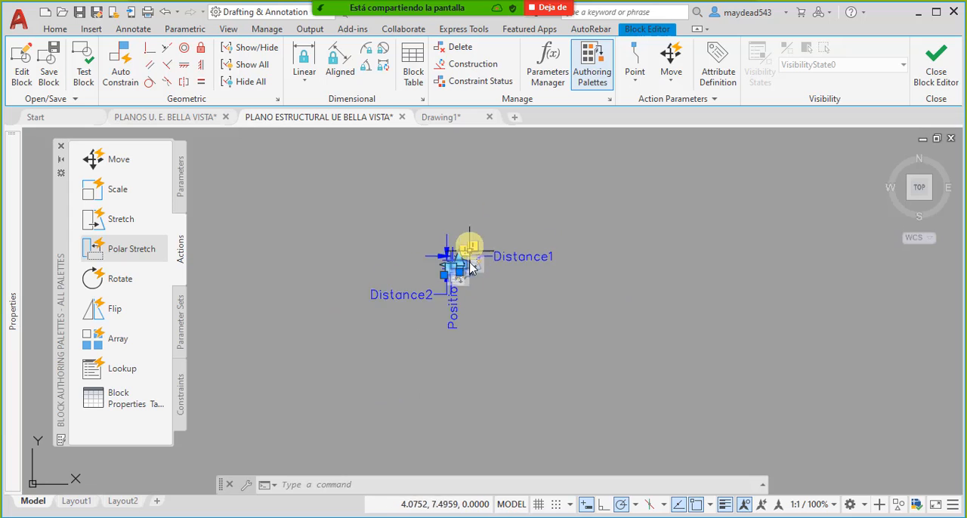
scroll(454, 271, up, 5)
scroll(406, 255, up, 4)
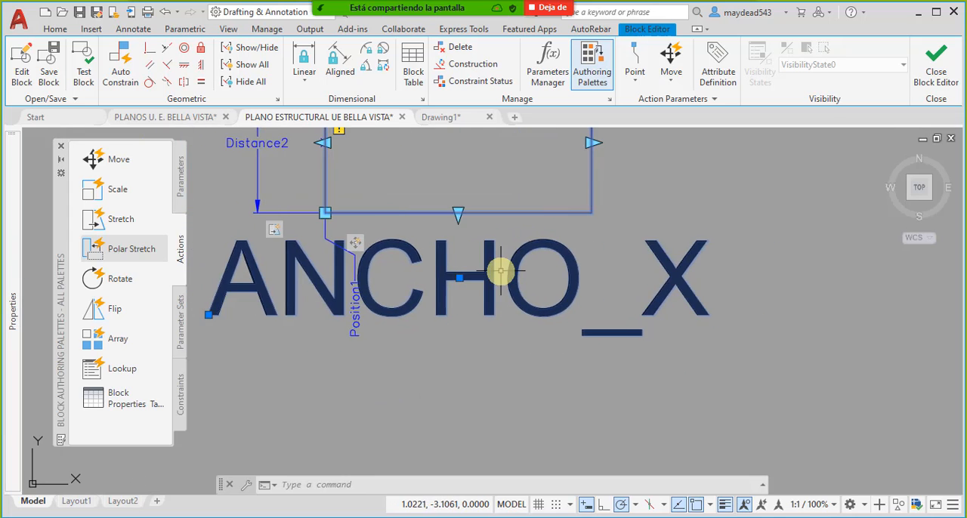
scroll(491, 275, down, 4)
scroll(501, 292, up, 1)
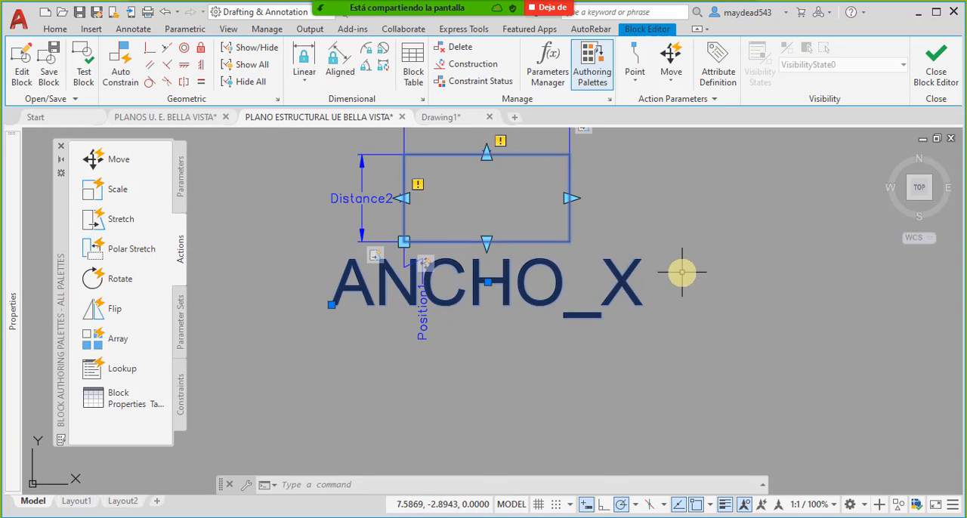
- Set the ANCHO_X attribute definition's linetype scale to 1 and its text height to 1.5
mouse_move(19, 332)
click(194, 221)
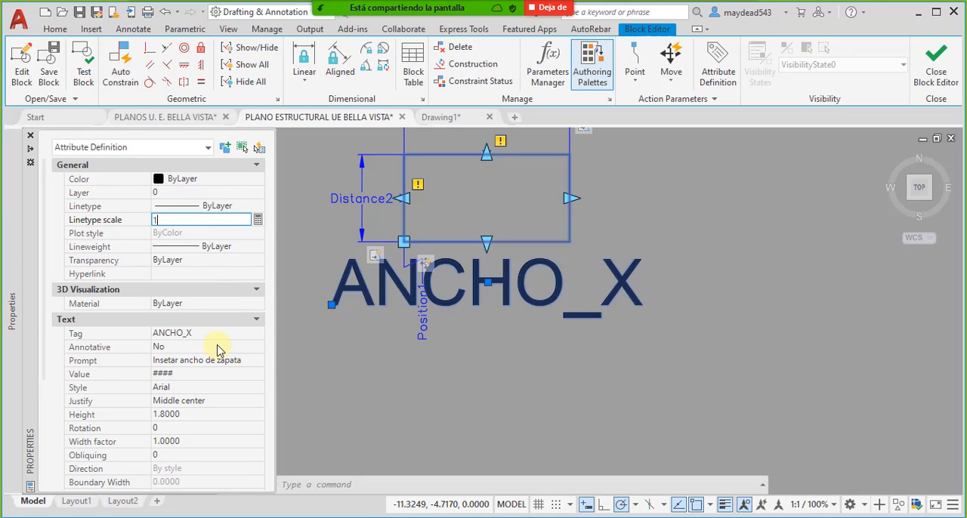
click(216, 416)
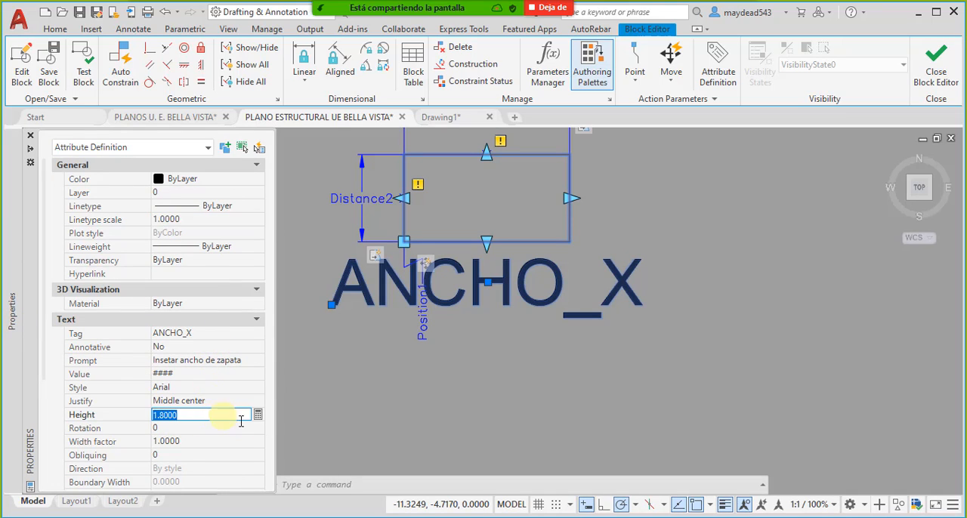
mouse_move(9, 265)
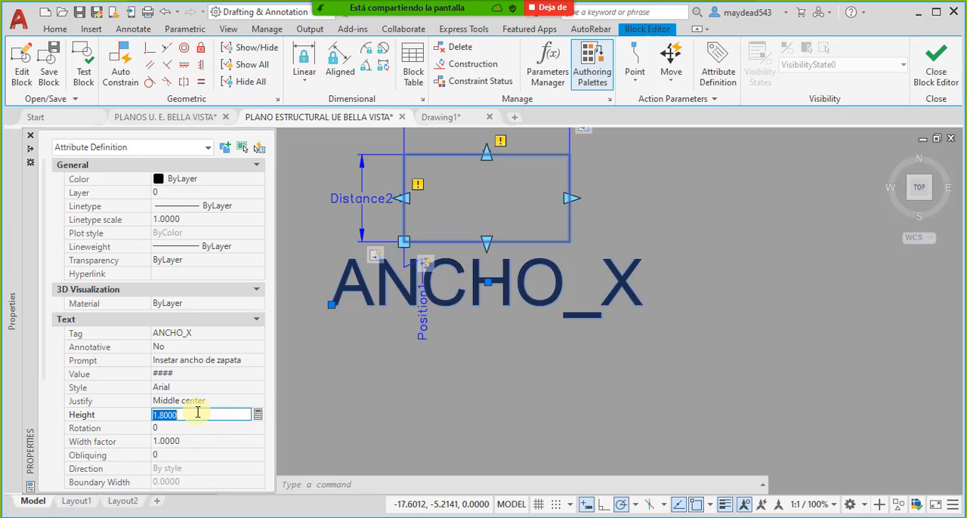
text(1.5)
key(Return)
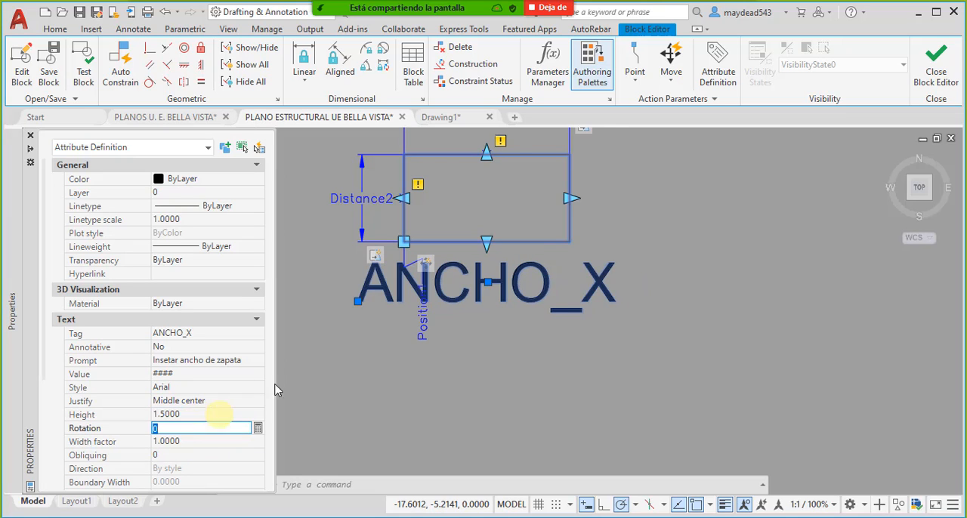
click(635, 381)
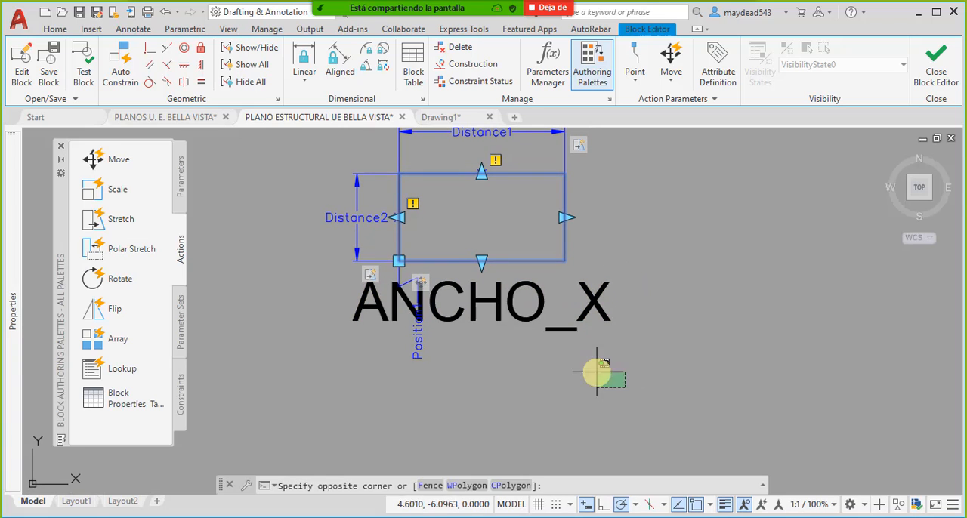
- Review the ANCHO_X attribute definition, accept it, and close the block editor saving the block changes
click(538, 319)
double_click(538, 318)
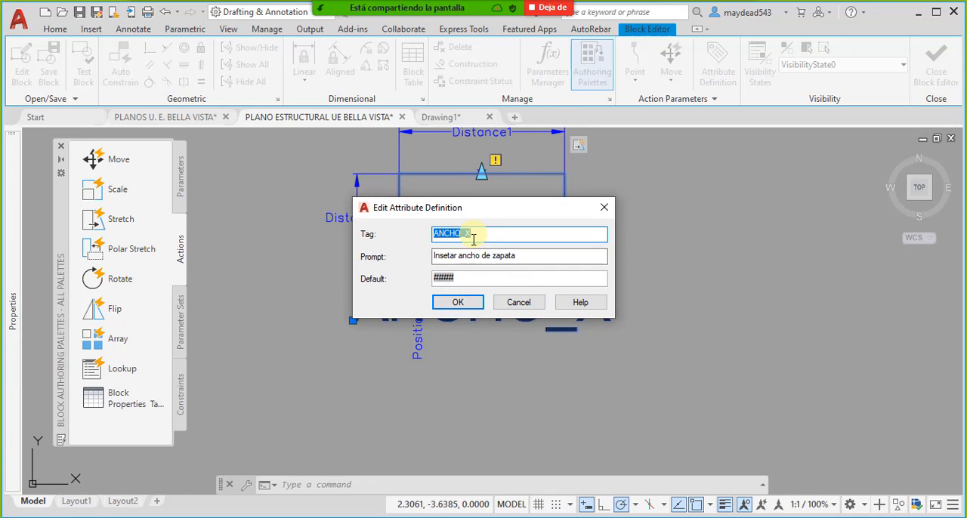
click(472, 309)
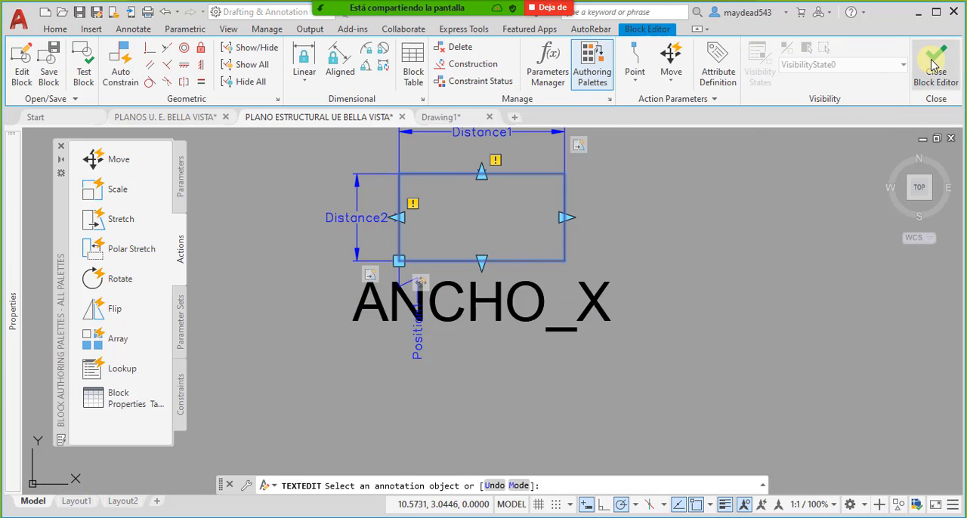
click(936, 72)
click(461, 254)
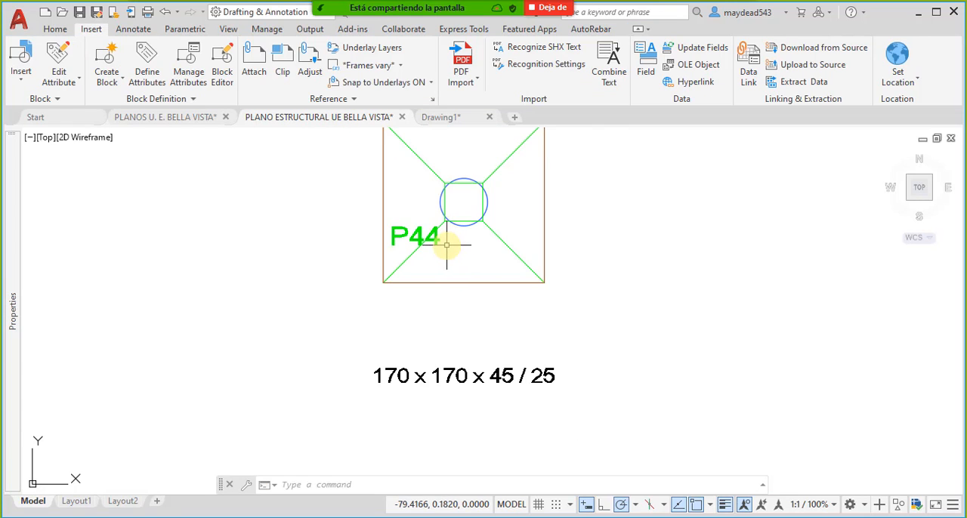
- Examine the perimeter blocks across the footing layout and at footing P44 for the ANCHO_X attribute
scroll(447, 244, down, 8)
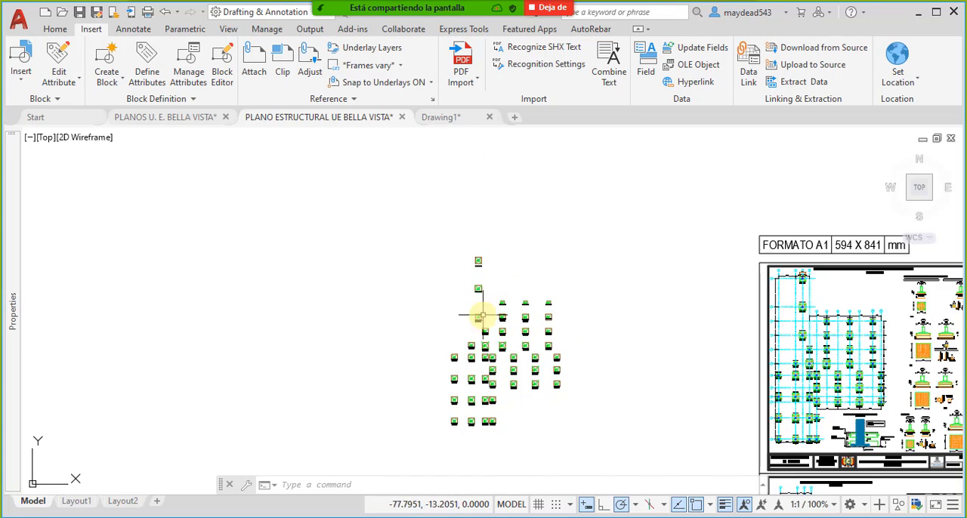
scroll(482, 316, up, 5)
scroll(514, 340, up, 2)
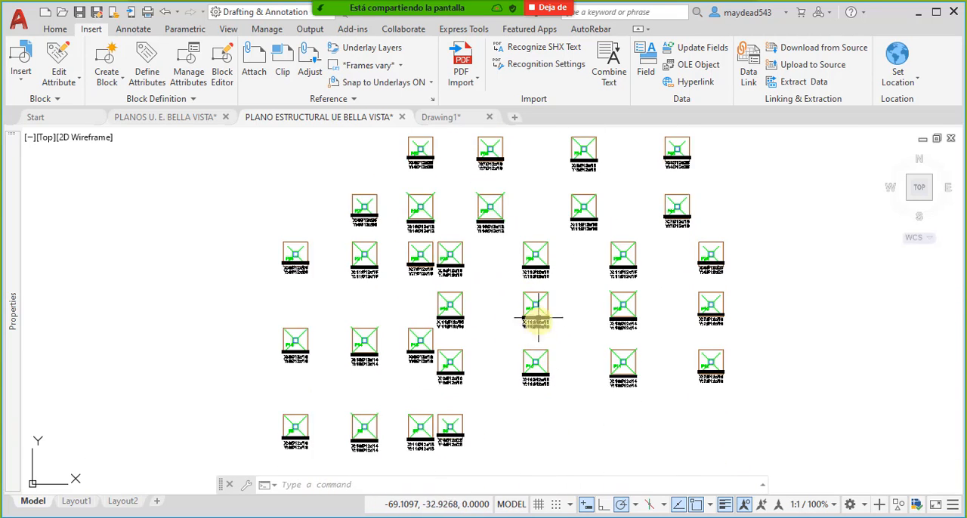
scroll(538, 319, up, 5)
scroll(557, 341, down, 5)
middle_drag(483, 227, 495, 296)
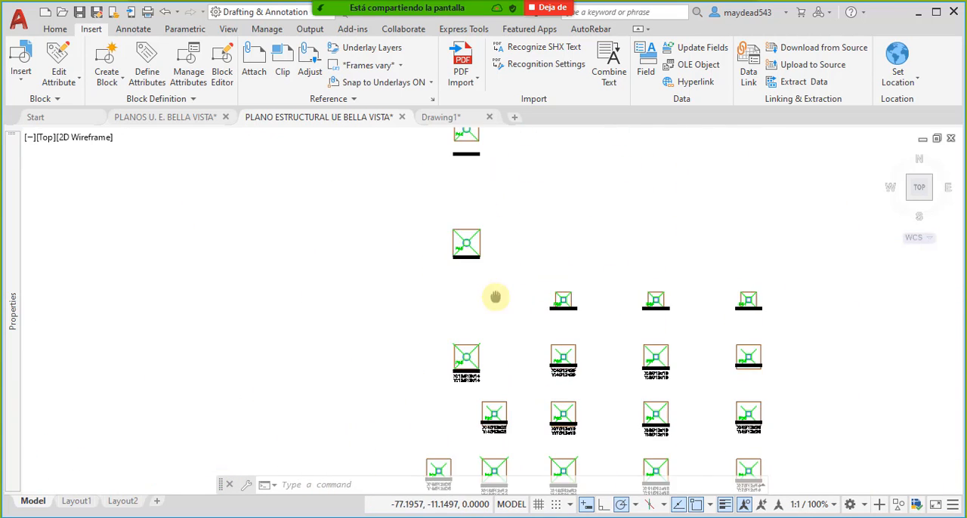
scroll(488, 228, up, 5)
middle_drag(469, 176, 494, 363)
middle_drag(468, 245, 498, 355)
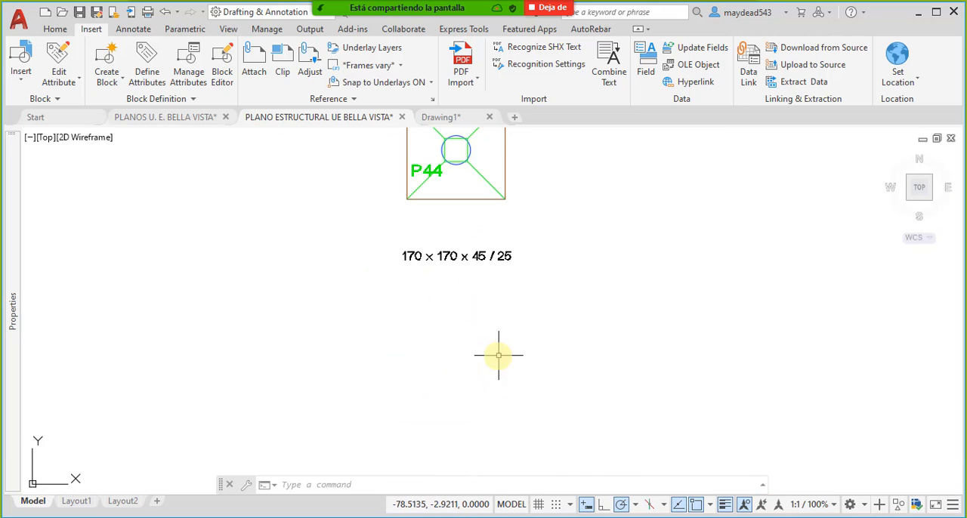
middle_drag(491, 209, 488, 255)
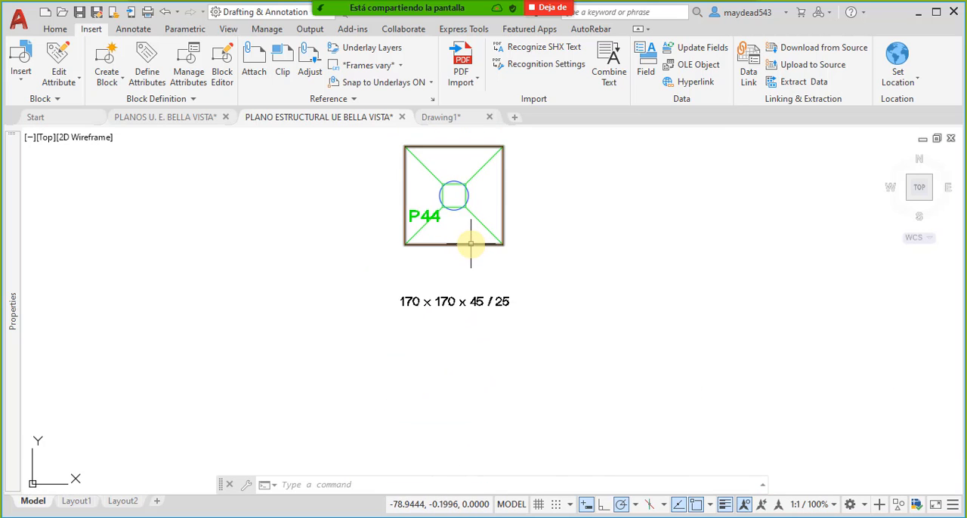
click(471, 243)
scroll(457, 230, down, 5)
scroll(459, 225, up, 5)
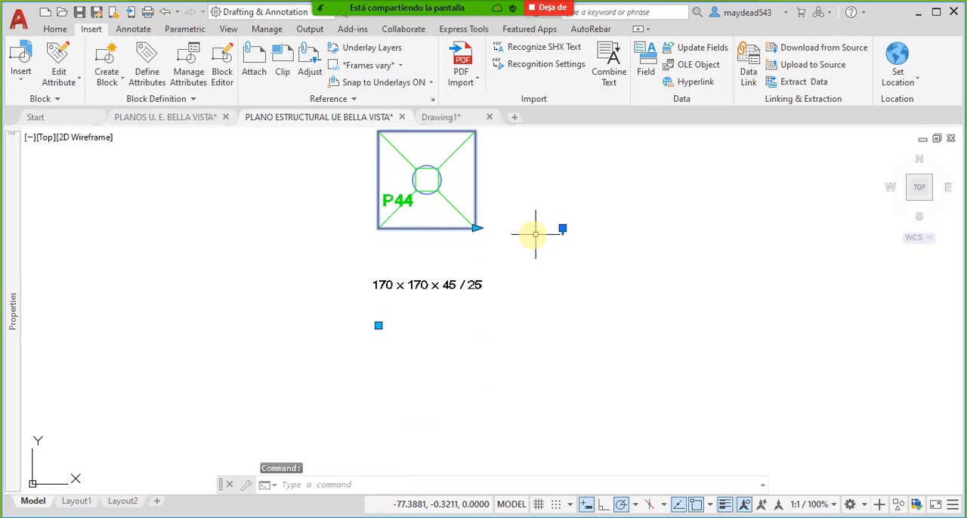
scroll(453, 309, down, 4)
middle_drag(496, 309, 450, 290)
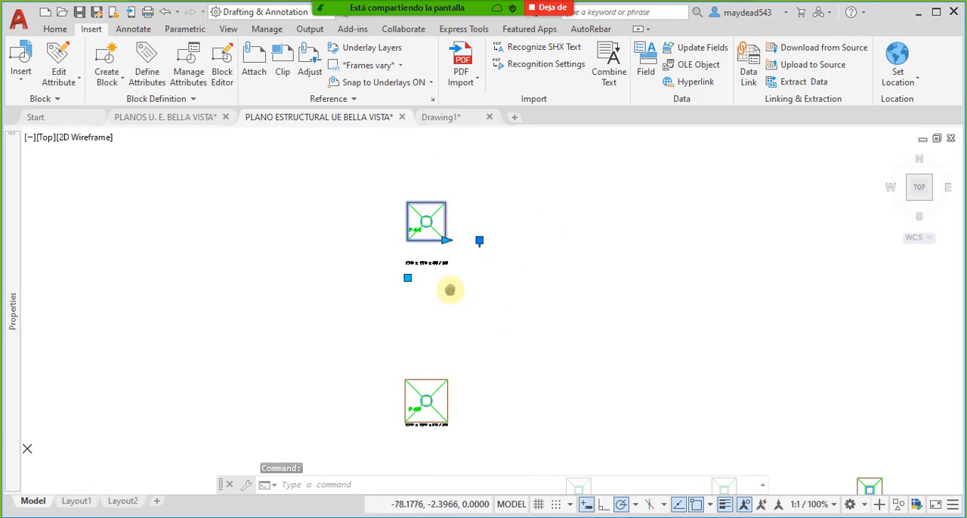
scroll(458, 272, up, 4)
key(Escape)
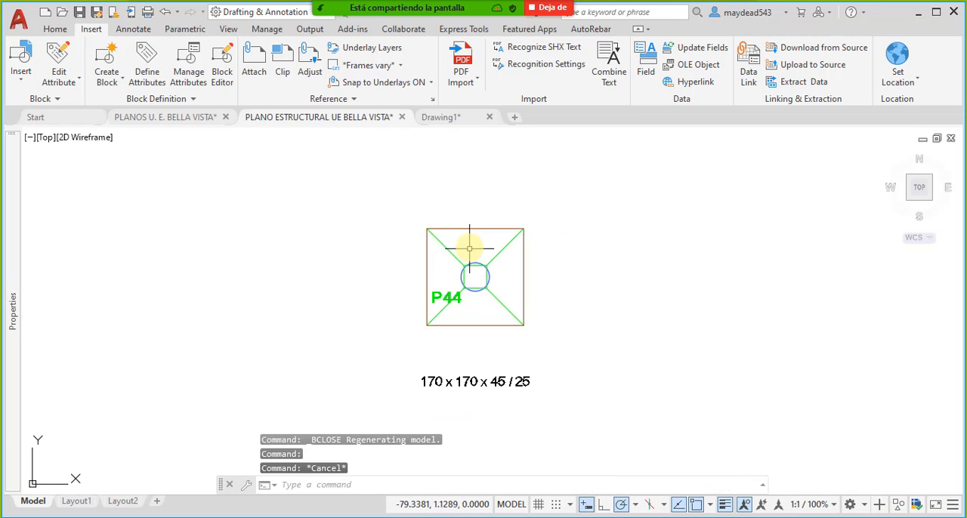
- Reopen the excavation perimeter block around footing P44 in the block editor
click(471, 228)
double_click(471, 228)
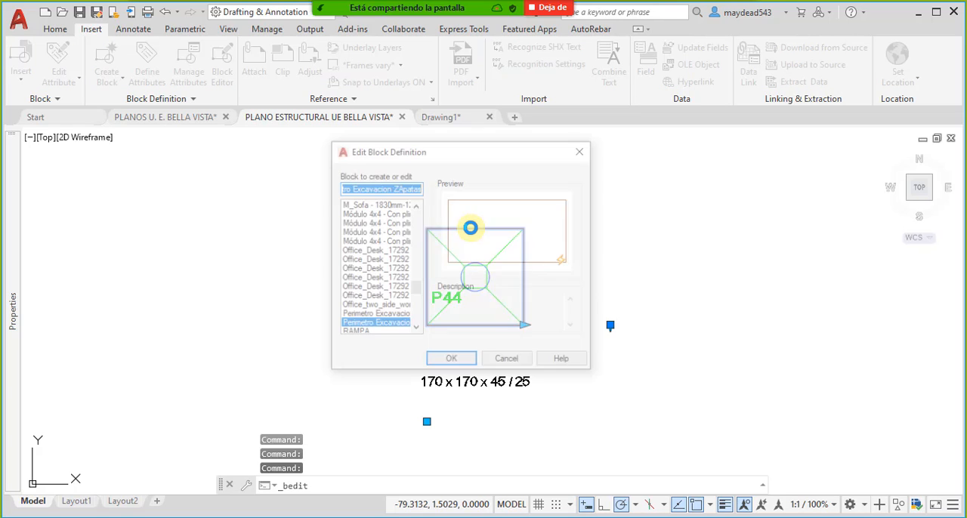
click(460, 363)
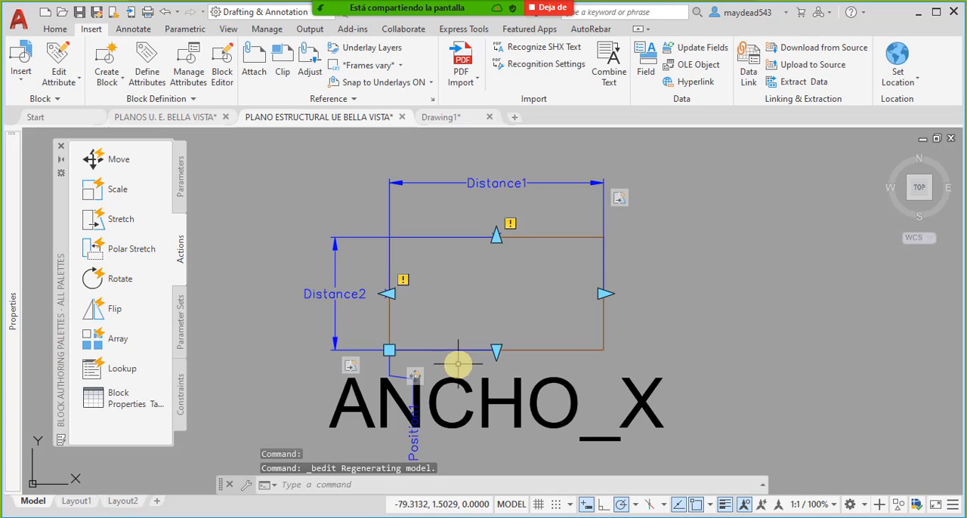
middle_drag(494, 404, 493, 341)
click(495, 349)
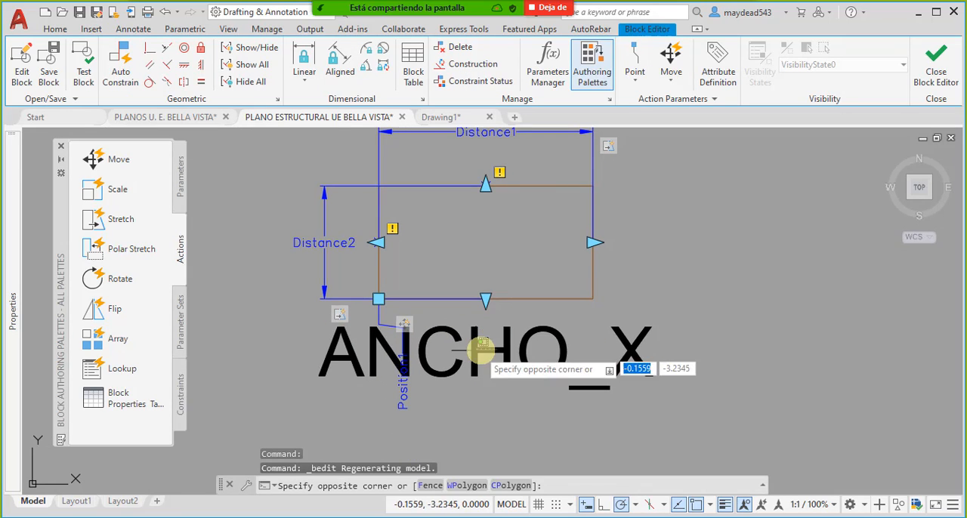
key(Escape)
middle_drag(483, 370, 483, 350)
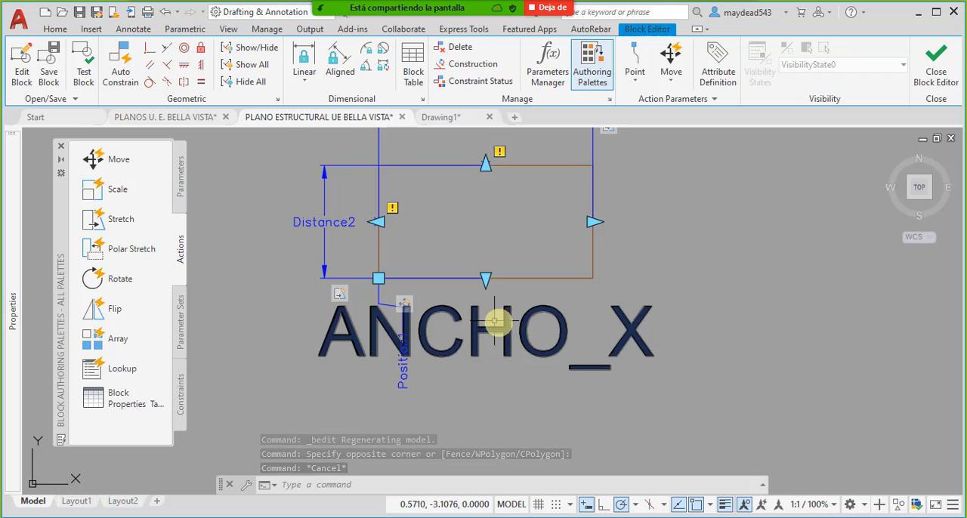
- Try to edit ANCHO_X with the single attribute editing command
click(91, 30)
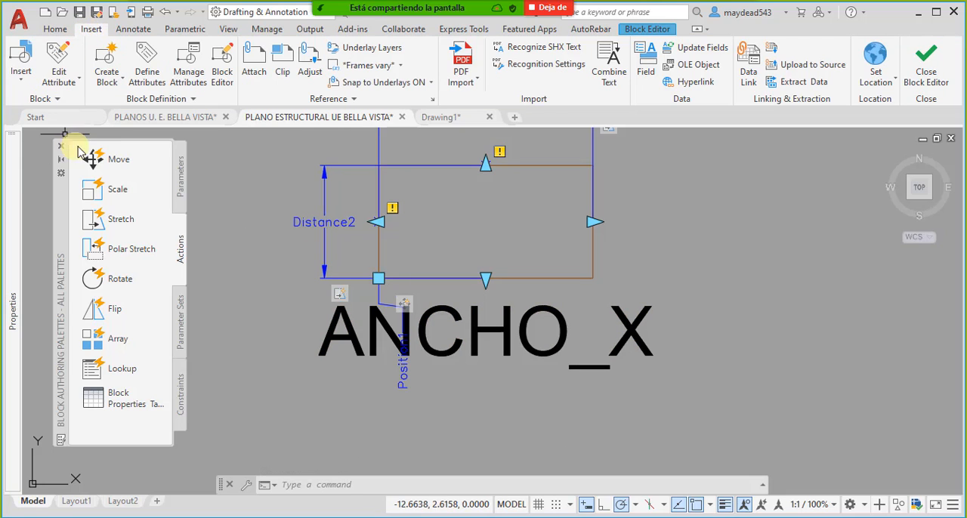
click(79, 82)
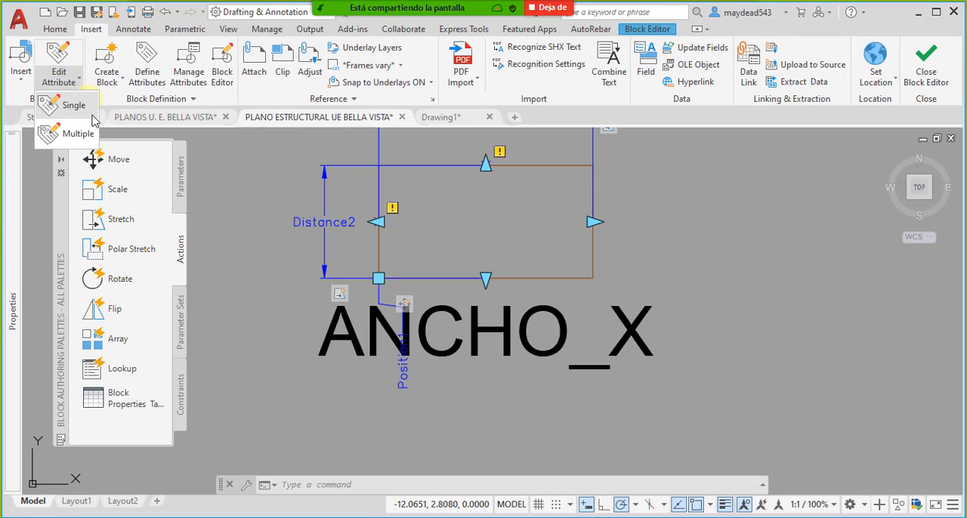
click(61, 52)
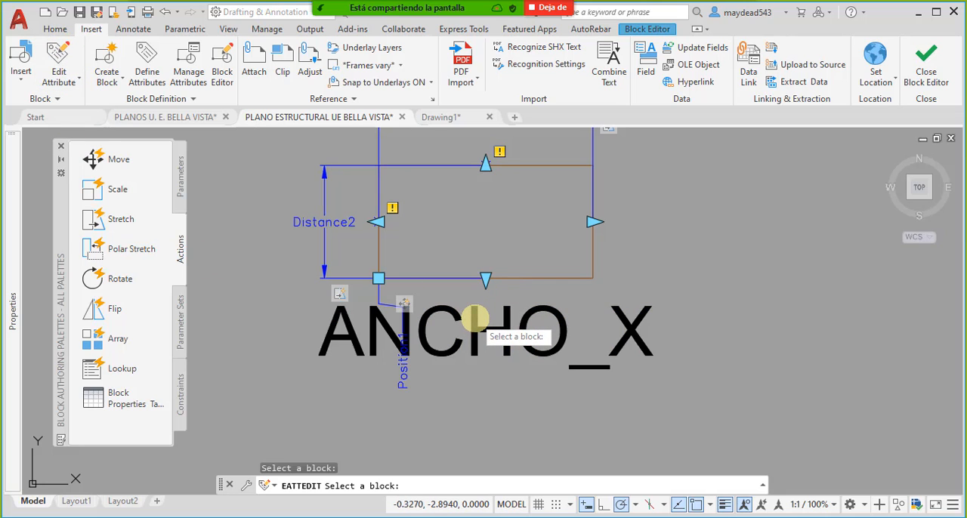
click(470, 318)
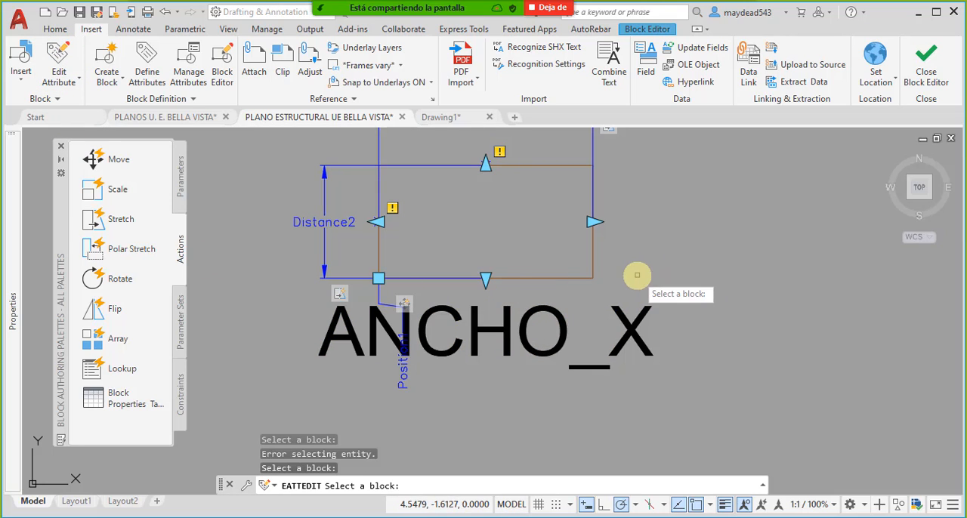
key(Escape)
key(Escape)
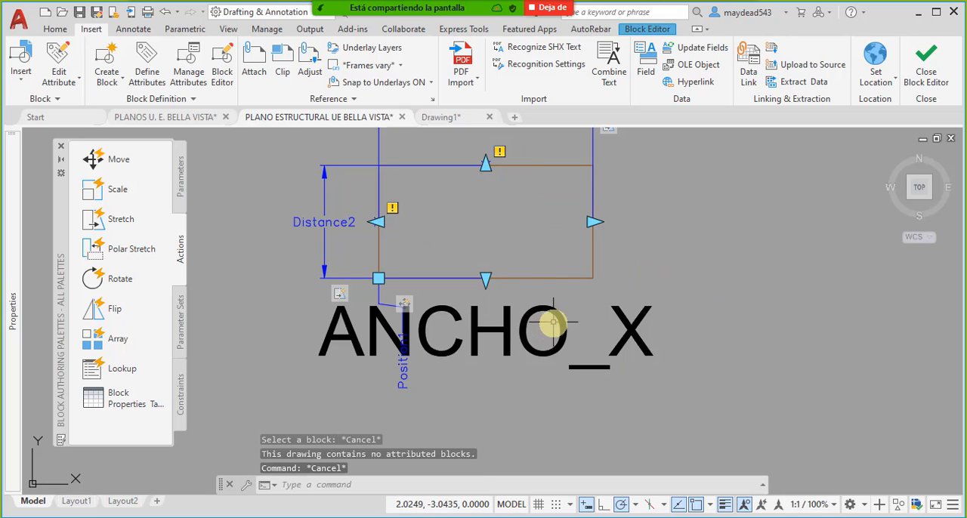
- Check the tag, prompt and default value of the ANCHO_X attribute definition
click(554, 316)
right_click(554, 315)
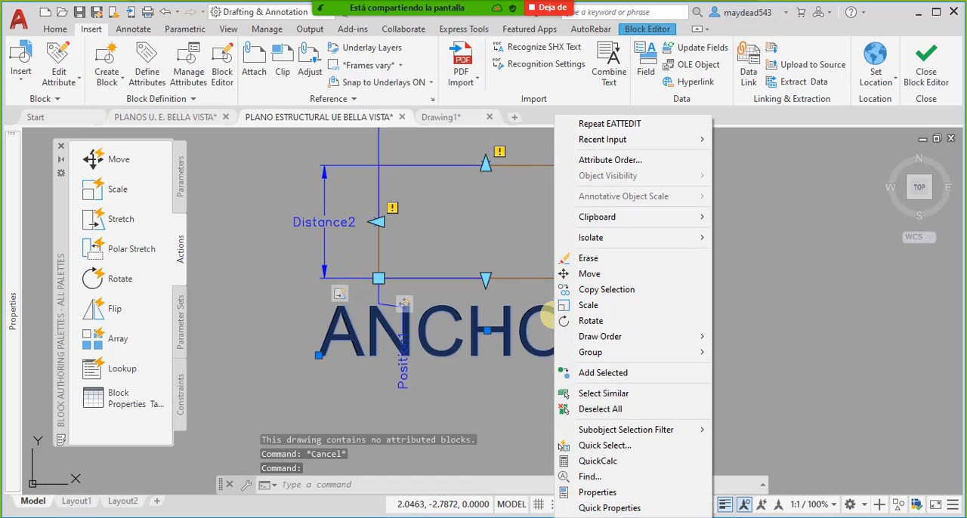
click(524, 341)
click(524, 331)
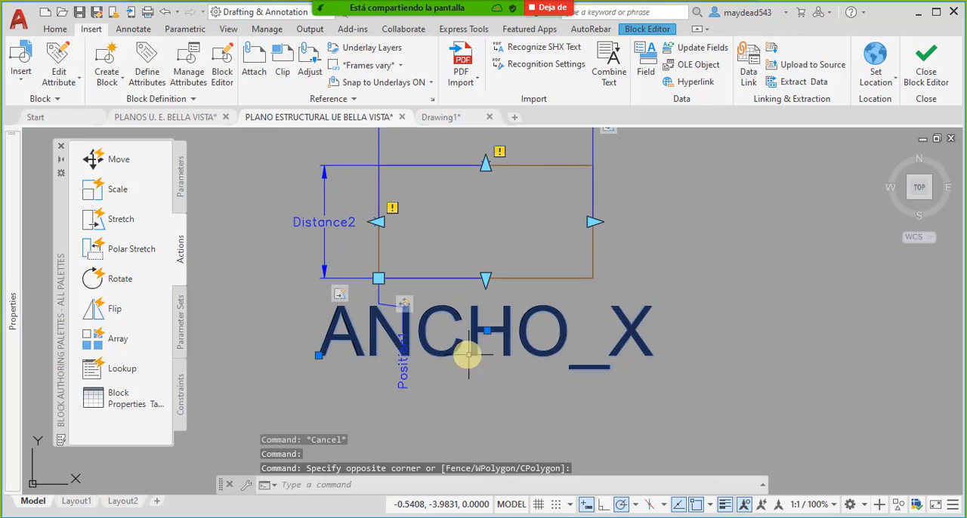
key(Escape)
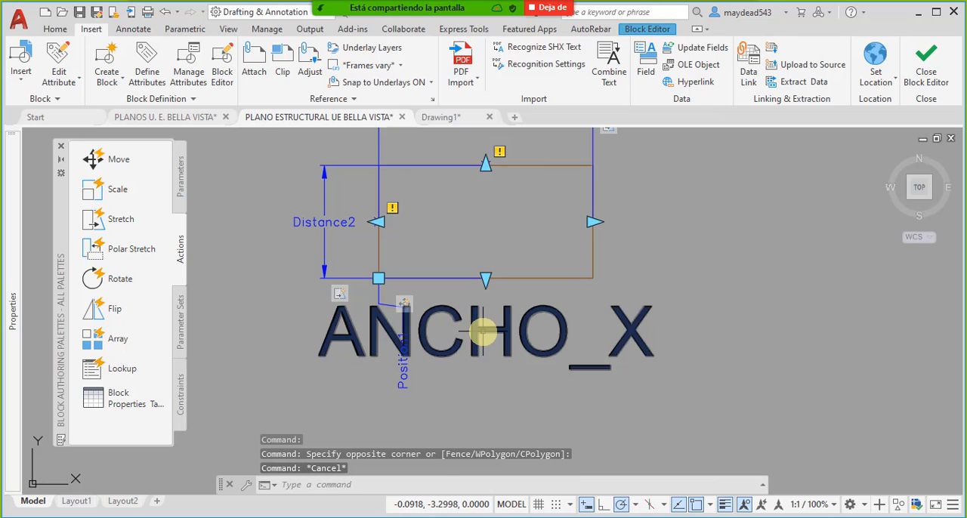
double_click(480, 328)
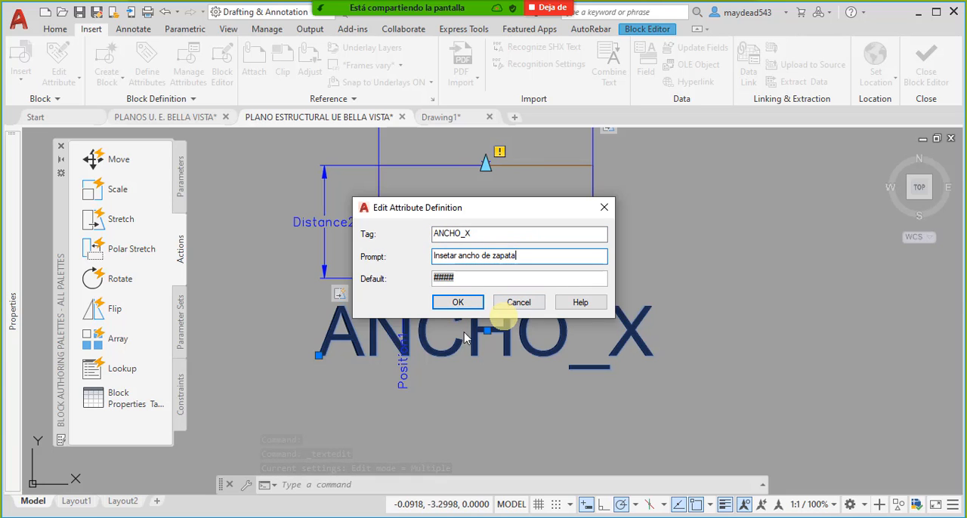
click(459, 302)
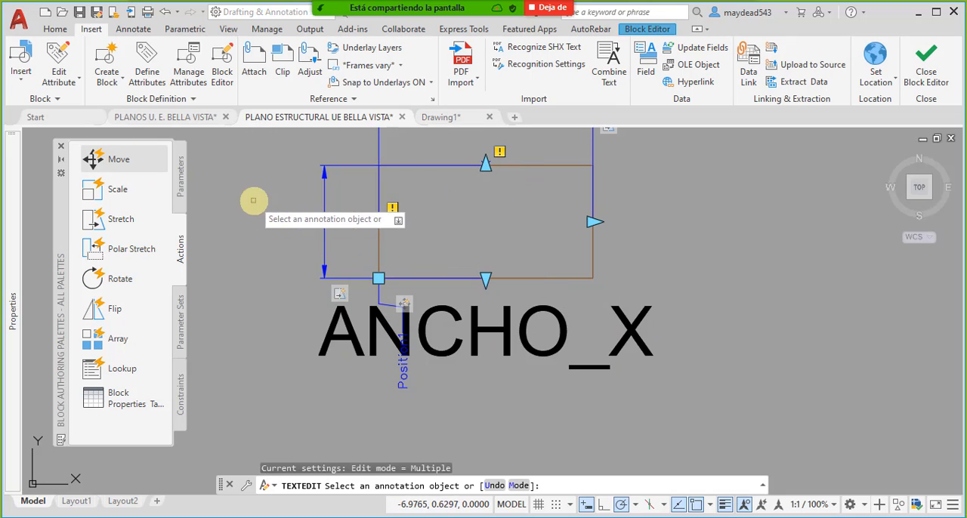
key(Escape)
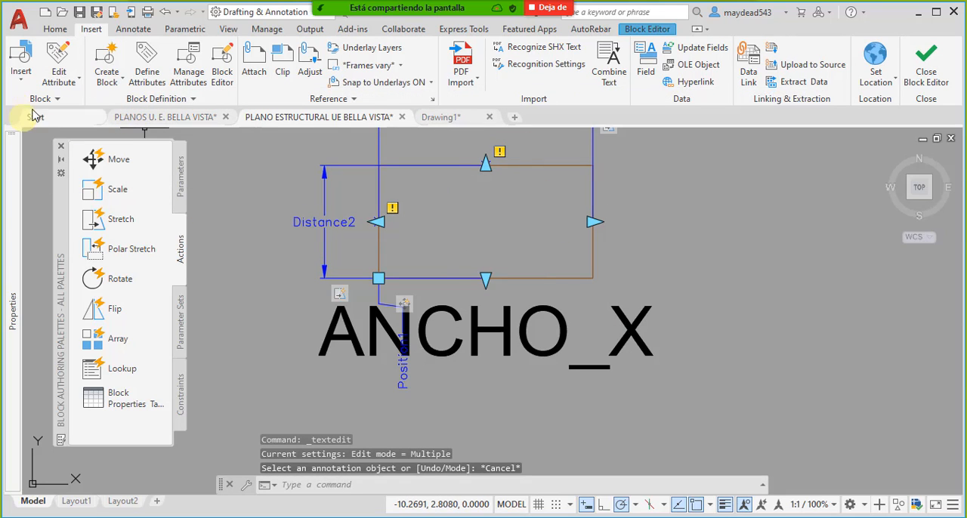
- Start a new attribute definition with the tag Ancho_Y and the prompt "Insertar Ancho en Y"
click(61, 86)
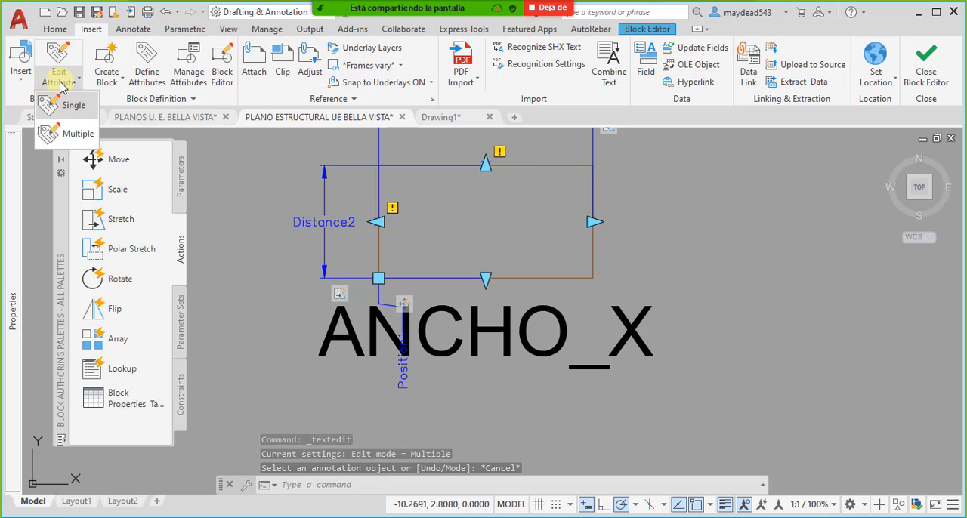
click(62, 85)
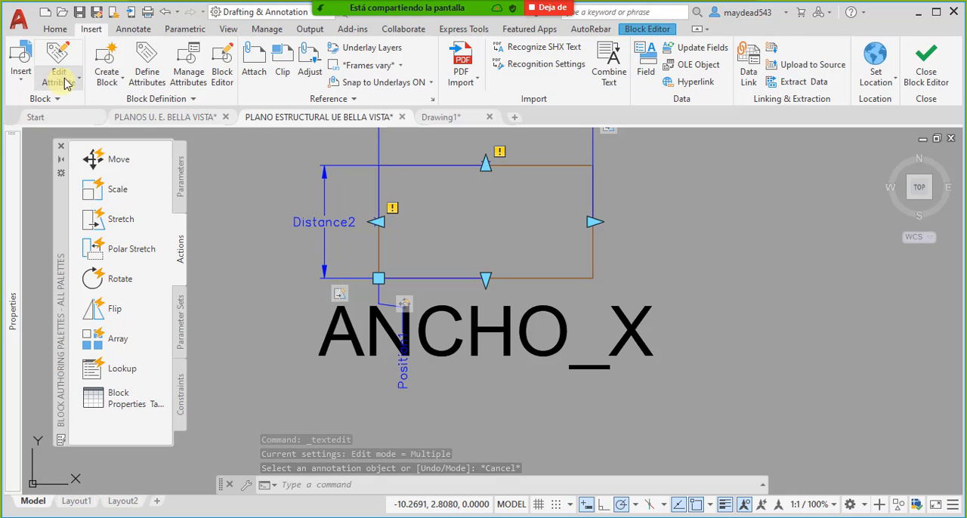
click(146, 62)
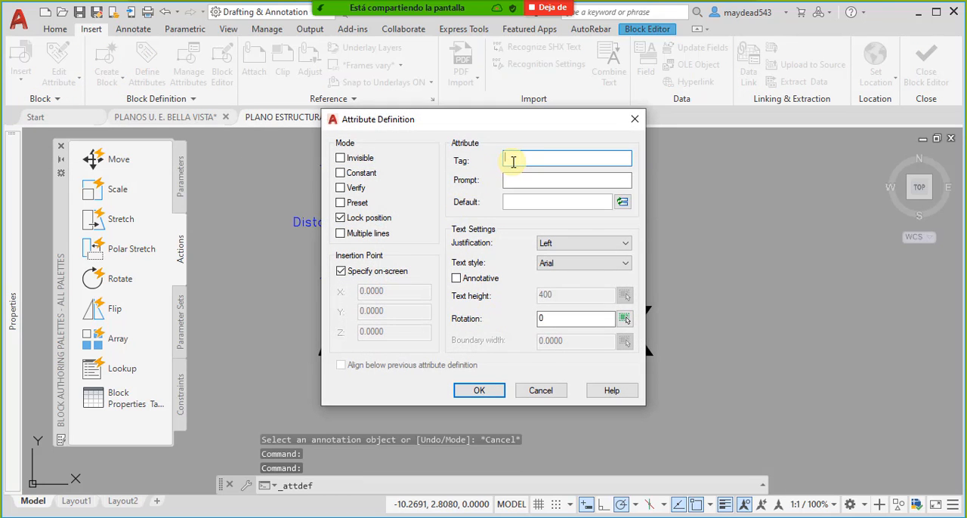
text(Ancho_Y)
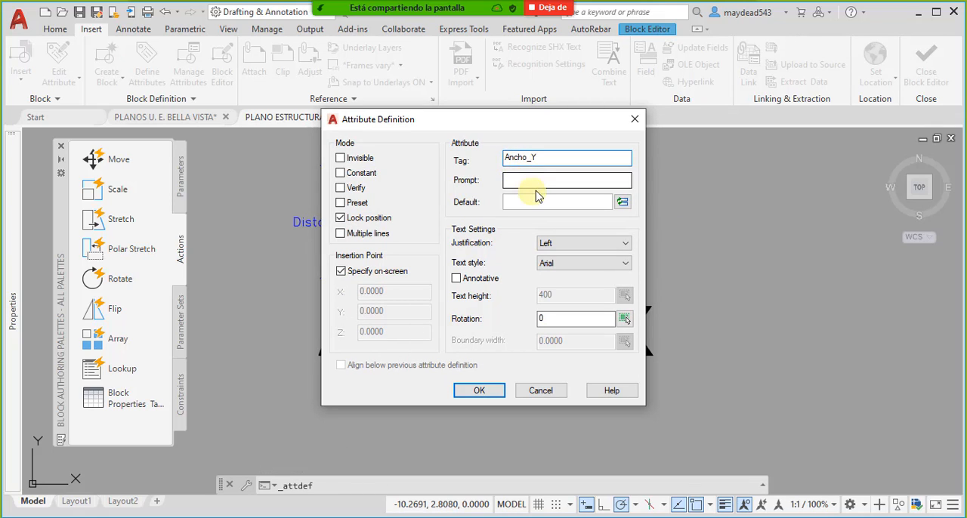
text(Insertar Ancho en Y)
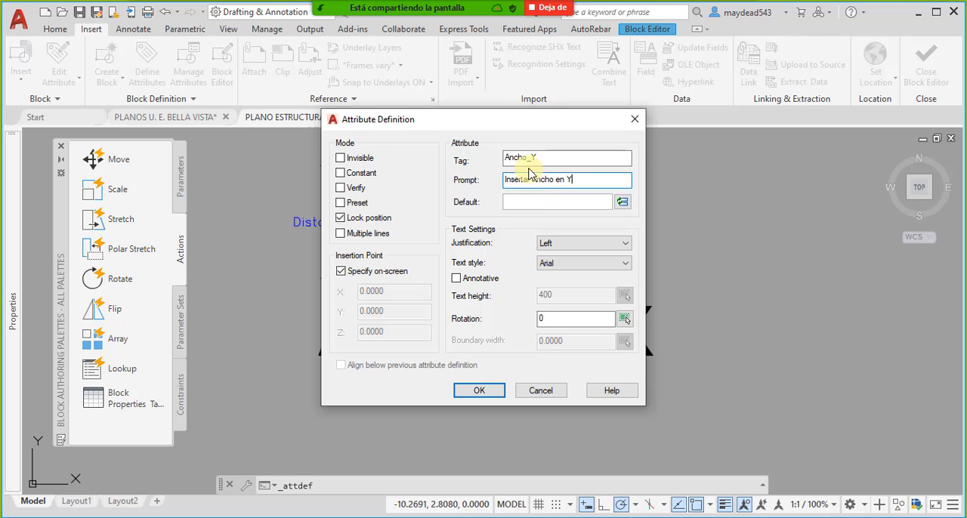
drag(527, 161, 483, 168)
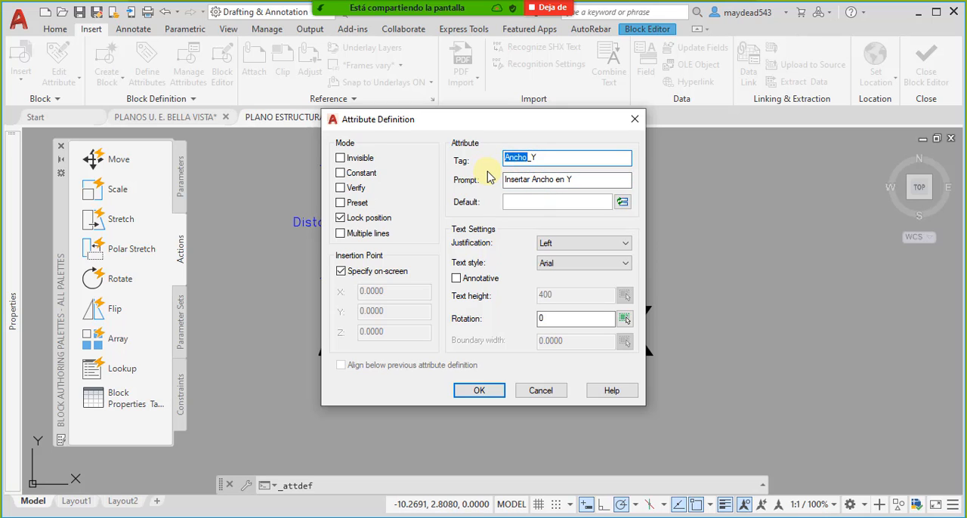
- Give the attribute's default value an Object field linked to the Distance2 linear parameter of the perimeter rectangle
click(555, 202)
click(621, 203)
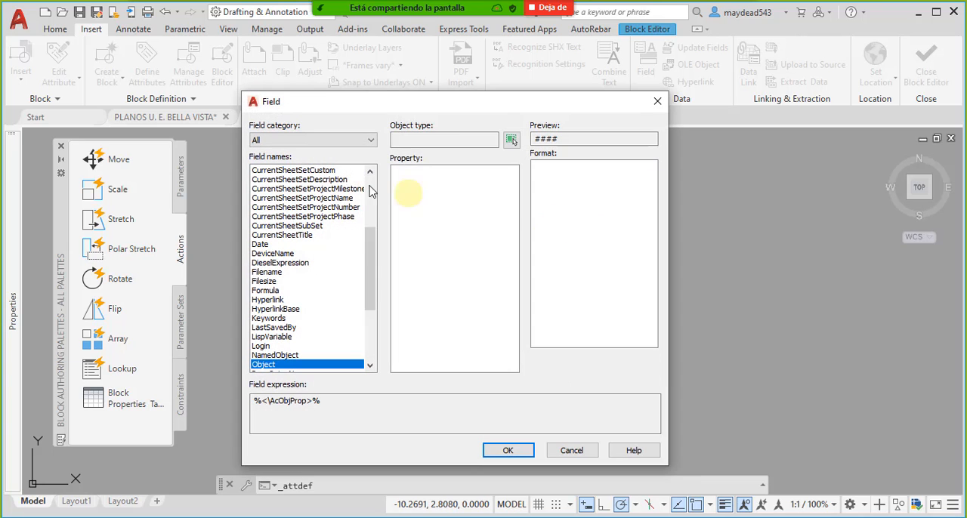
click(344, 141)
click(346, 152)
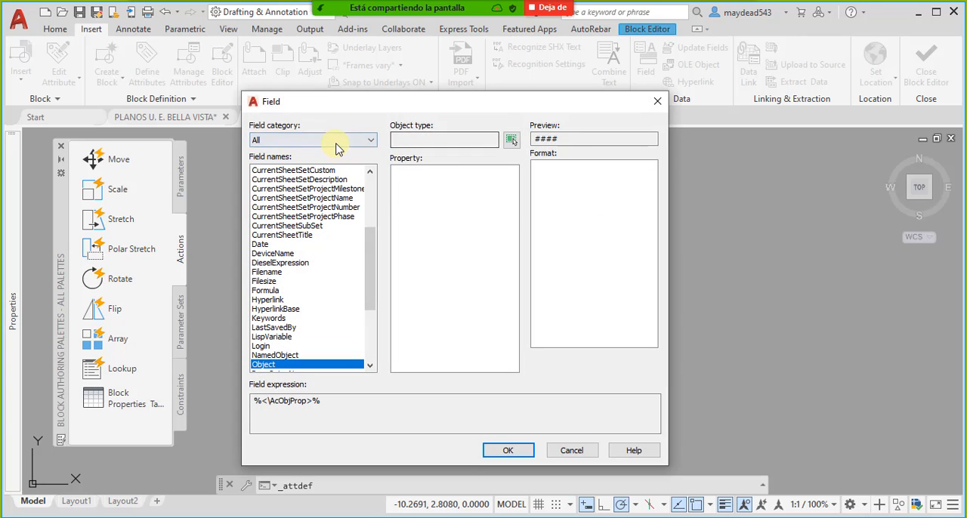
scroll(312, 293, down, 4)
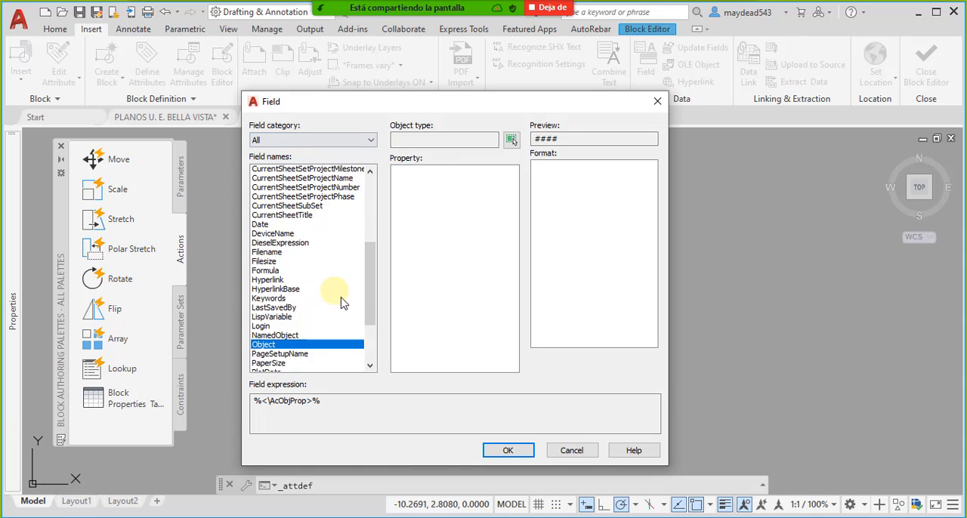
click(293, 263)
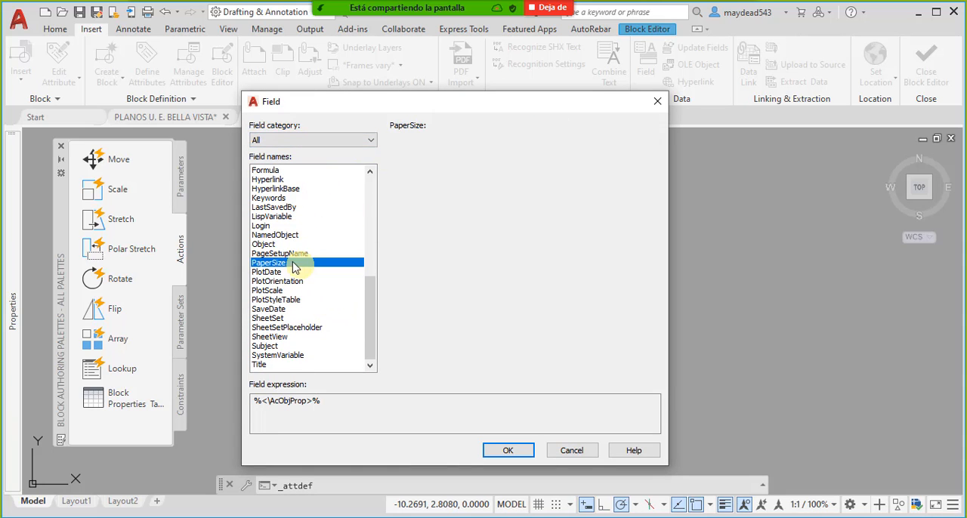
click(279, 244)
click(512, 141)
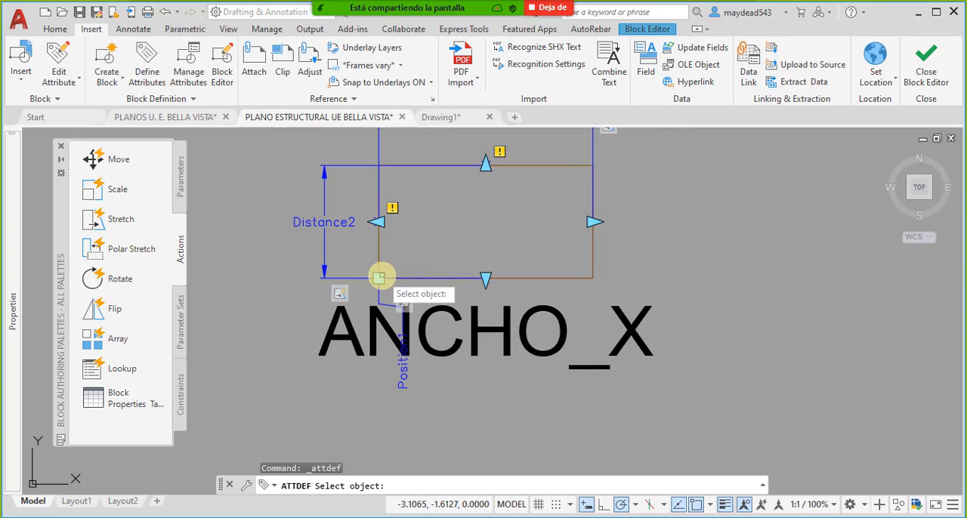
click(402, 258)
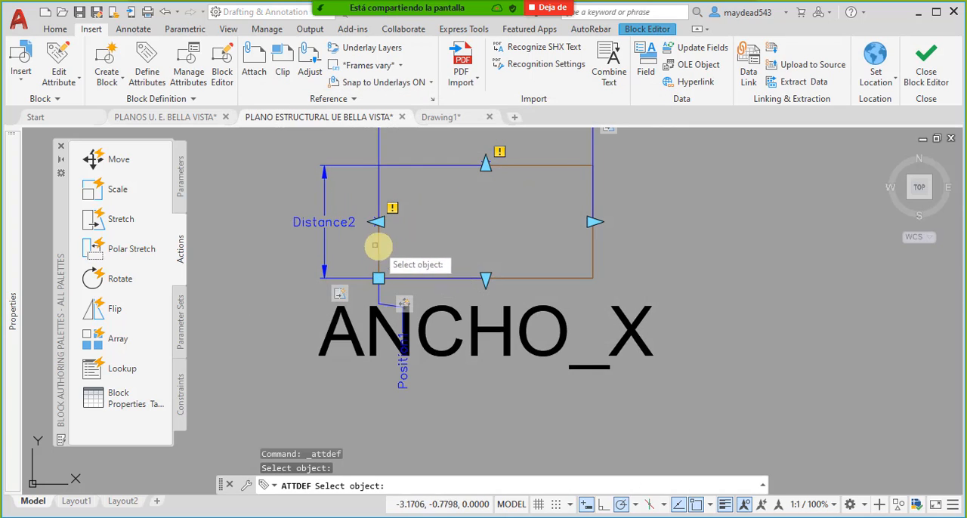
click(340, 226)
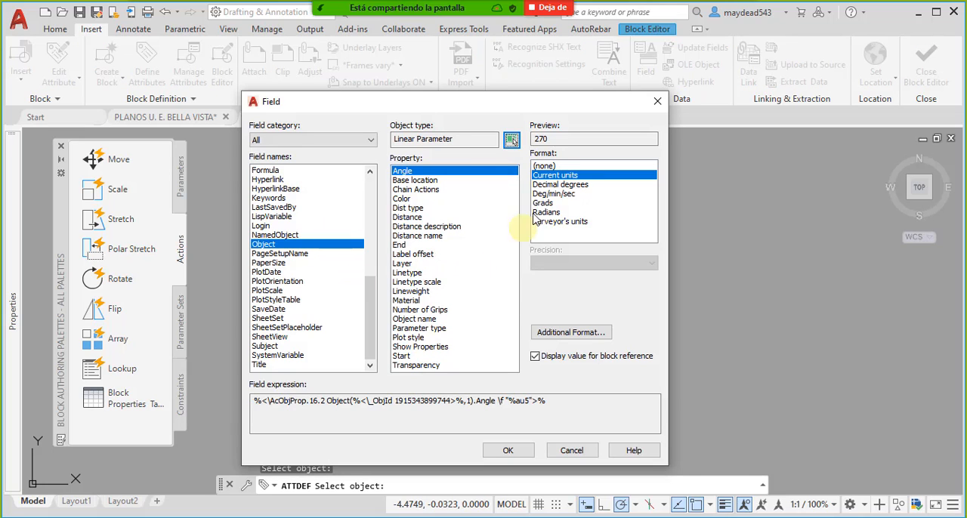
- Use the parameter's Distance property in Decimal format with 0.00 precision as the field value
click(435, 228)
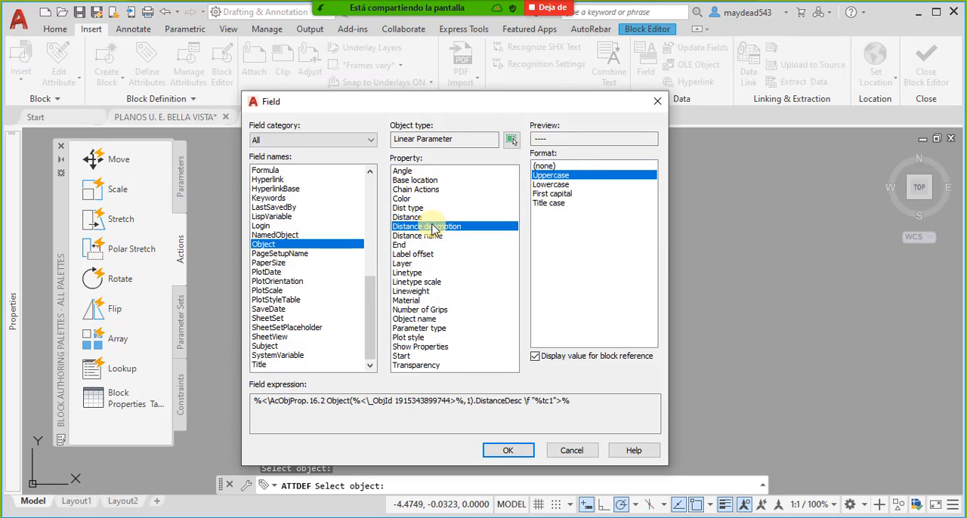
click(418, 217)
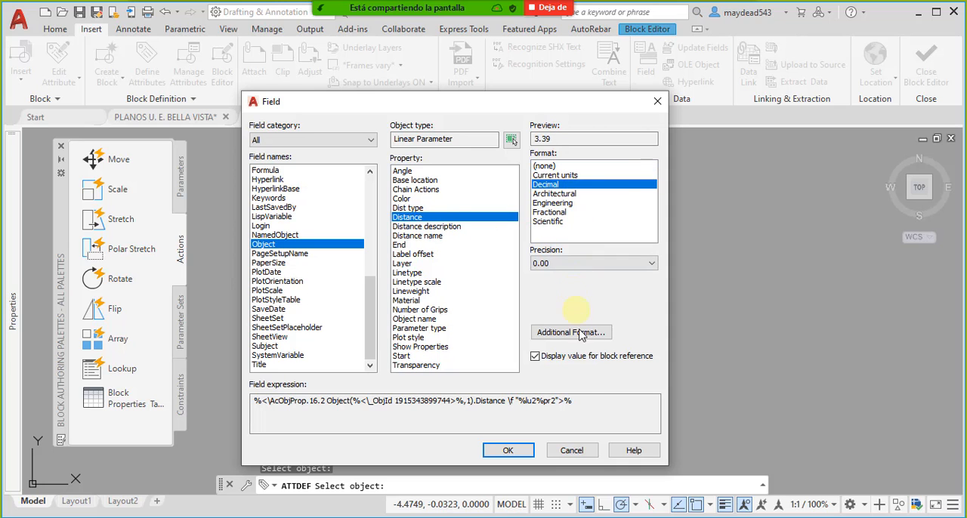
click(502, 453)
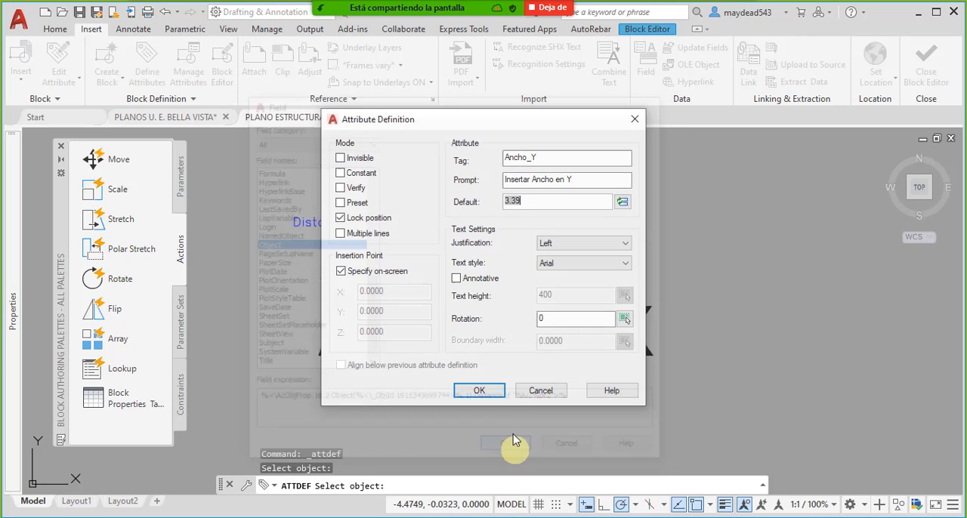
- Accept the attribute definition and place Ancho_Y below the ANCHO_X attribute
click(479, 390)
middle_drag(464, 362, 492, 237)
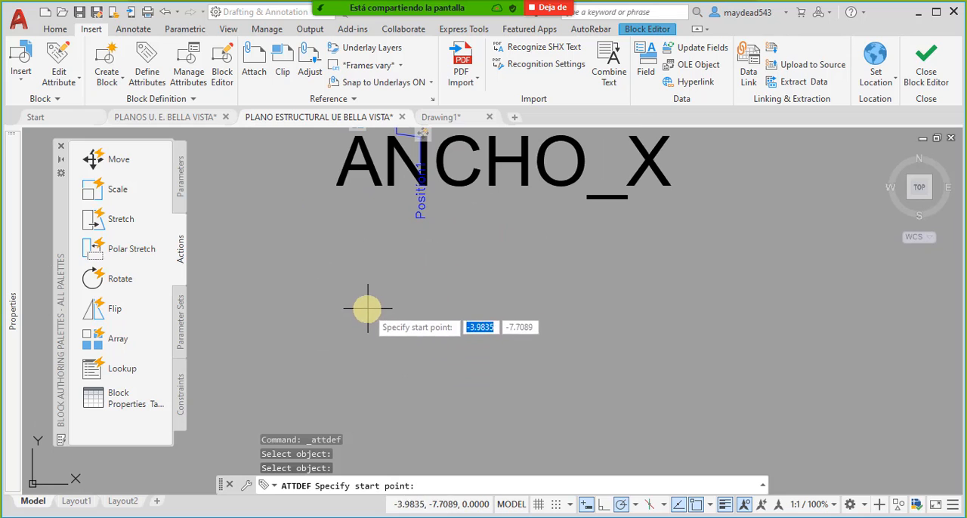
scroll(443, 332, up, 5)
scroll(453, 324, down, 2)
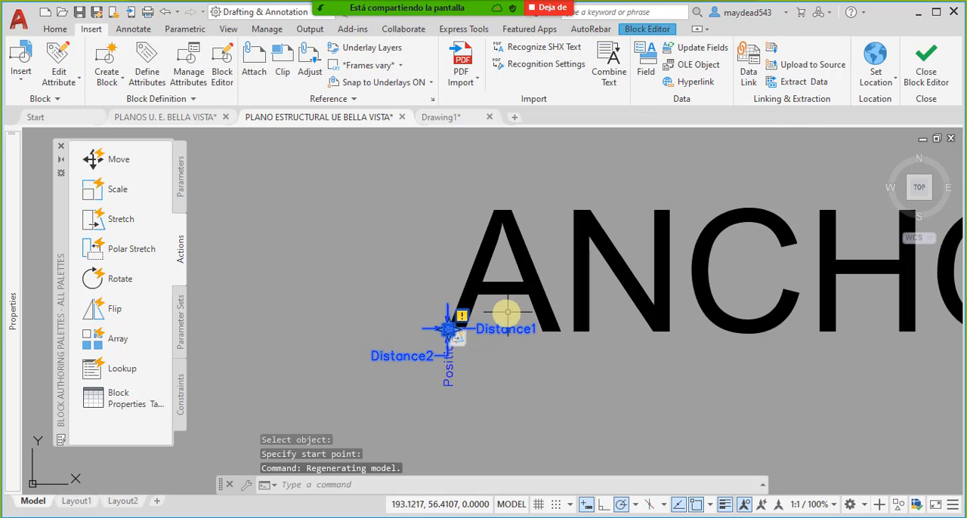
- Set the text height of the ANCHO_Y attribute to 1.5
key(Escape)
click(511, 304)
click(500, 278)
middle_drag(553, 292, 470, 277)
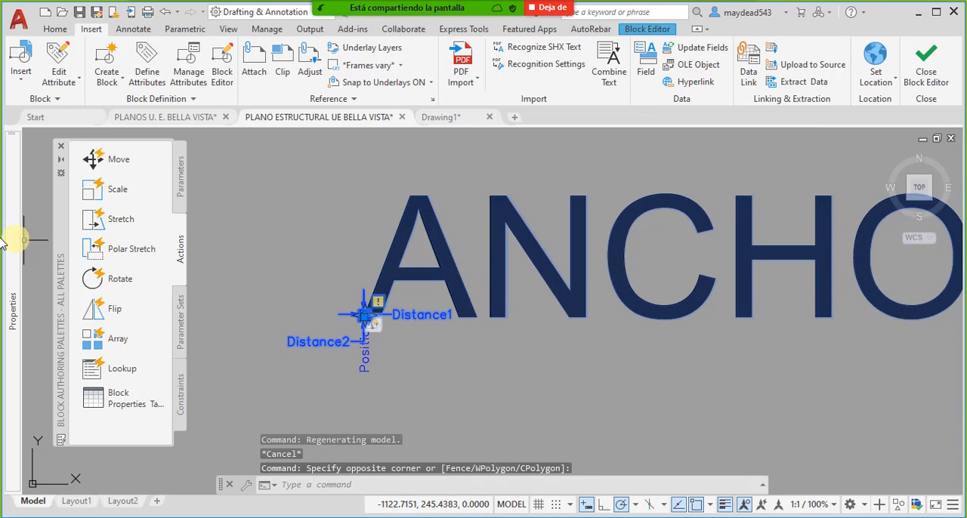
mouse_move(11, 295)
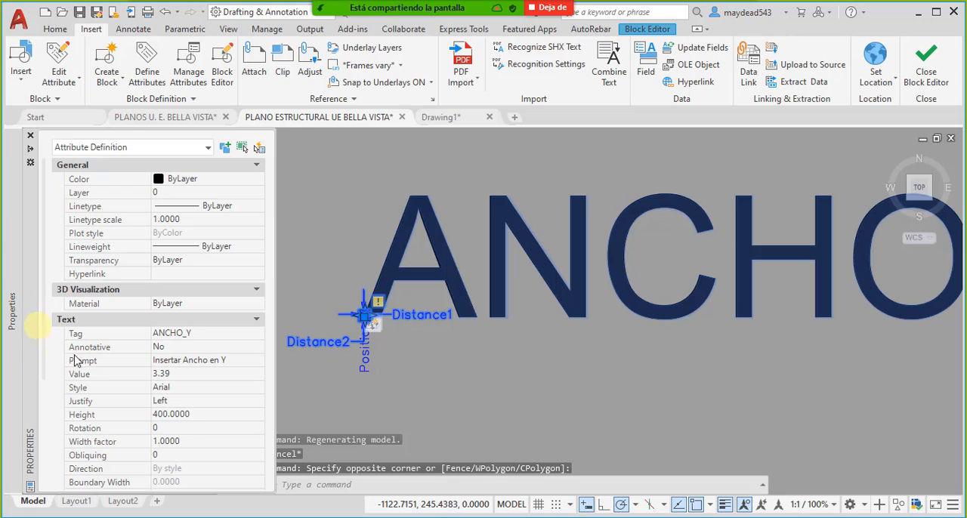
click(198, 417)
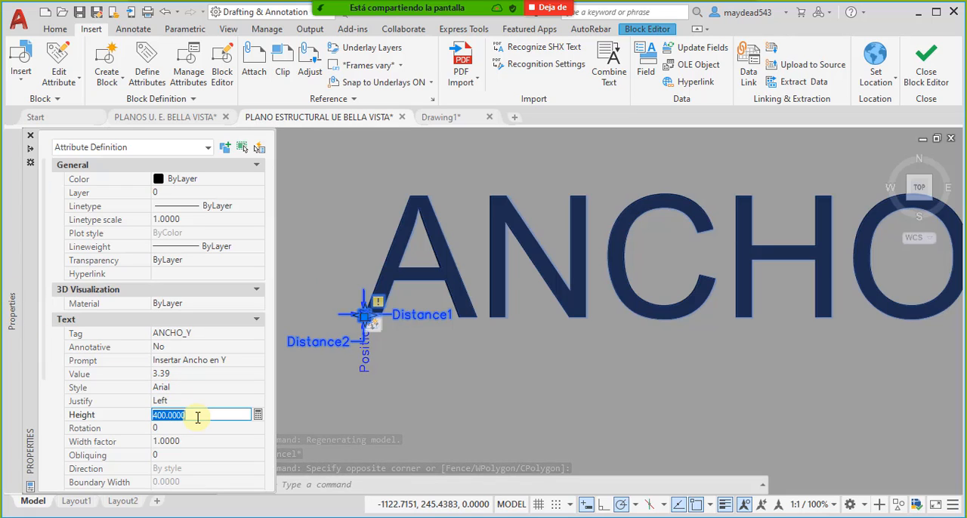
text(1.5)
key(Return)
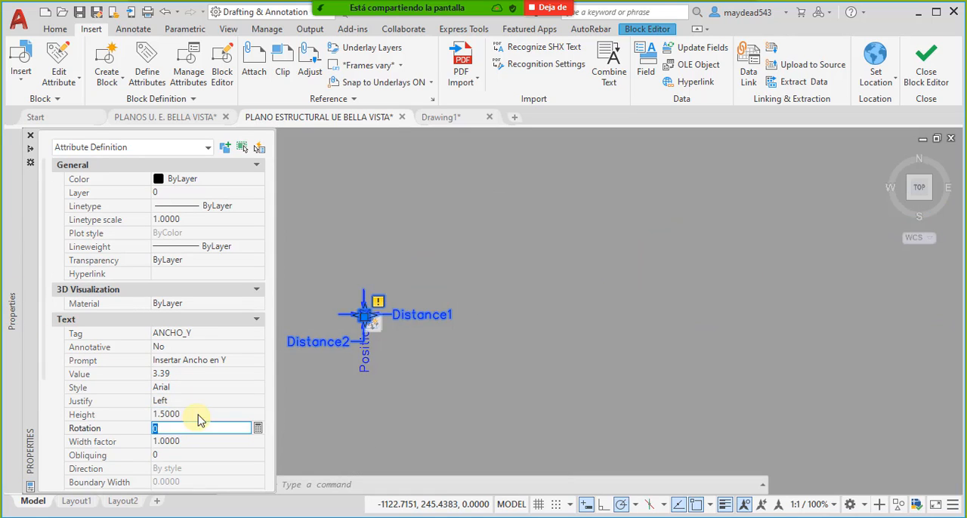
middle_drag(356, 324, 453, 248)
scroll(453, 248, up, 6)
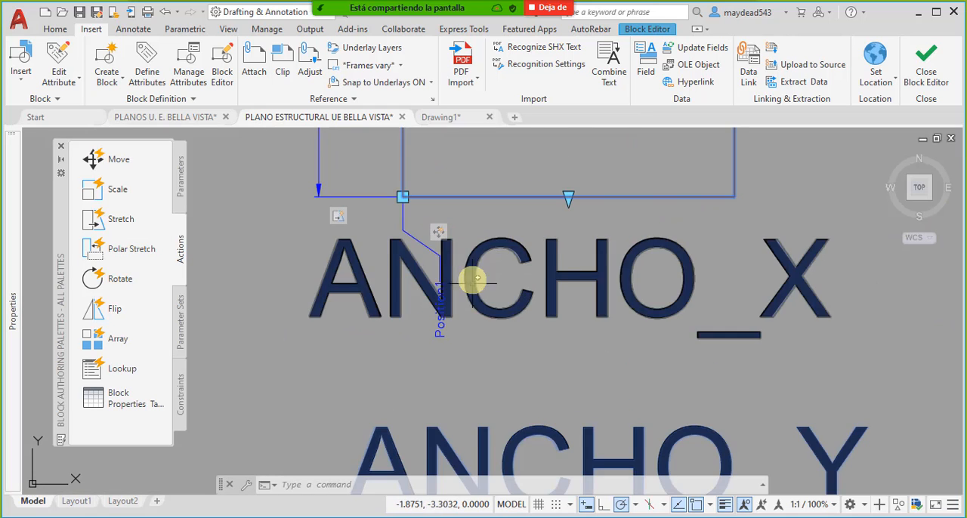
scroll(443, 237, down, 4)
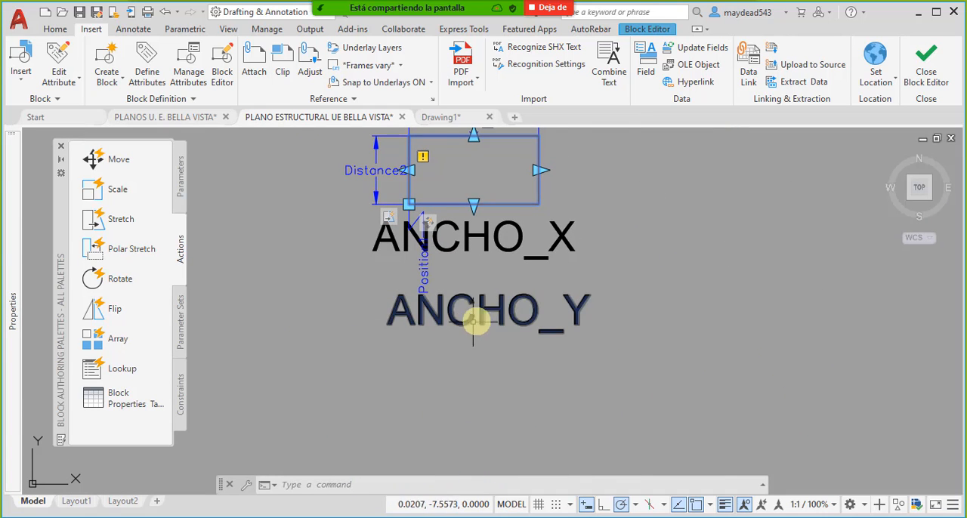
- Shift the ANCHO_X attribute slightly to the left beneath the perimeter rectangle
click(551, 231)
click(553, 254)
middle_drag(554, 255, 603, 271)
text(m)
key(Return)
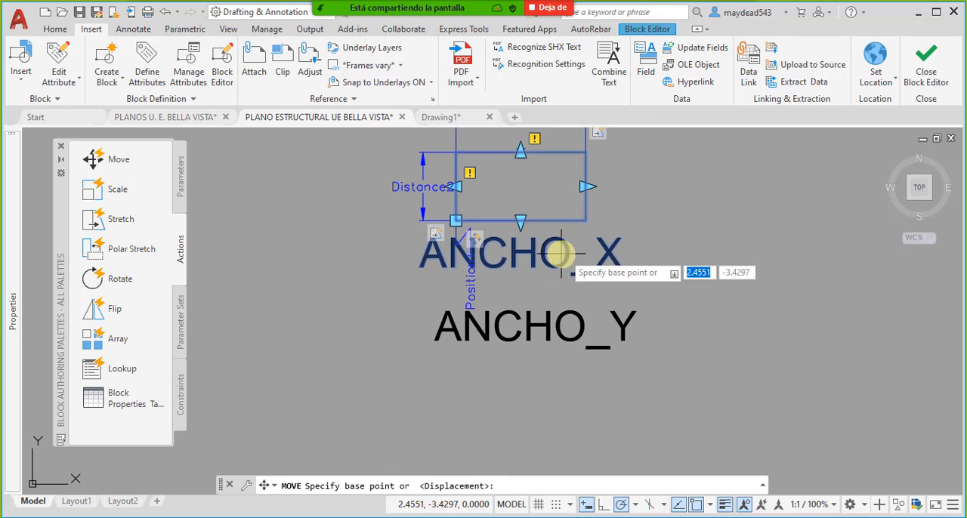
click(559, 255)
click(571, 266)
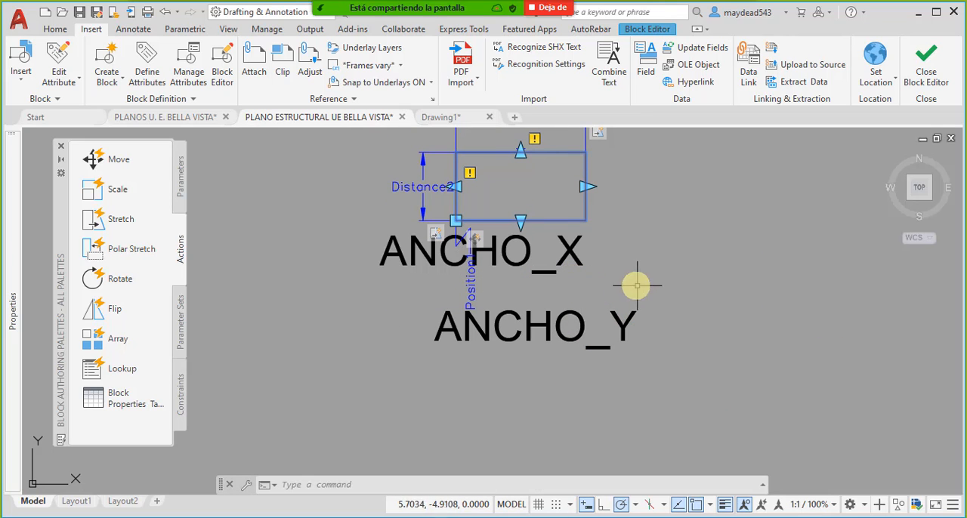
- Move the ANCHO_X attribute down and to the right so it sits just above ANCHO_Y
click(608, 278)
click(563, 264)
middle_drag(563, 265, 637, 281)
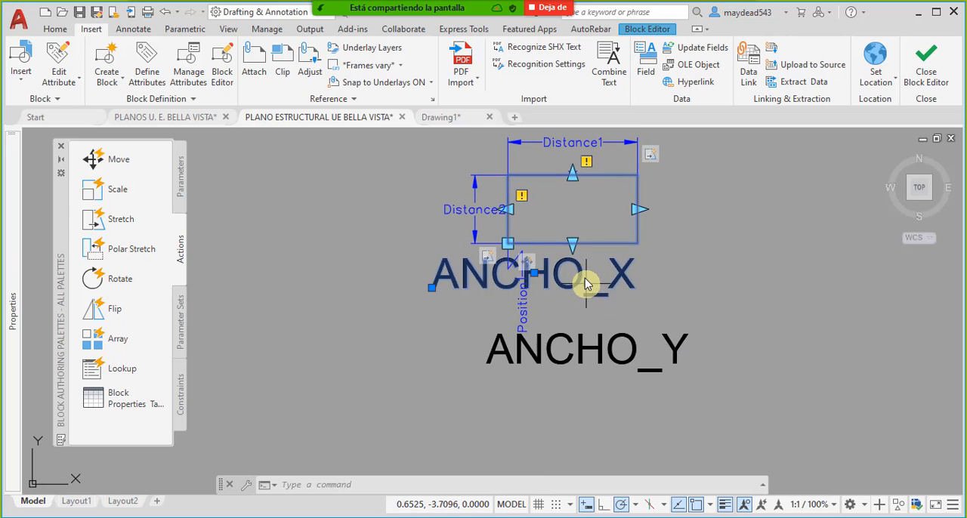
text(m)
key(Return)
click(568, 274)
scroll(616, 289, up, 3)
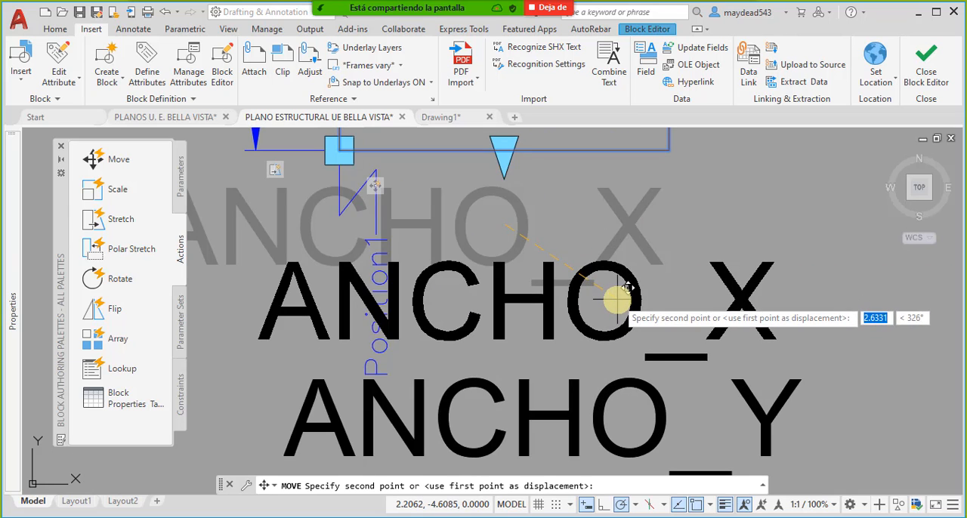
click(622, 294)
scroll(650, 291, down, 5)
scroll(658, 290, up, 2)
middle_drag(655, 286, 597, 288)
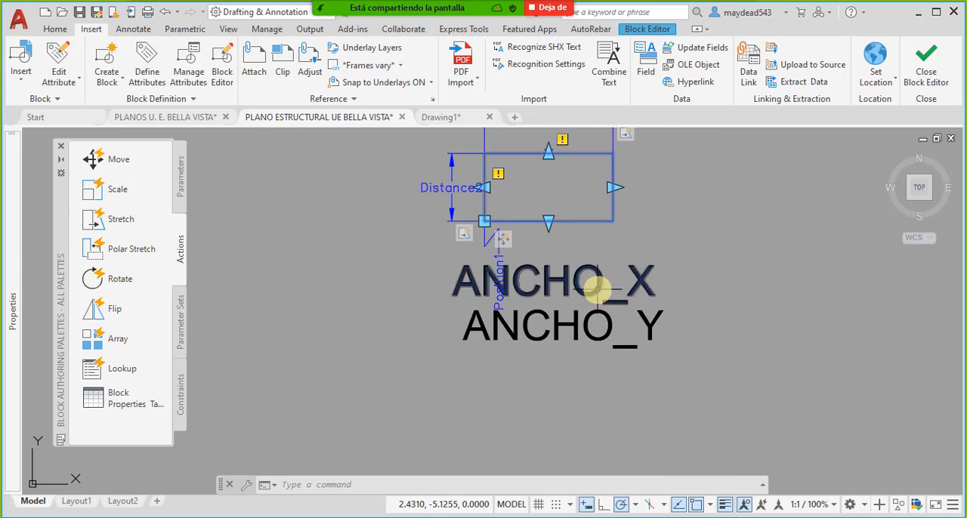
- Put the ANCHO_X attribute on the layer 8 lineas auxiliares
click(597, 286)
click(55, 29)
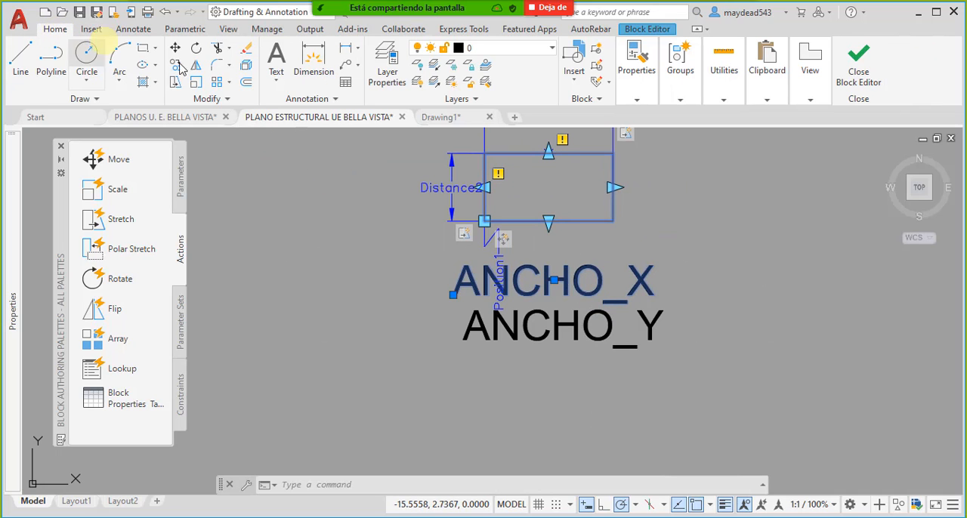
click(554, 48)
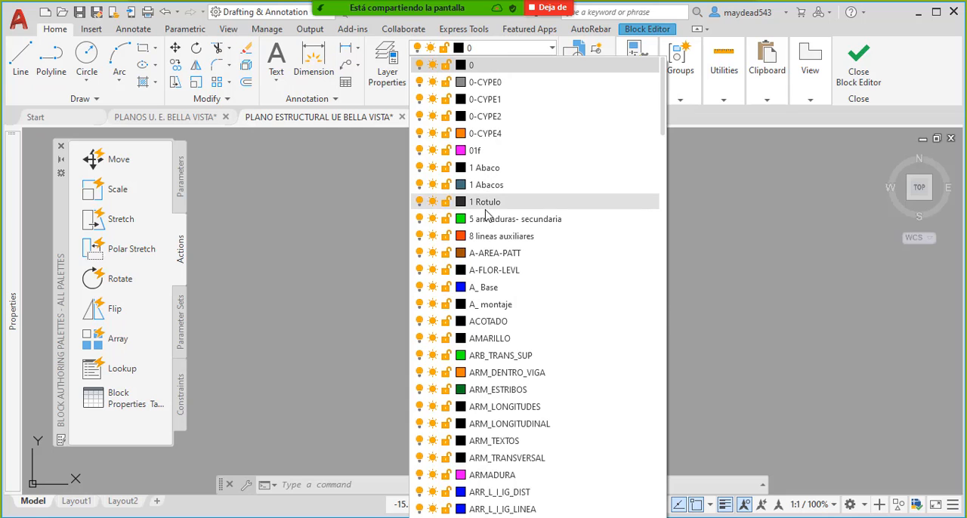
click(517, 237)
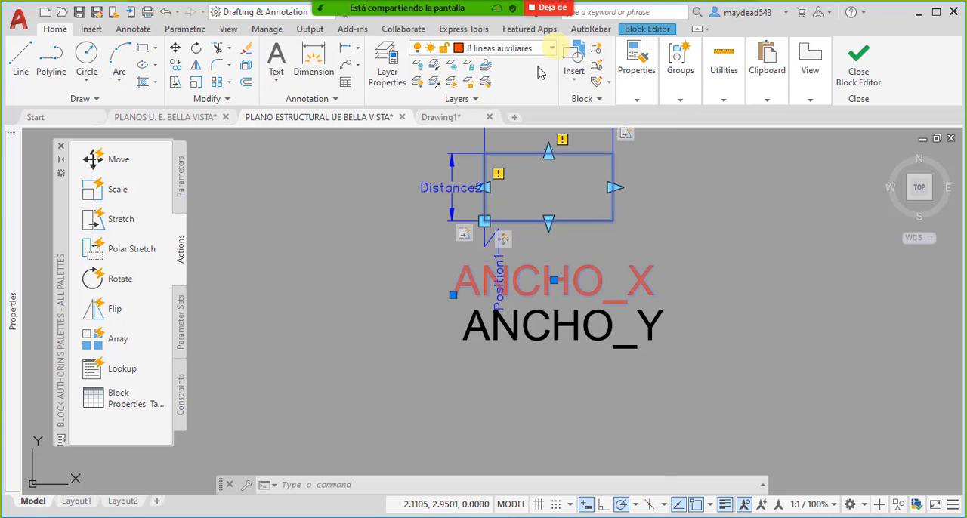
click(552, 48)
scroll(516, 366, down, 12)
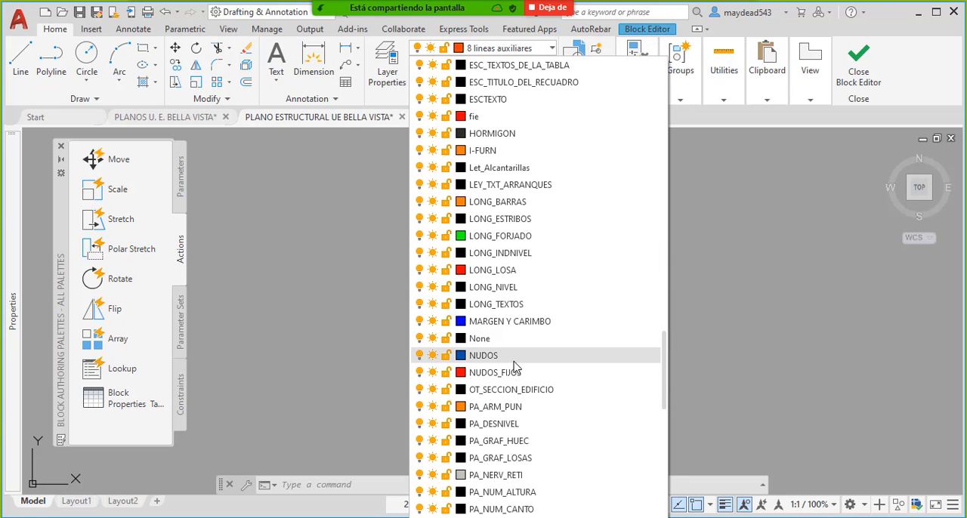
scroll(518, 368, down, 3)
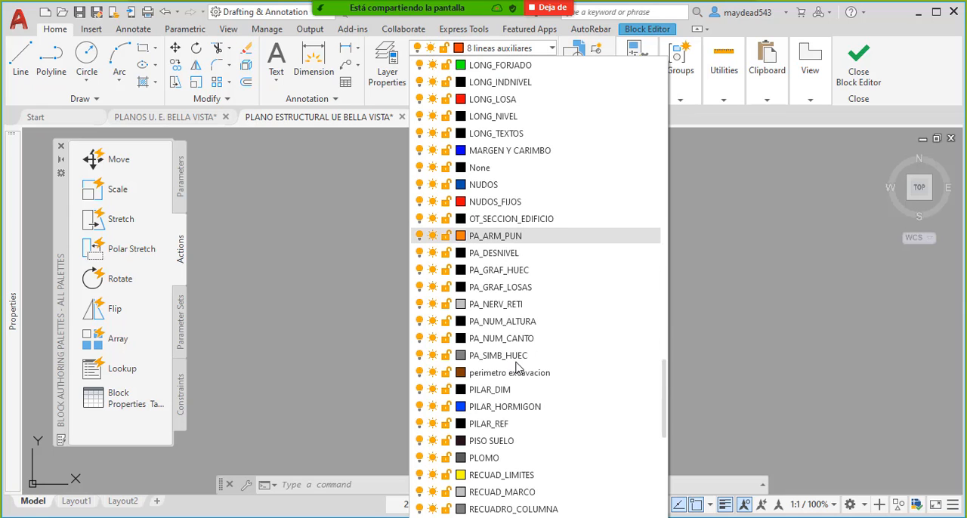
scroll(519, 302, down, 4)
scroll(520, 324, down, 9)
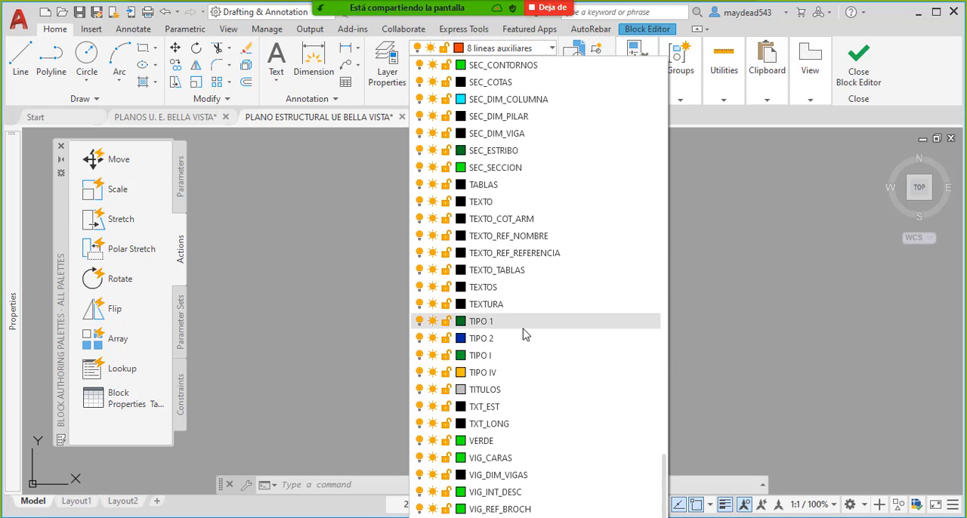
scroll(522, 314, up, 13)
scroll(521, 238, up, 20)
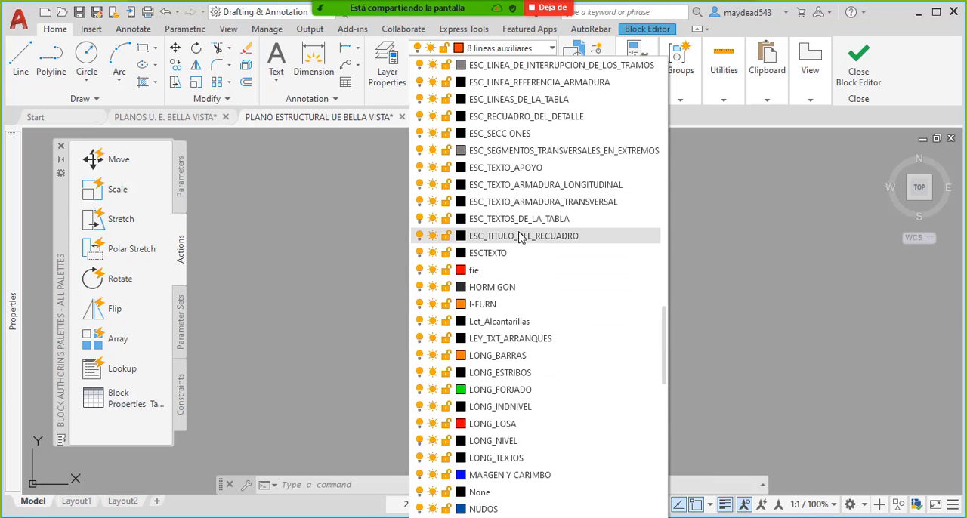
scroll(526, 235, up, 3)
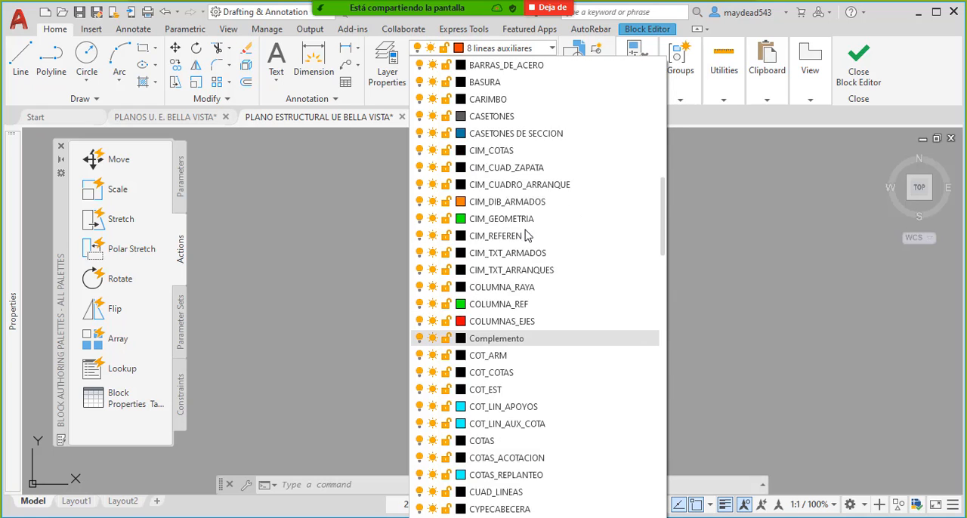
key(Escape)
key(Escape)
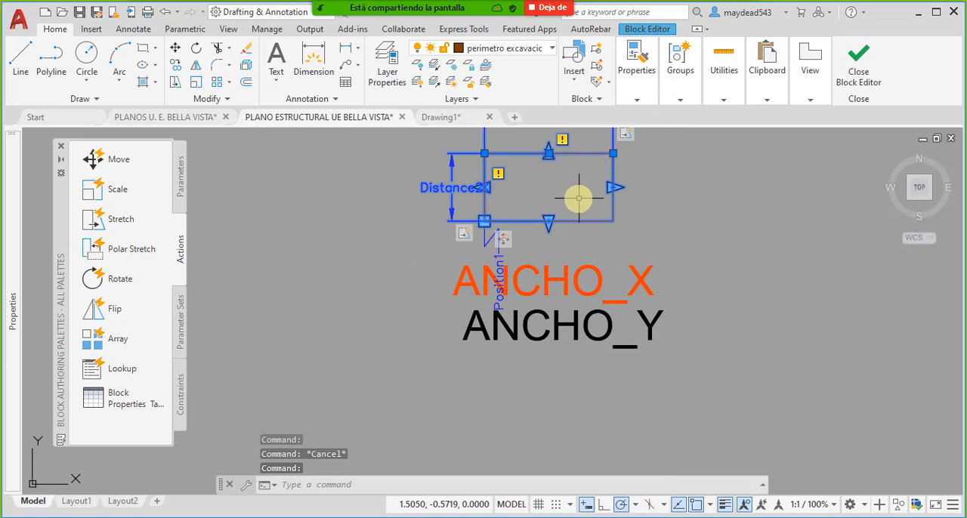
- Check the perimeter rectangle's layer and put the ANCHO_X attribute on that same layer, perimetro excavacion
click(576, 152)
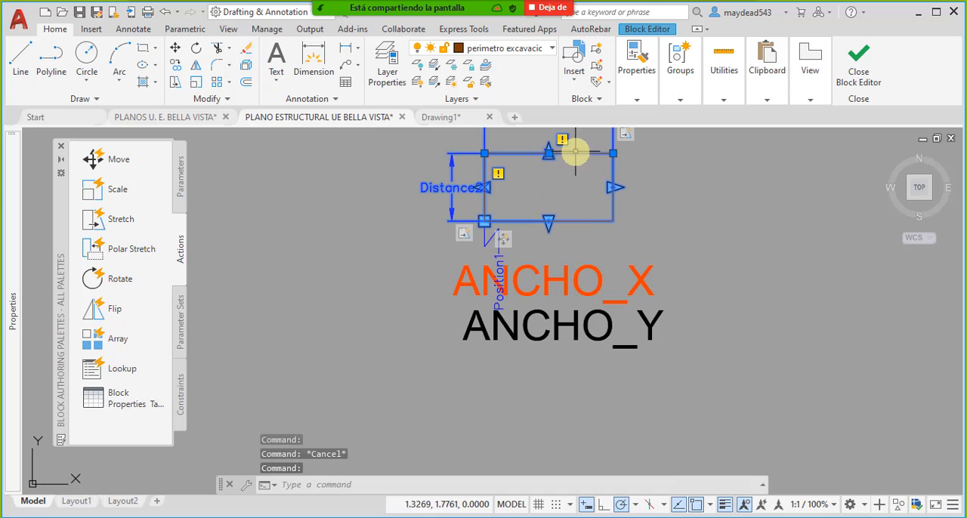
click(680, 295)
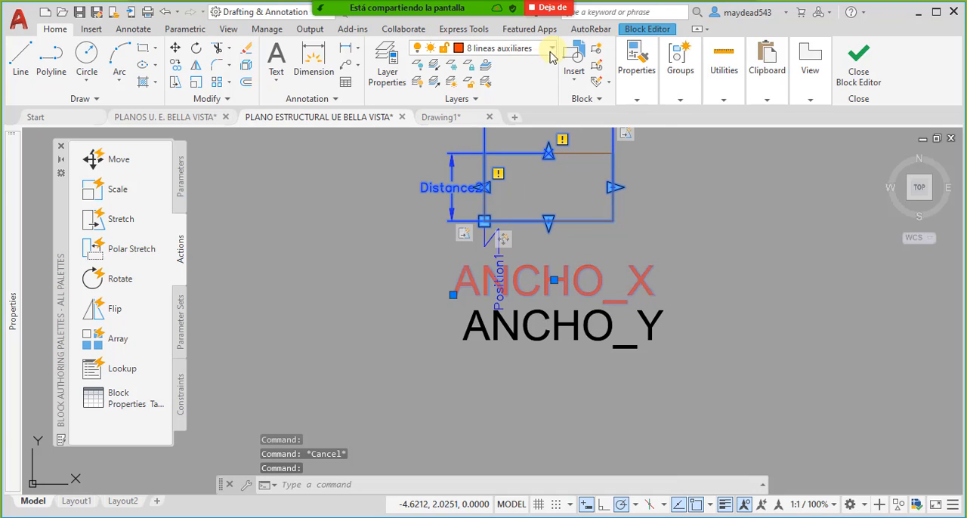
click(551, 48)
scroll(508, 227, down, 10)
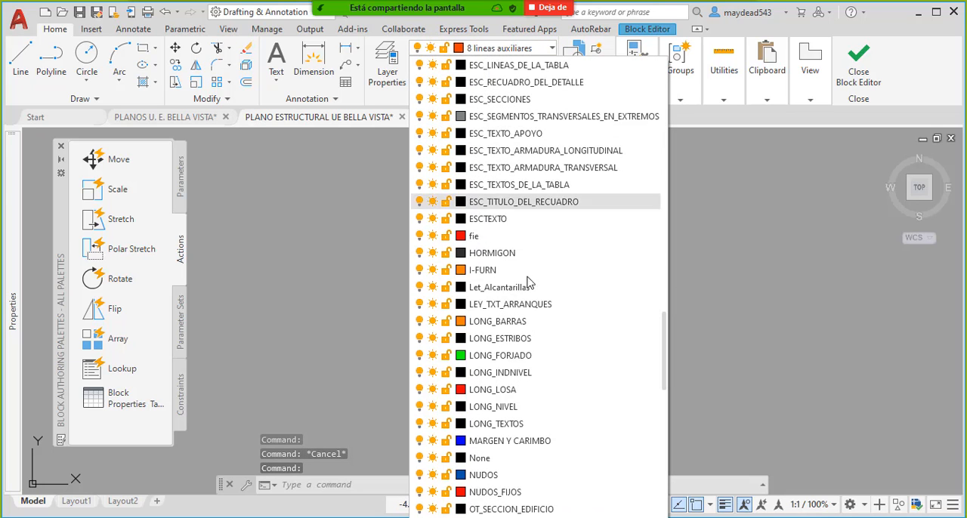
scroll(505, 340, down, 5)
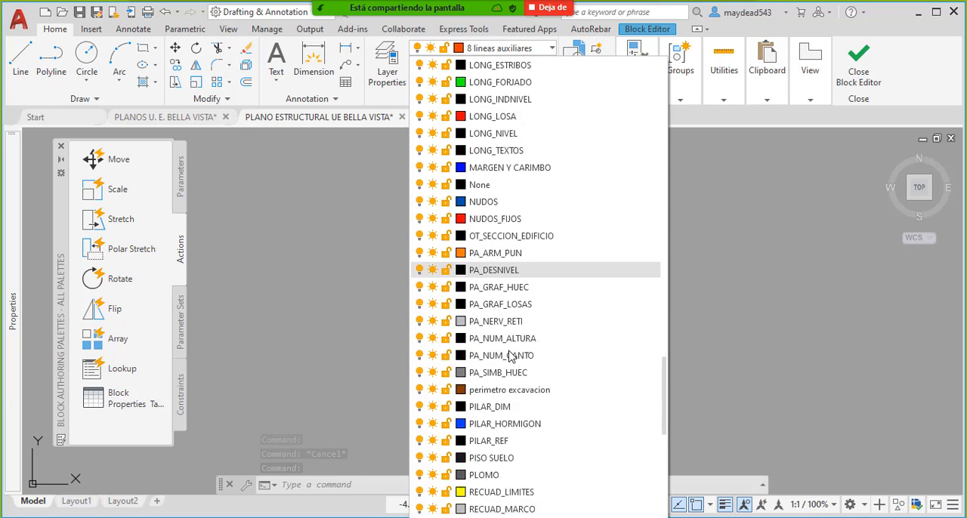
scroll(510, 356, down, 1)
click(523, 326)
key(Escape)
- Put the ANCHO_Y attribute on the perimetro excavacion layer
click(688, 369)
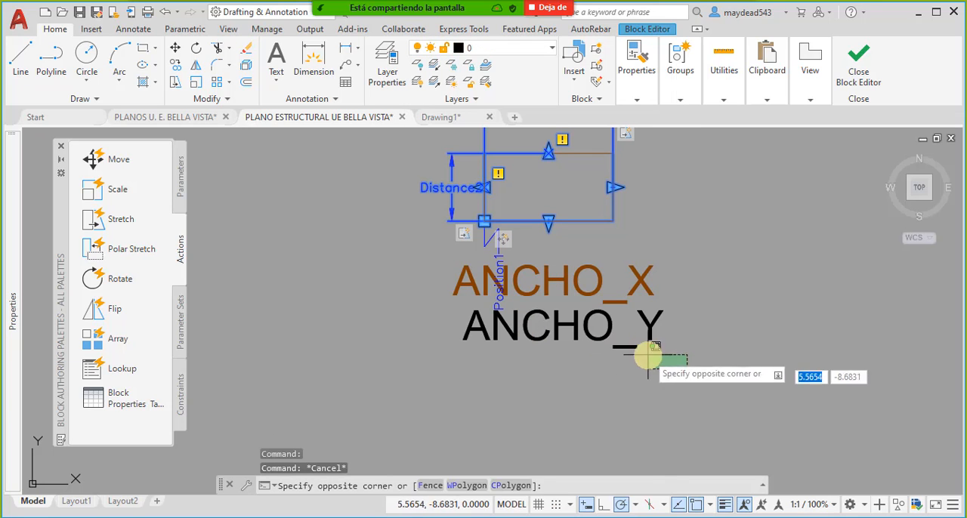
click(648, 355)
click(553, 49)
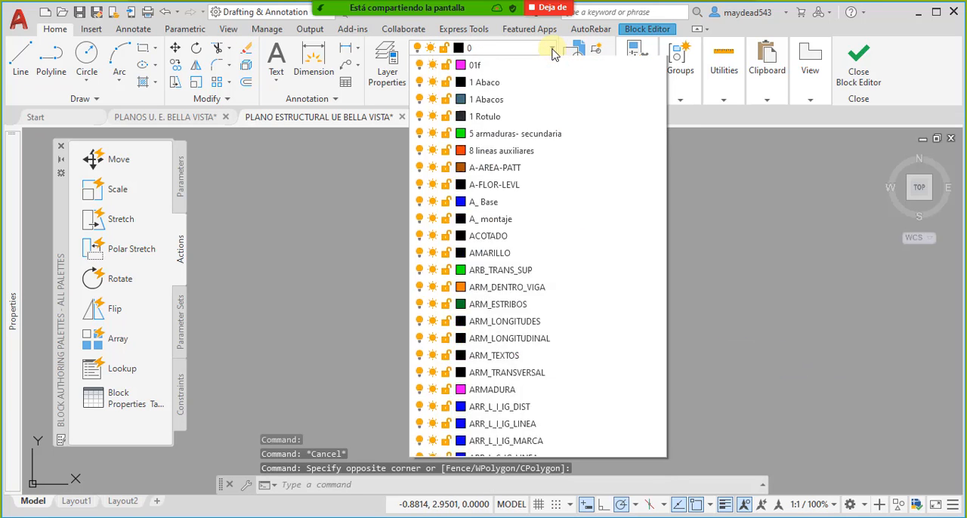
scroll(544, 302, down, 20)
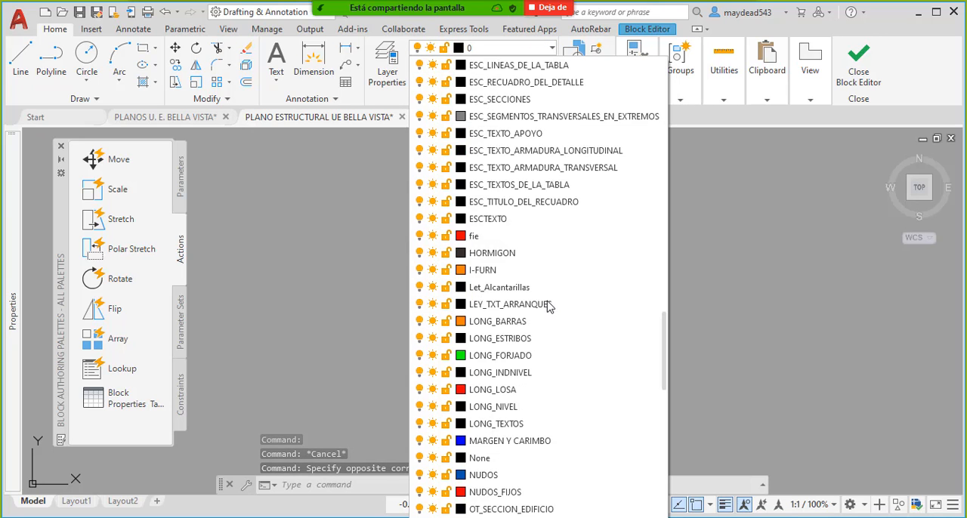
click(520, 323)
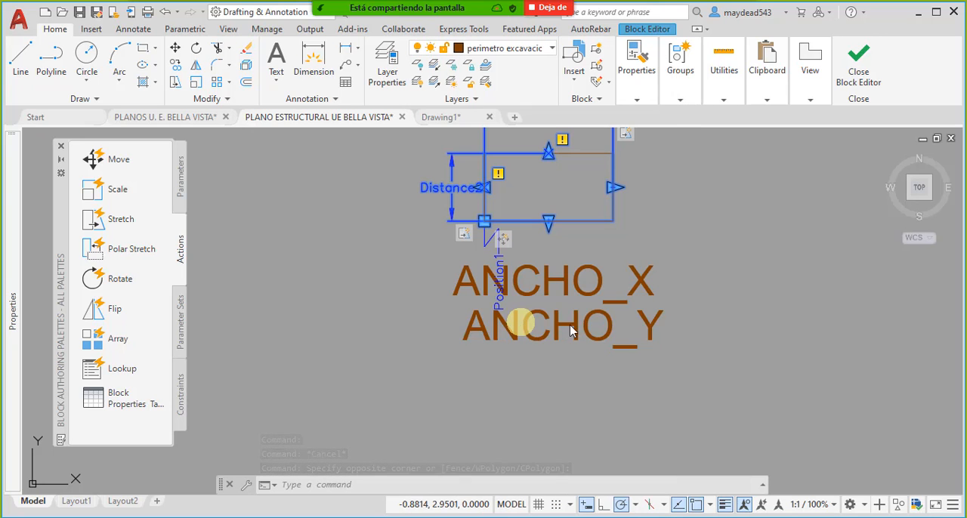
key(Escape)
key(Escape)
click(624, 310)
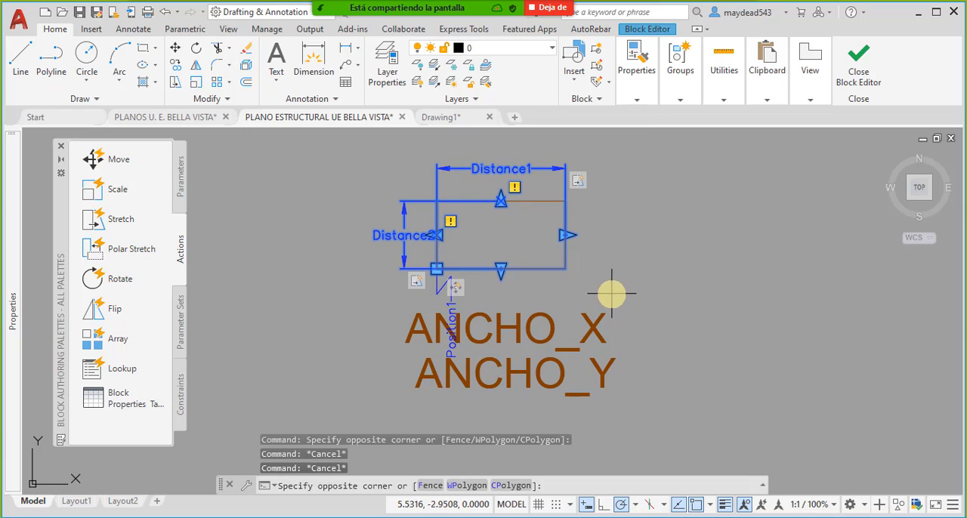
key(Escape)
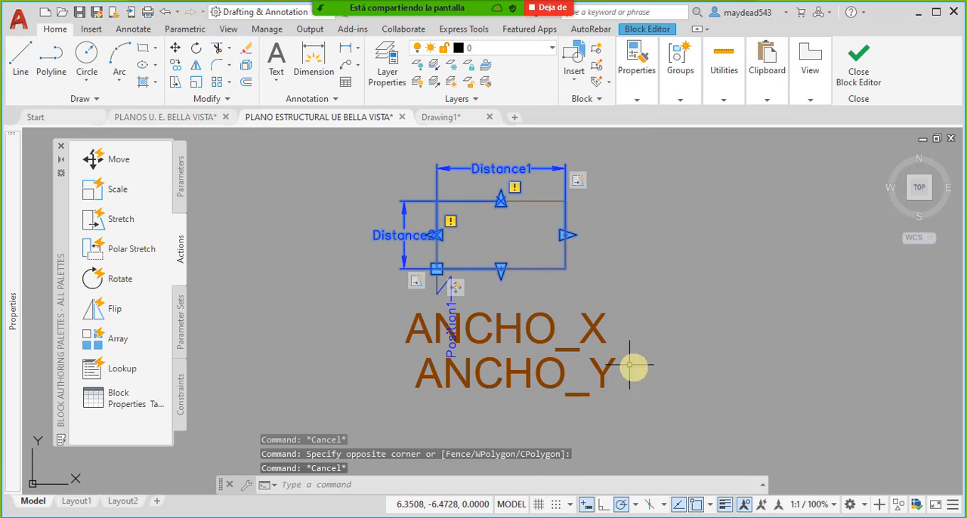
- Move the ANCHO_X and ANCHO_Y attributes together from beneath the perimeter rectangle to just above its Distance1 parameter
click(690, 390)
click(559, 332)
middle_drag(557, 335, 574, 340)
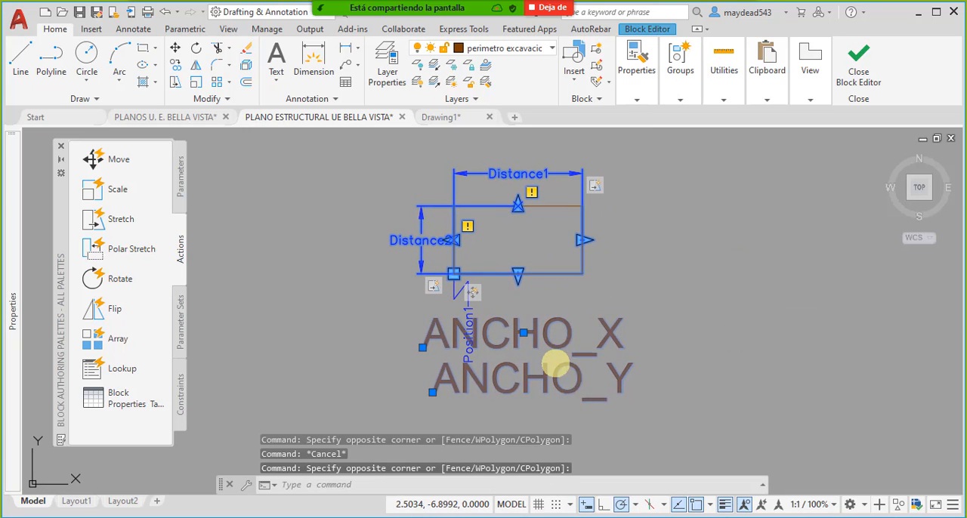
text(M)
key(Return)
click(557, 365)
middle_drag(546, 194, 534, 395)
click(508, 241)
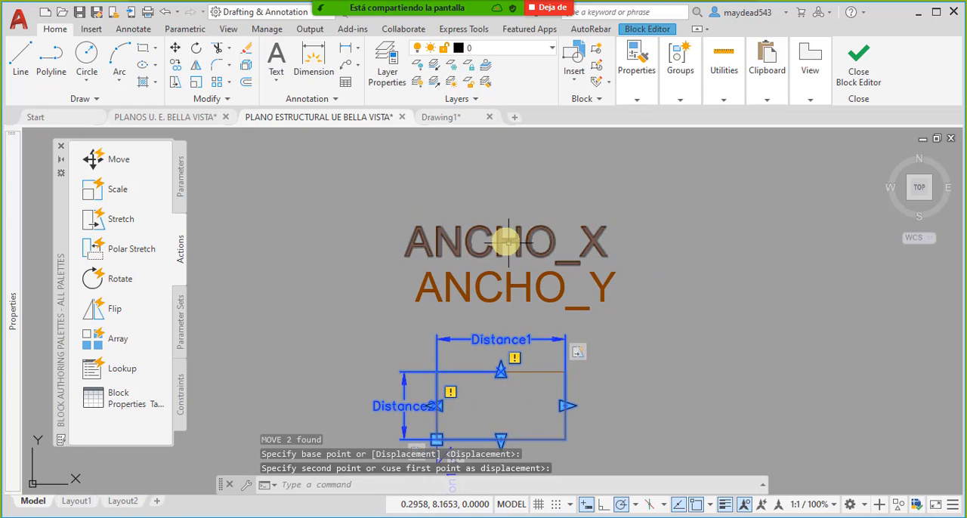
middle_drag(577, 352, 606, 305)
key(Escape)
click(566, 215)
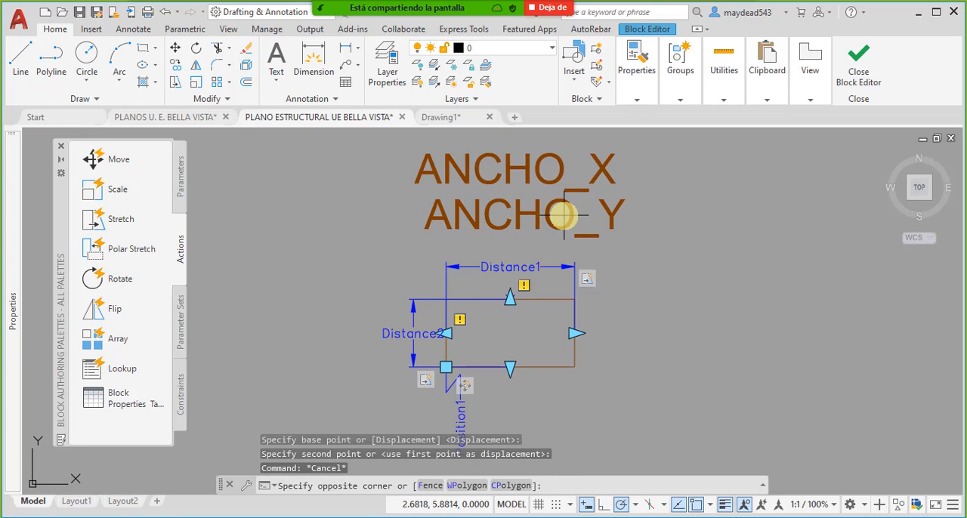
click(536, 218)
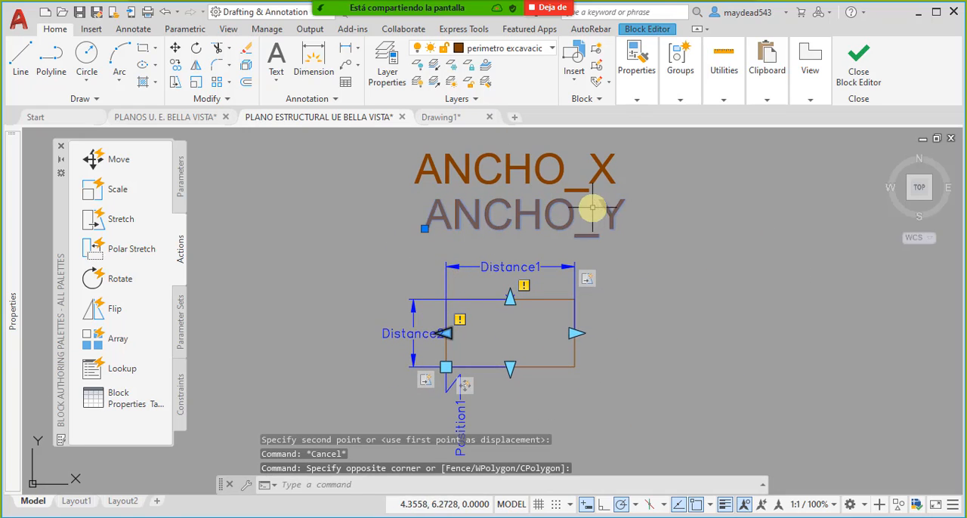
key(Escape)
click(572, 184)
key(Escape)
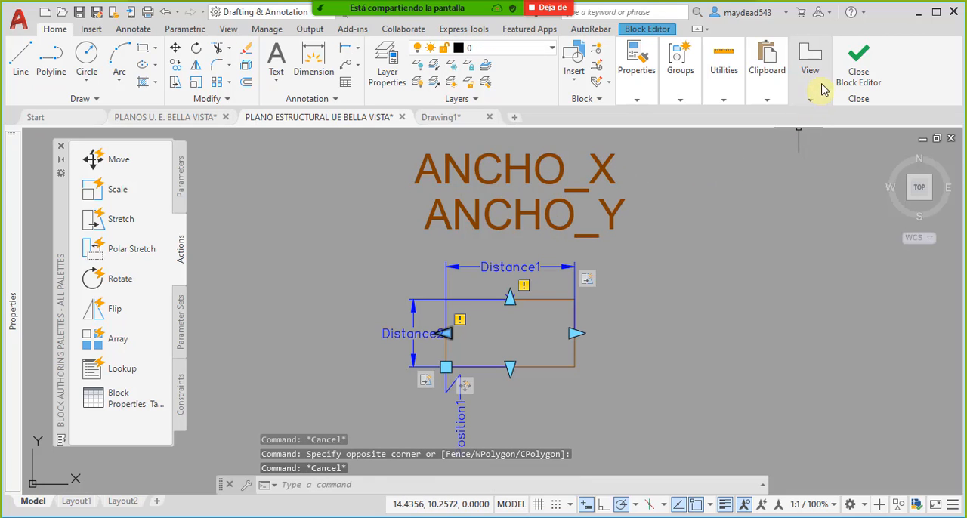
- Close the Block Editor and regenerate the drawing with REGEN
click(859, 62)
click(457, 261)
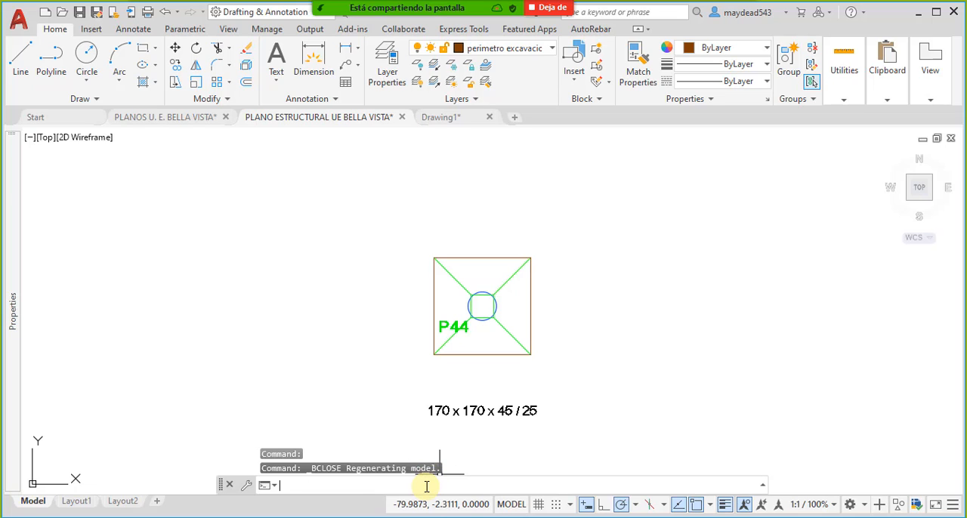
key(Return)
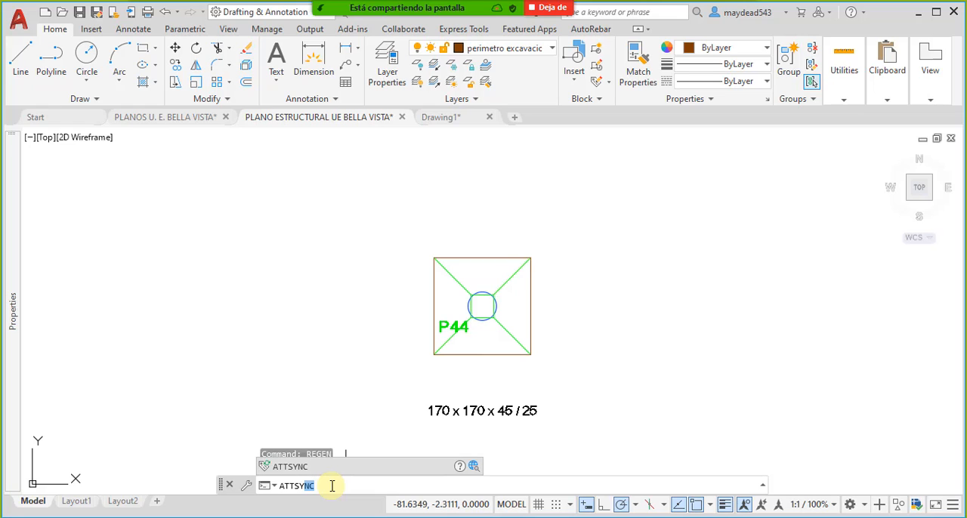
click(291, 467)
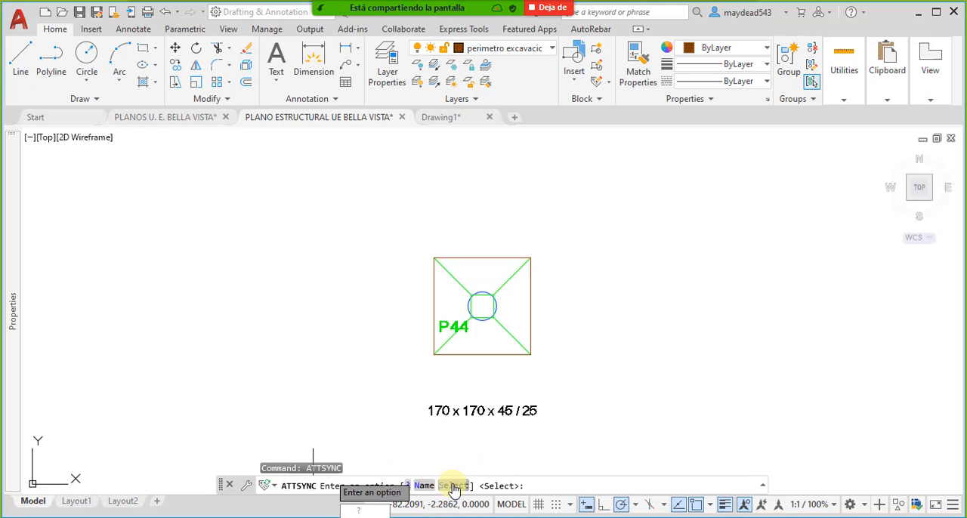
click(424, 486)
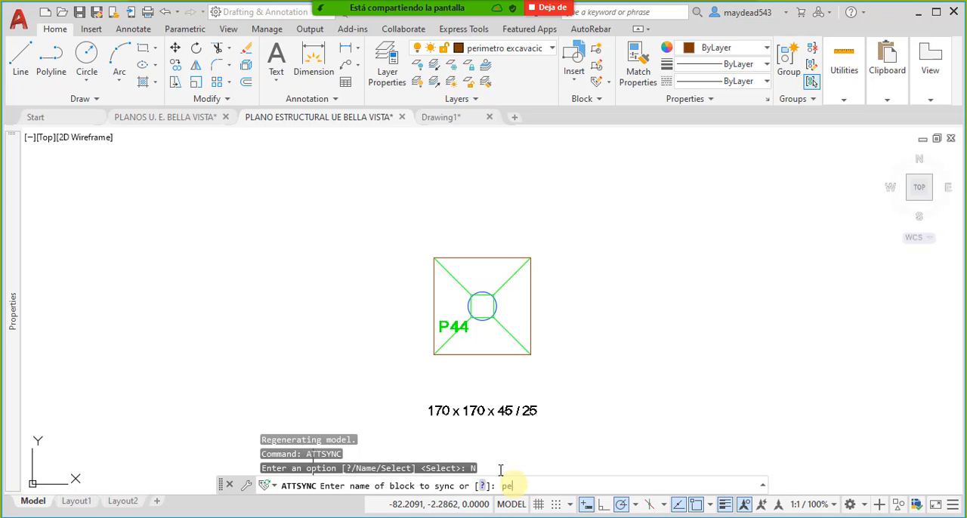
key(BackSpace)
key(Escape)
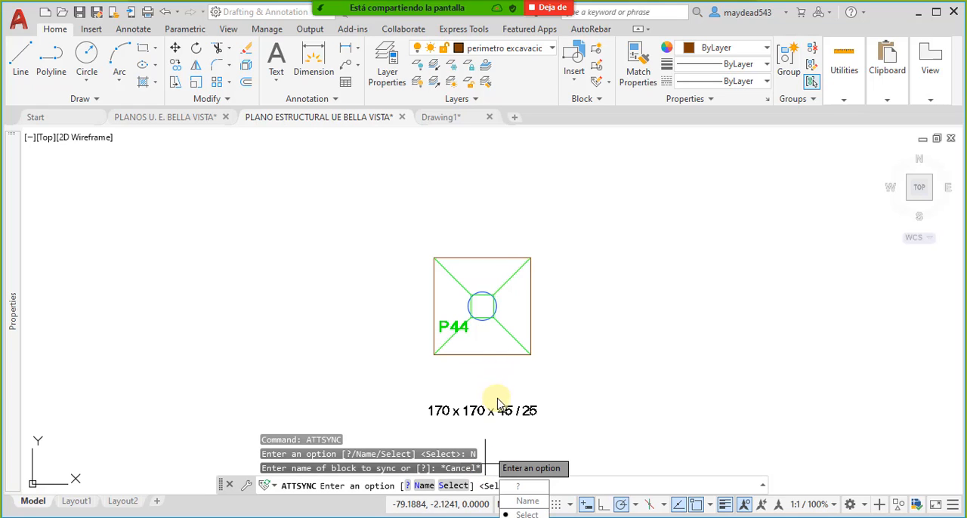
key(Escape)
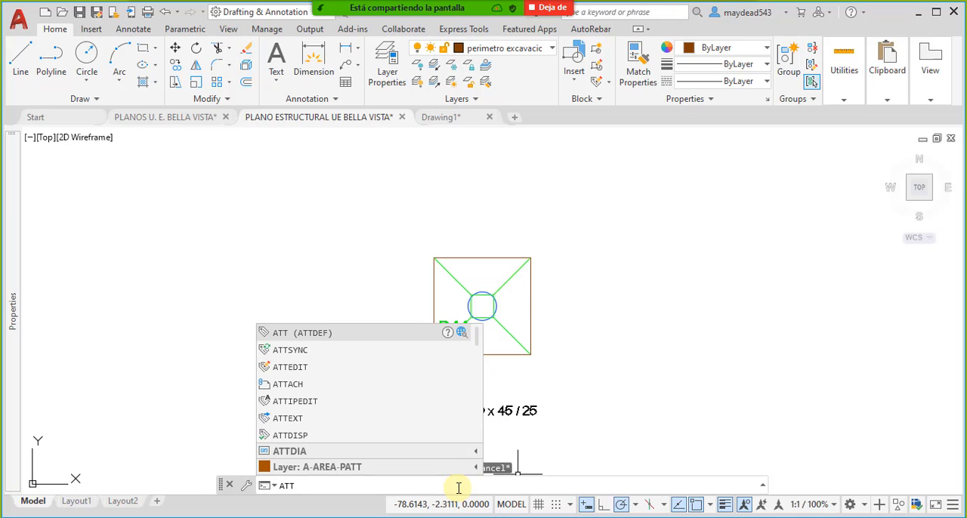
- Synchronize the attributes of the Perimetro Excavacion ZApatas block with ATTSYNC, selecting the block around footing P44 and accepting the sync
text(ATTSy)
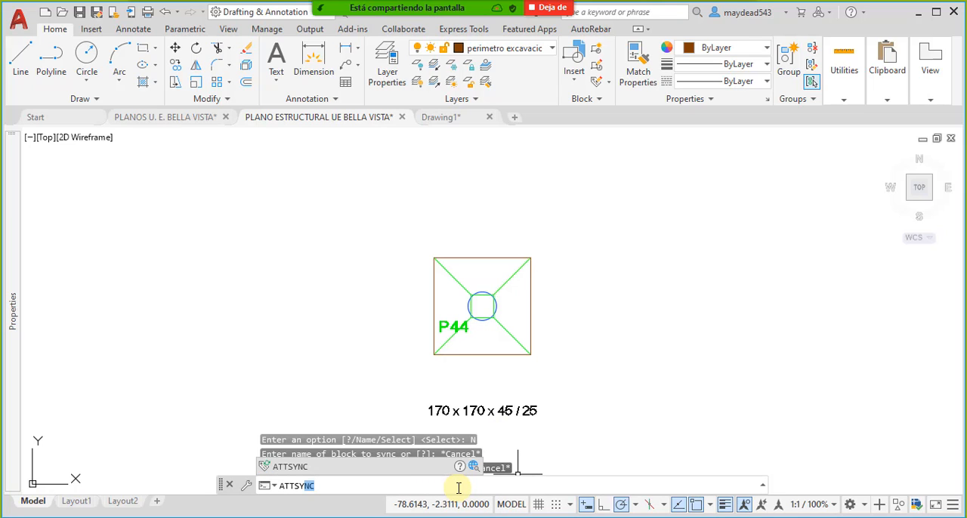
click(306, 472)
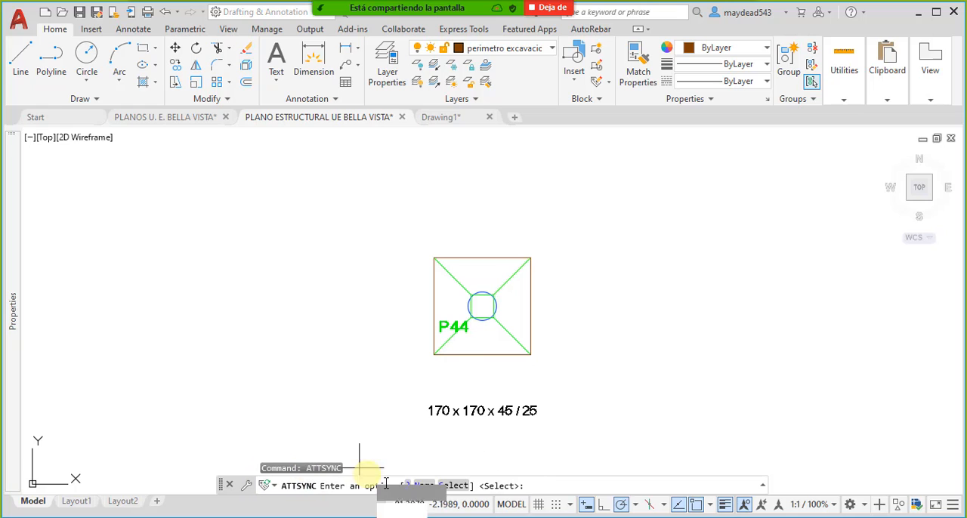
click(456, 487)
click(497, 354)
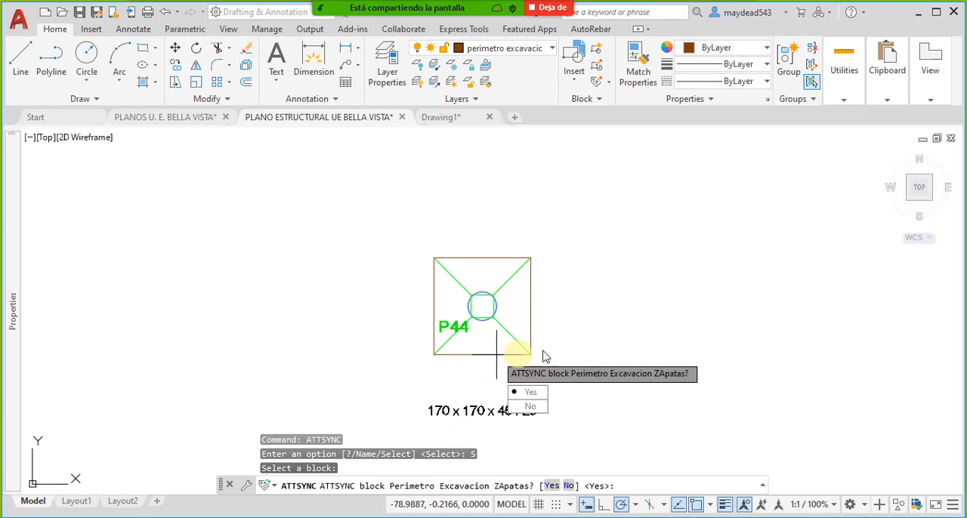
click(534, 392)
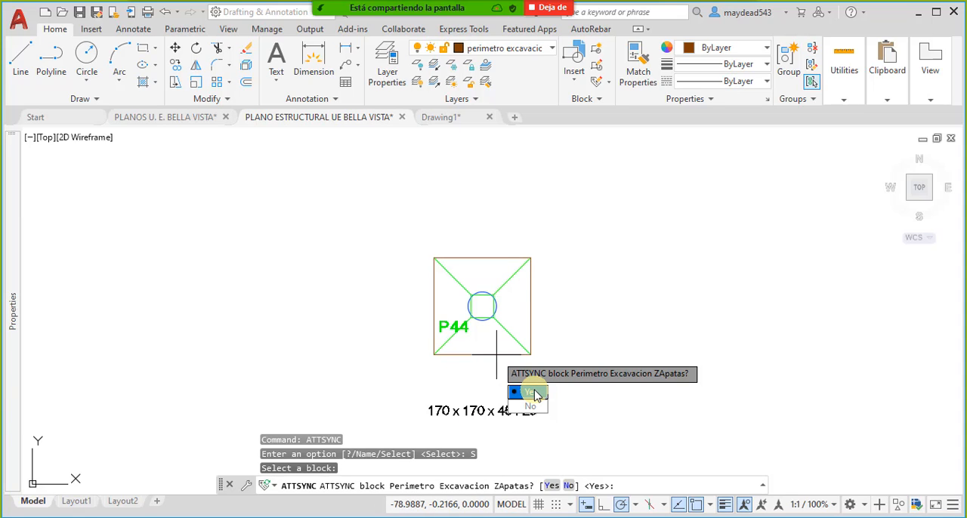
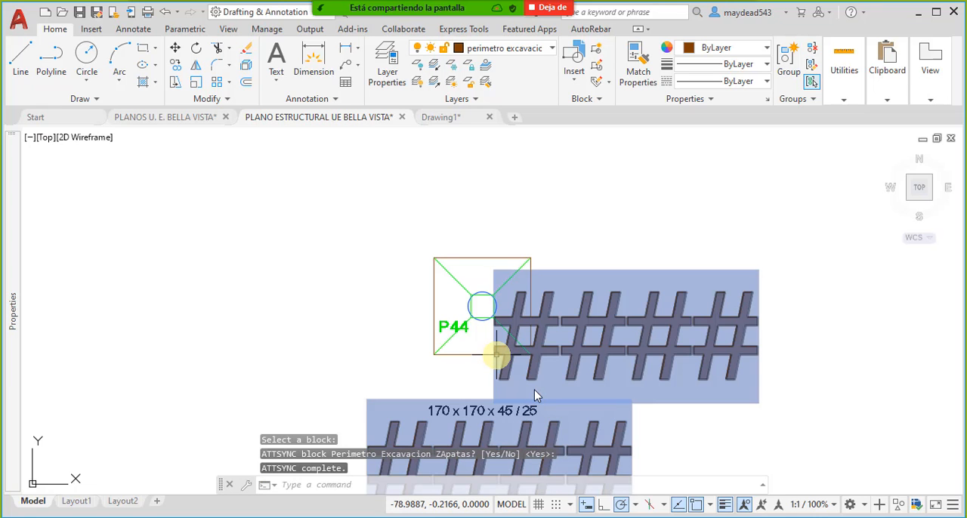
- Review the attribute values, text options and properties of the excavation perimeter block around footing P44
scroll(604, 287, down, 6)
middle_drag(599, 286, 524, 285)
scroll(523, 279, up, 5)
scroll(527, 246, down, 5)
scroll(525, 242, up, 3)
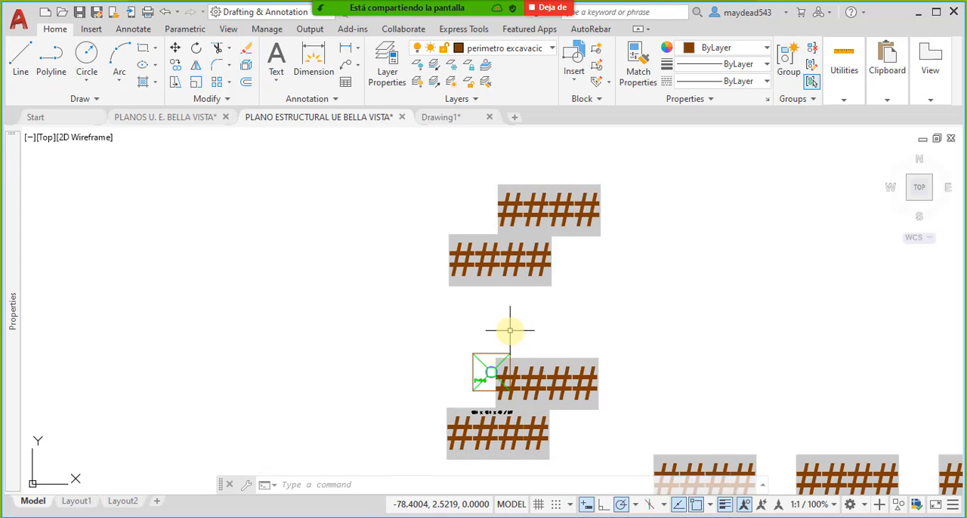
key(Escape)
double_click(491, 372)
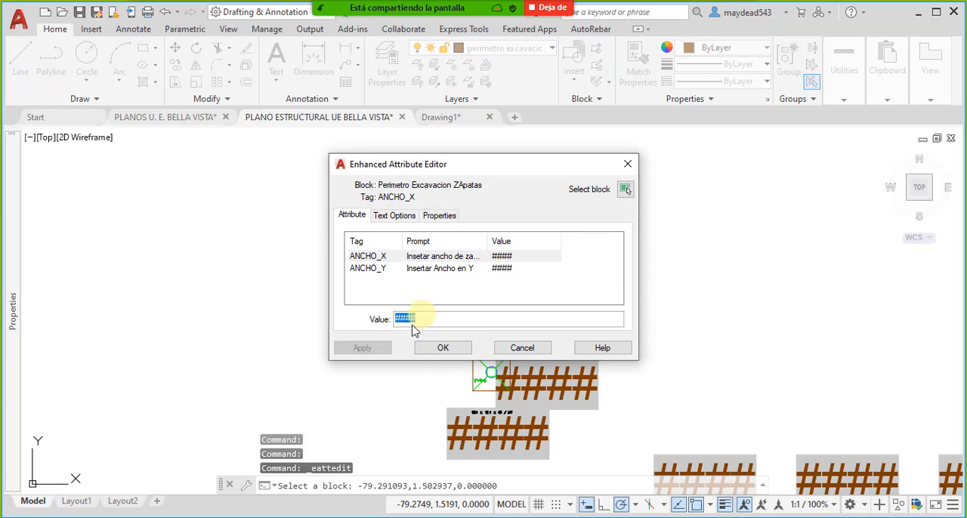
click(387, 217)
click(436, 217)
click(391, 218)
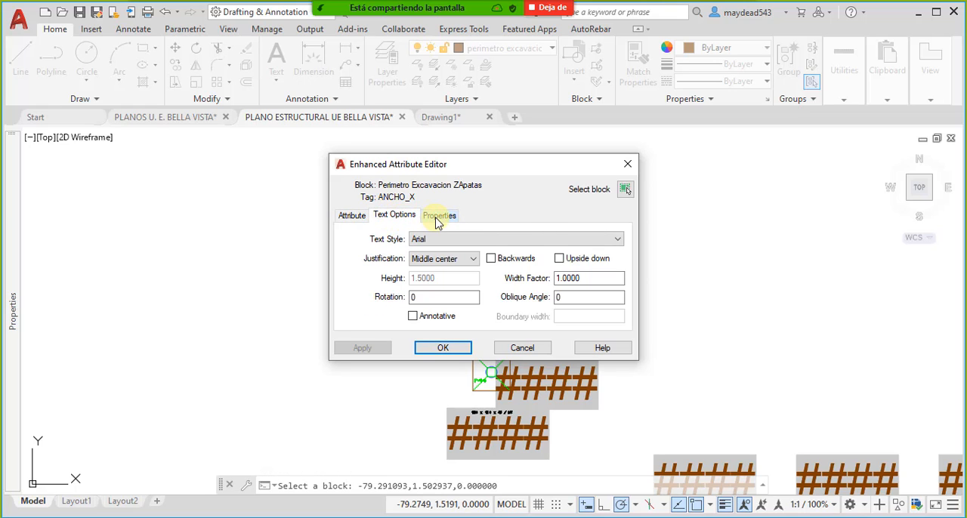
click(434, 217)
click(382, 217)
click(353, 216)
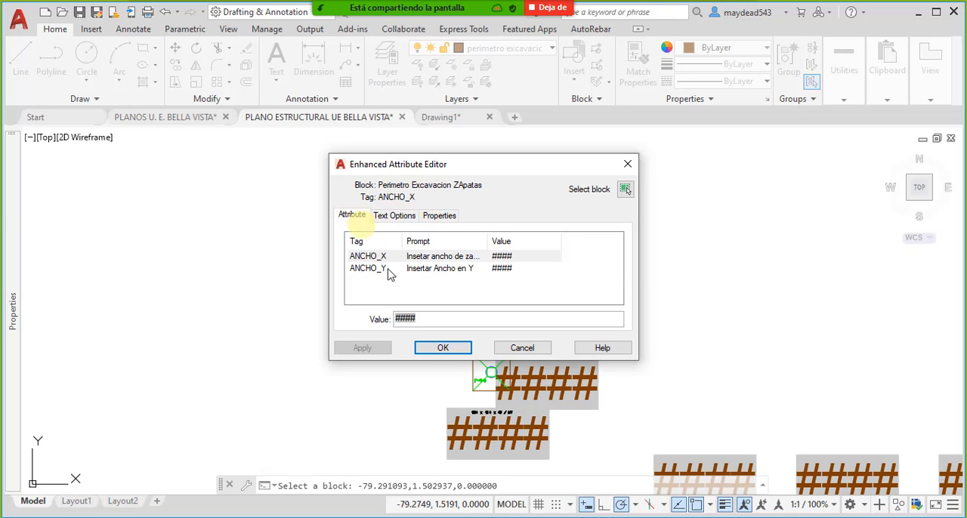
click(457, 351)
- Recheck the ANCHO_X and ANCHO_Y values of the perimeter block around P44 in the Enhanced Attribute Editor
scroll(492, 356, up, 4)
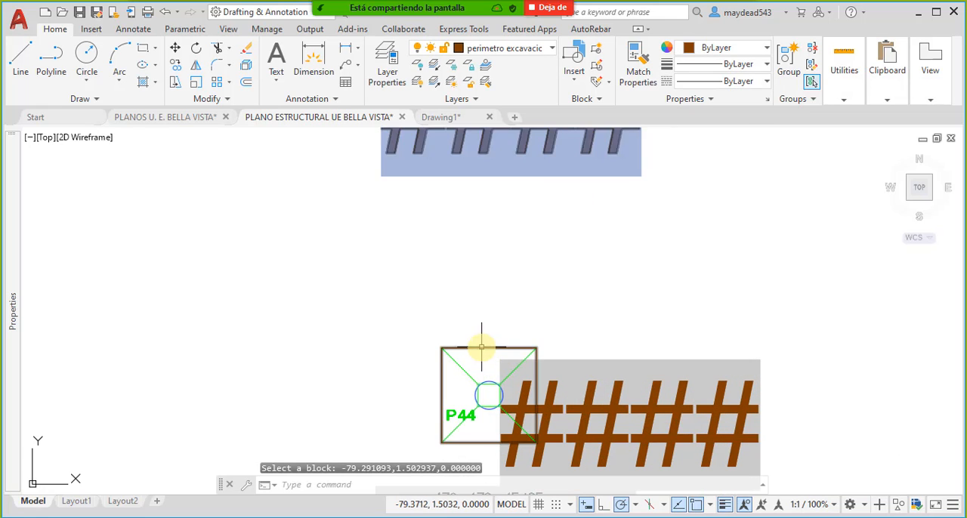
click(481, 348)
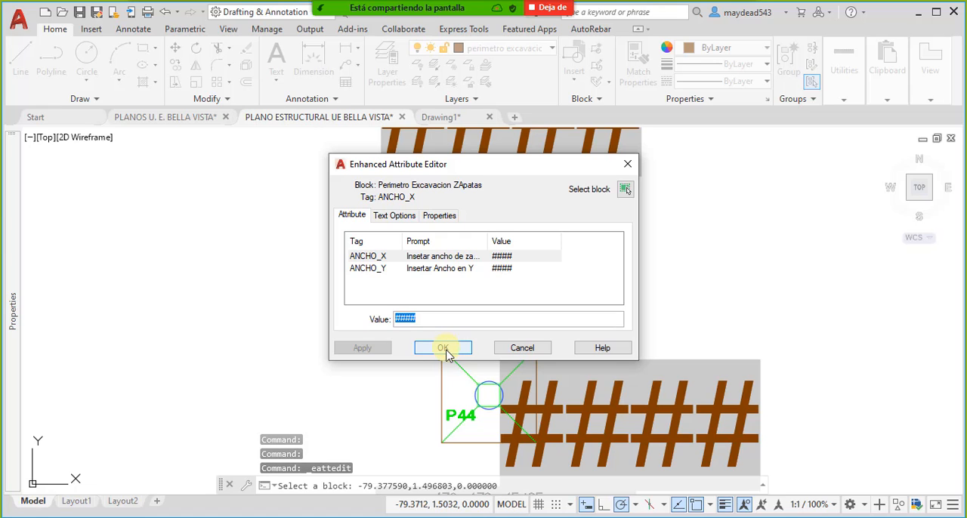
click(448, 349)
key(Escape)
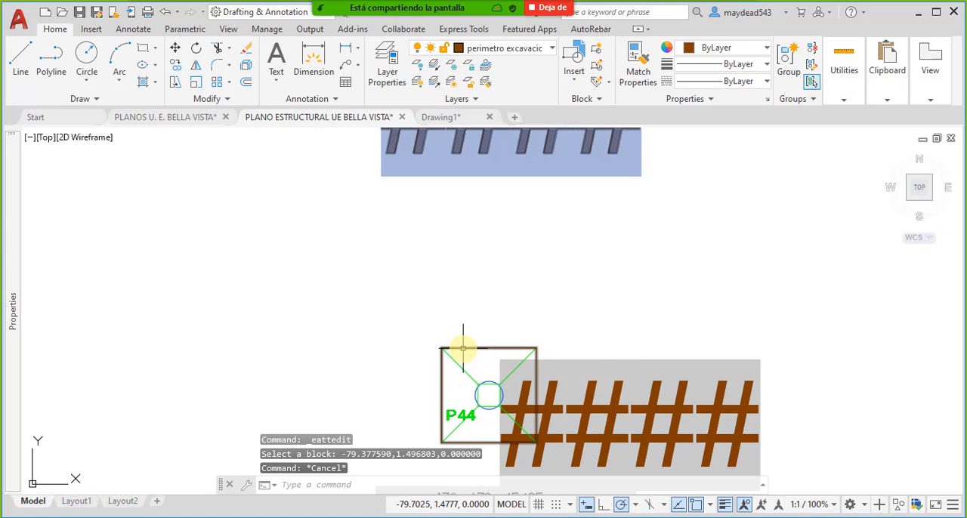
double_click(461, 347)
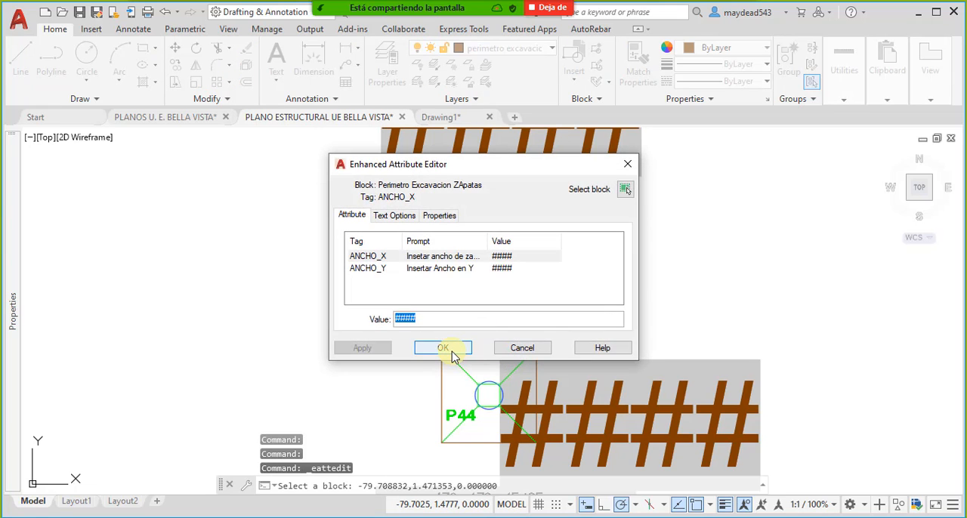
click(446, 348)
key(Escape)
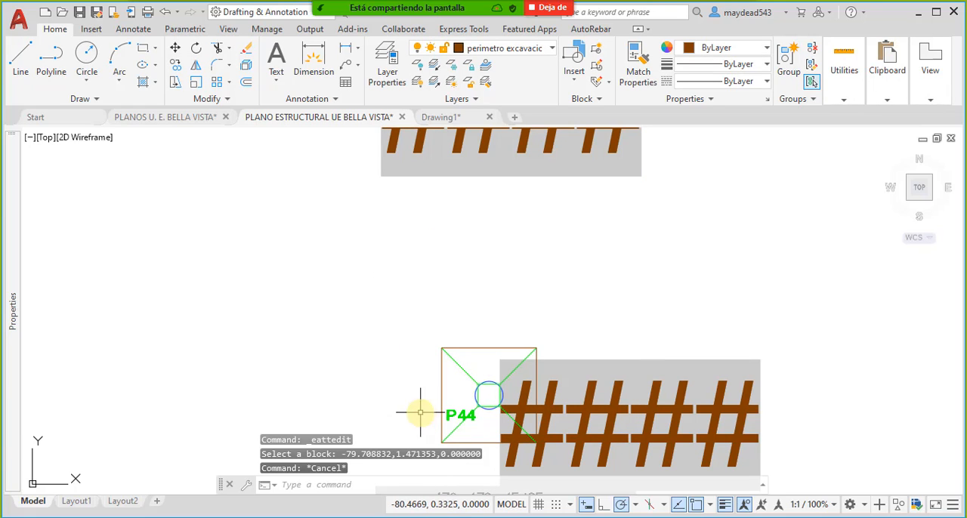
- Try to open the P44 perimeter block for editing with the BLOCKEDITOR command
click(381, 489)
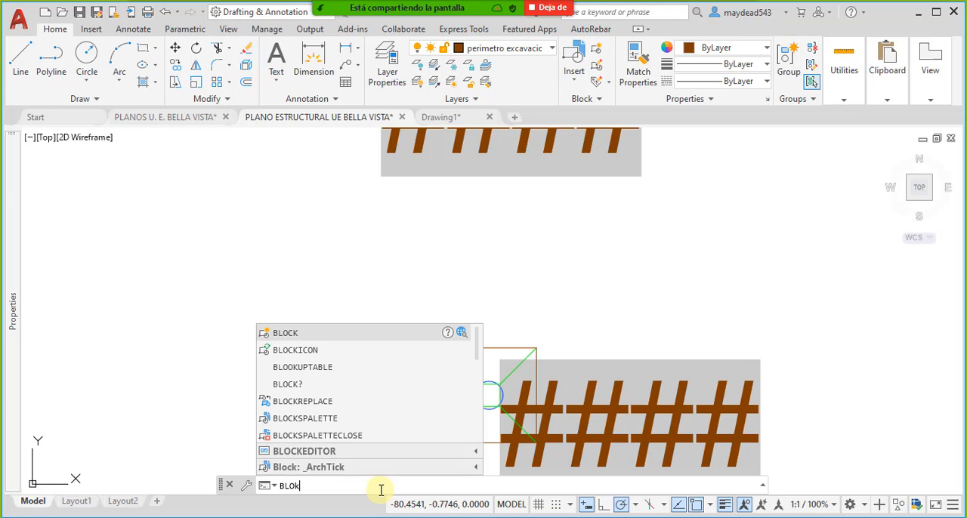
key(BackSpace)
text(ck)
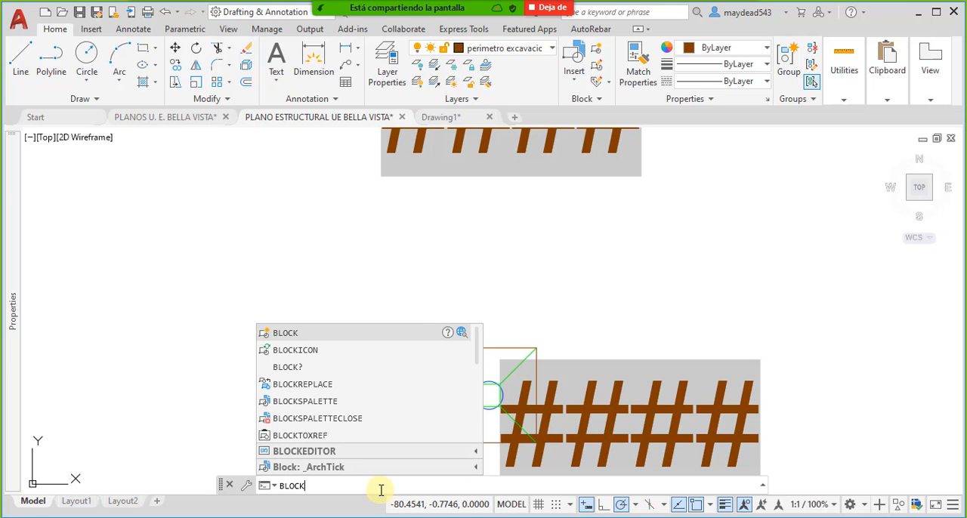
text(e)
click(317, 450)
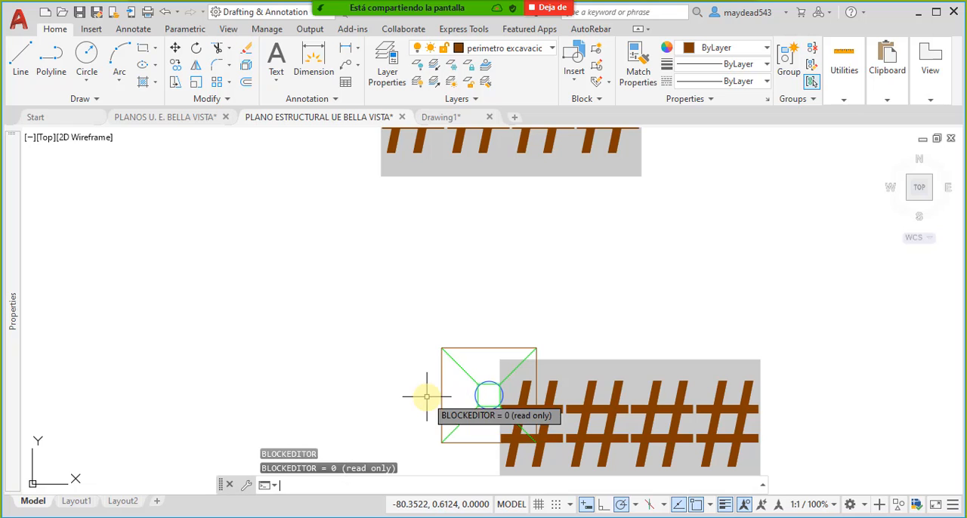
click(439, 371)
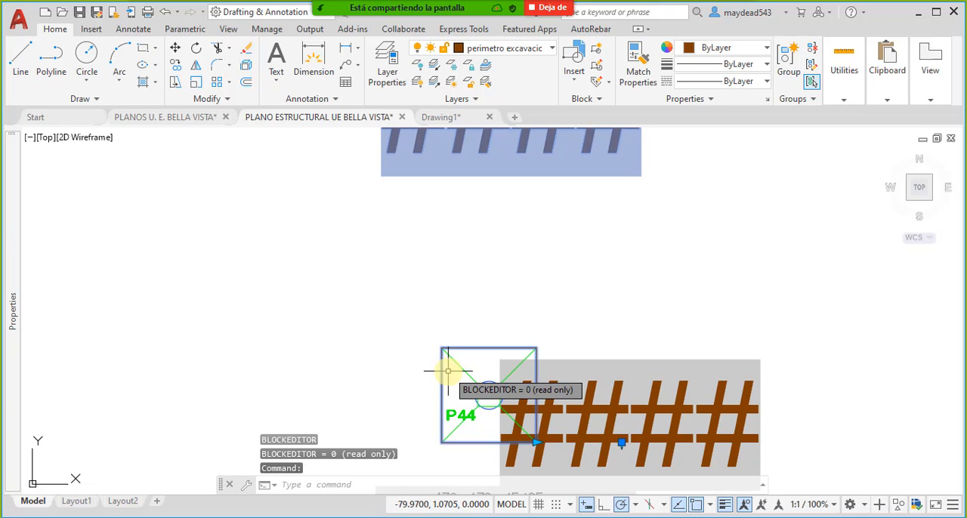
key(Escape)
- Reopen the P44 perimeter block's attributes, pick the block again and examine its ANCHO_X text options and layer properties
click(442, 365)
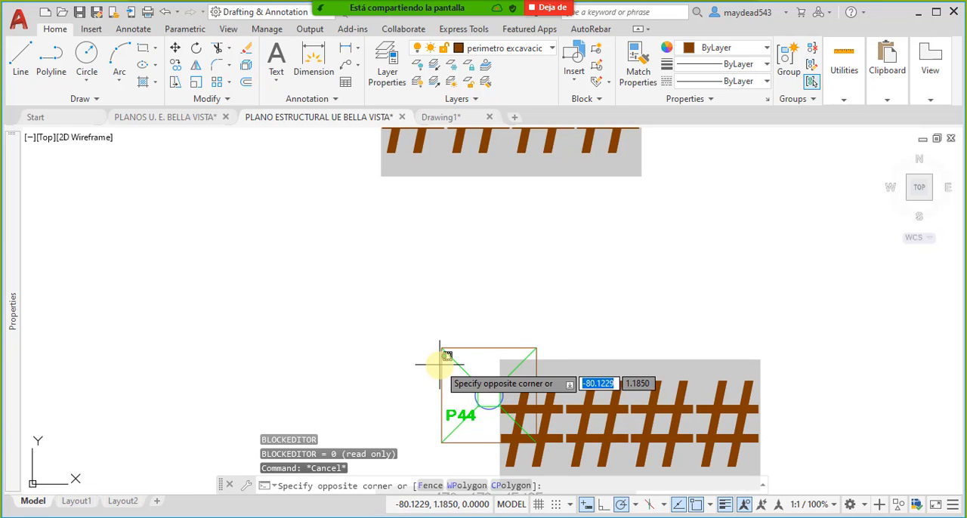
click(440, 371)
double_click(443, 376)
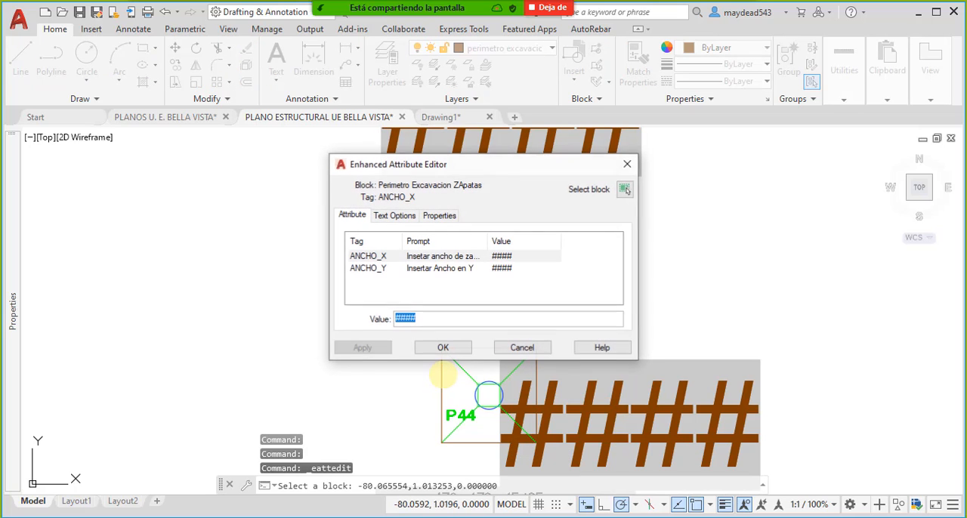
click(395, 216)
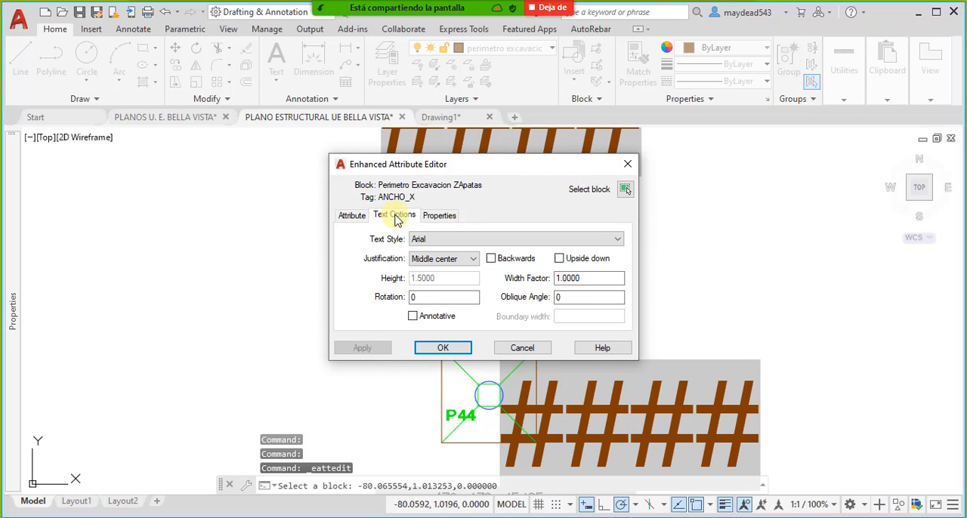
click(353, 216)
click(396, 216)
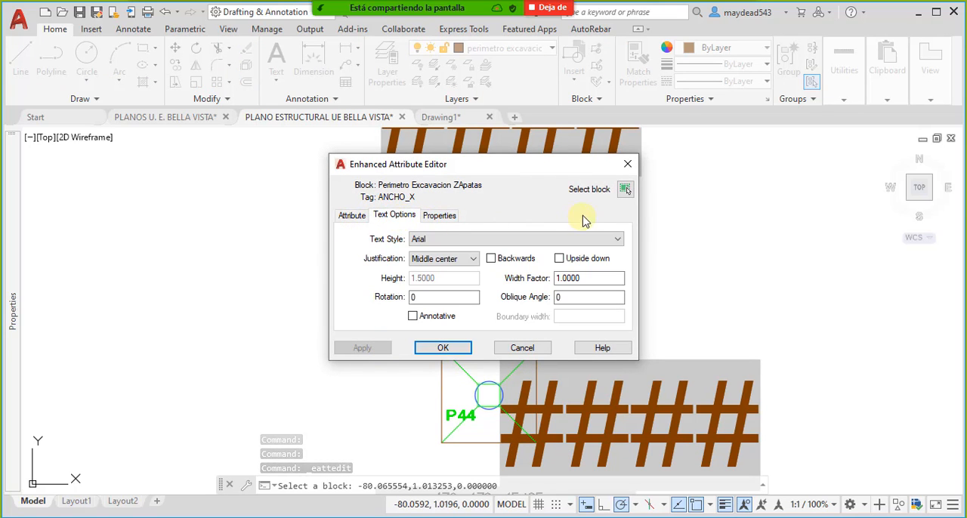
click(625, 190)
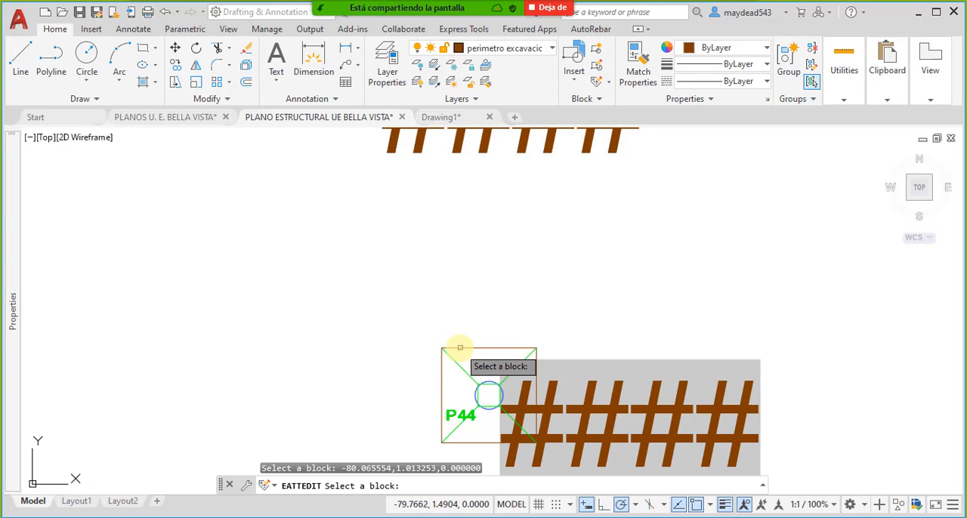
click(460, 347)
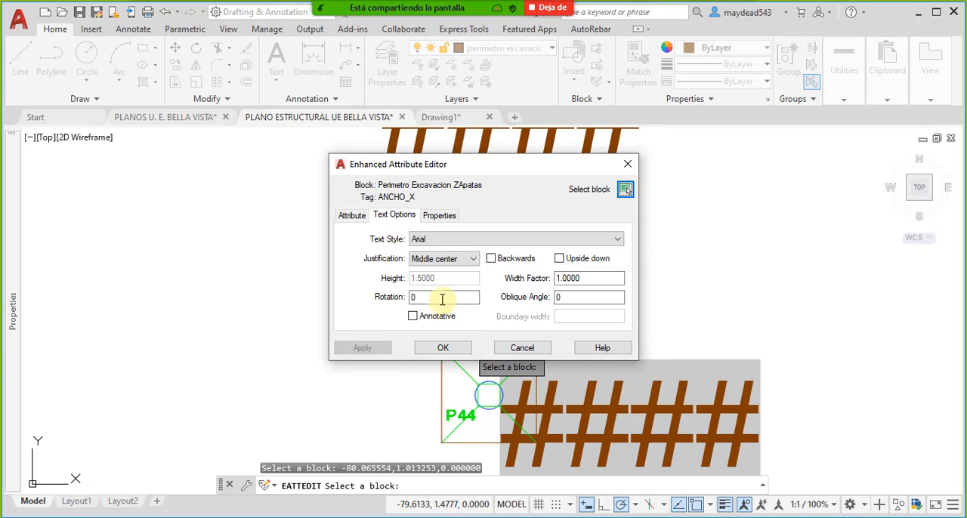
click(440, 215)
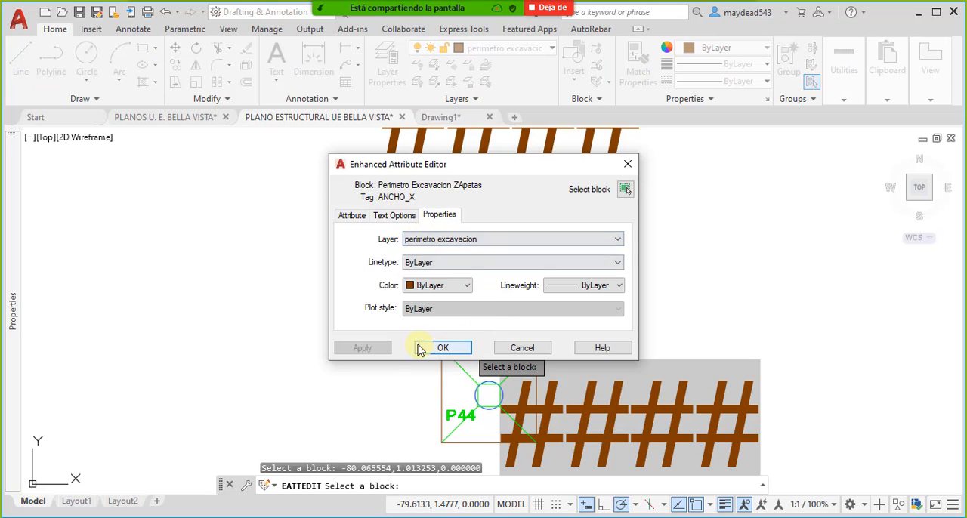
click(355, 221)
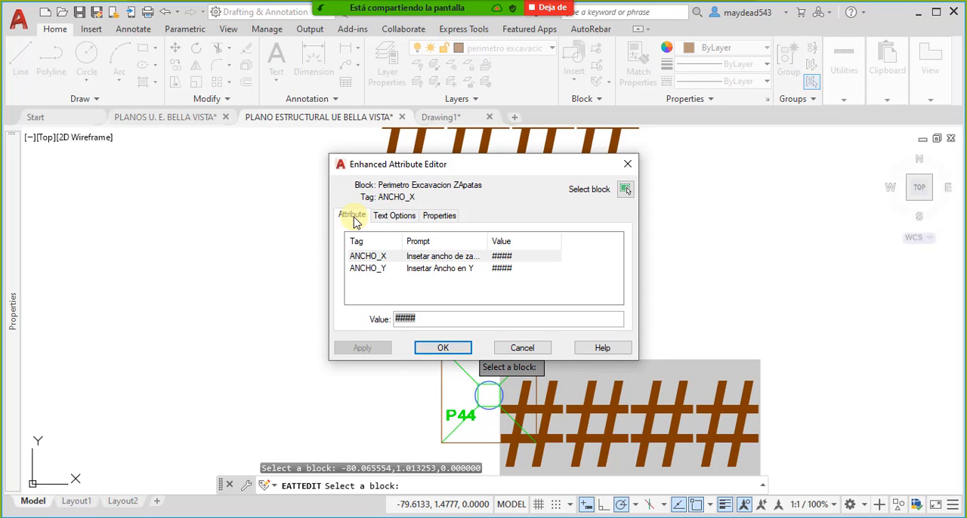
- Inspect the field expression behind ANCHO_X and replace it with the fixed value 0.62
double_click(433, 322)
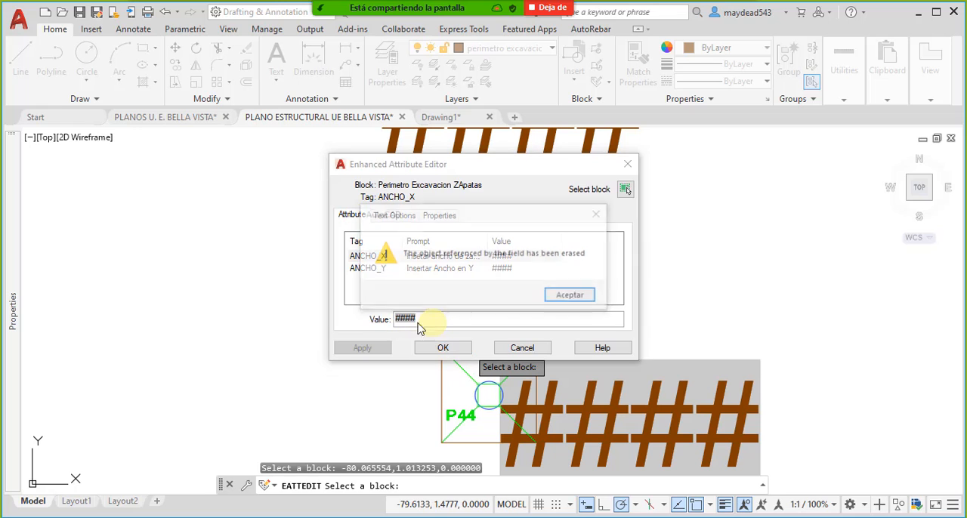
click(572, 300)
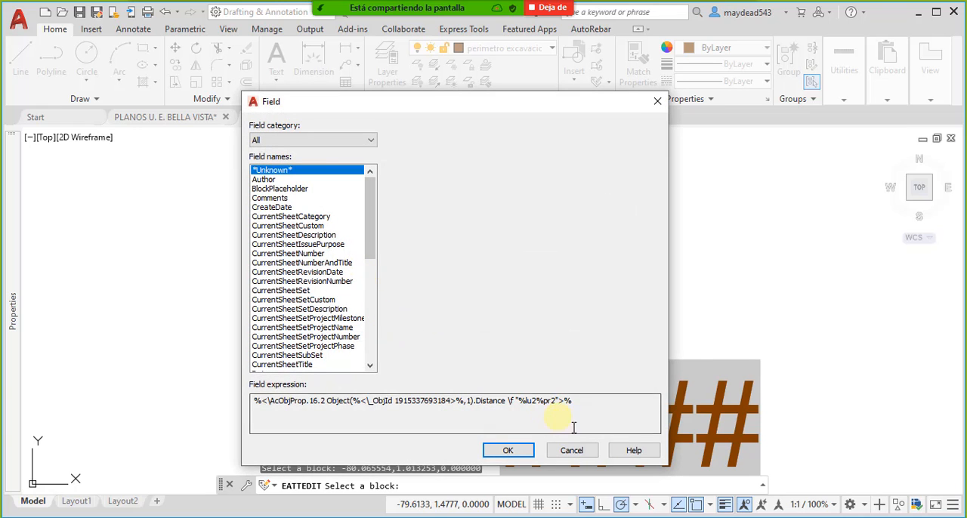
click(572, 451)
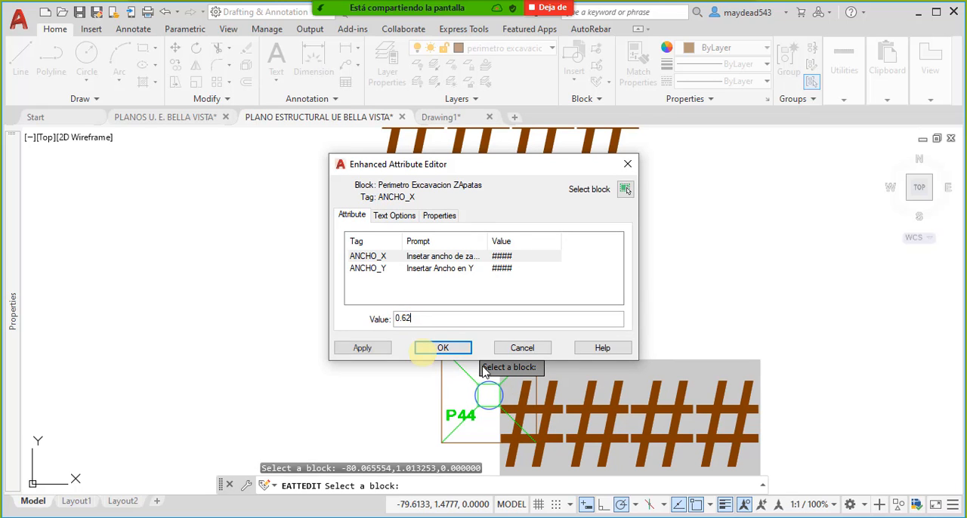
click(444, 348)
- Open the excavation perimeter block around P44 in the Block Editor
scroll(514, 335, down, 3)
scroll(528, 302, up, 6)
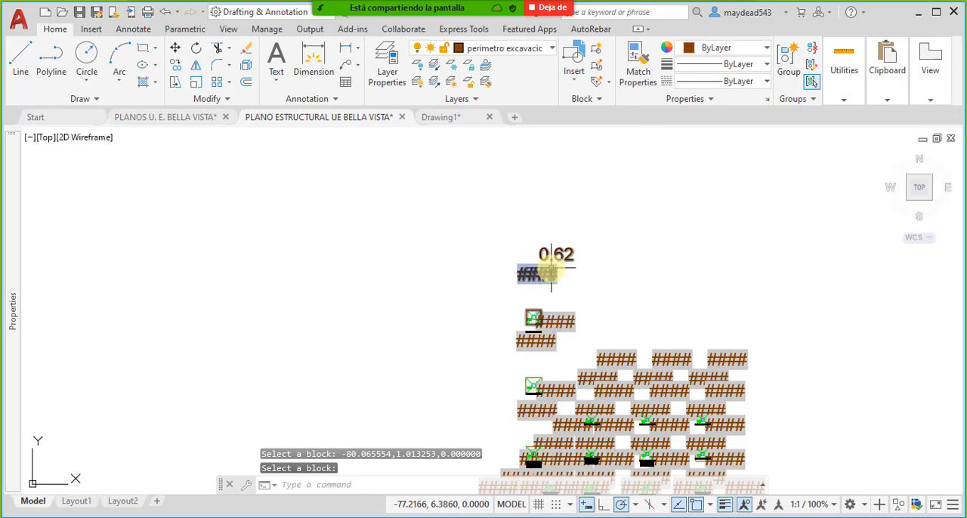
middle_drag(557, 359, 547, 294)
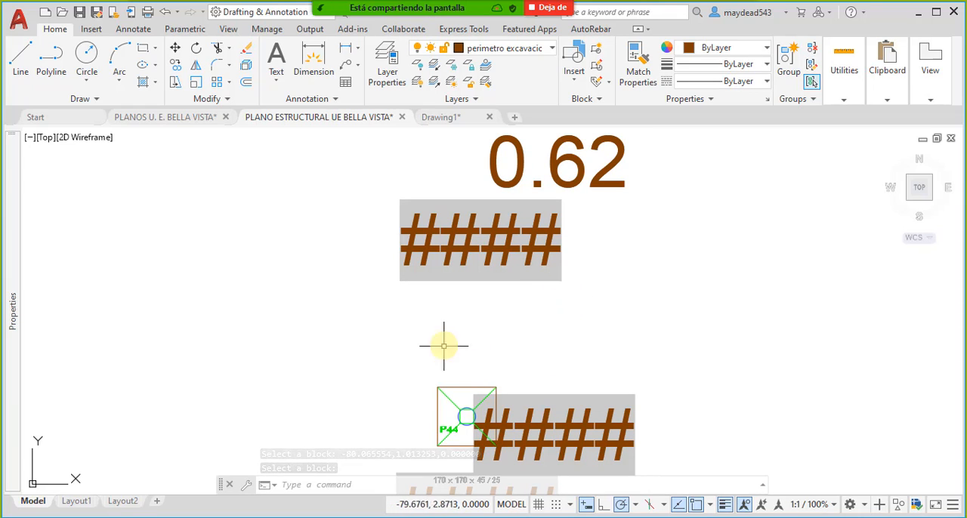
middle_drag(466, 397, 464, 383)
click(455, 372)
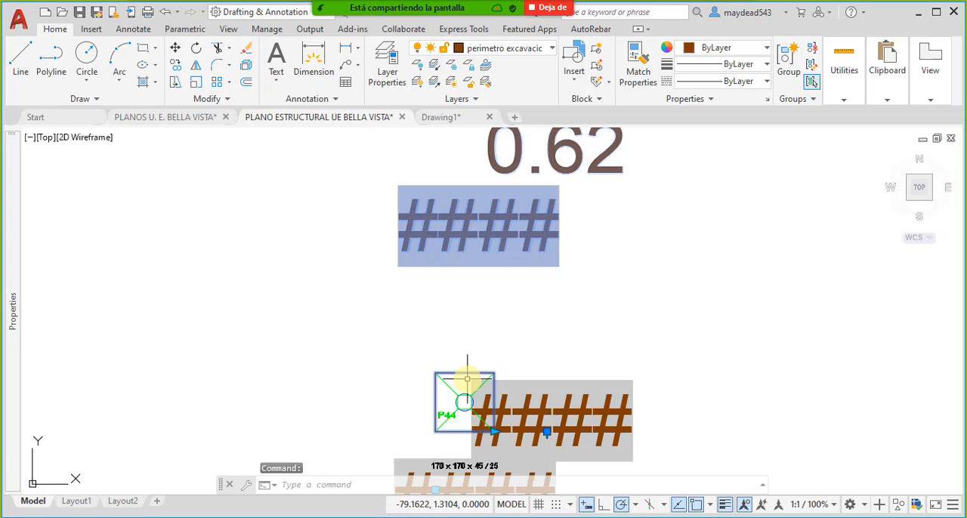
key(Escape)
click(462, 373)
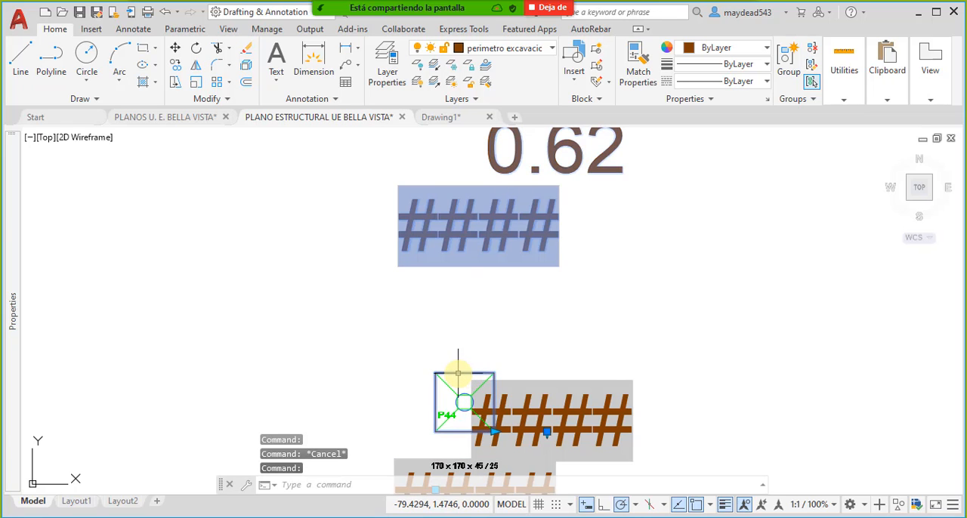
right_click(458, 373)
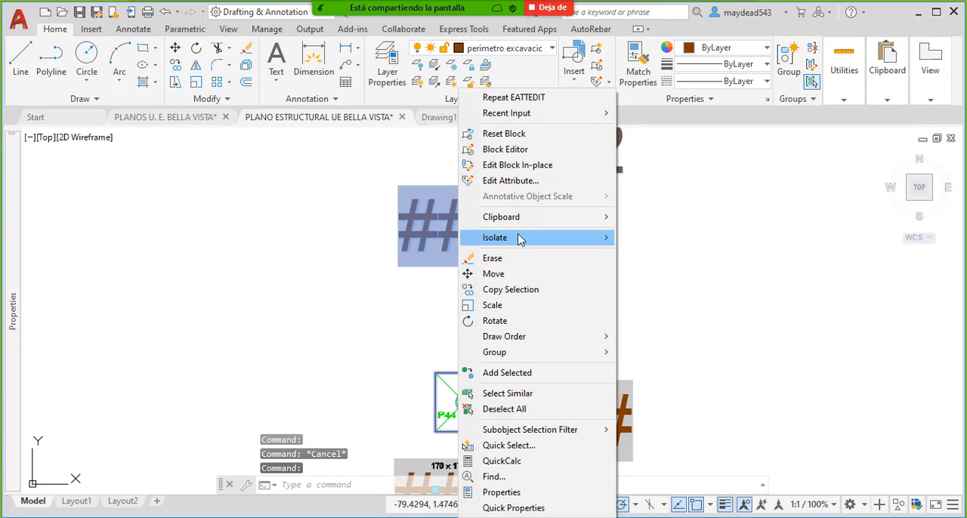
click(548, 151)
- Examine the tag, prompt and default value of the ANCHO_X attribute definition
mouse_move(484, 317)
middle_down()
mouse_move(477, 277)
mouse_move(469, 290)
mouse_move(477, 282)
middle_up()
key(Escape)
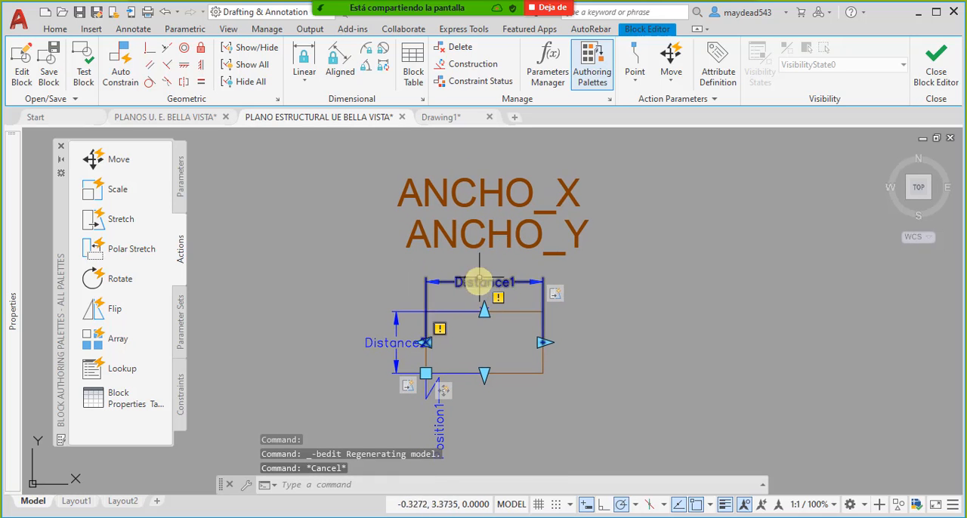
click(491, 192)
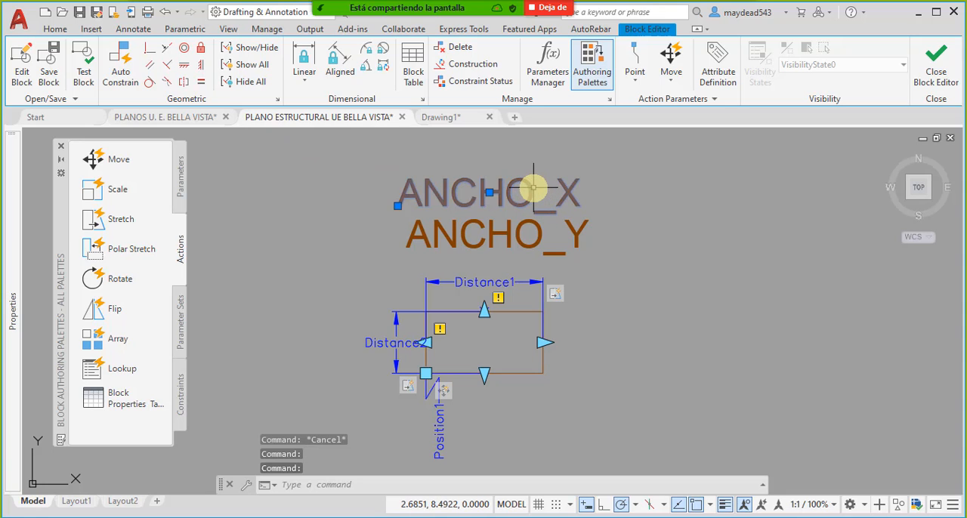
double_click(529, 190)
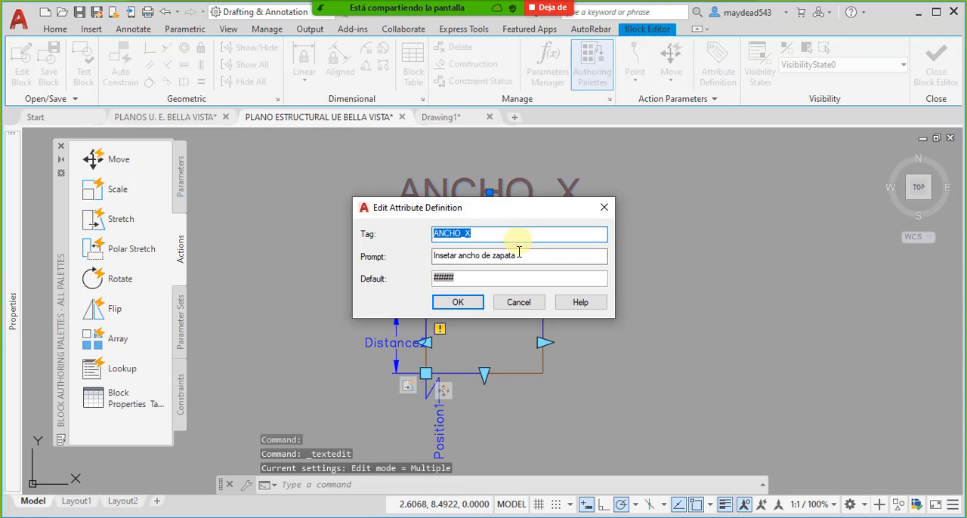
key(Return)
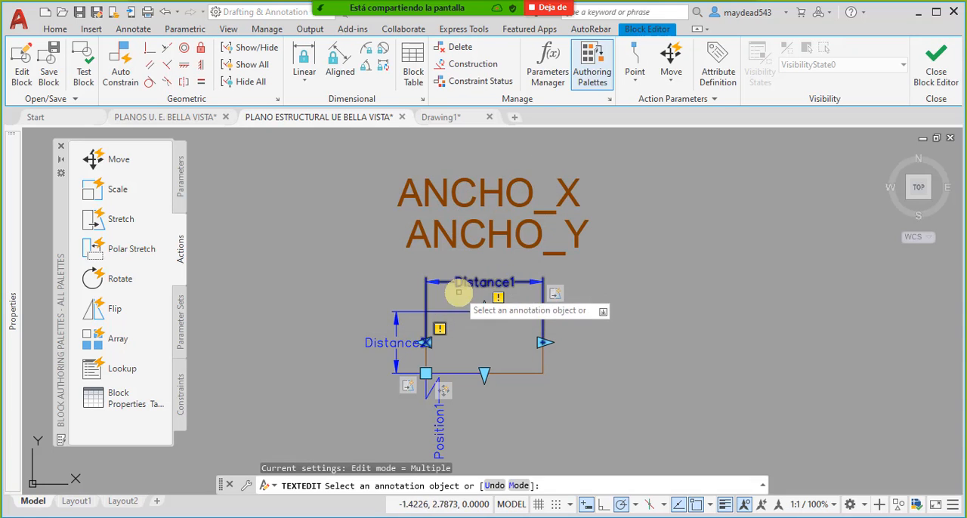
key(Escape)
click(479, 196)
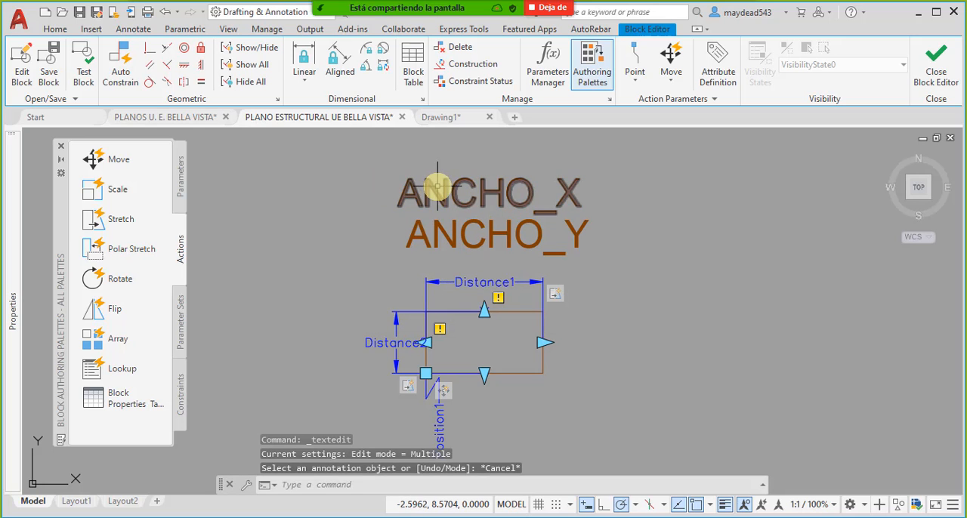
click(23, 67)
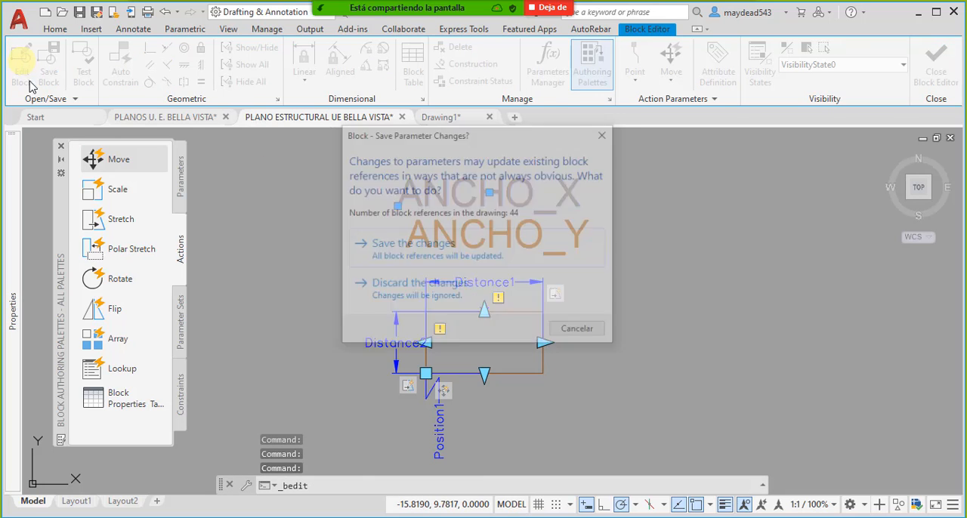
key(Escape)
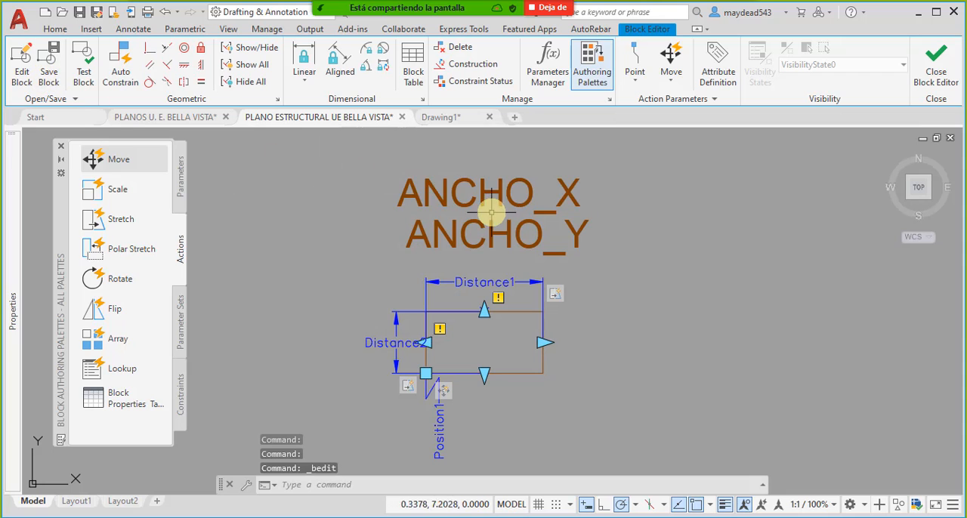
key(Escape)
- Try to edit the ANCHO_X and ANCHO_Y attributes with the Edit Attribute command inside the Block Editor
click(91, 30)
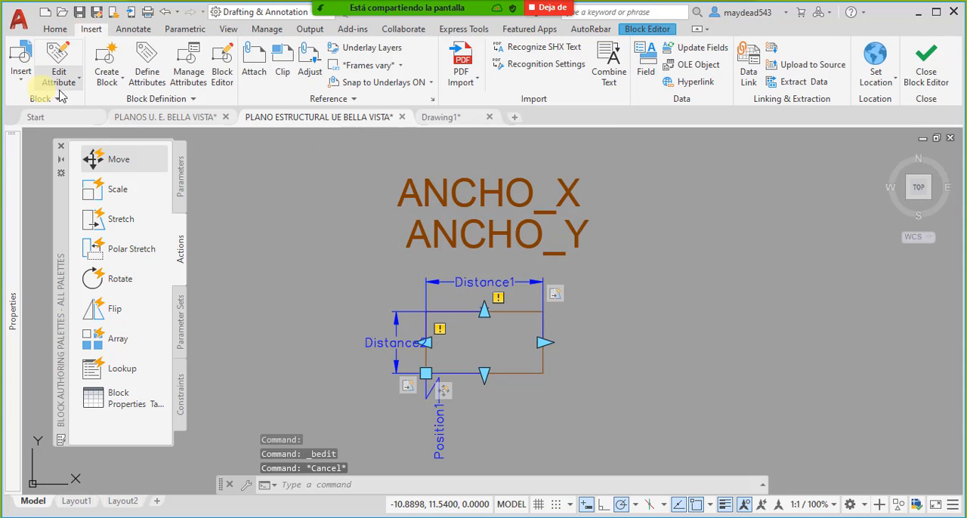
click(457, 200)
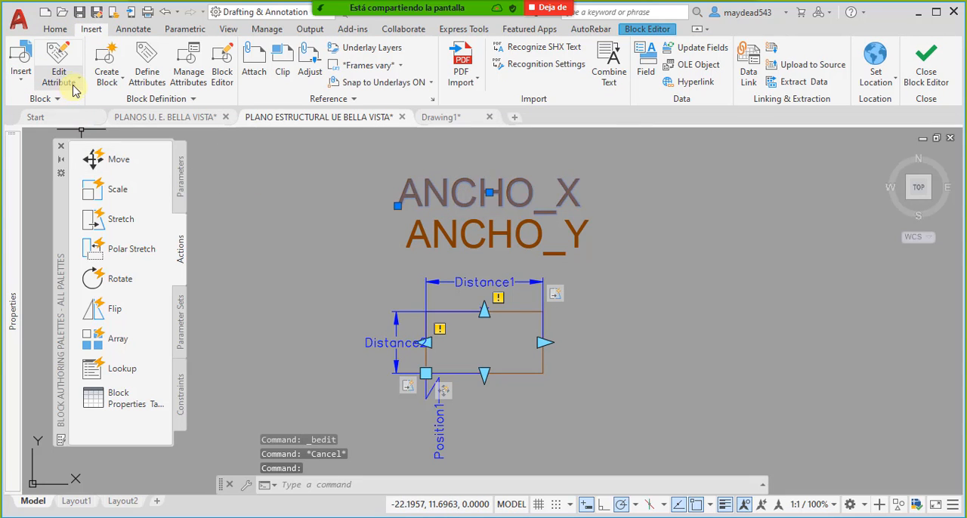
click(59, 83)
click(79, 133)
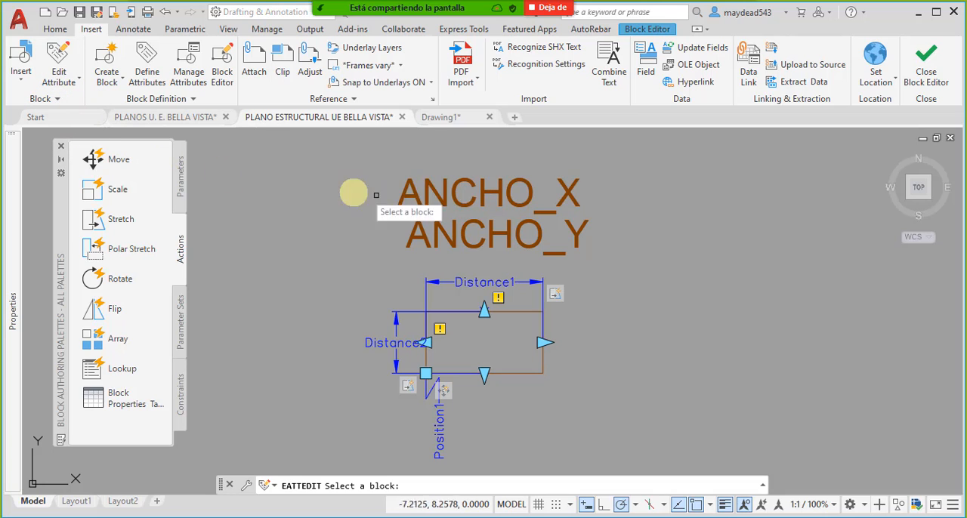
click(428, 195)
click(519, 185)
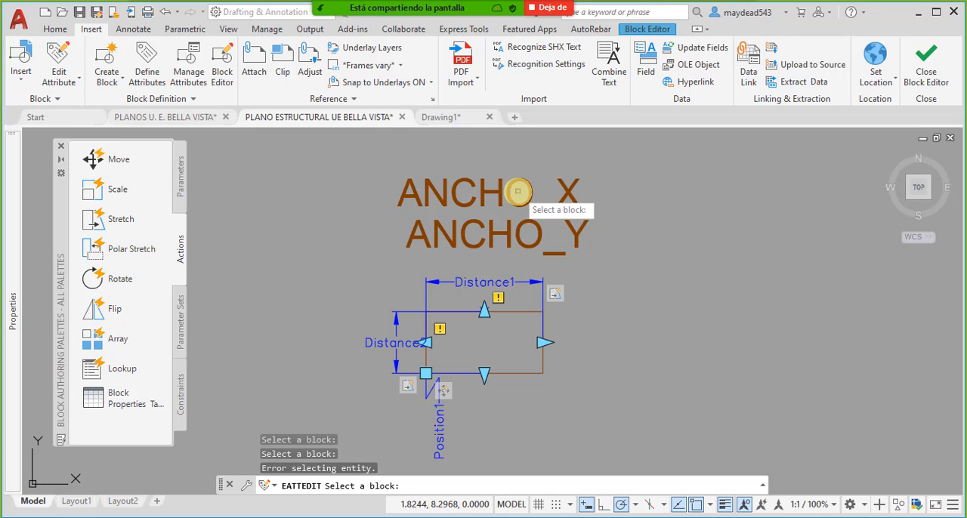
click(539, 238)
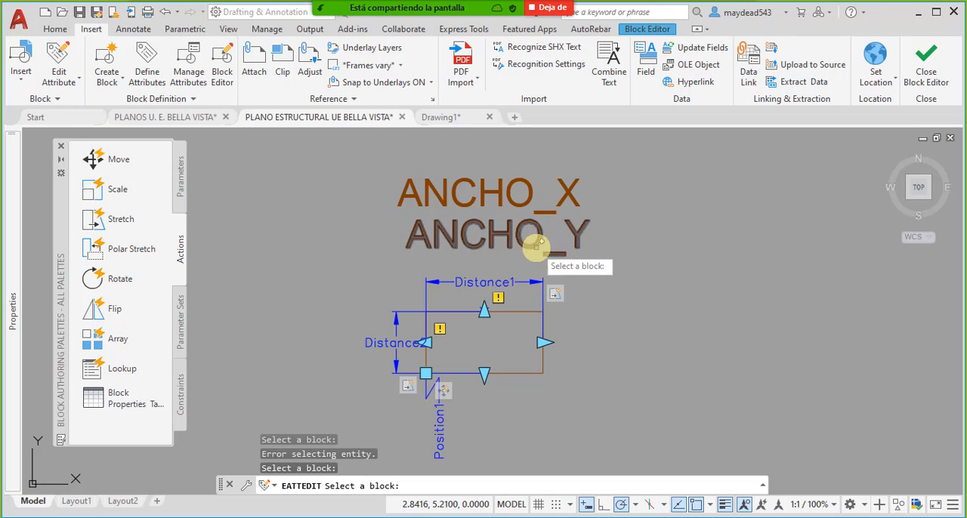
click(550, 252)
click(632, 270)
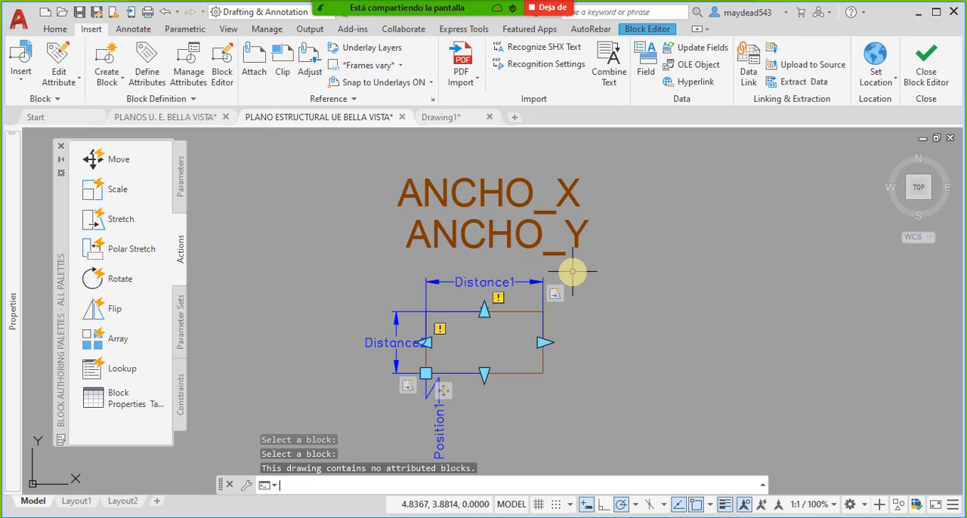
click(693, 229)
click(594, 201)
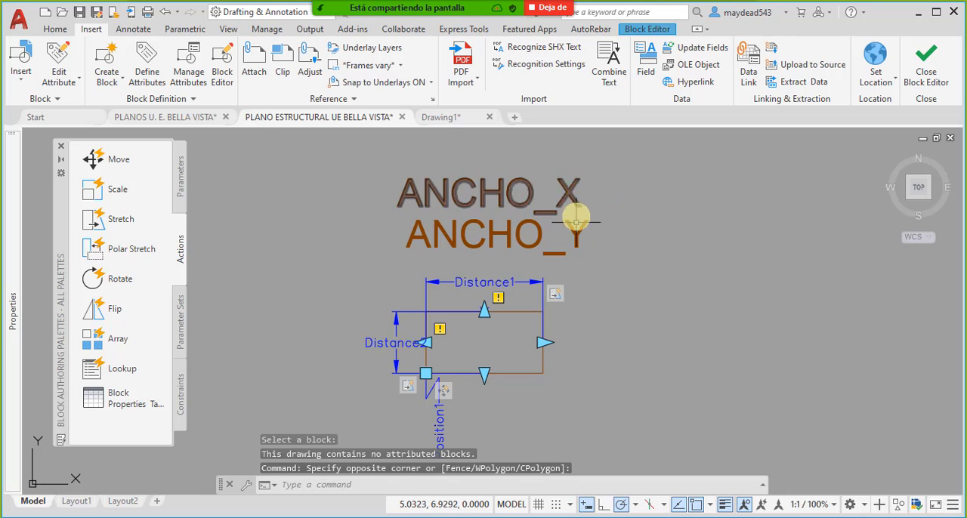
click(79, 81)
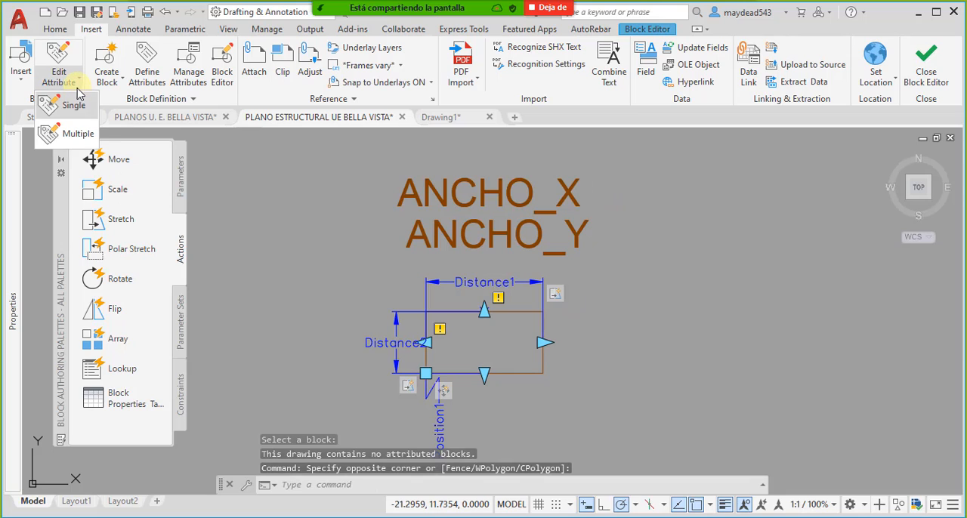
click(649, 243)
- Set the text height of the ANCHO_X attribute definition to 0.15
middle_drag(535, 252, 525, 207)
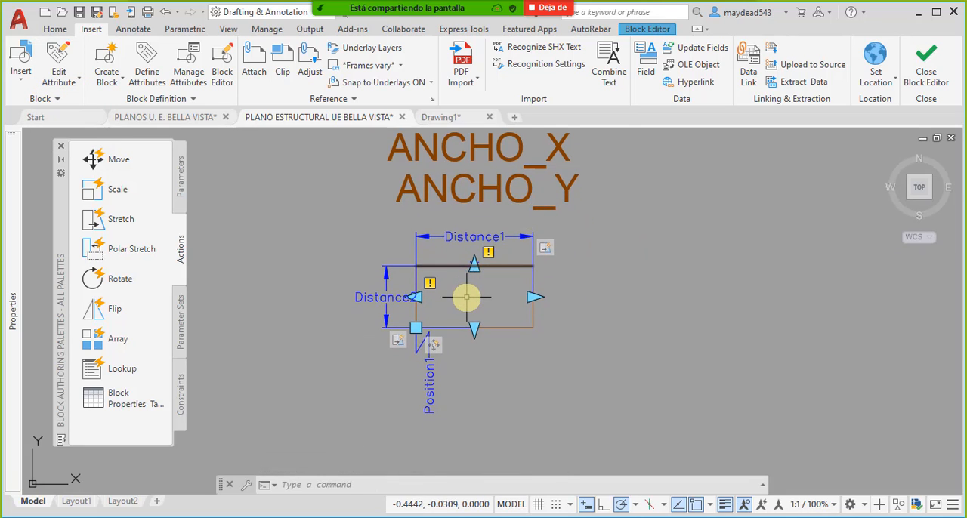
scroll(468, 285, up, 1)
middle_drag(506, 298, 471, 324)
scroll(471, 324, down, 2)
middle_drag(443, 242, 443, 266)
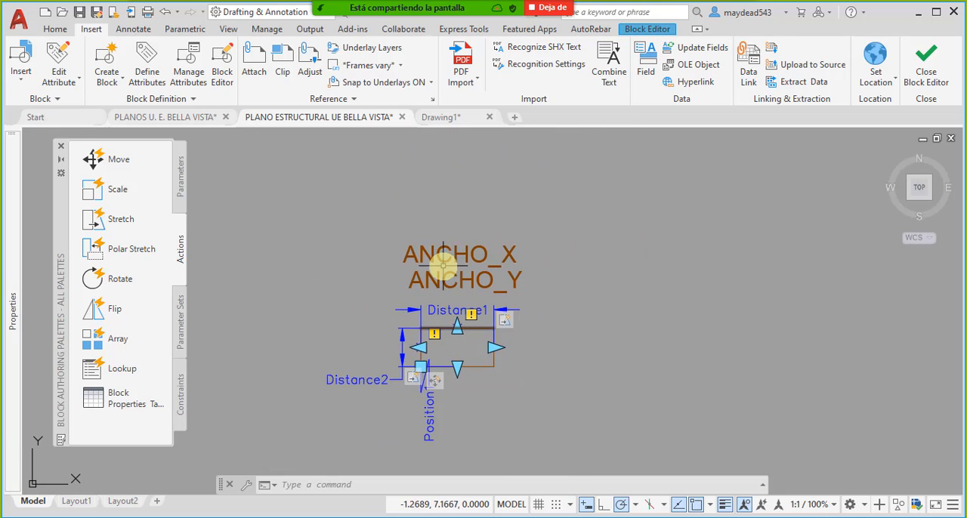
click(418, 258)
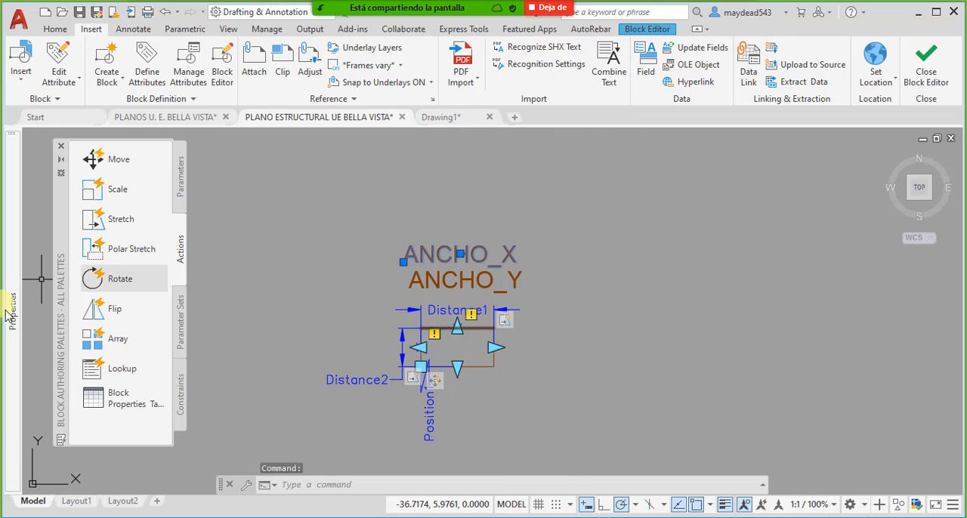
mouse_move(13, 321)
click(199, 415)
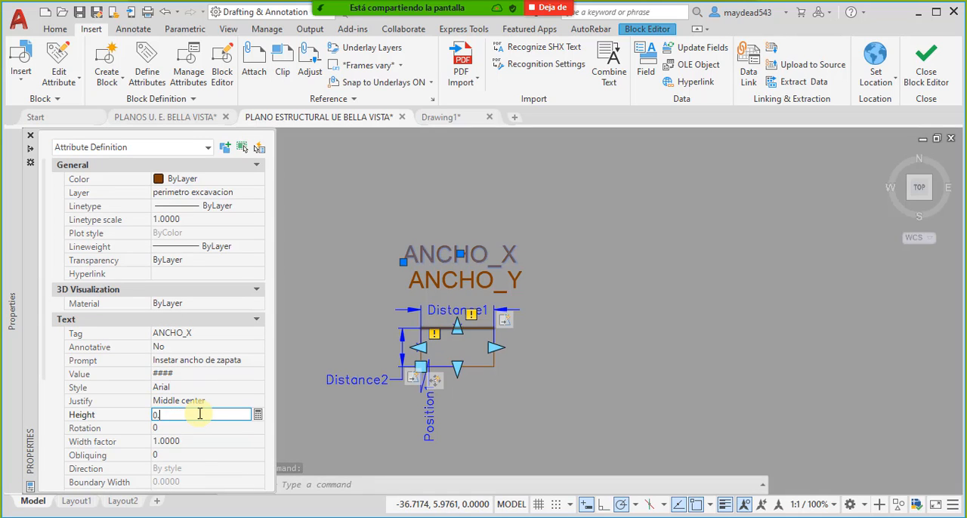
key(Return)
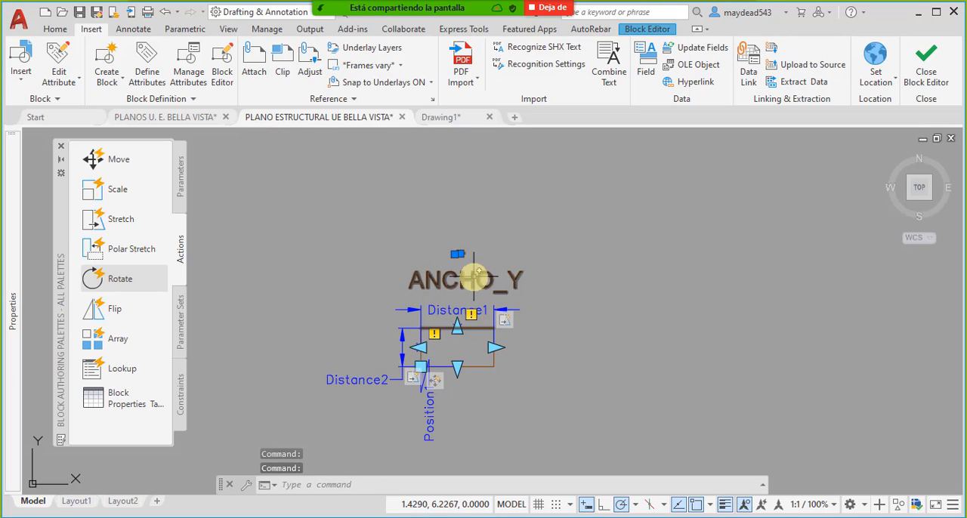
- Set the text height of the ANCHO_Y attribute definition to 0.15 and clear the selection
mouse_move(10, 364)
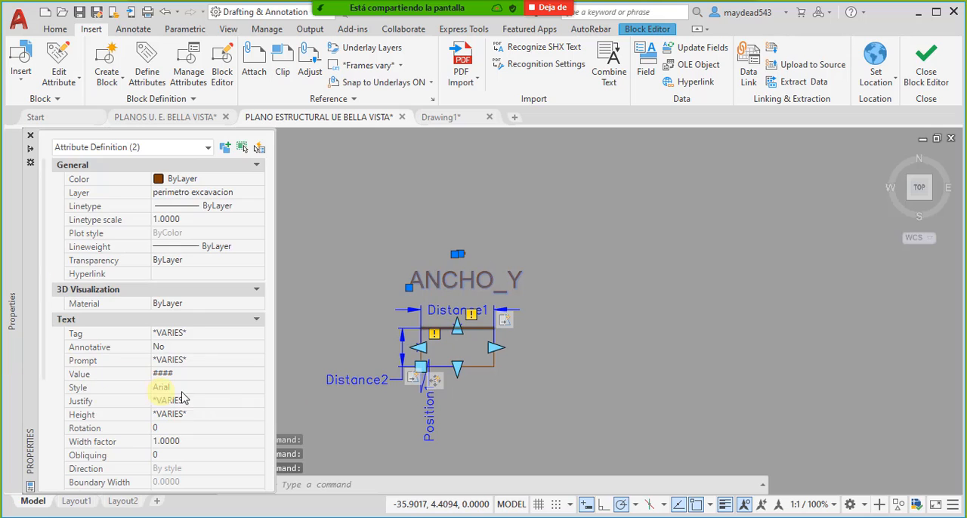
key(Escape)
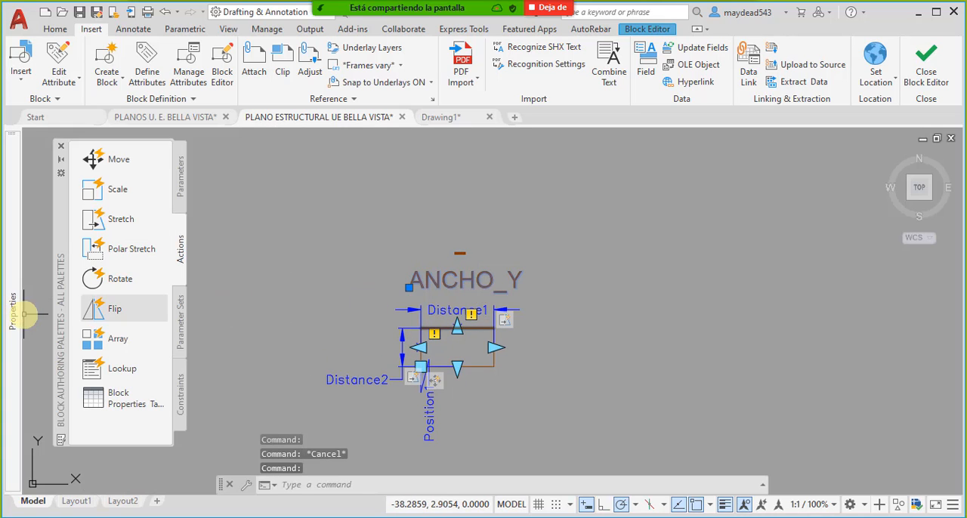
mouse_move(13, 325)
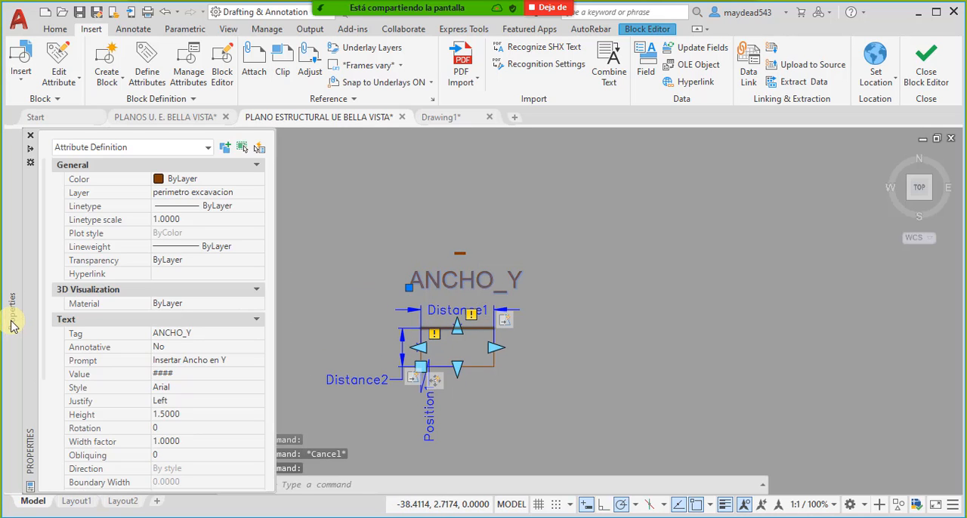
click(208, 414)
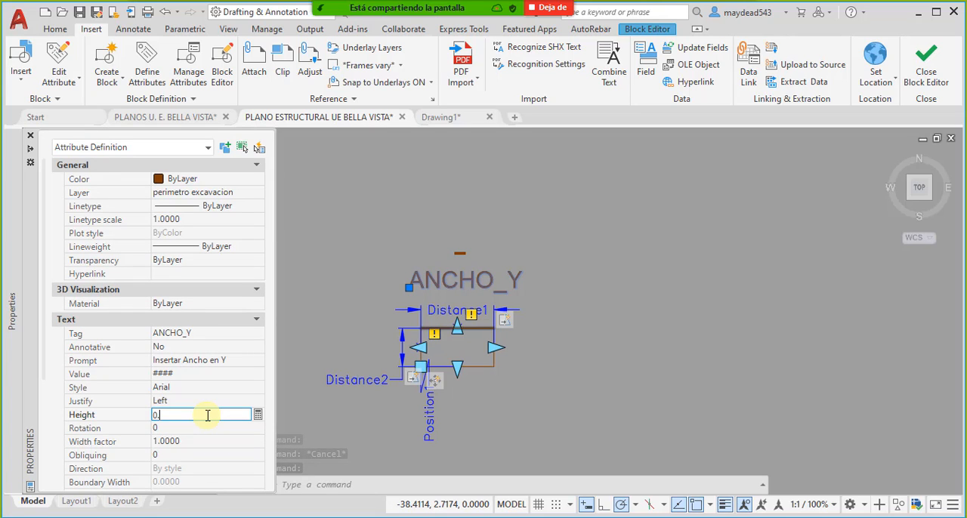
key(Tab)
click(188, 375)
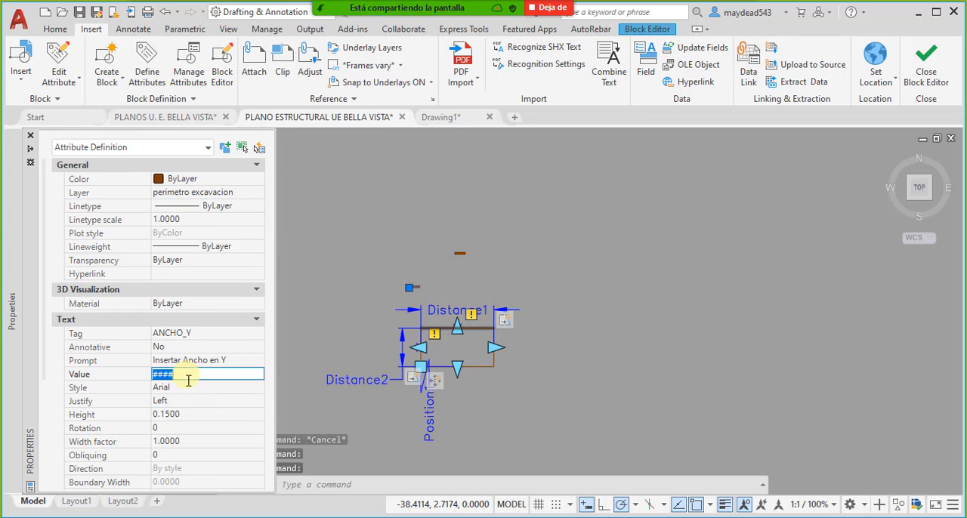
double_click(192, 375)
click(381, 230)
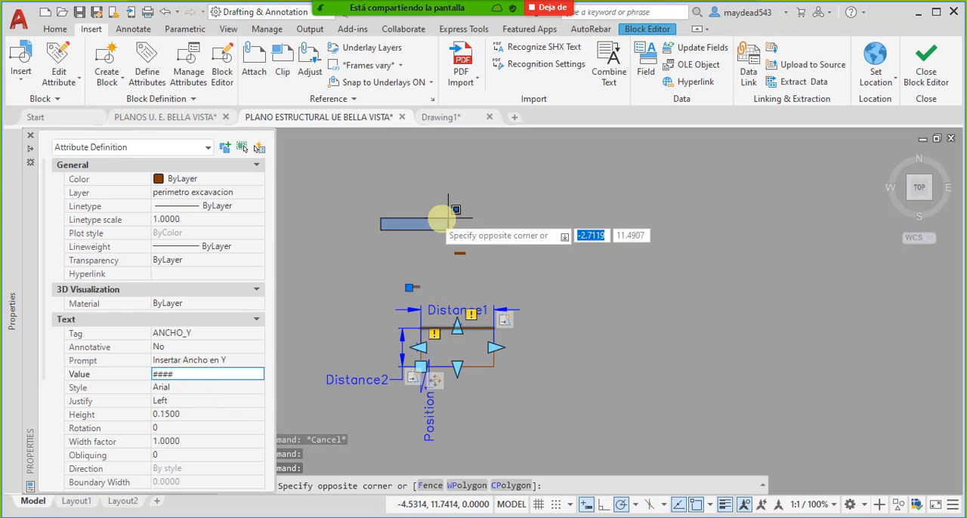
click(477, 229)
key(Escape)
- Move the ANCHO_Y attribute to just above the Distance1 parameter
scroll(416, 313, up, 4)
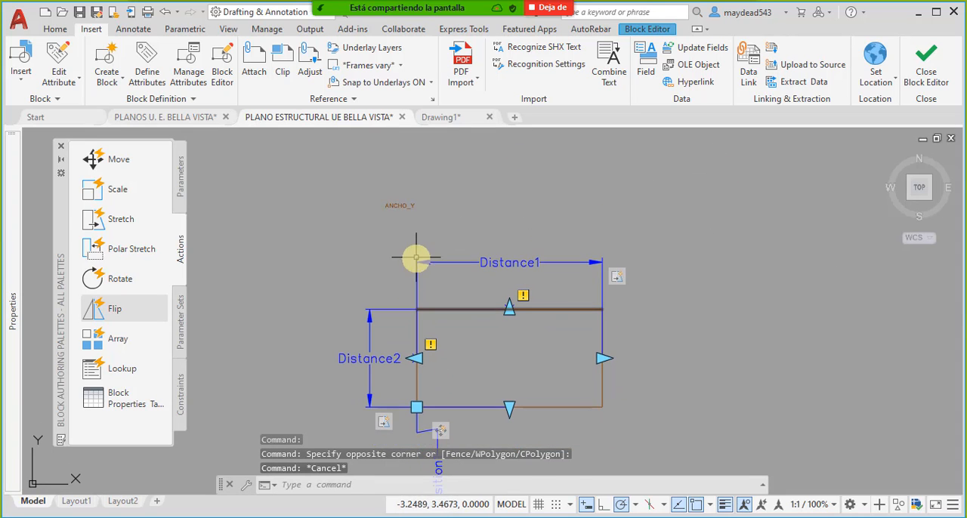
click(390, 208)
middle_drag(390, 209, 419, 257)
text(m)
key(space)
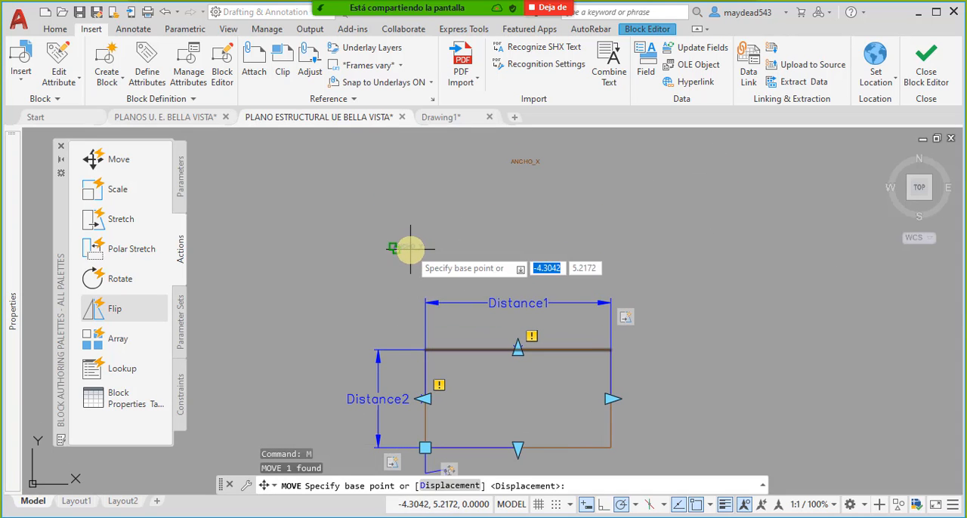
click(408, 248)
scroll(493, 279, up, 4)
click(494, 277)
scroll(503, 272, down, 2)
scroll(546, 266, down, 4)
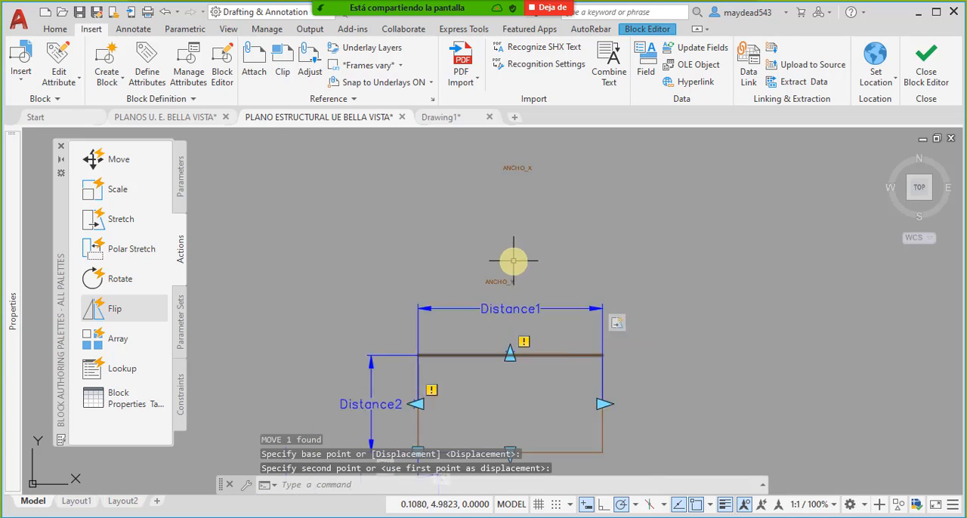
- Move the ANCHO_Y attribute to just below the middle of the rectangle's lower edge
click(471, 264)
middle_drag(470, 263, 502, 274)
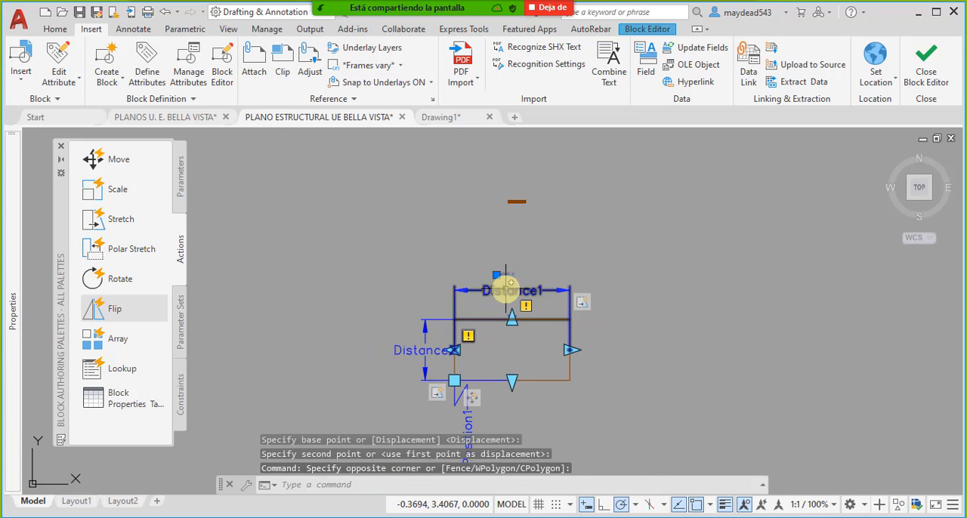
text(m)
key(space)
click(505, 277)
scroll(519, 400, up, 5)
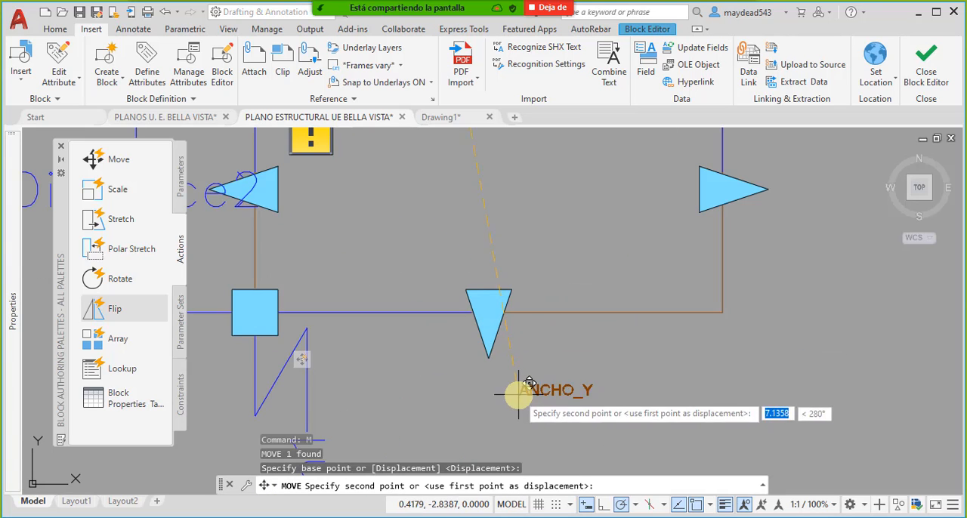
click(448, 394)
scroll(449, 401, down, 6)
- Move the ANCHO_X attribute directly beneath ANCHO_Y, below the rectangle
click(484, 201)
click(501, 280)
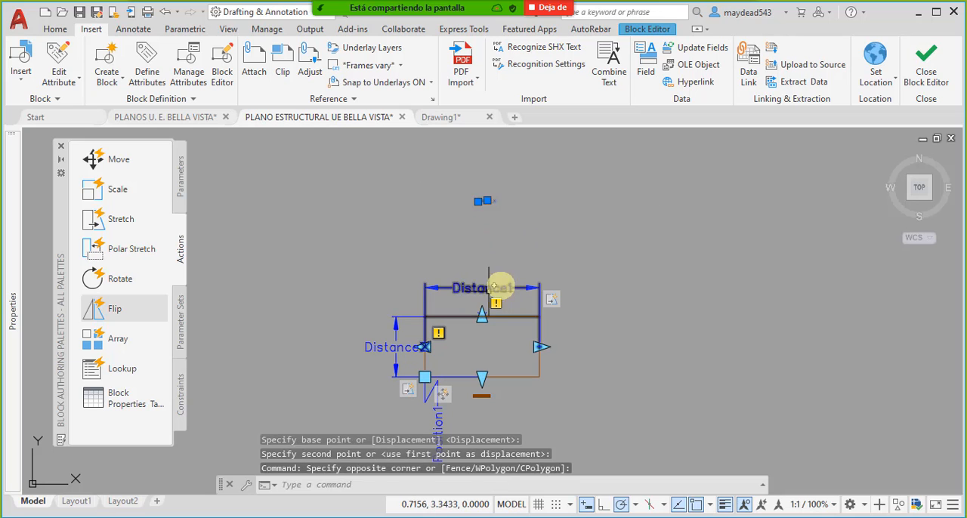
text(m)
key(space)
scroll(493, 201, up, 5)
click(468, 205)
scroll(479, 319, down, 5)
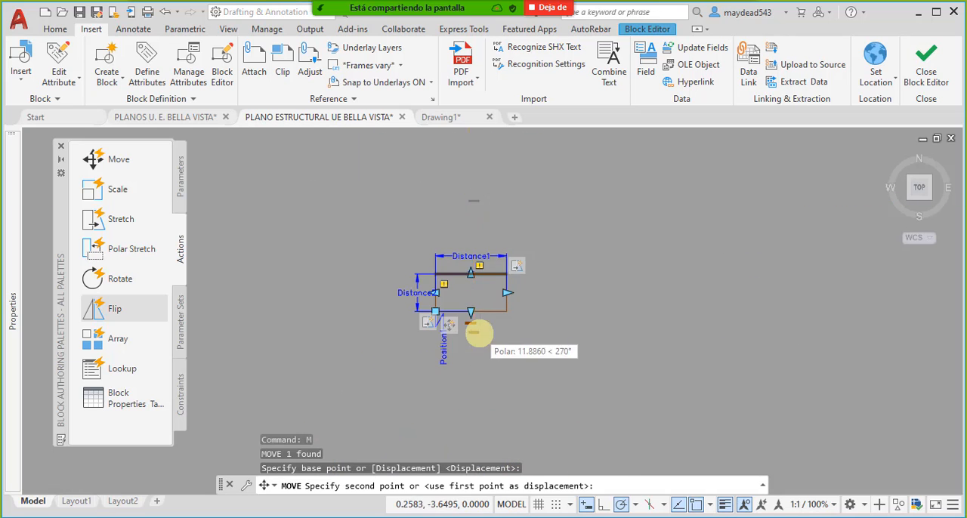
scroll(438, 309, up, 5)
click(418, 320)
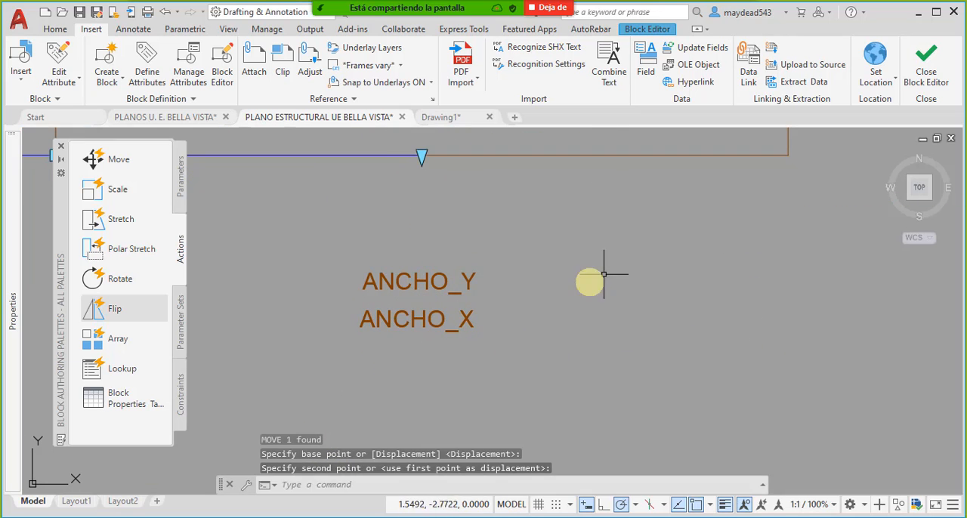
- Close the Block Editor and save the changes to the perimeter block
click(926, 61)
click(434, 242)
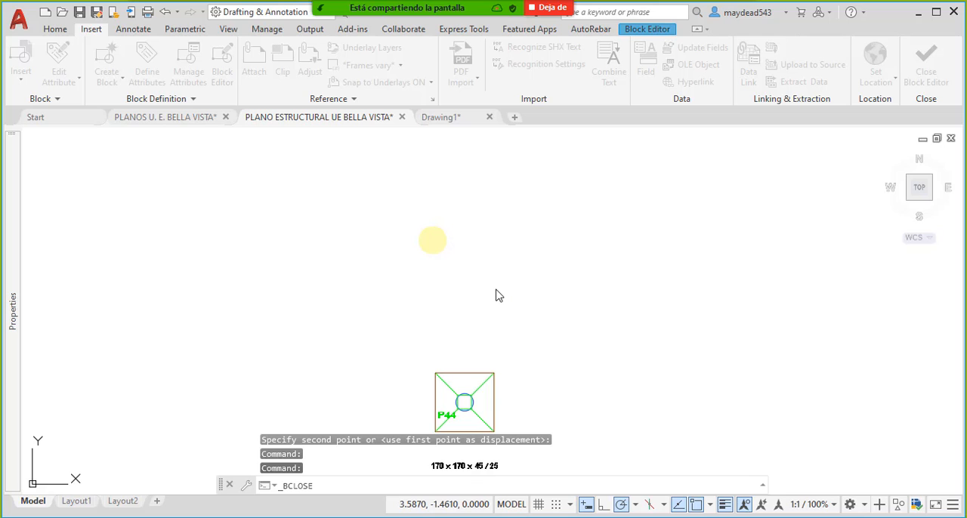
- Examine the position and content of the width attributes around footings P44, P43 and P39 in the plan
scroll(500, 312, down, 2)
scroll(502, 354, up, 4)
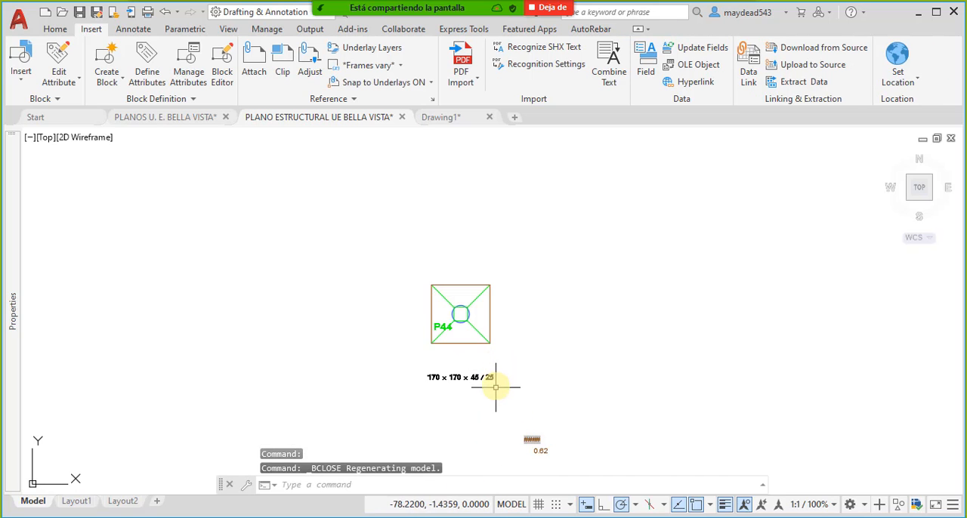
middle_drag(494, 391, 504, 349)
scroll(551, 405, up, 5)
scroll(578, 414, down, 8)
scroll(519, 388, up, 3)
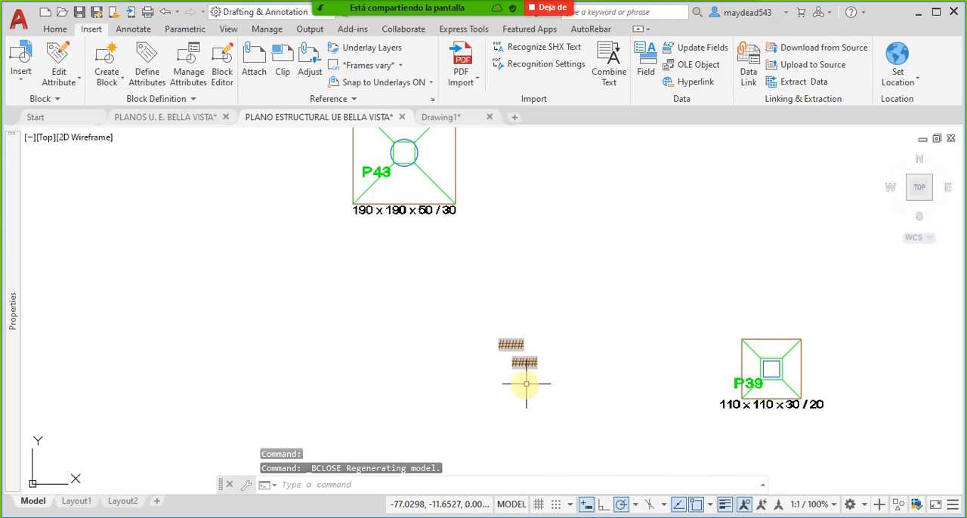
middle_drag(496, 280, 519, 328)
key(Escape)
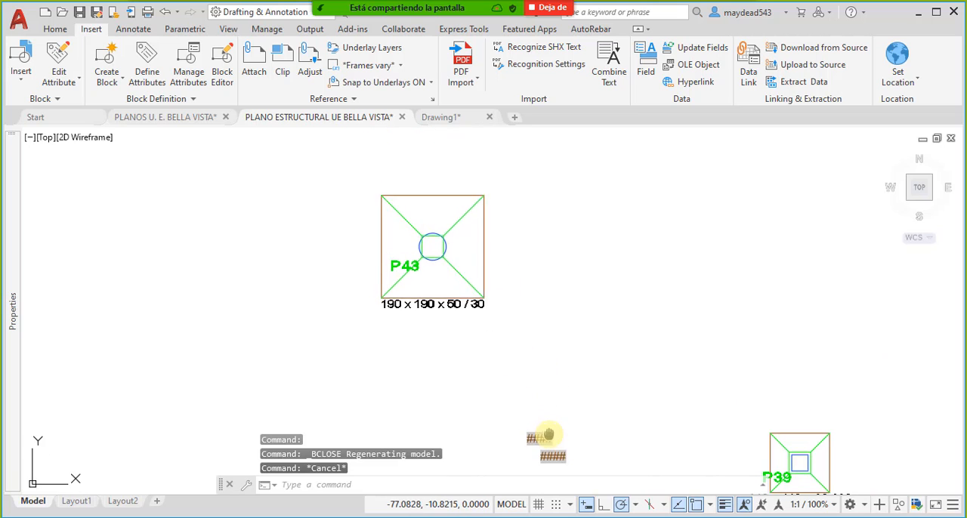
middle_drag(546, 443, 534, 398)
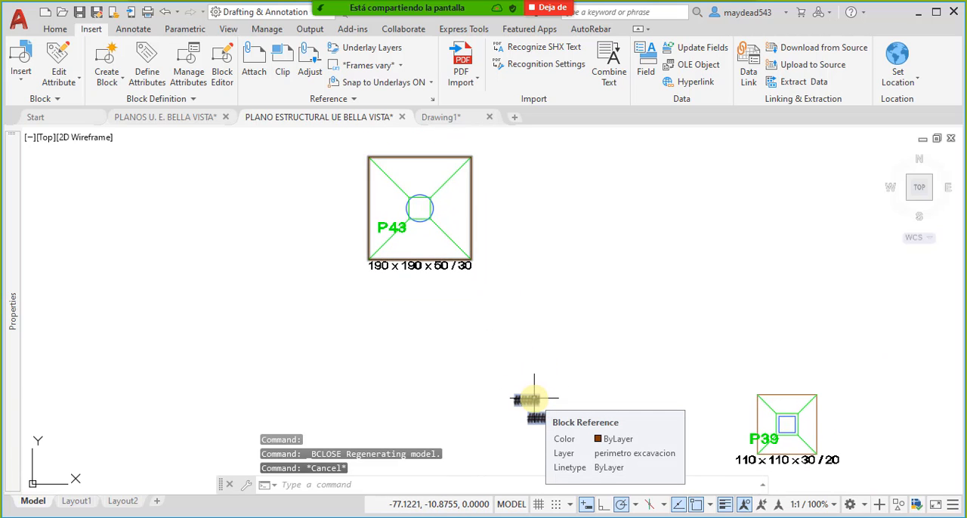
click(534, 398)
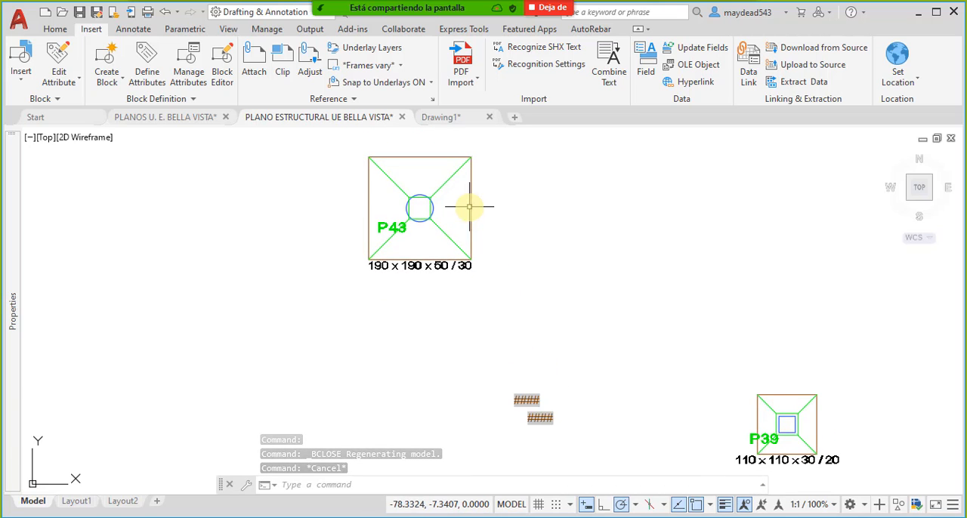
click(472, 204)
right_click(472, 204)
key(Escape)
key(Escape)
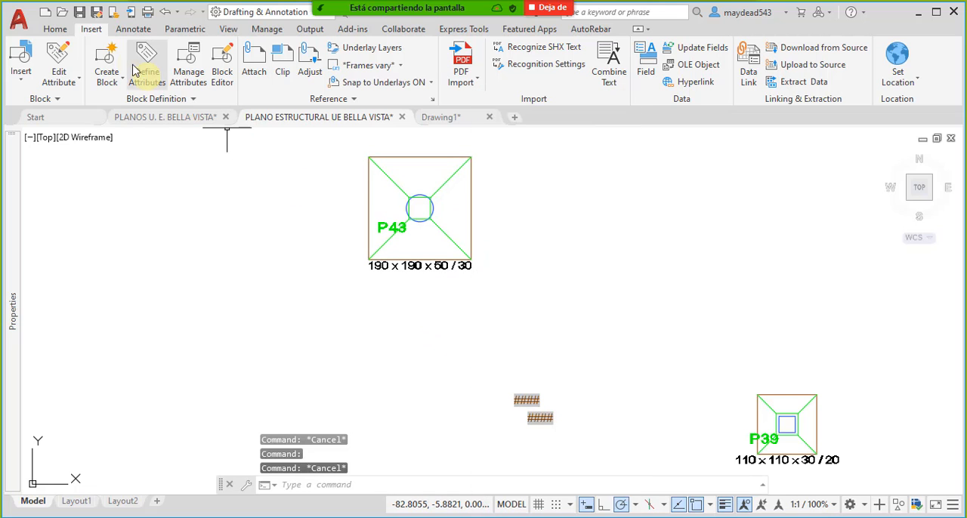
- Check the ANCHO_X and ANCHO_Y values of footing P43's perimeter block in the Enhanced Attribute Editor
click(74, 85)
click(71, 99)
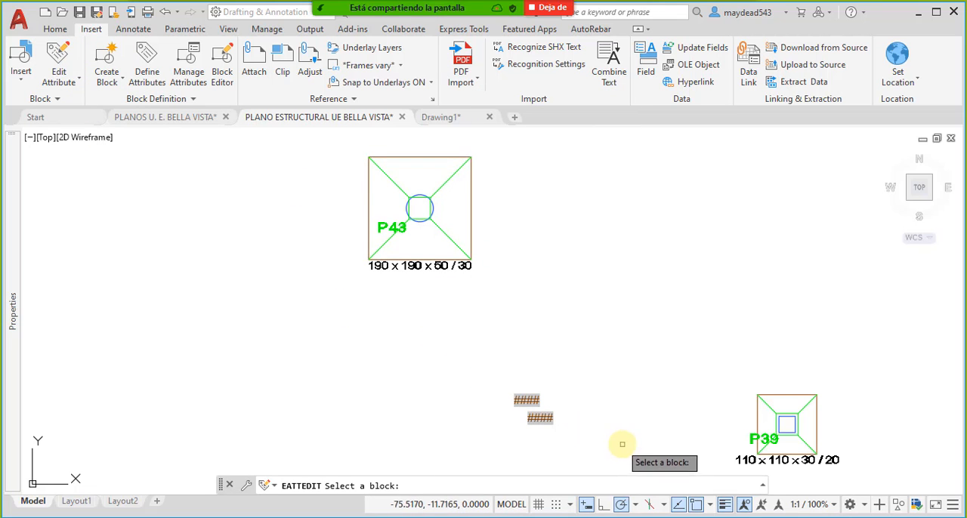
click(526, 399)
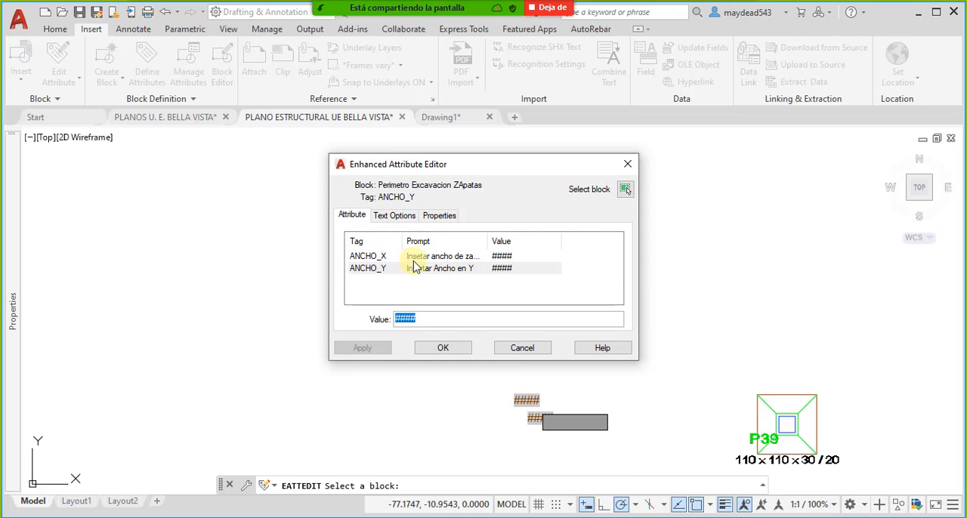
click(446, 350)
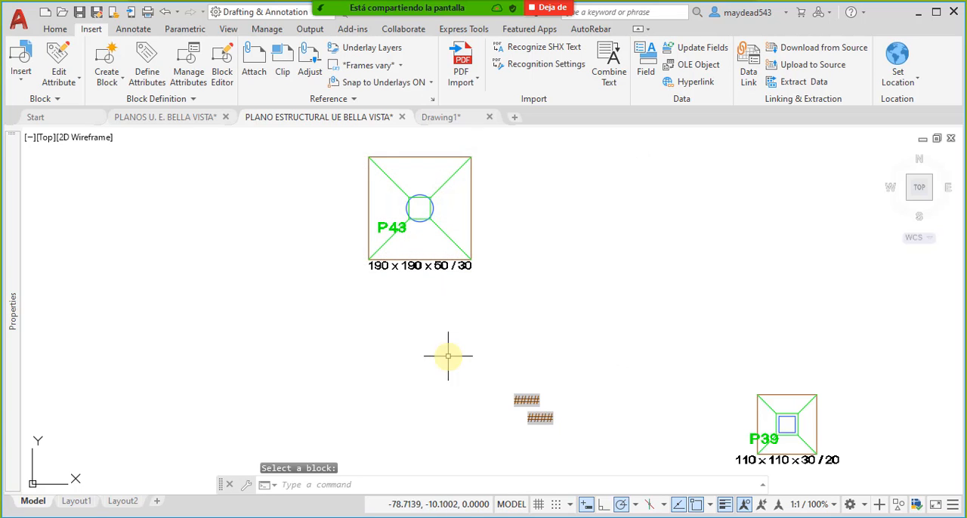
- Open the excavation perimeter block around footing P43 in the Block Editor
right_click(469, 216)
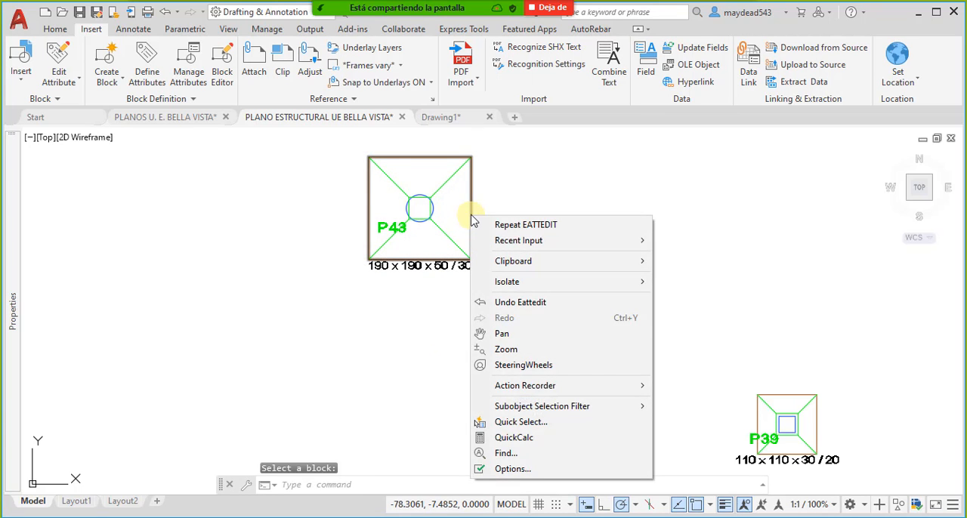
click(468, 203)
right_click(469, 204)
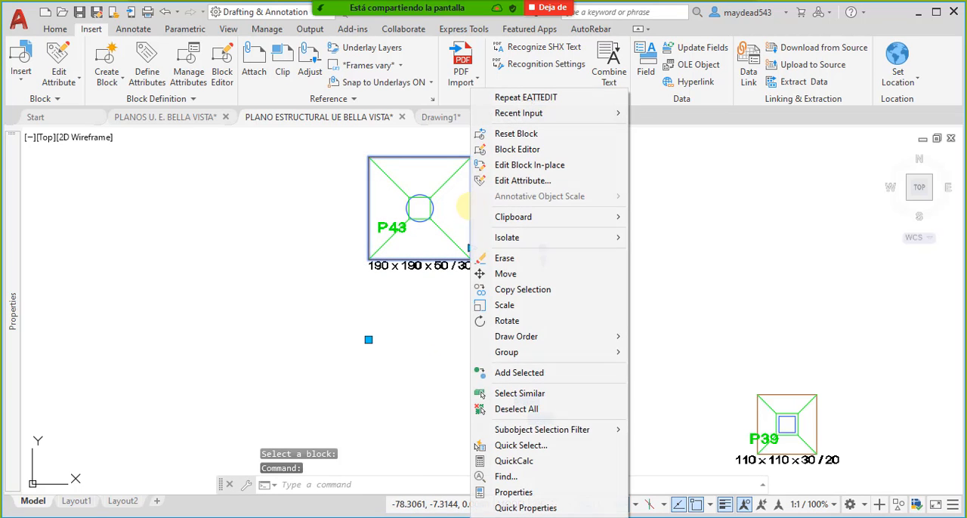
click(518, 149)
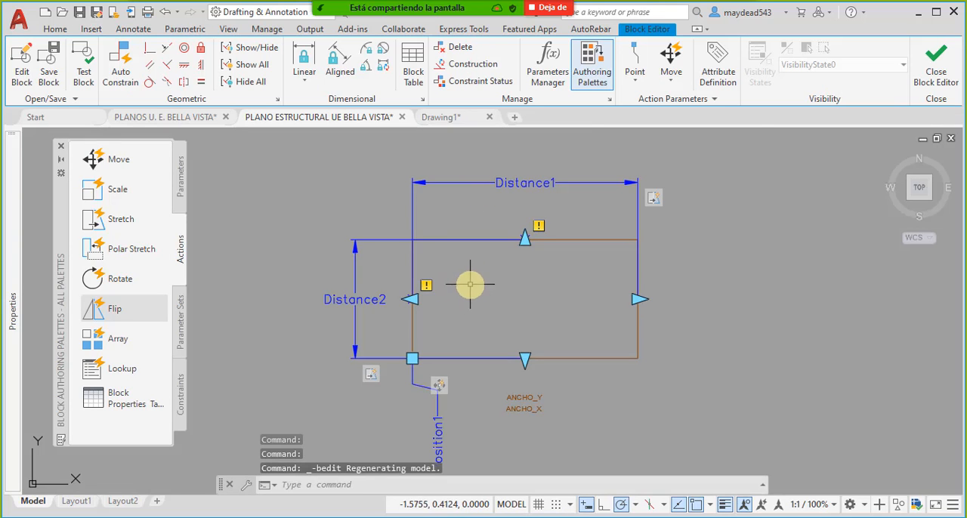
- Delete the ANCHO_X and ANCHO_Y attributes below the rectangle from the block definition
scroll(556, 420, up, 5)
click(556, 421)
click(445, 334)
key(Delete)
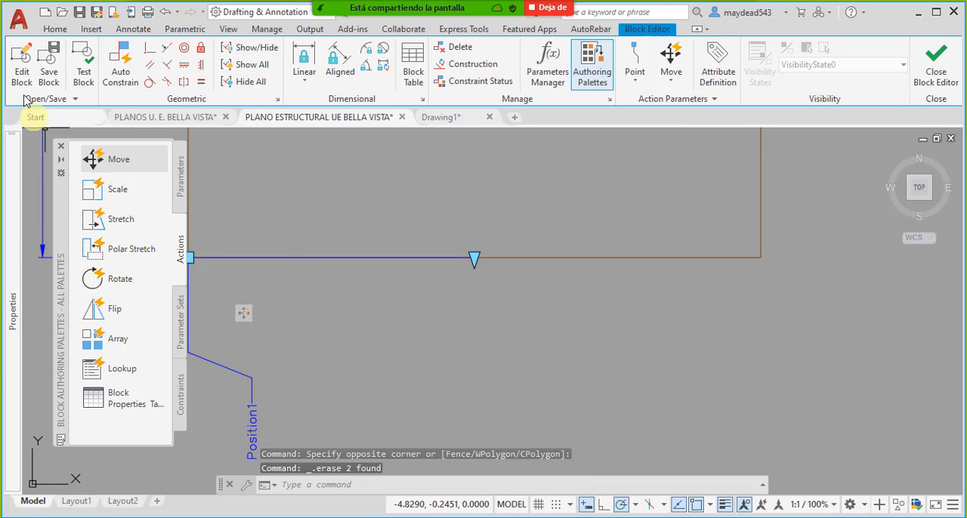
- Start a new attribute definition with tag Ancho_X, prompt "Insertar ancho en X" and Middle center justification
click(91, 28)
click(59, 75)
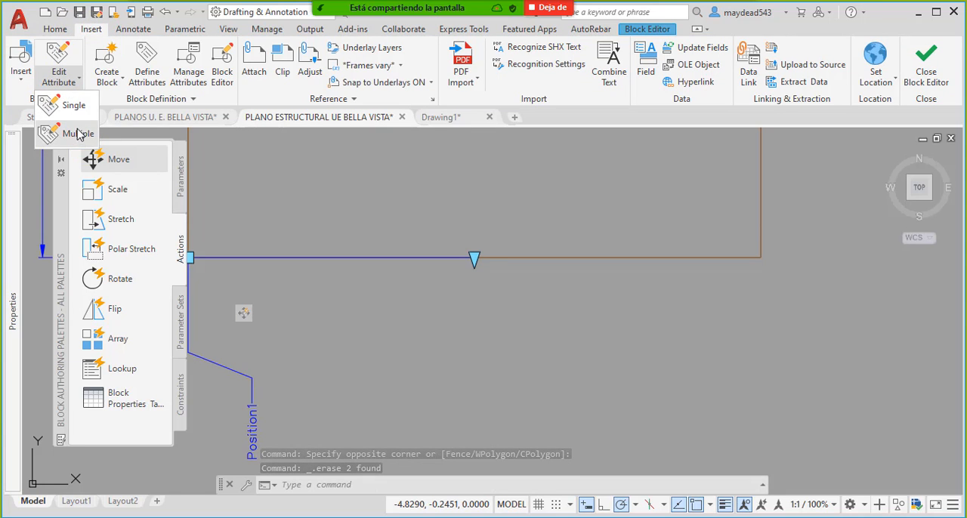
click(147, 65)
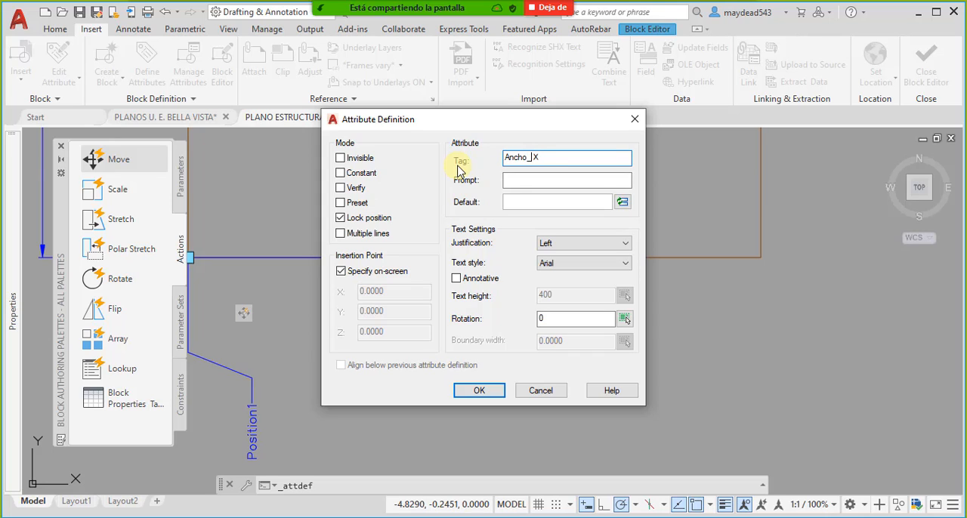
click(538, 180)
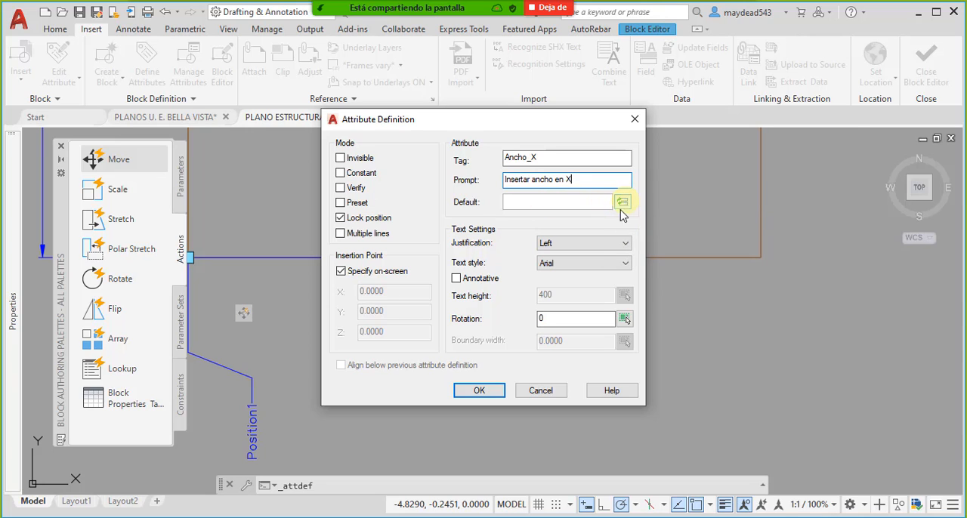
click(609, 243)
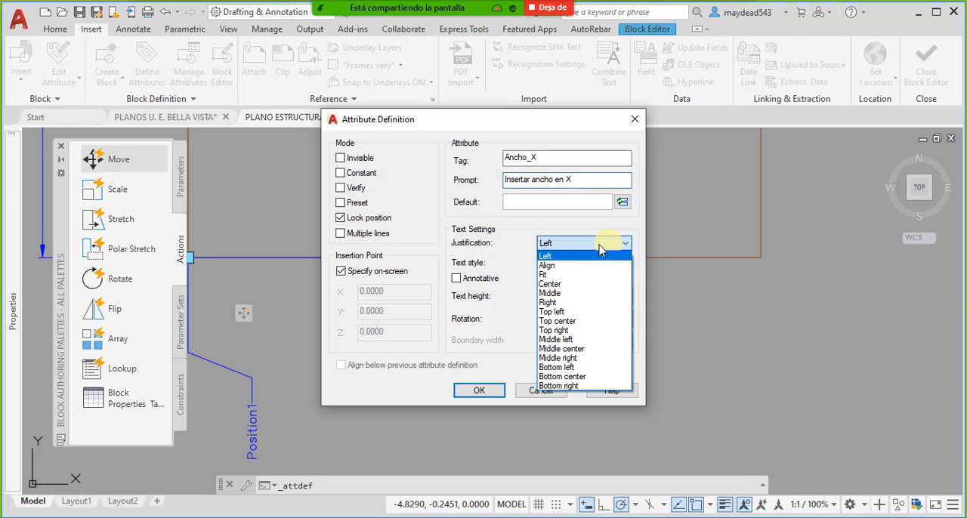
click(574, 349)
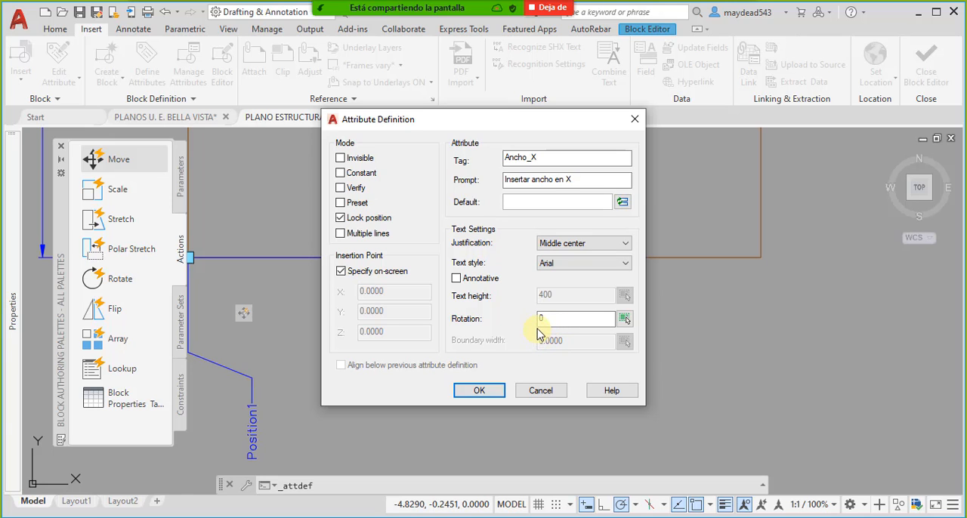
- Look through the field types available for the attribute's default value, including Author and BlockPlaceholder
click(622, 202)
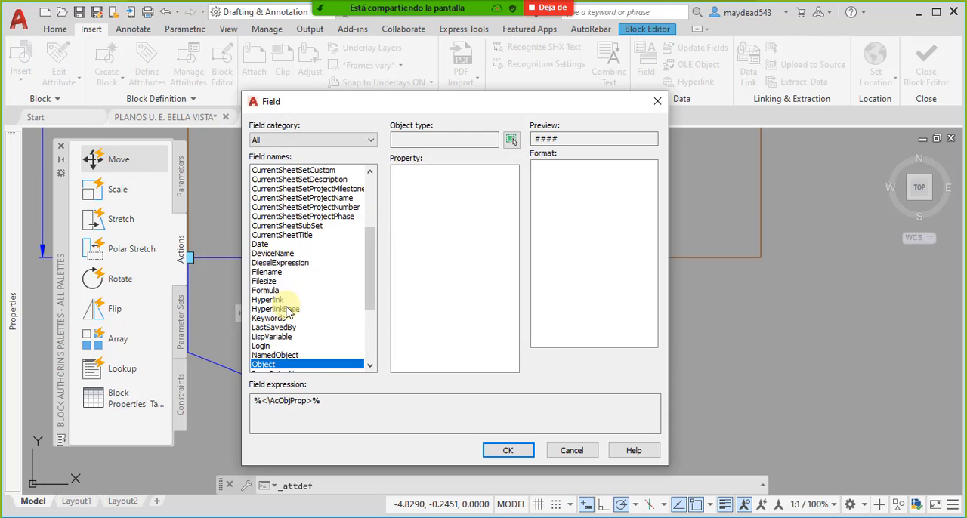
scroll(296, 282, down, 5)
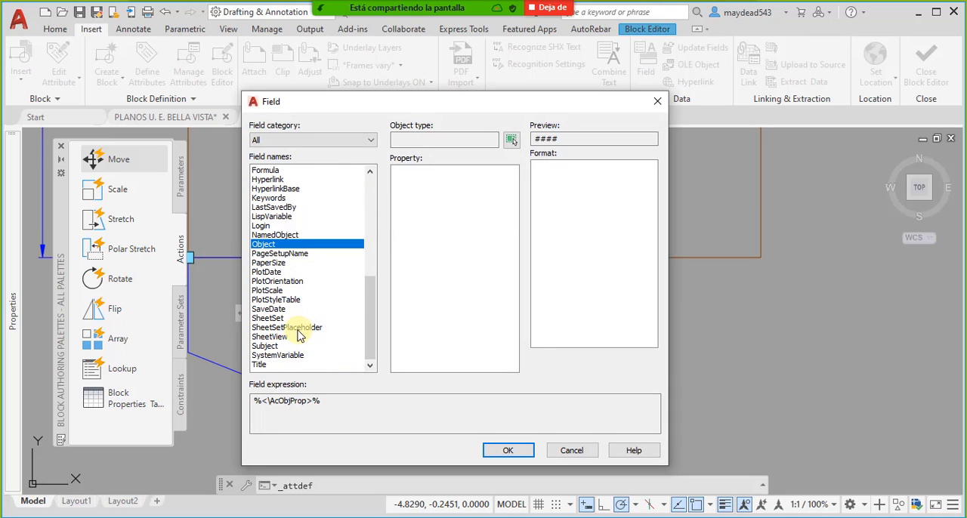
scroll(283, 254, up, 3)
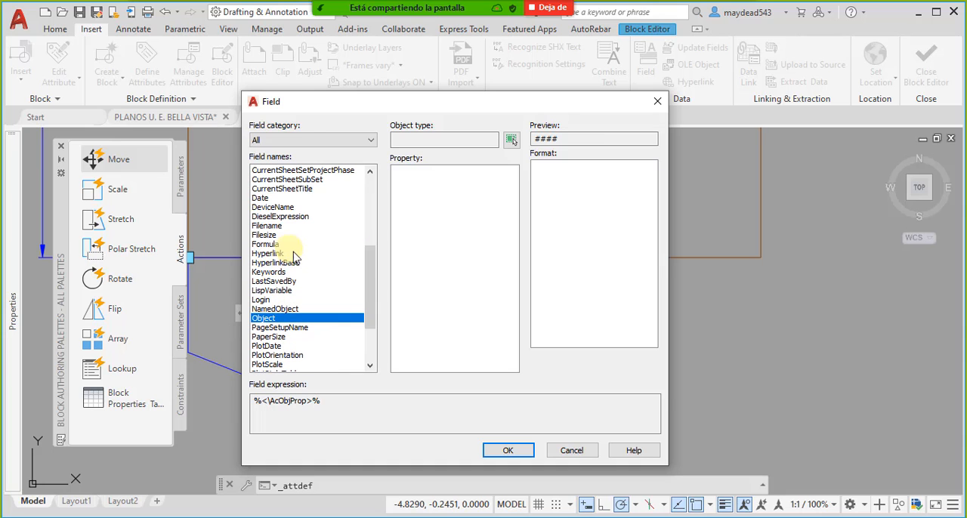
scroll(299, 290, up, 6)
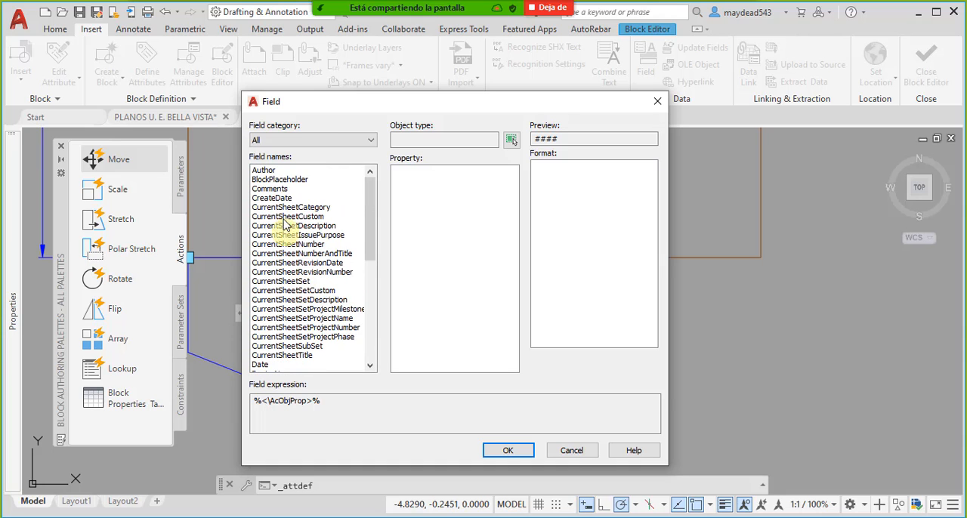
click(276, 189)
click(273, 180)
click(266, 172)
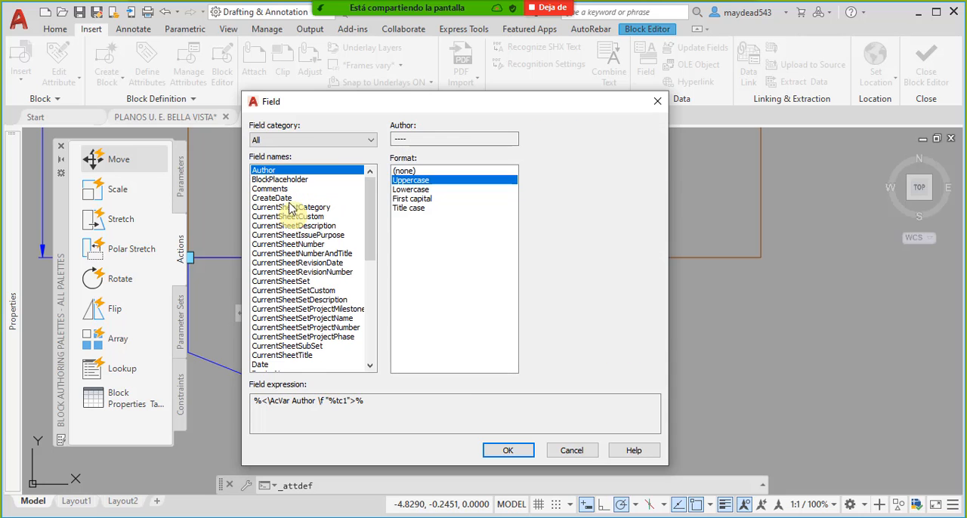
click(279, 180)
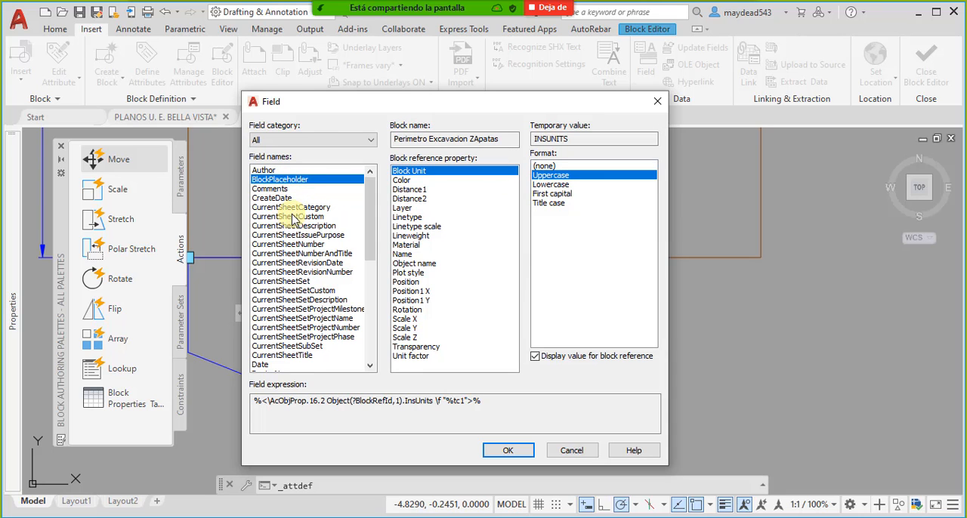
scroll(322, 228, down, 3)
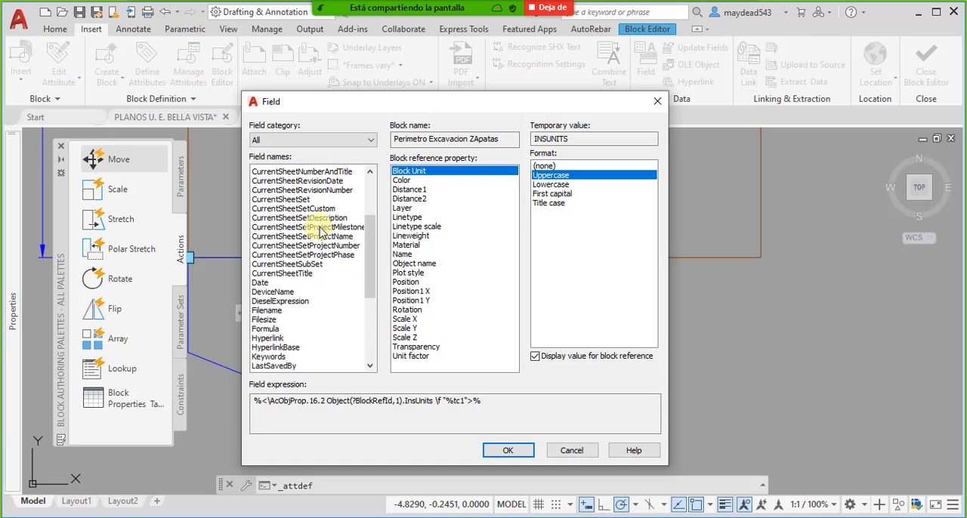
scroll(322, 230, down, 5)
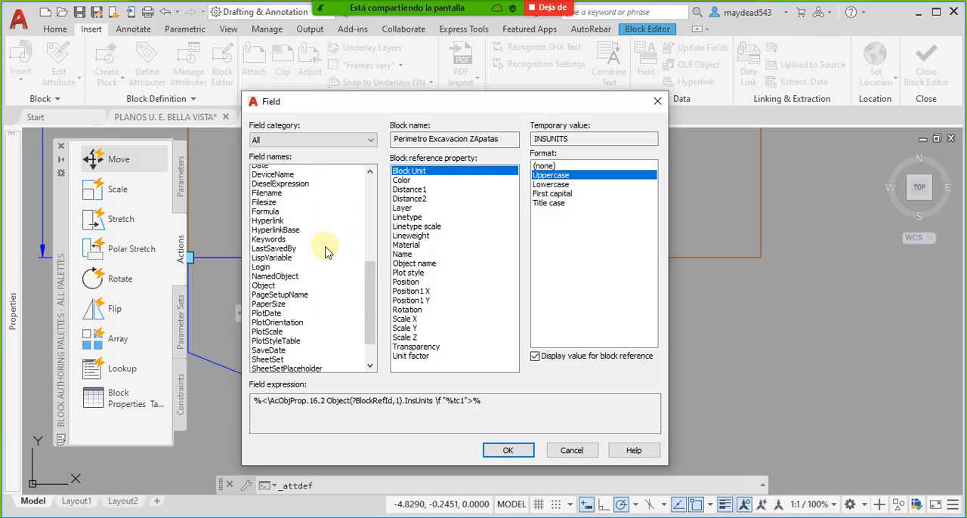
scroll(309, 260, down, 1)
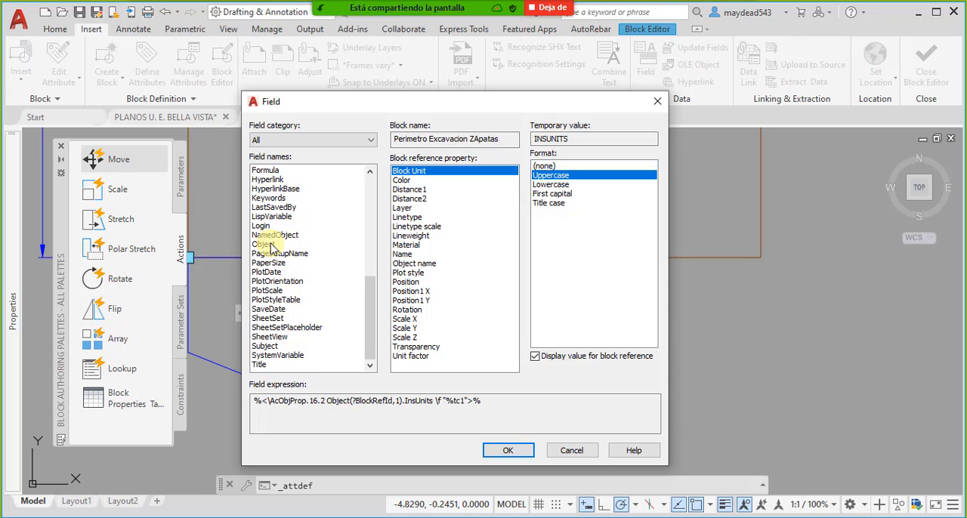
- Link the Ancho_X default value to an Object field reading the Distance1 parameter's Distance in Decimal format with 0.00 precision
click(270, 244)
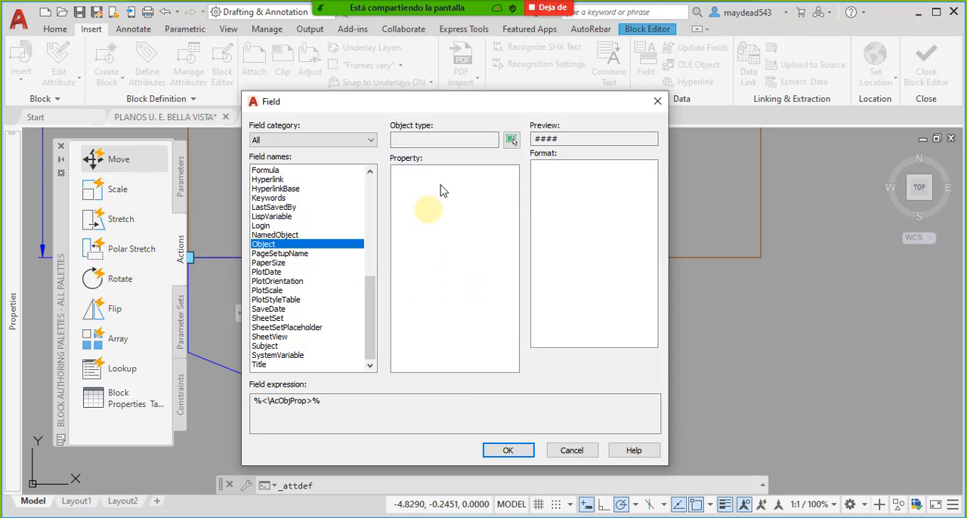
click(511, 141)
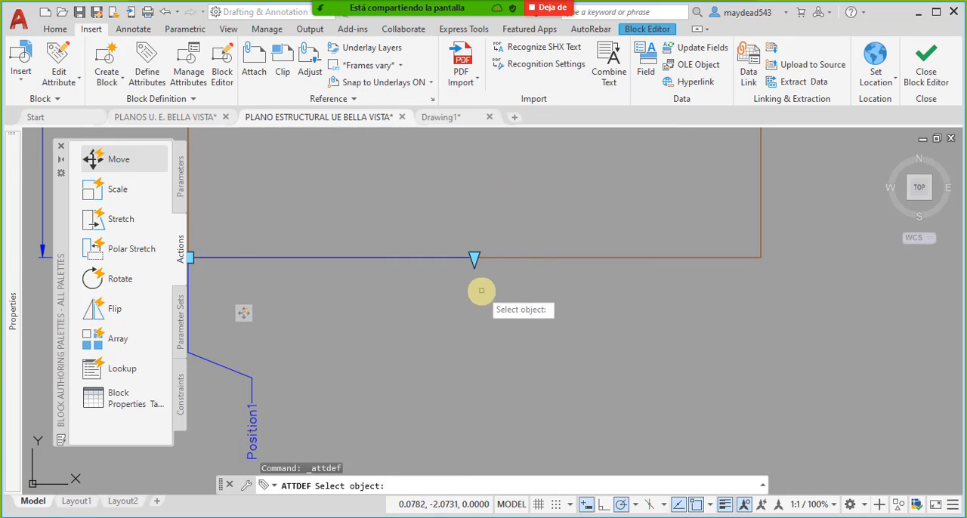
scroll(491, 272, up, 5)
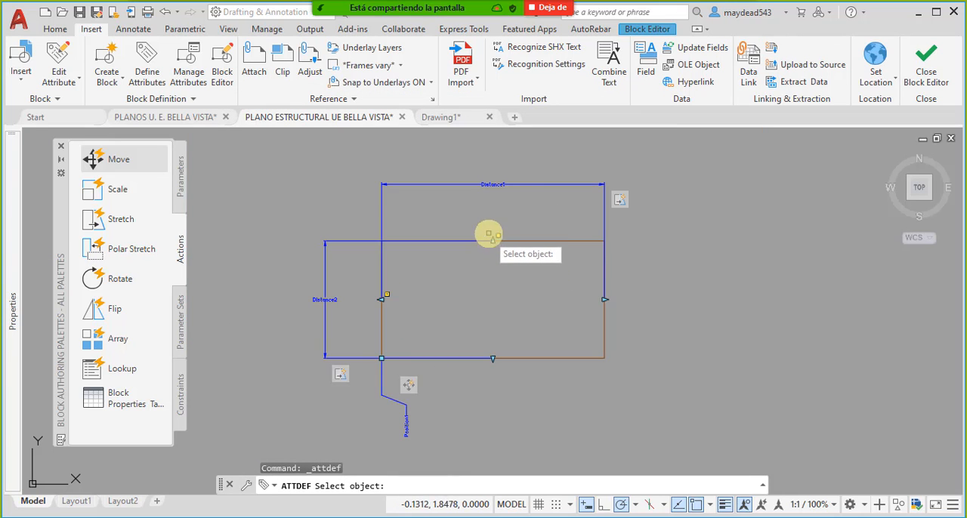
click(490, 186)
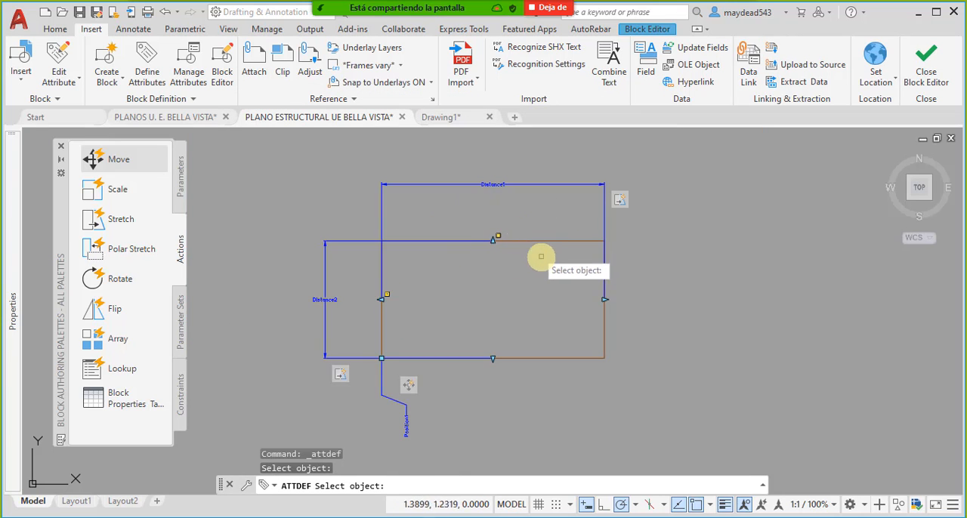
click(492, 185)
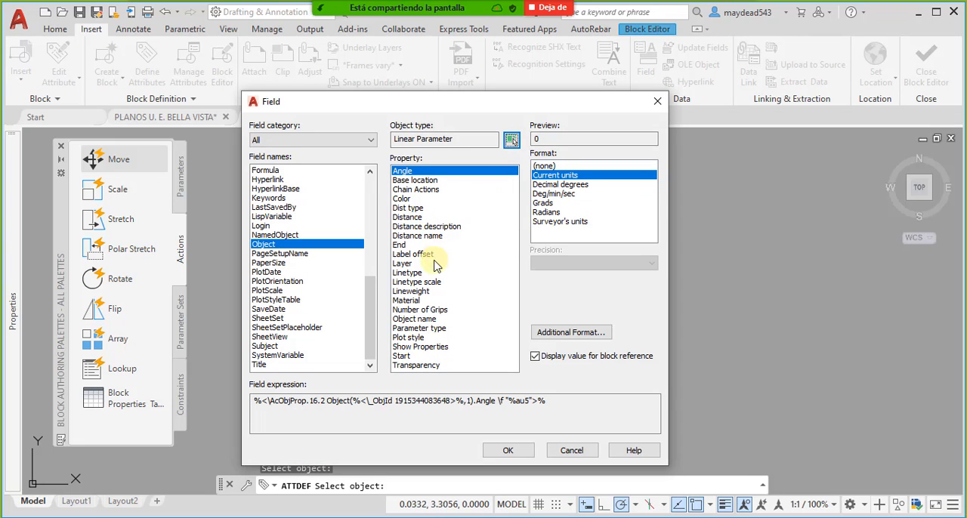
click(409, 218)
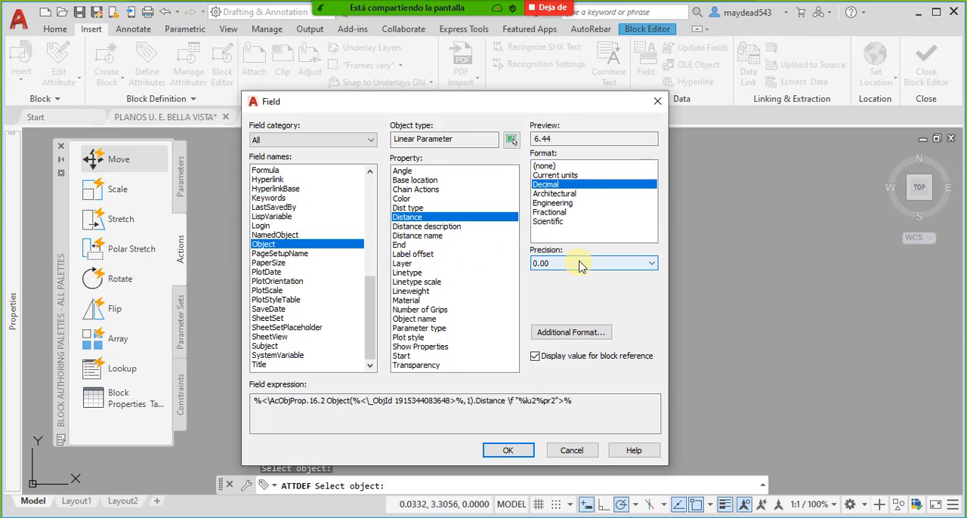
click(520, 455)
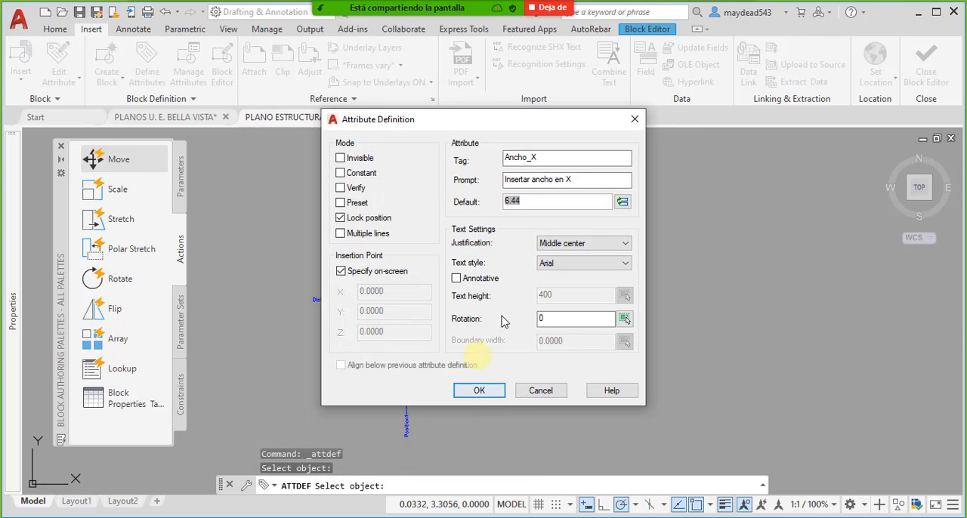
- Accept the attribute definition and place Ancho_X just below the rectangle's lower edge, near its middle
click(489, 393)
scroll(467, 372, up, 3)
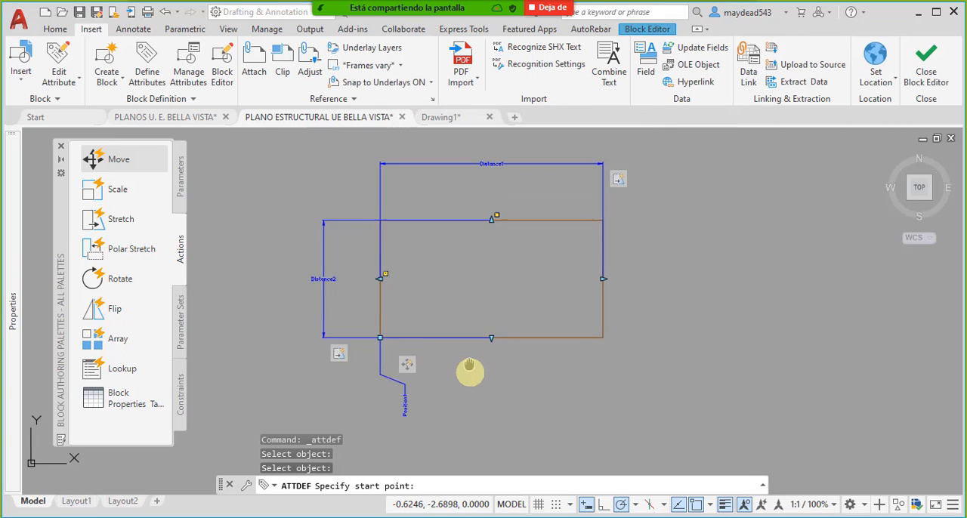
click(470, 370)
scroll(470, 370, down, 5)
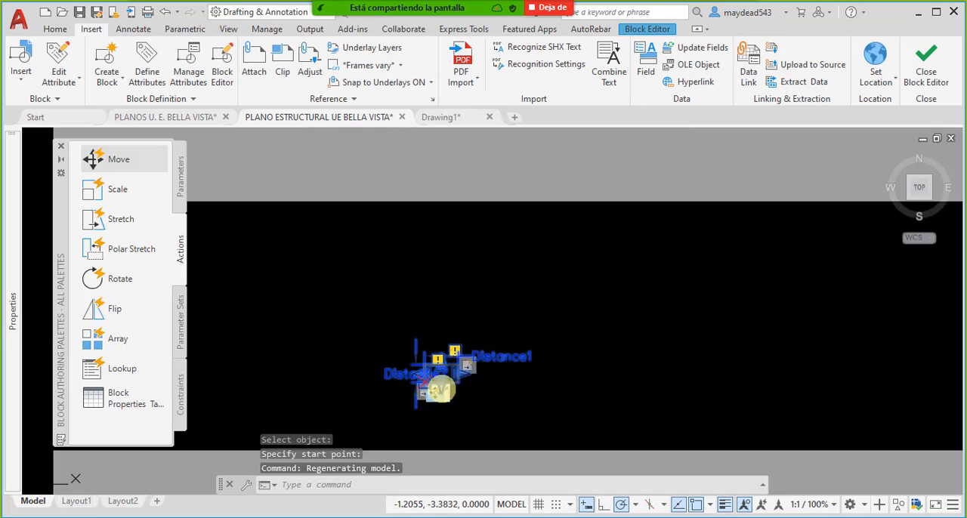
scroll(506, 351, up, 2)
scroll(519, 356, up, 2)
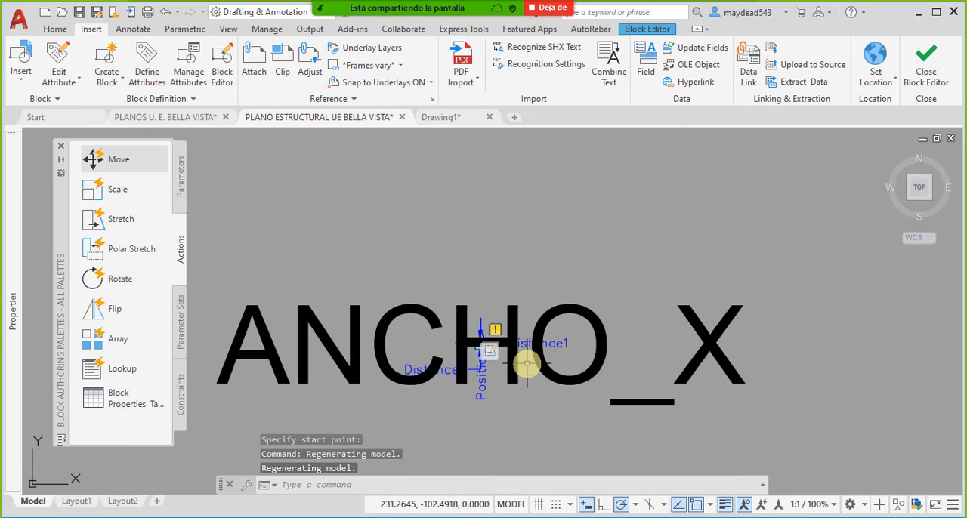
- Set the text height of the ANCHO_X attribute definition to 0.15
click(541, 363)
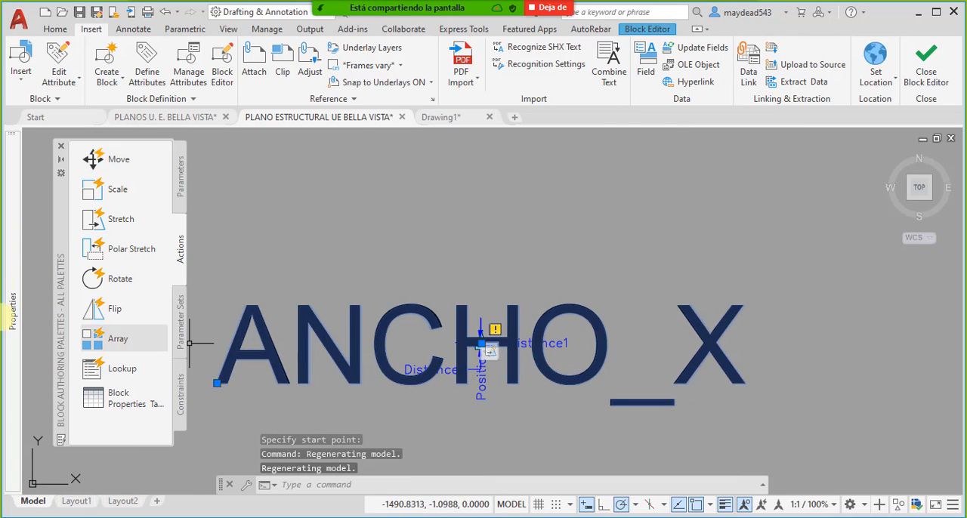
mouse_move(10, 268)
click(190, 374)
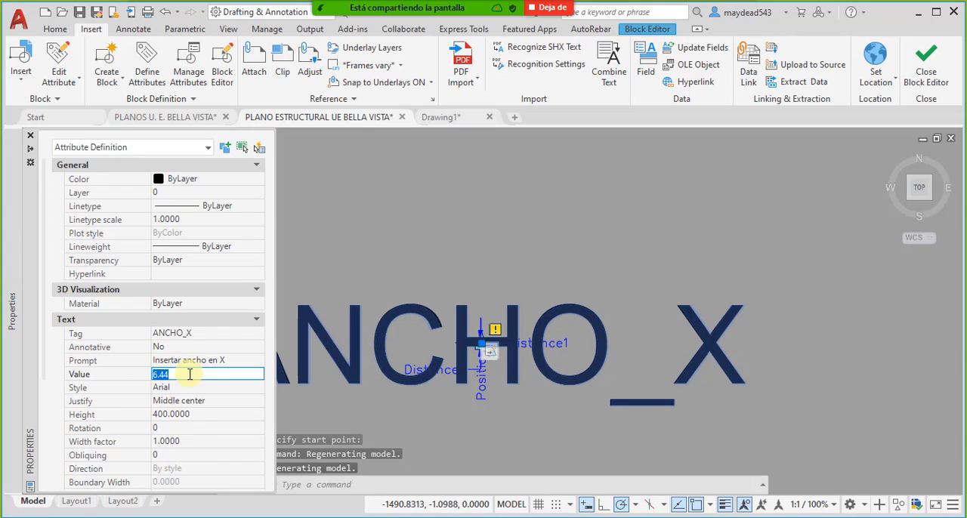
click(212, 442)
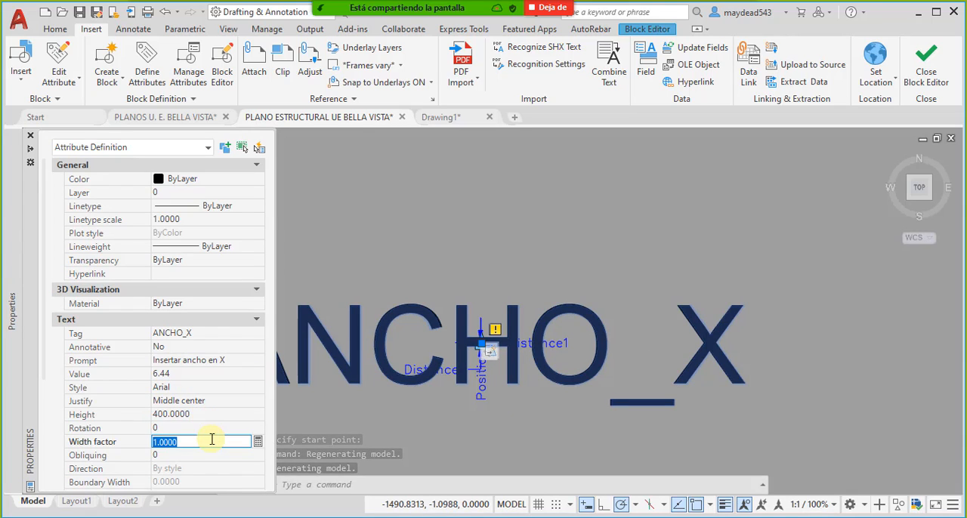
click(200, 417)
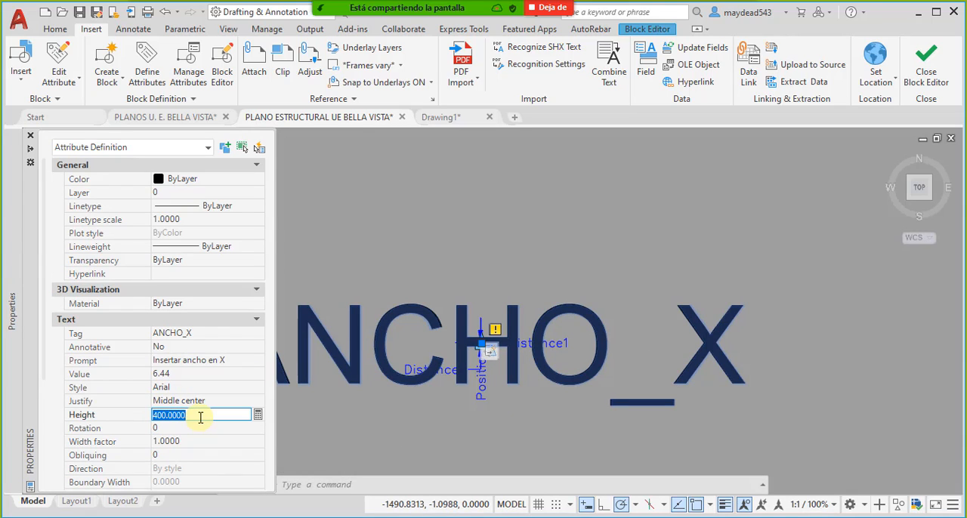
text(0.15)
key(Tab)
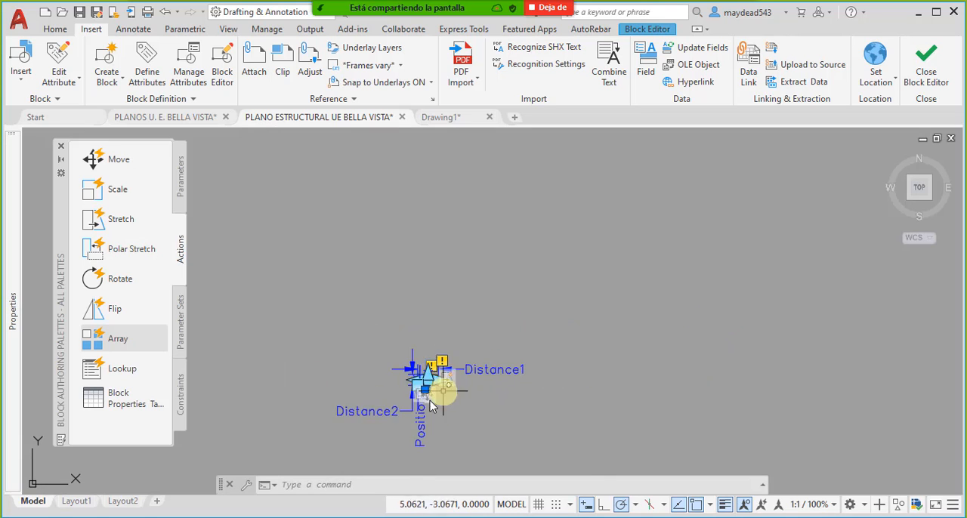
- Close the block editor, saving the parameter changes to all references of the excavation perimeter block
scroll(421, 389, up, 8)
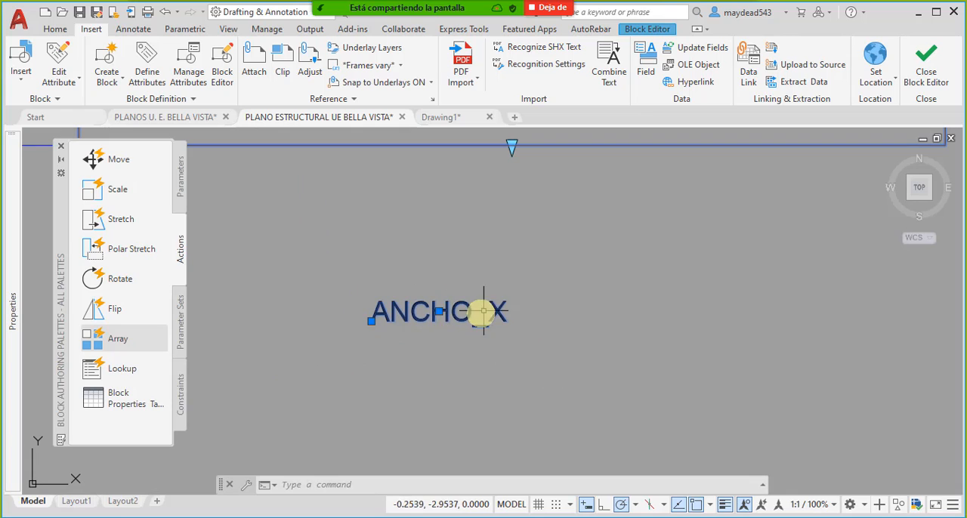
click(925, 59)
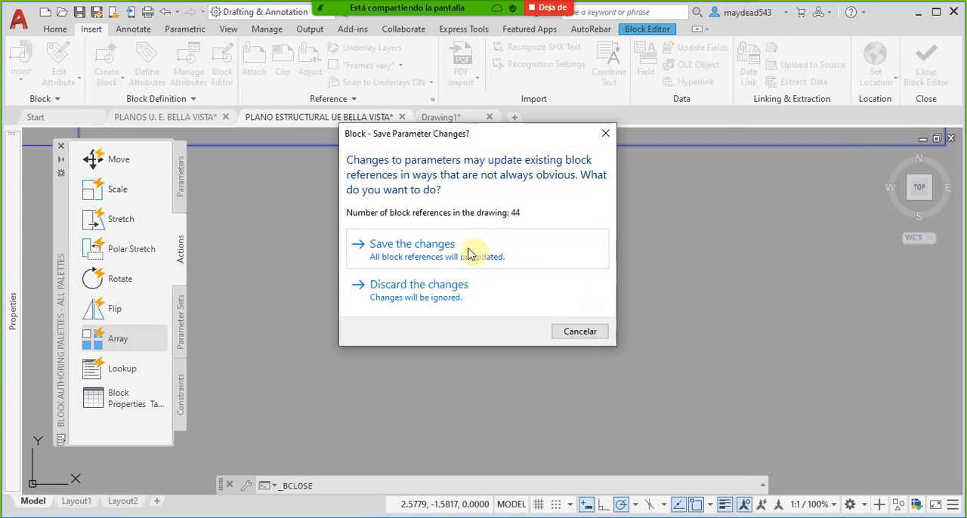
click(468, 251)
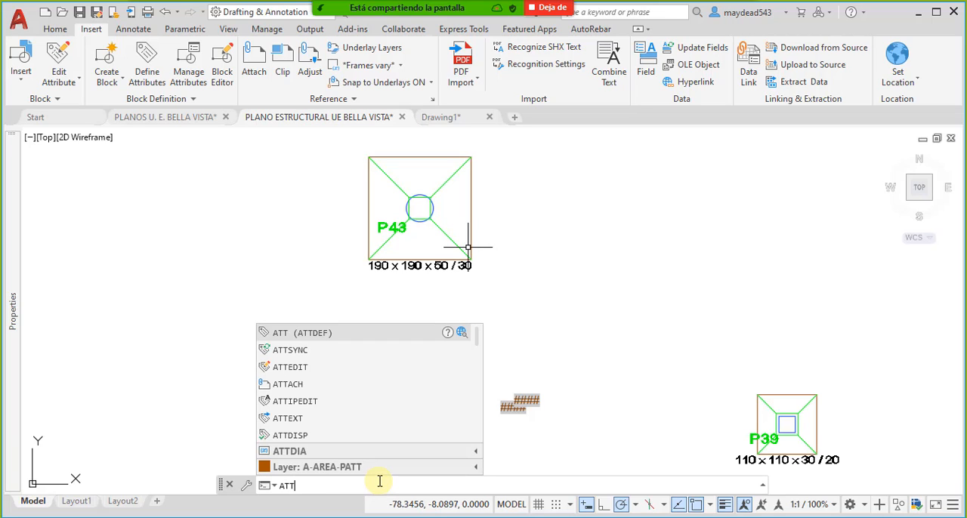
- Synchronize the attributes of the Perimetro Excavacion ZApatas block with ATTSYNC, selecting the perimeter around footing P43
text(s)
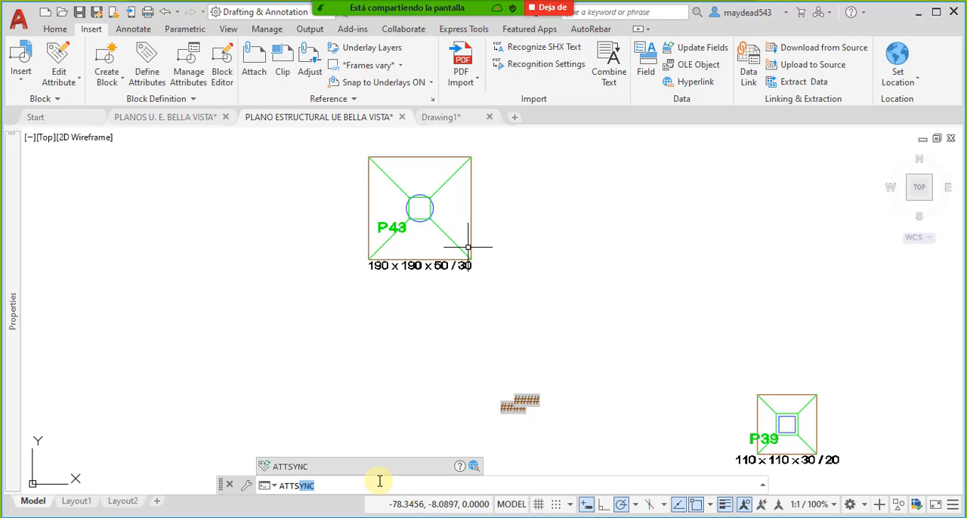
click(310, 466)
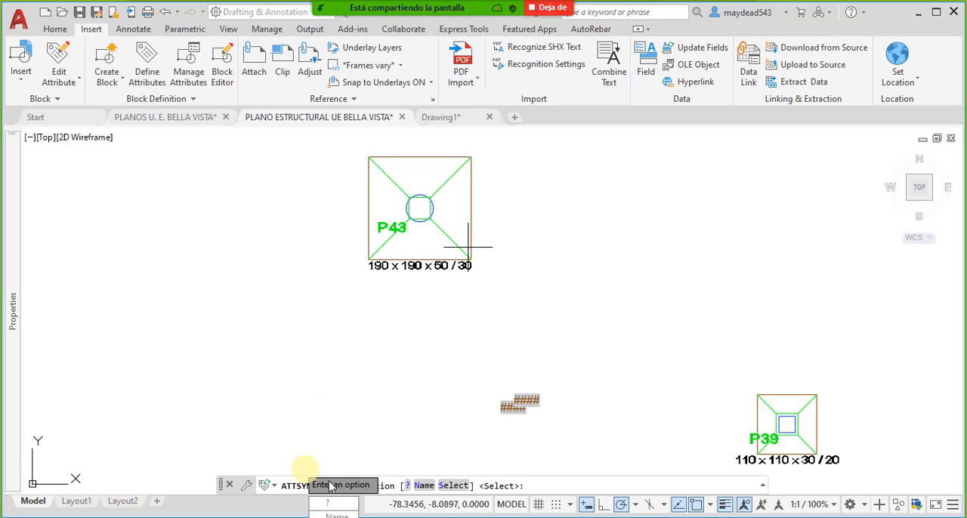
click(459, 487)
click(369, 188)
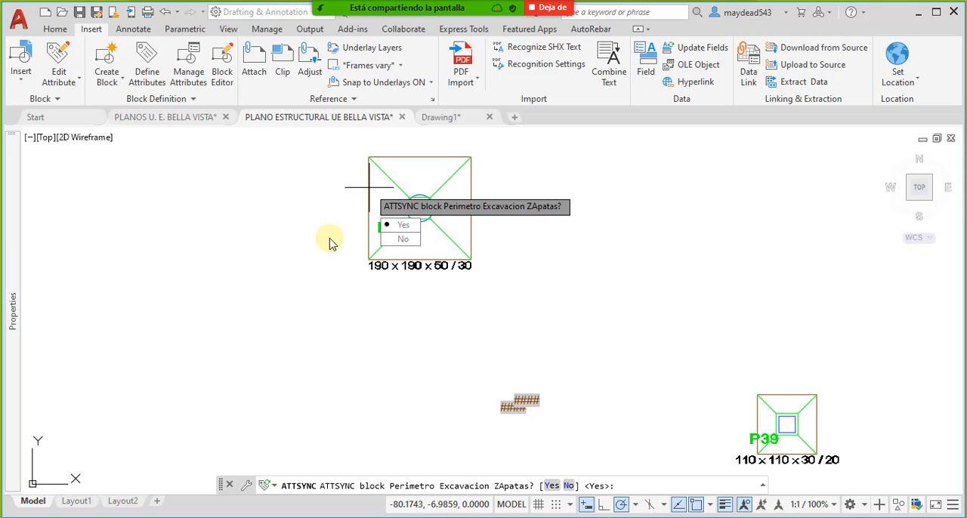
key(Return)
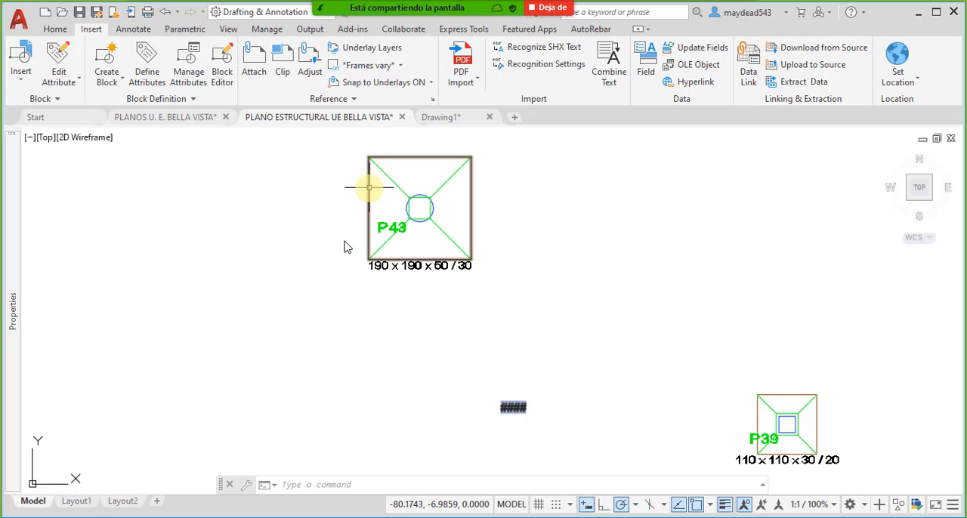
- Examine where the ANCHO_X values appear relative to the footings across the plan, especially around P43 and P44
scroll(456, 313, down, 5)
scroll(477, 211, up, 5)
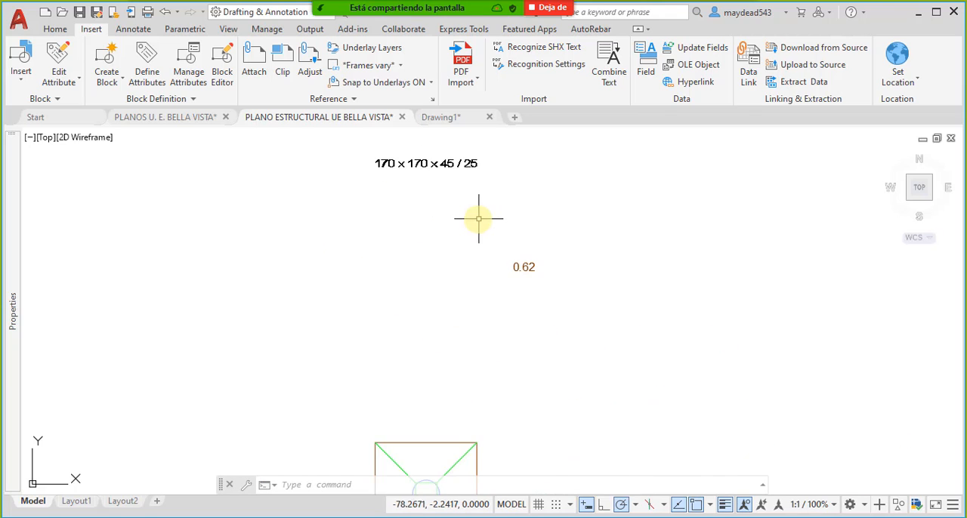
middle_drag(477, 211, 479, 314)
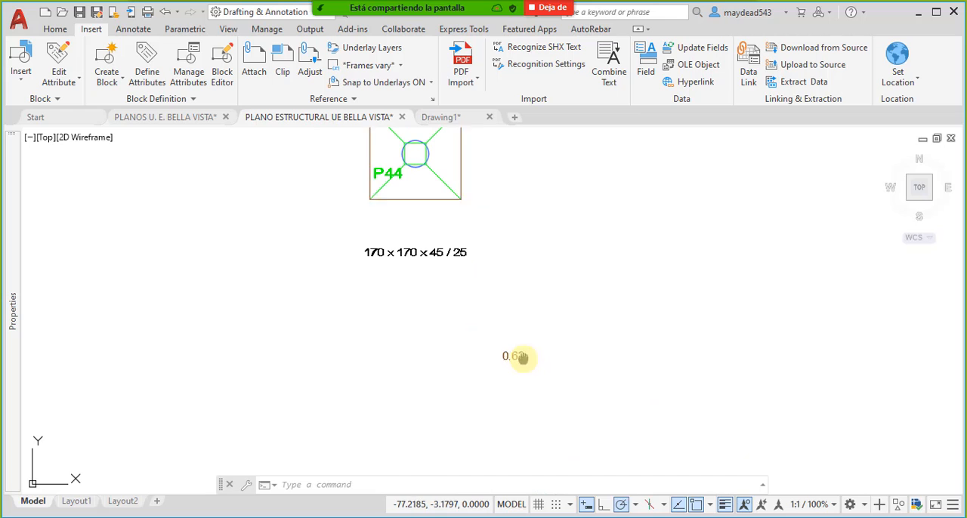
scroll(520, 361, down, 4)
middle_drag(520, 361, 482, 291)
middle_drag(462, 382, 449, 365)
scroll(449, 365, up, 2)
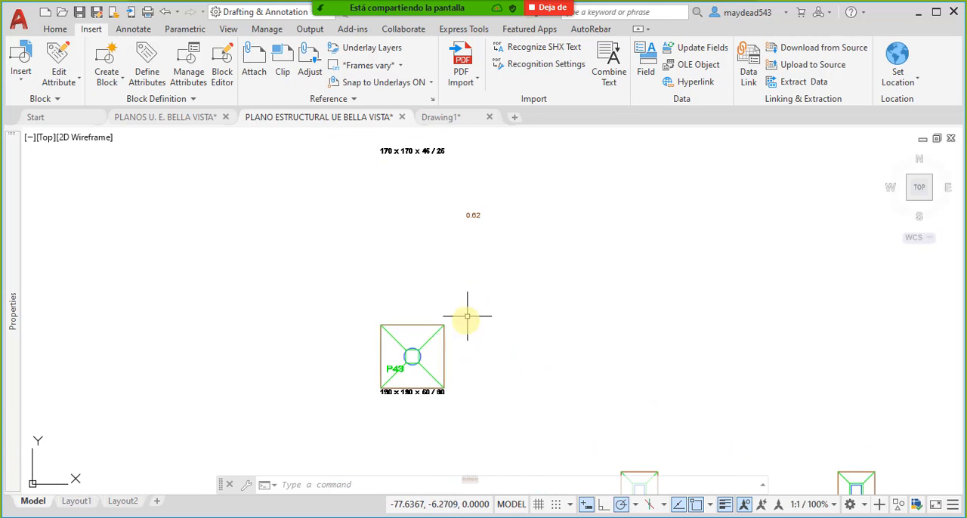
middle_drag(464, 207, 486, 295)
scroll(496, 310, up, 2)
scroll(494, 332, down, 6)
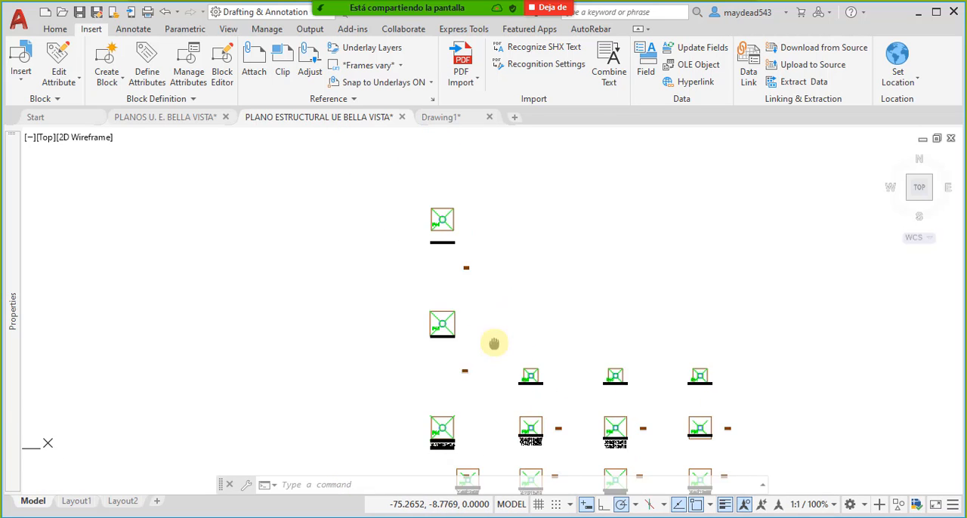
scroll(454, 347, up, 4)
scroll(440, 355, up, 2)
scroll(453, 354, down, 4)
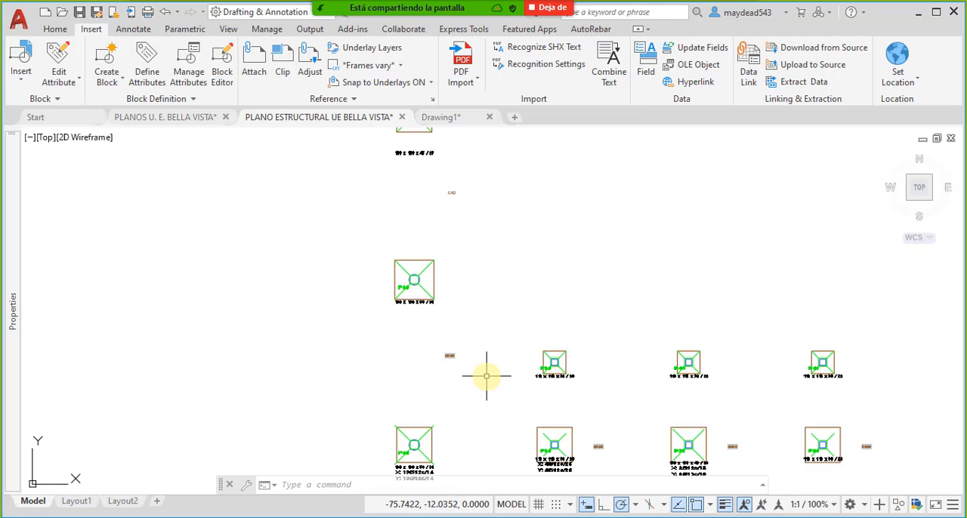
mouse_move(555, 425)
middle_down()
mouse_move(478, 331)
mouse_move(483, 348)
middle_up()
scroll(526, 359, up, 2)
scroll(515, 344, down, 3)
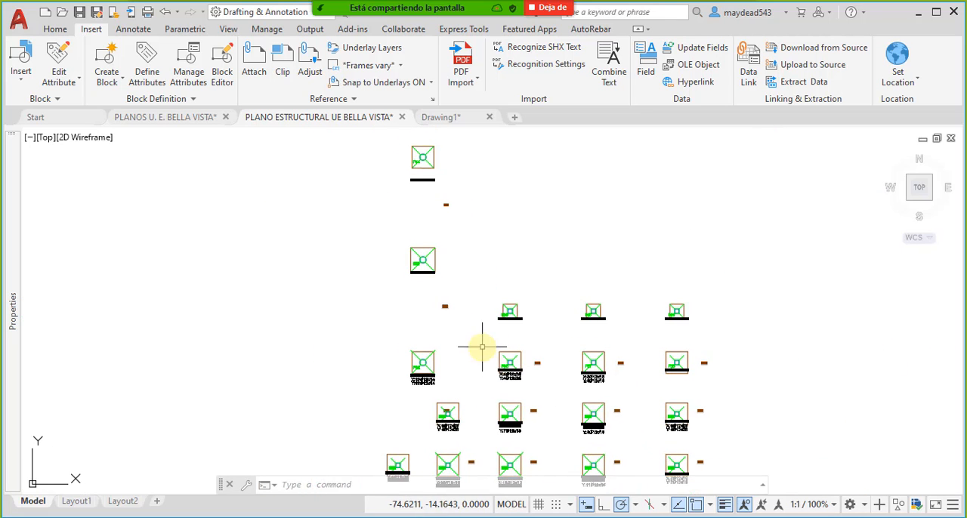
middle_drag(428, 272, 468, 337)
scroll(466, 265, up, 6)
middle_drag(529, 290, 522, 342)
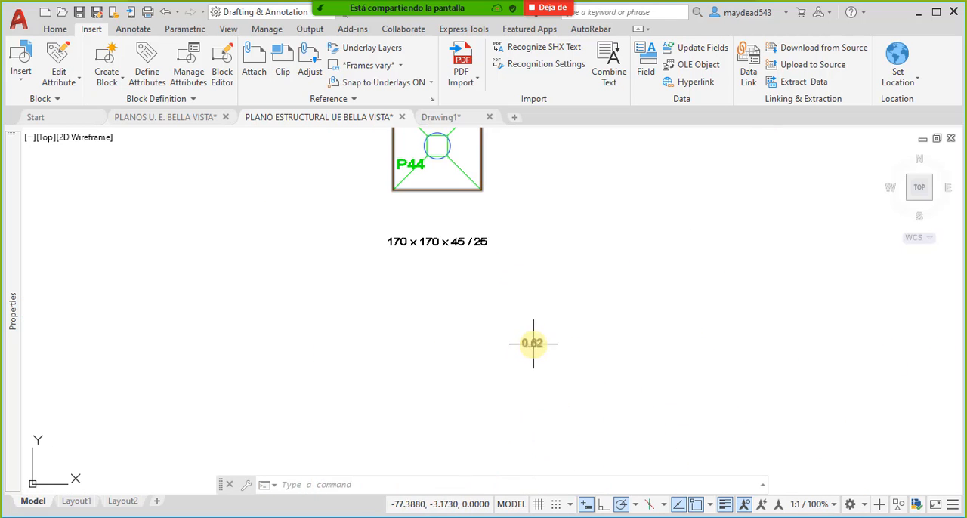
- Select the excavation perimeter block at footing P44 to inspect its grips and attribute text, leaving it unmodified
click(533, 344)
middle_drag(532, 264, 521, 298)
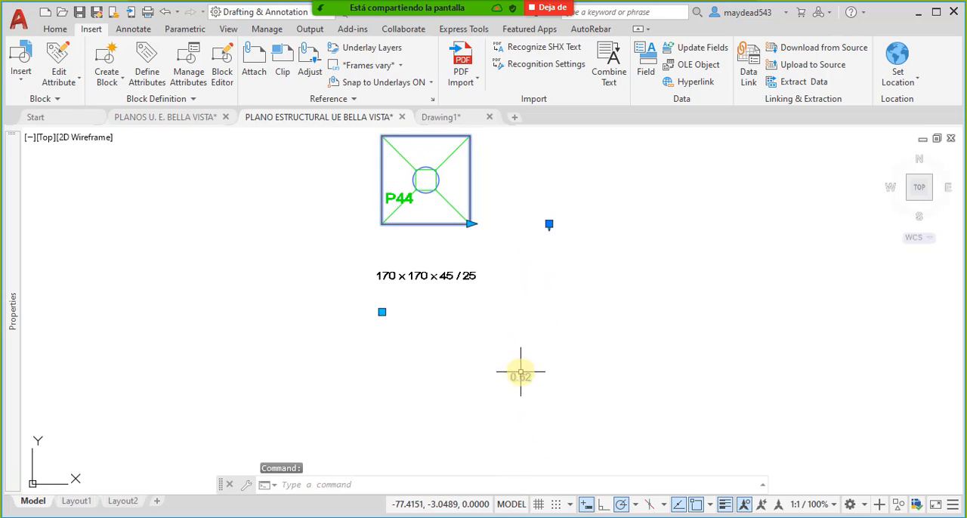
click(380, 310)
key(Escape)
click(532, 385)
key(Escape)
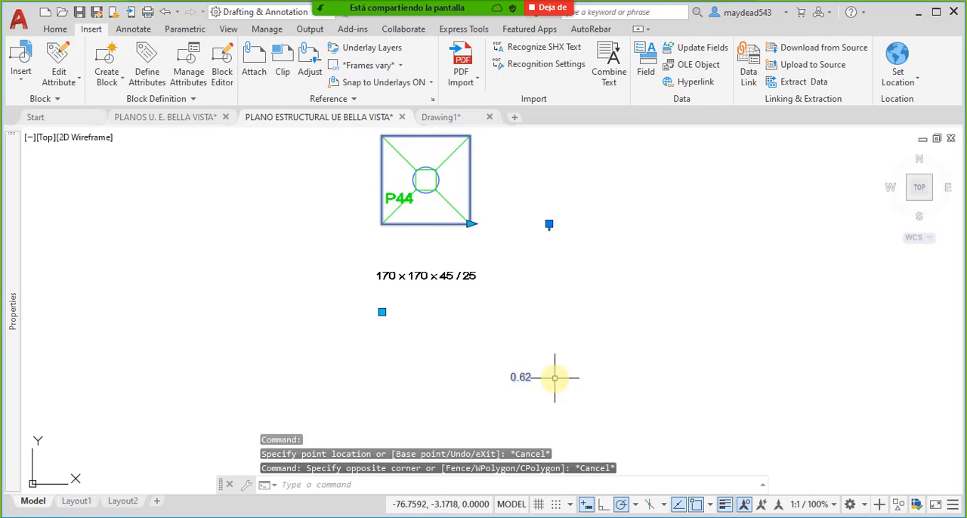
key(Escape)
- Compare the attribute placement and values on the remaining footings of the foundation plan
scroll(473, 285, down, 5)
scroll(480, 368, up, 1)
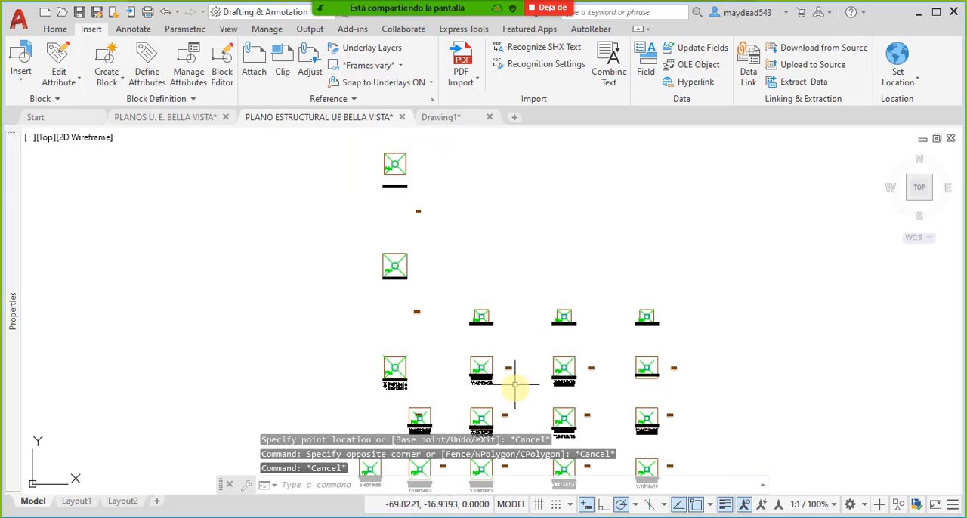
scroll(491, 342, up, 3)
scroll(490, 341, down, 4)
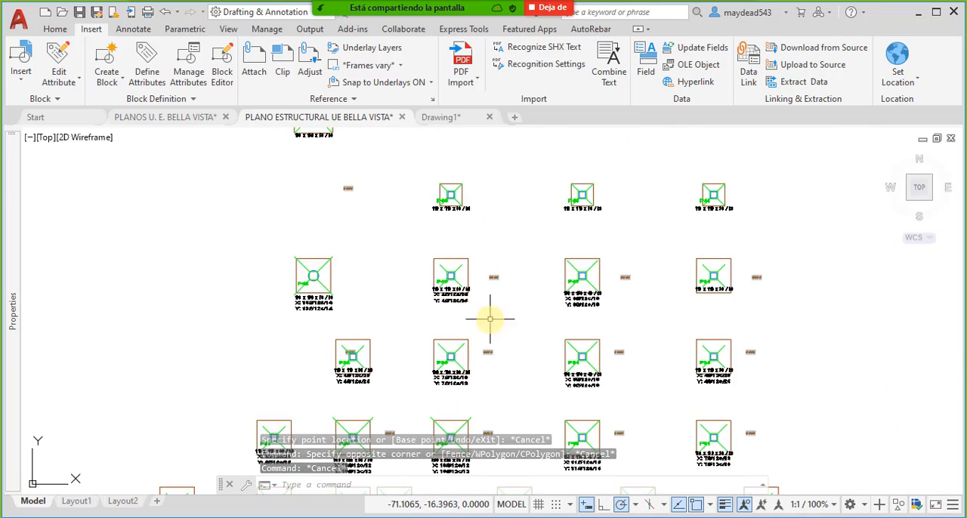
scroll(532, 382, down, 1)
scroll(557, 331, up, 4)
scroll(518, 303, down, 7)
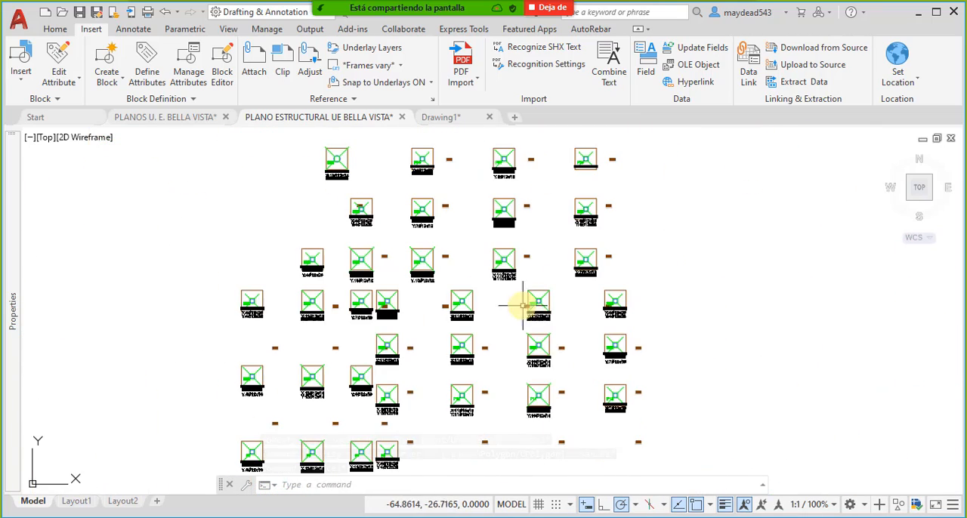
scroll(432, 363, up, 2)
scroll(443, 277, up, 2)
scroll(486, 188, up, 2)
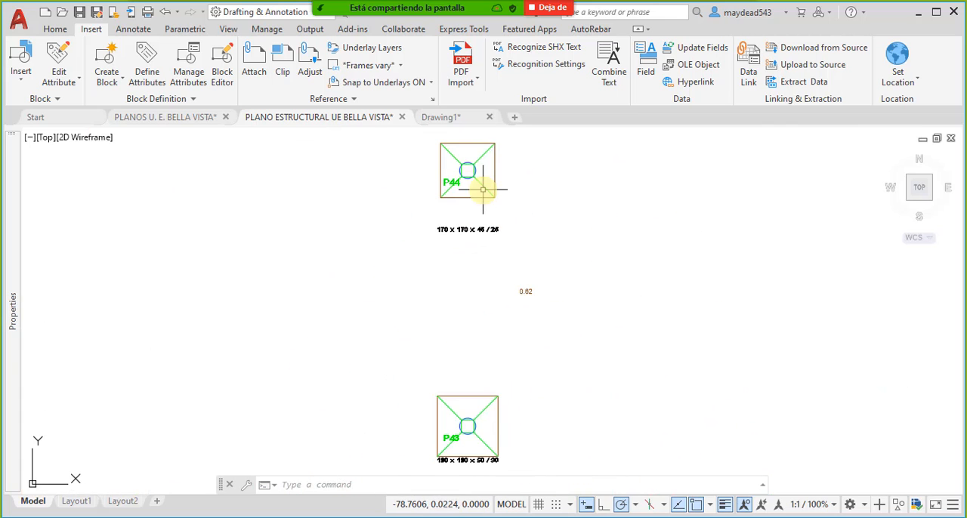
- Check the ANCHO_X attribute of the perimeter block at P44 in the Enhanced Attribute Editor without changing it
click(496, 179)
double_click(497, 180)
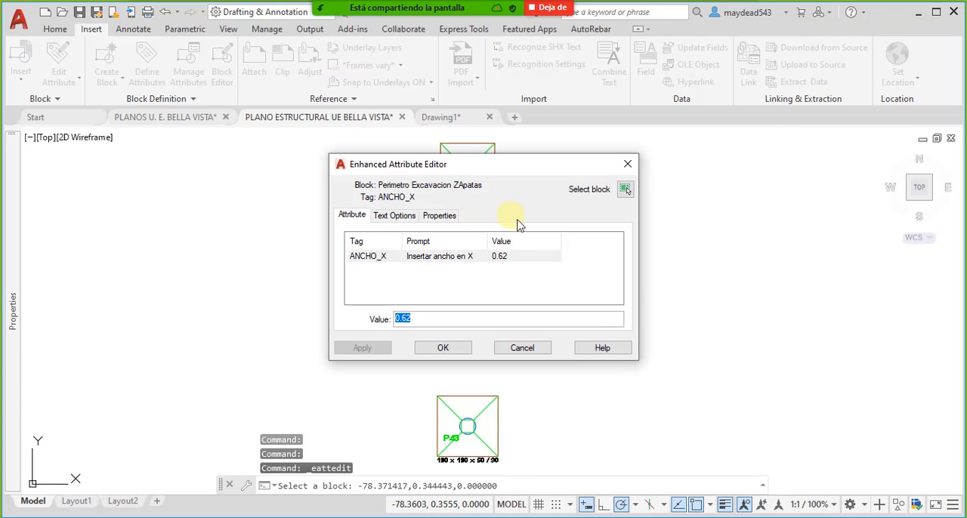
click(523, 348)
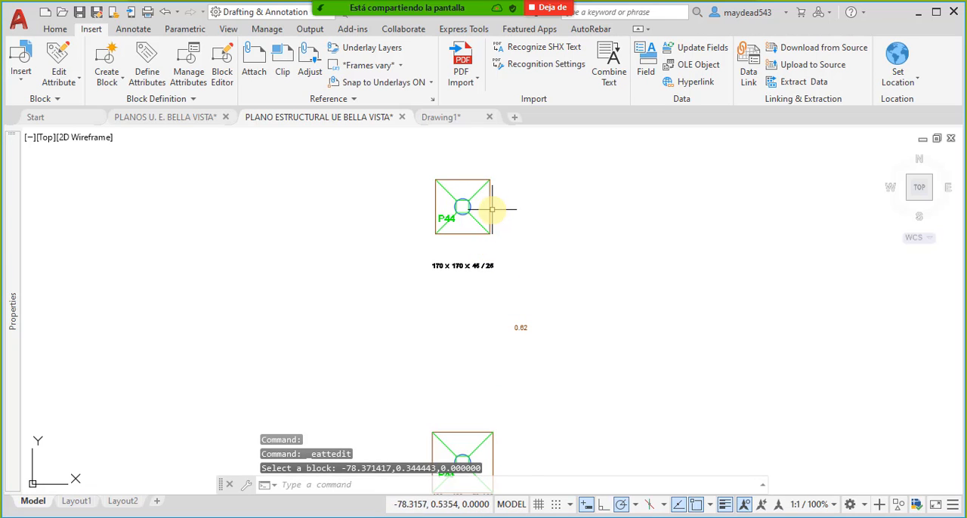
- Open the excavation perimeter block of footing P44 in the Block Editor
click(492, 209)
click(495, 202)
right_click(489, 202)
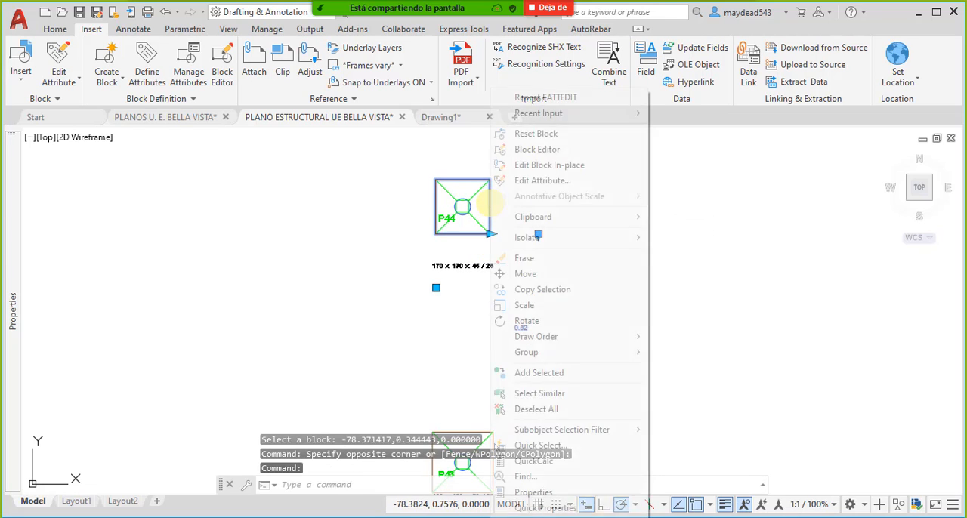
click(537, 149)
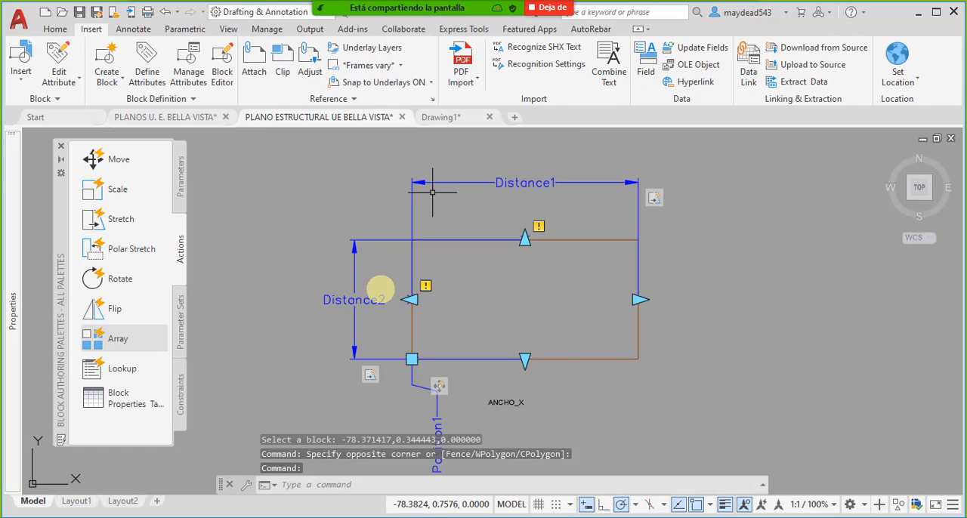
- Move the ANCHO_X attribute to just below the rectangle's lower-left corner, slightly to the right of it
click(555, 423)
click(500, 399)
middle_drag(516, 411, 529, 390)
text(m)
key(Return)
click(504, 381)
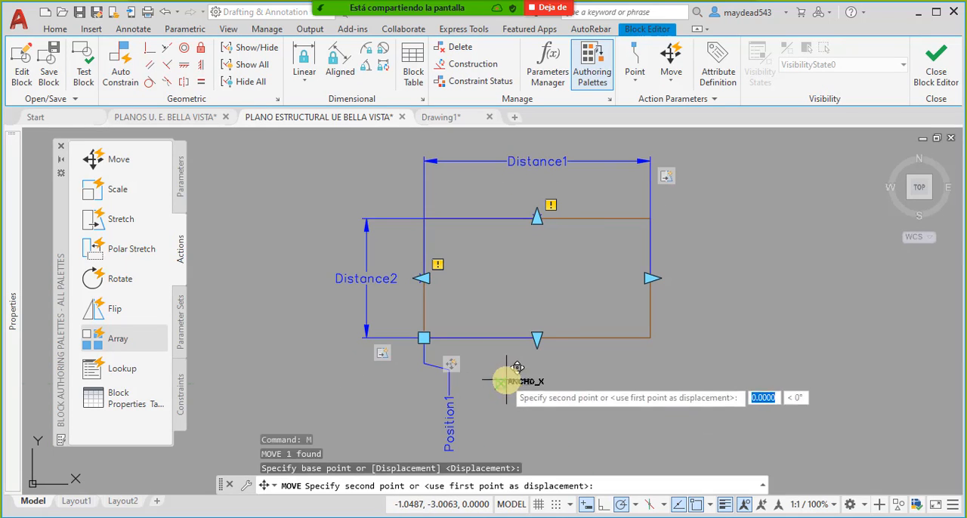
scroll(418, 309, up, 4)
scroll(423, 424, up, 4)
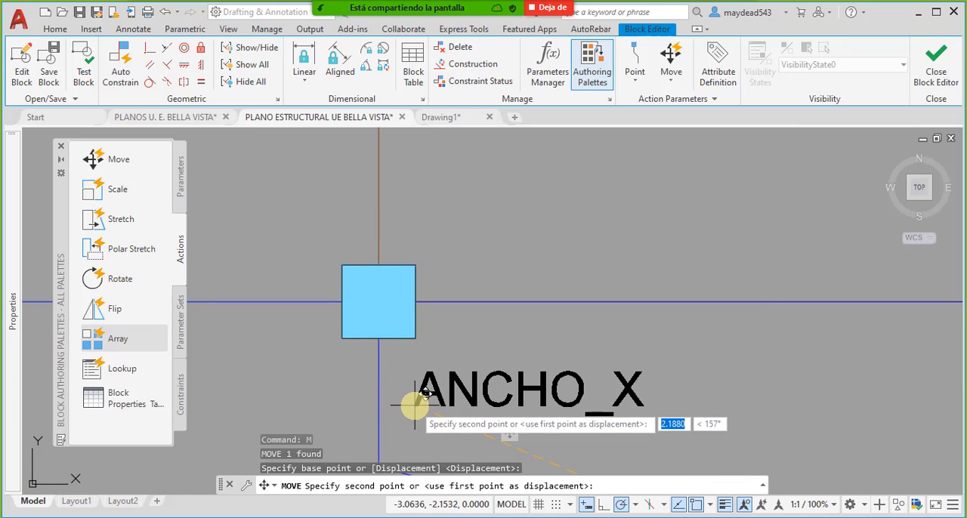
click(412, 400)
scroll(443, 396, down, 8)
click(503, 363)
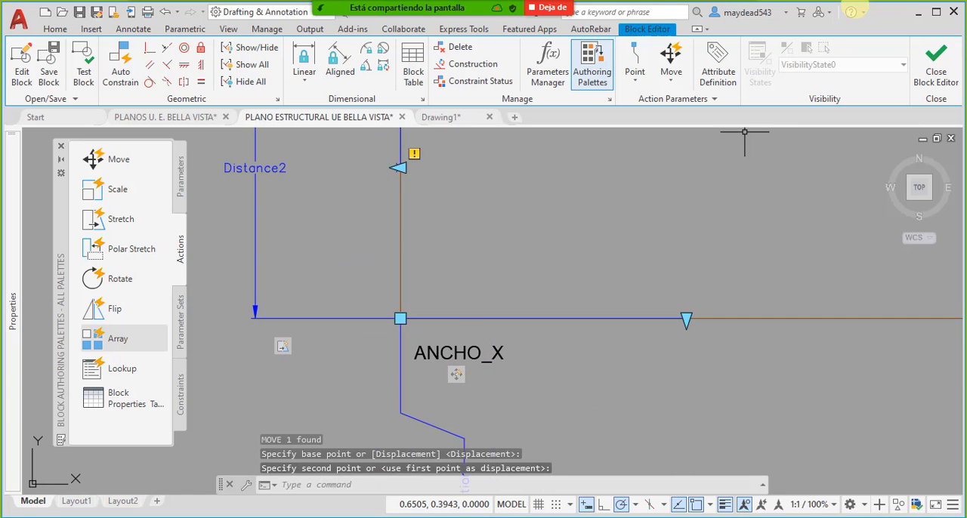
- Save the moved attribute on closing the block editor and check the ANCHO_X position below footing P44
click(936, 72)
click(441, 247)
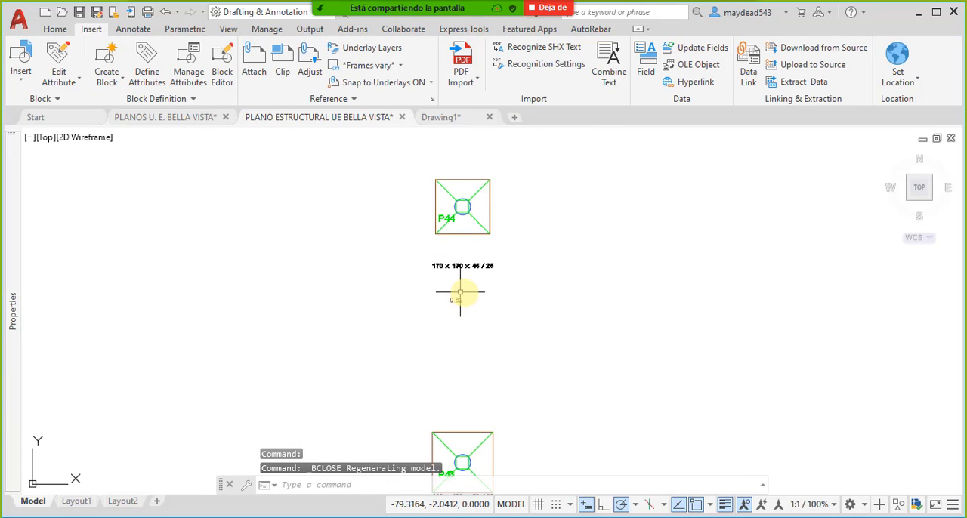
scroll(507, 318, up, 3)
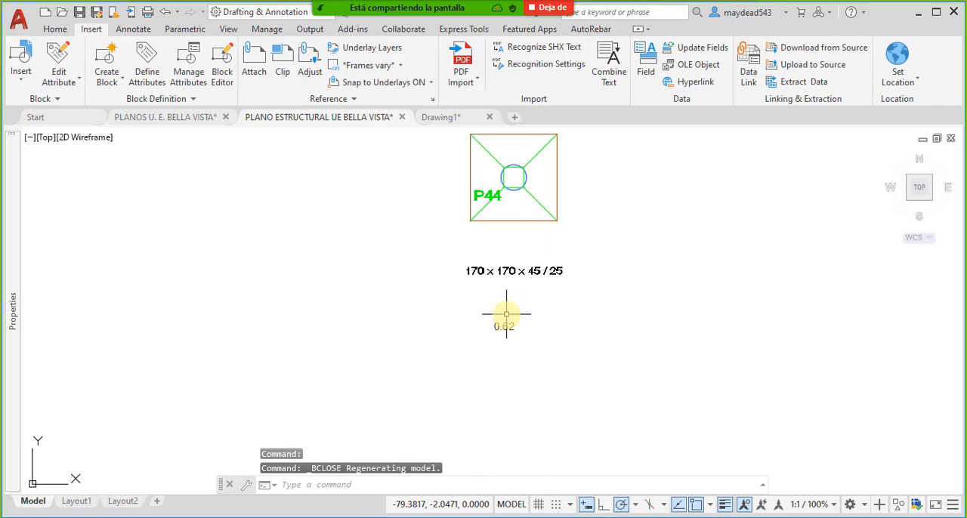
middle_drag(513, 301, 508, 342)
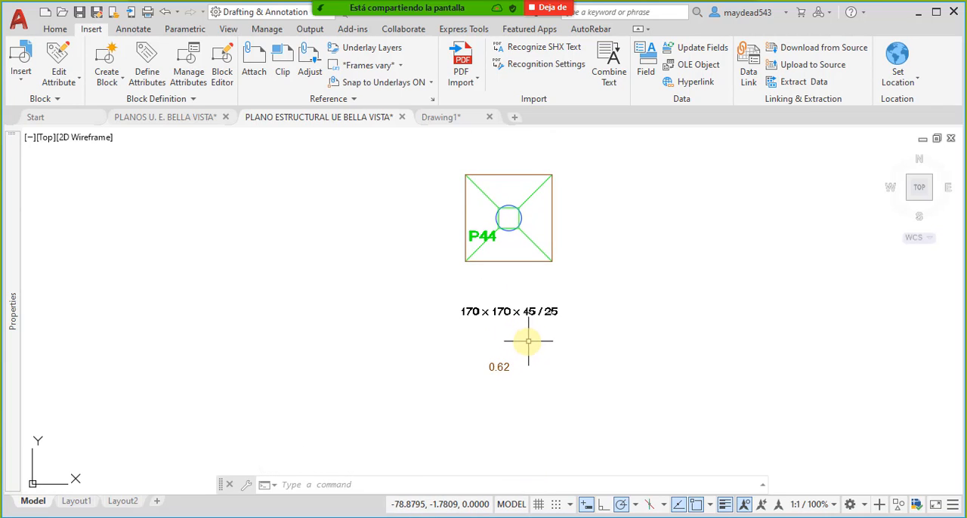
middle_drag(533, 358, 507, 338)
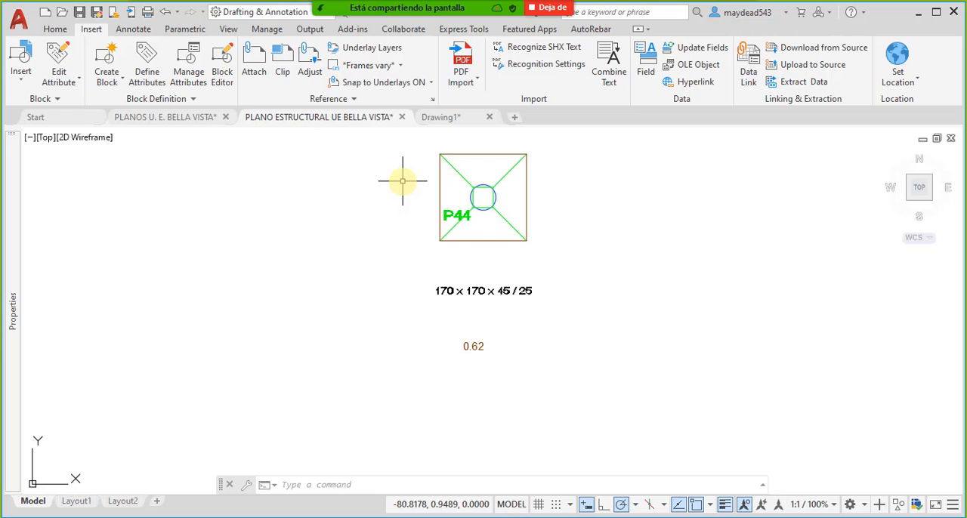
scroll(456, 294, down, 4)
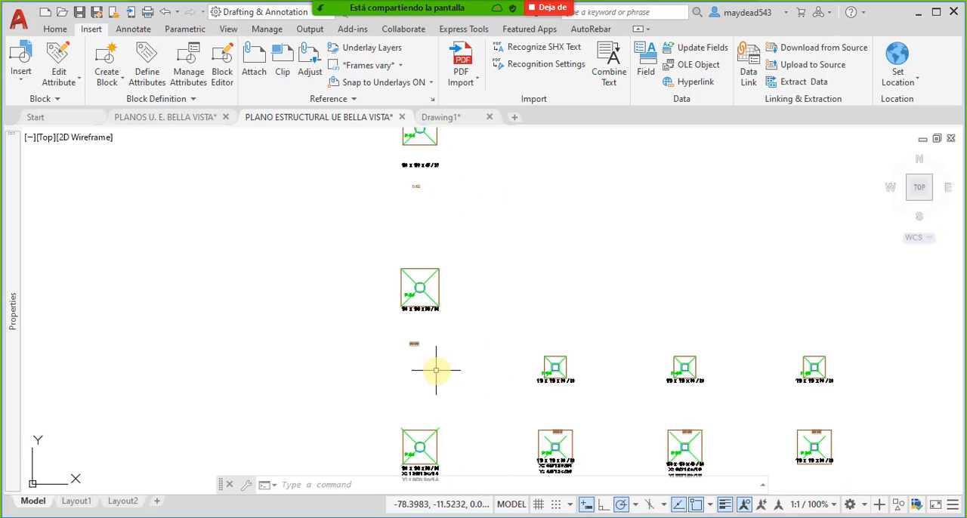
middle_drag(420, 312, 434, 348)
middle_drag(423, 253, 433, 280)
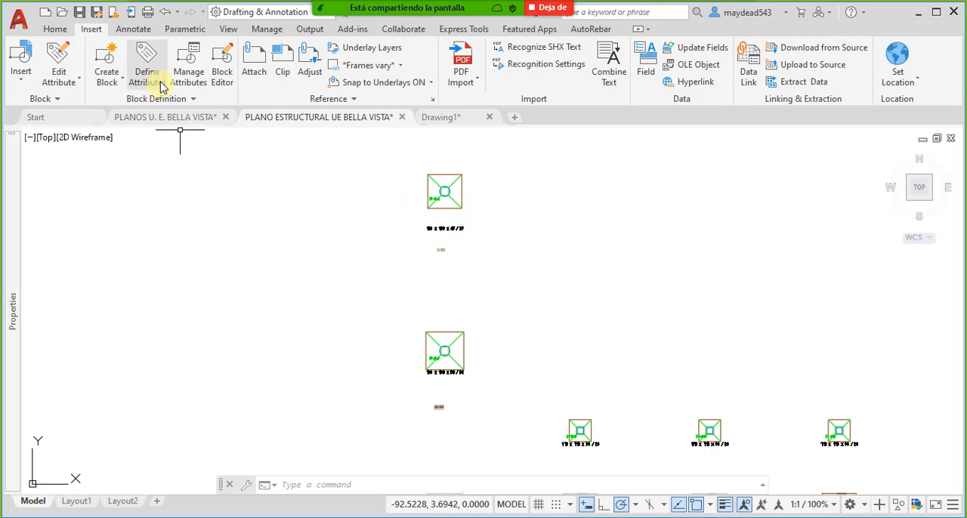
click(134, 32)
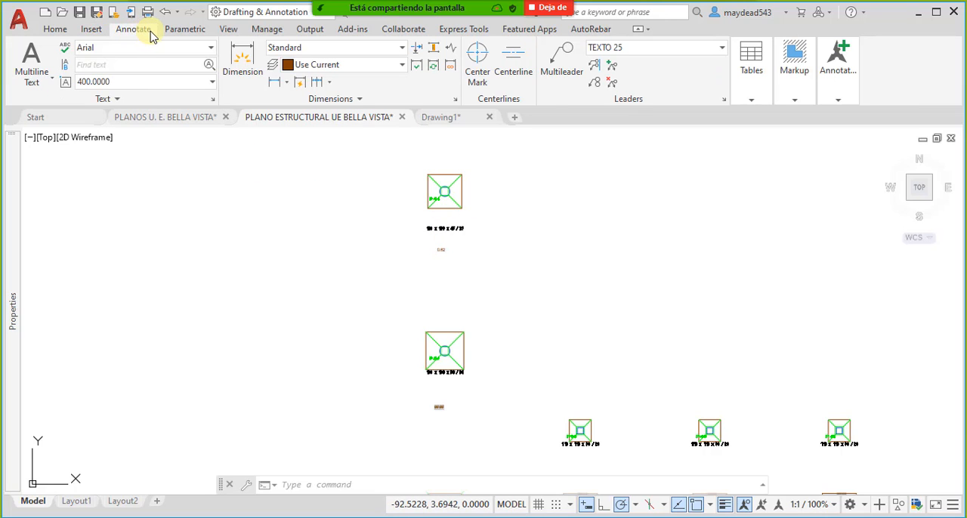
click(180, 32)
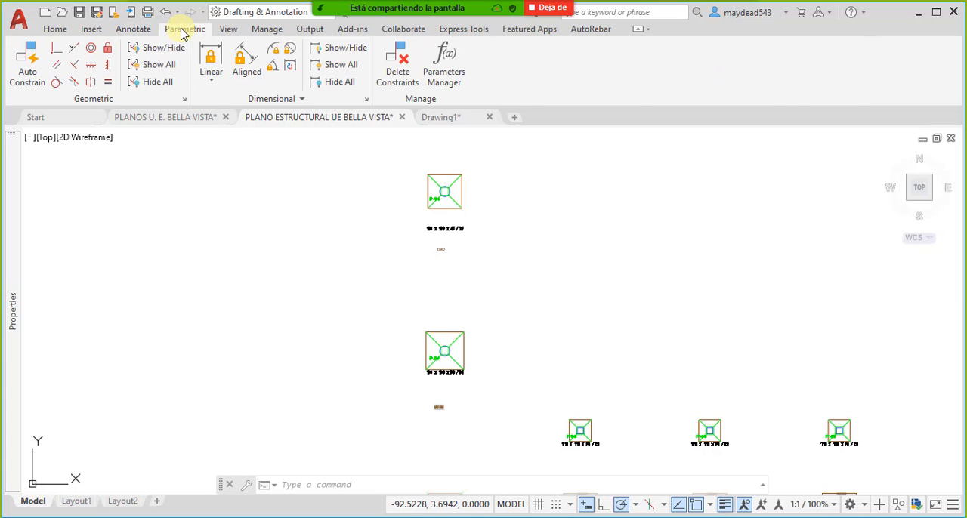
- Insert an empty Standard-style table with 5 columns and 1 data row in the blank area northwest of the footing plan
click(136, 30)
click(752, 100)
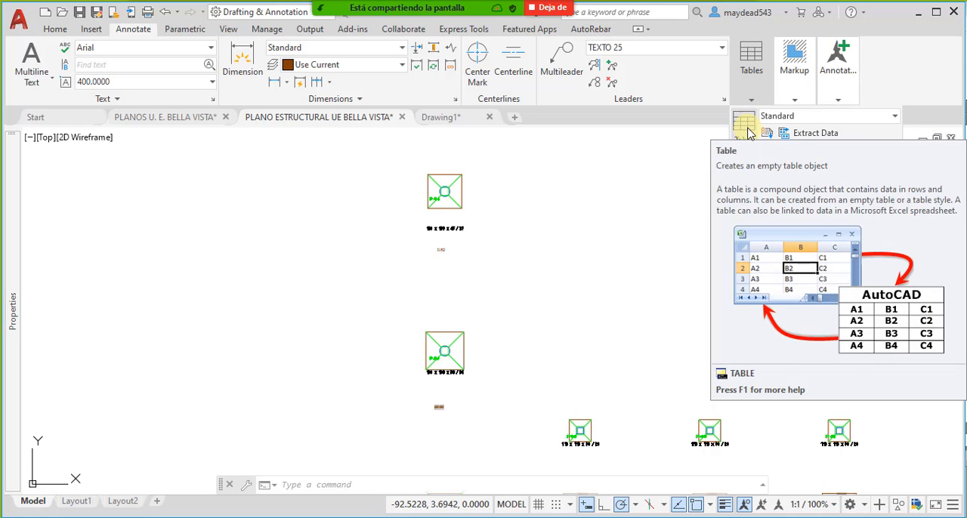
click(747, 130)
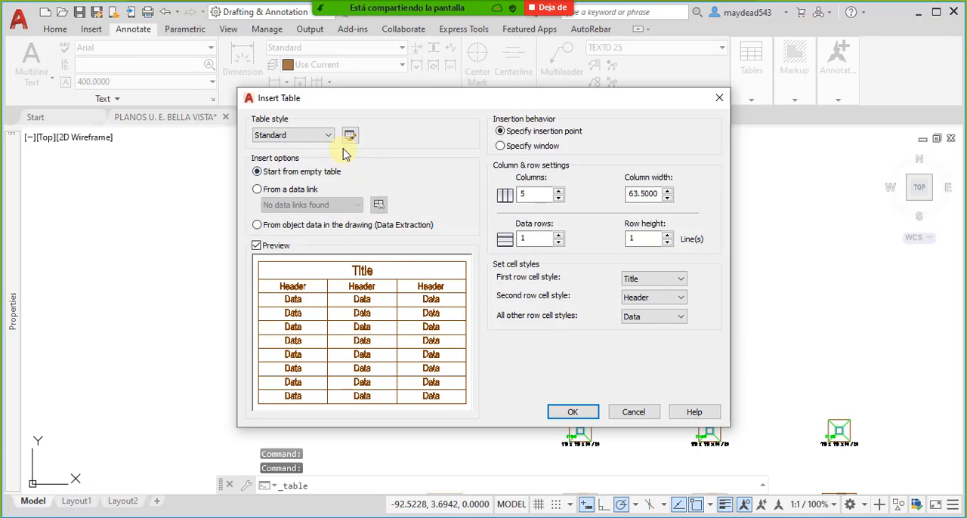
click(299, 139)
click(306, 144)
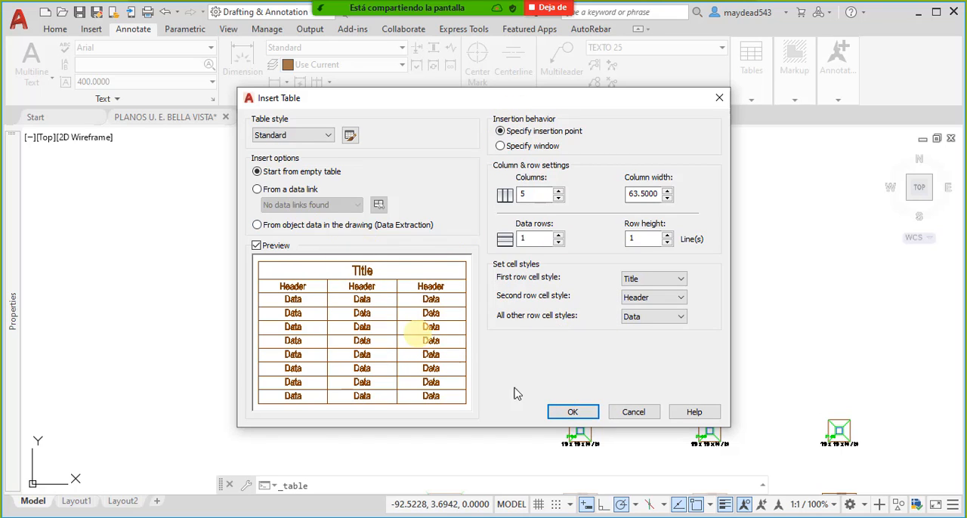
click(573, 412)
middle_drag(316, 302, 471, 287)
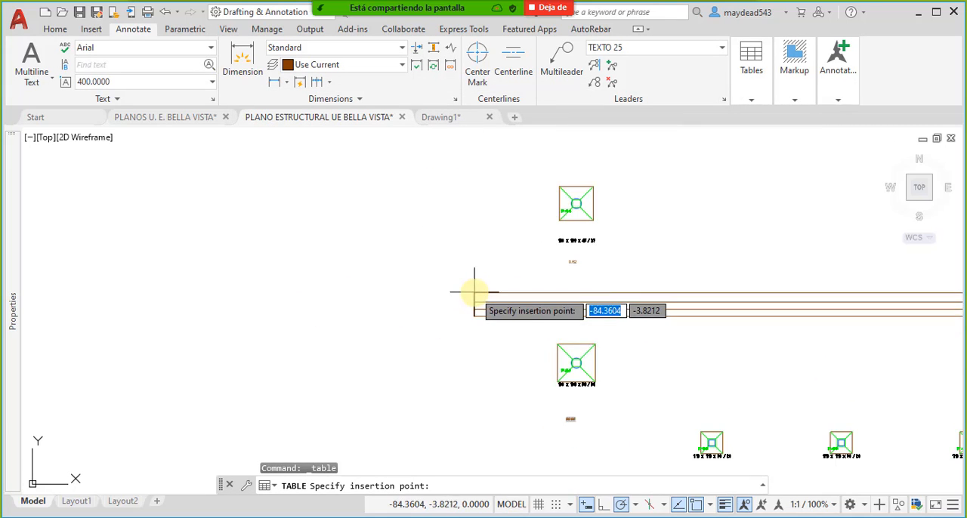
scroll(479, 291, down, 5)
middle_drag(340, 249, 339, 304)
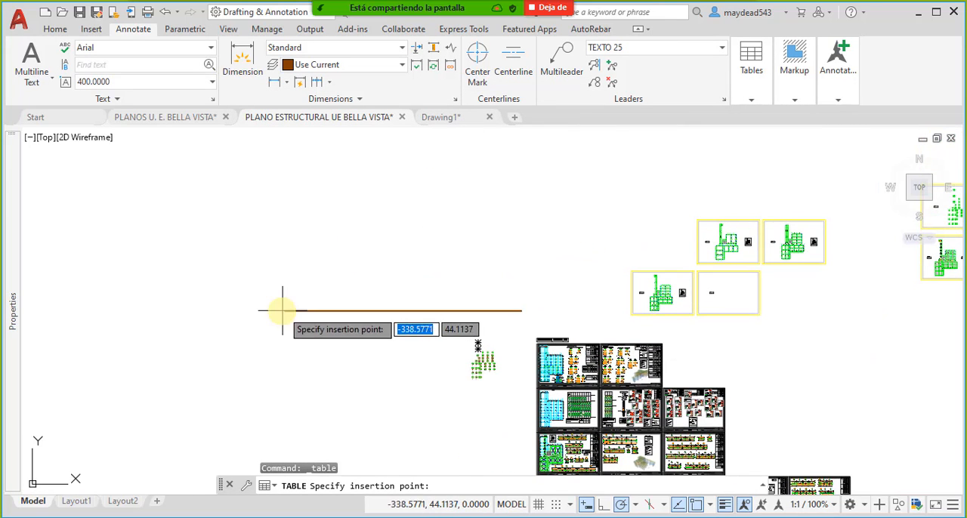
click(190, 264)
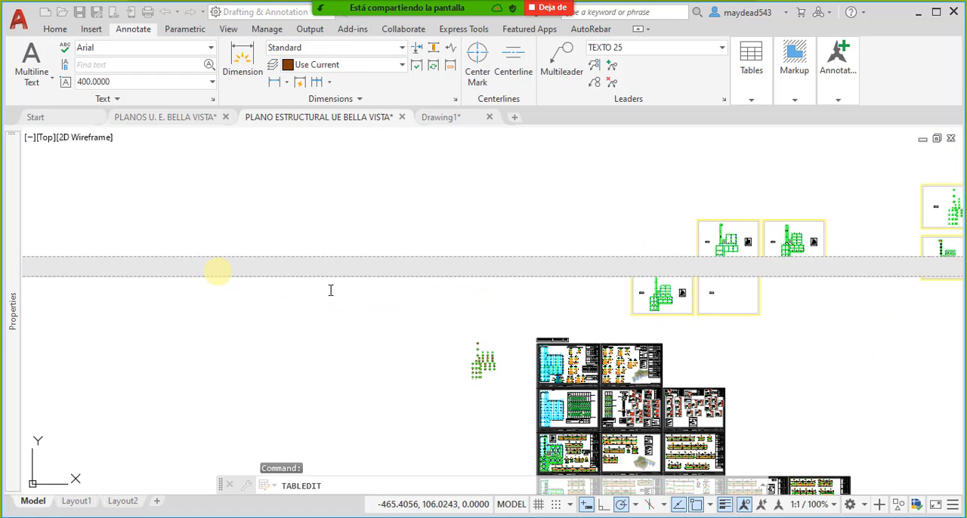
- Exit text editing of the new table, leaving its title cell empty
scroll(330, 290, down, 2)
scroll(356, 280, down, 3)
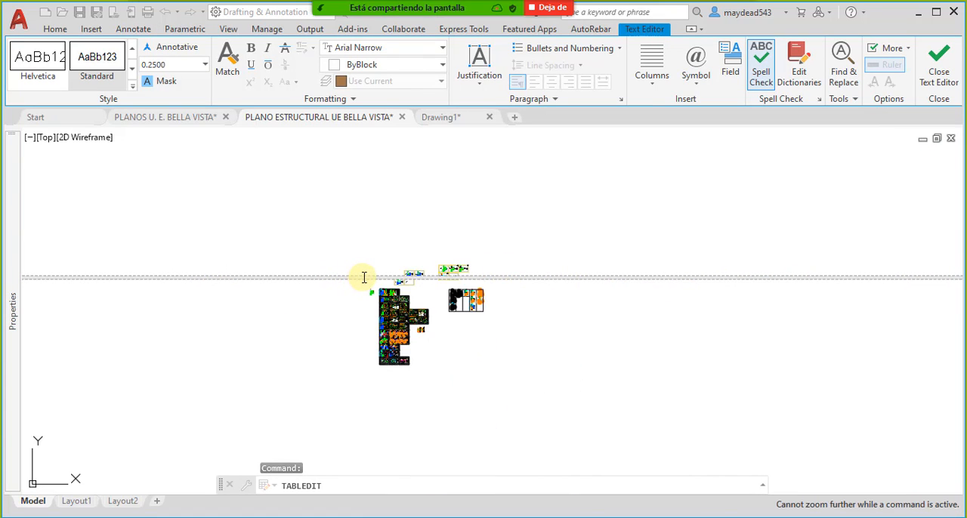
scroll(364, 278, up, 2)
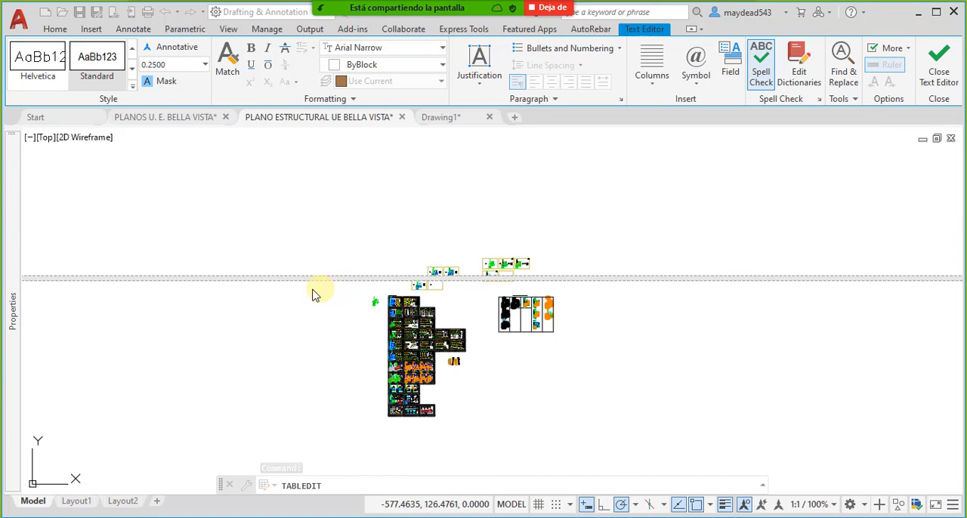
click(652, 80)
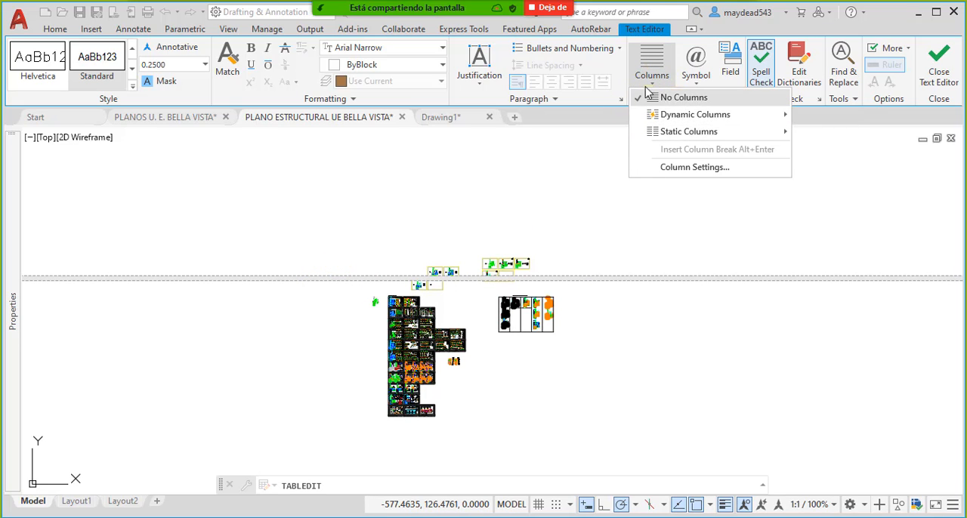
click(497, 257)
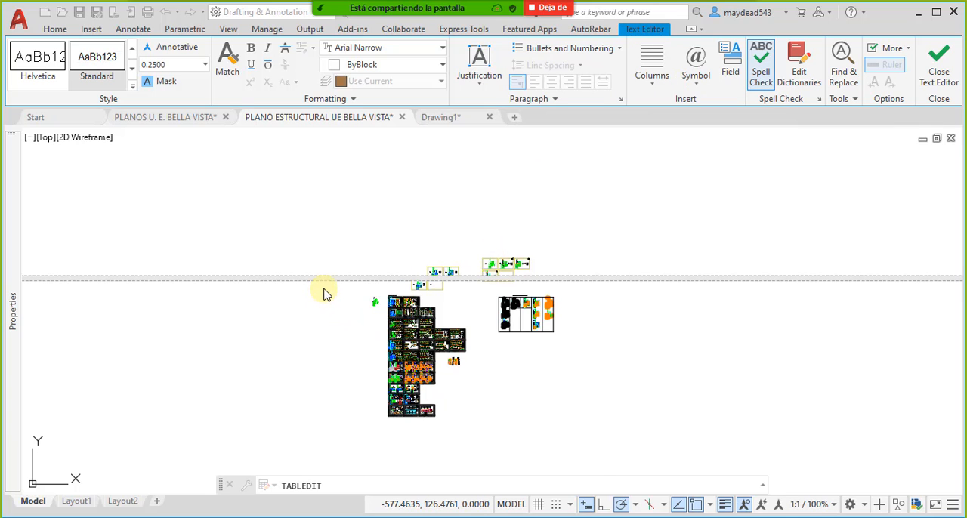
scroll(324, 290, up, 4)
scroll(365, 239, down, 4)
key(Escape)
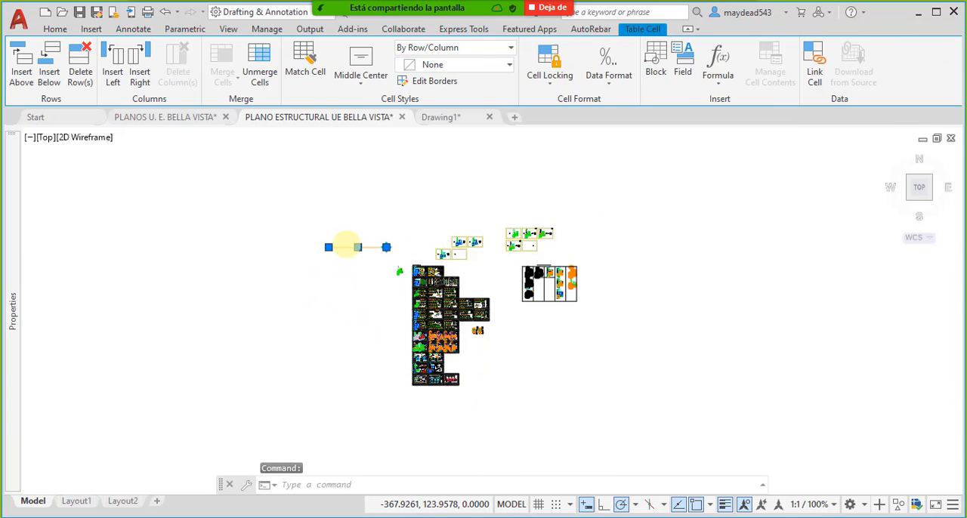
scroll(346, 246, up, 8)
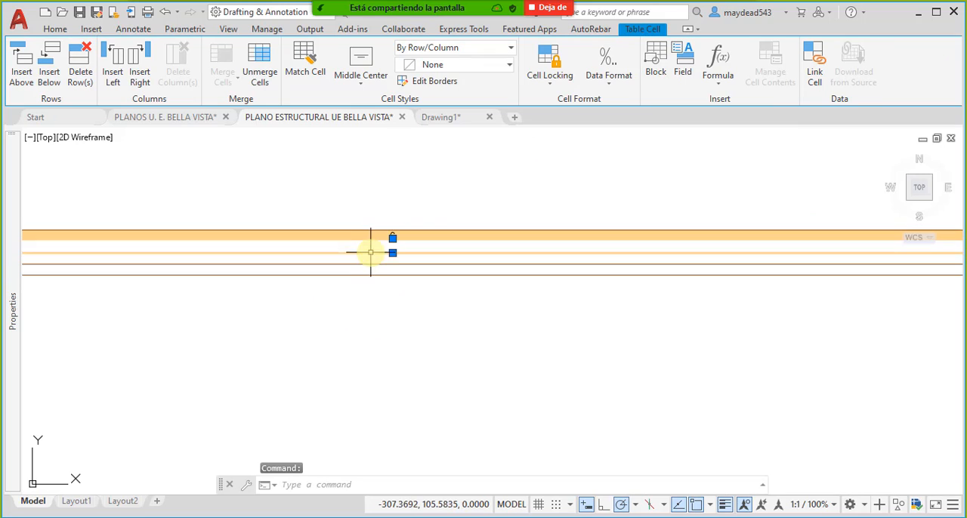
scroll(378, 252, down, 6)
scroll(577, 263, up, 3)
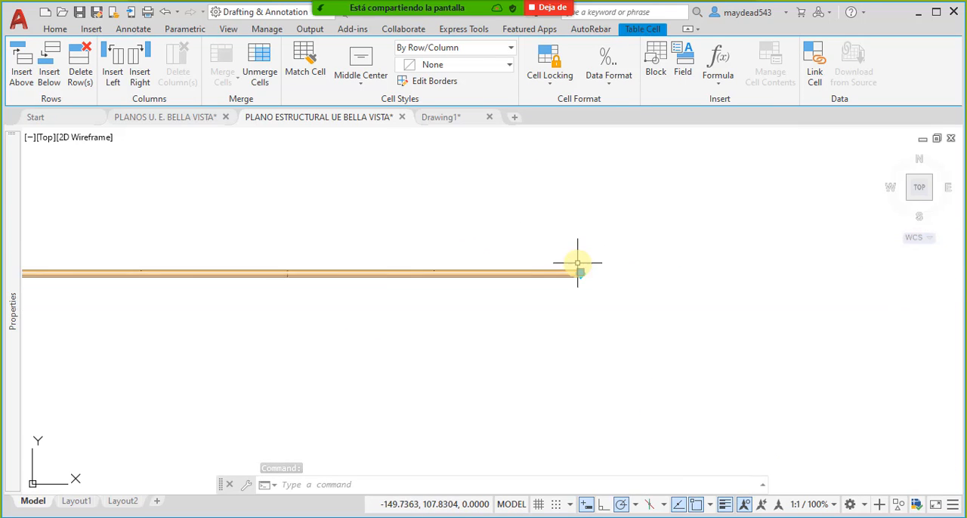
scroll(582, 295, up, 4)
click(551, 281)
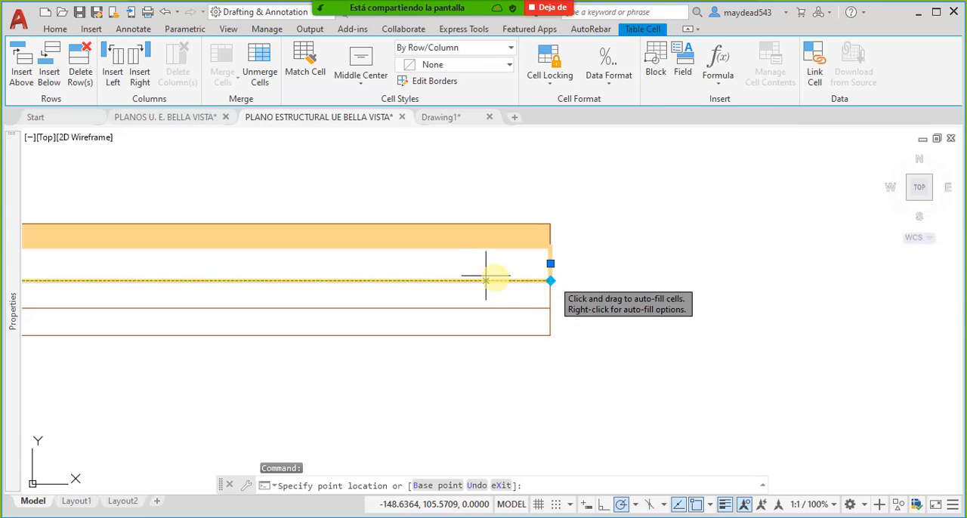
scroll(486, 280, down, 3)
key(Escape)
scroll(476, 270, up, 3)
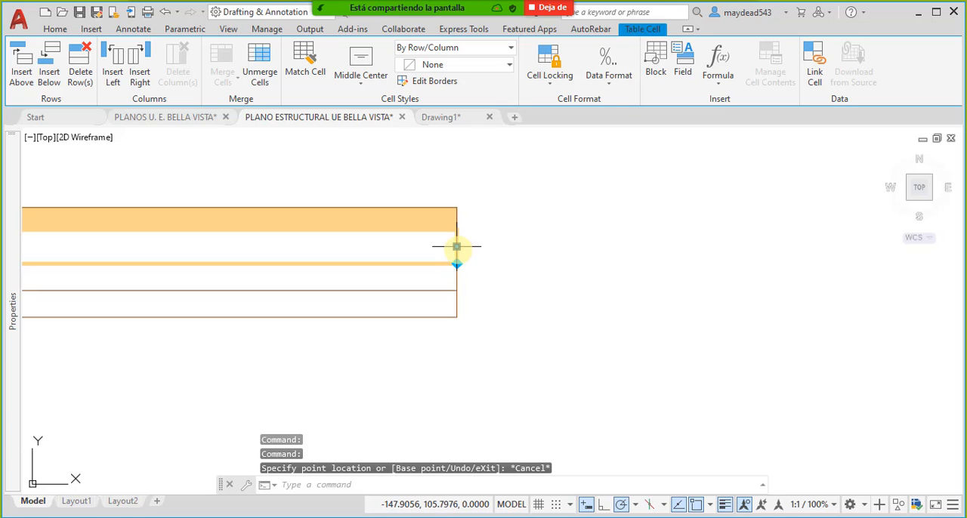
- Stretch the table's right edge back close to its left end to make all the columns very narrow
click(456, 246)
scroll(345, 254, down, 6)
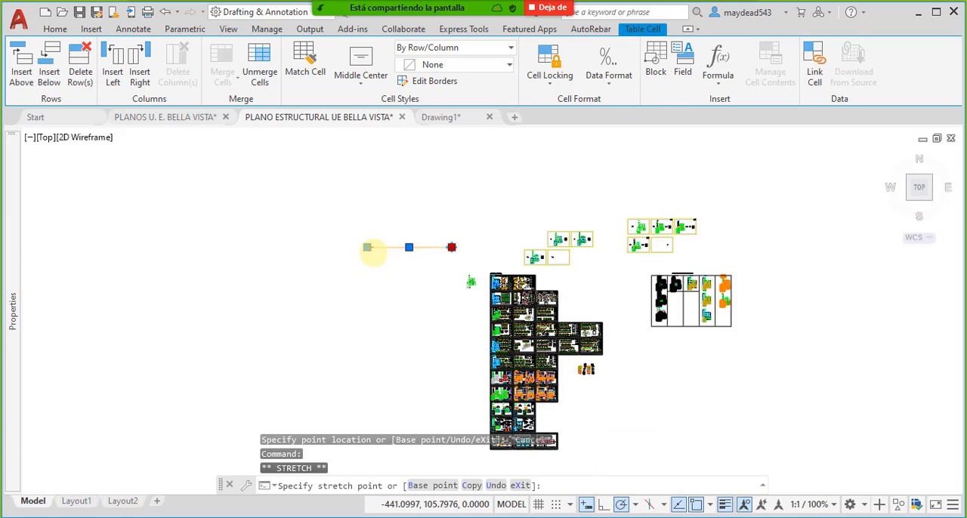
scroll(374, 251, up, 8)
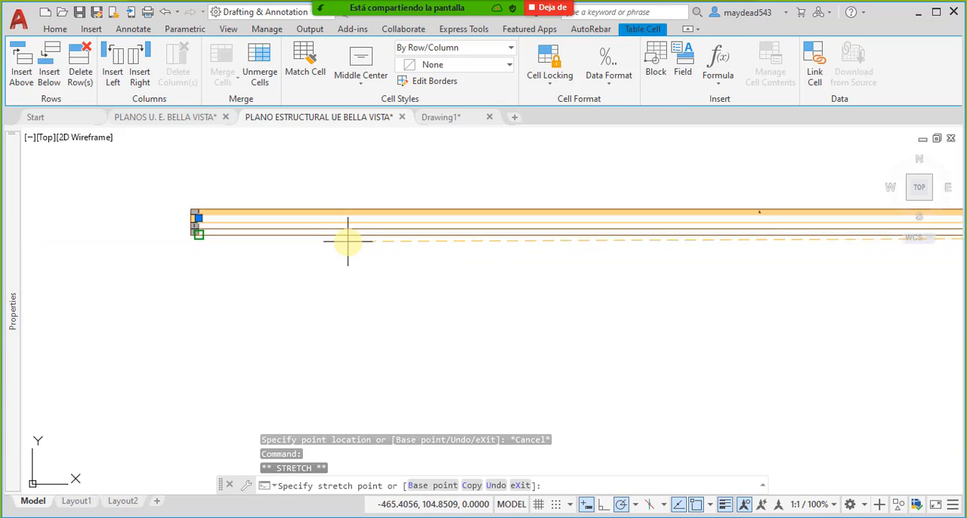
scroll(348, 241, up, 2)
click(275, 225)
middle_drag(147, 228, 435, 228)
scroll(435, 228, down, 1)
key(Escape)
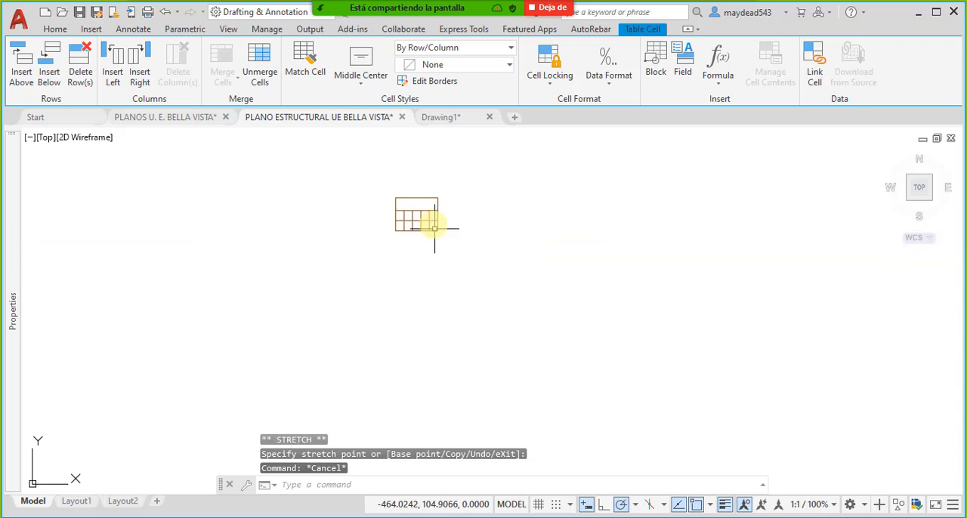
- Widen the table uniformly from its upper-right corner to more than double its width
scroll(434, 228, up, 6)
click(444, 223)
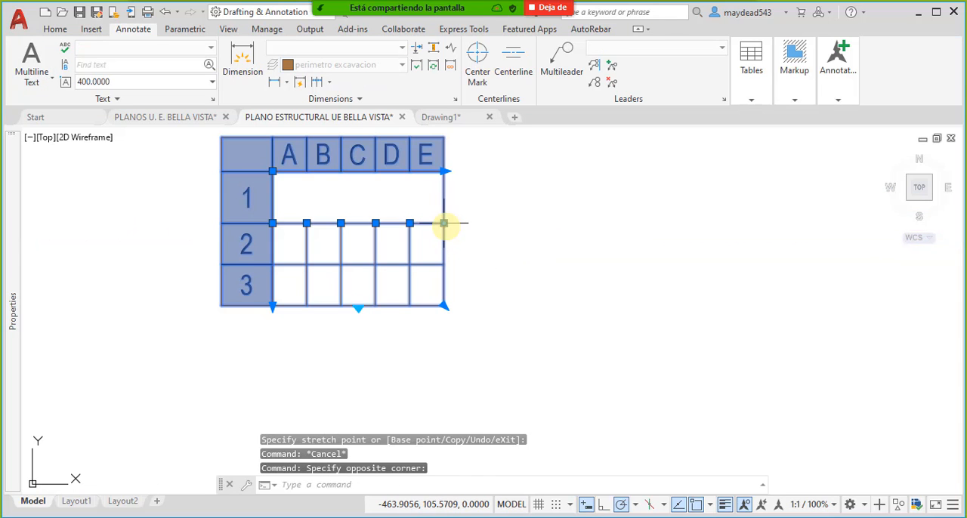
click(443, 223)
key(Escape)
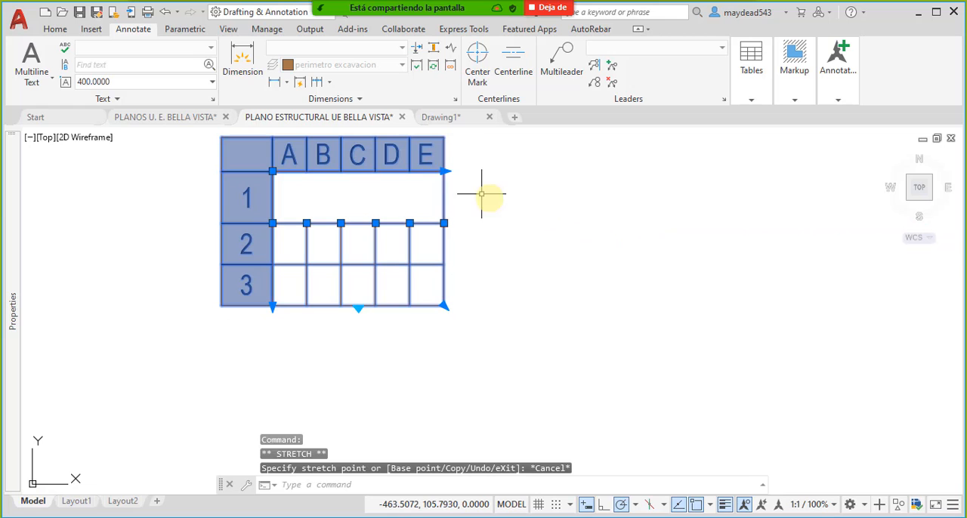
click(446, 171)
click(694, 181)
scroll(734, 204, down, 4)
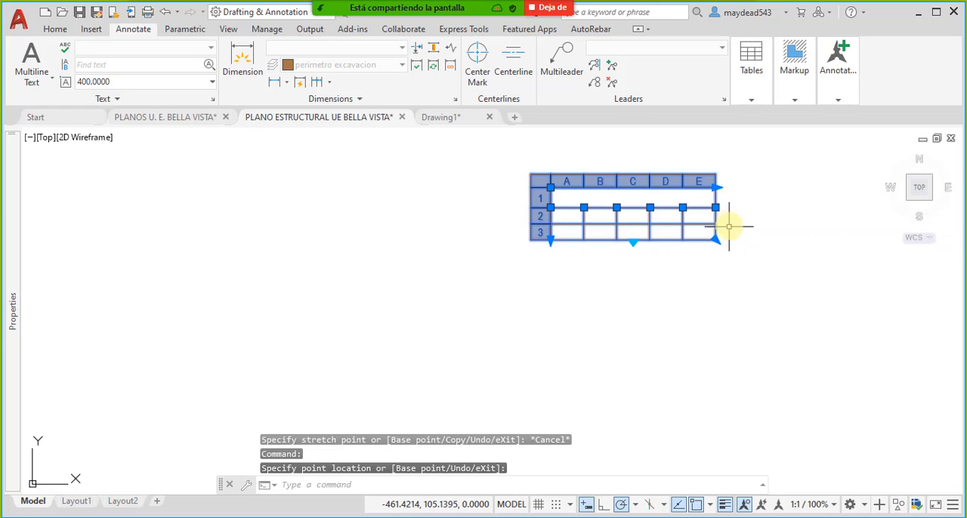
- Uniformly stretch the table's width and height from its lower-right corner to enlarge all cells
middle_drag(734, 216, 630, 239)
click(623, 239)
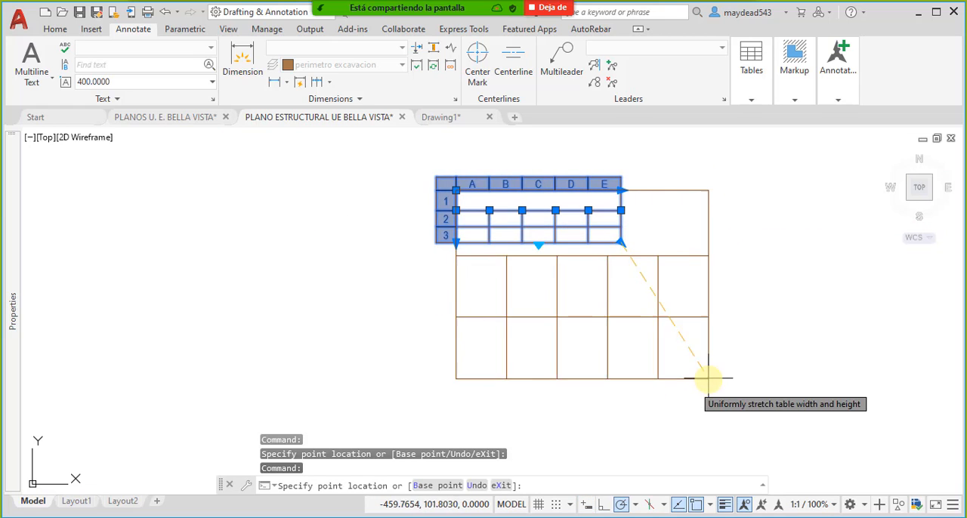
click(726, 359)
middle_drag(729, 327, 650, 299)
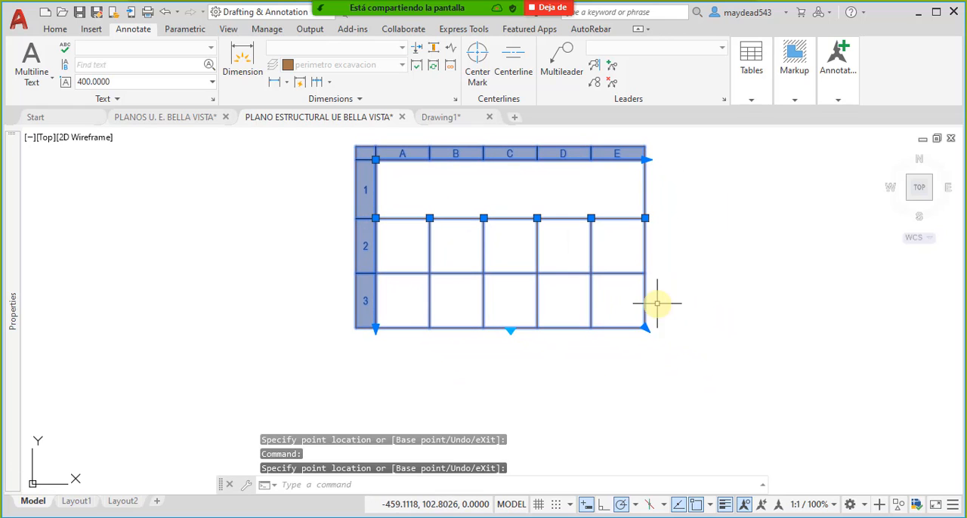
key(Escape)
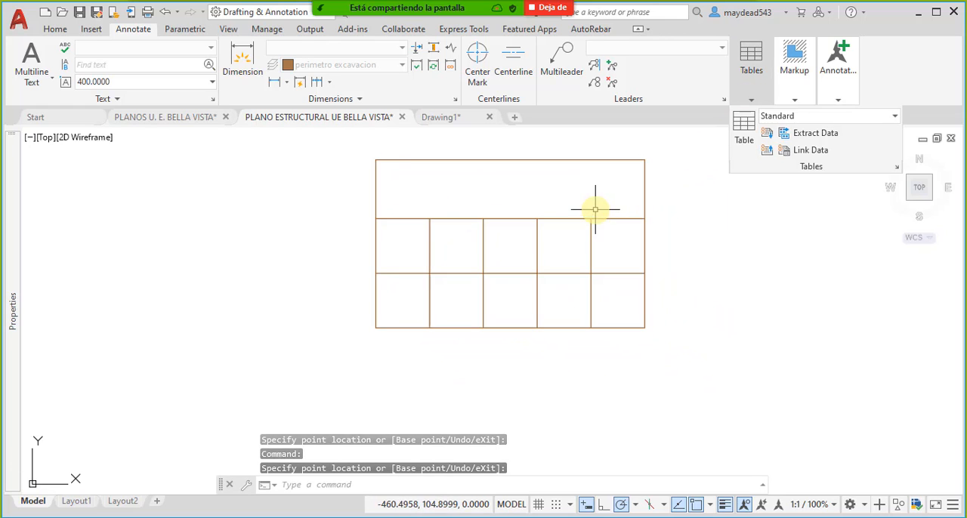
click(594, 158)
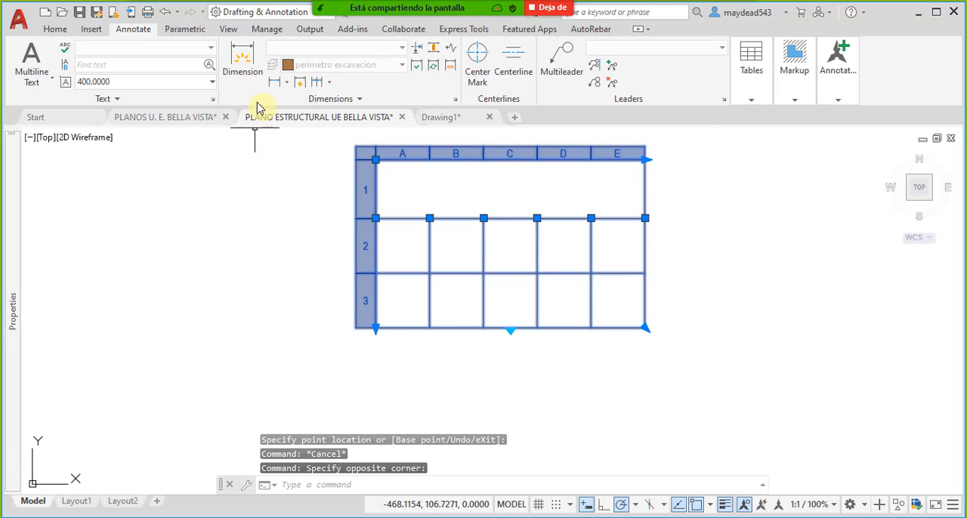
click(758, 100)
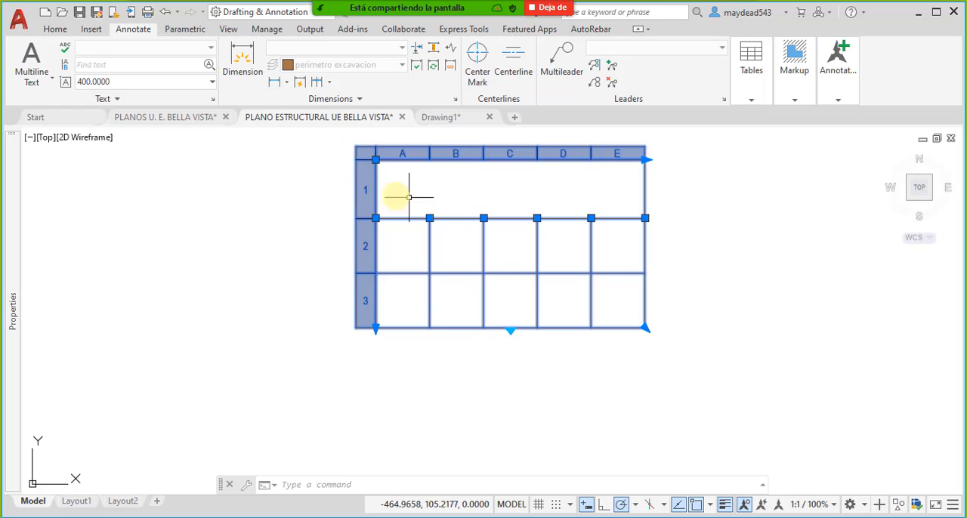
key(Escape)
- Move the empty table from the blank area to just left of footing P44
click(644, 306)
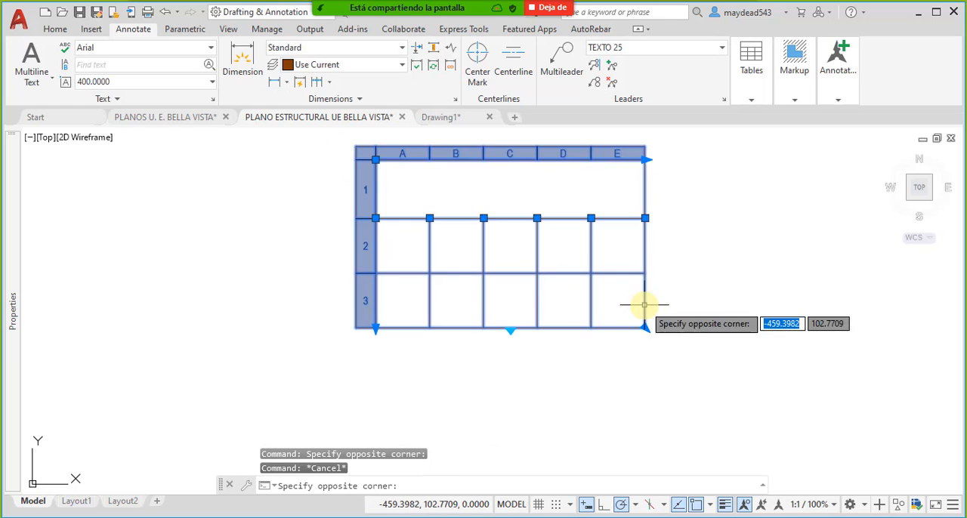
scroll(514, 278, down, 5)
scroll(553, 296, up, 3)
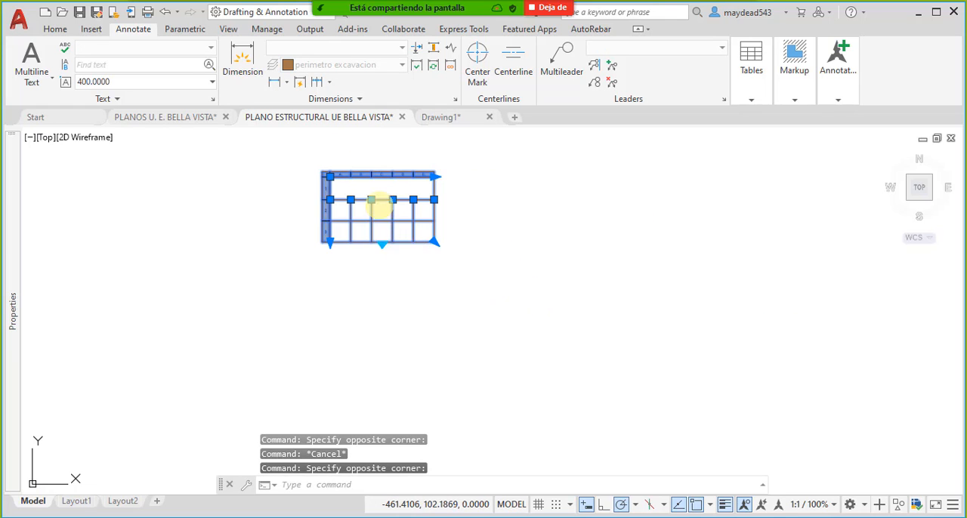
text(m)
key(space)
click(380, 204)
scroll(372, 222, down, 10)
scroll(511, 282, up, 2)
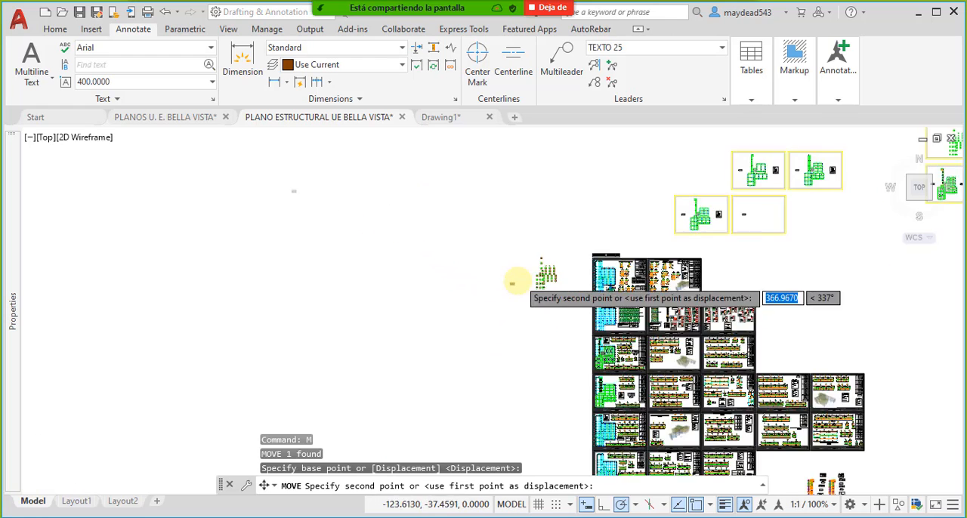
scroll(533, 256, up, 10)
scroll(546, 205, up, 5)
click(543, 207)
mouse_move(629, 249)
middle_down()
mouse_move(601, 253)
mouse_move(527, 302)
middle_up()
key(Escape)
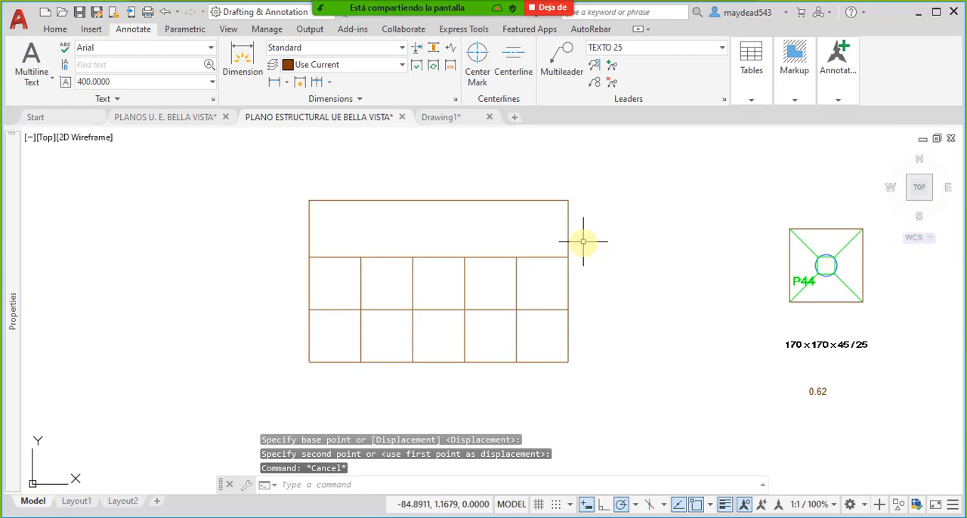
- Enter CUANTIFICACION DE EXCAVACIONES as the title in the table's merged top row
click(560, 201)
click(430, 205)
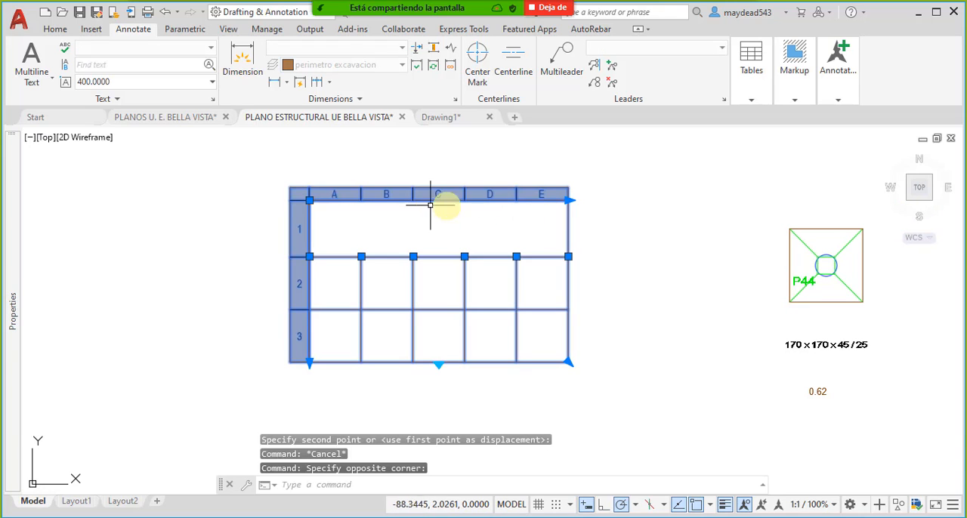
key(Escape)
click(382, 231)
double_click(378, 231)
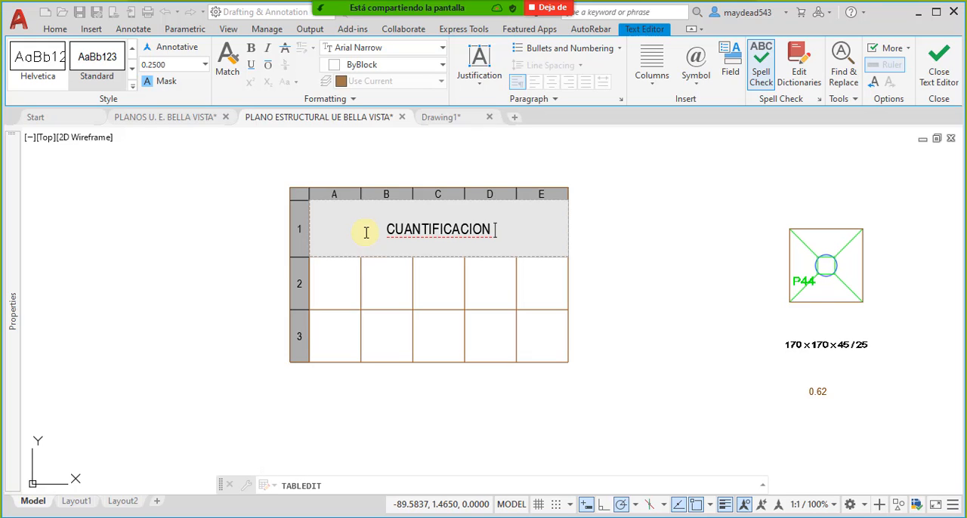
text(DE EXCA)
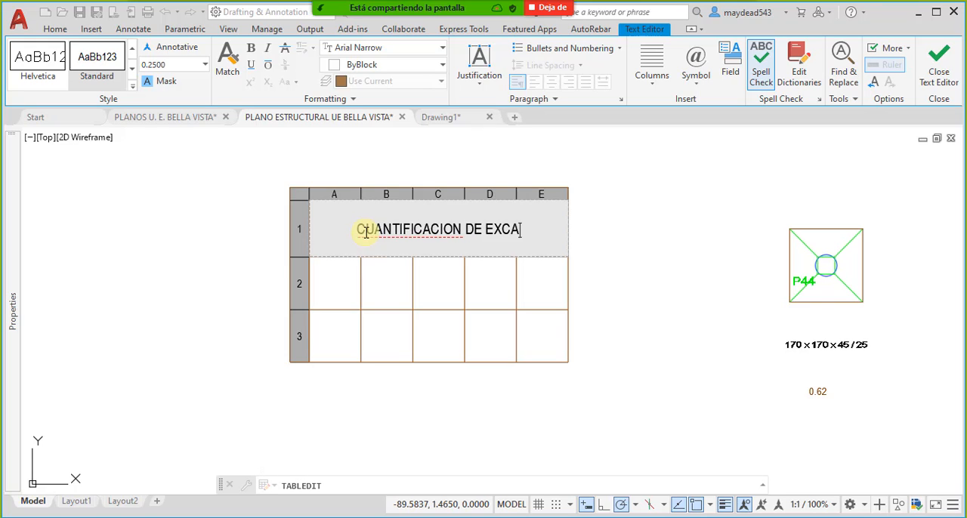
text(VACIONES)
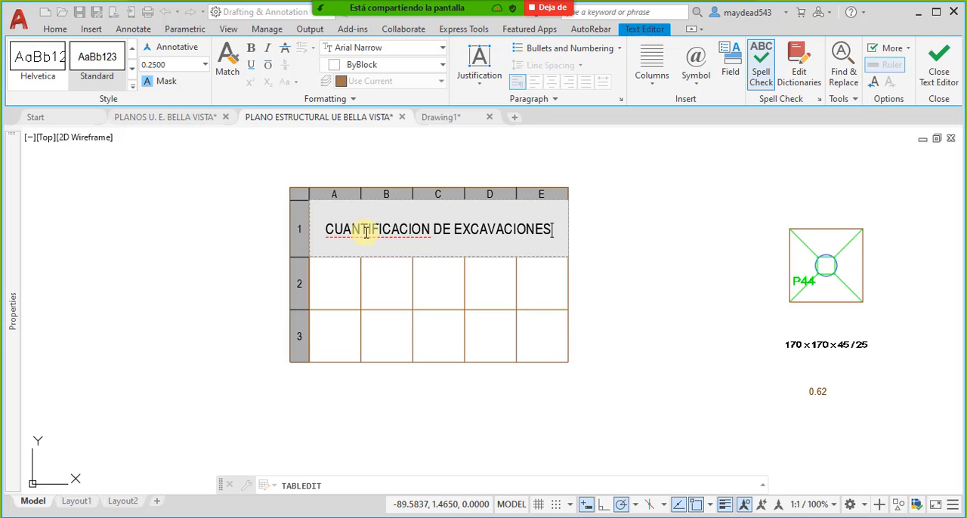
click(615, 274)
click(370, 257)
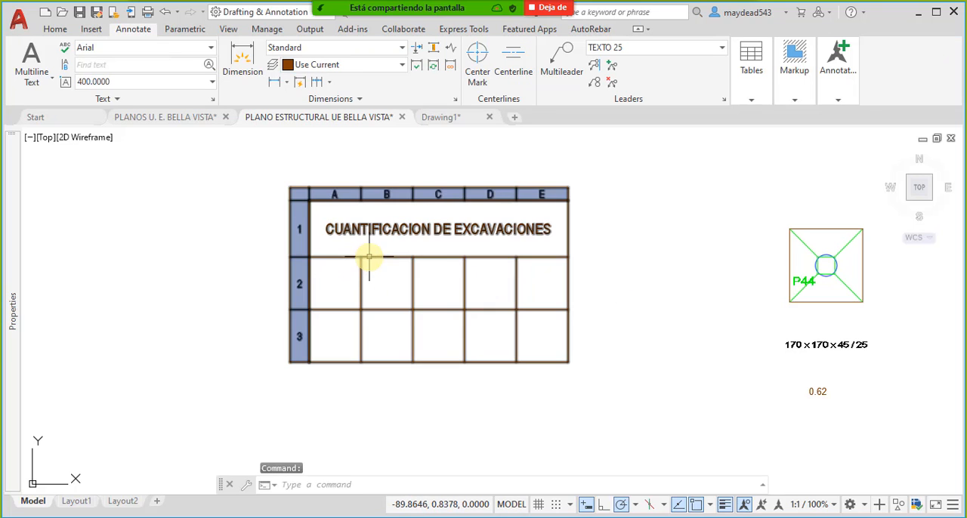
key(Escape)
- Fill the first two header cells of row 2 with Nº and ANCHO X
click(346, 278)
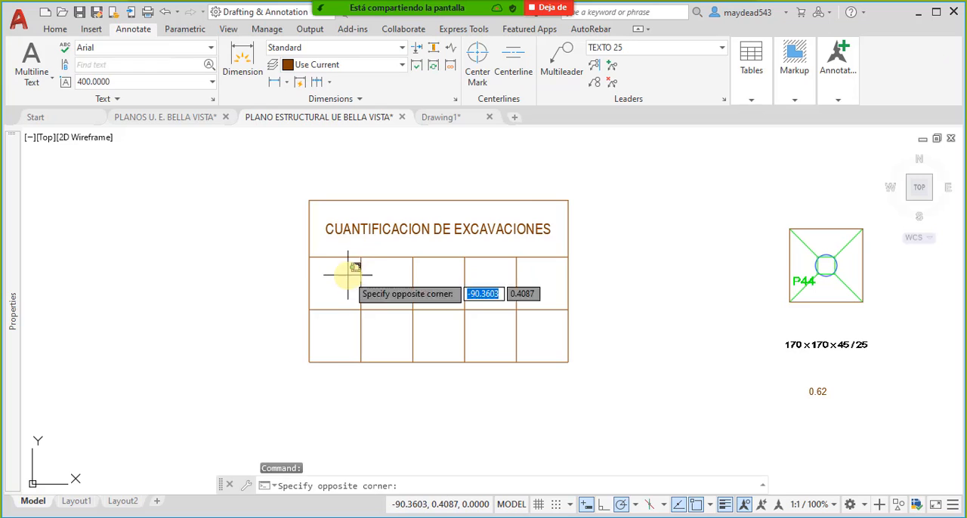
double_click(347, 281)
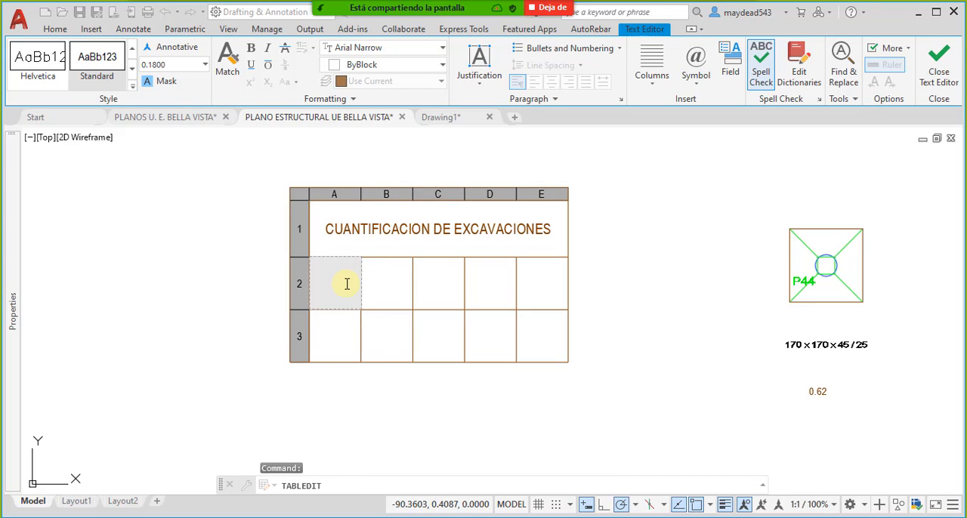
click(400, 293)
click(395, 287)
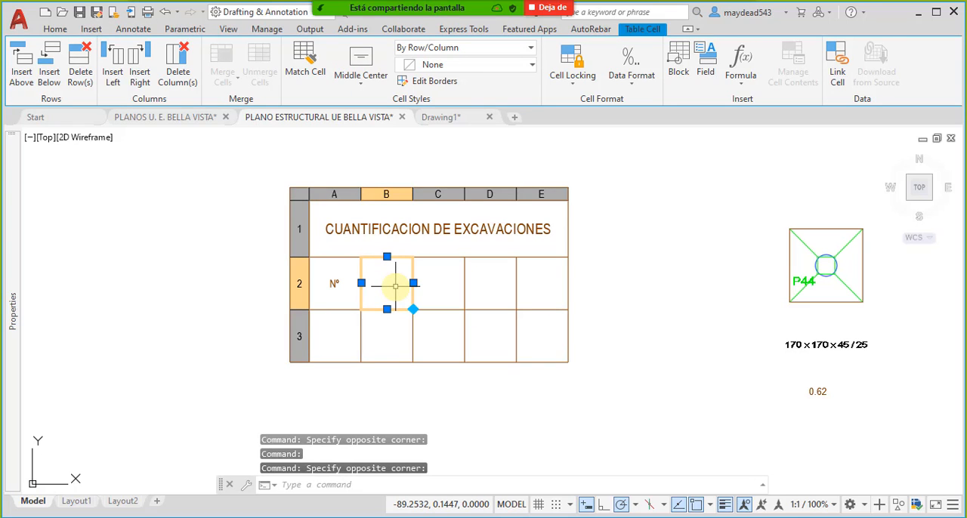
text(ANCHO X)
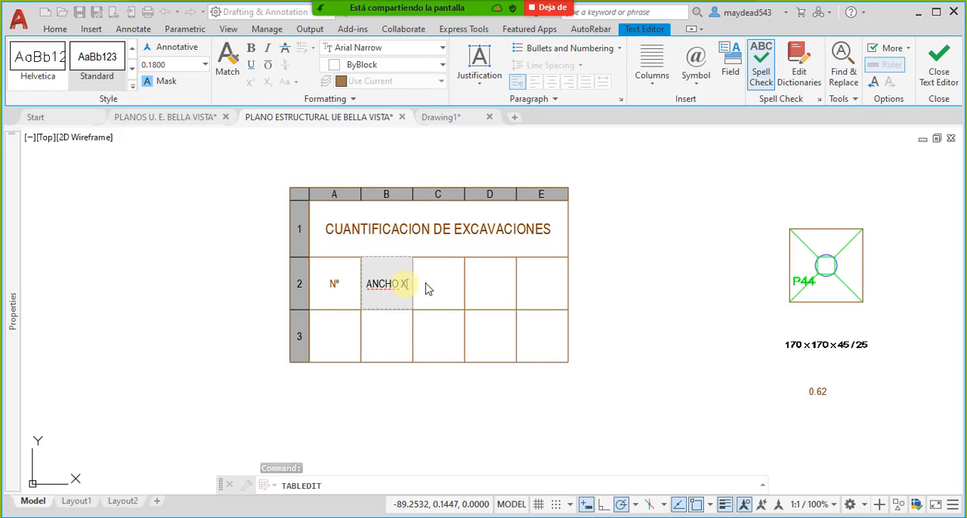
click(427, 289)
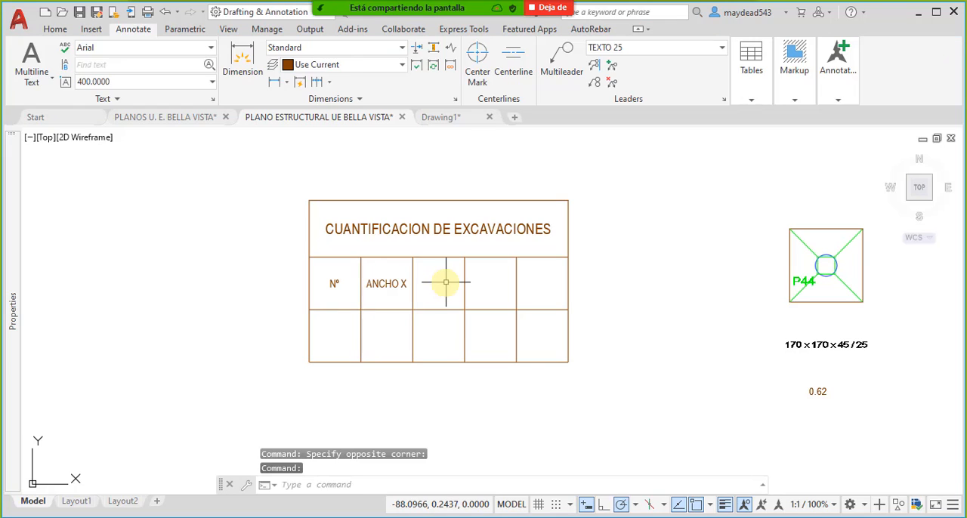
- Label the header cells in columns C and D as ANCHO Y and ALTO Z
click(444, 281)
text(ANCHO Y)
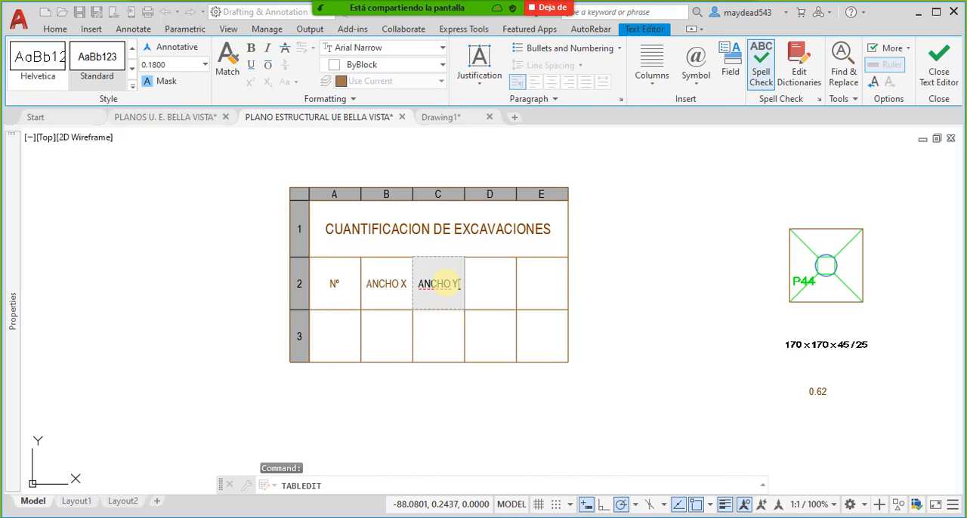
click(488, 291)
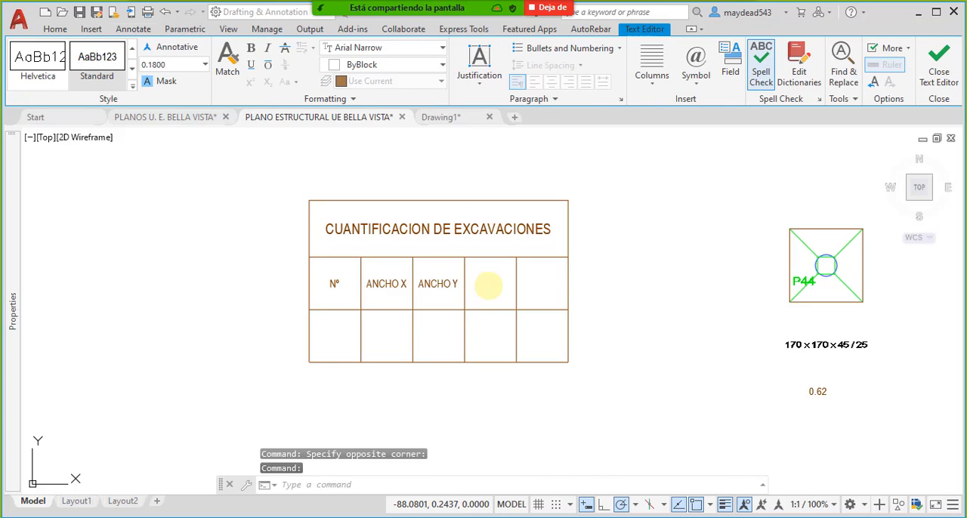
click(493, 288)
text(ALTO Z)
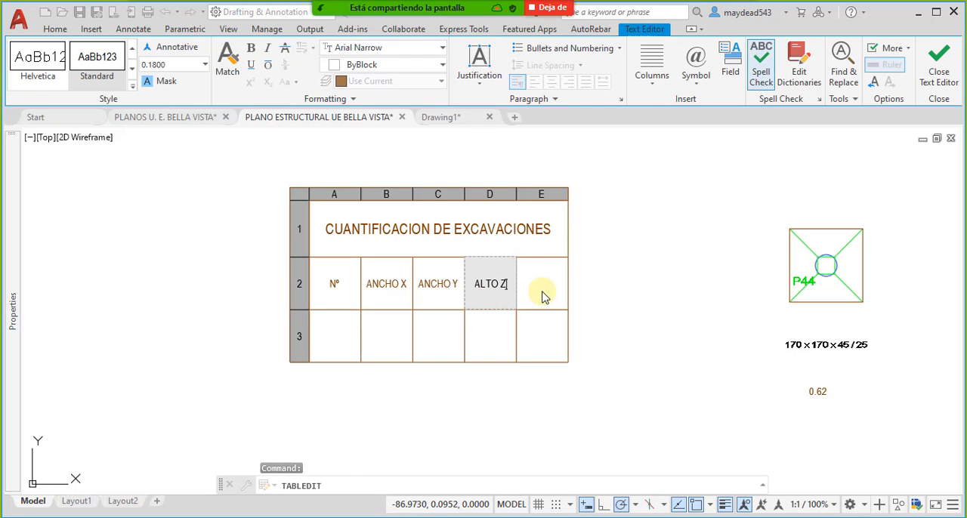
click(543, 295)
- Enter SUBTOTAL as the header of the last column, E
click(545, 285)
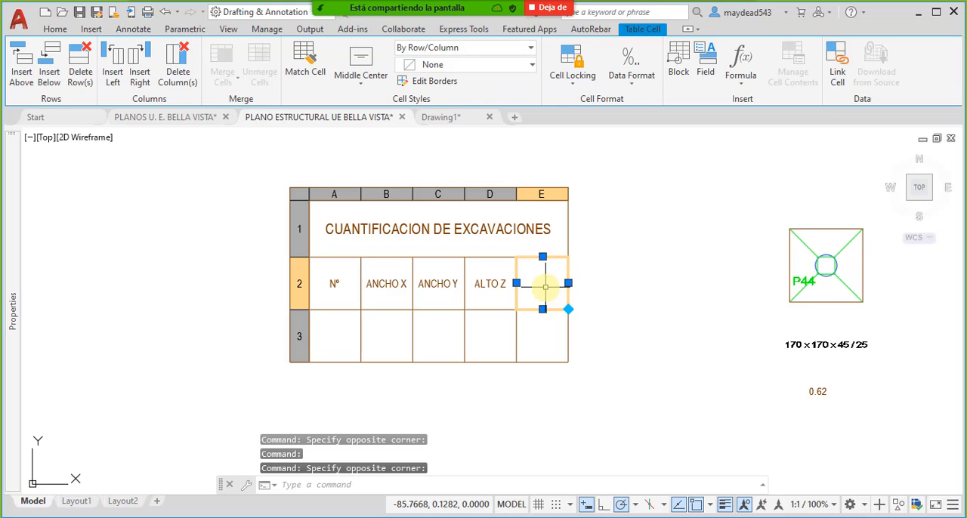
text(SUBTOTAL)
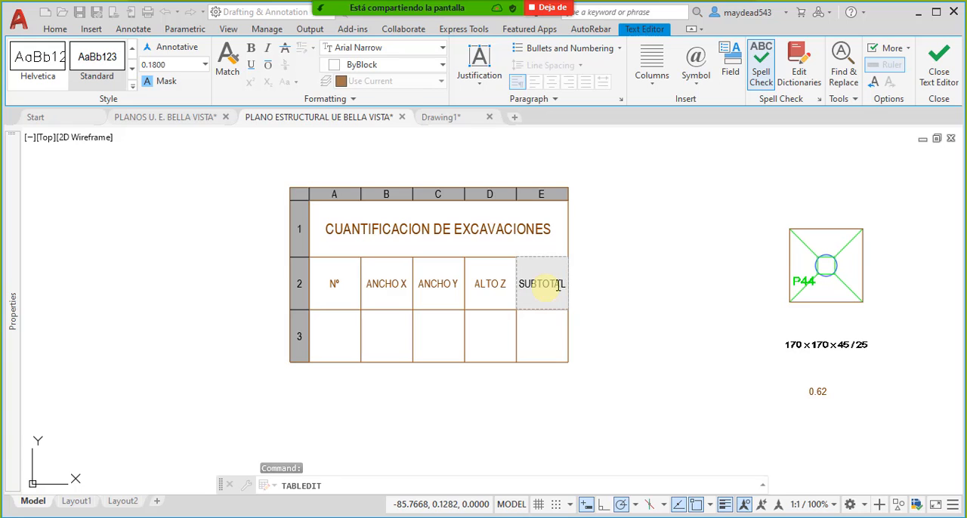
click(590, 251)
- Stretch the table's width uniformly from its upper-right corner by about a third so the headers have more room
click(568, 226)
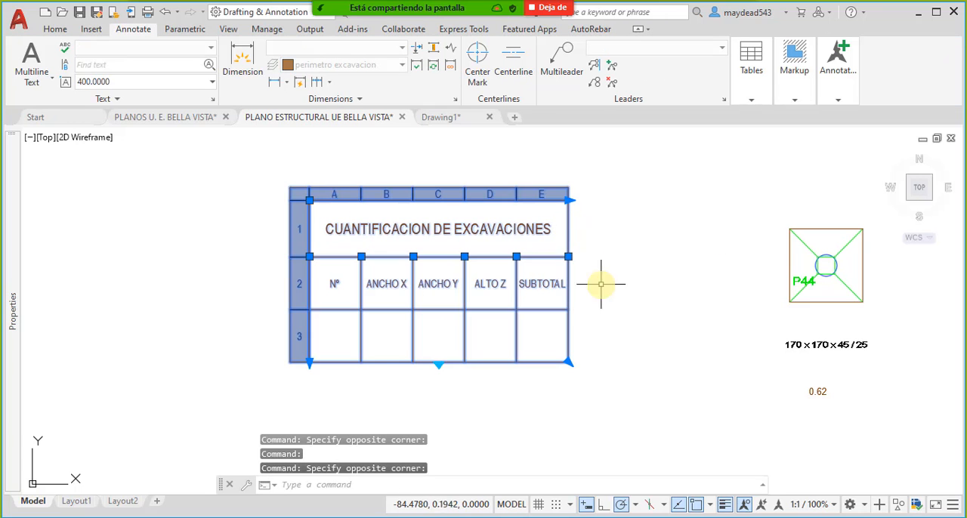
click(569, 200)
click(654, 200)
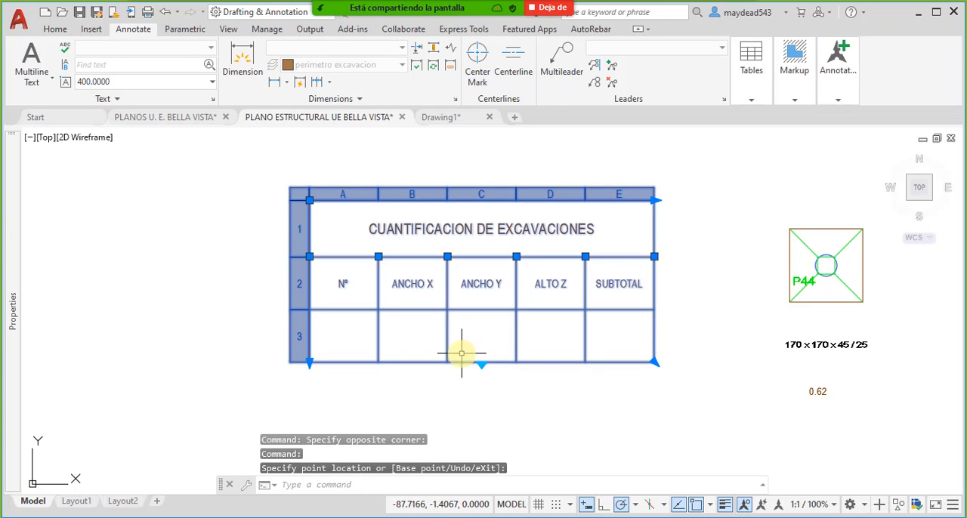
- Activate table breaking on the excavation table, with the break height set at the bottom edge of its last row
click(483, 365)
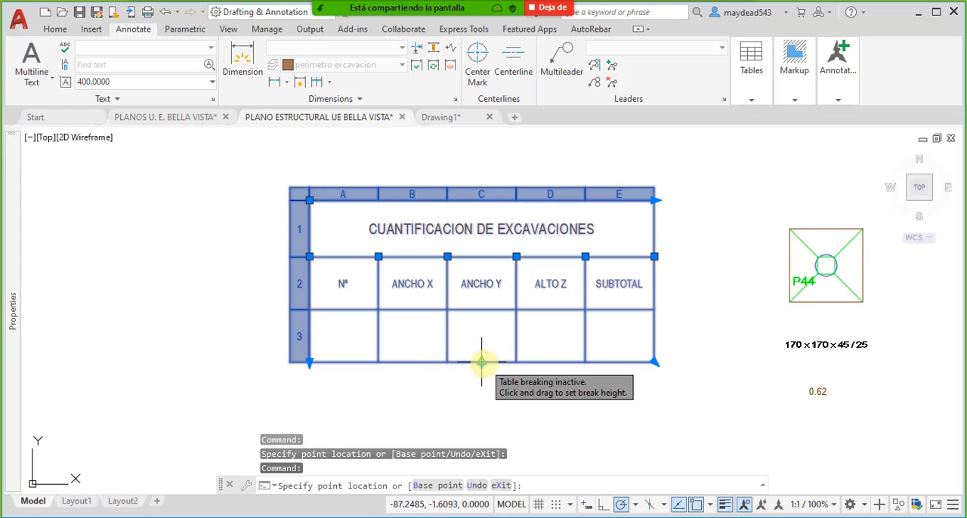
key(Escape)
click(482, 365)
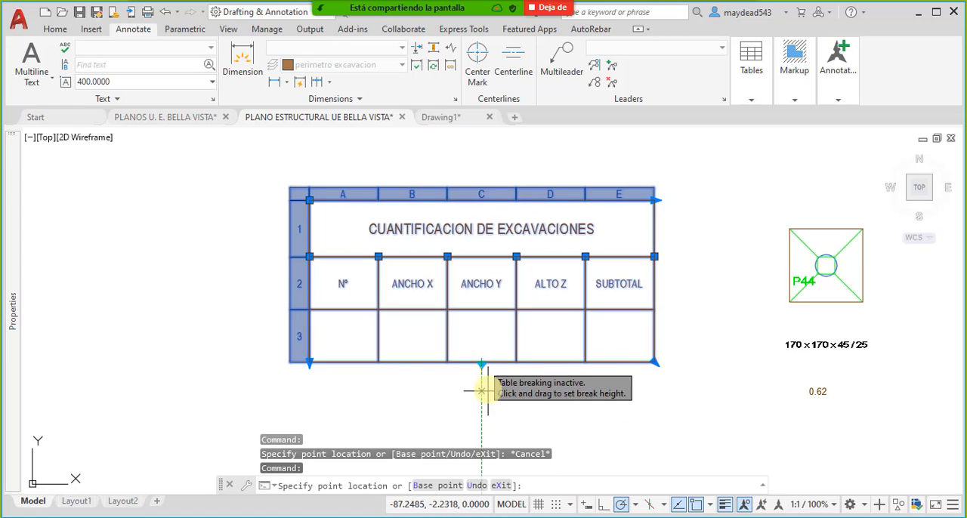
click(482, 394)
click(481, 395)
click(482, 361)
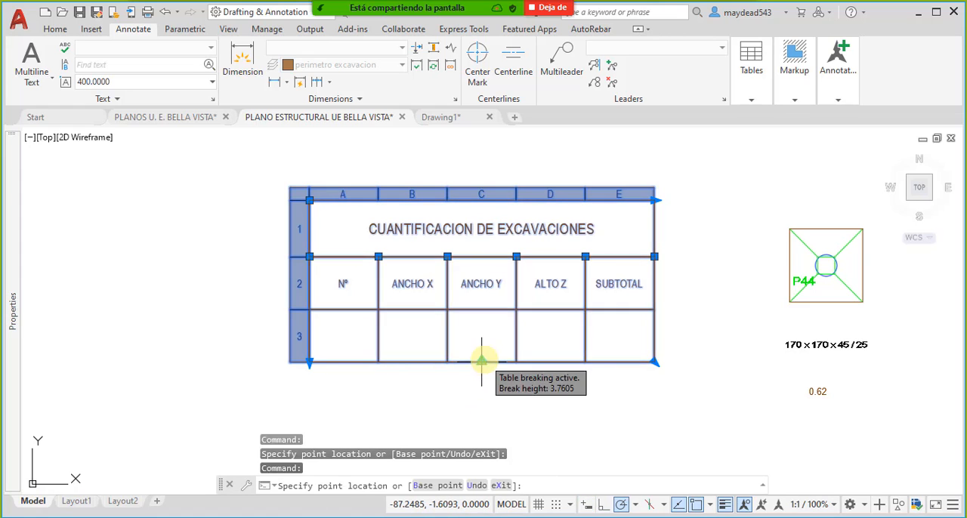
click(485, 392)
key(Escape)
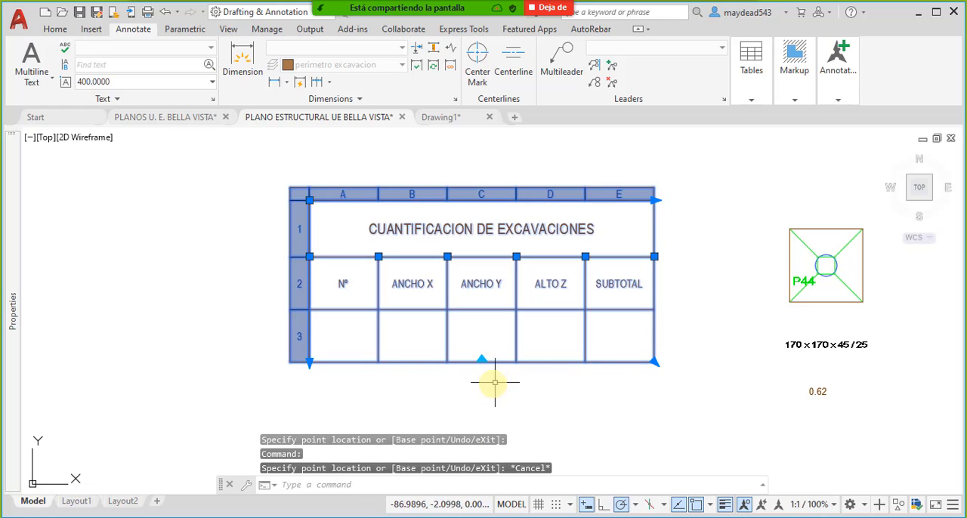
- Stretch the table from its lower-right corner to make the columns wider and the rows slightly shorter
click(655, 363)
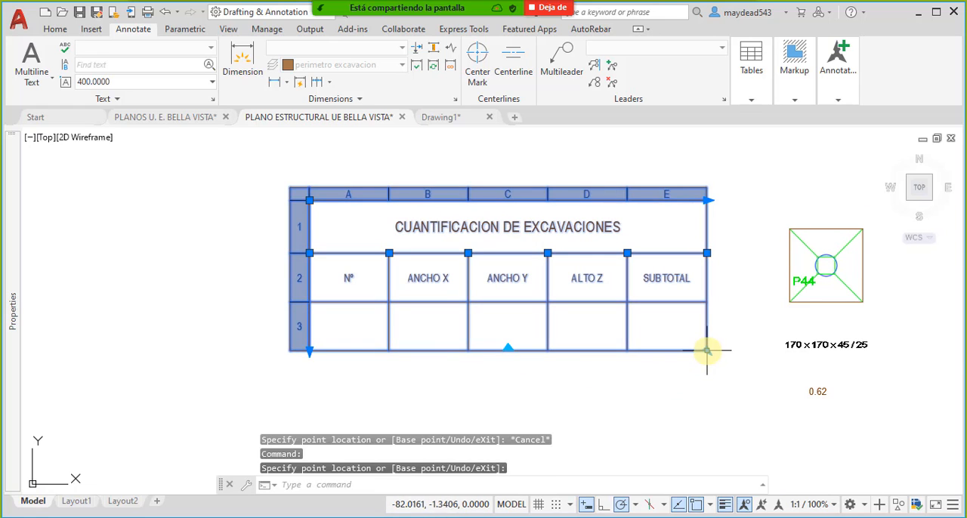
click(350, 337)
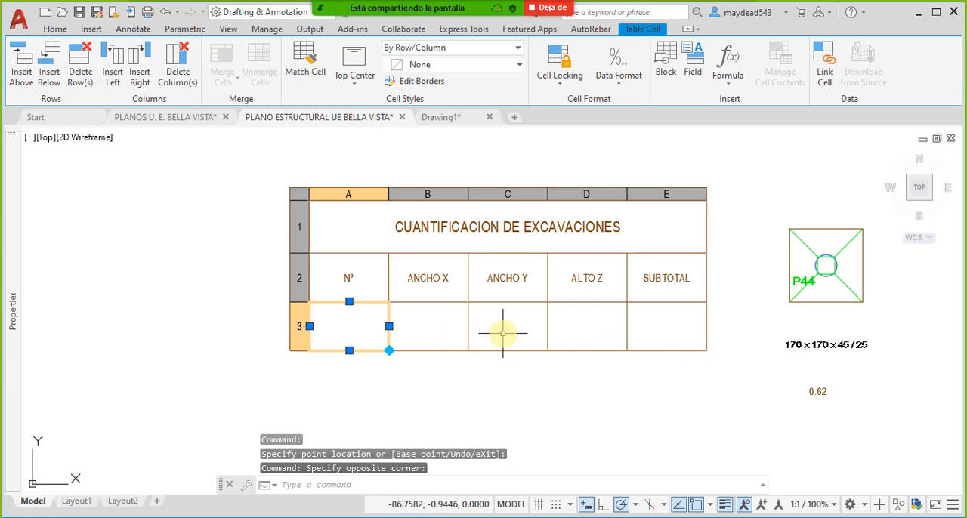
key(Return)
key(Escape)
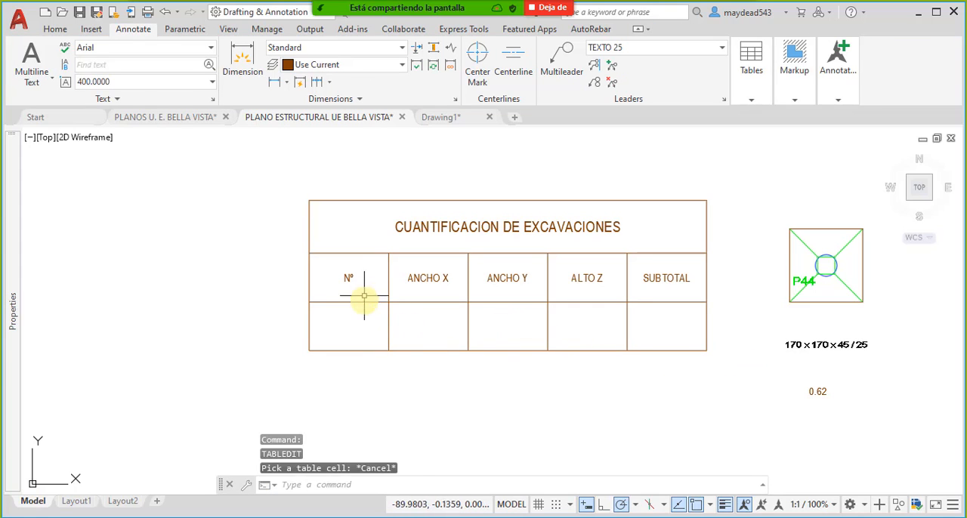
- Enter 1 in the empty cell A3 below the Nº header
click(364, 296)
click(372, 325)
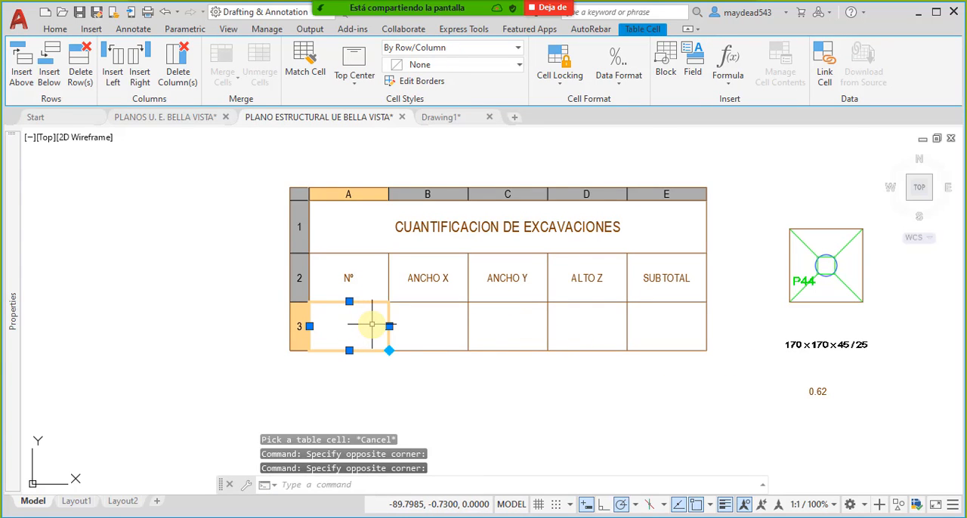
text(1)
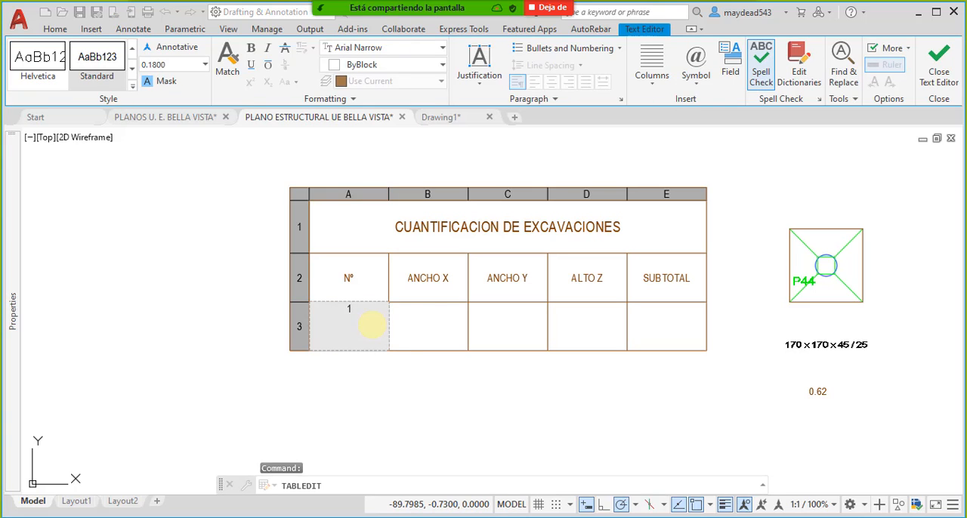
click(427, 323)
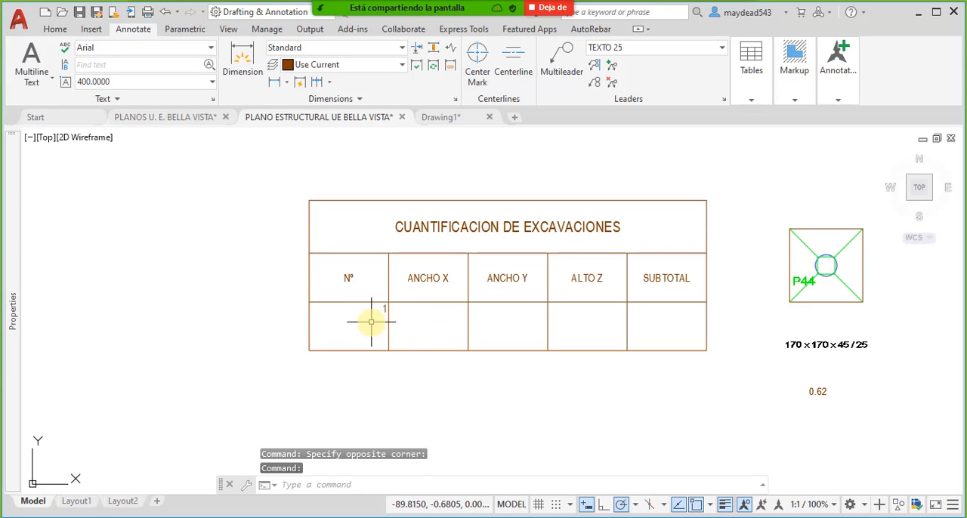
- Select the empty cell B3 below the ANCHO X header
click(371, 321)
click(424, 325)
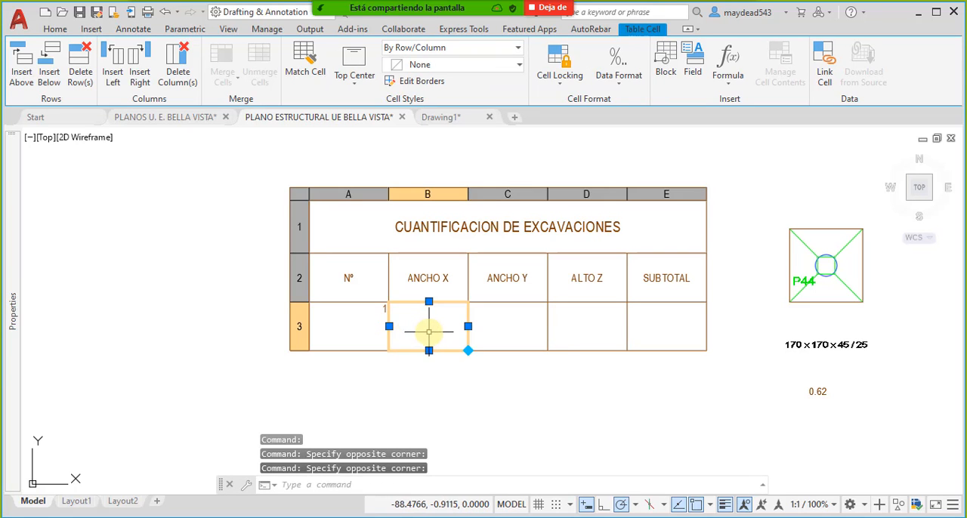
middle_drag(543, 328, 525, 333)
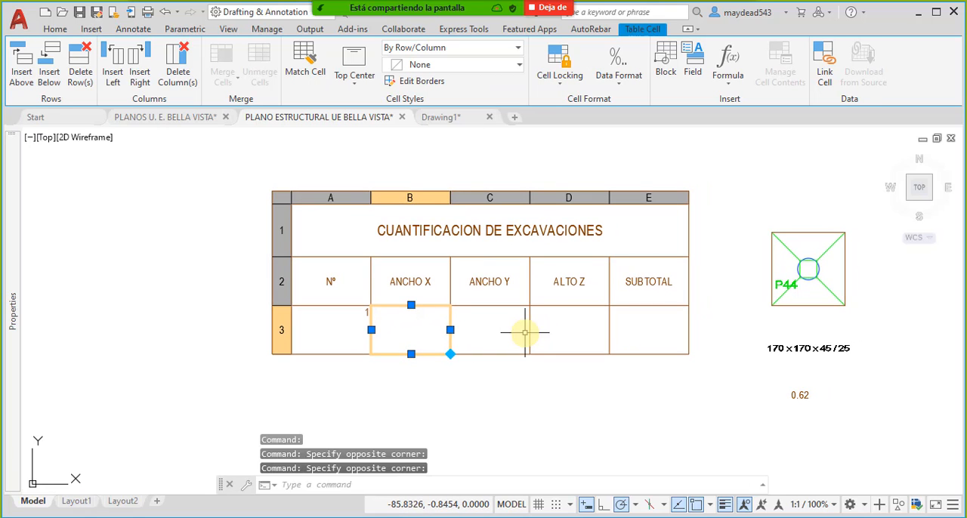
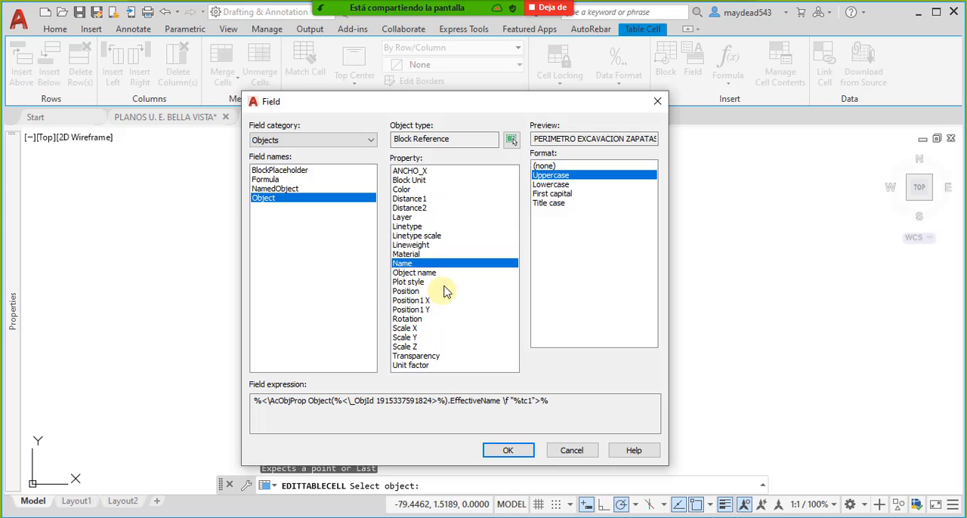
- Examine the perimeter block's properties available for a table field, including ANCHO_X, Block Unit, Distance1, Layer, Position1 X and Unit factor
click(415, 172)
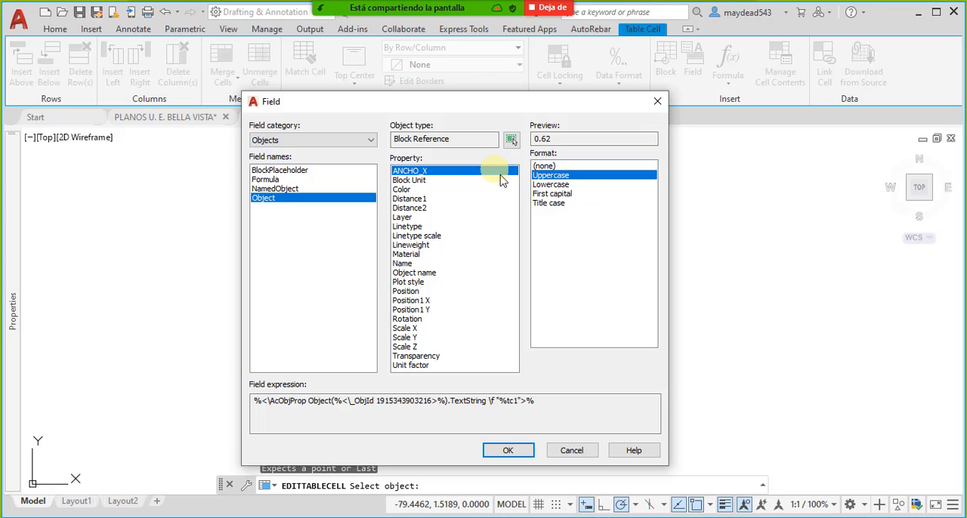
click(423, 181)
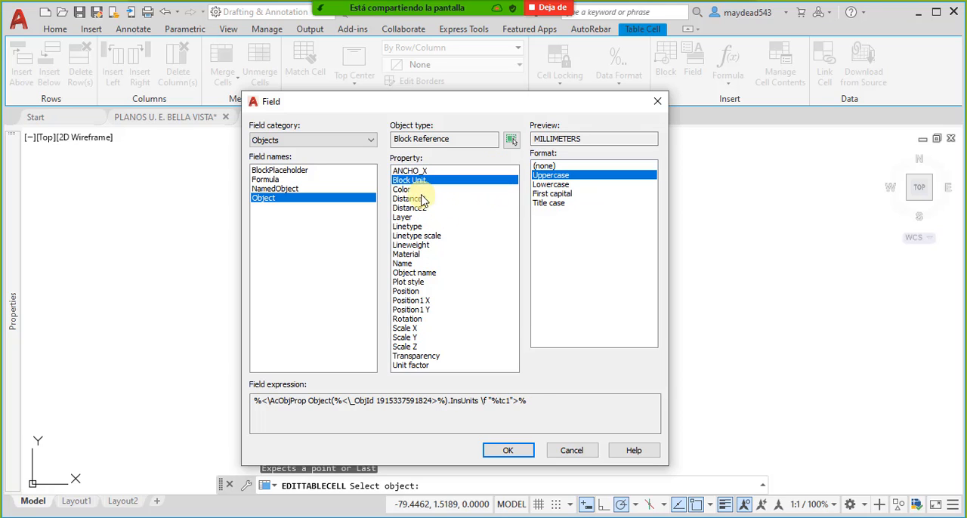
click(423, 200)
click(415, 218)
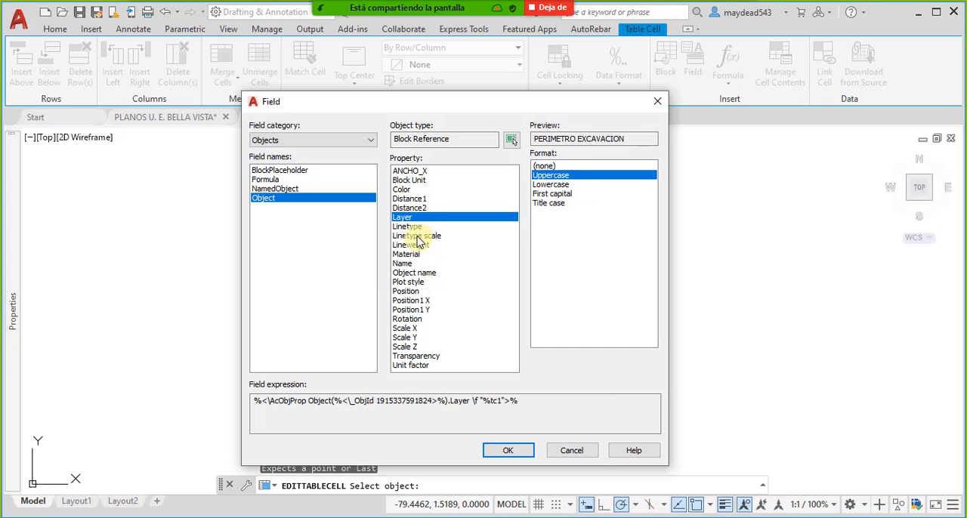
click(422, 236)
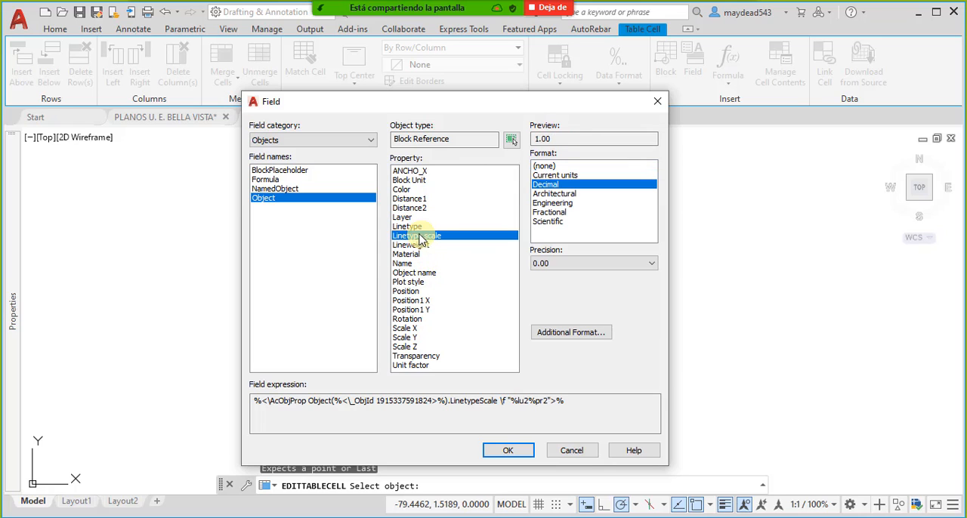
click(412, 263)
click(408, 254)
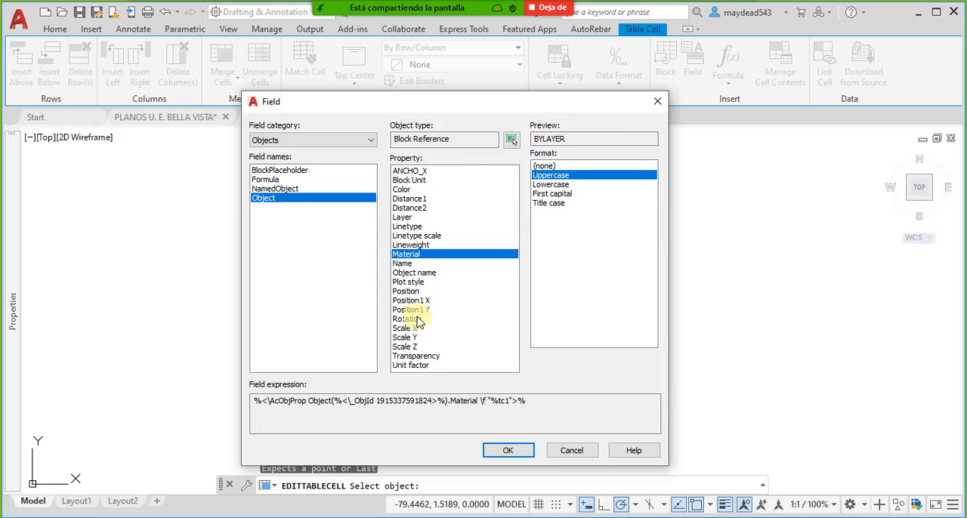
click(420, 301)
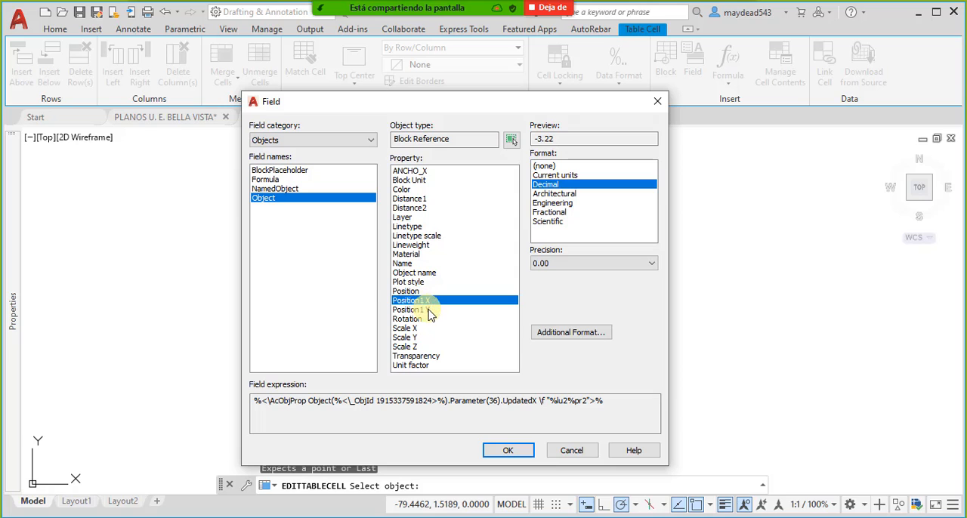
click(417, 310)
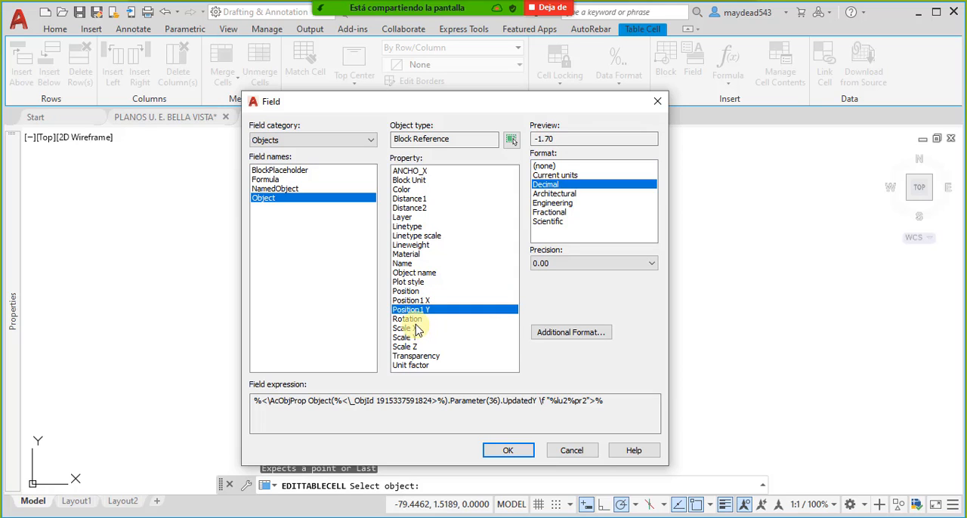
click(416, 320)
click(428, 367)
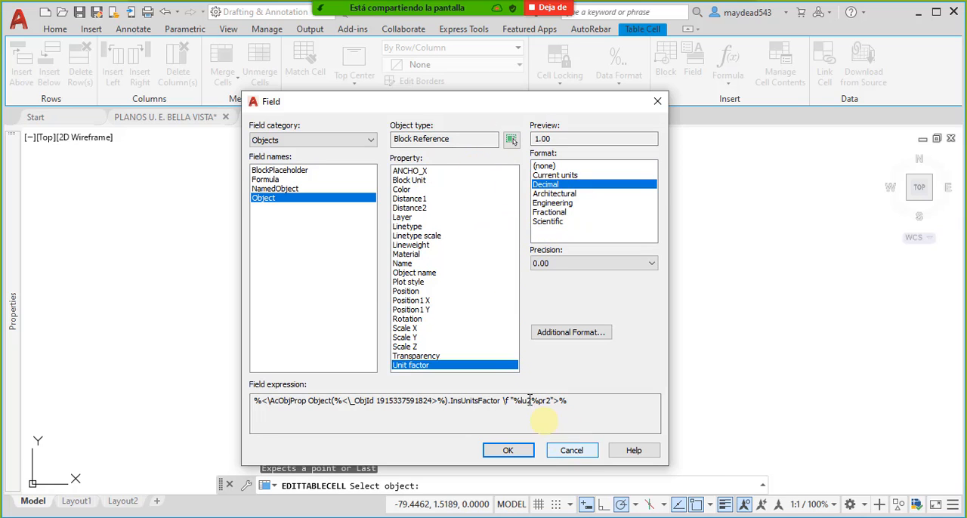
click(403, 189)
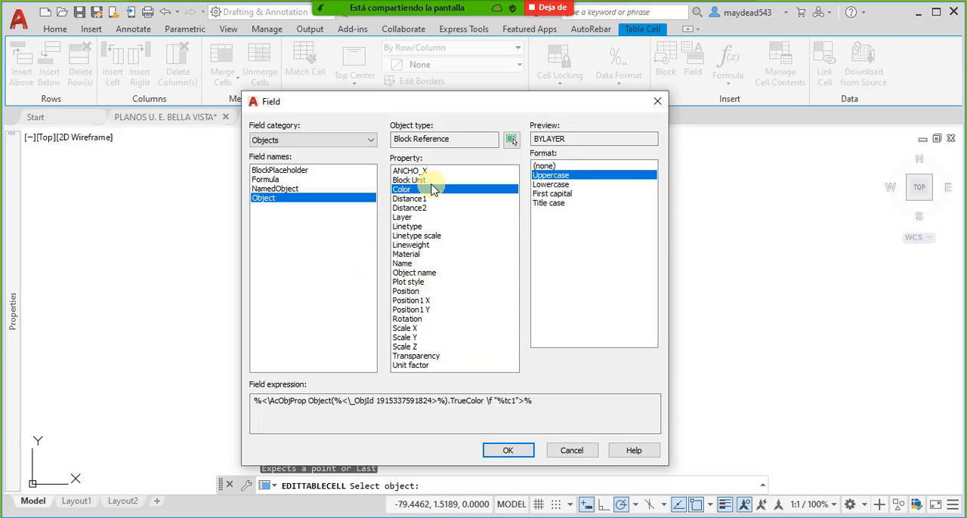
click(572, 451)
key(Escape)
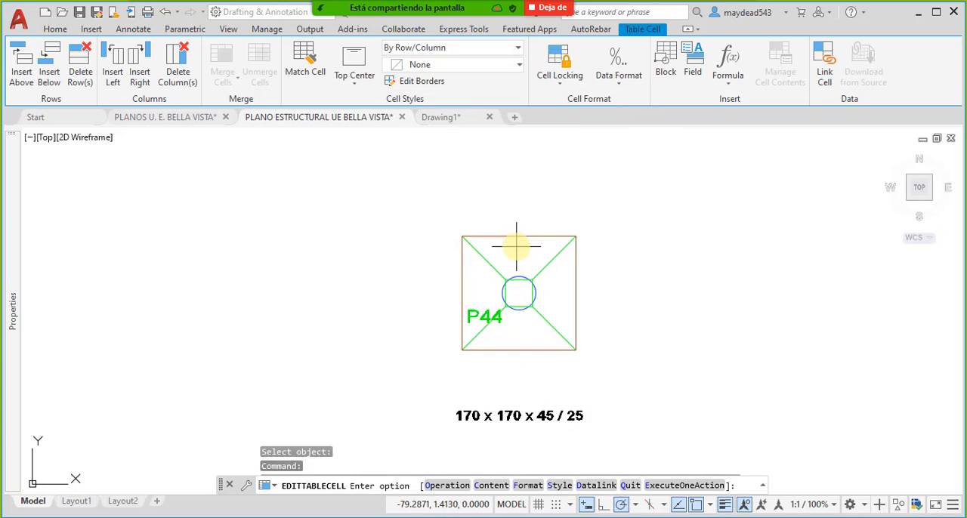
key(Escape)
- Explode the excavation perimeter block around footing P44
click(505, 239)
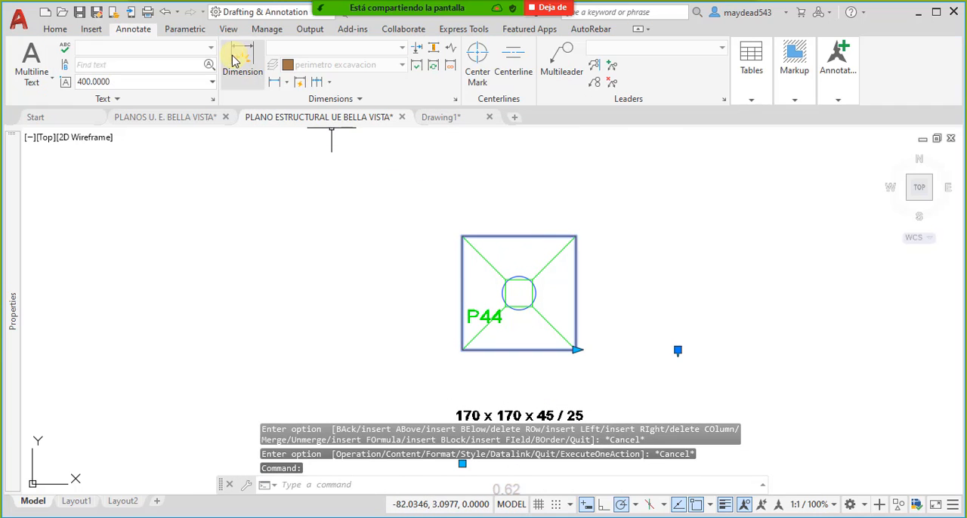
click(55, 29)
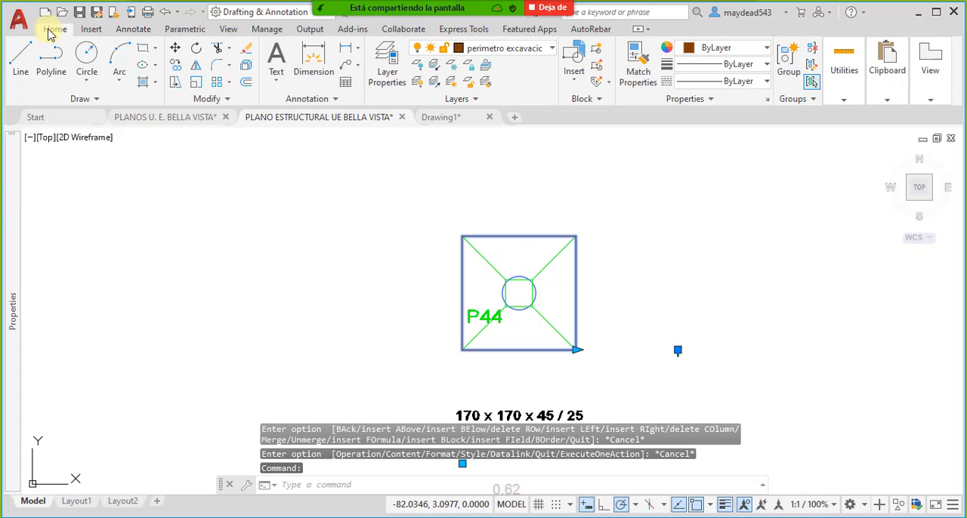
click(247, 68)
key(Escape)
click(514, 237)
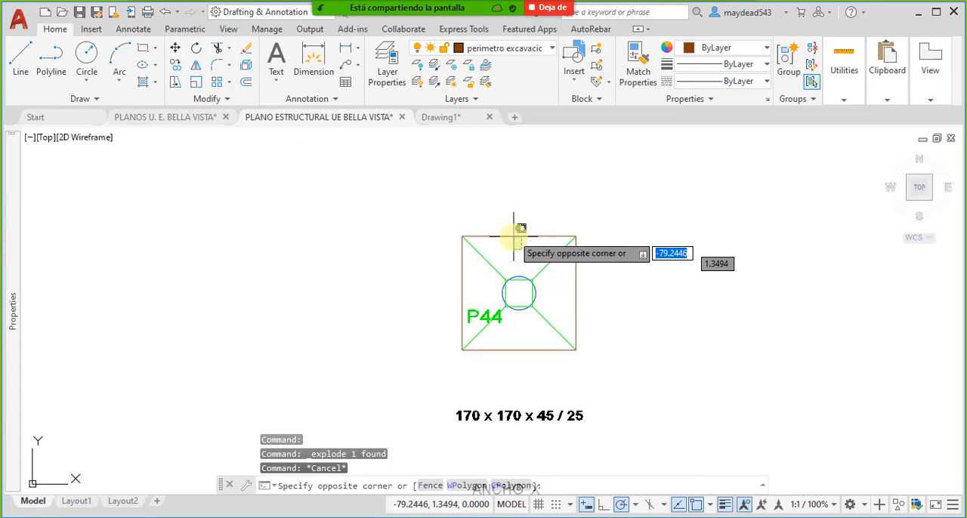
click(557, 242)
click(583, 277)
click(567, 309)
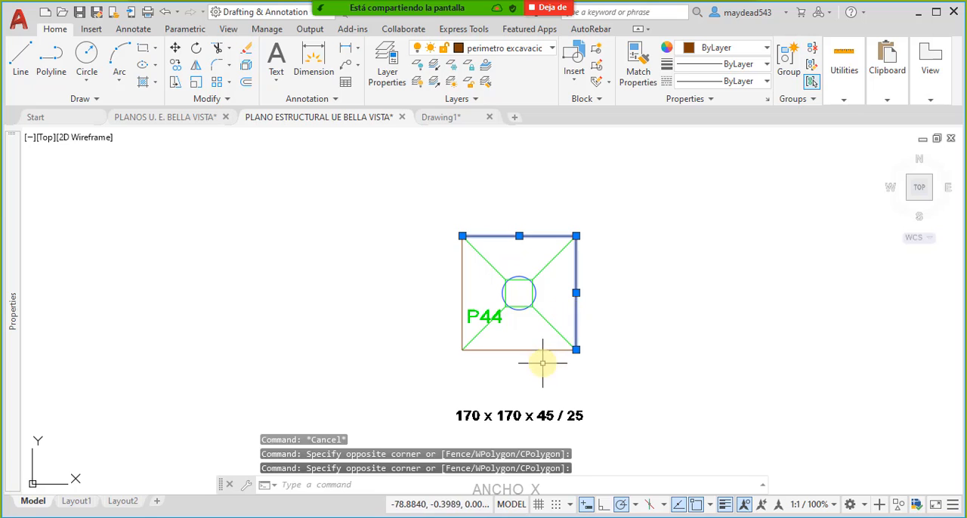
key(Escape)
- Erase the four loose perimeter lines around footing P44
click(496, 281)
click(447, 270)
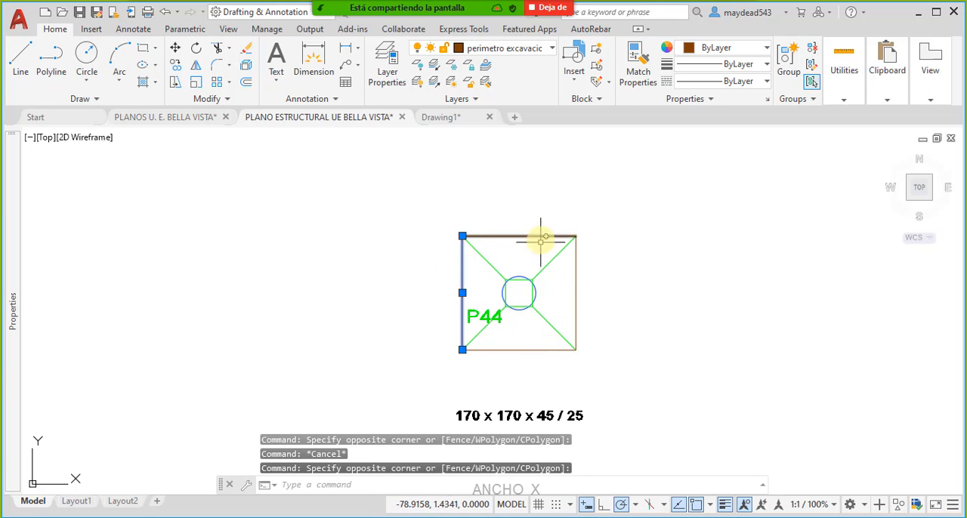
click(540, 251)
click(505, 202)
click(602, 294)
click(573, 279)
click(547, 367)
click(514, 348)
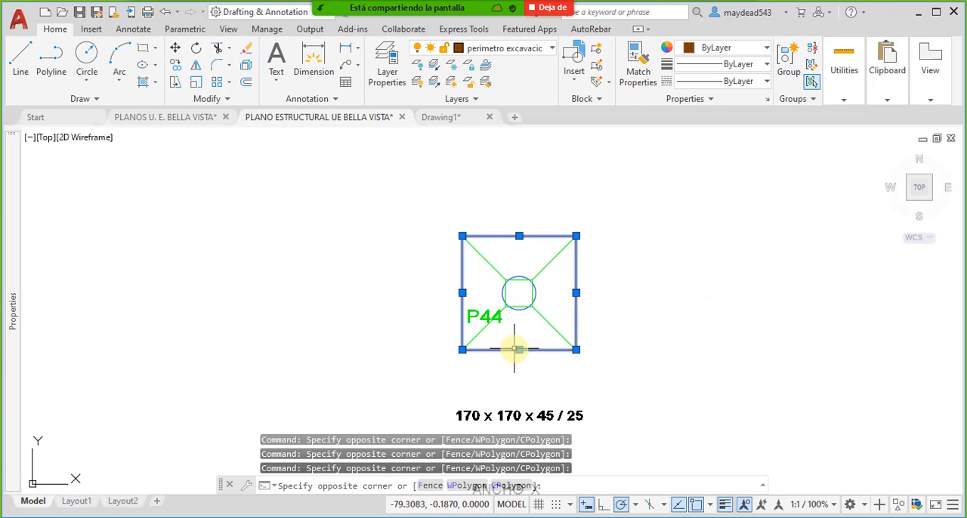
key(Delete)
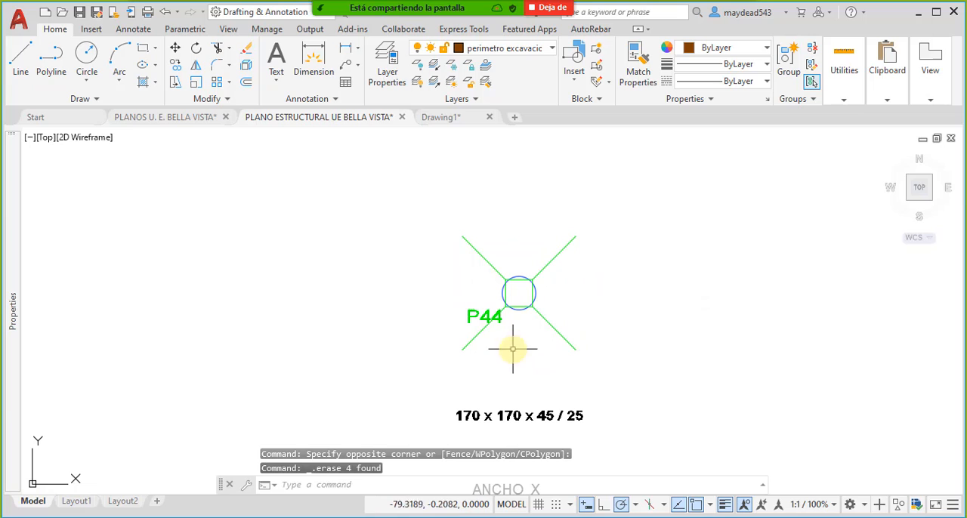
- Draw a rectangle around footing P44 through the outer ends of its diagonal lines
click(144, 53)
click(462, 236)
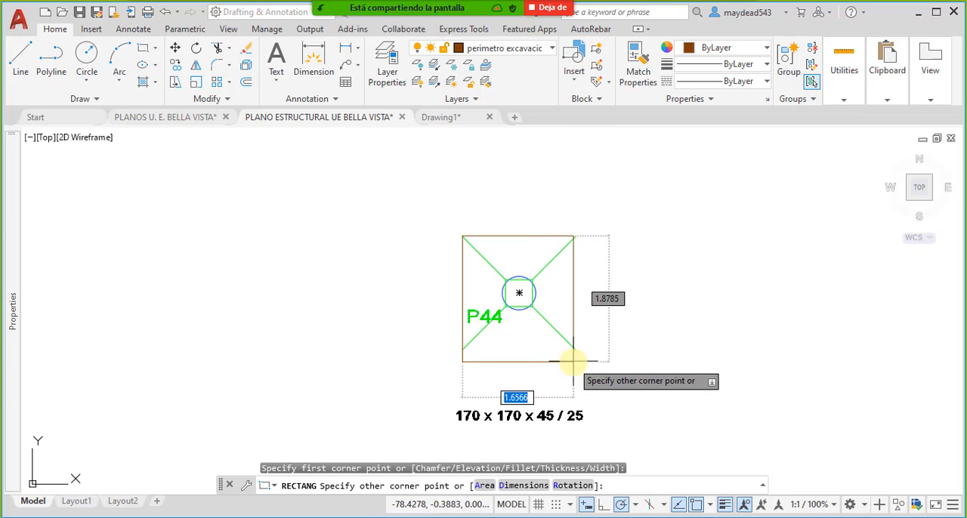
click(573, 361)
- Start an Object field in the empty row 3 cell below SUBTOTAL and link it to the rectangle around footing P44
scroll(559, 310, down, 5)
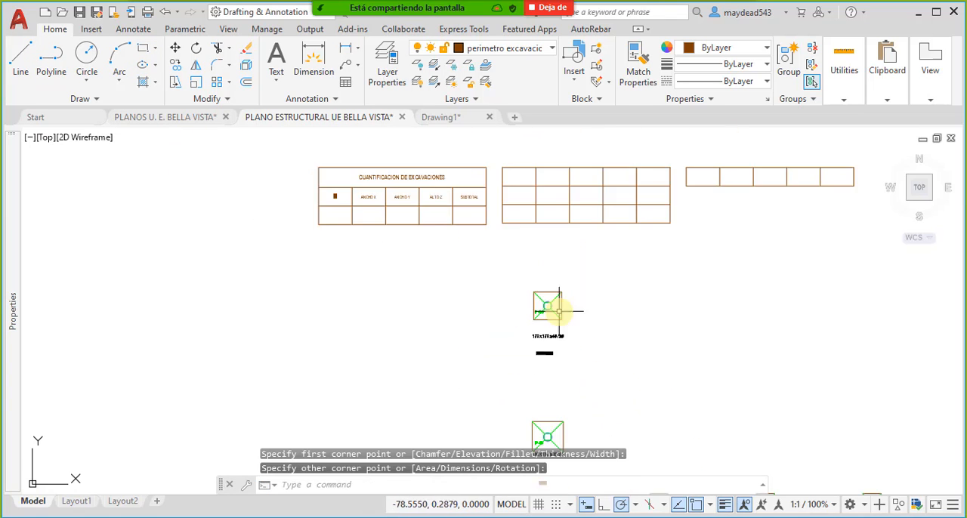
scroll(560, 311, up, 4)
click(437, 179)
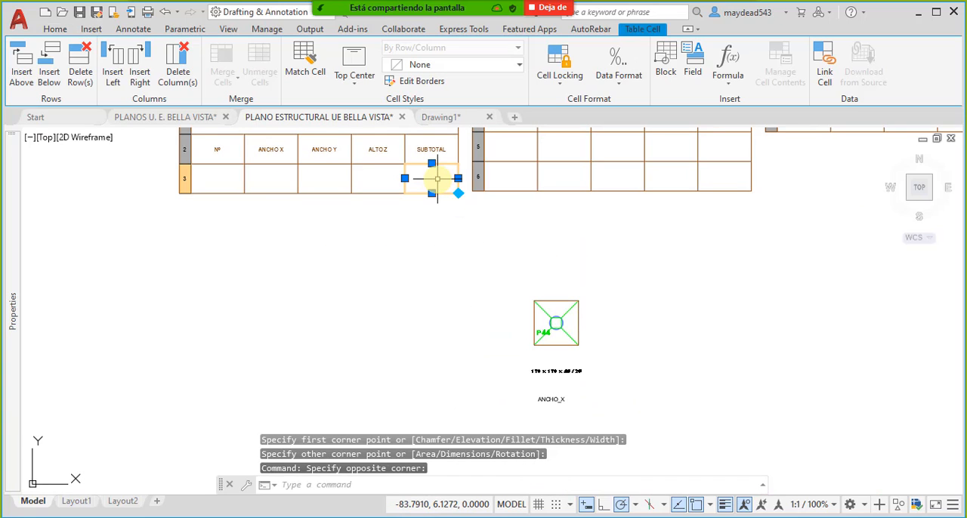
click(689, 75)
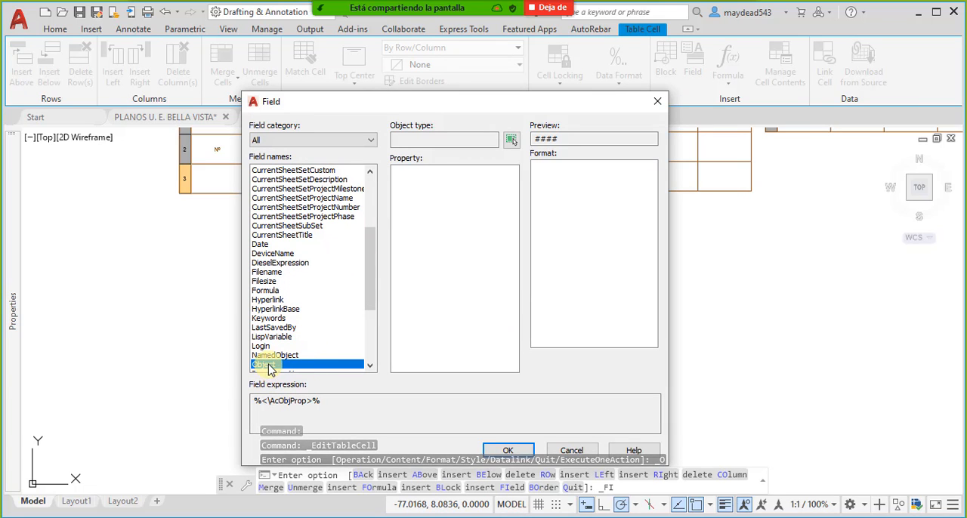
click(507, 144)
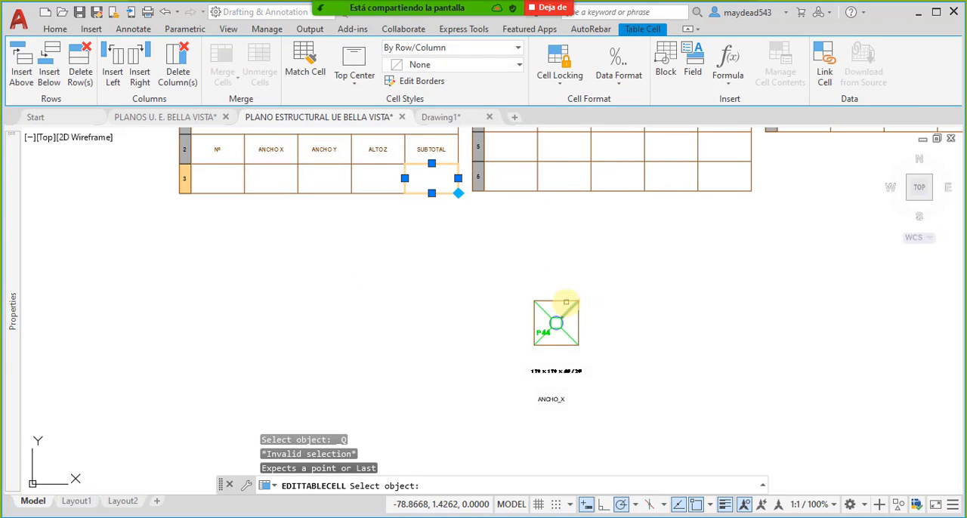
click(566, 307)
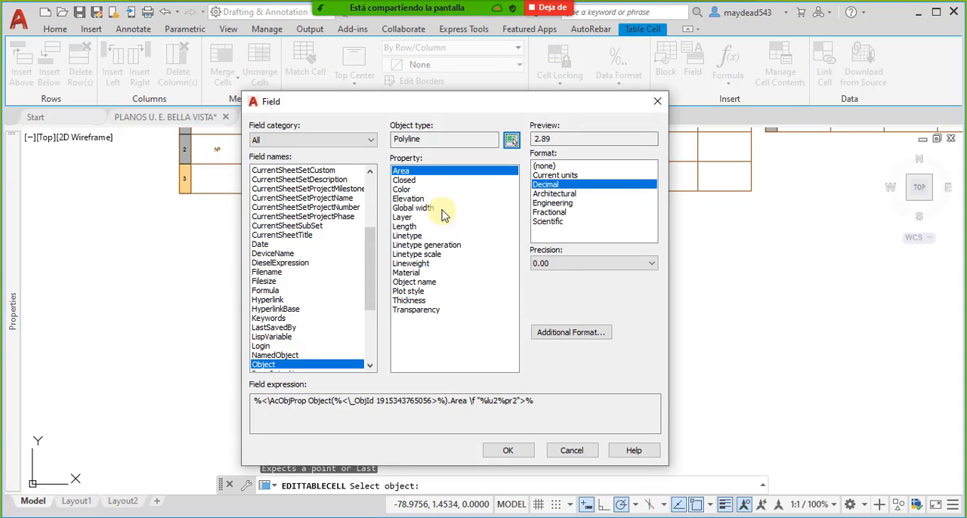
- Compare the polyline's Closed, Length and Area properties and insert Area into the cell in Decimal format with 0.00 precision
click(405, 179)
click(403, 172)
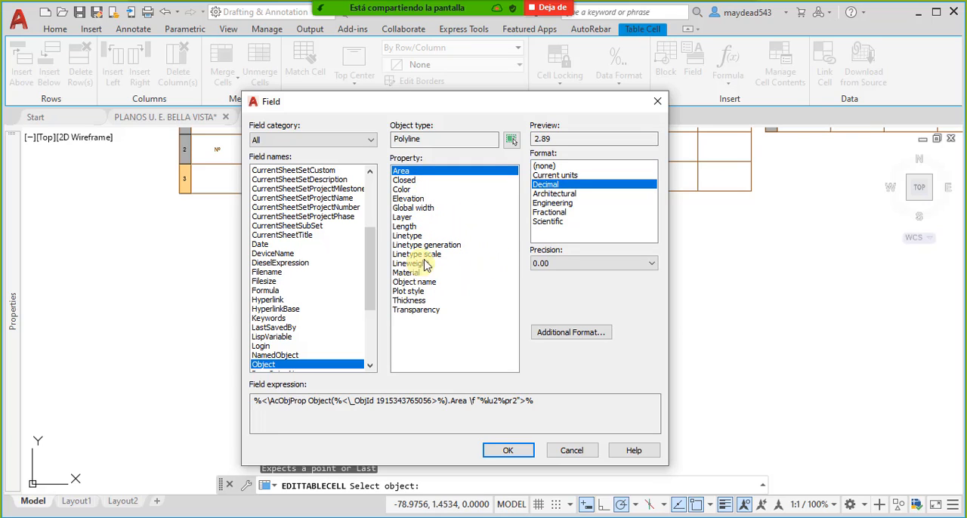
click(407, 227)
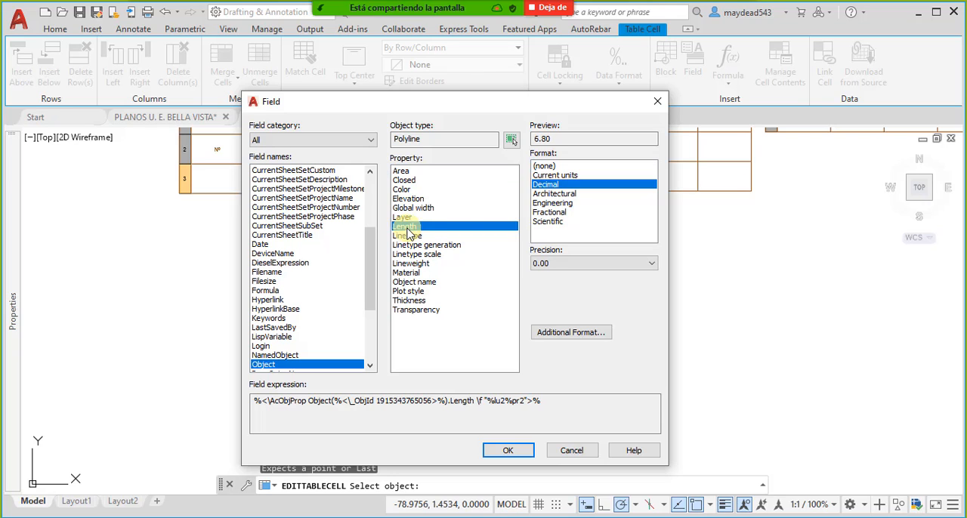
click(401, 173)
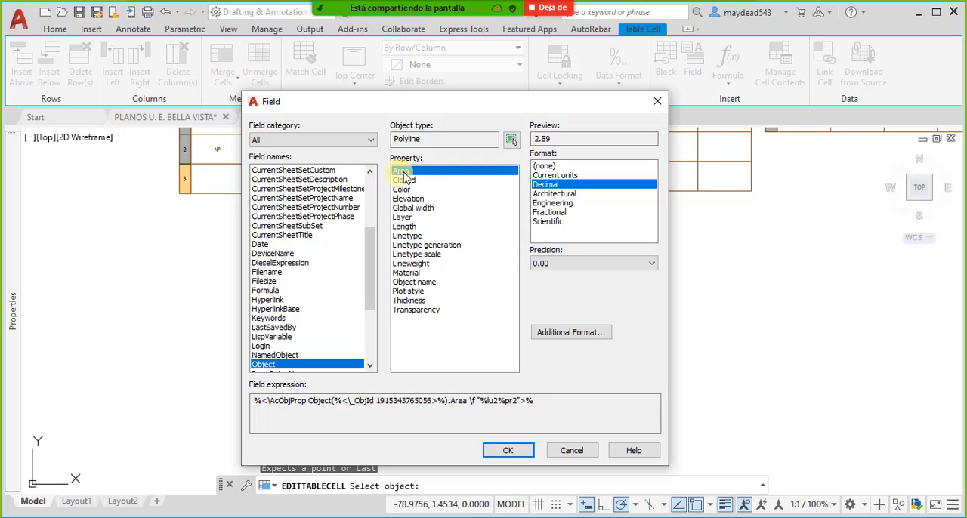
click(508, 450)
scroll(434, 163, up, 6)
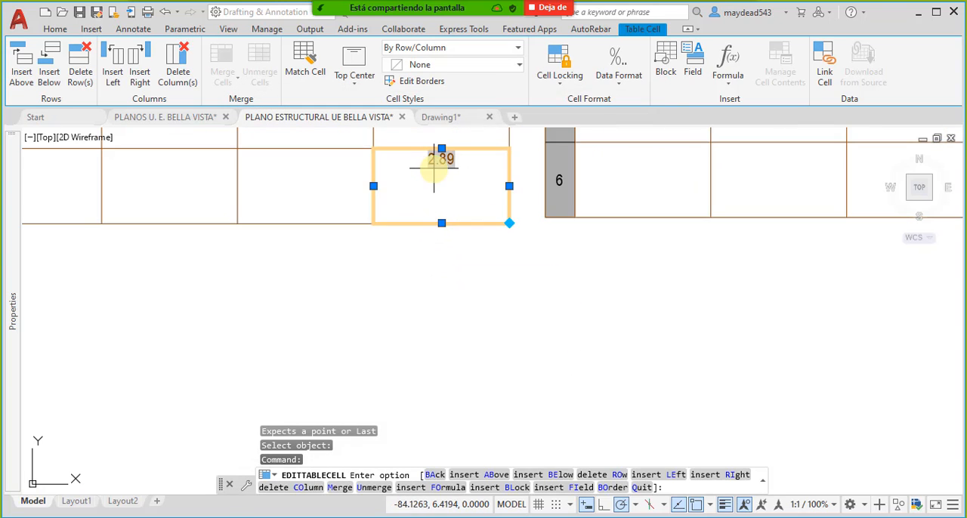
middle_drag(469, 298, 472, 291)
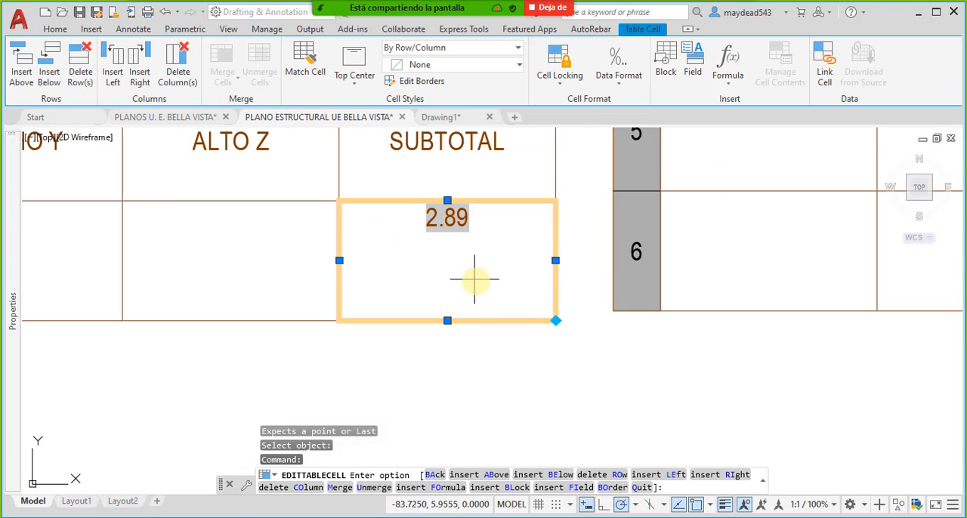
key(Escape)
scroll(504, 297, down, 2)
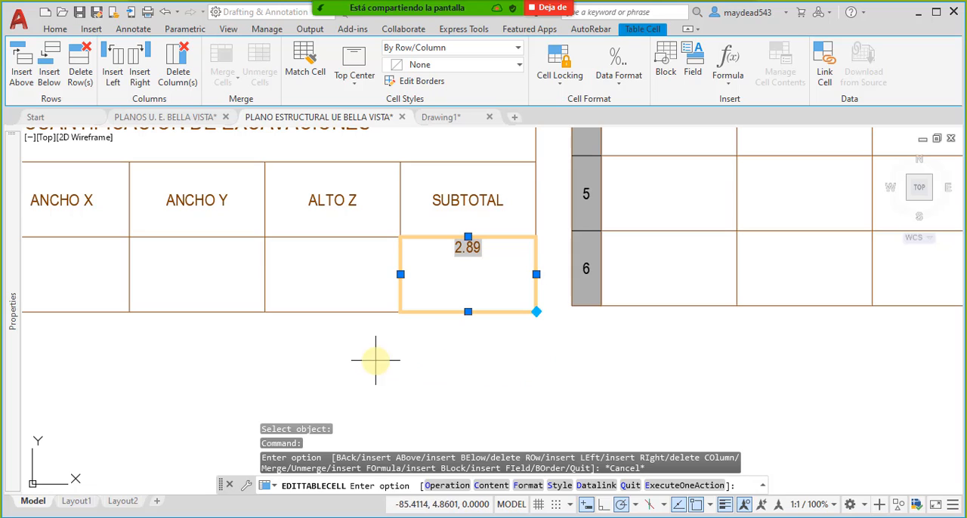
scroll(408, 344, down, 2)
key(Escape)
key(Escape)
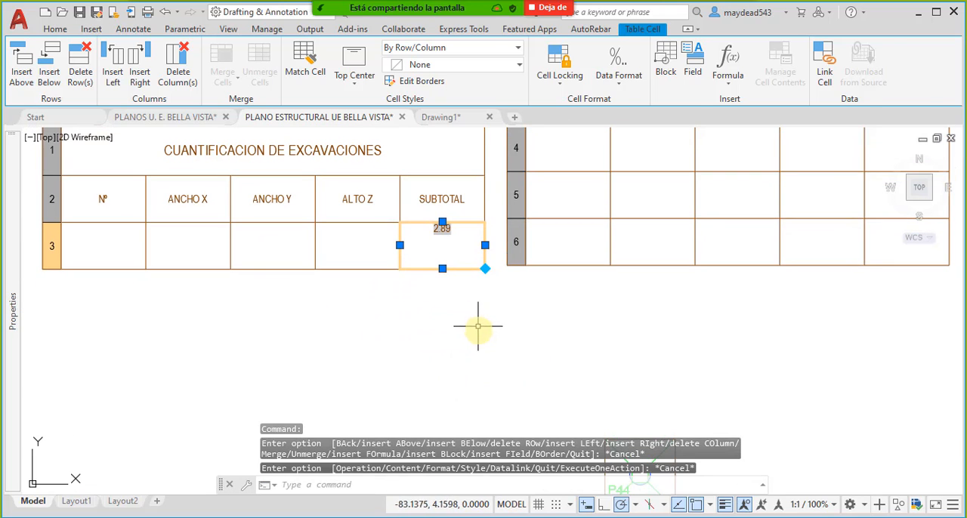
- Measure the area of the rectangle around footing P44 with the AREA command by picking its four corners
scroll(472, 301, down, 4)
scroll(532, 340, up, 5)
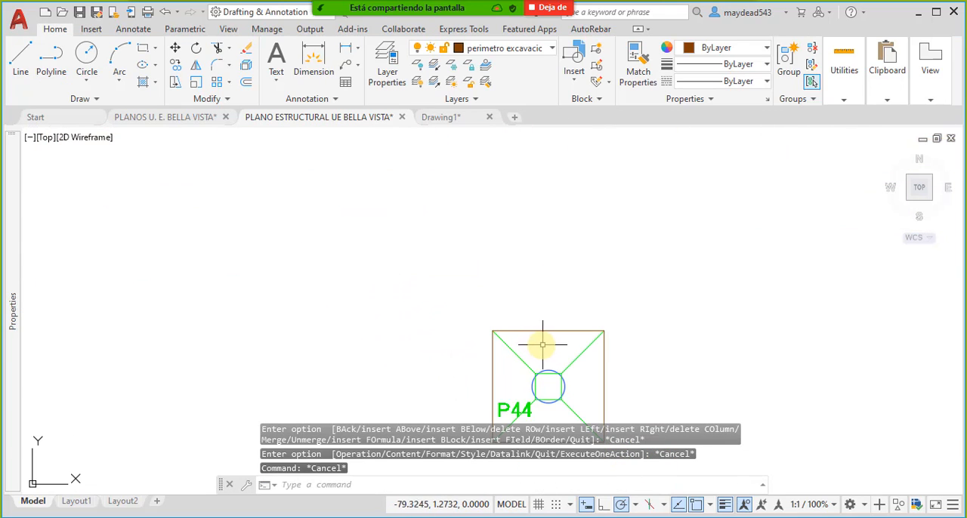
click(539, 310)
click(557, 328)
mouse_move(557, 328)
middle_down()
mouse_move(525, 259)
mouse_move(494, 269)
middle_up()
key(Escape)
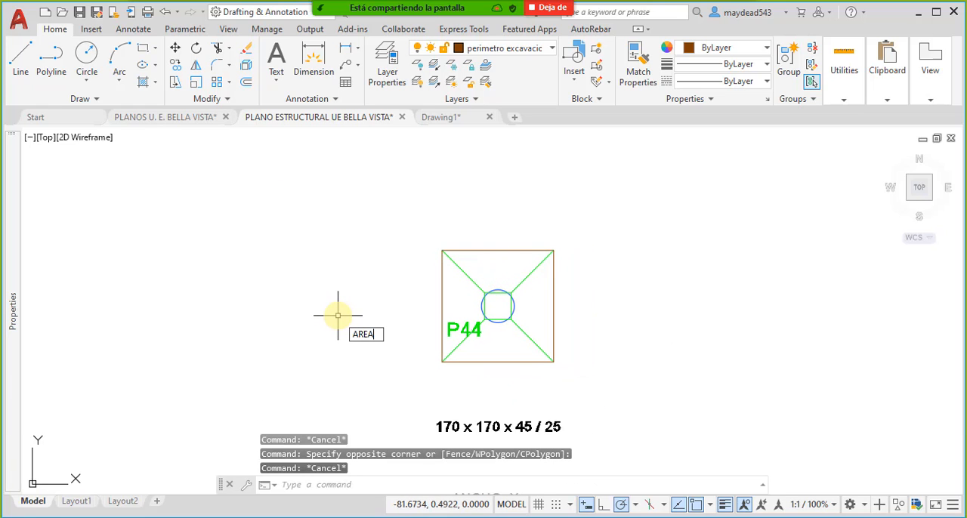
key(Return)
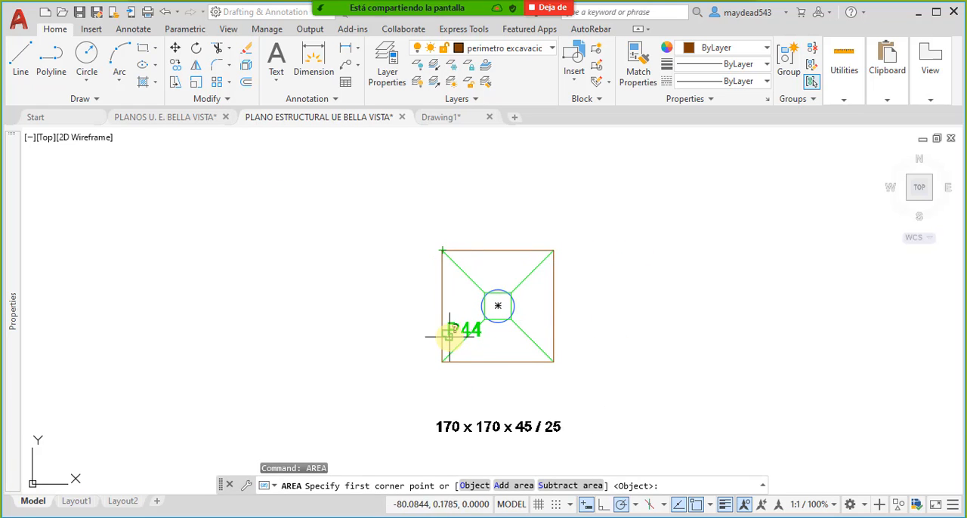
click(443, 361)
click(554, 361)
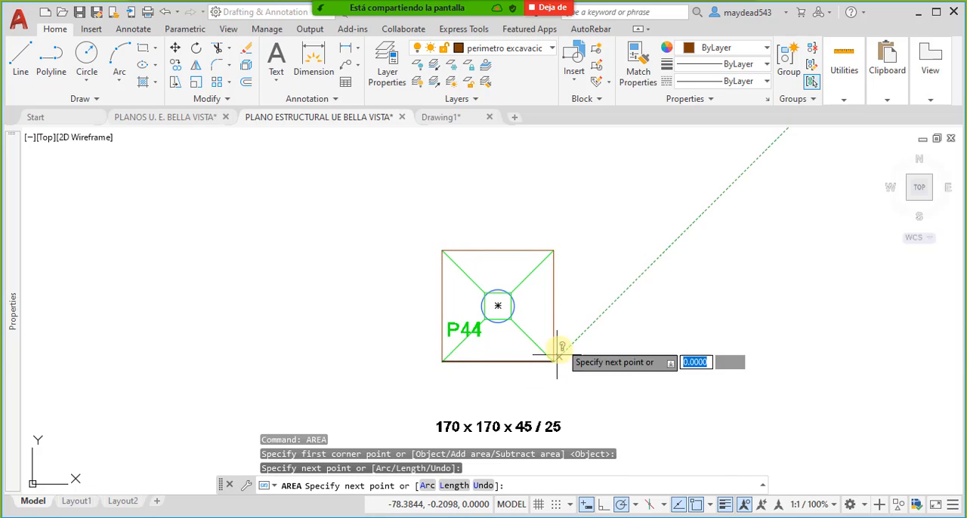
click(554, 250)
click(443, 250)
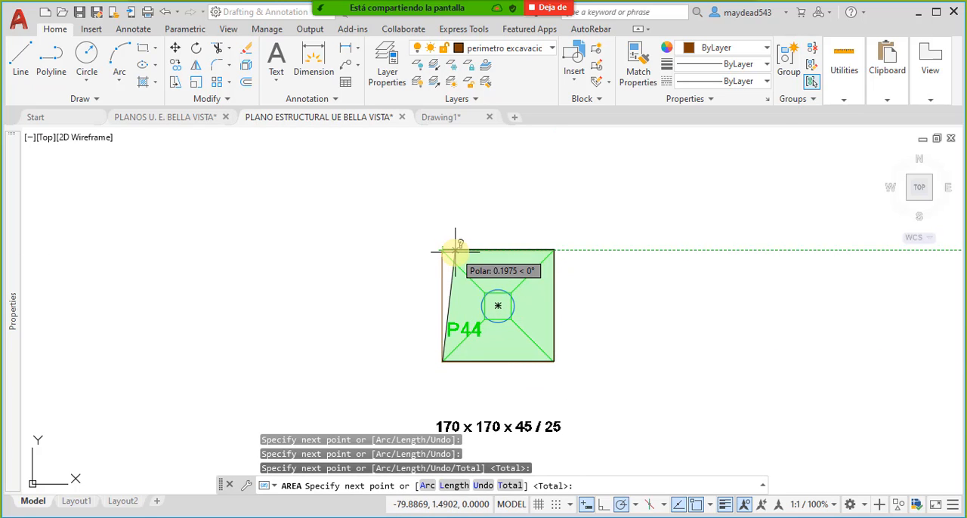
key(Return)
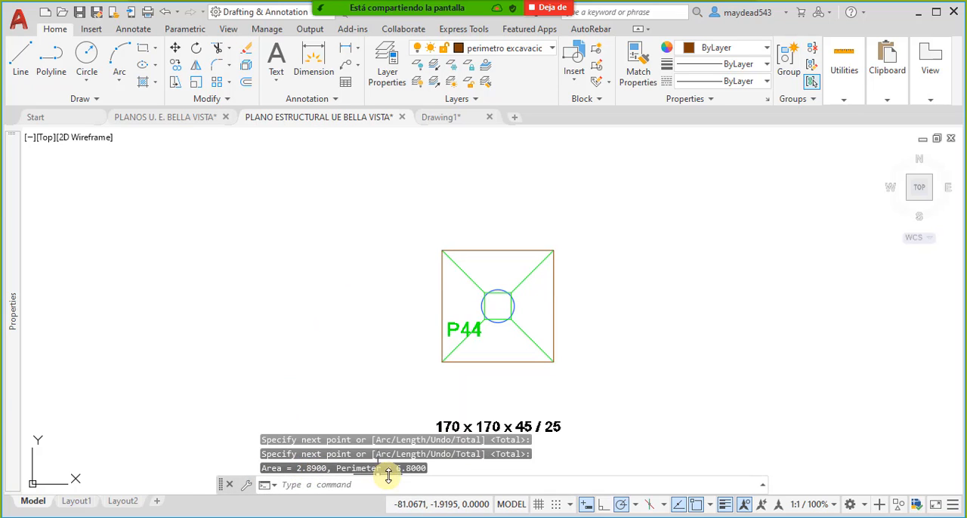
- Compare the SUBTOTAL cell's linked area with the rectangle around footing P44 and the same footing in the foundation plan
scroll(382, 423, down, 5)
scroll(371, 352, up, 4)
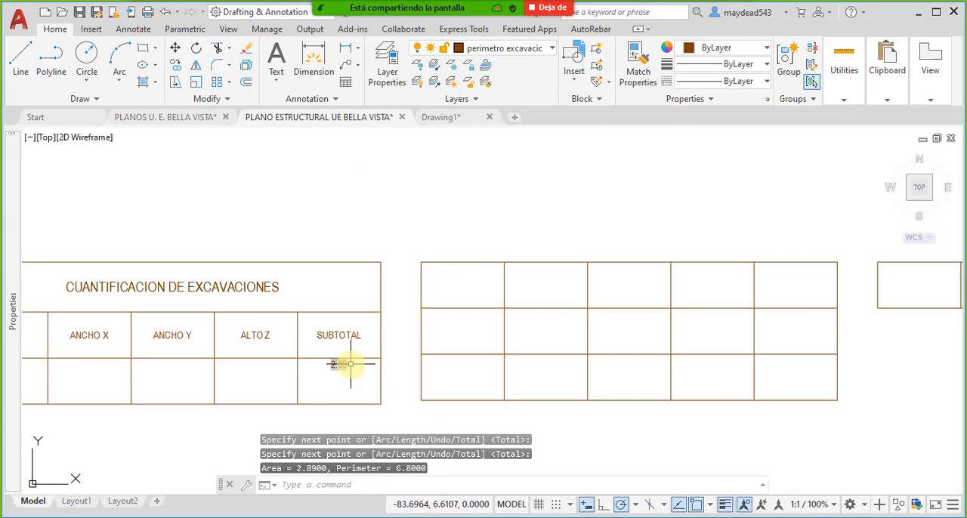
mouse_move(351, 379)
middle_down()
mouse_move(409, 332)
mouse_move(436, 247)
middle_up()
scroll(438, 247, down, 4)
scroll(494, 327, up, 6)
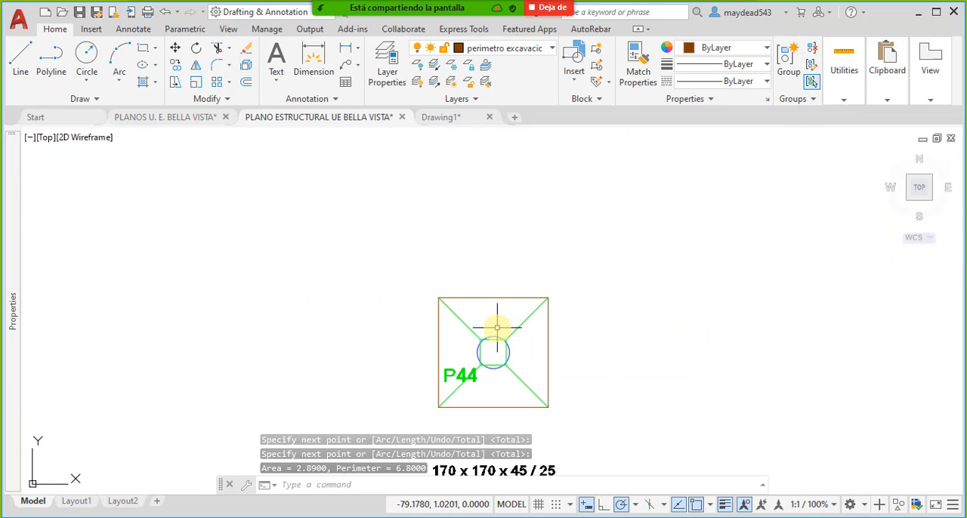
click(495, 295)
scroll(476, 262, down, 5)
scroll(474, 264, up, 4)
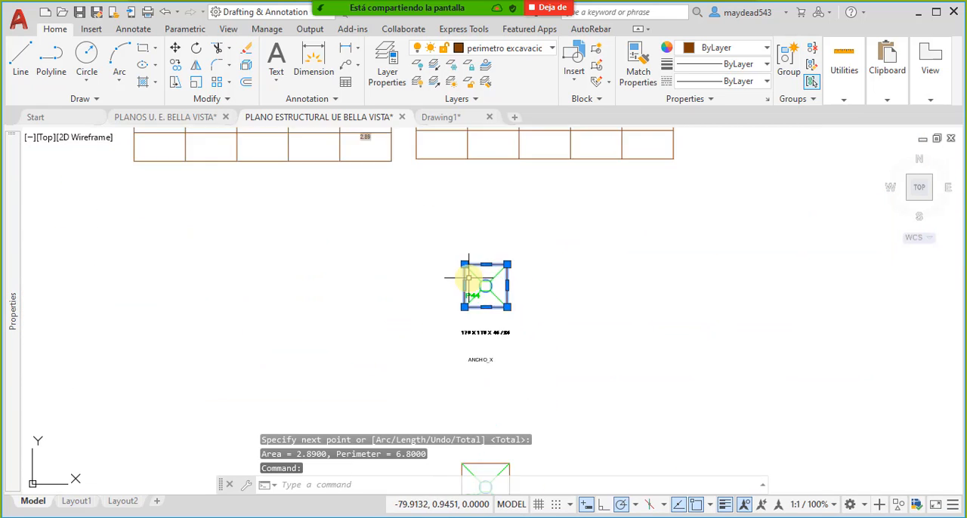
scroll(449, 266, down, 8)
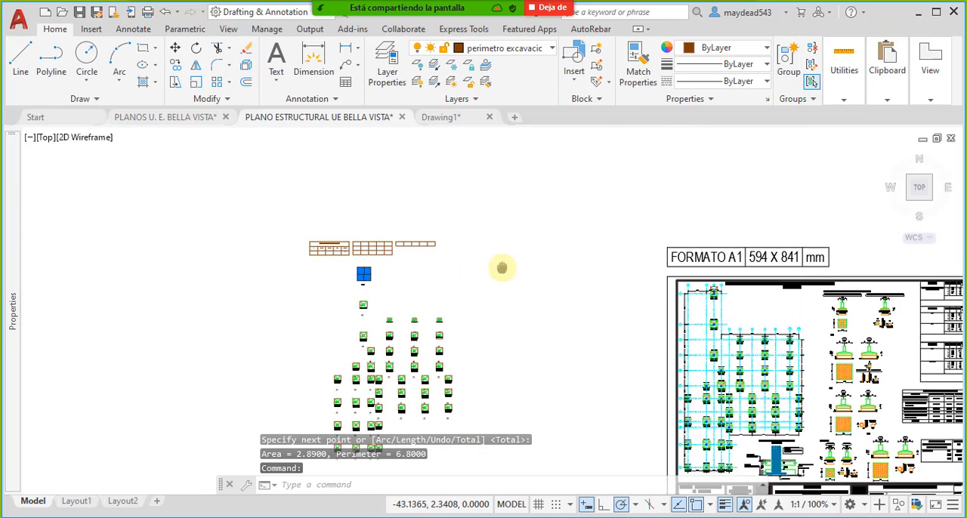
scroll(745, 309, up, 8)
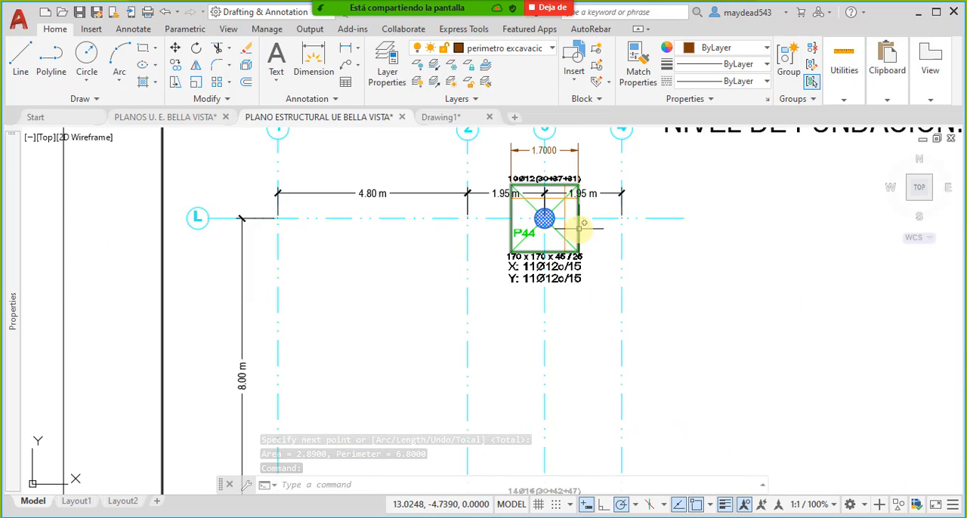
scroll(578, 227, down, 8)
scroll(381, 244, up, 8)
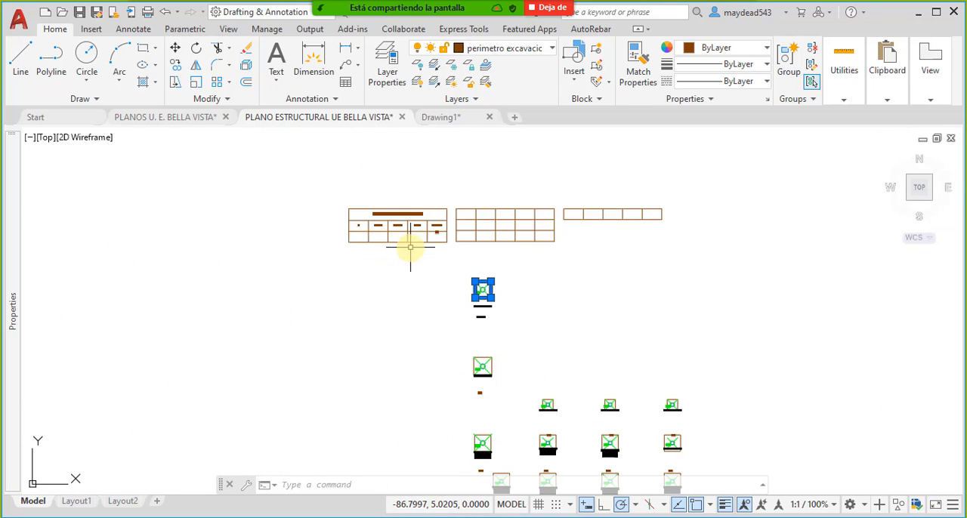
key(Escape)
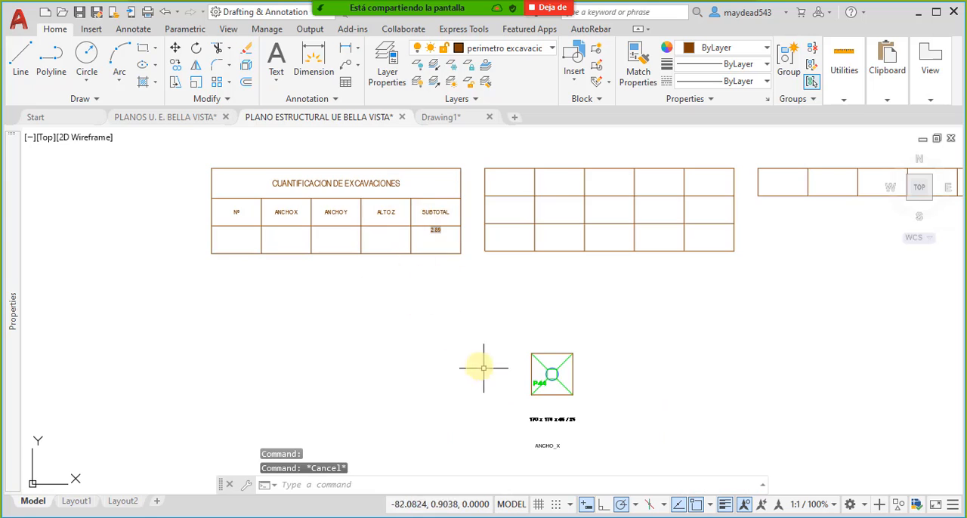
middle_drag(485, 370, 448, 285)
middle_drag(510, 320, 513, 330)
mouse_move(555, 433)
middle_down()
mouse_move(483, 343)
mouse_move(496, 331)
middle_up()
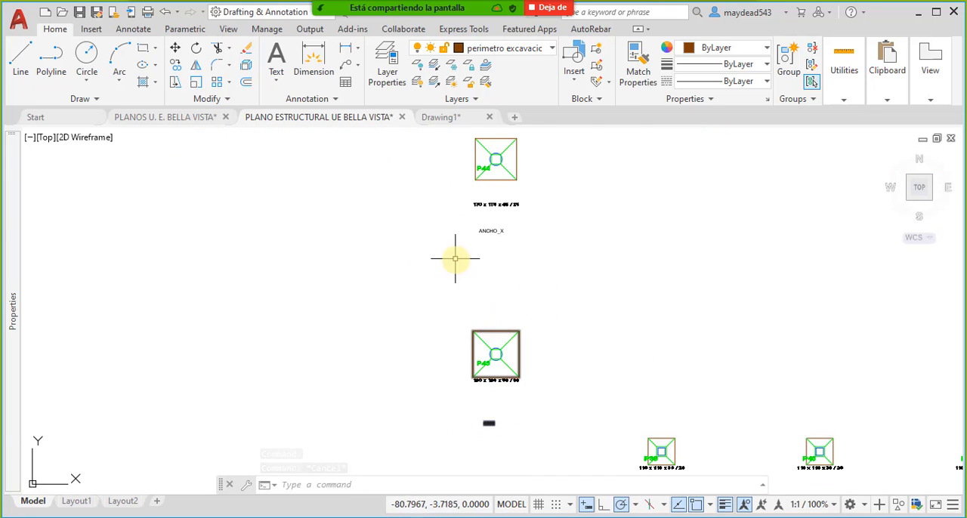
mouse_move(453, 255)
middle_down()
mouse_move(466, 287)
mouse_move(484, 293)
mouse_move(494, 352)
middle_up()
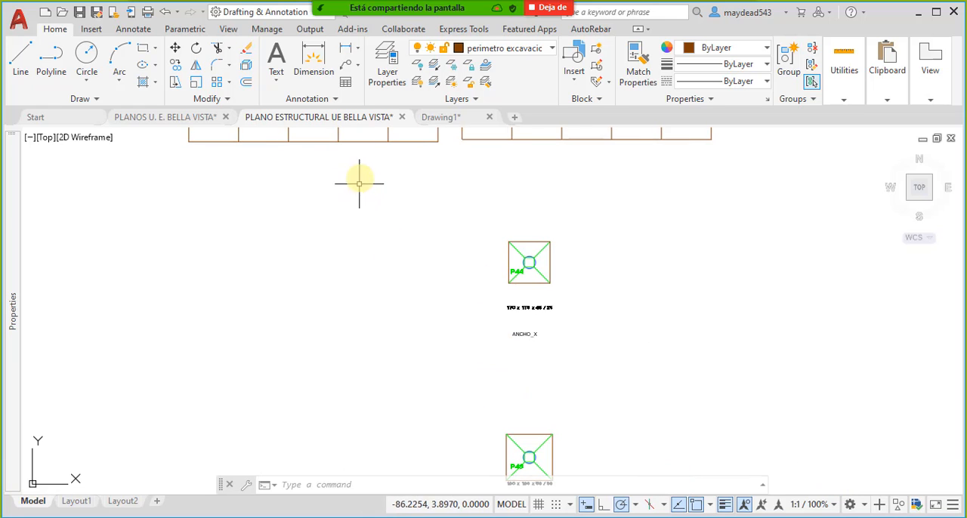
middle_drag(361, 183, 395, 259)
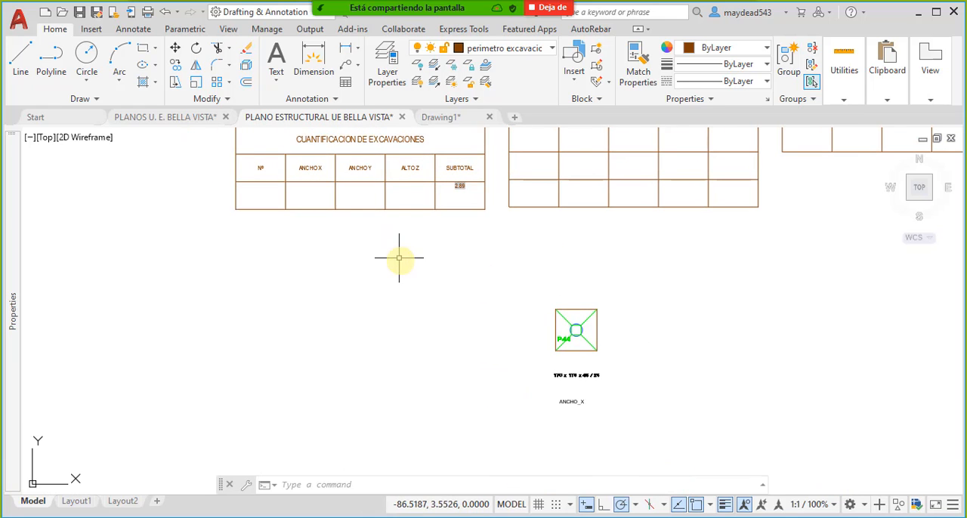
- Start the Extract Data wizard for the drawing's tables
click(92, 29)
click(120, 32)
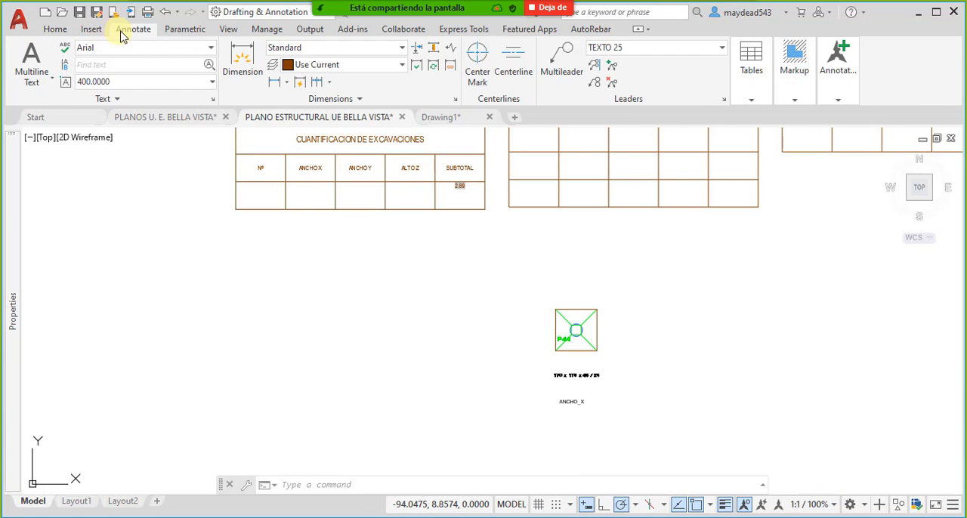
click(751, 76)
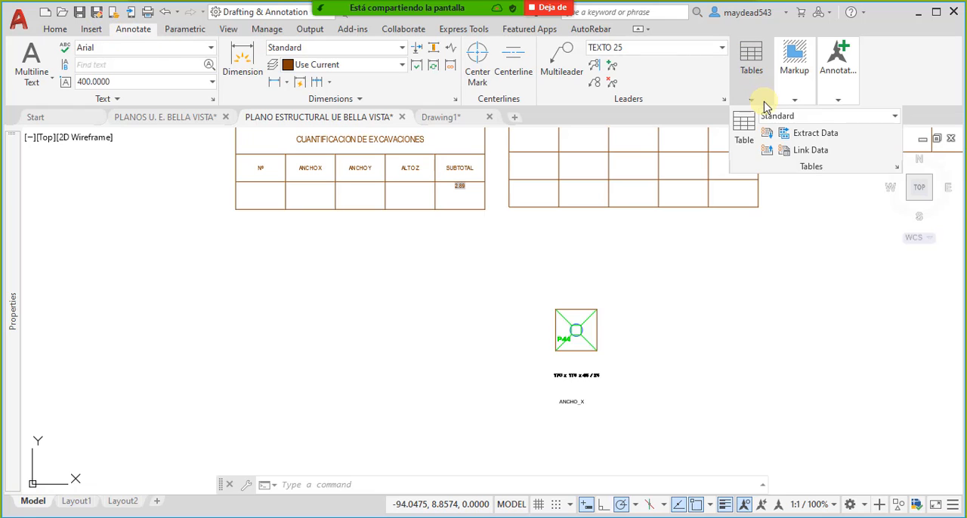
click(814, 141)
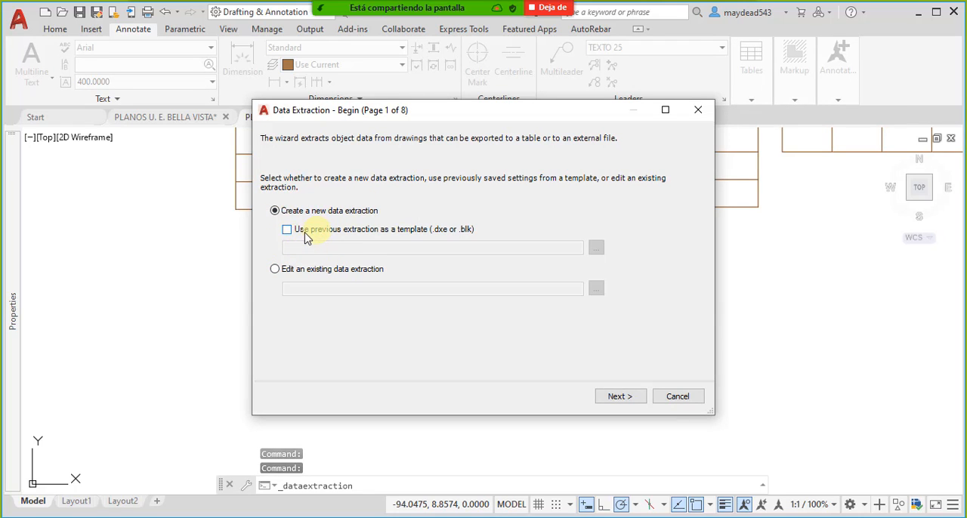
- Choose to create a new data extraction that uses a previous extraction as a template
click(308, 271)
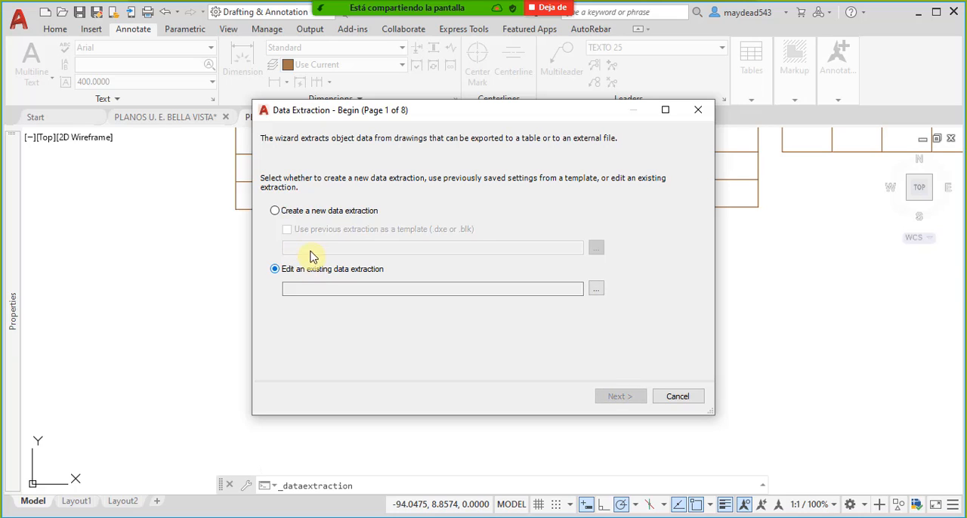
click(302, 215)
click(288, 230)
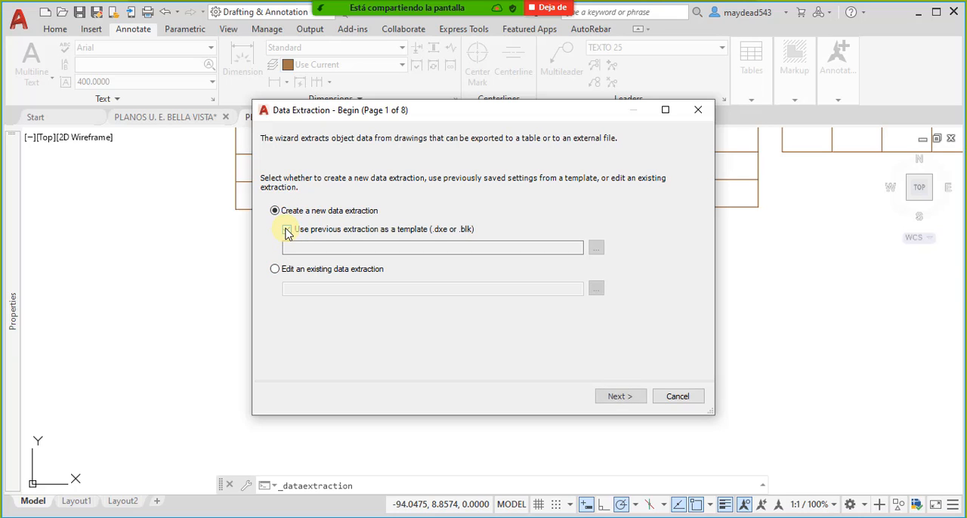
click(287, 230)
click(287, 231)
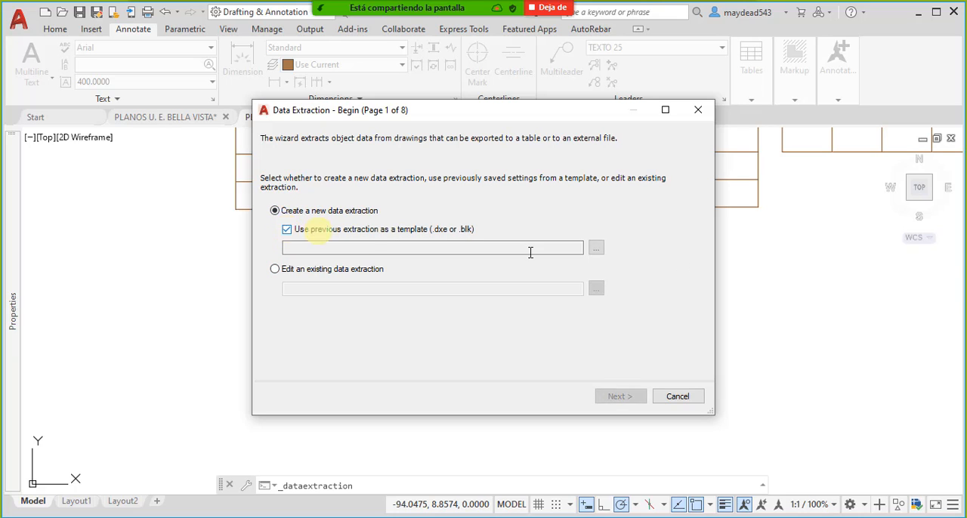
- Try to open a template file named DATOS 1 from the Autodesk folder in Documentos
click(597, 250)
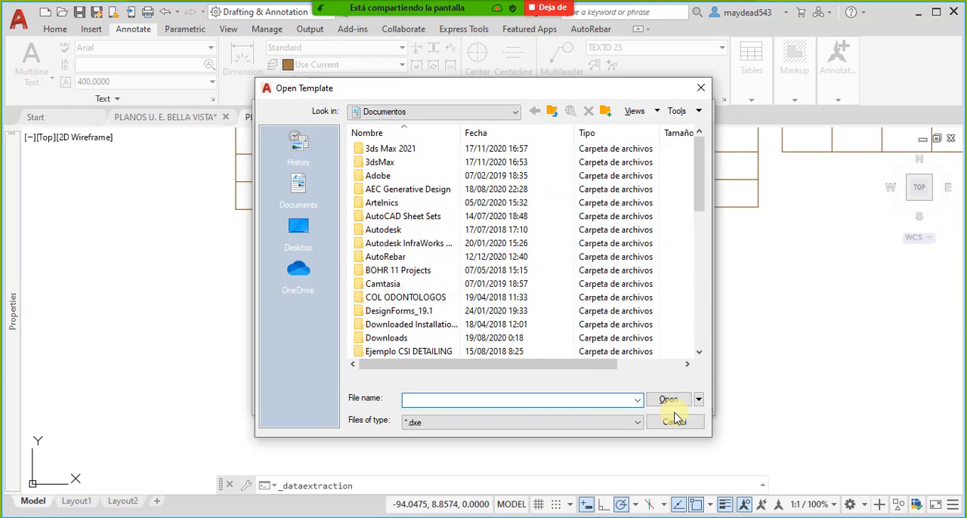
scroll(404, 254, down, 10)
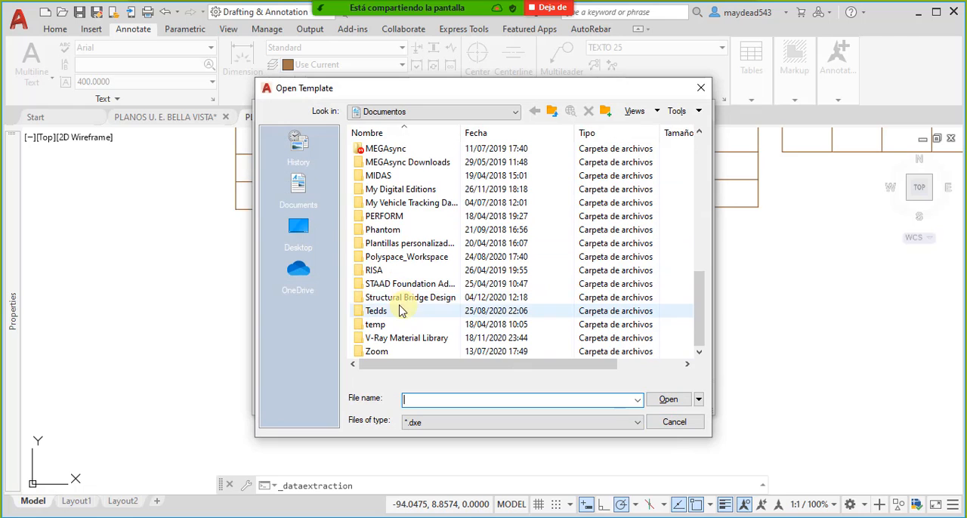
scroll(389, 242, up, 10)
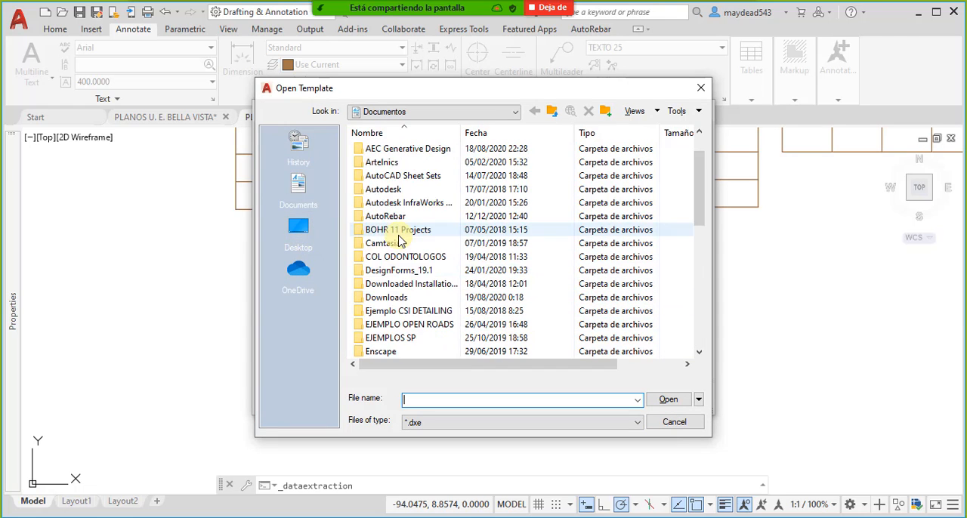
scroll(399, 288, down, 10)
scroll(405, 294, up, 10)
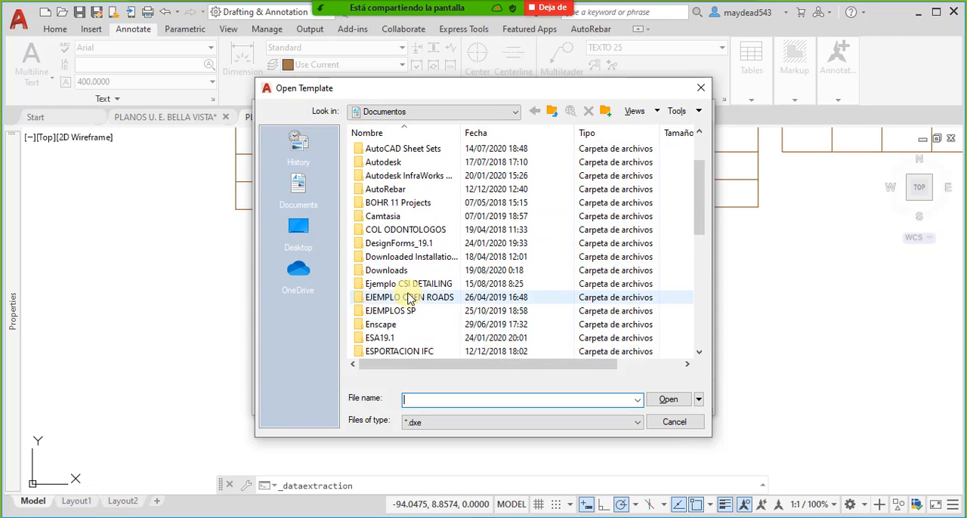
double_click(398, 230)
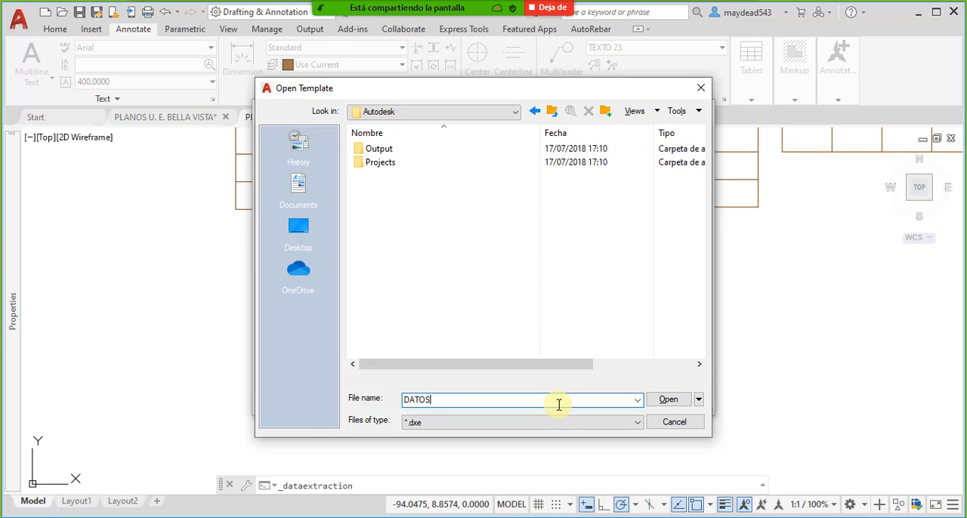
click(669, 400)
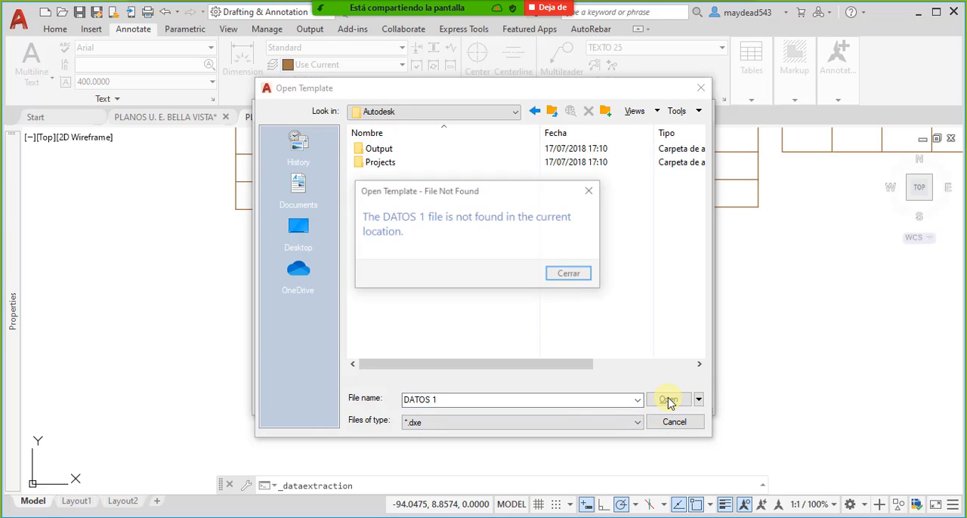
click(571, 275)
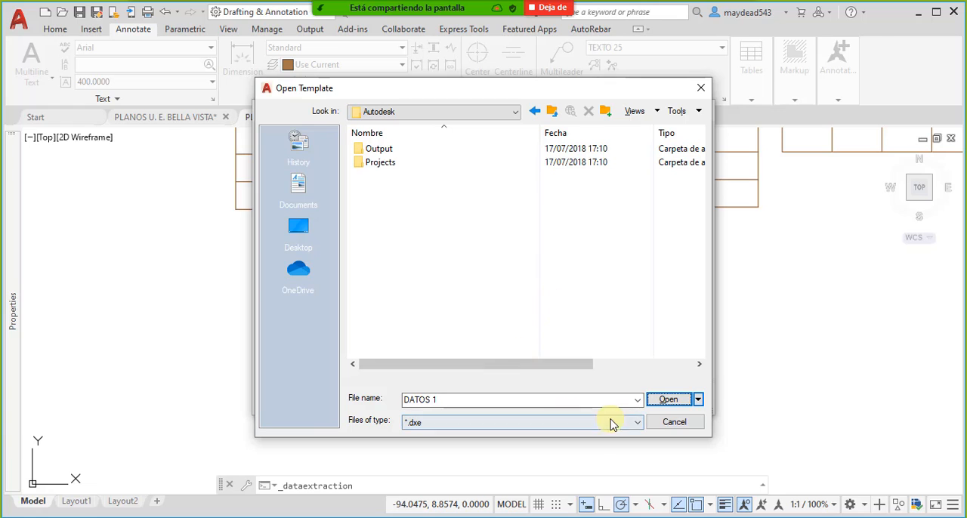
click(674, 424)
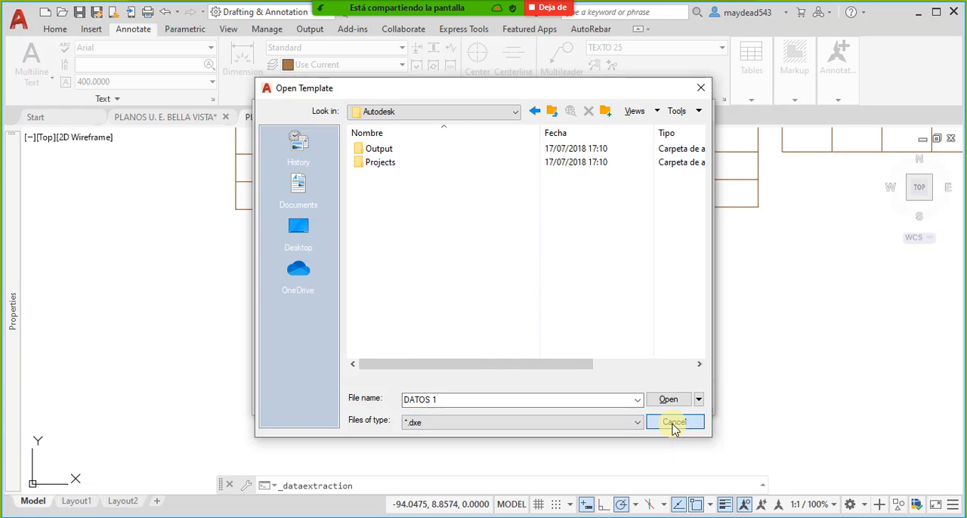
- Turn off the use of a previous extraction as a template and proceed with creating a new data extraction
click(288, 230)
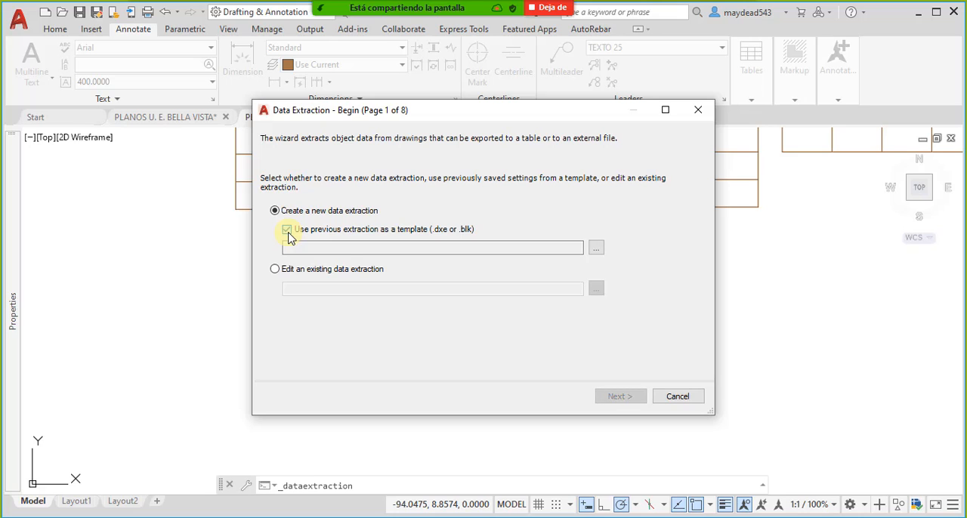
click(288, 231)
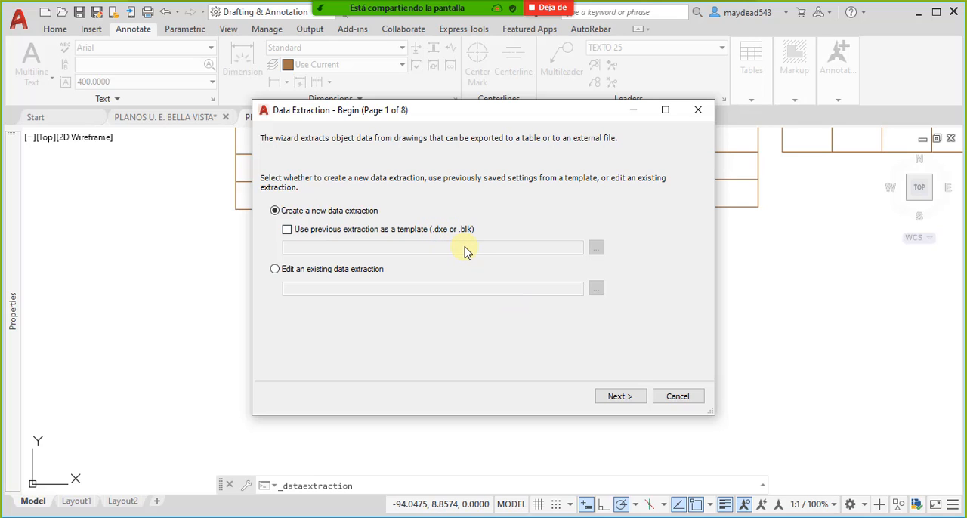
click(622, 397)
- Save the new data extraction as DATOS 1 in the Autodesk folder and accept the current drawing as data source
scroll(404, 308, down, 10)
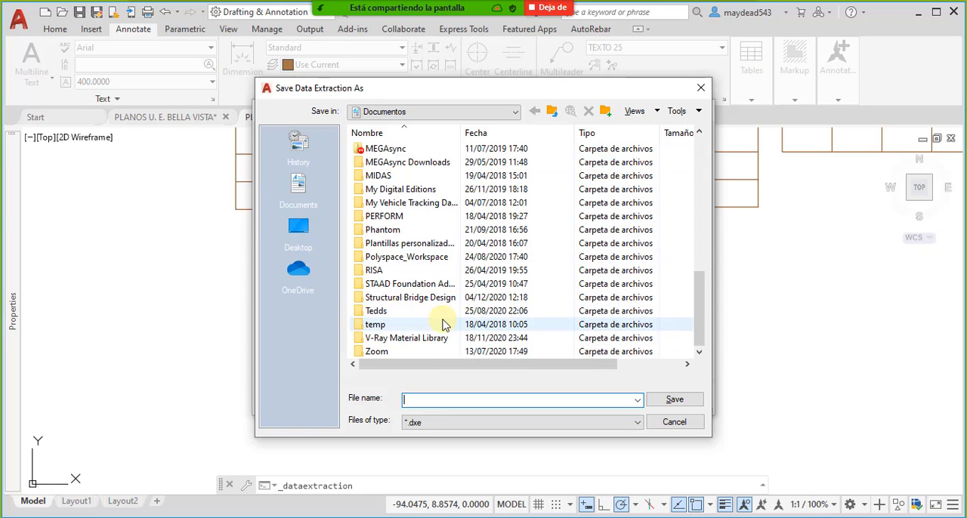
scroll(443, 324, up, 8)
scroll(442, 325, up, 2)
double_click(412, 234)
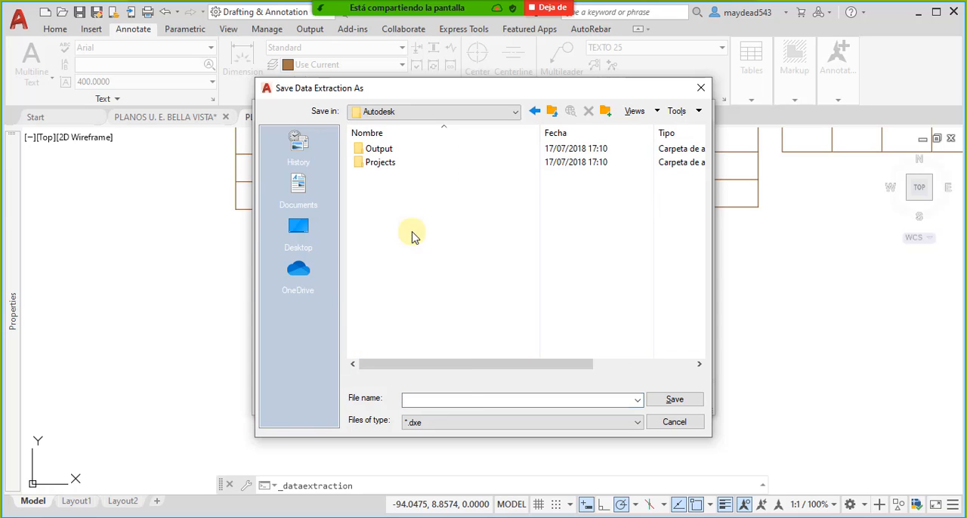
click(471, 398)
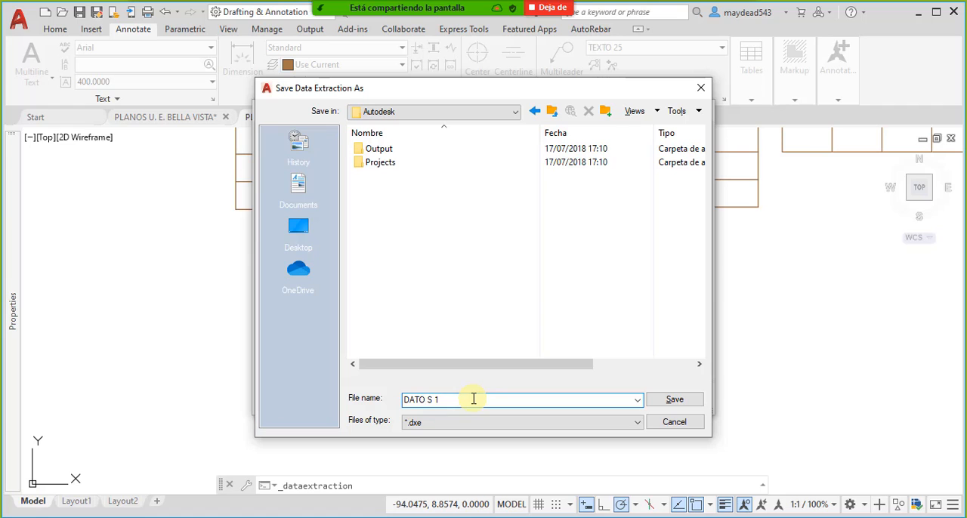
click(412, 420)
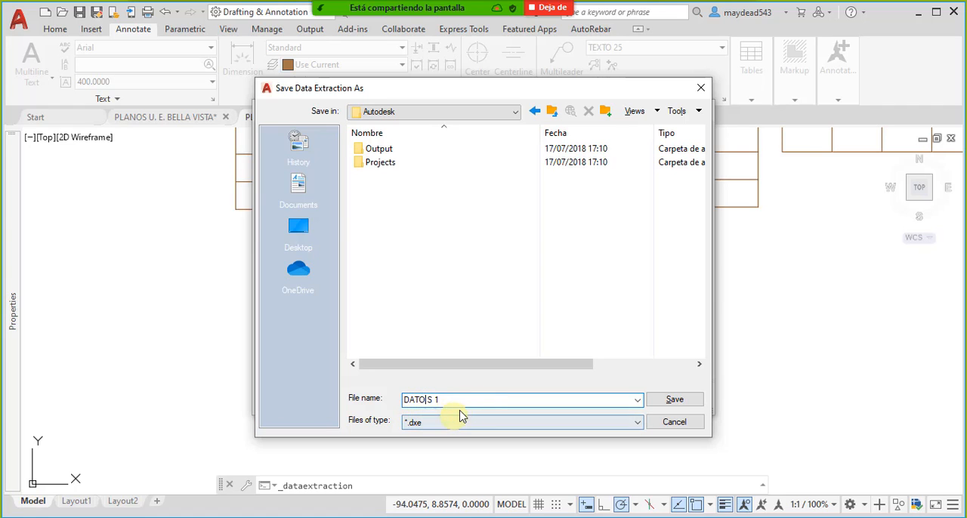
click(662, 405)
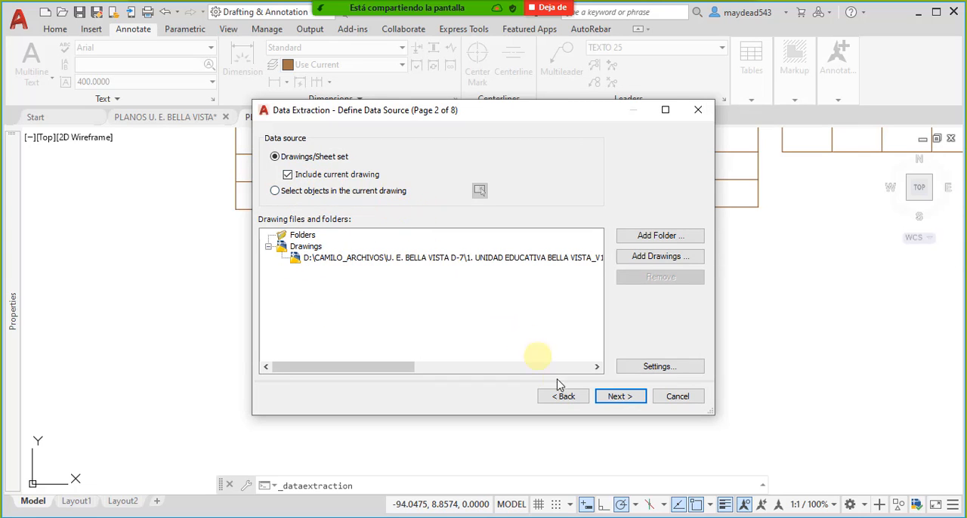
click(618, 398)
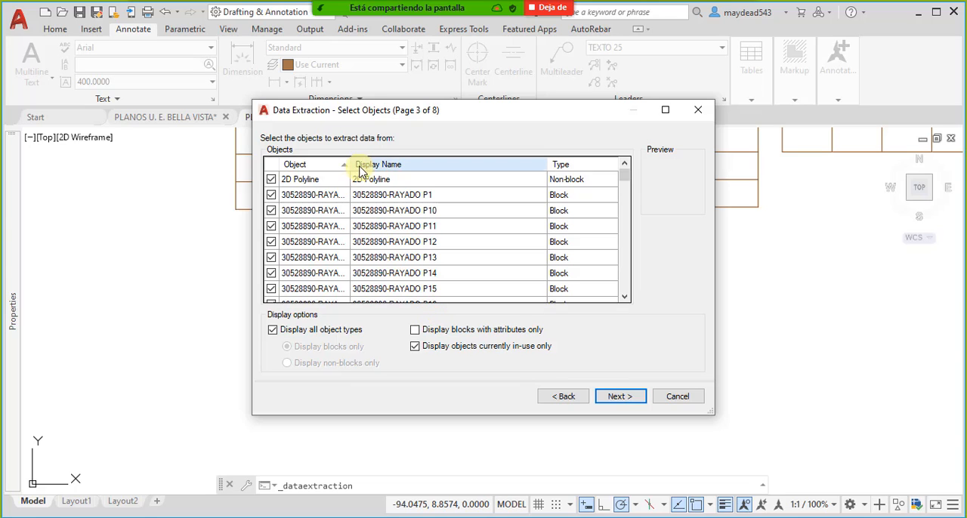
- Look through the list of extractable objects for the footing excavation perimeter block, widening the Object column to read full names
drag(351, 164, 392, 164)
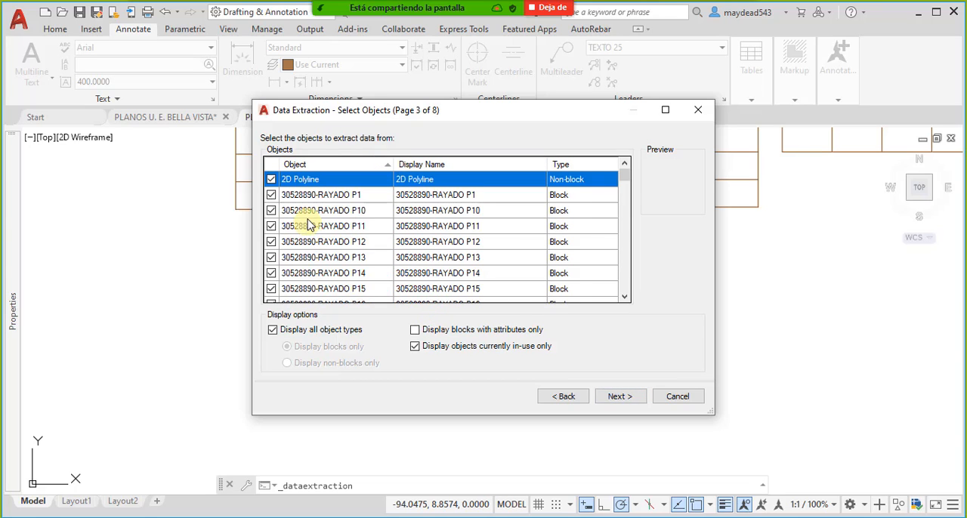
scroll(309, 227, down, 13)
scroll(339, 244, up, 3)
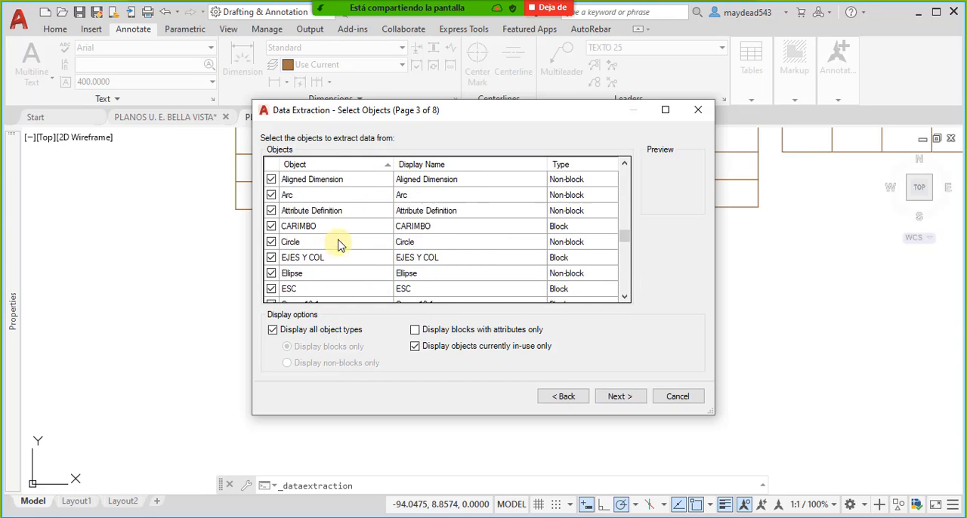
scroll(339, 244, up, 15)
scroll(344, 243, down, 4)
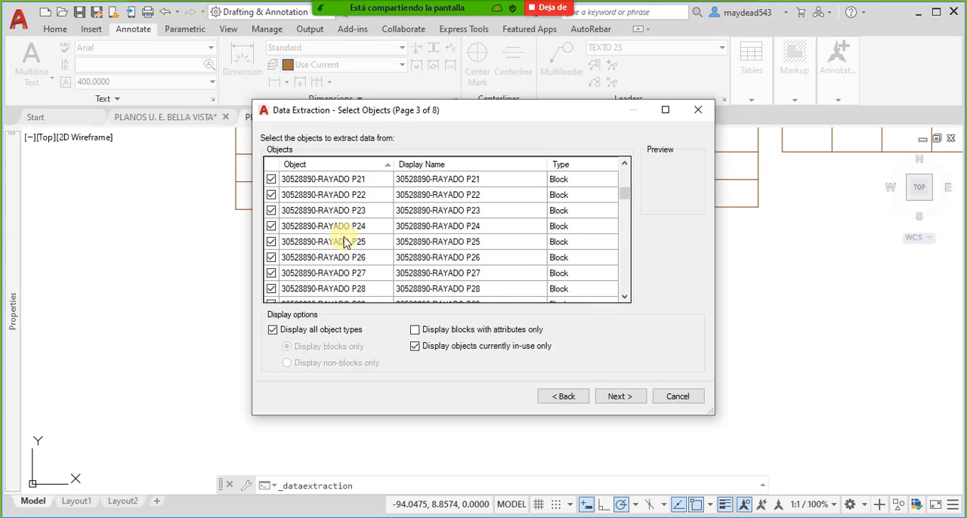
scroll(347, 244, down, 20)
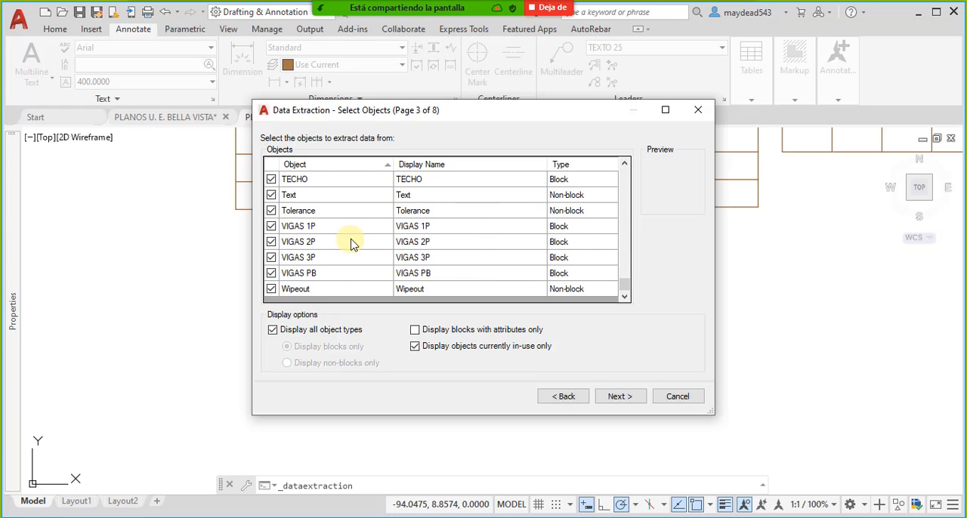
scroll(350, 243, up, 4)
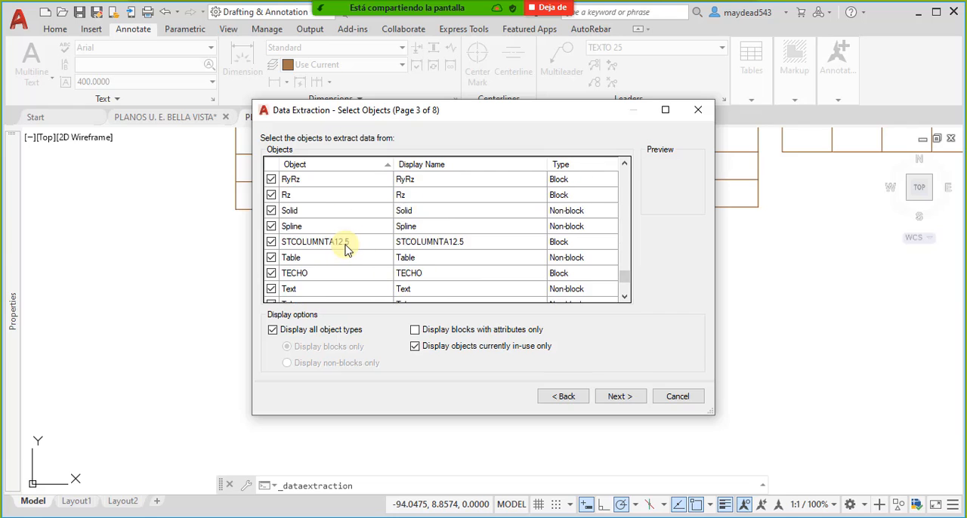
scroll(361, 266, up, 4)
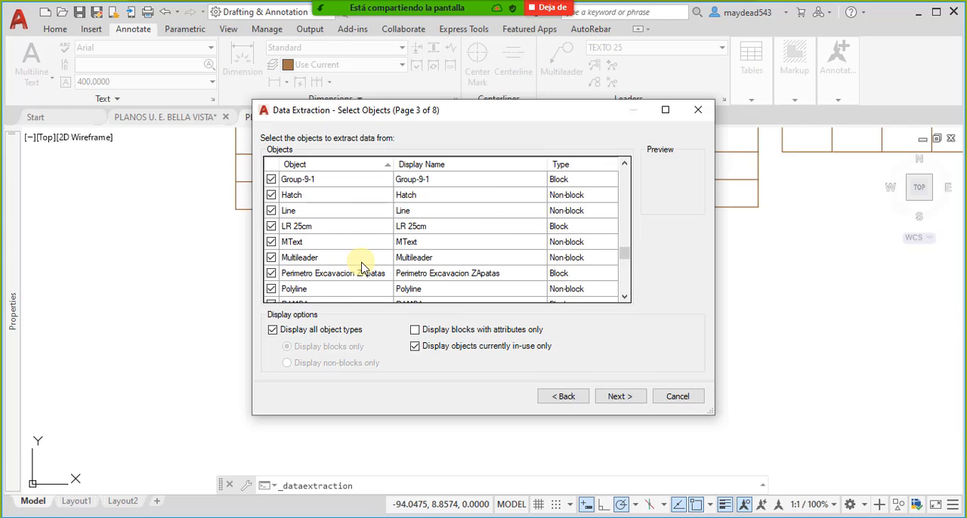
scroll(368, 260, up, 6)
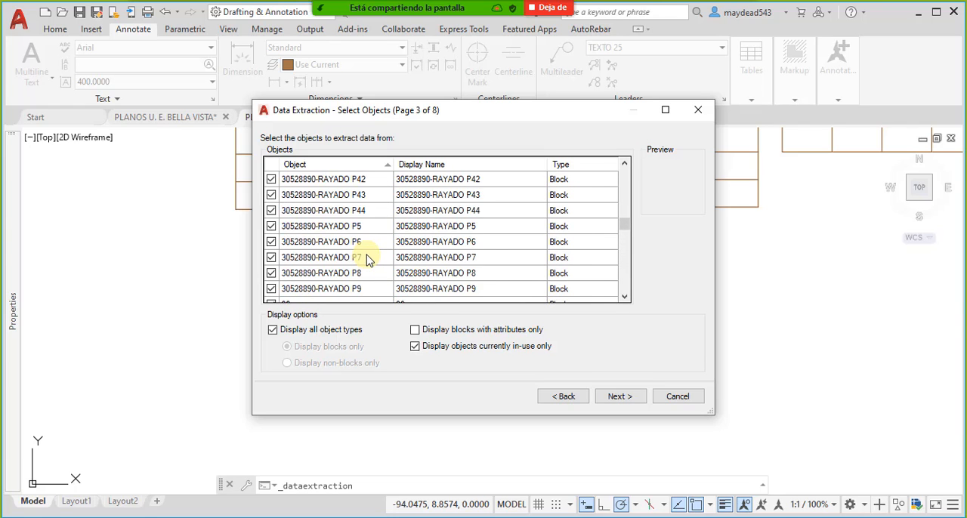
scroll(368, 258, down, 2)
scroll(355, 243, down, 2)
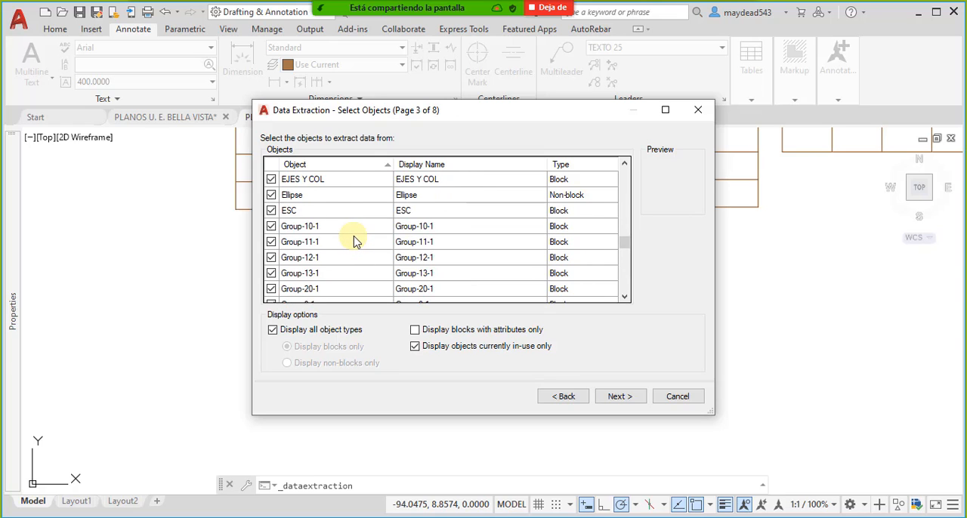
scroll(359, 239, up, 1)
scroll(361, 233, down, 5)
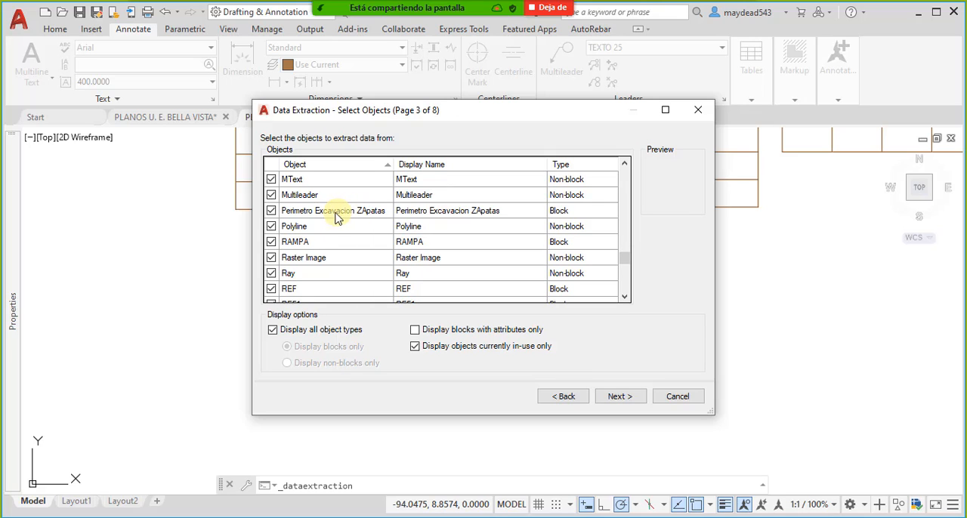
- Restrict the extraction to the Perimetro Excavacion ZApatas block by excluding all other objects, and proceed to the properties
click(321, 216)
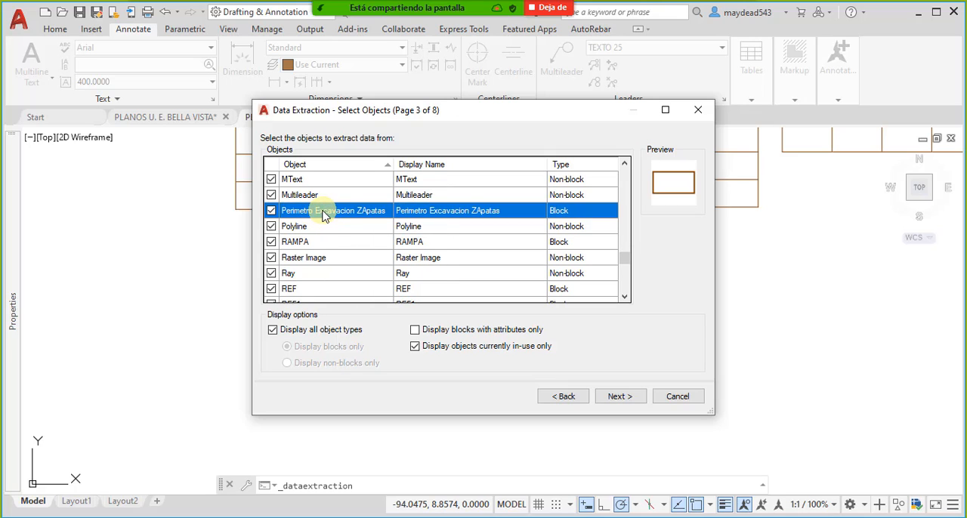
right_click(322, 215)
click(358, 238)
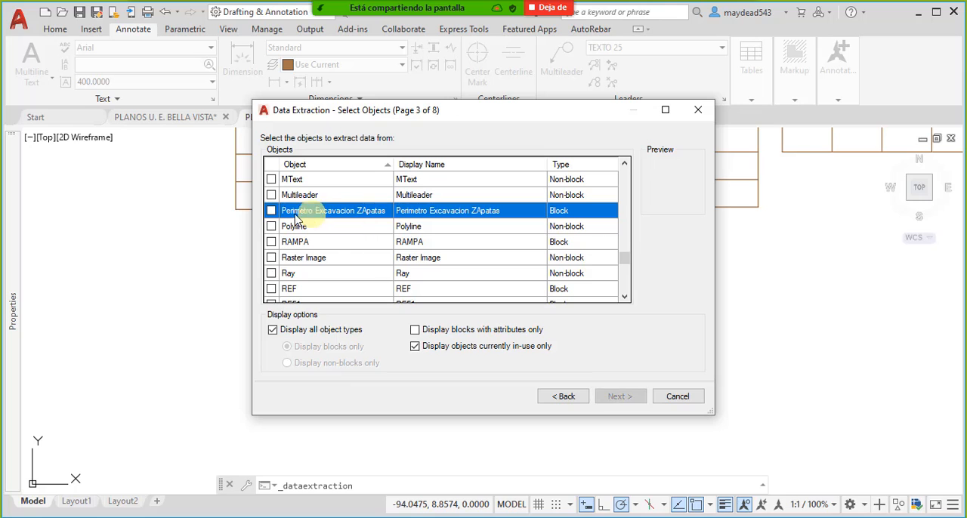
click(271, 211)
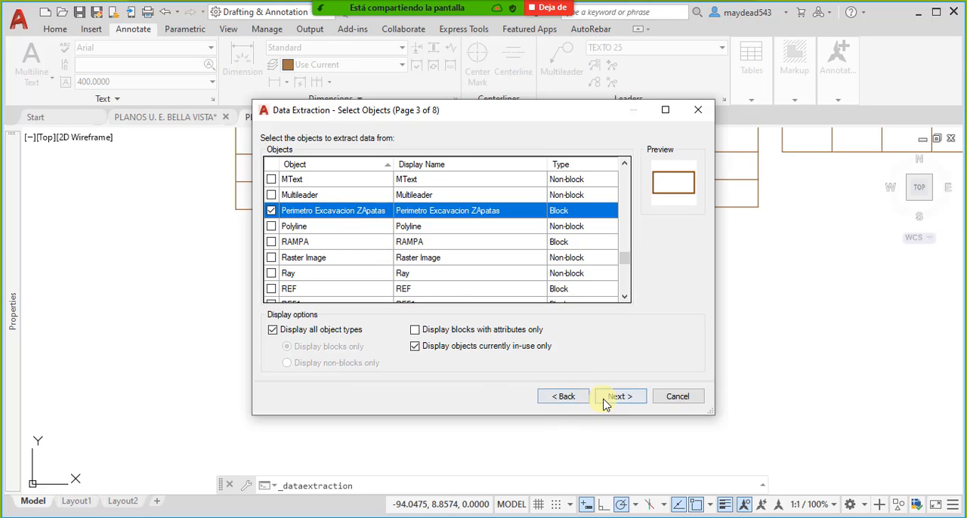
click(615, 398)
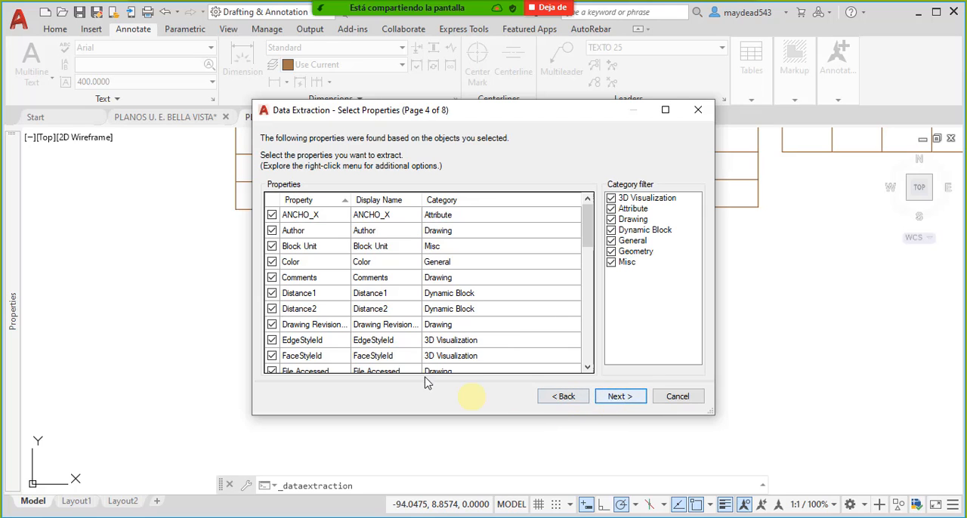
- Review the properties available for extraction from the footing excavation perimeter block
scroll(333, 268, down, 10)
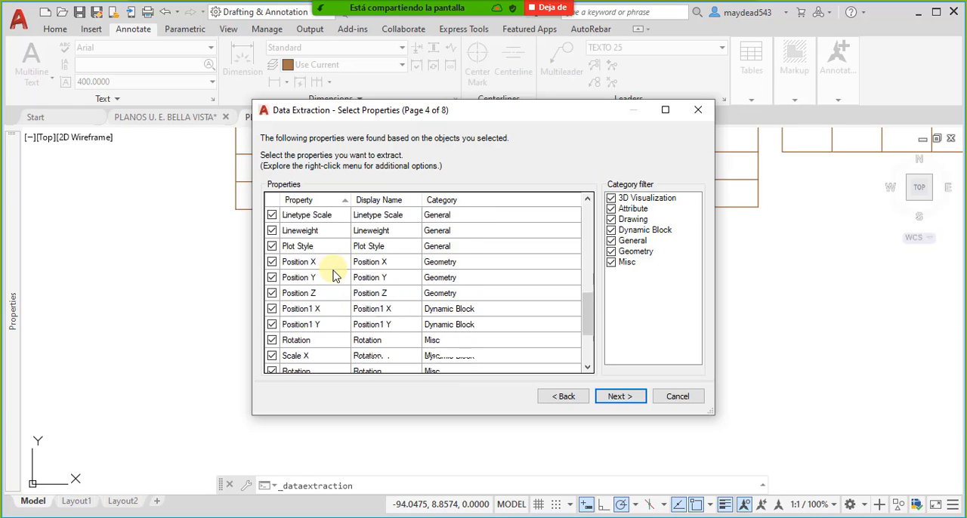
scroll(337, 278, up, 4)
scroll(336, 277, up, 6)
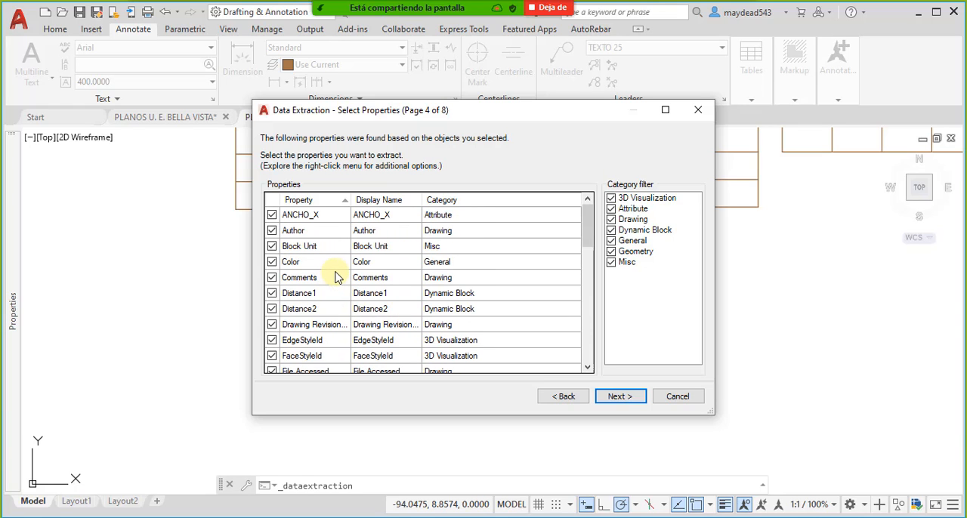
scroll(348, 285, down, 3)
scroll(351, 285, up, 3)
scroll(453, 324, down, 2)
scroll(453, 324, down, 8)
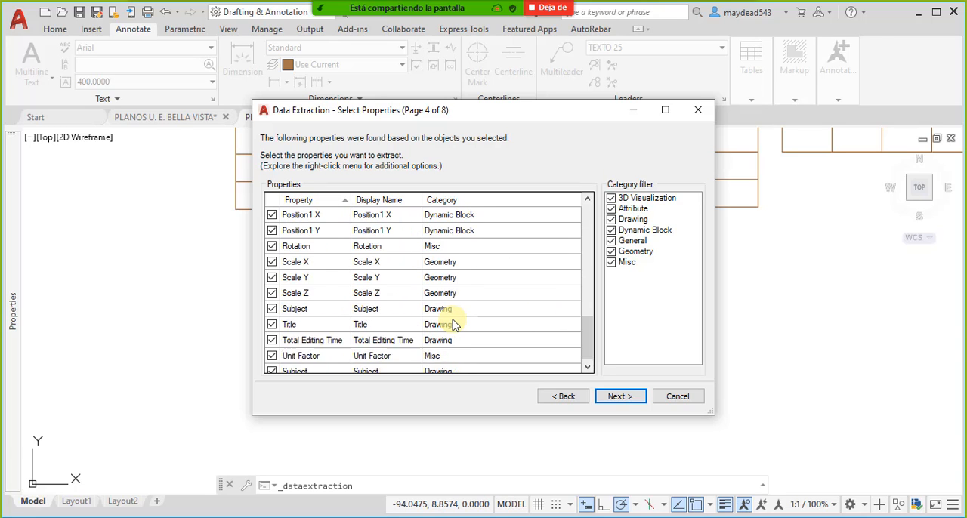
scroll(325, 318, up, 10)
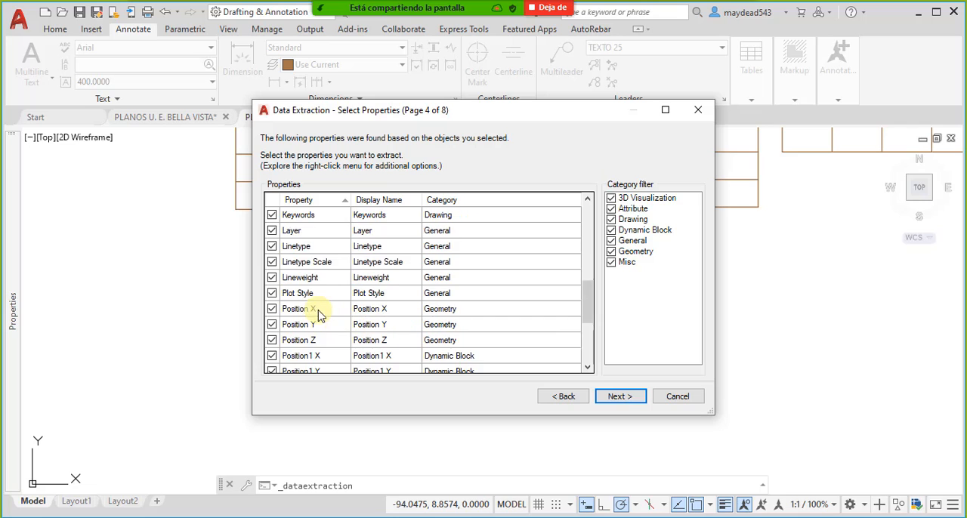
- Exclude all properties except the ANCHO_X attribute and proceed to refining the data
right_click(317, 216)
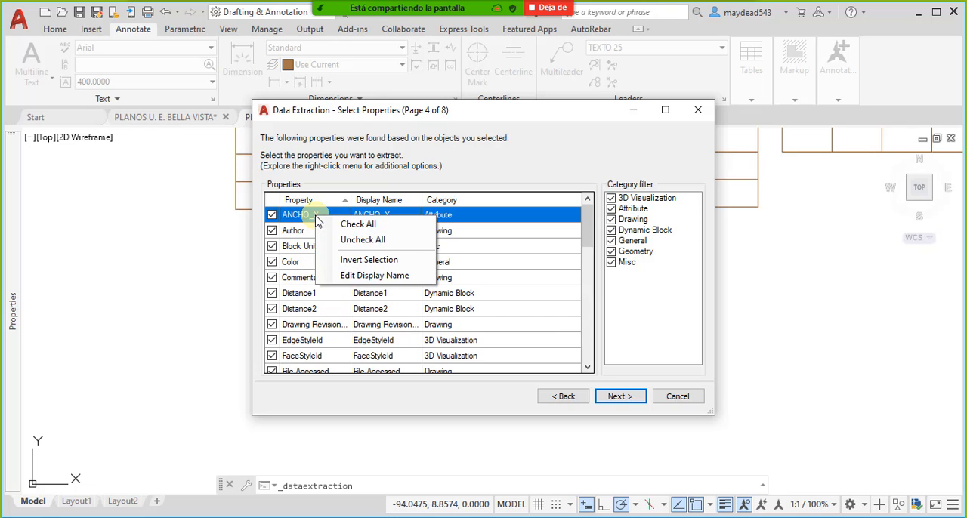
click(363, 241)
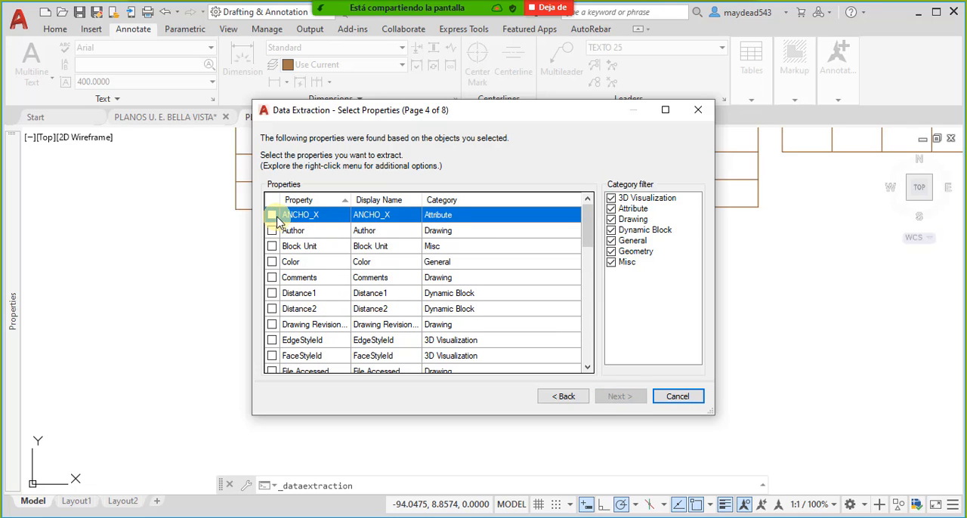
click(272, 216)
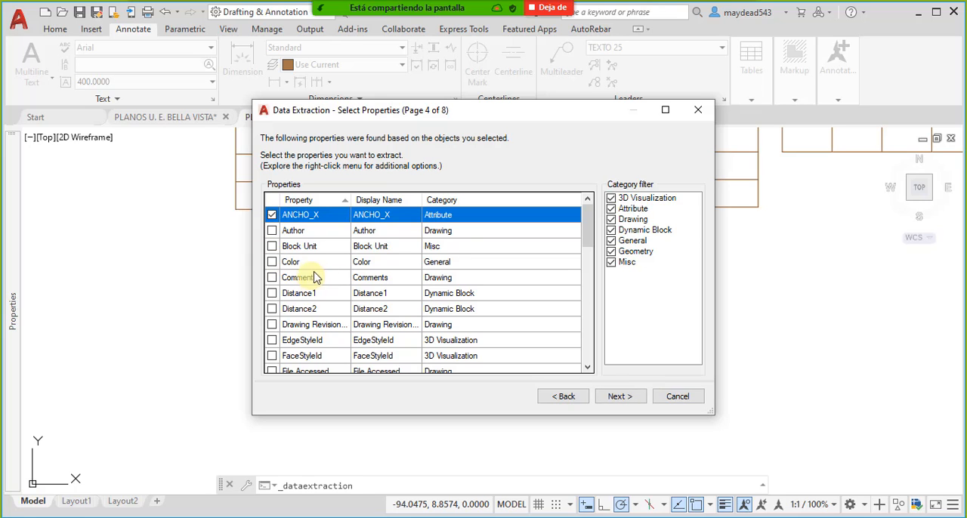
scroll(347, 333, down, 5)
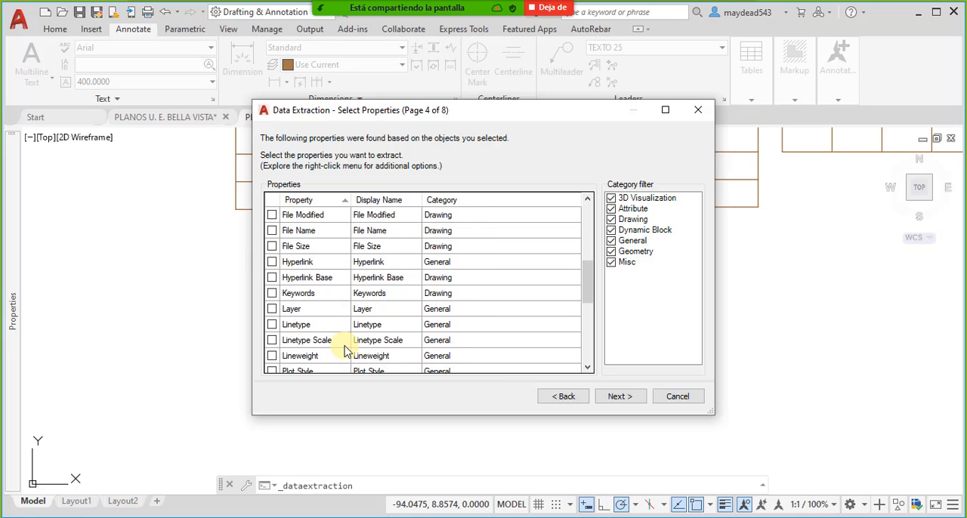
scroll(342, 346, down, 5)
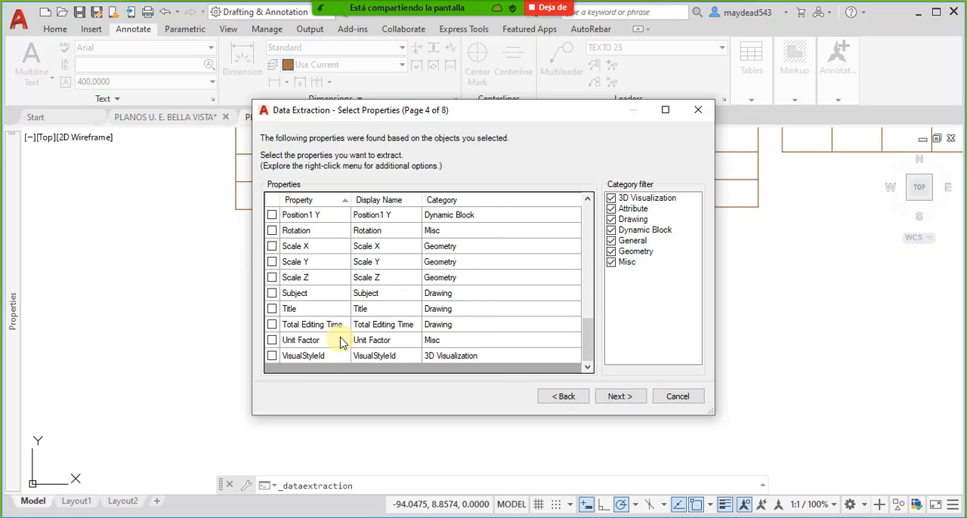
click(621, 398)
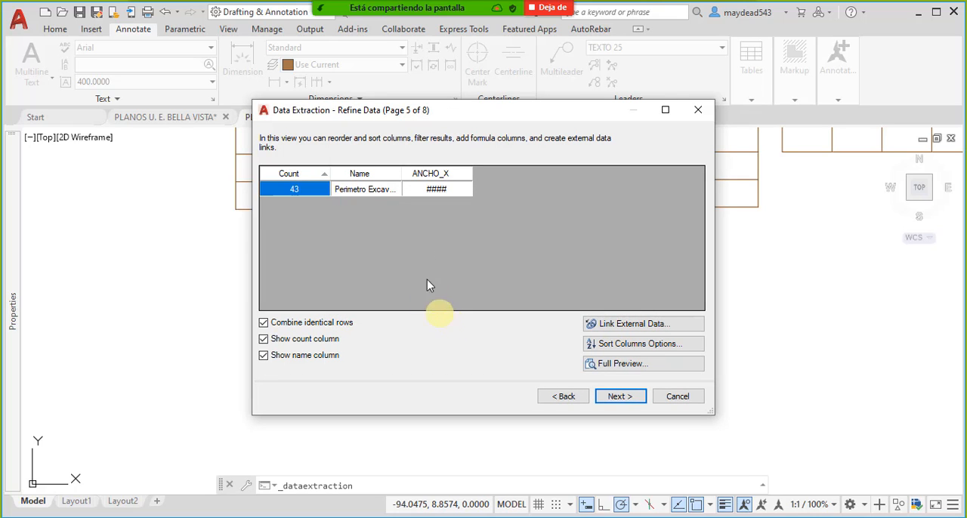
- Widen the Name column of the extracted data and proceed to the output options
drag(405, 173, 436, 173)
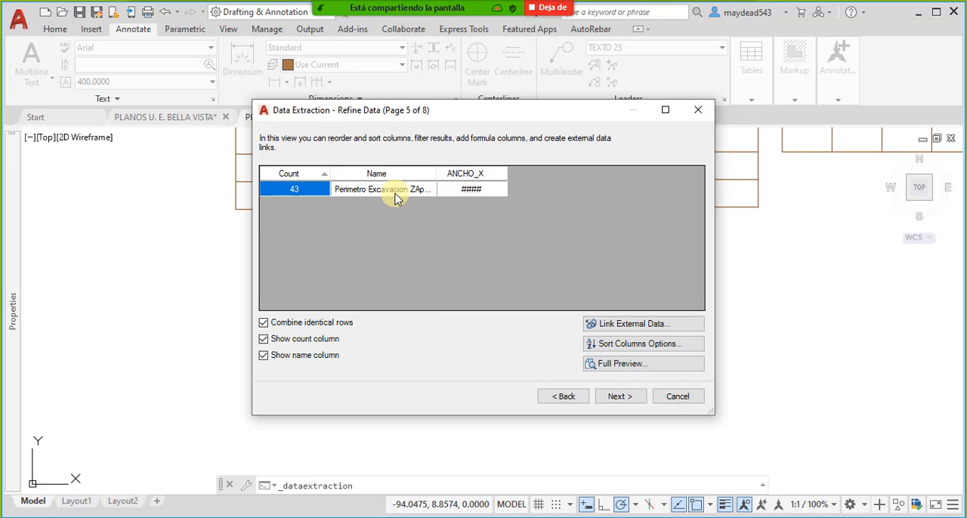
click(467, 194)
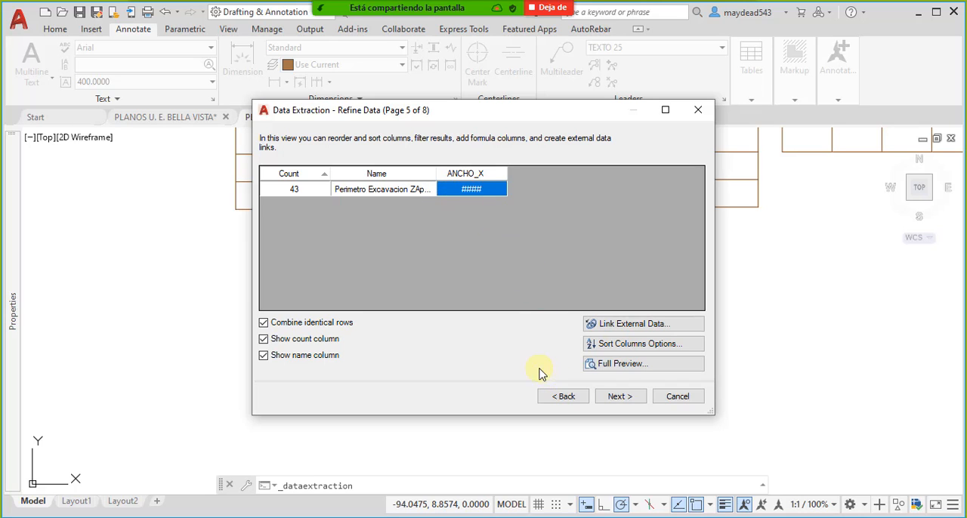
click(614, 402)
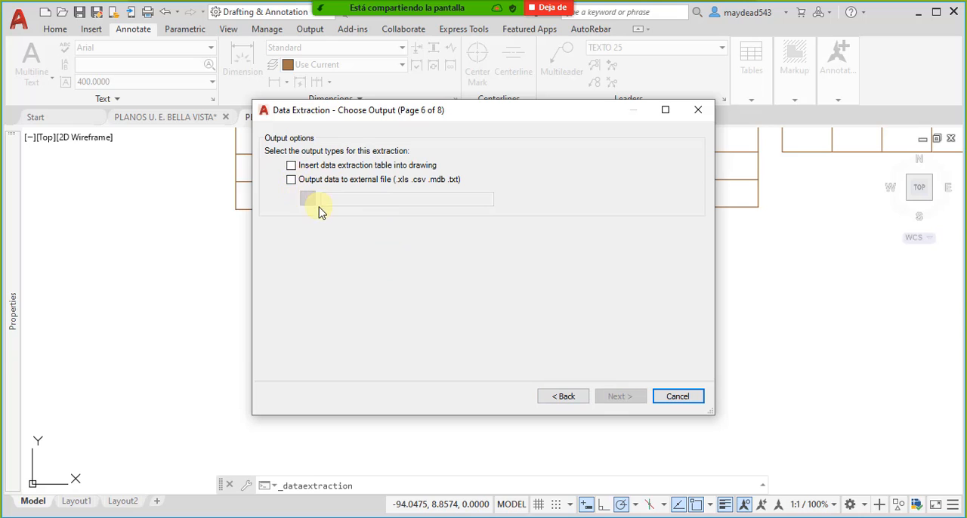
- Choose to insert the extraction as a table in the drawing and accept the Standard table style with manual setup
click(340, 169)
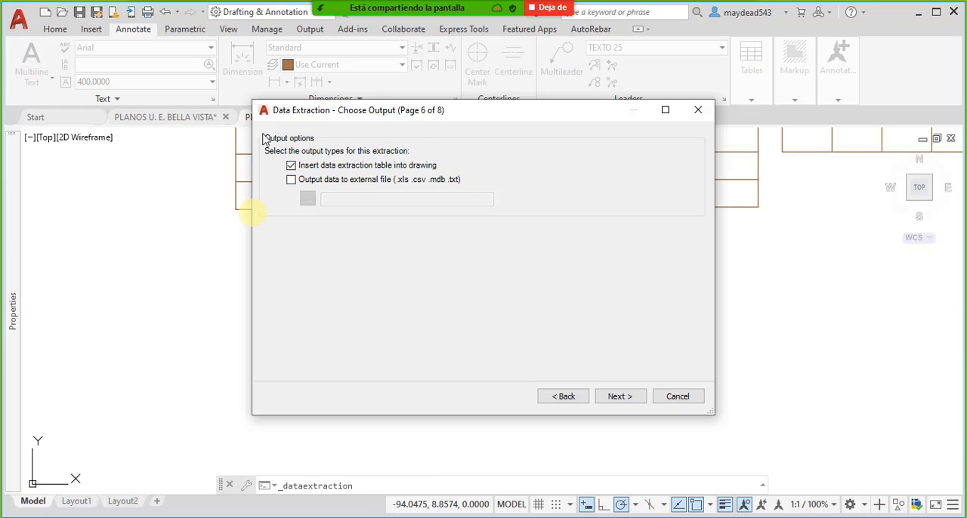
click(621, 397)
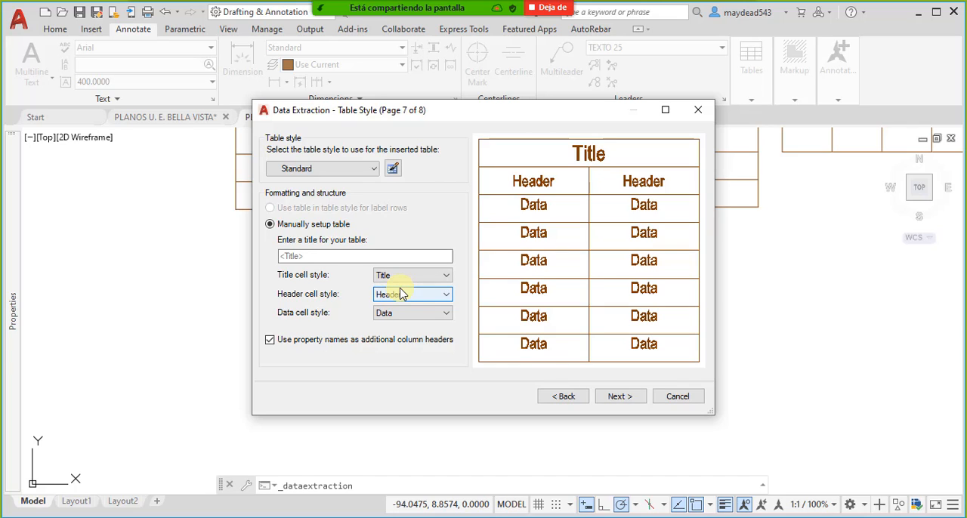
click(620, 399)
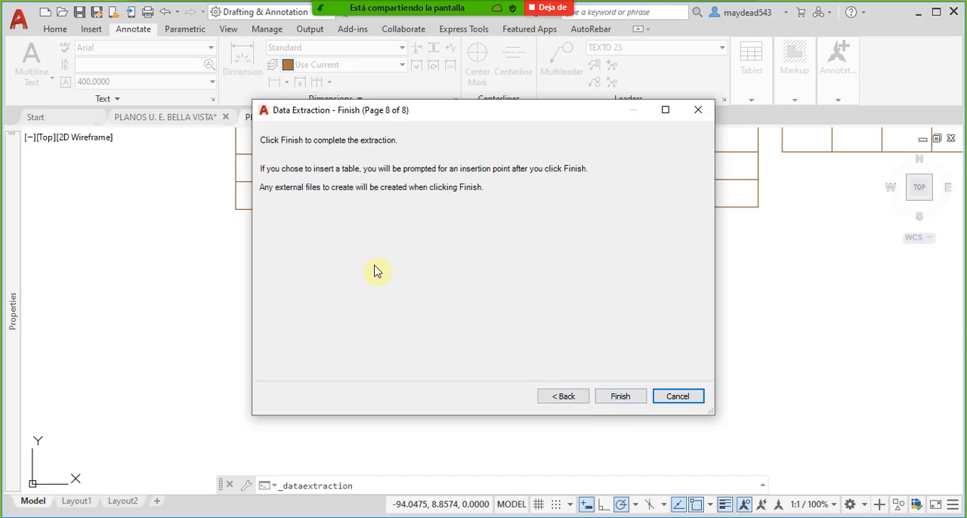
- Finish the data extraction and insert its table in the empty area beside the quantification tables and footings
click(619, 397)
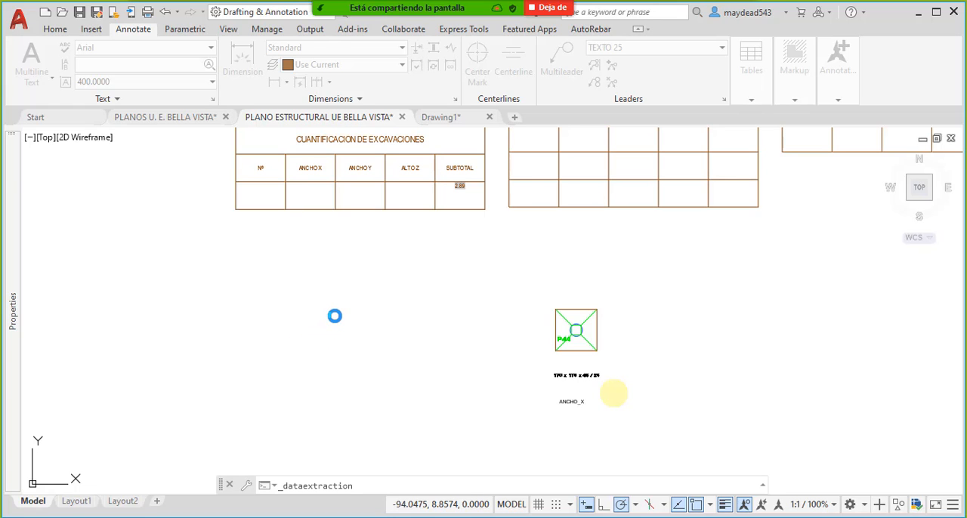
scroll(360, 308, down, 5)
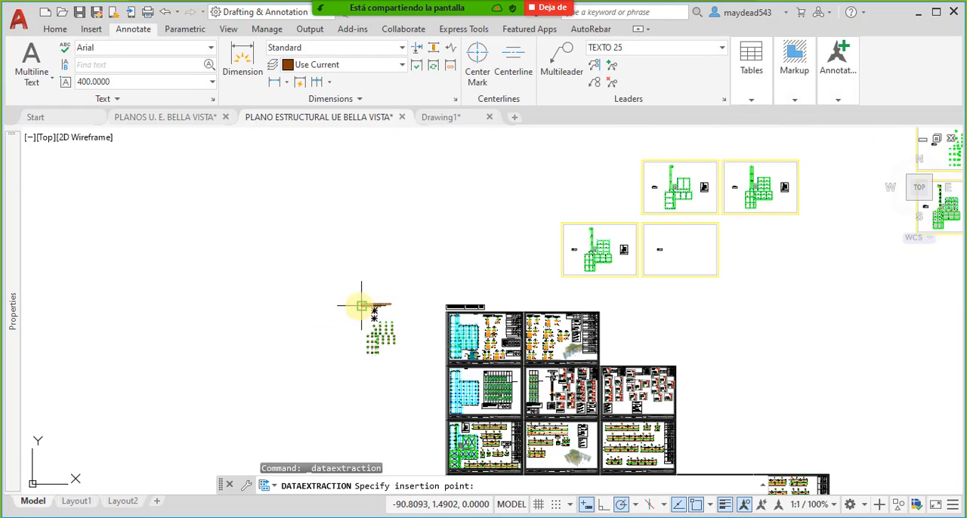
scroll(281, 304, up, 4)
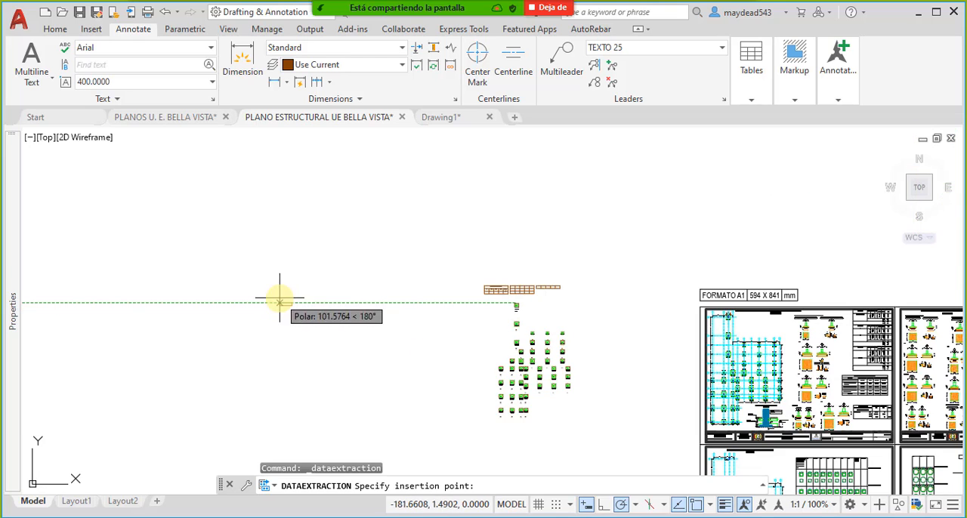
click(280, 303)
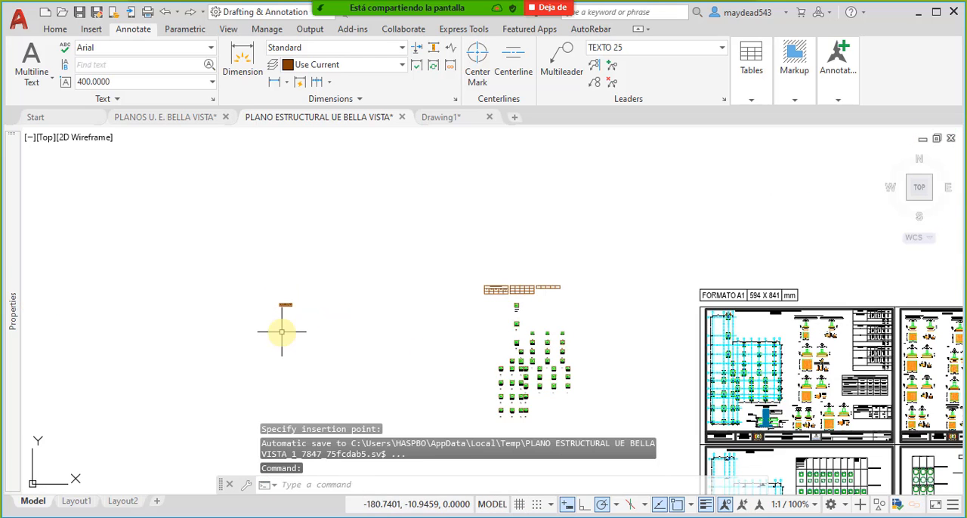
scroll(280, 303, up, 10)
scroll(305, 296, up, 4)
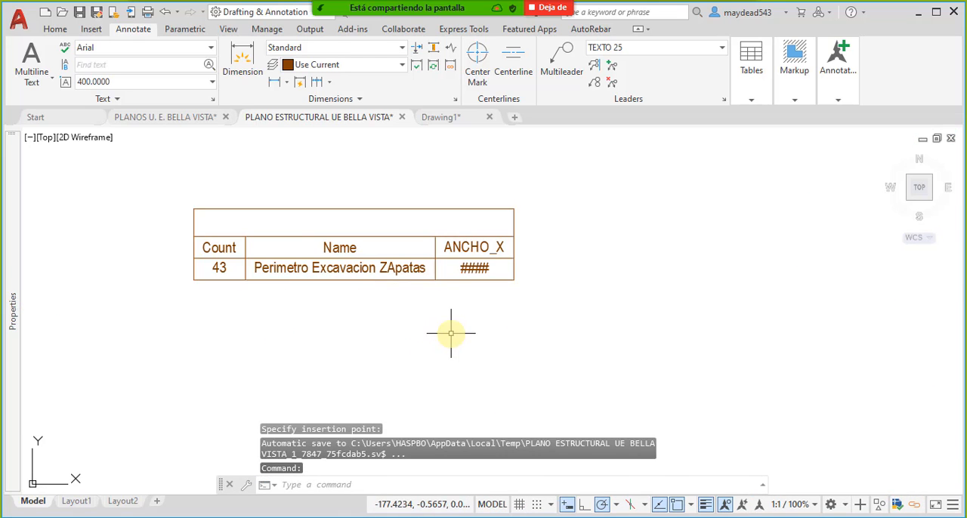
- Move the extraction table next to the P44 and P43 footings
click(591, 312)
click(483, 271)
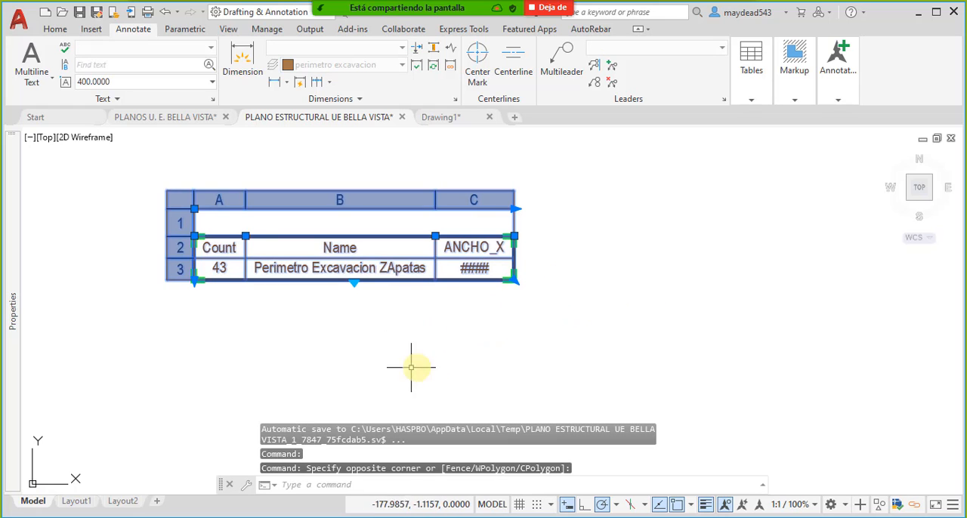
middle_drag(407, 336, 496, 340)
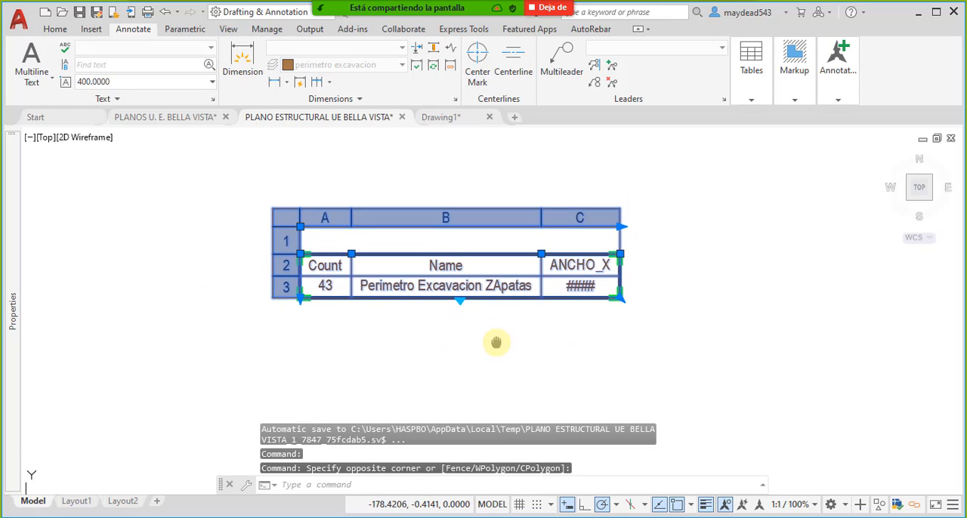
text(m)
key(Return)
click(455, 266)
scroll(308, 351, down, 8)
scroll(443, 352, up, 5)
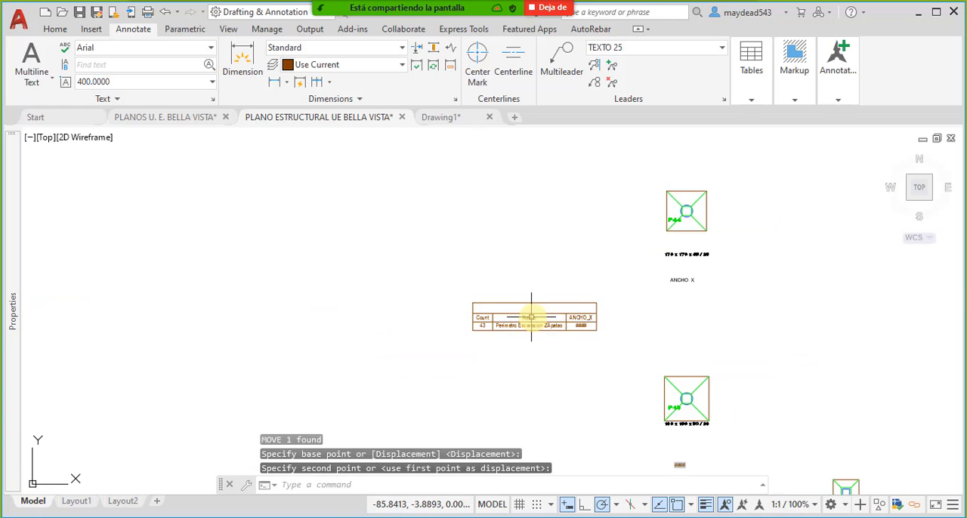
key(Escape)
scroll(536, 326, up, 6)
key(Escape)
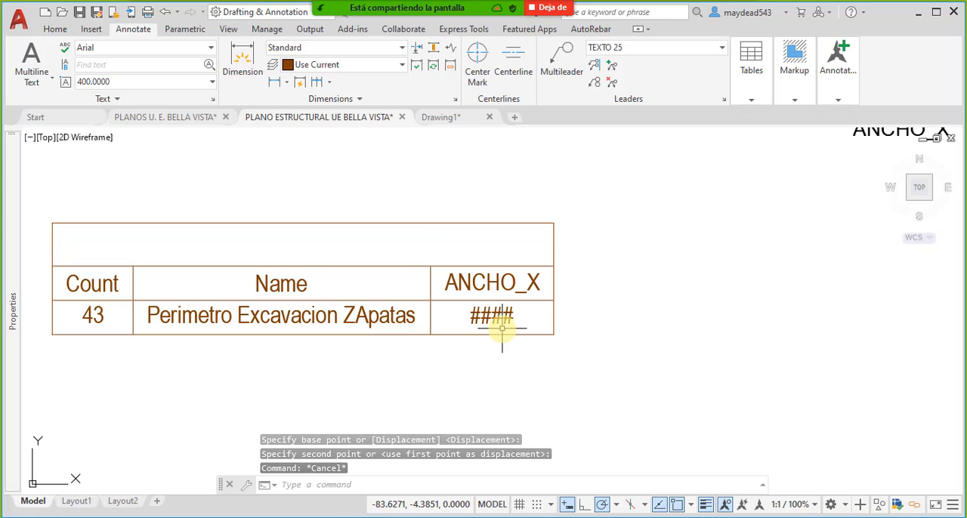
- Examine the extraction table's ANCHO_X column against the attributes shown below the footing excavation perimeter blocks
click(483, 333)
key(Escape)
middle_drag(491, 338, 526, 333)
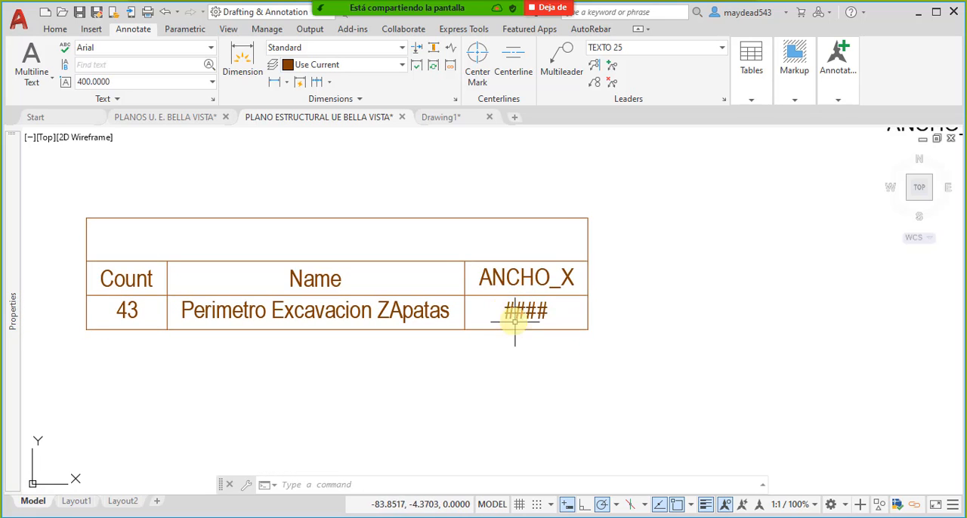
scroll(476, 322, down, 5)
middle_drag(555, 403, 490, 313)
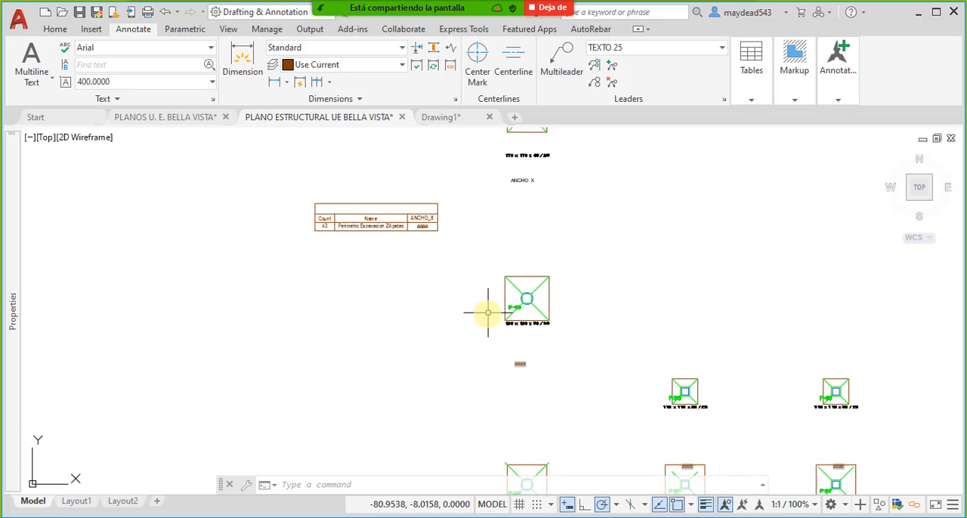
middle_drag(517, 248, 526, 328)
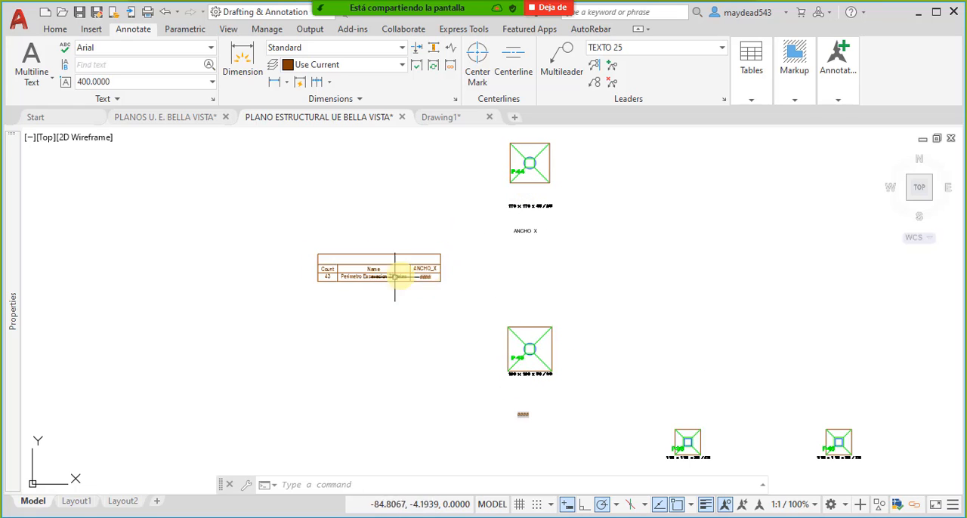
scroll(367, 281, up, 3)
scroll(315, 276, down, 6)
scroll(370, 300, up, 4)
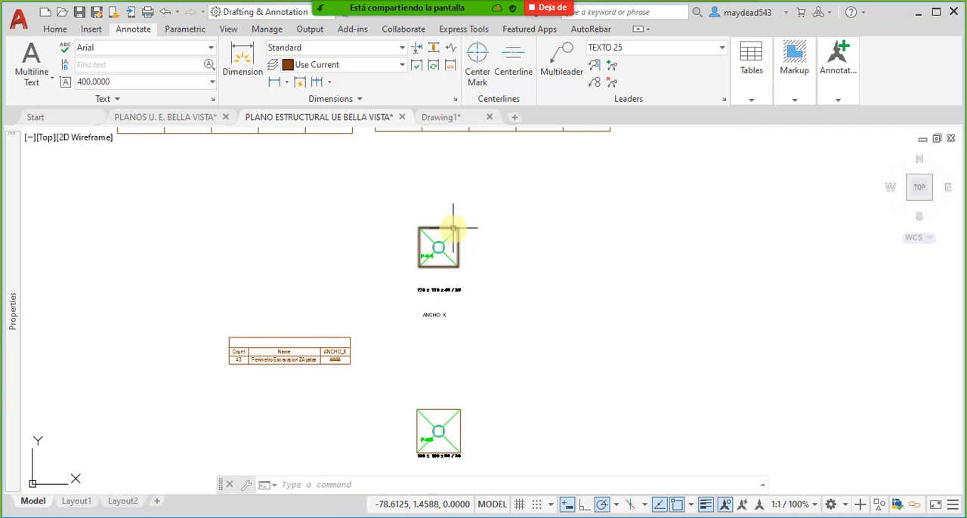
middle_drag(413, 322, 431, 291)
middle_drag(422, 390, 432, 343)
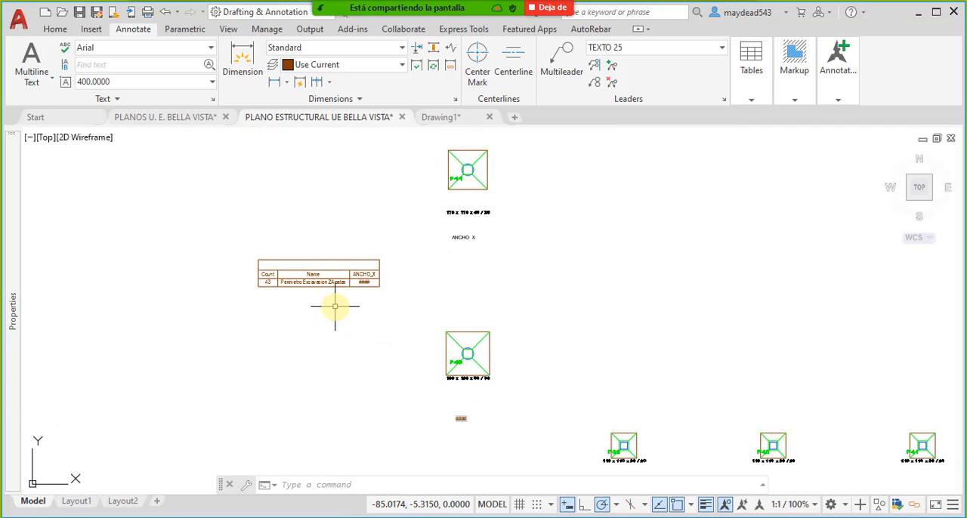
middle_drag(306, 285, 320, 255)
scroll(320, 255, up, 4)
click(459, 244)
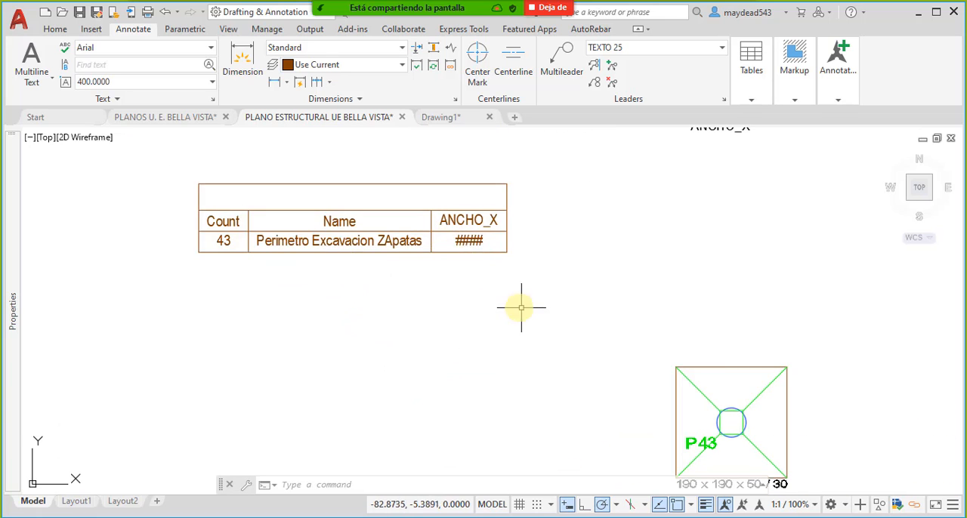
- Set the ANCHO_X attribute of the P43 footing's excavation perimeter block to 0.5
middle_drag(521, 309, 442, 261)
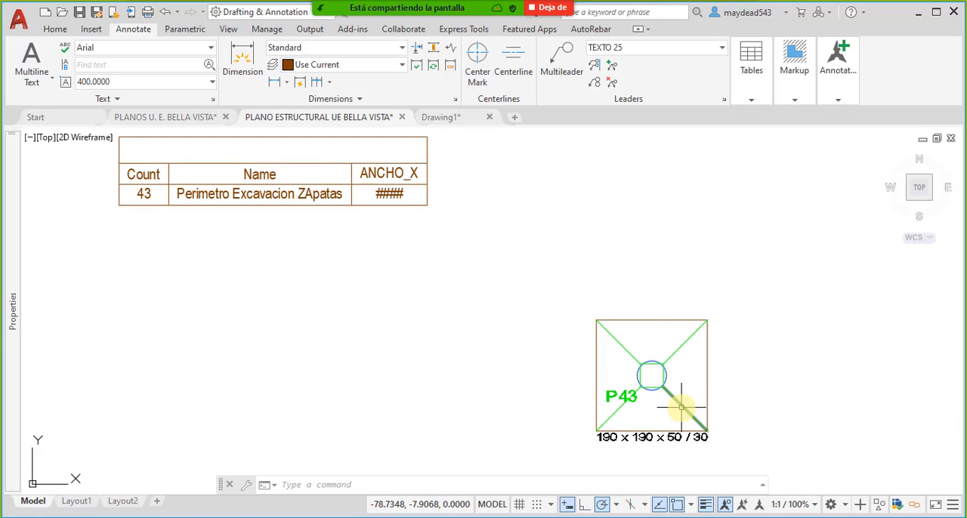
middle_drag(627, 320, 611, 323)
double_click(617, 319)
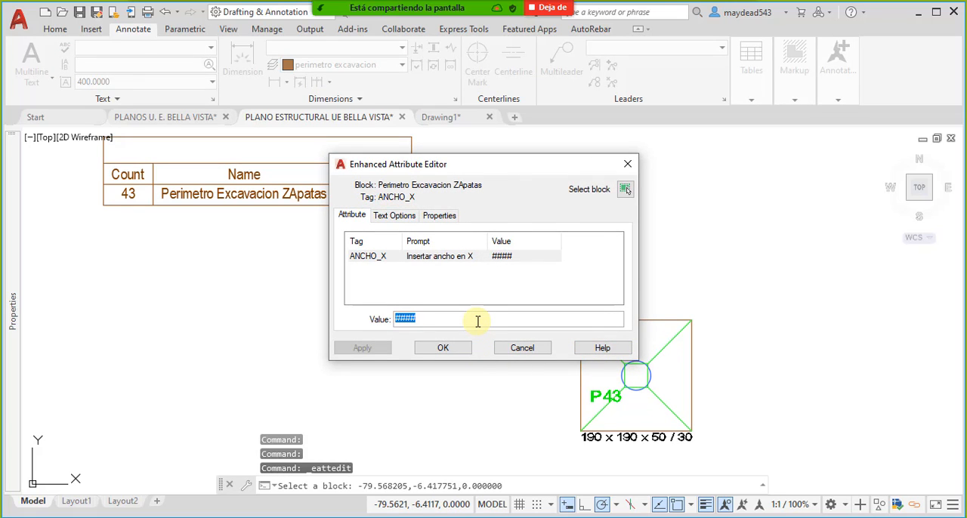
text(0.5)
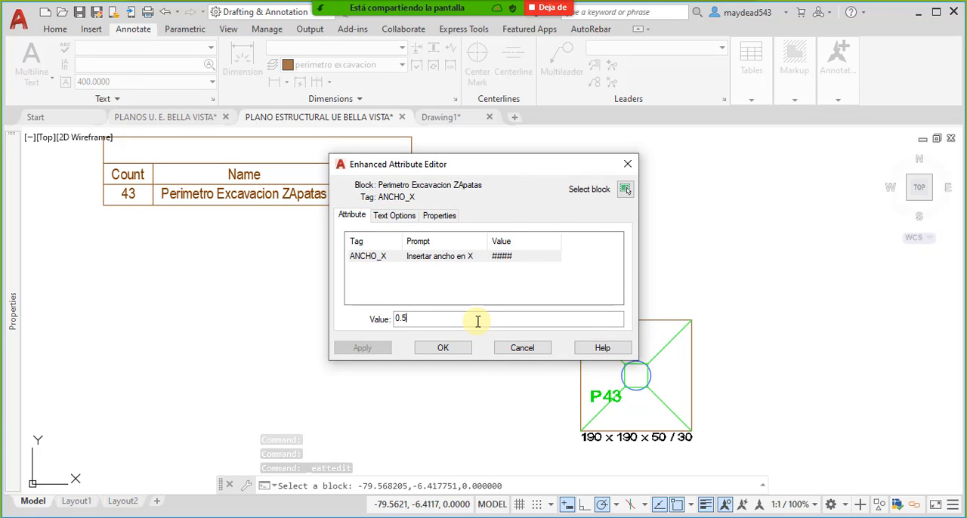
click(447, 348)
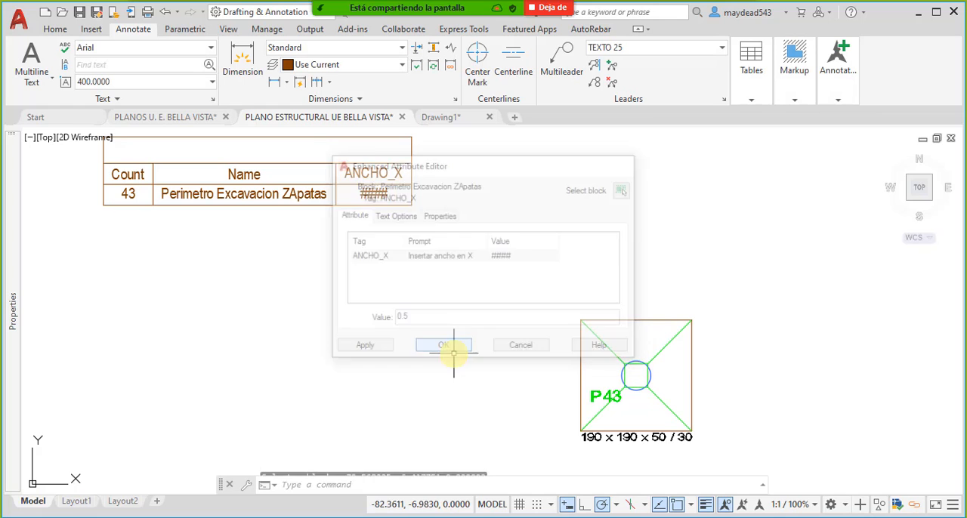
- Set the ANCHO_X attribute of the P39 footing's excavation perimeter block to 0.52
scroll(529, 272, down, 6)
scroll(646, 332, up, 6)
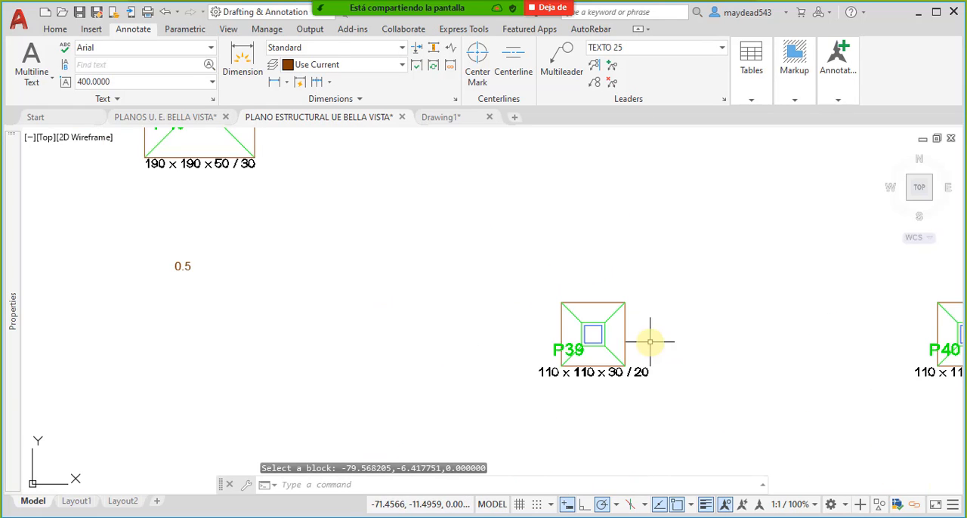
double_click(629, 332)
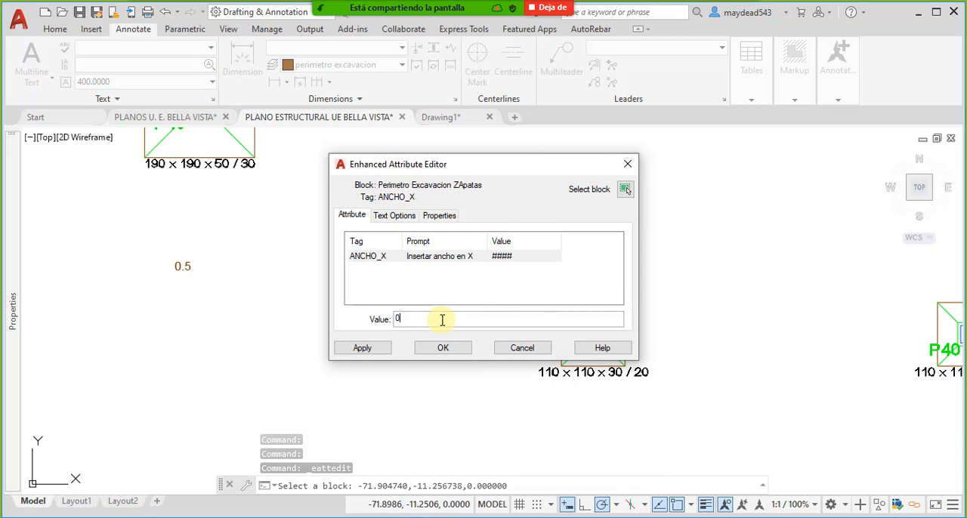
key(BackSpace)
text(0.52)
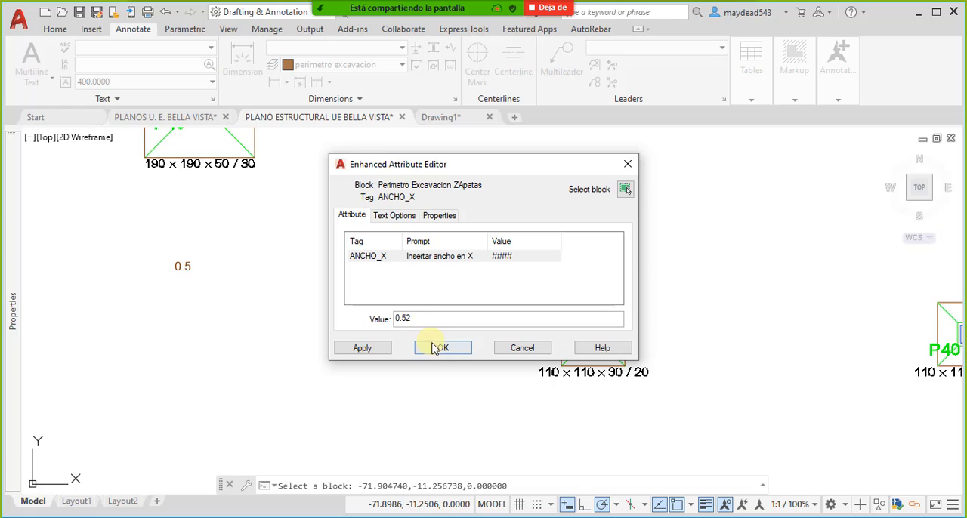
click(441, 349)
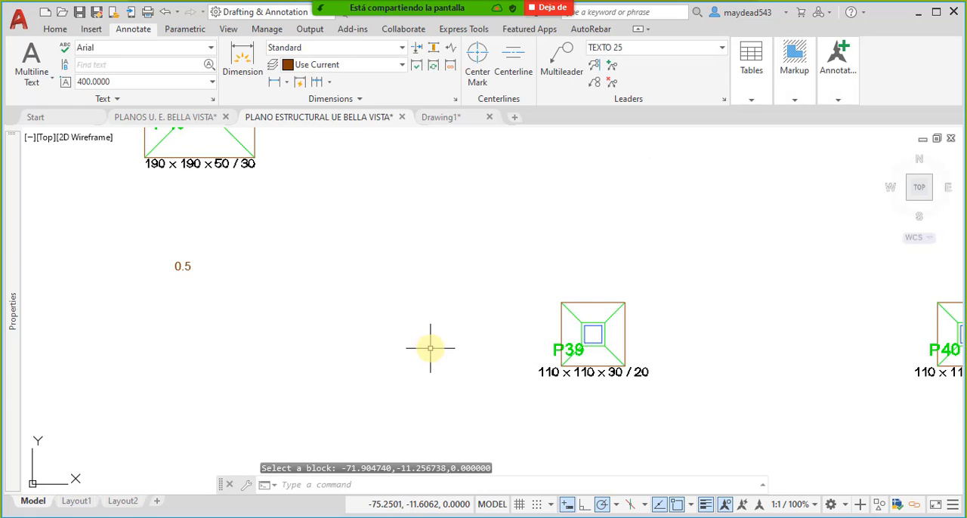
- Compare the edited attributes with the extraction table and regenerate the drawing with REGEN
scroll(546, 346, down, 3)
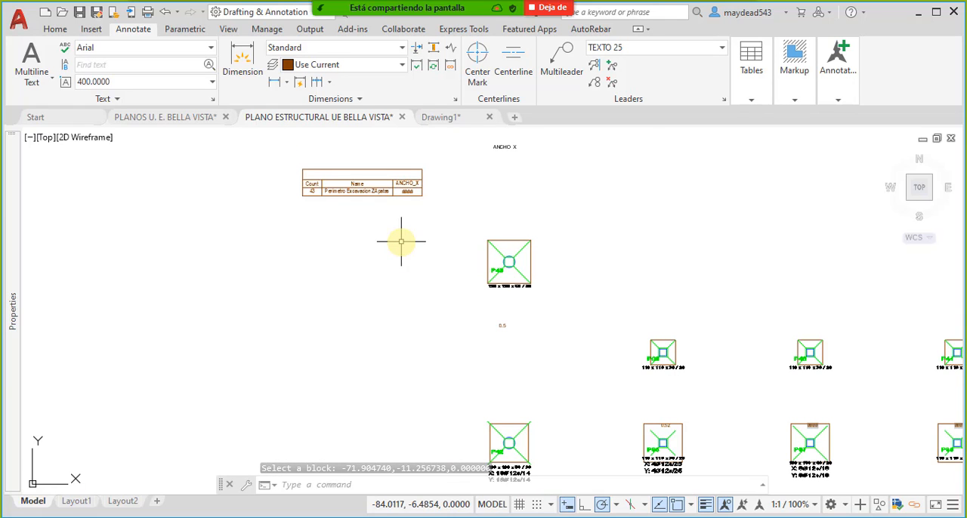
middle_drag(426, 202, 455, 227)
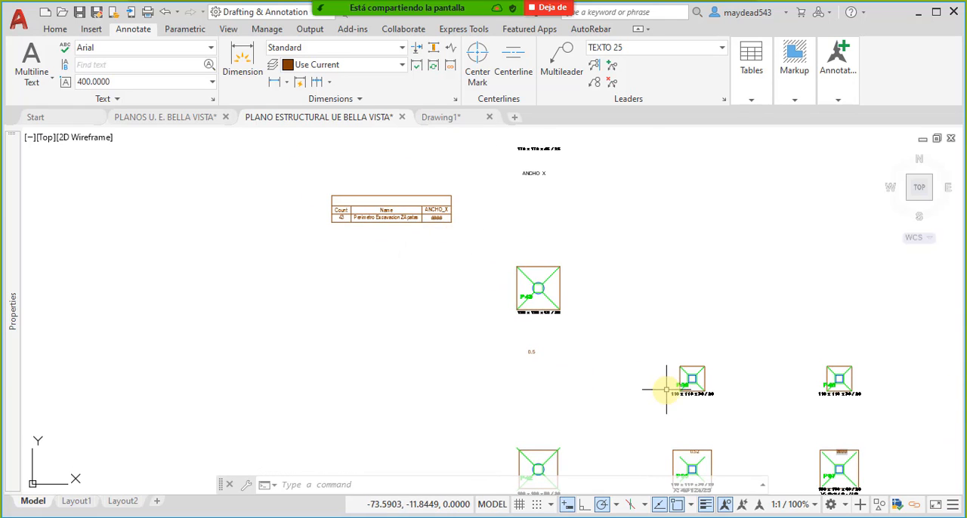
scroll(667, 390, up, 2)
middle_drag(693, 479, 652, 360)
middle_drag(488, 288, 570, 376)
middle_drag(499, 270, 537, 330)
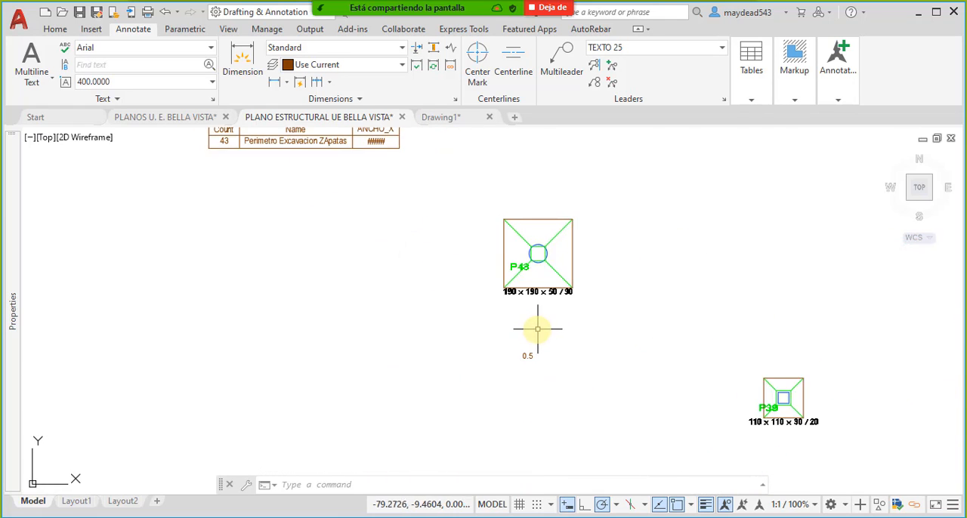
middle_drag(312, 246, 371, 295)
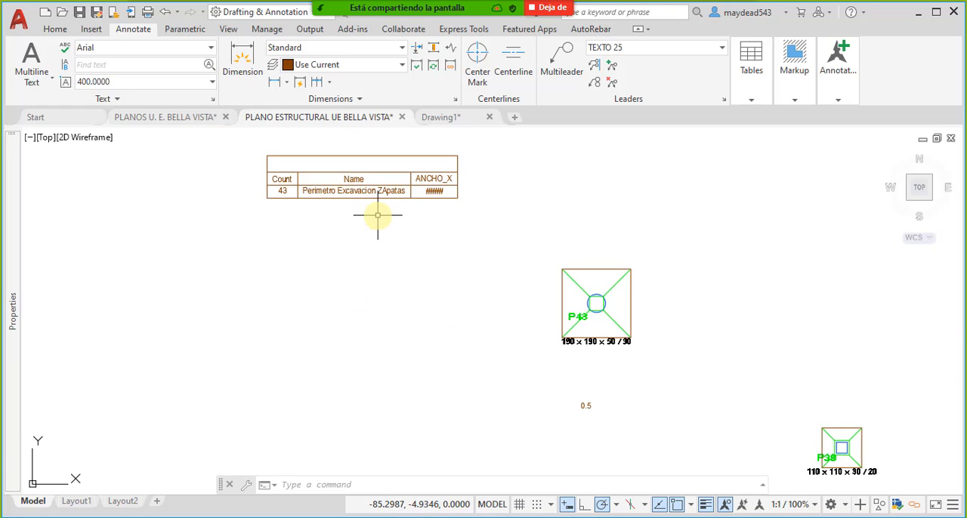
click(410, 189)
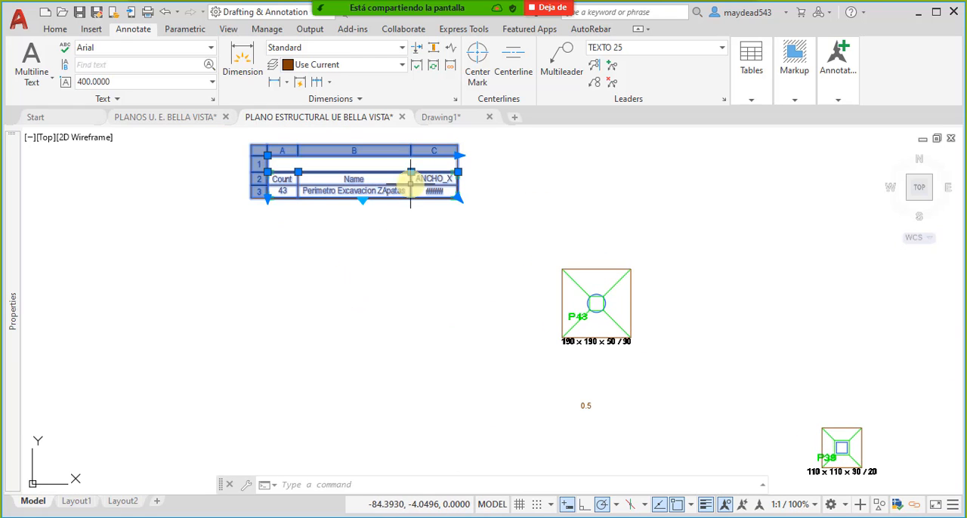
click(389, 241)
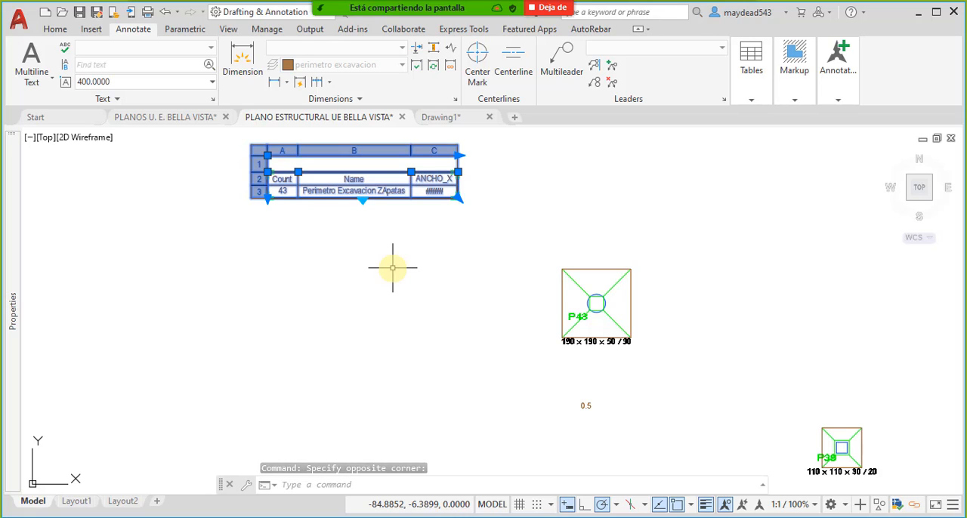
key(Escape)
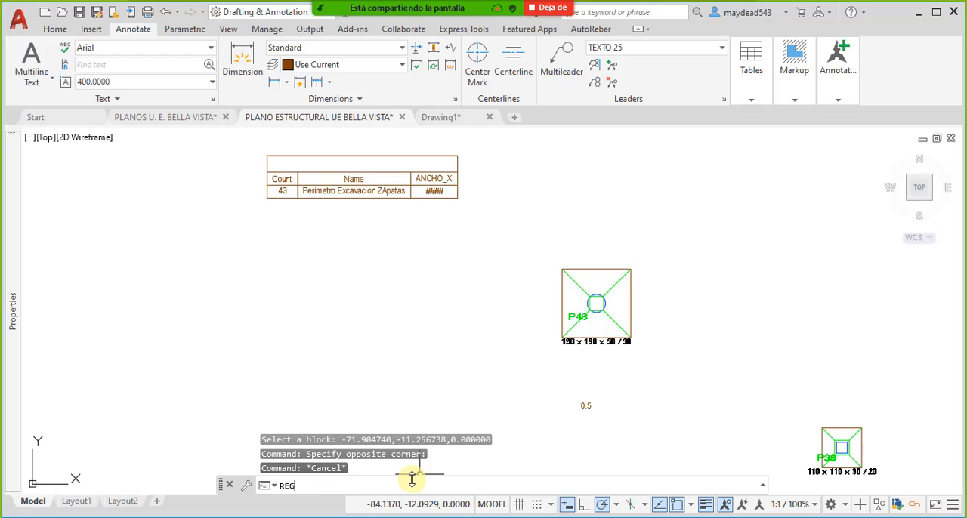
key(Return)
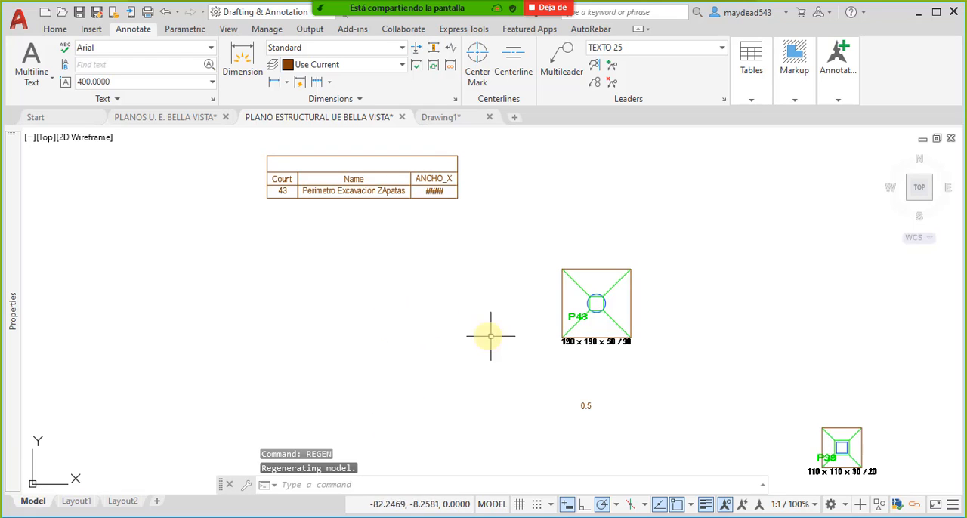
- Update all data links in the drawing with DATALINKUPDATE to refresh the extraction table
middle_drag(564, 380, 510, 330)
scroll(460, 335, down, 2)
scroll(410, 209, up, 2)
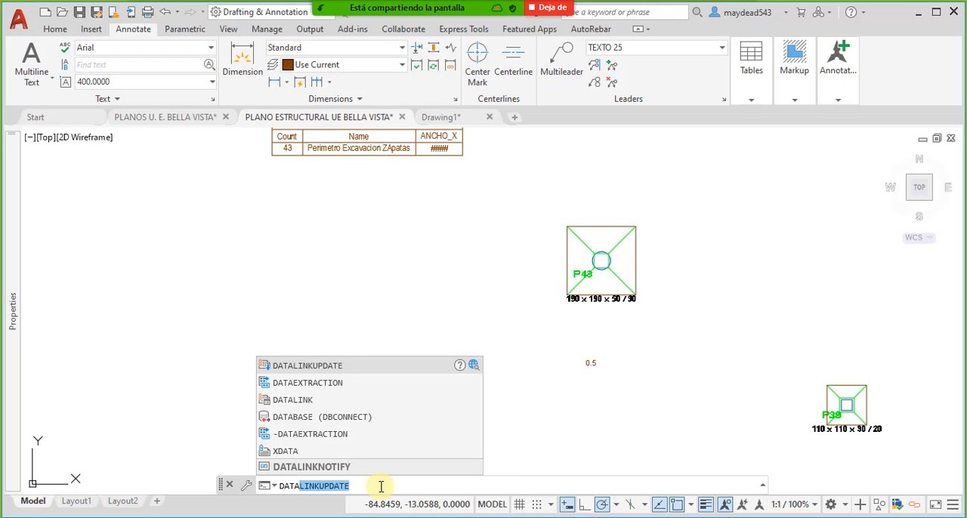
text(LIN)
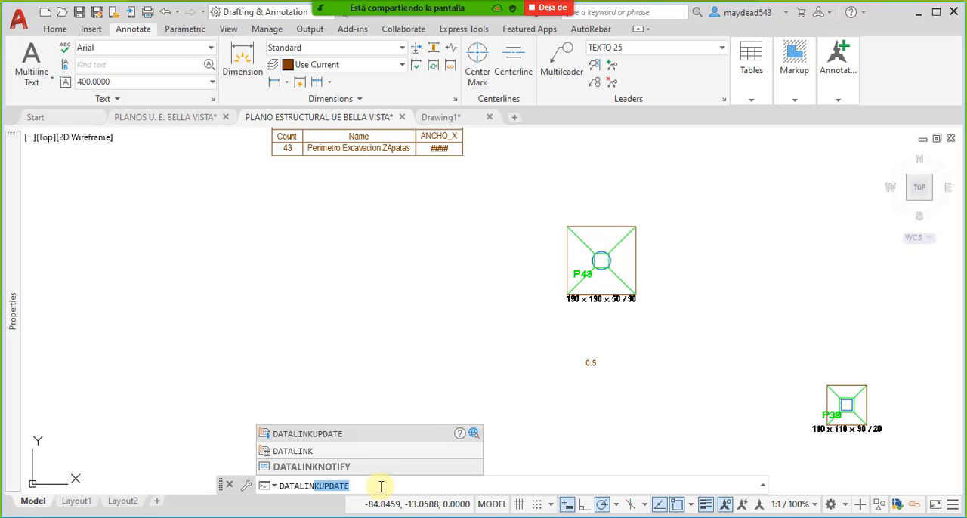
click(301, 434)
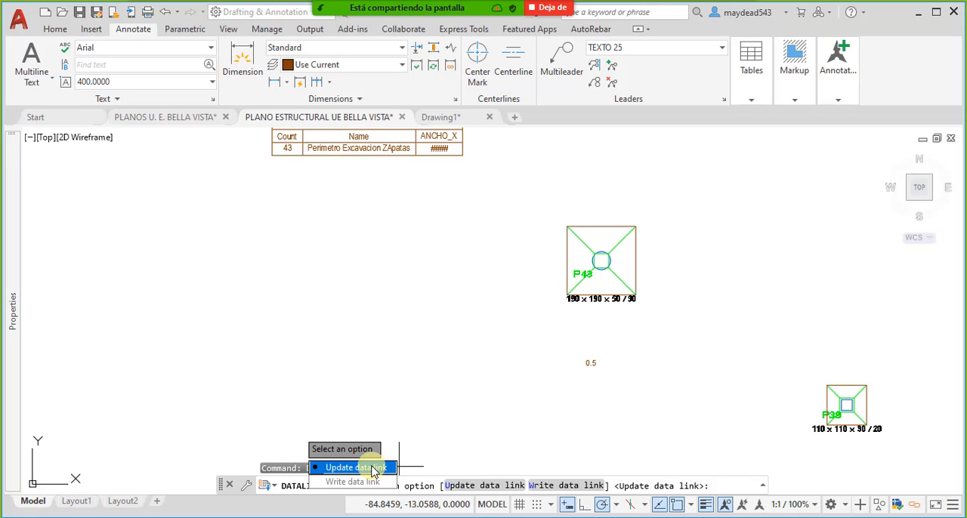
click(370, 469)
middle_drag(362, 249, 371, 372)
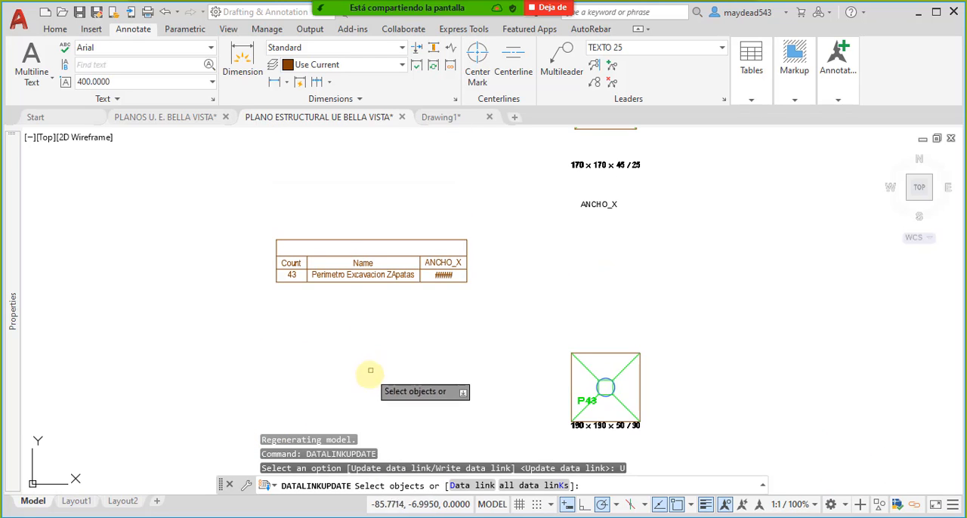
click(552, 484)
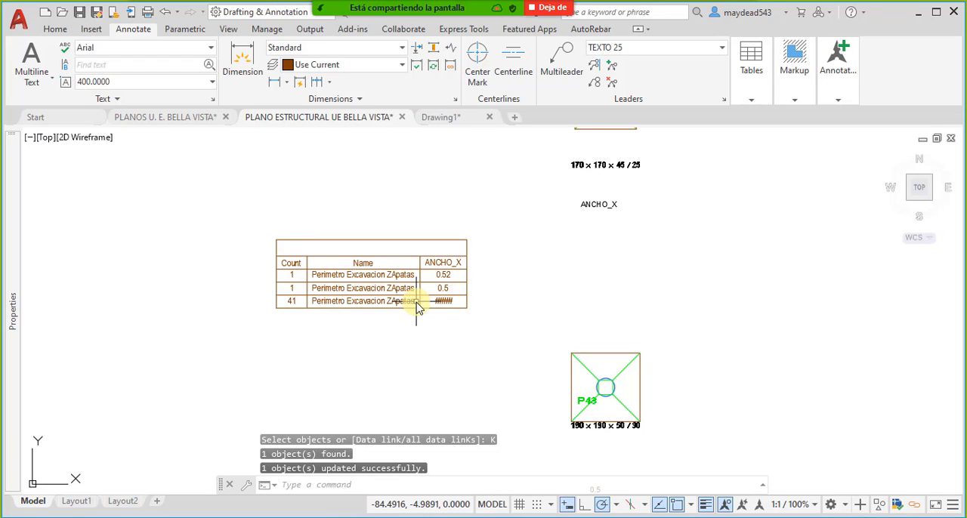
- Compare the refreshed extraction table's rows and ANCHO_X column with the attributes shown near the P43 and P39 footings
scroll(333, 313, up, 4)
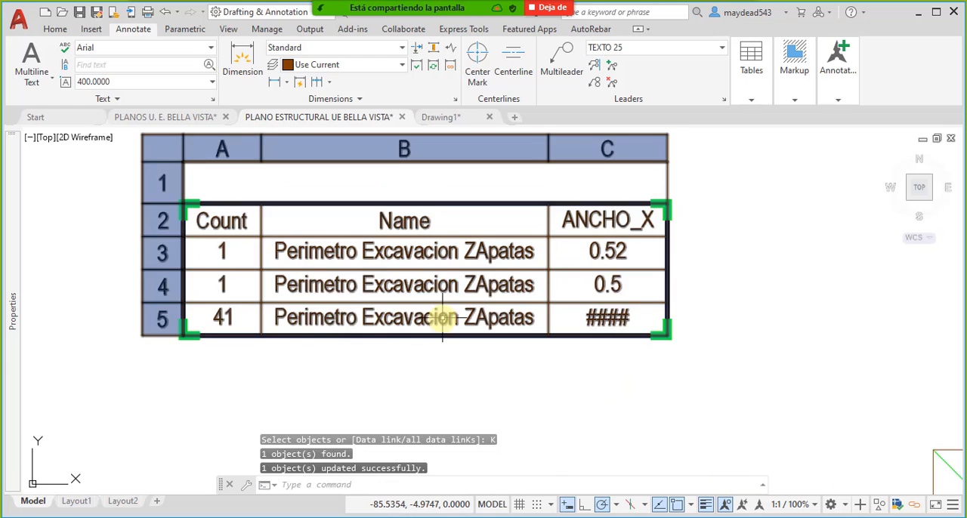
scroll(309, 280, down, 4)
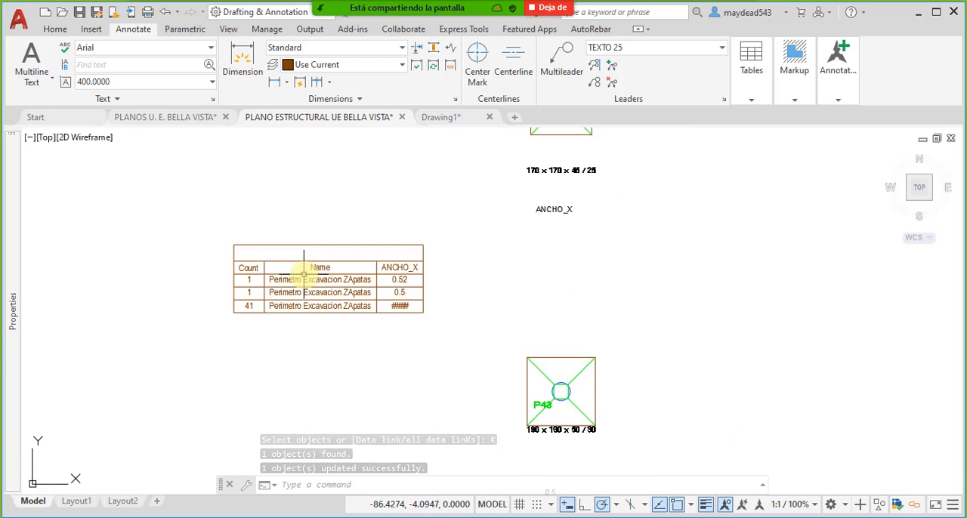
mouse_move(462, 381)
middle_down()
mouse_move(396, 336)
mouse_move(431, 318)
middle_up()
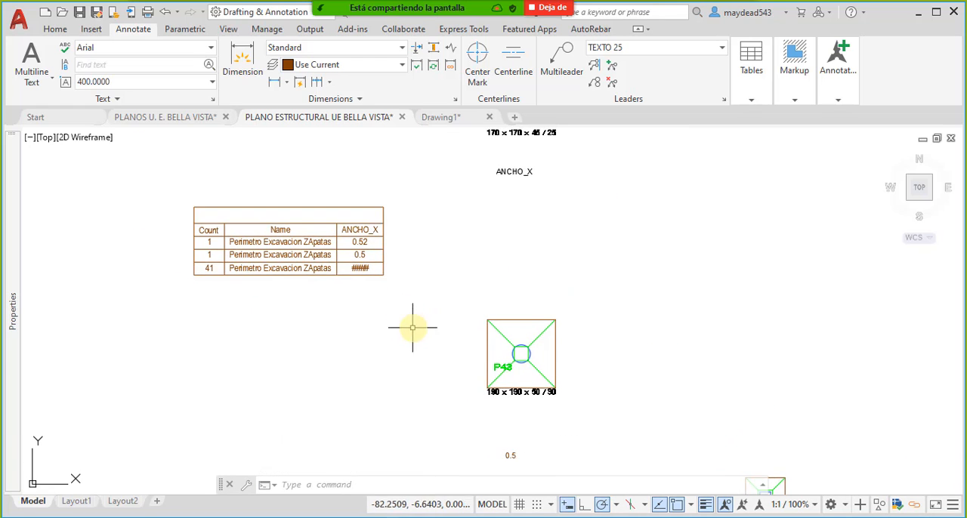
mouse_move(463, 399)
middle_down()
mouse_move(428, 373)
mouse_move(447, 381)
mouse_move(434, 384)
mouse_move(428, 320)
middle_up()
middle_drag(367, 278, 384, 336)
middle_drag(462, 393, 438, 344)
middle_drag(557, 410, 523, 356)
middle_drag(350, 247, 380, 301)
middle_drag(264, 179, 345, 226)
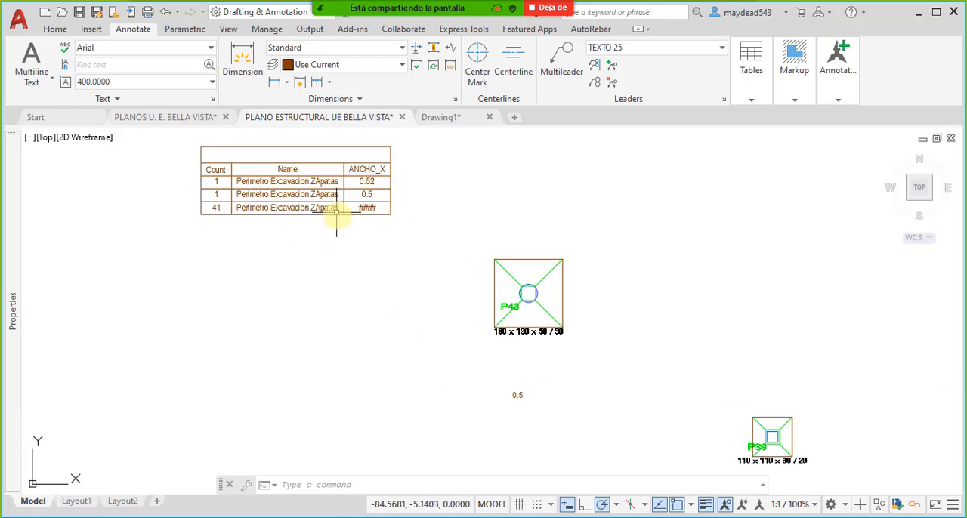
middle_drag(425, 300, 374, 242)
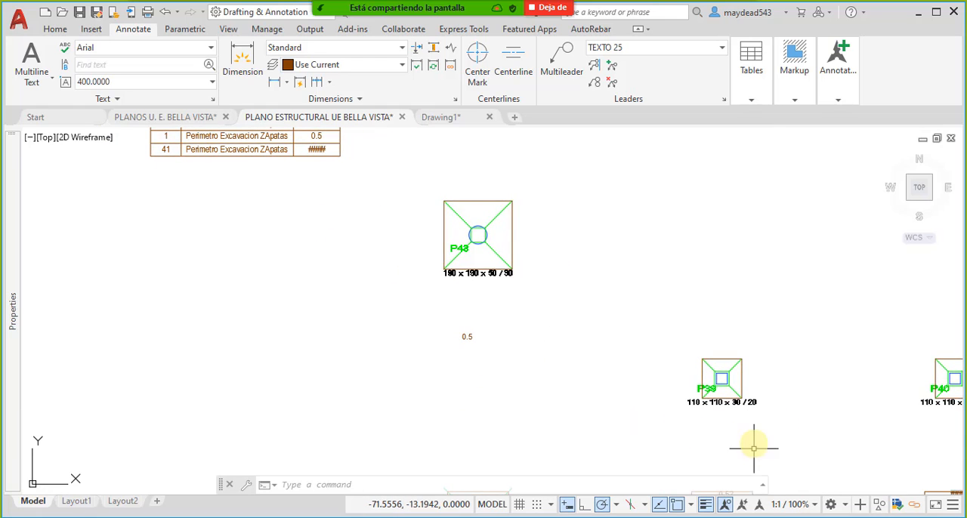
middle_drag(754, 449, 703, 316)
middle_drag(409, 121, 519, 251)
middle_drag(323, 140, 443, 244)
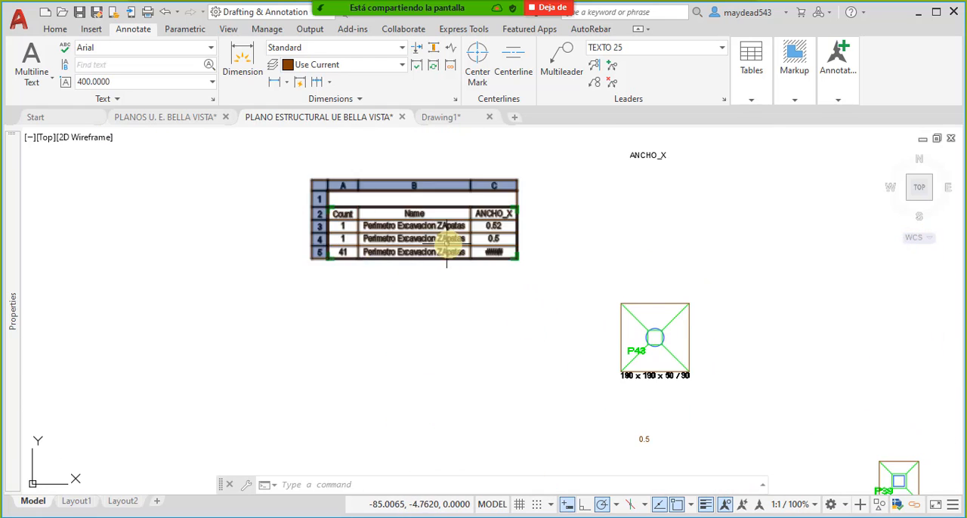
scroll(340, 249, up, 5)
scroll(341, 244, down, 6)
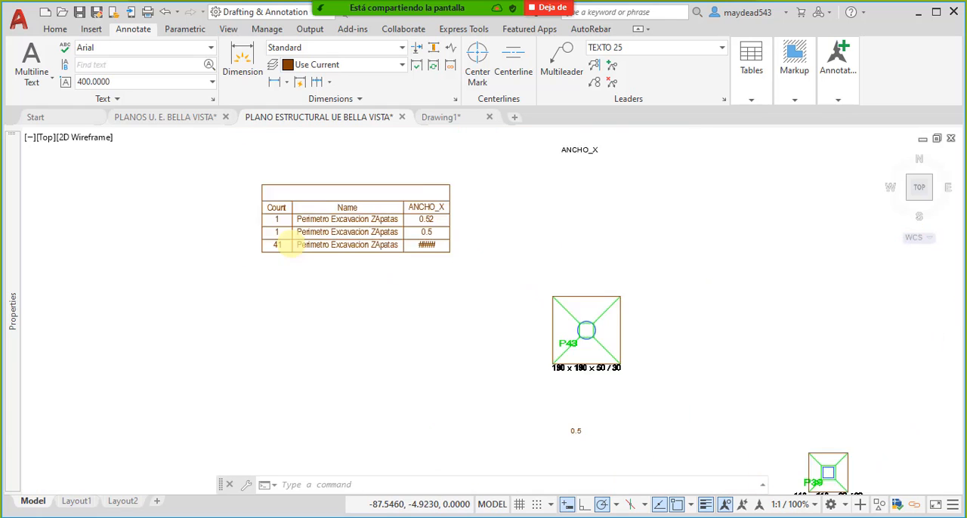
- Examine the ANCHO_X attributes of the excavation perimeter blocks around footings P42, P36 and P37
scroll(274, 248, up, 3)
scroll(423, 355, down, 6)
scroll(401, 356, up, 5)
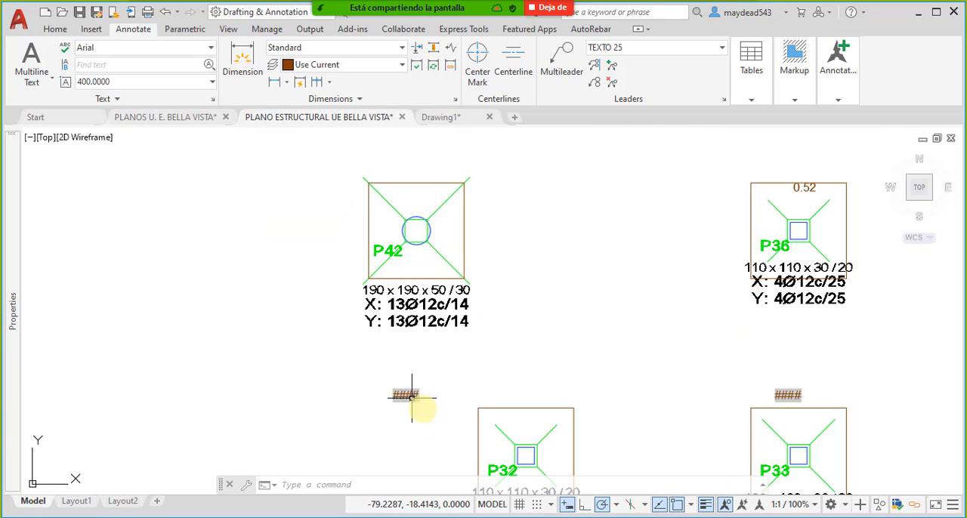
scroll(419, 407, down, 2)
middle_drag(408, 313, 509, 443)
middle_drag(559, 327, 443, 270)
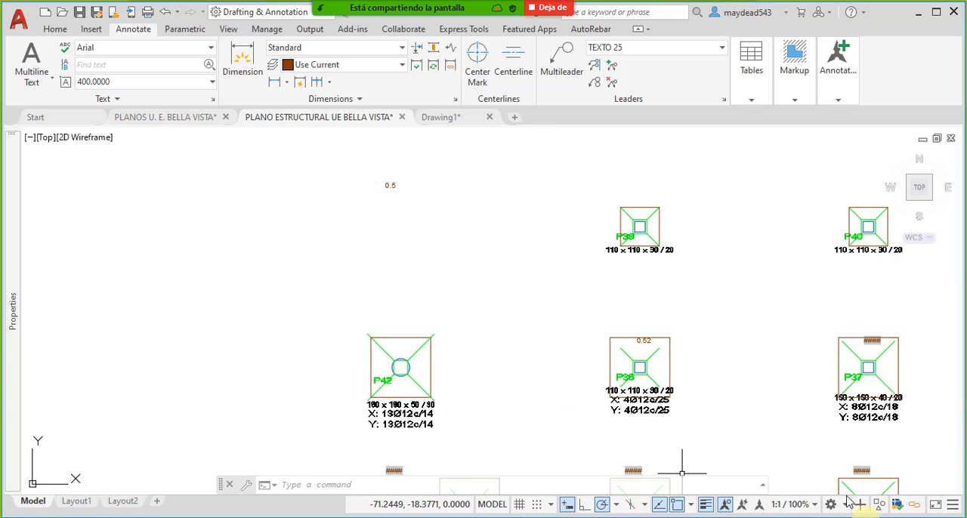
middle_drag(730, 426, 675, 378)
scroll(565, 419, up, 4)
scroll(565, 420, down, 5)
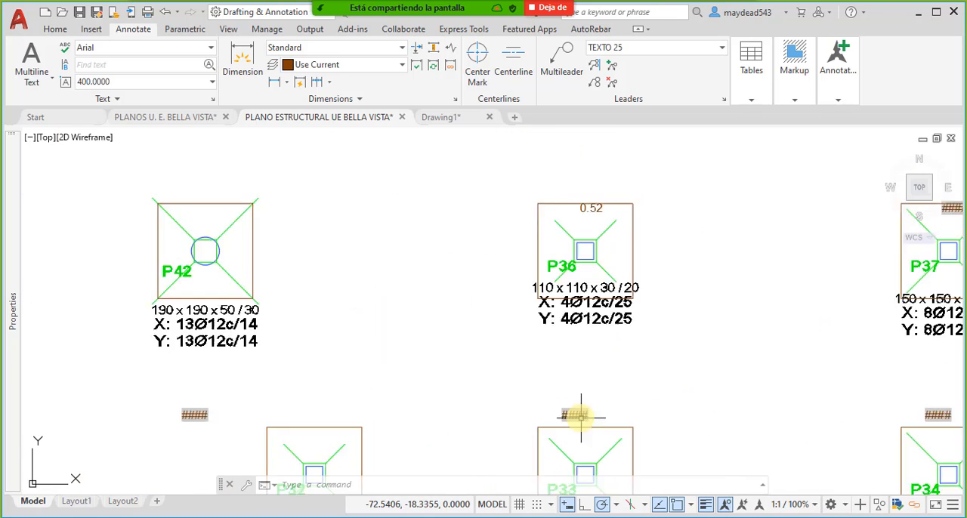
scroll(501, 303, up, 5)
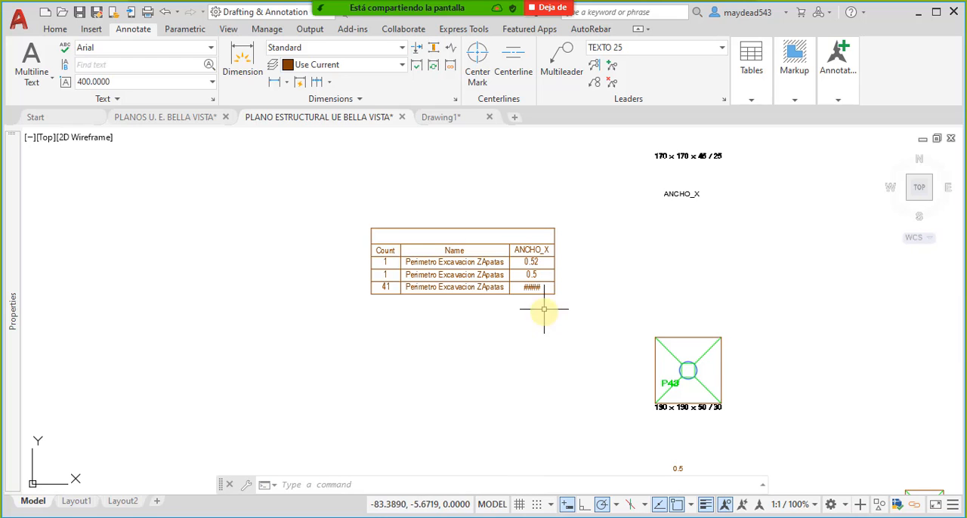
- Insert a new column to the right of the extraction table's ANCHO_X column
middle_drag(544, 309, 467, 283)
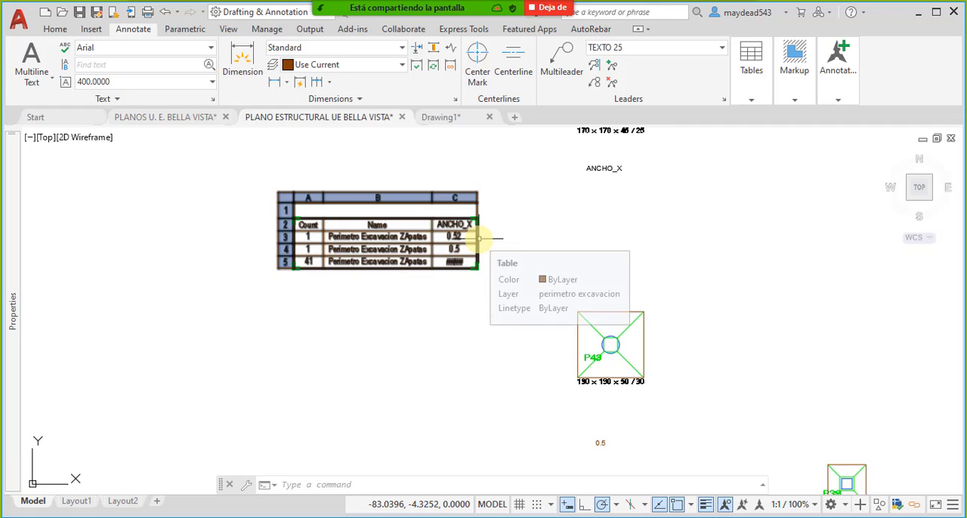
click(480, 236)
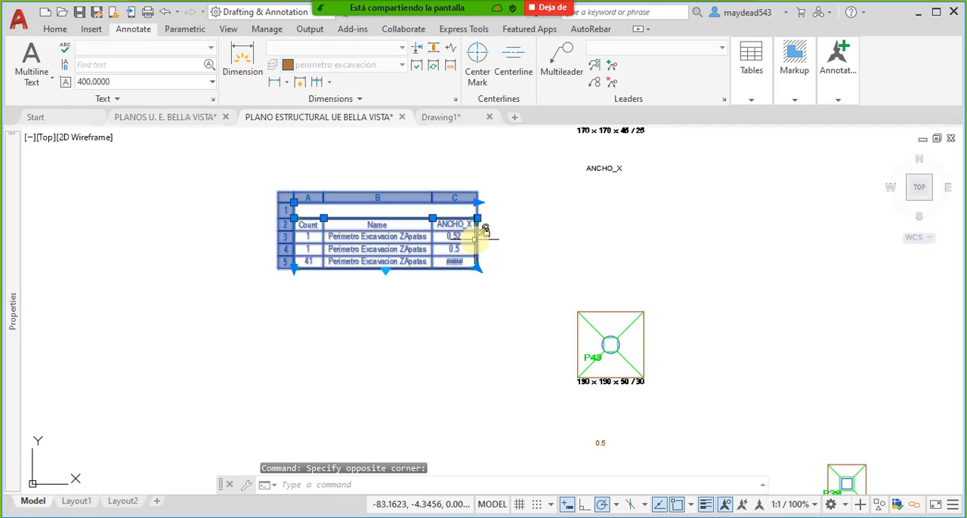
key(Escape)
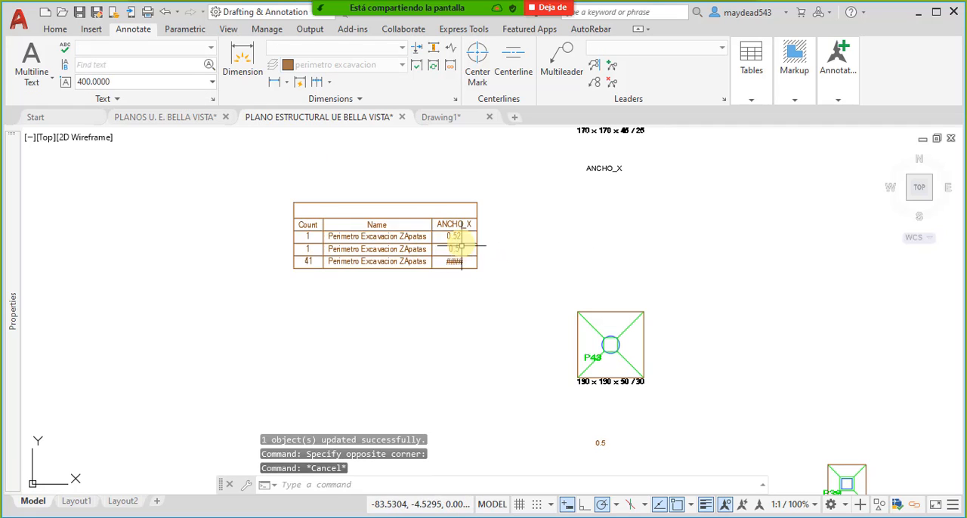
scroll(458, 241, up, 4)
click(446, 219)
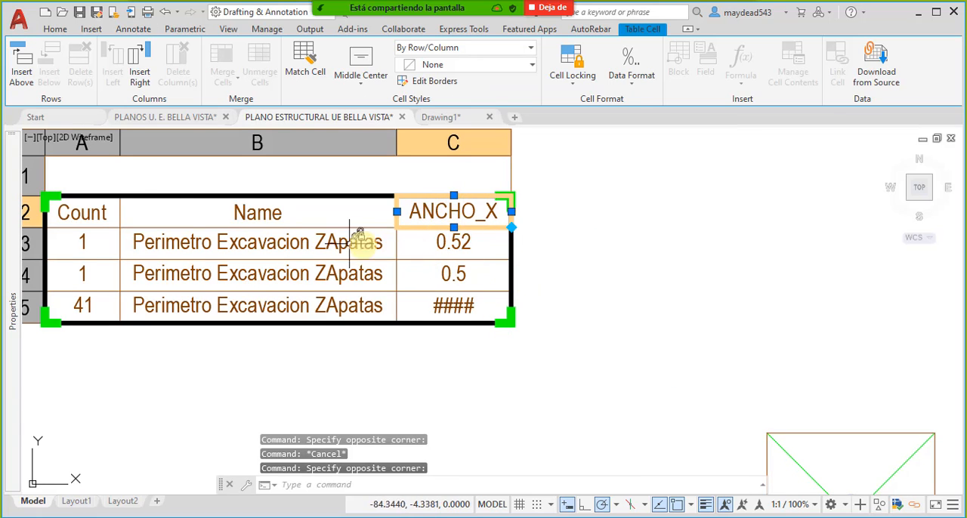
click(140, 74)
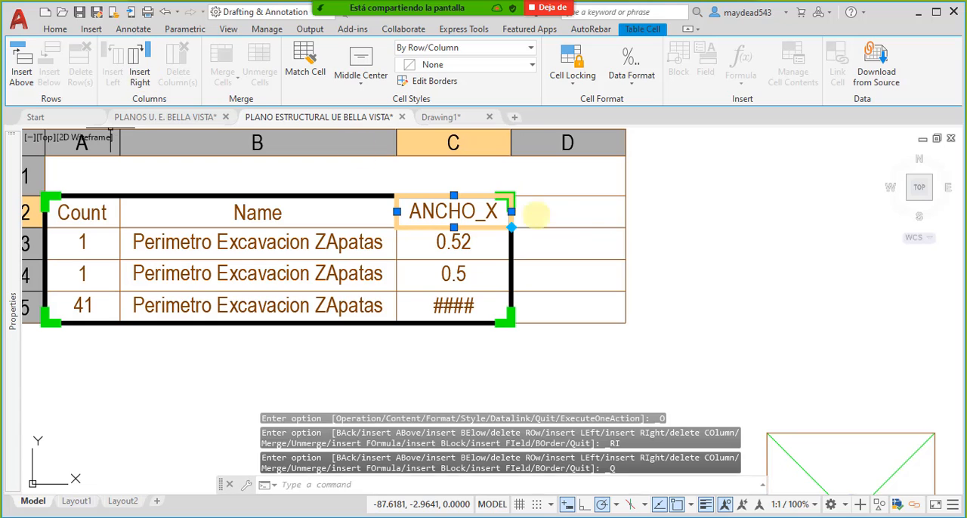
- Try to edit the empty header cell of the new column D in the extraction table
click(536, 213)
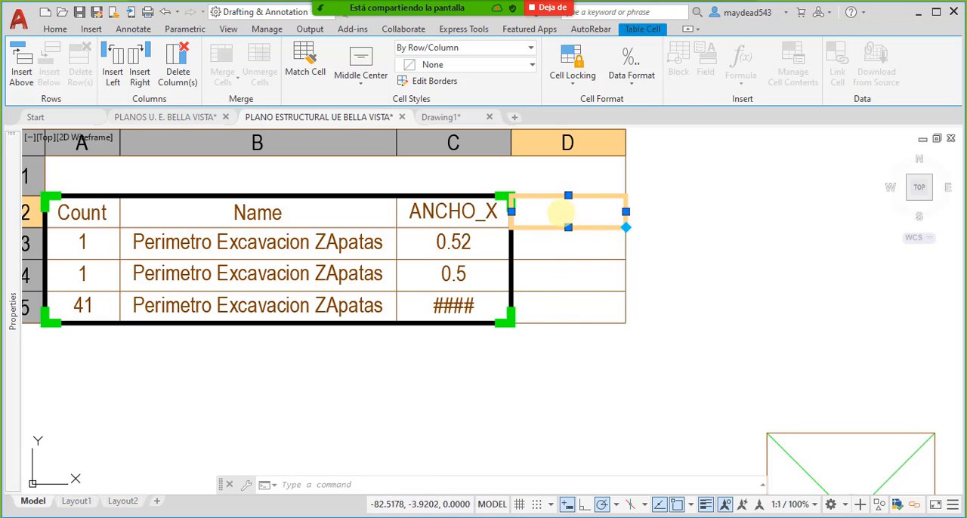
double_click(571, 224)
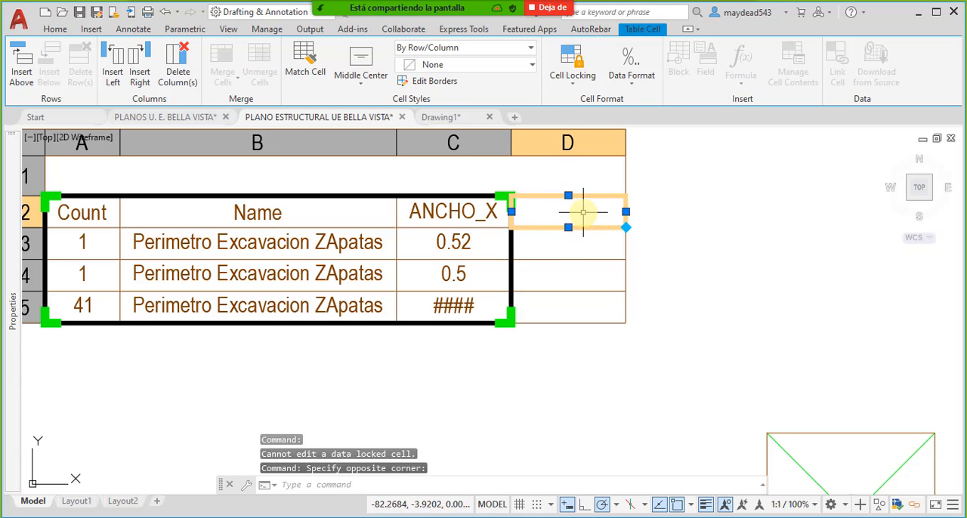
key(Escape)
click(582, 224)
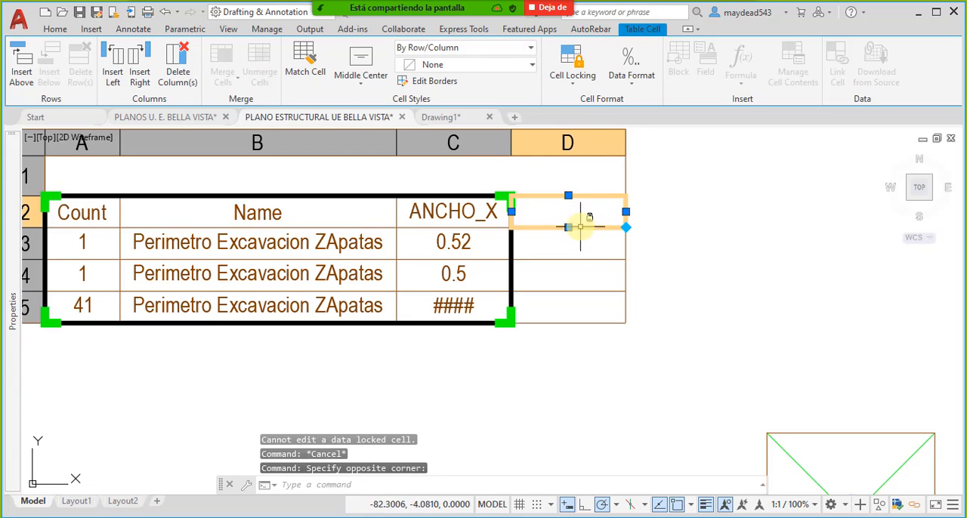
mouse_move(567, 250)
middle_down()
mouse_move(572, 274)
mouse_move(550, 301)
middle_up()
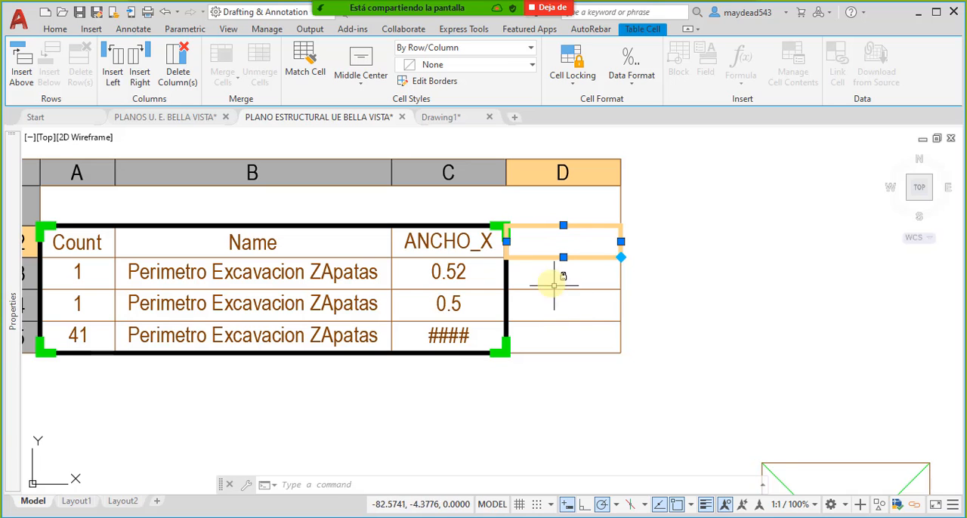
scroll(470, 298, down, 2)
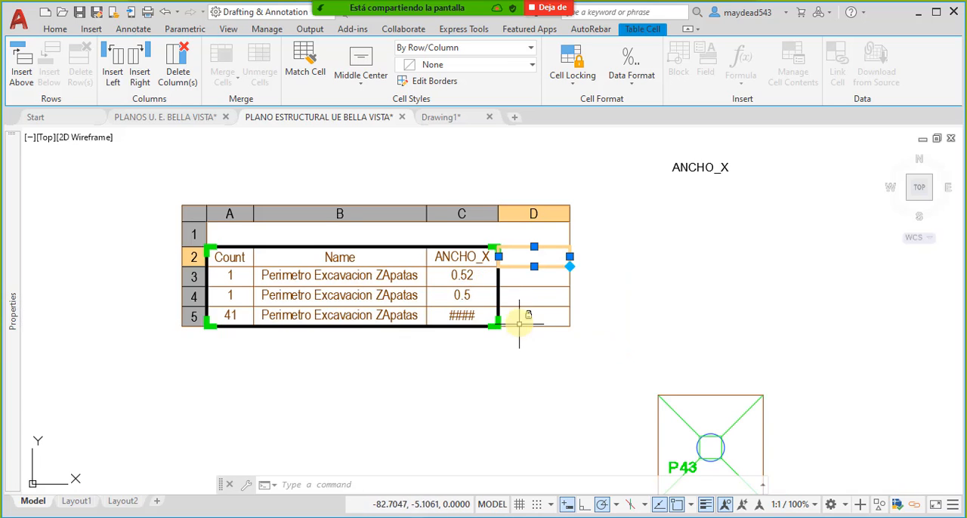
click(447, 280)
key(Escape)
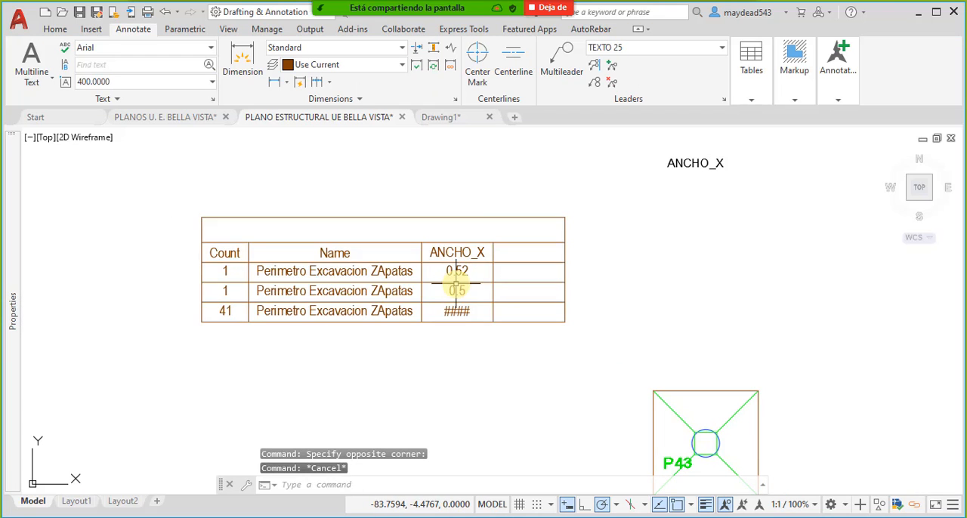
- Review the extraction table with its added column and the ANCHO_X attribute below footing P44
middle_drag(483, 304, 482, 298)
mouse_move(507, 340)
middle_down()
mouse_move(376, 258)
mouse_move(479, 320)
middle_up()
scroll(402, 264, down, 3)
scroll(465, 304, up, 2)
middle_drag(415, 230, 479, 280)
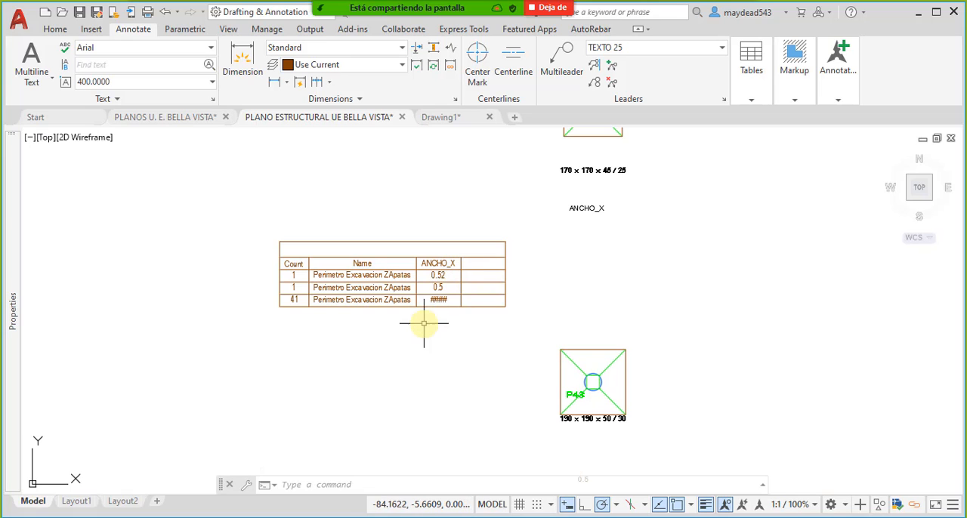
middle_drag(421, 324, 417, 294)
click(423, 268)
key(Escape)
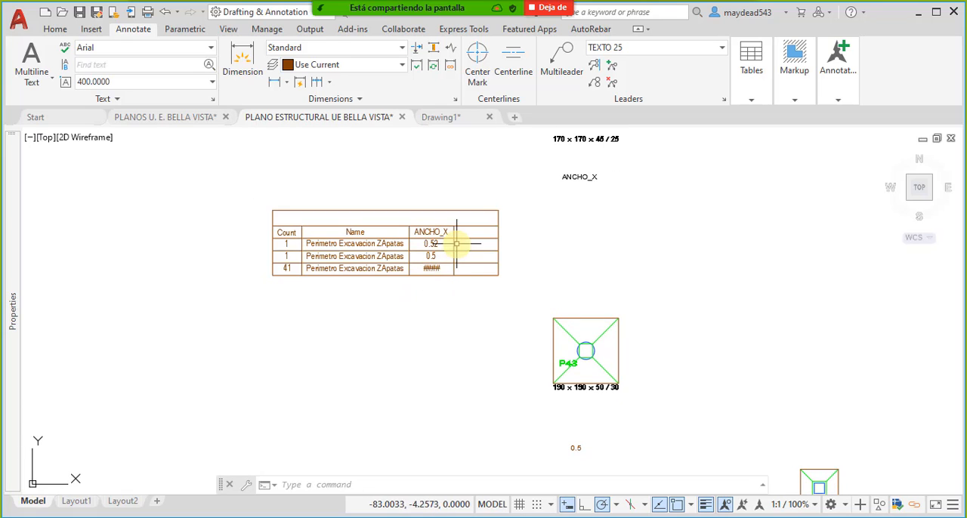
scroll(470, 242, up, 4)
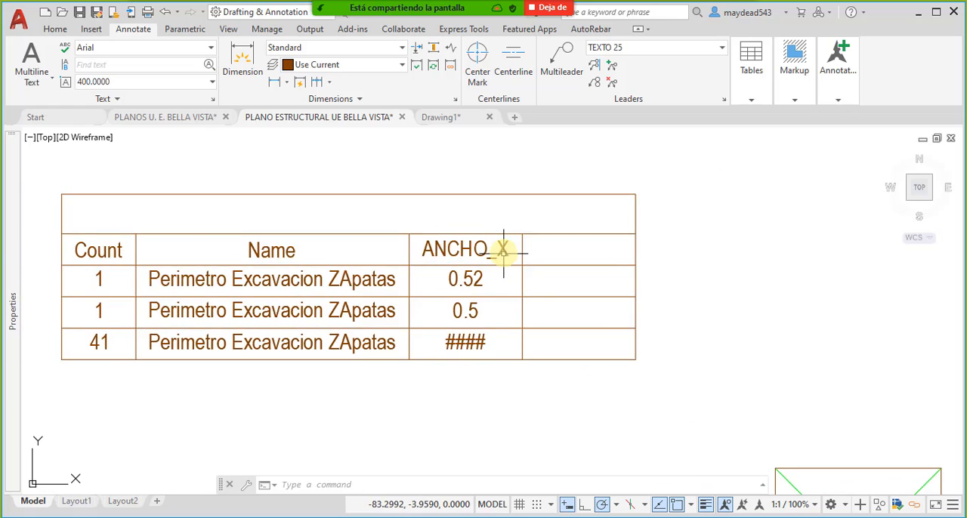
scroll(503, 242, down, 2)
scroll(442, 268, down, 4)
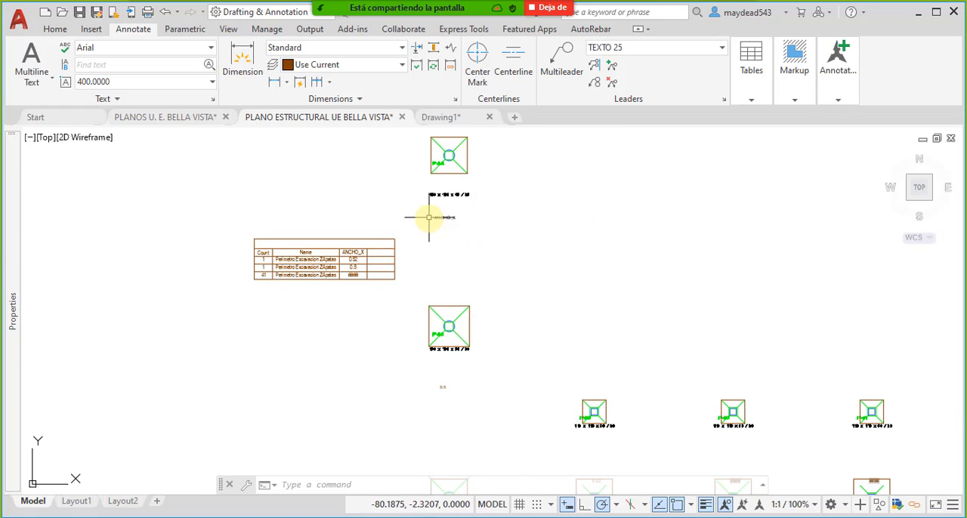
scroll(465, 217, up, 4)
scroll(494, 212, up, 2)
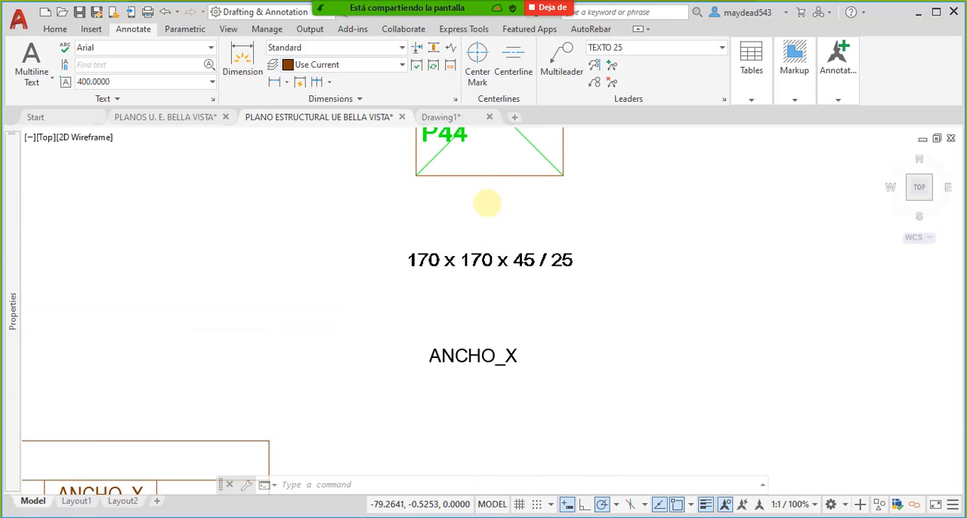
- Open the P43 footing's excavation perimeter block in the Block Editor
scroll(491, 226, down, 2)
scroll(510, 252, down, 3)
scroll(529, 325, up, 4)
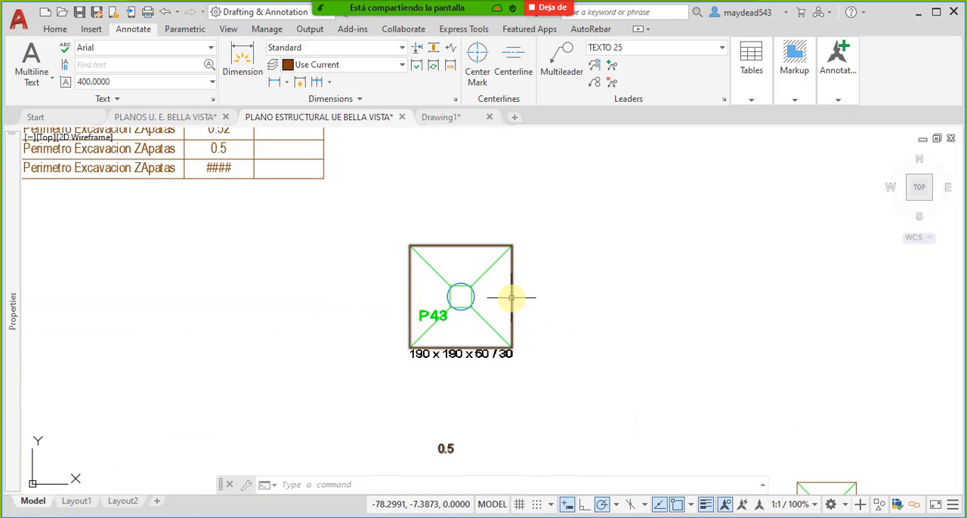
click(506, 300)
right_click(505, 300)
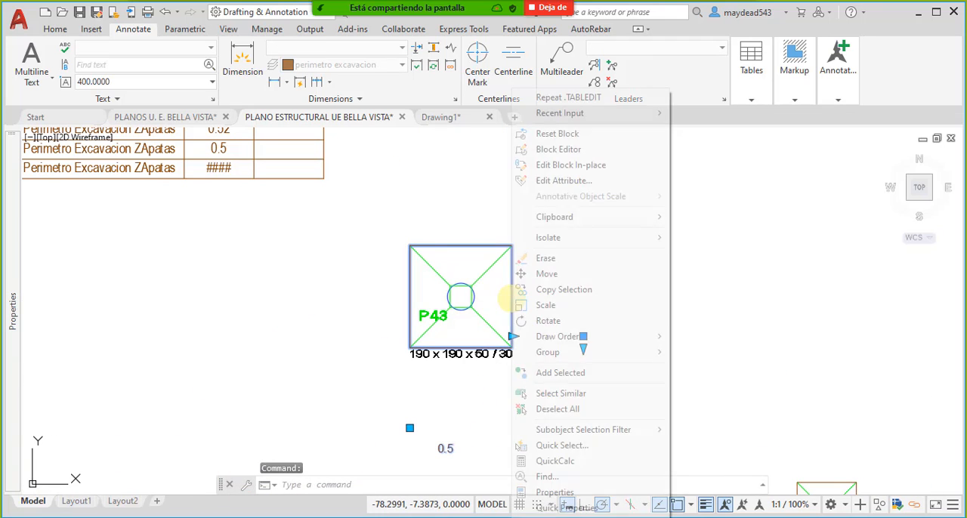
click(605, 151)
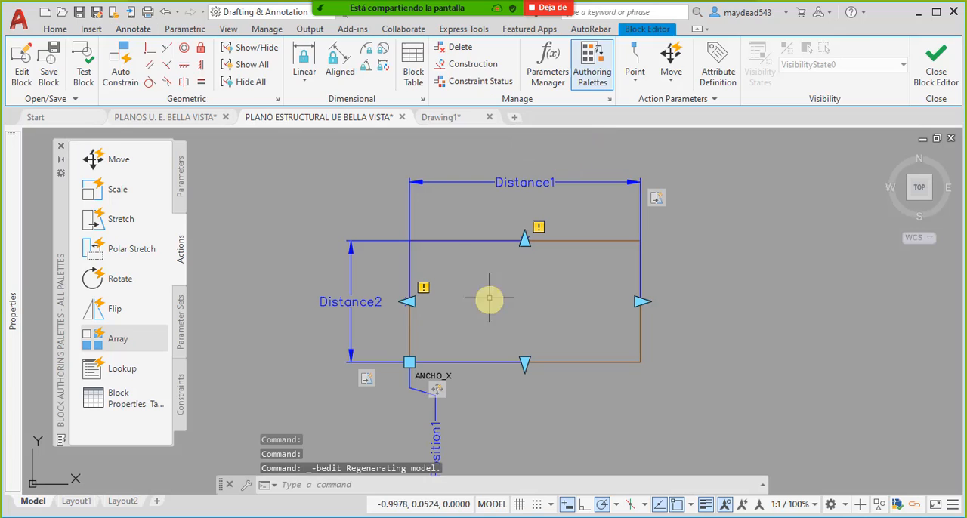
- Examine the ANCHO_X attribute's tag, prompt and default value in its attribute definition, leaving them unedited
scroll(460, 351, up, 4)
click(486, 325)
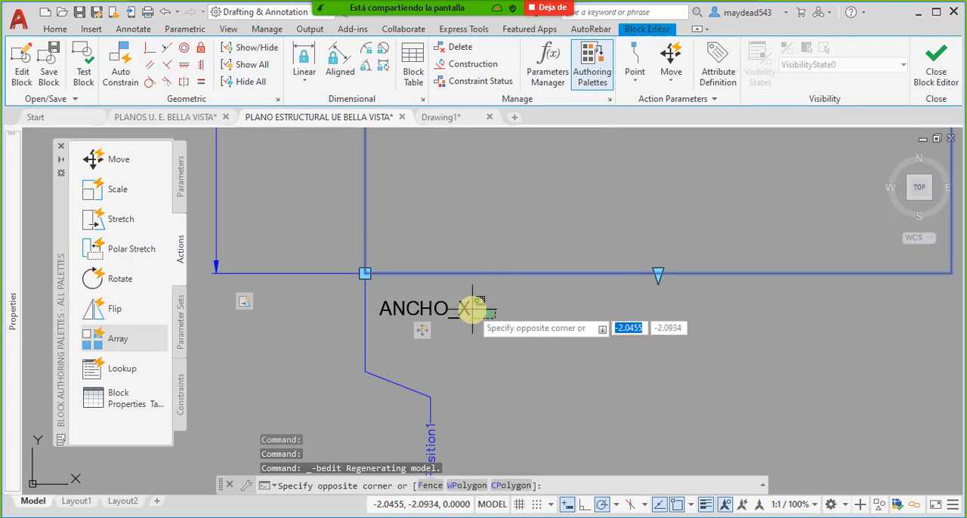
middle_drag(511, 347, 511, 334)
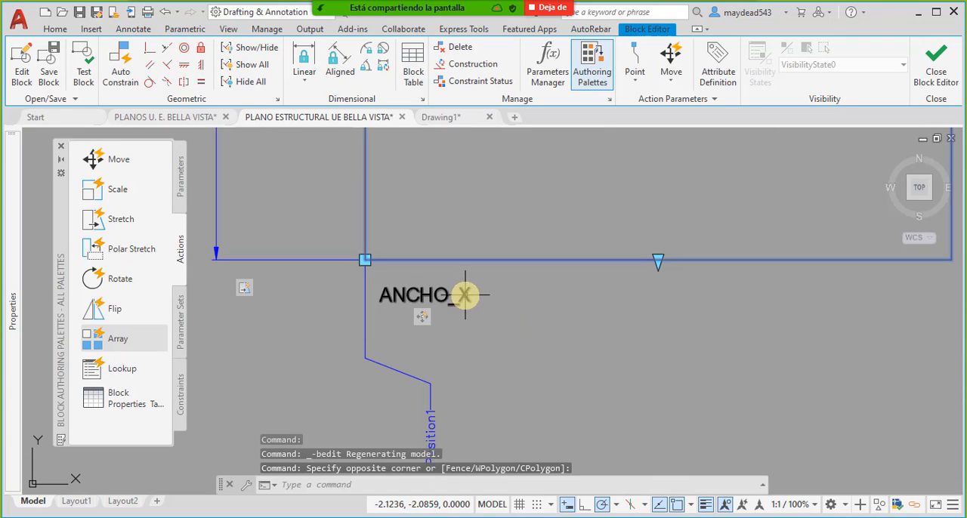
click(465, 294)
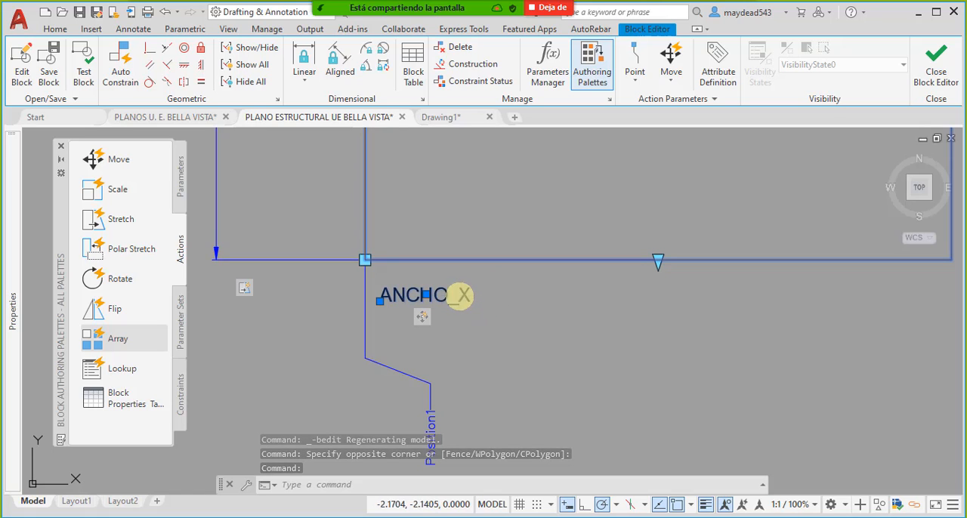
double_click(461, 295)
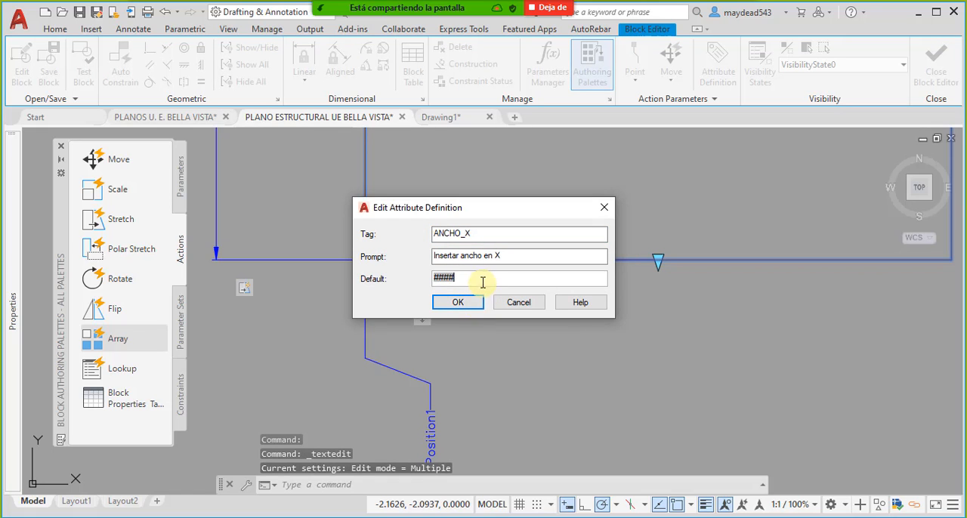
click(526, 306)
key(Escape)
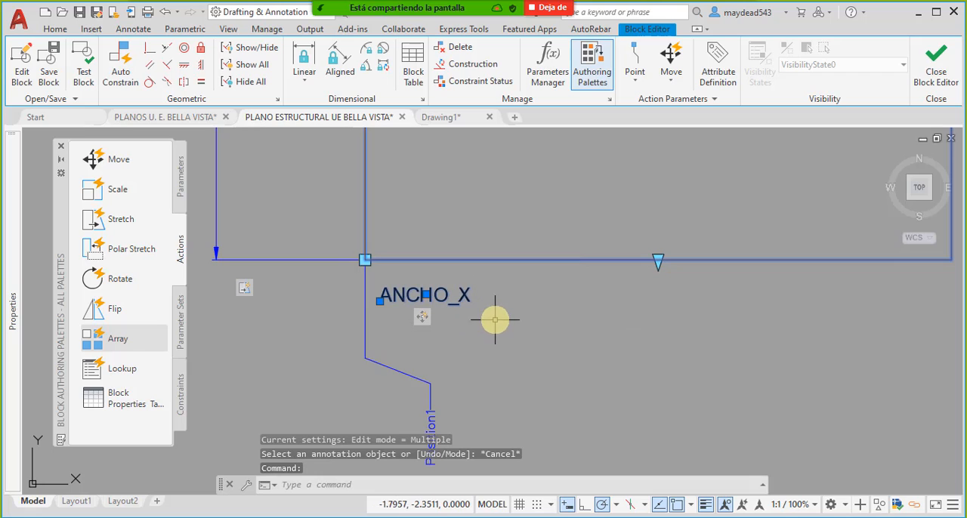
middle_drag(475, 318, 514, 332)
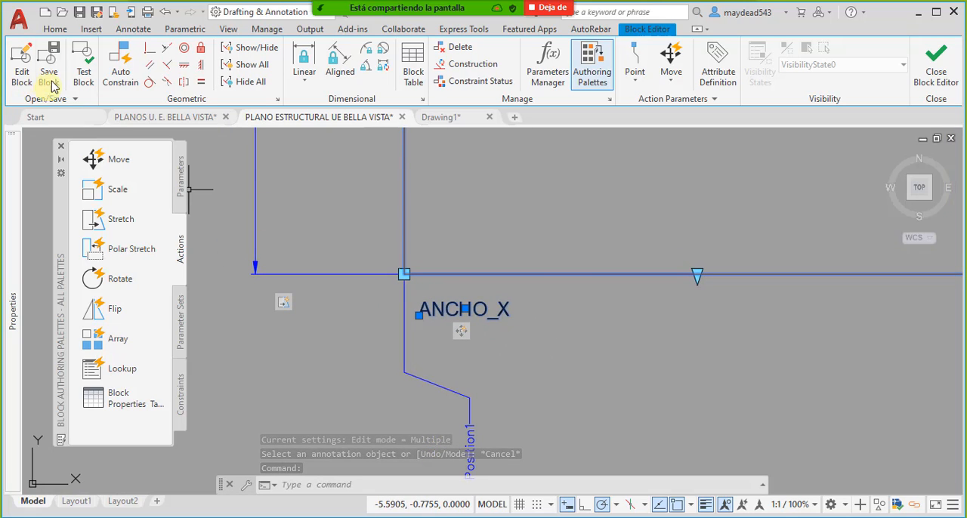
key(Escape)
click(91, 28)
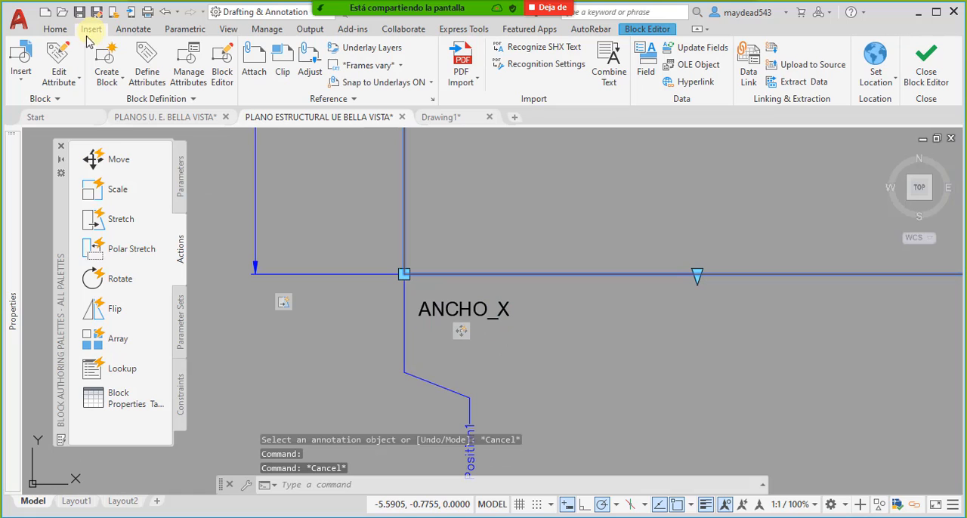
click(151, 66)
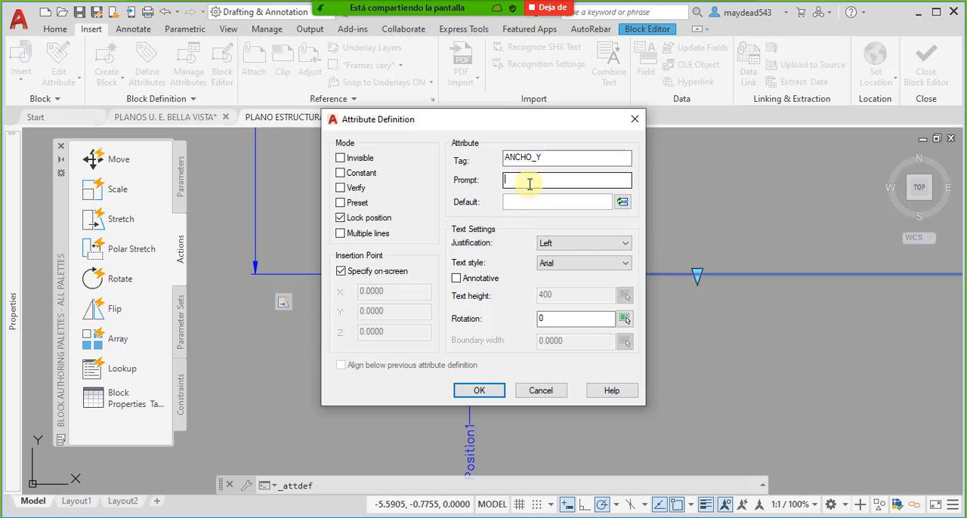
click(623, 205)
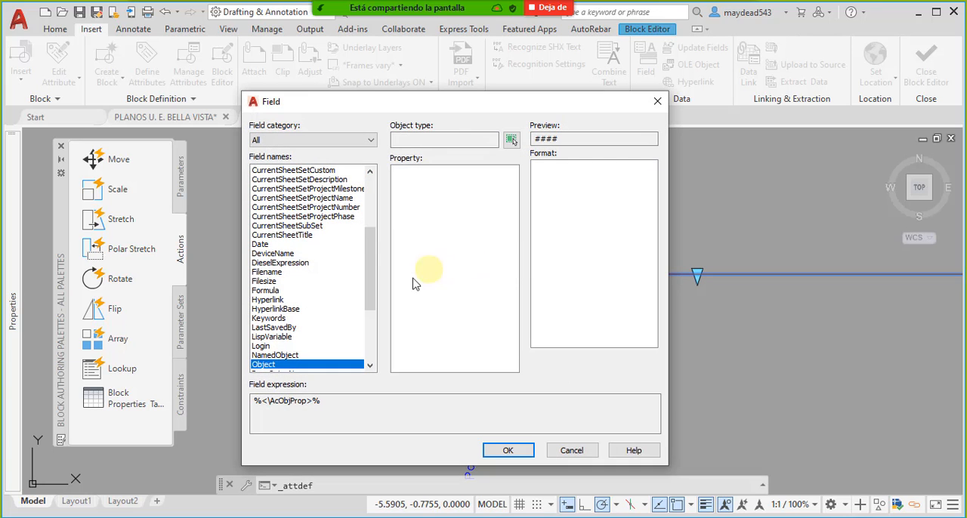
scroll(284, 274, down, 3)
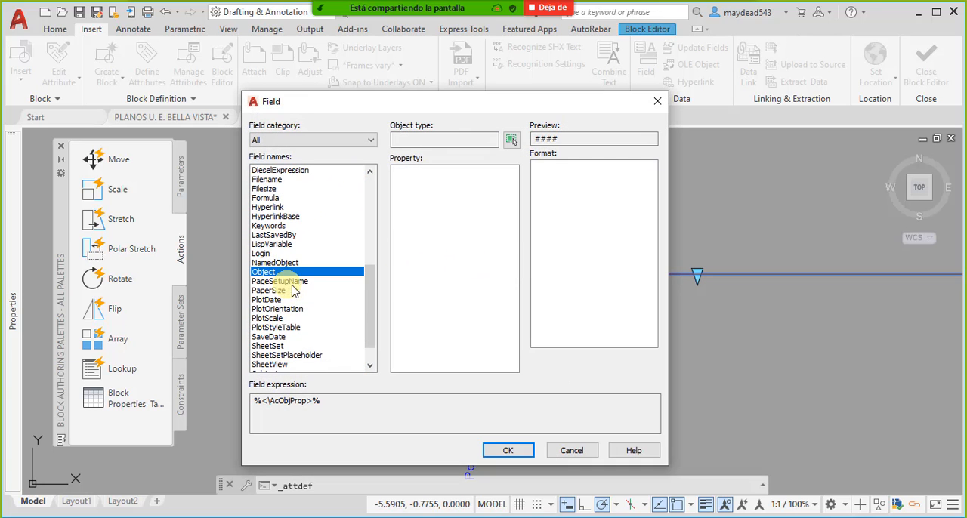
scroll(299, 319, down, 1)
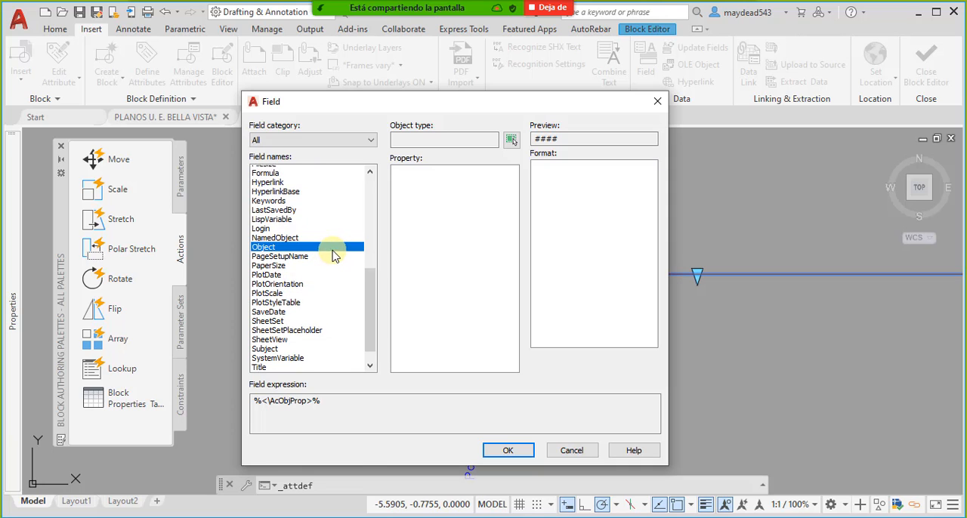
scroll(333, 257, up, 8)
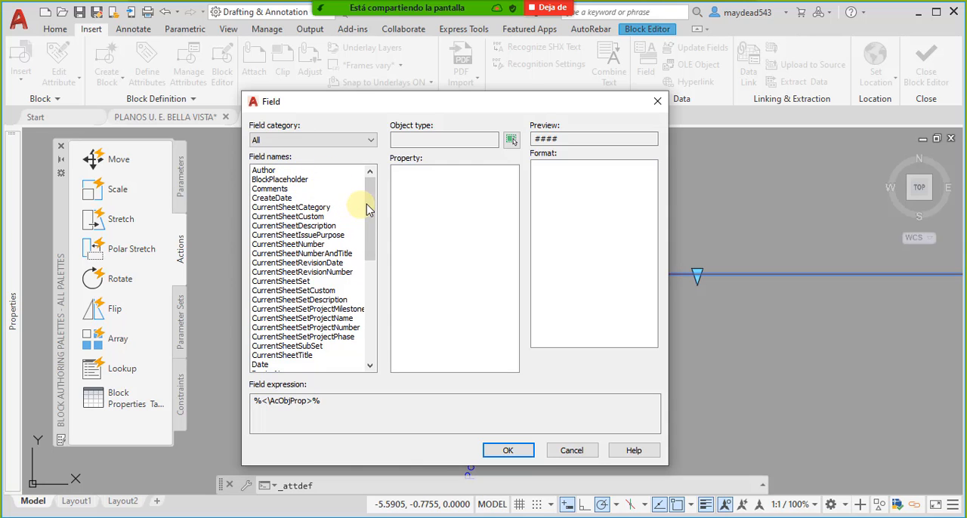
mouse_move(366, 204)
mouse_down()
mouse_move(381, 323)
mouse_move(376, 219)
mouse_up()
click(353, 142)
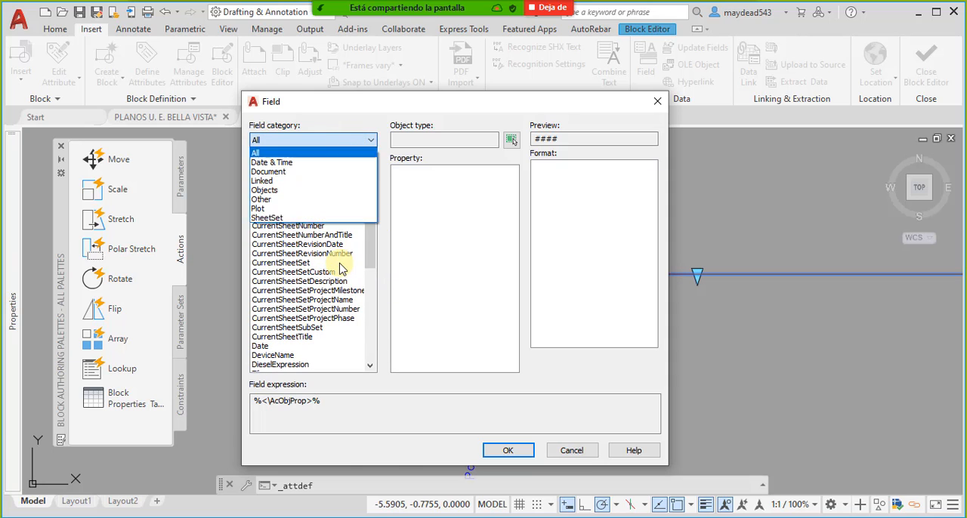
click(261, 153)
scroll(314, 210, up, 1)
click(299, 181)
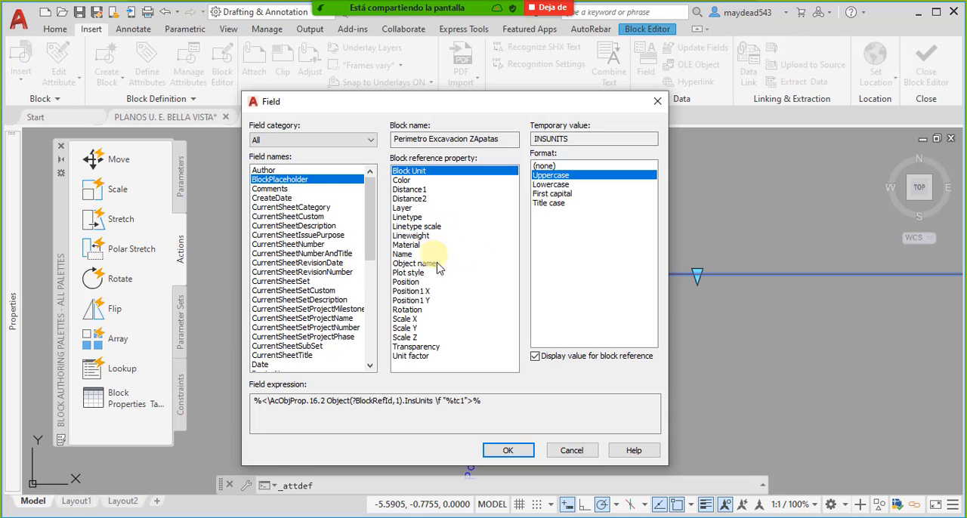
click(420, 189)
click(414, 217)
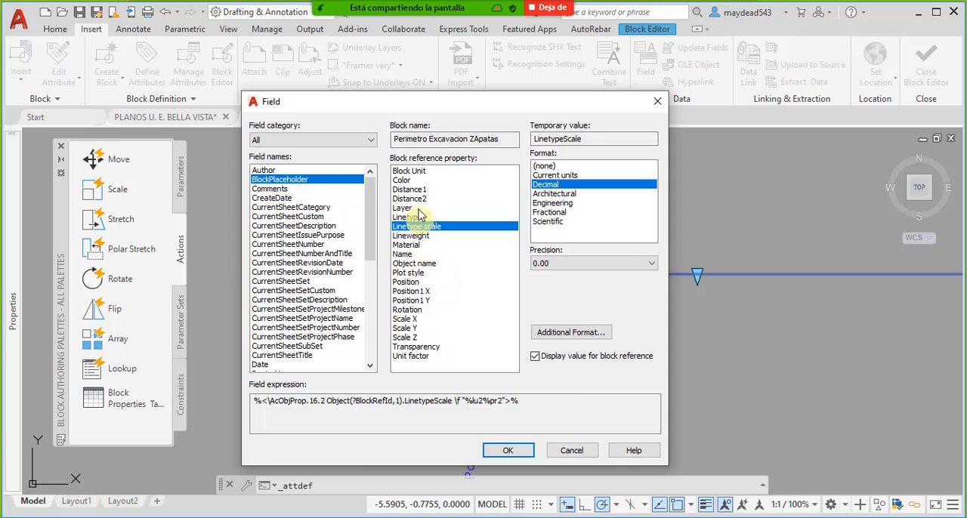
click(410, 198)
click(420, 254)
click(423, 310)
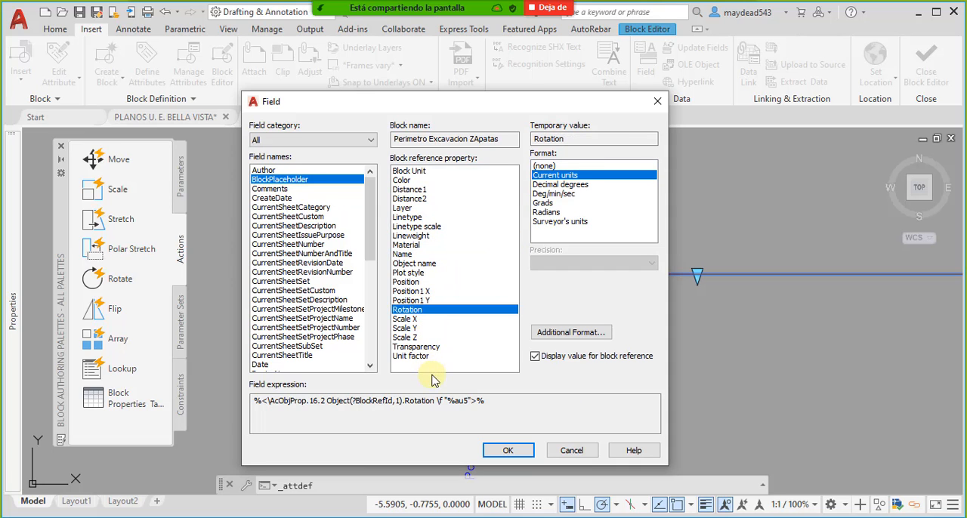
click(657, 100)
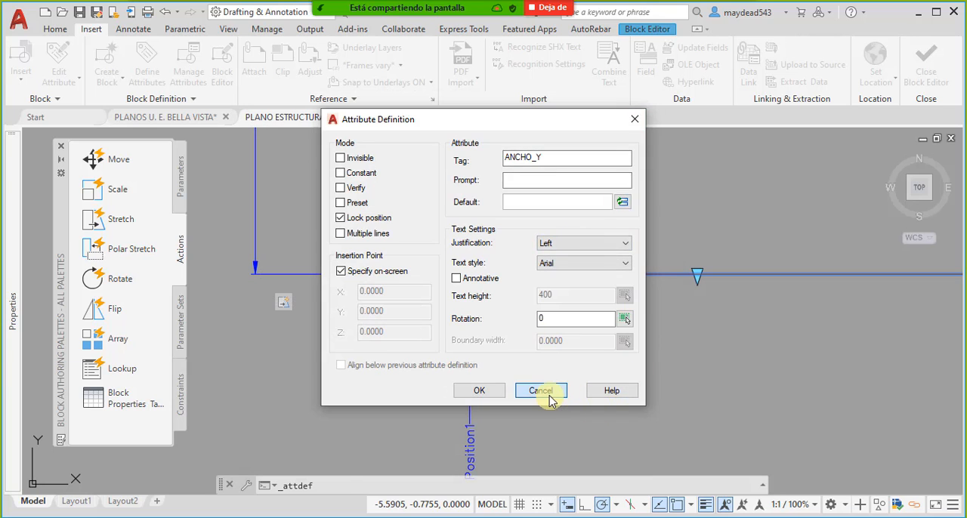
click(549, 396)
- Rename the block's horizontal linear parameter Distance1 as ANCHO X
middle_drag(602, 291, 549, 376)
scroll(551, 375, down, 3)
middle_drag(568, 334, 574, 343)
scroll(583, 276, up, 2)
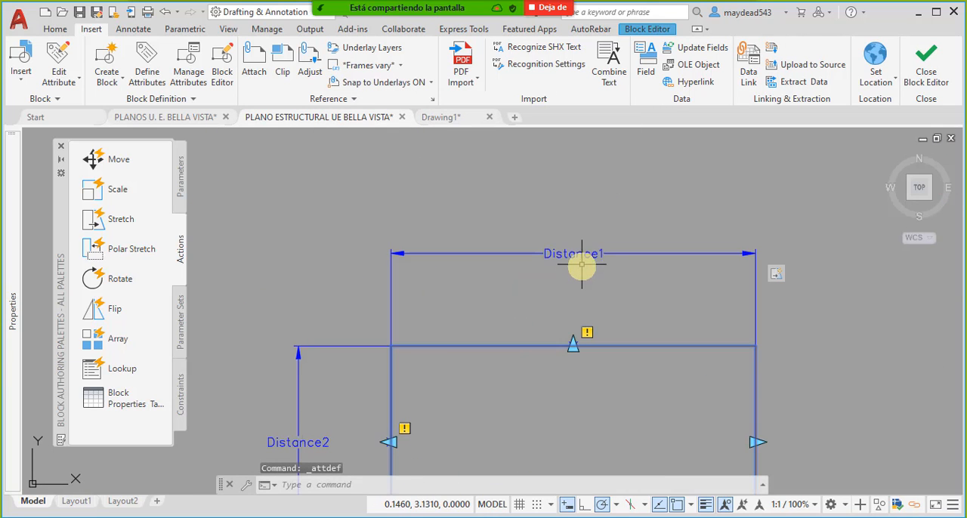
click(582, 257)
mouse_move(12, 295)
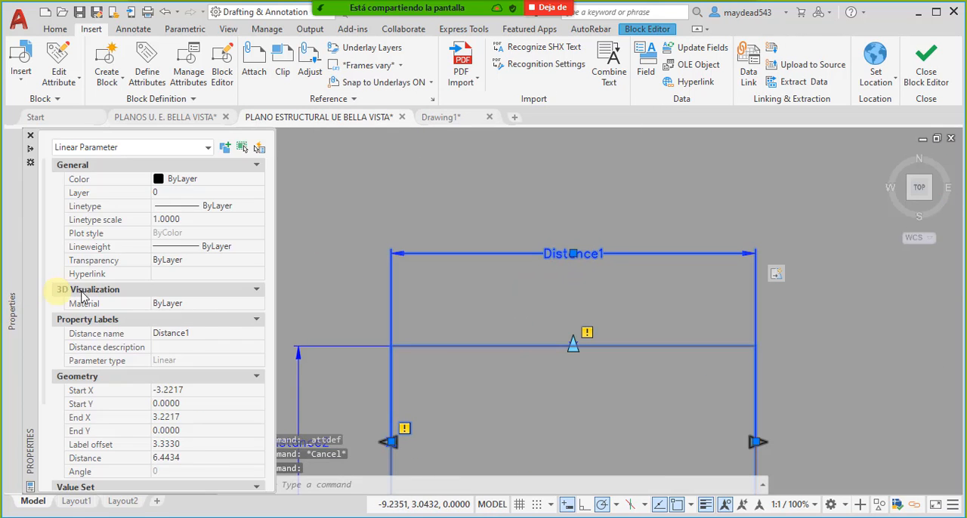
click(188, 334)
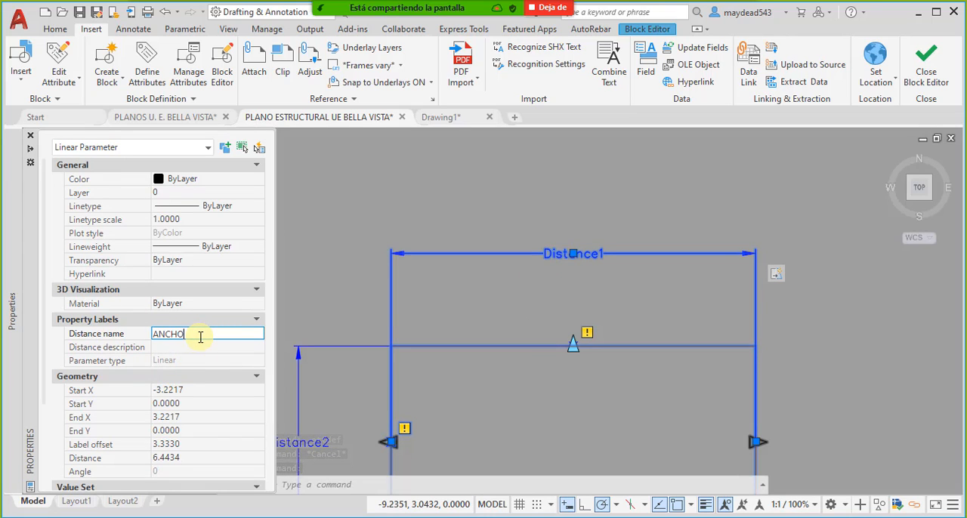
key(Return)
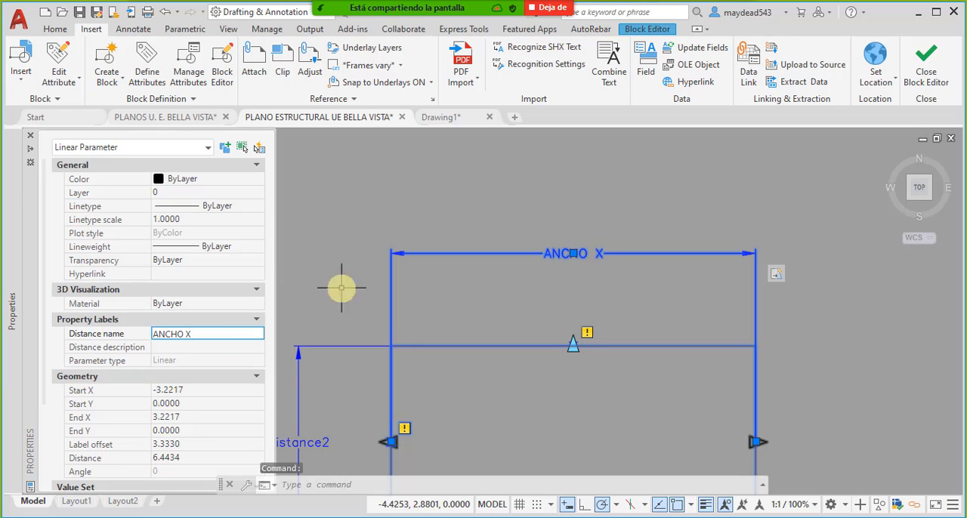
- Rename the block's vertical linear parameter Distance2 as ANCHO Y and deselect it
middle_drag(370, 344, 410, 287)
click(336, 384)
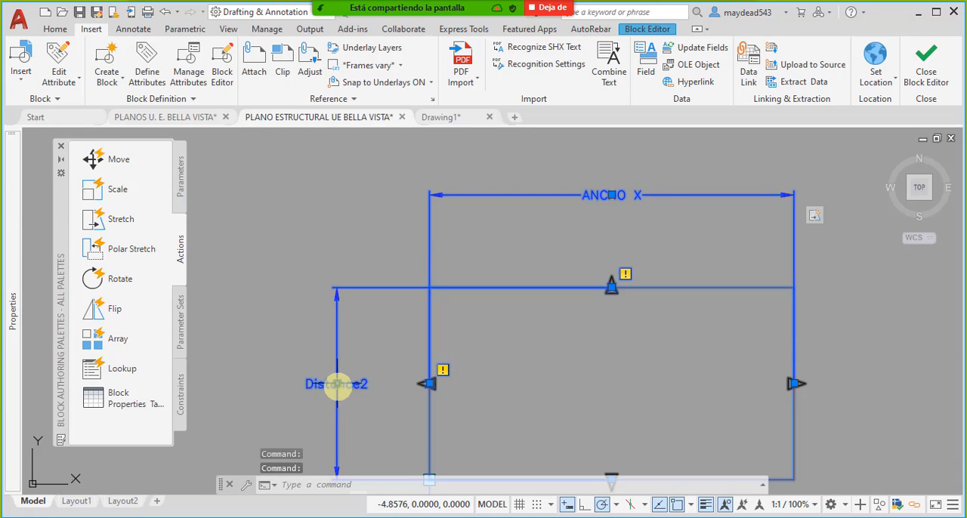
mouse_move(4, 330)
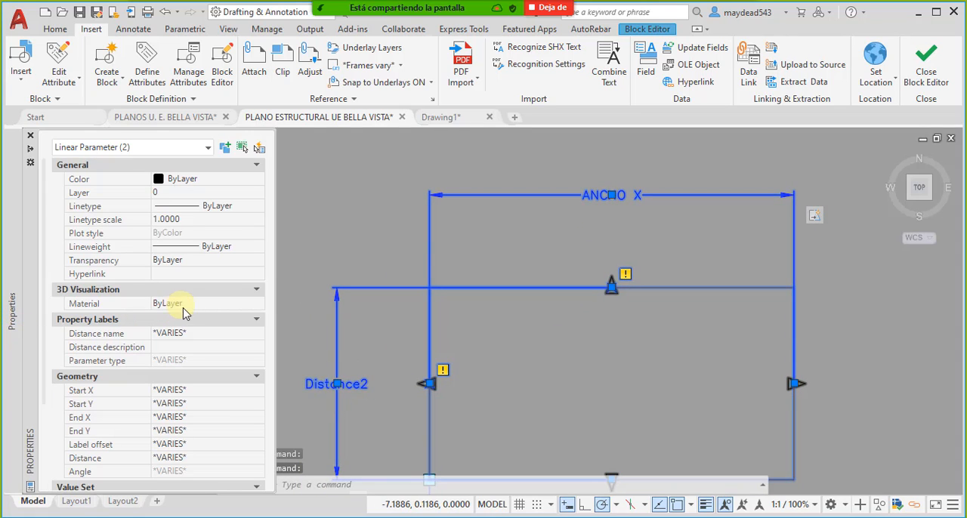
key(Escape)
key(Escape)
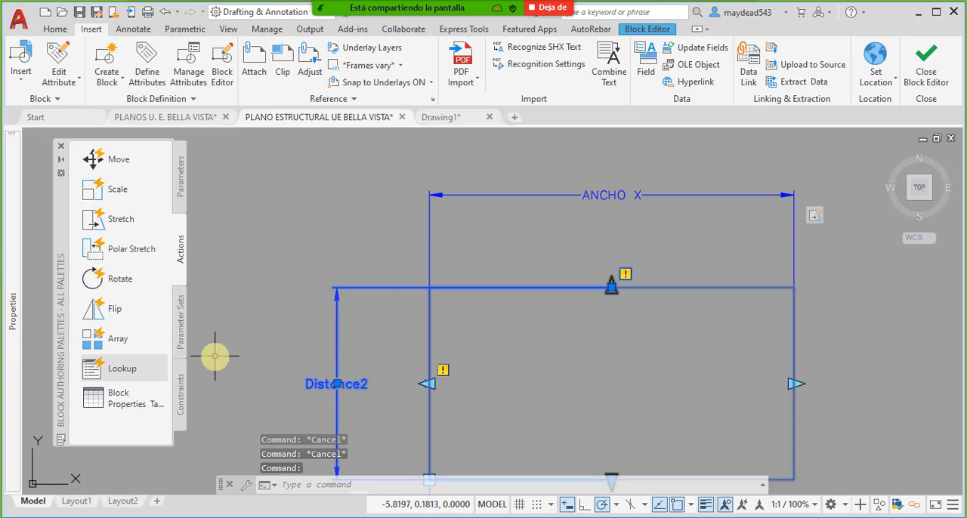
mouse_move(15, 299)
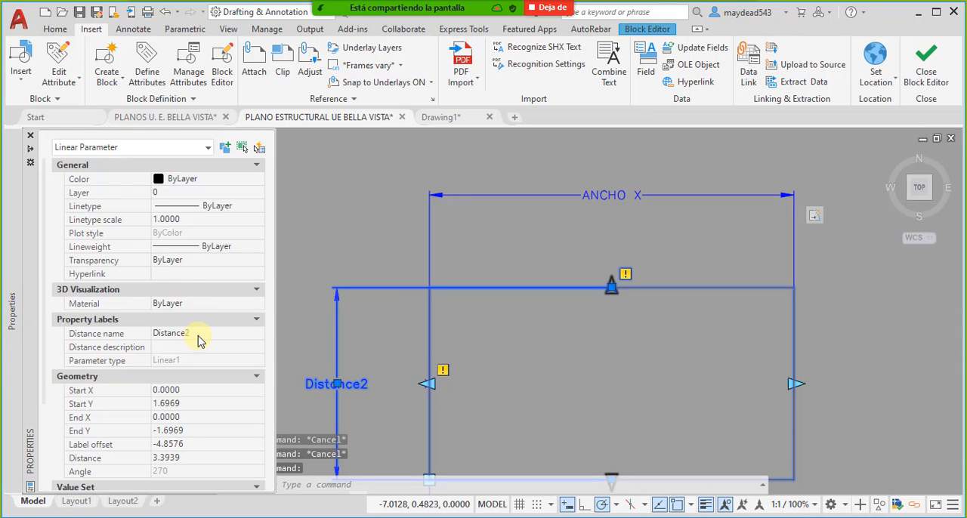
click(199, 335)
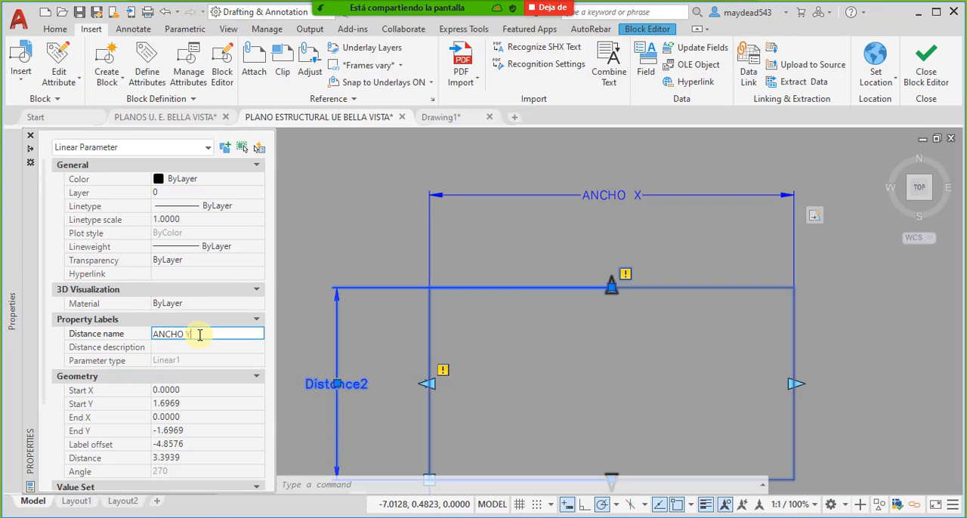
key(Return)
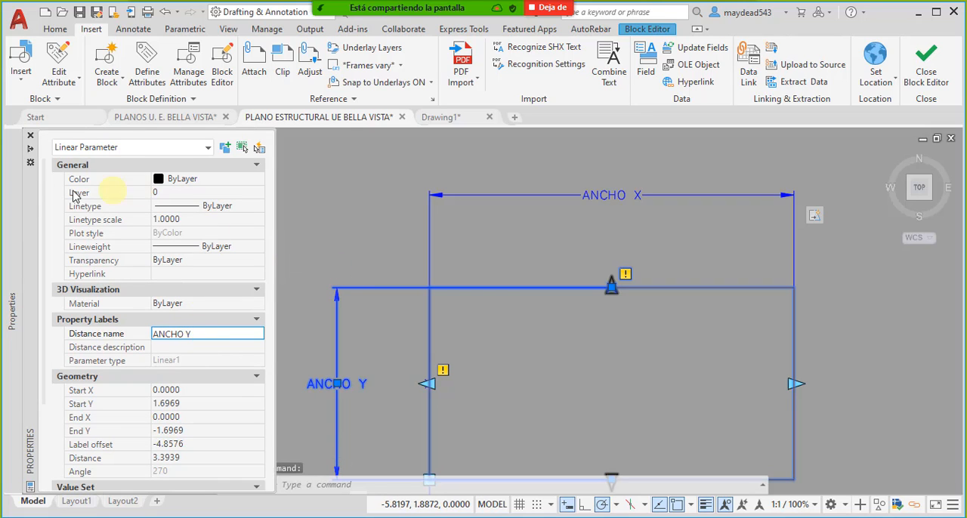
middle_drag(347, 278, 344, 228)
key(Escape)
- Delete the ANCHO_X attribute definition below the block's perimeter rectangle
mouse_move(397, 317)
middle_down()
mouse_move(380, 297)
mouse_move(317, 278)
middle_up()
key(Escape)
middle_drag(445, 386, 428, 277)
click(394, 303)
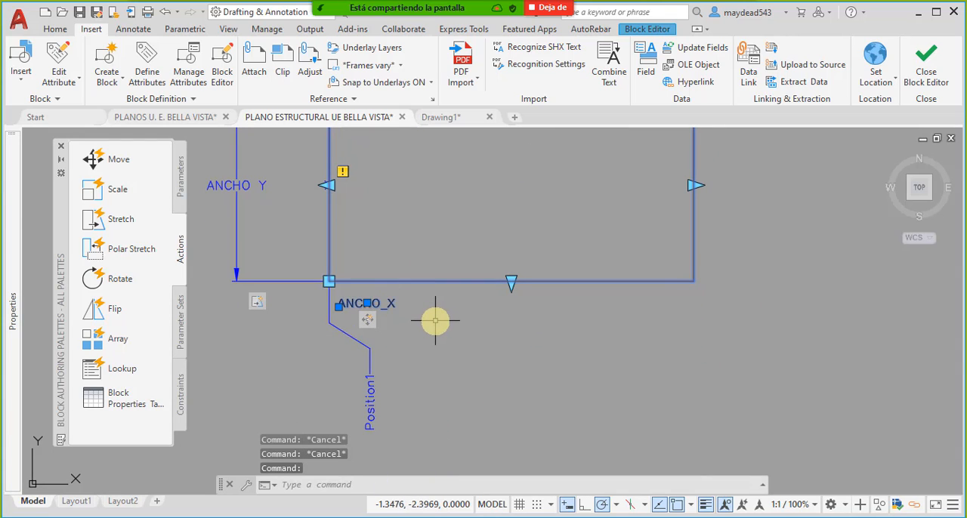
key(Delete)
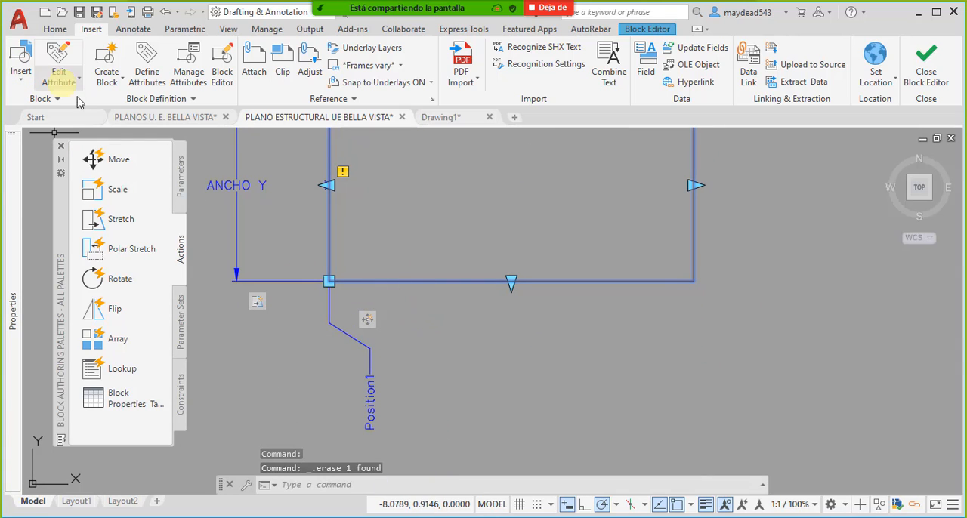
- Start a new attribute definition with the tag ANCHO_X and the prompt DEFINIR ANCHO X
click(144, 70)
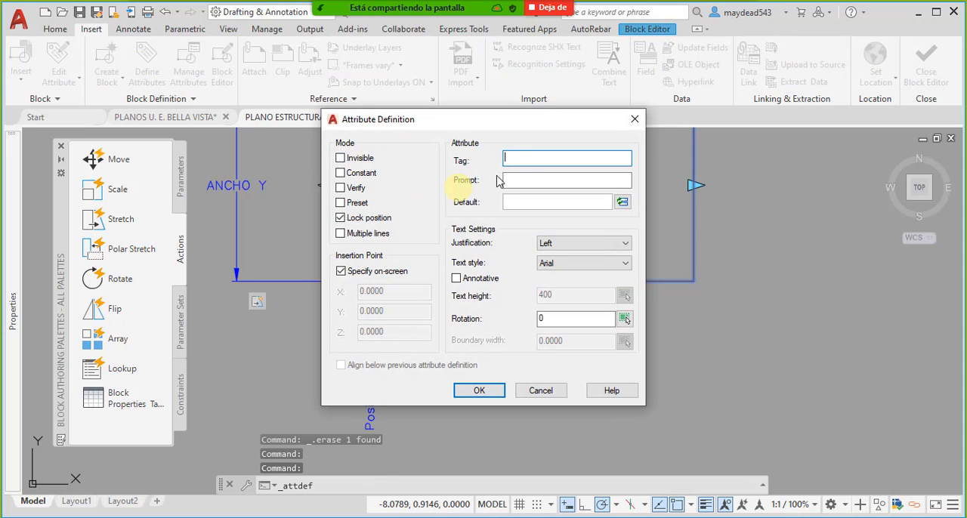
text(a)
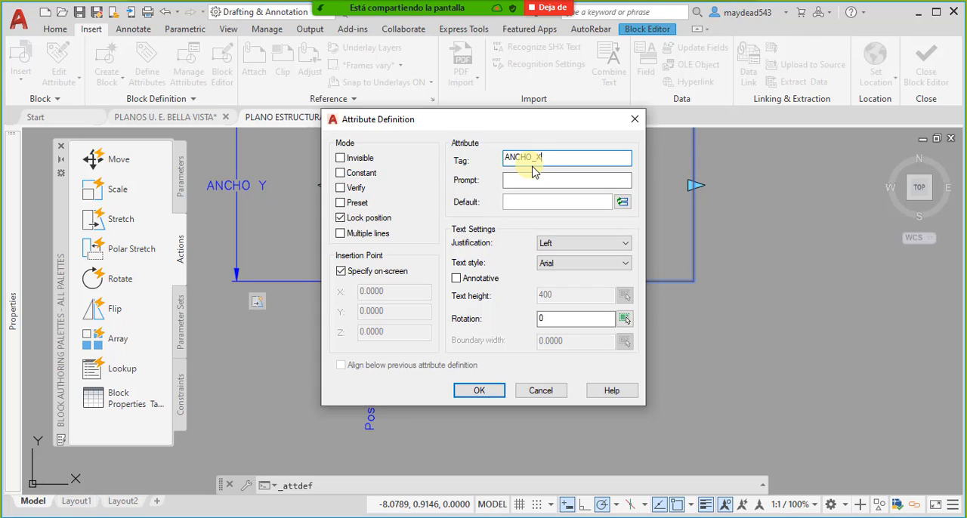
click(533, 181)
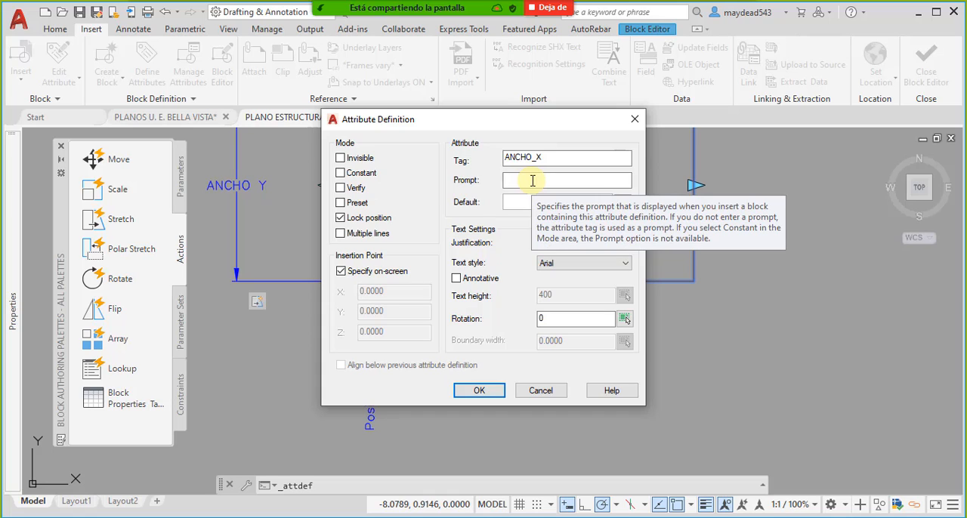
text(DEFINIR ANCHO X)
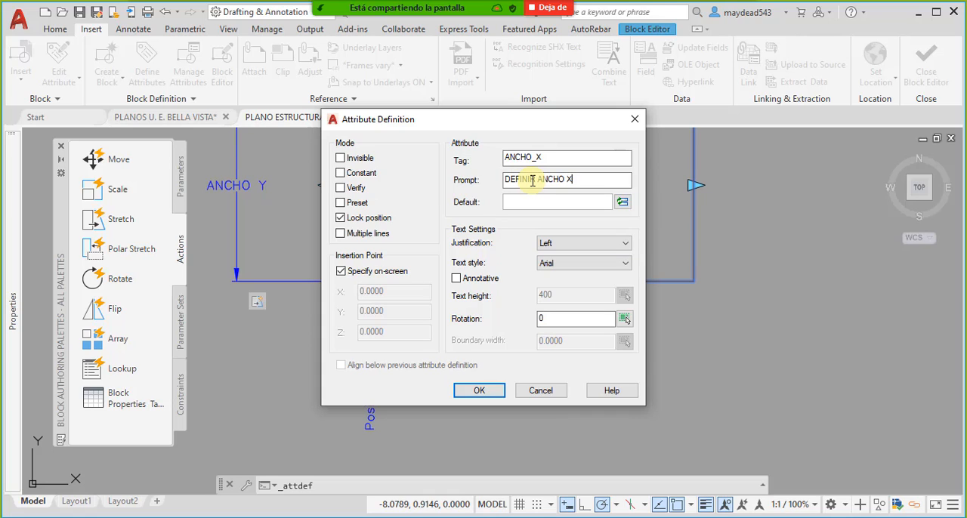
- Link the attribute's default value to a BlockPlaceholder field using the ANCHO X property of the Perimetro Excavacion ZApatas block
click(621, 204)
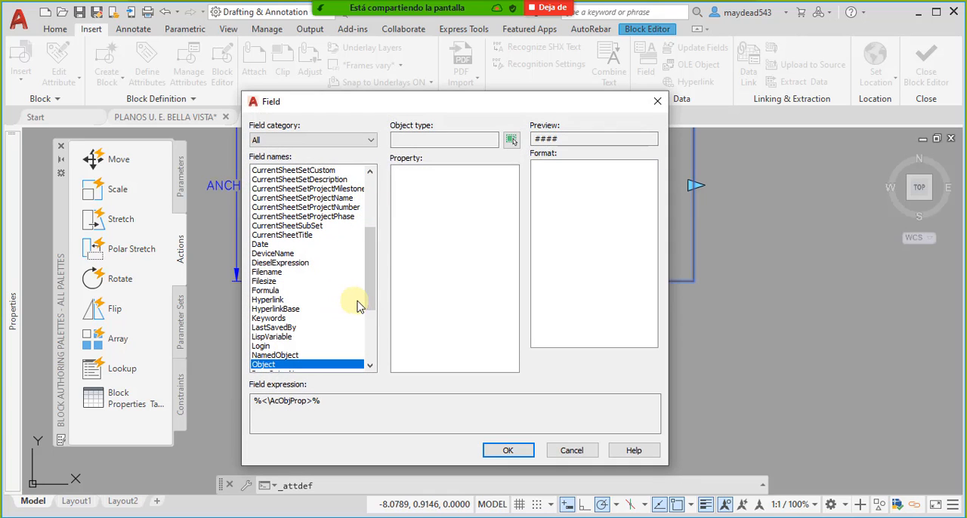
drag(373, 291, 380, 344)
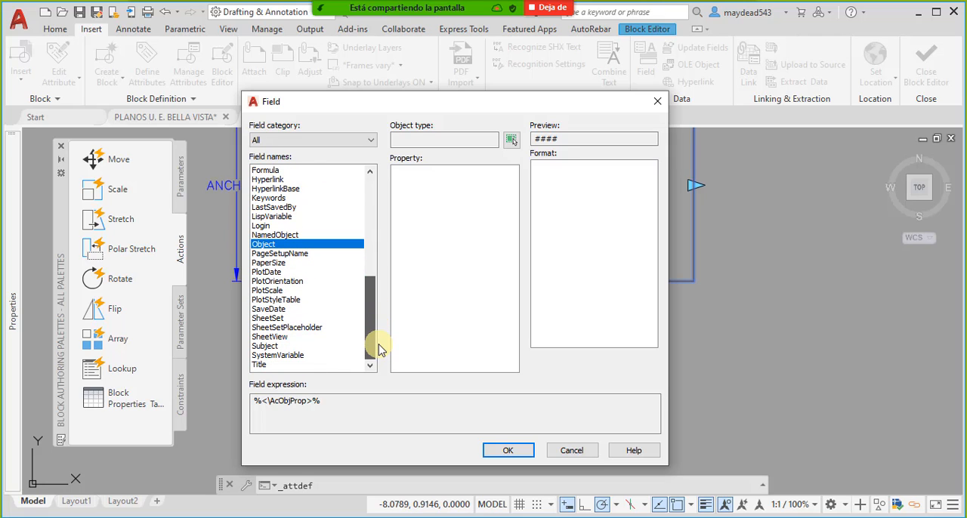
drag(380, 349, 374, 205)
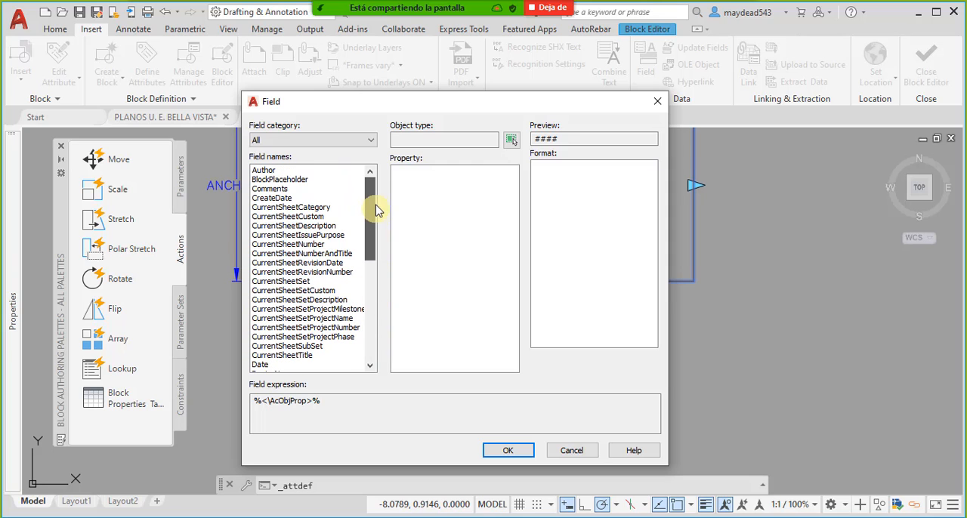
click(301, 181)
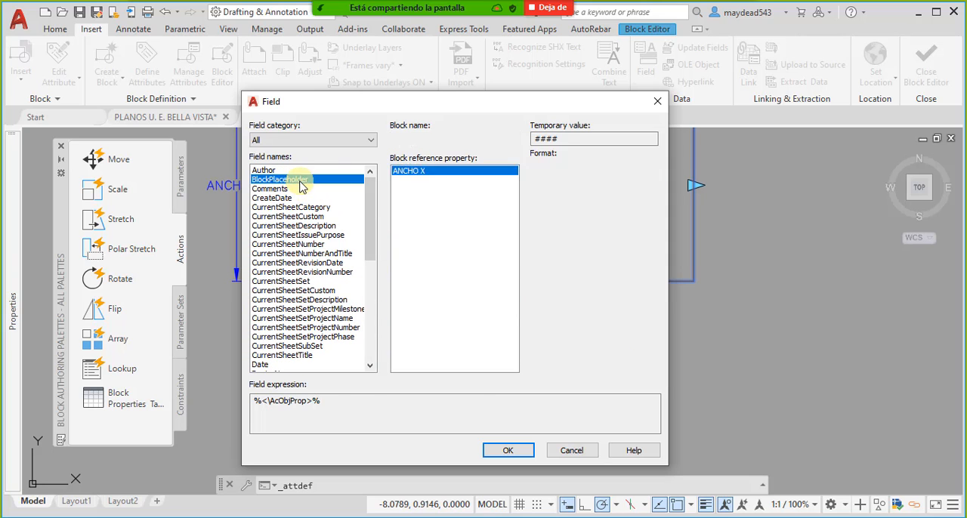
click(414, 173)
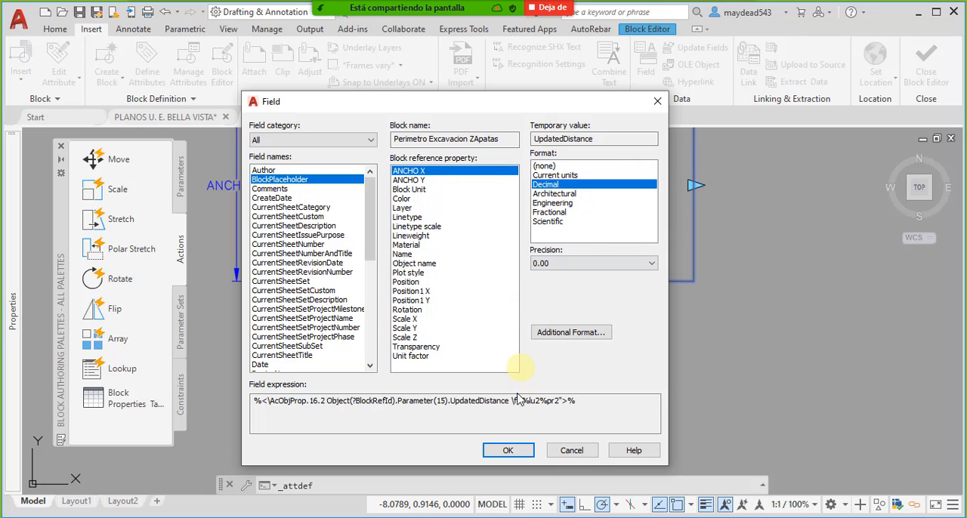
click(512, 452)
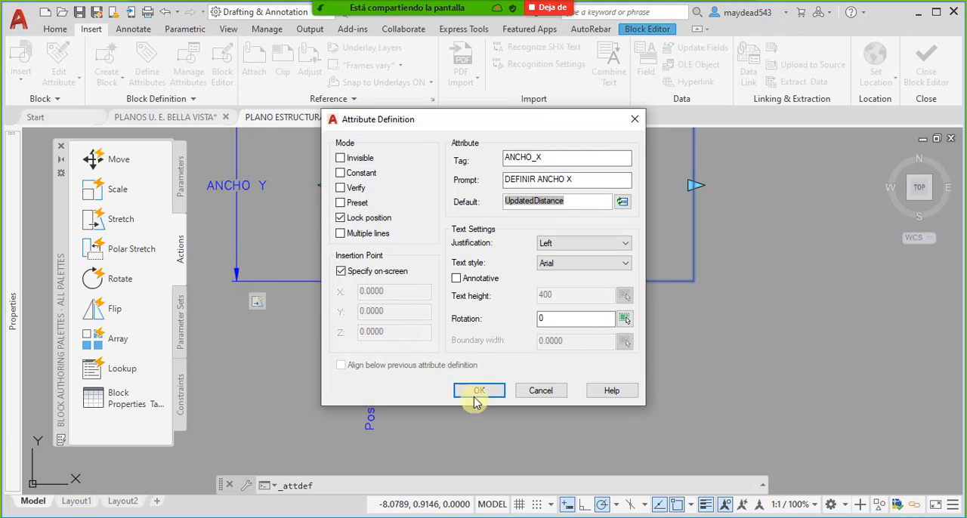
- Set the ANCHO_X attribute's justification to Middle center and place it just below the lower-left corner of the perimeter rectangle
click(594, 243)
click(578, 344)
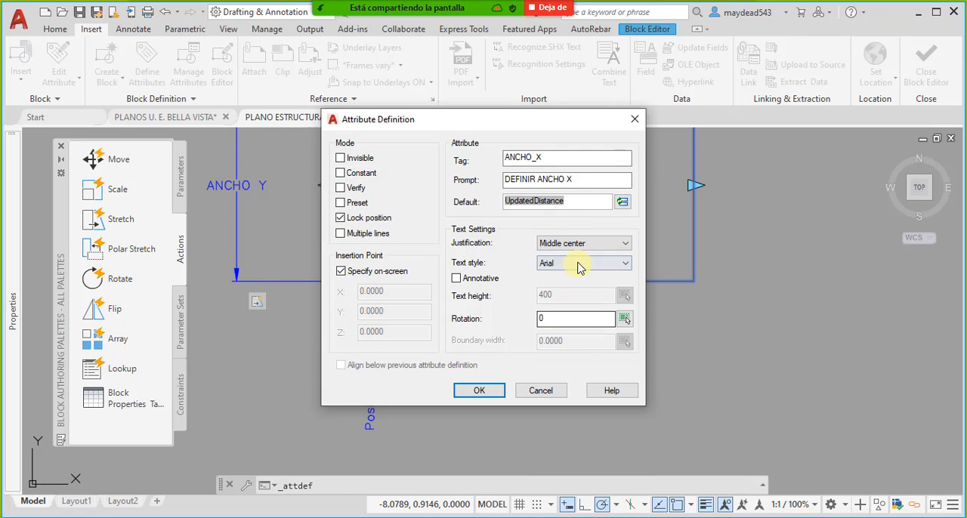
click(479, 391)
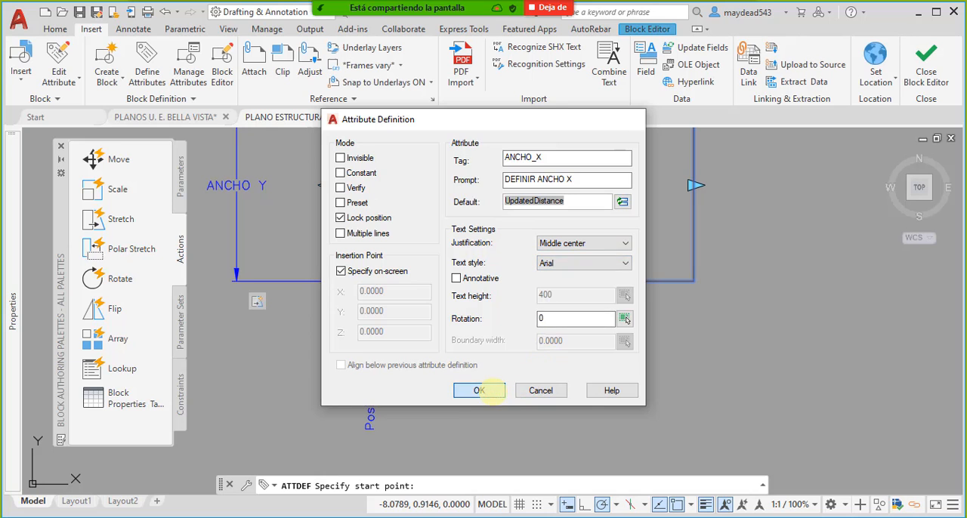
scroll(341, 298, up, 5)
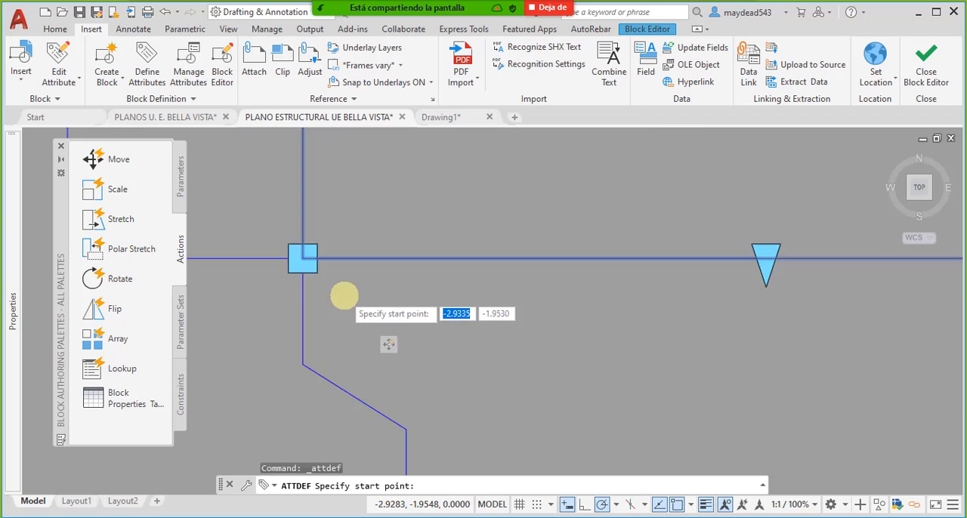
click(314, 320)
scroll(359, 322, down, 10)
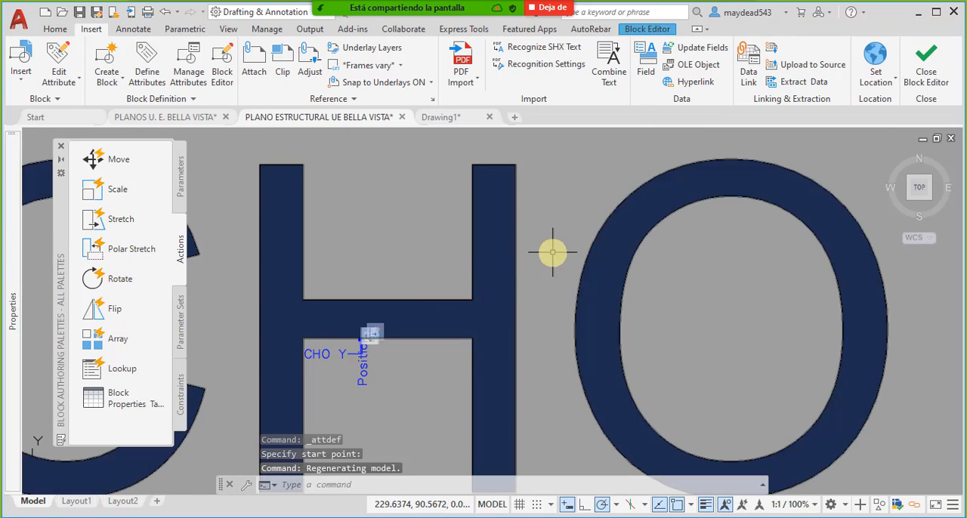
- Set the text height of the oversized ANCHO_X attribute definition to 0.15
click(552, 253)
click(199, 225)
mouse_move(12, 364)
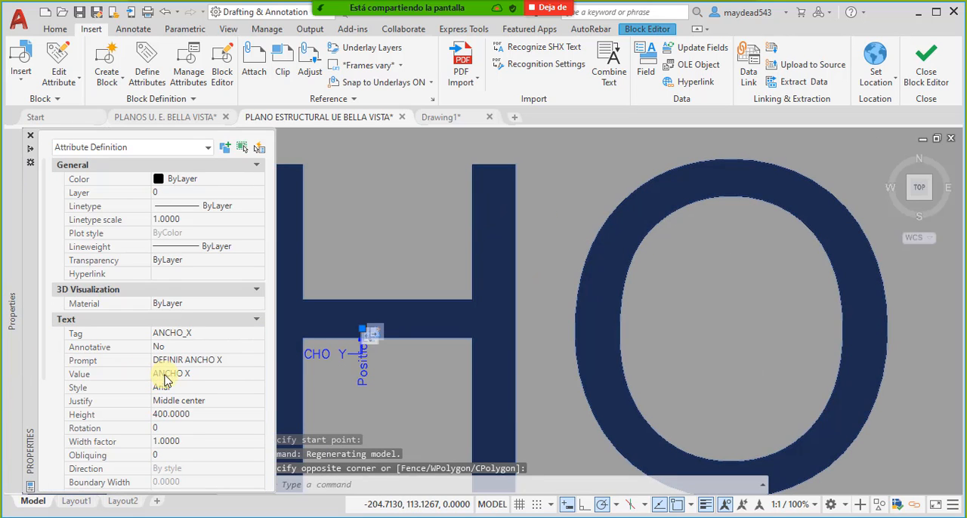
click(200, 415)
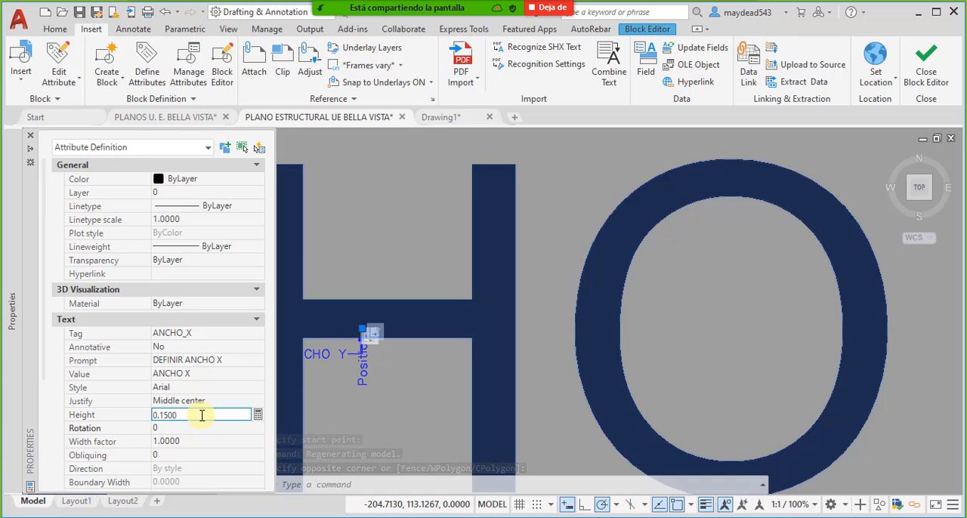
key(Return)
scroll(389, 310, up, 5)
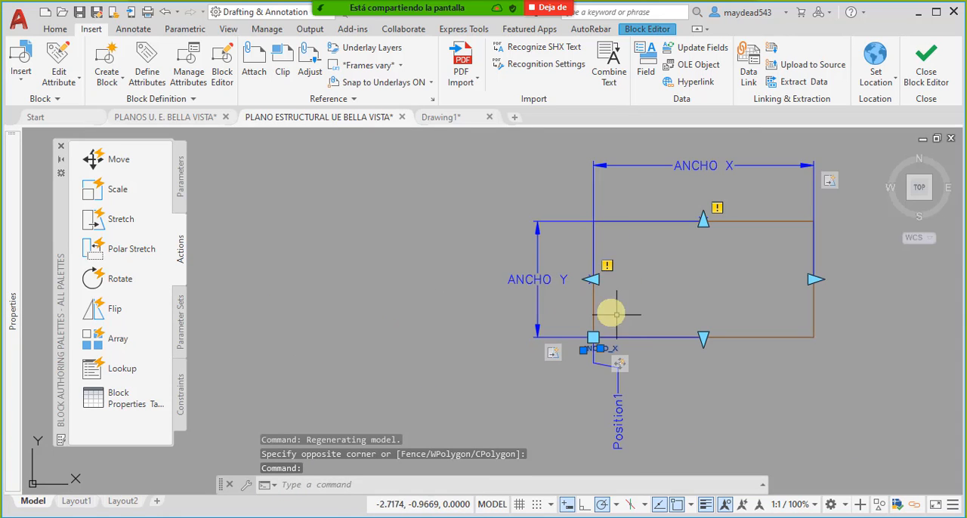
scroll(616, 315, up, 4)
middle_drag(622, 350, 551, 331)
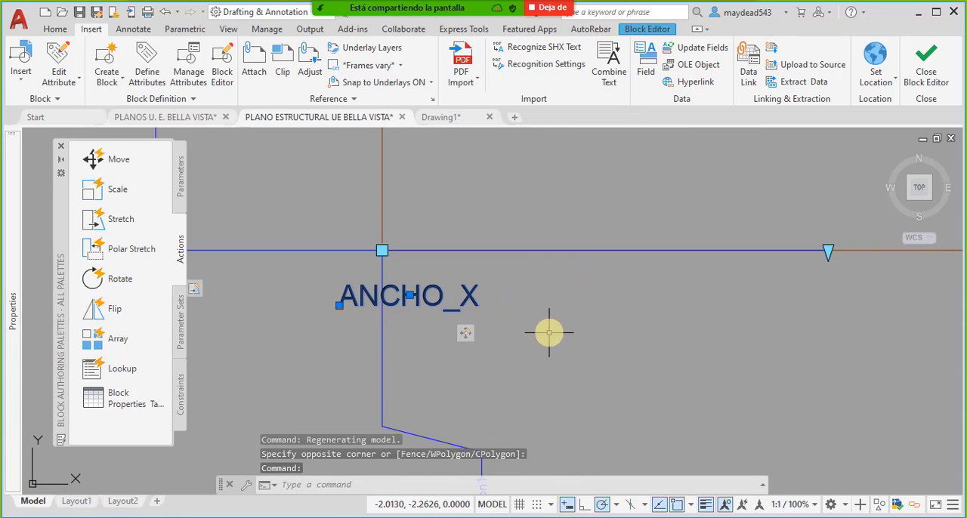
- Define an attribute with tag ANCHO_Y, prompt DEFINIR ANCHO Y and a BlockPlaceholder field for the ANCHO Y property as default
click(143, 61)
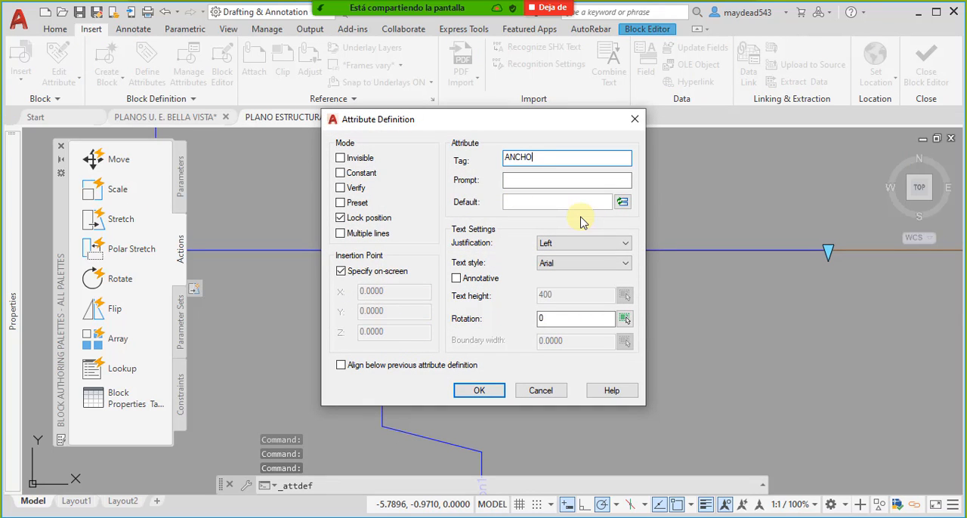
click(545, 182)
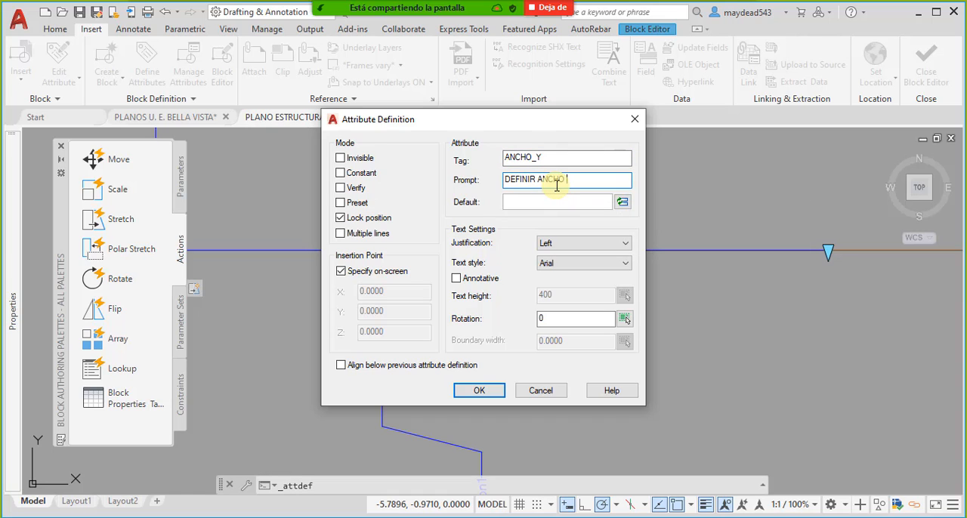
click(622, 203)
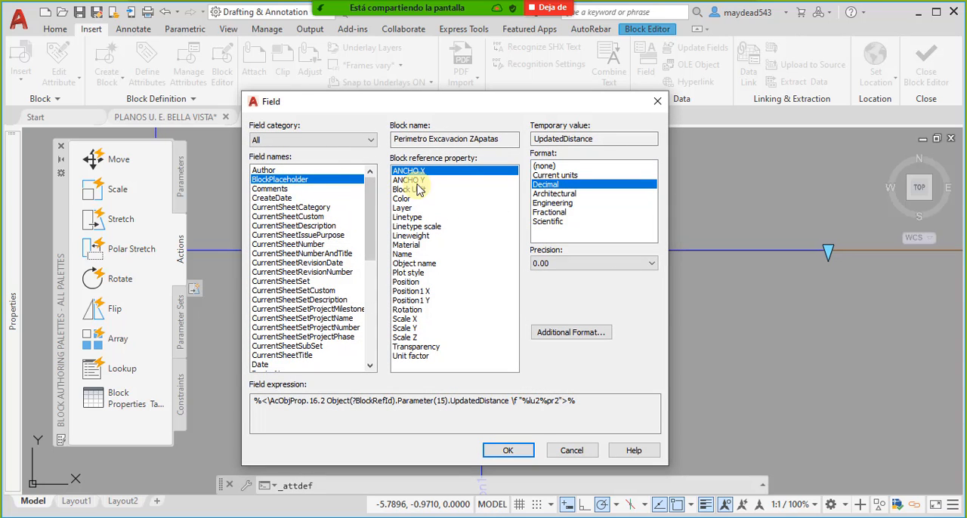
click(415, 181)
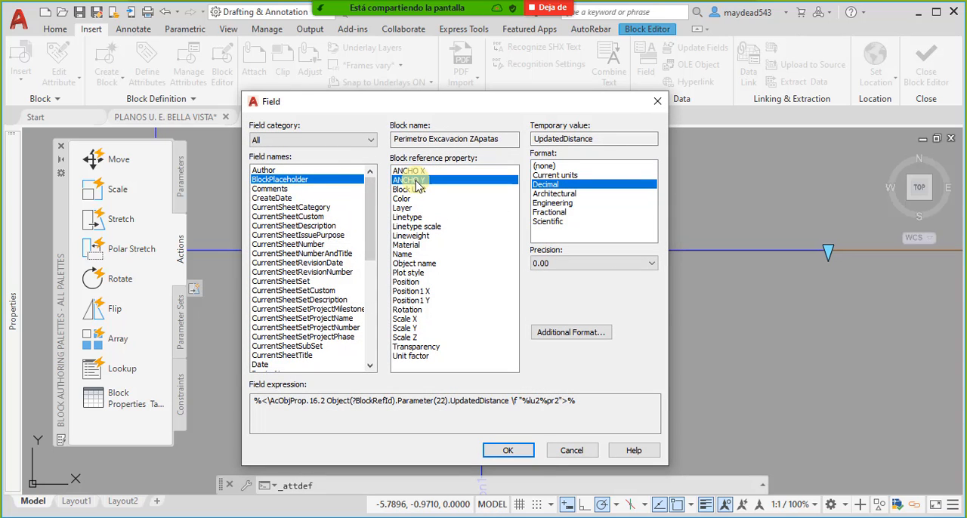
click(508, 451)
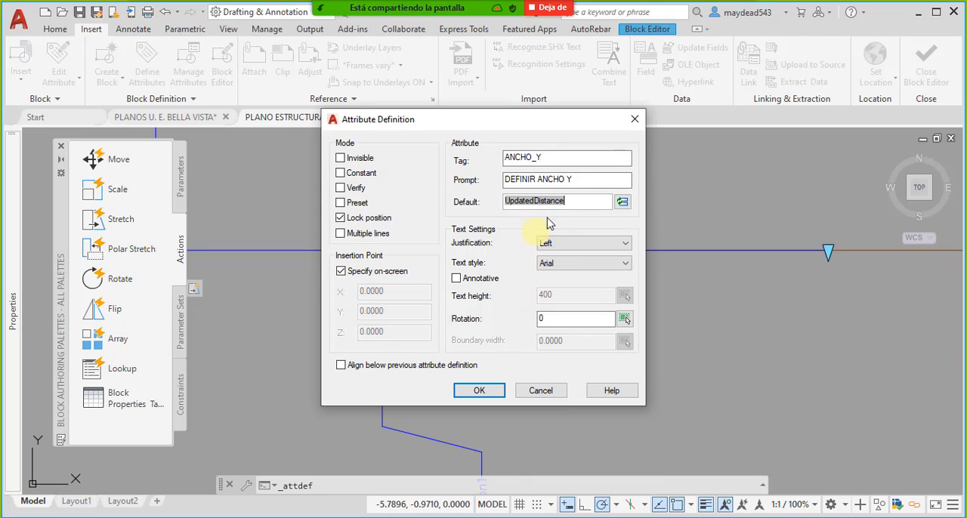
- Set the ANCHO_Y attribute's justification to Middle center and place it just below the ANCHO_X attribute
click(582, 243)
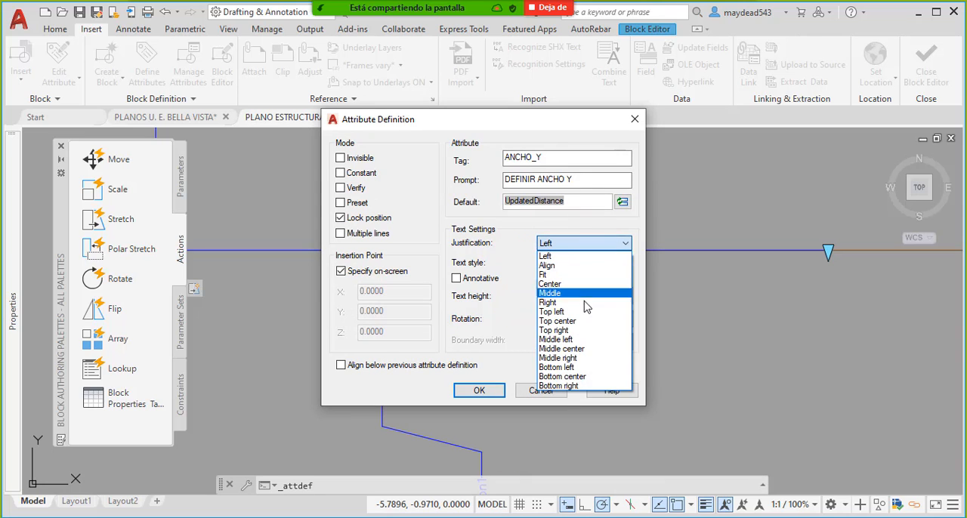
click(566, 349)
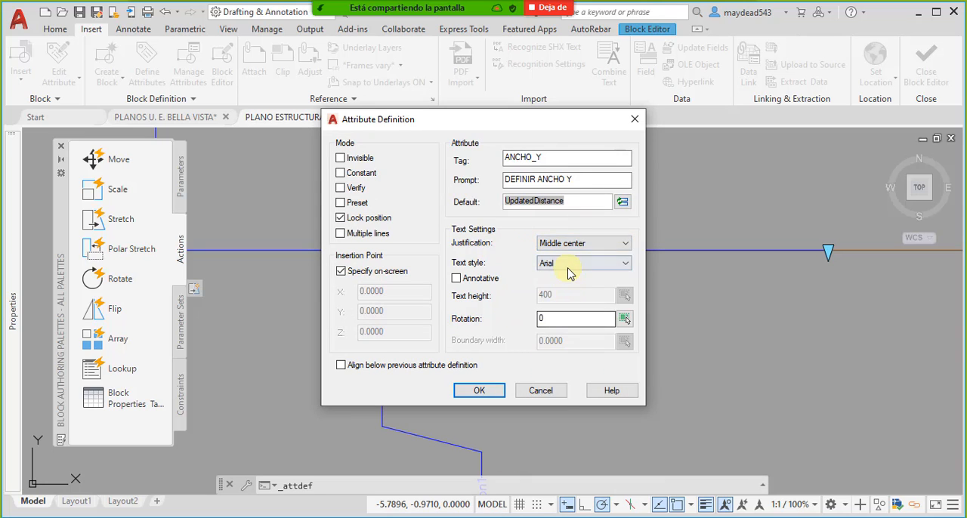
click(488, 392)
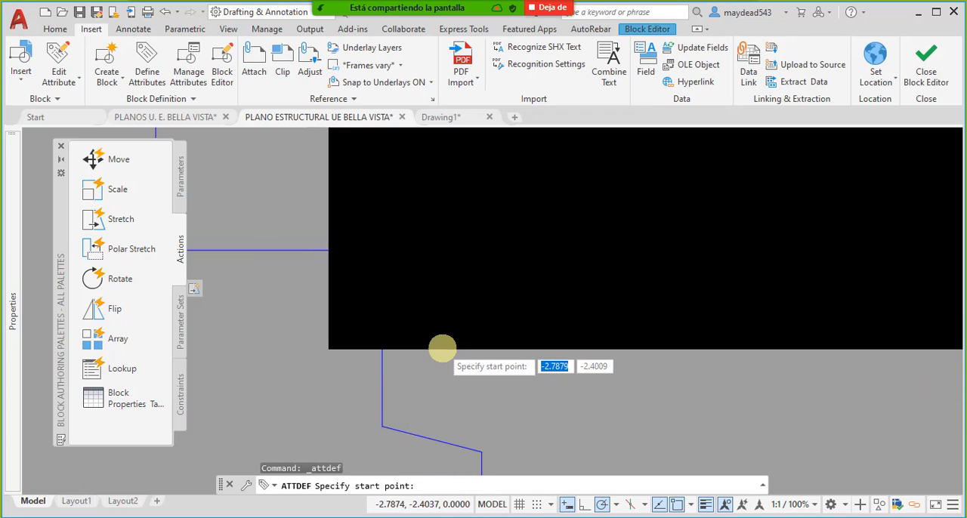
scroll(390, 329, up, 6)
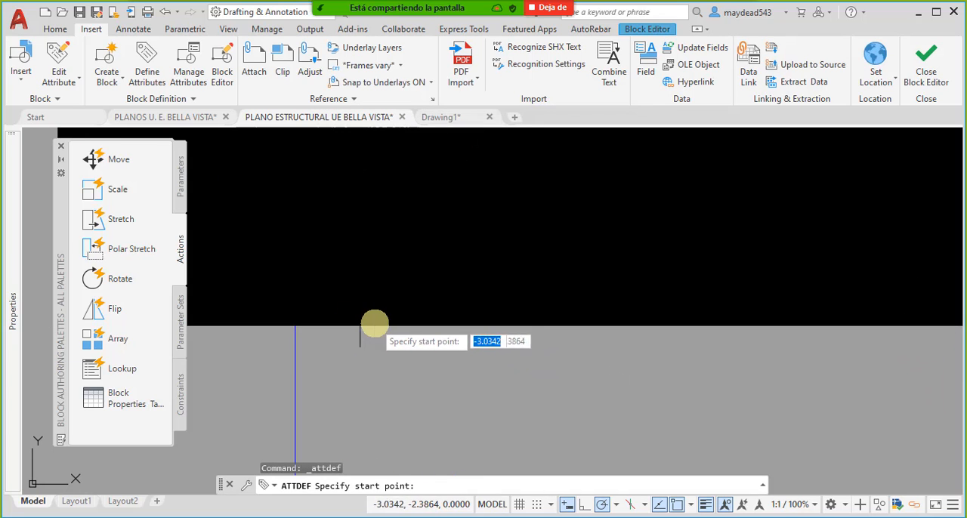
click(370, 328)
scroll(428, 316, down, 6)
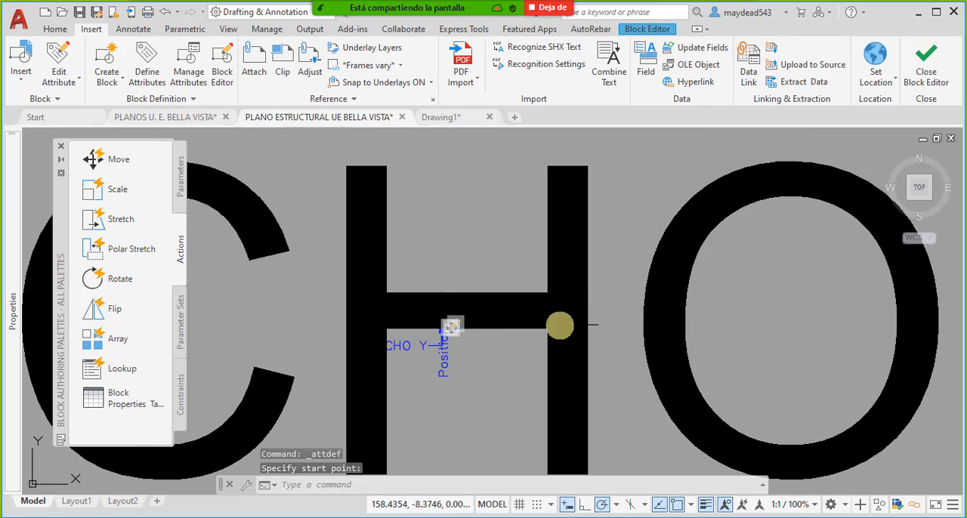
- Reduce the text height of the ANCHO_Y attribute definition to match the ANCHO_X attribute
mouse_move(14, 249)
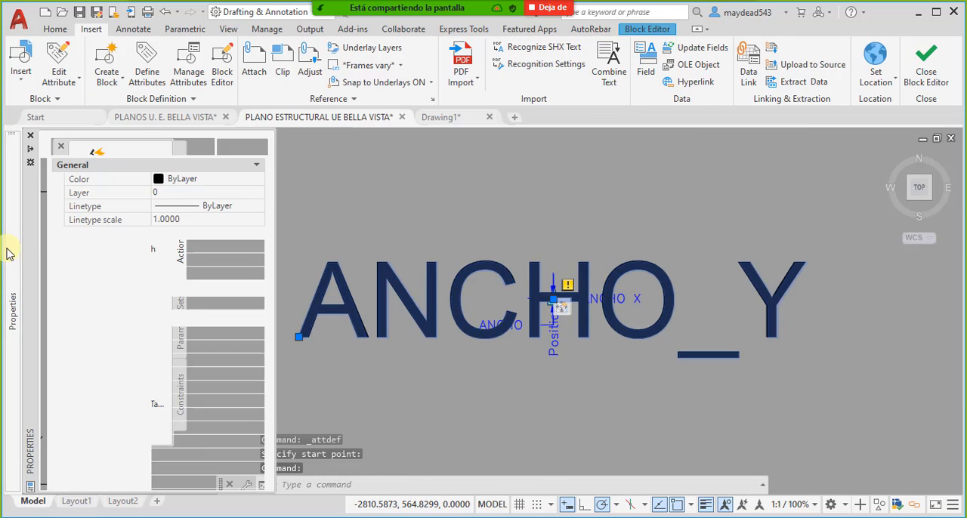
click(203, 416)
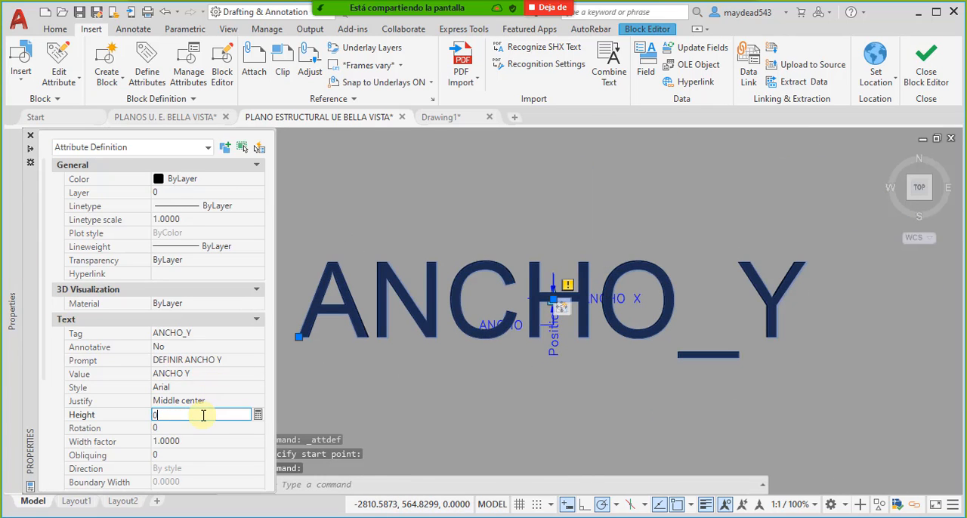
text(0)
key(Return)
key(Return)
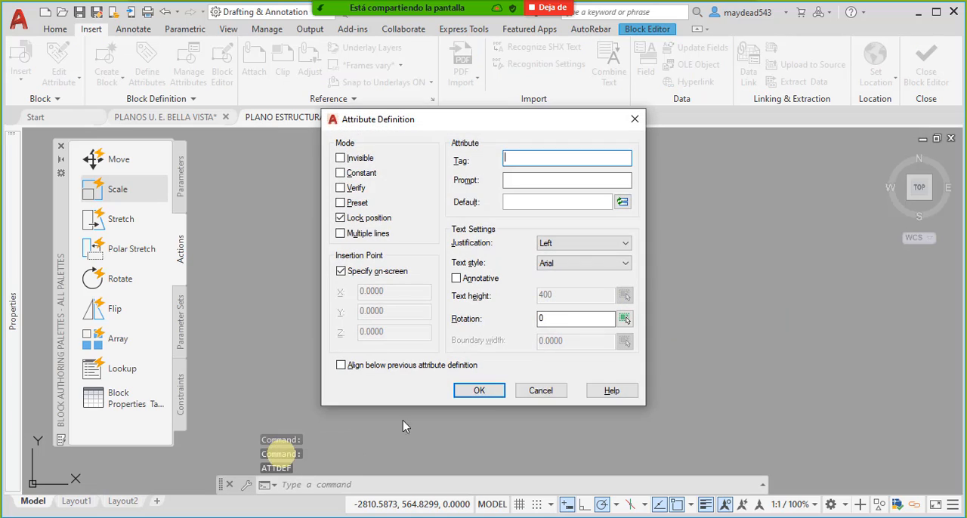
click(546, 397)
- Move the ANCHO_Y attribute definition slightly upward so that it sits closer beneath ANCHO_X
scroll(563, 339, up, 5)
mouse_move(508, 207)
middle_down()
mouse_move(501, 330)
mouse_move(512, 400)
middle_up()
scroll(513, 321, up, 5)
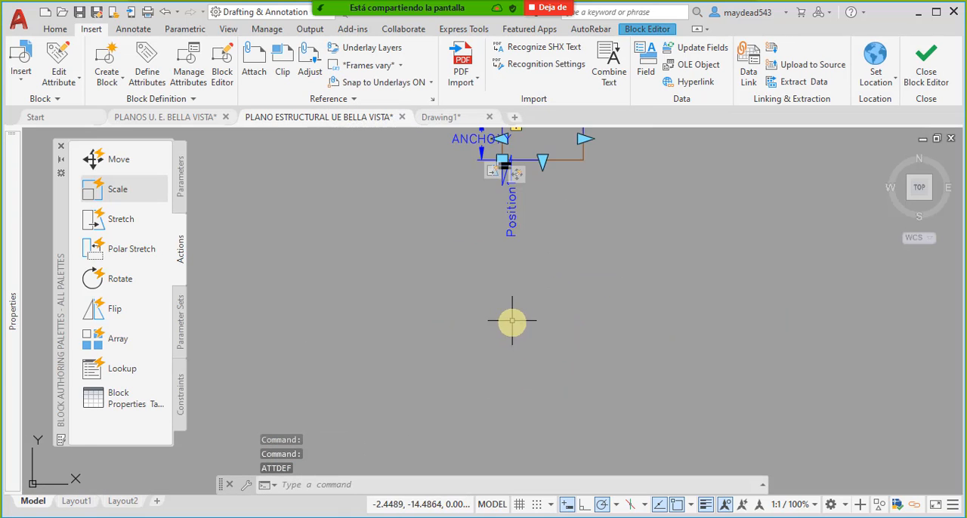
scroll(495, 226, up, 2)
middle_drag(495, 225, 492, 308)
scroll(511, 194, up, 5)
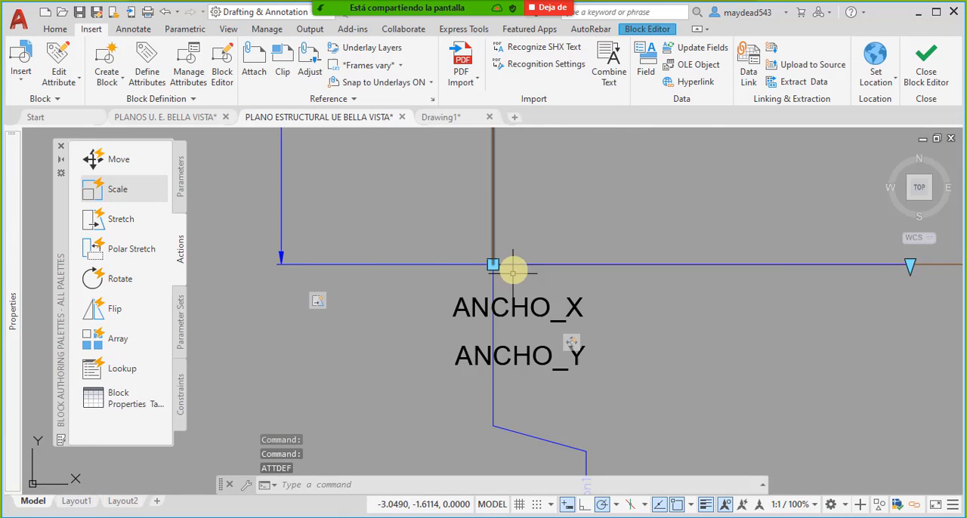
scroll(547, 393, up, 2)
click(529, 352)
click(519, 346)
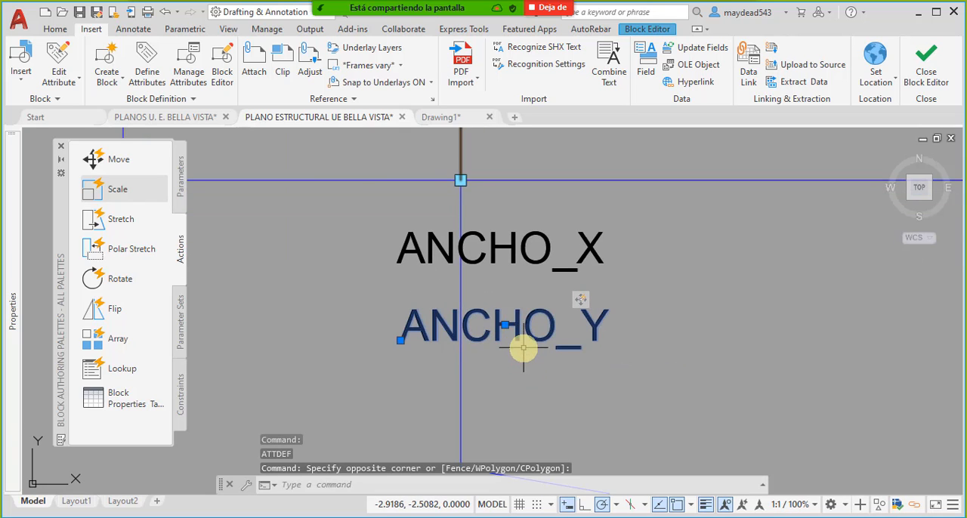
text(m)
key(Return)
click(524, 328)
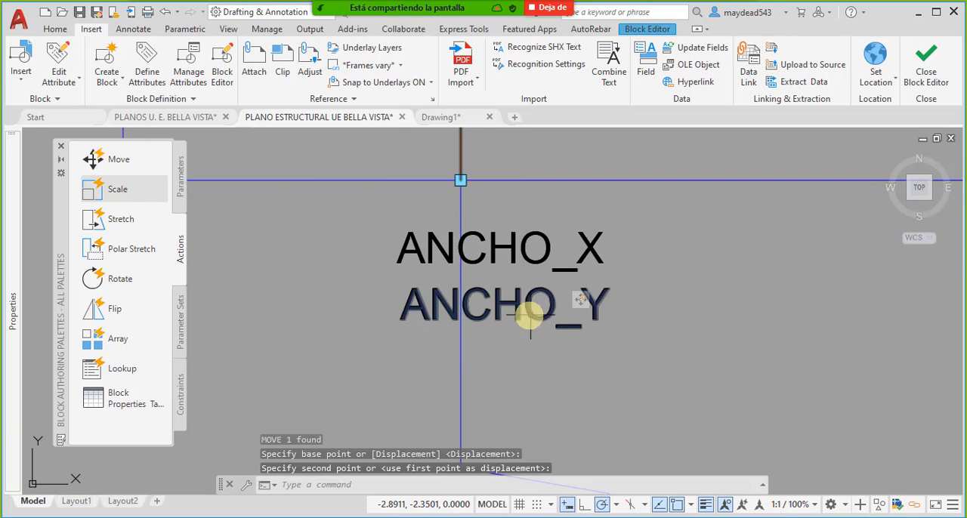
key(Escape)
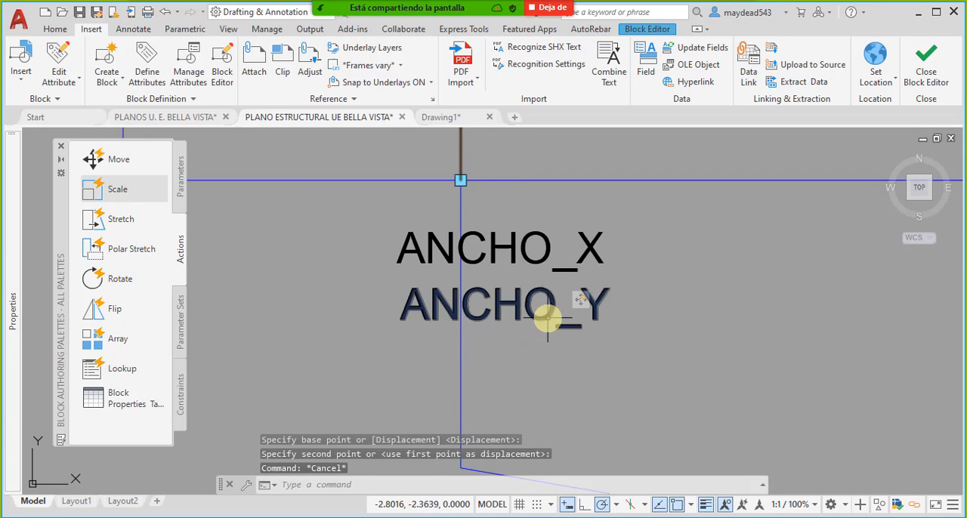
- Close the Block Editor saving the changes to all block references, and regenerate the drawing
click(939, 68)
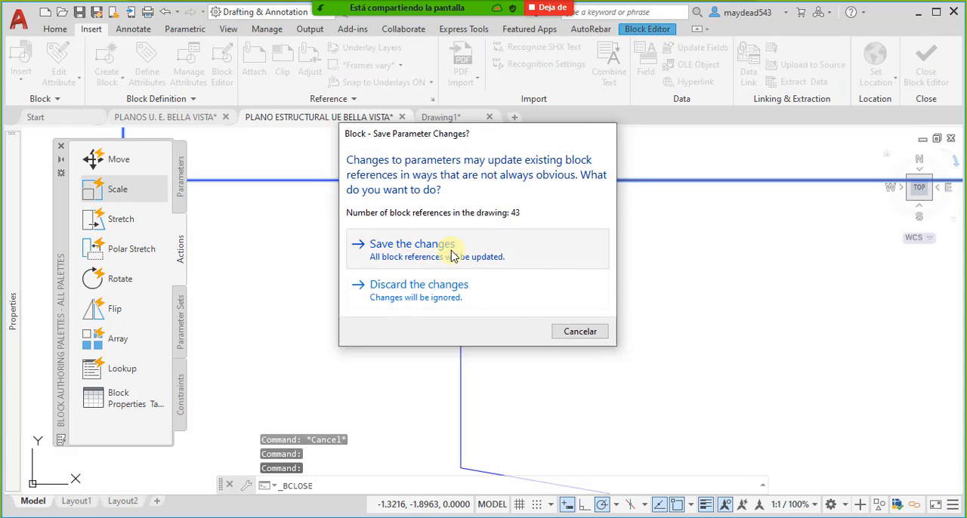
click(452, 253)
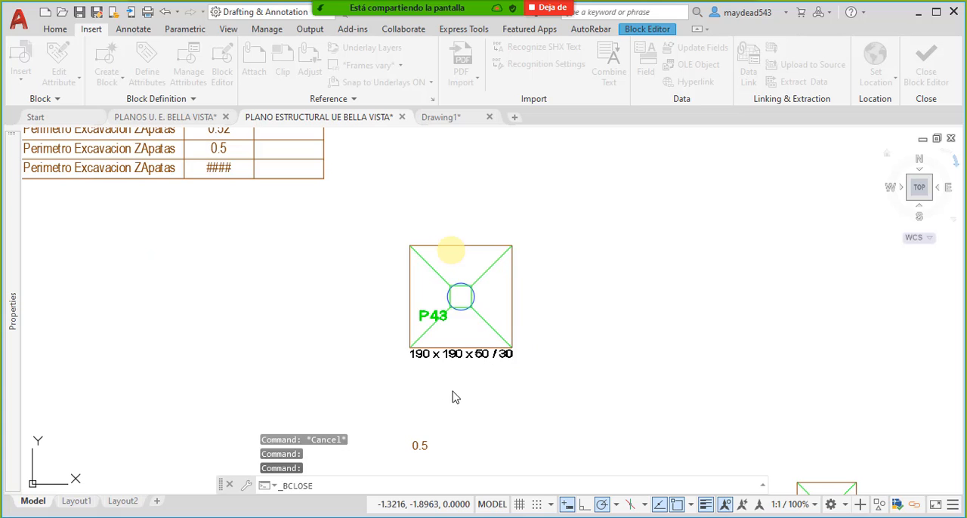
click(452, 485)
text(REGEN)
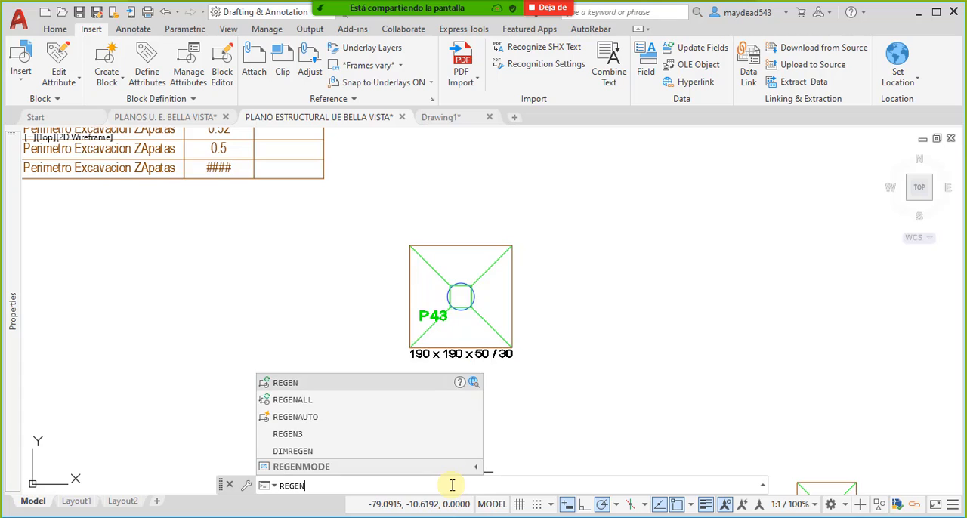
key(Return)
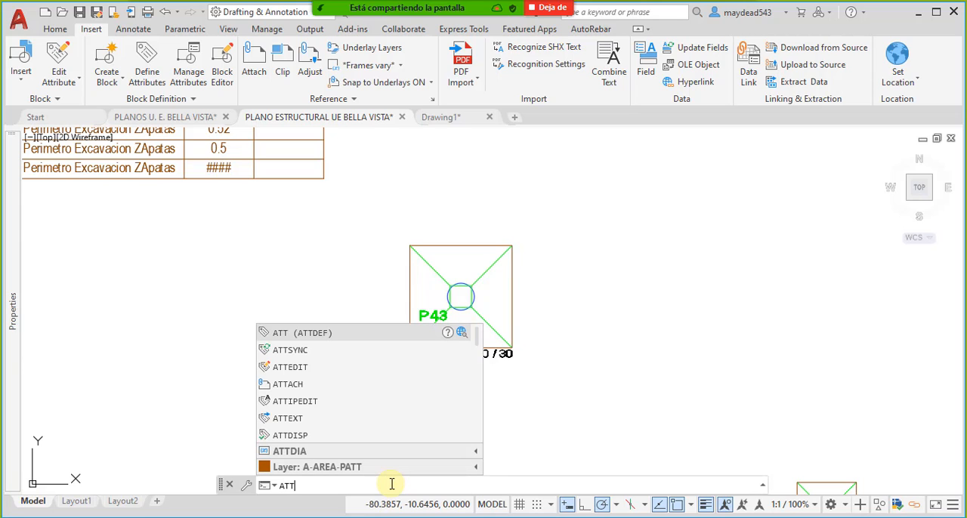
- Synchronize the attributes of the Perimetro Excavacion ZApatas block with ATTSYNC, selecting the perimeter around footing P43
click(309, 350)
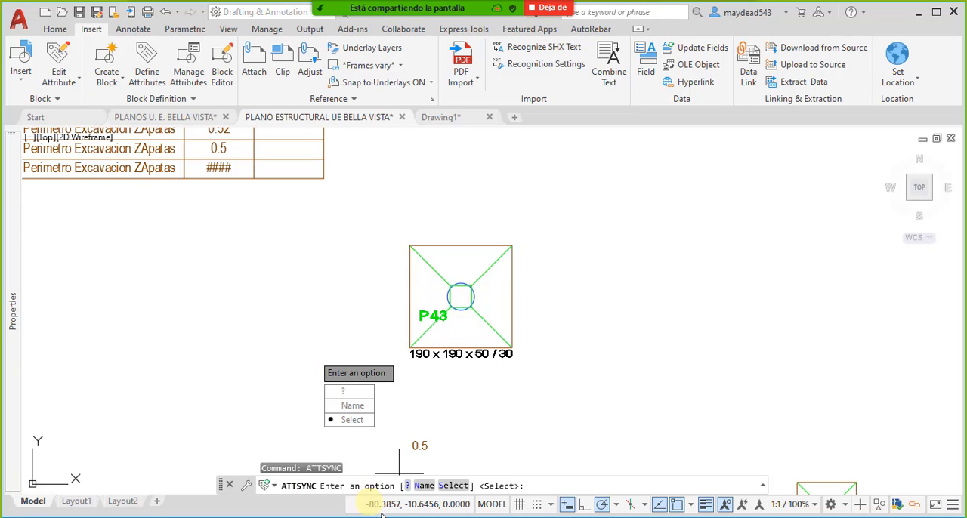
click(454, 487)
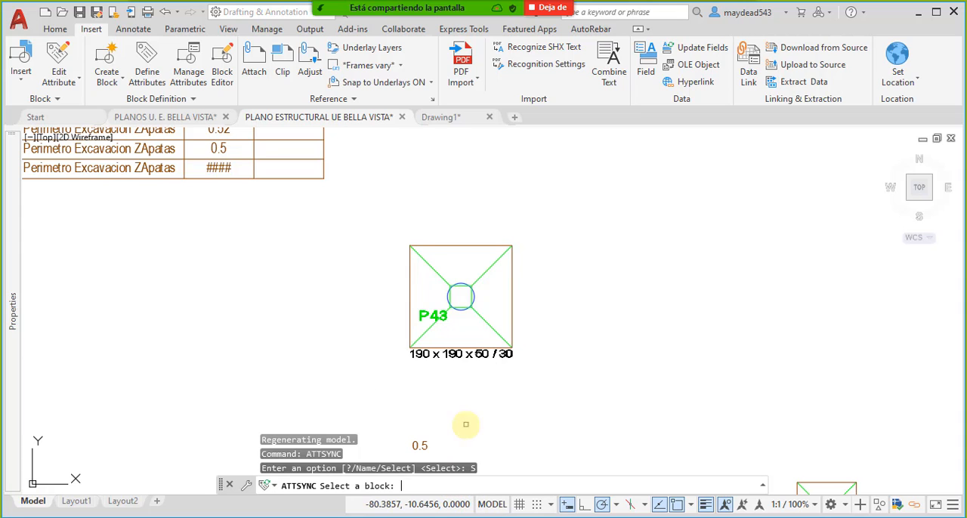
click(513, 308)
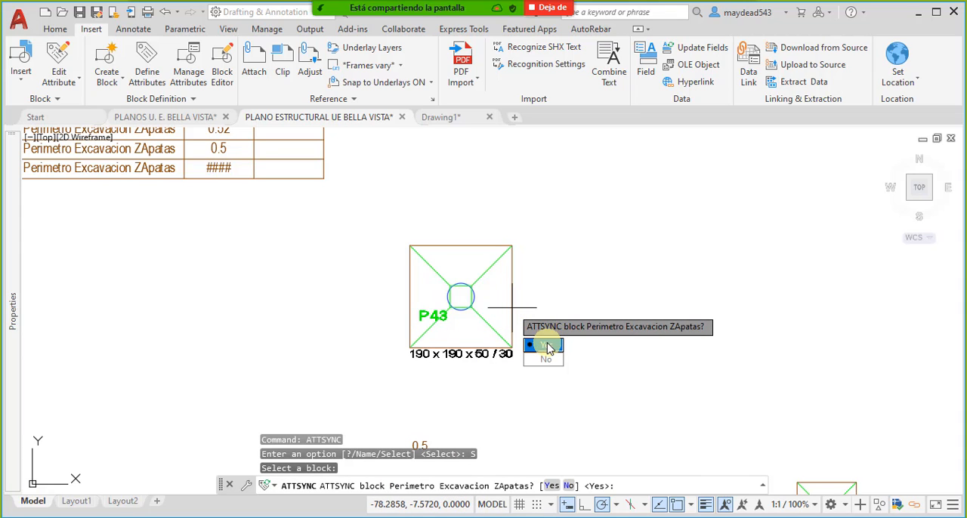
click(548, 347)
- Examine the ANCHO_X and ANCHO_Y attribute values on the perimeter blocks across the footing plan
scroll(492, 302, down, 8)
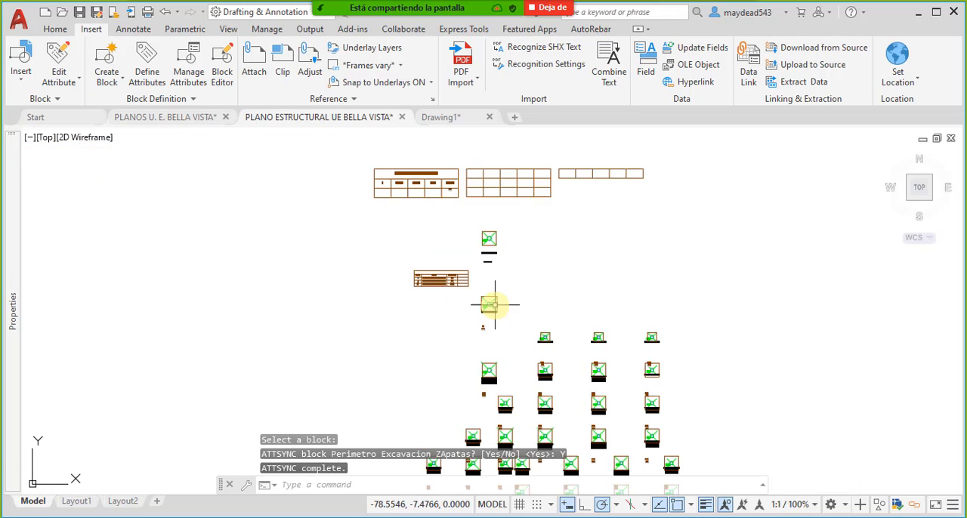
scroll(480, 335, up, 10)
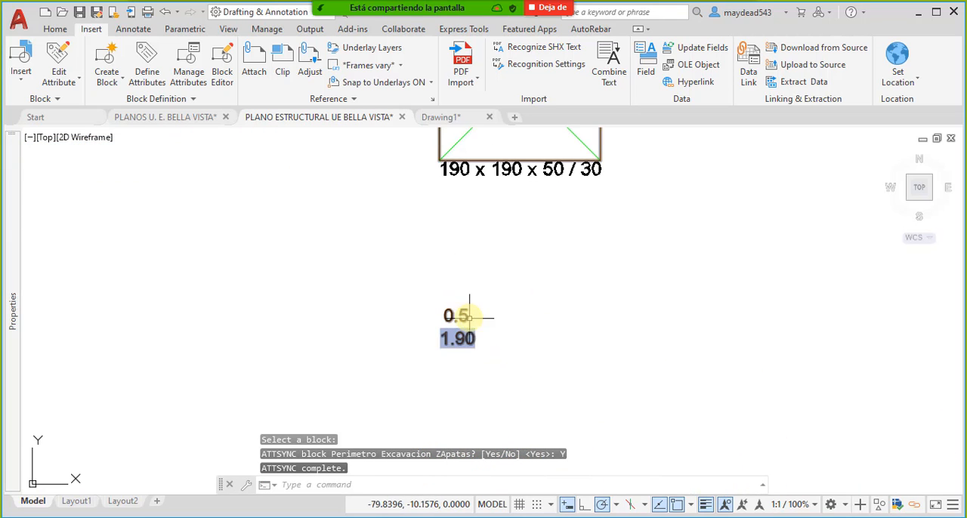
scroll(491, 332, down, 8)
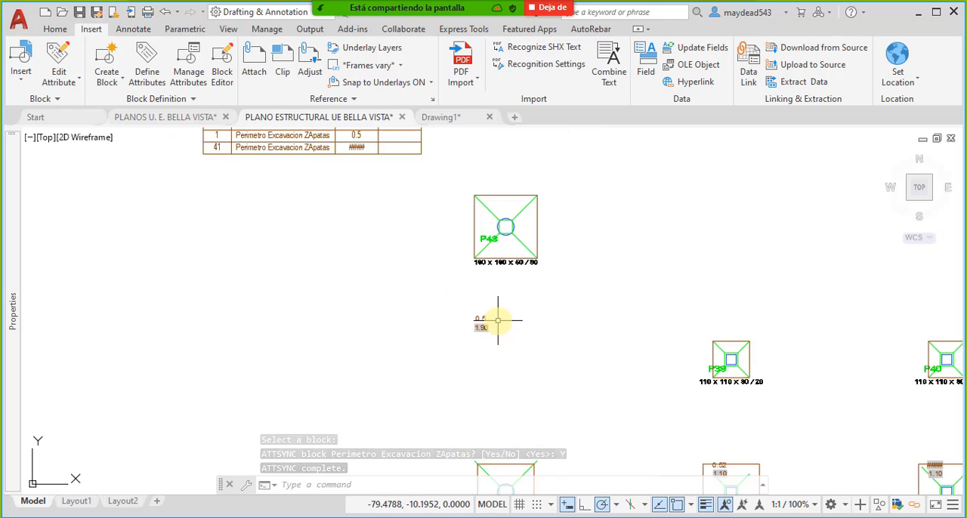
scroll(484, 349, up, 8)
scroll(488, 344, down, 5)
middle_drag(578, 438, 531, 324)
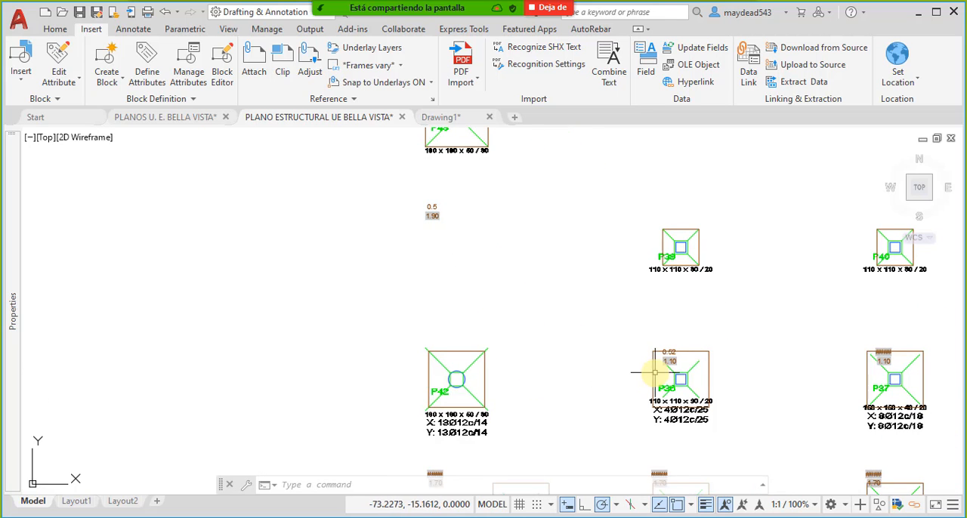
scroll(658, 348, up, 5)
scroll(642, 371, down, 8)
scroll(680, 371, up, 6)
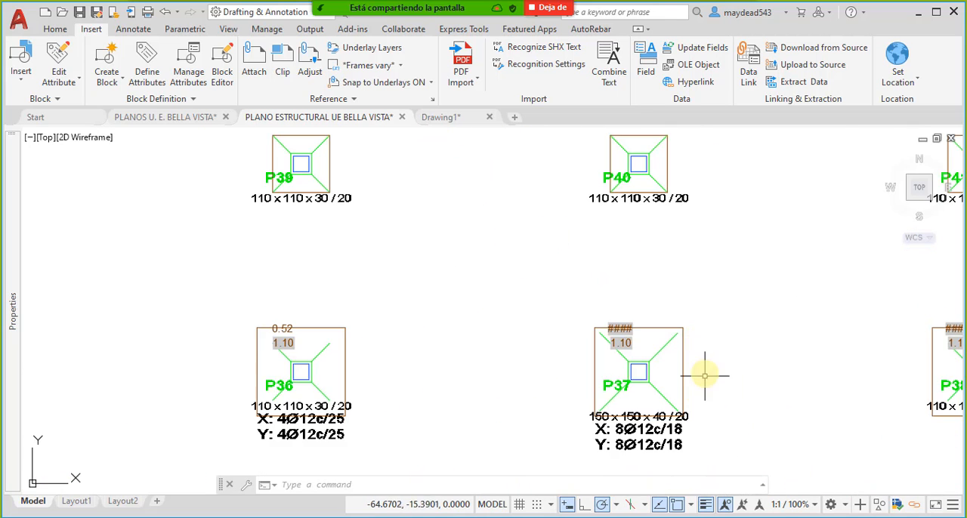
middle_drag(695, 371, 610, 308)
scroll(637, 309, down, 4)
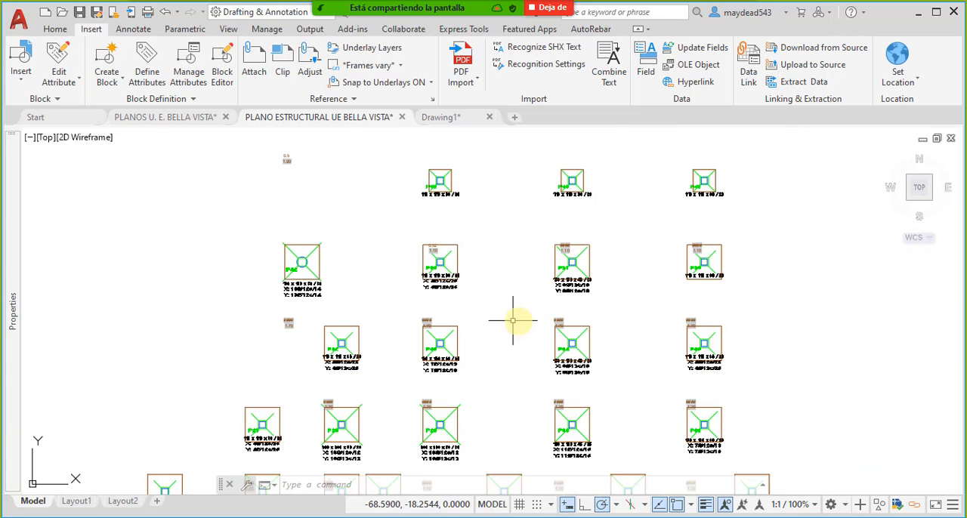
scroll(430, 322, up, 4)
scroll(491, 300, down, 3)
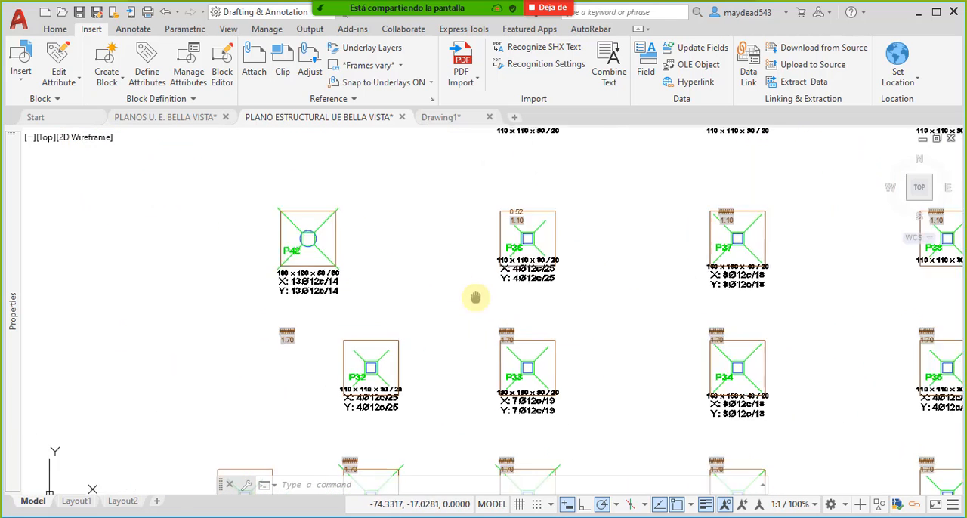
scroll(265, 356, up, 4)
double_click(367, 327)
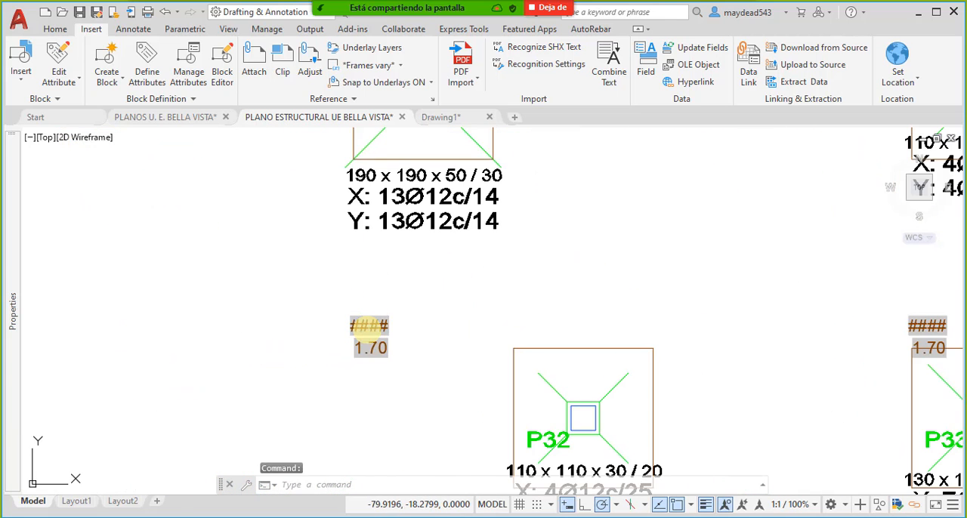
click(542, 349)
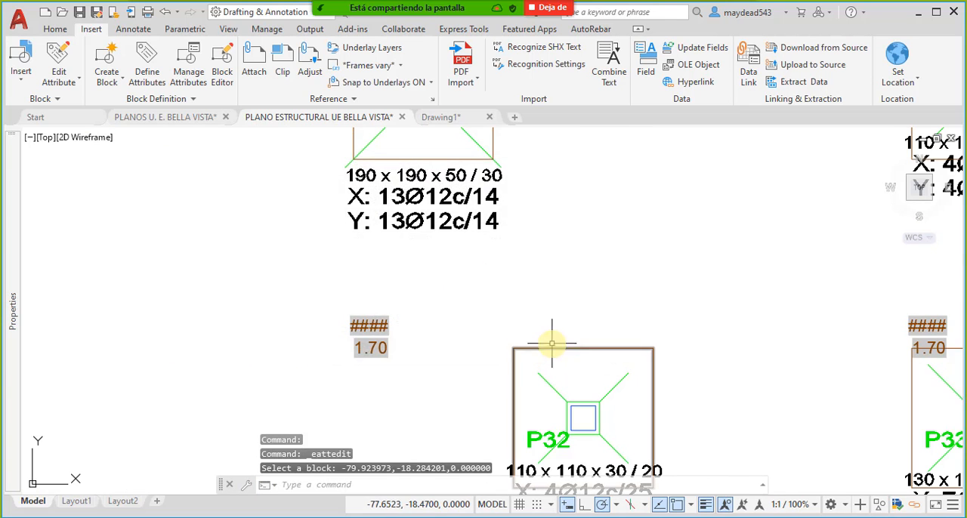
scroll(498, 324, down, 4)
scroll(511, 356, up, 2)
scroll(514, 325, up, 3)
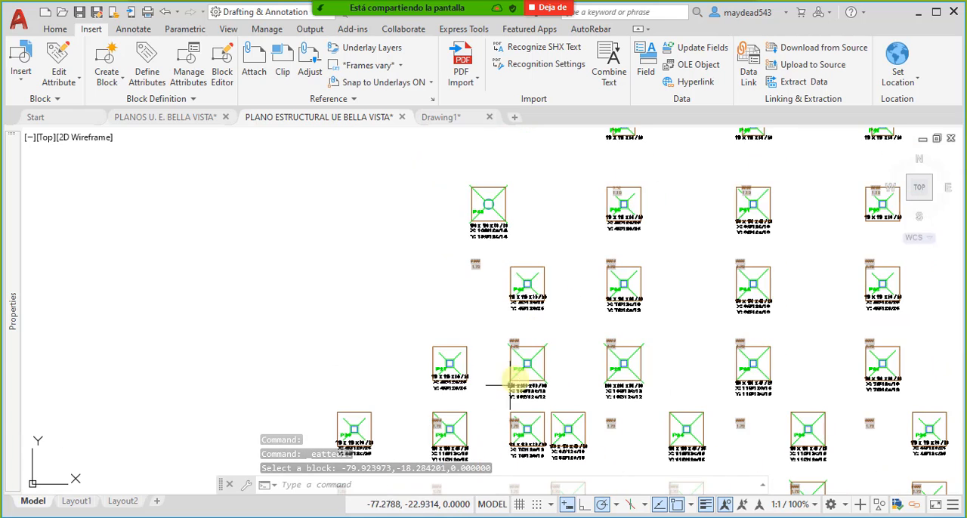
middle_drag(518, 244, 511, 318)
scroll(503, 299, up, 2)
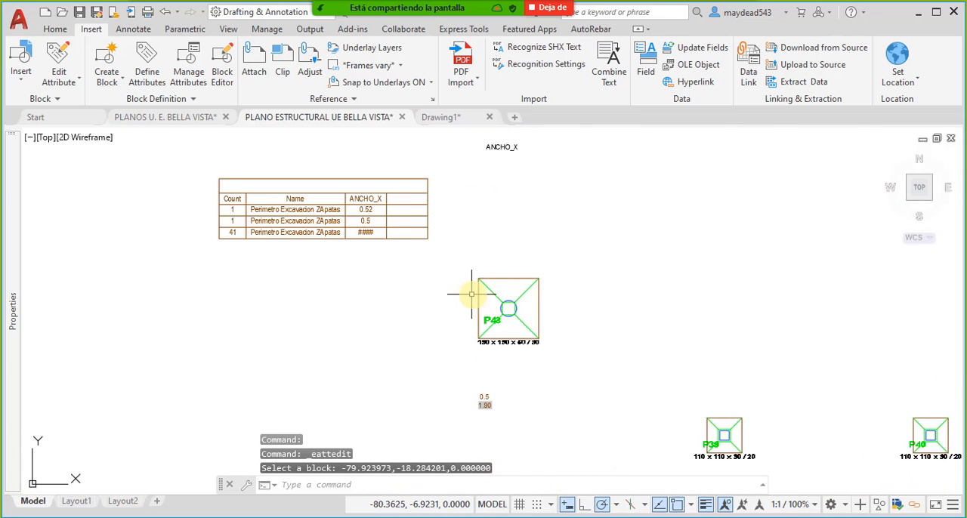
- Update all data links in the drawing with DATALINKUPDATE to refresh the extraction table
click(427, 203)
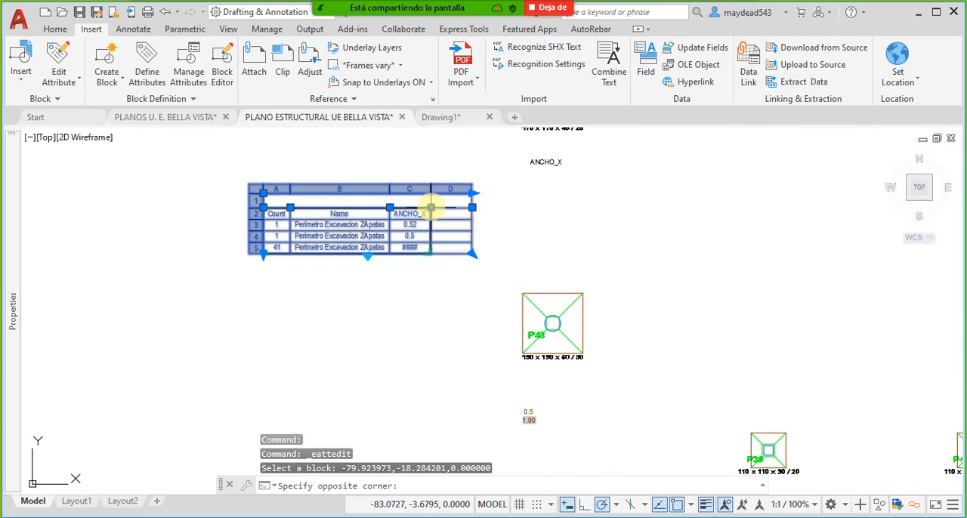
key(Escape)
click(413, 486)
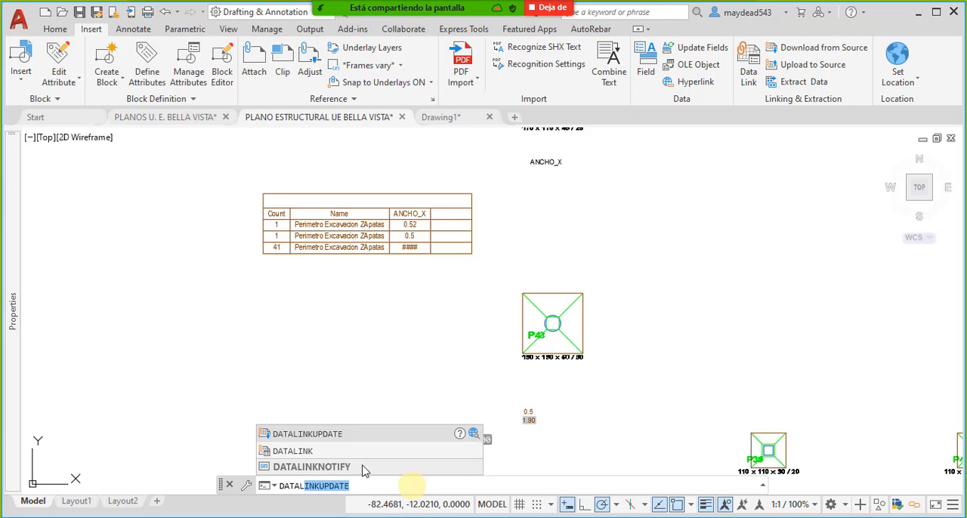
click(309, 434)
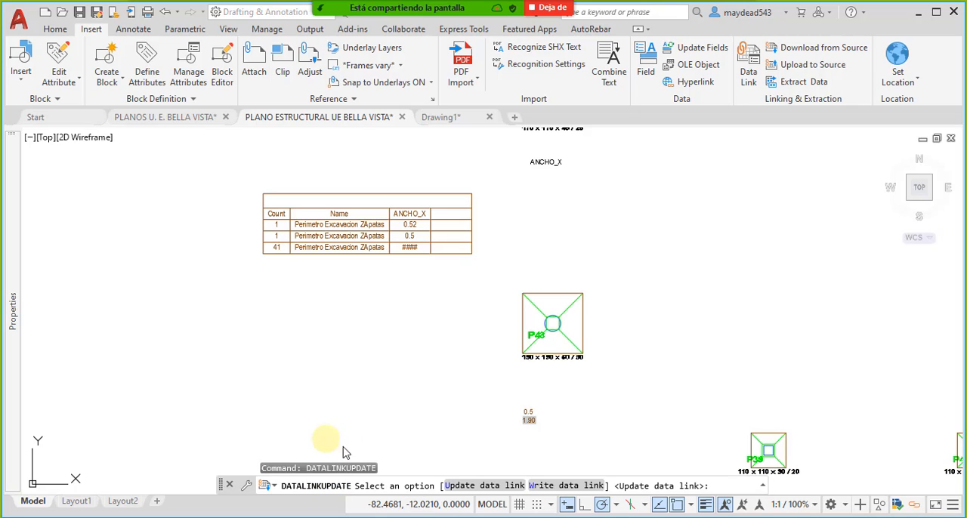
click(483, 489)
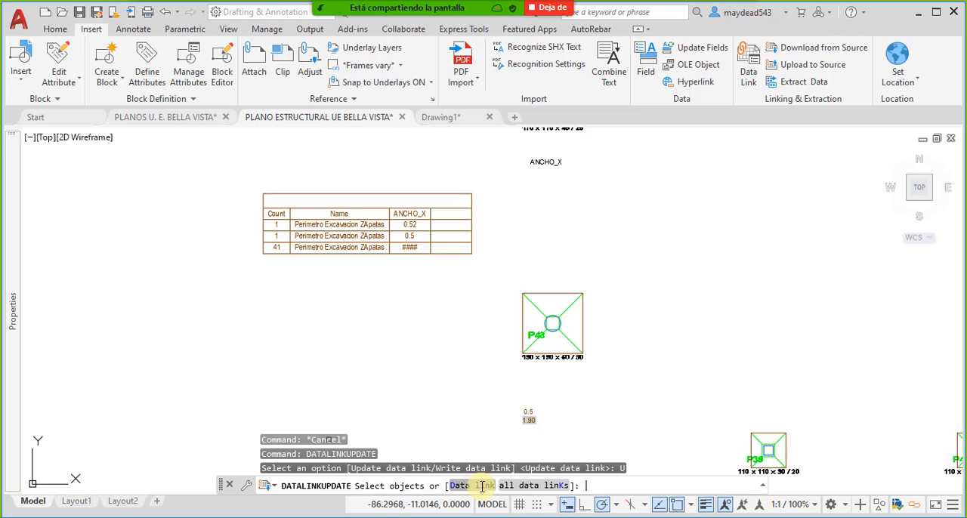
click(563, 474)
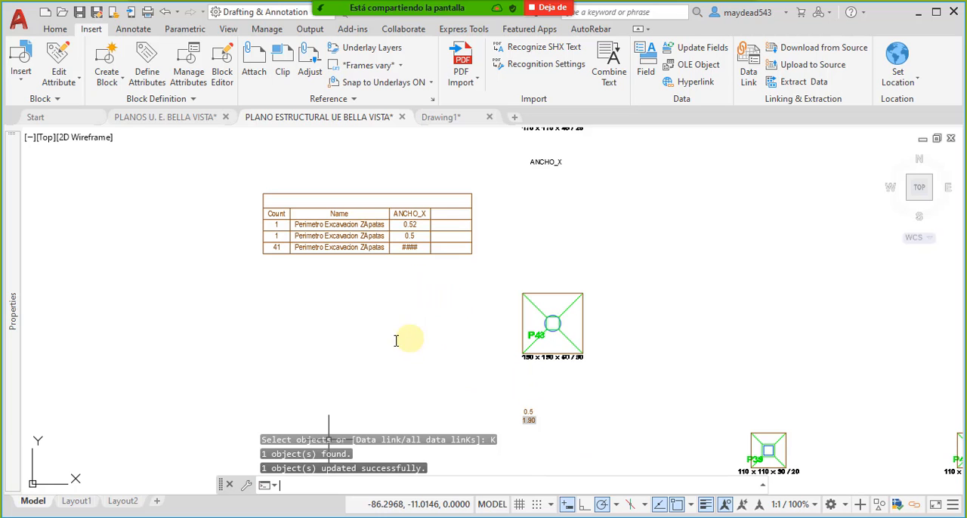
- Delete the data extraction table with the Count, Name and ANCHO_X columns
scroll(412, 248, up, 4)
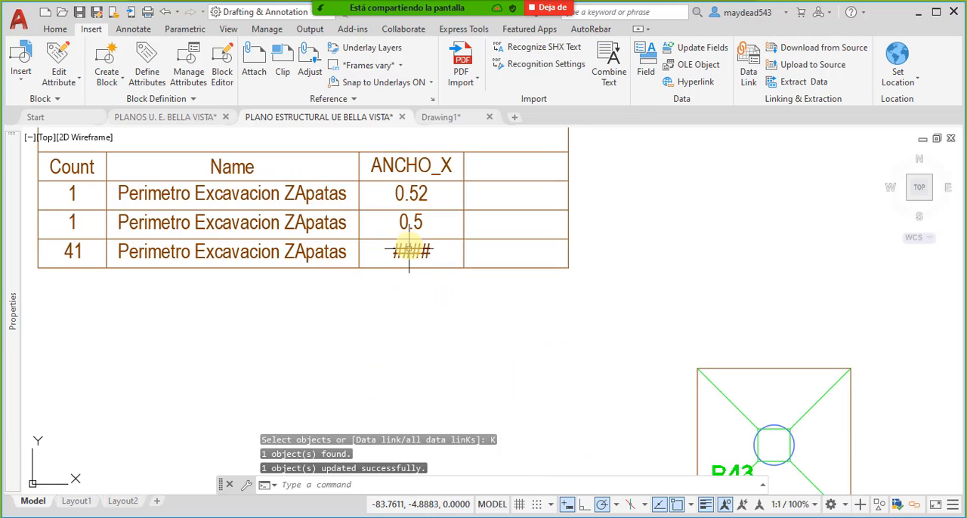
click(593, 344)
click(529, 296)
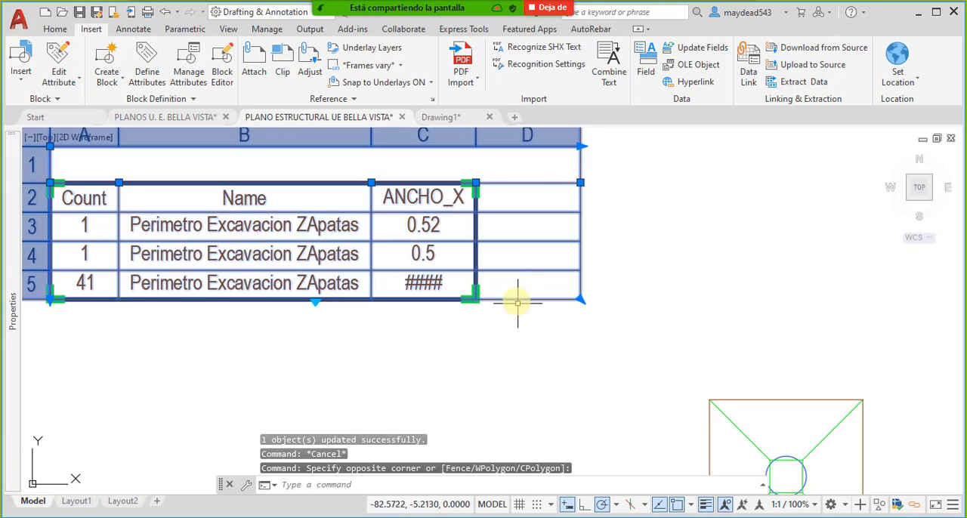
key(Delete)
- Examine where the ANCHO_X and ANCHO_Y attribute texts sit relative to the footings throughout the plan
scroll(480, 333, down, 5)
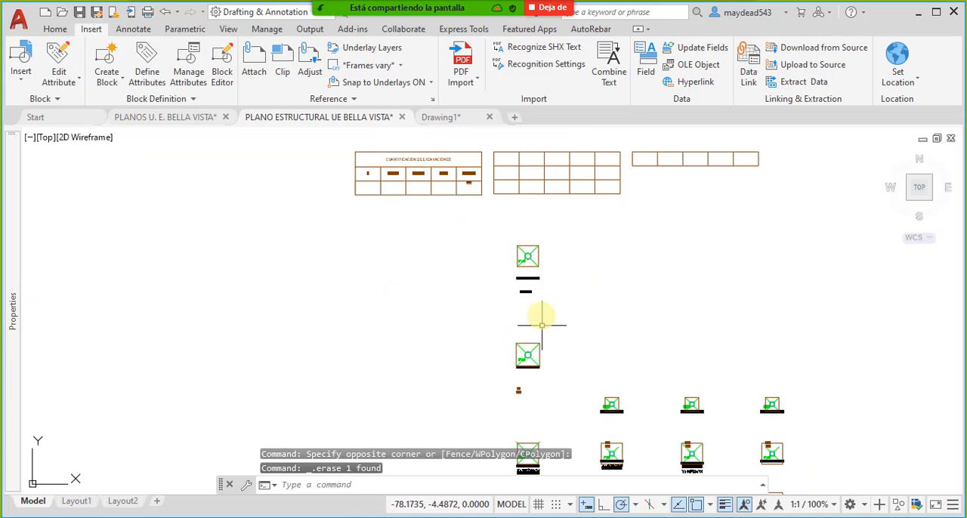
middle_drag(590, 422, 523, 244)
middle_drag(619, 429, 604, 295)
scroll(643, 374, up, 6)
middle_drag(642, 441, 634, 330)
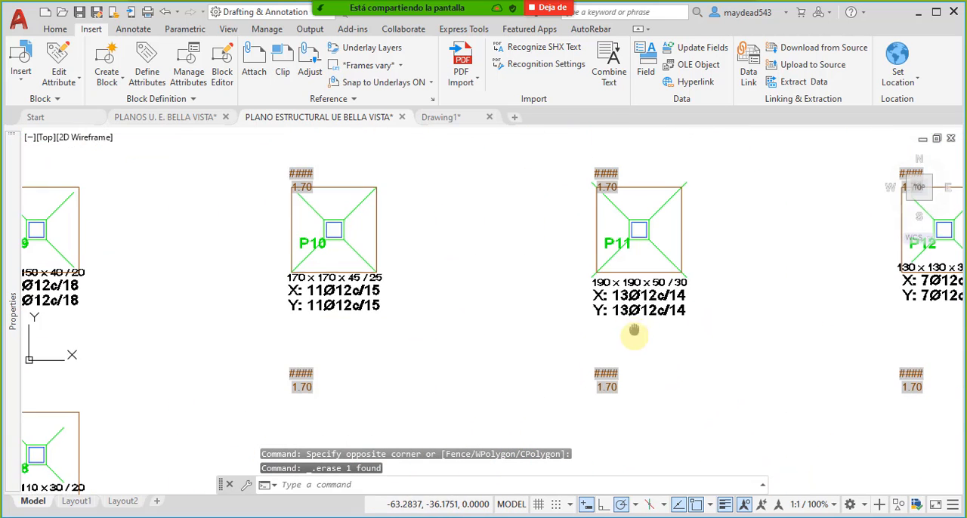
scroll(625, 317, down, 5)
scroll(564, 377, up, 7)
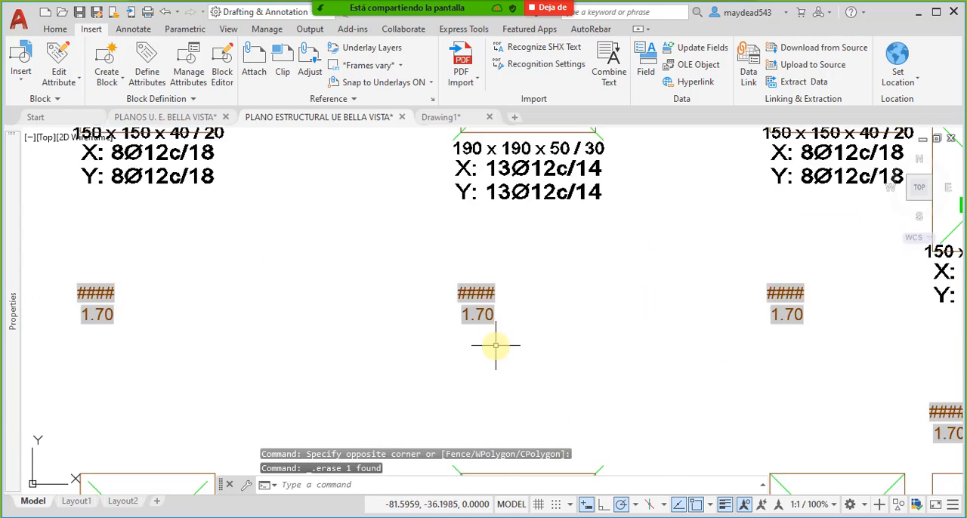
scroll(496, 345, down, 5)
scroll(533, 282, up, 8)
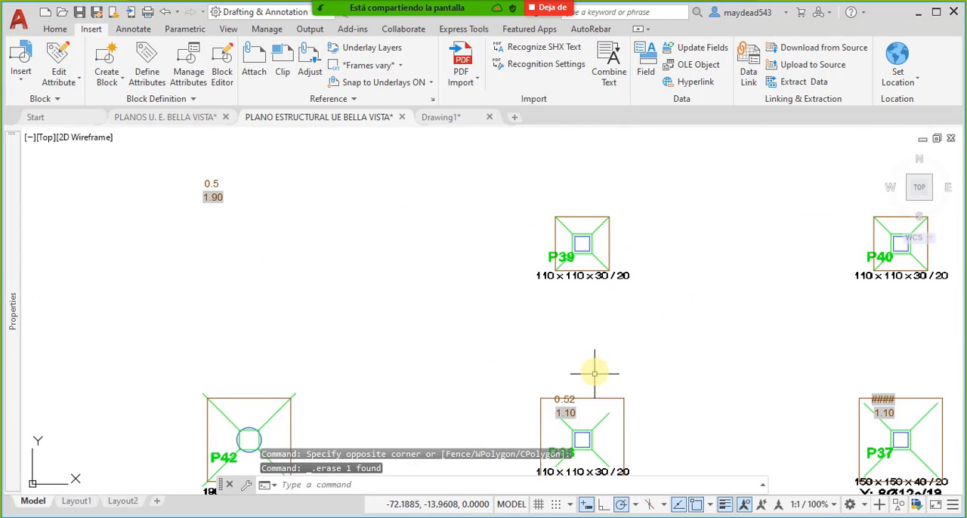
middle_drag(613, 385, 561, 268)
scroll(636, 293, down, 2)
middle_drag(639, 288, 586, 309)
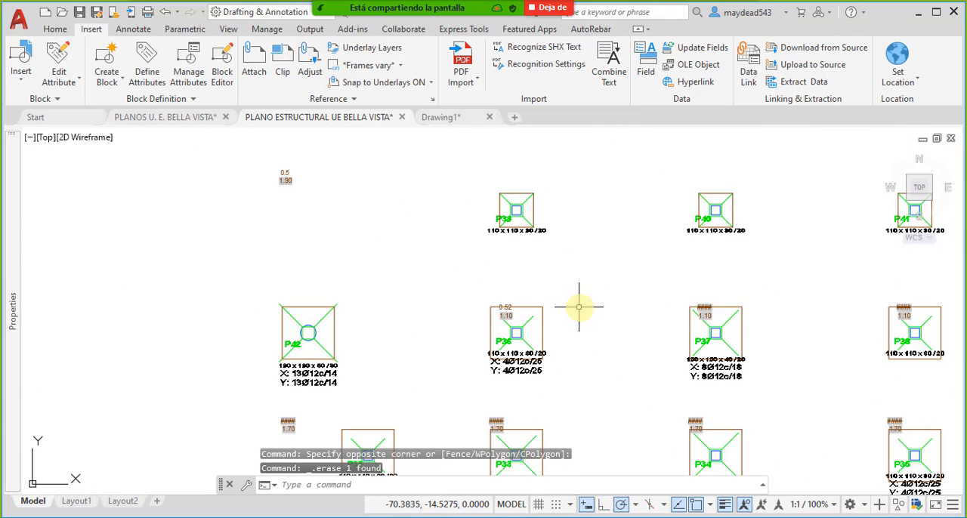
middle_drag(551, 281, 556, 291)
middle_drag(468, 160, 564, 388)
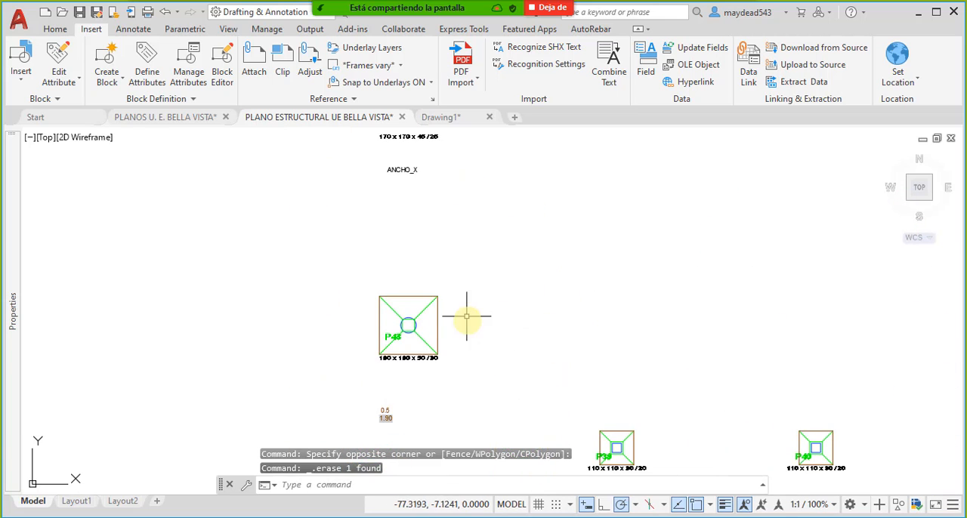
- Open the perimeter block around footing P43 in the Block Editor
key(Escape)
click(432, 298)
right_click(421, 281)
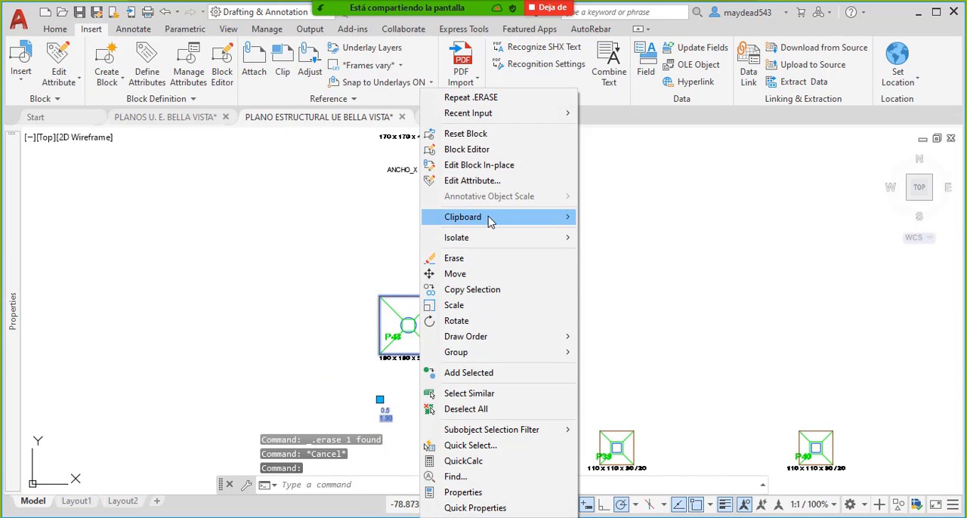
click(489, 149)
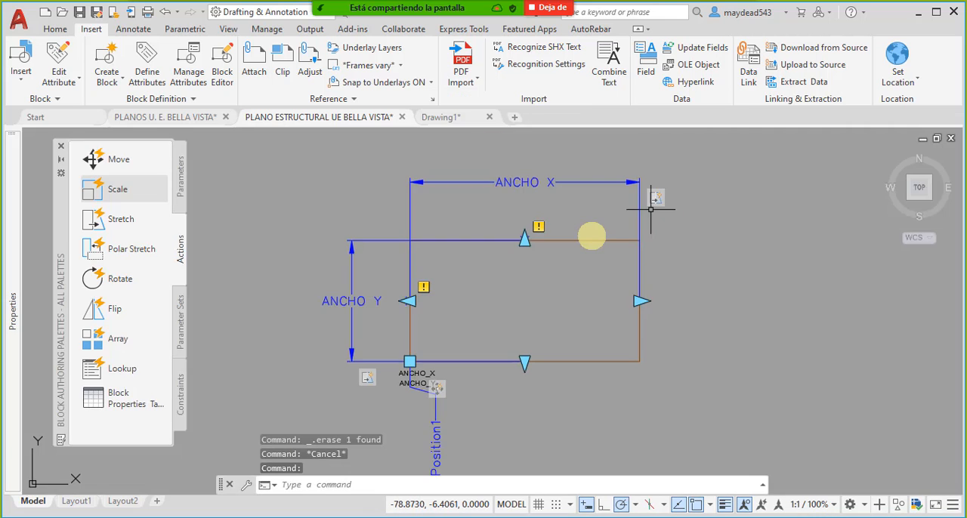
- Move the ANCHO_X and ANCHO_Y attribute definitions together from below the lower-left corner to inside the perimeter rectangle
scroll(421, 378, up, 4)
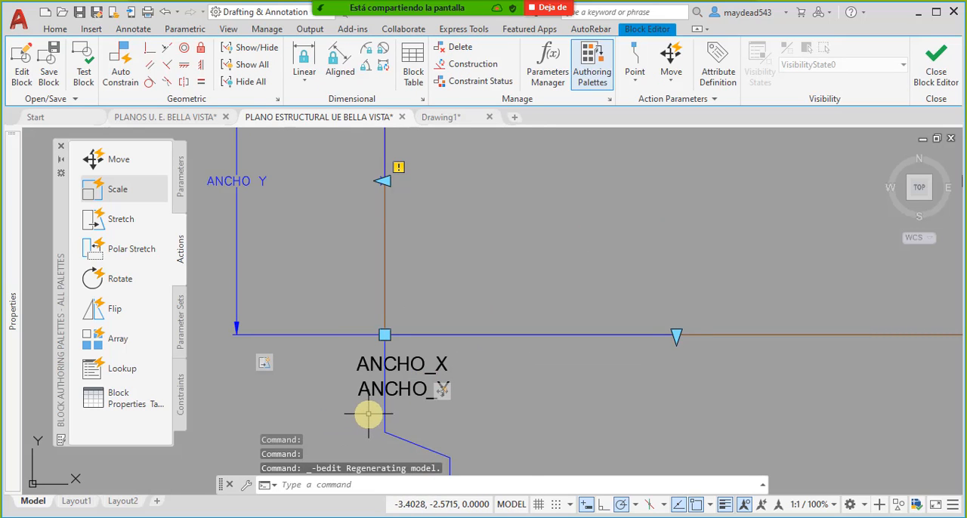
click(367, 413)
click(359, 350)
middle_drag(411, 405, 454, 407)
text(M)
key(Return)
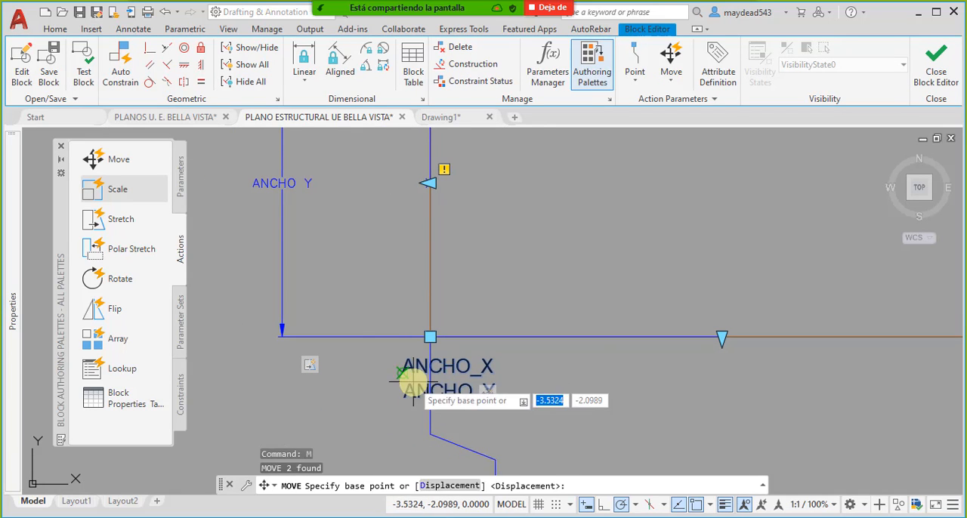
click(401, 370)
scroll(516, 290, down, 4)
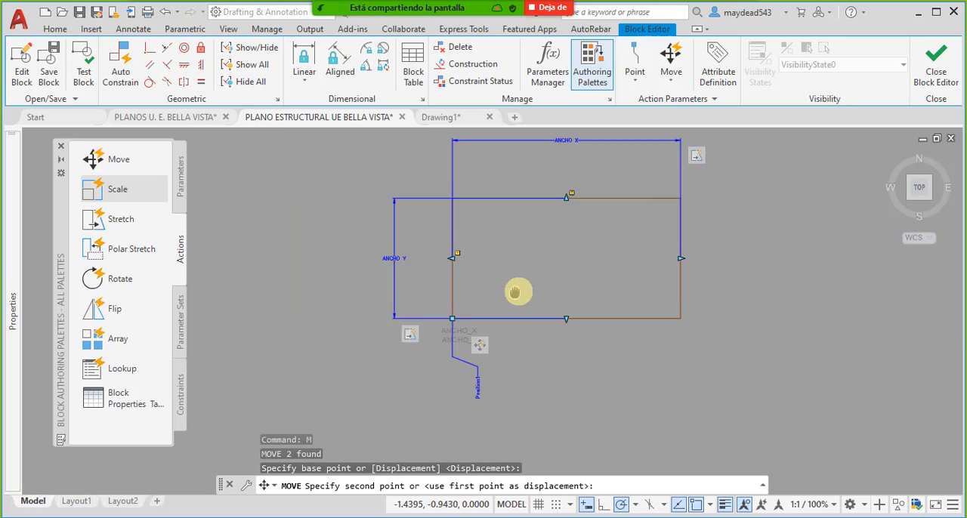
scroll(549, 266, up, 2)
scroll(544, 189, up, 2)
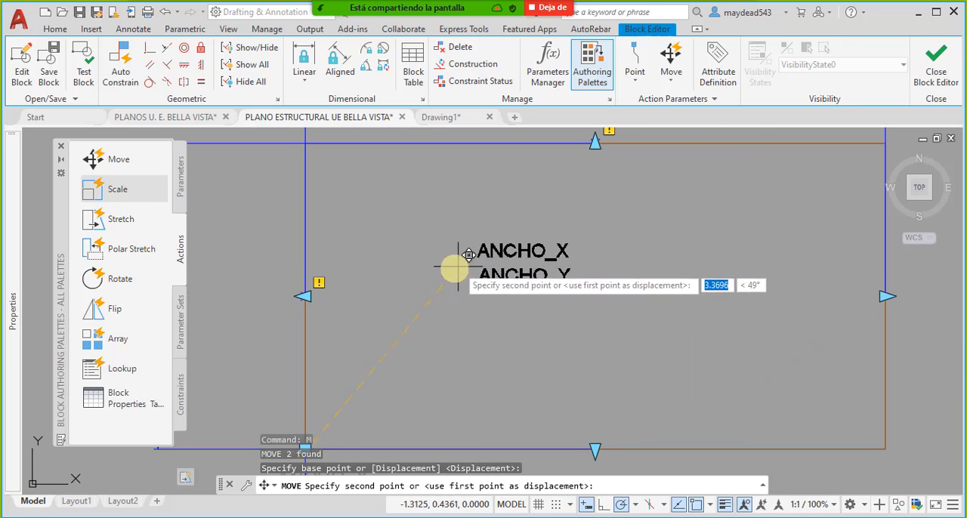
click(361, 246)
middle_drag(467, 296, 514, 292)
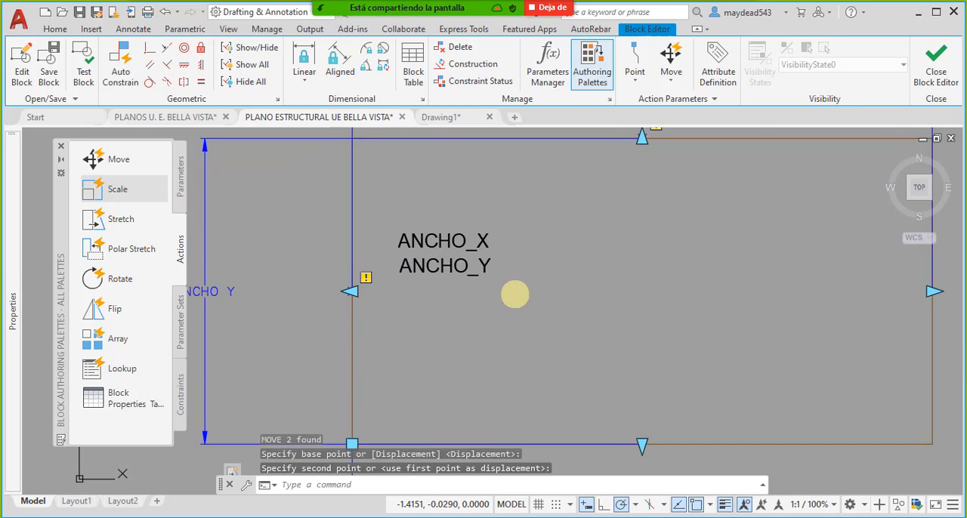
- Examine the properties of the ANCHO_Y and ANCHO_X attribute definitions, including their tags, prompts, default values and Misc settings
click(486, 267)
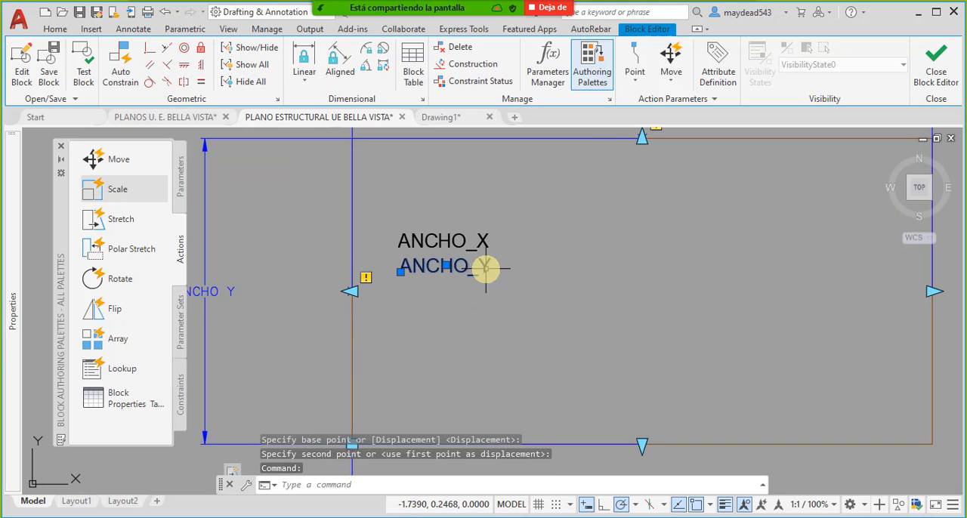
mouse_move(13, 353)
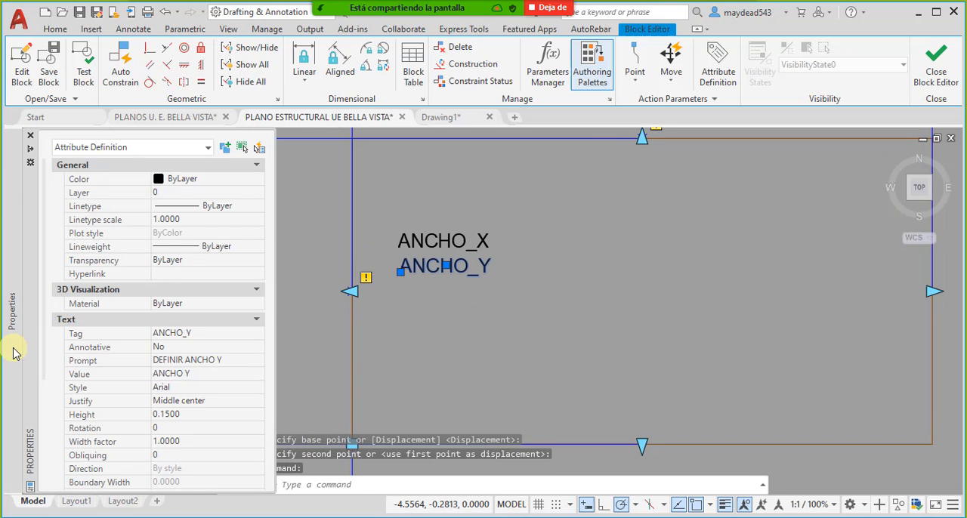
click(224, 390)
click(225, 333)
click(224, 375)
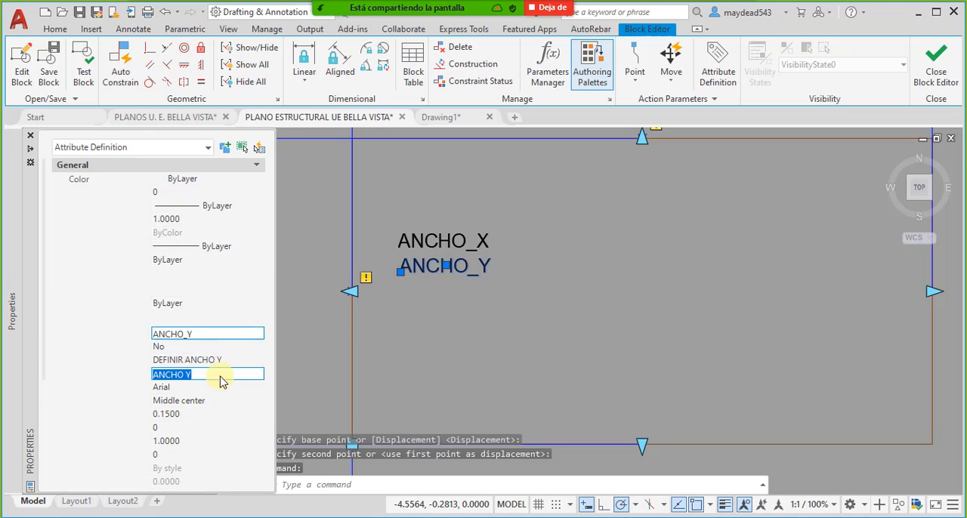
key(Escape)
click(405, 239)
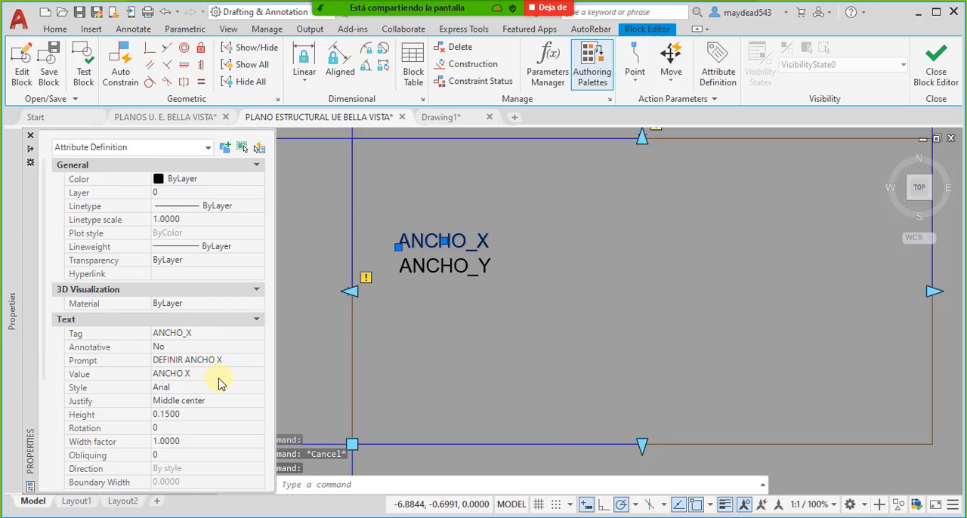
scroll(201, 409, down, 4)
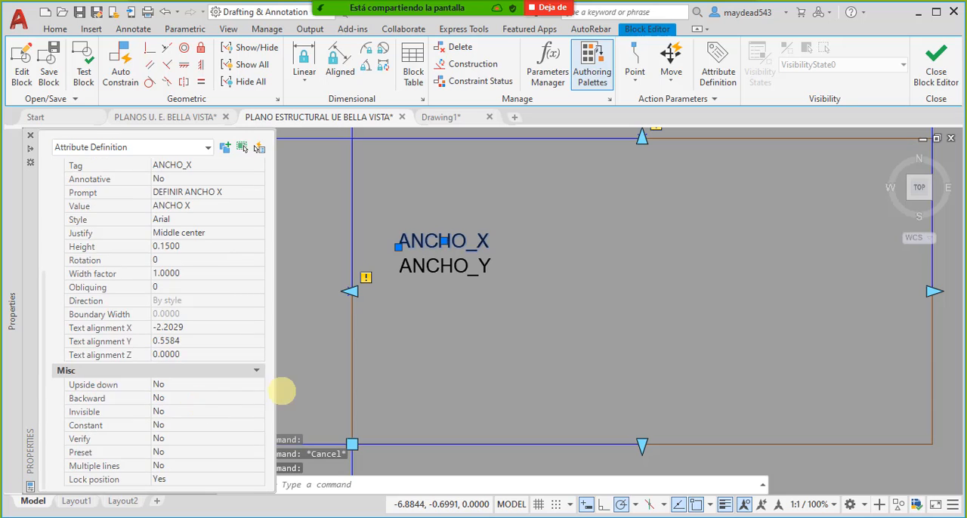
key(Escape)
- Close the Block Editor saving the parameter changes, and check the attribute text positions around footing P43
click(936, 68)
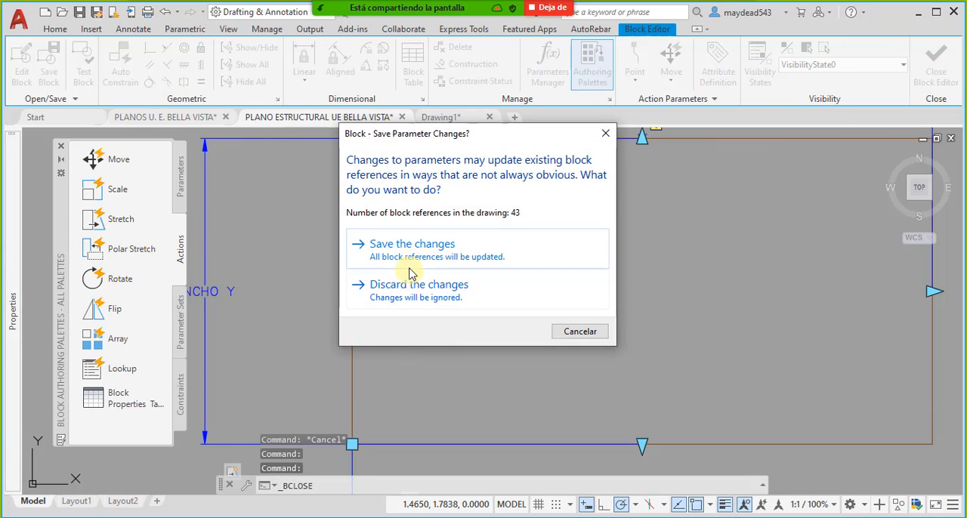
click(409, 265)
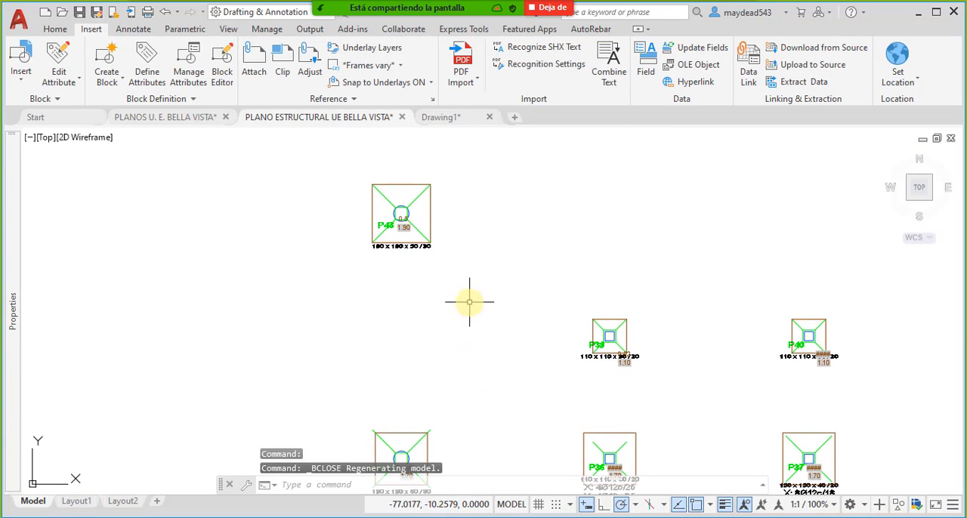
mouse_move(723, 332)
middle_down()
mouse_move(487, 300)
mouse_move(580, 326)
middle_up()
scroll(579, 322, down, 2)
middle_drag(449, 299, 507, 341)
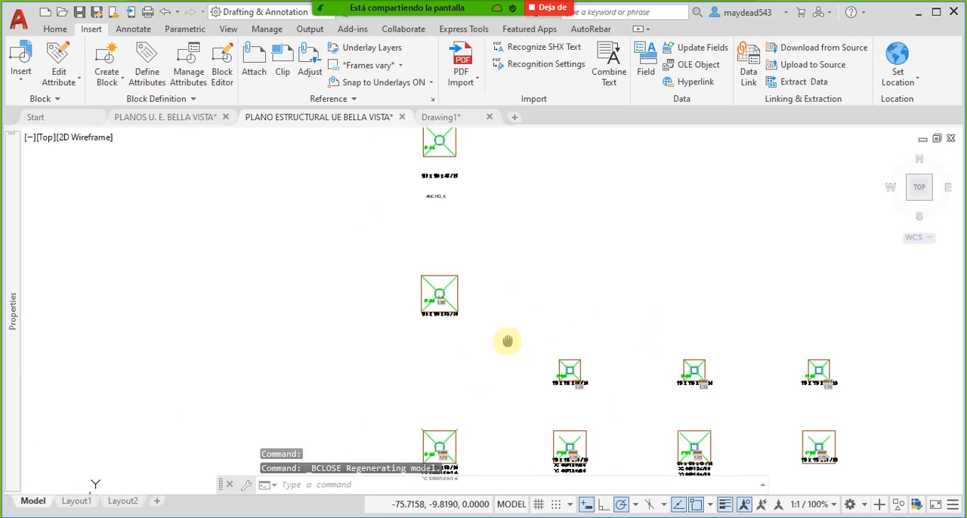
scroll(432, 291, up, 2)
middle_drag(431, 289, 445, 371)
mouse_move(479, 333)
middle_down()
mouse_move(486, 345)
mouse_move(482, 338)
middle_up()
key(Escape)
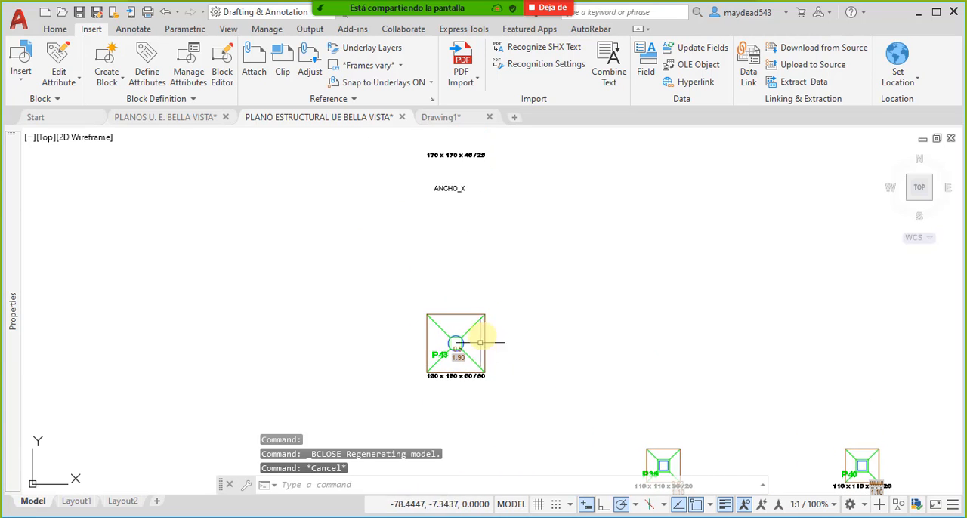
- Move the perimeter block at footing P42 so its upper-left corner meets the footing's upper-left corner
scroll(495, 310, down, 4)
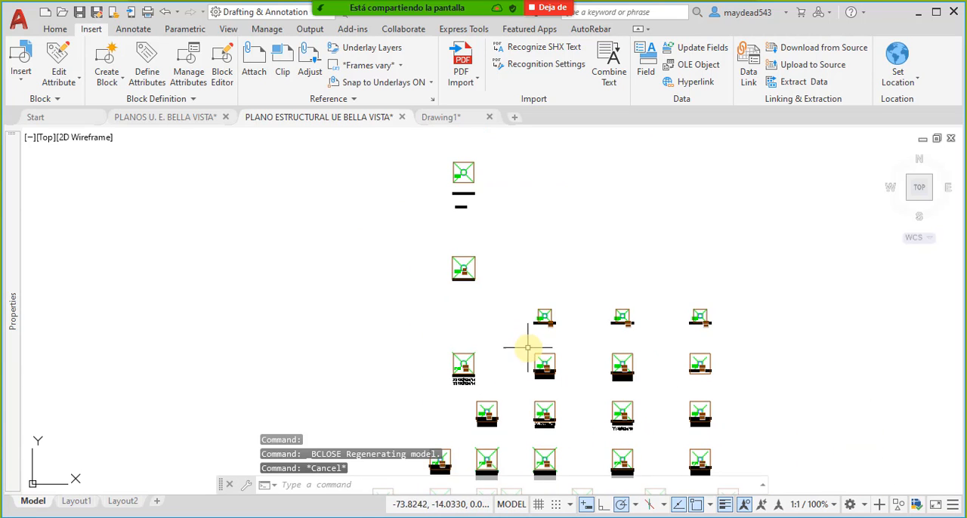
scroll(526, 342, up, 4)
scroll(389, 393, up, 2)
click(462, 340)
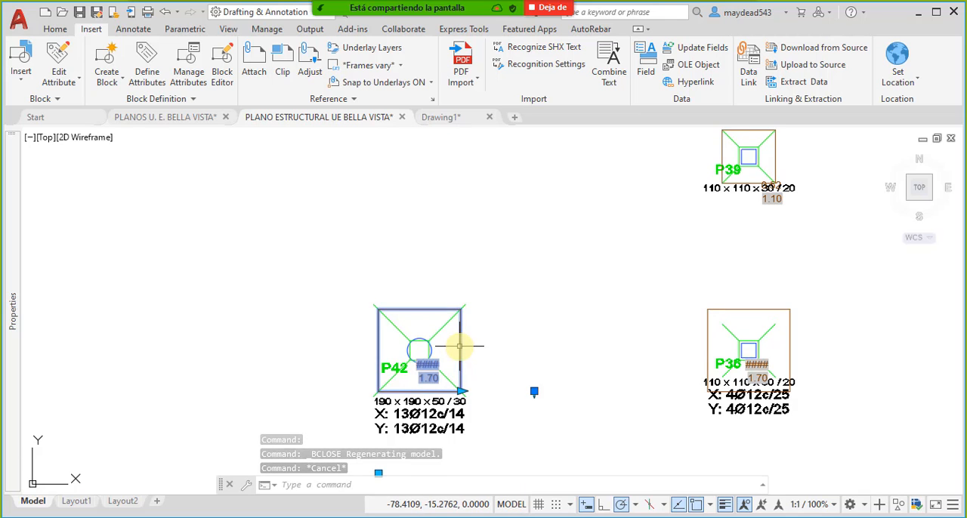
scroll(456, 303, up, 2)
middle_drag(461, 352, 492, 282)
middle_drag(462, 369, 504, 308)
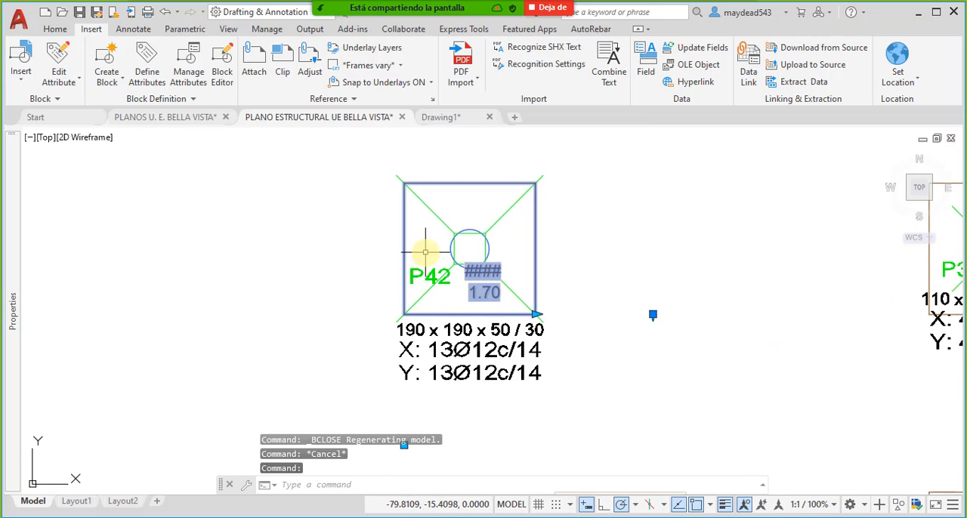
middle_drag(420, 260, 452, 309)
text(m)
key(Return)
click(436, 233)
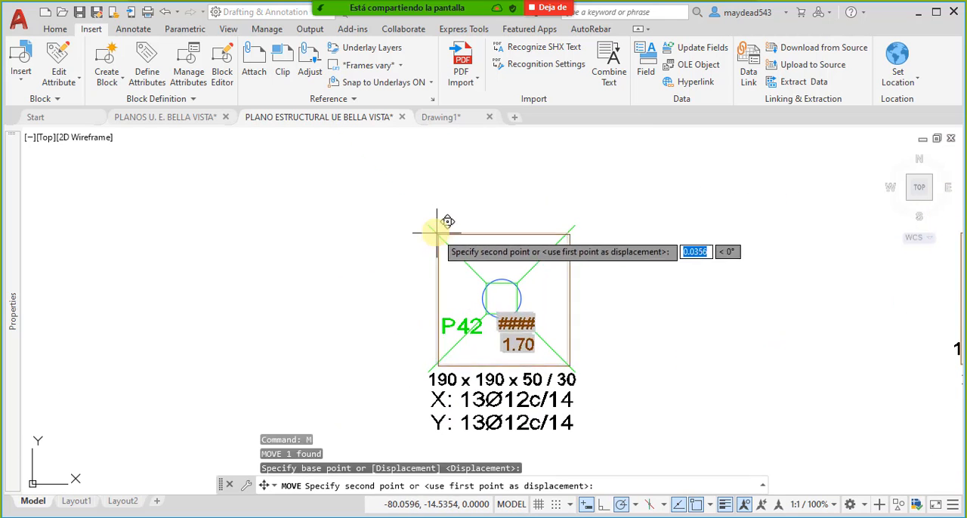
- Stretch the P42 perimeter block in width and height to reach the footing's lower-right corner
click(557, 306)
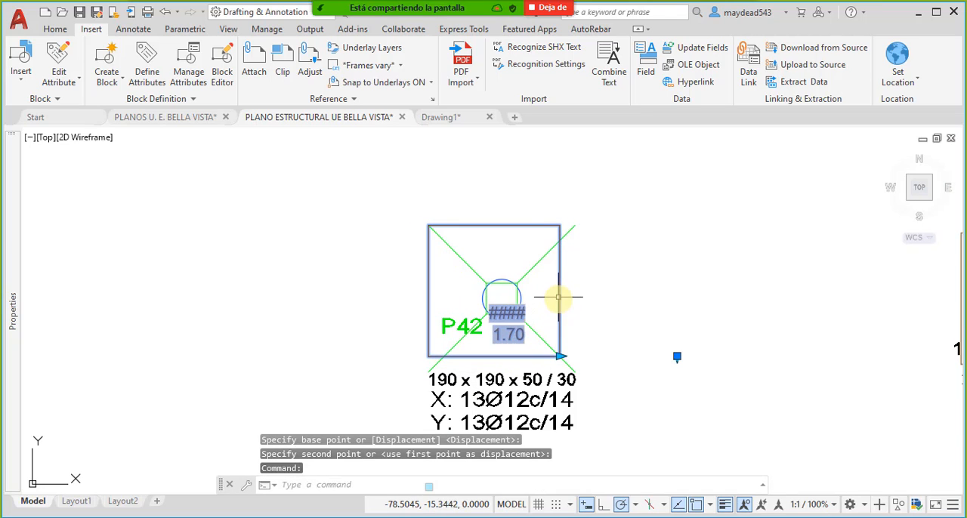
click(560, 355)
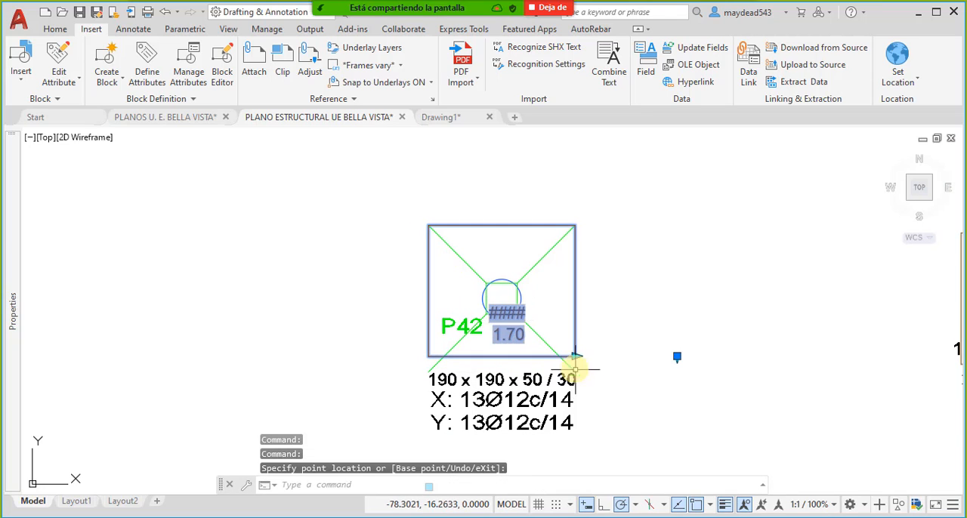
click(678, 358)
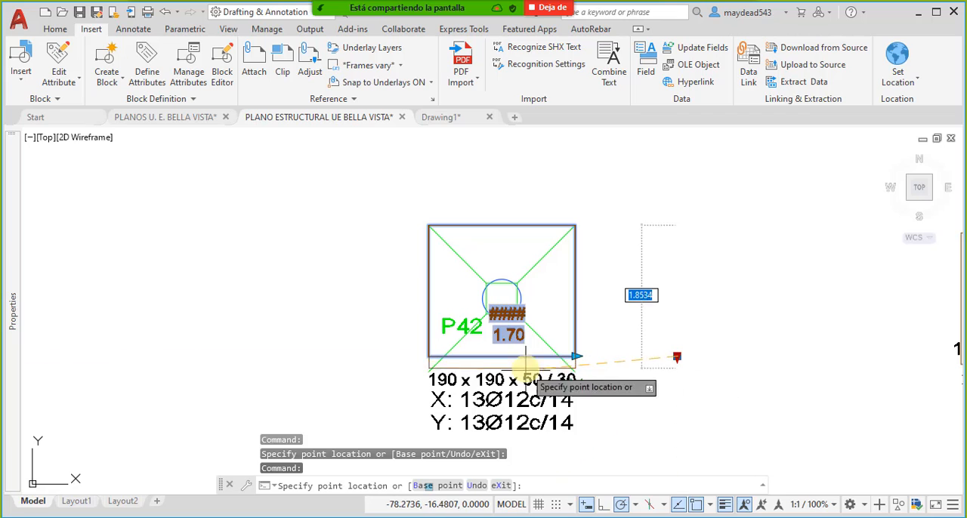
click(573, 373)
key(Escape)
scroll(551, 327, down, 2)
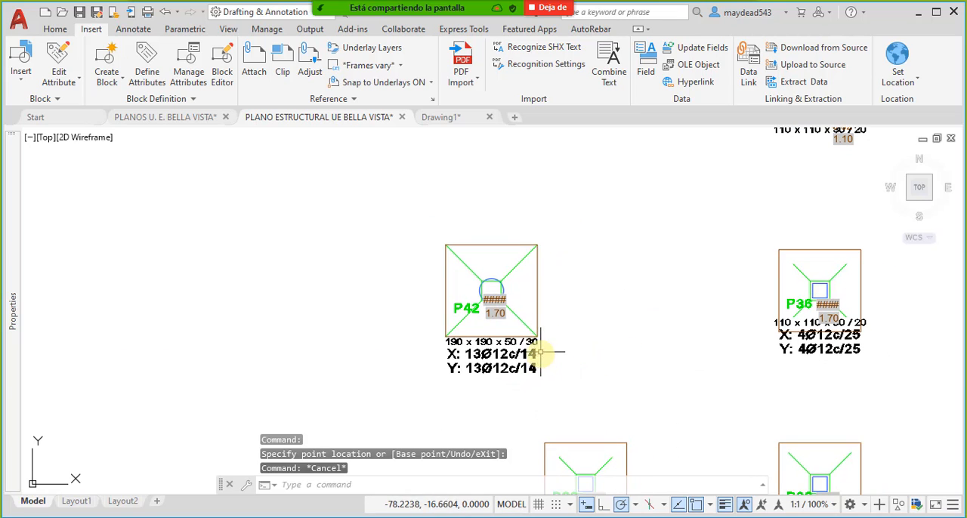
- Ready the command line for entering a new command
click(397, 487)
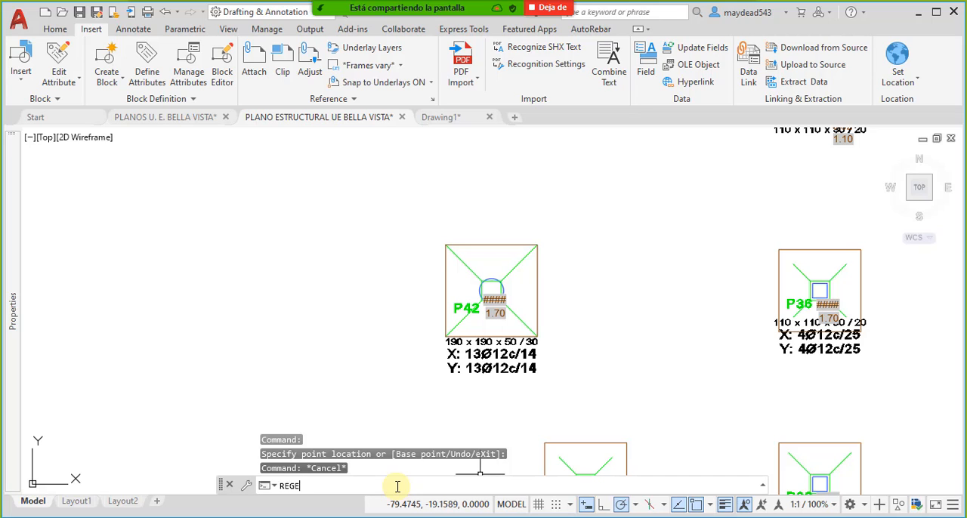
- Regenerate the drawing to refresh the attribute fields of the perimeter blocks
key(Return)
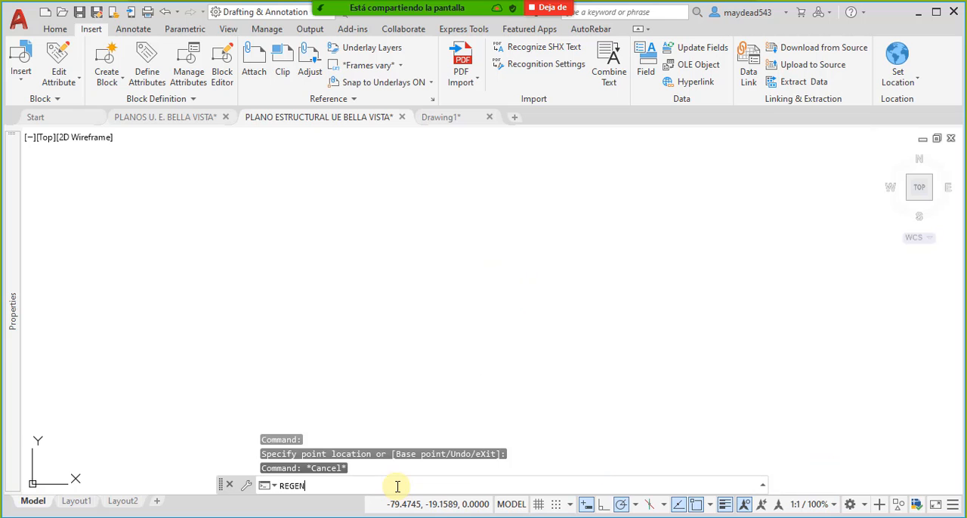
key(Return)
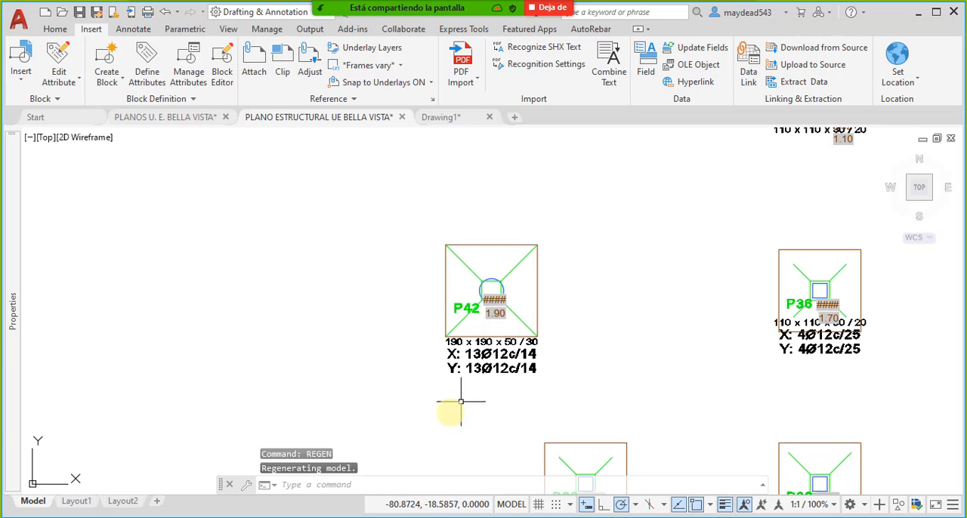
- Examine the width attribute texts on the perimeter blocks across the rows of footings
middle_drag(612, 386, 394, 354)
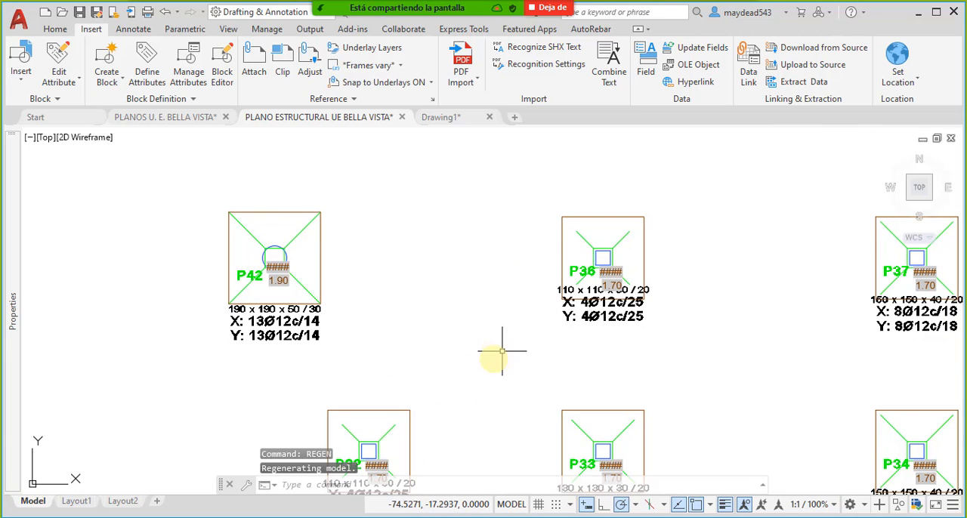
middle_drag(421, 472, 523, 306)
scroll(527, 310, down, 6)
scroll(462, 342, up, 6)
middle_drag(448, 354, 479, 346)
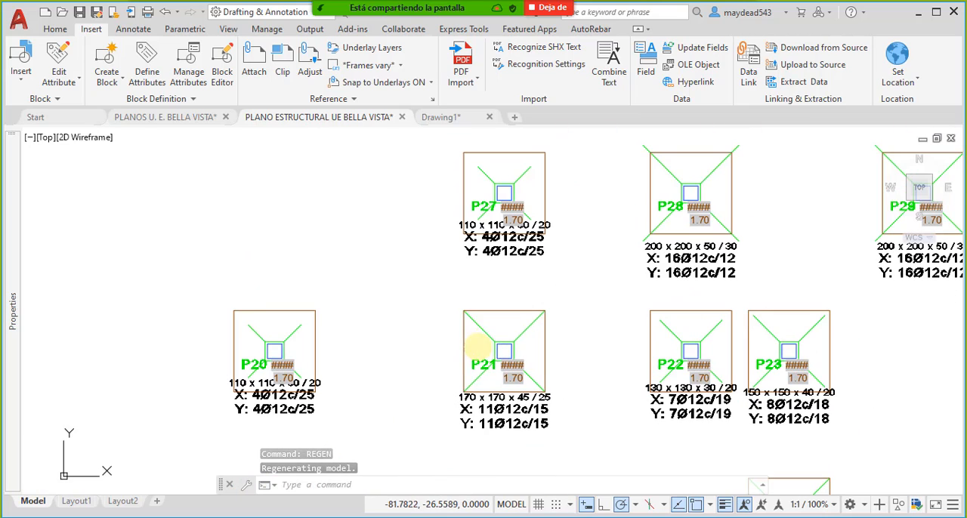
middle_drag(323, 361, 362, 362)
middle_drag(491, 282, 444, 358)
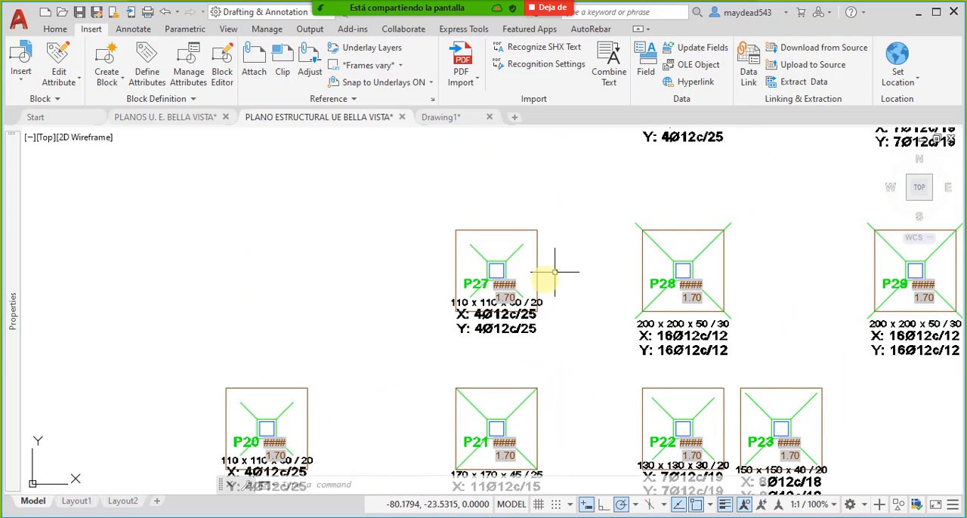
middle_drag(561, 266, 493, 406)
middle_drag(553, 346, 538, 409)
middle_drag(675, 257, 606, 413)
middle_drag(640, 302, 575, 340)
mouse_move(745, 302)
middle_down()
mouse_move(694, 321)
mouse_move(630, 281)
mouse_move(551, 389)
middle_up()
middle_drag(547, 231, 538, 316)
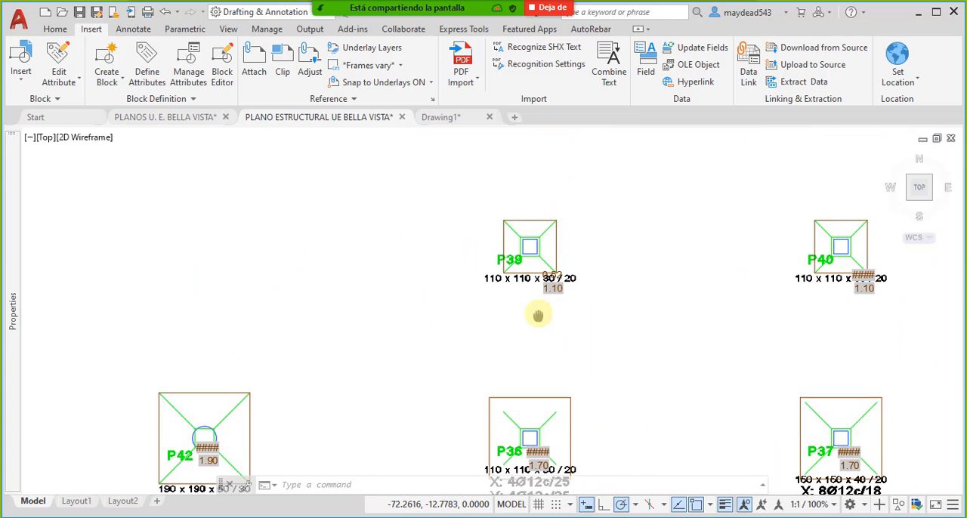
mouse_move(461, 397)
middle_down()
mouse_move(544, 288)
mouse_move(560, 282)
mouse_move(521, 395)
middle_up()
middle_drag(650, 259, 643, 272)
middle_drag(776, 251, 638, 268)
scroll(501, 264, down, 3)
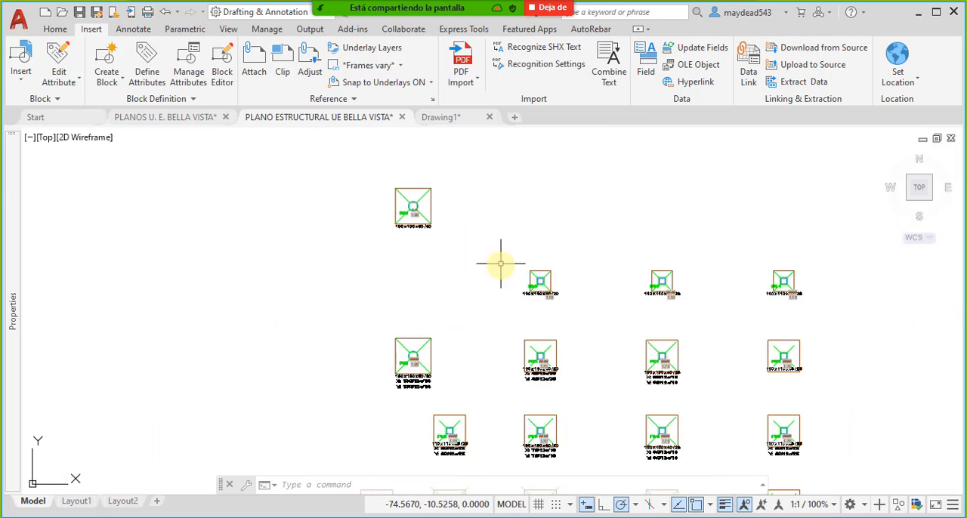
- Inspect the attribute texts at footing P39 and compare them with those at neighbouring footings P40 and P43
scroll(423, 211, up, 5)
scroll(605, 305, down, 3)
scroll(620, 313, up, 10)
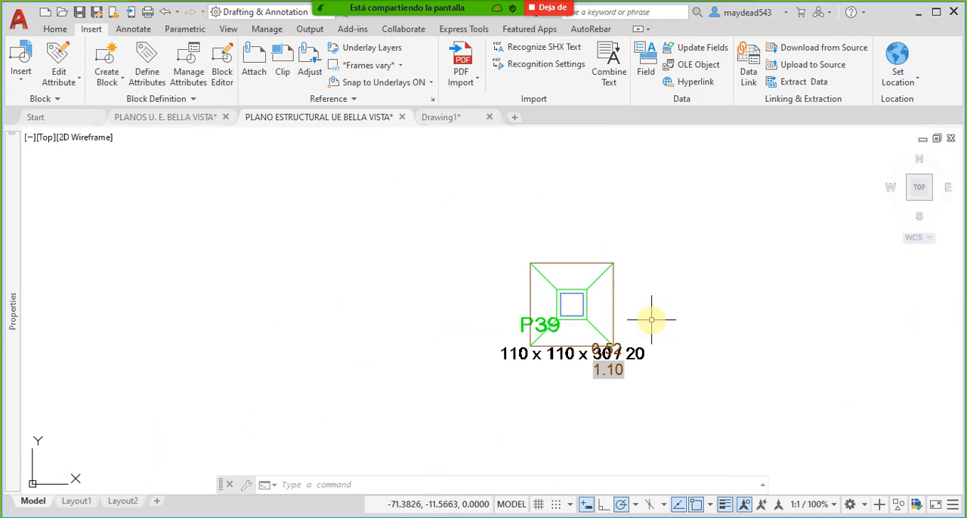
scroll(623, 382, down, 9)
scroll(605, 308, up, 5)
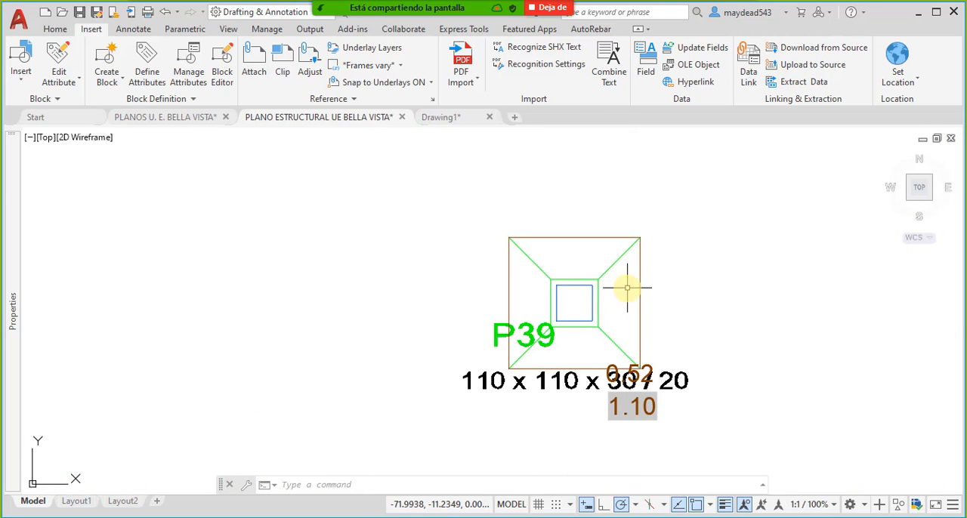
scroll(583, 319, down, 6)
scroll(486, 310, up, 4)
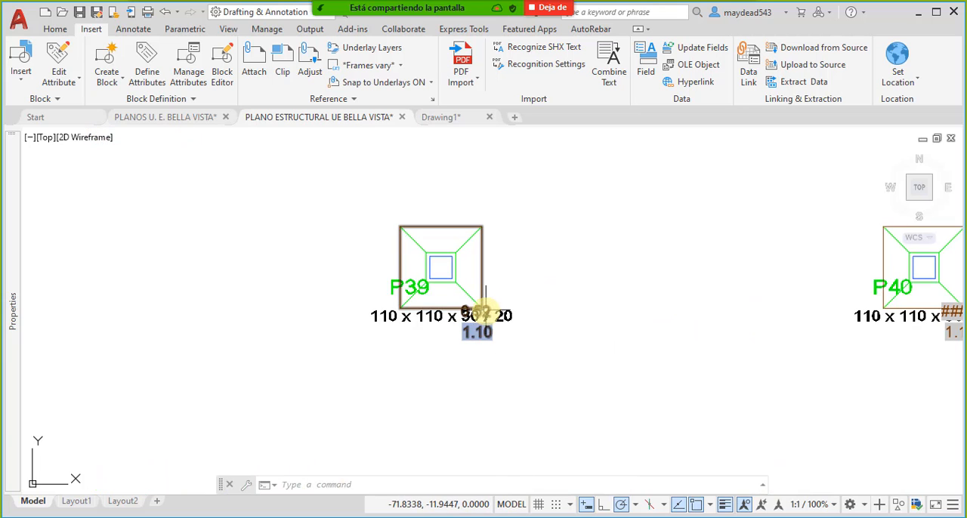
scroll(487, 332, down, 5)
scroll(365, 221, up, 3)
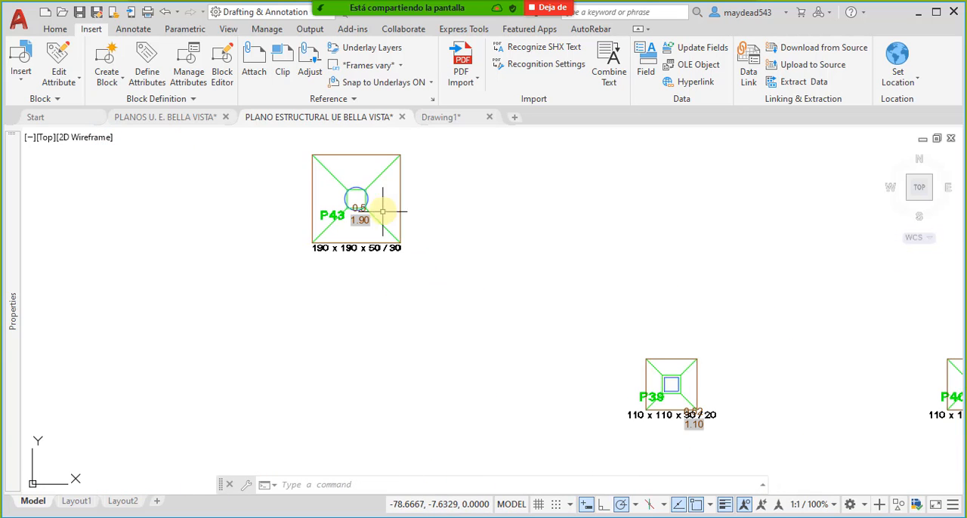
- Review the ANCHO_X and ANCHO_Y attribute values of the perimeter block at footing P43
scroll(353, 210, up, 2)
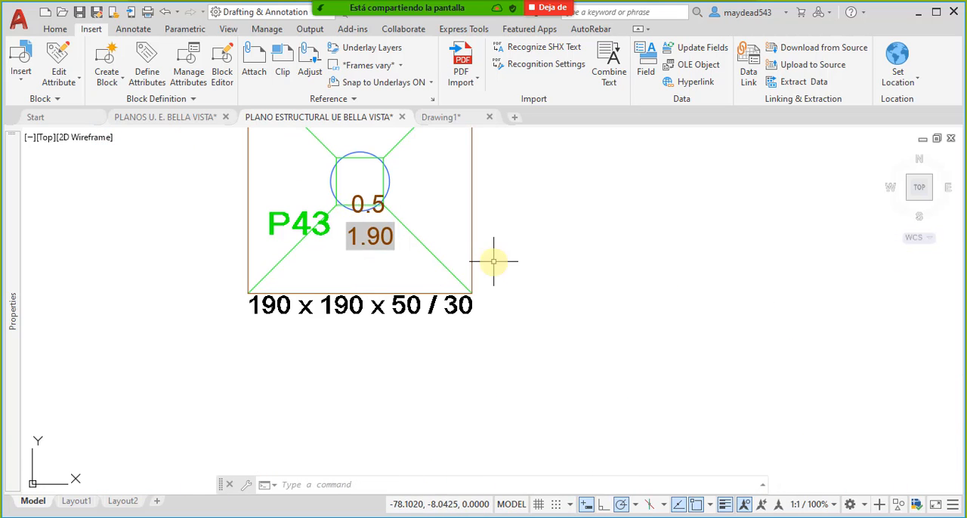
double_click(470, 229)
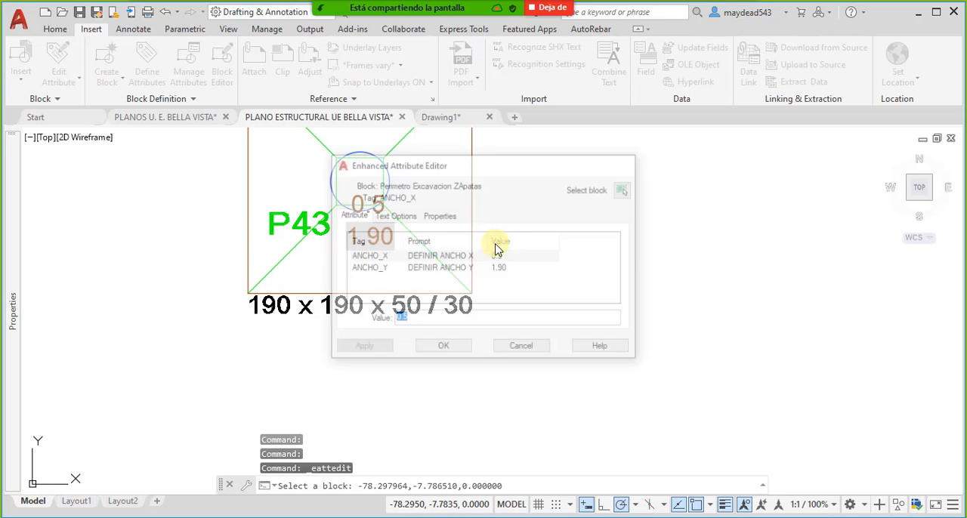
key(Escape)
click(471, 209)
right_click(471, 209)
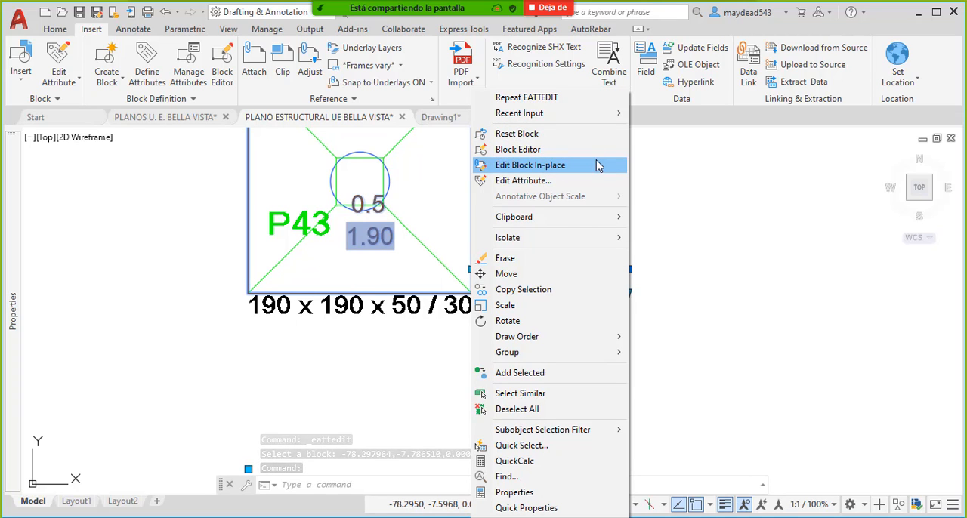
click(541, 180)
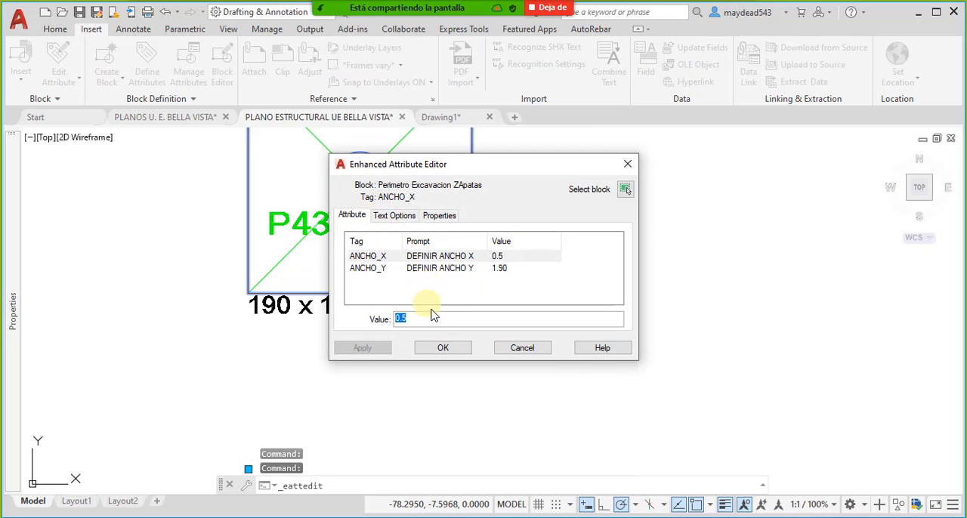
key(Return)
click(512, 229)
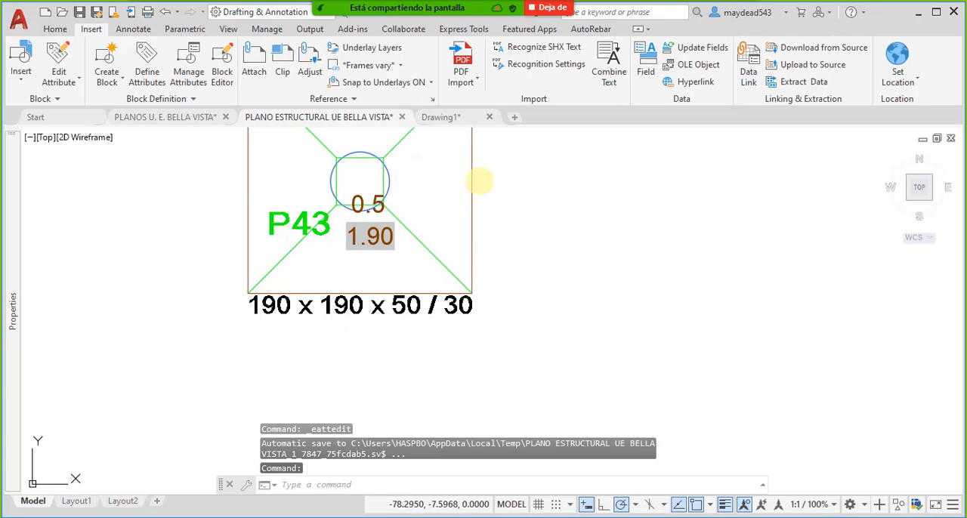
key(Escape)
- Open the P43 perimeter block in the Block Editor and delete its ANCHO_Y attribute
click(473, 204)
right_click(474, 204)
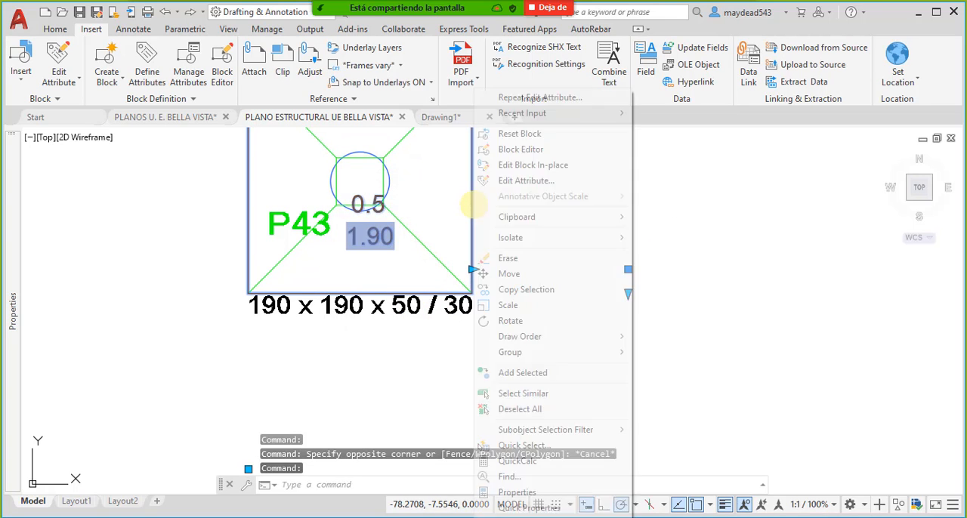
click(542, 154)
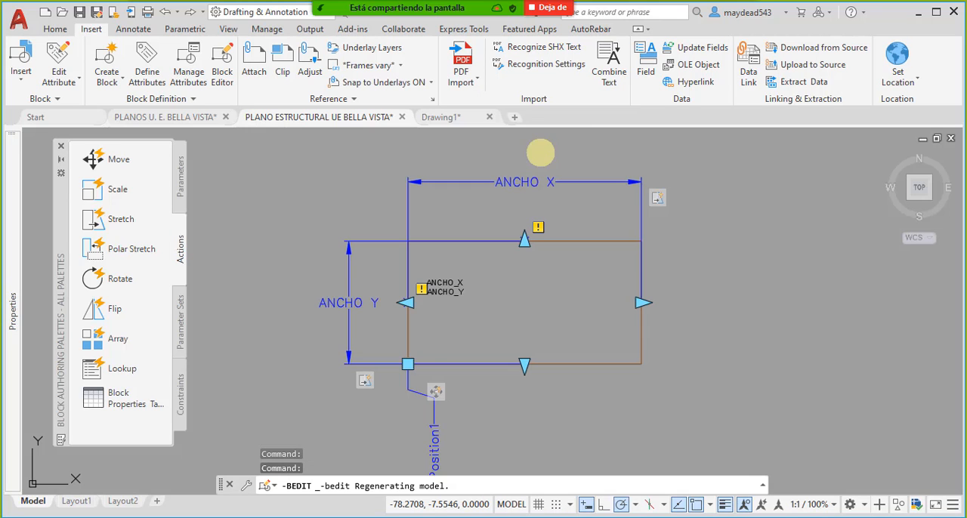
scroll(446, 287, up, 4)
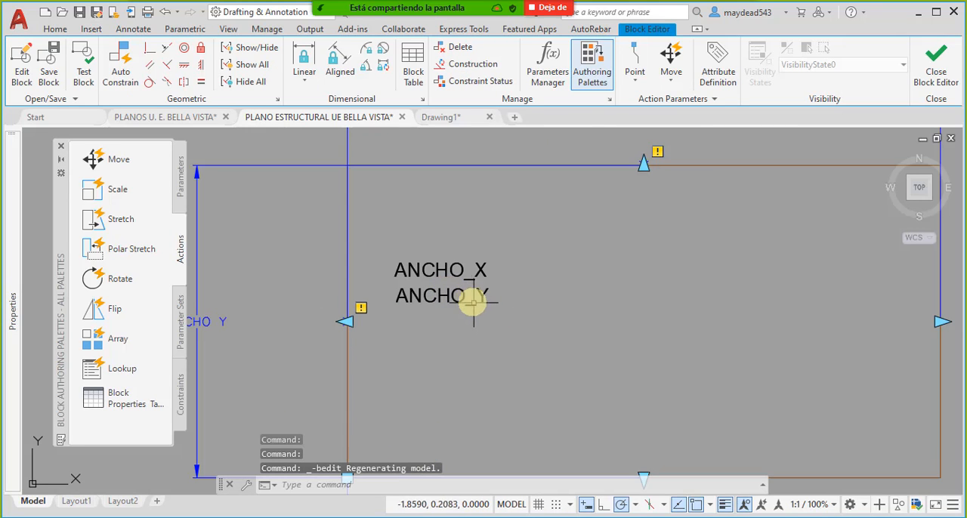
click(498, 313)
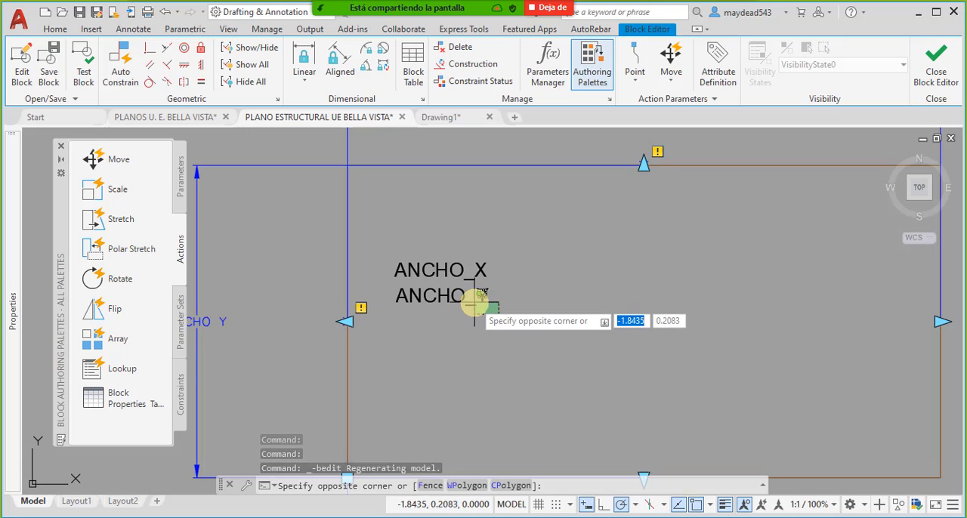
click(469, 301)
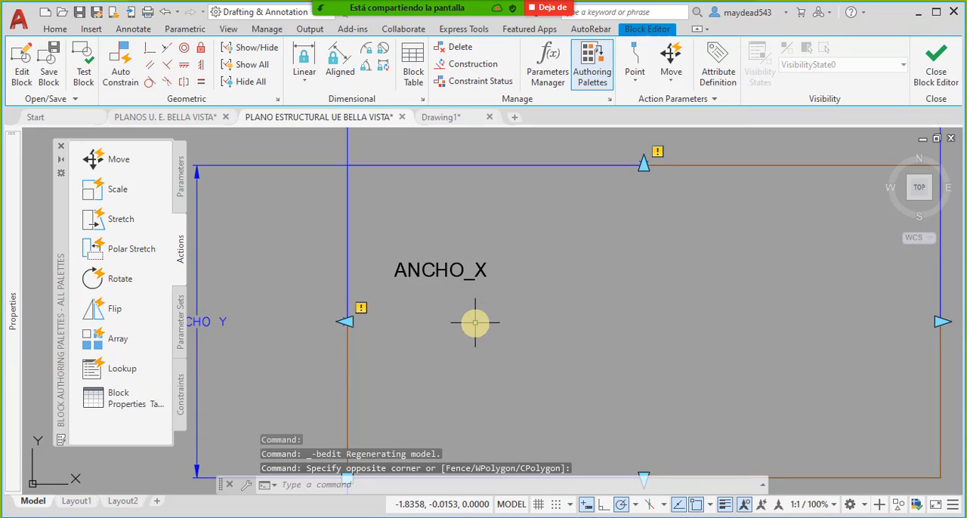
key(Delete)
- Start a new attribute definition with the tag ANCHO_Y and the prompt INSERTAR ANCHO EN Y
click(92, 30)
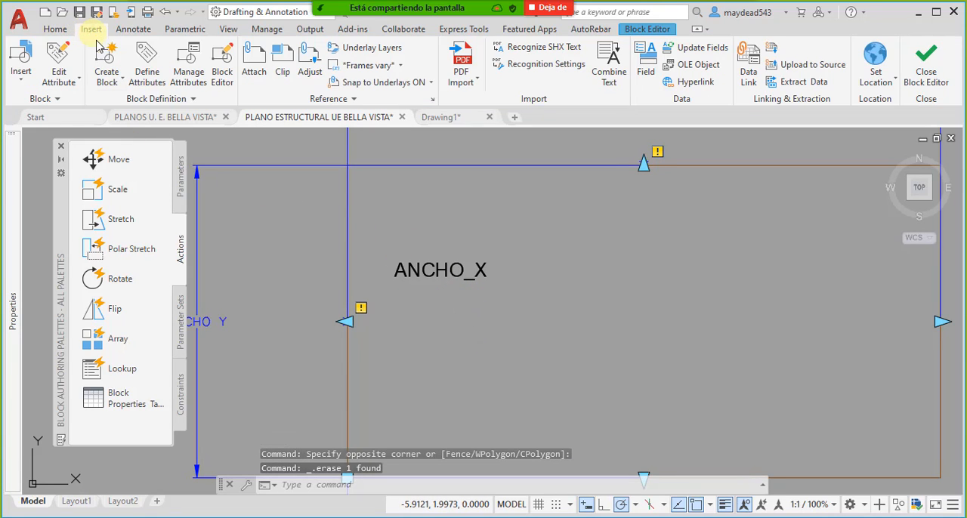
click(147, 64)
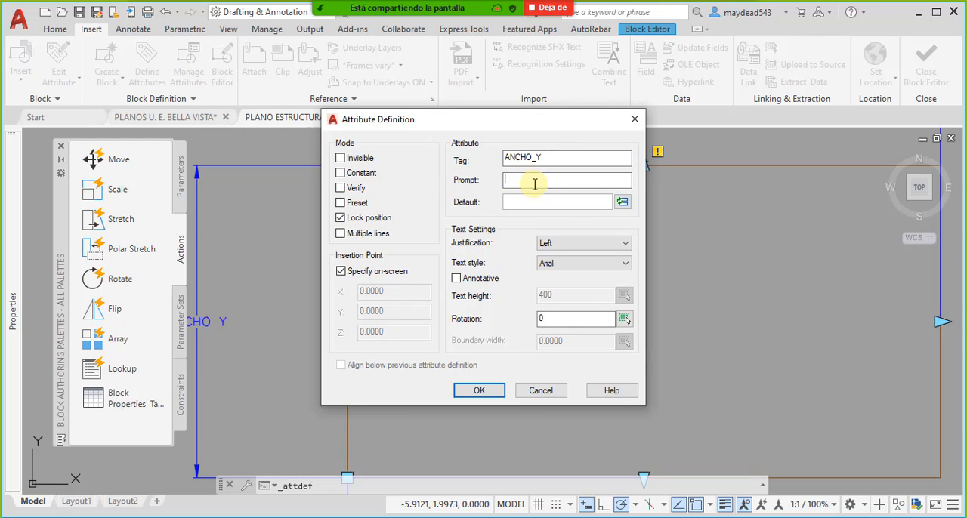
text(INSERTAR ANCHO EN Y)
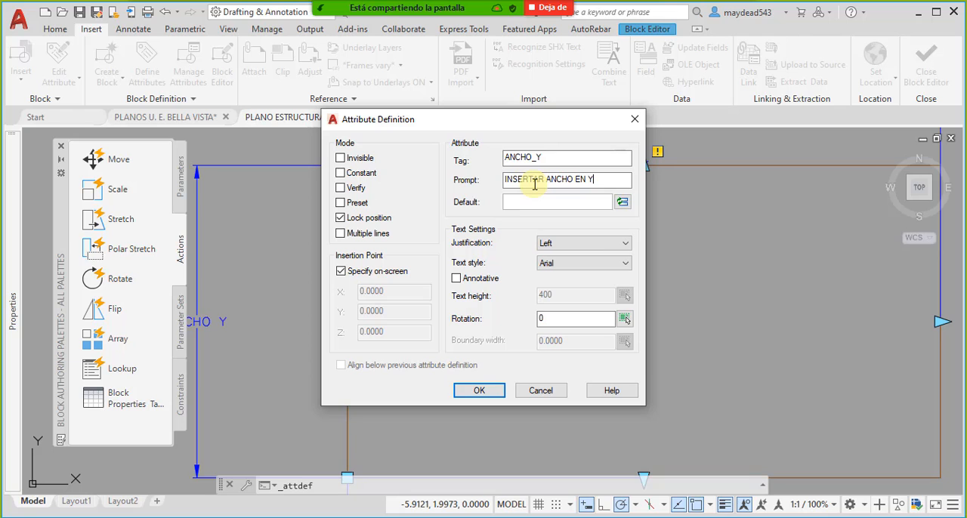
- Set the attribute's default to a BlockPlaceholder field reading the ANCHO Y property, in Decimal format with 0.00 precision
click(623, 202)
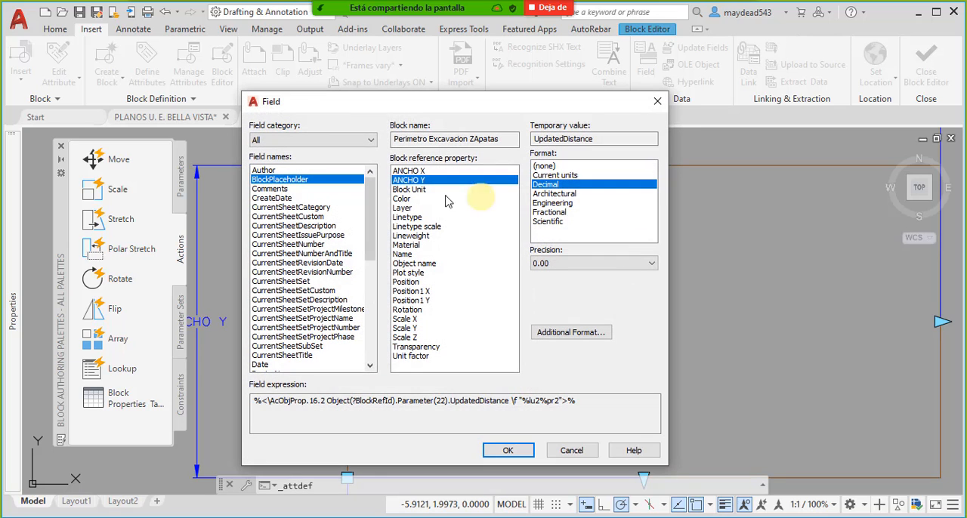
click(371, 140)
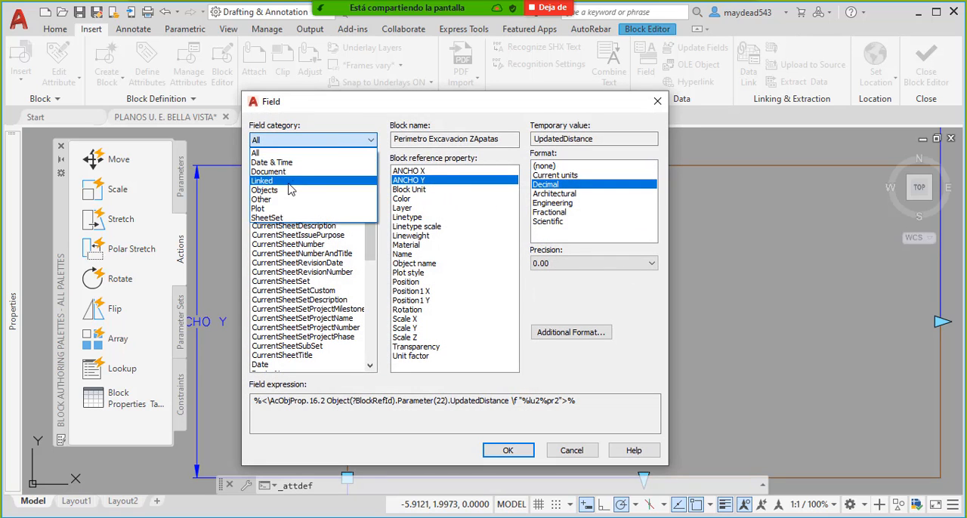
click(269, 149)
click(293, 225)
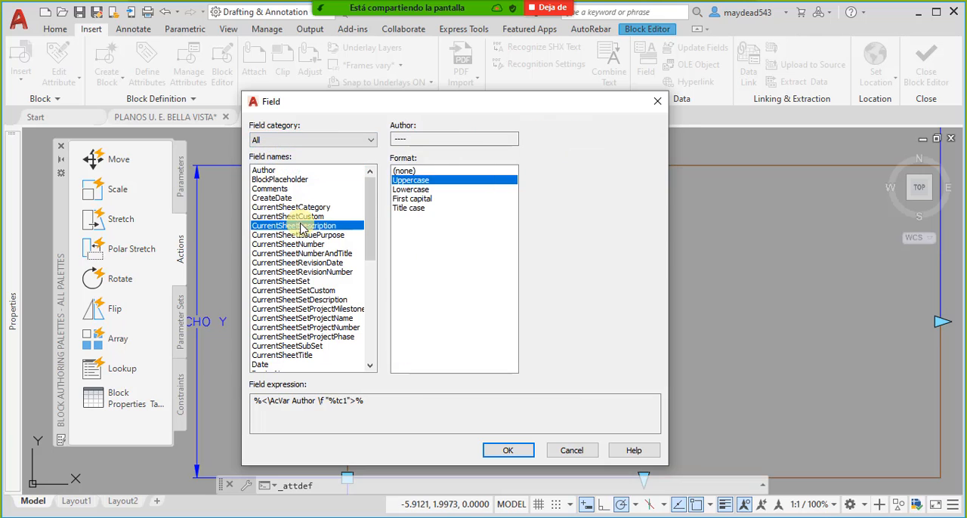
click(294, 181)
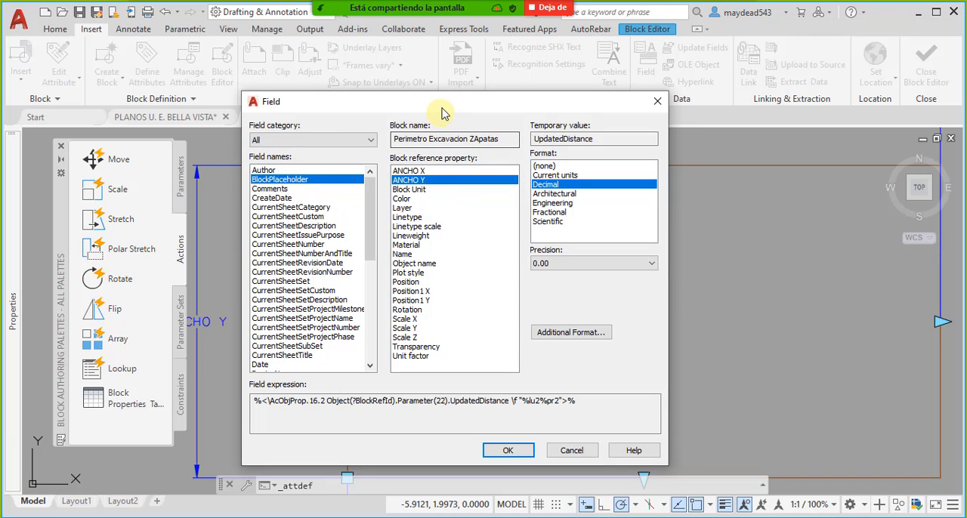
drag(443, 103, 464, 118)
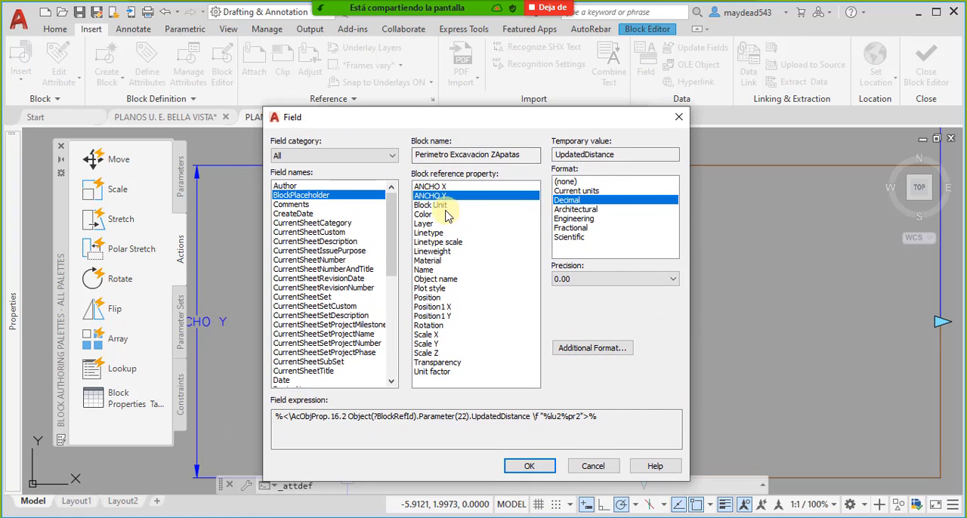
click(446, 215)
click(434, 197)
click(573, 208)
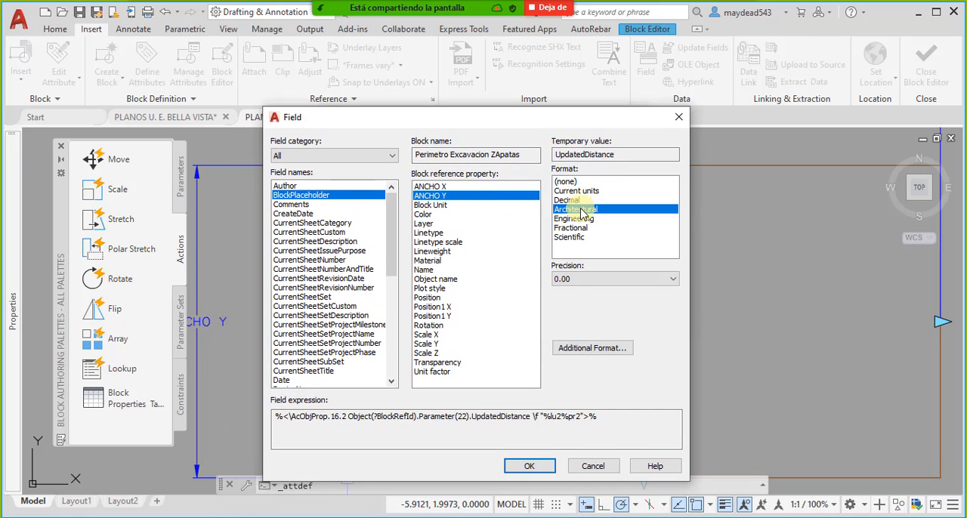
click(572, 200)
click(530, 466)
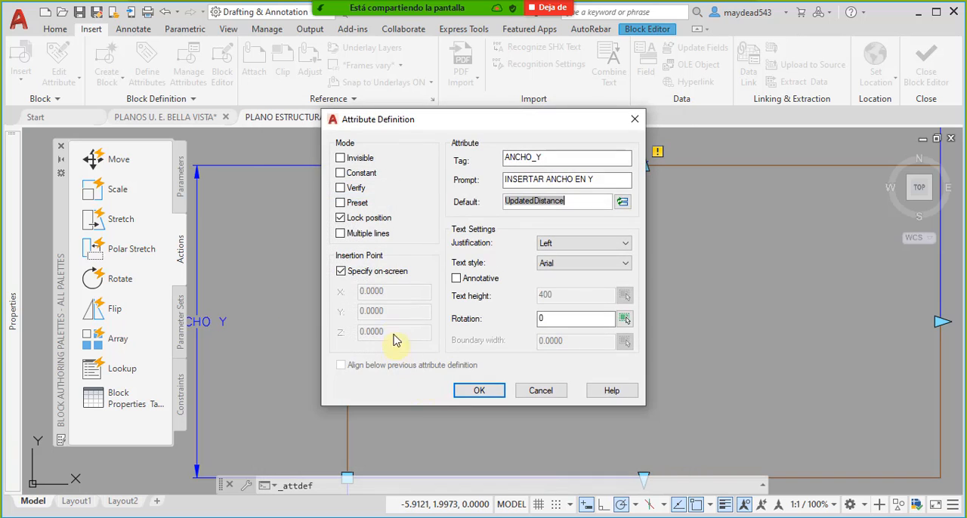
- Accept the ANCHO_Y attribute definition and place its text just below ANCHO_X inside the block's rectangle
click(481, 392)
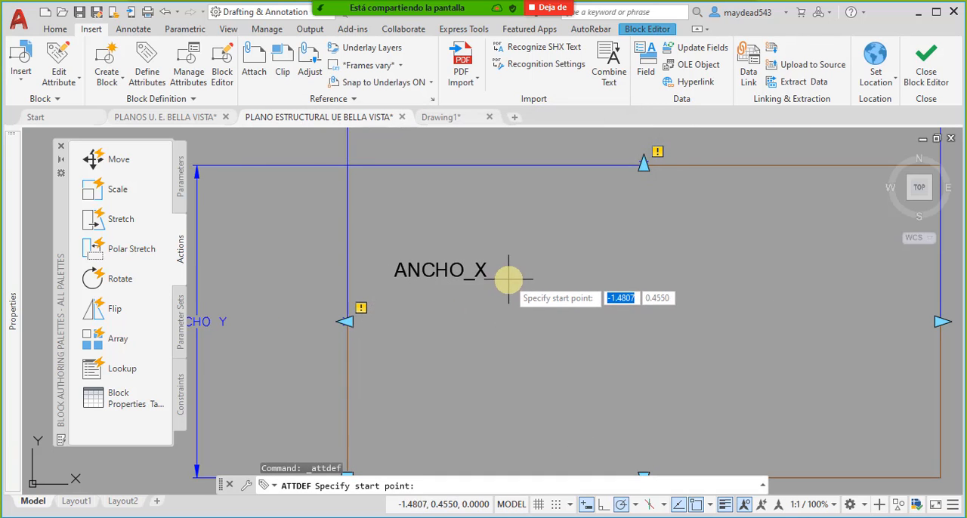
scroll(499, 293, down, 5)
scroll(457, 284, up, 5)
scroll(455, 281, up, 4)
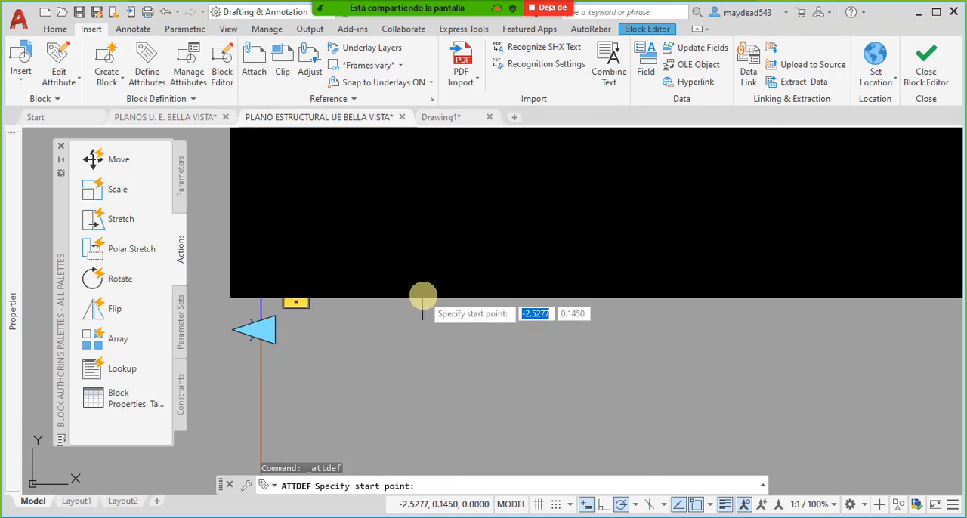
scroll(424, 295, down, 4)
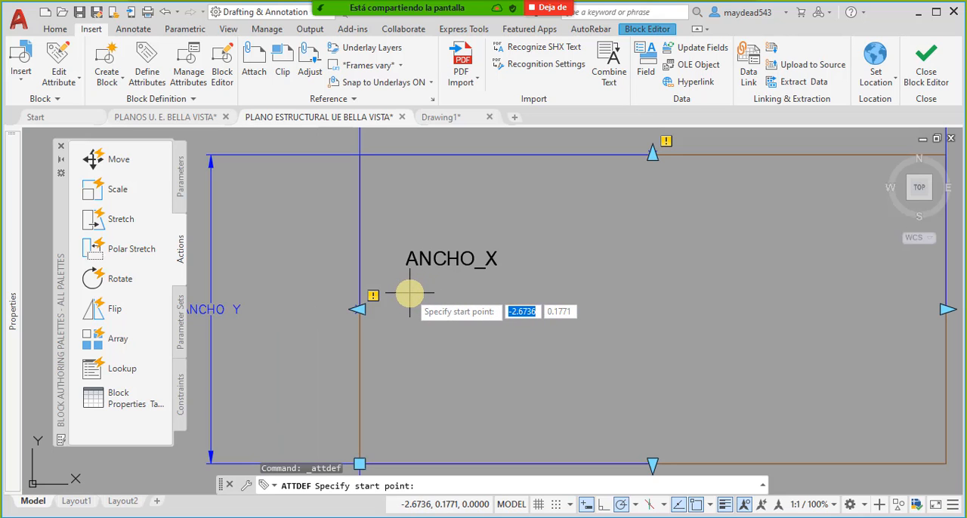
key(Escape)
scroll(423, 320, down, 10)
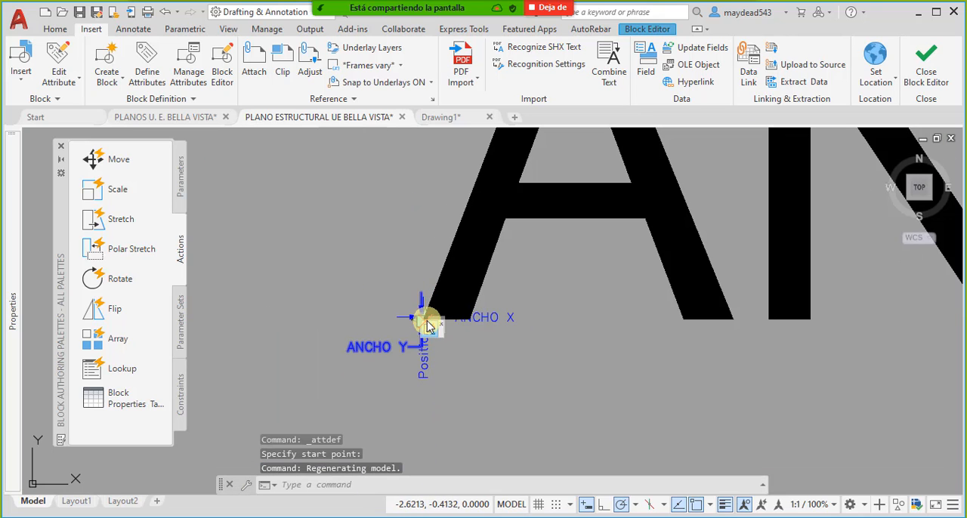
- Reduce the text height of the new ANCHO_Y attribute to match the ANCHO_X text above it
click(529, 280)
click(458, 231)
mouse_move(6, 389)
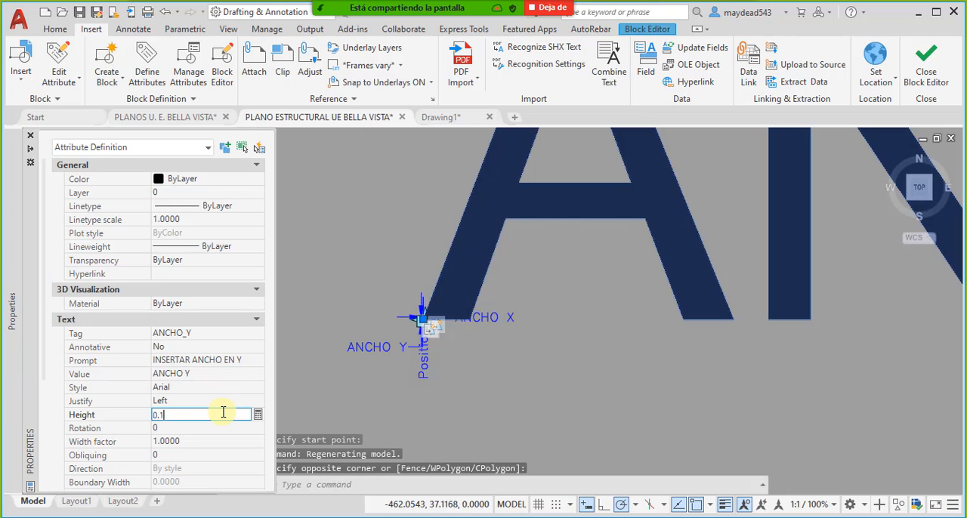
key(Return)
scroll(617, 346, up, 5)
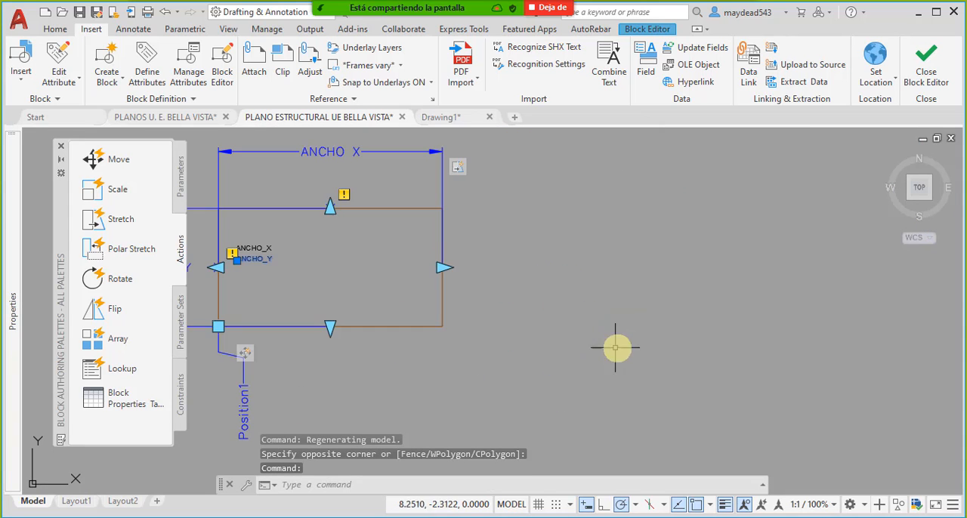
scroll(249, 257, up, 4)
middle_drag(319, 280, 399, 305)
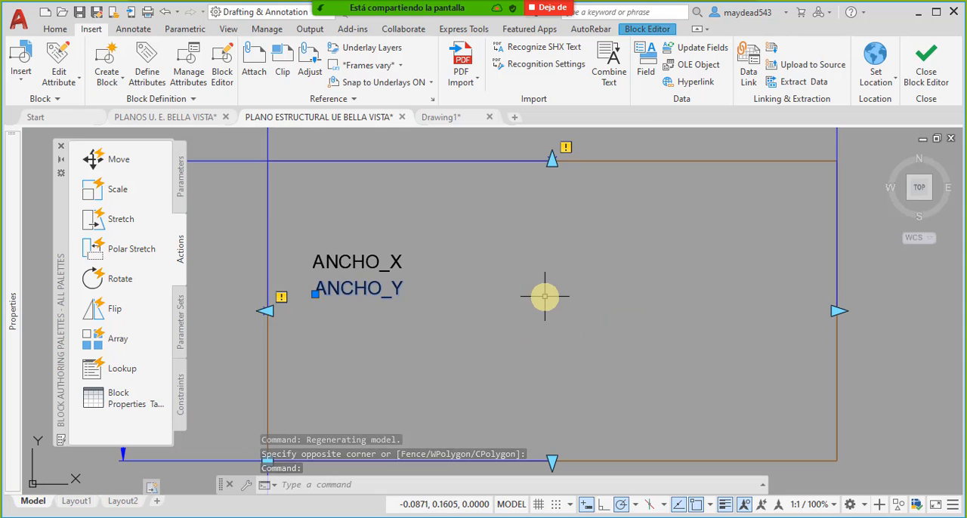
- Close the Block Editor saving the changes, and synchronize the attributes of the Perimetro Excavacion ZApatas block with ATTSYNC
click(926, 71)
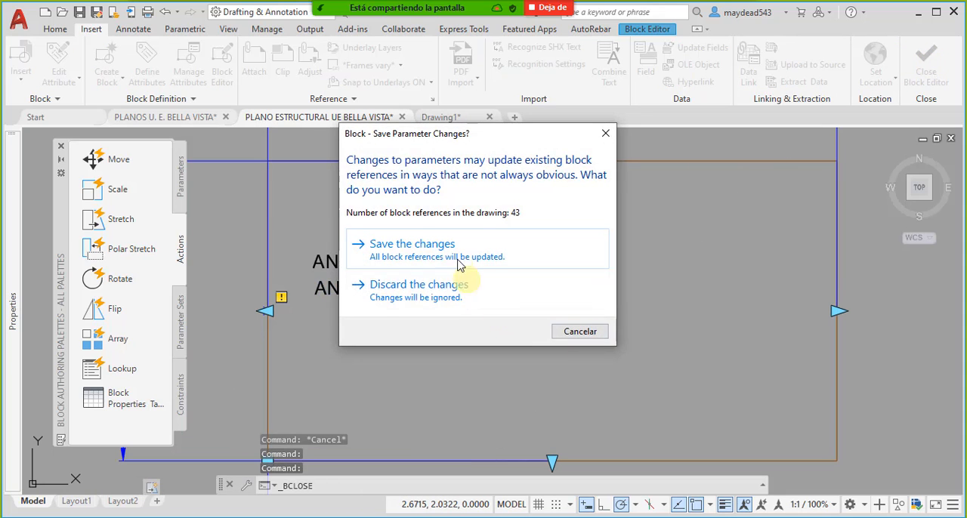
click(454, 253)
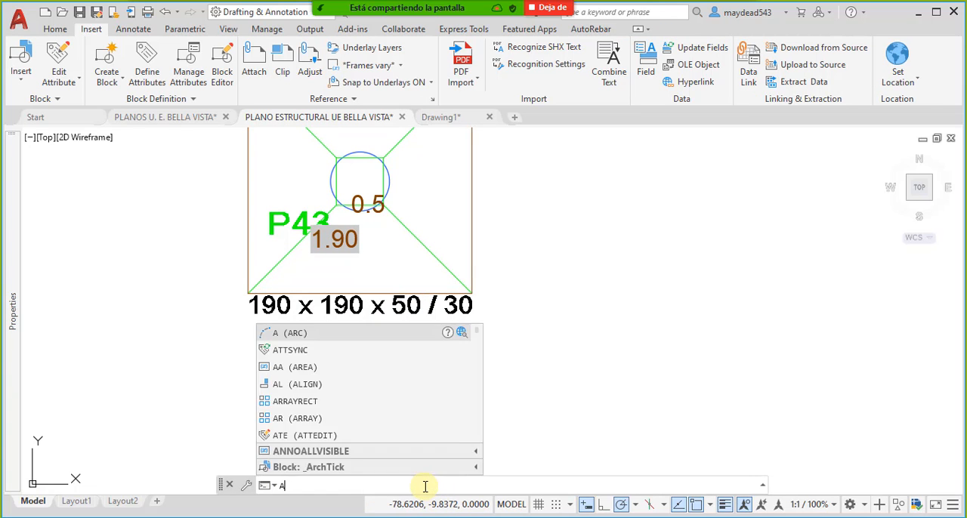
text(TTSYNC)
click(324, 352)
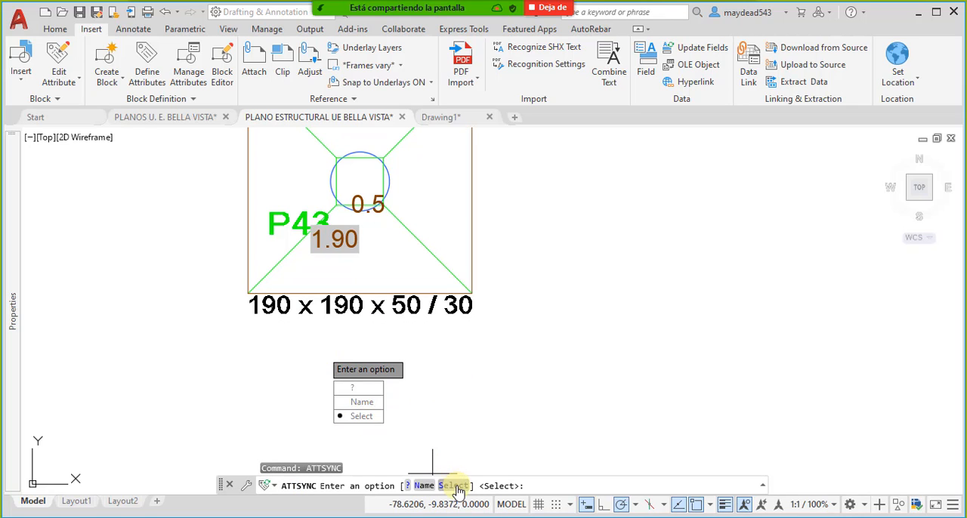
click(453, 486)
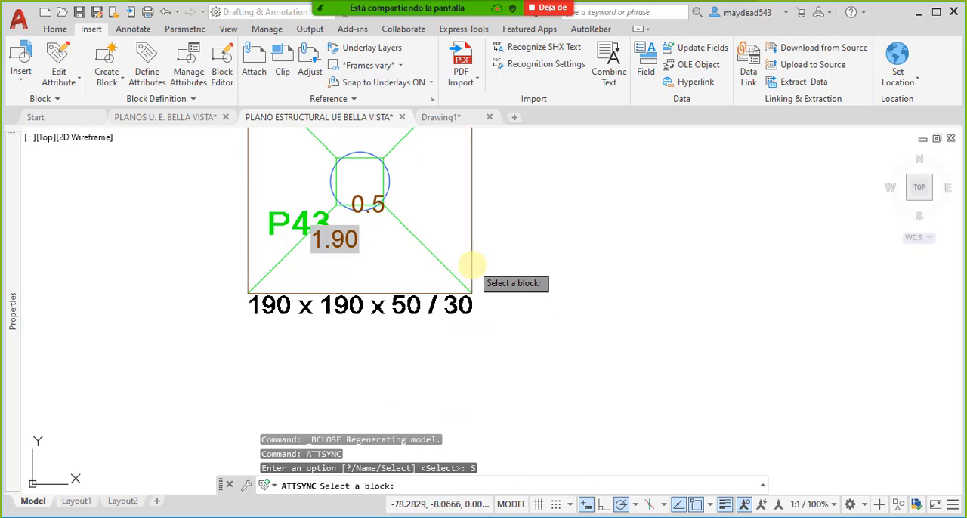
click(471, 265)
click(505, 303)
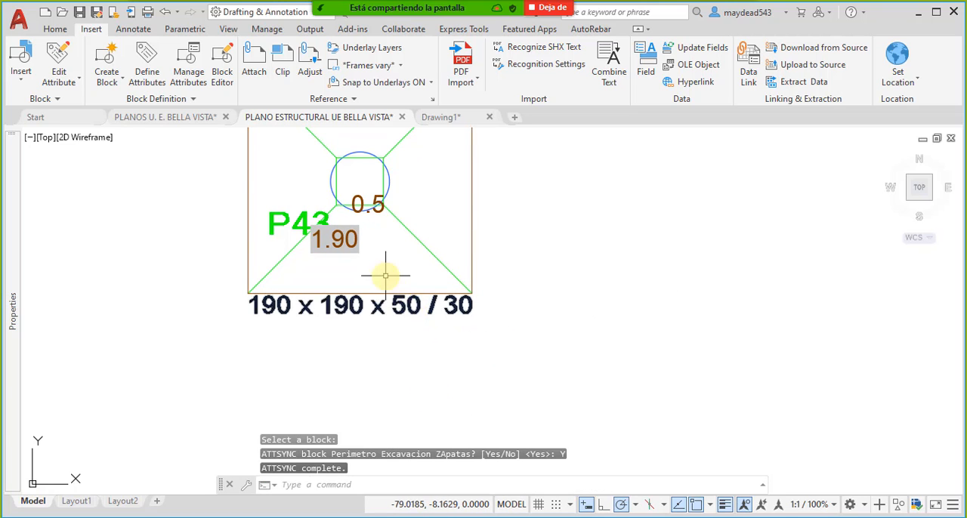
- Examine the attribute values on the footing perimeter blocks, including the ANCHO_X and ANCHO_Y entries of the P43 block
scroll(384, 272, down, 8)
middle_drag(397, 274, 416, 340)
scroll(404, 383, up, 6)
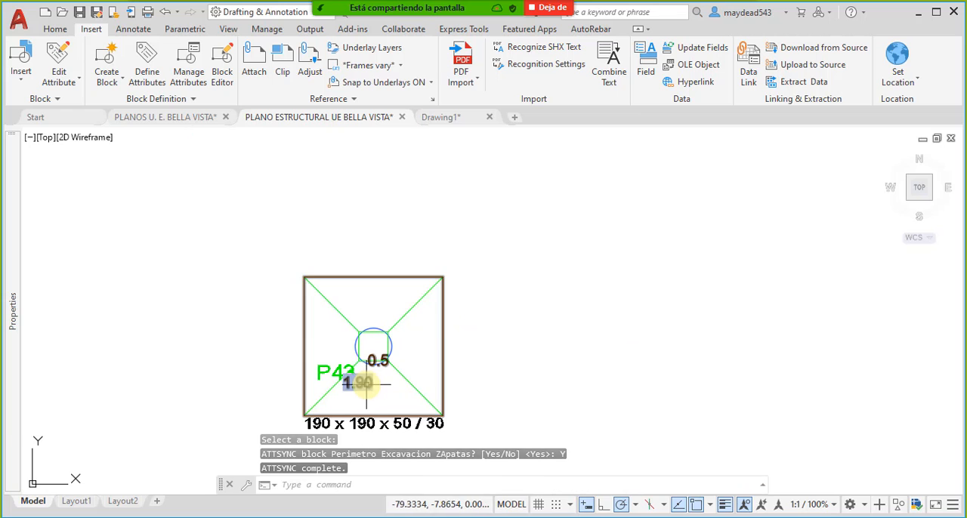
click(444, 382)
scroll(529, 350, down, 7)
scroll(529, 351, up, 8)
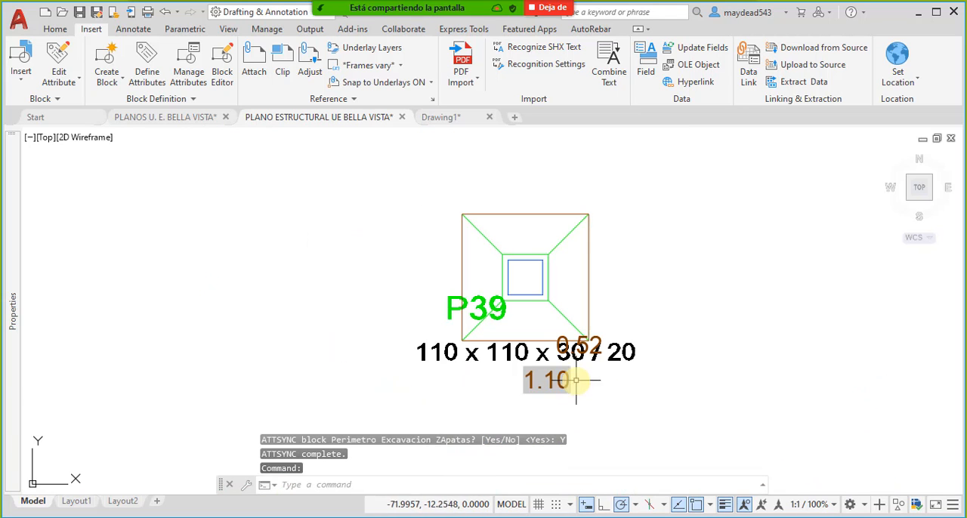
key(Escape)
scroll(577, 356, down, 5)
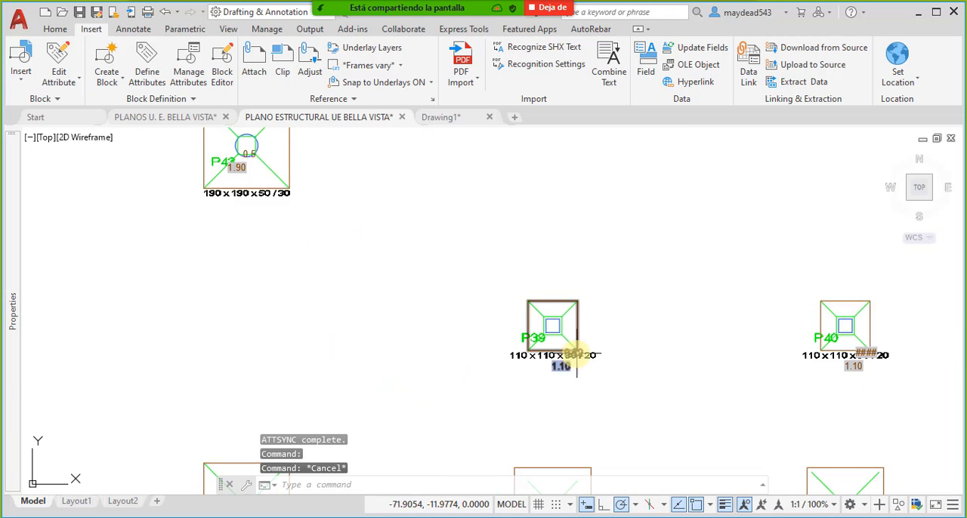
scroll(575, 352, up, 5)
scroll(573, 349, down, 5)
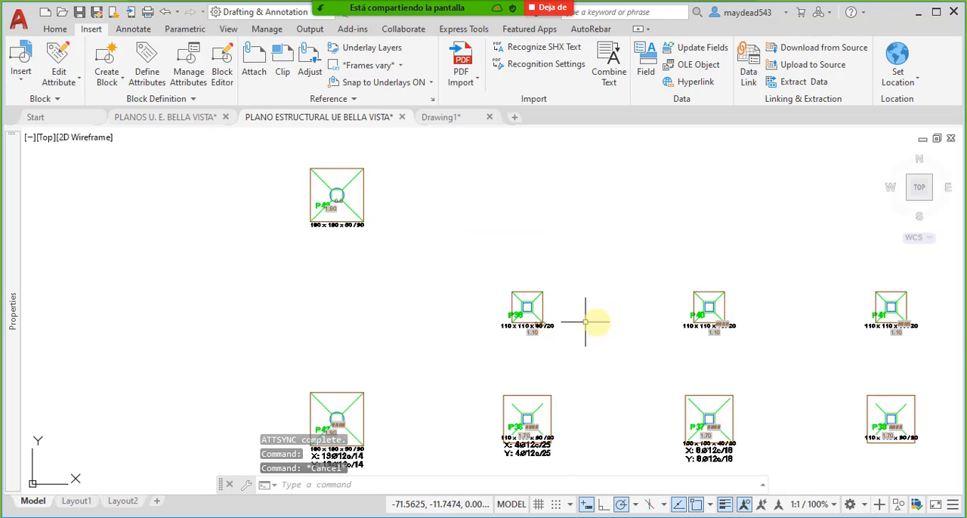
scroll(626, 325, up, 4)
scroll(590, 335, down, 1)
scroll(383, 350, up, 1)
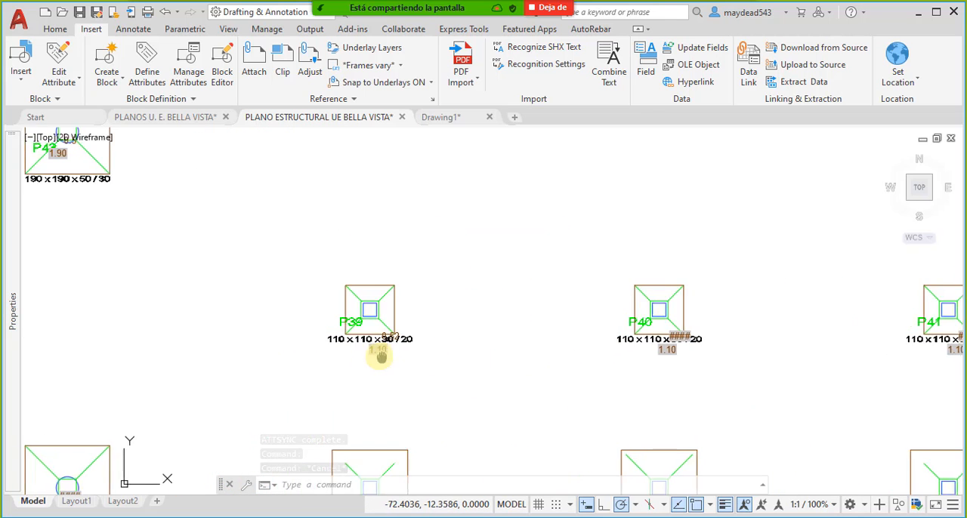
scroll(337, 282, down, 3)
scroll(306, 241, up, 5)
middle_drag(305, 241, 330, 275)
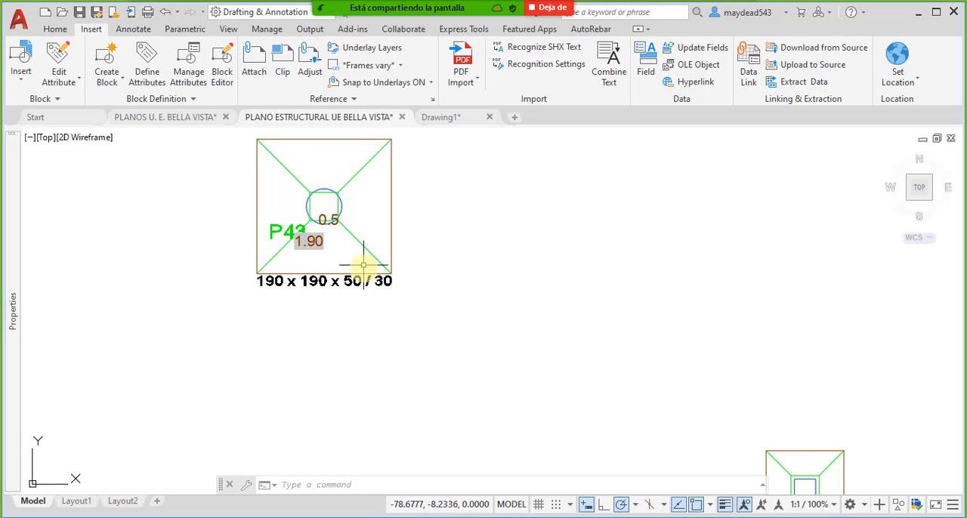
double_click(330, 219)
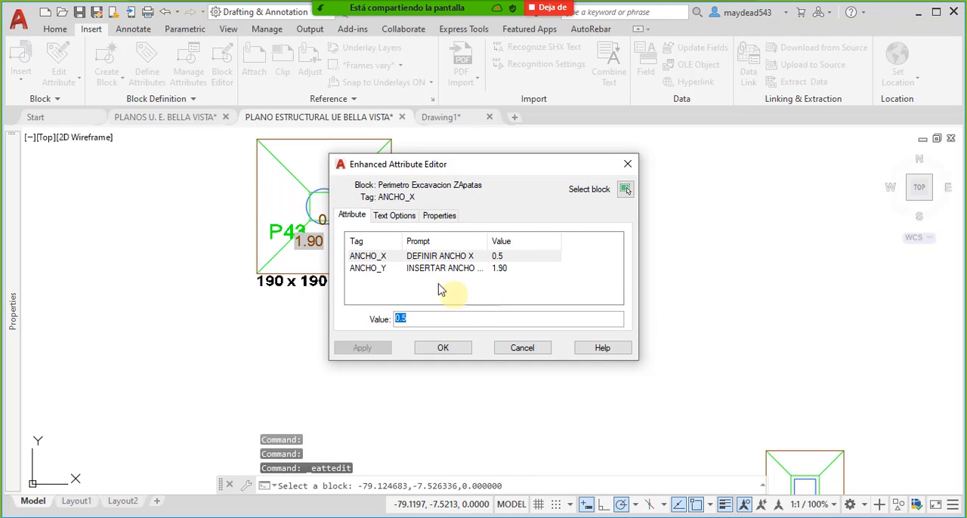
key(Escape)
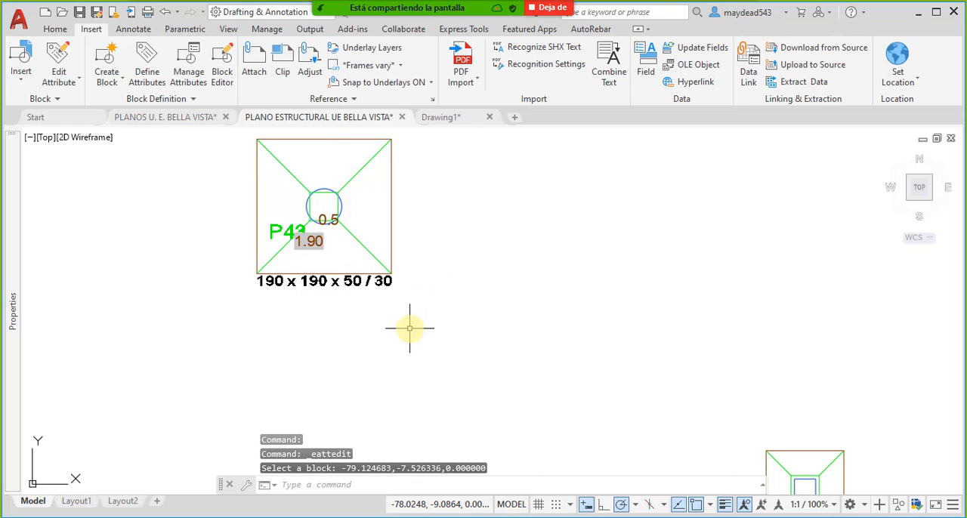
- Open the P43 perimeter block in the Block Editor and delete its ANCHO_X attribute
click(394, 204)
click(389, 200)
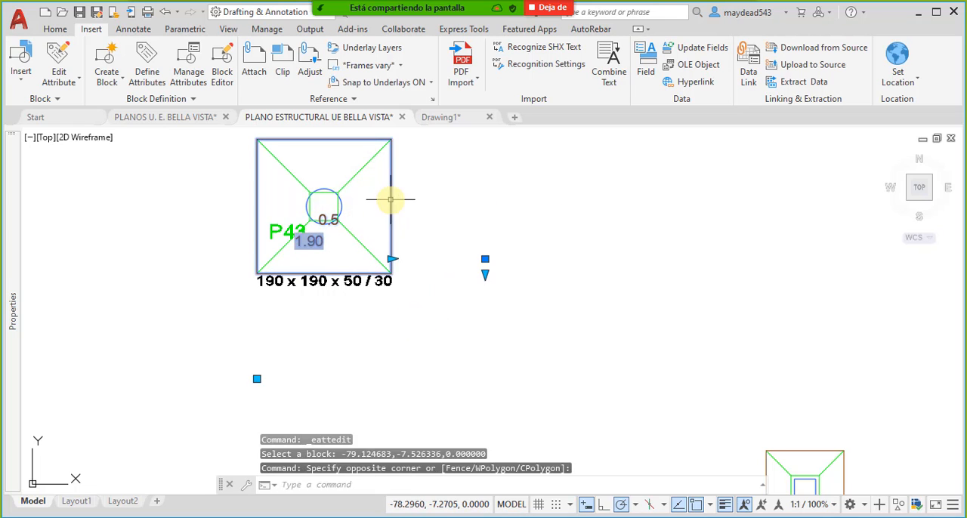
right_click(388, 199)
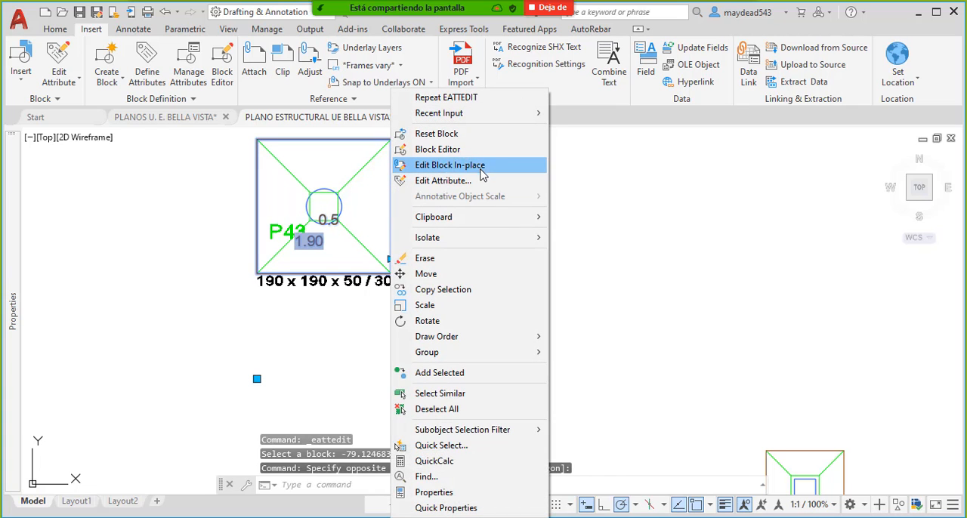
click(474, 150)
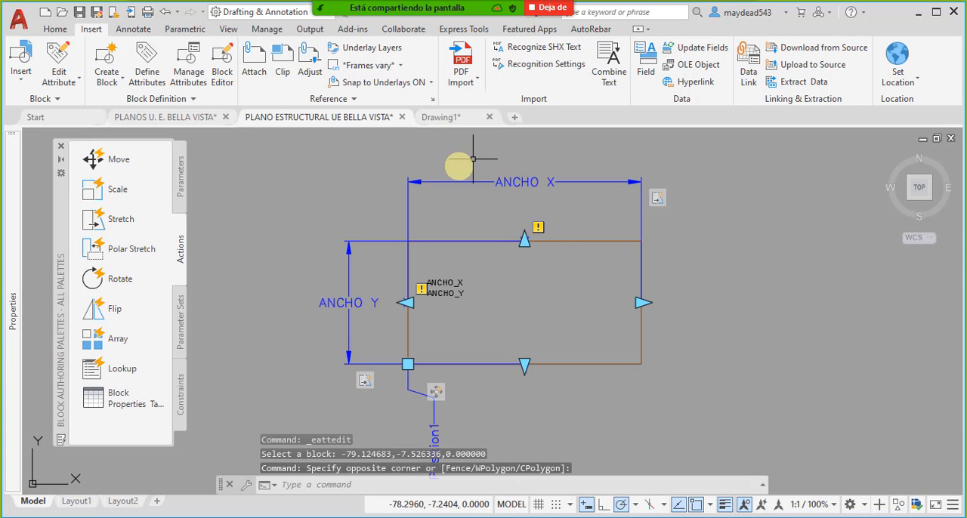
scroll(451, 287, up, 4)
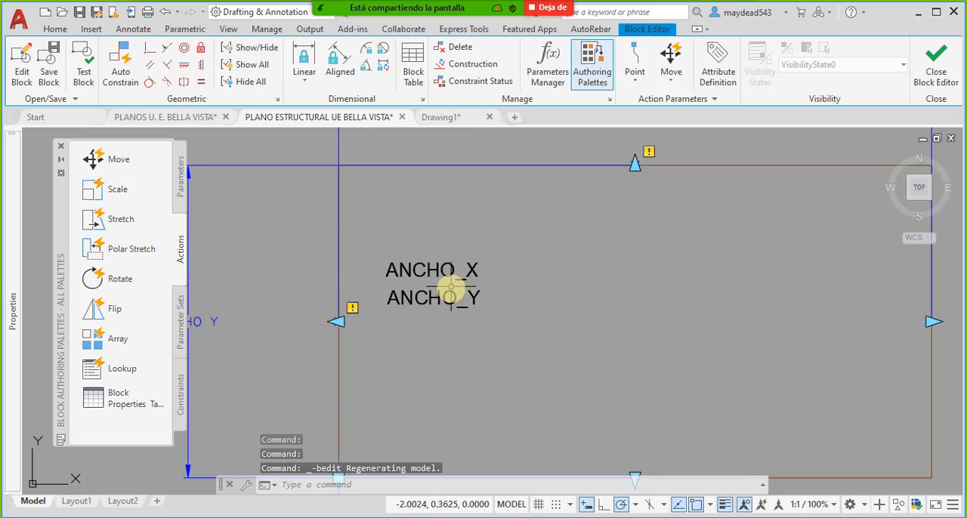
click(477, 283)
click(472, 249)
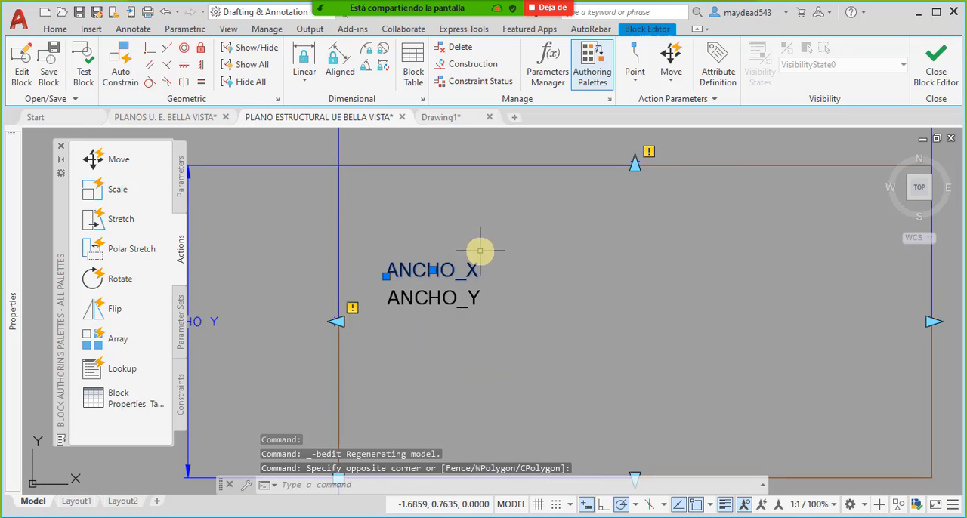
key(Delete)
- Define attribute ANCHO_X with prompt INSERTAR ANCHO EN X and a BlockPlaceholder field default reading ANCHO X, Decimal format, 0.00 precision
click(91, 29)
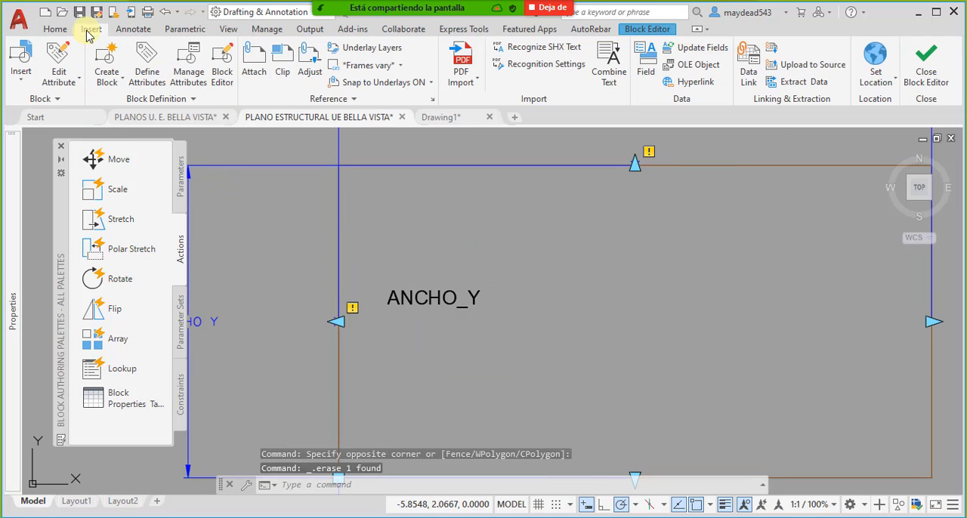
click(143, 65)
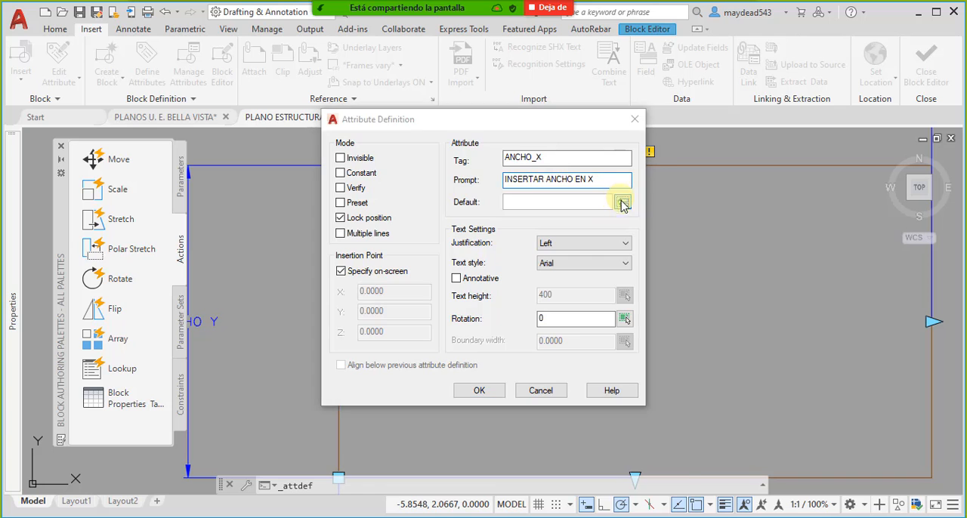
click(619, 201)
click(391, 156)
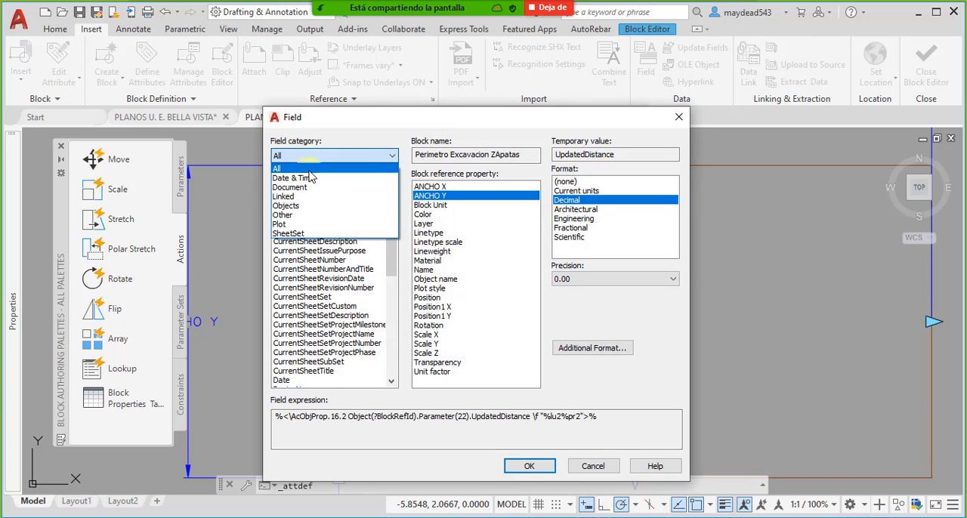
click(325, 169)
click(316, 204)
click(340, 196)
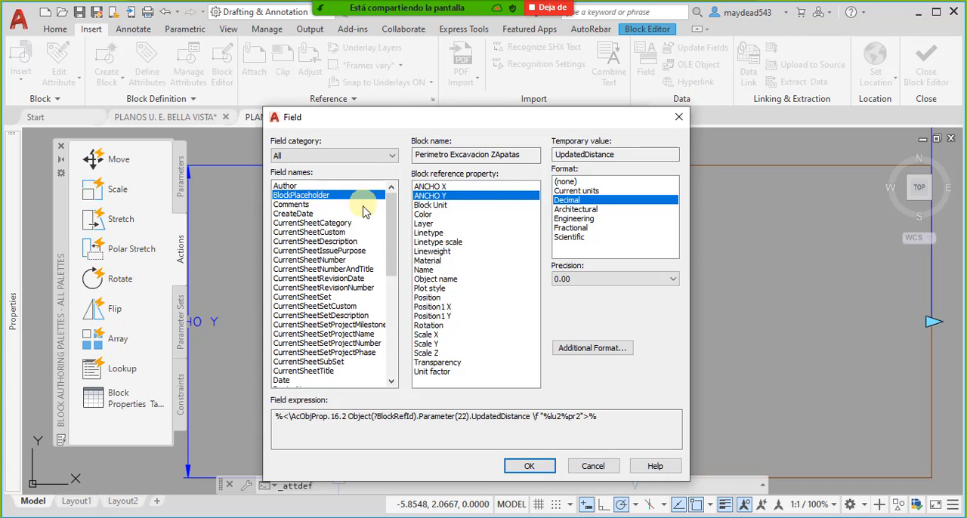
drag(390, 236, 395, 216)
click(432, 187)
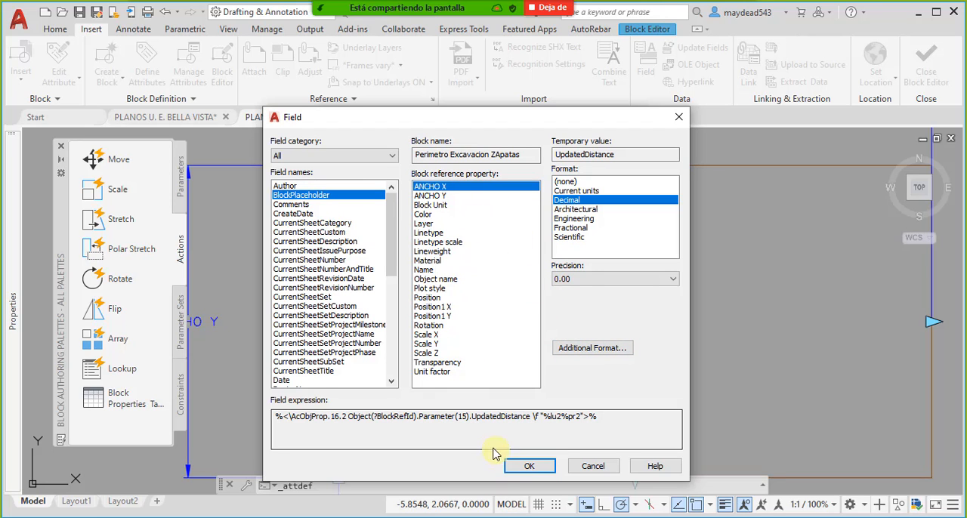
click(521, 466)
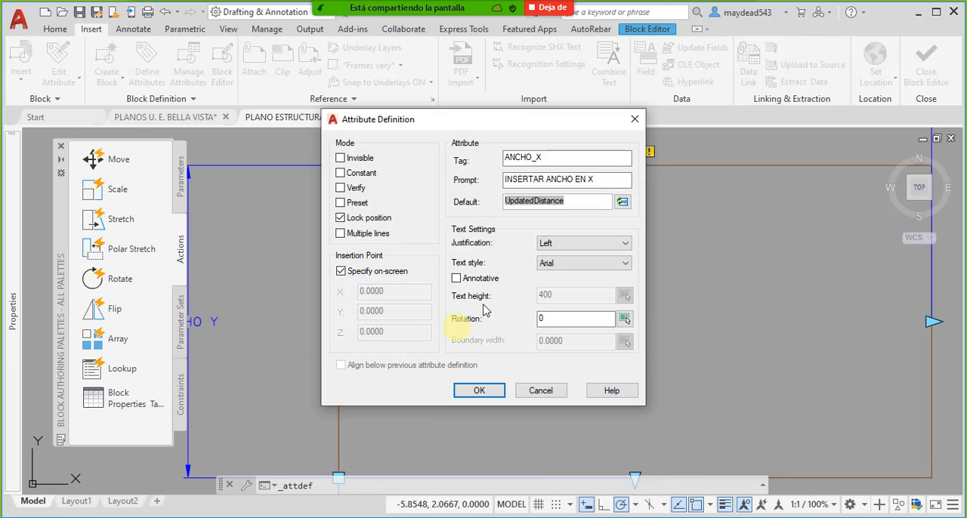
- Set the attribute's justification to Middle center and place the ANCHO_X text just above ANCHO_Y inside the block's rectangle
click(571, 245)
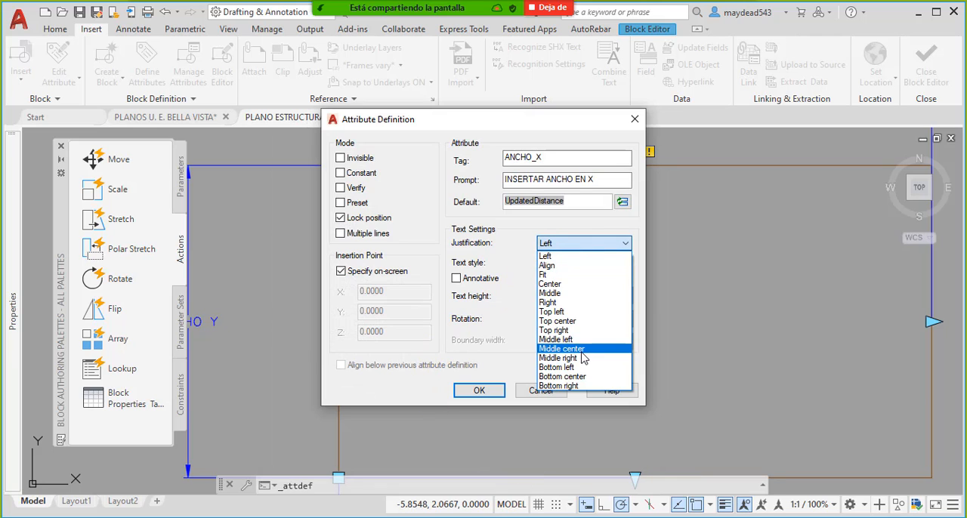
click(585, 352)
click(579, 263)
click(579, 263)
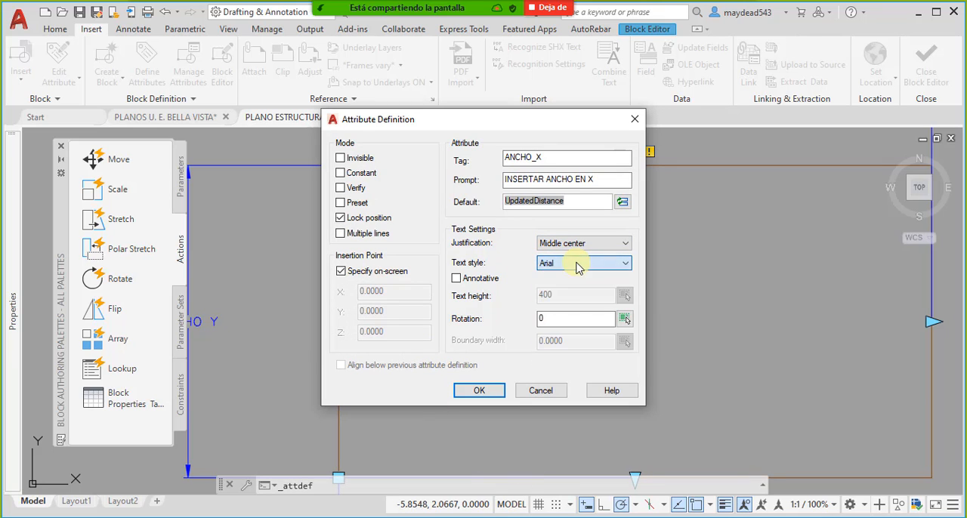
click(487, 392)
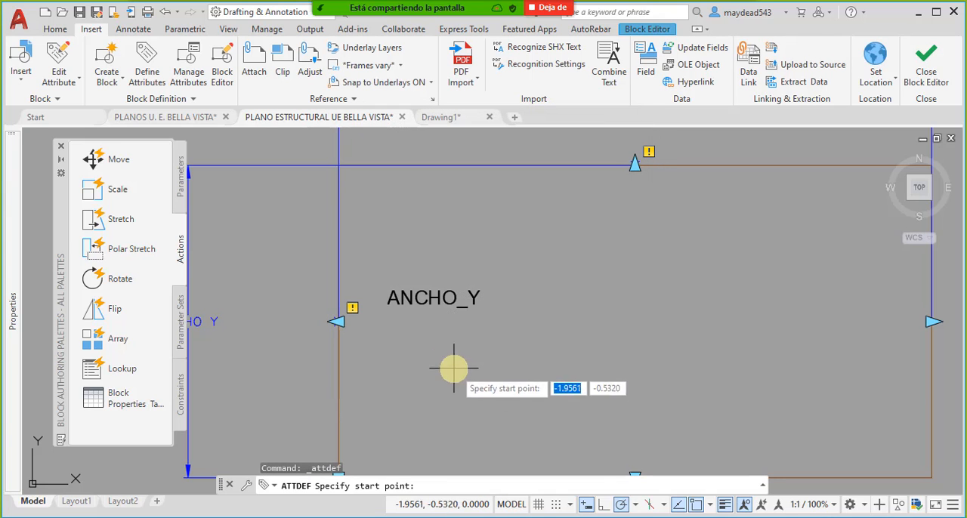
click(389, 261)
- Set the text height of the oversized ANCHO_X attribute to 0.15
scroll(432, 340, down, 3)
scroll(448, 347, up, 10)
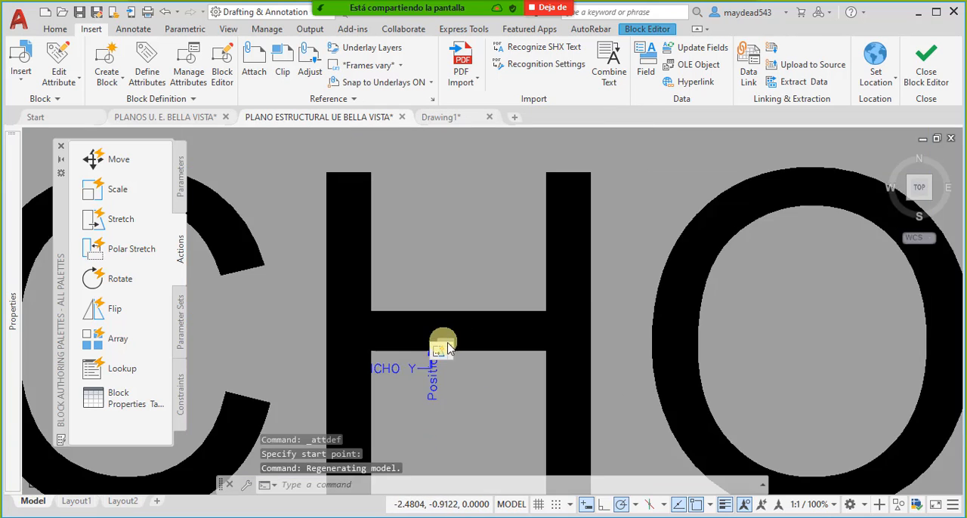
scroll(449, 346, up, 3)
key(Escape)
click(686, 294)
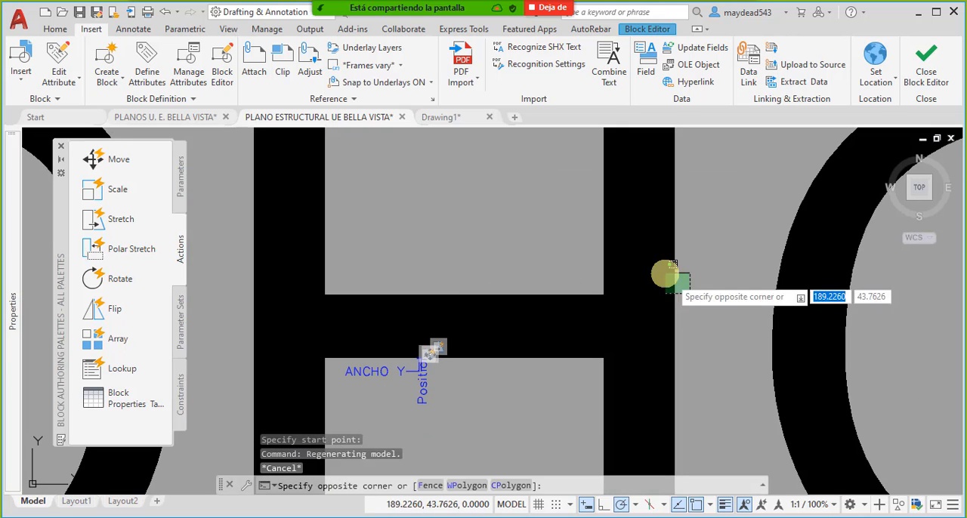
click(673, 265)
mouse_move(9, 306)
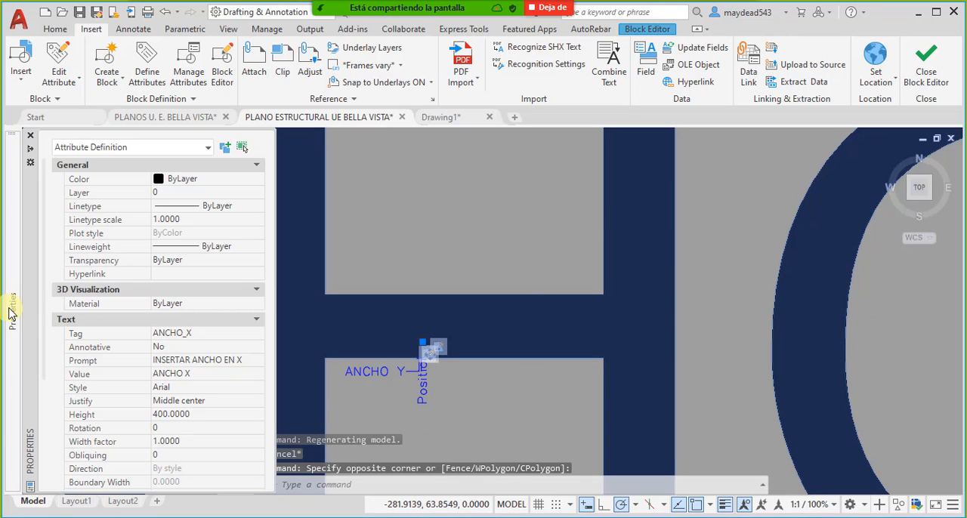
click(207, 417)
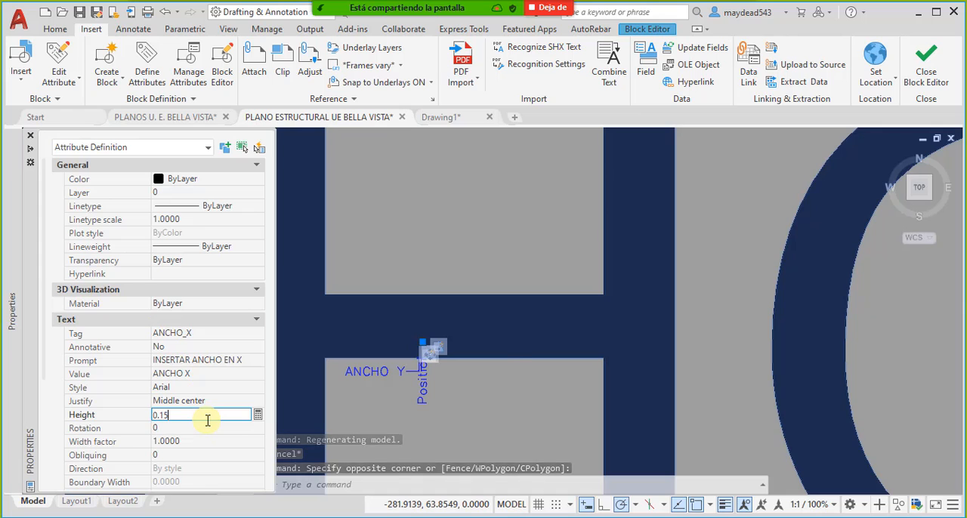
text(0.15)
key(Return)
scroll(448, 302, up, 5)
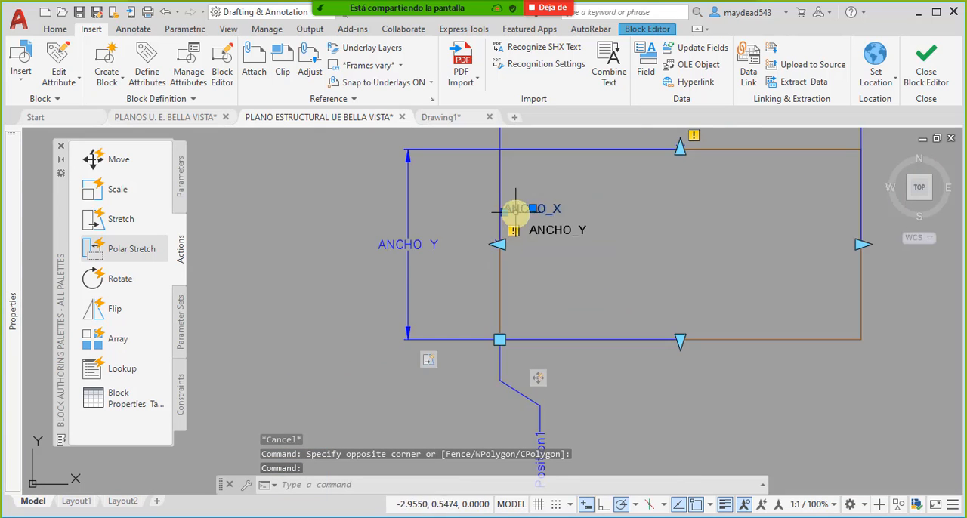
- Move the ANCHO_X attribute from above ANCHO_Y to just below it inside the block's rectangle
scroll(534, 214, up, 2)
middle_drag(538, 214, 473, 248)
key(Escape)
click(529, 248)
click(490, 224)
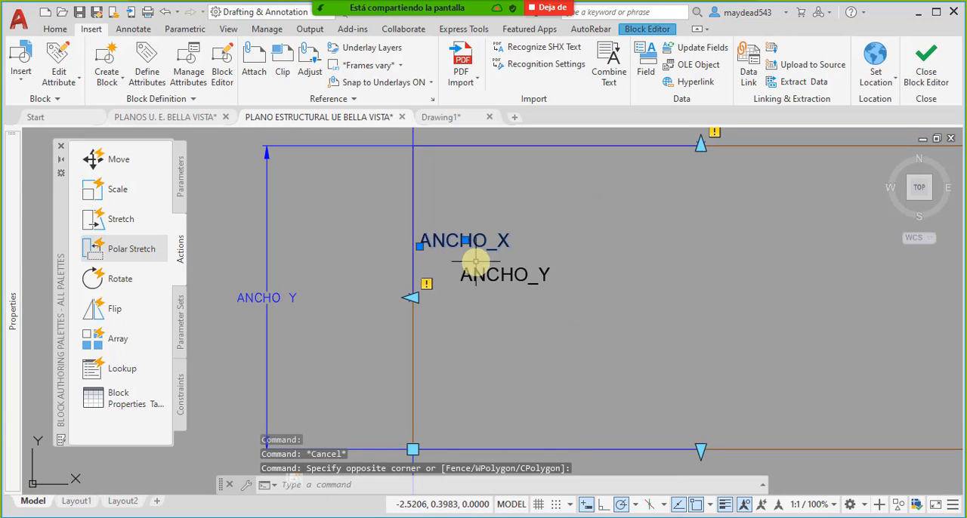
text(m)
key(Return)
click(483, 244)
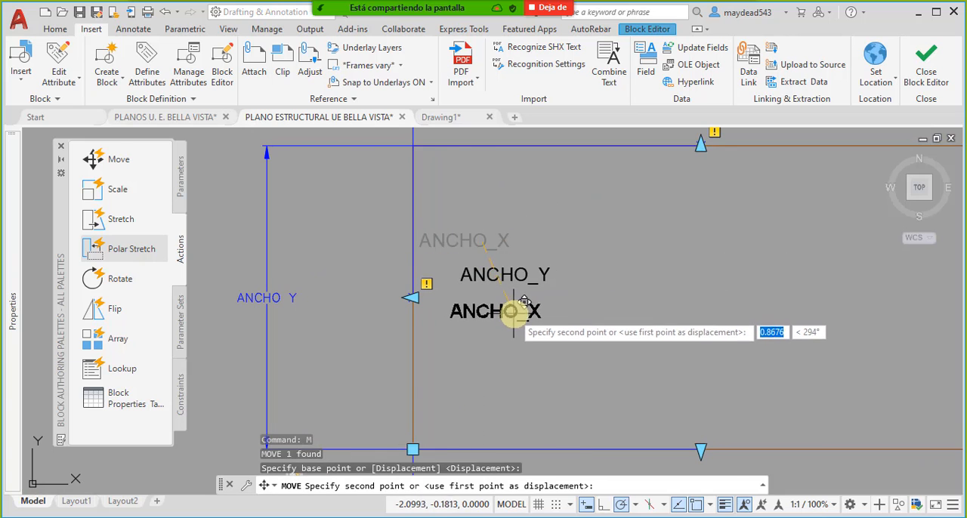
scroll(524, 302, up, 3)
click(544, 303)
- Close the Block Editor saving the parameter changes, and regenerate the model
click(925, 72)
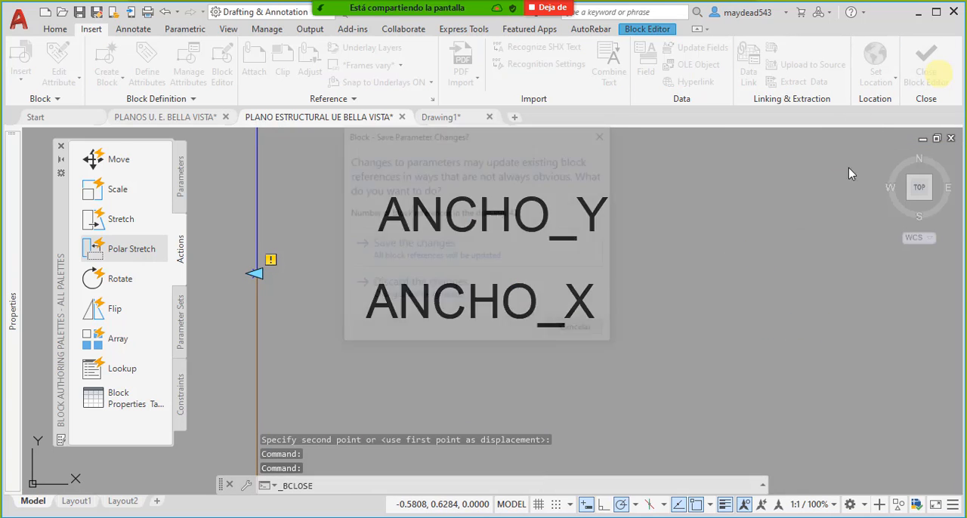
click(414, 252)
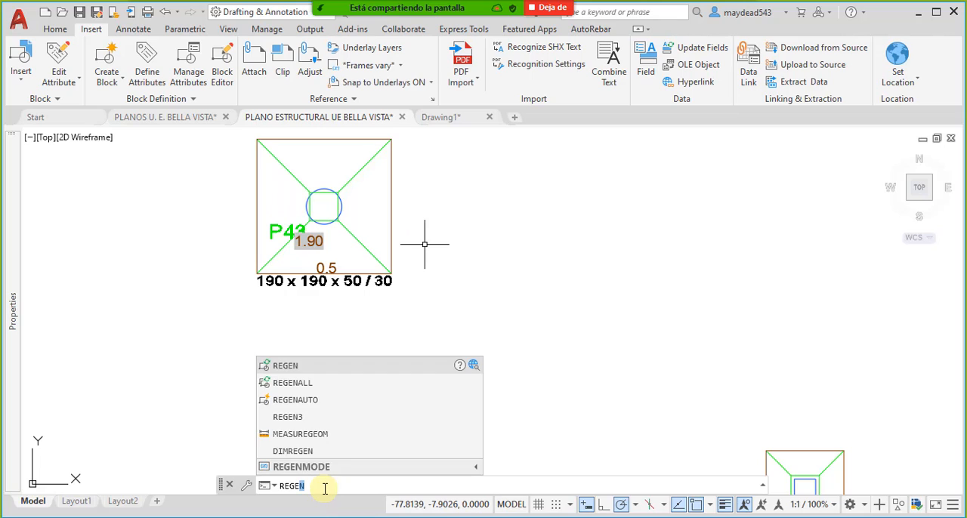
key(Return)
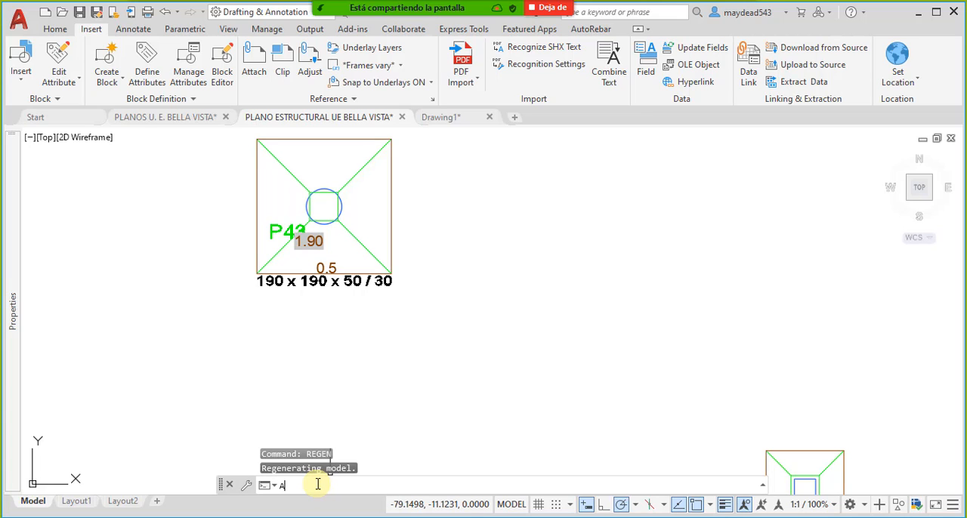
- Synchronize the attributes of the Perimetro Excavacion ZApatas block with ATTSYNC, selecting the perimeter block at footing P43
text(ATTSYNC)
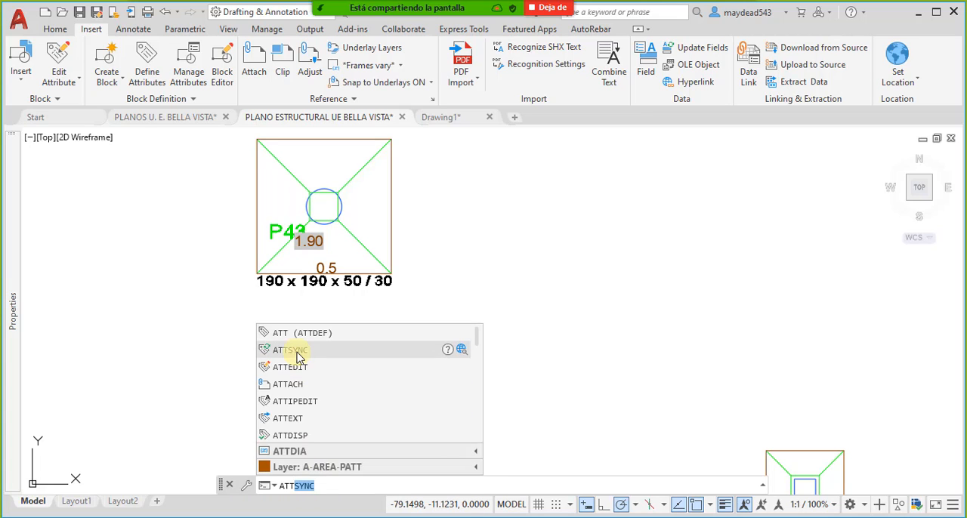
click(297, 348)
click(455, 485)
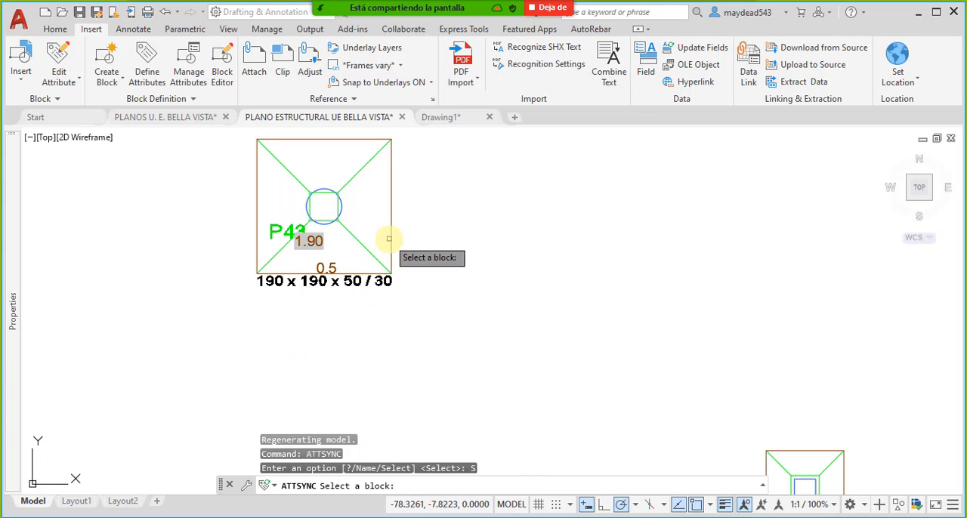
click(390, 239)
click(423, 281)
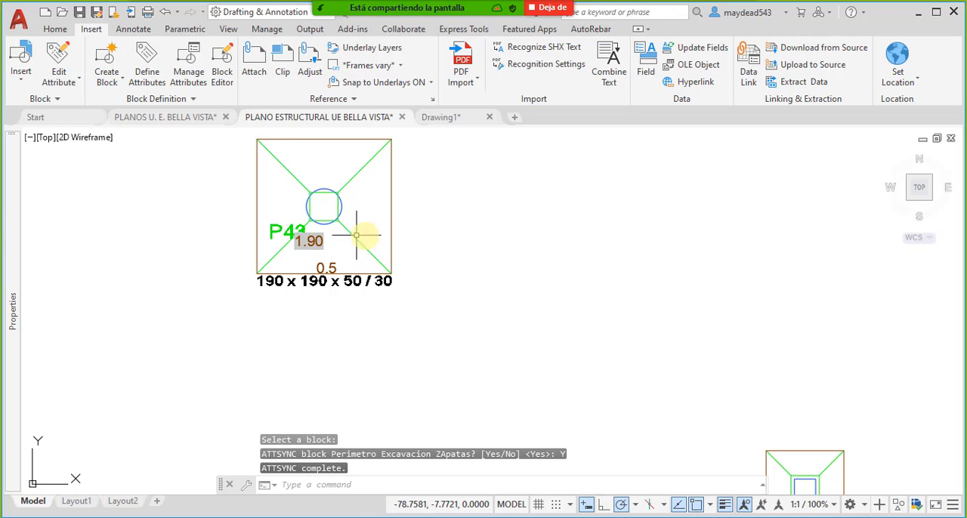
- Examine the width attribute values shown on the perimeter blocks of the other footings, such as P36 to P41
scroll(408, 287, down, 8)
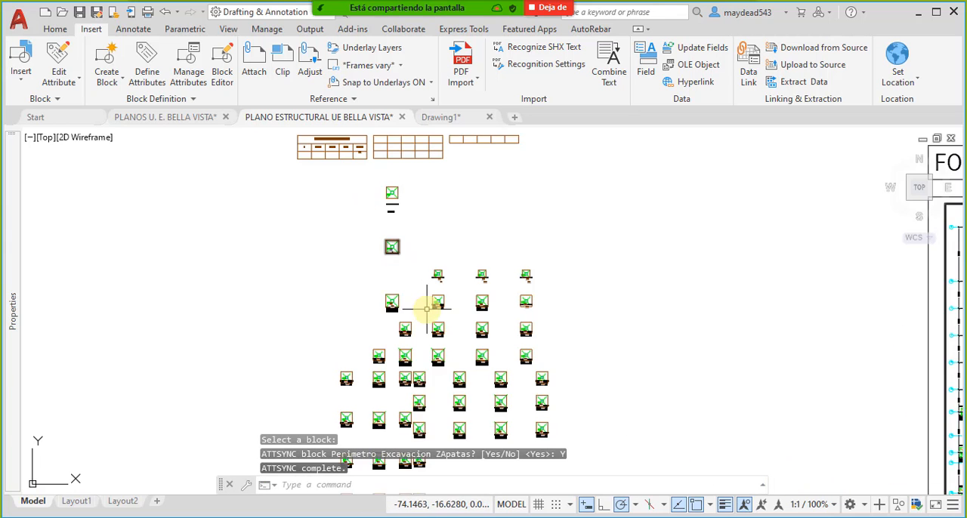
scroll(448, 274, up, 5)
scroll(447, 274, up, 5)
scroll(432, 295, down, 6)
scroll(501, 315, up, 3)
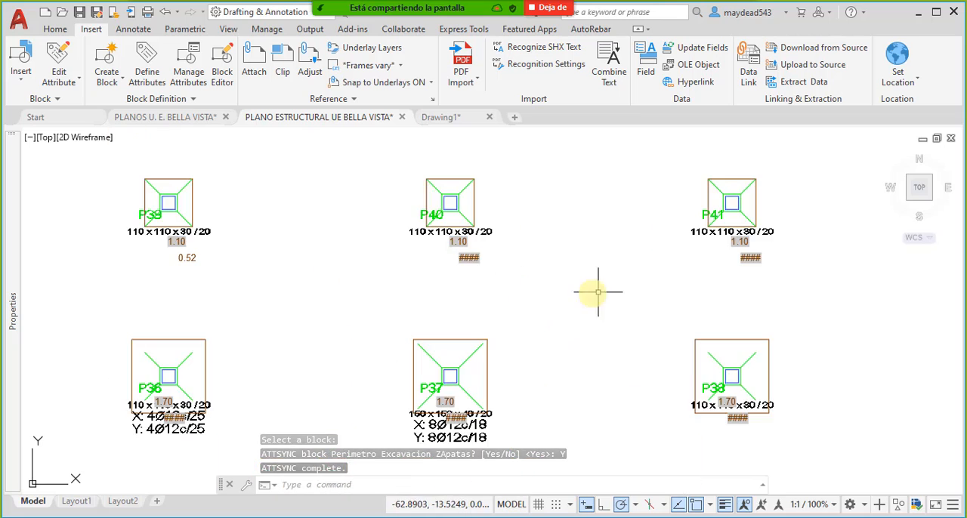
middle_drag(544, 399, 602, 279)
mouse_move(291, 333)
middle_down()
mouse_move(417, 340)
mouse_move(311, 325)
mouse_move(342, 338)
middle_up()
scroll(341, 335, down, 2)
- Run ATTSYNC again on Perimetro Excavacion ZApatas, selecting the perimeter block around footing P36
text(ATT)
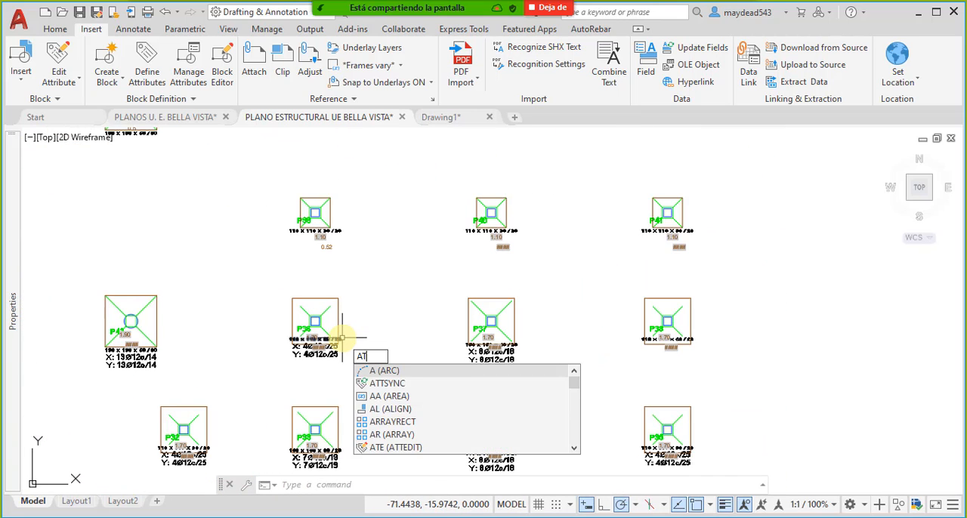
click(393, 384)
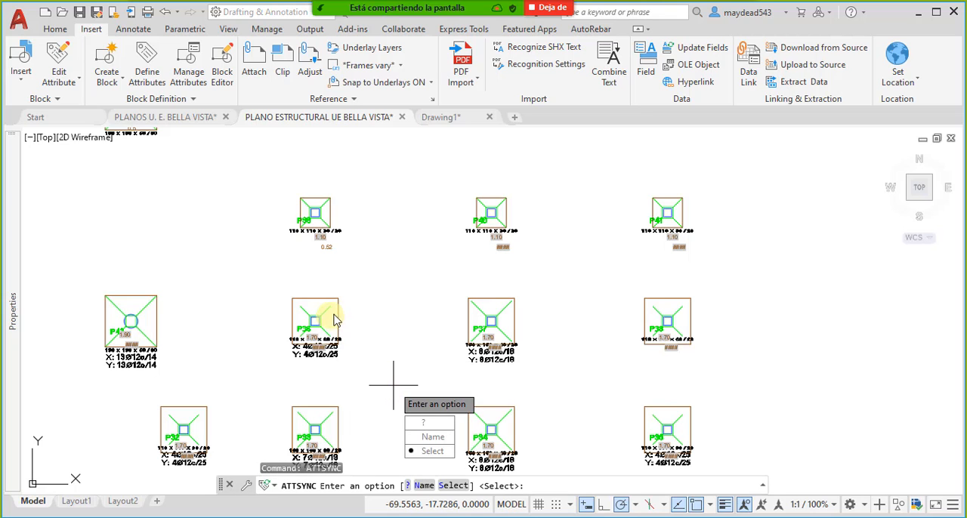
click(433, 452)
scroll(325, 312, up, 2)
click(347, 330)
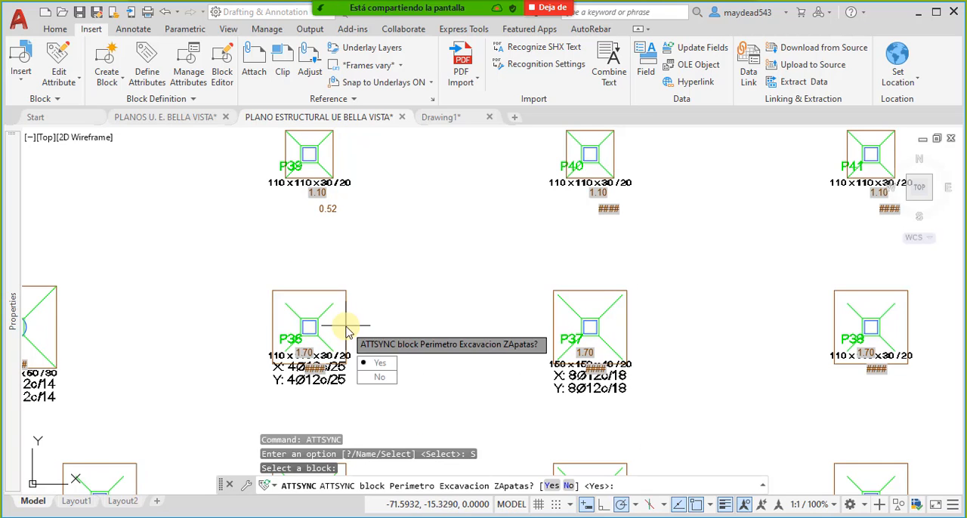
click(378, 364)
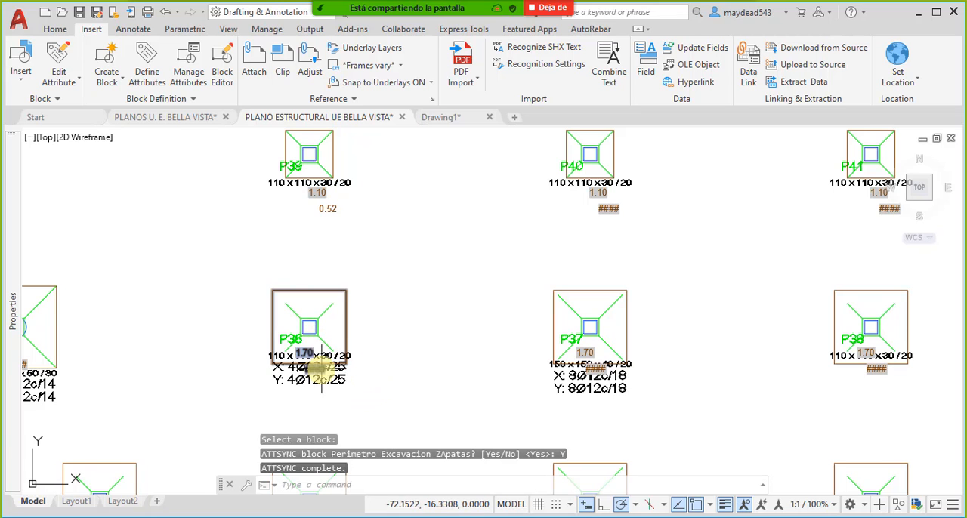
- Check the attribute fields and how well the perimeter rectangles fit their footings across rows P36 to P38 and P32 to P35
scroll(320, 369, up, 5)
scroll(320, 370, down, 4)
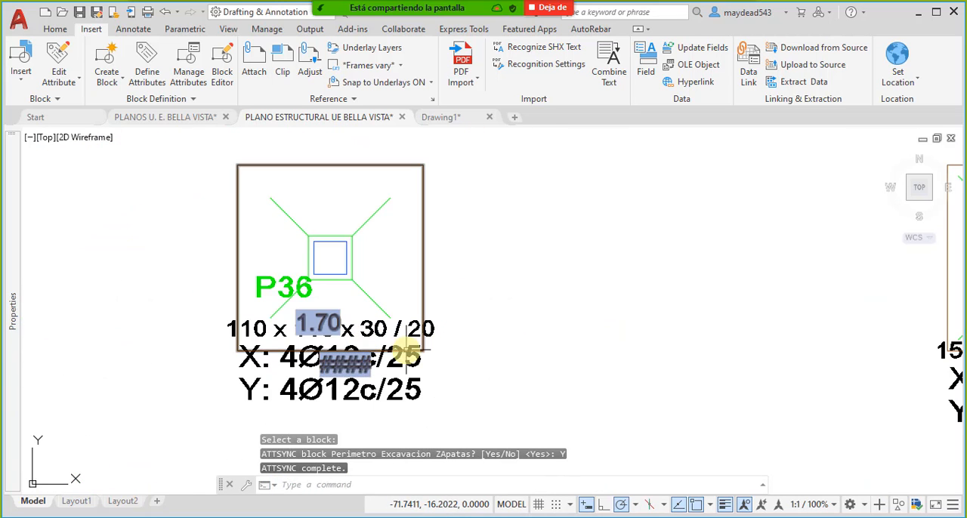
middle_drag(398, 366, 528, 364)
scroll(458, 363, down, 4)
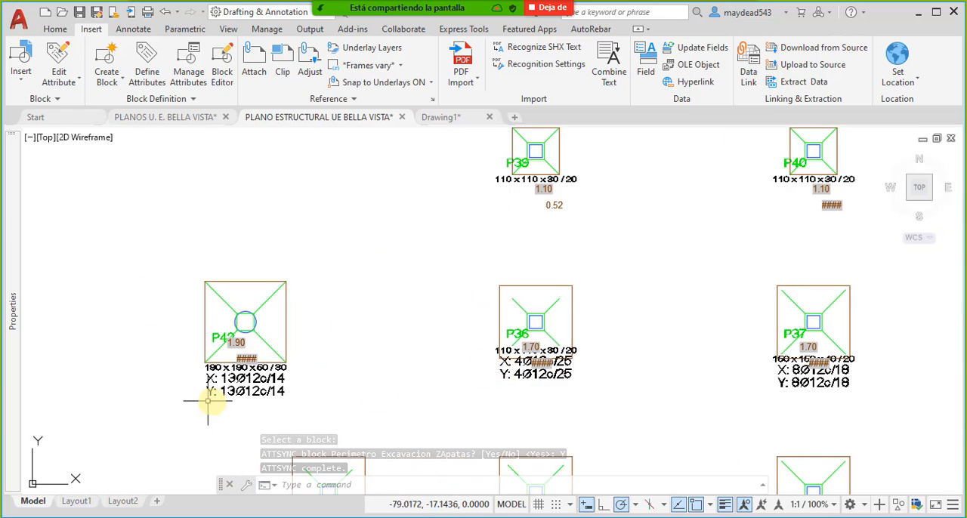
middle_drag(215, 378, 364, 339)
middle_drag(539, 343, 356, 343)
middle_drag(653, 335, 506, 337)
scroll(623, 339, down, 3)
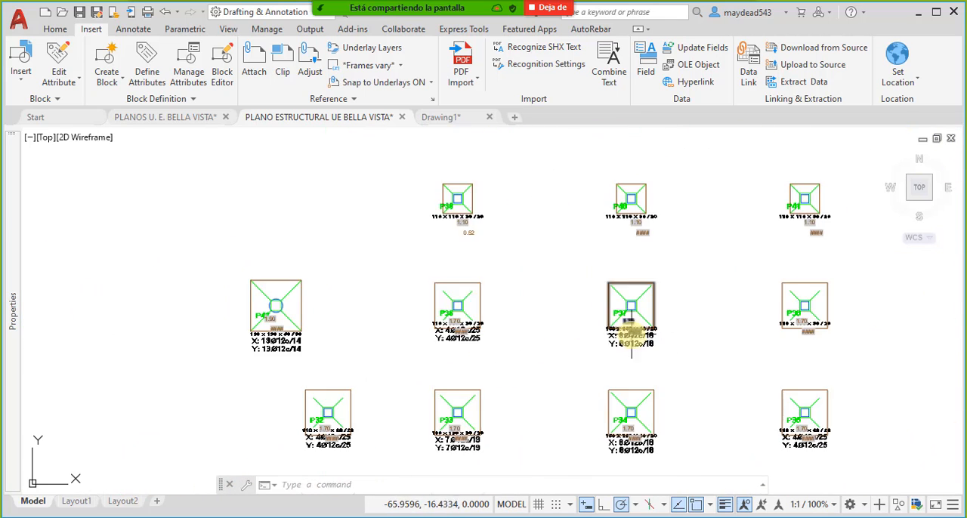
middle_drag(785, 333, 699, 304)
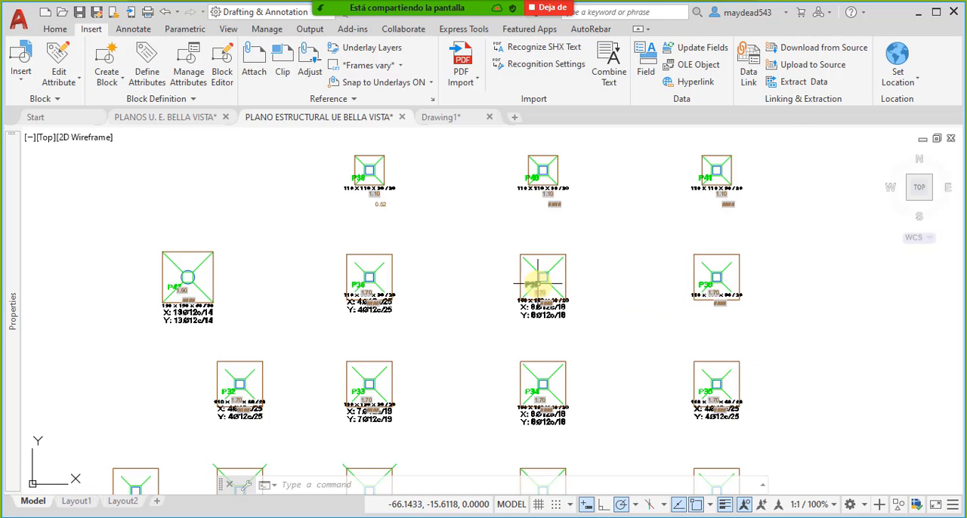
scroll(538, 285, up, 4)
scroll(541, 269, down, 6)
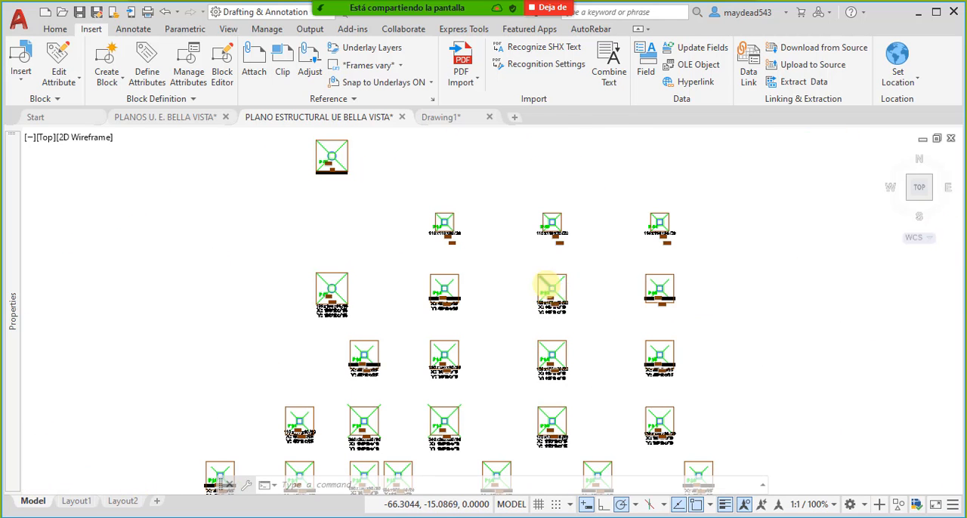
- Move the P36 perimeter block so its upper-left corner coincides with the footing's upper-left corner
scroll(546, 285, up, 6)
middle_drag(350, 295, 615, 302)
scroll(260, 300, up, 2)
click(391, 287)
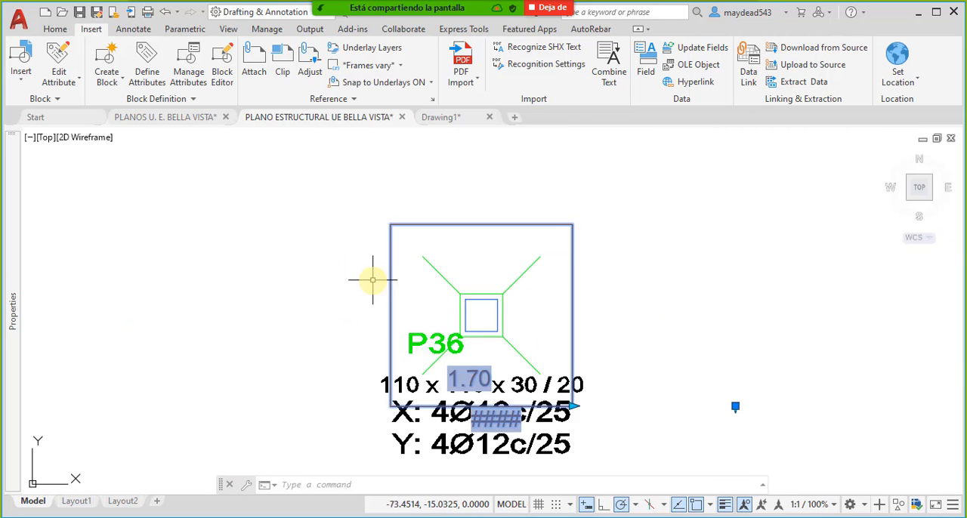
click(373, 280)
text(m)
key(Return)
click(391, 225)
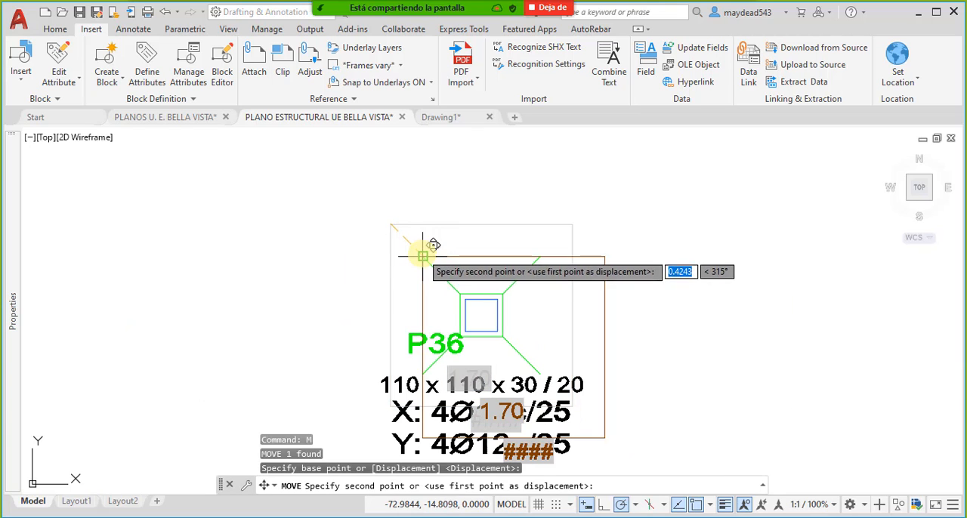
click(423, 257)
- Stretch the P36 perimeter block in both directions to fit the footing's right and lower edges
click(631, 384)
click(582, 344)
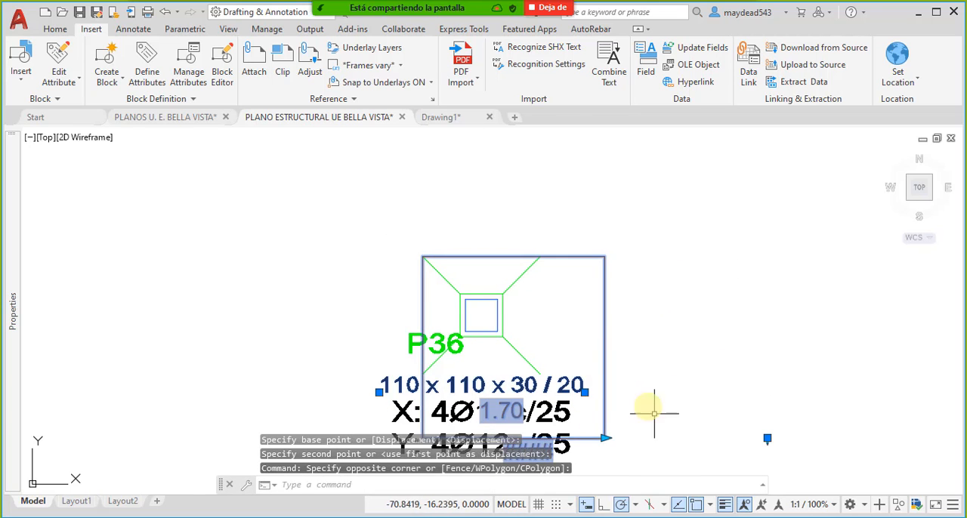
middle_drag(600, 430, 600, 394)
click(609, 402)
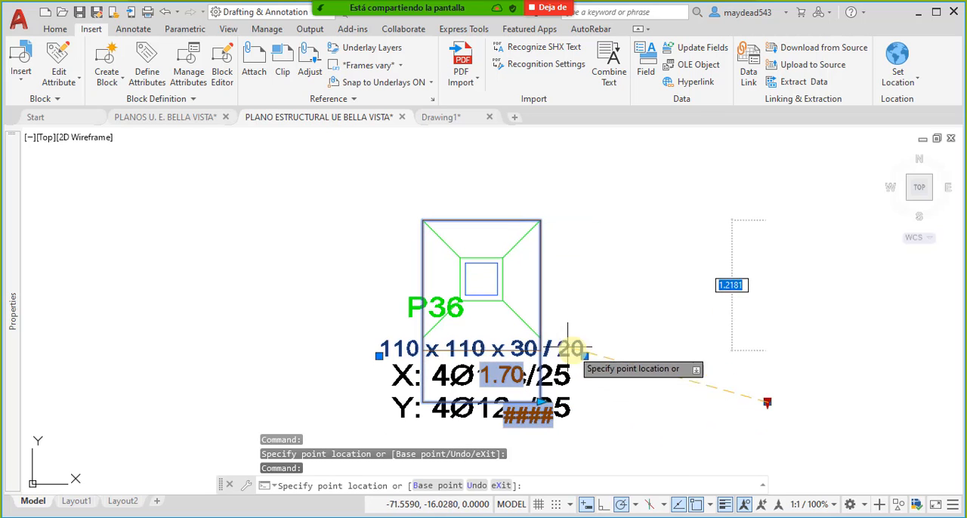
scroll(552, 324, down, 6)
key(Escape)
- Try to move the P37 perimeter block so its upper-left corner lands on the footing's upper-left corner
scroll(565, 331, up, 2)
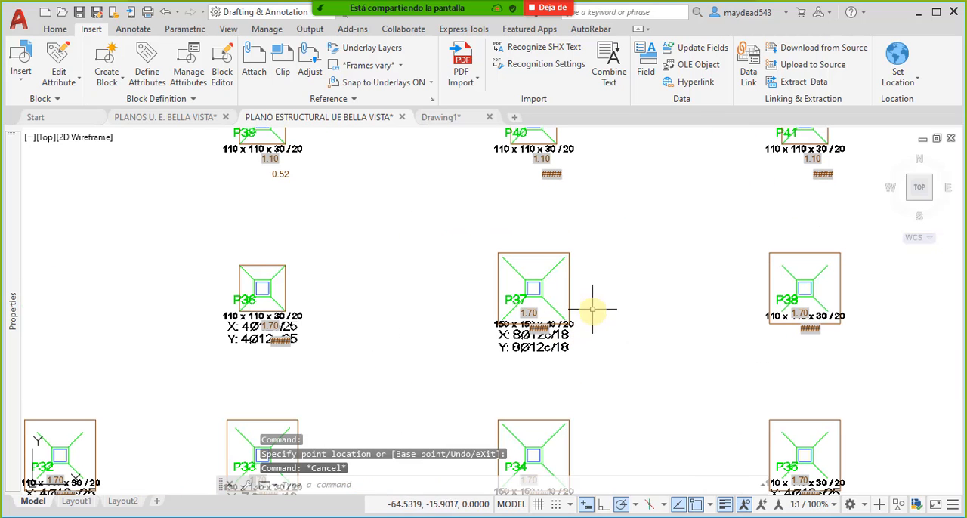
click(576, 281)
click(563, 283)
middle_drag(556, 307, 589, 332)
text(M)
key(Return)
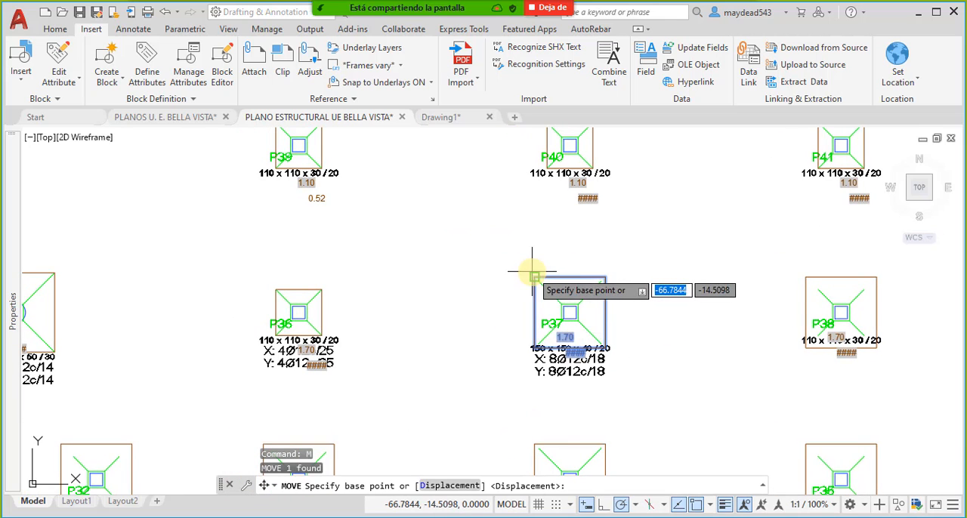
click(534, 276)
scroll(533, 277, up, 3)
click(526, 263)
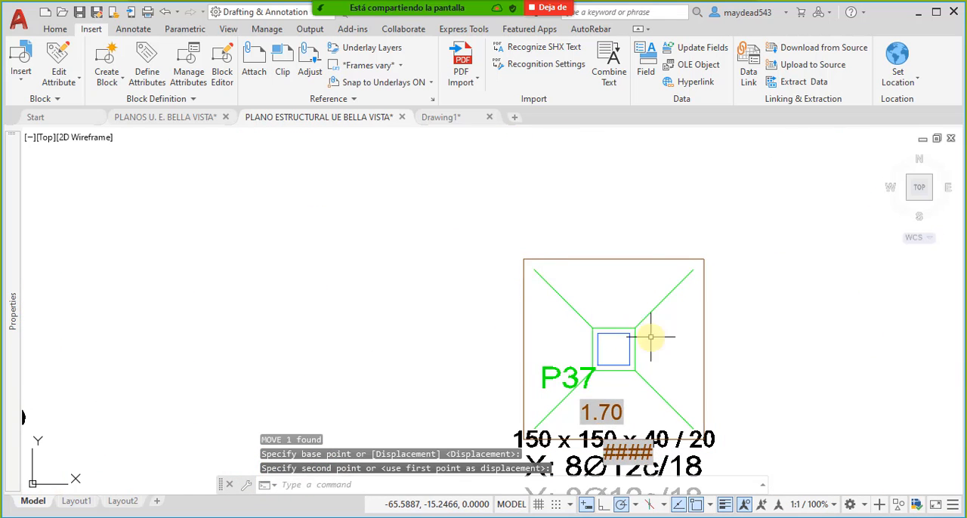
- Stretch the P37 perimeter block's right and lower sides to the footing's lower-right corner
middle_drag(778, 367, 632, 294)
click(628, 295)
click(544, 274)
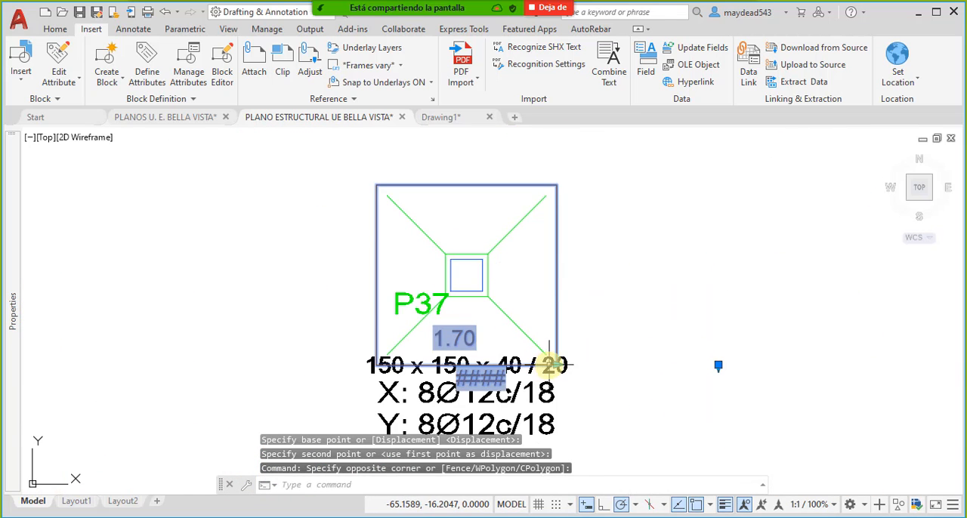
click(556, 366)
scroll(551, 355, up, 2)
scroll(551, 363, down, 2)
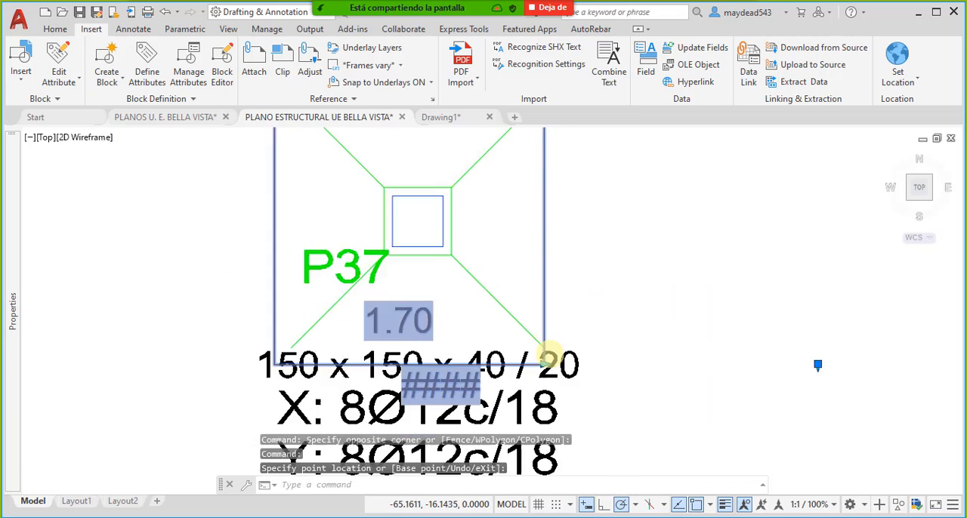
scroll(571, 359, up, 4)
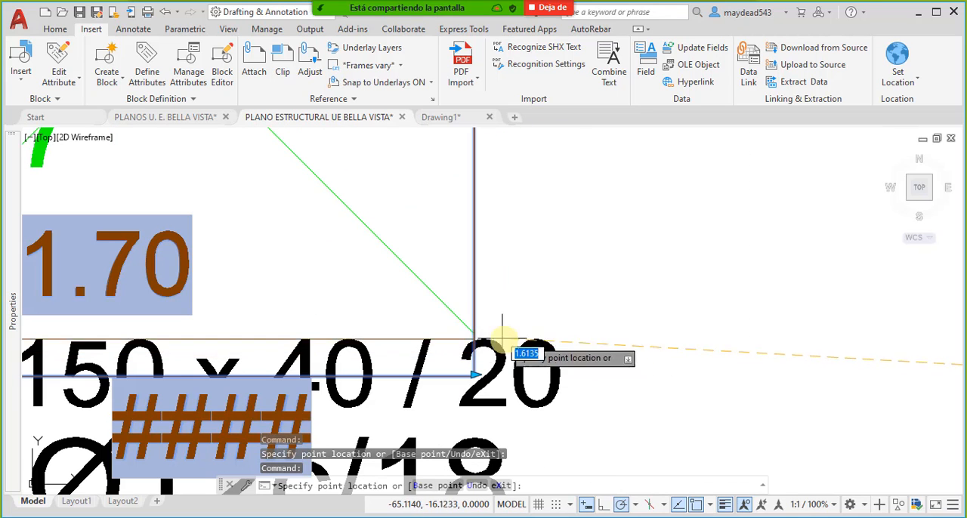
scroll(476, 334, down, 4)
key(Escape)
- Move the P38 perimeter block so its upper-left corner coincides with the footing's upper-left corner
scroll(529, 333, down, 5)
scroll(619, 309, up, 2)
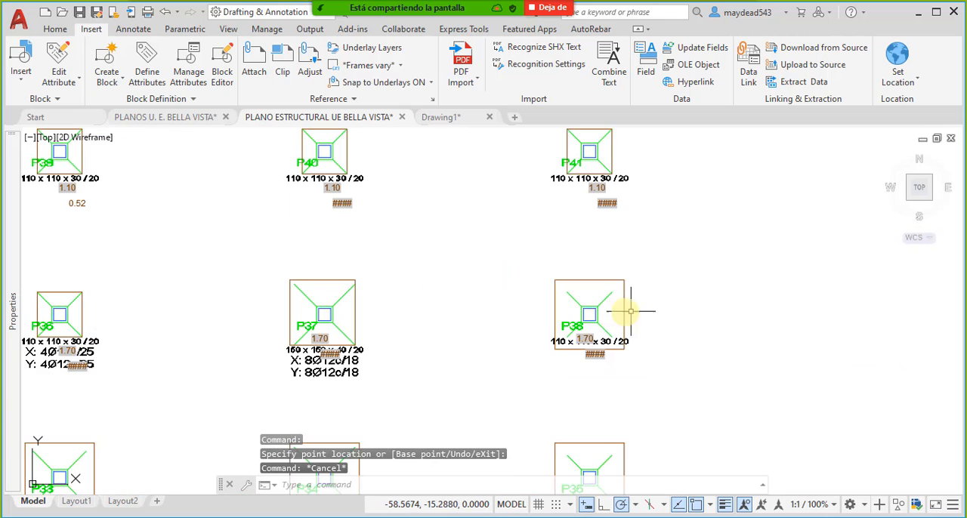
click(620, 309)
click(594, 385)
text(M)
key(Return)
scroll(566, 273, up, 3)
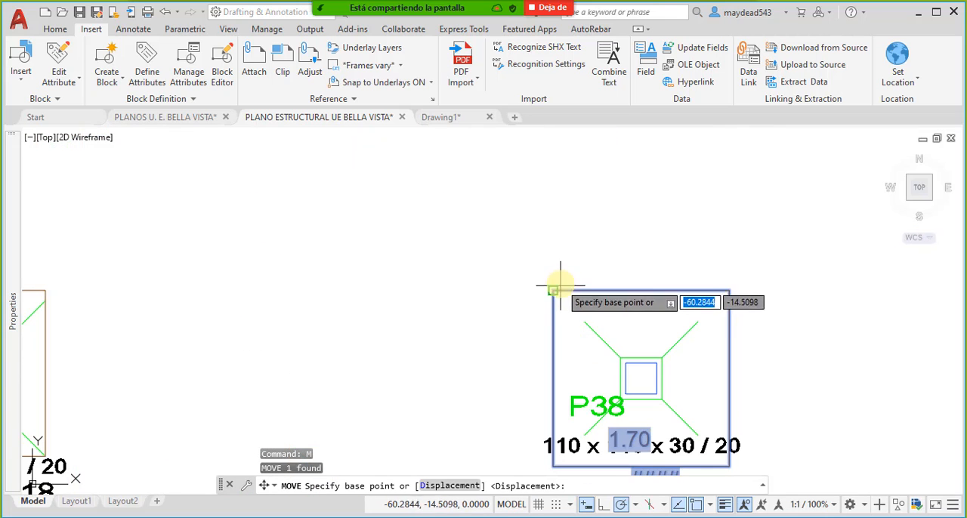
click(557, 286)
click(584, 321)
- Stretch the P38 perimeter block in width and height to match the footing's lower-right corner
middle_drag(669, 358, 557, 287)
click(665, 340)
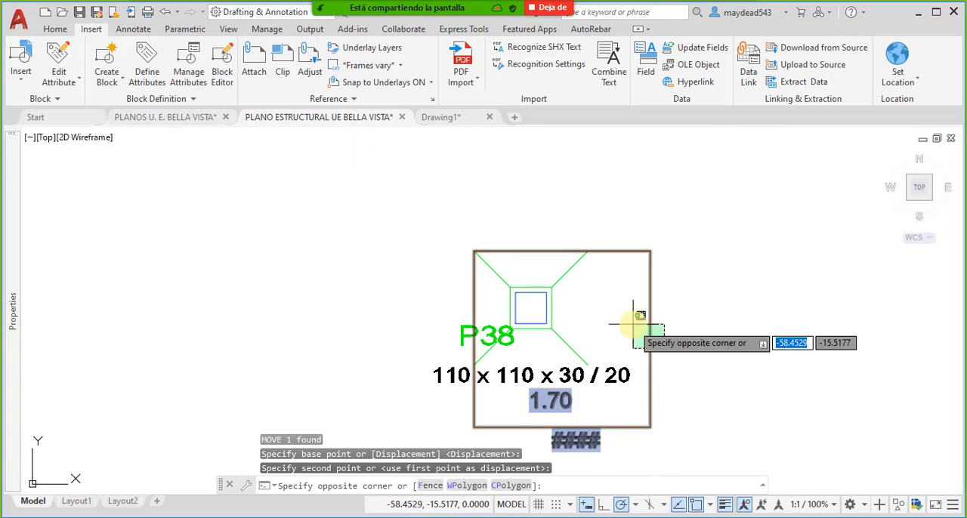
click(634, 326)
click(650, 427)
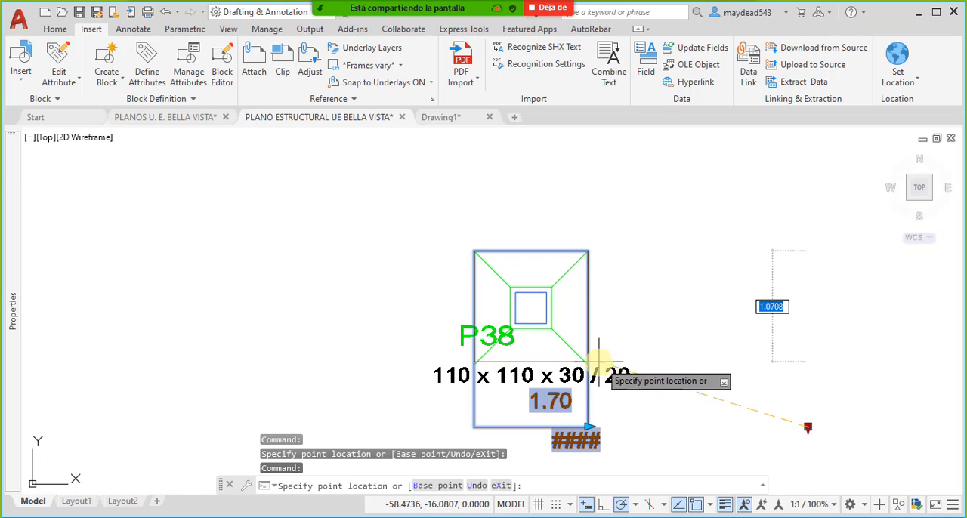
key(Escape)
- Move the P32 perimeter block so its upper-left corner coincides with the footing's upper-left corner
scroll(619, 297, down, 5)
scroll(597, 334, up, 7)
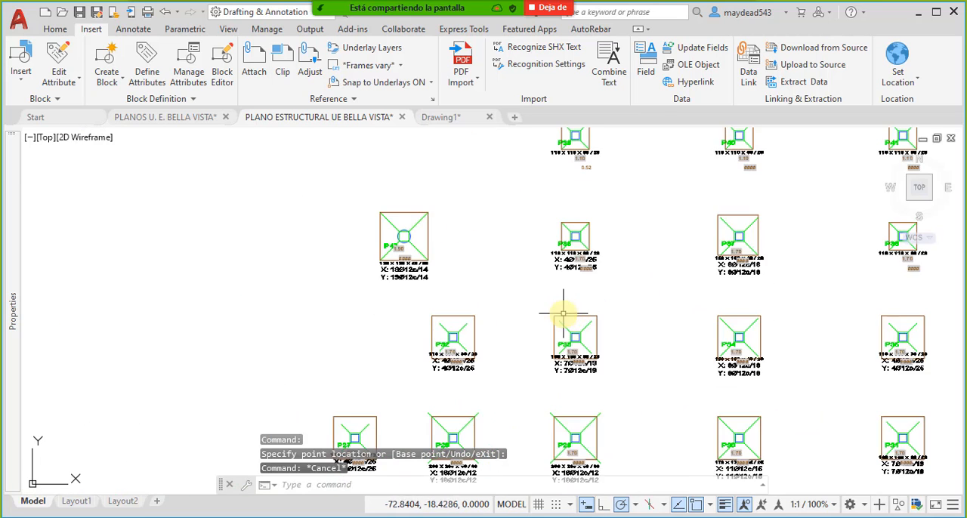
click(492, 345)
middle_drag(492, 346, 539, 330)
text(m)
key(space)
click(417, 287)
click(436, 306)
- Stretch the P32 perimeter block in width and height to match the footing's lower-right corner
click(588, 338)
click(539, 361)
click(551, 390)
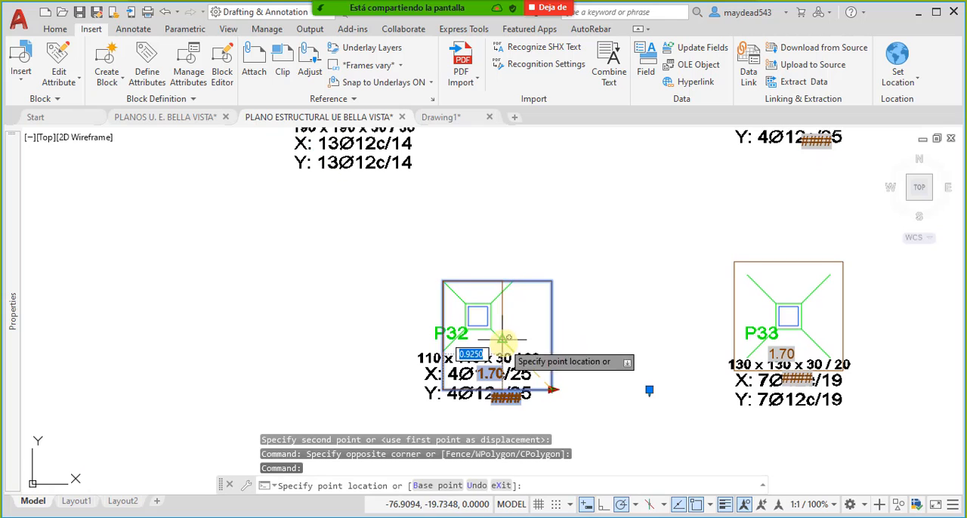
click(514, 378)
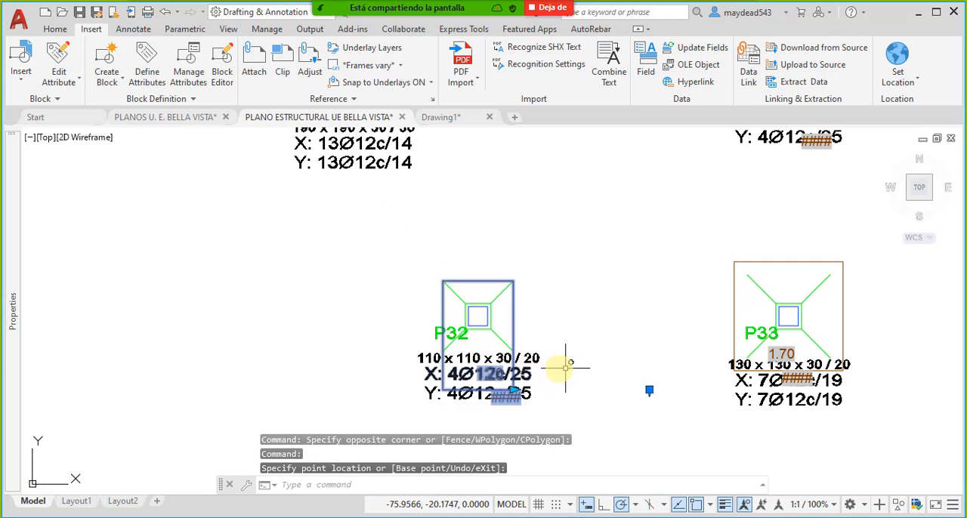
click(651, 391)
click(517, 348)
key(Escape)
- Move the P33 perimeter block so its upper-left corner coincides with the footing's upper-left corner
middle_drag(731, 348, 492, 302)
click(497, 266)
click(464, 270)
text(m)
key(Return)
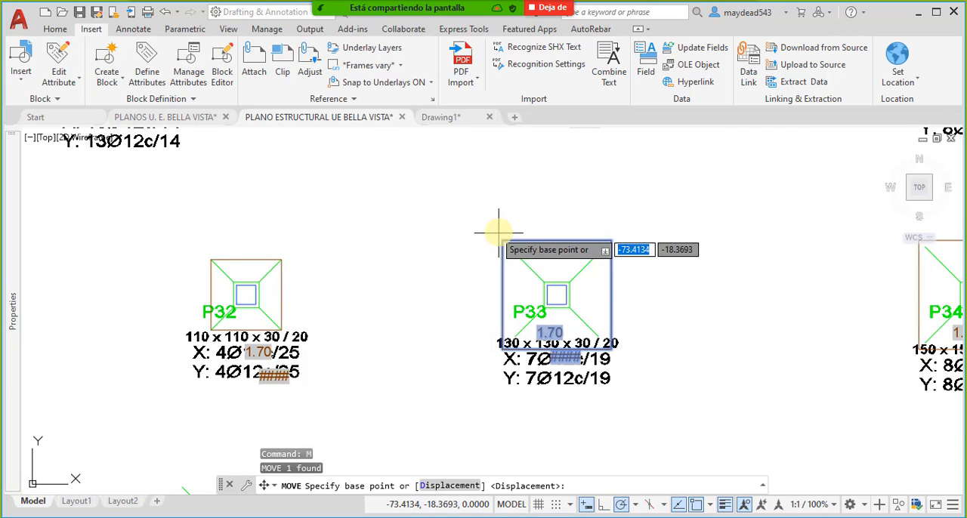
click(503, 240)
click(516, 253)
- Stretch the P33 perimeter block's right and lower sides to the footing's lower-right corner
click(639, 322)
click(617, 310)
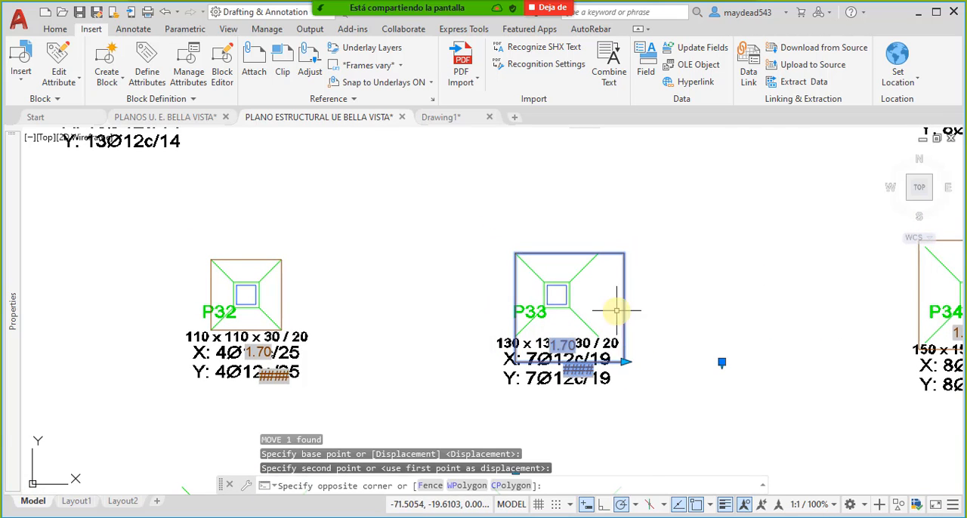
click(626, 362)
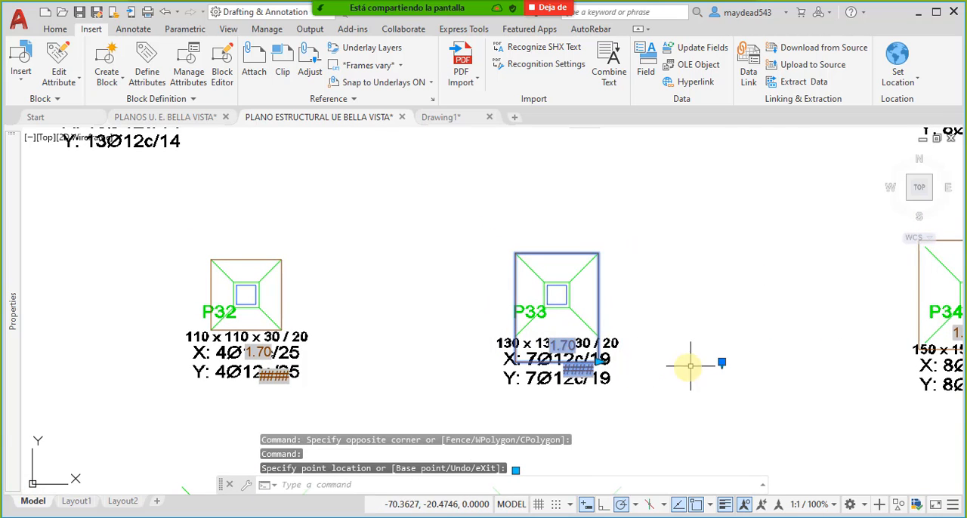
click(722, 362)
click(599, 336)
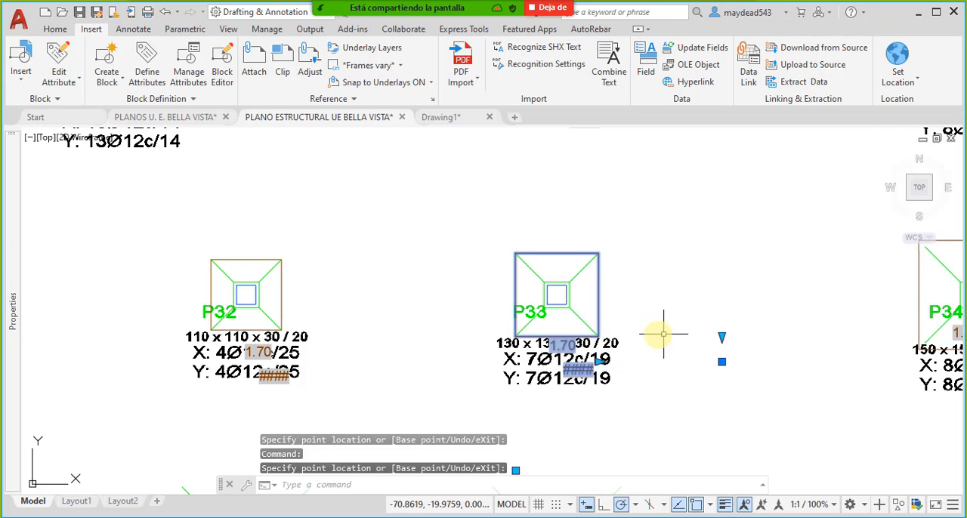
scroll(740, 322, down, 2)
middle_drag(740, 322, 480, 326)
key(Escape)
- Move the P34 perimeter block so its upper-left corner coincides with the footing's upper-left corner
click(574, 301)
middle_drag(589, 314, 542, 324)
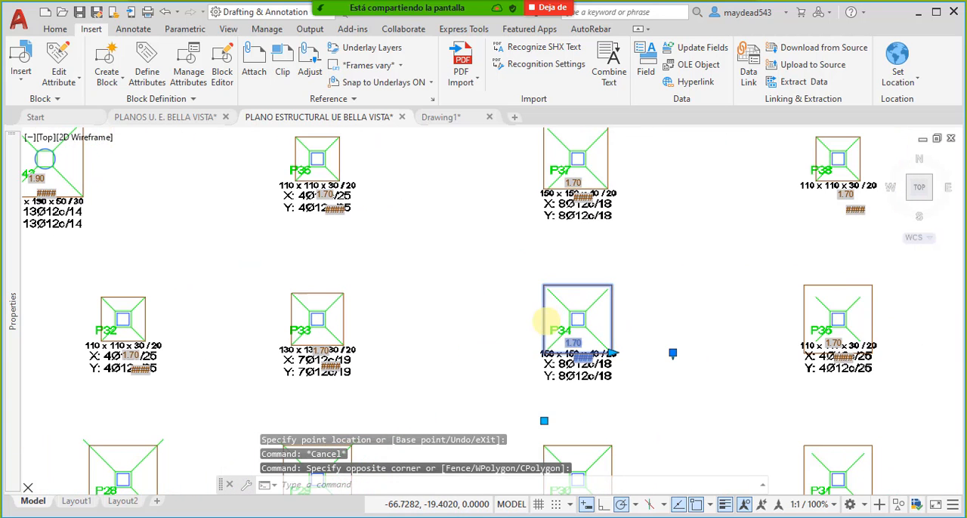
text(m)
key(Return)
scroll(545, 280, up, 3)
click(558, 281)
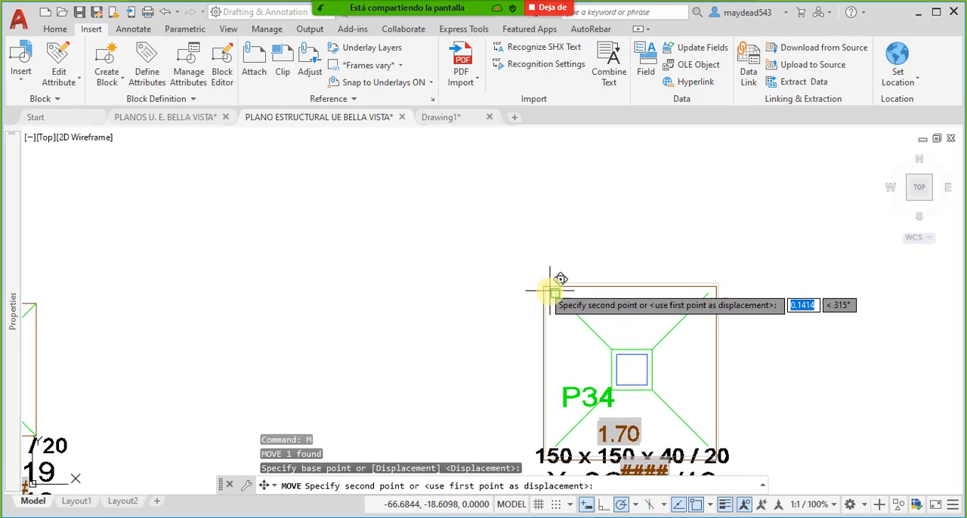
middle_drag(754, 393, 582, 289)
click(591, 298)
- Stretch the P34 perimeter block in width and height to match the footing's lower-right corner
click(555, 283)
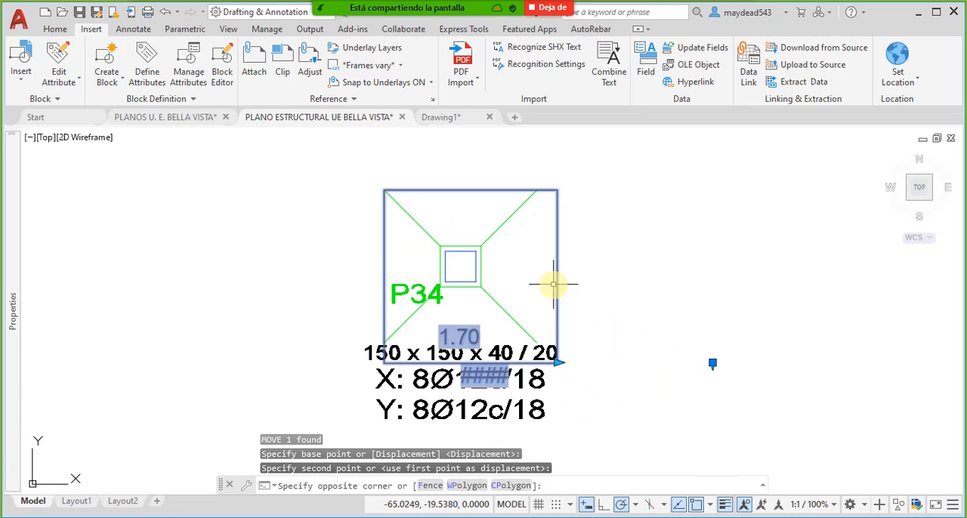
click(558, 362)
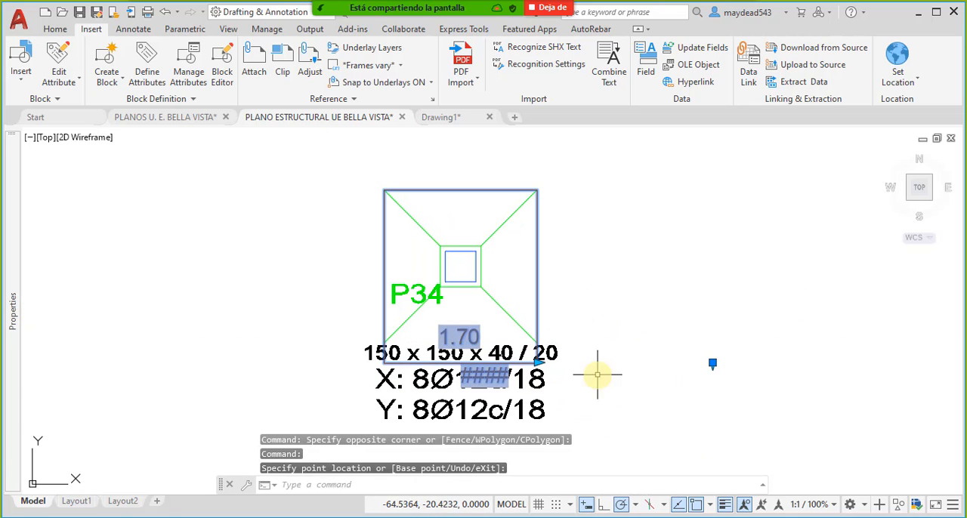
key(Escape)
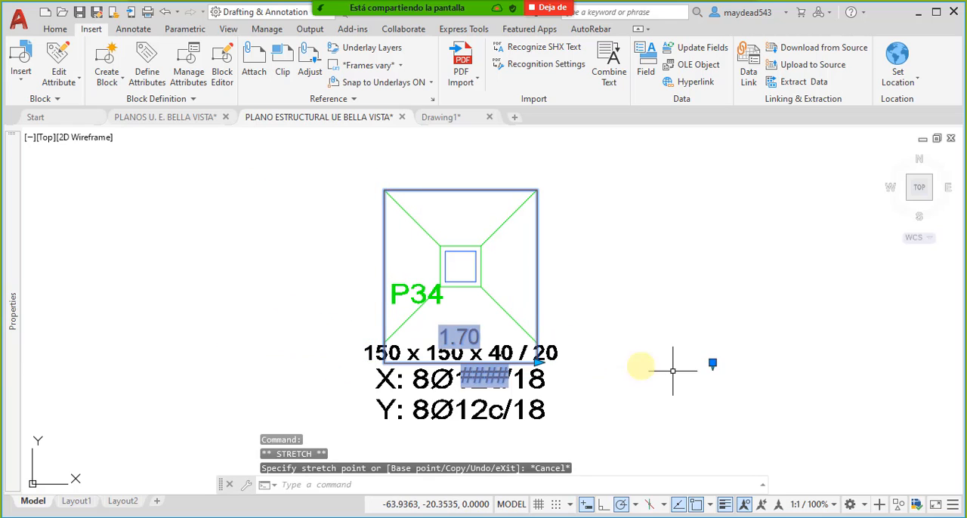
click(713, 363)
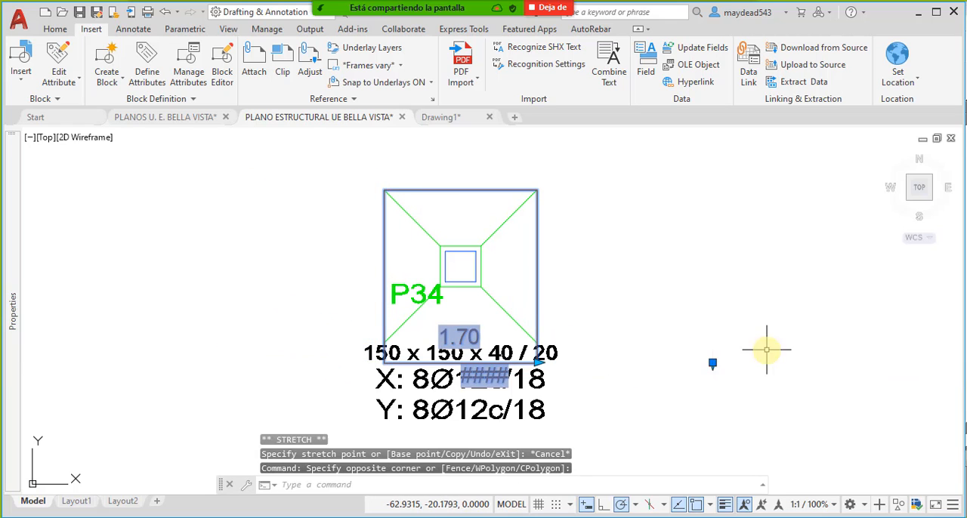
click(712, 364)
click(537, 342)
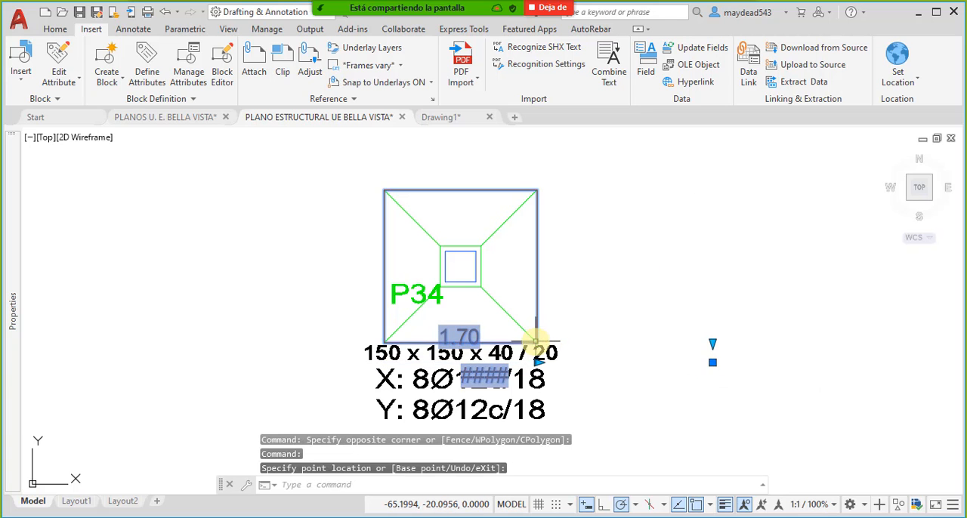
key(Escape)
- Move the CUANTIFICACION DE EXCAVACIONES table from above the copied footings to just beside the FORMATO A1 foundation sheet
scroll(411, 301, down, 5)
scroll(566, 335, down, 4)
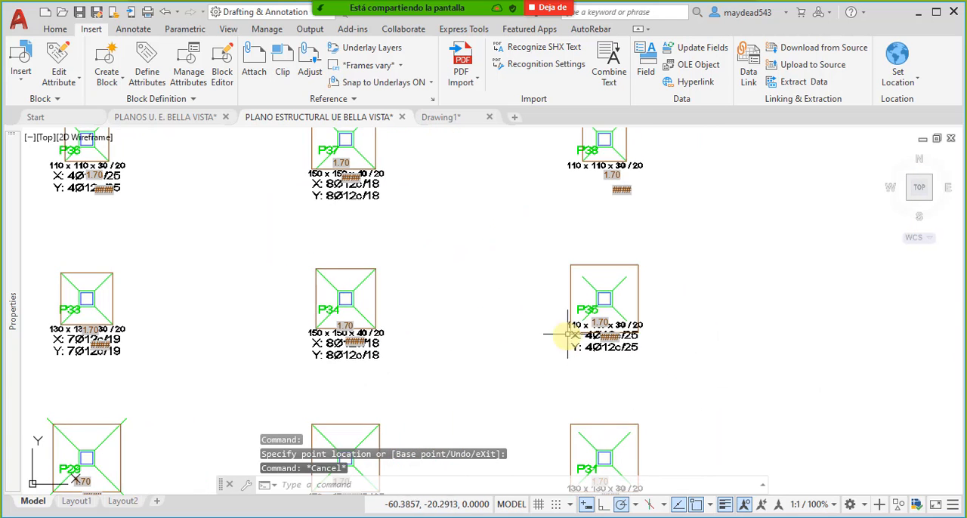
scroll(642, 336, up, 4)
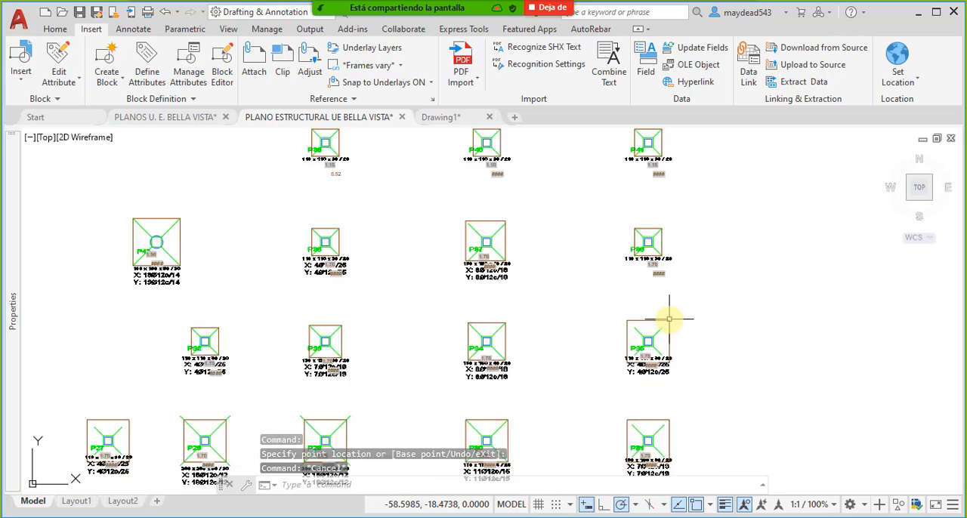
scroll(498, 338, down, 4)
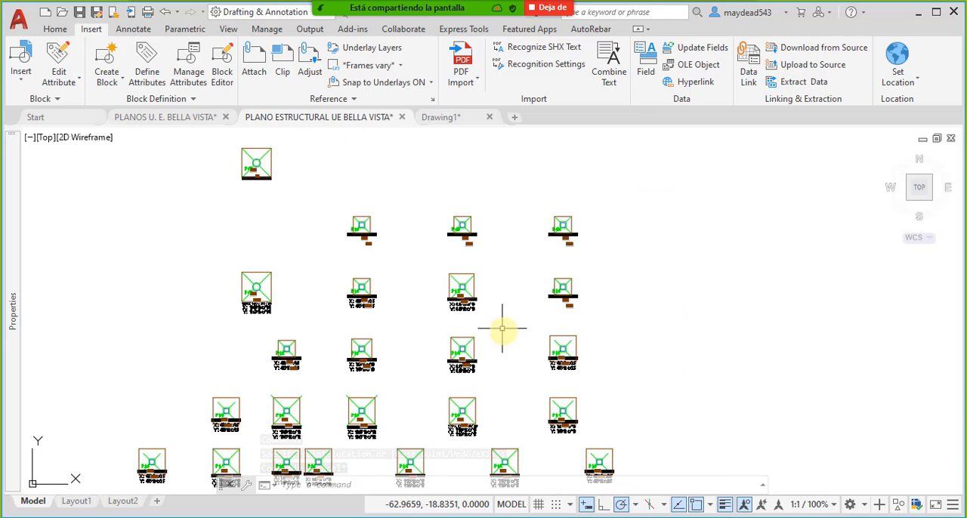
scroll(504, 328, down, 4)
scroll(403, 222, up, 6)
click(442, 285)
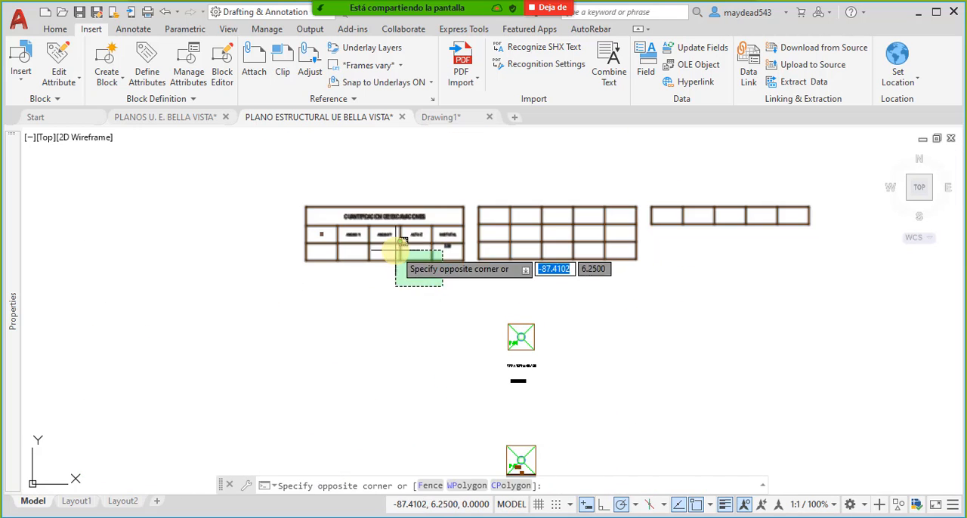
click(398, 252)
middle_drag(467, 290, 347, 298)
text(m)
key(Return)
click(315, 243)
scroll(250, 268, down, 7)
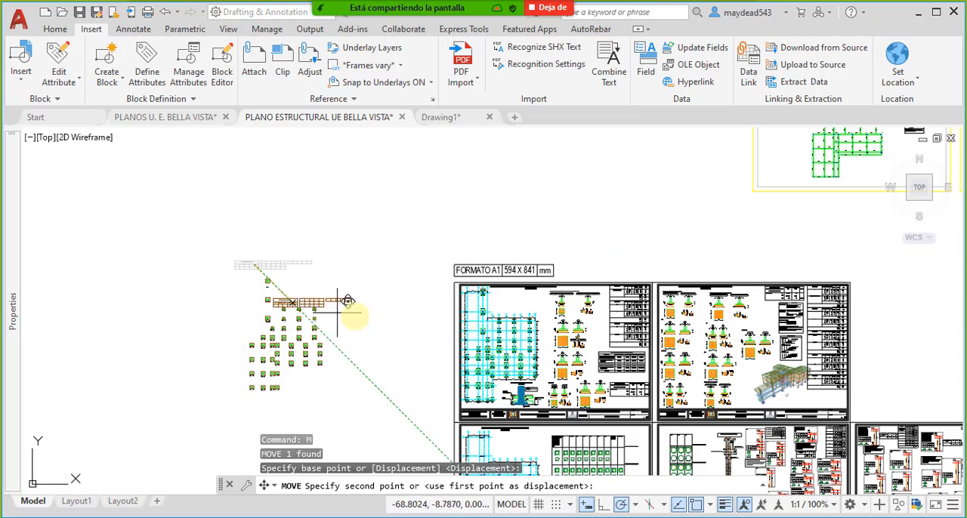
scroll(531, 263, up, 4)
middle_drag(358, 327, 515, 264)
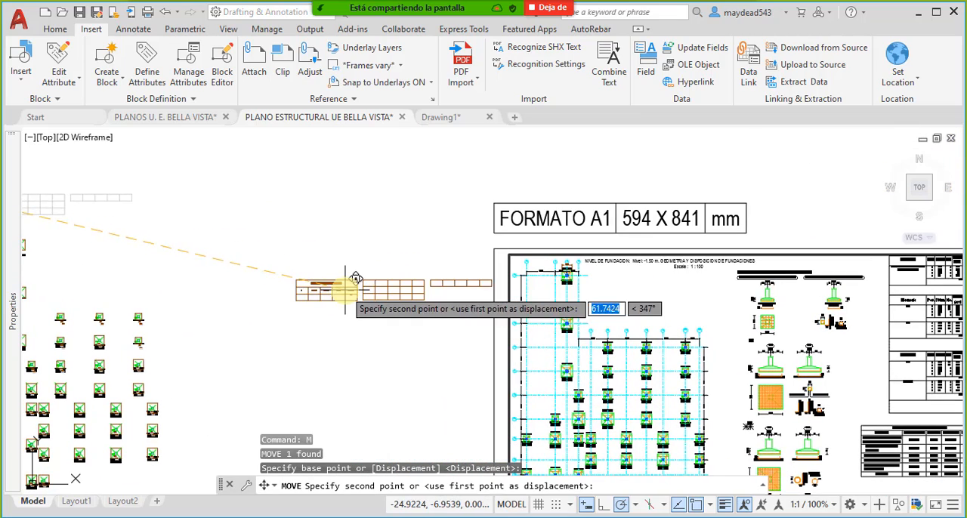
click(350, 275)
- Insert an Object field in cell E4 of the excavation table that reports the Area of the P43 footing outline in Decimal format
scroll(356, 287, up, 6)
middle_drag(464, 302, 378, 303)
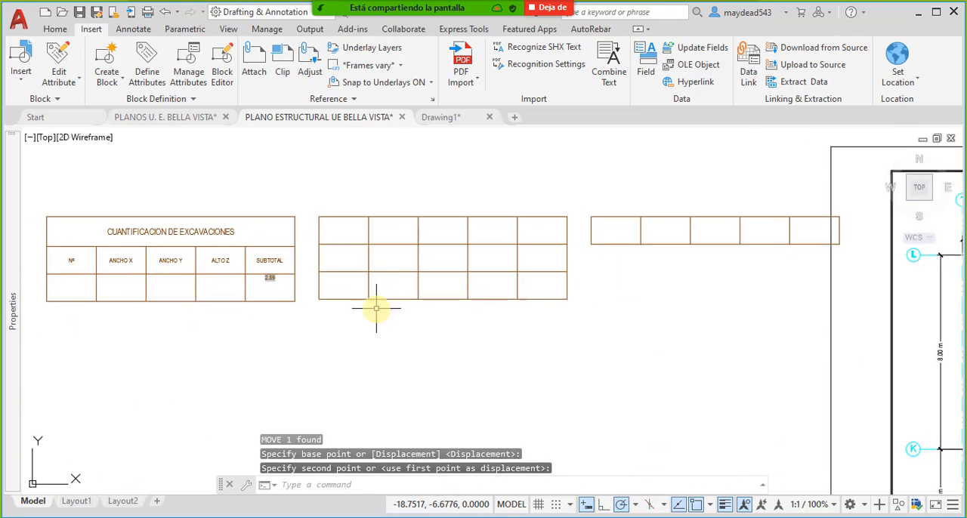
middle_drag(582, 295, 421, 293)
click(392, 233)
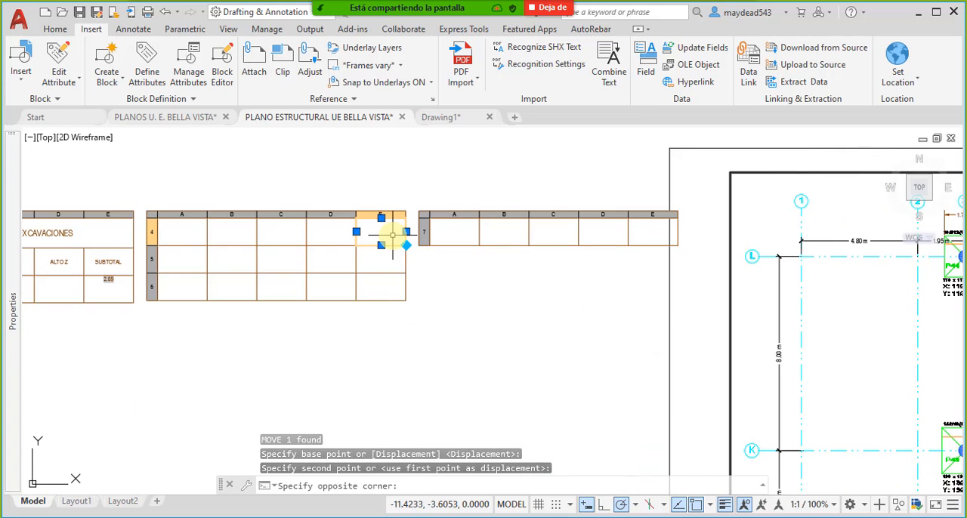
middle_drag(552, 310, 489, 279)
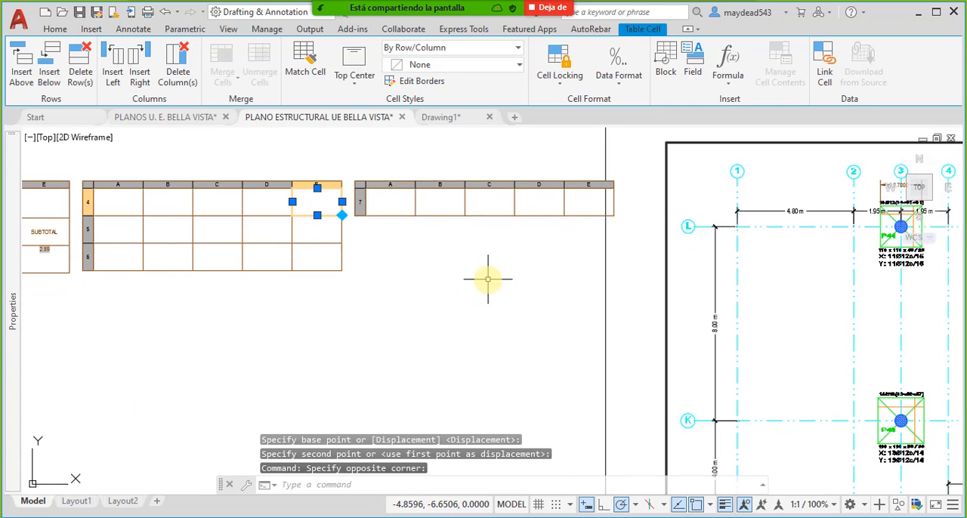
click(693, 66)
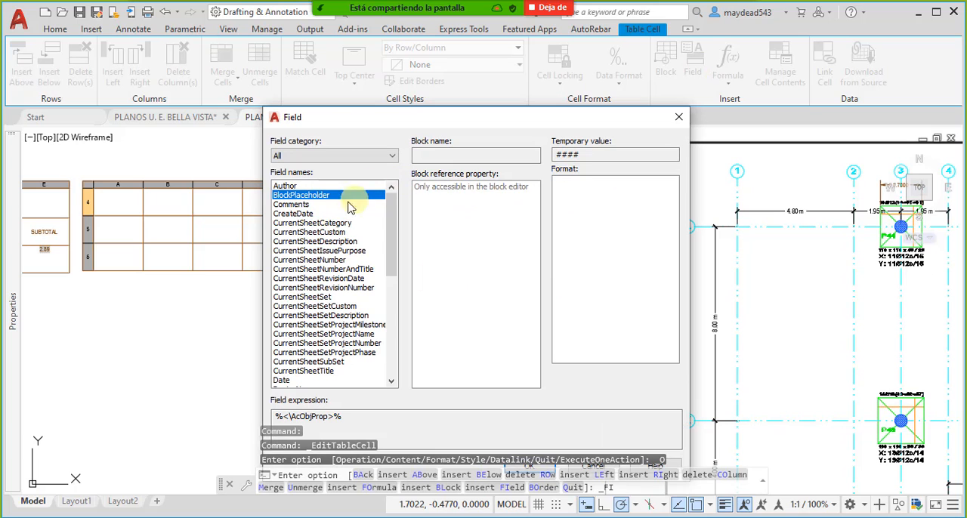
scroll(286, 268, down, 9)
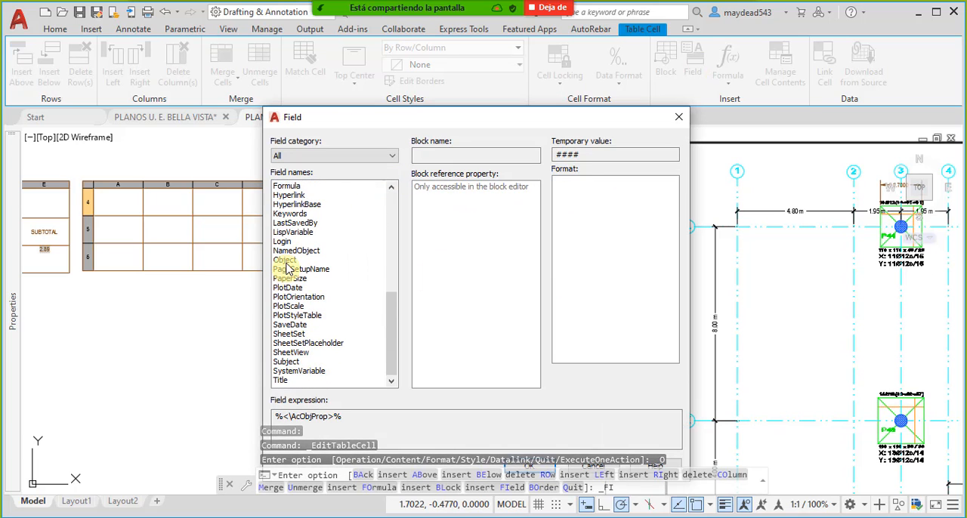
click(286, 261)
click(531, 98)
mouse_move(796, 338)
middle_down()
mouse_move(777, 331)
mouse_move(575, 367)
middle_up()
click(580, 369)
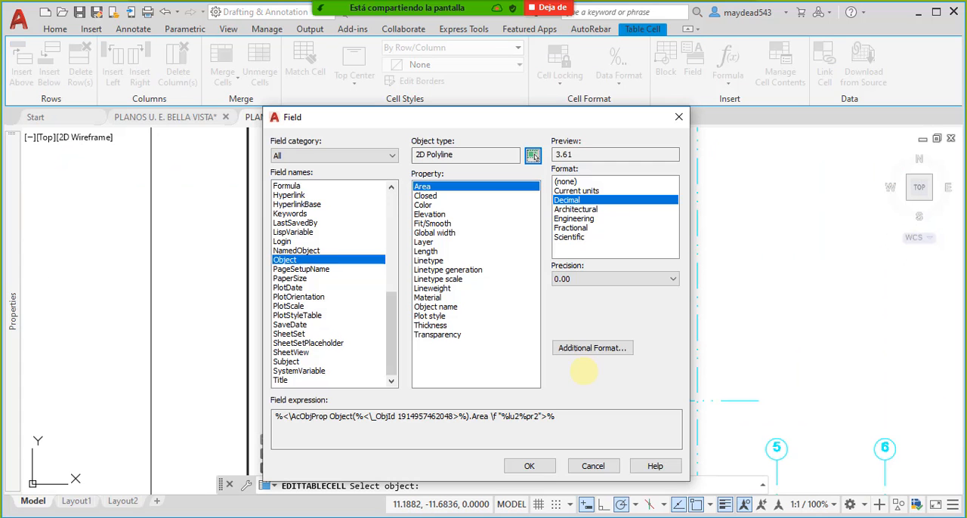
click(547, 465)
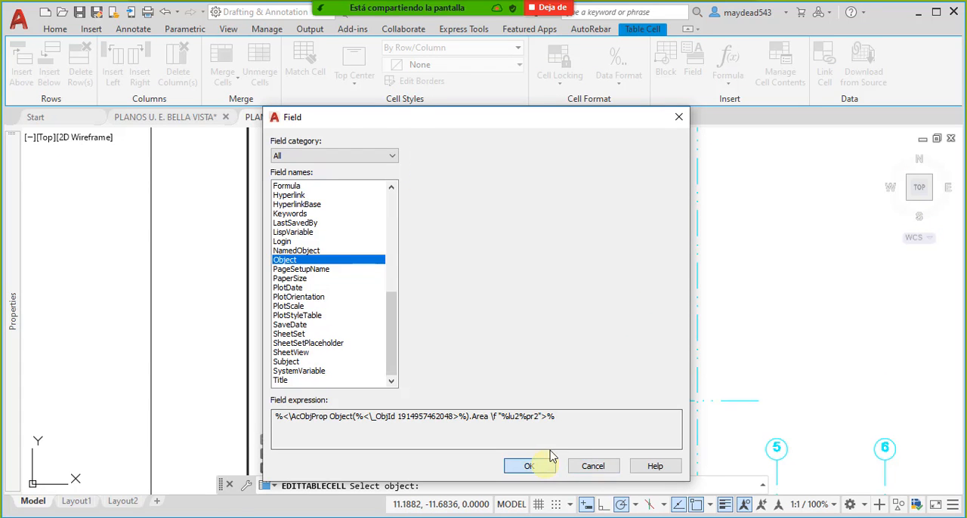
scroll(400, 367, down, 5)
scroll(243, 295, up, 6)
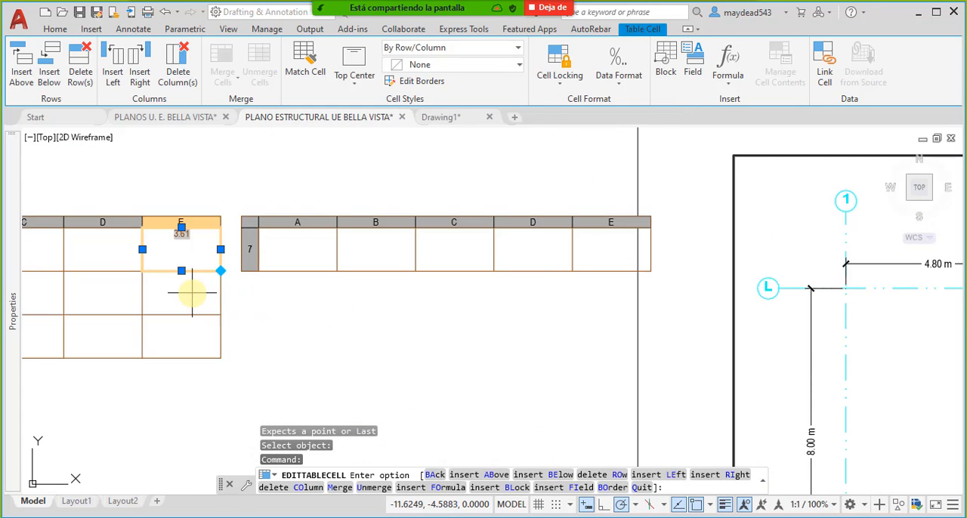
key(Escape)
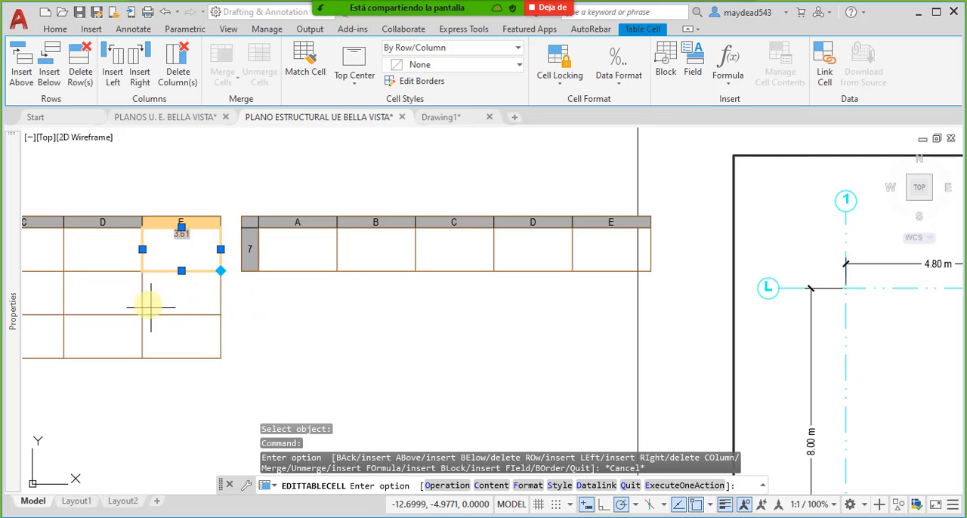
mouse_move(150, 306)
middle_down()
mouse_move(382, 319)
mouse_move(454, 296)
middle_up()
key(Escape)
- Insert an Object field in subtotal cell E5 of the excavation table, linked to the Area of the P39 footing outline in Decimal format
click(461, 295)
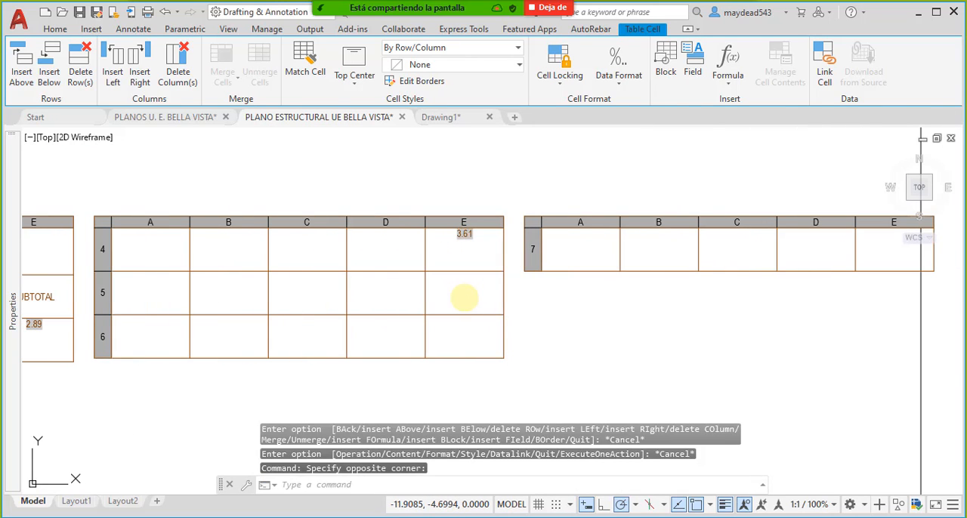
double_click(465, 296)
click(463, 300)
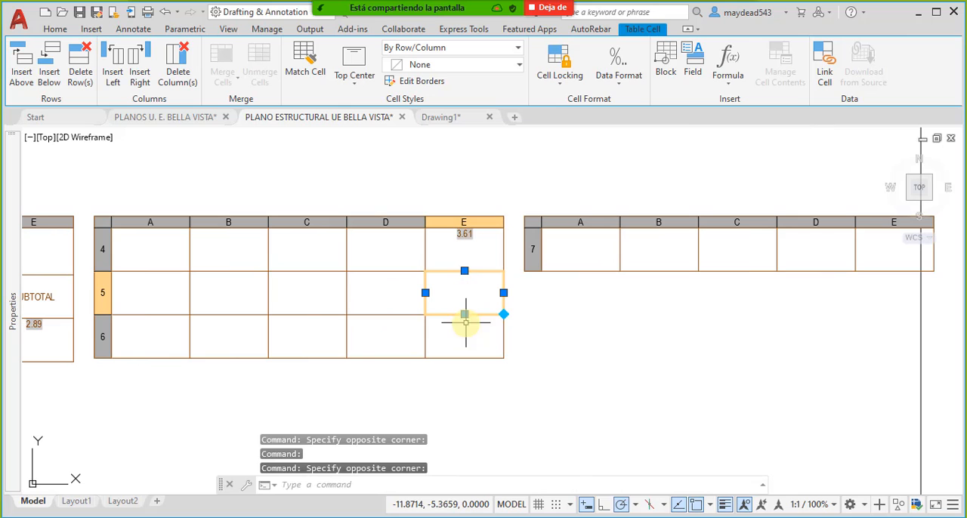
click(689, 75)
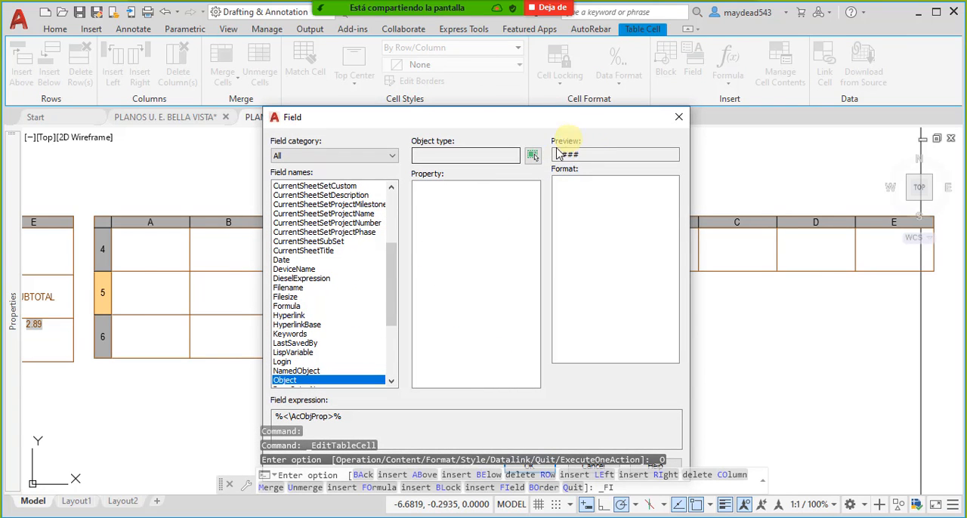
click(534, 158)
scroll(547, 277, down, 5)
scroll(611, 363, up, 6)
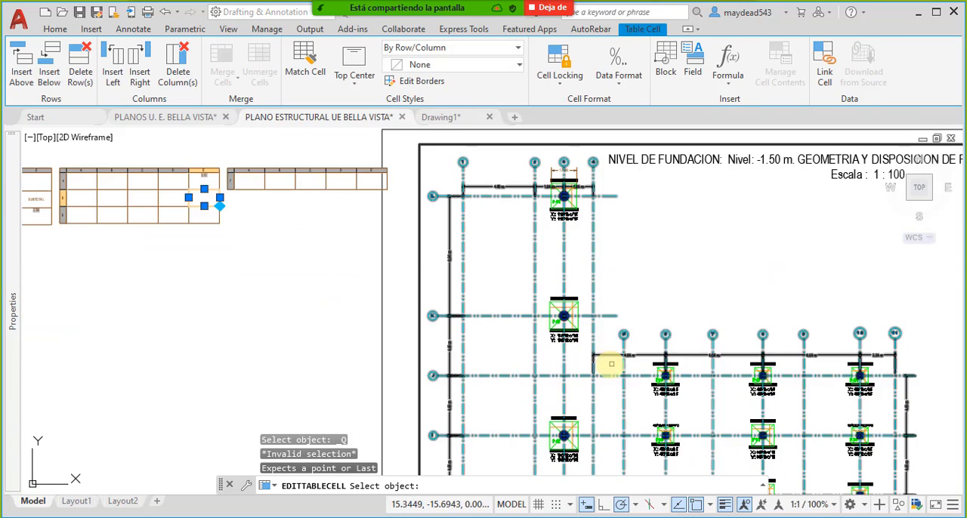
scroll(658, 378, up, 4)
click(685, 386)
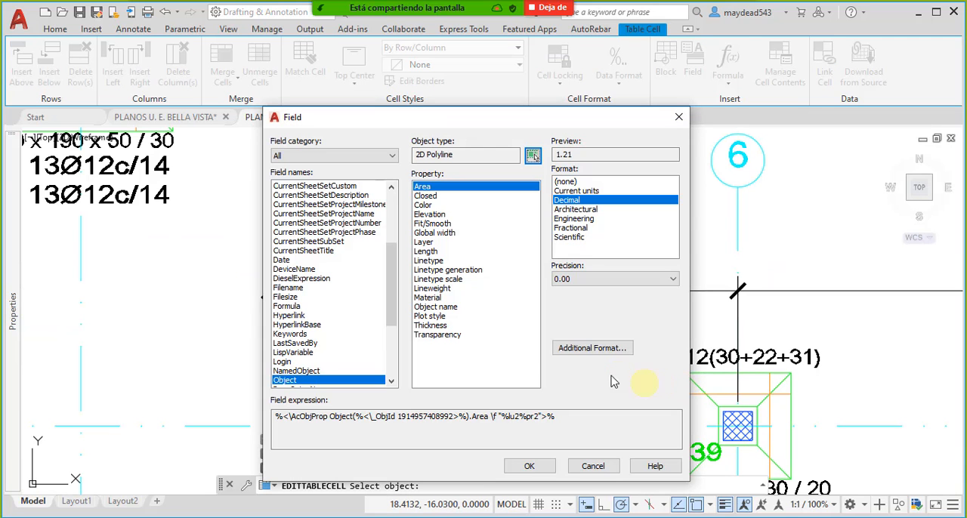
click(530, 465)
scroll(634, 370, down, 4)
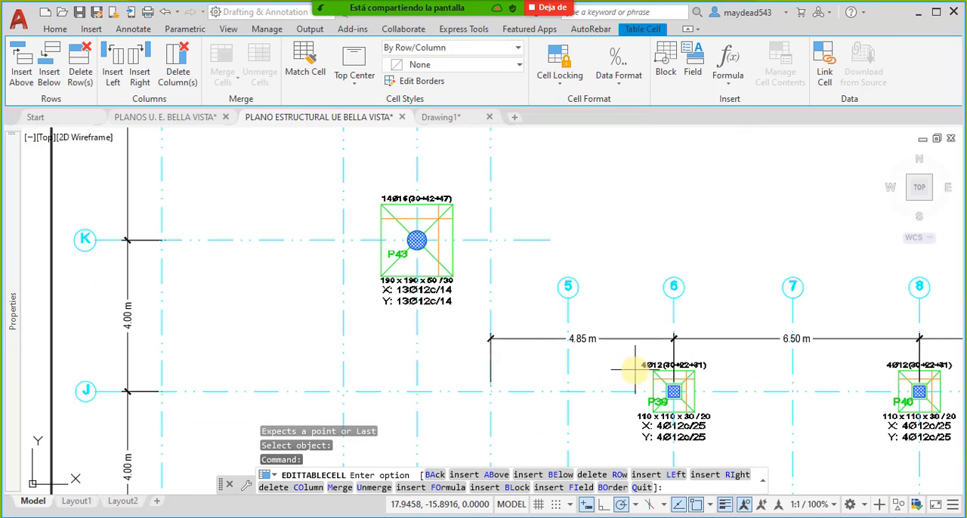
scroll(566, 339, down, 5)
scroll(280, 190, up, 5)
scroll(300, 244, up, 2)
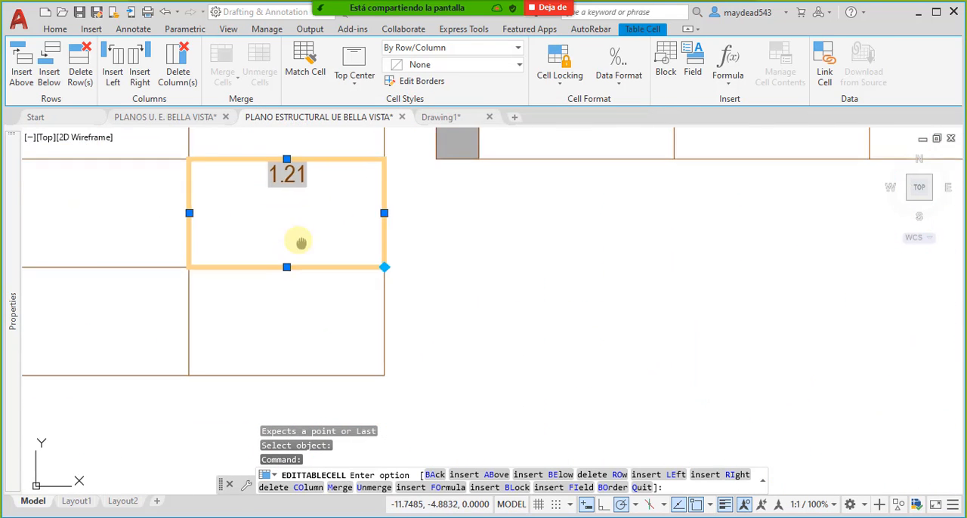
- Leave the excavation table's cell and examine the P44 footing on the FORMATO A1 foundation sheet and the copied footings beside it
scroll(424, 281, down, 1)
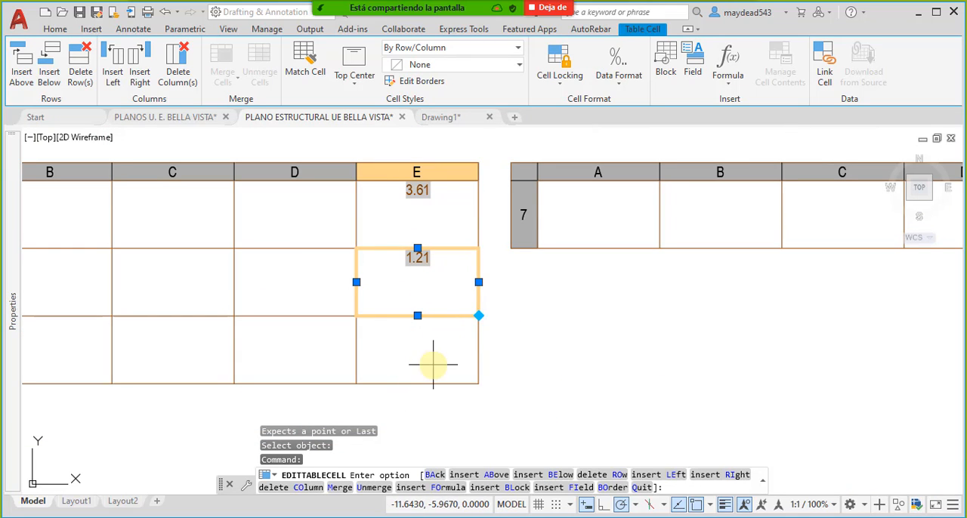
key(Escape)
key(Escape)
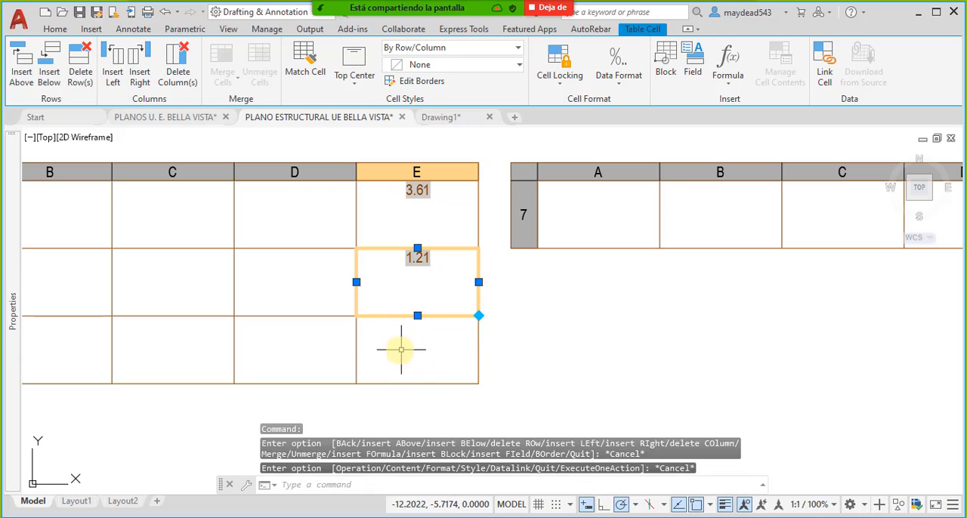
click(389, 332)
scroll(426, 324, down, 5)
scroll(658, 280, down, 3)
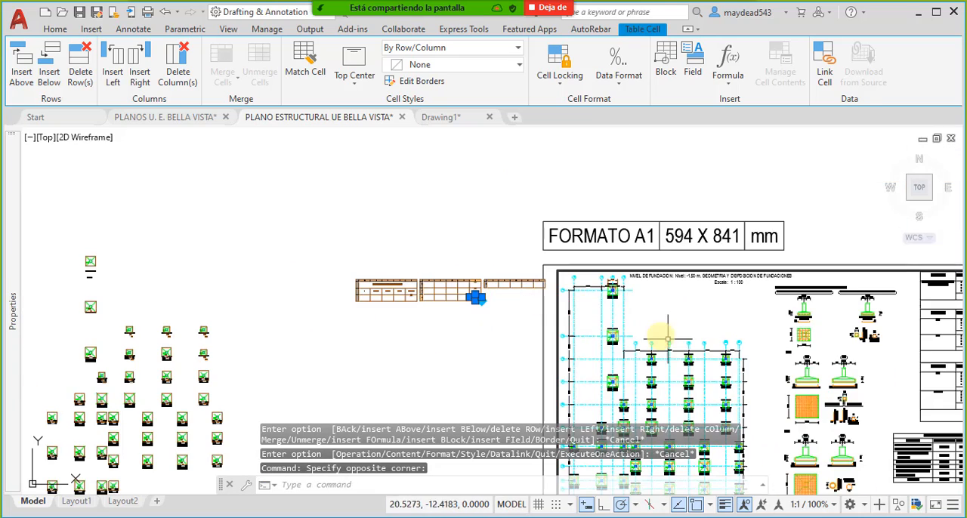
scroll(557, 234, up, 8)
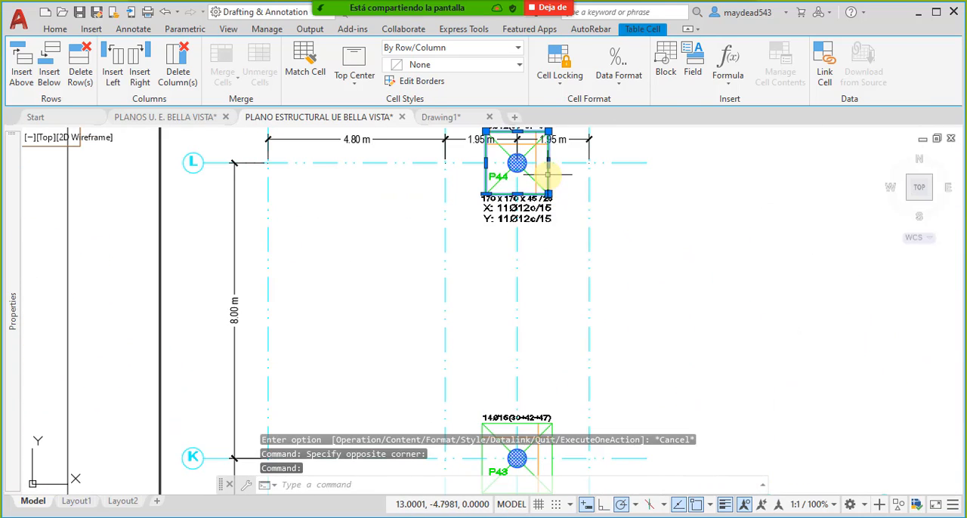
click(548, 174)
middle_drag(471, 201, 581, 253)
scroll(585, 249, down, 4)
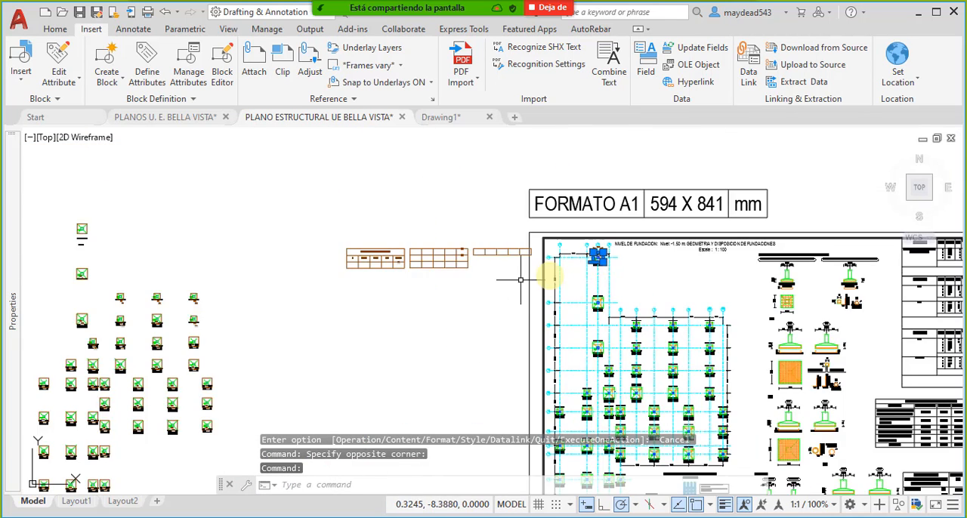
scroll(471, 326, up, 2)
scroll(287, 254, up, 3)
scroll(373, 265, up, 2)
key(Escape)
mouse_move(397, 185)
middle_down()
mouse_move(408, 232)
mouse_move(436, 272)
middle_up()
scroll(426, 277, up, 2)
scroll(462, 238, down, 4)
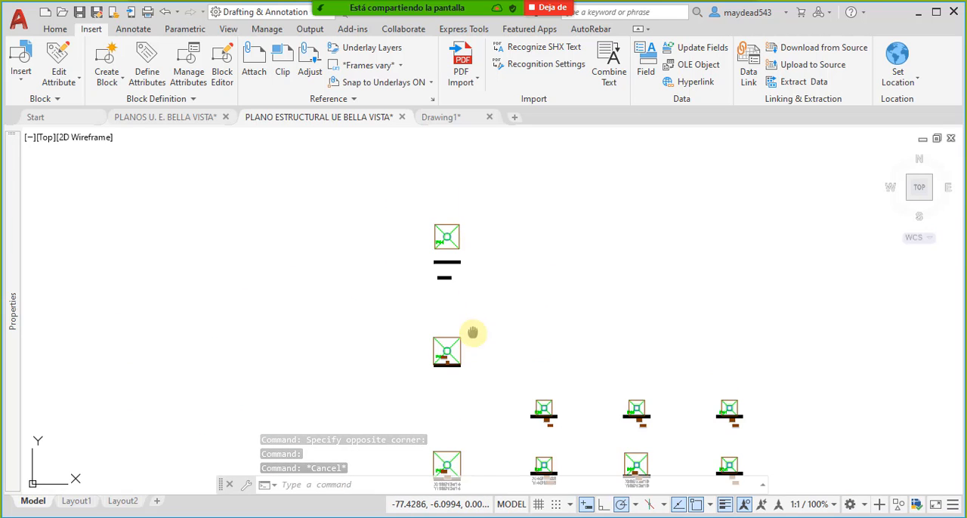
- Inspect the excavation perimeter blocks on the copied P43 and P39 footings, then clear the selection
middle_drag(472, 332, 449, 301)
scroll(452, 299, up, 4)
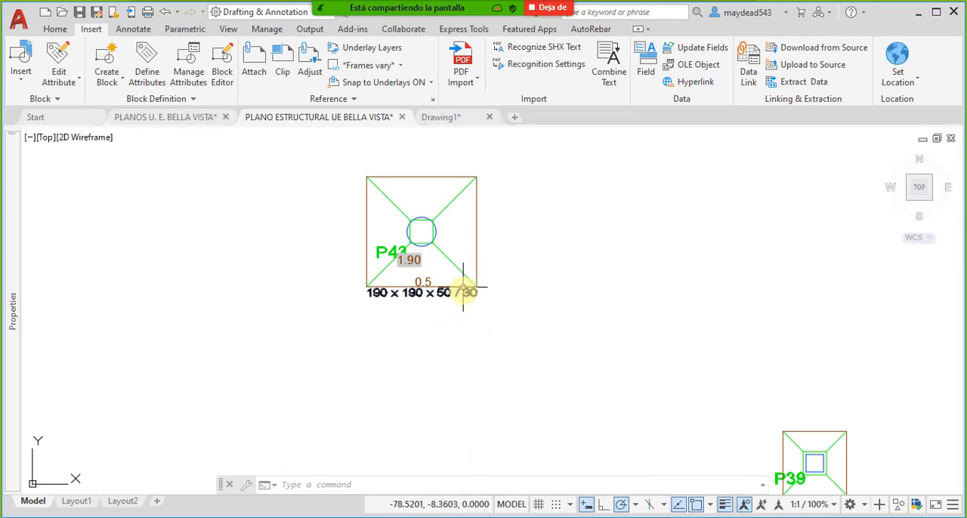
mouse_move(477, 250)
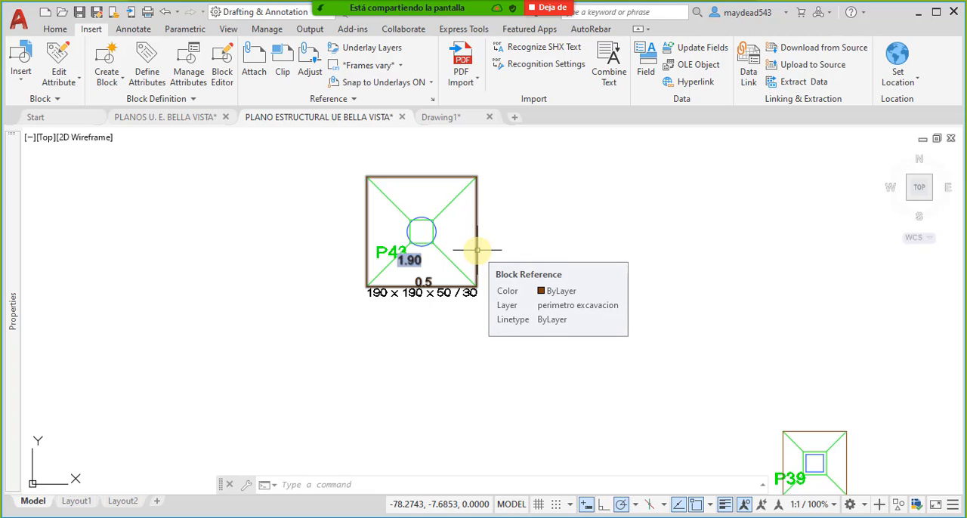
click(477, 250)
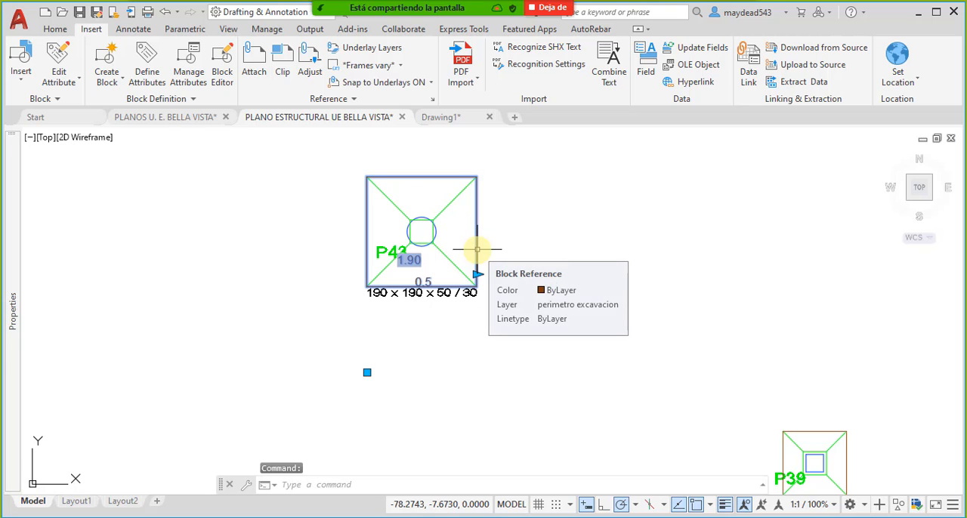
middle_drag(604, 358, 485, 276)
middle_drag(651, 330, 532, 284)
scroll(586, 310, up, 2)
click(566, 274)
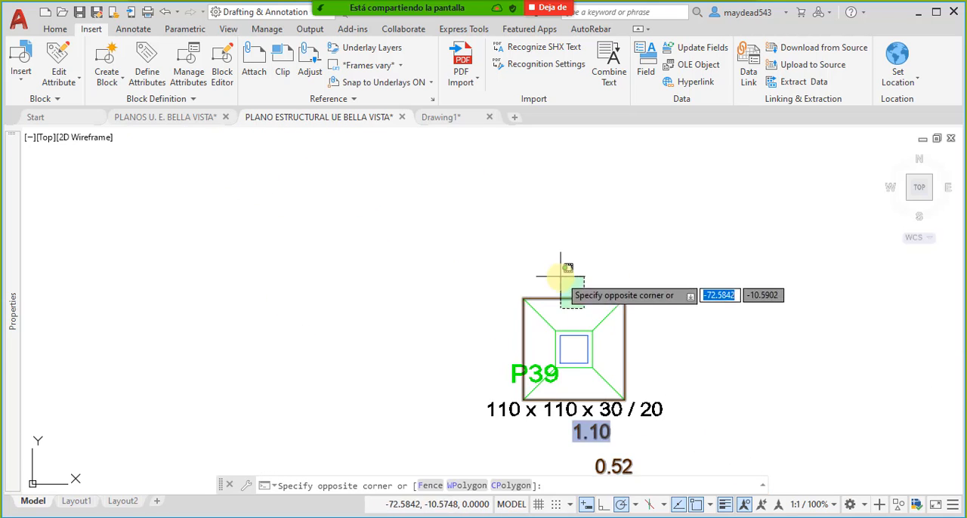
middle_drag(602, 323, 563, 278)
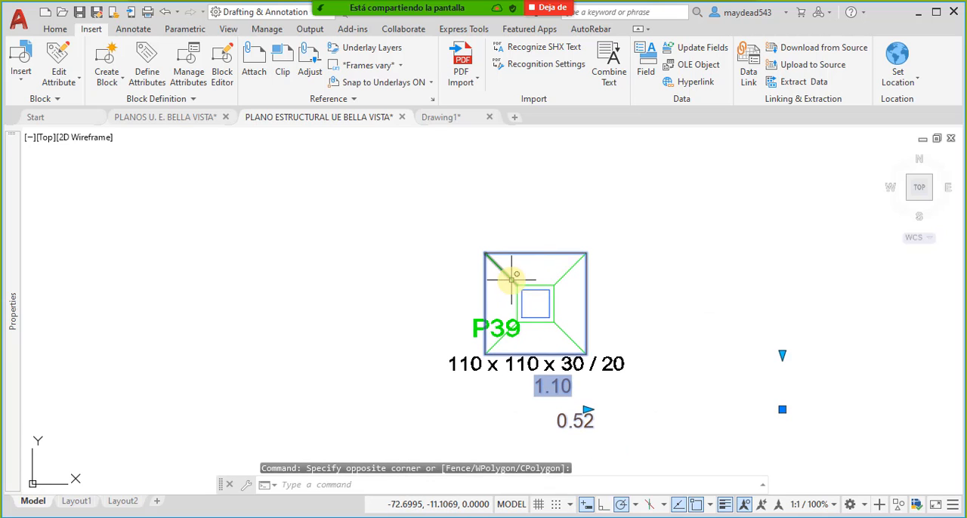
key(Escape)
scroll(560, 295, down, 4)
middle_drag(356, 273, 506, 366)
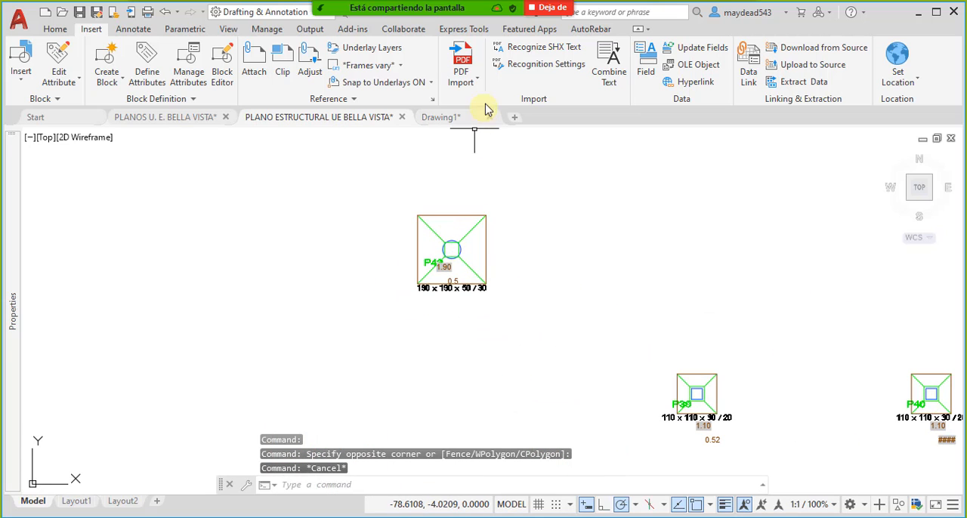
- Start a new data extraction saved over DATOS 1.dxe, using the current drawing as the data source
click(125, 30)
mouse_move(763, 89)
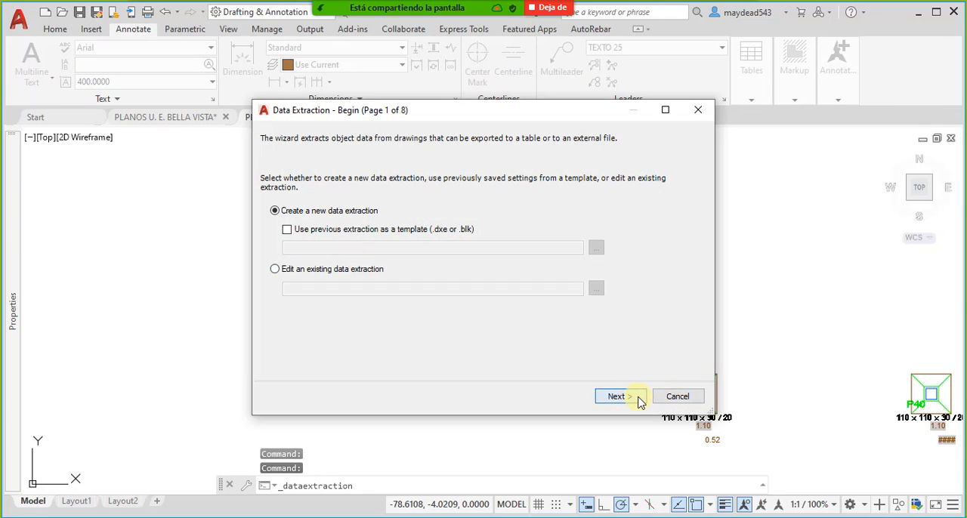
click(638, 400)
double_click(400, 176)
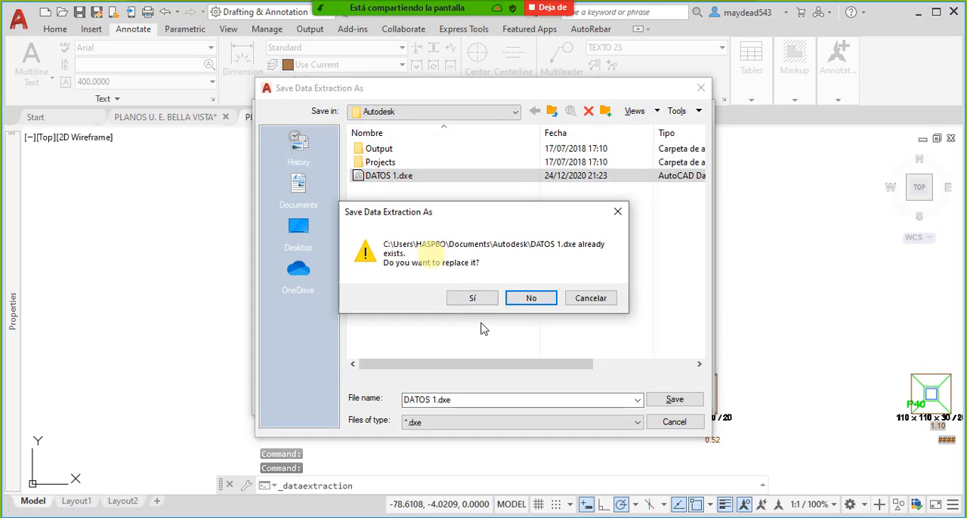
click(472, 298)
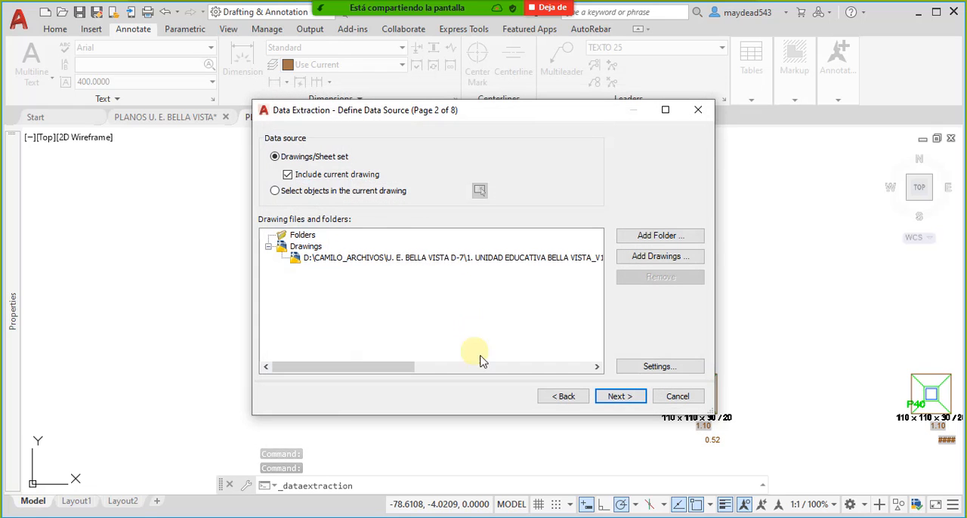
click(639, 397)
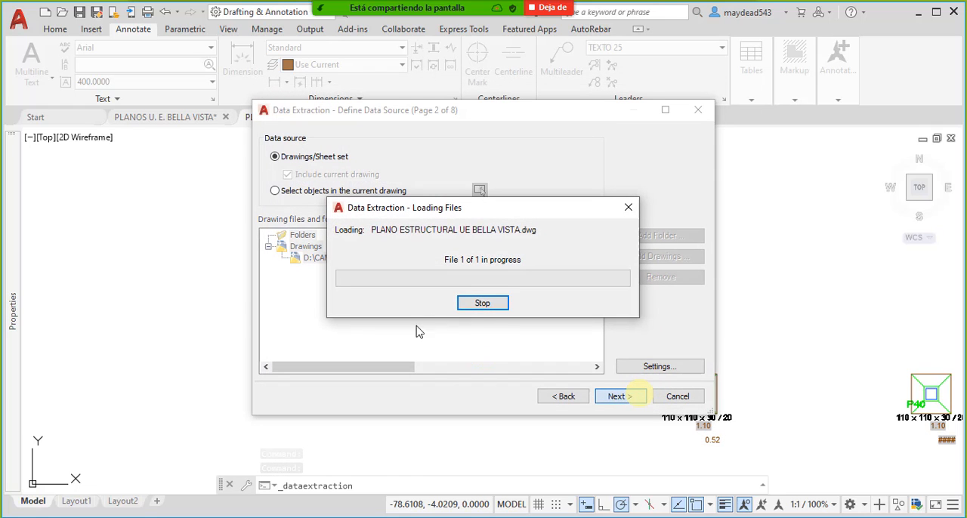
click(488, 309)
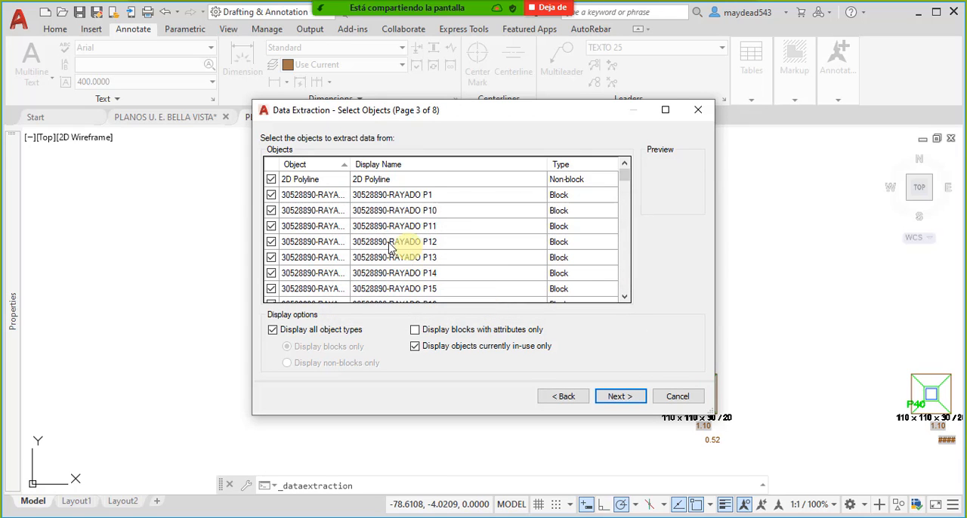
- Exclude all objects from the extraction except the Perimetro Excavacion ZApatas block
click(318, 183)
right_click(317, 182)
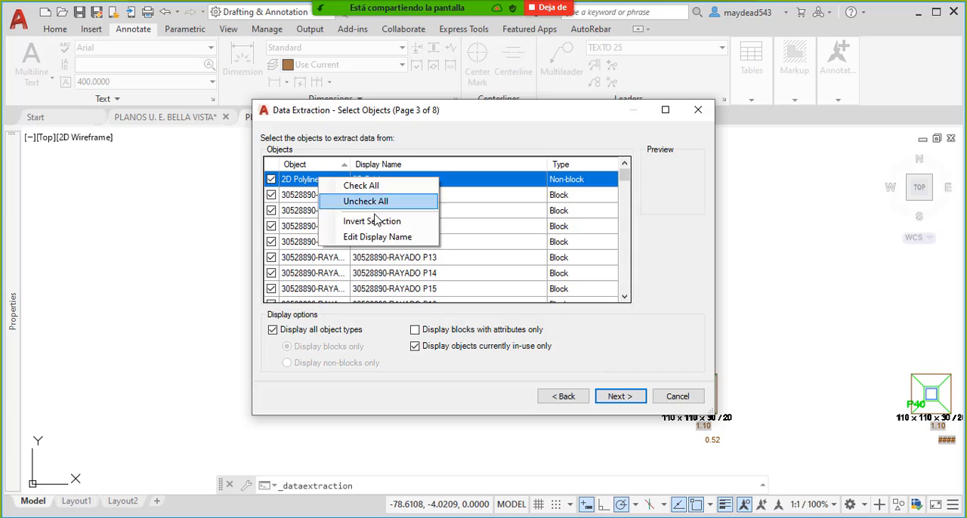
click(382, 201)
scroll(338, 246, down, 5)
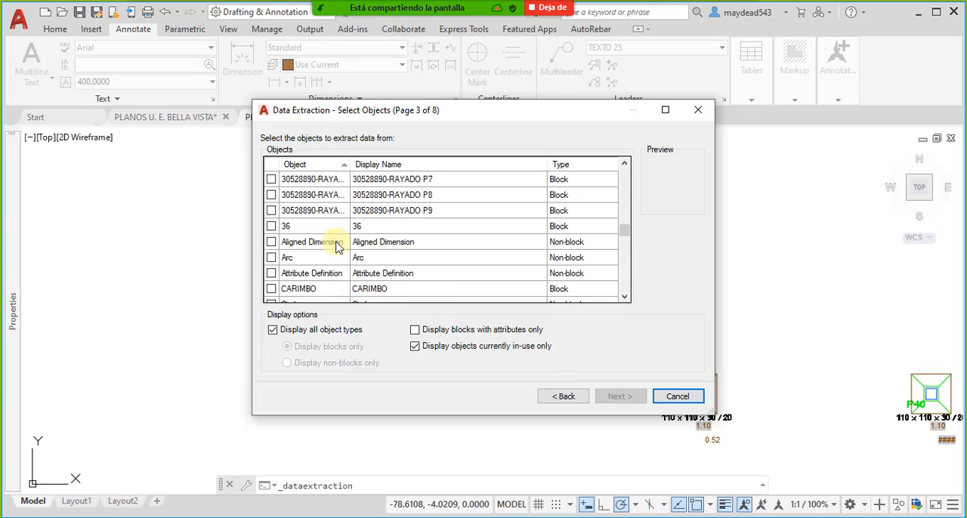
scroll(317, 272, down, 2)
scroll(333, 231, down, 7)
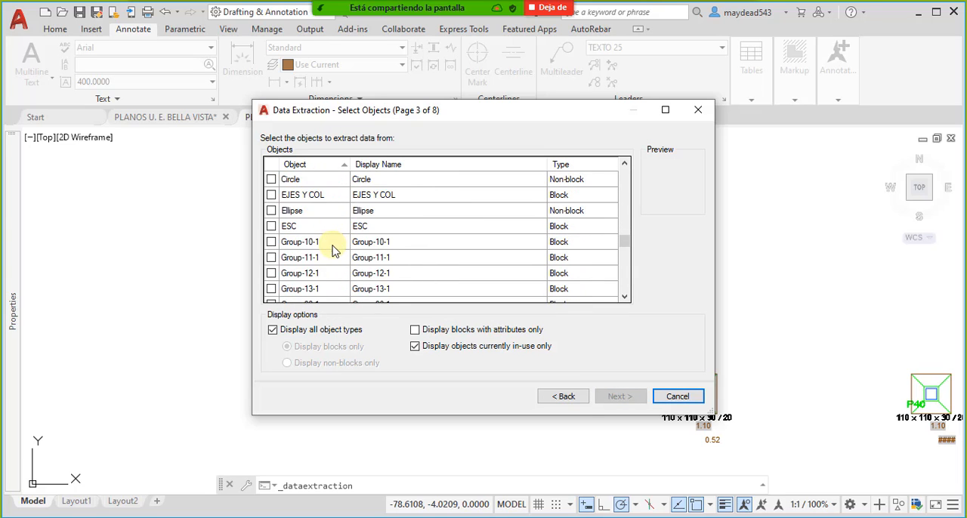
scroll(321, 225, up, 1)
click(271, 226)
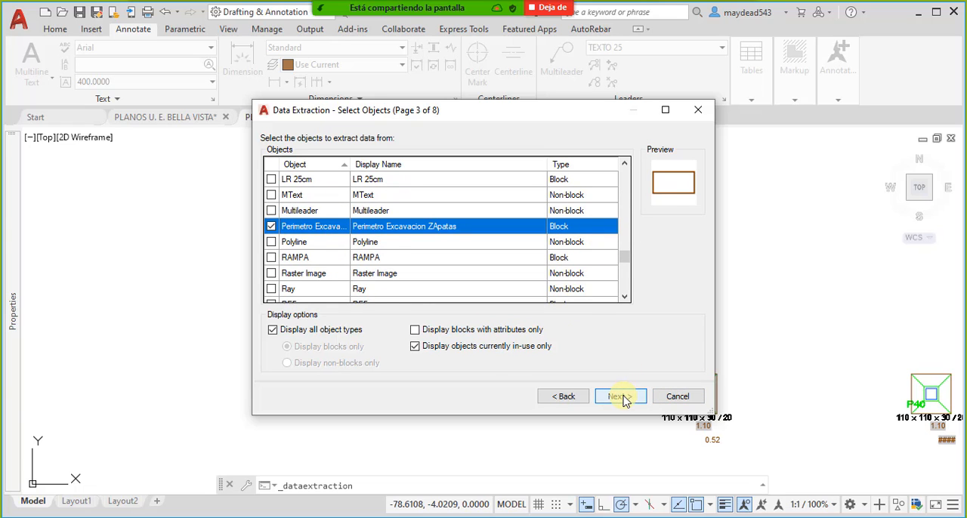
click(622, 397)
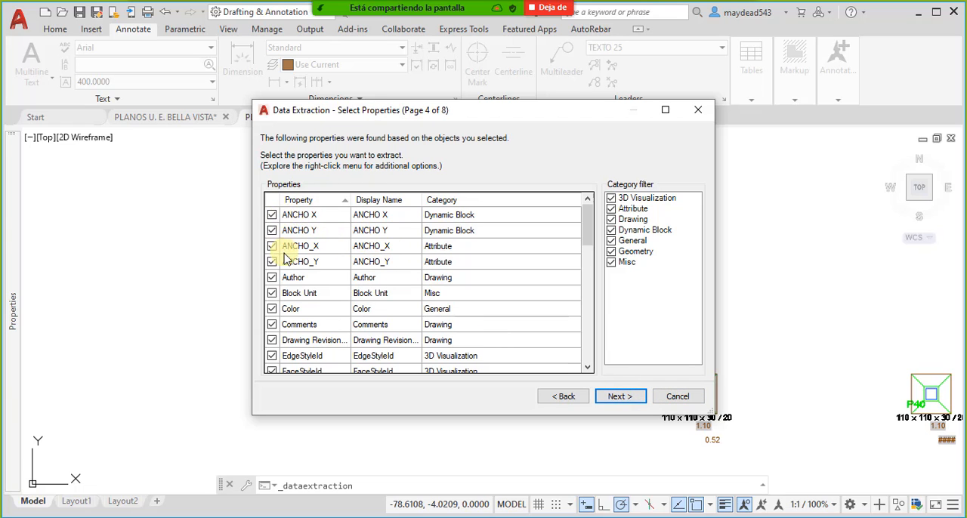
- Limit the extracted properties to the dynamic block parameters ANCHO X and ANCHO Y
right_click(317, 219)
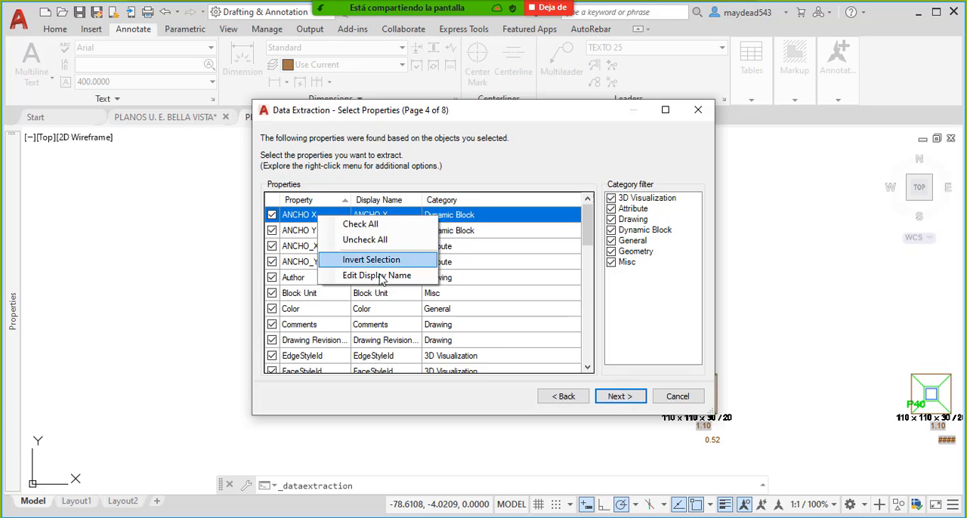
click(349, 239)
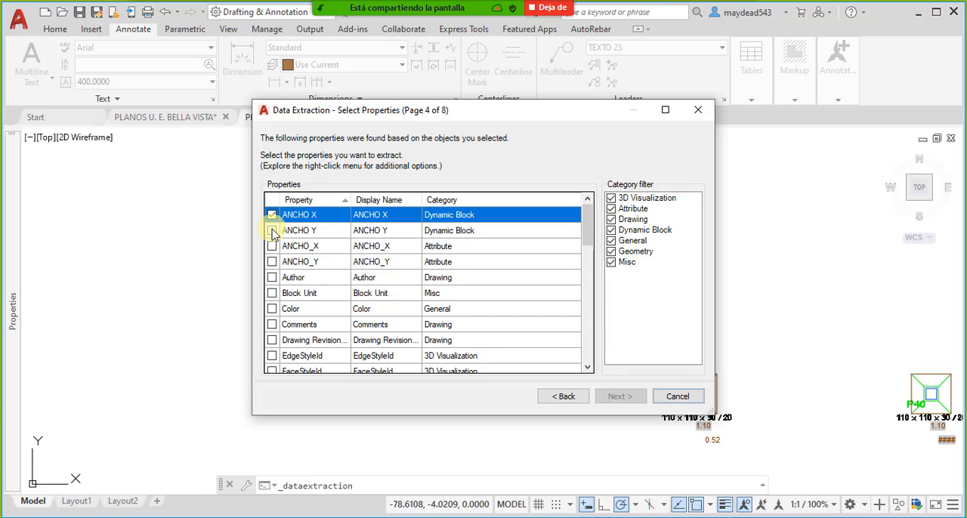
click(272, 231)
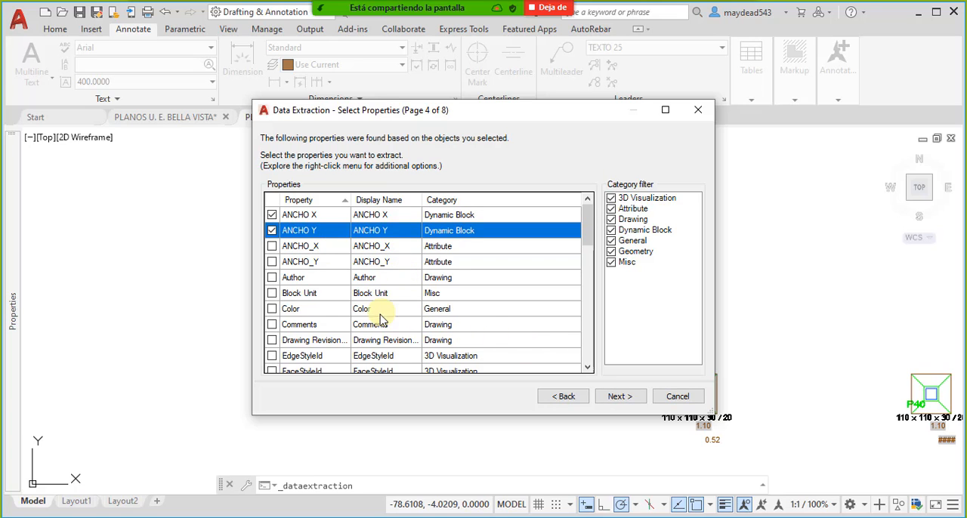
click(618, 397)
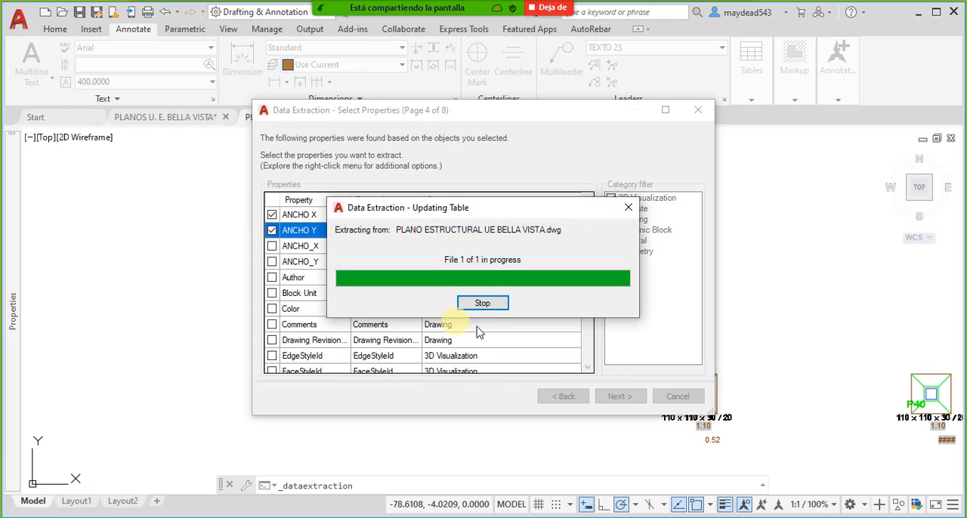
drag(450, 214, 529, 314)
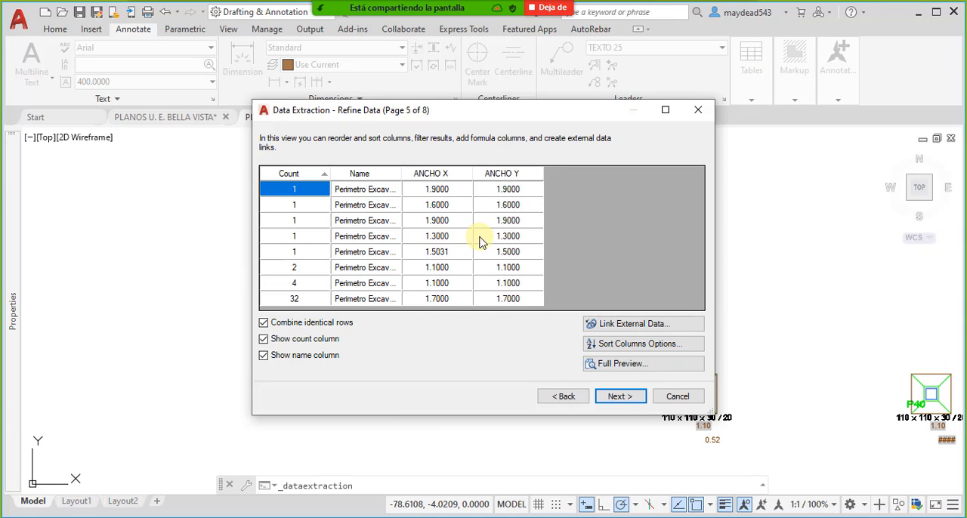
- Output the extraction as a Standard-style table in the drawing, placed in the empty space beside the copied P44 and P43 footings
click(615, 399)
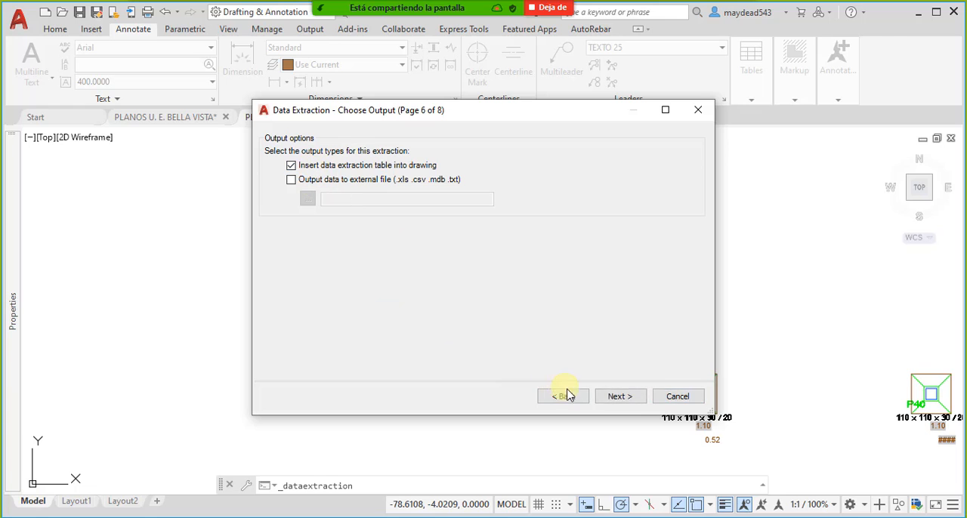
click(621, 397)
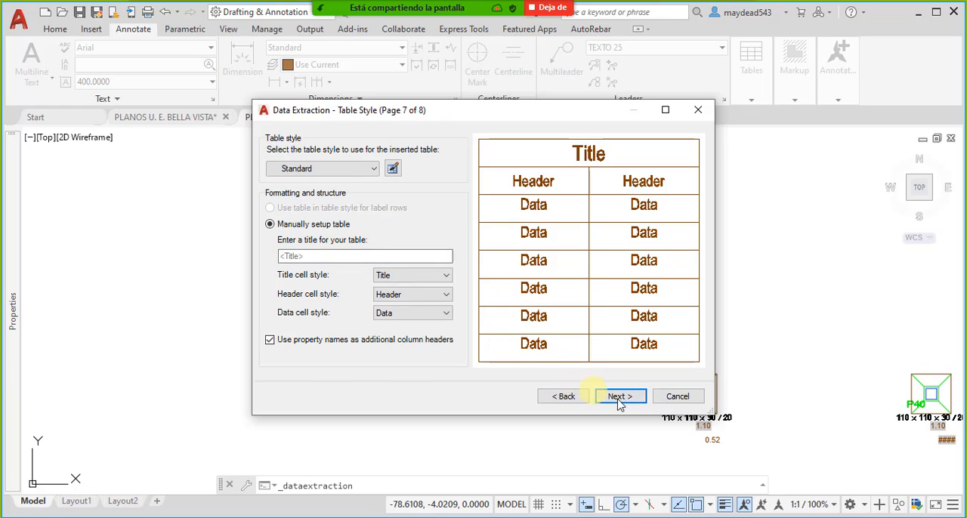
click(620, 400)
click(618, 396)
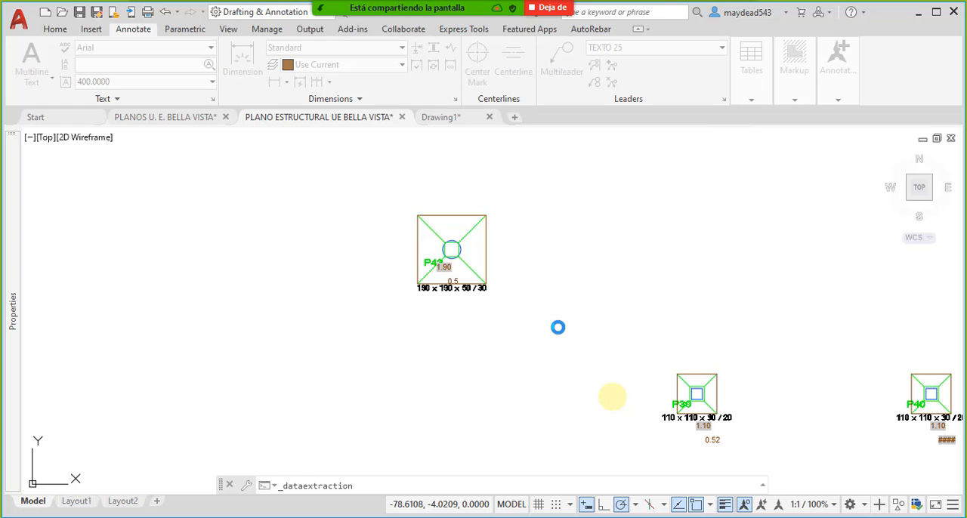
scroll(550, 319, down, 5)
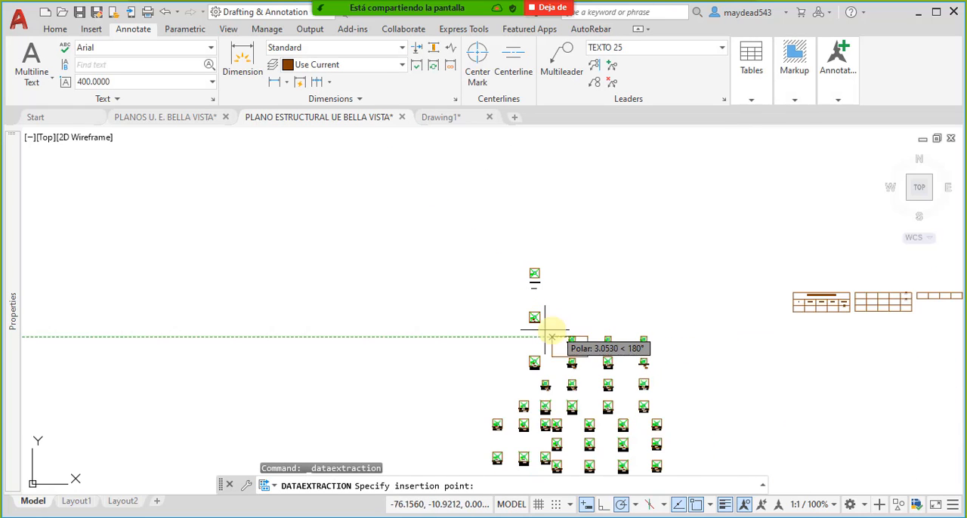
scroll(563, 302, up, 2)
click(603, 263)
scroll(665, 321, up, 4)
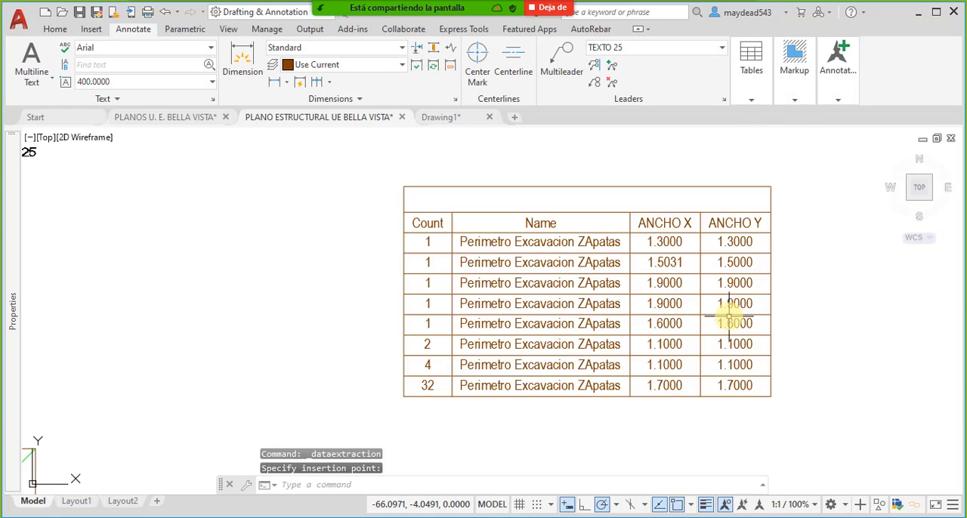
middle_drag(675, 325, 592, 286)
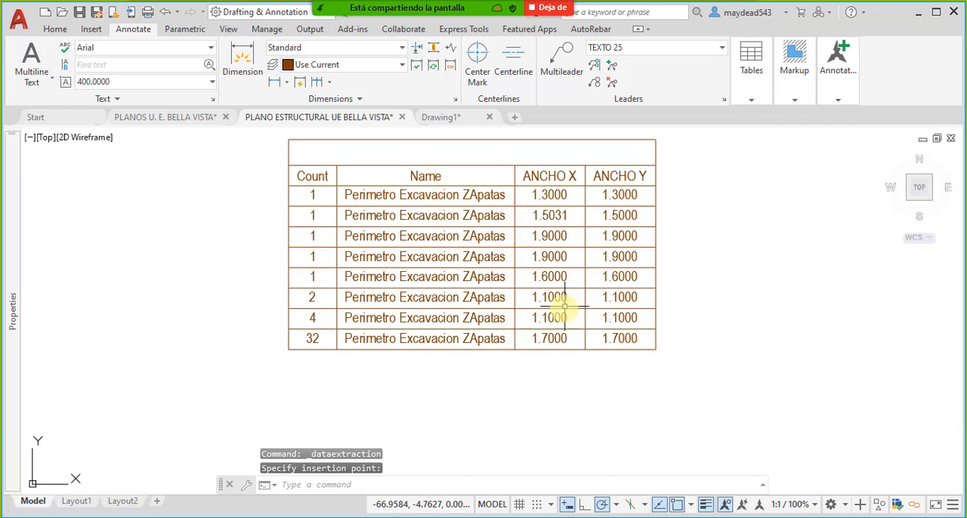
scroll(565, 305, down, 3)
scroll(552, 329, up, 4)
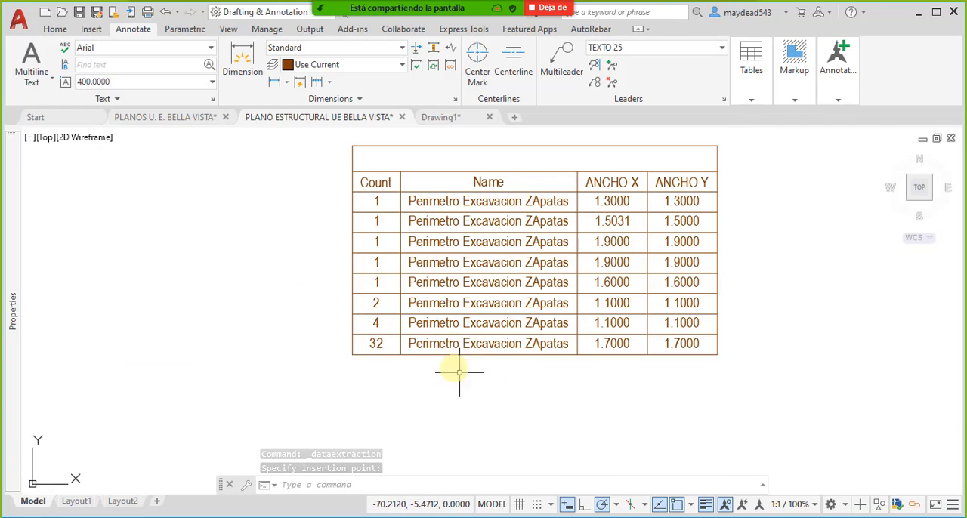
middle_drag(454, 367, 418, 328)
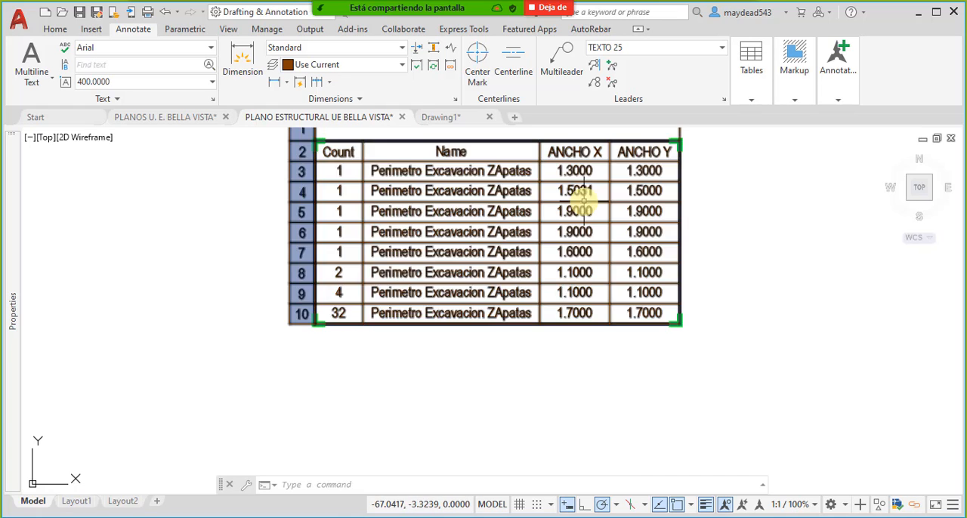
- Examine the extracted table's block counts and ANCHO X and ANCHO Y values, comparing them with the nearby footings
scroll(529, 191, down, 8)
scroll(514, 220, up, 15)
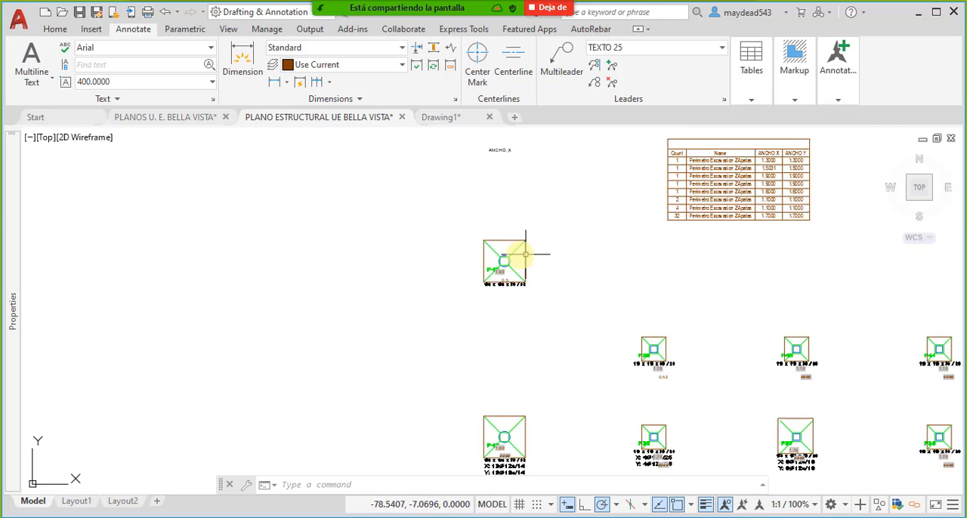
scroll(557, 194, down, 8)
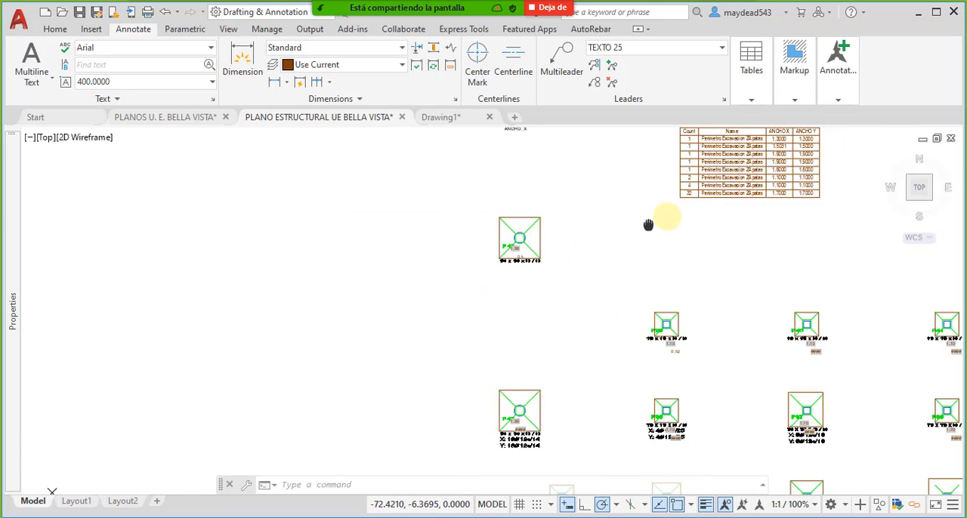
scroll(665, 226, up, 10)
middle_drag(671, 246, 666, 248)
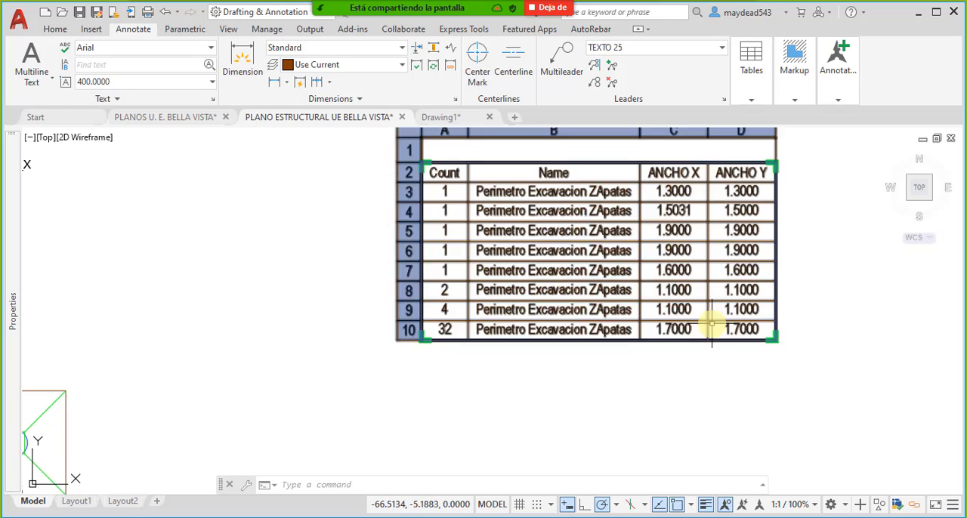
middle_drag(713, 328, 679, 284)
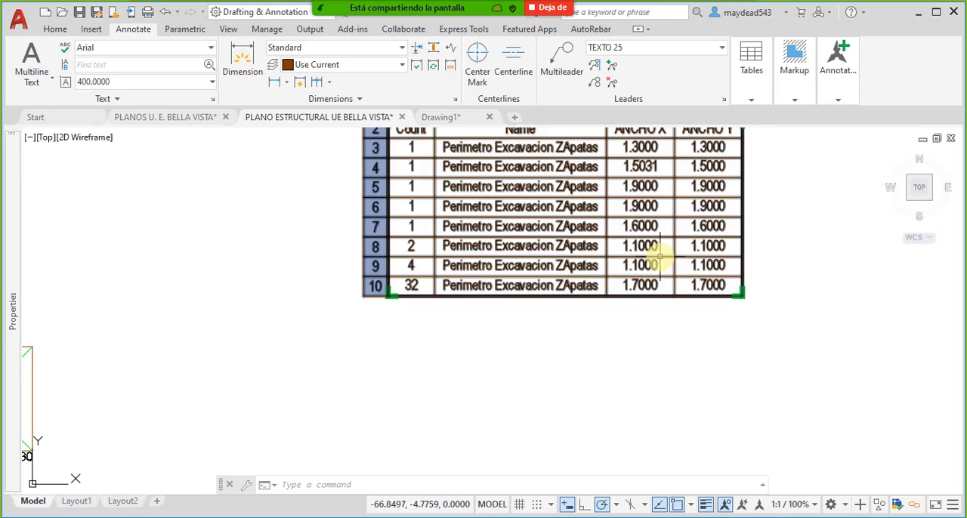
middle_drag(528, 261, 444, 264)
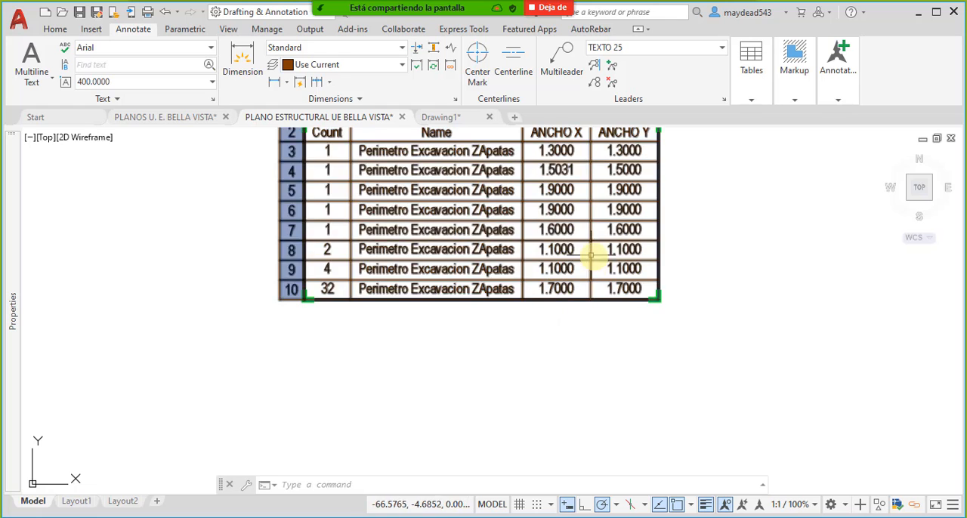
click(479, 248)
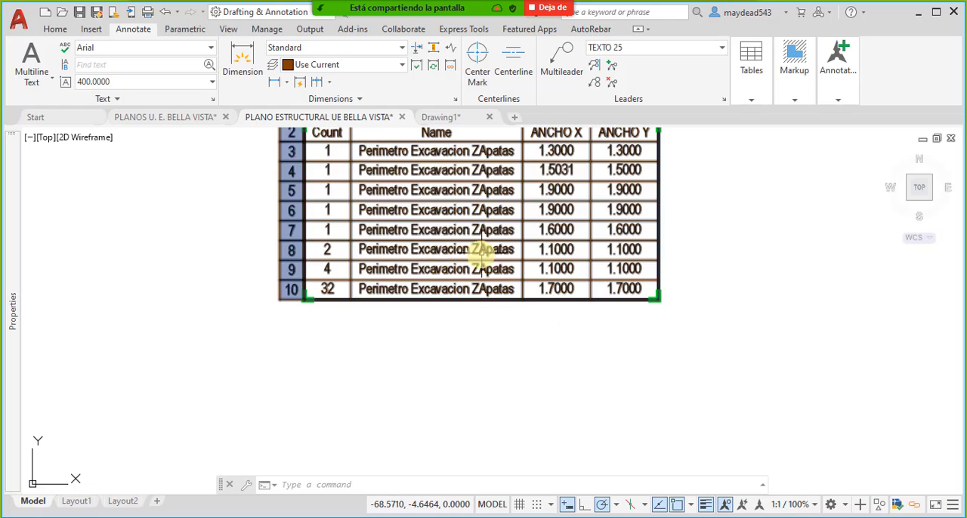
key(Escape)
scroll(540, 248, down, 8)
scroll(454, 249, up, 5)
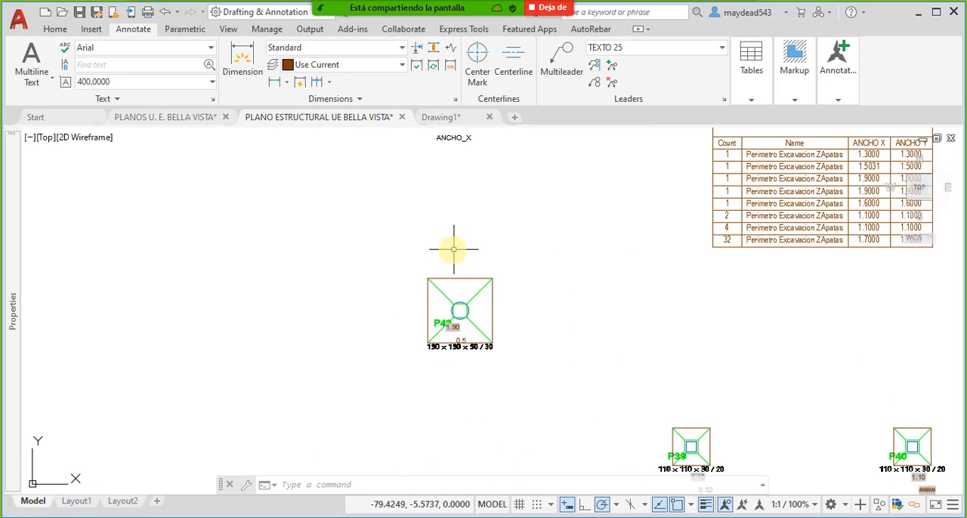
- Inspect the excavation outlines around the copied P43 and P44 footings to see which one is a dynamic block
click(492, 306)
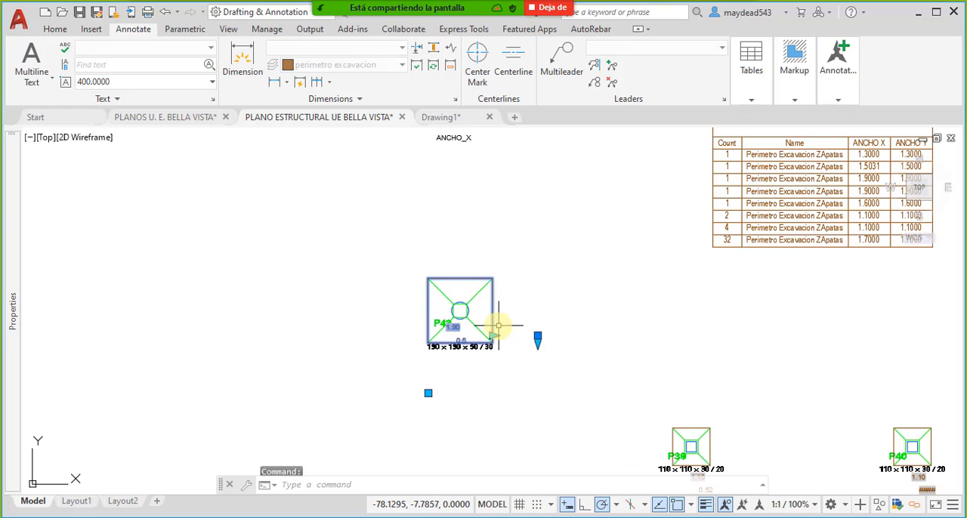
scroll(495, 329, up, 4)
scroll(496, 365, down, 5)
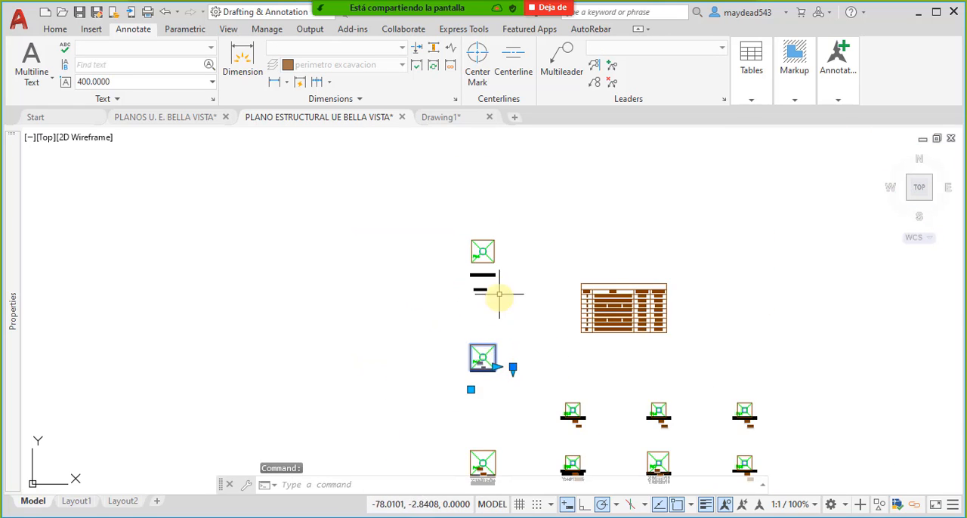
scroll(503, 291, up, 5)
key(Escape)
click(491, 242)
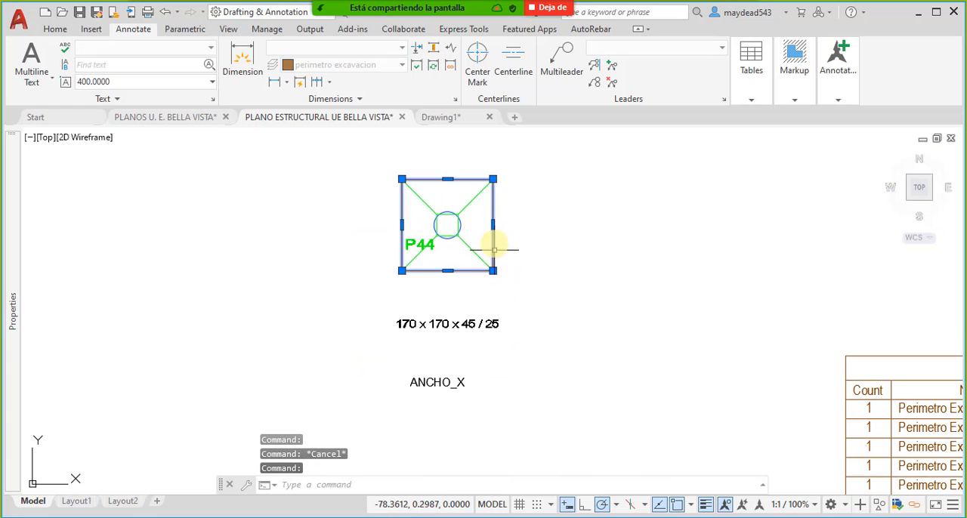
scroll(483, 219, up, 2)
key(Escape)
scroll(507, 317, down, 5)
scroll(516, 344, up, 5)
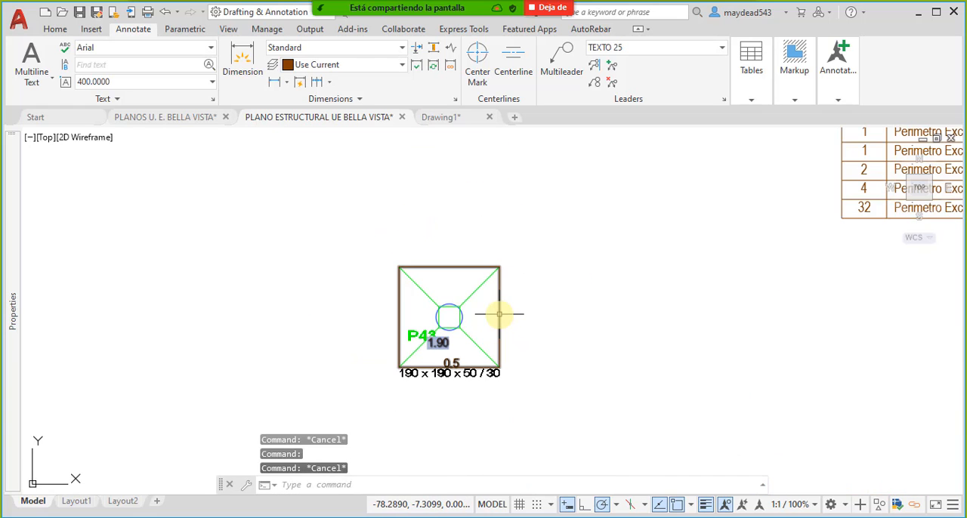
- Set both the horizontal and vertical widths of the copied P43 footing's excavation perimeter block to 1.9
click(499, 314)
scroll(501, 340, up, 5)
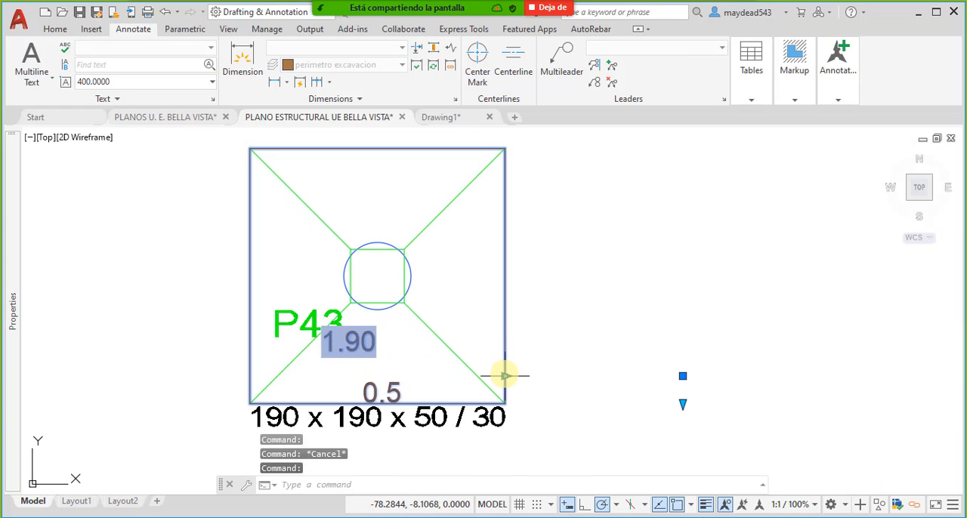
click(504, 376)
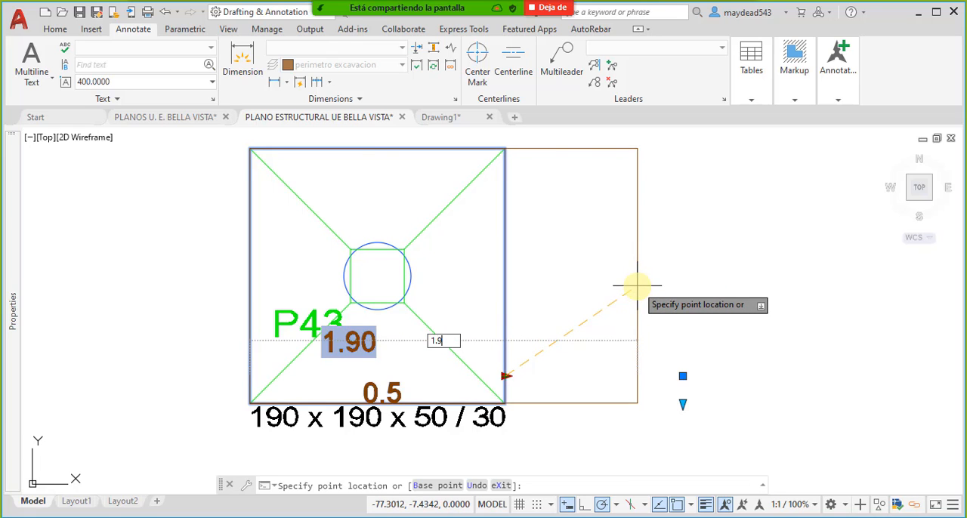
key(Return)
middle_drag(565, 359, 554, 278)
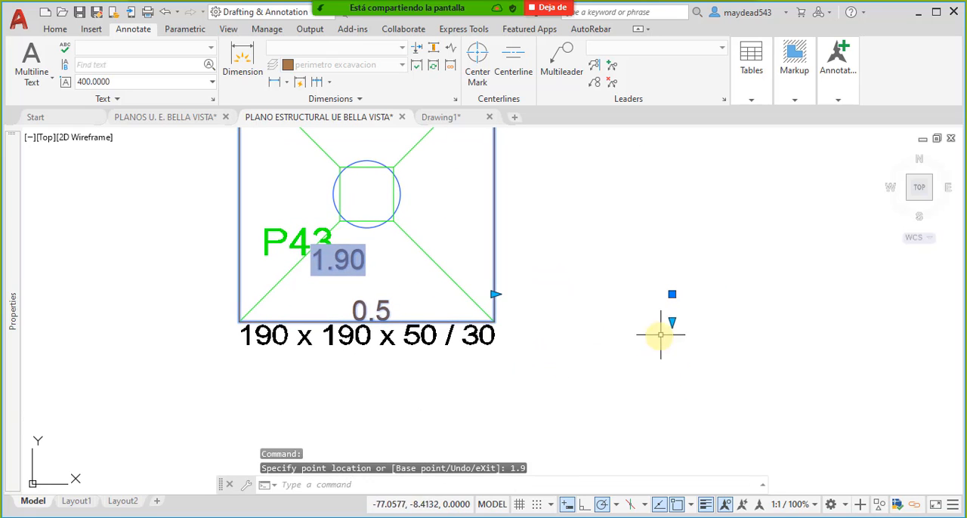
click(672, 324)
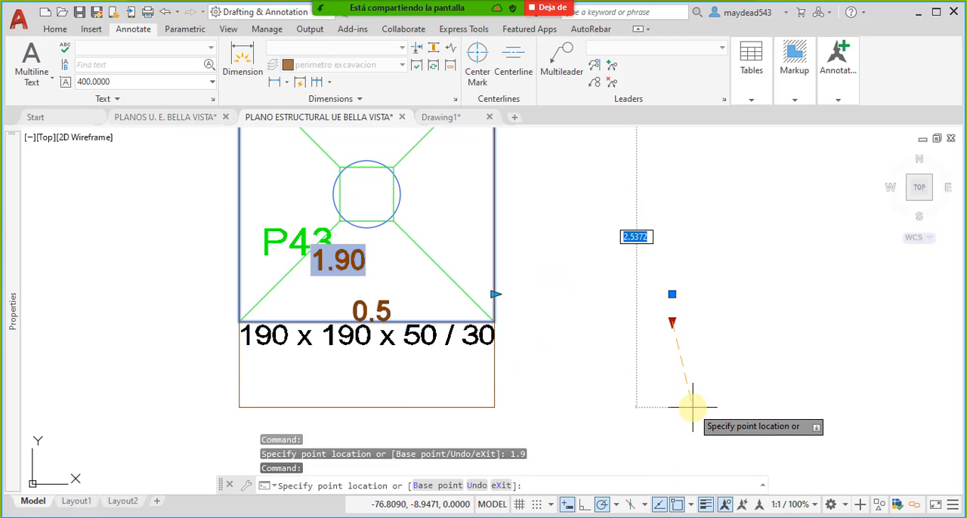
text(1.9)
key(Return)
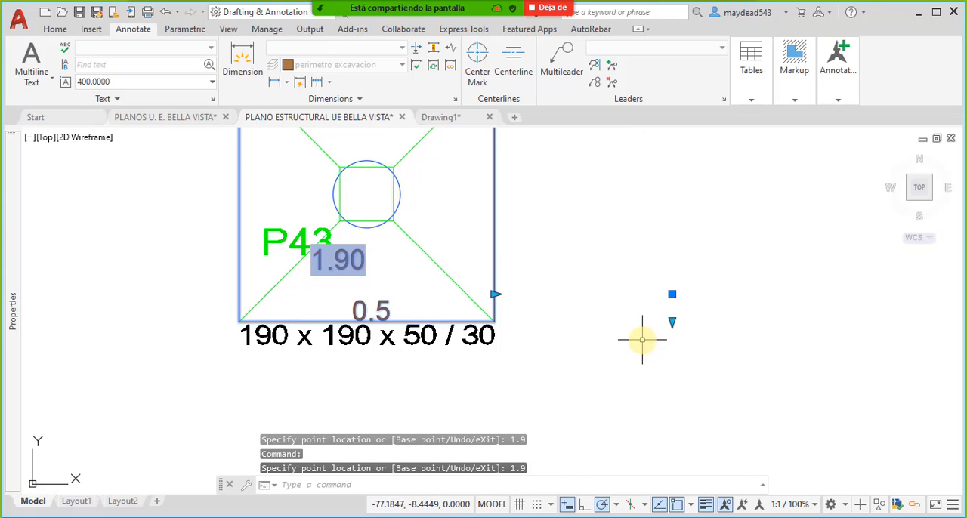
scroll(642, 341, down, 4)
key(Escape)
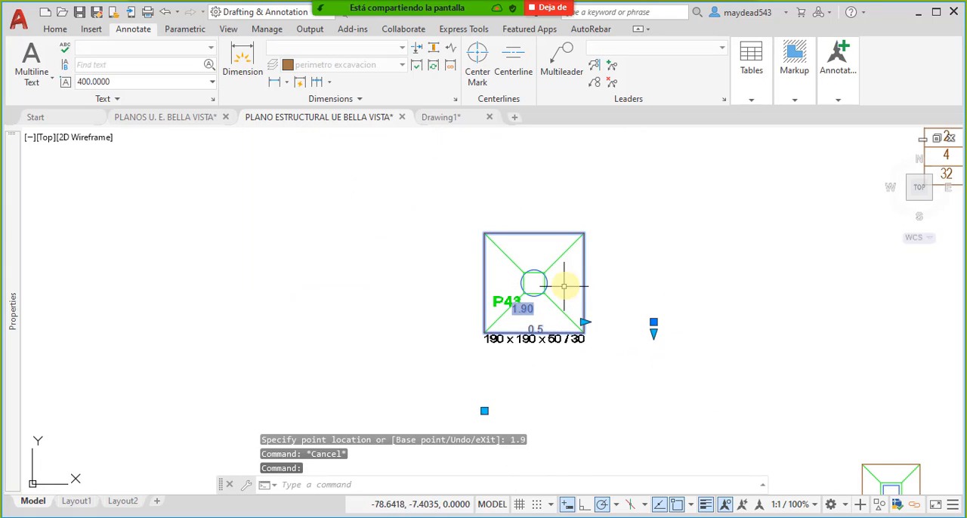
scroll(527, 258, down, 5)
key(Escape)
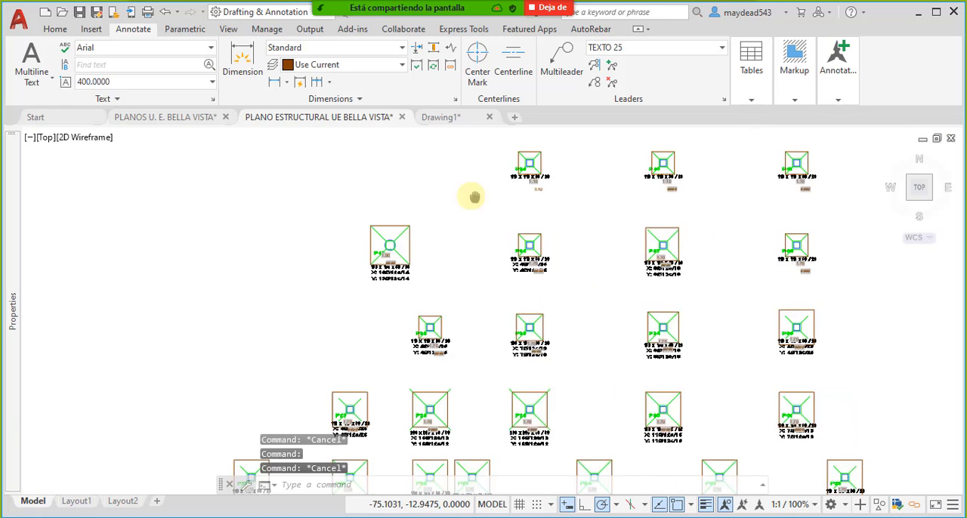
- Resize the excavation perimeter block at footing P1 to 1.1 by 1.1
scroll(471, 199, down, 2)
scroll(423, 408, up, 10)
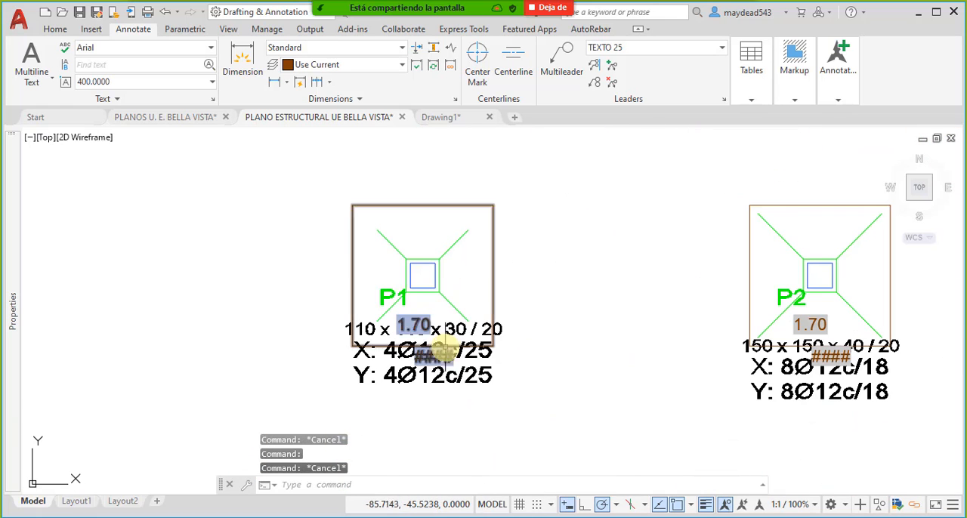
click(495, 278)
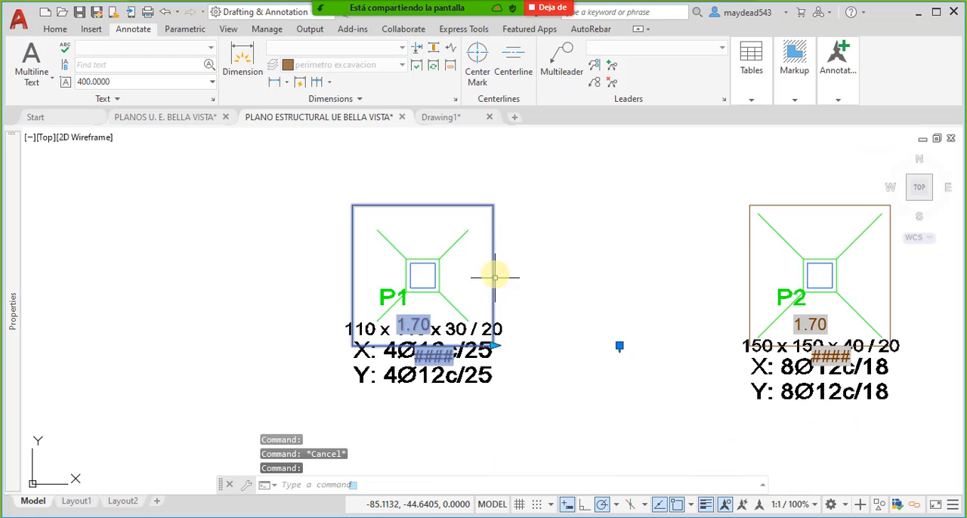
click(492, 348)
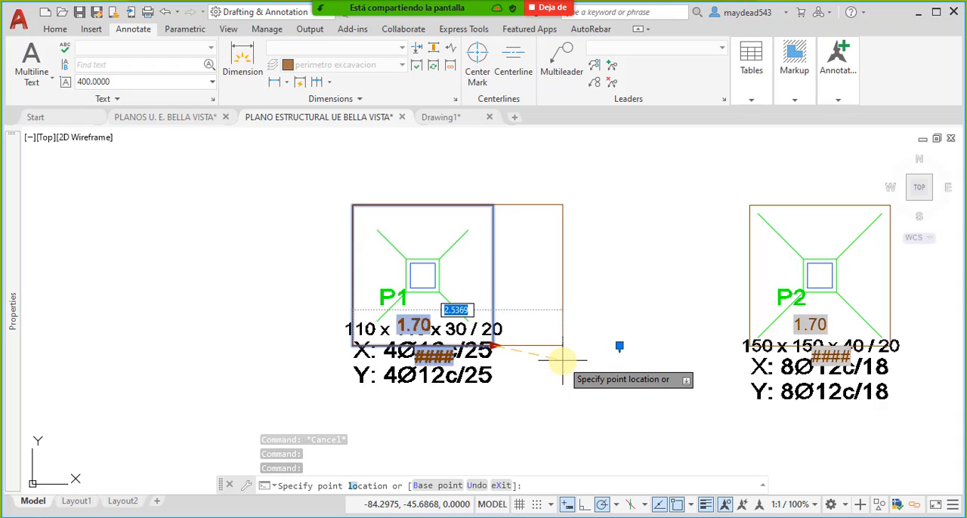
text(1.1)
key(Return)
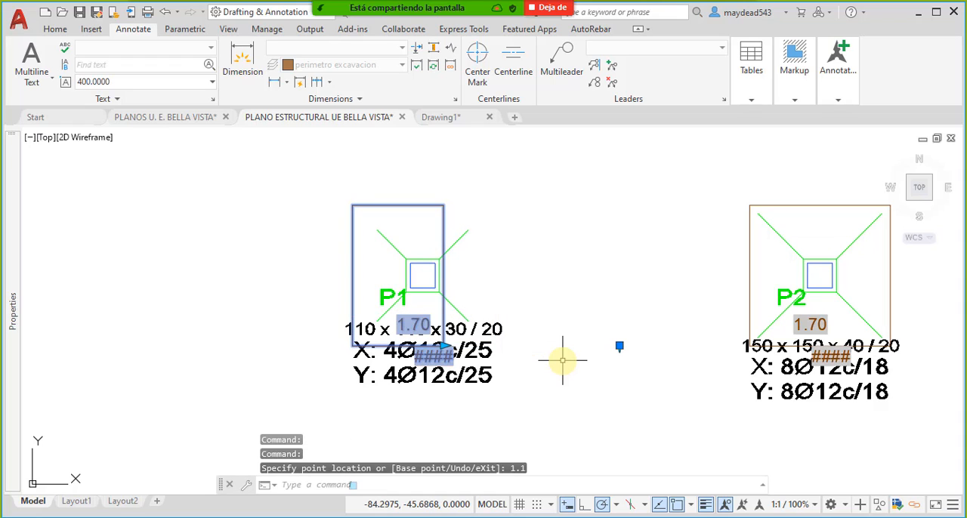
click(620, 347)
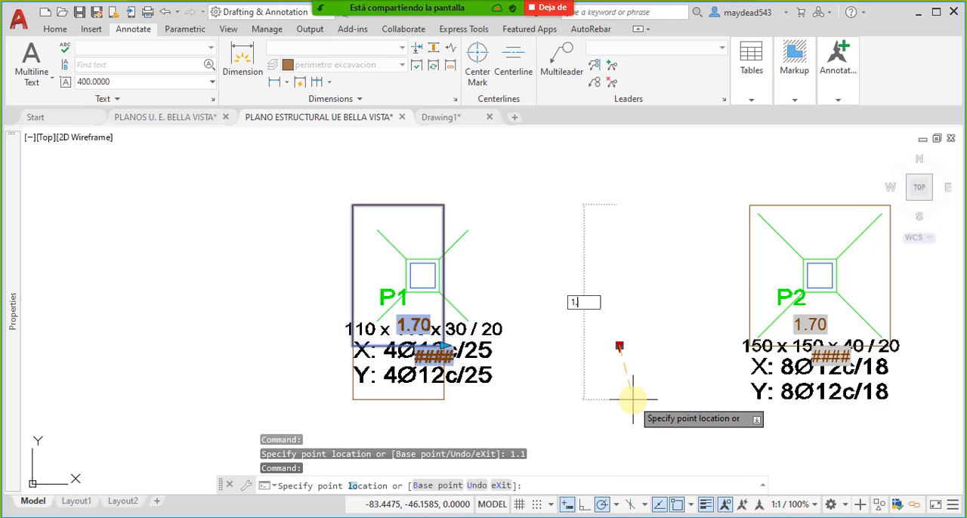
key(Escape)
- Move the P1 perimeter block so its upper-left corner meets the upper-left corner of the footing
click(352, 198)
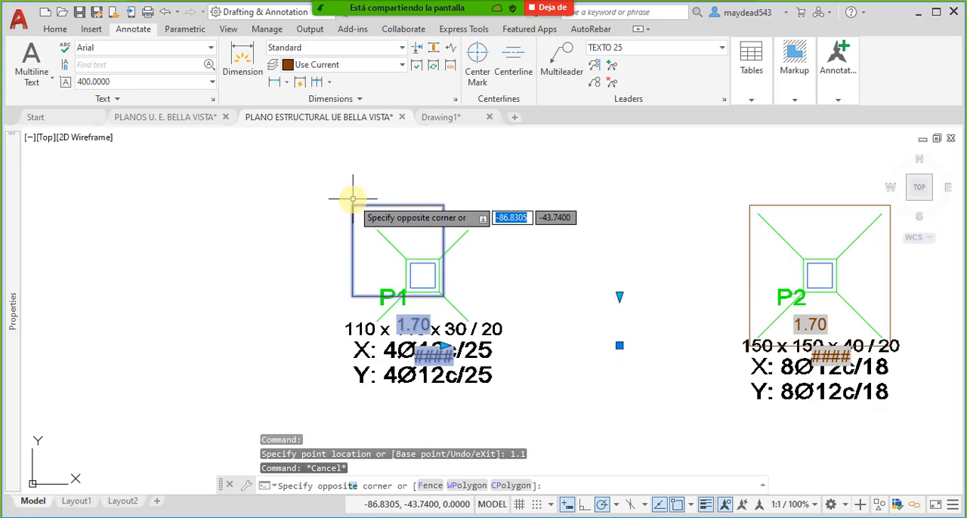
click(356, 319)
text(M)
key(Return)
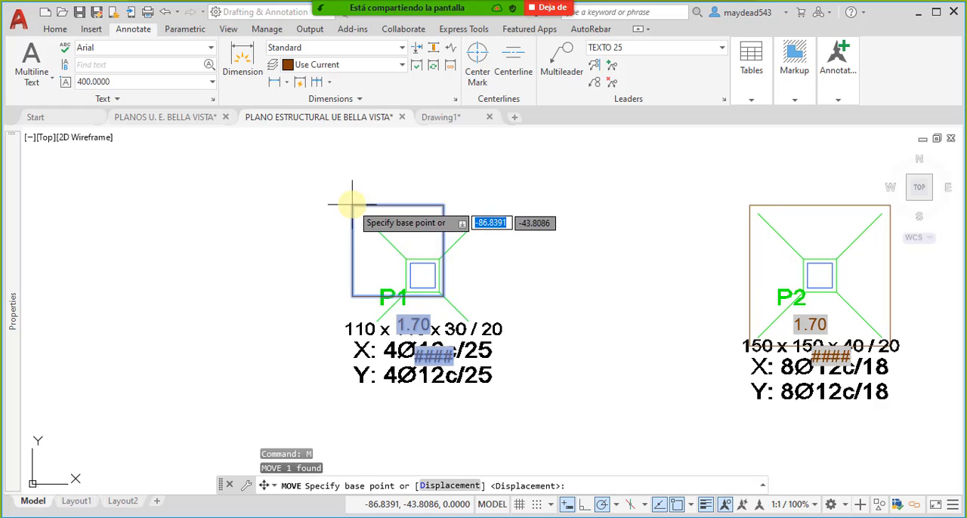
click(352, 204)
click(388, 225)
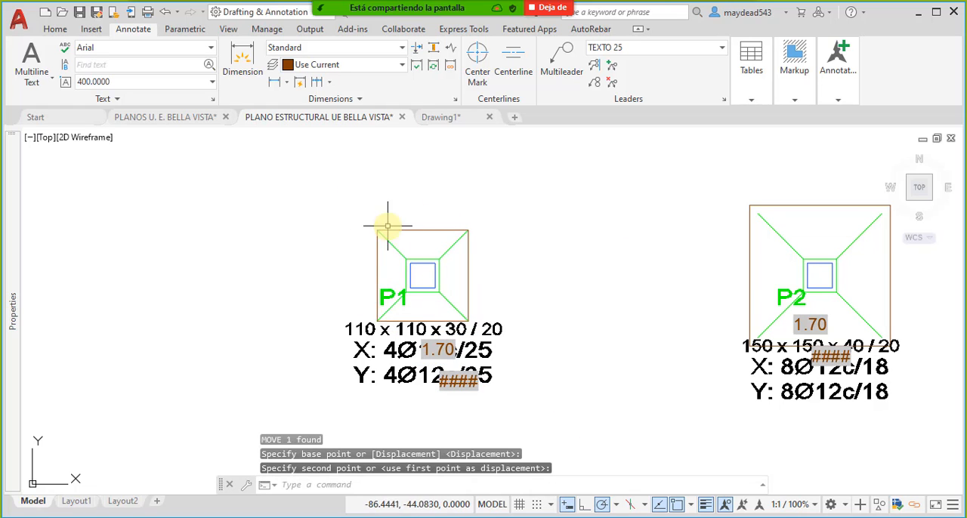
- Resize the excavation perimeter block at footing P2 to 1.5 by 1.5
middle_drag(667, 279, 417, 263)
click(667, 280)
click(642, 264)
middle_drag(686, 292, 622, 315)
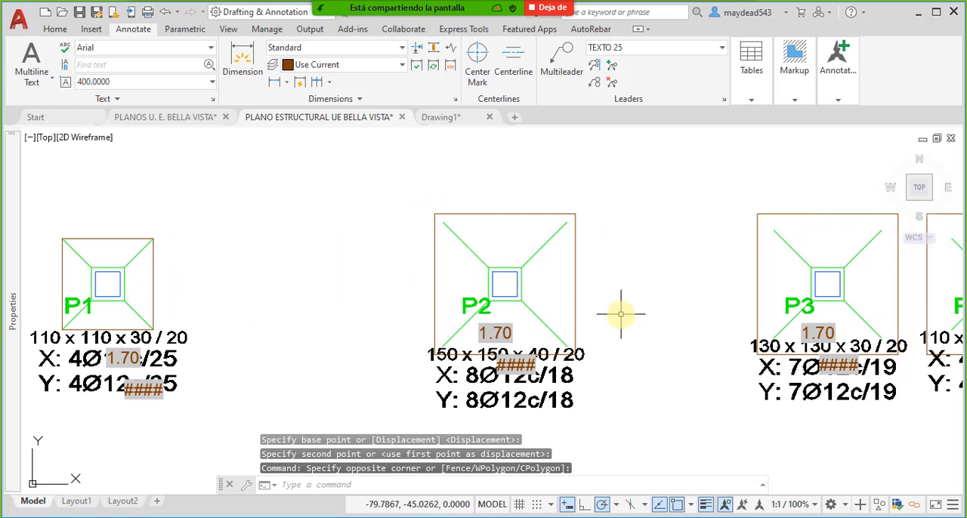
click(607, 313)
click(552, 283)
click(576, 353)
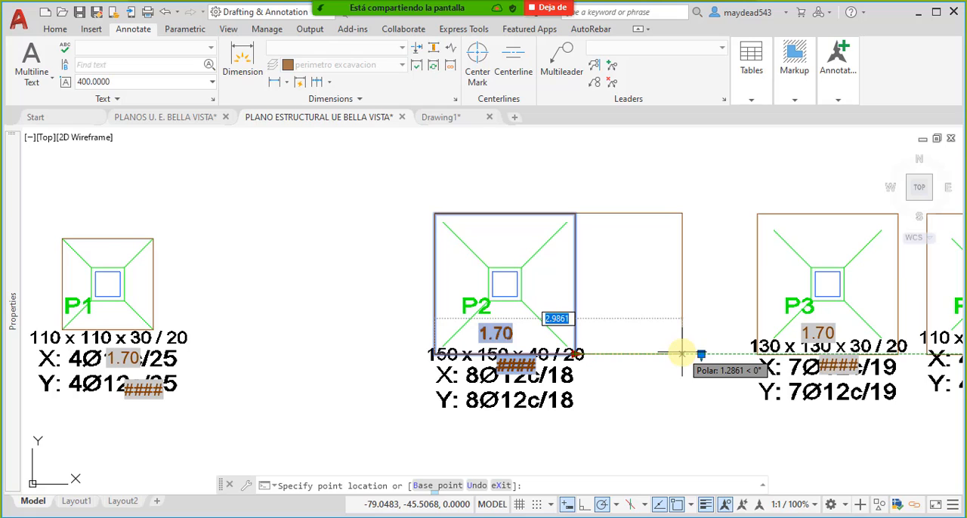
text(1.5)
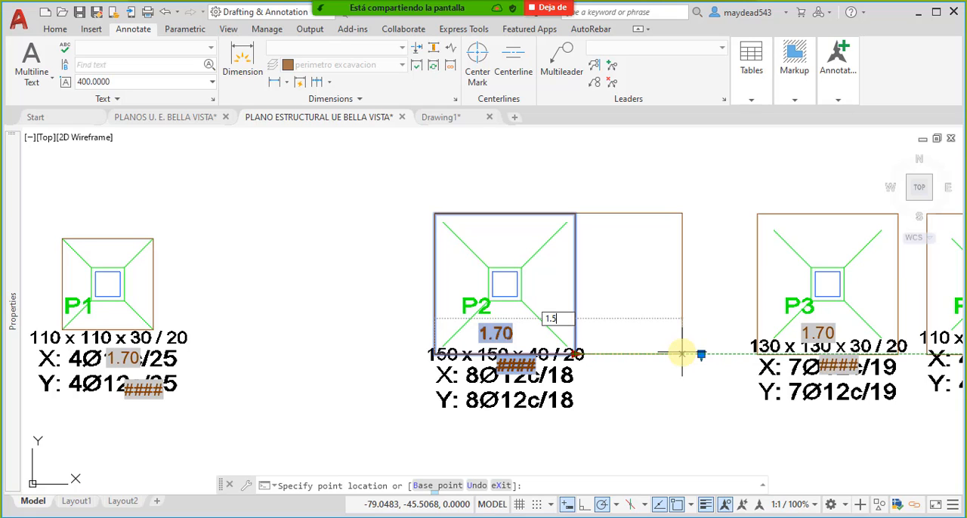
key(Return)
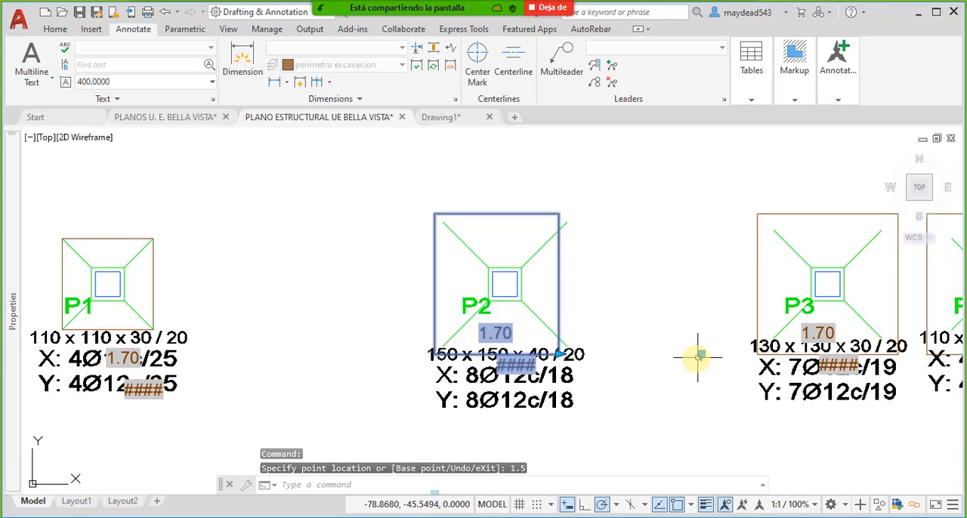
click(701, 355)
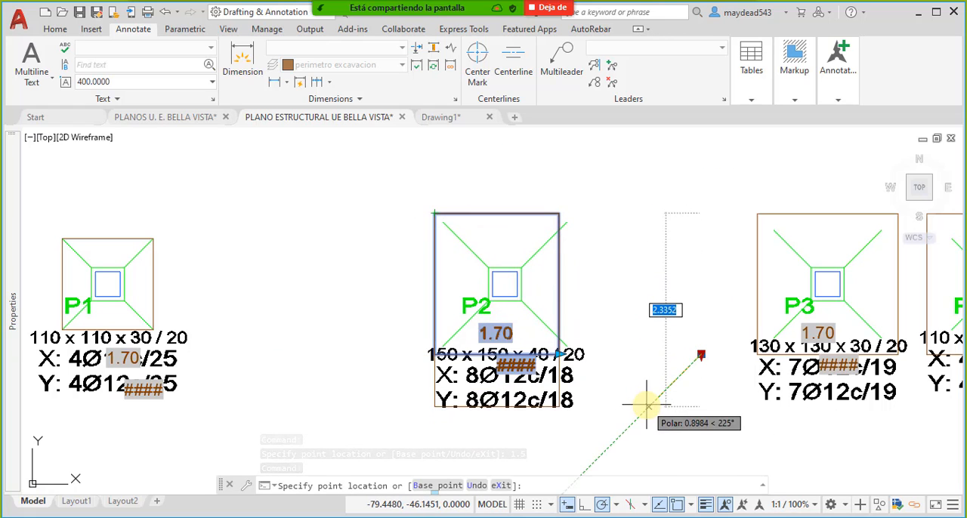
text(1.5)
key(Return)
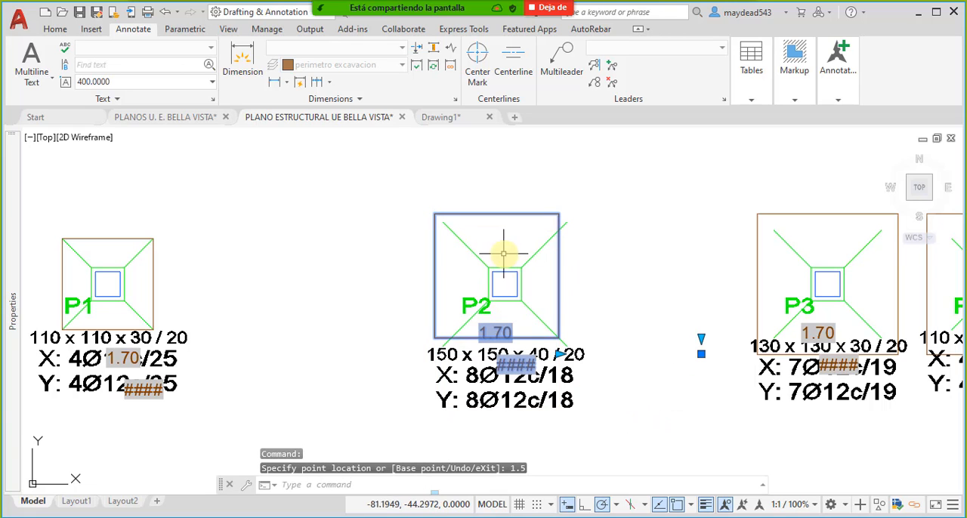
- Move the P2 excavation perimeter block so its upper-left corner meets the upper-left corner of the footing
text(m)
key(Return)
click(436, 215)
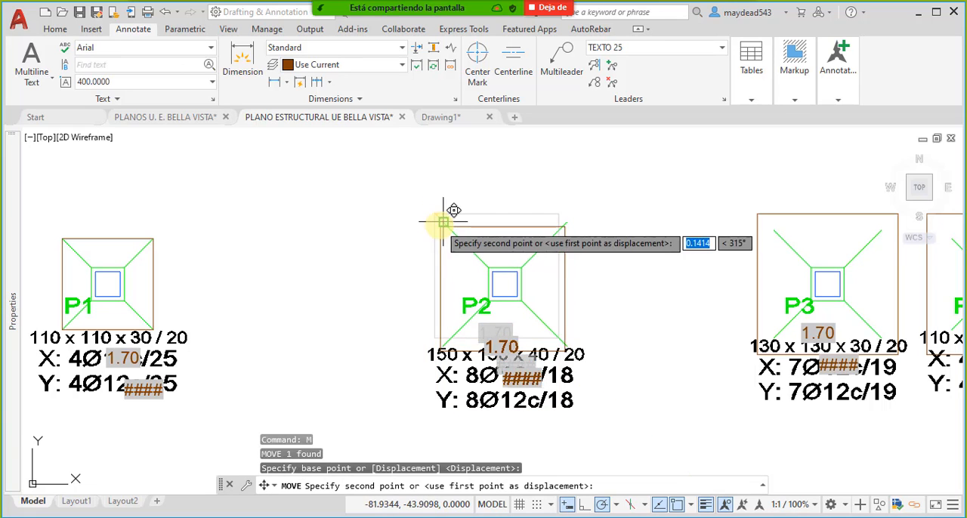
click(451, 247)
click(412, 255)
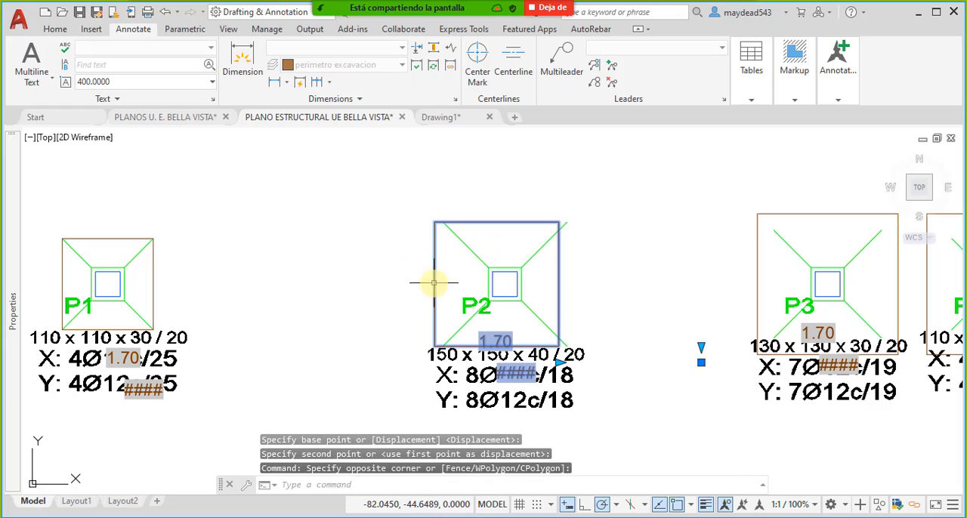
text(m)
key(Return)
click(433, 215)
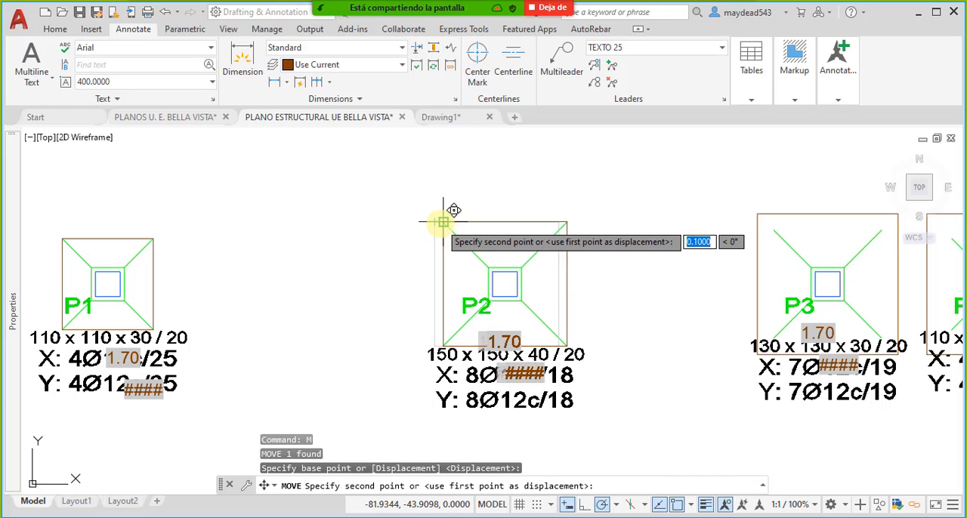
click(441, 217)
- Resize the excavation perimeter block at footing P3 to 1.3 by 1.3
scroll(543, 257, down, 5)
scroll(512, 248, up, 5)
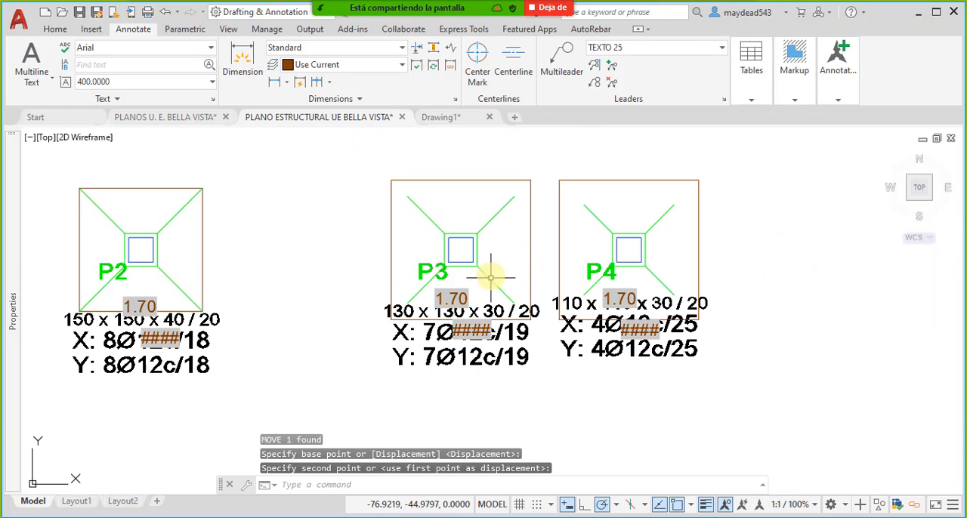
middle_drag(516, 284, 518, 292)
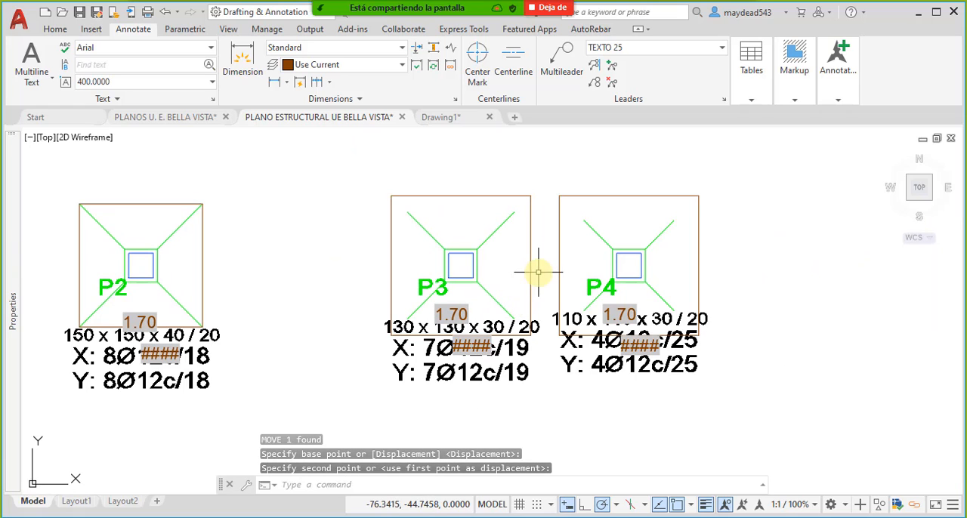
scroll(529, 281, down, 4)
scroll(519, 280, up, 4)
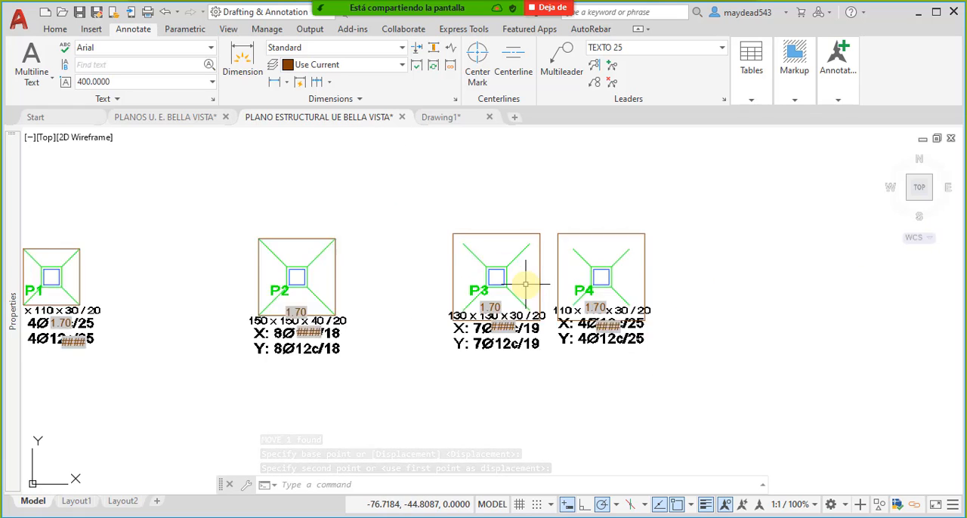
click(431, 282)
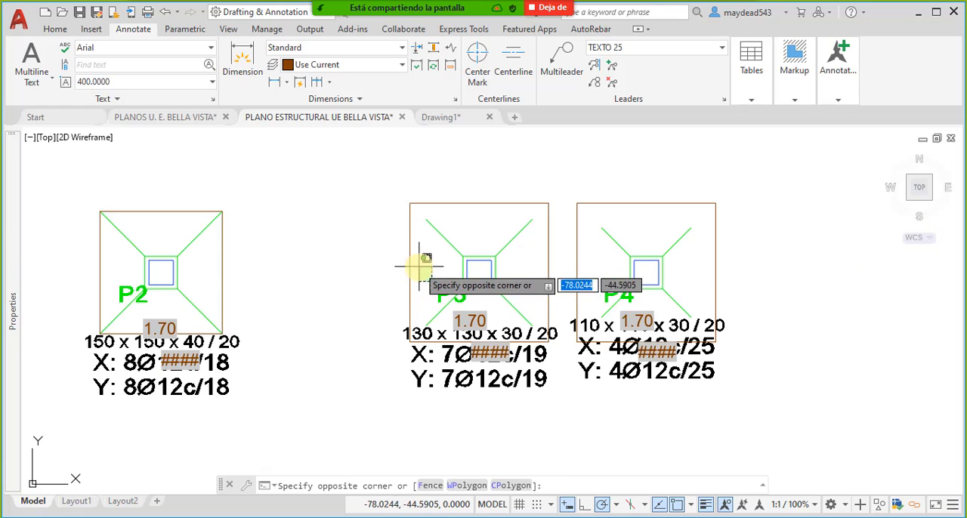
click(545, 344)
click(547, 343)
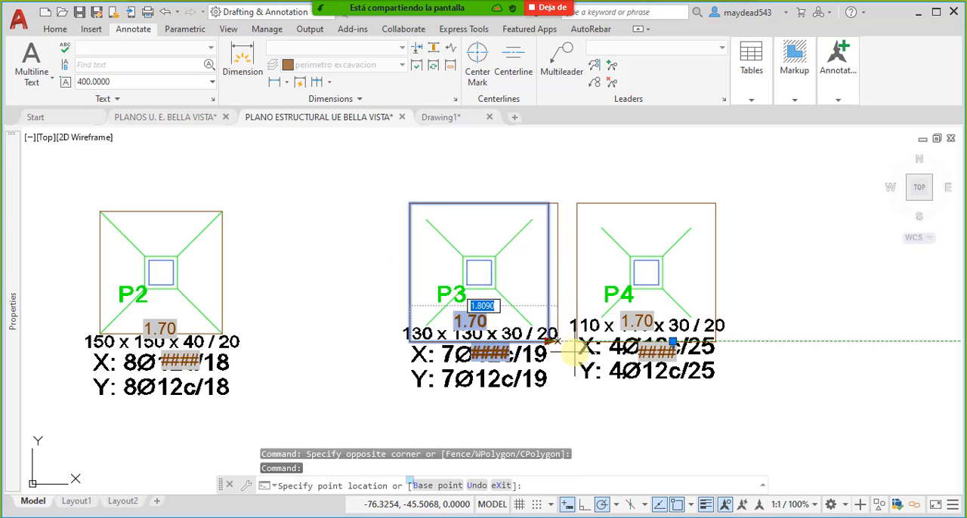
text(1.3)
key(Return)
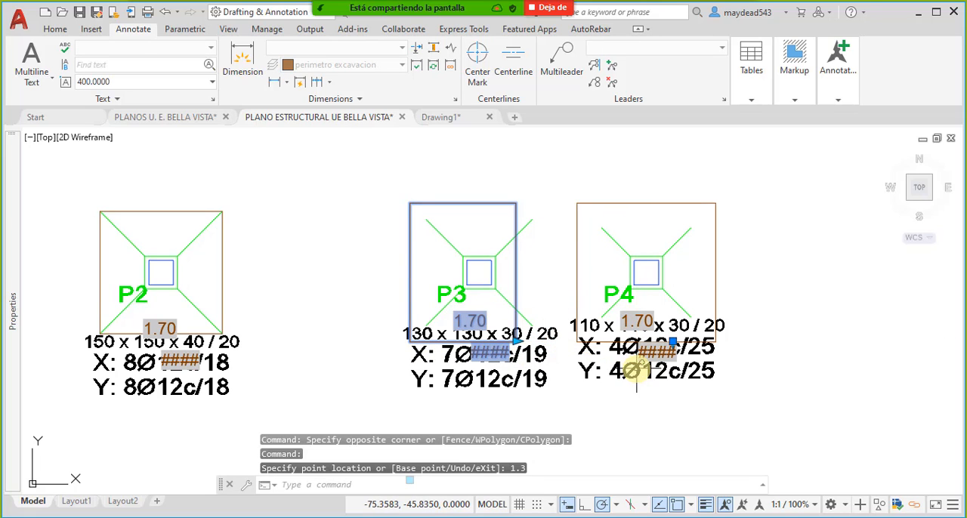
click(672, 342)
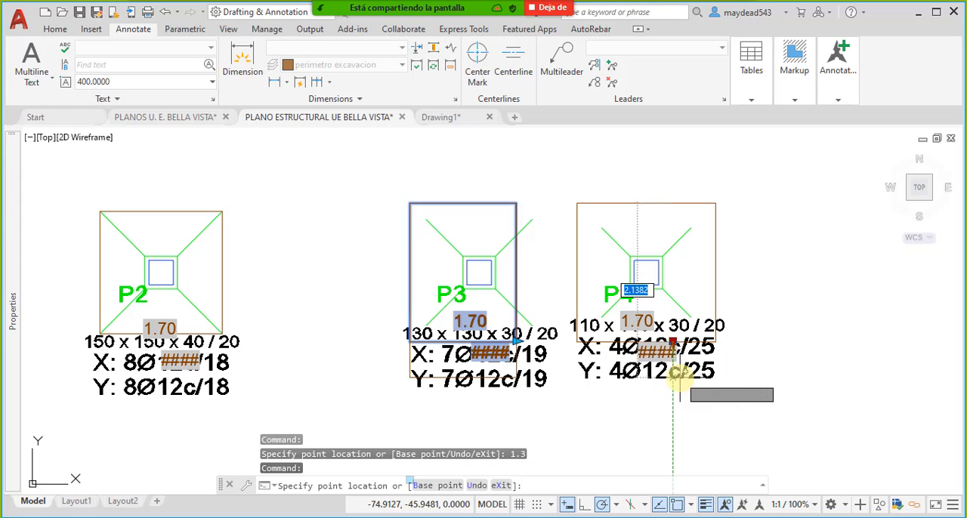
click(672, 342)
text(1.3)
key(Return)
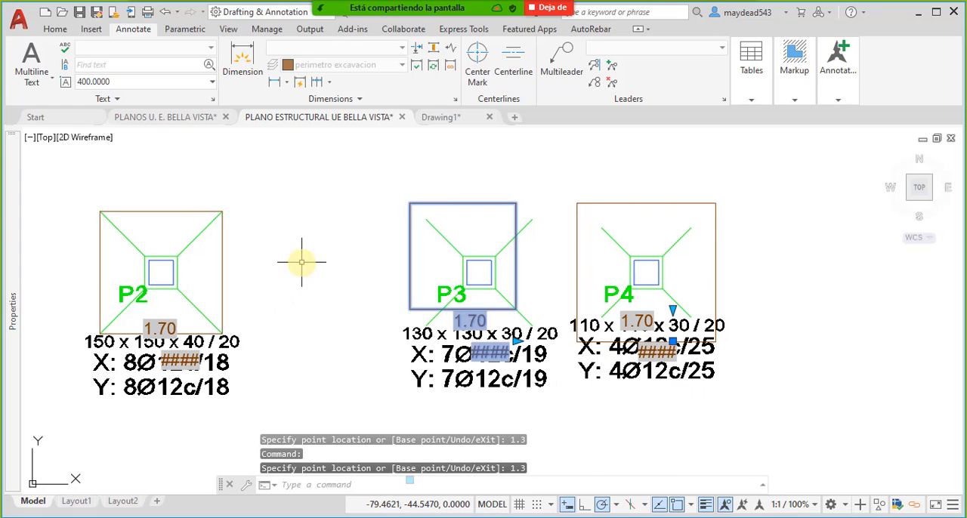
- Move the P3 perimeter block so its upper-left corner meets the upper-left corner of the footing
text(m)
key(Return)
click(409, 203)
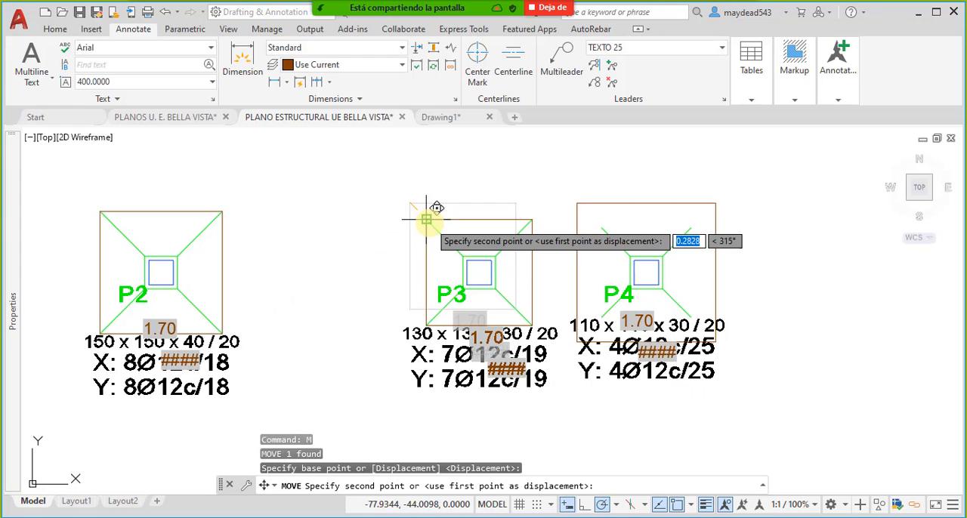
click(426, 220)
- Examine the remaining footings across the plan and compare the perimeter blocks at P3 and P4
scroll(438, 258, down, 4)
middle_drag(400, 237, 439, 272)
scroll(440, 226, up, 3)
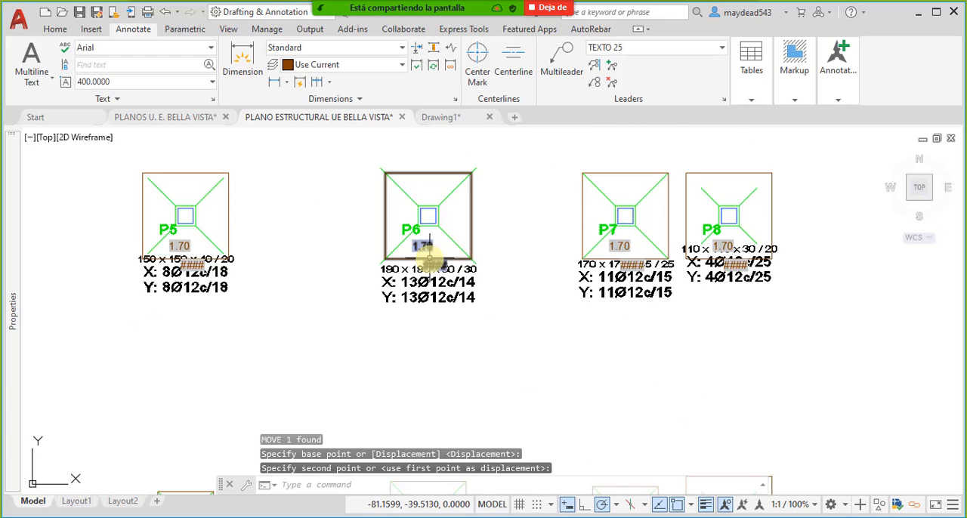
scroll(429, 259, down, 2)
middle_drag(603, 274, 561, 324)
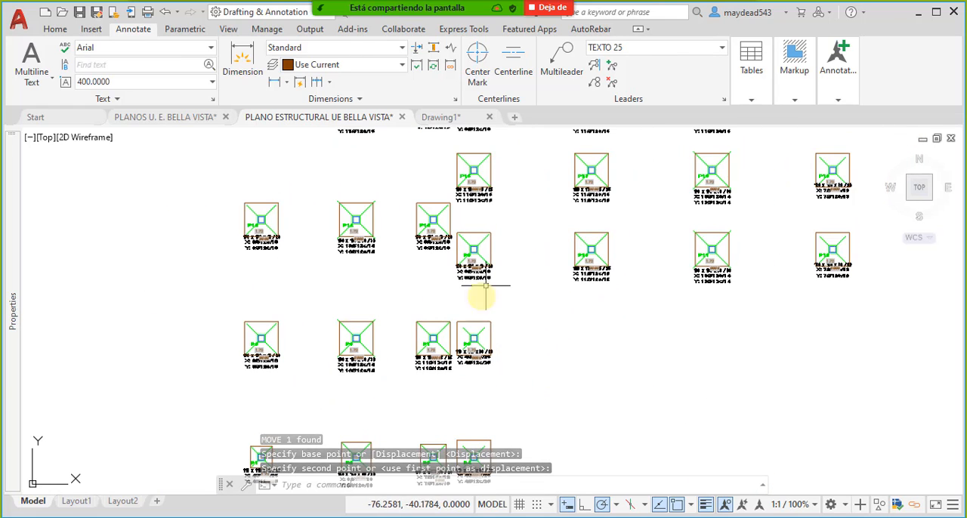
scroll(615, 216, up, 6)
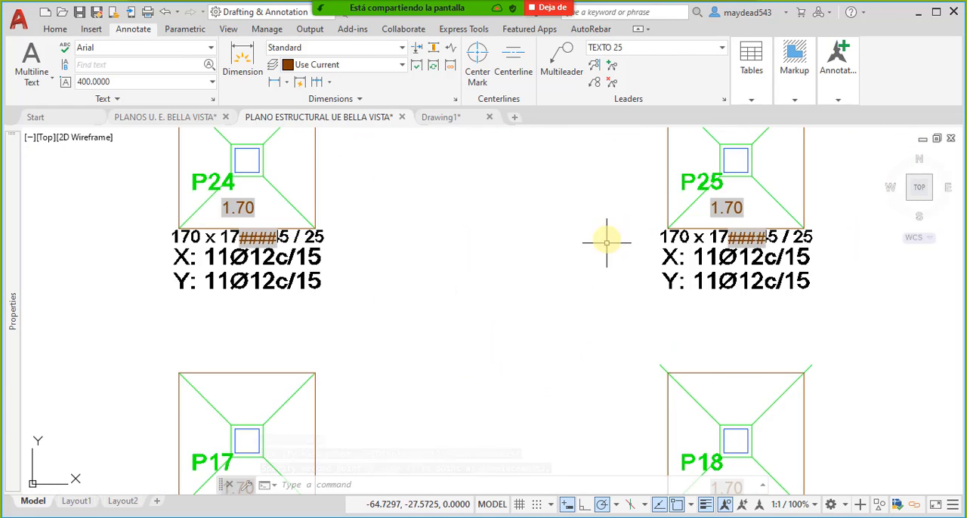
scroll(552, 339, down, 7)
scroll(479, 352, up, 5)
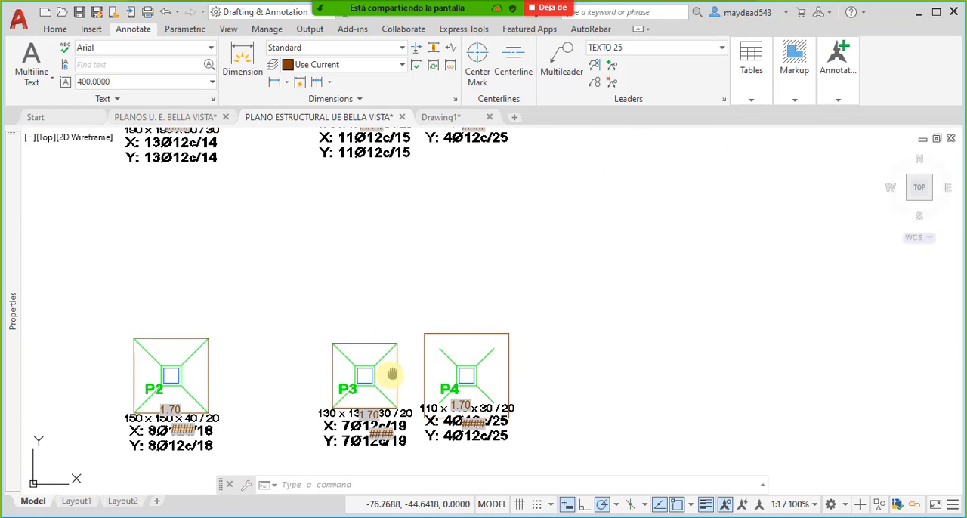
mouse_move(395, 367)
middle_down()
mouse_move(471, 364)
mouse_move(481, 330)
middle_up()
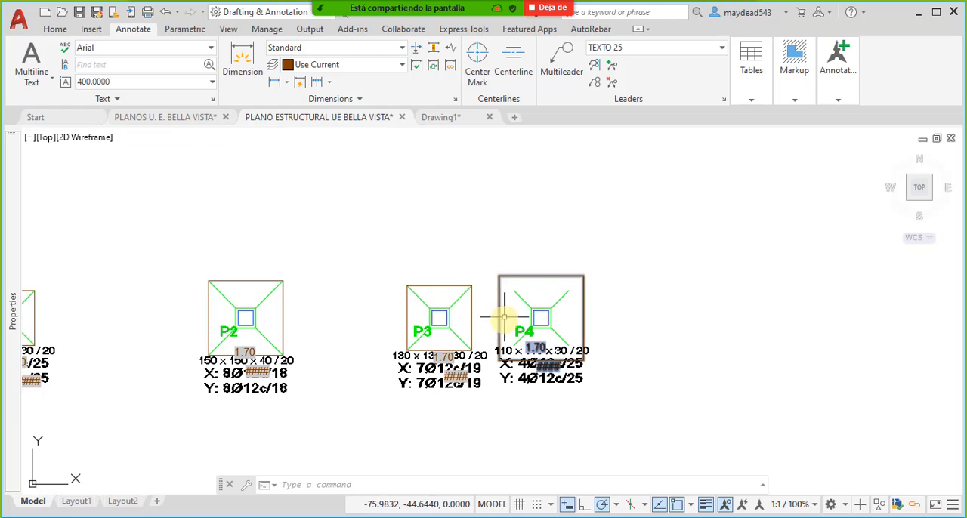
scroll(446, 296, up, 4)
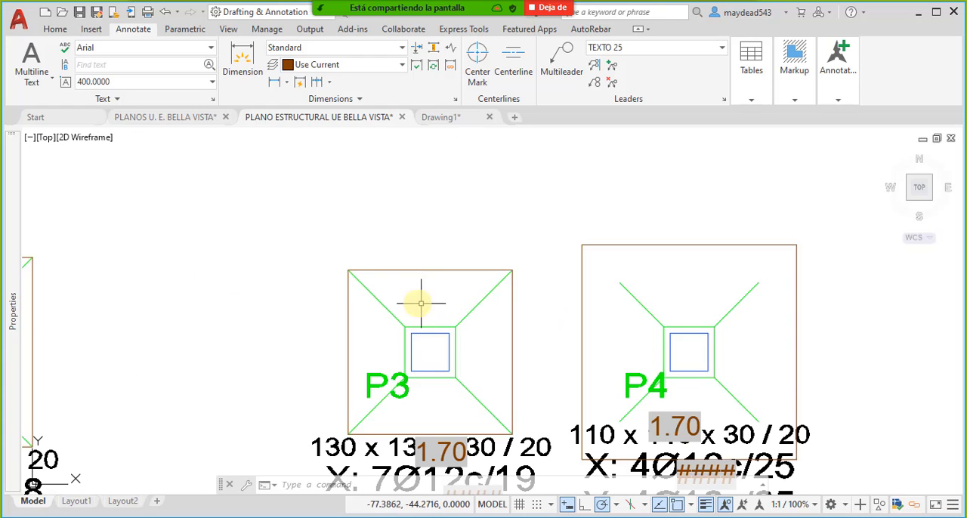
middle_drag(431, 310, 466, 272)
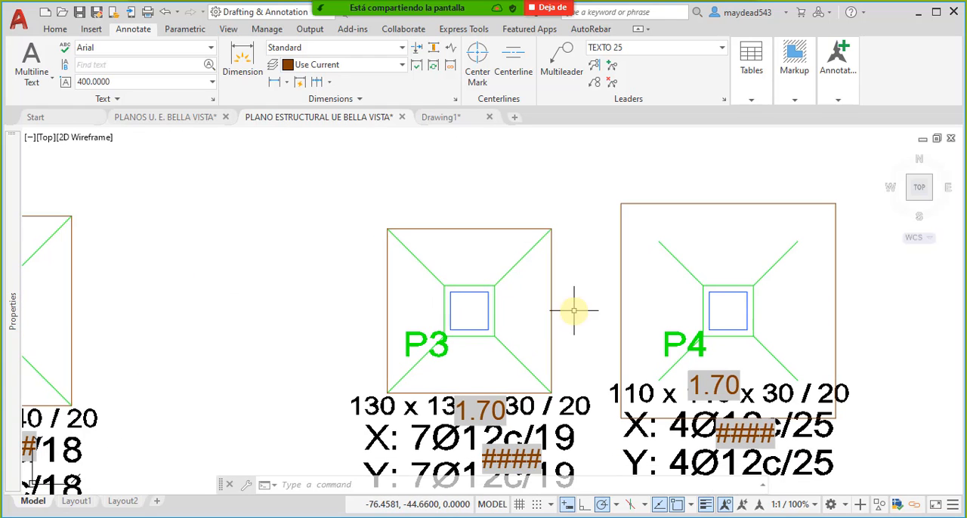
middle_drag(574, 311, 475, 275)
middle_drag(720, 290, 598, 282)
click(615, 265)
scroll(643, 270, down, 4)
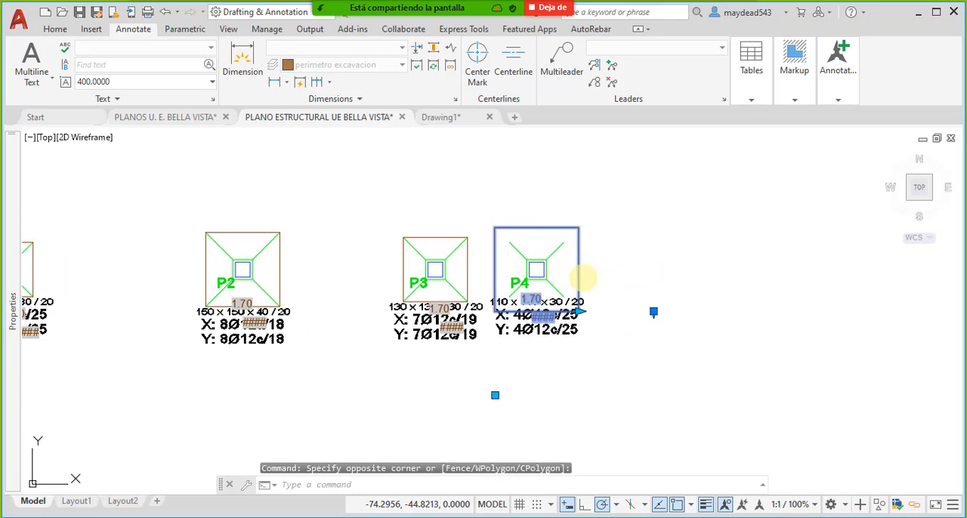
key(Escape)
- Draw a small rectangle in the empty area beyond footing P4
click(54, 30)
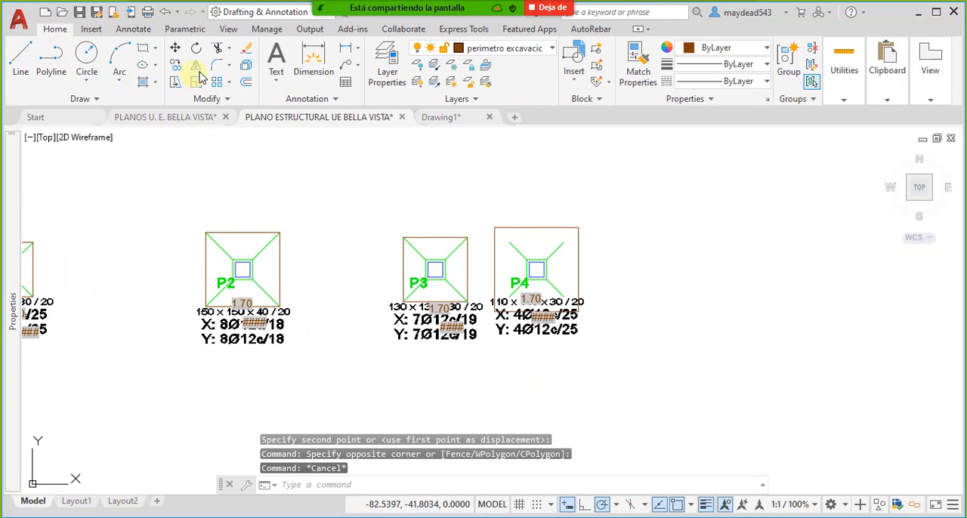
click(143, 51)
scroll(203, 159, down, 6)
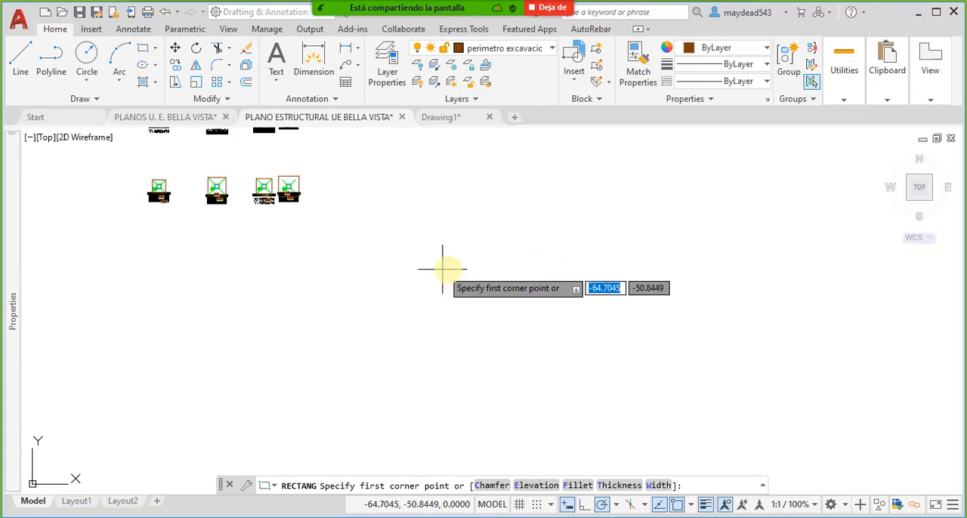
scroll(387, 216, up, 4)
click(372, 238)
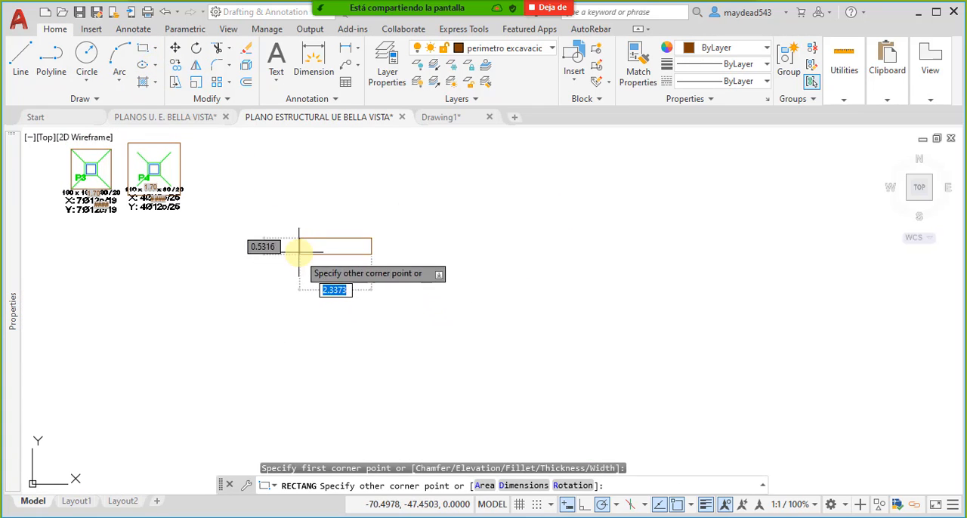
click(304, 190)
- Convert the new rectangle into a block named RECT1
click(403, 227)
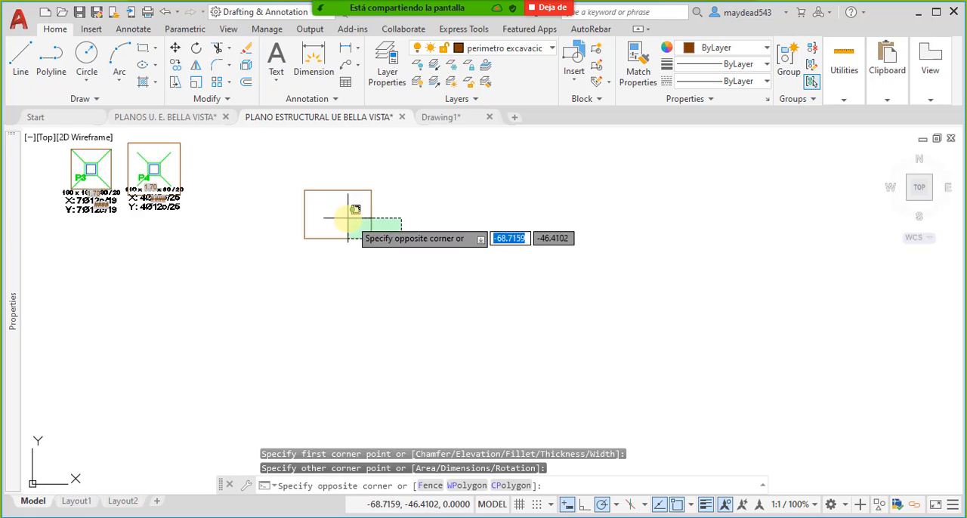
click(347, 218)
text(BLO)
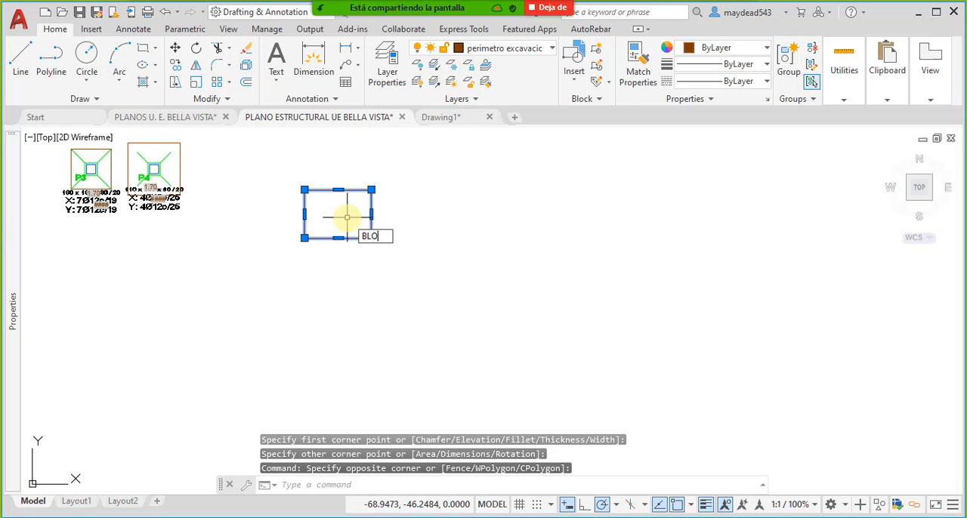
text(CK)
key(Return)
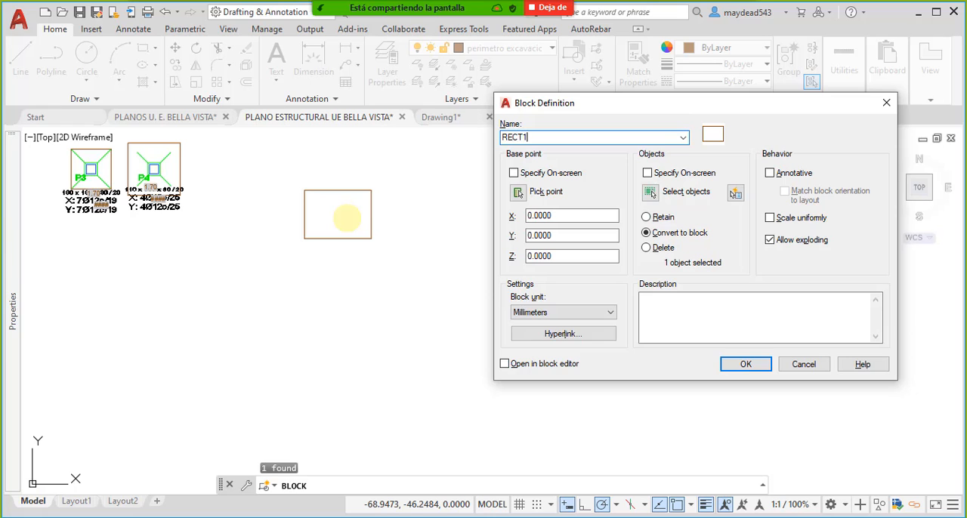
key(Return)
- Copy the RECT1 block six times into the empty space around the original
middle_drag(376, 251, 415, 231)
click(432, 257)
click(416, 238)
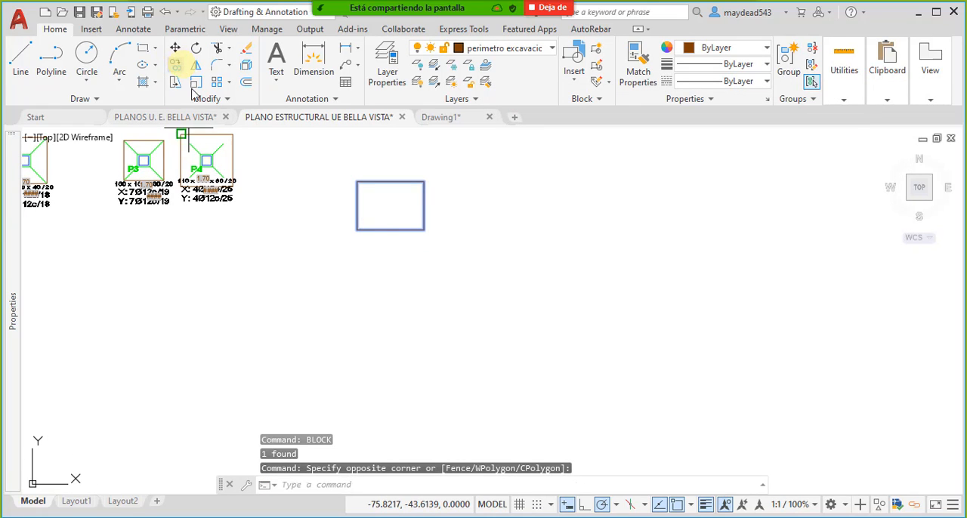
click(389, 207)
scroll(438, 234, down, 3)
scroll(389, 241, up, 5)
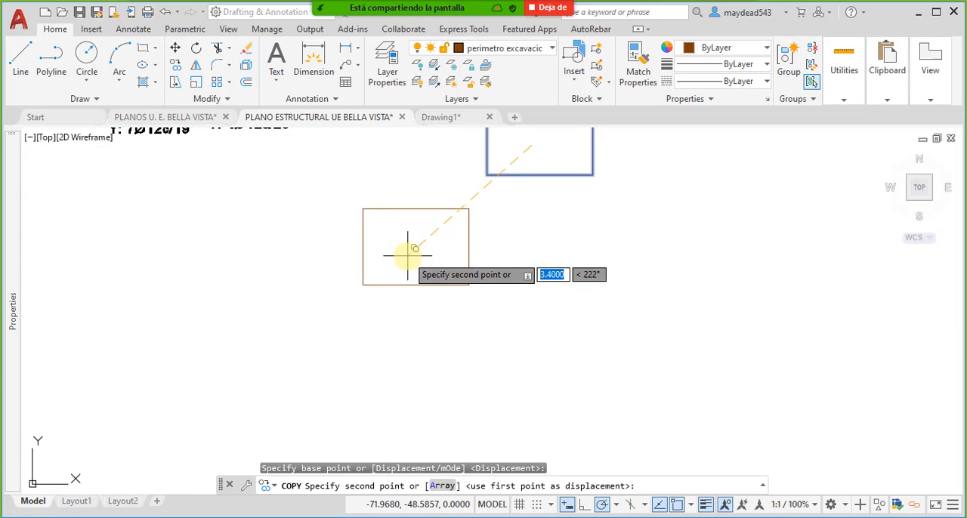
middle_drag(408, 256, 270, 335)
scroll(320, 313, down, 5)
scroll(341, 320, up, 3)
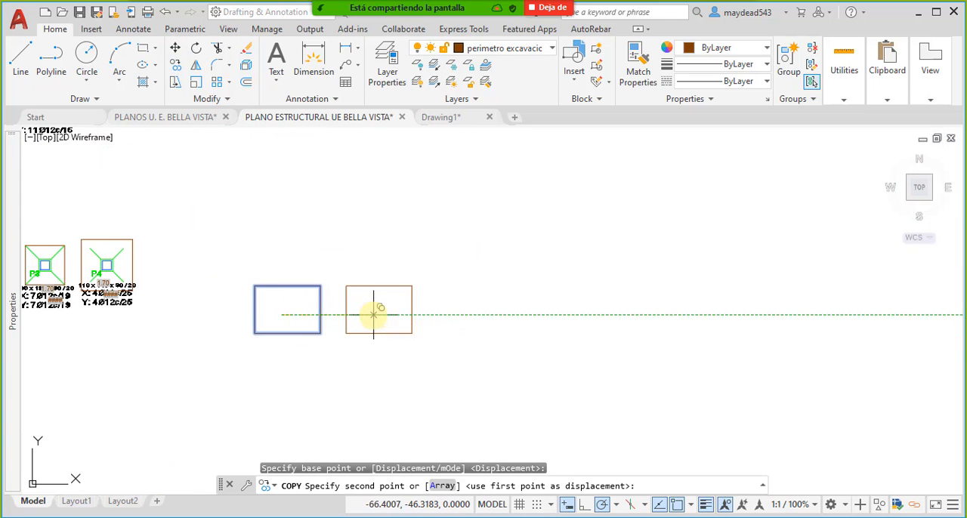
click(374, 314)
click(493, 314)
click(527, 234)
click(387, 222)
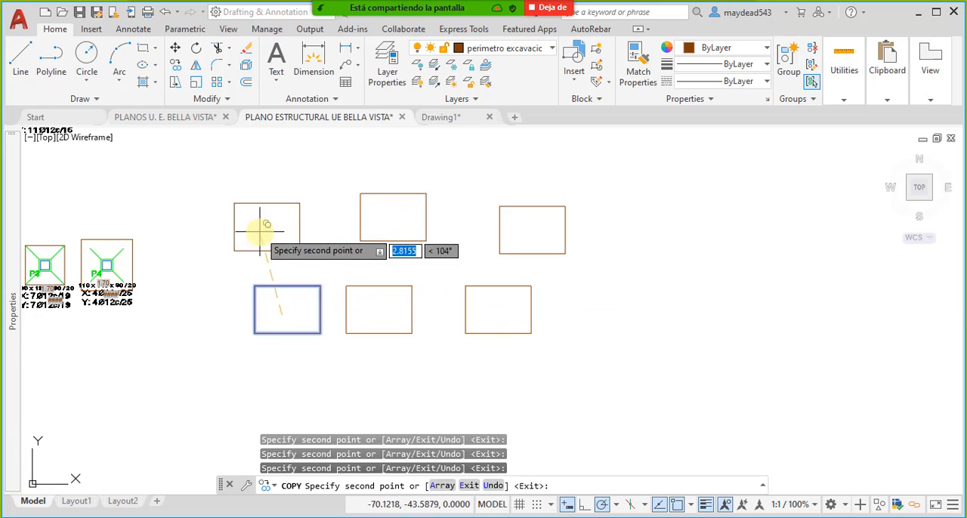
click(258, 231)
click(276, 386)
key(Escape)
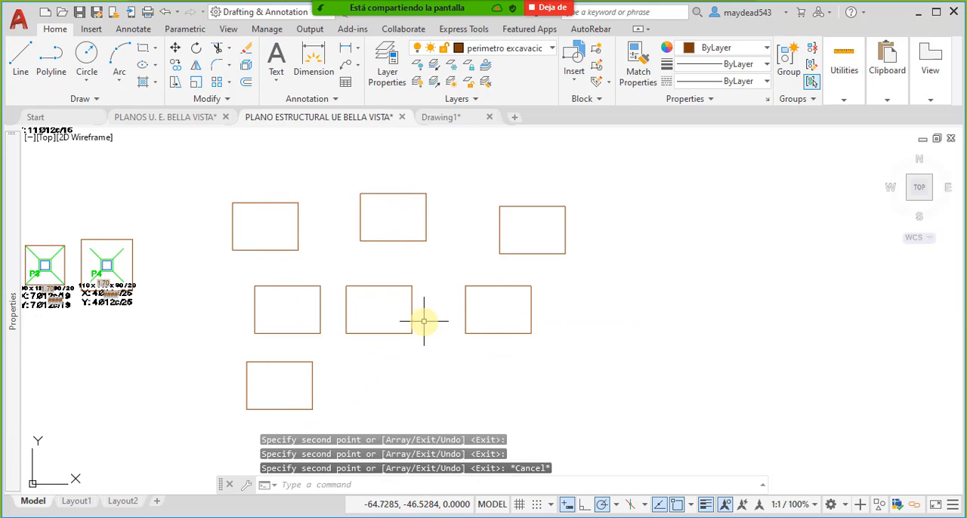
- Select the middle RECT1 block in the row of three
scroll(412, 313, up, 4)
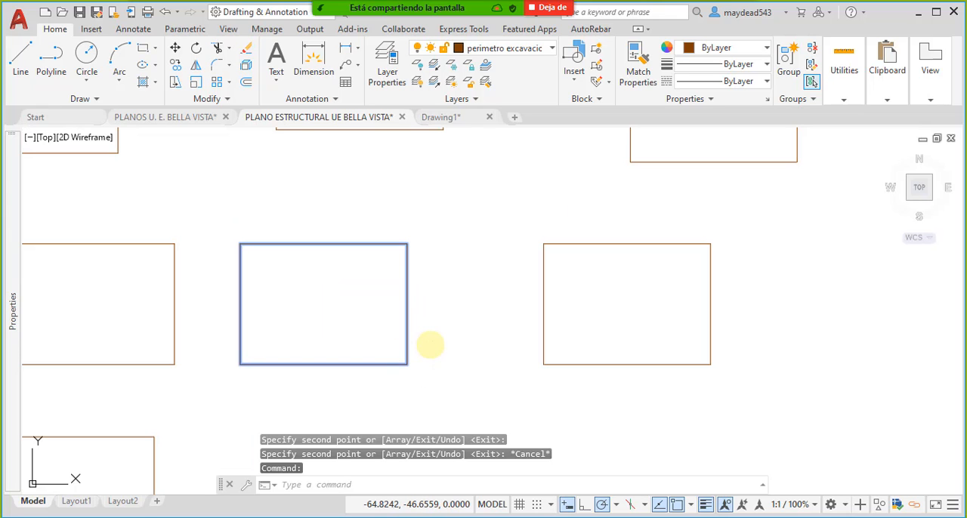
key(Escape)
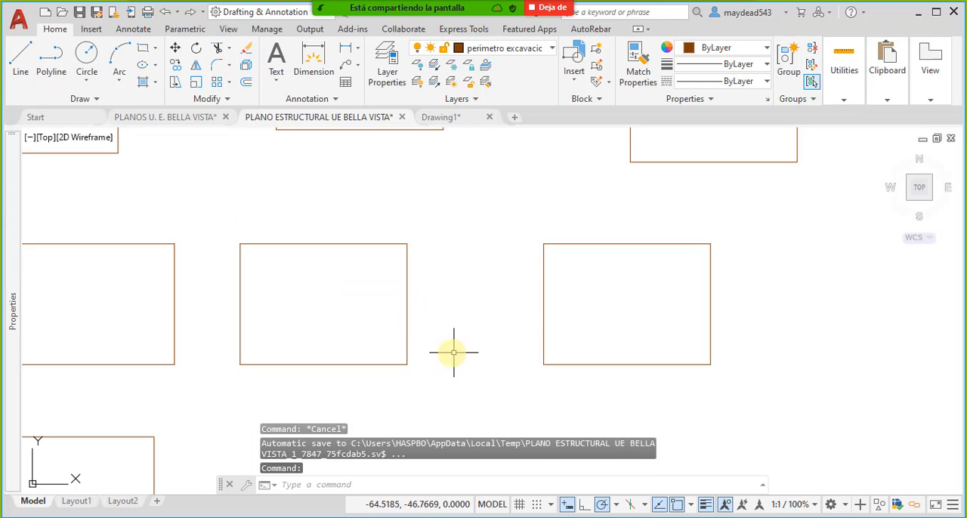
click(406, 307)
mouse_move(375, 323)
middle_down()
mouse_move(534, 333)
mouse_move(511, 285)
middle_up()
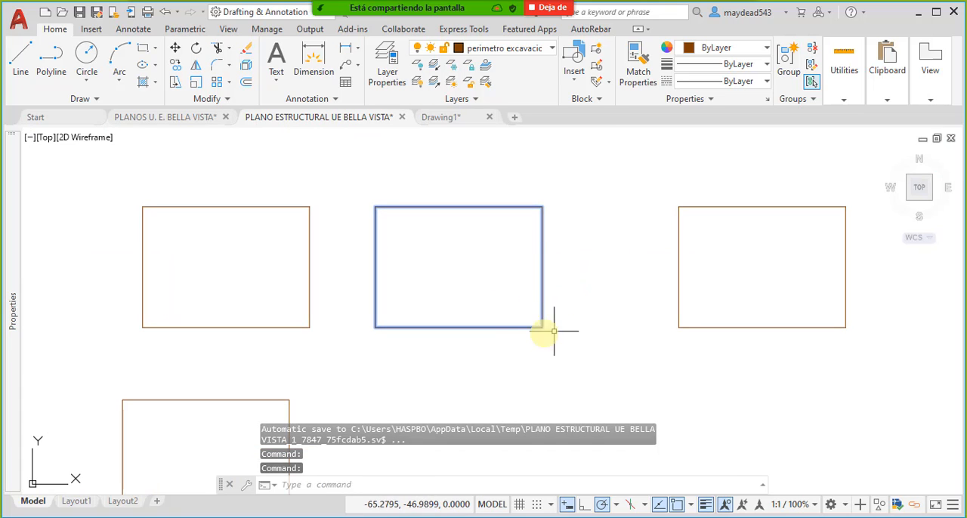
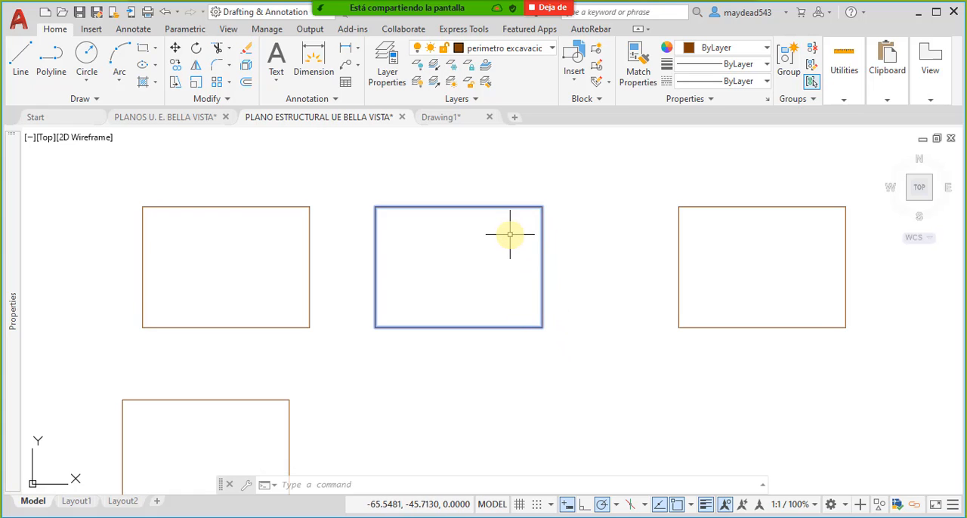
- Open the definition of the middle RECT1 block for editing and select its rectangle
middle_drag(540, 270, 536, 278)
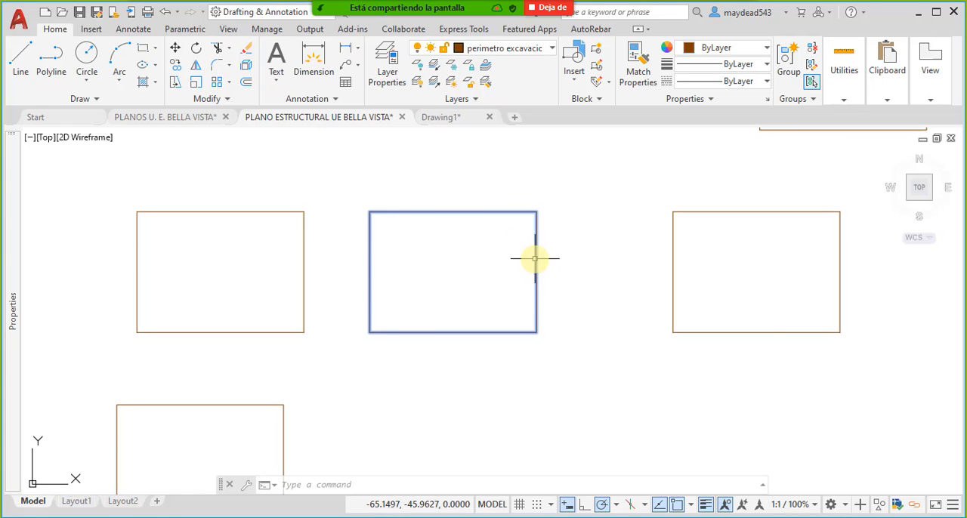
double_click(537, 257)
click(388, 360)
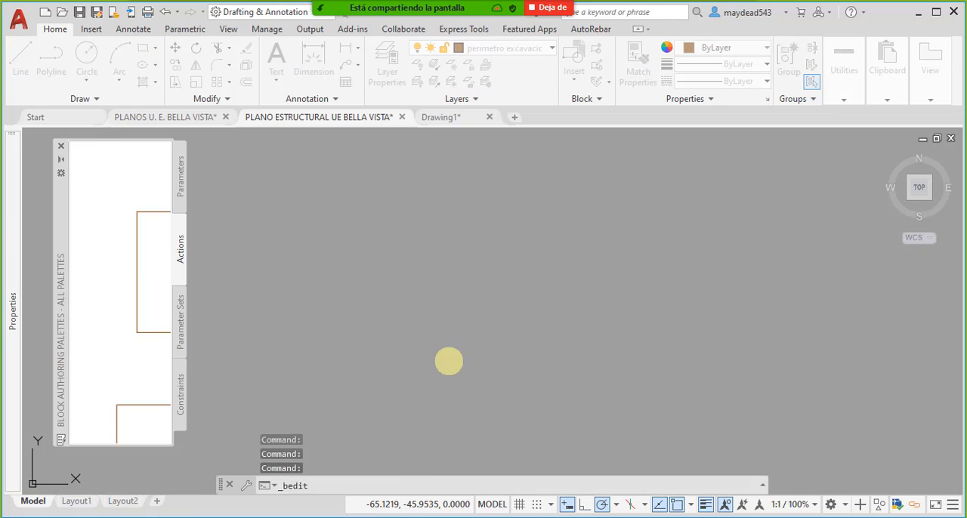
click(734, 300)
click(600, 280)
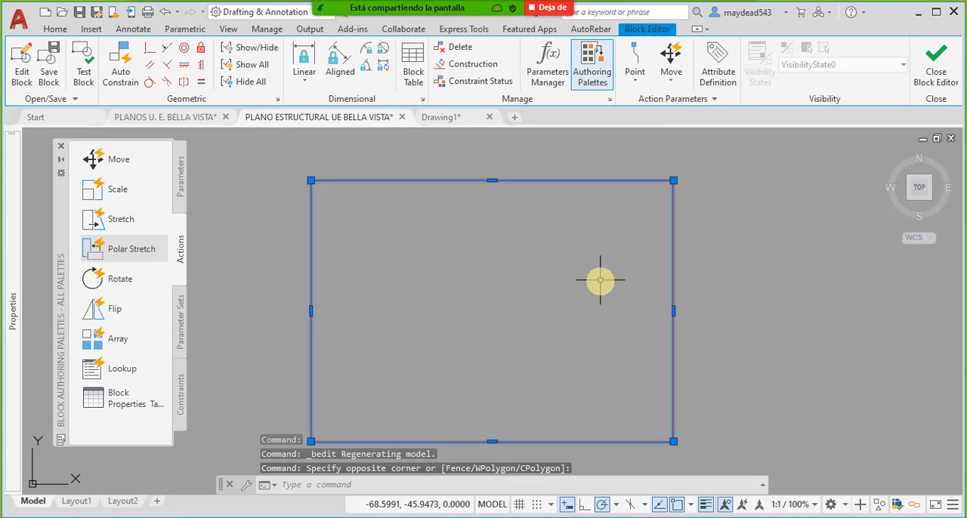
- Narrow the RECT1 rectangle from its right edge, lower its upper edge, and save the changes to the block
middle_drag(572, 293, 554, 273)
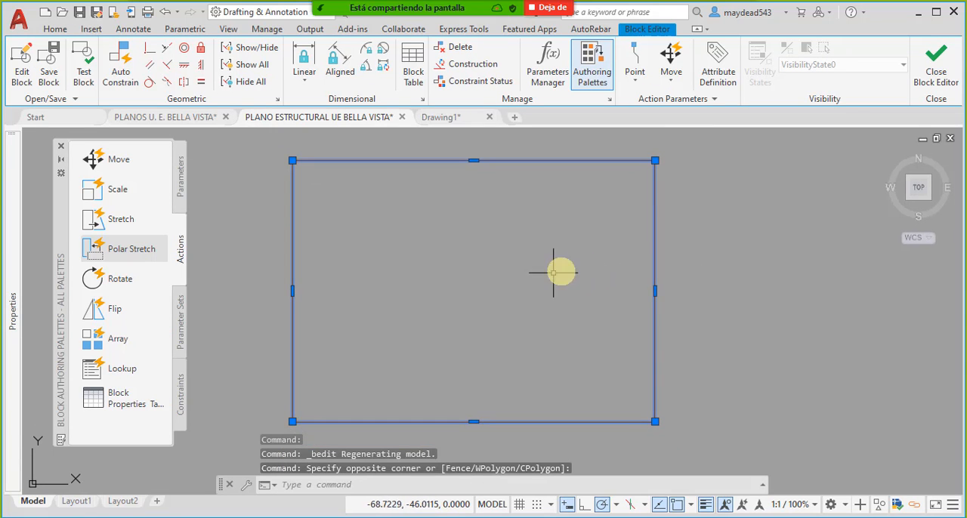
click(655, 290)
click(563, 292)
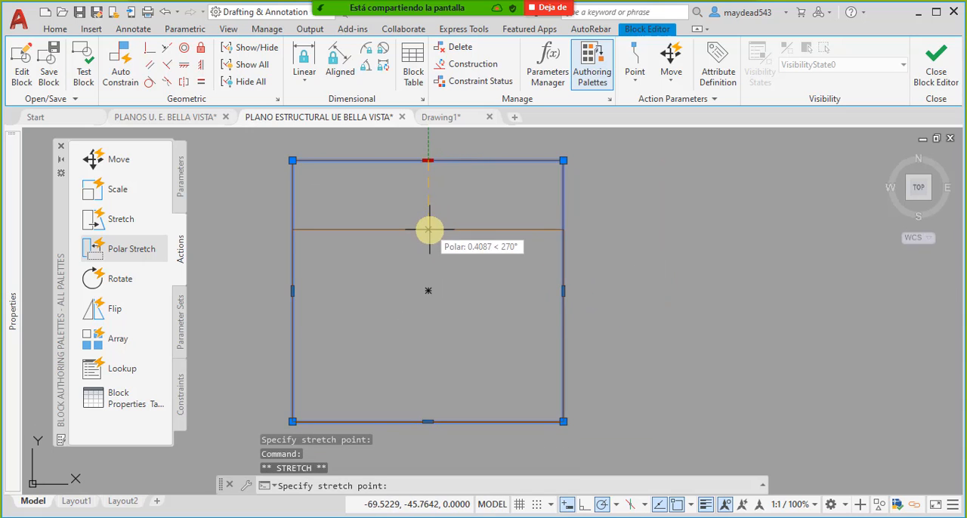
key(Escape)
key(Escape)
click(936, 70)
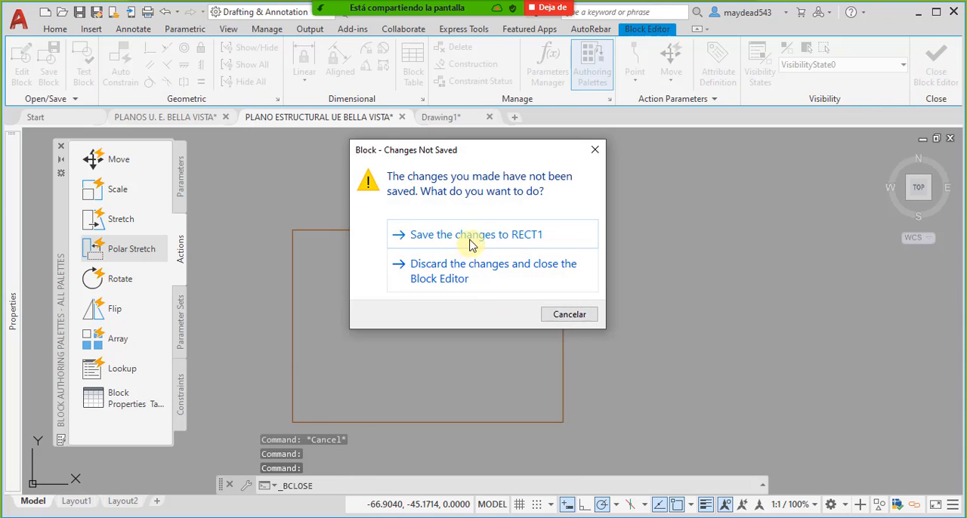
click(468, 237)
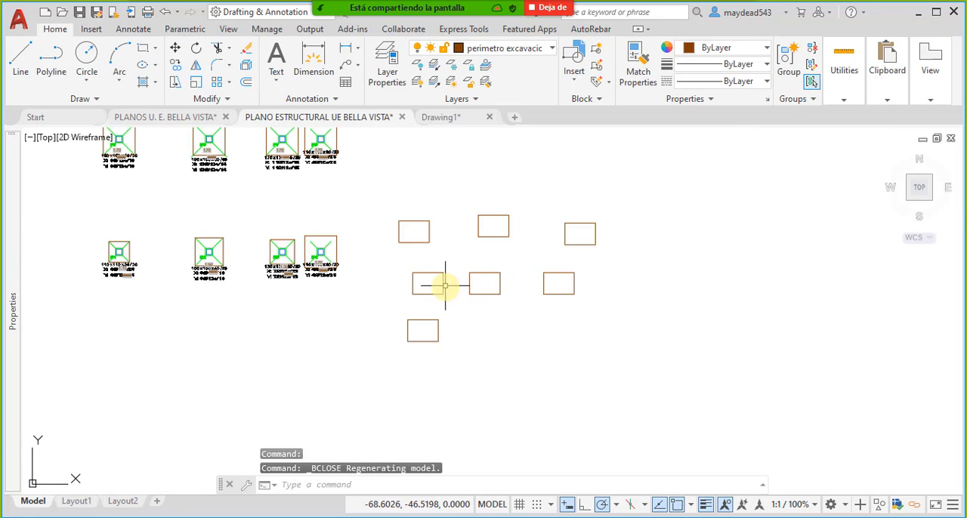
- Reopen the RECT1 definition, stretch the upper edge down and sideways into a parallelogram, and save the block
scroll(445, 286, up, 4)
middle_drag(490, 247, 462, 288)
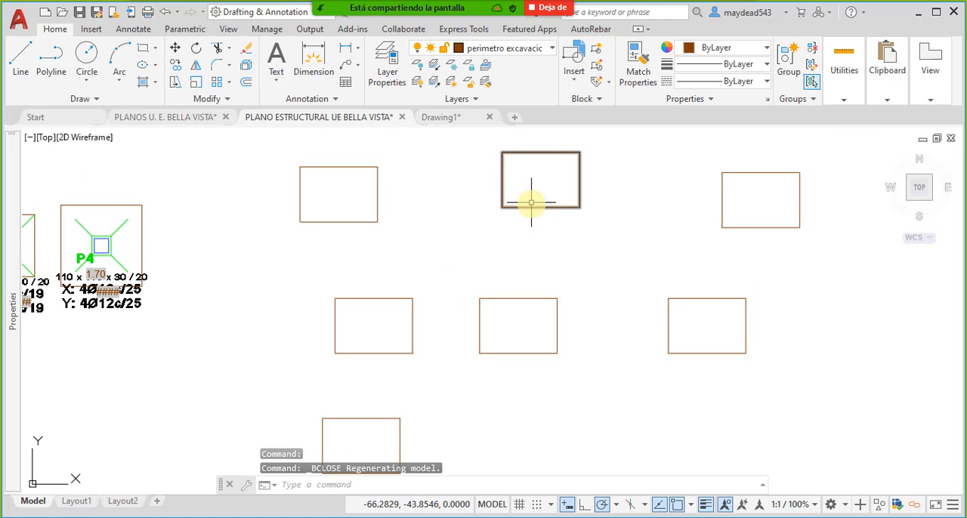
double_click(559, 322)
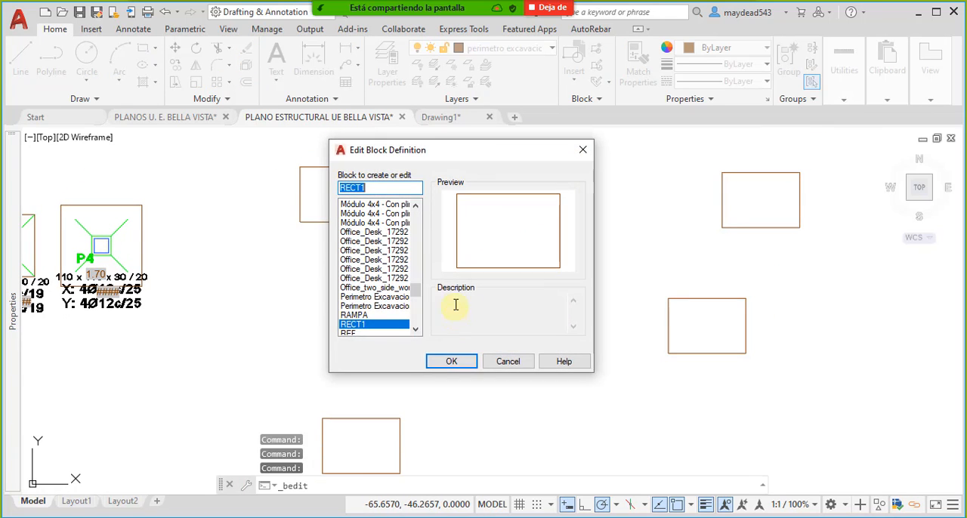
click(451, 361)
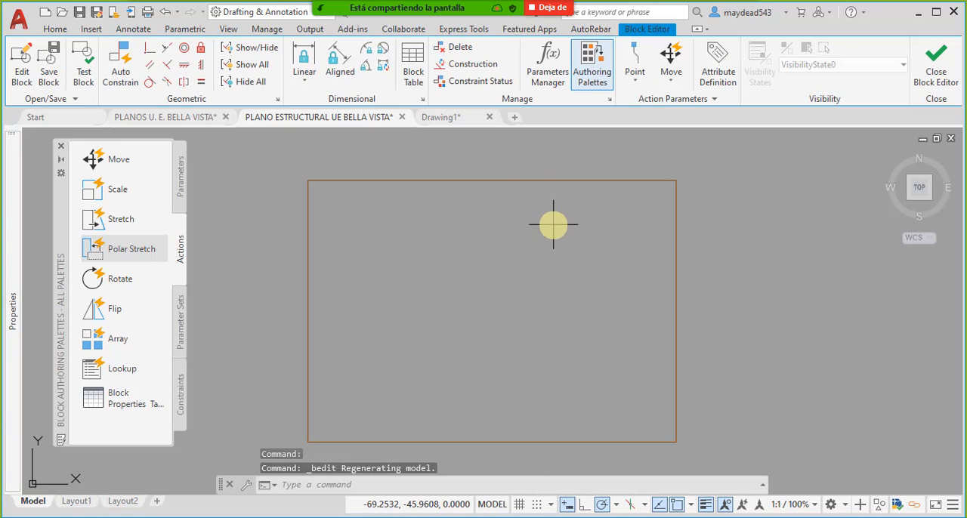
click(473, 180)
click(492, 180)
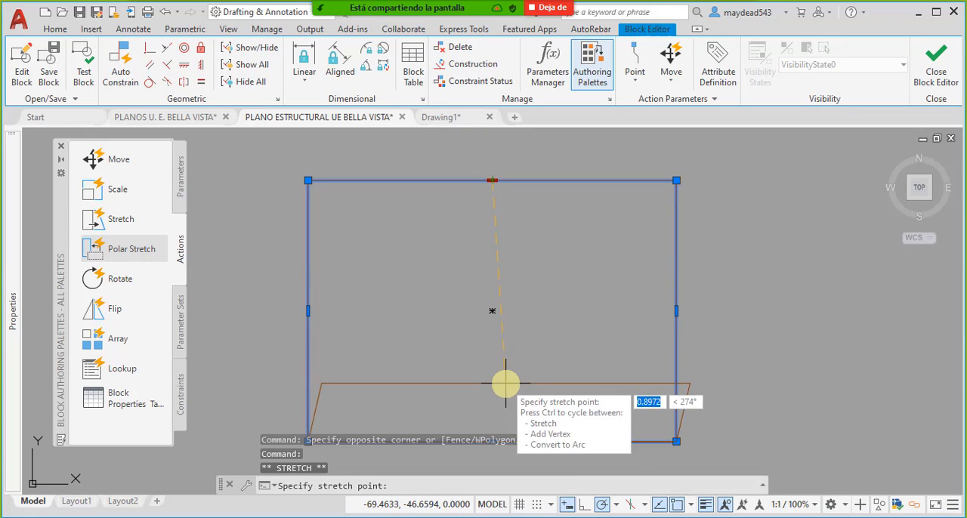
click(576, 368)
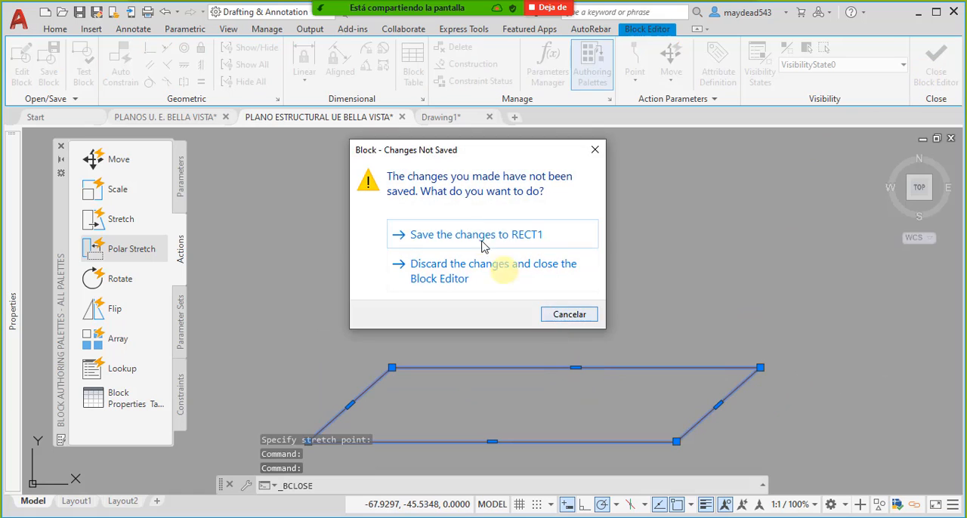
click(472, 231)
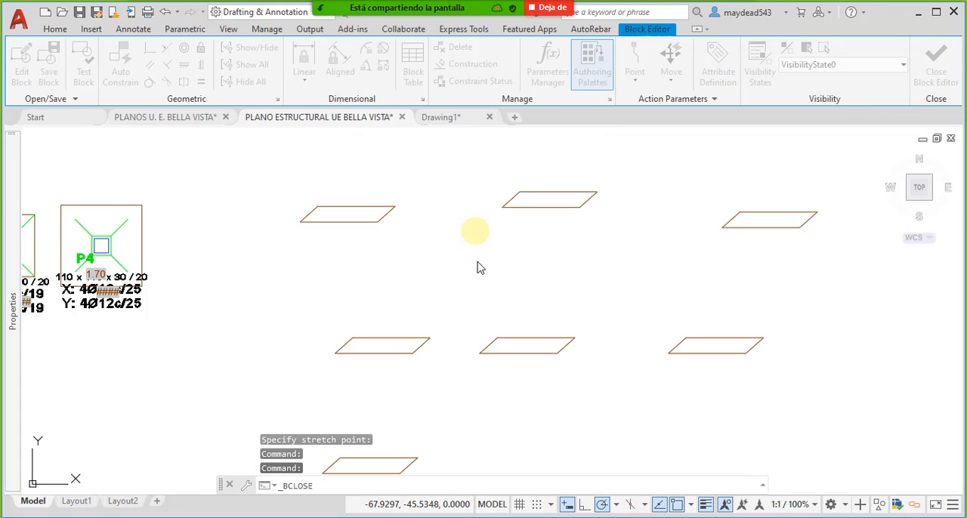
- Compare the reshaped RECT1 copies with the perimeter blocks across the footing plan
scroll(396, 261, down, 5)
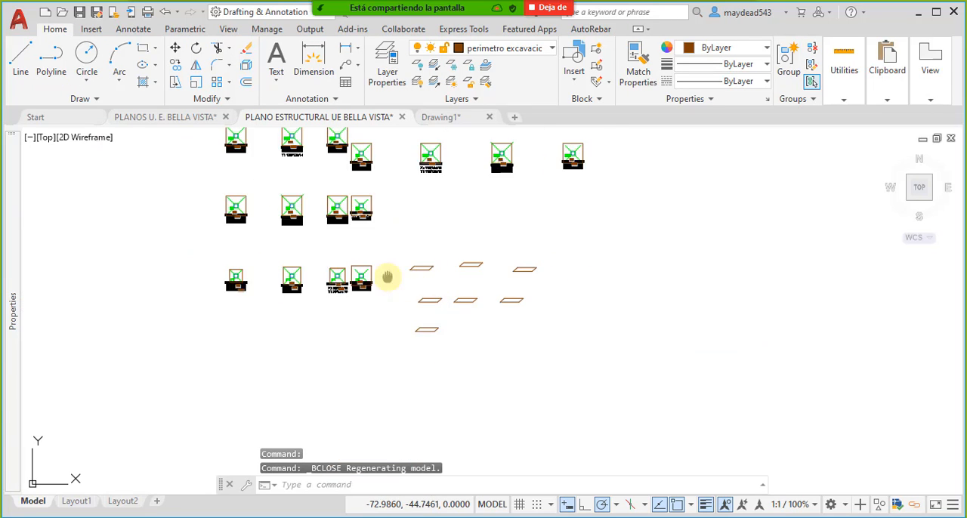
scroll(499, 313, up, 3)
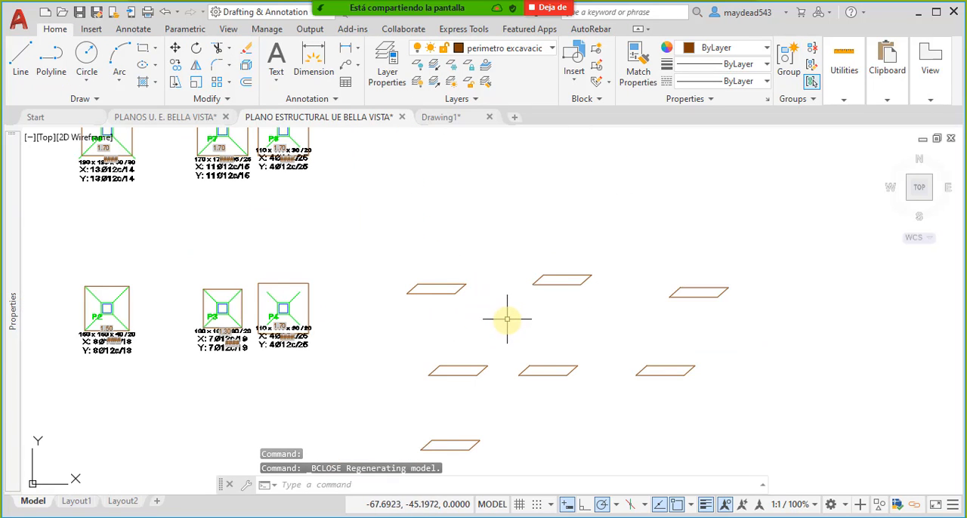
middle_drag(497, 396, 485, 362)
scroll(492, 310, down, 2)
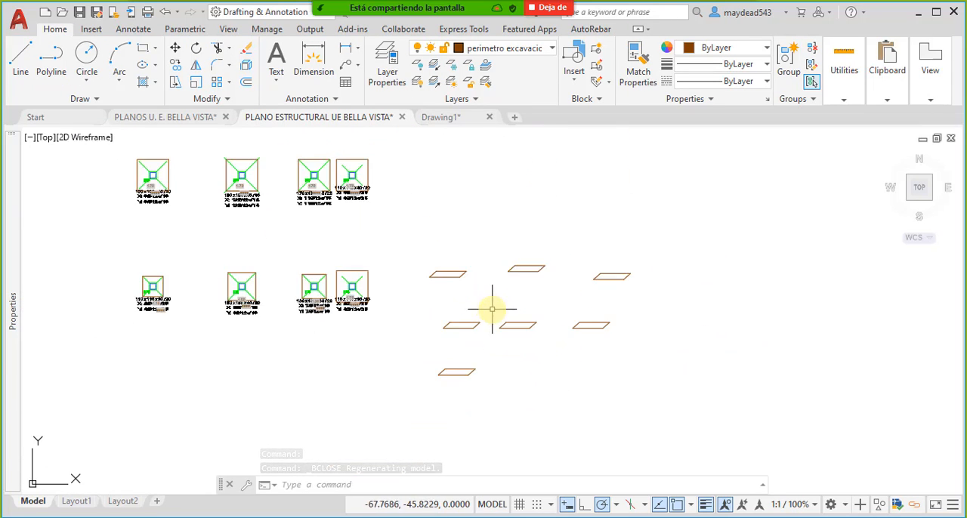
middle_drag(409, 253, 501, 315)
scroll(397, 226, up, 3)
scroll(400, 224, down, 2)
mouse_move(414, 217)
middle_down()
mouse_move(413, 264)
mouse_move(381, 357)
middle_up()
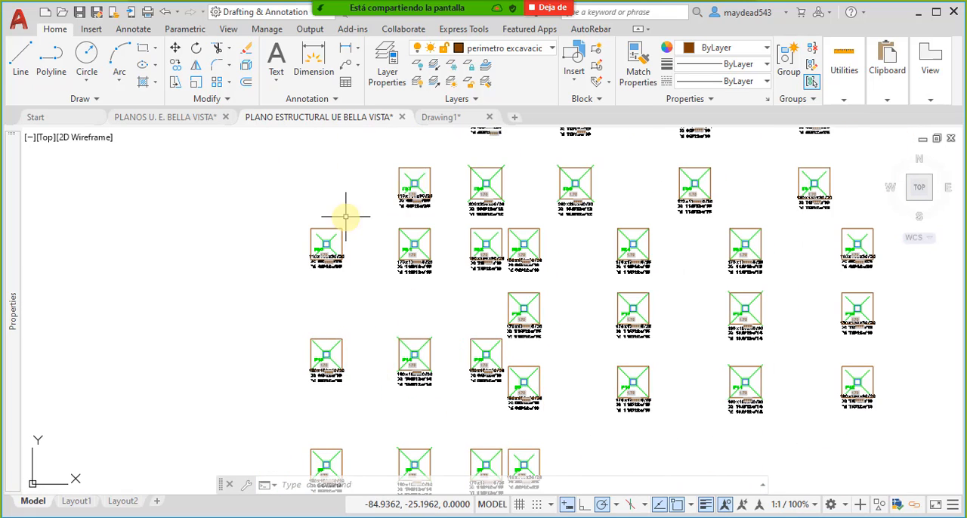
mouse_move(642, 443)
middle_down()
mouse_move(547, 331)
mouse_move(541, 267)
middle_up()
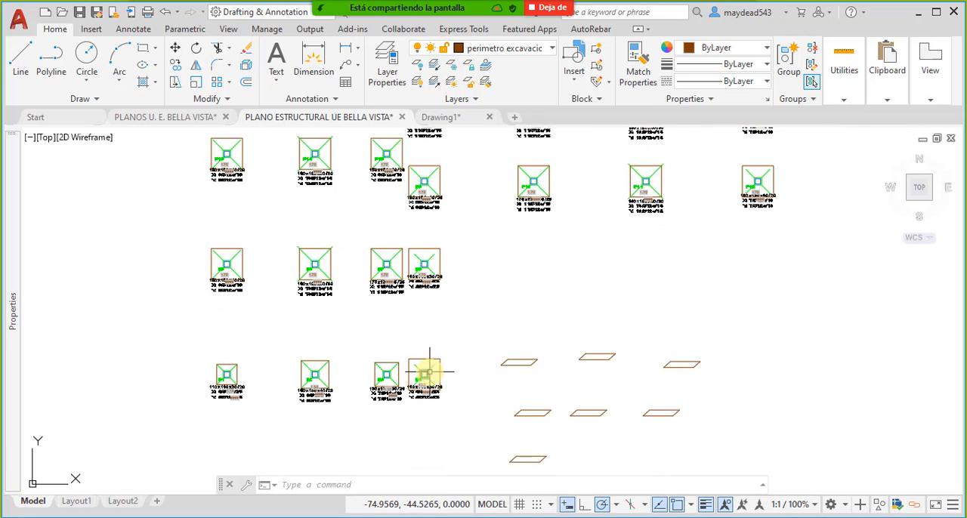
- Open the dynamic perimeter block around footing P4 in the Block Editor
middle_drag(419, 383, 459, 340)
scroll(459, 340, up, 4)
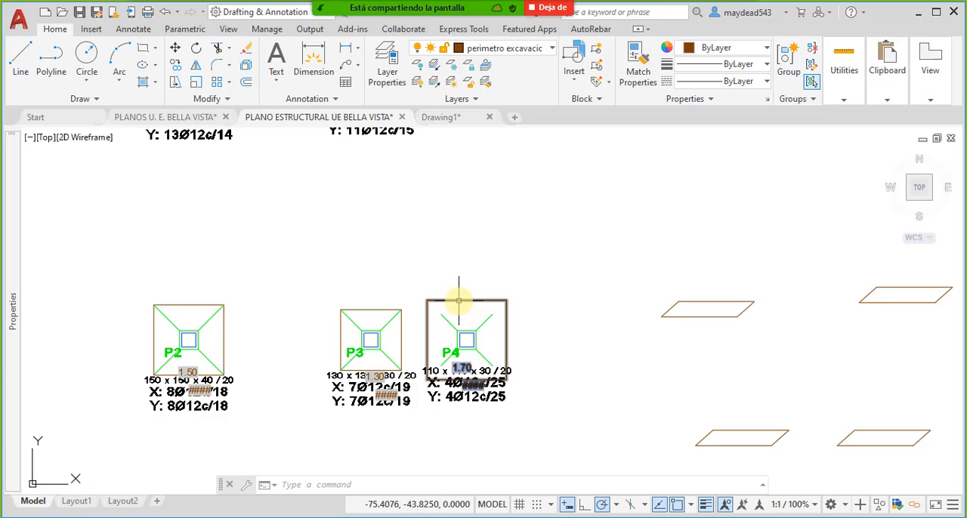
click(458, 303)
right_click(458, 303)
click(553, 149)
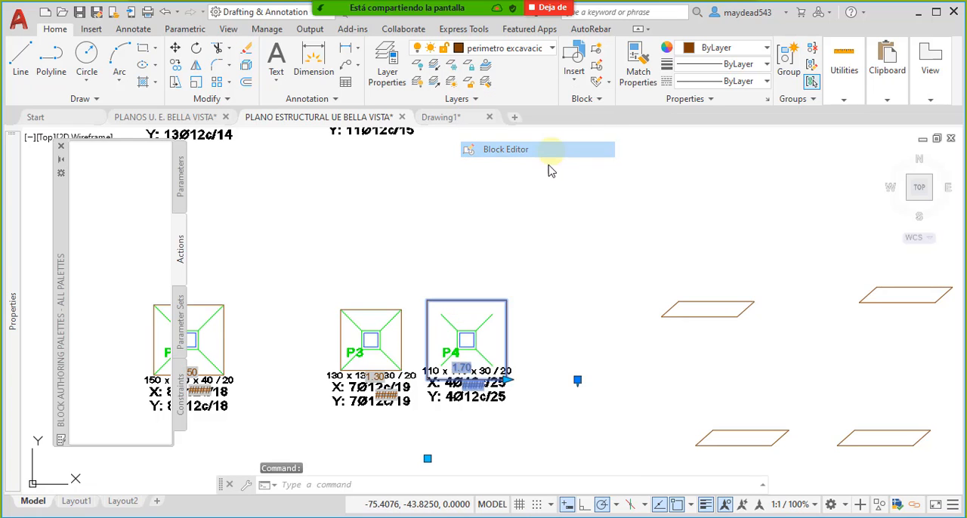
- Inspect the ANCHO X and ANCHO Y parameters of the perimeter block, and leave the Block Editor
click(475, 194)
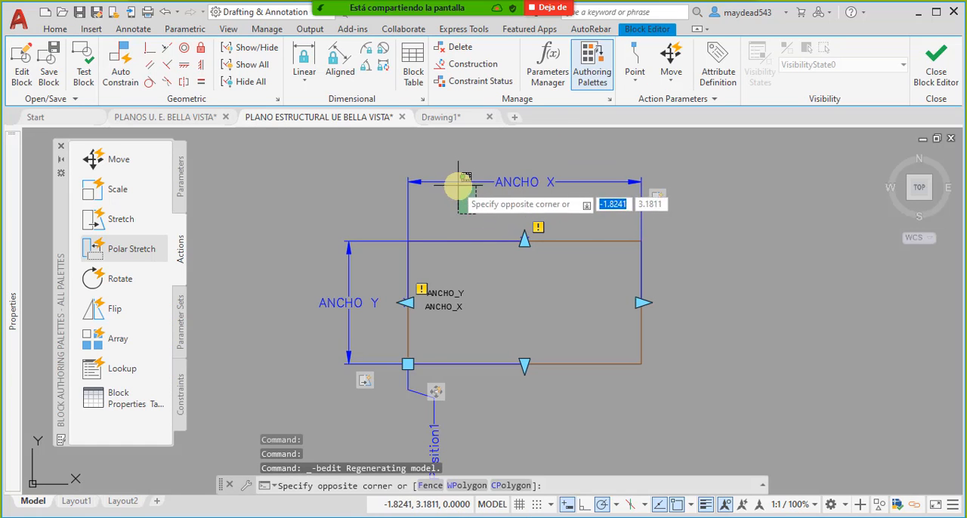
click(447, 190)
click(376, 281)
click(340, 268)
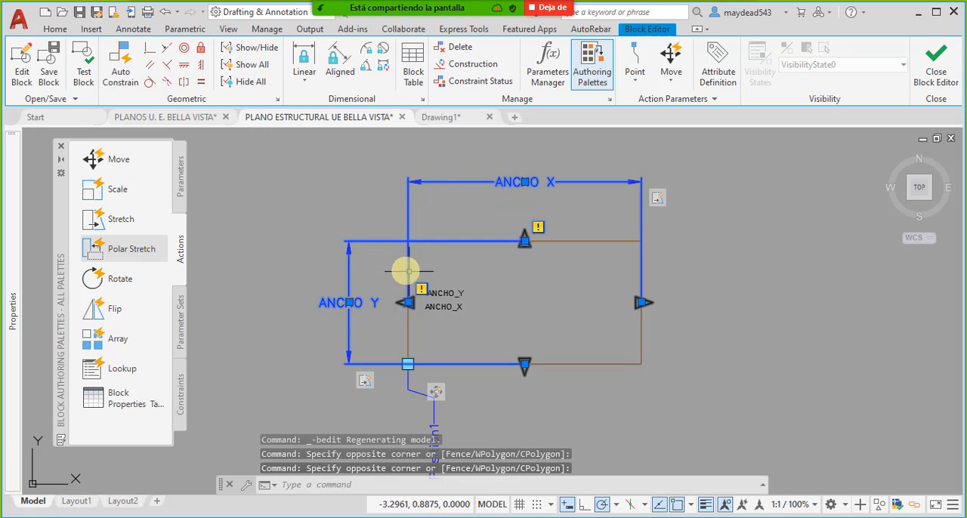
key(Escape)
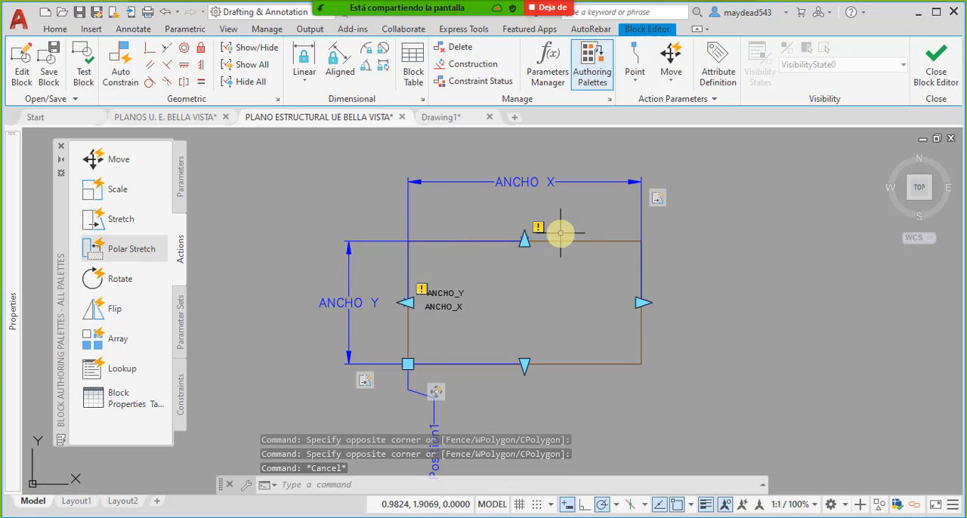
click(935, 56)
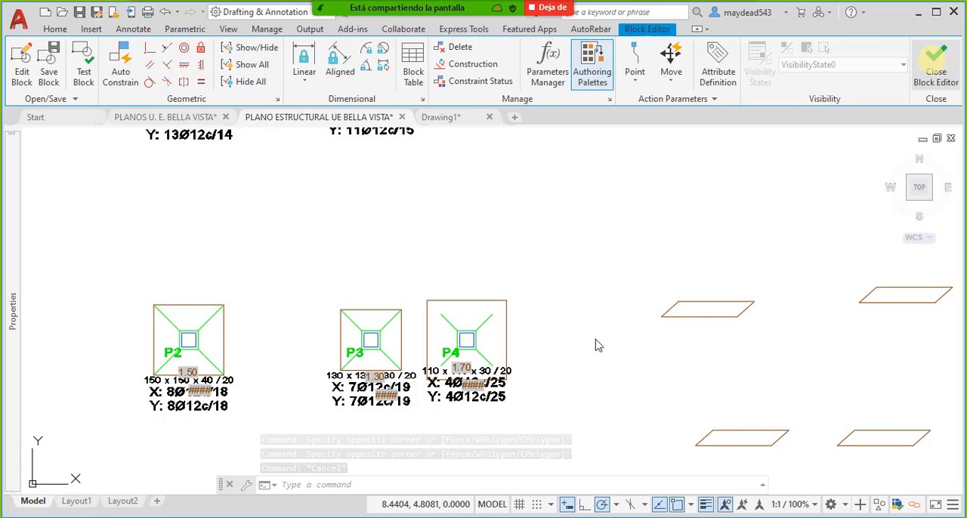
- Set the horizontal width of footing P4's dynamic perimeter block to 1.1
middle_drag(440, 252, 467, 293)
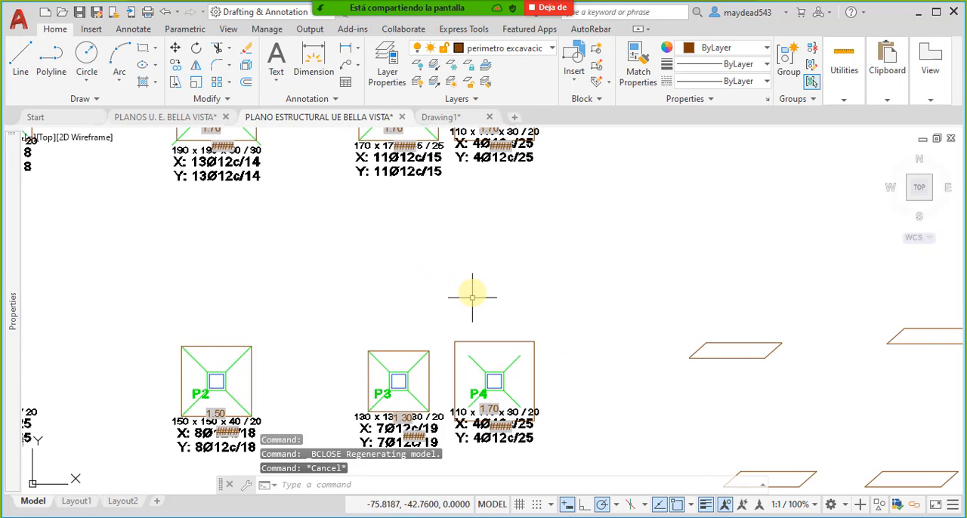
scroll(495, 371, up, 2)
middle_drag(496, 371, 496, 303)
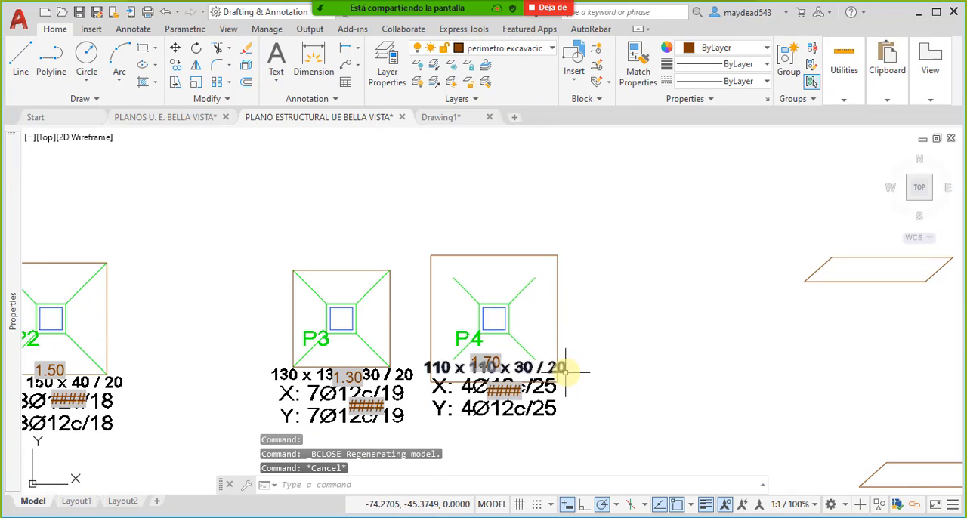
click(572, 333)
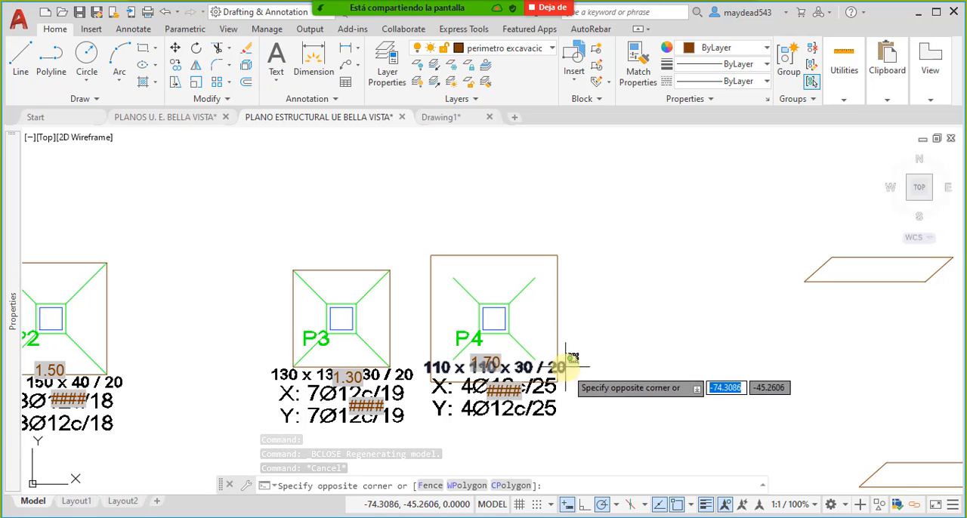
key(Escape)
key(Escape)
click(513, 266)
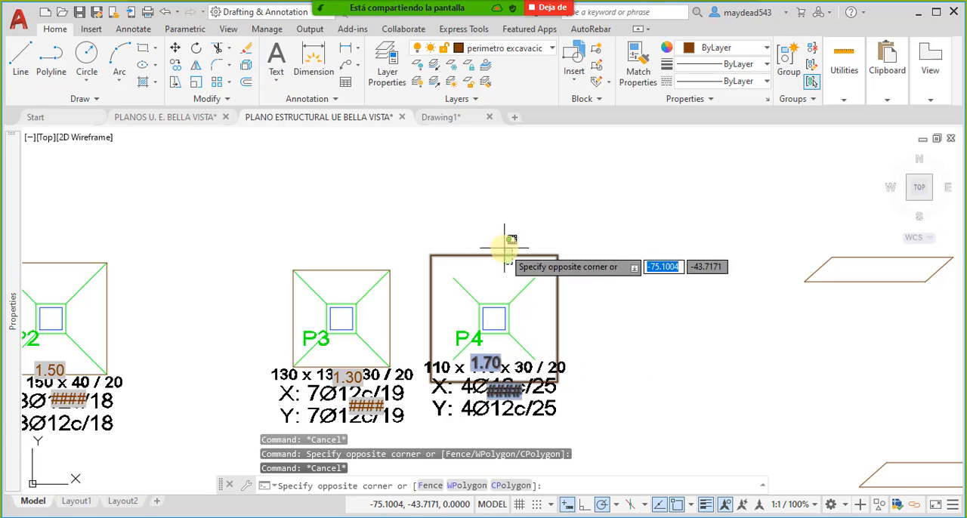
click(504, 249)
click(558, 382)
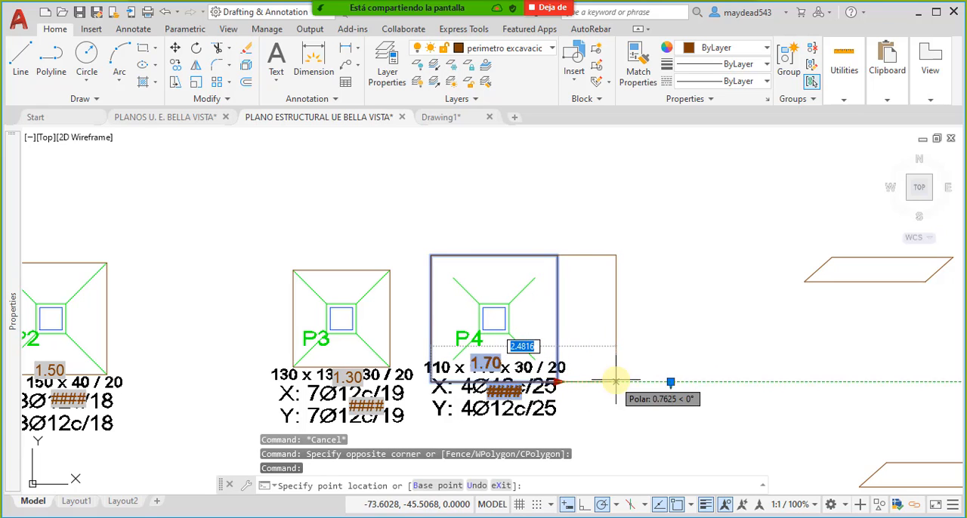
text(1.1)
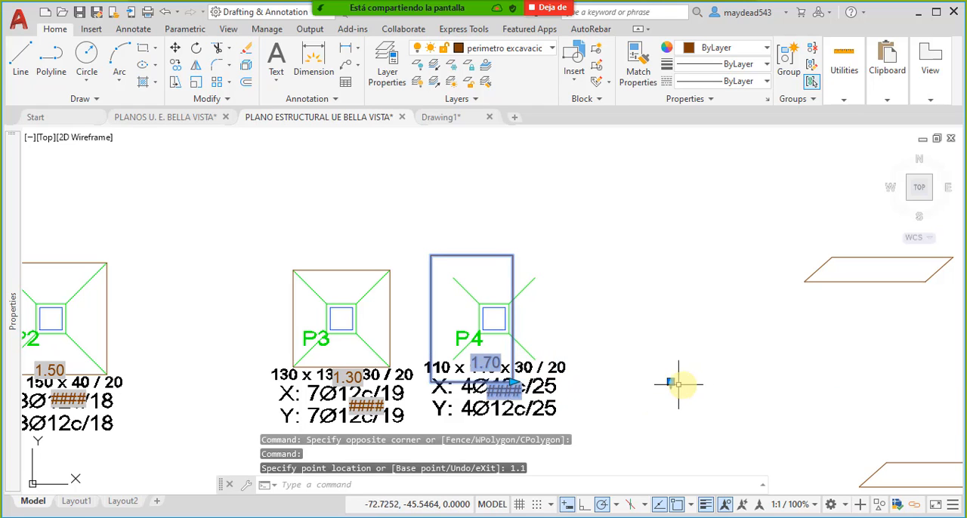
key(Return)
- Set the vertical width of footing P4's perimeter block to 1.1 and deselect it
click(670, 382)
text(1.1)
key(Return)
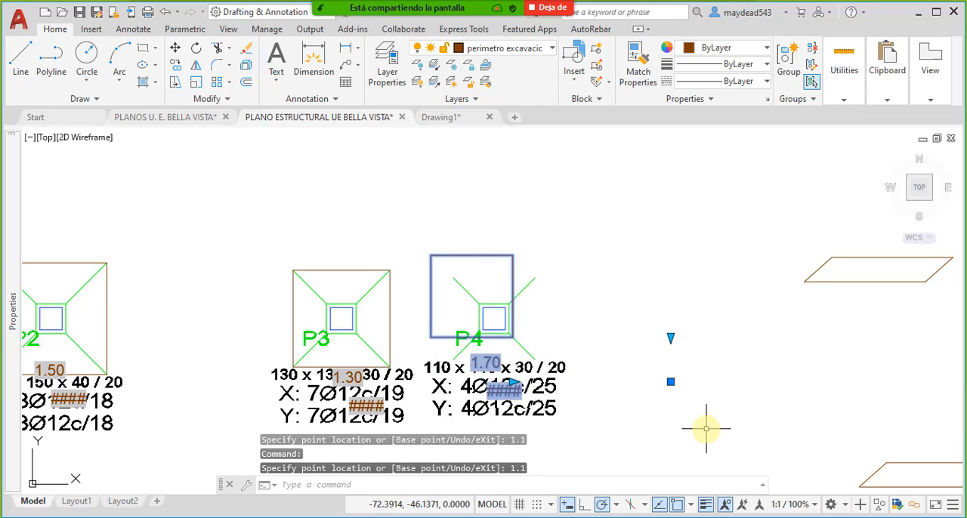
key(Escape)
- Move P4's resized perimeter block by its upper-left corner onto the matching corner of the footing
click(470, 252)
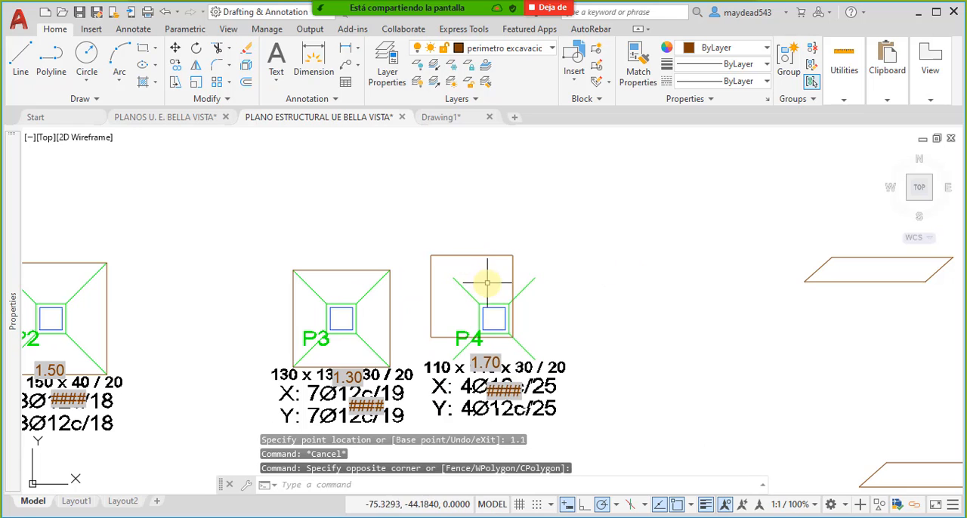
click(455, 241)
text(m)
key(Return)
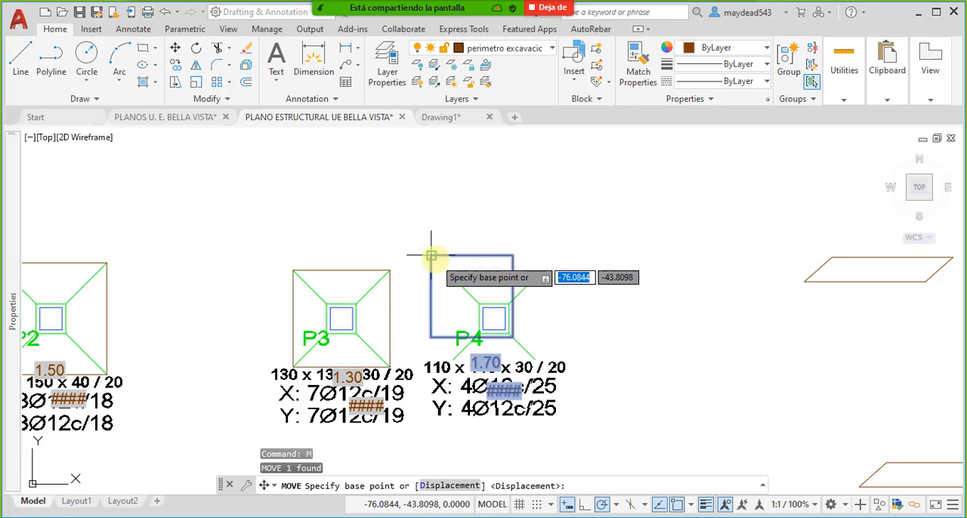
click(431, 256)
scroll(484, 284, down, 5)
key(Escape)
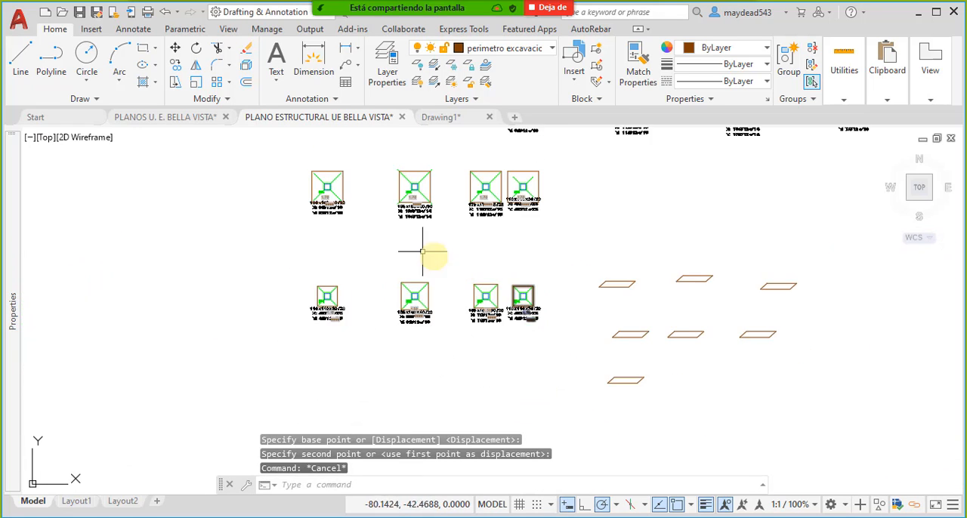
scroll(409, 226, up, 4)
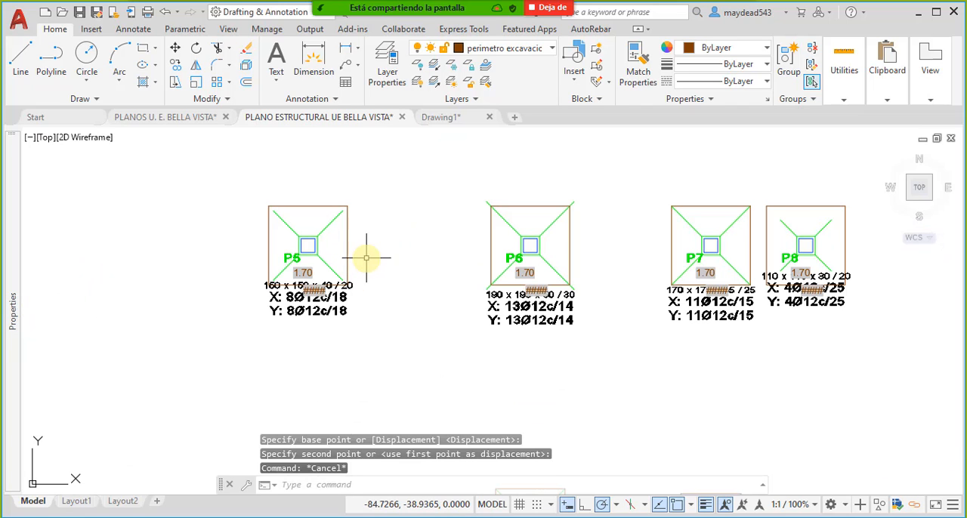
- Delete the oversized dynamic perimeter block from footing P5
click(355, 249)
click(340, 240)
middle_drag(403, 283, 393, 264)
key(Delete)
- Copy footing P2's perimeter block by its upper-left corner onto the matching corner of footing P5
middle_drag(412, 335, 376, 223)
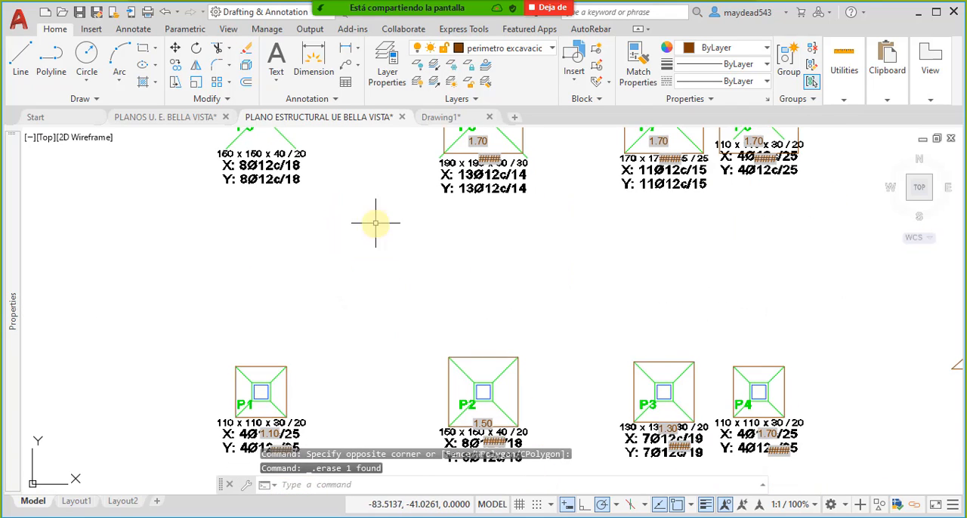
click(491, 365)
click(488, 345)
click(175, 66)
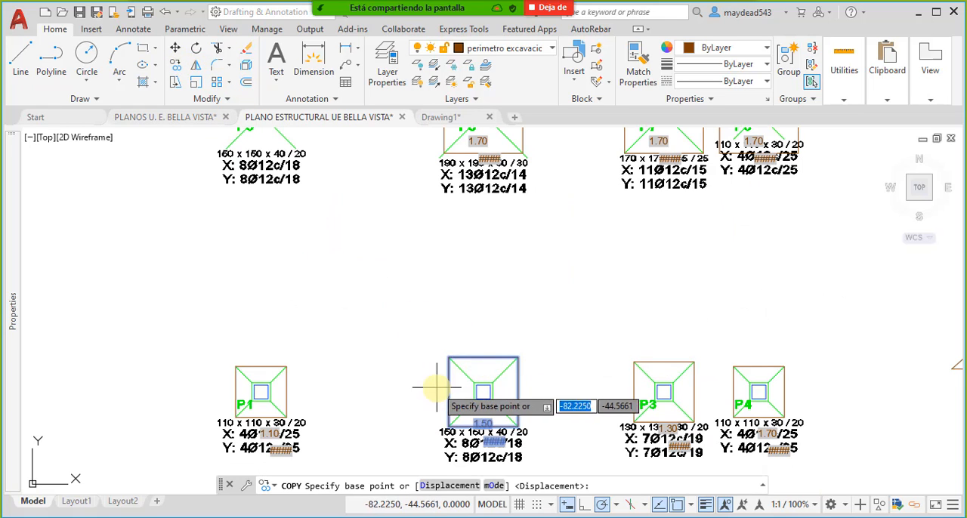
click(450, 354)
middle_drag(195, 197, 243, 292)
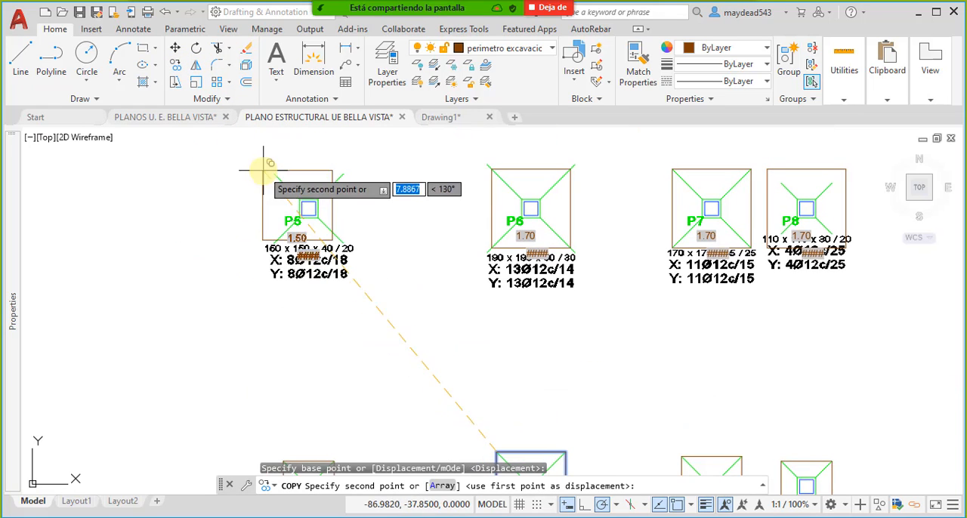
scroll(261, 172, up, 5)
scroll(242, 205, down, 5)
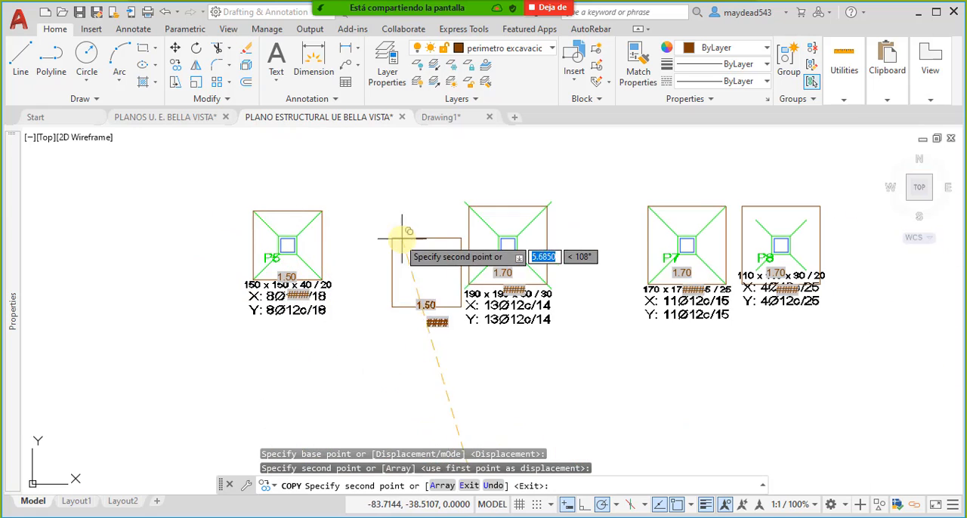
key(Escape)
- Set the horizontal width of footing P6's dynamic perimeter block to 1.9
middle_drag(481, 224, 396, 277)
scroll(485, 257, down, 5)
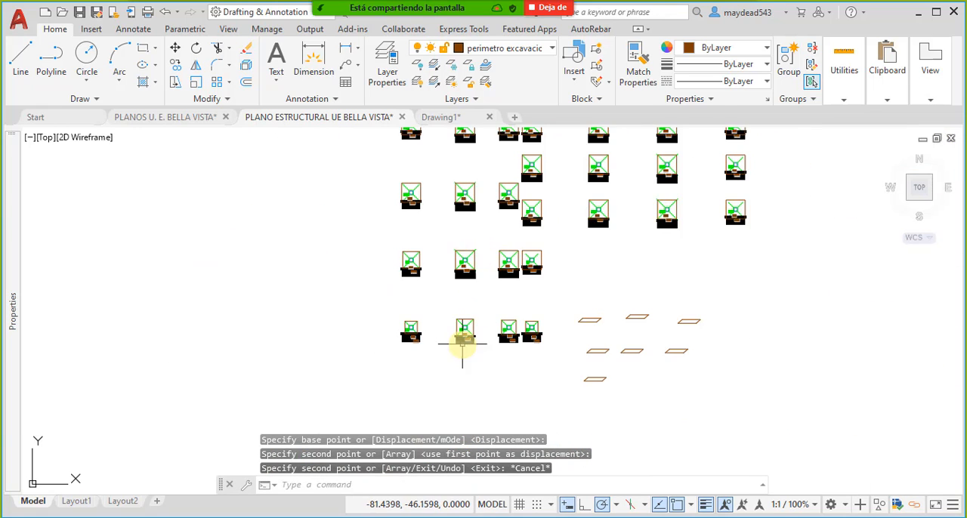
scroll(462, 336, up, 5)
click(450, 232)
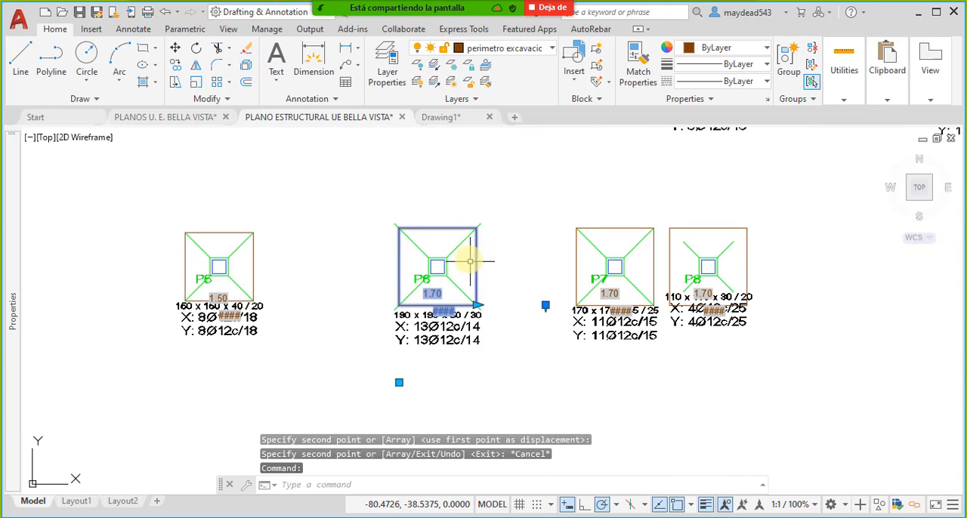
click(478, 305)
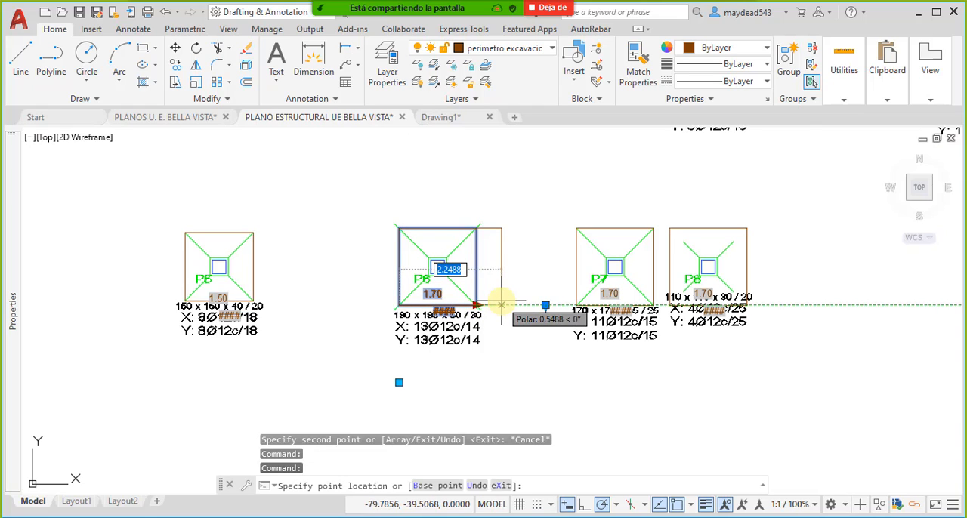
text(1.9)
key(Return)
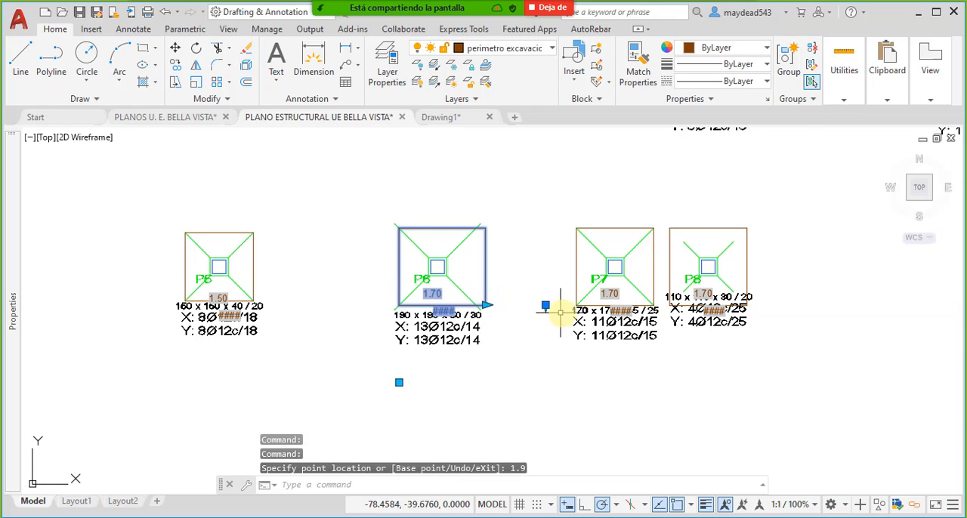
- Set the vertical width of footing P6's perimeter block to 1.9
click(546, 305)
text(1.)
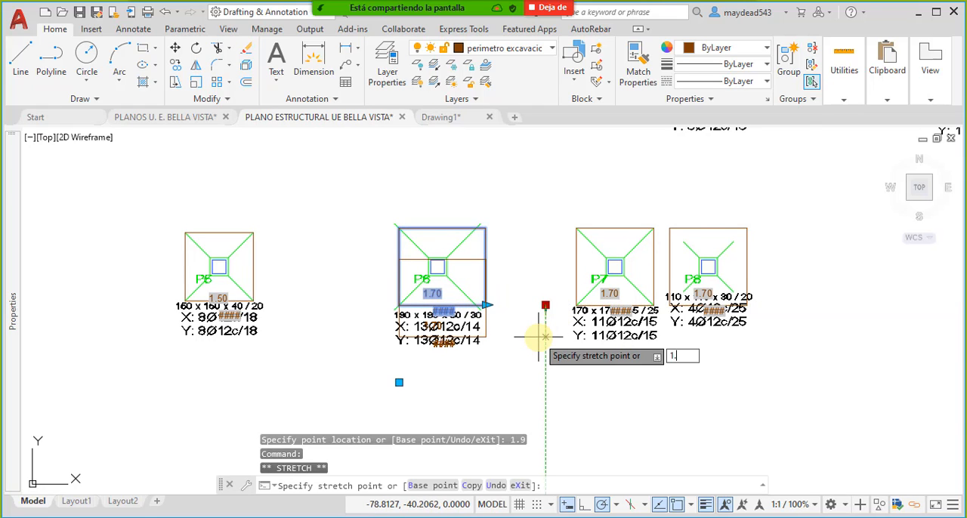
key(Escape)
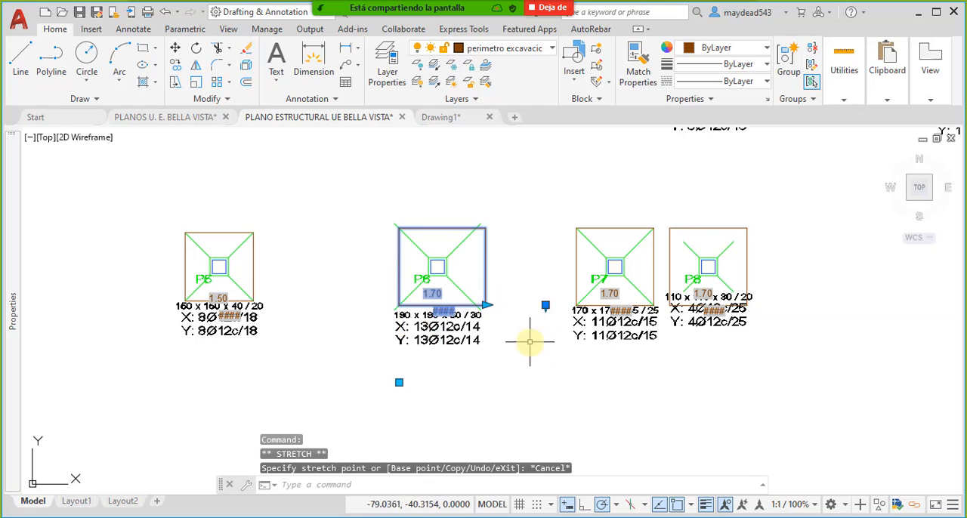
click(546, 306)
text(1.9)
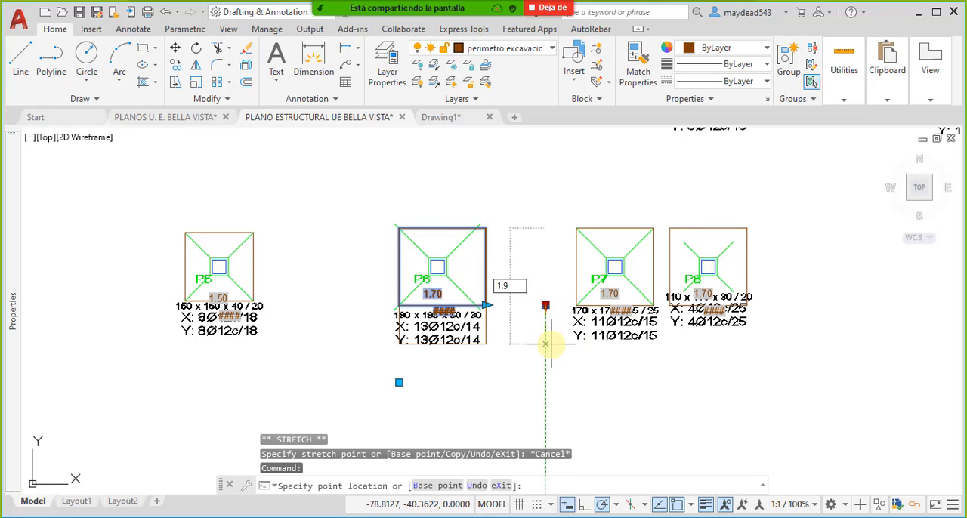
key(Return)
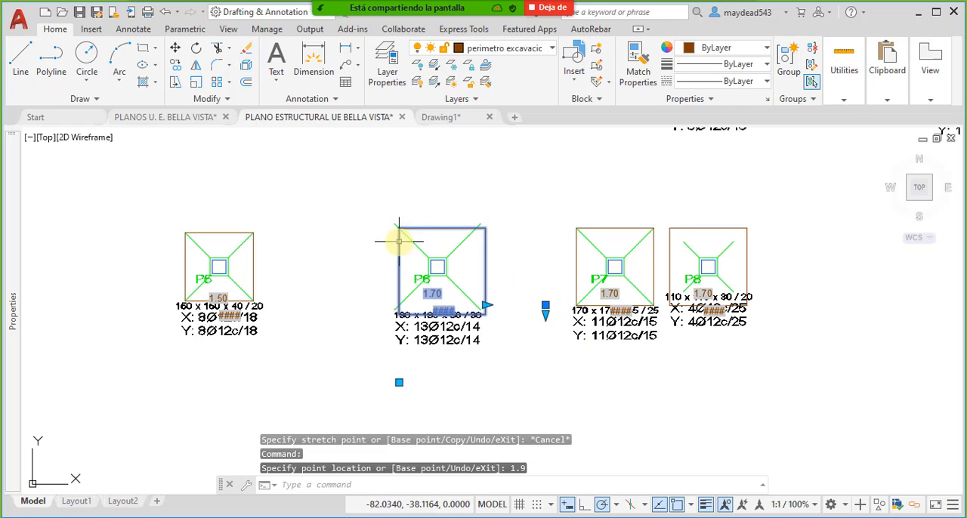
- Move P6's resized perimeter block by its upper-left corner onto the matching corner of the footing
text(m)
key(Return)
scroll(393, 227, up, 5)
click(372, 216)
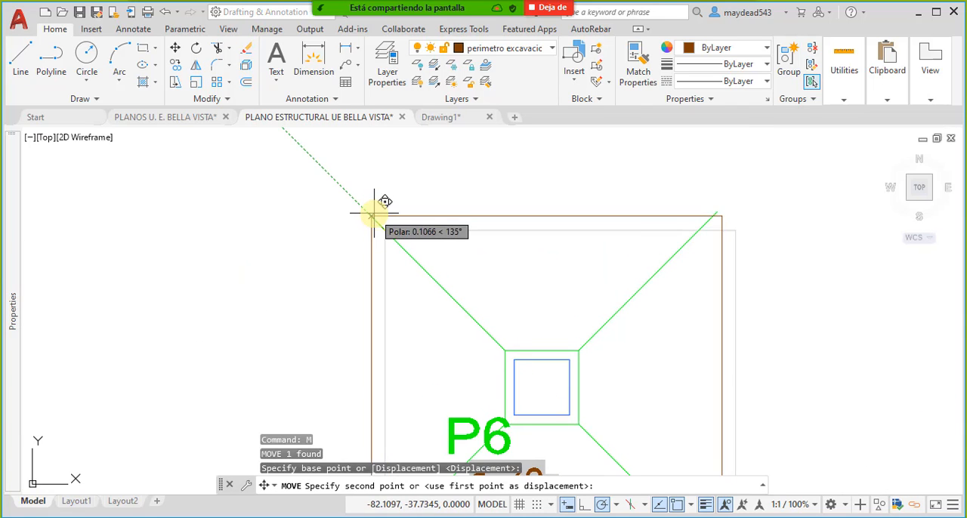
scroll(367, 213, down, 5)
key(Escape)
scroll(458, 249, down, 5)
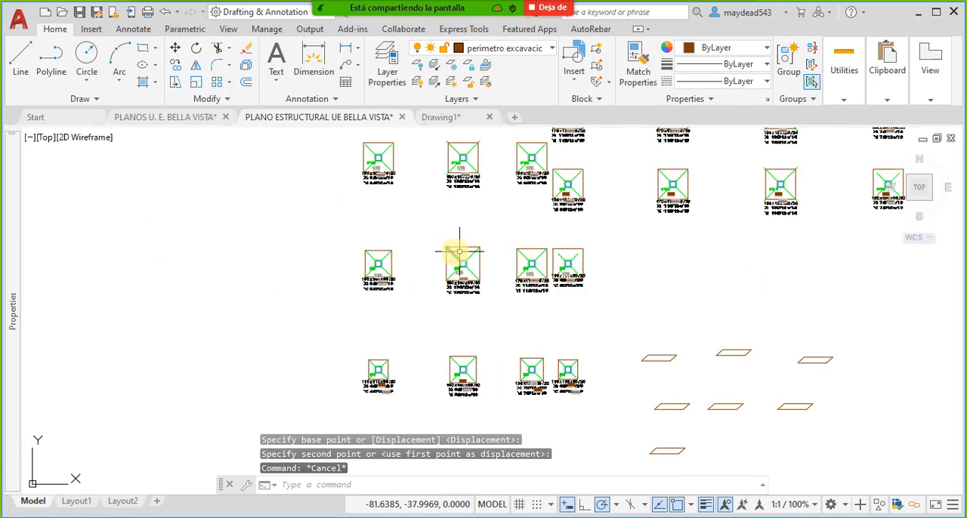
- Compare the perimeter blocks fitted across the footing plan with the counts and widths in the data extraction table
scroll(529, 272, up, 3)
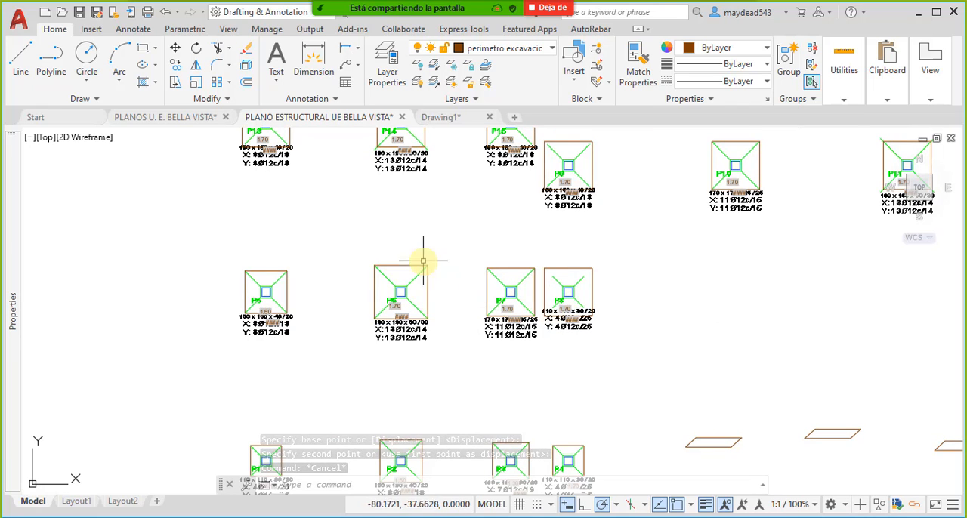
scroll(423, 261, down, 3)
scroll(597, 193, up, 6)
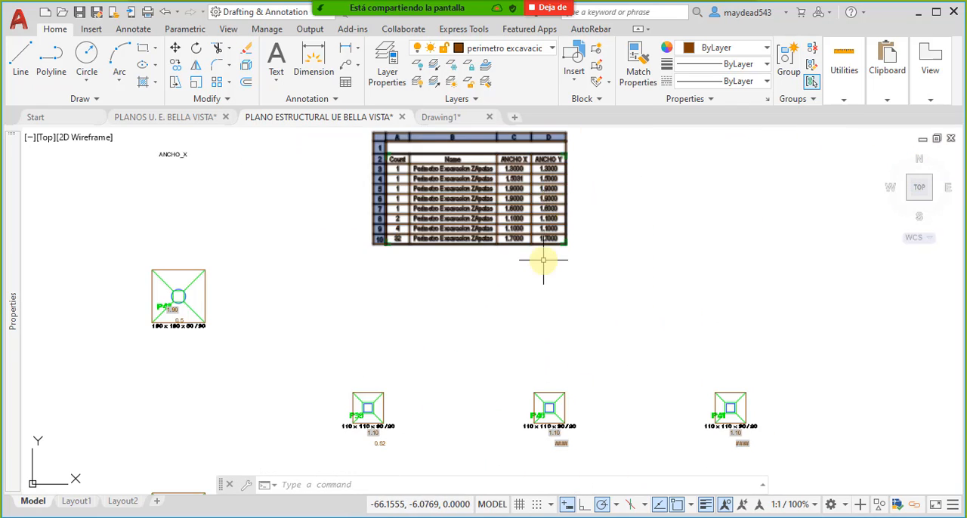
scroll(572, 236, down, 5)
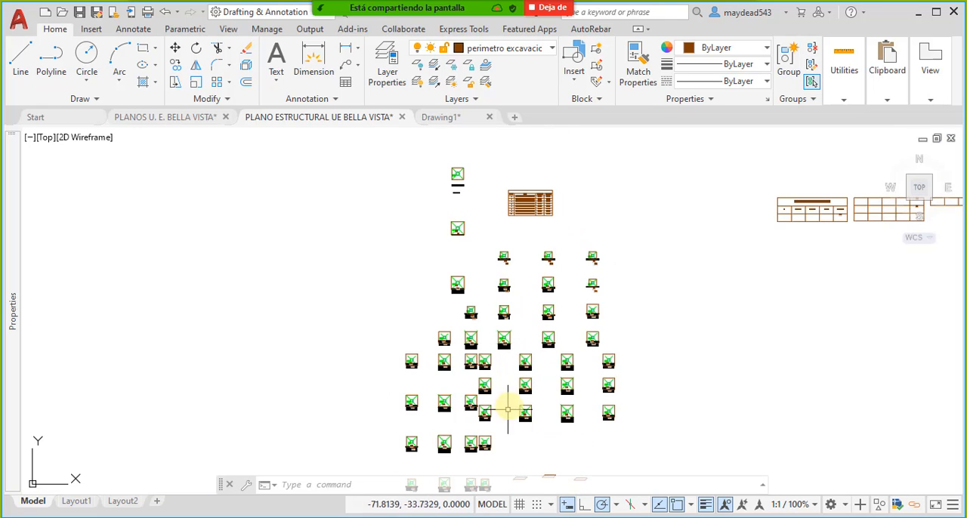
middle_drag(508, 410, 523, 316)
mouse_move(568, 156)
middle_down()
mouse_move(559, 373)
mouse_move(536, 344)
middle_up()
scroll(548, 319, up, 6)
middle_drag(544, 411, 546, 237)
scroll(552, 247, down, 4)
middle_drag(531, 410, 545, 287)
middle_drag(497, 428, 532, 337)
scroll(502, 370, up, 3)
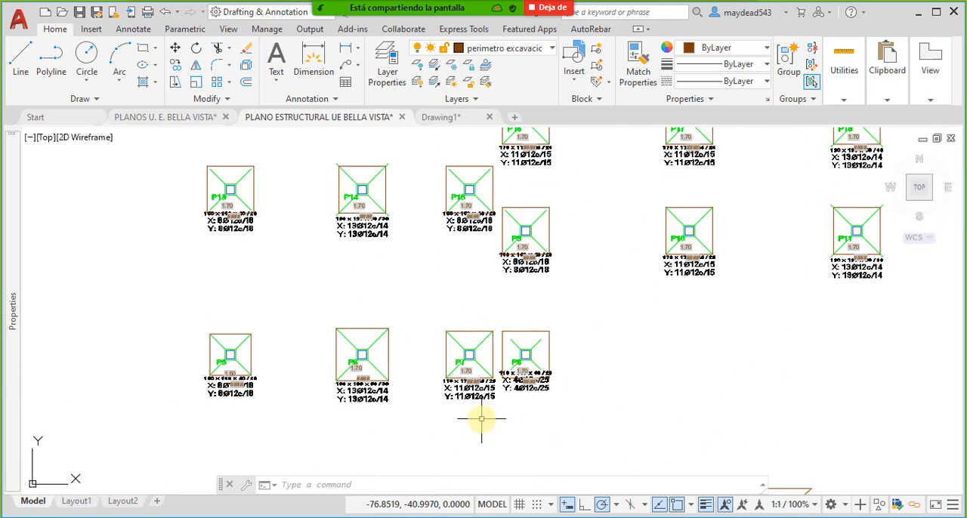
middle_drag(482, 414, 518, 258)
scroll(503, 415, up, 3)
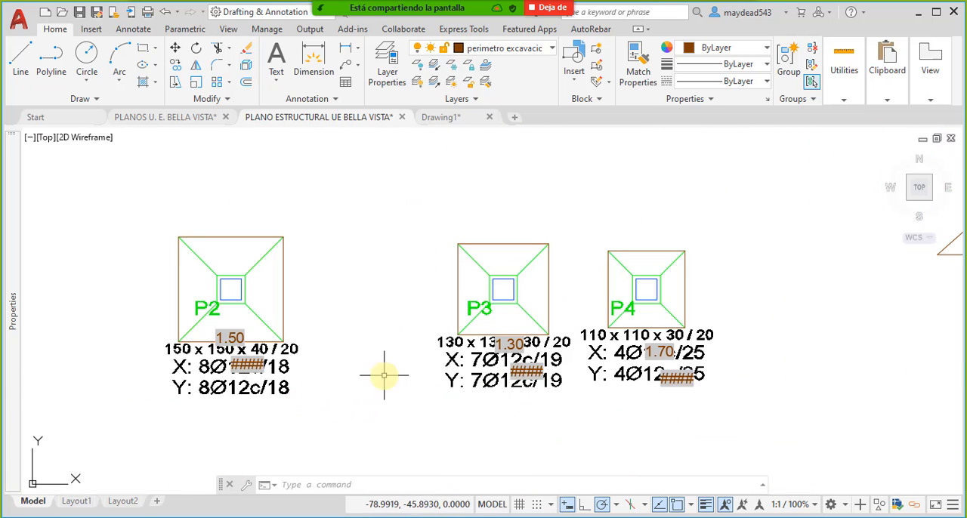
scroll(384, 375, down, 5)
scroll(499, 324, up, 6)
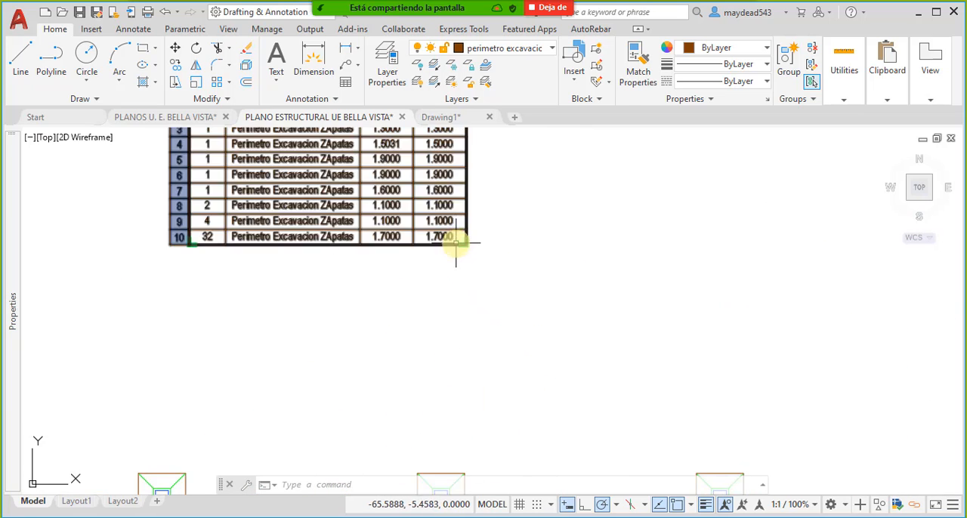
- Update all data links with DATALINKUPDATE to refresh the perimeter block extraction table
middle_drag(455, 243, 499, 276)
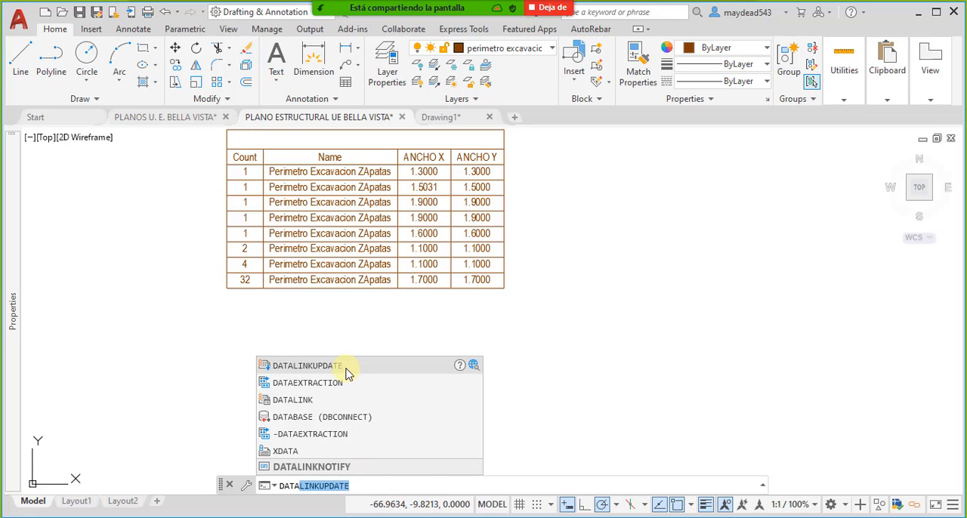
click(346, 368)
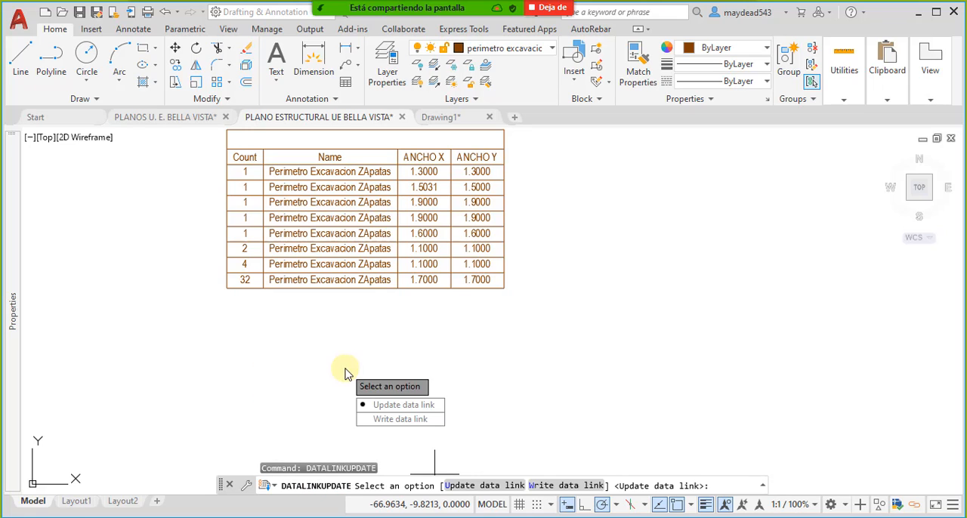
click(490, 487)
click(544, 486)
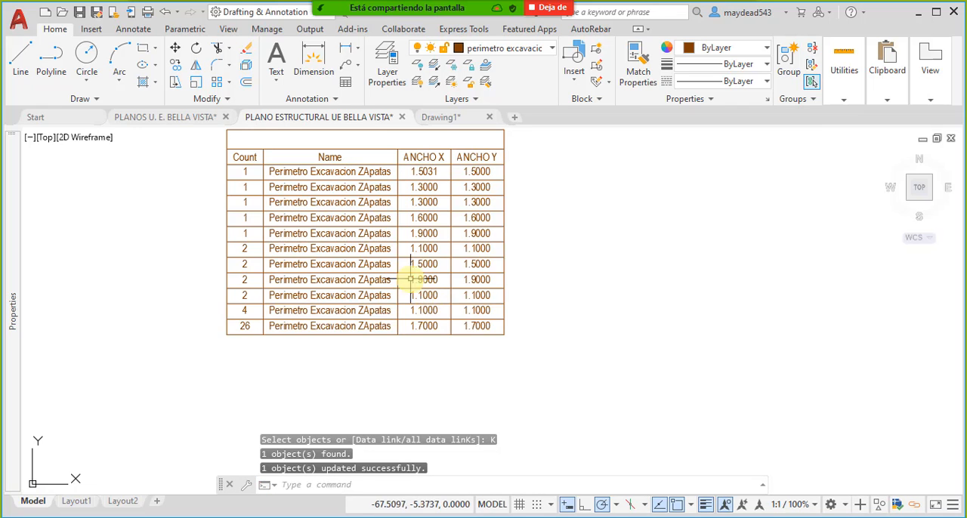
- Unlock the ANCHO Y cell in row 3 of the extraction table and deselect the table
click(381, 277)
key(Escape)
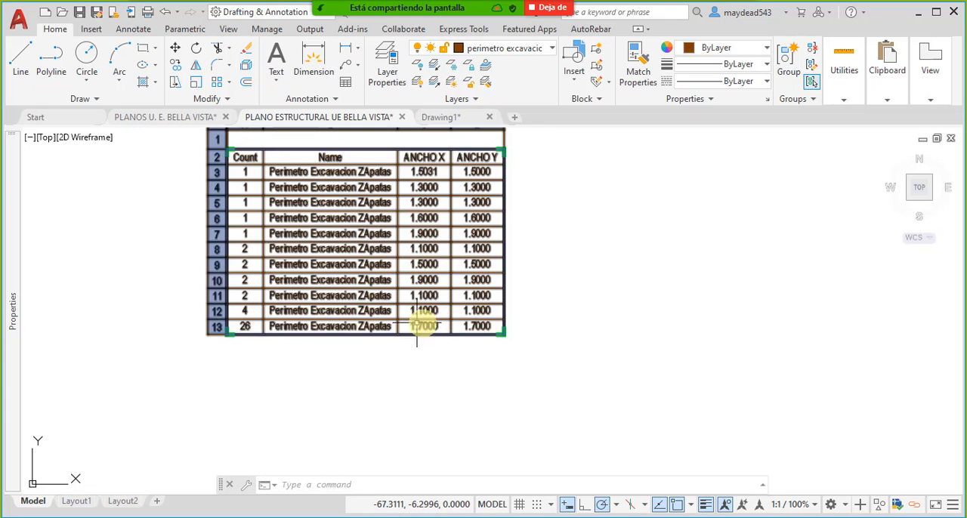
middle_drag(409, 322, 449, 343)
middle_drag(390, 317, 362, 339)
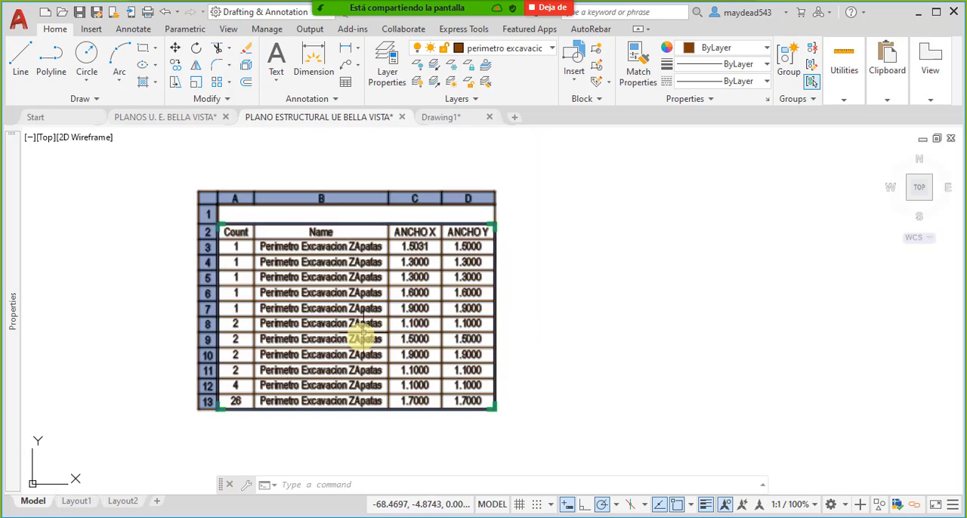
click(442, 260)
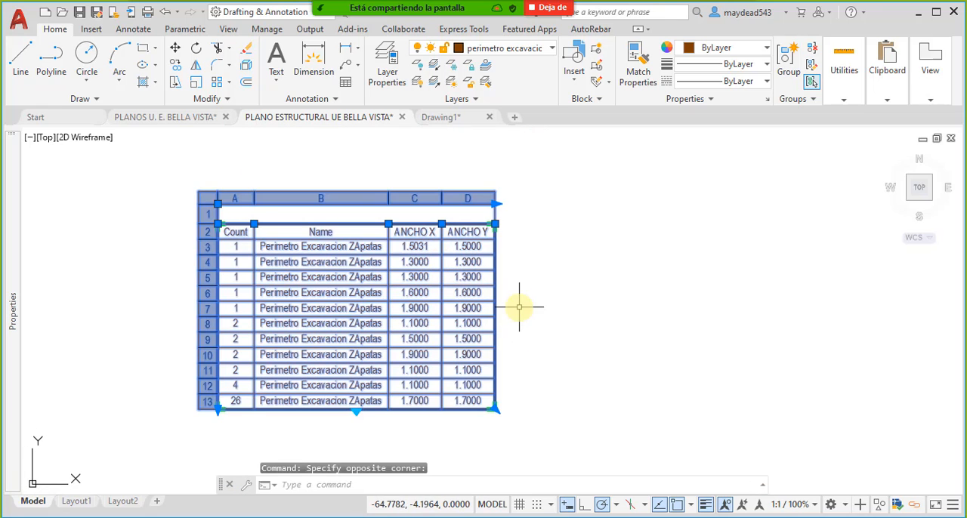
click(480, 247)
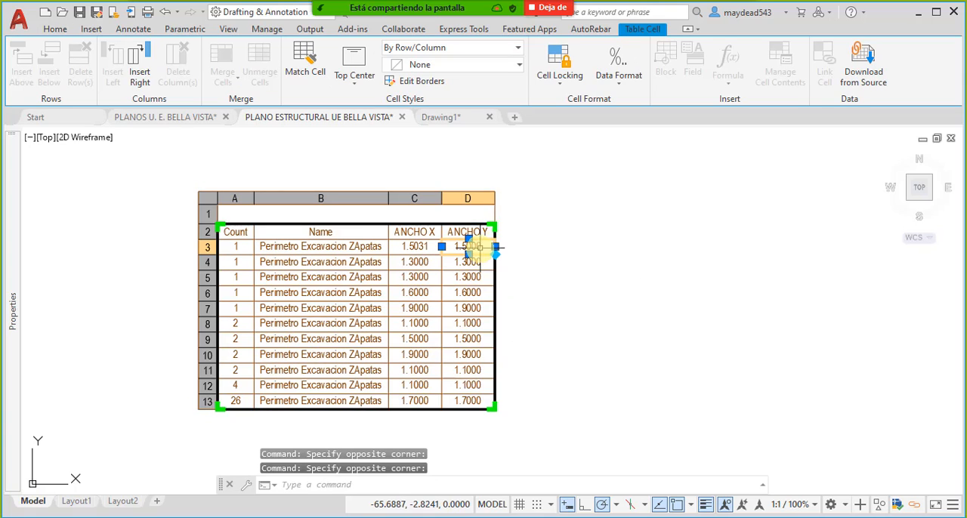
middle_drag(560, 291, 509, 270)
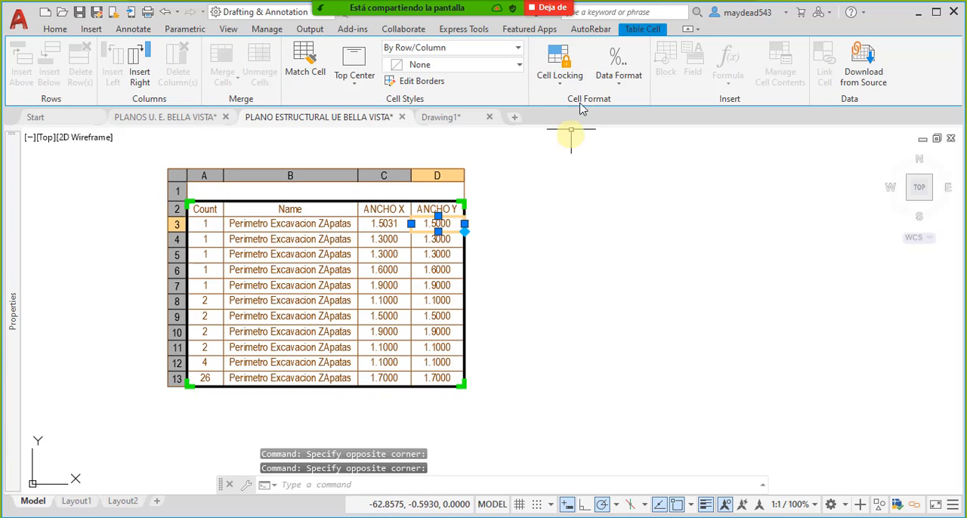
click(573, 80)
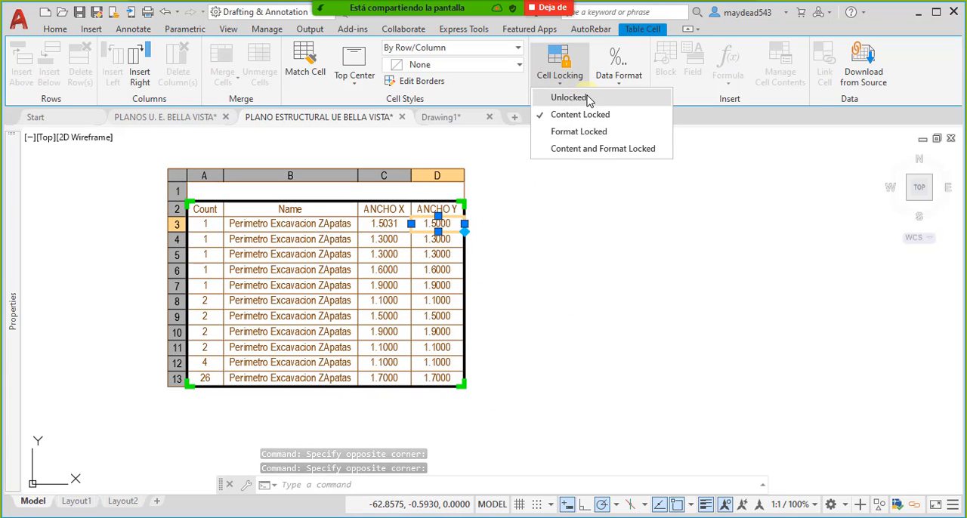
click(590, 101)
key(Escape)
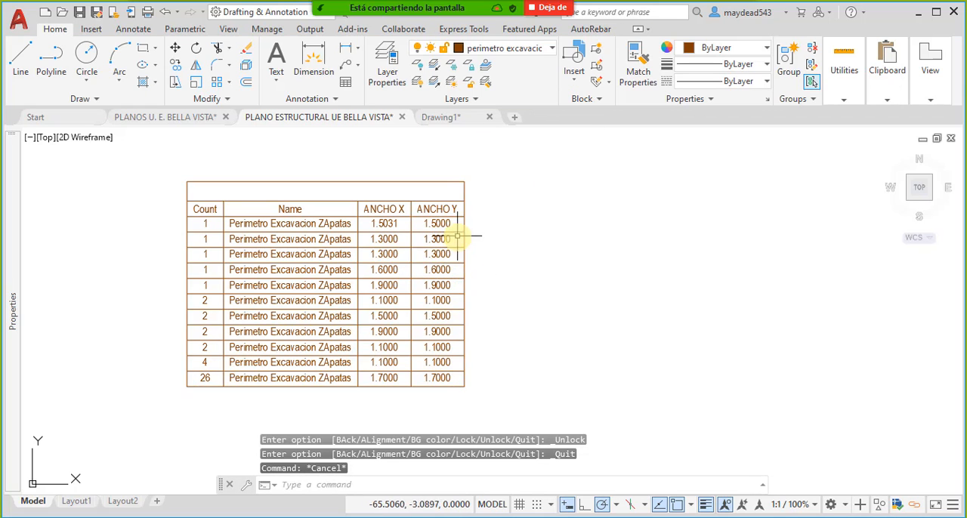
- Insert a new column to the right of the ANCHO Y column in the extraction table
click(453, 223)
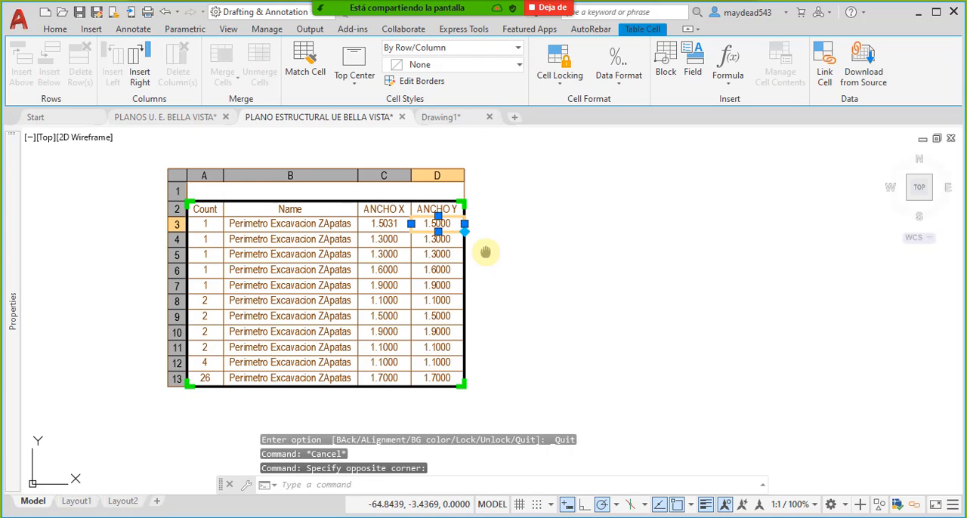
scroll(438, 270, up, 2)
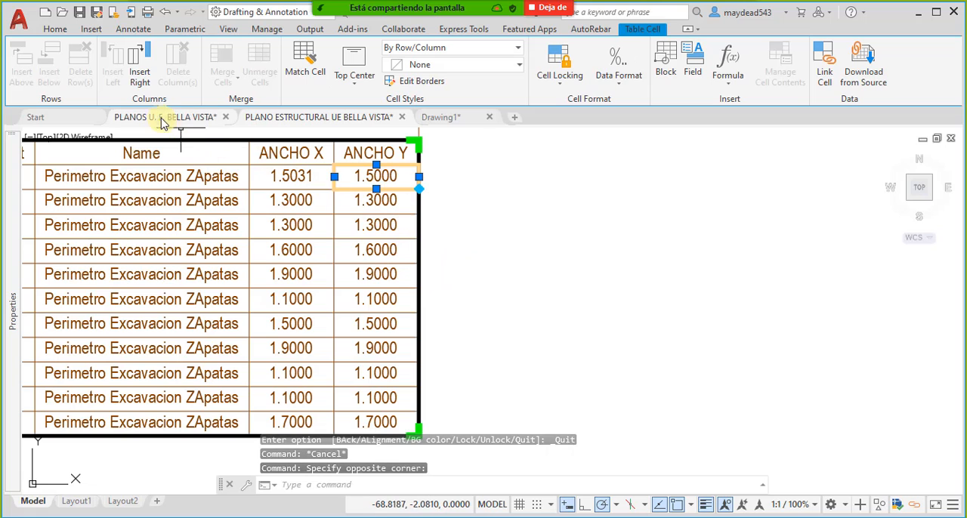
click(139, 71)
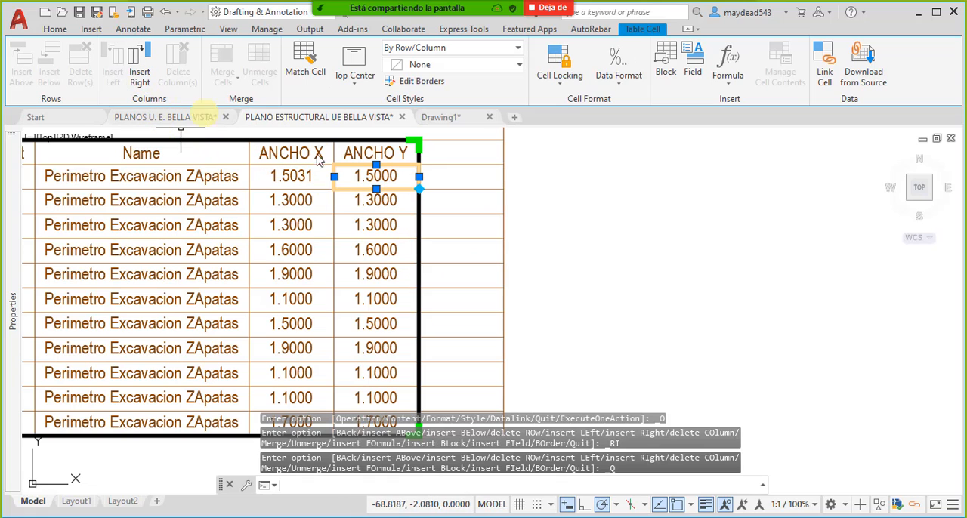
- Try to build an equation in cell E3 of the new column by picking the ANCHO X cell in row 3
click(468, 180)
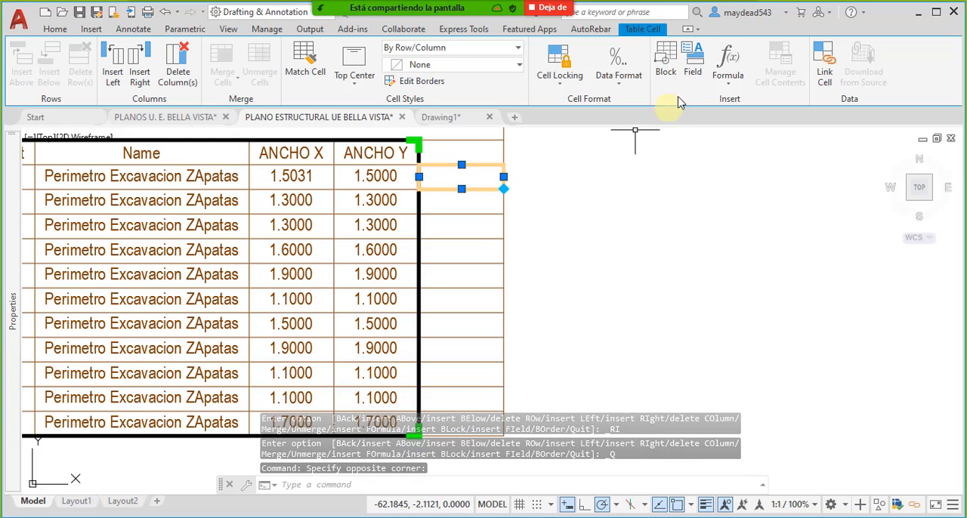
click(728, 82)
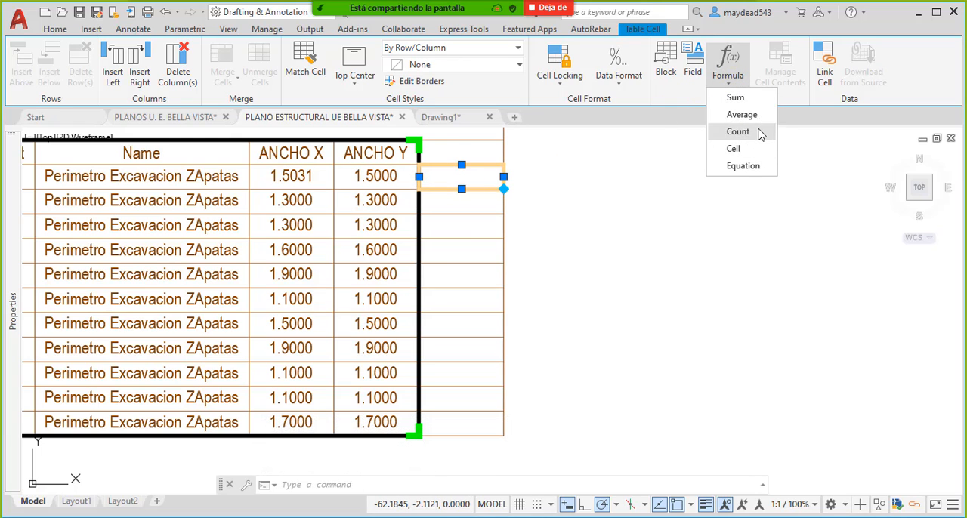
click(748, 166)
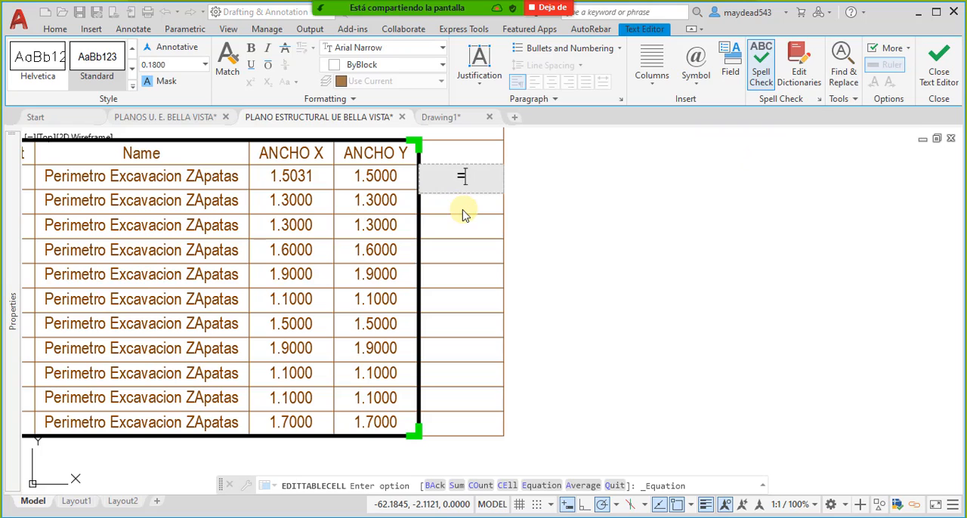
click(306, 181)
click(467, 174)
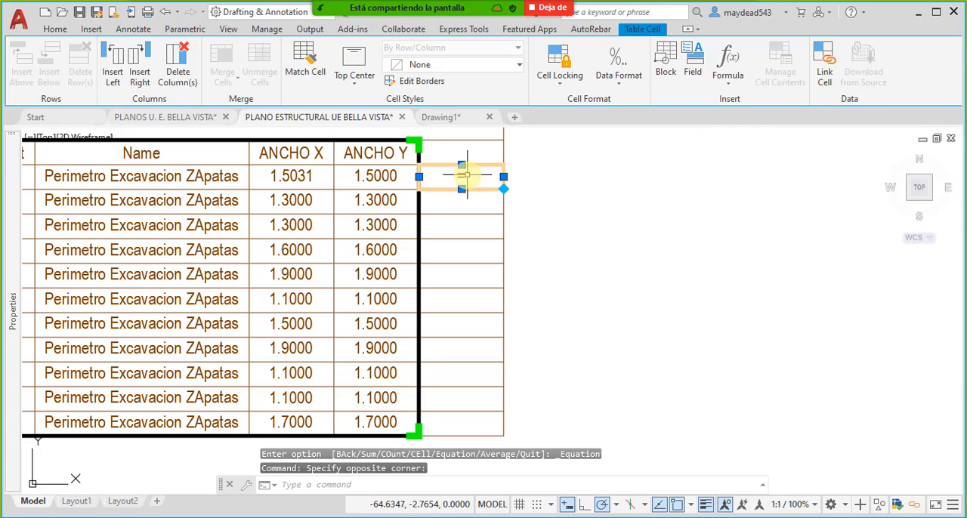
click(481, 176)
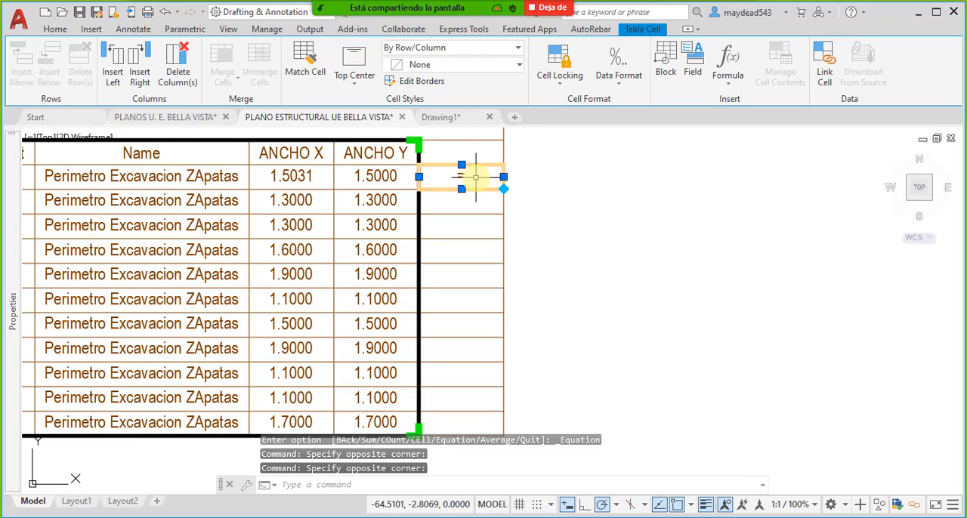
- Insert a cell reference to the row 3 ANCHO Y value in E3, append a multiplication sign, and try to pick the second factor
click(727, 79)
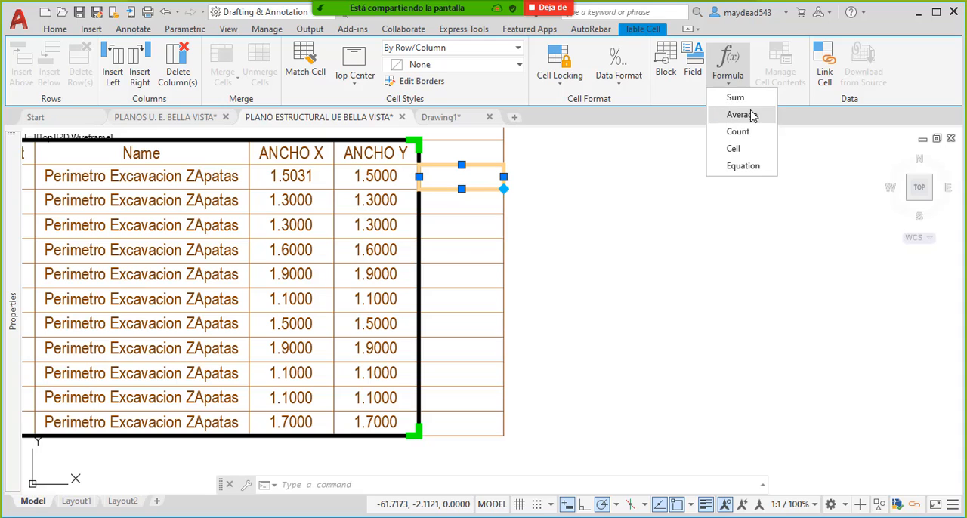
click(733, 149)
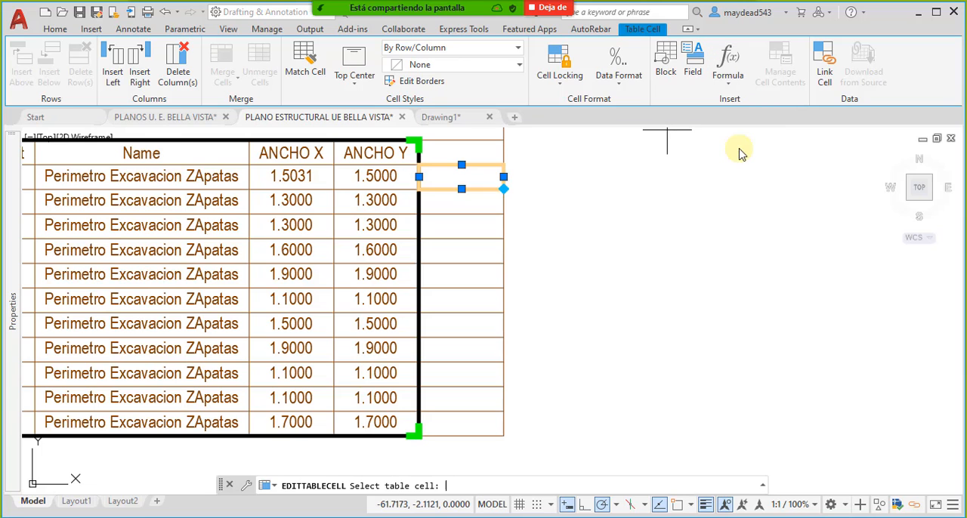
click(403, 179)
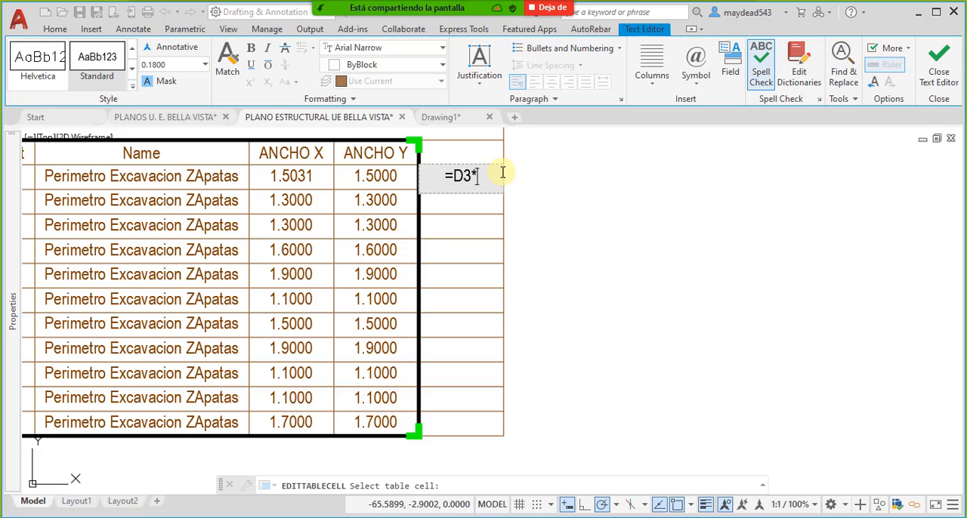
text(*)
click(301, 183)
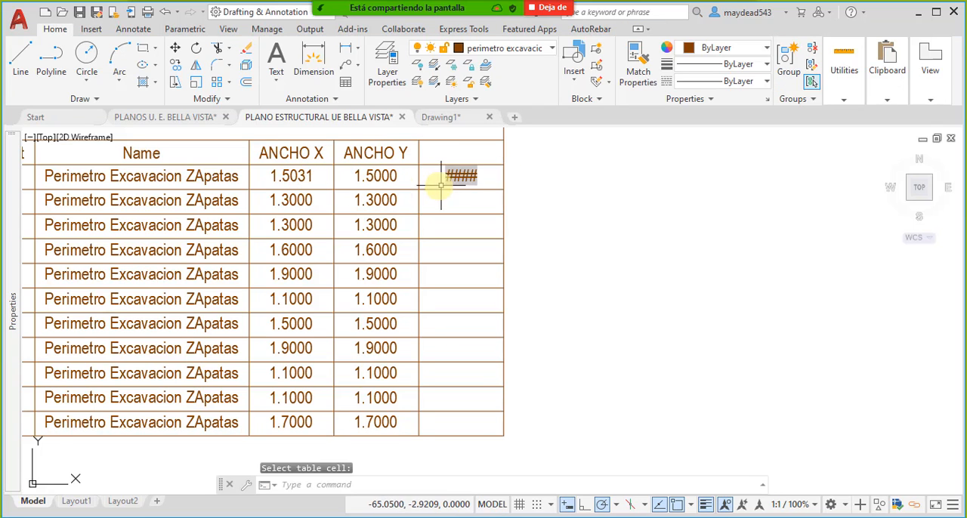
click(483, 176)
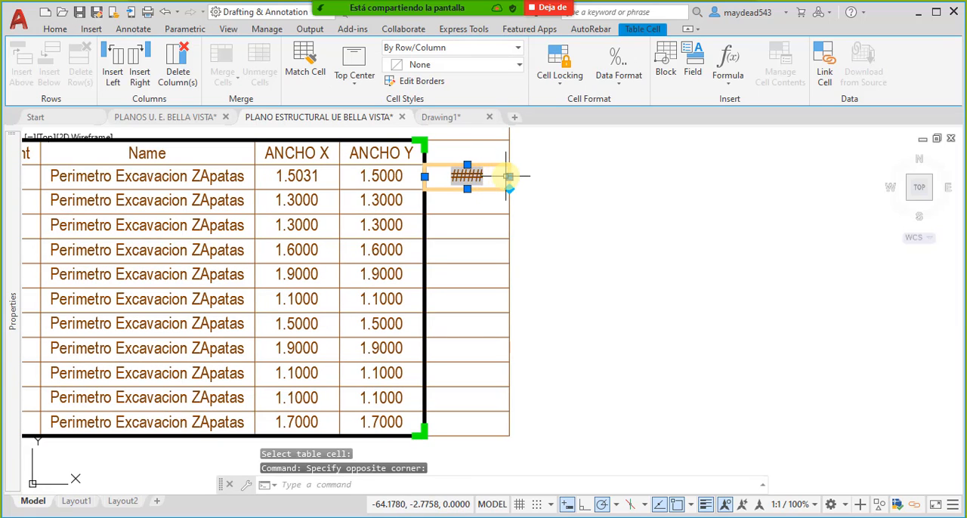
double_click(484, 181)
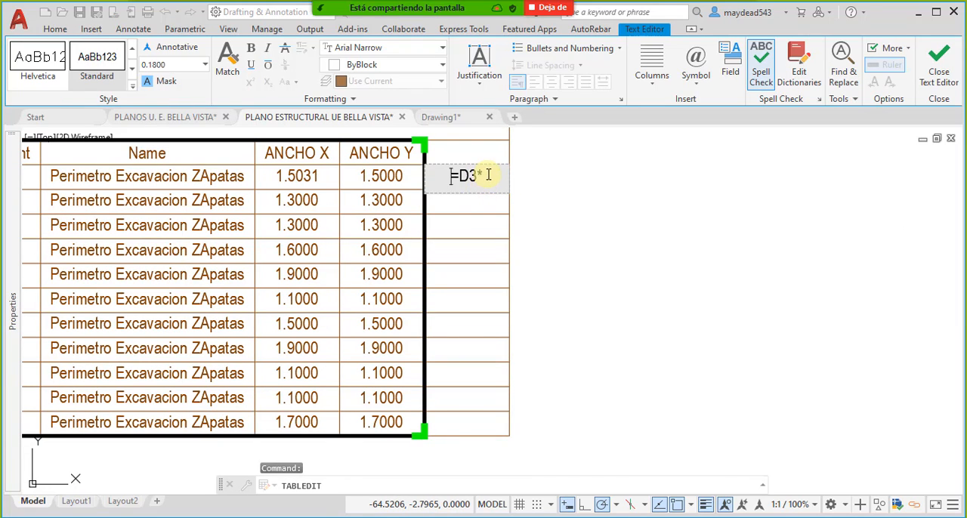
click(400, 187)
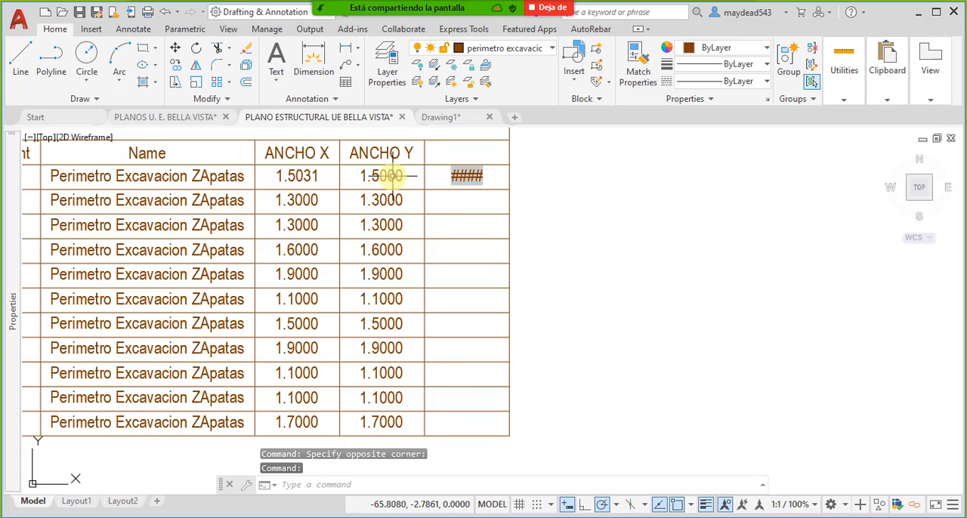
- Clear the unfinished =D3* formula from cell E3
click(475, 181)
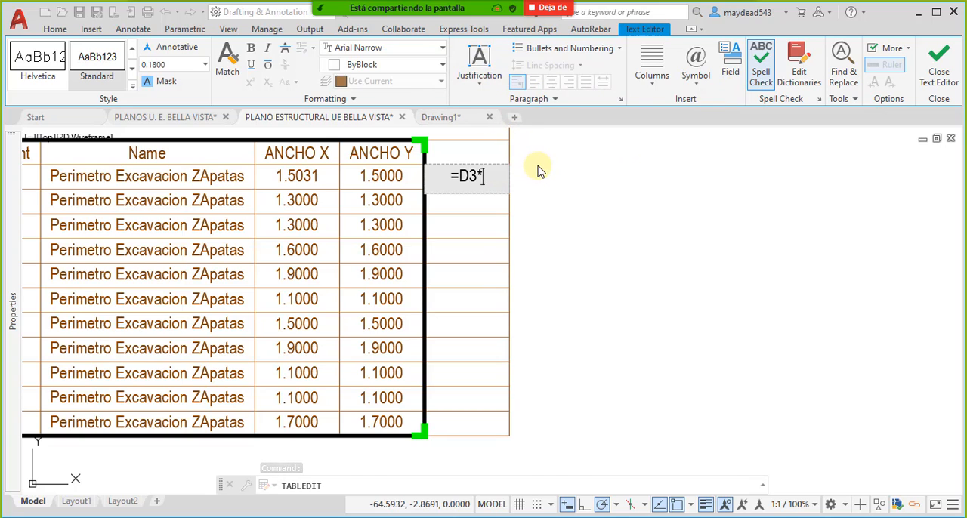
key(BackSpace)
key(BackSpace)
key(BackSpace)
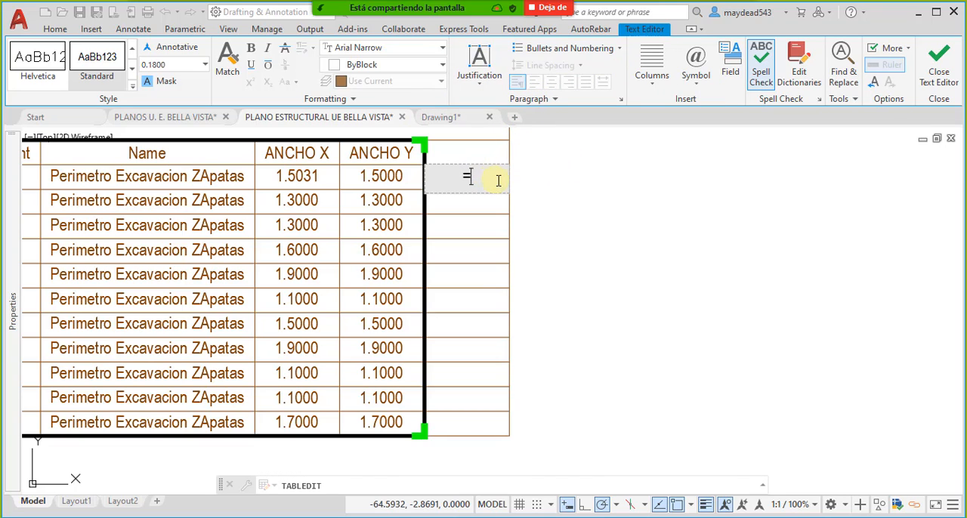
click(544, 217)
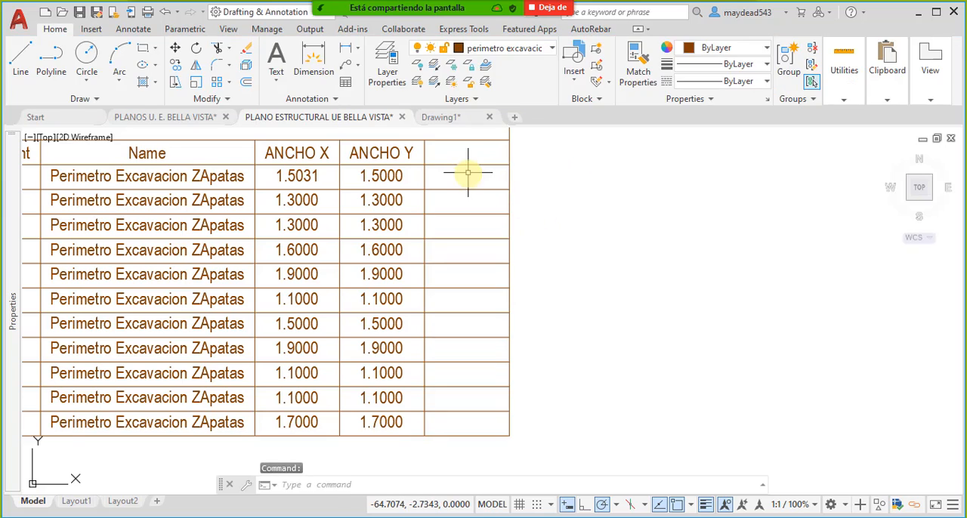
- Insert a Sum formula in cell E3 over the row 3 ANCHO X and ANCHO Y cells, =Sum(C3:D3)
click(464, 176)
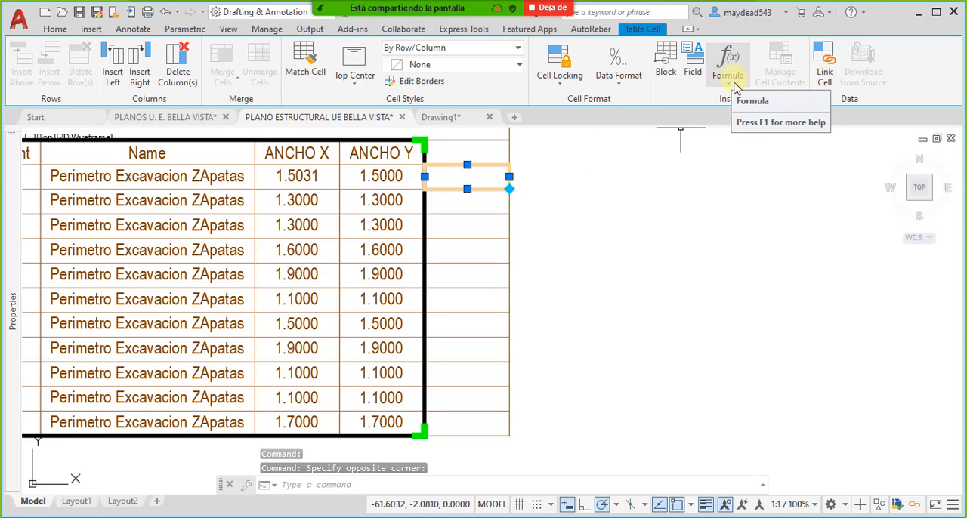
click(730, 85)
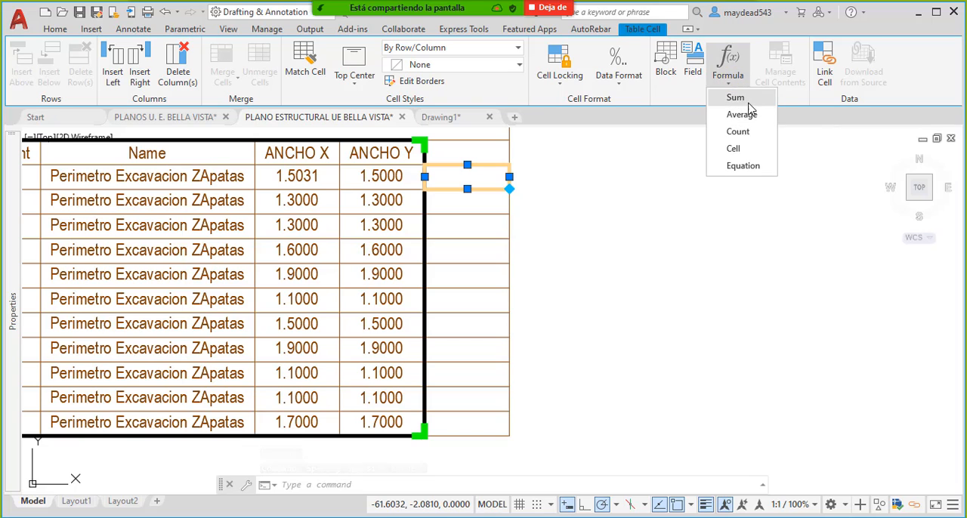
click(736, 98)
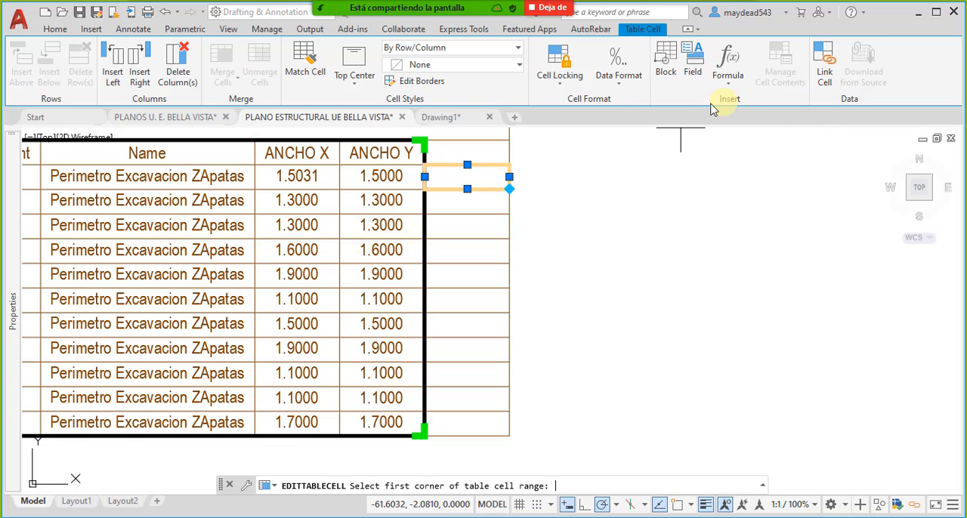
click(410, 182)
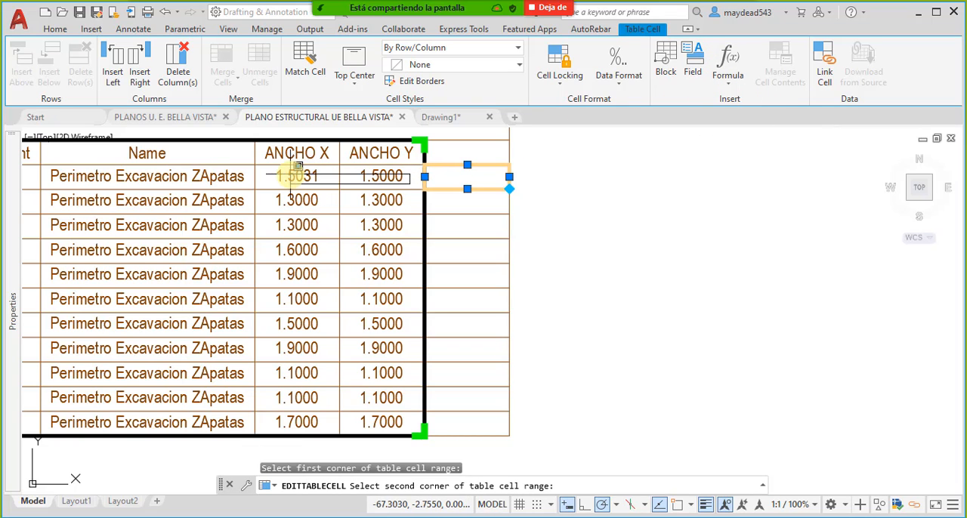
click(291, 173)
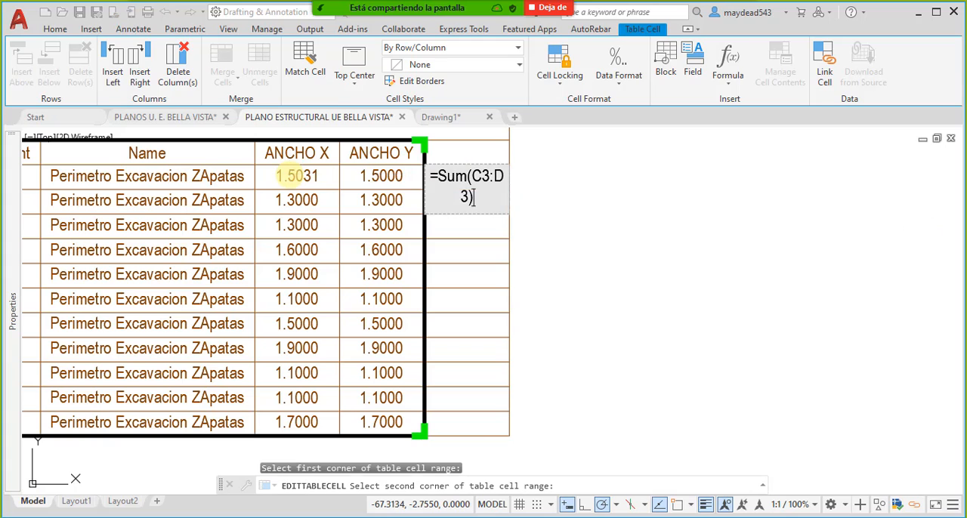
click(520, 204)
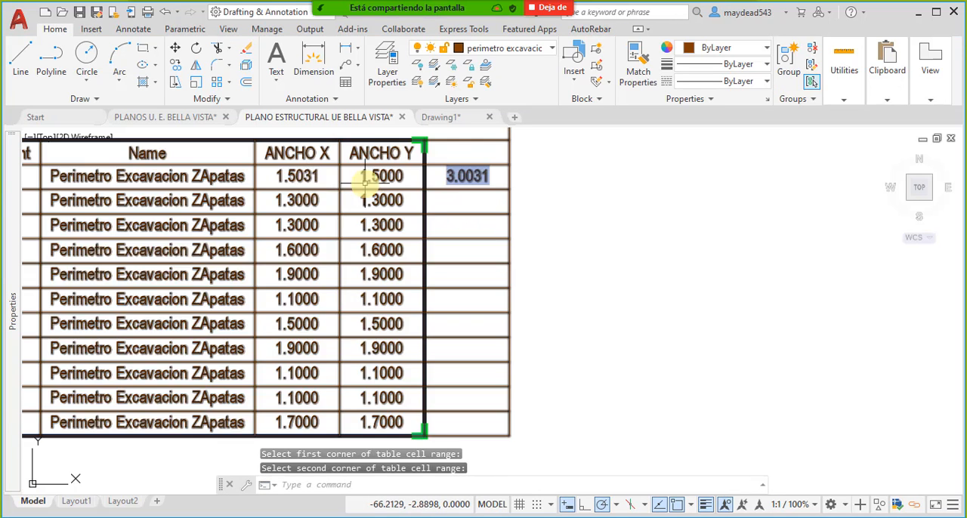
- Delete the sum from cell E3 and enter the equation =C3*D3 in its place
click(498, 183)
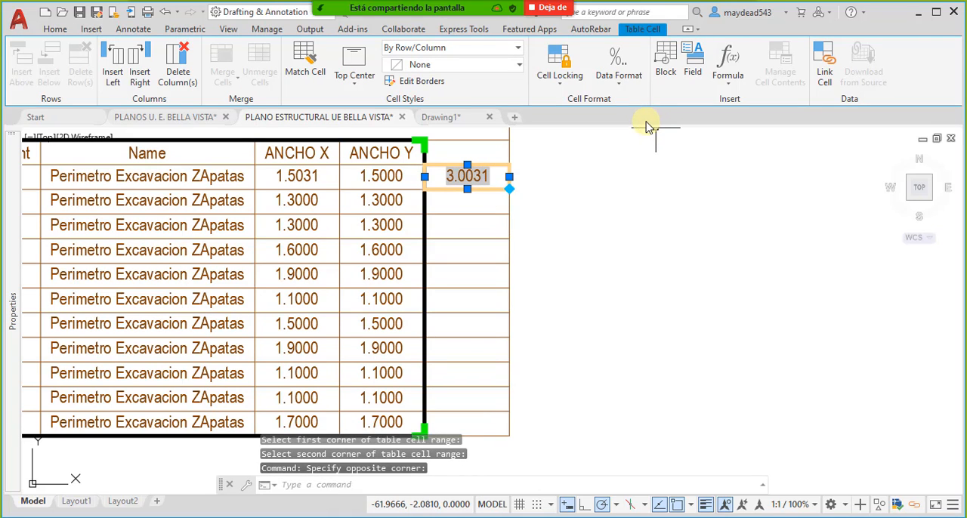
key(Delete)
click(729, 82)
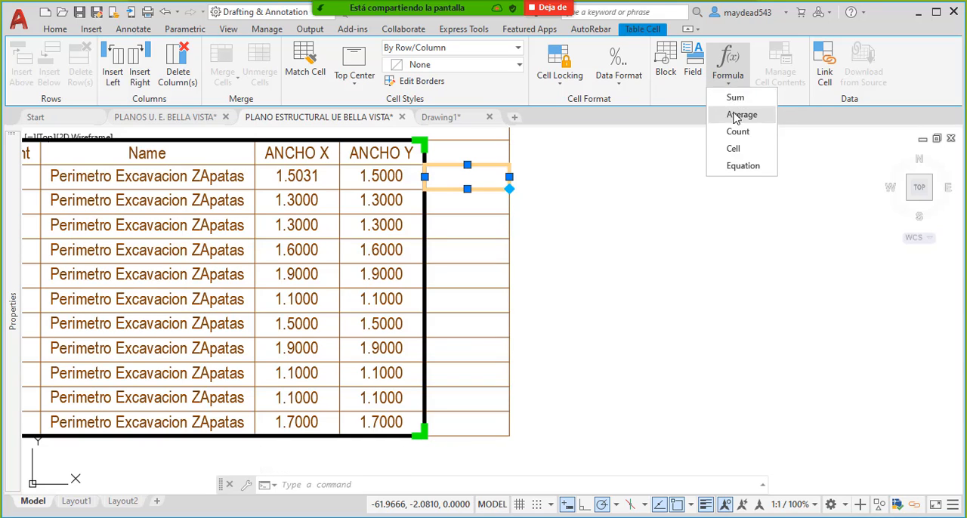
click(752, 165)
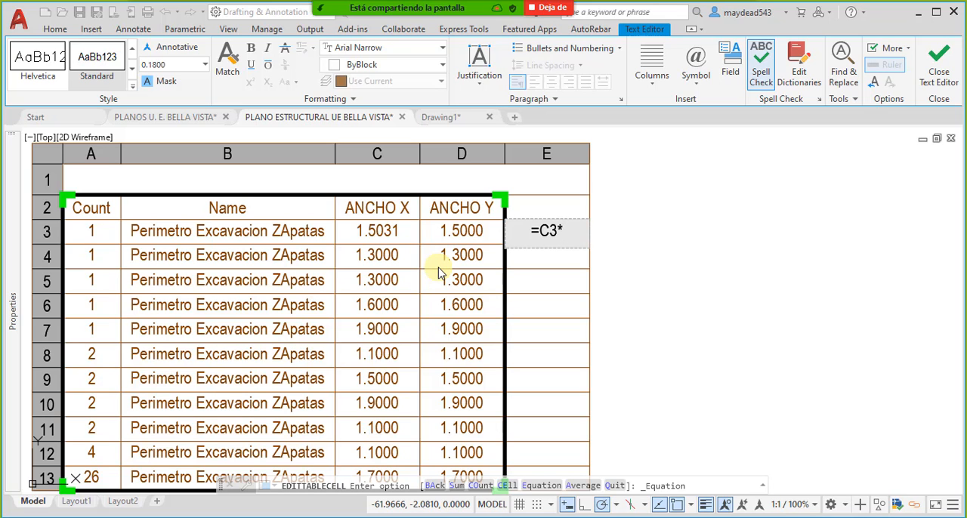
key(Return)
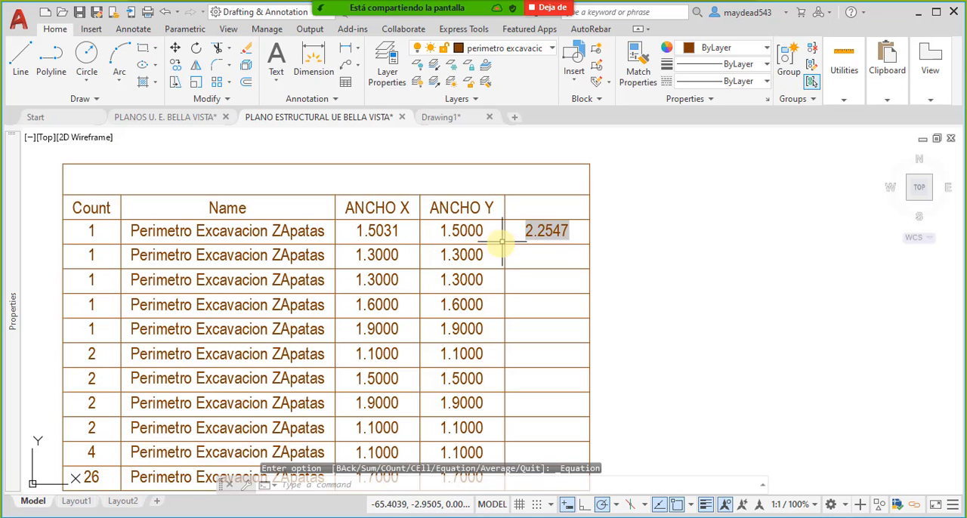
- Try to auto-fill the E3 formula down the new column to row 13, and undo the attempt
middle_drag(549, 244, 542, 226)
click(557, 213)
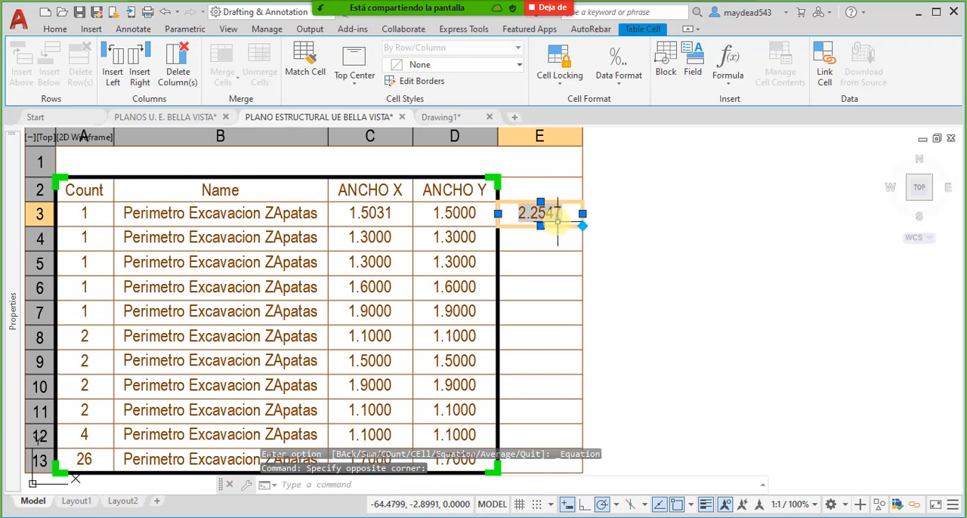
scroll(591, 219, down, 4)
scroll(594, 232, up, 5)
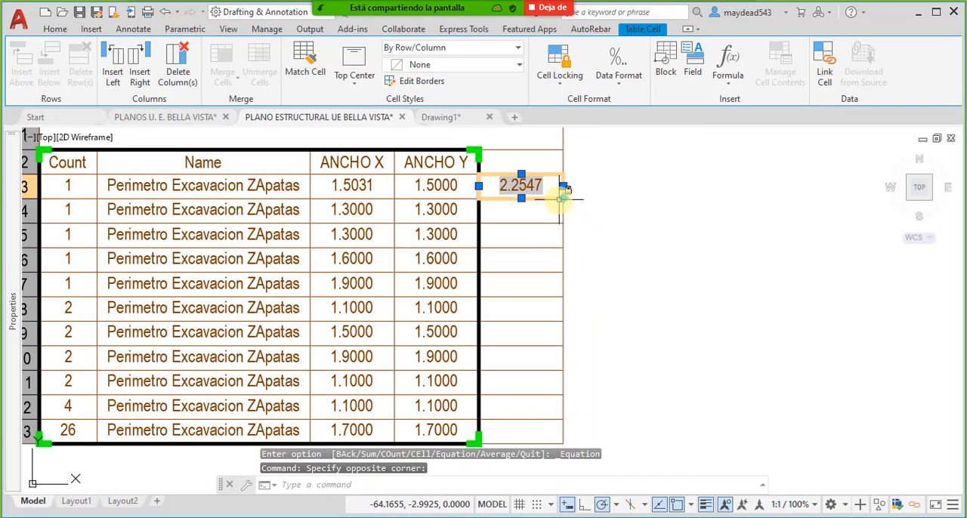
drag(563, 198, 563, 322)
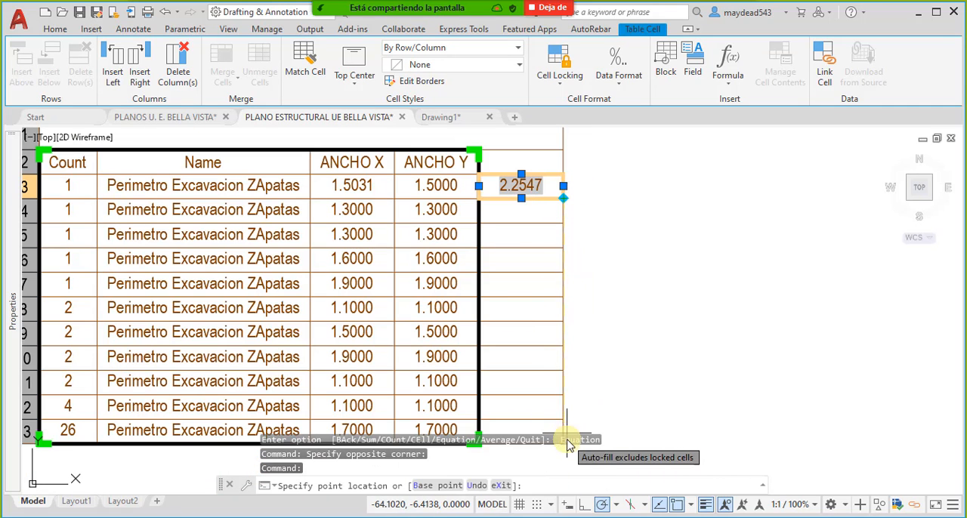
mouse_move(580, 357)
middle_down()
mouse_move(569, 271)
mouse_move(591, 319)
middle_up()
click(552, 353)
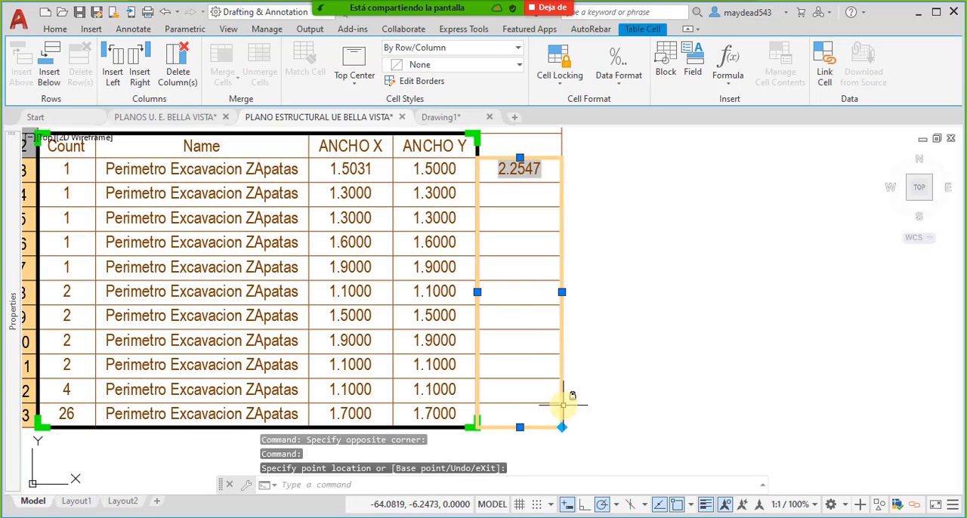
key(ctrl+z)
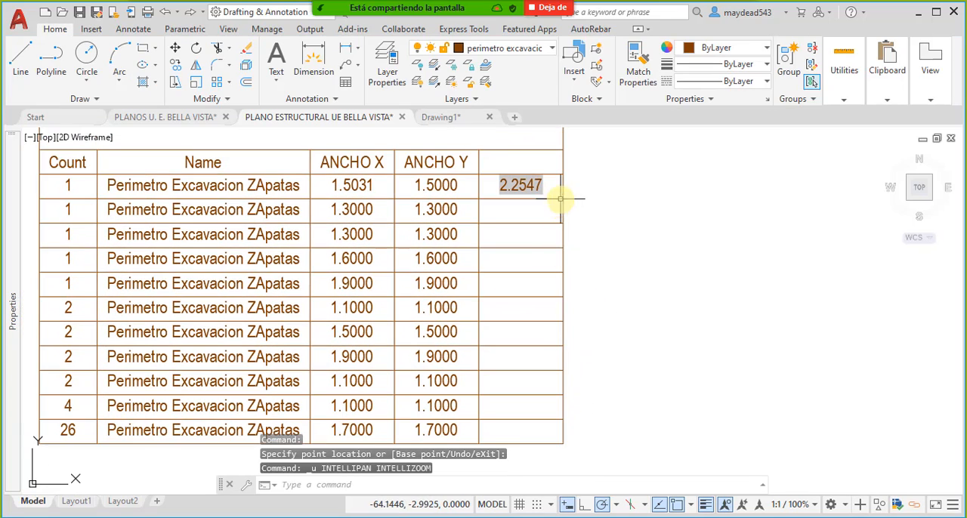
- Try to copy the formula cell E3 and paste it into cell E4 below
click(552, 183)
click(555, 195)
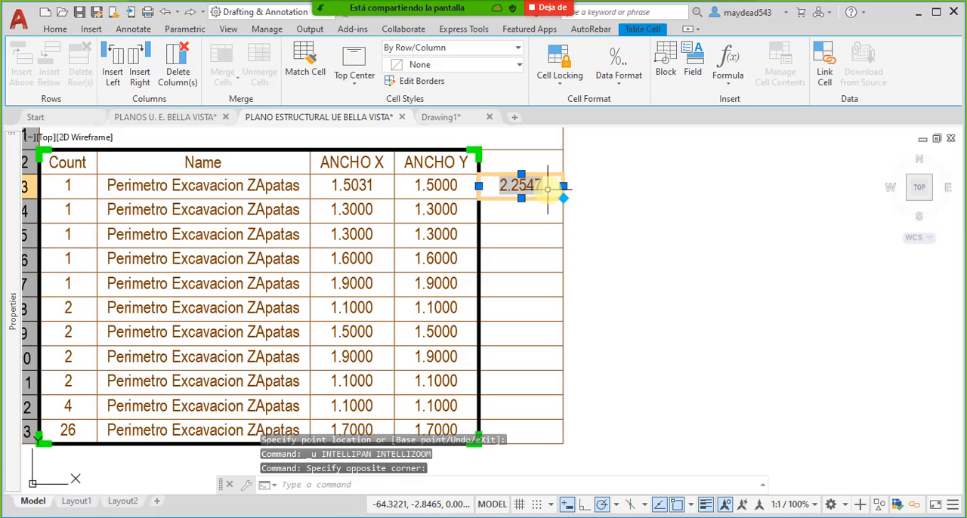
click(537, 211)
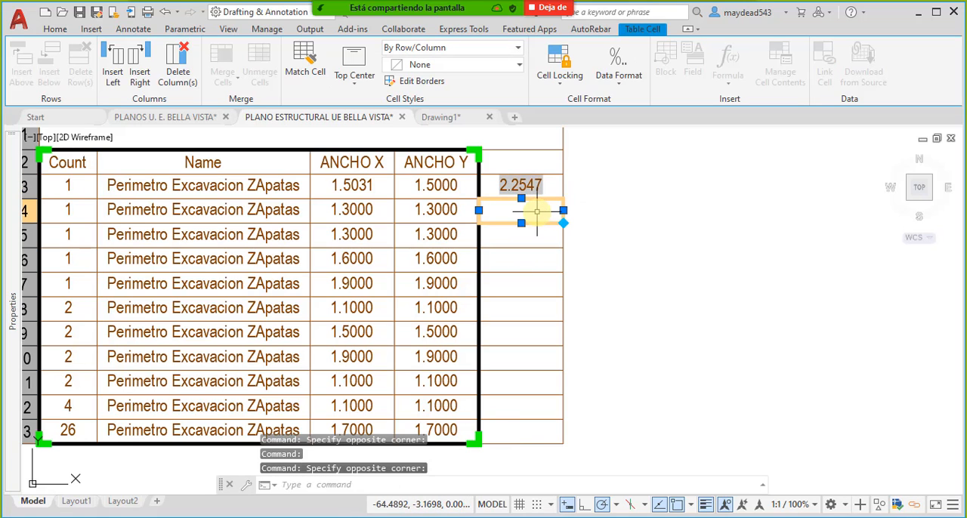
key(ctrl+v)
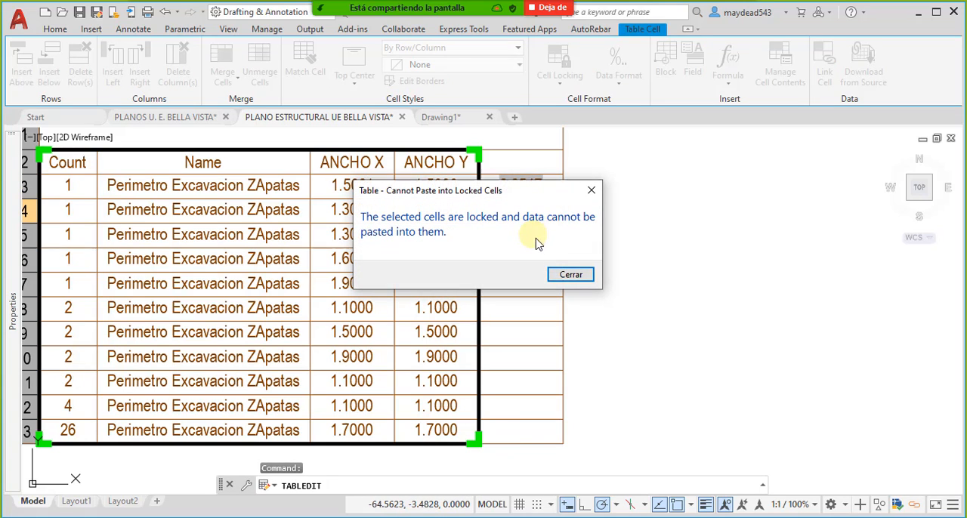
click(571, 275)
key(Escape)
- Try to copy the equation text =C3*D3 out of cell E3 and paste it into cell E4
click(538, 195)
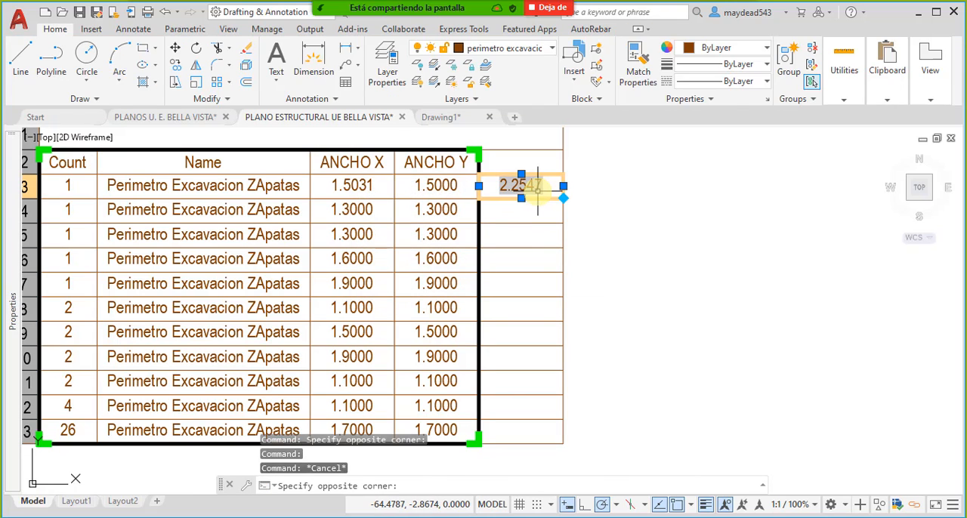
double_click(542, 197)
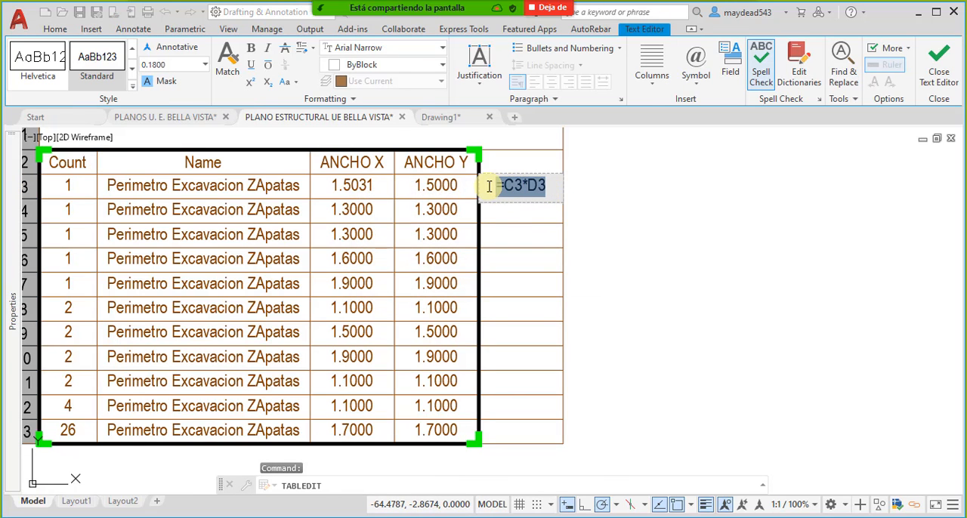
click(528, 214)
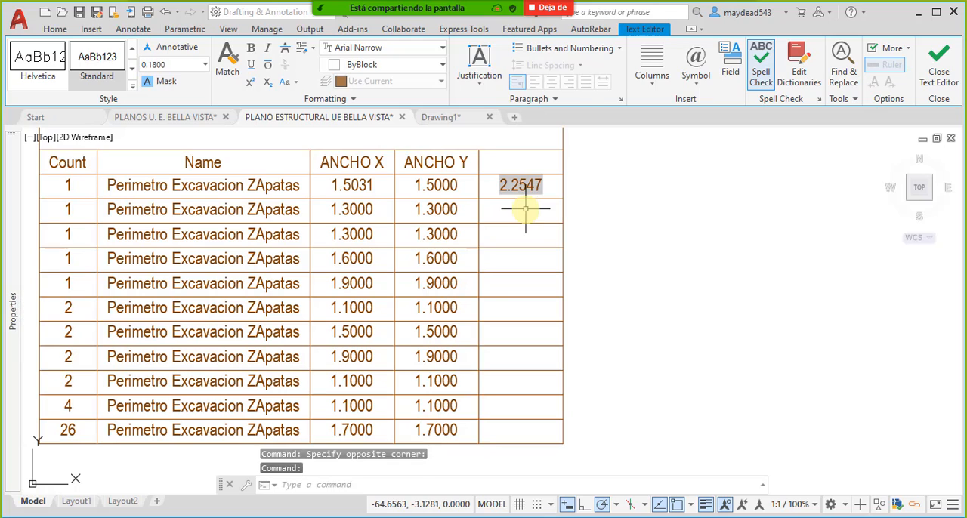
click(528, 215)
key(ctrl+v)
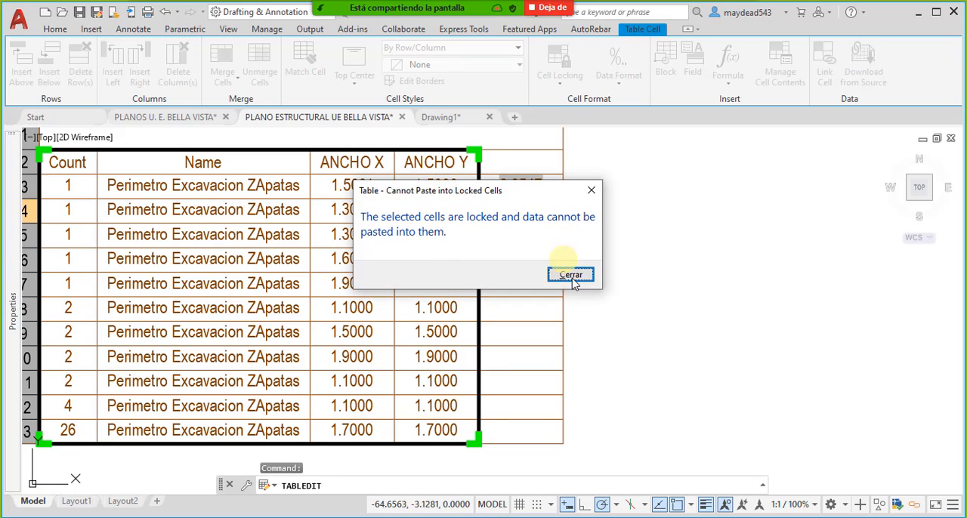
click(572, 277)
key(Escape)
click(557, 206)
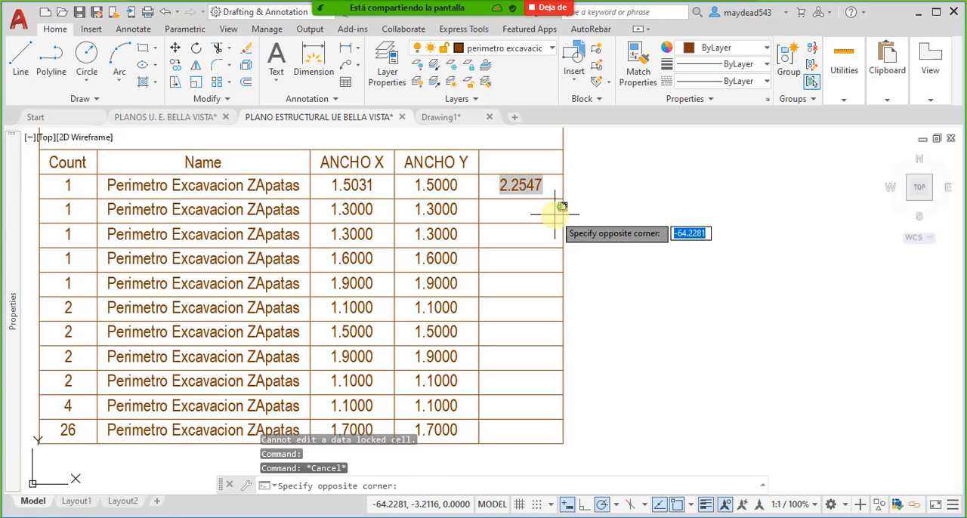
- Unlock cell E4 and auto-fill the multiplication formula from cell E3 into it
click(545, 187)
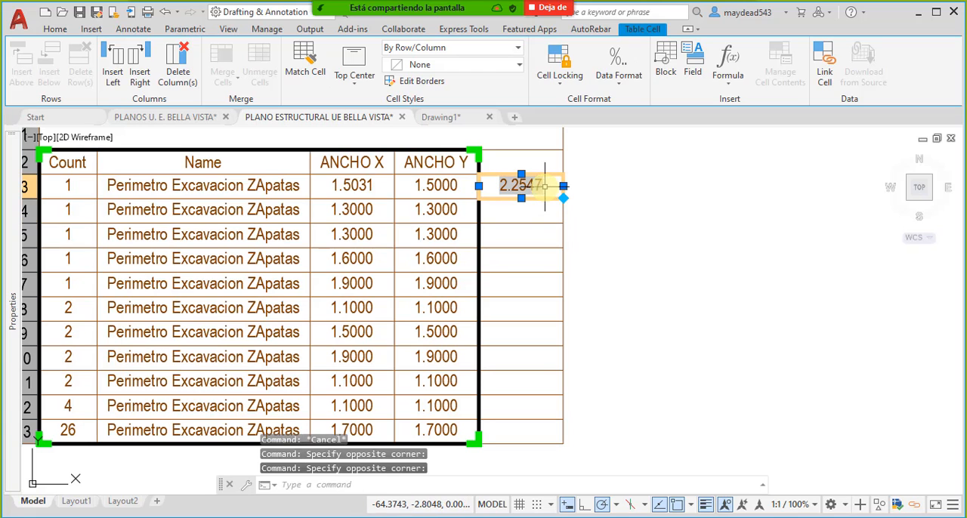
click(546, 212)
click(560, 72)
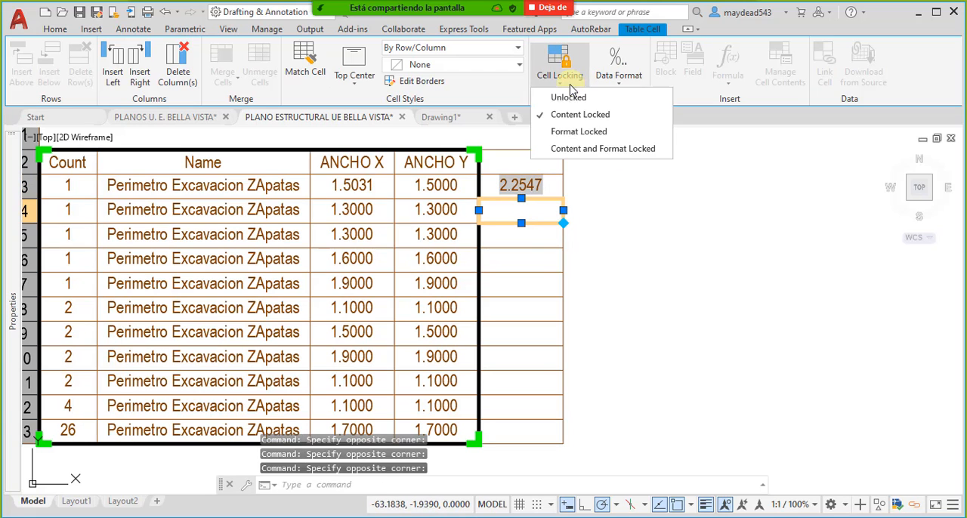
click(568, 97)
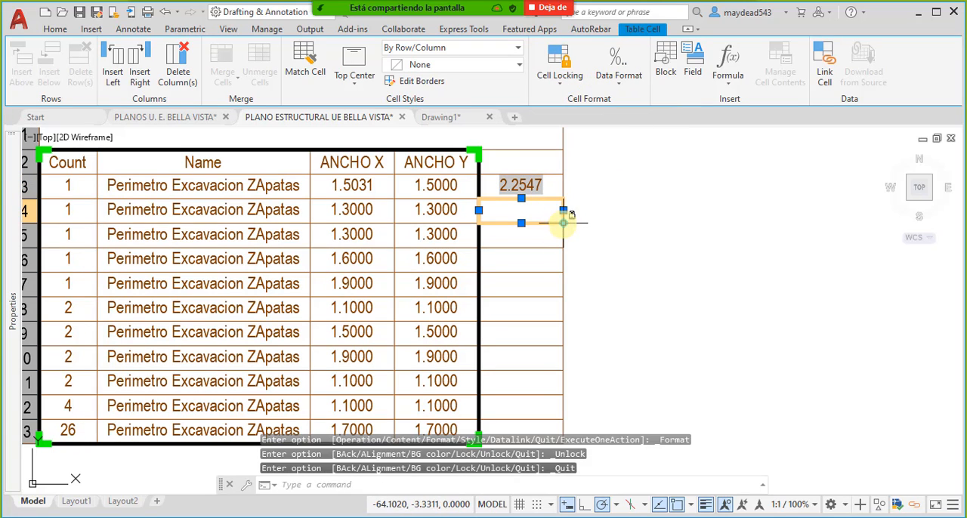
key(Escape)
click(545, 189)
click(563, 198)
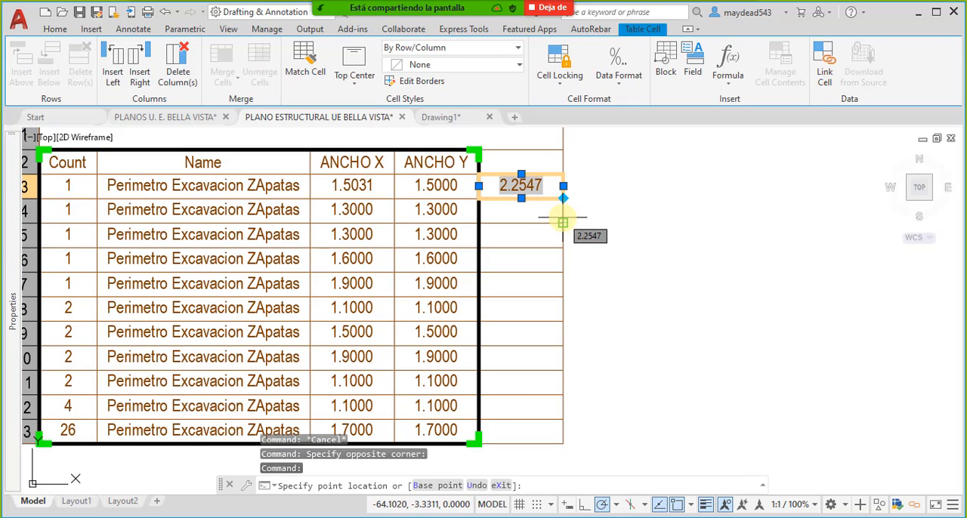
click(559, 220)
key(Escape)
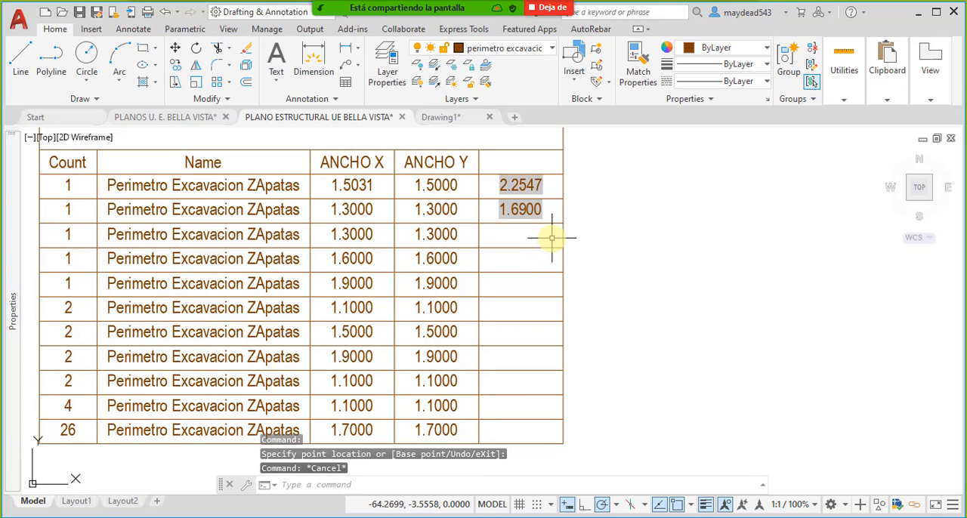
middle_drag(557, 240, 537, 221)
click(529, 220)
middle_drag(557, 338, 559, 302)
mouse_move(581, 420)
mouse_down()
mouse_move(516, 264)
mouse_move(589, 279)
mouse_move(591, 291)
mouse_up()
key(Escape)
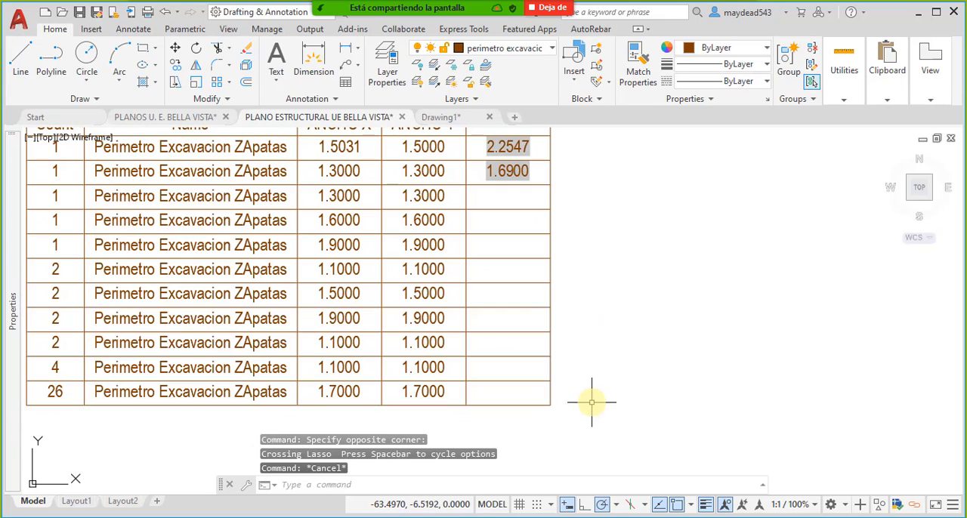
click(593, 413)
click(502, 203)
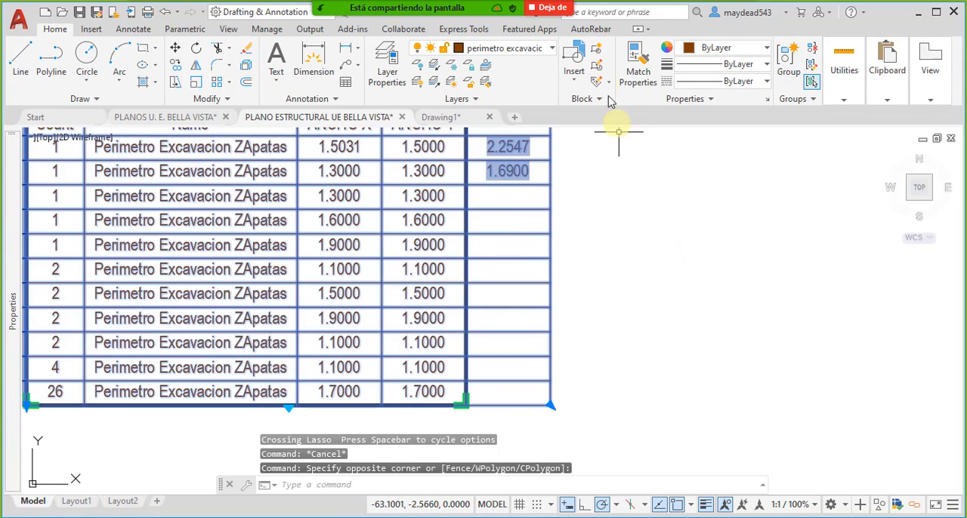
key(Escape)
- Set the cell locking of cells E5, E6 and E7 to Unlocked, one after another
click(529, 196)
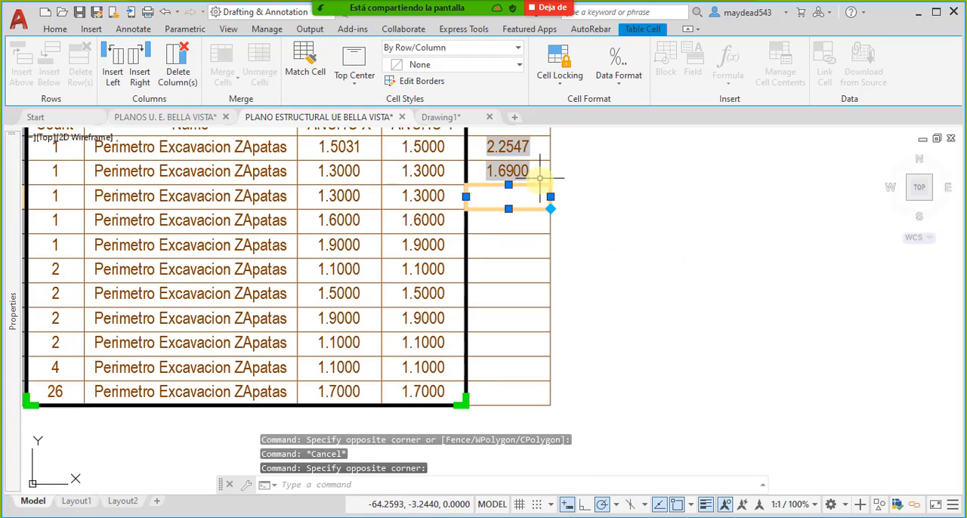
click(560, 67)
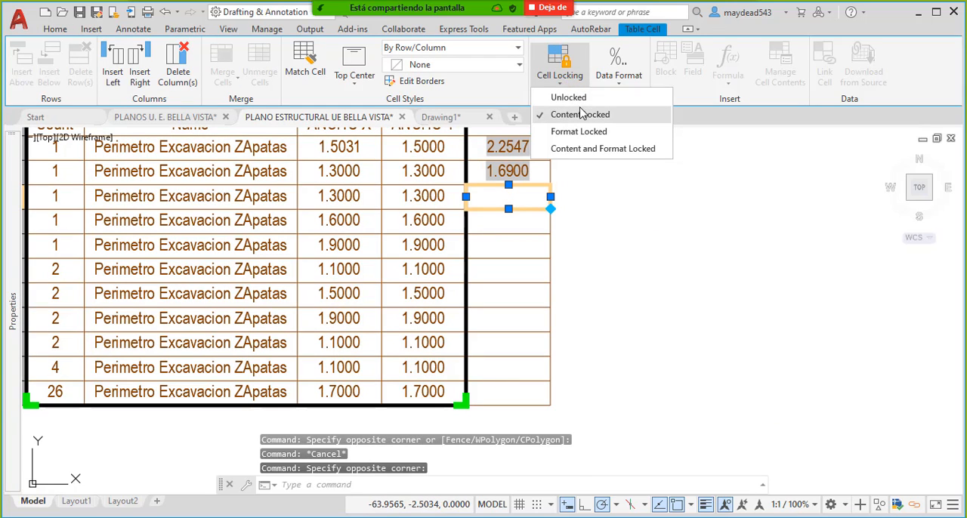
click(575, 98)
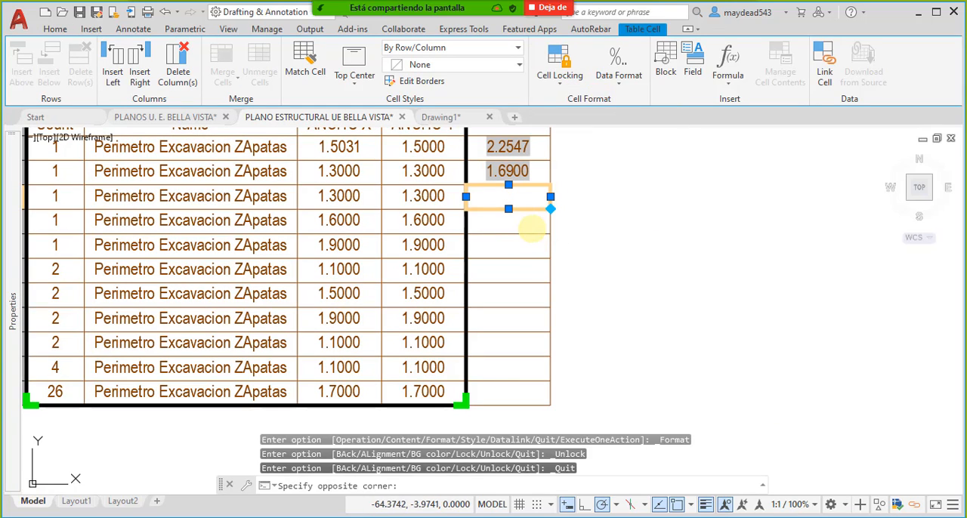
click(533, 221)
click(563, 76)
click(569, 93)
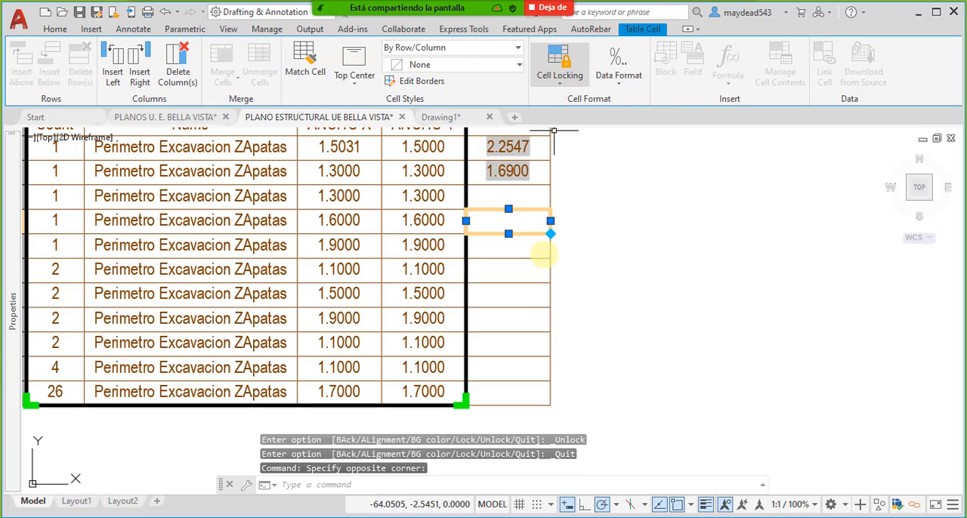
click(534, 248)
click(560, 66)
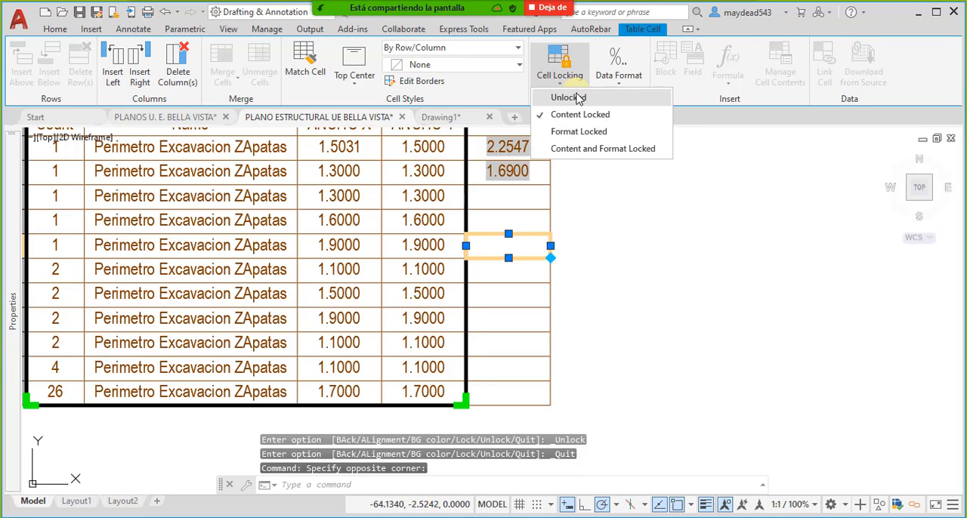
click(576, 98)
- Set the remaining new-column cells E8 through E13 to Unlocked together
click(529, 393)
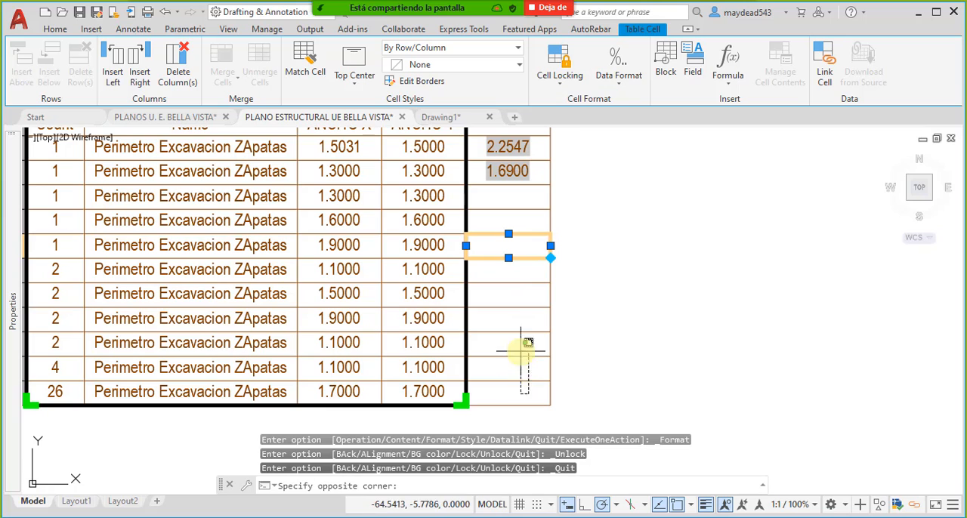
click(511, 275)
click(560, 76)
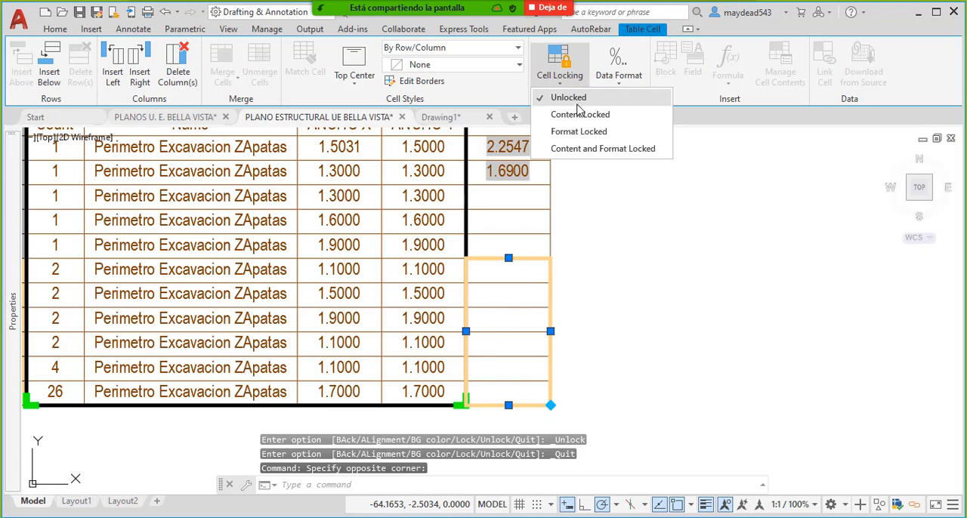
click(580, 102)
key(Escape)
- Auto-fill the multiplication formula from cell E4 down the column to row 13
click(527, 195)
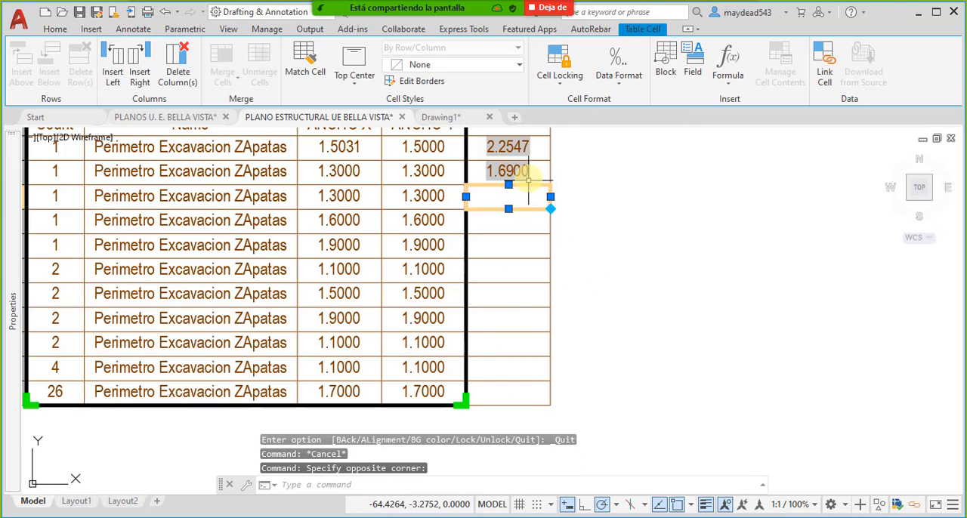
click(528, 179)
click(550, 183)
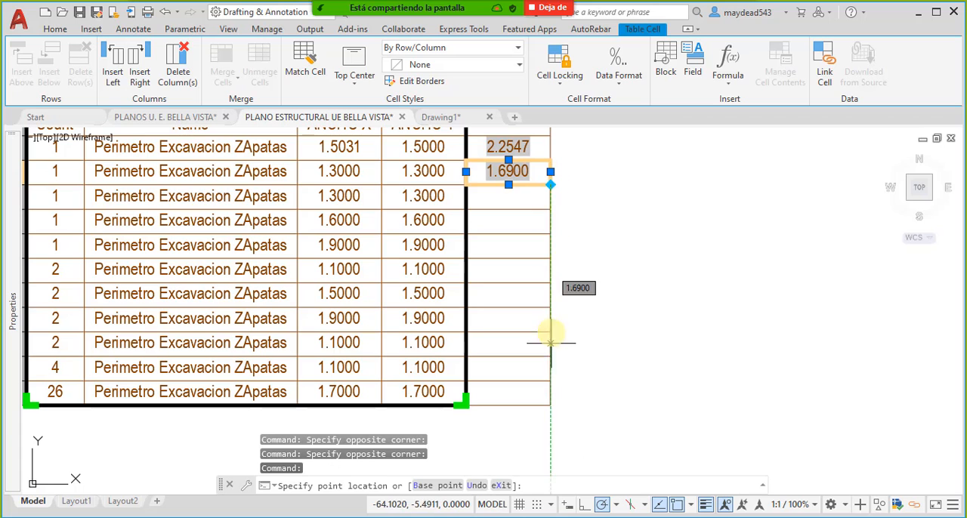
click(554, 406)
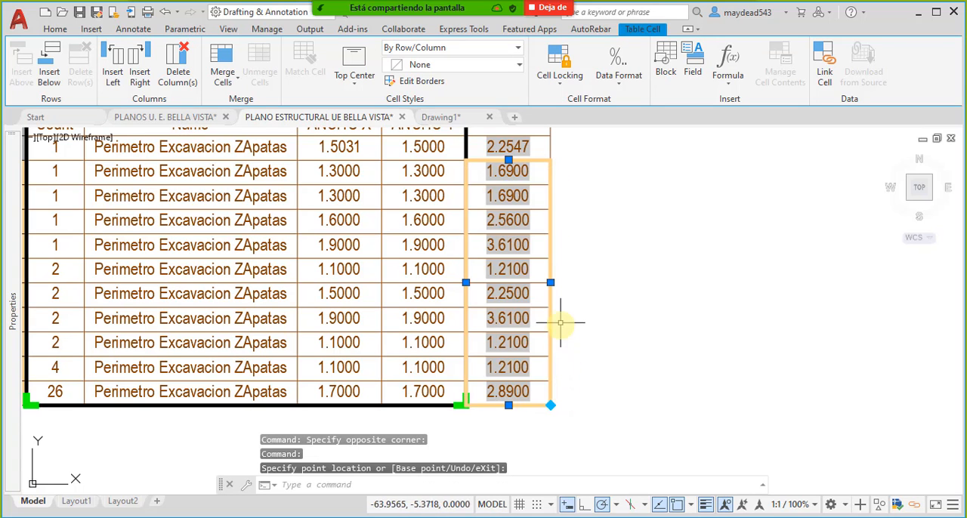
middle_drag(557, 324, 655, 343)
key(Escape)
- Unlock header cell E2 and enter AREA 1 as the new column's title
middle_drag(613, 175, 566, 195)
click(568, 176)
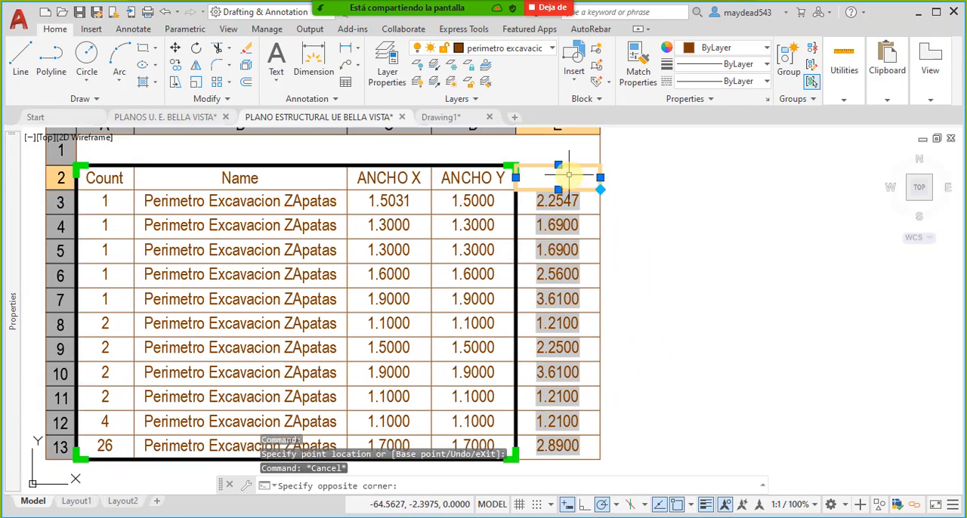
click(568, 176)
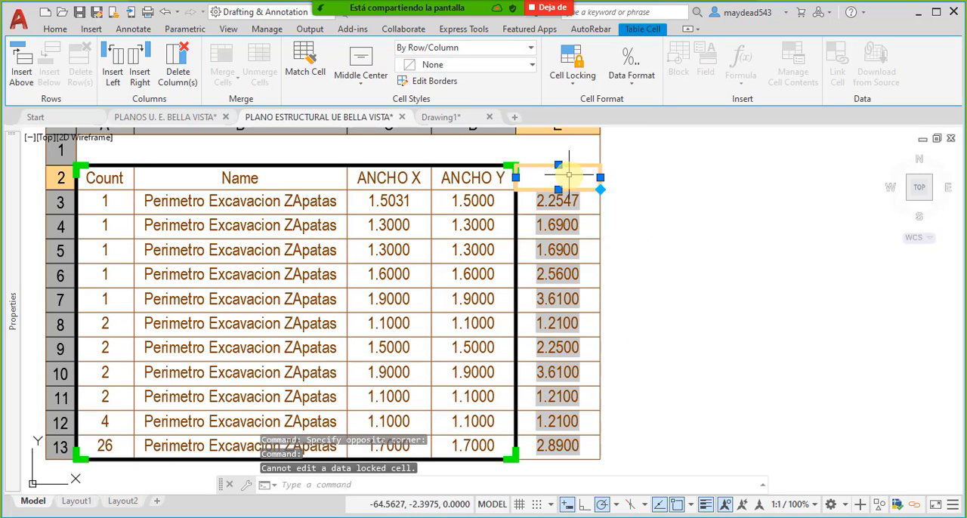
double_click(569, 174)
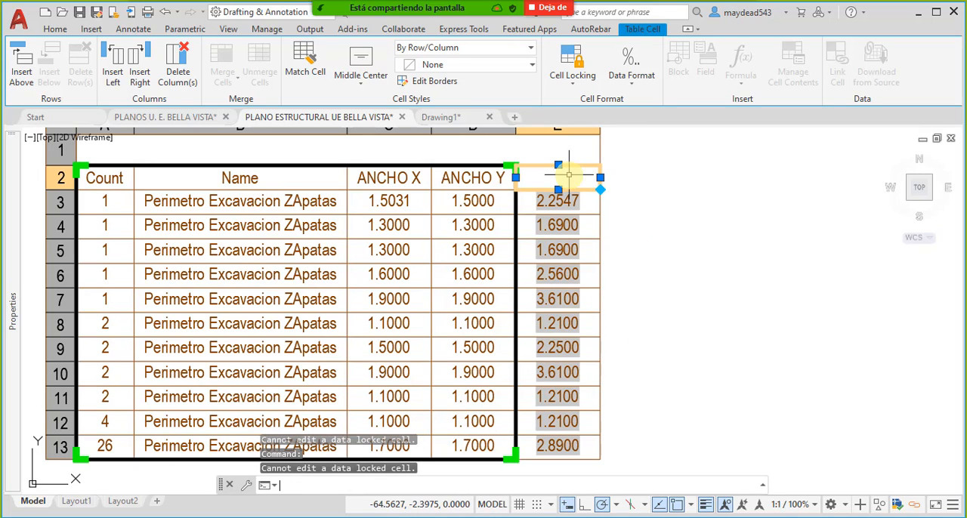
click(572, 76)
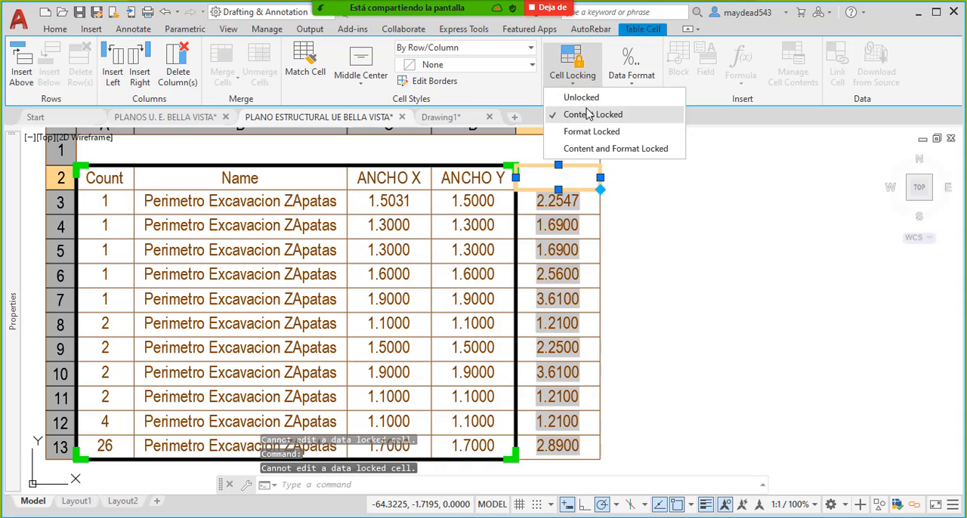
click(582, 96)
click(564, 175)
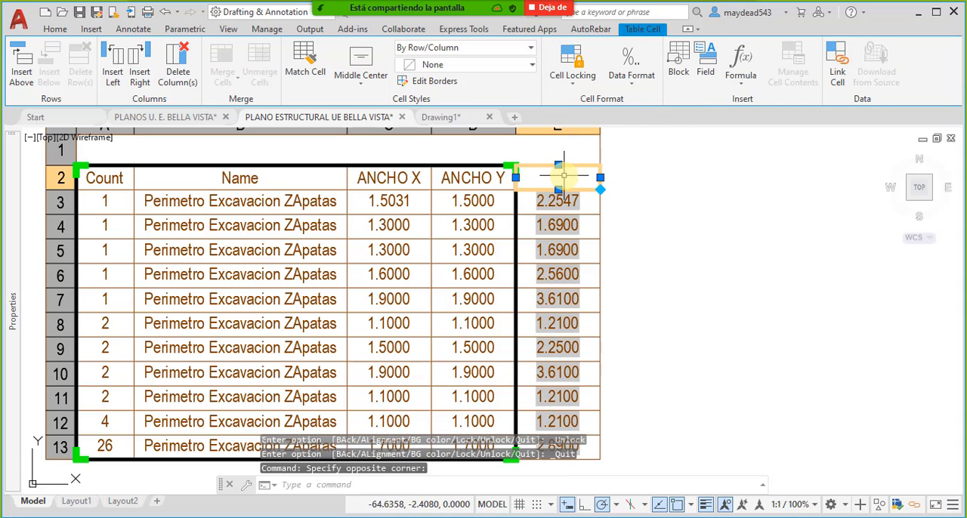
text(AREA 1)
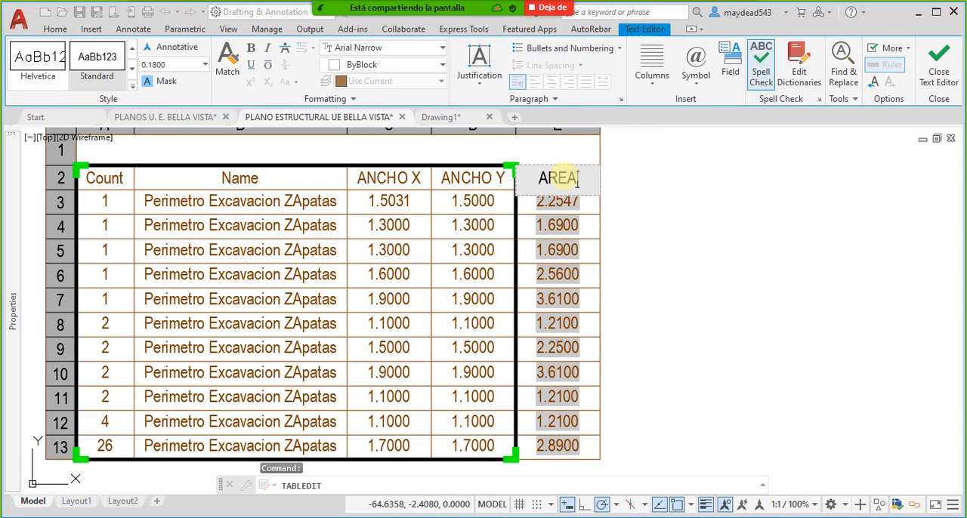
click(643, 215)
- Examine the extraction table with its AREA 1 column and its placement among the footings
scroll(639, 257, down, 5)
scroll(590, 280, up, 6)
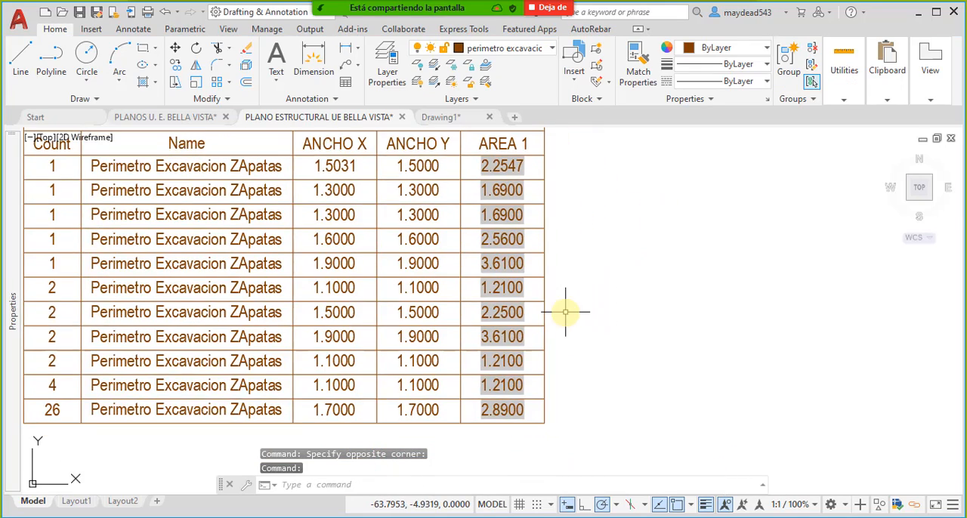
middle_drag(548, 385, 535, 331)
scroll(551, 320, down, 2)
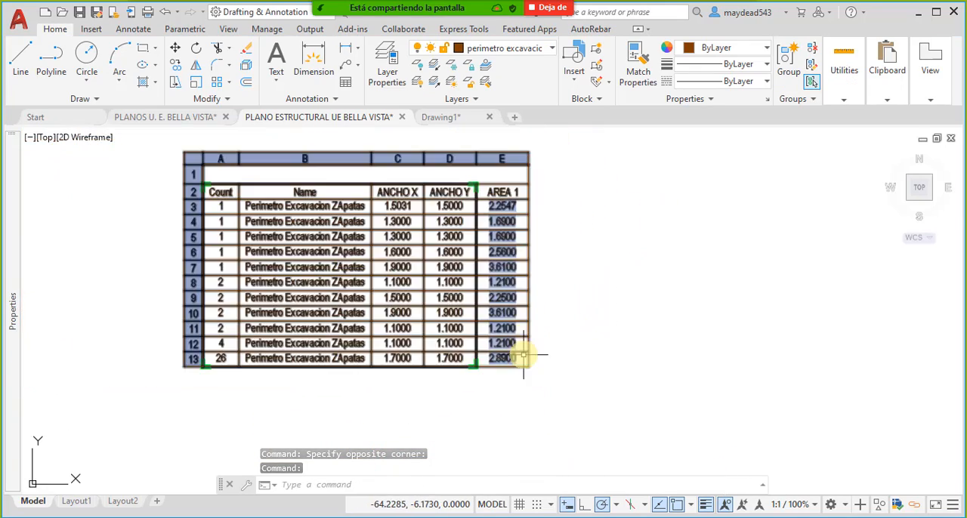
key(Escape)
scroll(557, 354, down, 5)
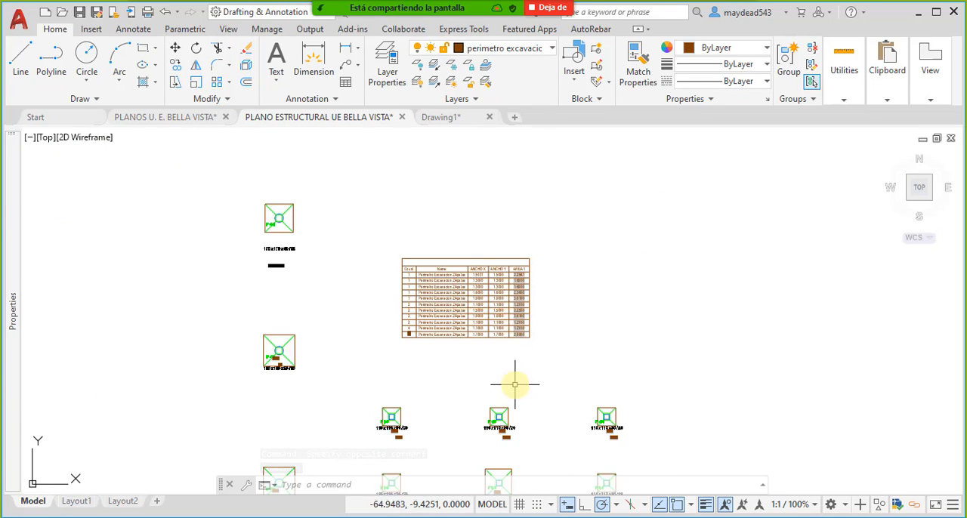
middle_drag(514, 385, 476, 371)
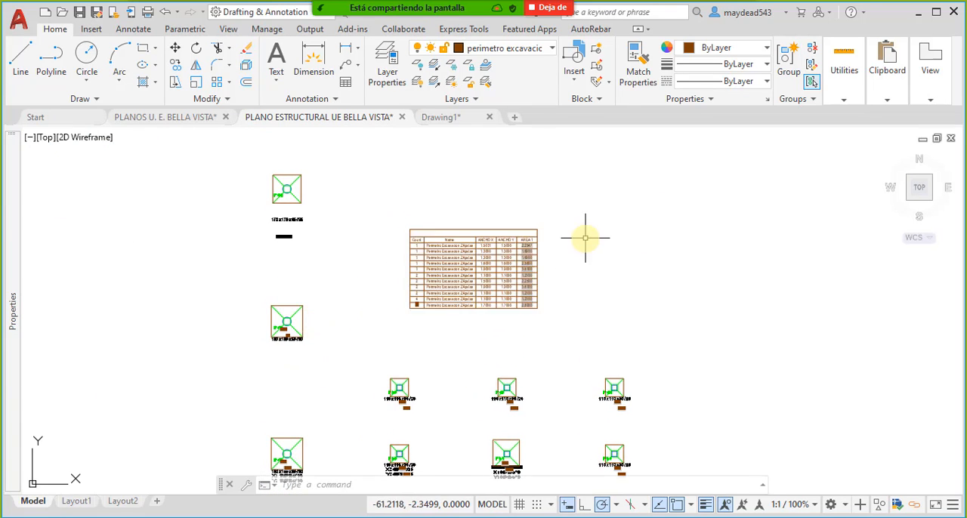
scroll(560, 249, up, 4)
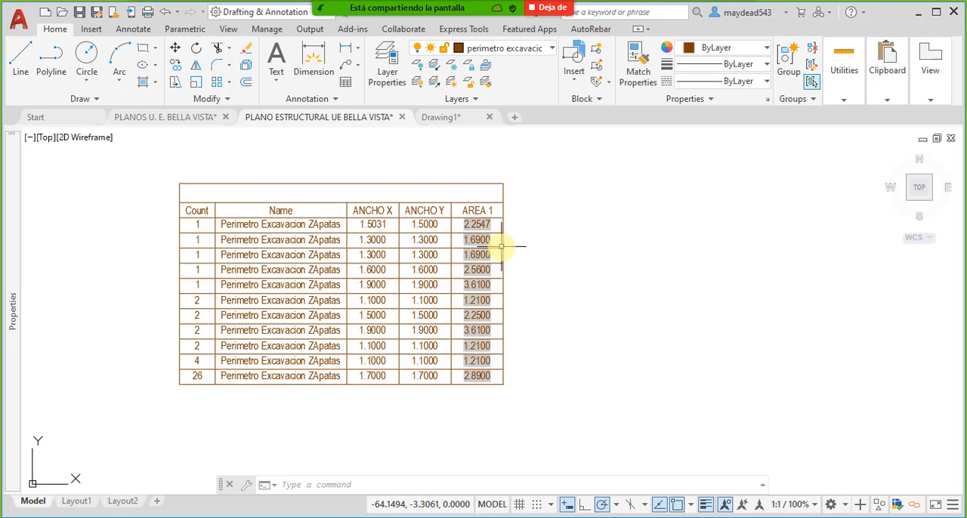
middle_drag(497, 416, 509, 364)
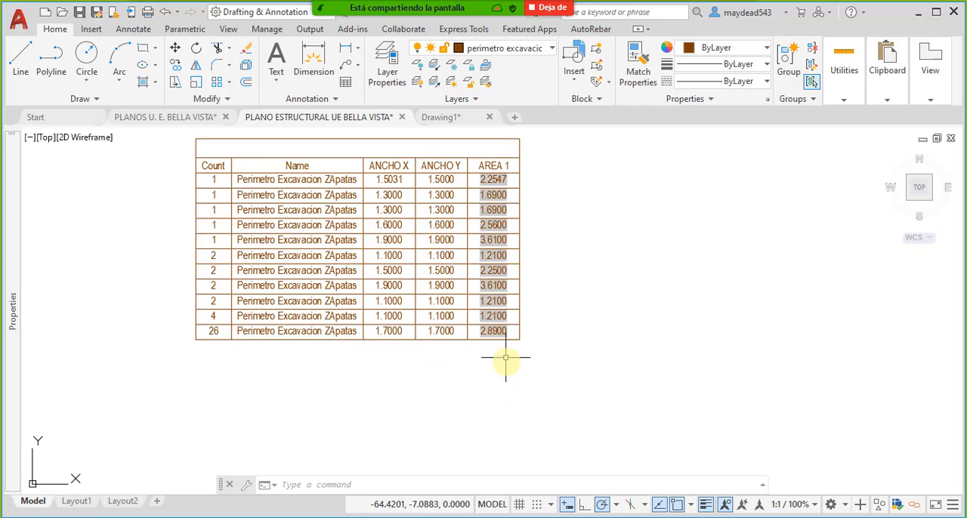
- Insert an empty row below the last row of the extraction table
click(511, 338)
click(509, 345)
scroll(508, 337, up, 4)
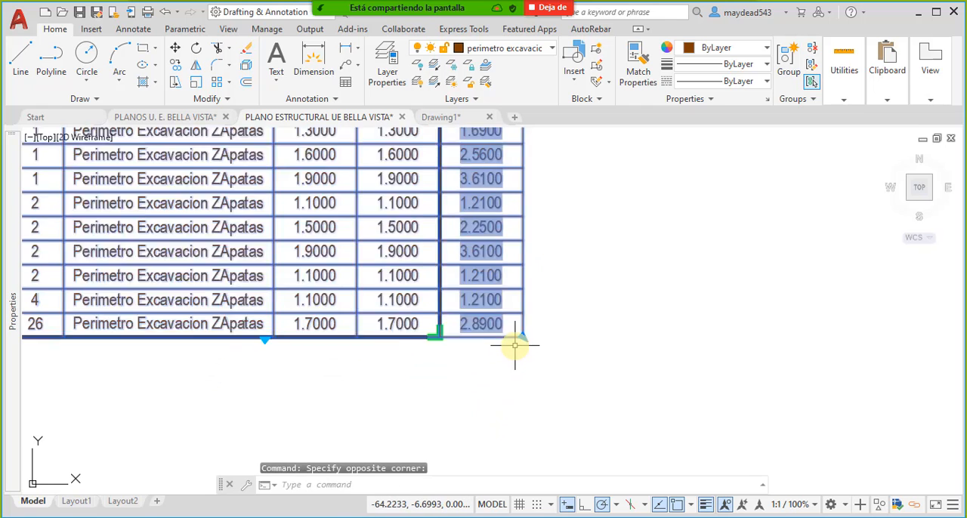
key(Escape)
click(499, 318)
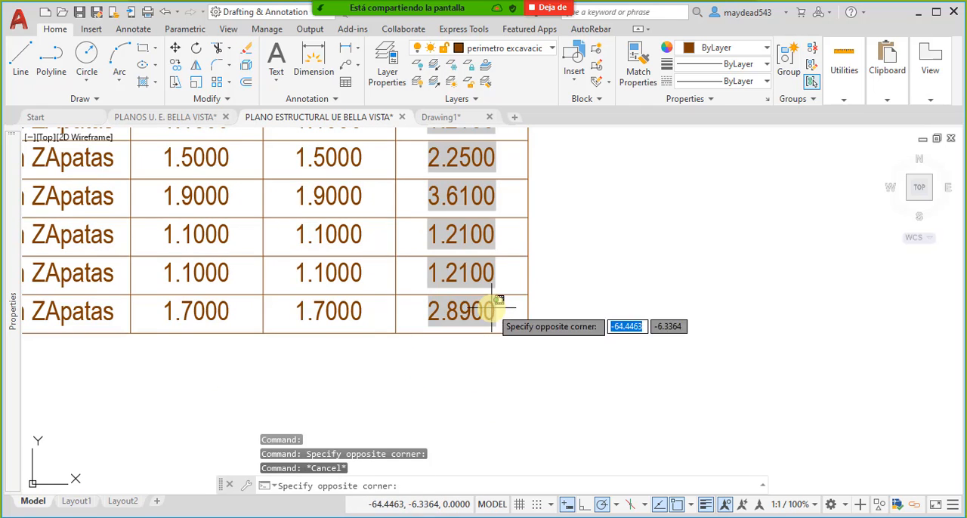
click(485, 319)
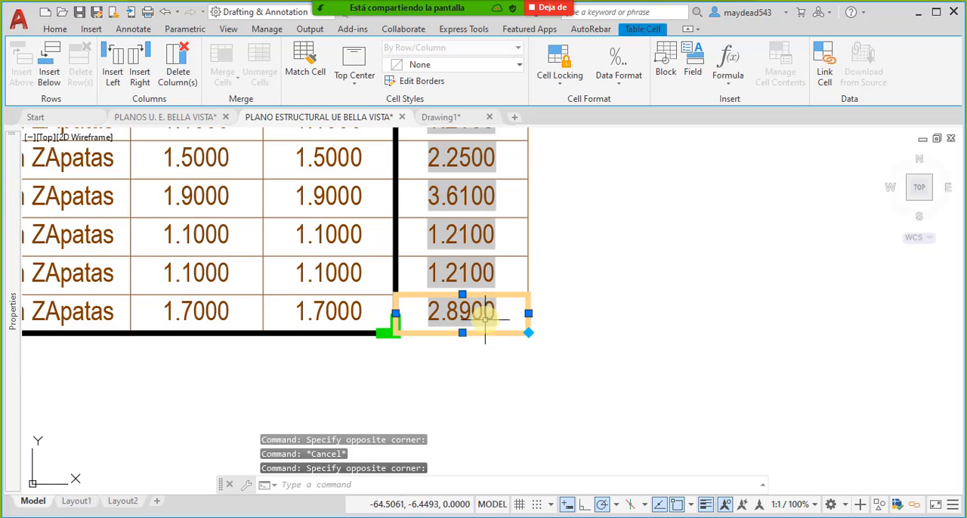
click(55, 86)
- Insert a Sum formula in cell E14 that totals the AREA 1 cells E3 through E13
click(502, 356)
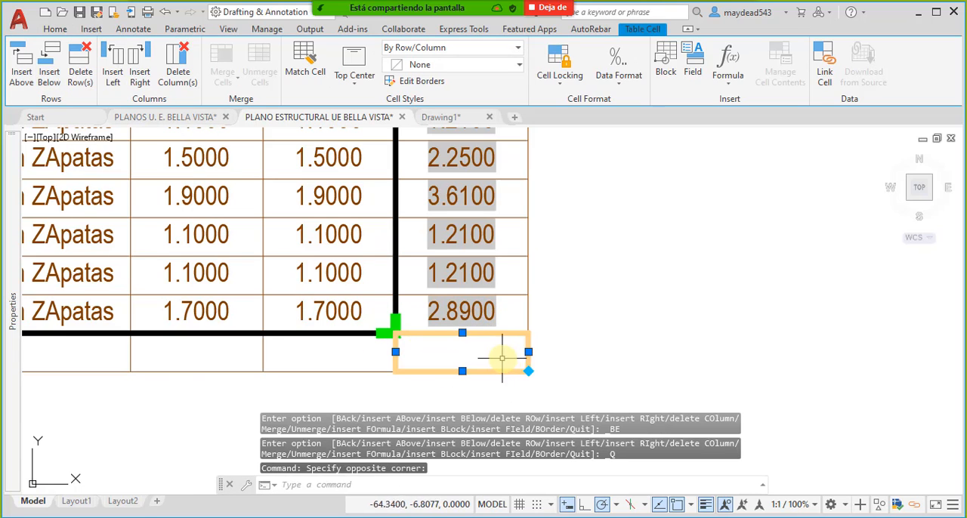
click(725, 86)
click(713, 115)
scroll(527, 349, down, 3)
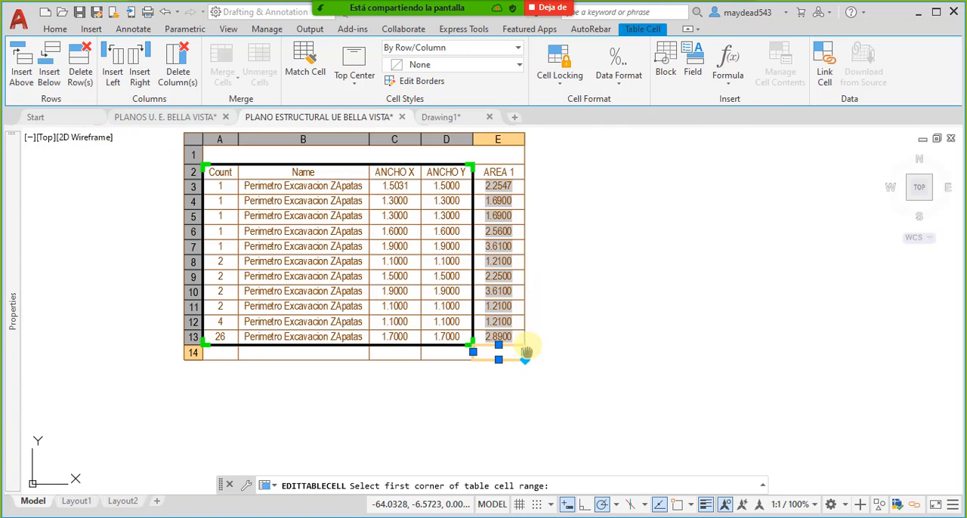
scroll(527, 352, up, 3)
click(519, 365)
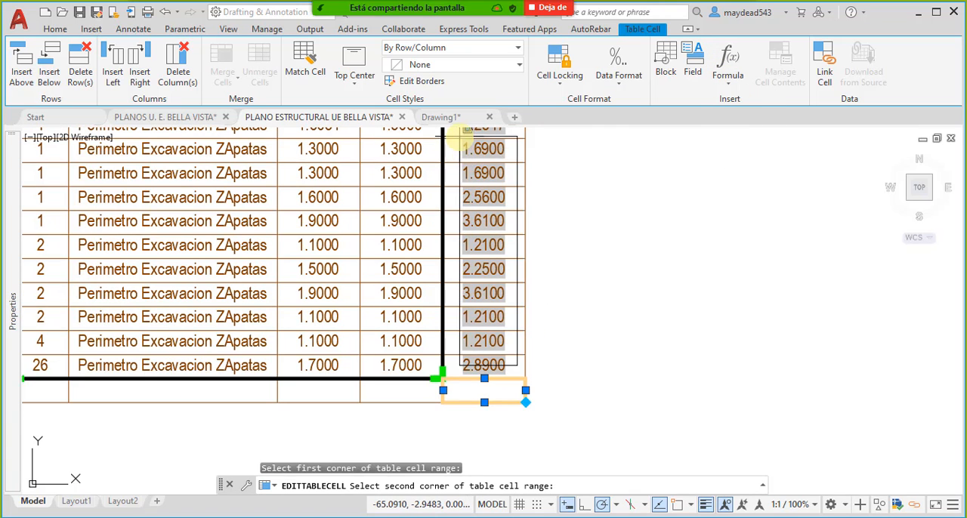
scroll(461, 136, down, 3)
scroll(461, 136, up, 3)
click(465, 174)
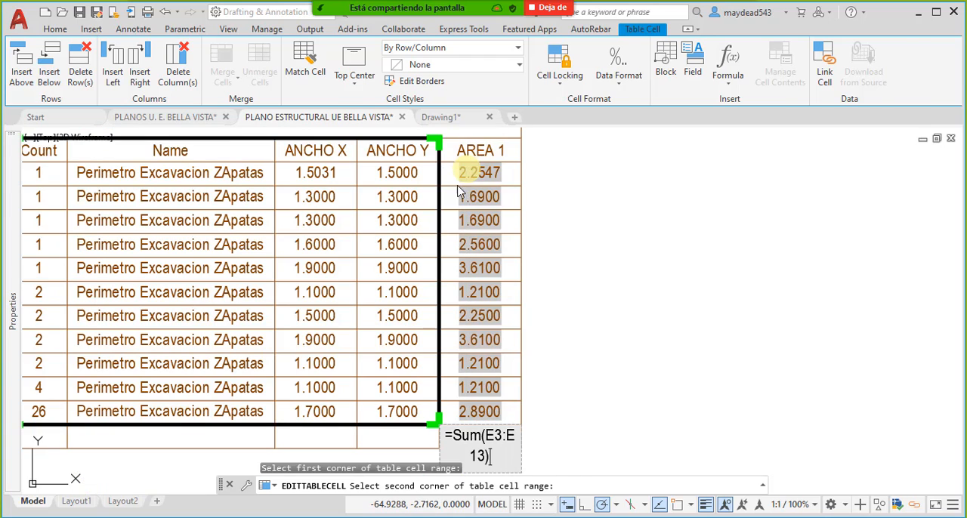
click(696, 367)
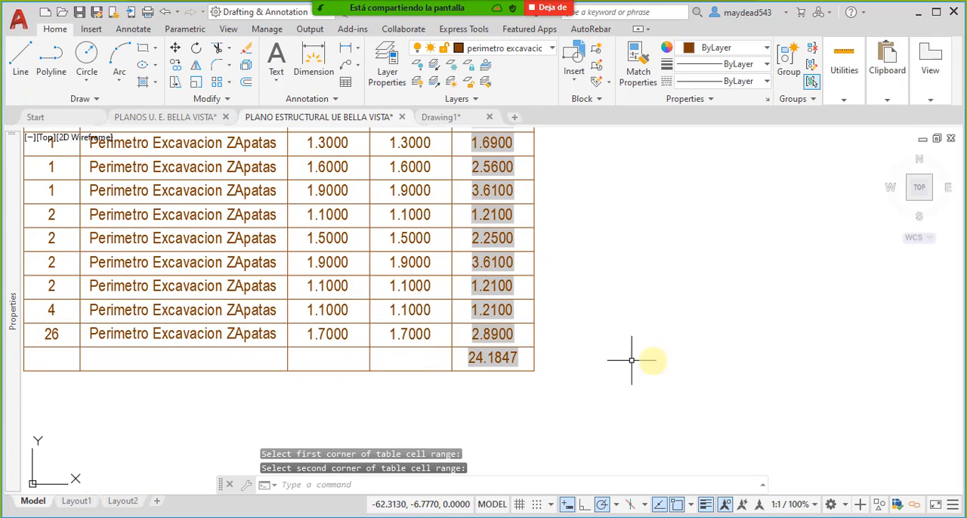
- Move the extraction table to the empty area just left of the upper footing blocks
middle_drag(523, 312, 525, 376)
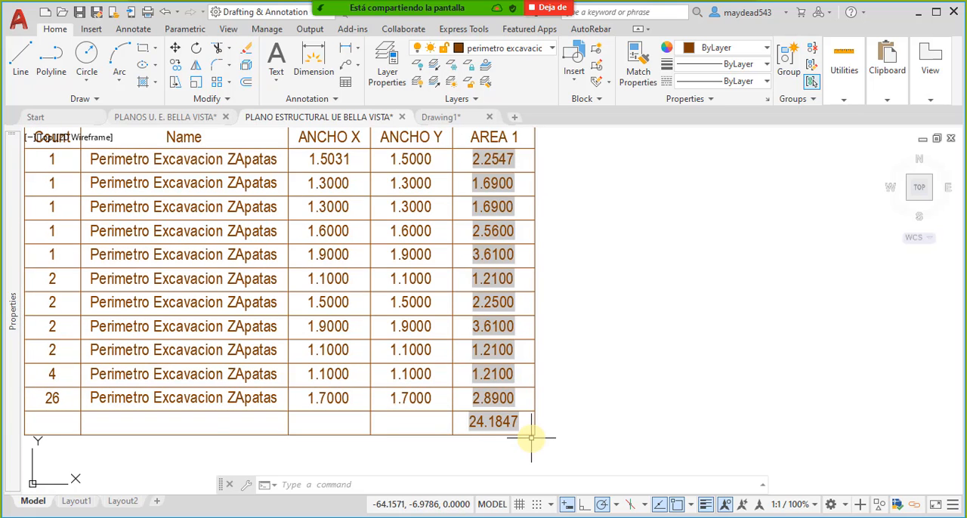
scroll(594, 378, down, 4)
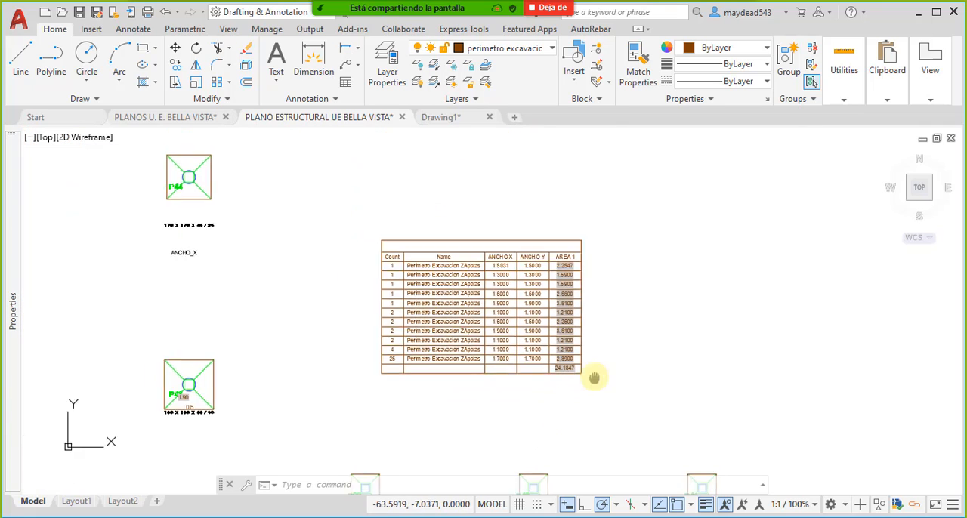
click(631, 428)
click(618, 353)
text(M)
key(Return)
click(567, 296)
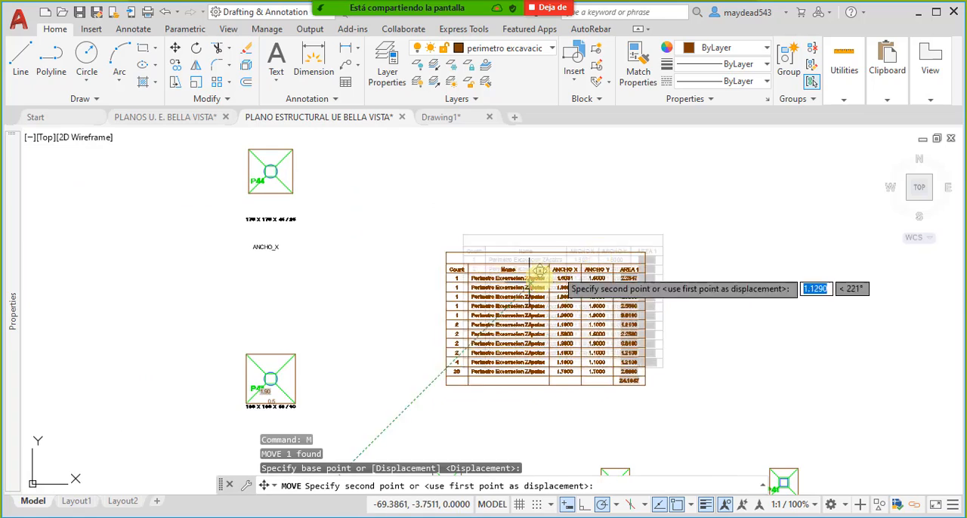
scroll(537, 295, down, 3)
scroll(513, 287, up, 3)
middle_drag(415, 338, 570, 247)
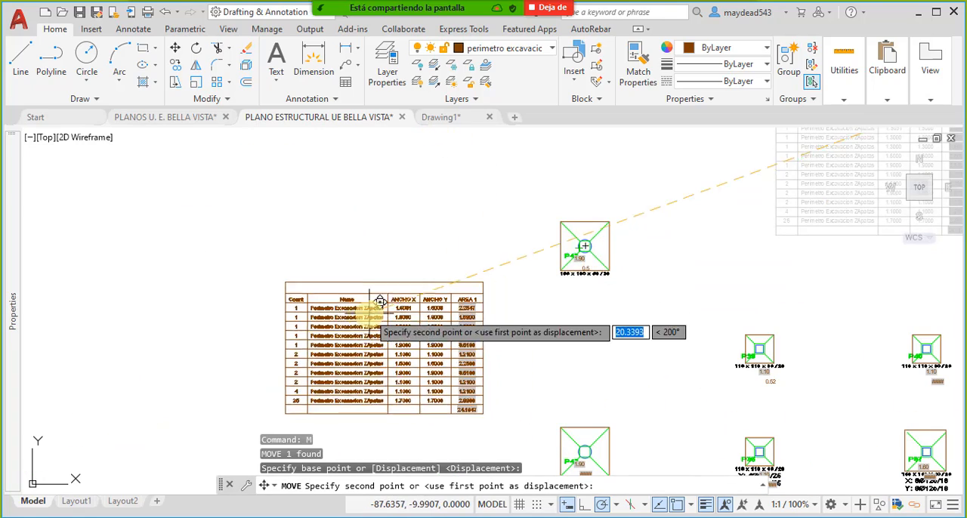
click(370, 311)
mouse_move(500, 346)
middle_down()
mouse_move(531, 304)
mouse_move(464, 286)
mouse_move(495, 232)
middle_up()
scroll(436, 281, down, 4)
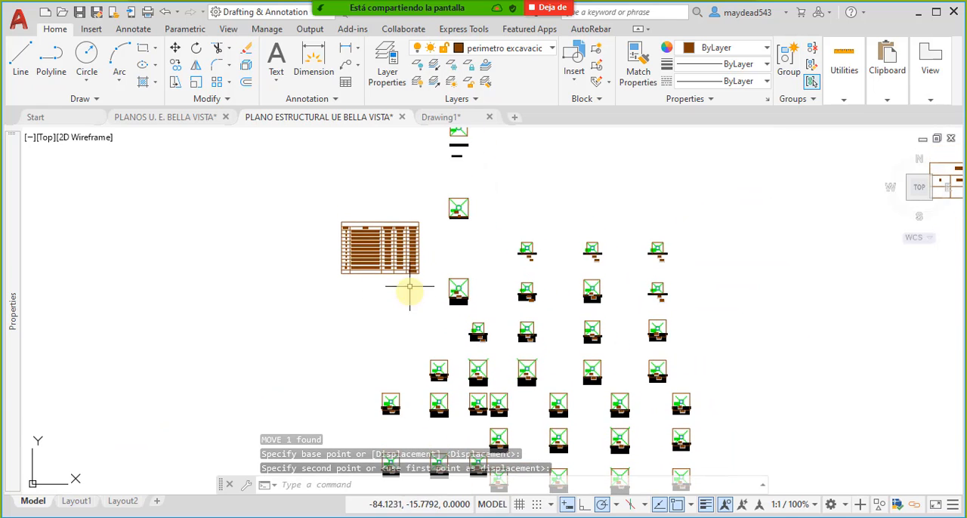
- Examine the extraction table's rows alongside the neighbouring footing blocks and their labels
scroll(374, 221, up, 4)
middle_drag(559, 248, 464, 243)
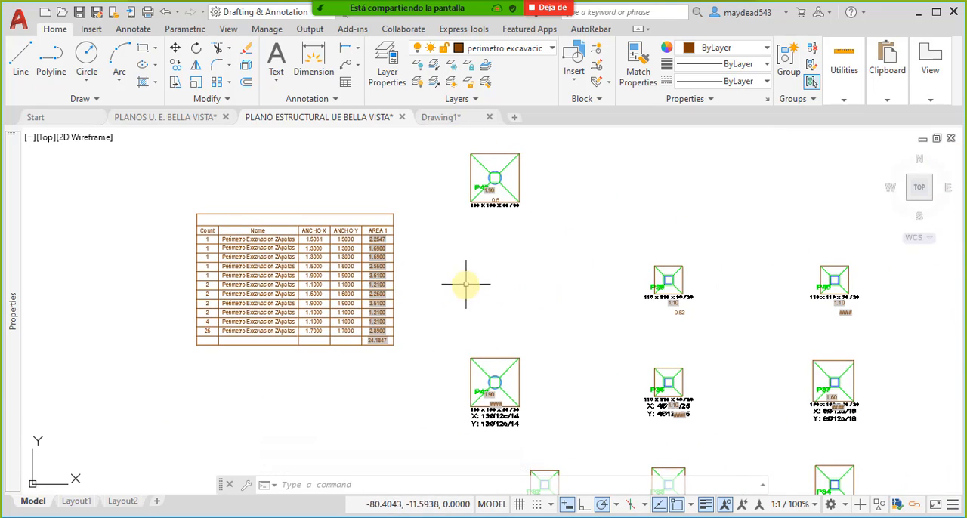
middle_drag(363, 274, 485, 311)
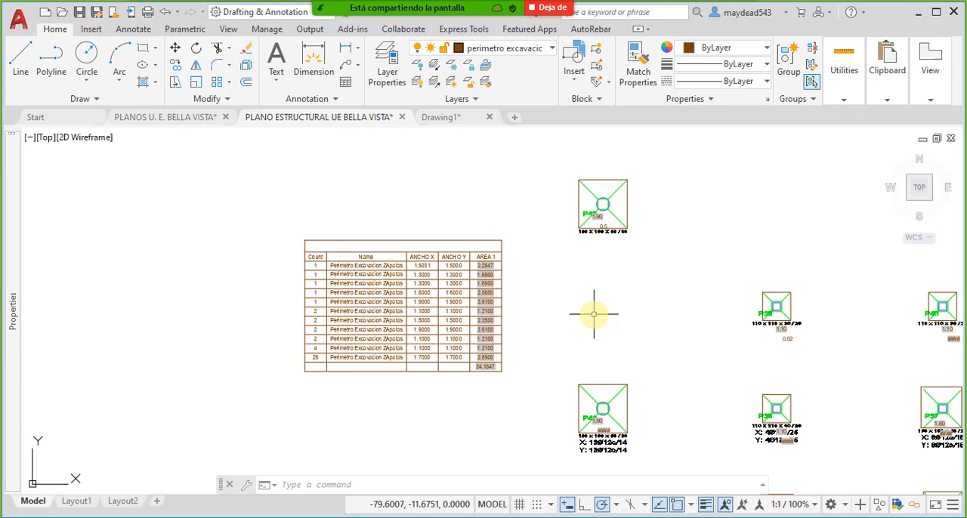
mouse_move(618, 264)
middle_down()
mouse_move(566, 212)
mouse_move(527, 350)
mouse_move(509, 309)
mouse_move(522, 268)
middle_up()
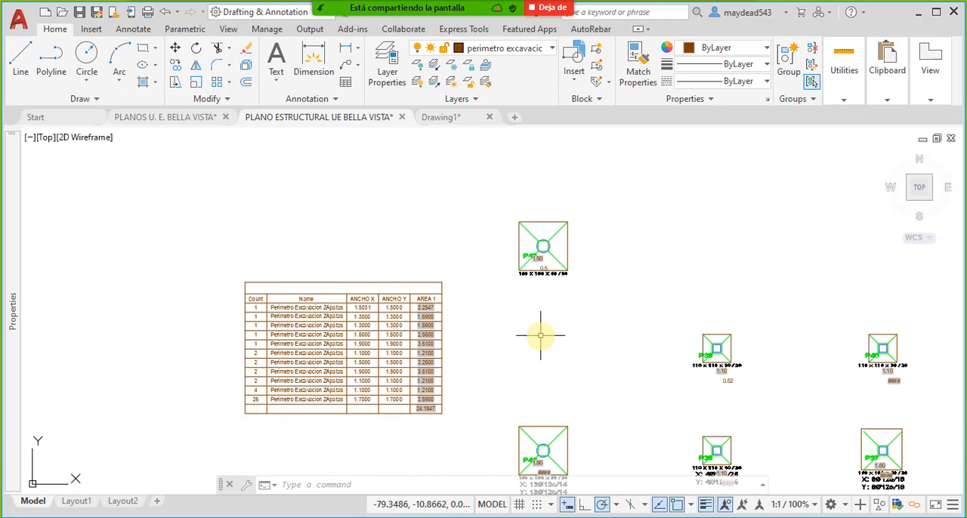
middle_drag(541, 335, 541, 279)
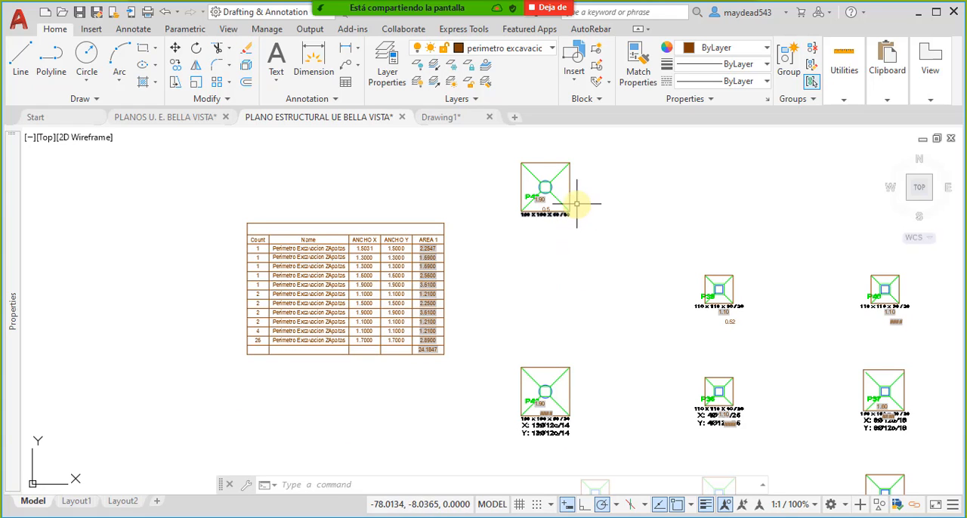
middle_drag(577, 205, 531, 258)
middle_drag(523, 243, 531, 225)
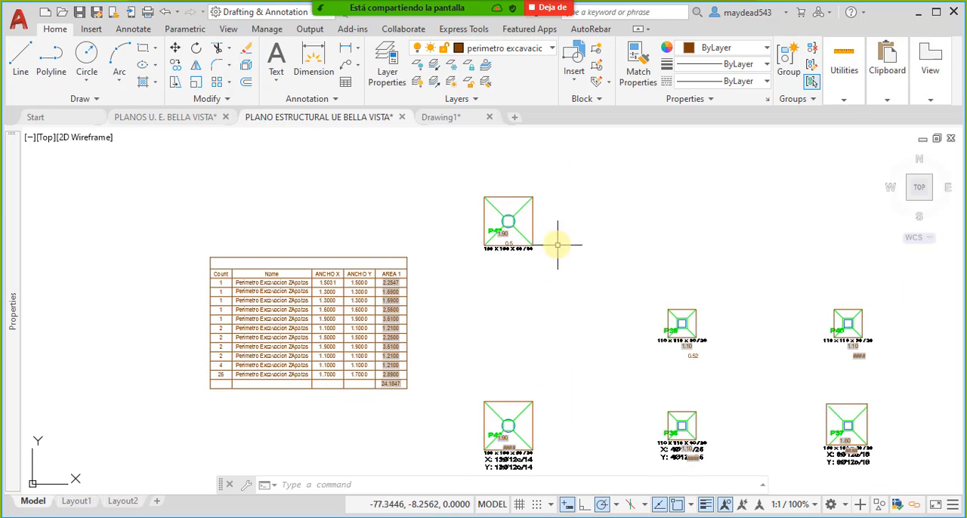
middle_drag(618, 313, 566, 258)
mouse_move(626, 337)
middle_down()
mouse_move(578, 314)
mouse_move(555, 330)
middle_up()
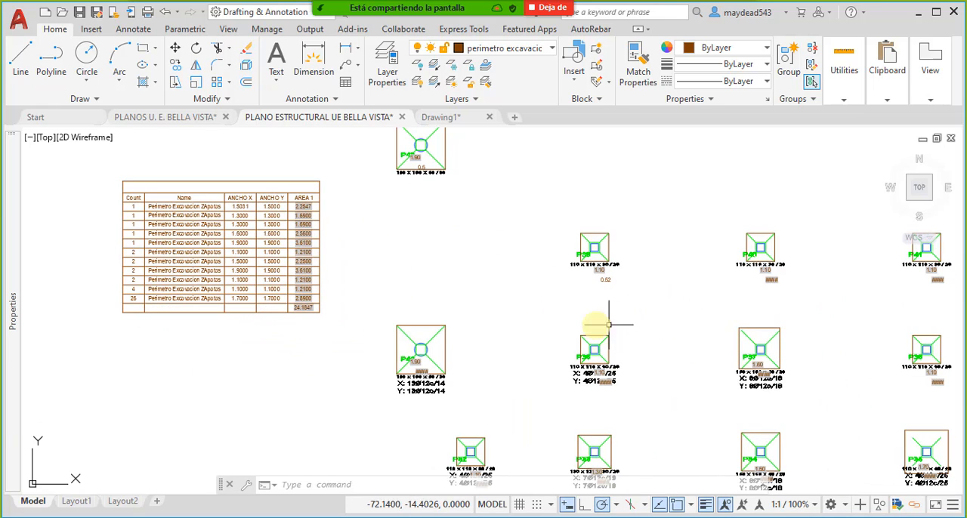
middle_drag(674, 408, 635, 404)
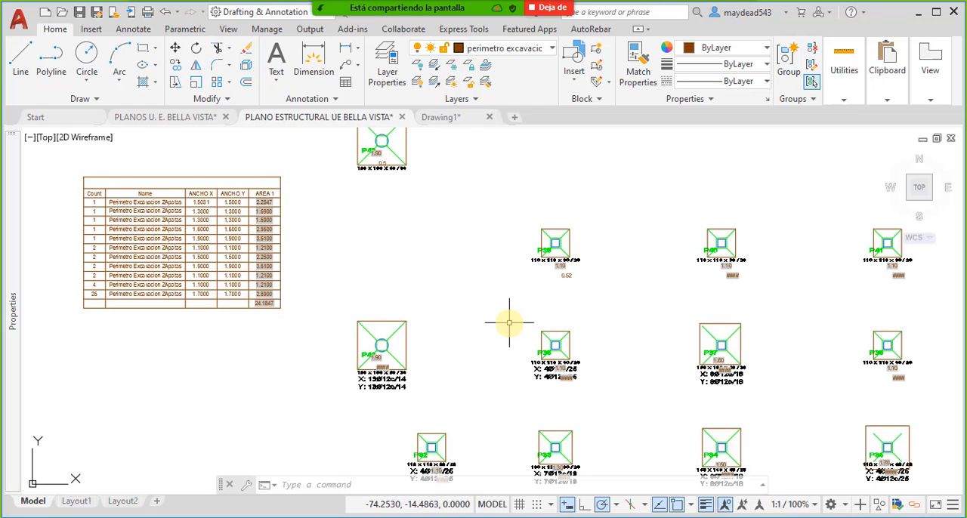
- View the excavation perimeter block and the available parameters in the Block Editor, and close it without editing
click(406, 142)
right_click(406, 141)
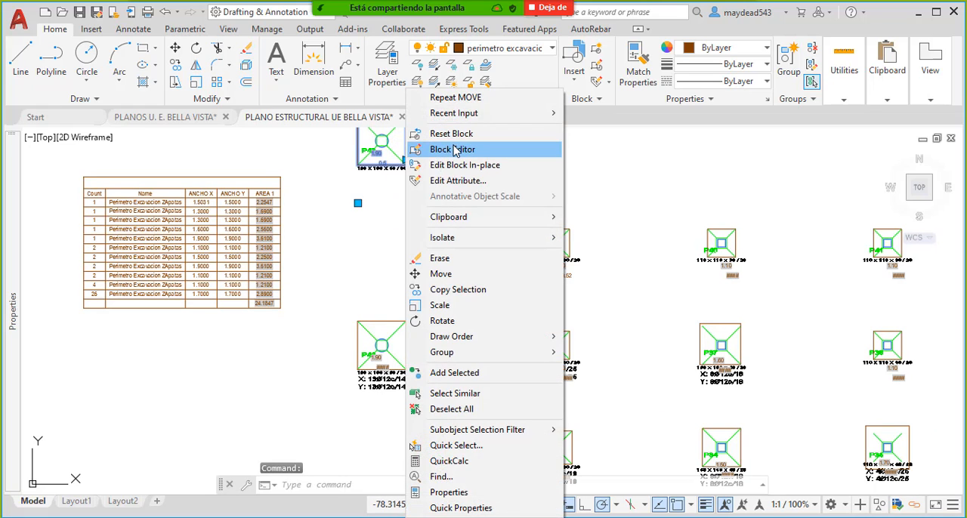
click(450, 146)
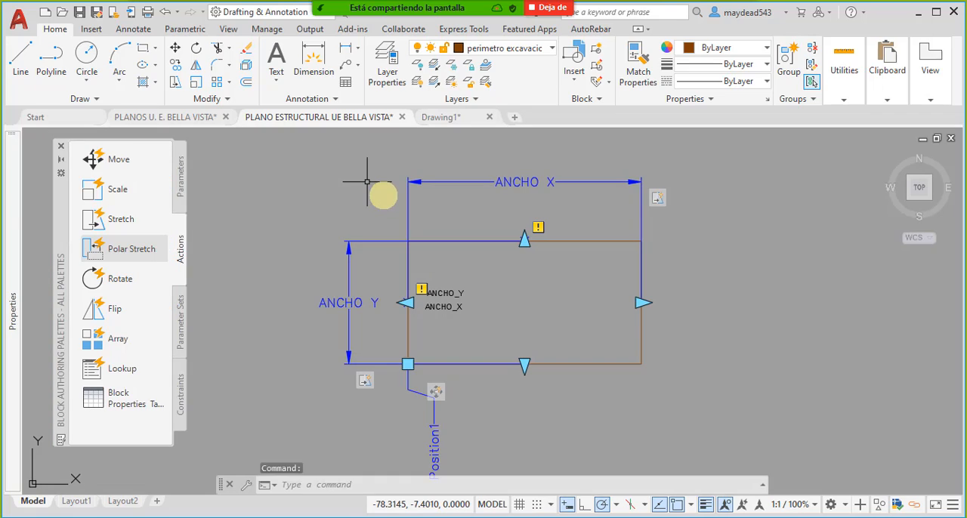
click(180, 185)
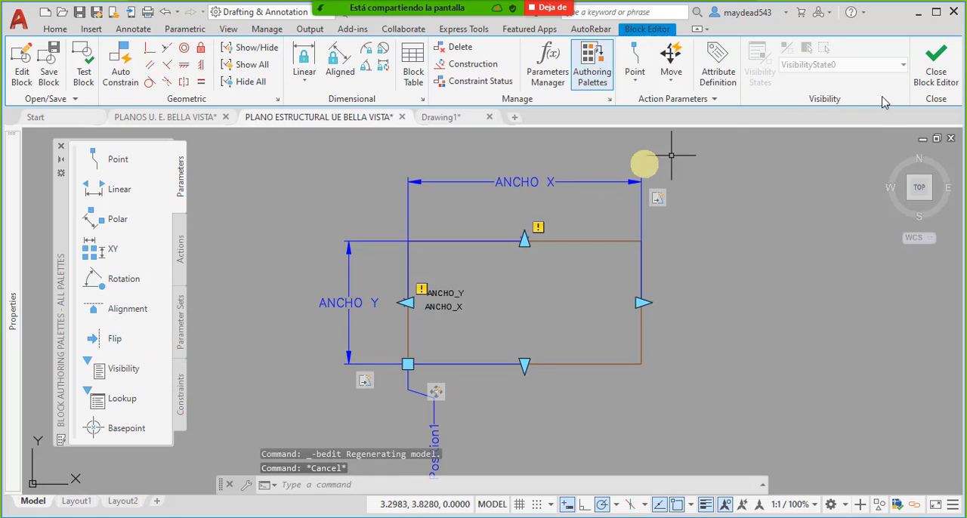
click(936, 74)
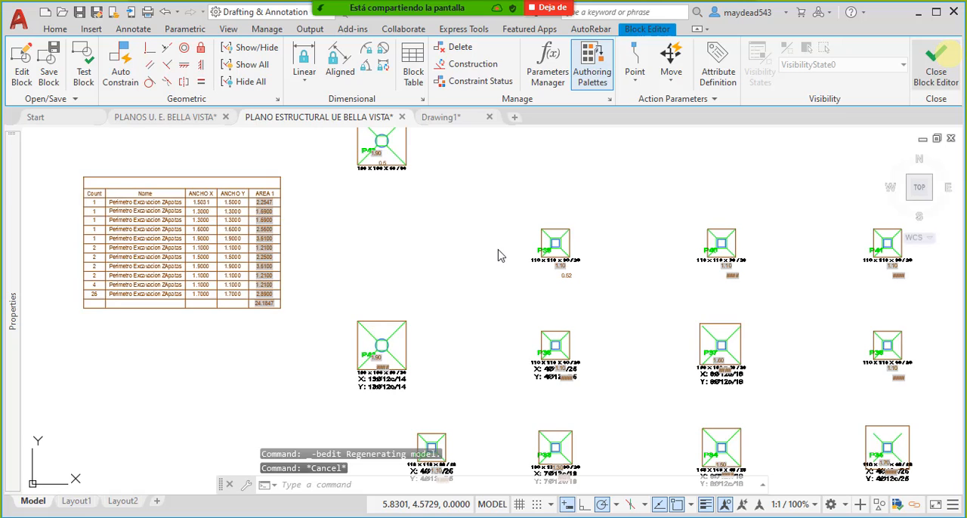
- Examine the foundation plan's upper footings and the SUBTOTAL column of the CUANTIFICACION DE EXCAVACIONES table
scroll(471, 244, down, 5)
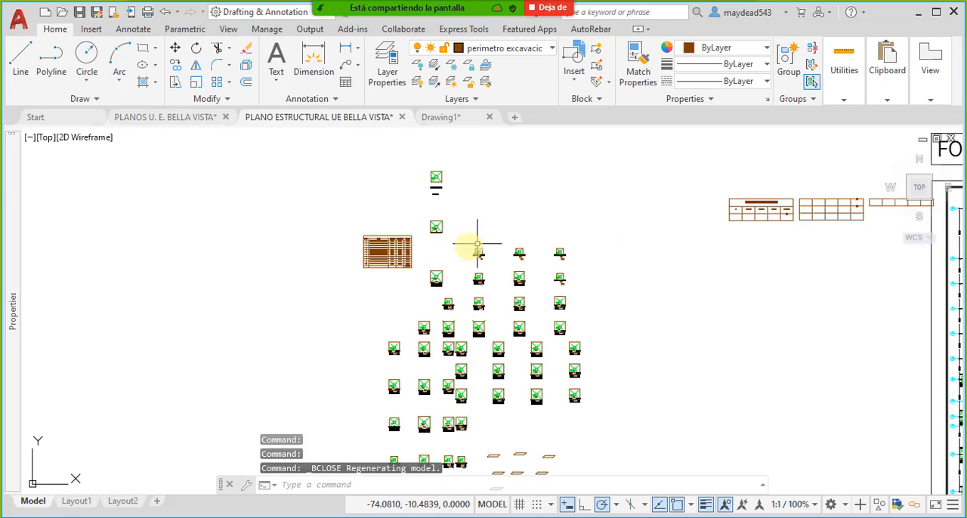
scroll(756, 295, up, 3)
scroll(726, 249, up, 3)
middle_drag(718, 216, 600, 244)
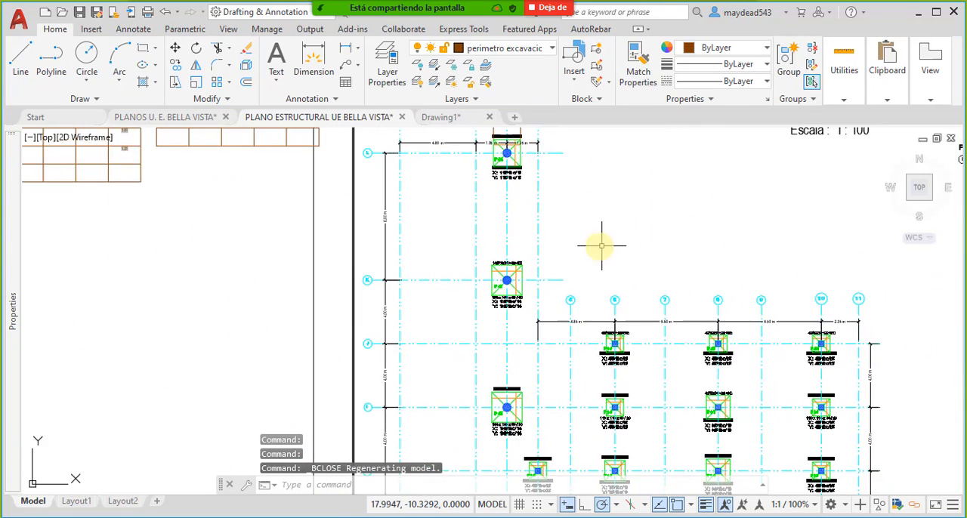
scroll(604, 244, down, 4)
middle_drag(446, 234, 533, 208)
scroll(535, 197, up, 5)
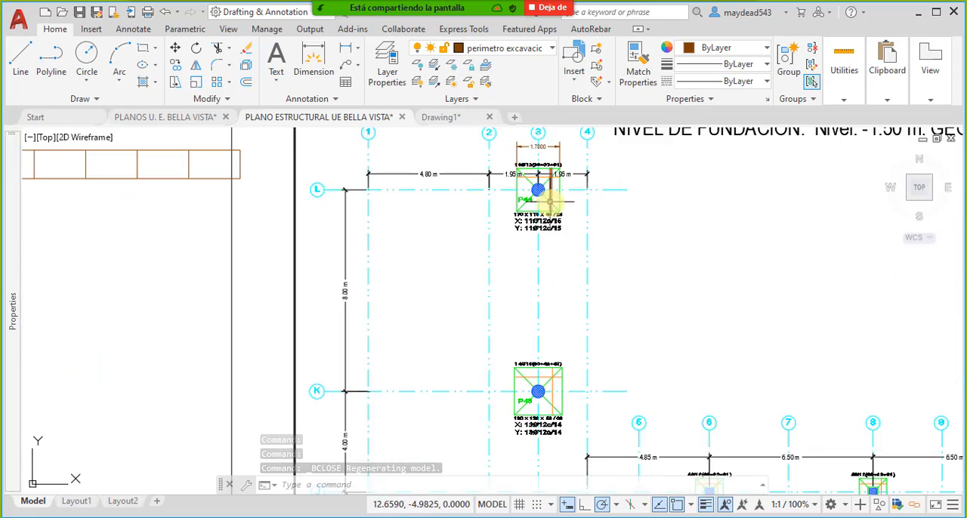
scroll(546, 207, down, 4)
middle_drag(564, 286, 551, 244)
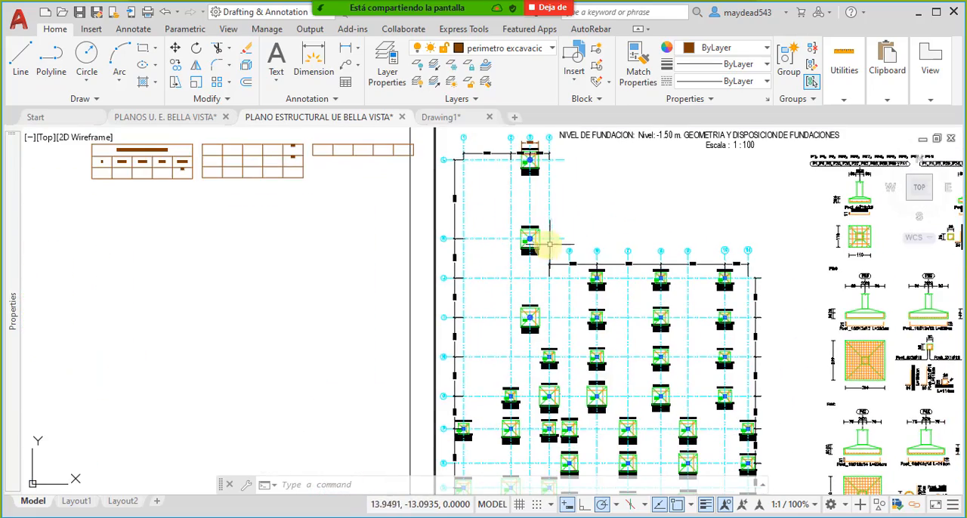
middle_drag(592, 297, 622, 266)
middle_drag(431, 235, 538, 317)
scroll(330, 225, up, 5)
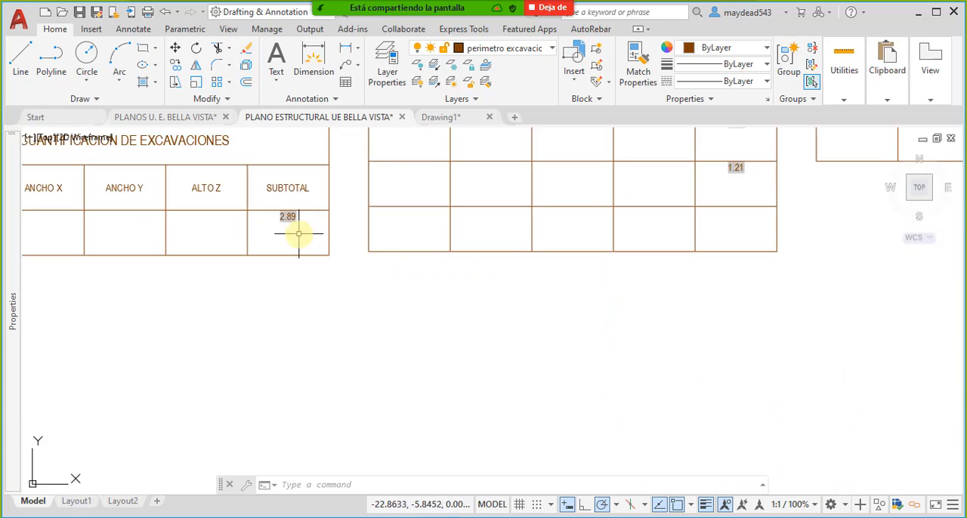
mouse_move(287, 220)
middle_down()
mouse_move(344, 245)
mouse_move(294, 240)
middle_up()
- Inspect footings P44 and P39 with their dimensions in the foundation plan
middle_drag(789, 346, 422, 313)
scroll(421, 311, down, 4)
middle_drag(825, 263, 683, 254)
scroll(680, 253, up, 4)
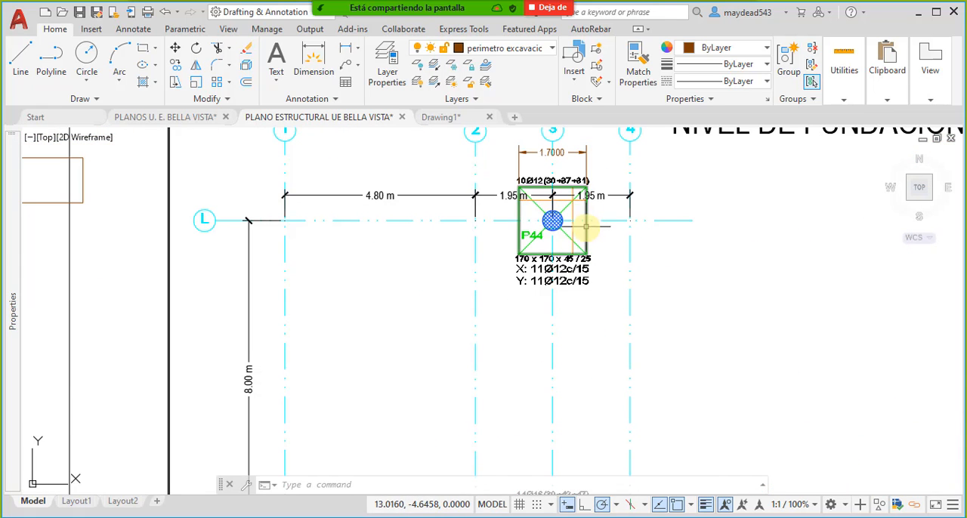
click(580, 219)
scroll(597, 249, down, 5)
scroll(640, 325, up, 2)
key(Escape)
scroll(639, 326, up, 5)
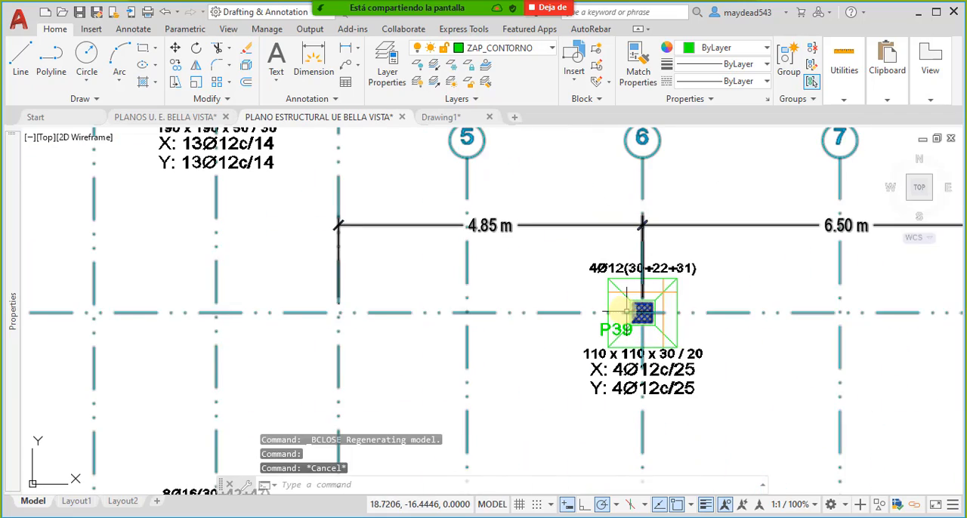
scroll(611, 303, down, 5)
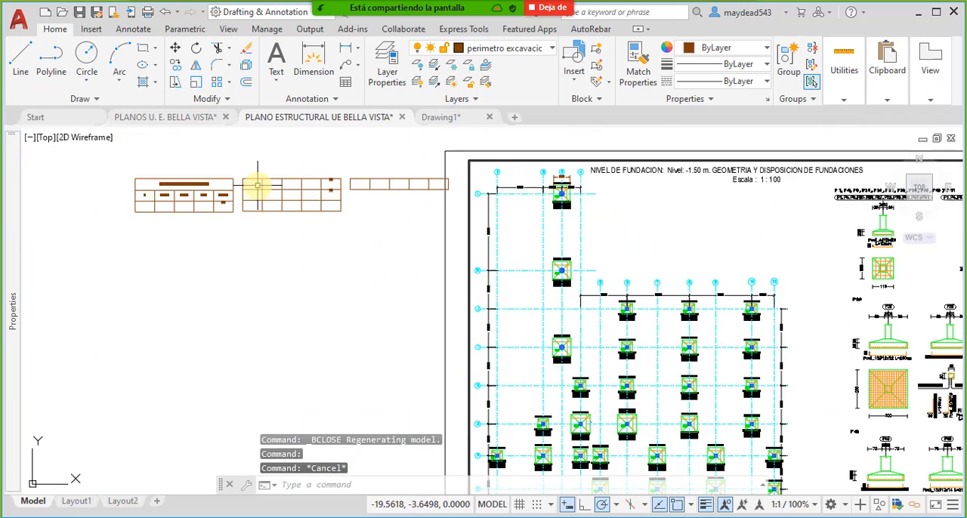
- Compare the copied footings and their extraction table with the manual quantification tables and the original foundation plan
middle_drag(737, 391, 740, 324)
scroll(742, 323, down, 6)
middle_drag(460, 357, 562, 348)
scroll(573, 281, up, 2)
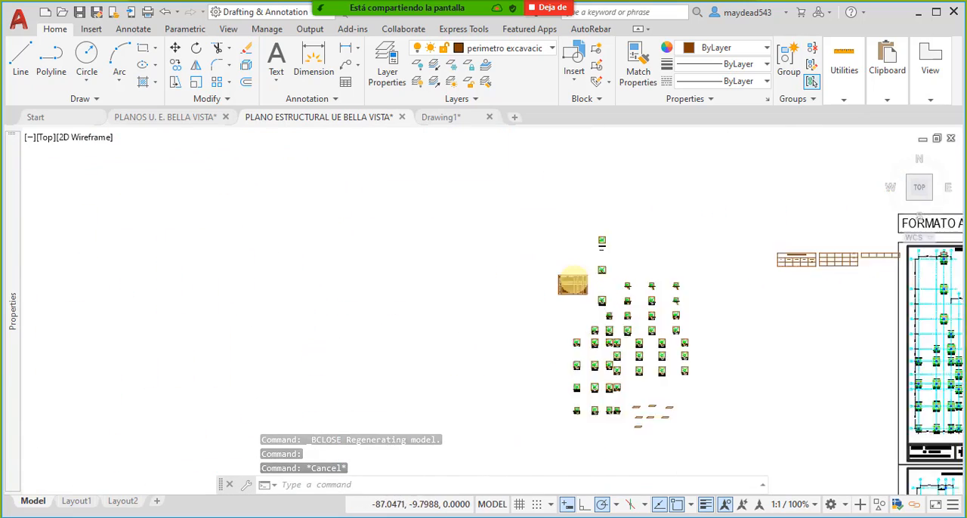
scroll(597, 286, up, 5)
middle_drag(619, 291, 519, 314)
middle_drag(551, 257, 519, 318)
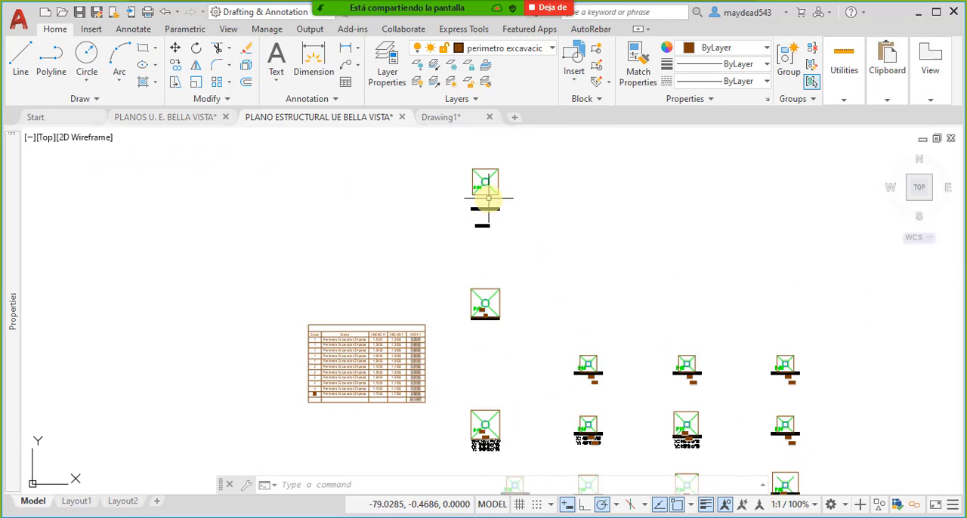
scroll(552, 222, down, 4)
scroll(903, 313, up, 2)
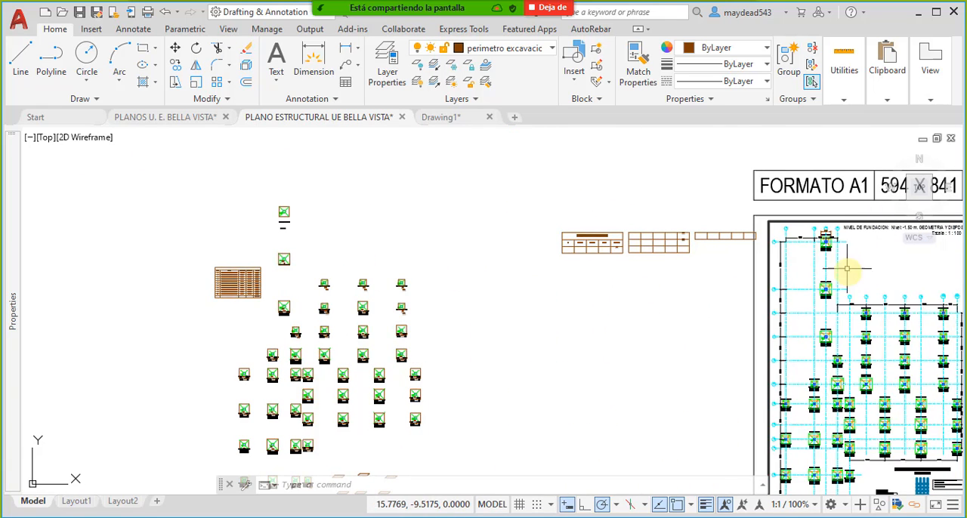
- Compare the copied footings with the perimeter extraction table and its AREA 1 column in the structural plan
scroll(802, 227, up, 3)
scroll(798, 219, up, 1)
scroll(810, 238, down, 6)
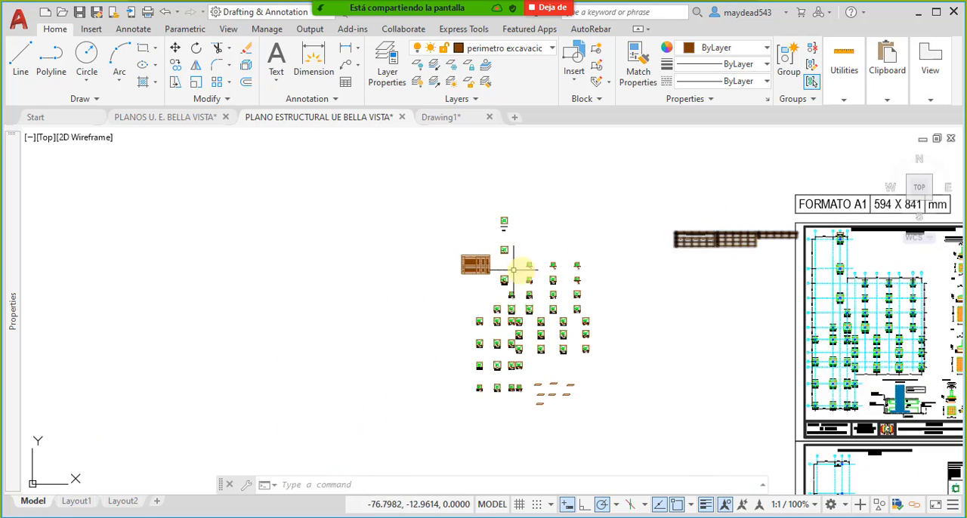
scroll(503, 227, up, 8)
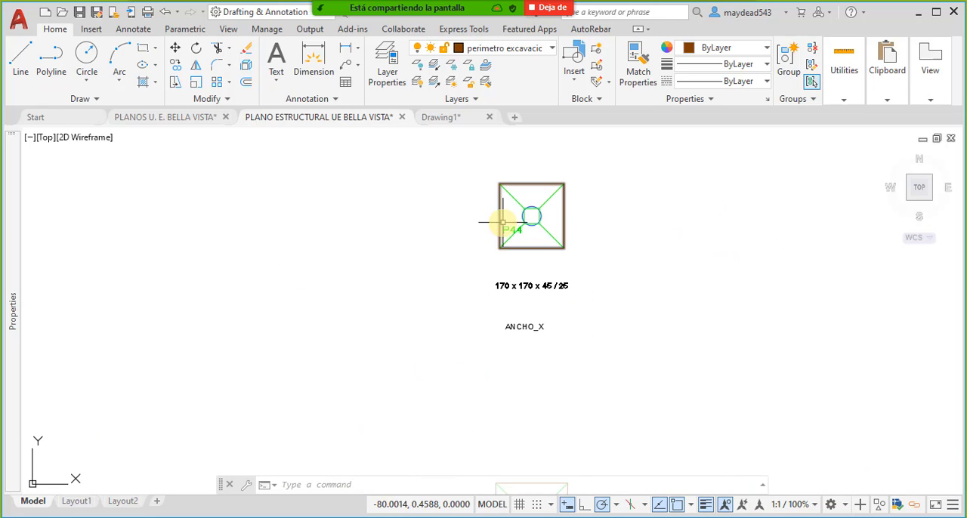
scroll(512, 225, down, 8)
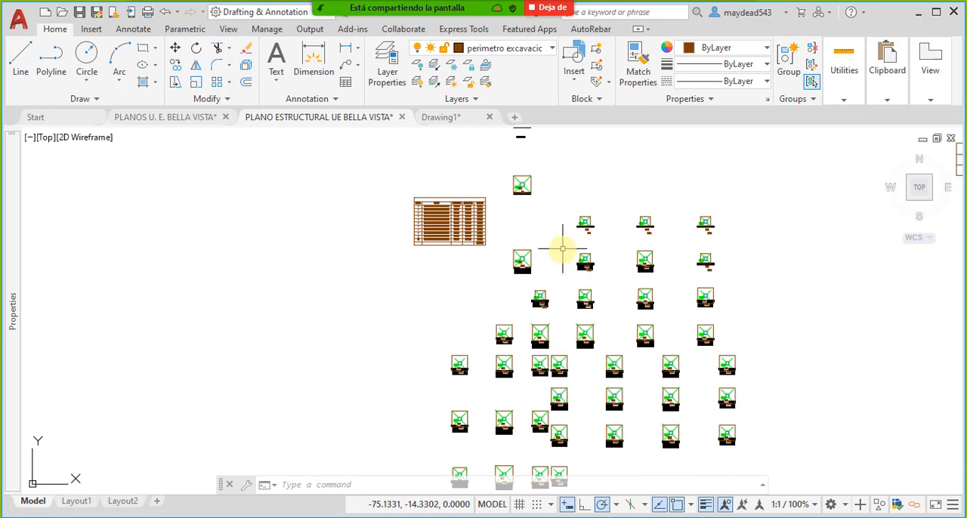
scroll(456, 207, up, 4)
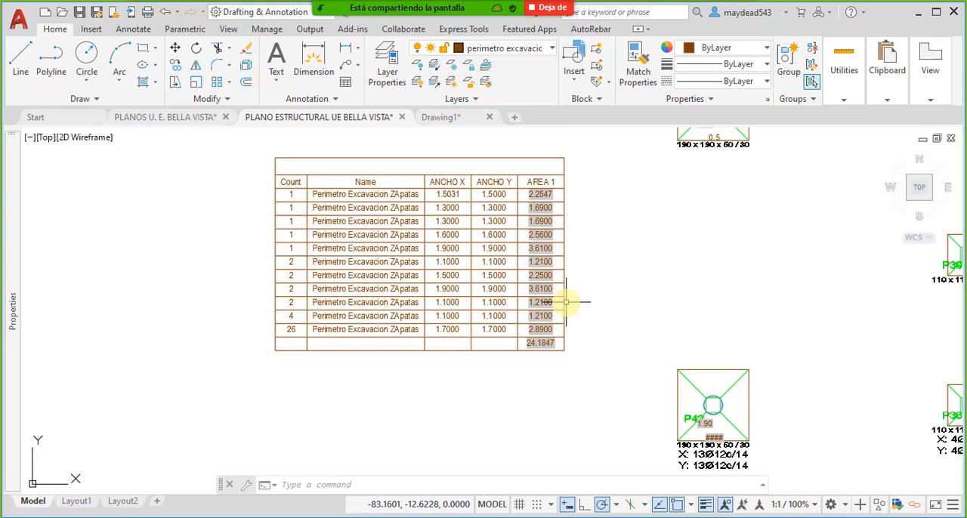
scroll(571, 301, down, 4)
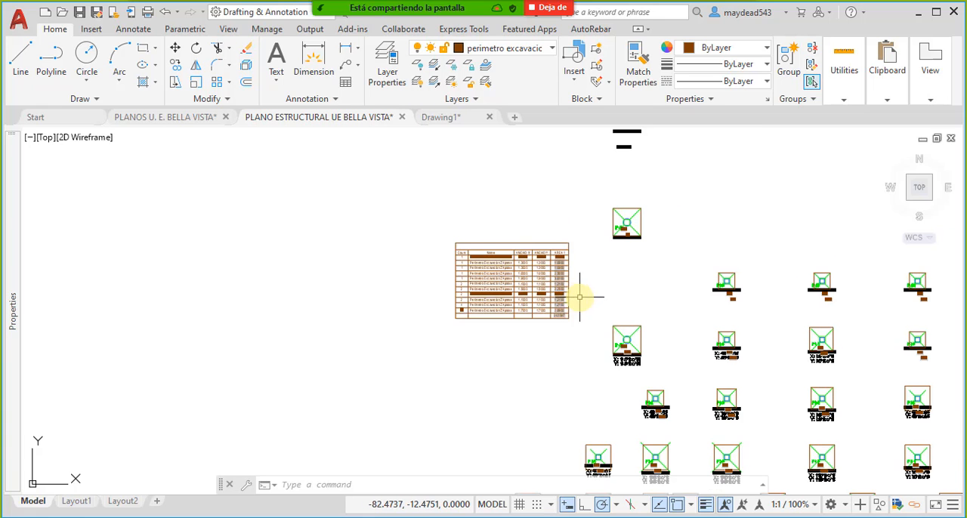
middle_drag(581, 298, 550, 294)
scroll(541, 288, up, 4)
middle_drag(632, 352, 520, 292)
scroll(541, 278, down, 4)
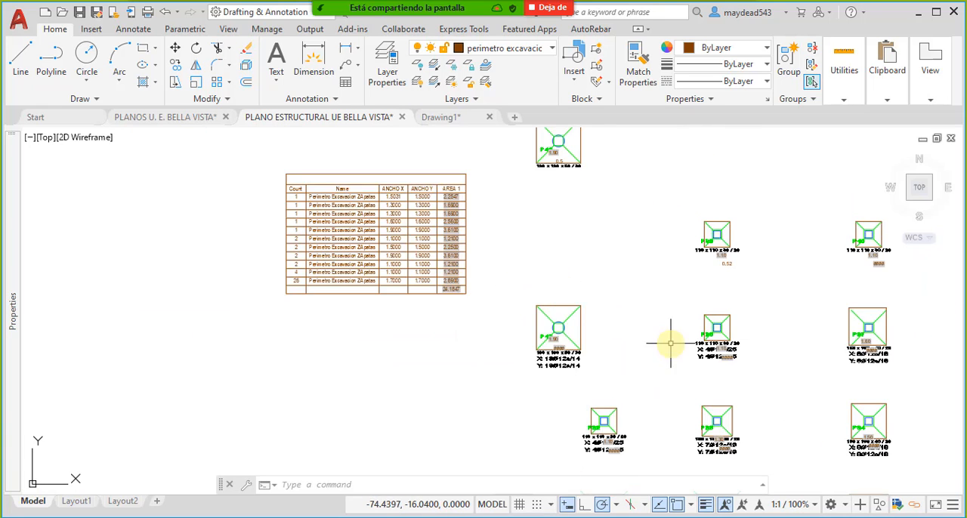
- Inspect the dimensions of footings P42 and P36 against the ANCHO X, ANCHO Y and AREA 1 values in the extraction table
scroll(680, 347, up, 6)
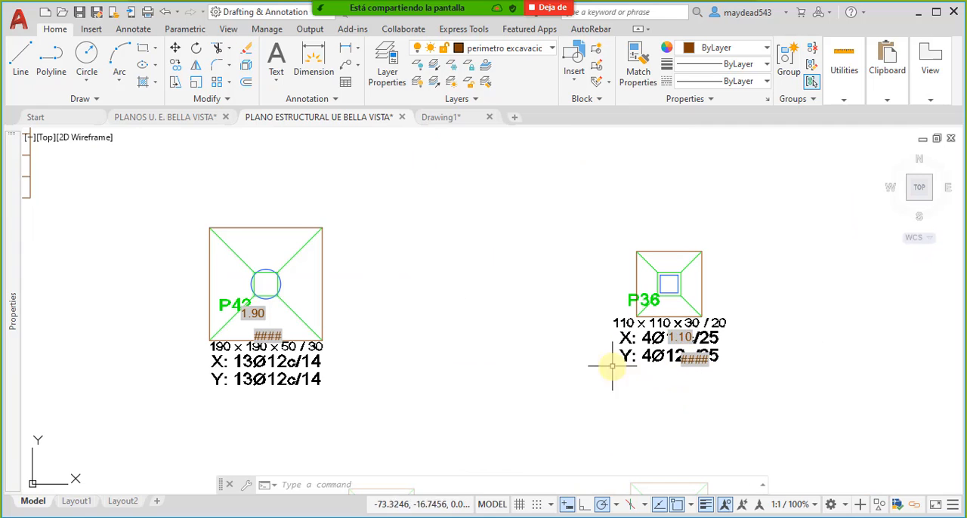
middle_drag(326, 333, 501, 336)
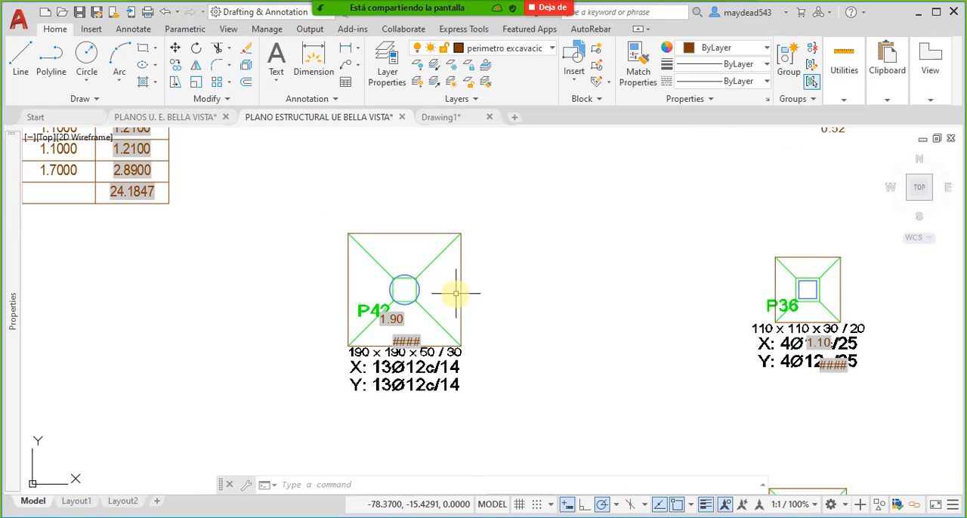
scroll(451, 343, down, 5)
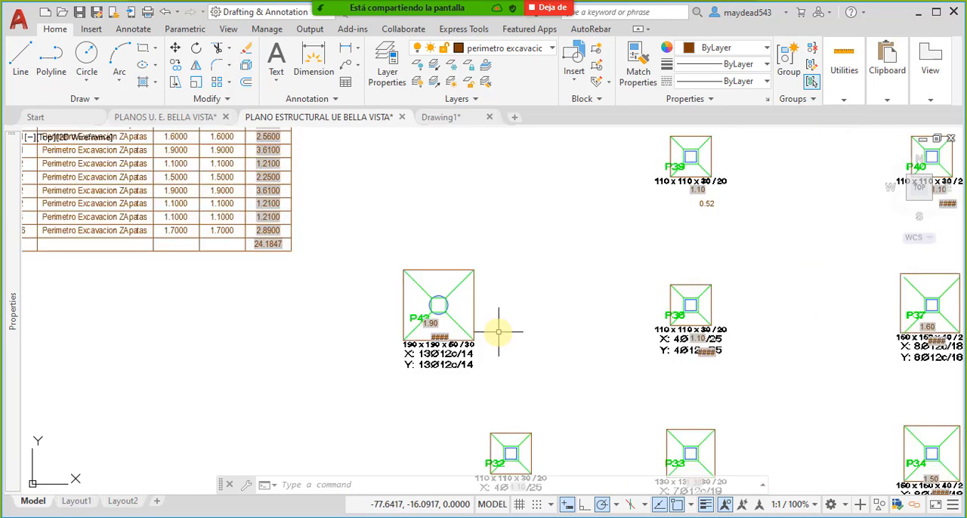
middle_drag(492, 325, 533, 327)
middle_drag(672, 341, 591, 325)
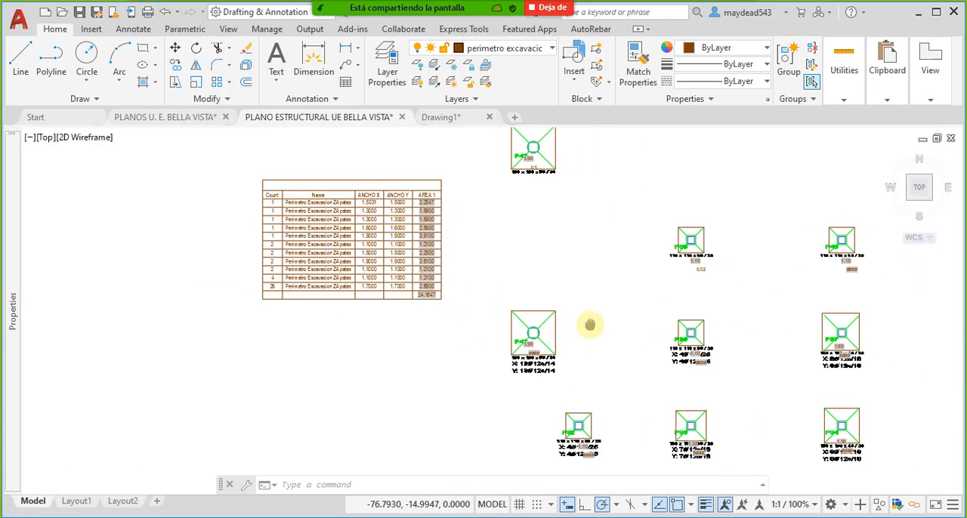
middle_drag(535, 296, 492, 319)
middle_drag(555, 369, 503, 376)
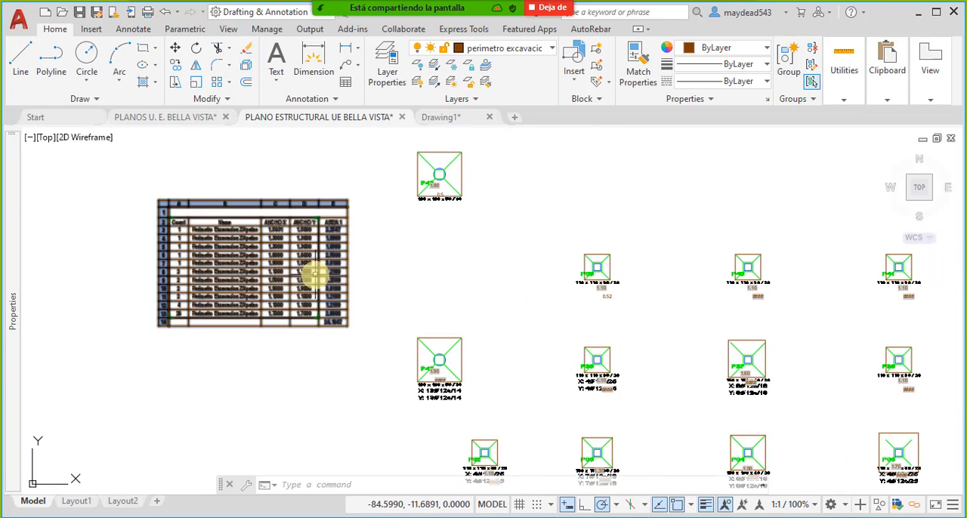
middle_drag(311, 228, 380, 259)
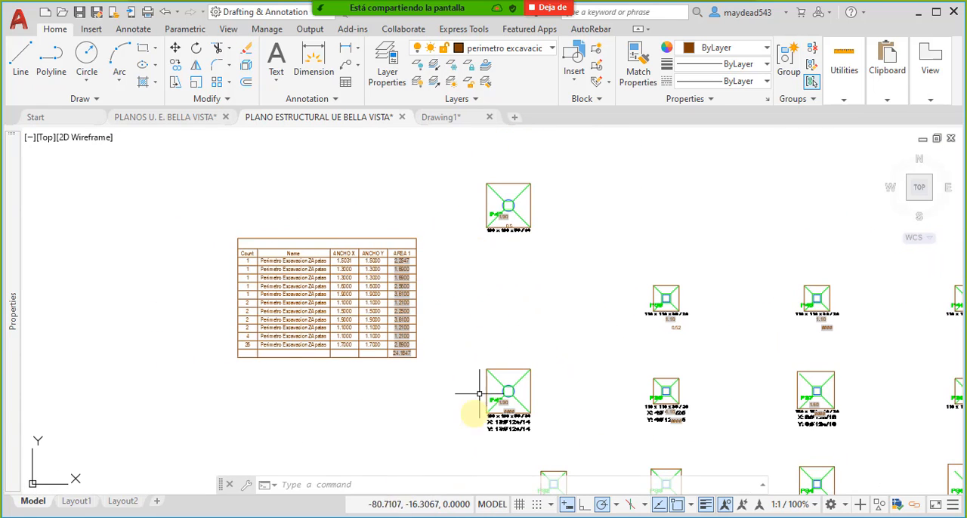
scroll(457, 246, up, 3)
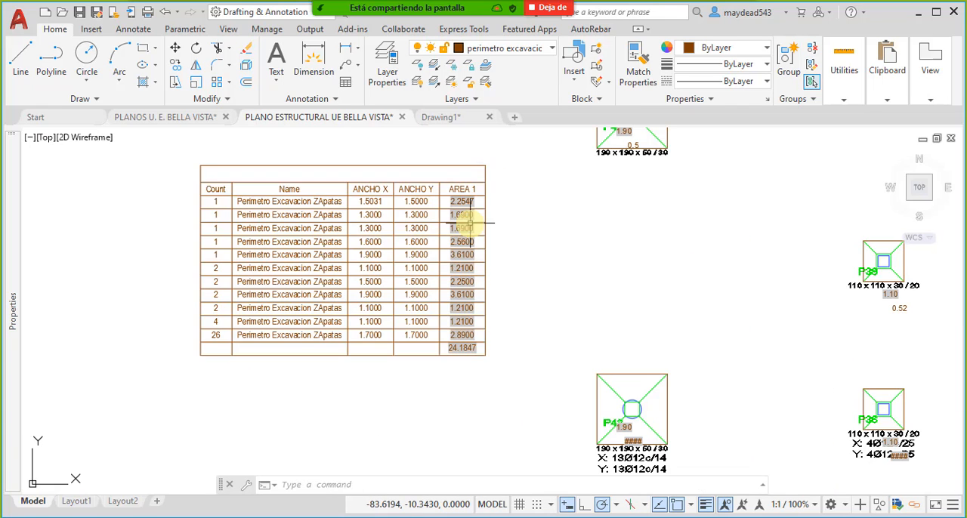
middle_drag(592, 208, 525, 264)
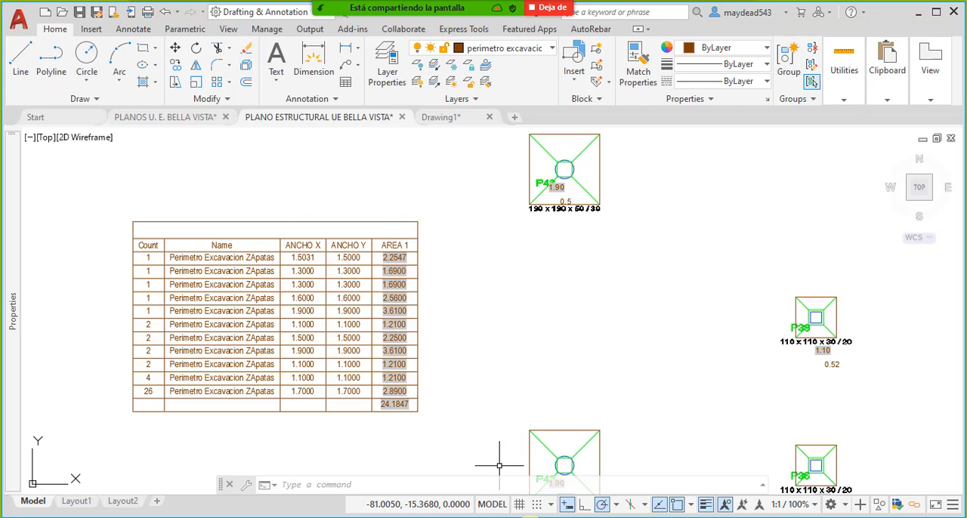
- Switch to the M02 - CM OBRA GRUESA.xlsx workbook and review the Largo, Ancho and Alto cells of the first footing excavation row
mouse_move(539, 517)
click(615, 461)
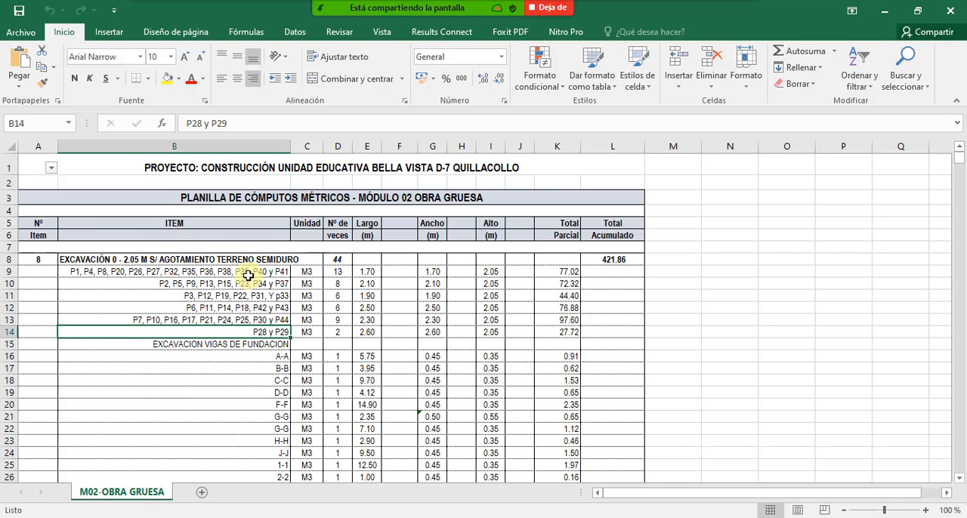
click(181, 275)
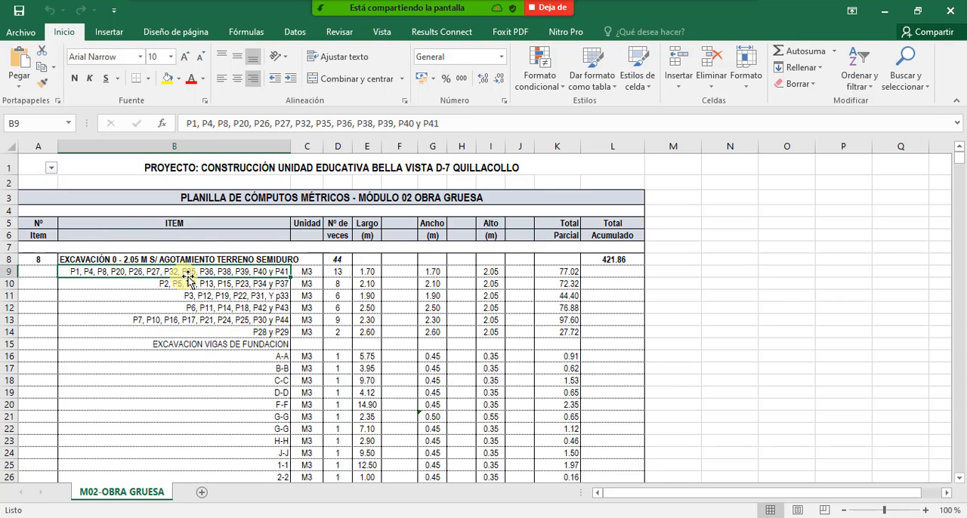
click(380, 277)
click(427, 277)
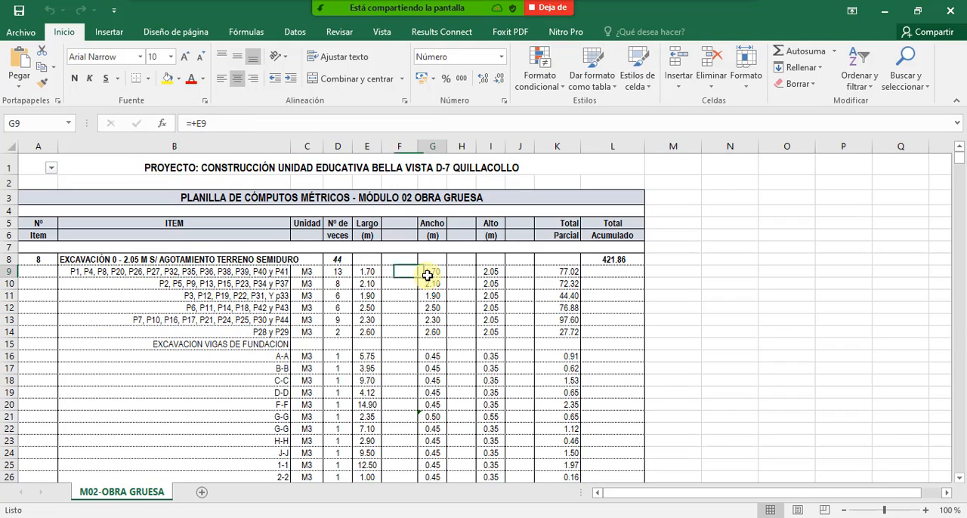
click(489, 271)
click(307, 295)
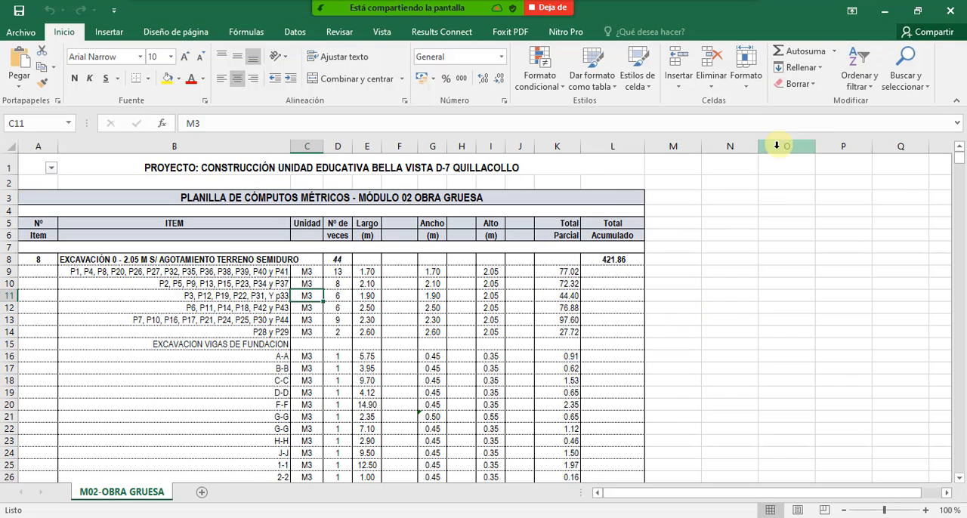
- Share the M02 - CM OBRA GRUESA.xlsx window in the meeting and examine the footing groups, counts and dimensions in rows 9 and 10
click(468, 18)
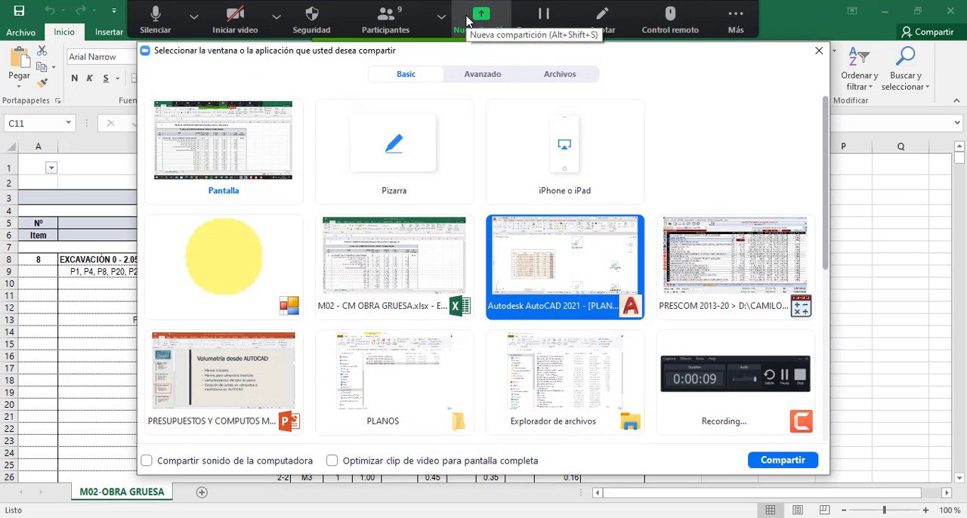
double_click(394, 261)
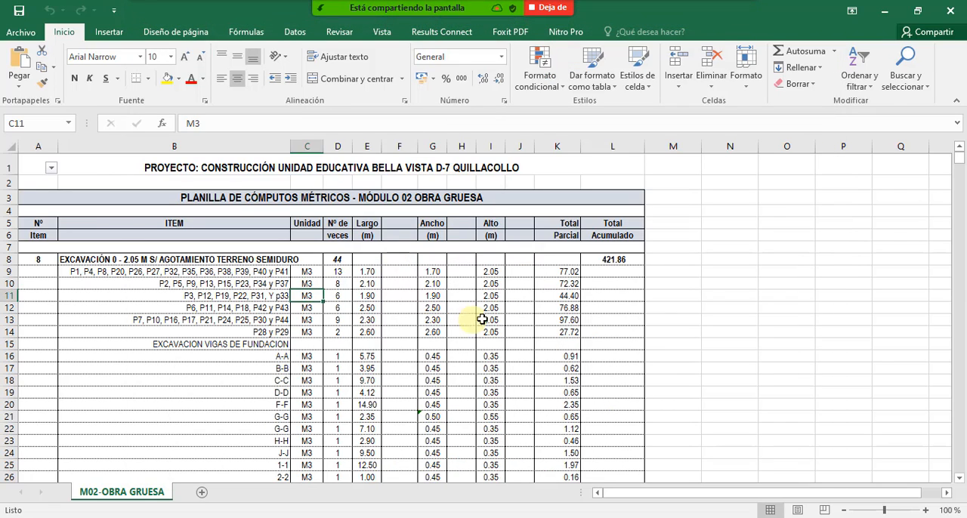
click(400, 259)
click(367, 271)
click(254, 283)
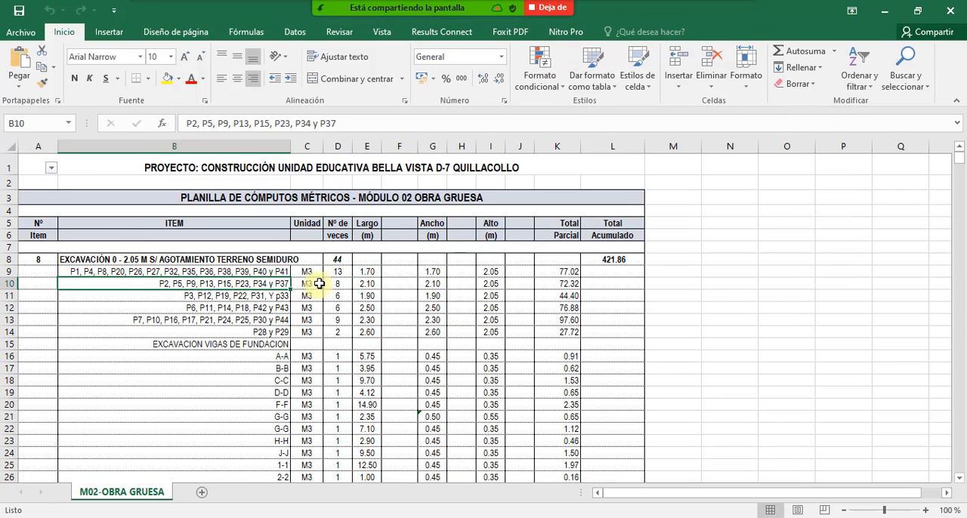
click(320, 284)
click(337, 272)
click(367, 271)
click(401, 271)
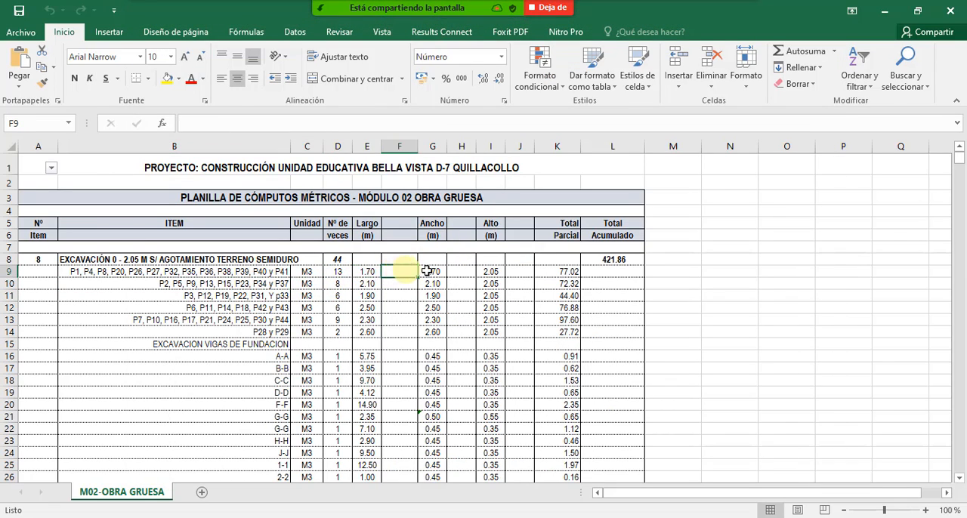
click(428, 271)
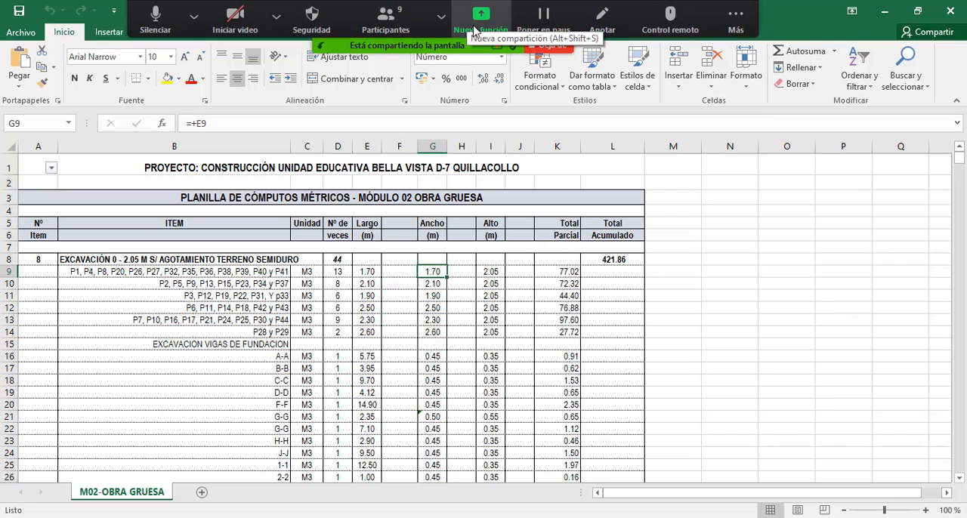
- Share the AutoCAD window again and export the excavation extraction table as comma-delimited Table1.csv in the Autodesk folder
click(481, 14)
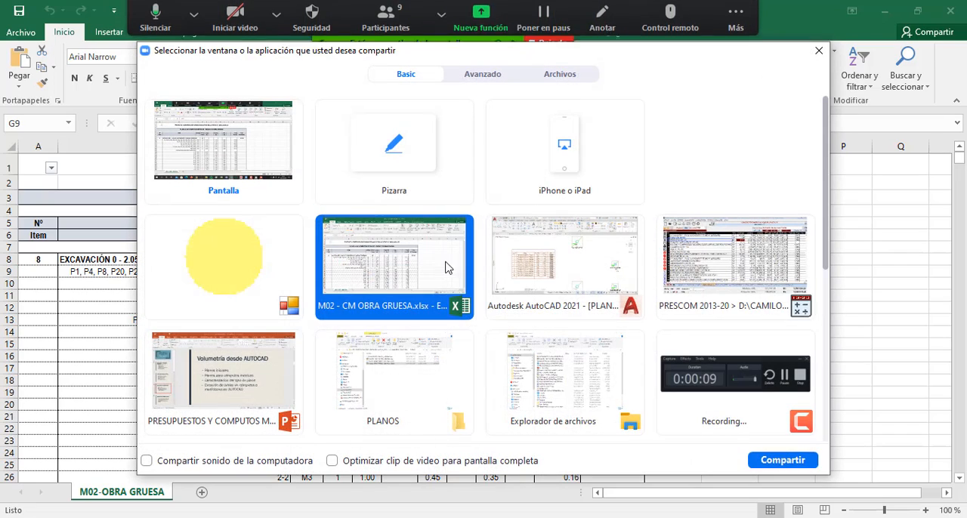
double_click(565, 264)
click(351, 210)
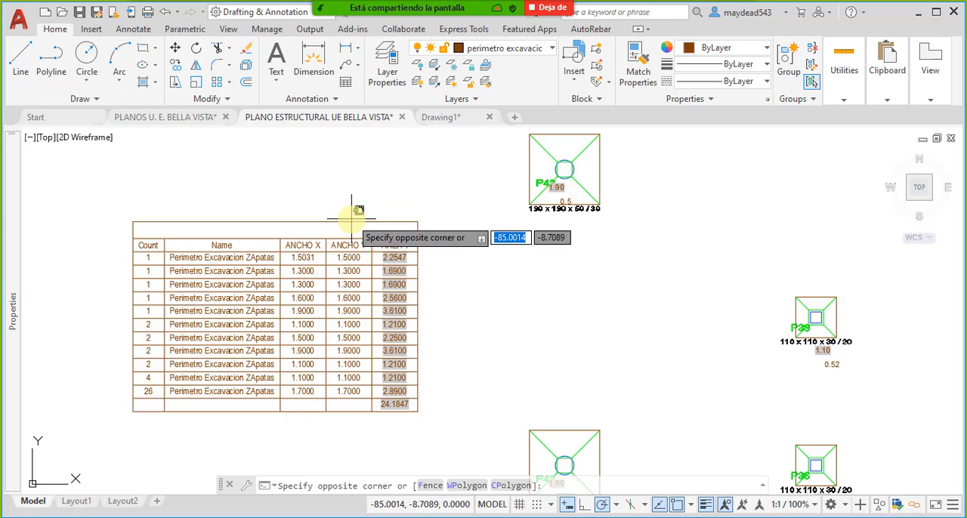
click(334, 226)
right_click(330, 219)
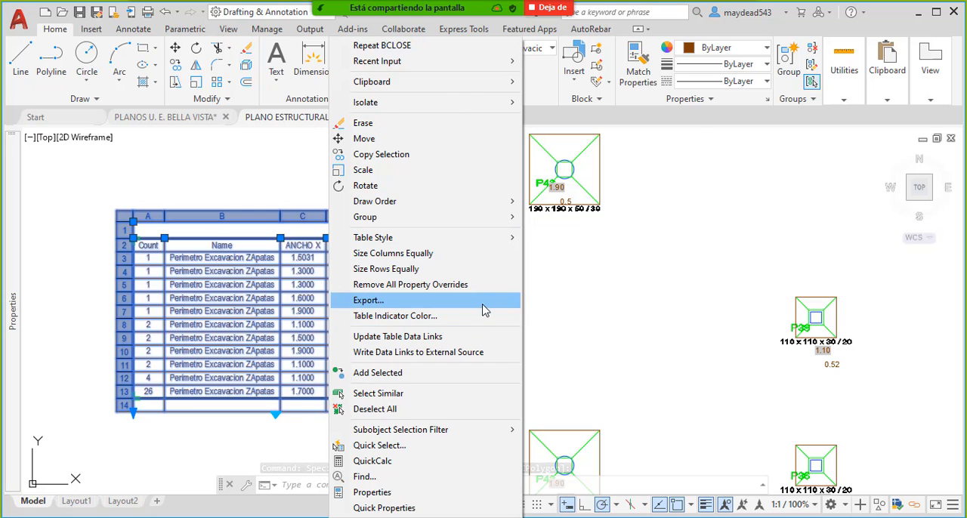
click(484, 301)
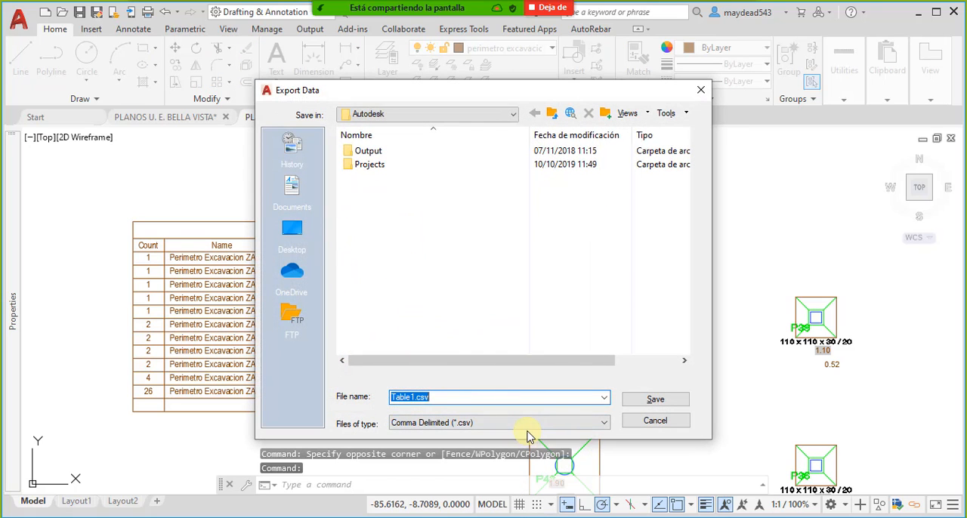
click(450, 424)
click(453, 436)
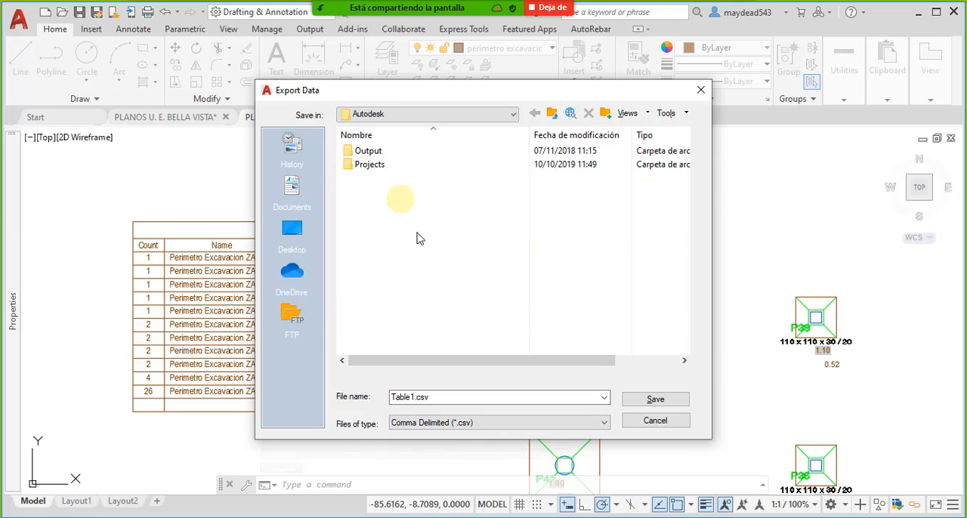
click(656, 401)
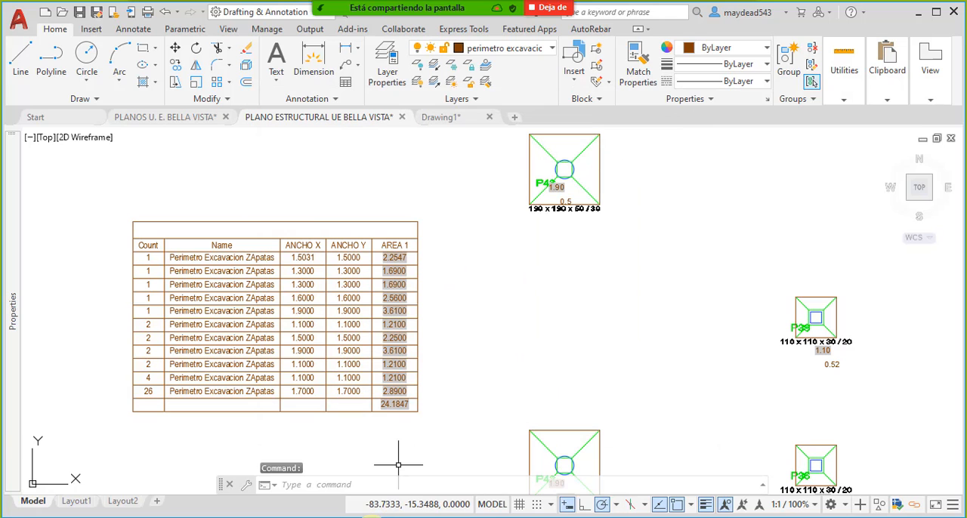
- Open the exported Table1.csv from the Autodesk folder inside Documentos in Excel
mouse_move(363, 517)
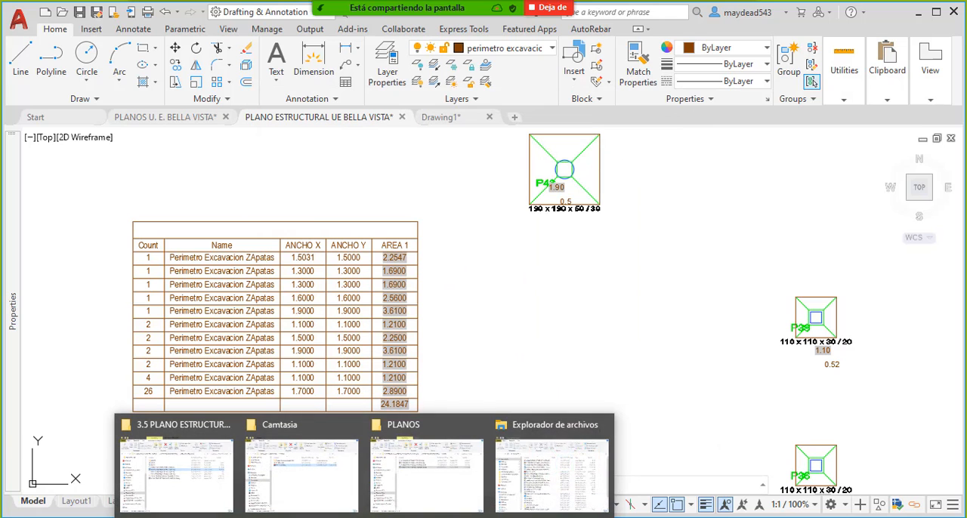
click(531, 486)
click(199, 375)
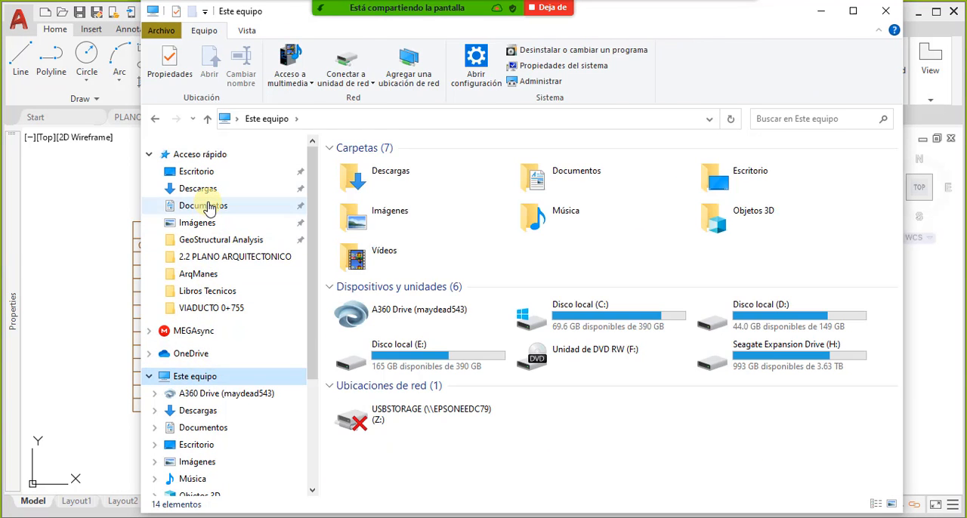
click(204, 205)
double_click(395, 255)
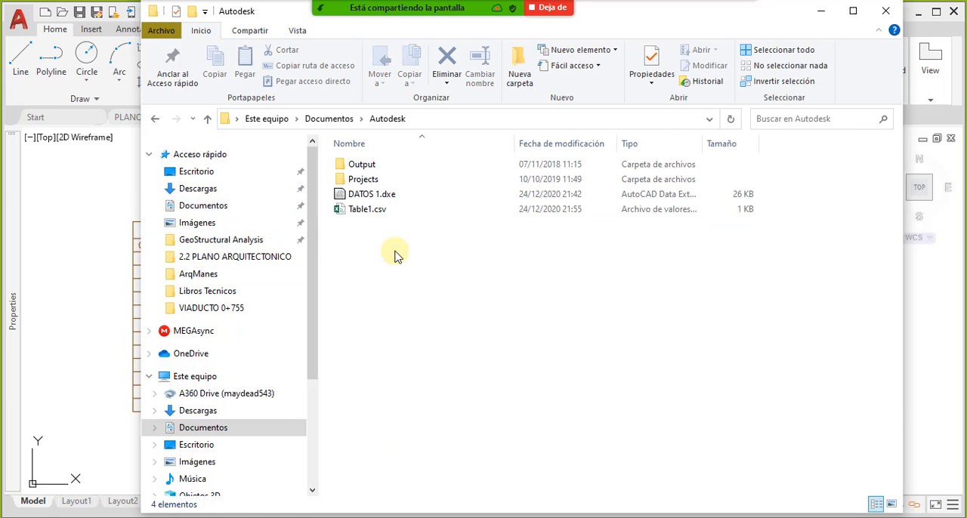
double_click(390, 210)
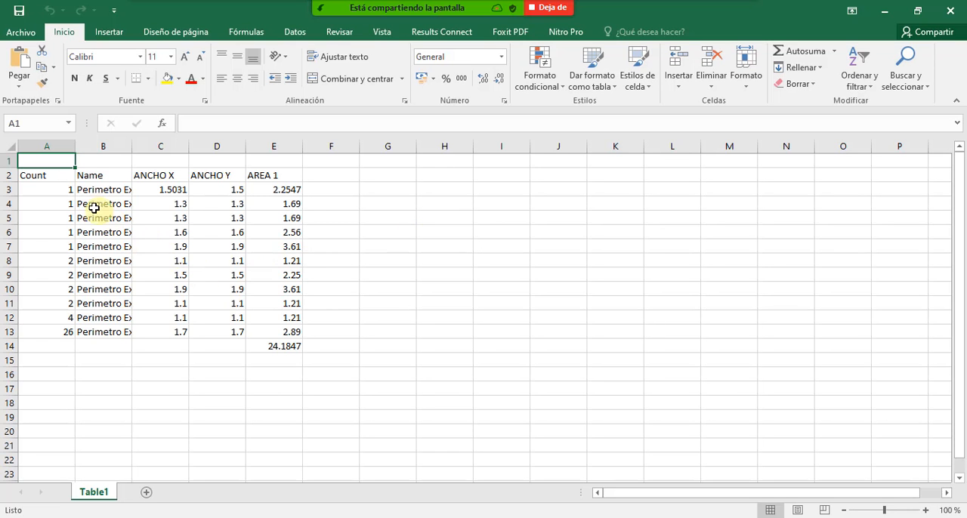
- Widen the Name column in the Table1 sheet and select the footing data in B3:E13
drag(94, 208, 224, 345)
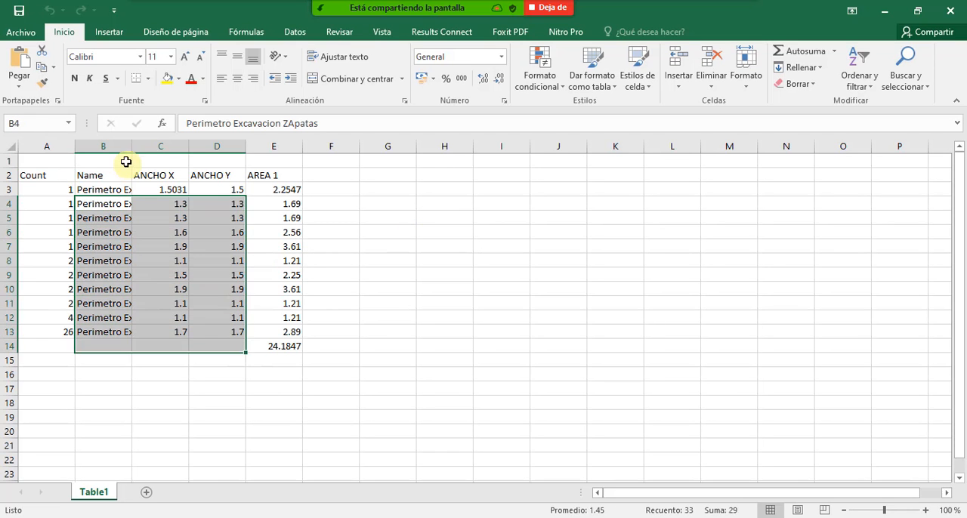
drag(132, 151, 189, 149)
click(225, 247)
drag(138, 190, 348, 331)
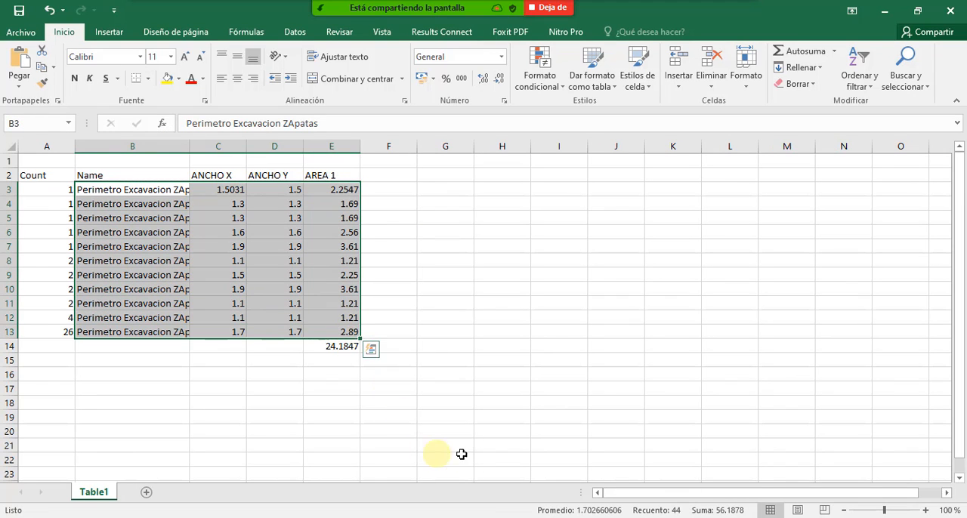
key(ctrl+c)
click(529, 490)
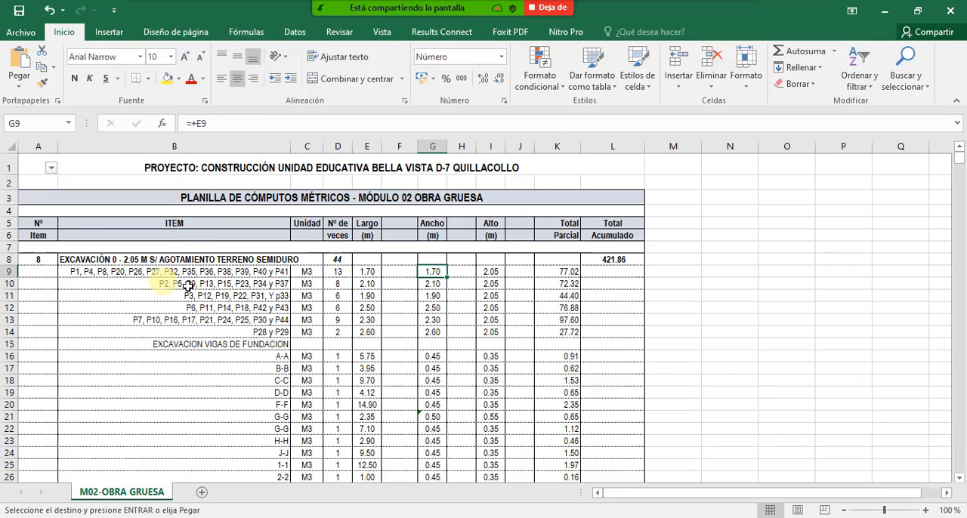
click(367, 284)
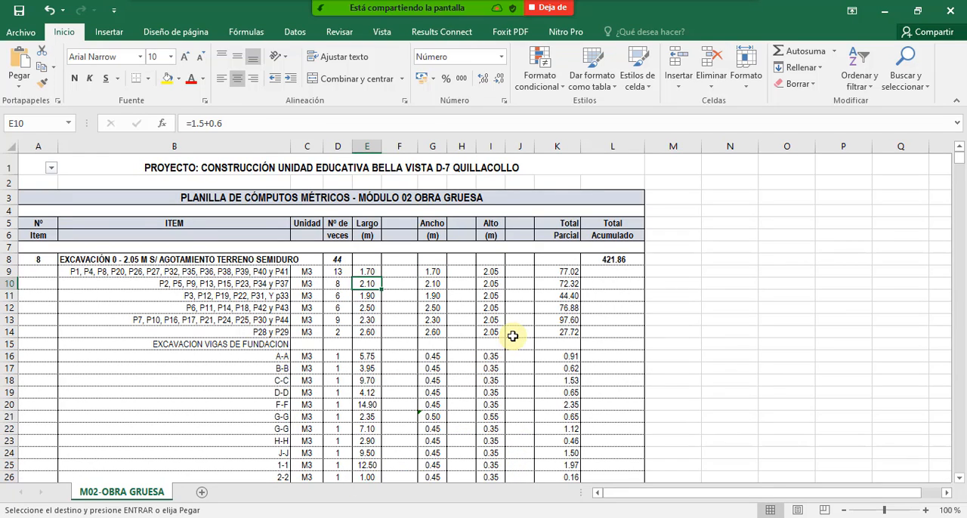
key(Escape)
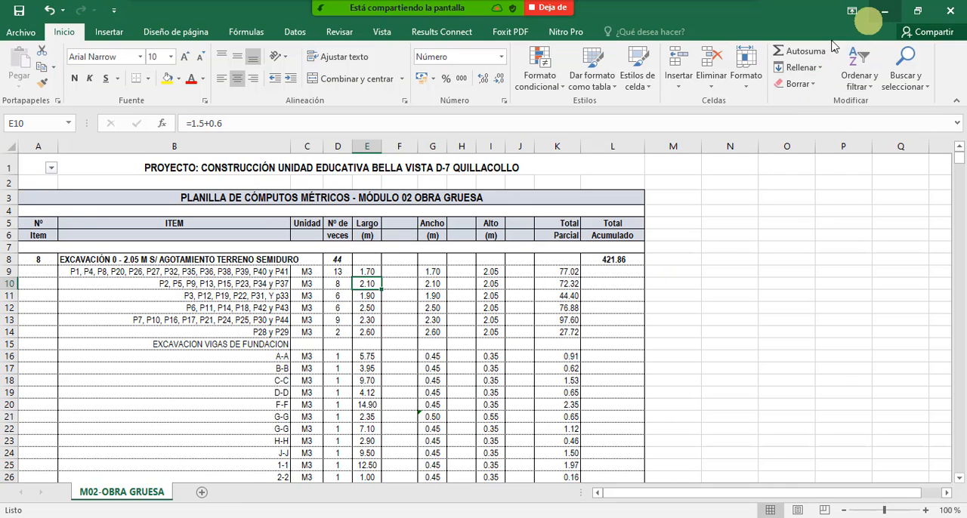
click(885, 11)
- Examine the ANCHO X, ANCHO Y and AREA 1 values of the excavation perimeters in the Table1 sheet, including the area total
click(335, 193)
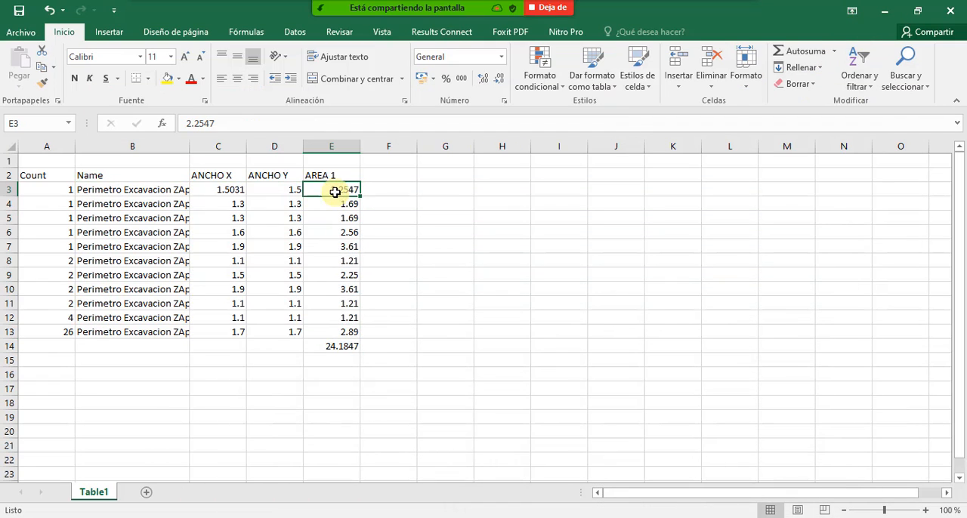
click(339, 206)
click(341, 233)
click(341, 277)
click(343, 303)
click(291, 194)
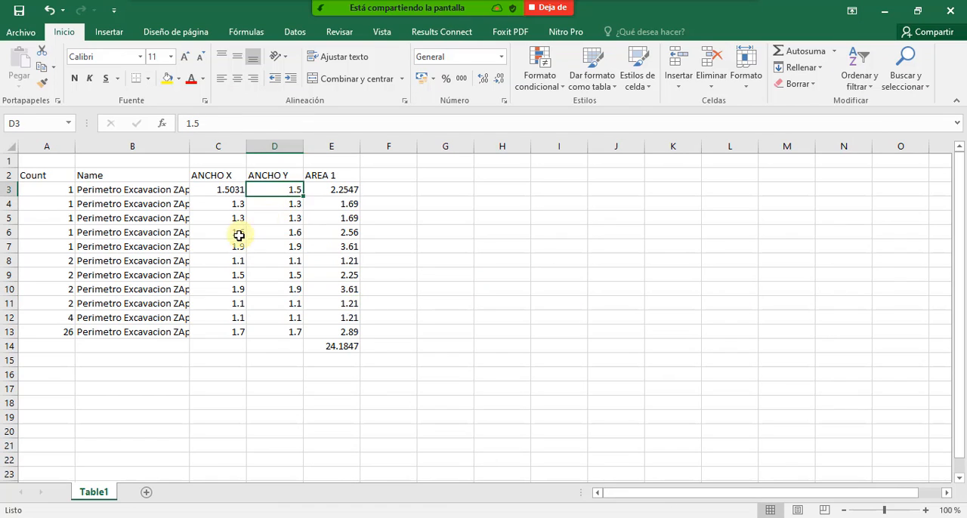
drag(239, 235, 236, 248)
click(277, 287)
click(290, 219)
click(293, 290)
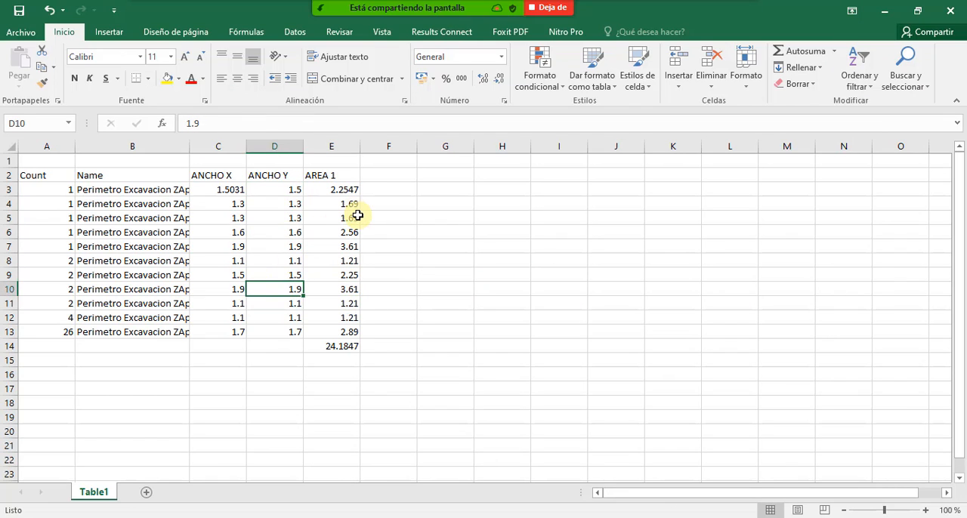
drag(341, 186, 336, 348)
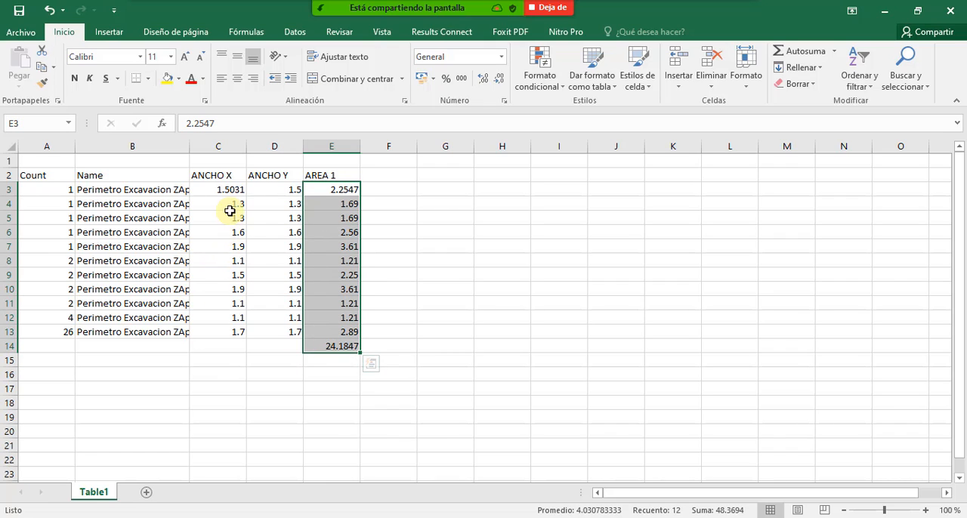
- Widen the ANCHO X column slightly and select the widths in C3:C13, followed by those in D3:D13
drag(247, 146, 260, 146)
drag(240, 189, 250, 332)
drag(293, 189, 308, 333)
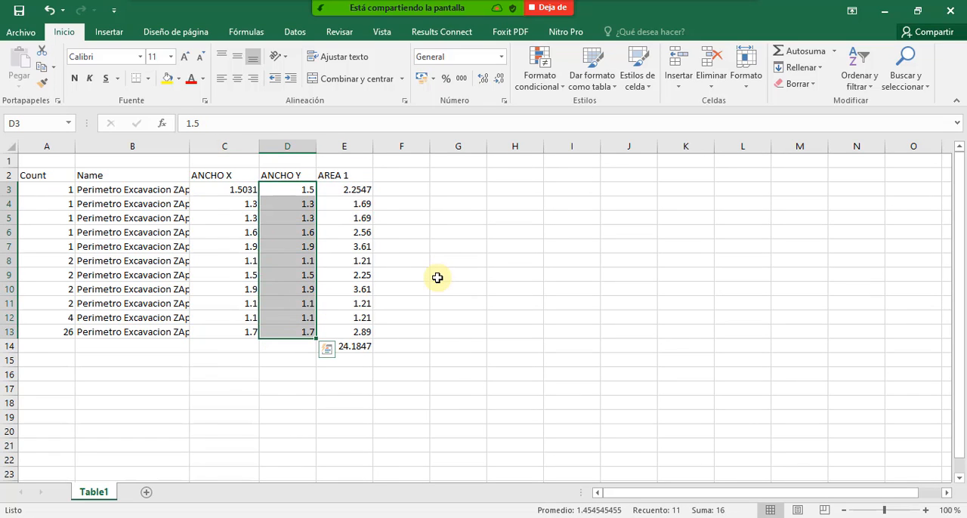